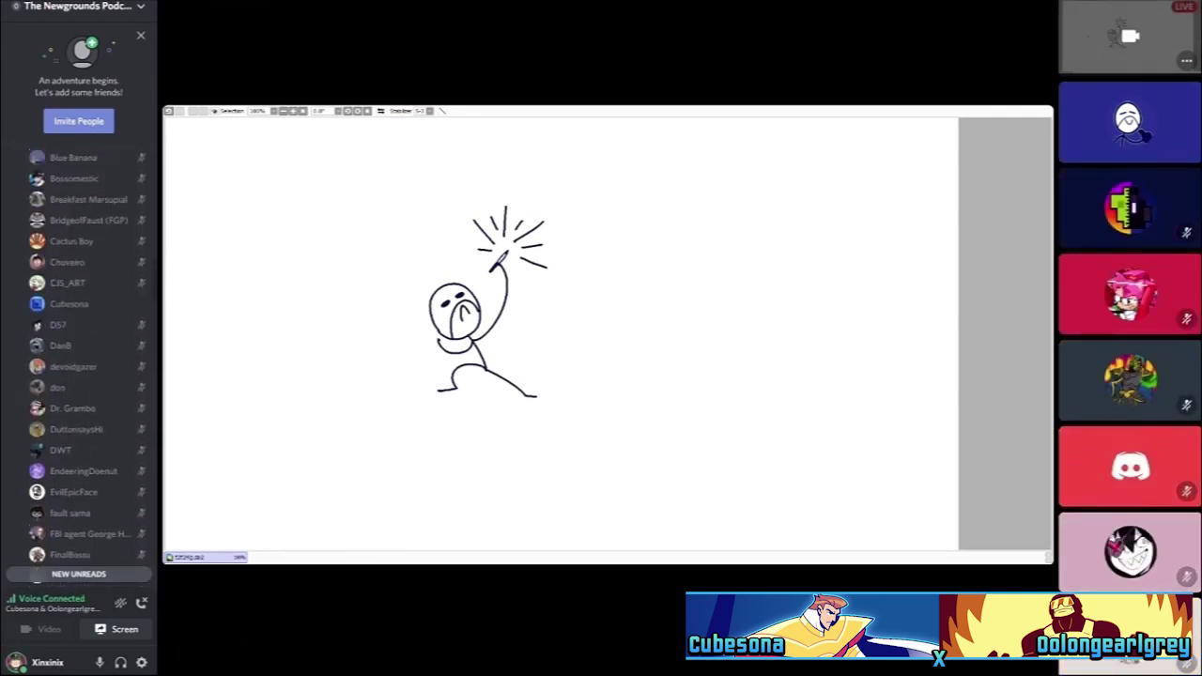
Find the second live stream in the art office hours voice channel and watch the blue cube character drawing
scroll(79, 366, up, 8)
scroll(79, 367, down, 1)
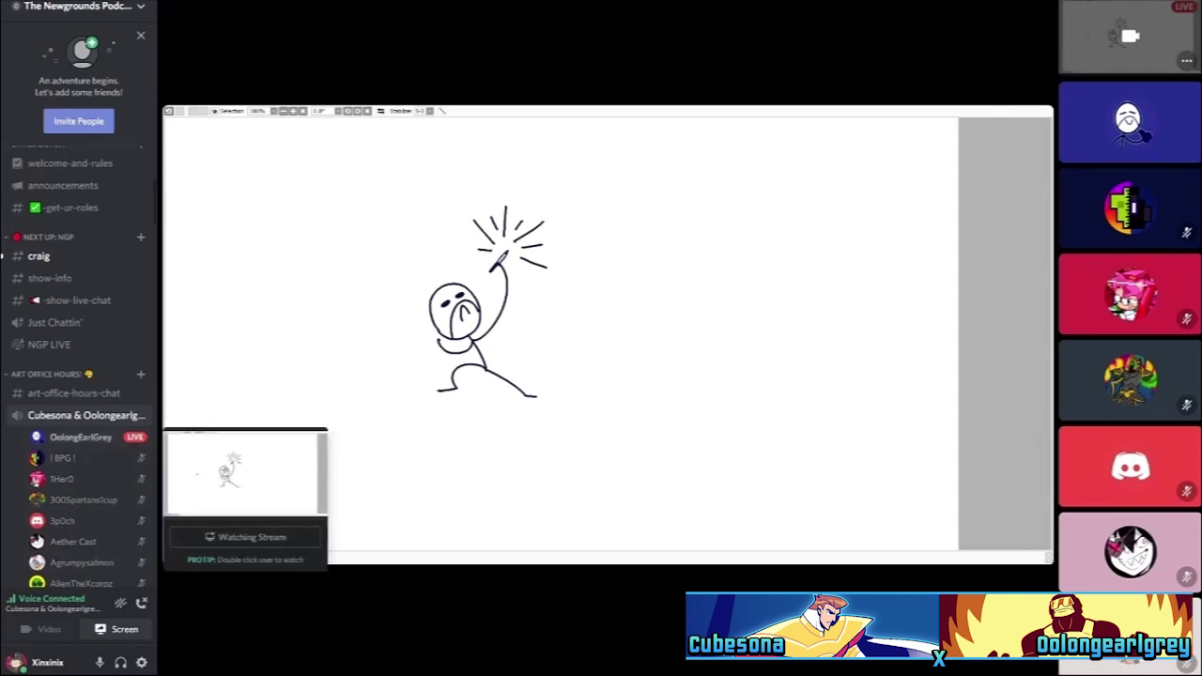
mouse_move(75, 416)
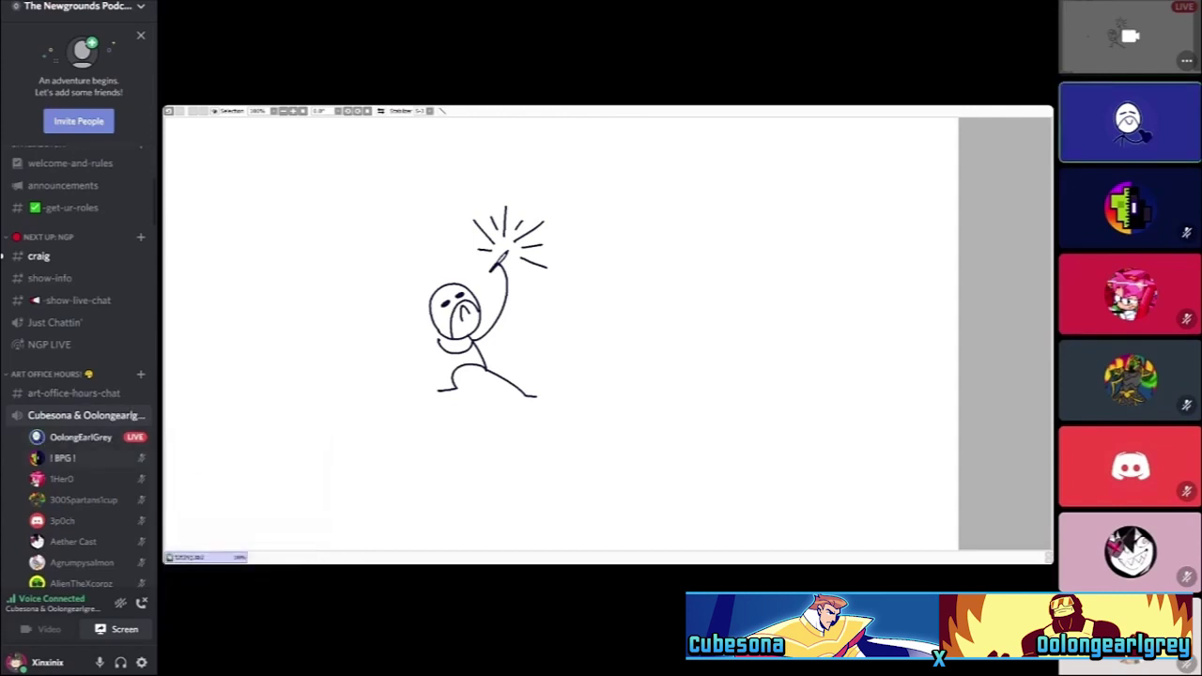
scroll(79, 366, down, 3)
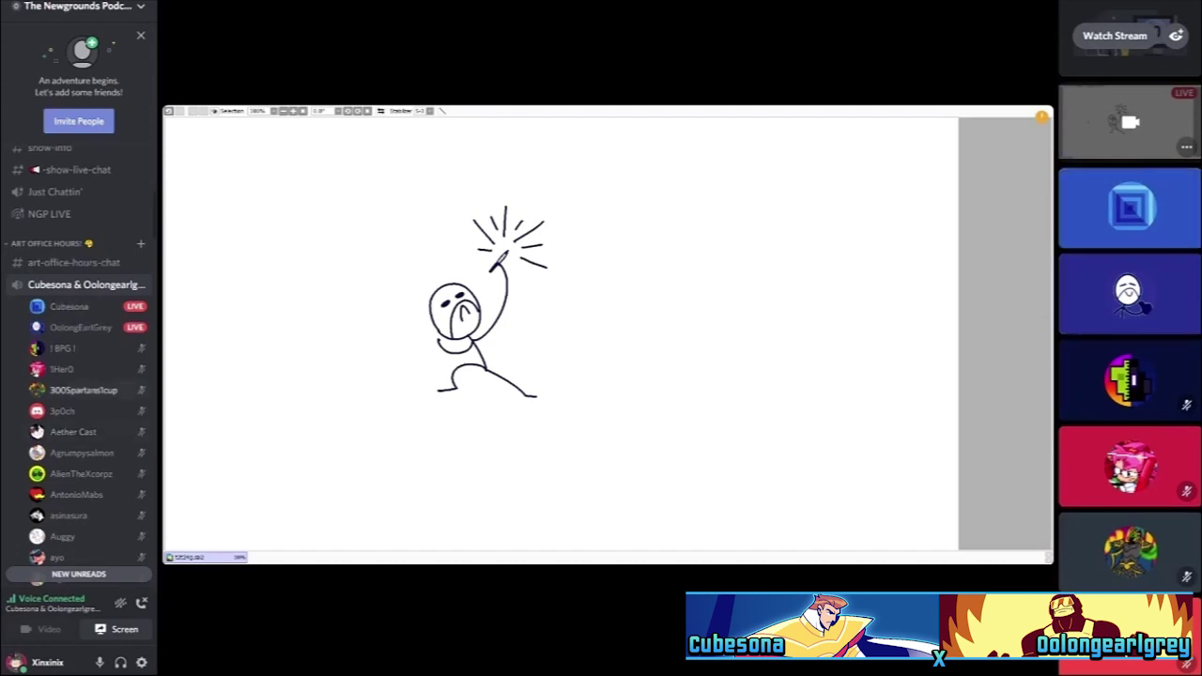
mouse_move(79, 308)
click(310, 406)
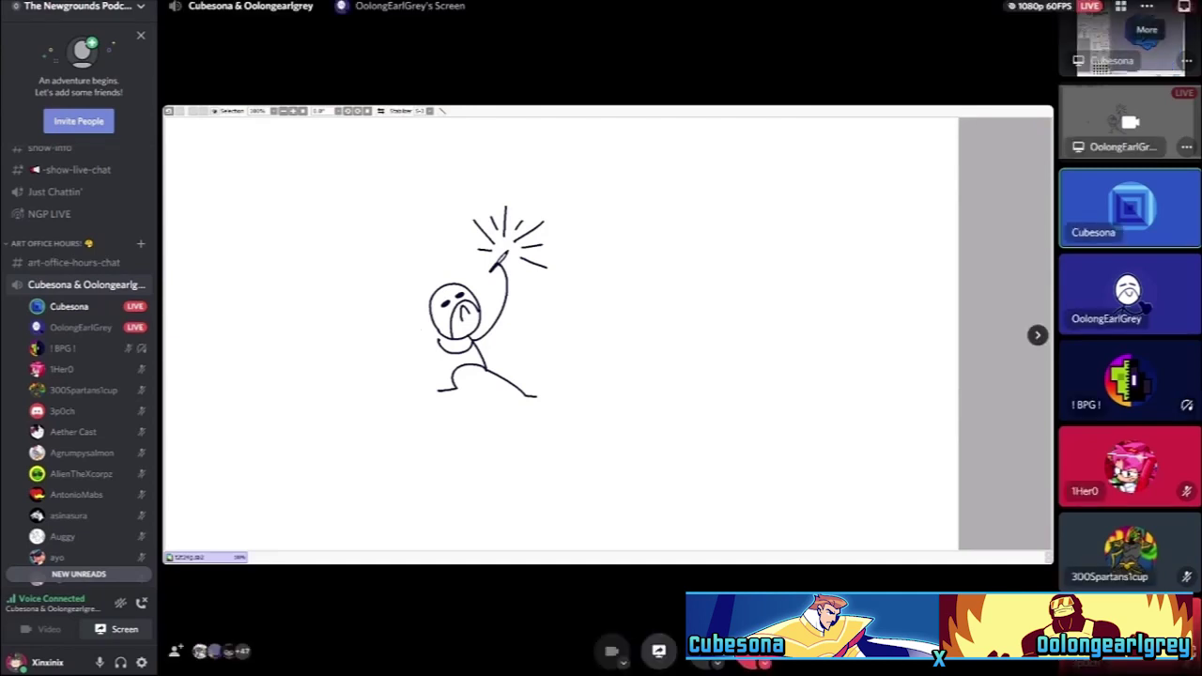
click(1133, 34)
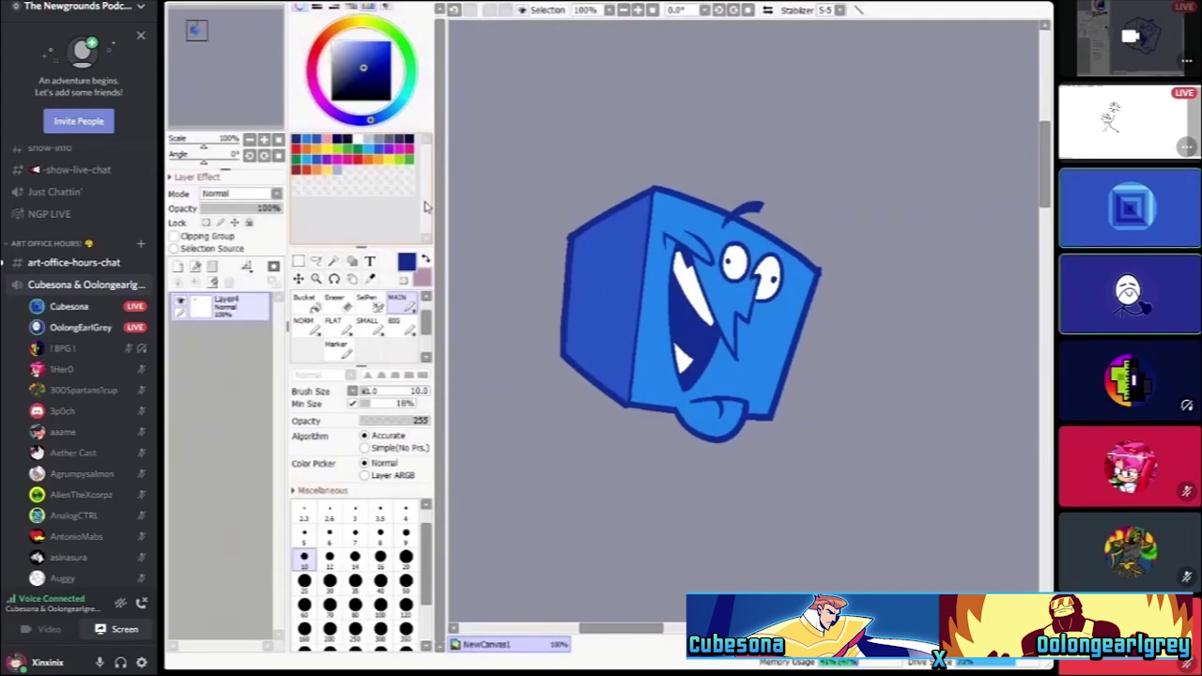
Return to the white-canvas stick figure stream and hide the participants without video
click(1131, 123)
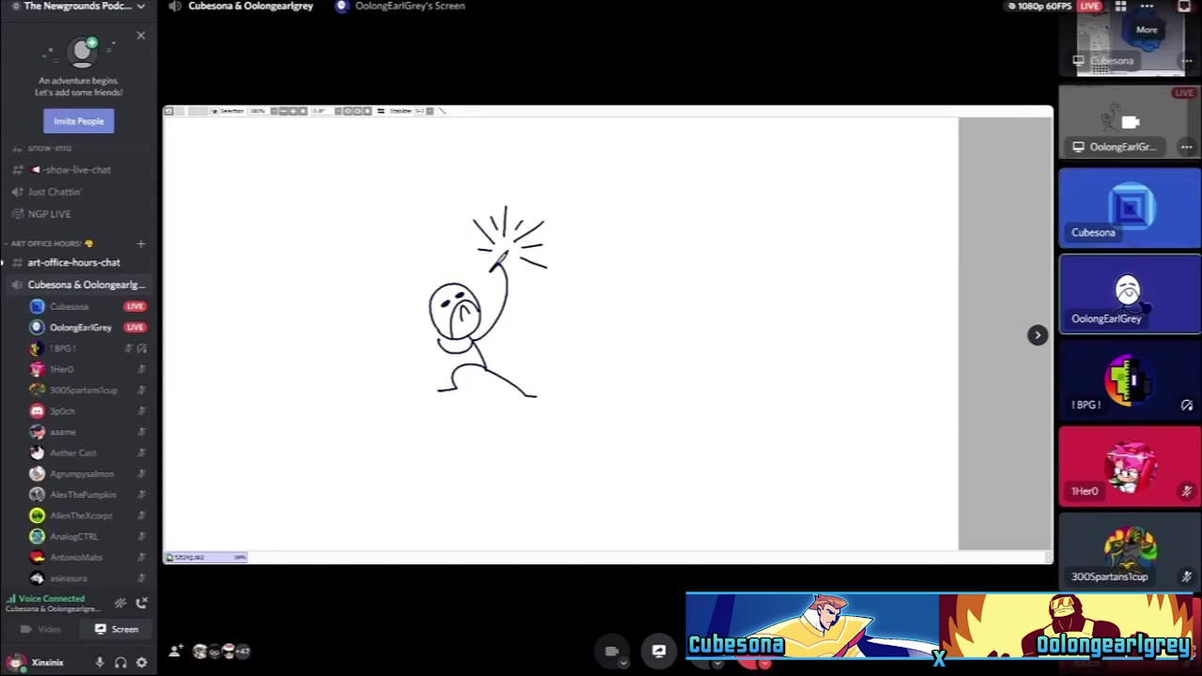
click(1147, 7)
click(1118, 35)
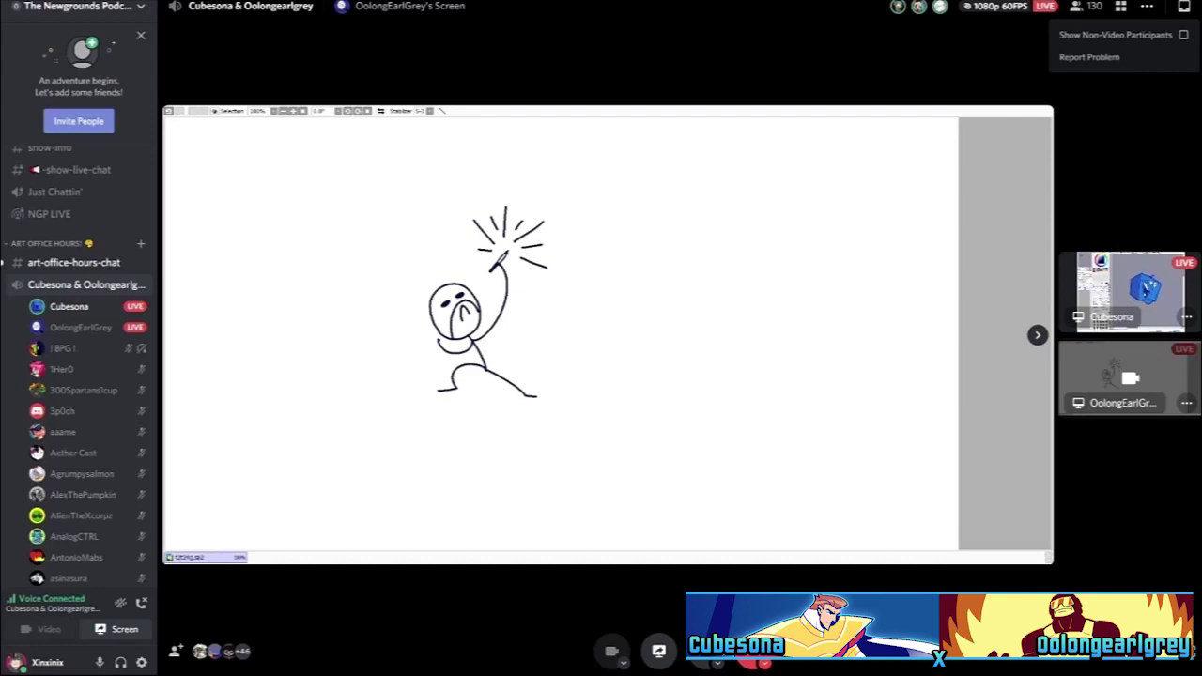
Alternate between the two live streams to view the blue cube character and the stick figure drawing
click(1131, 292)
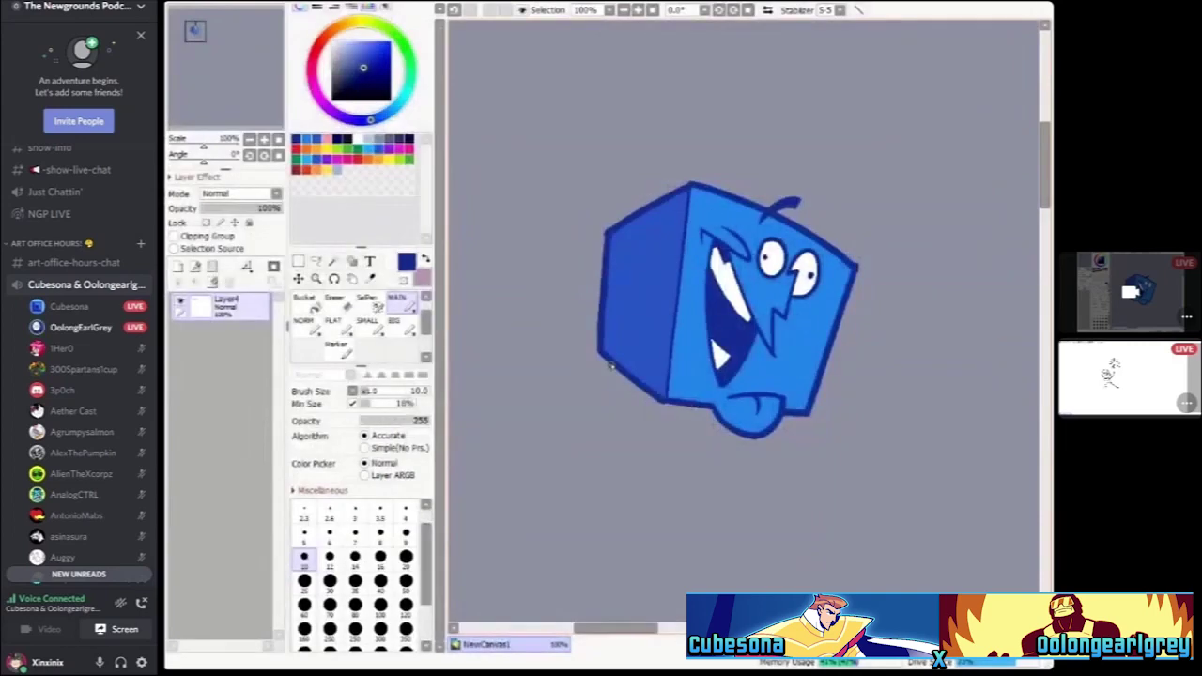
click(1130, 379)
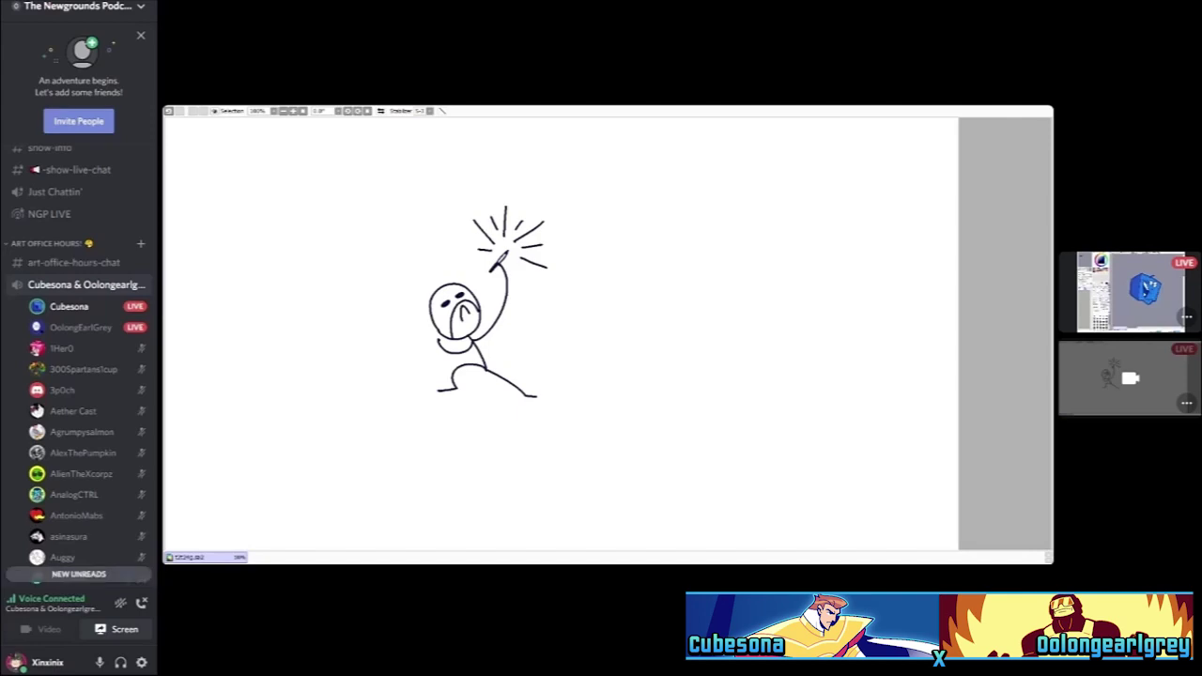
click(1131, 293)
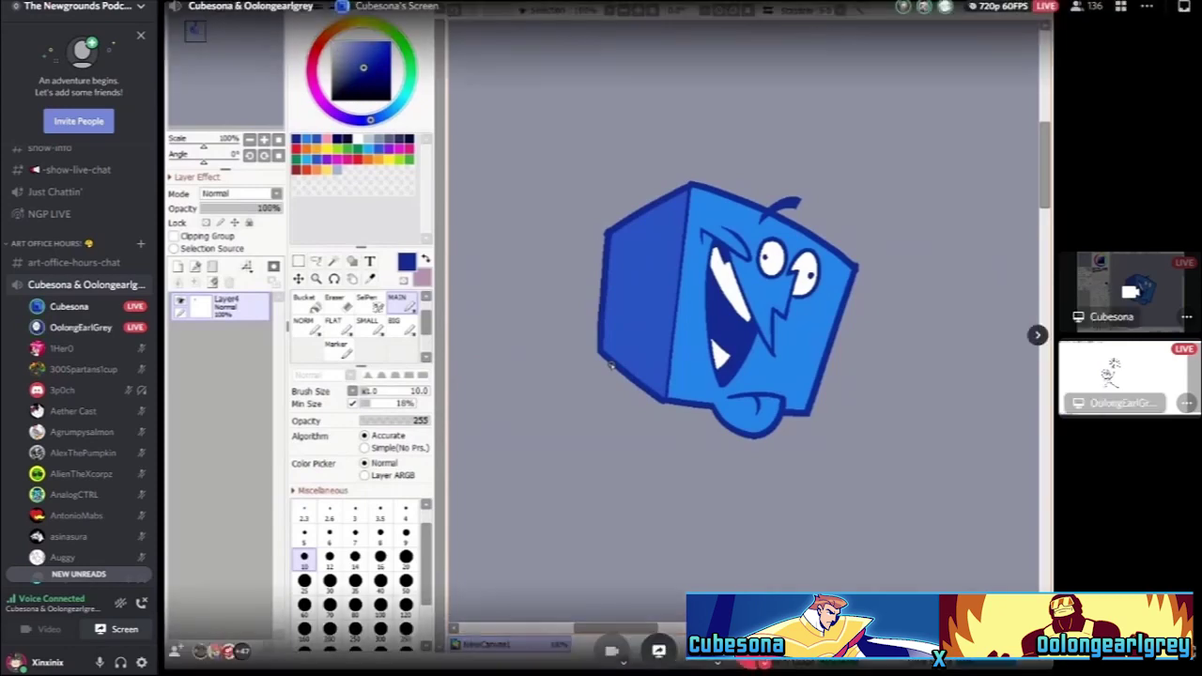
click(1129, 378)
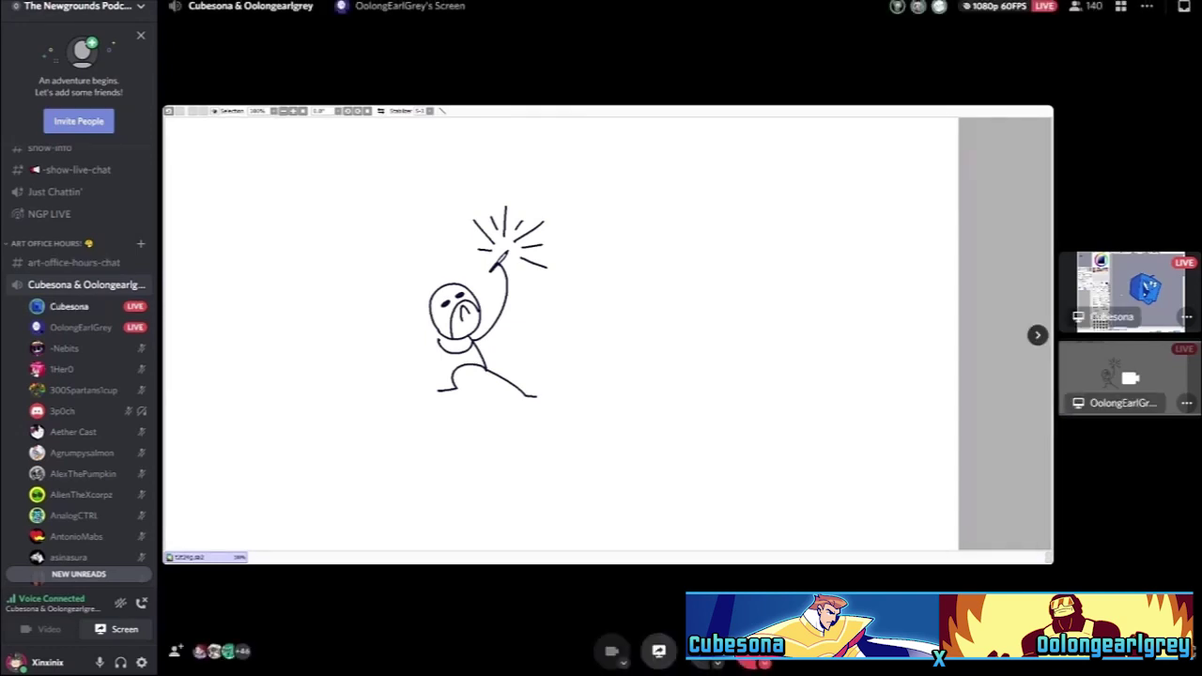
click(1130, 290)
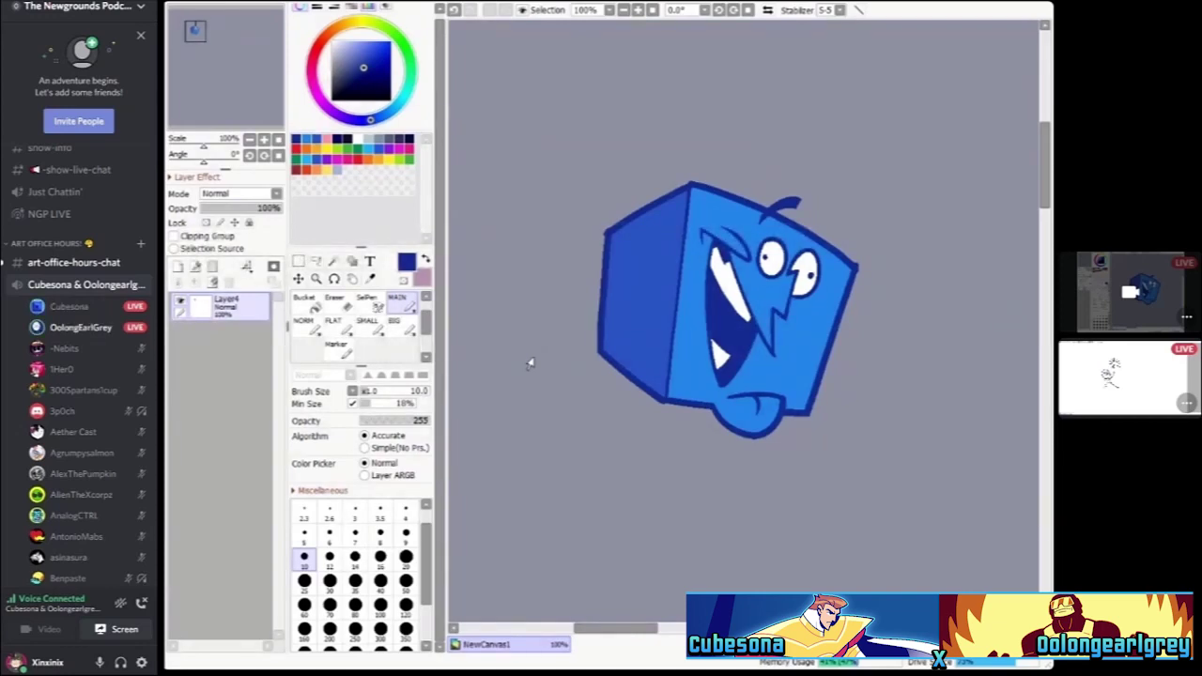
click(1130, 377)
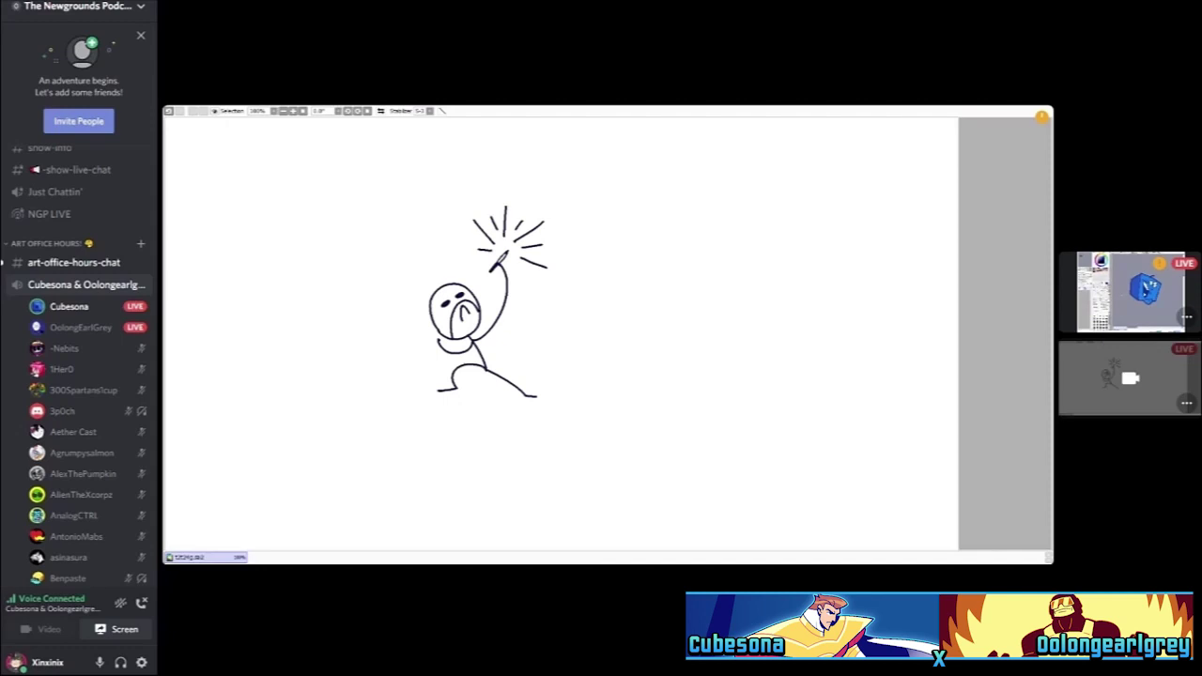
click(1130, 292)
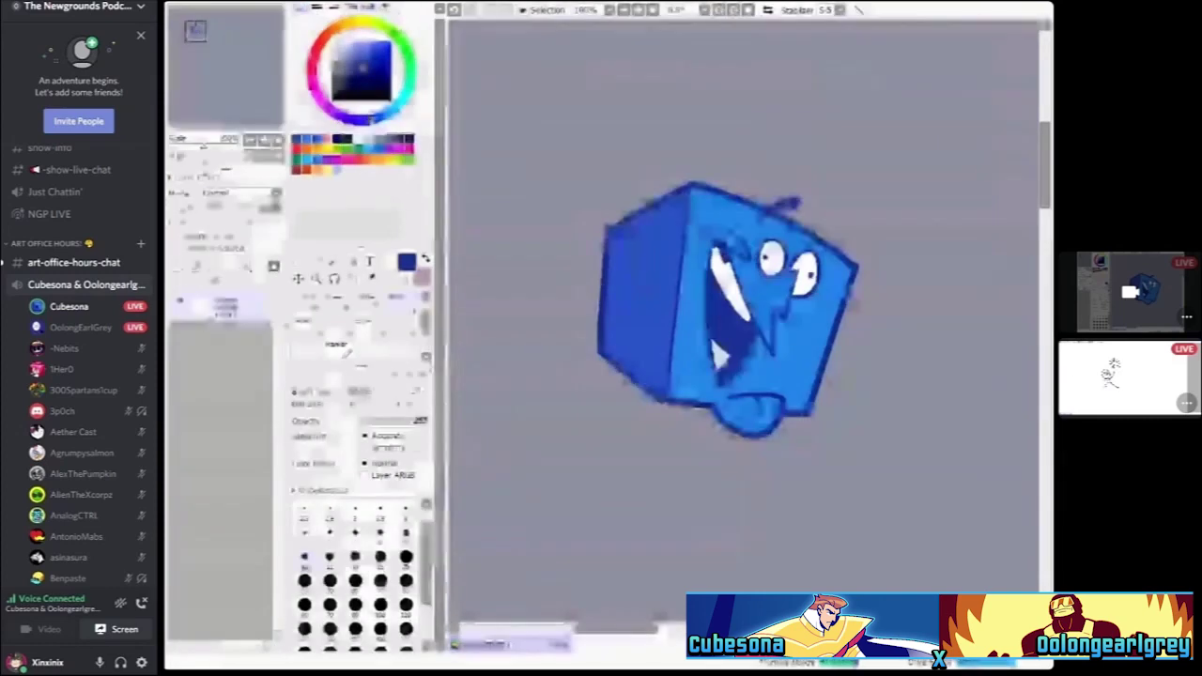
Compare the blue hatted skull drawing with the red head sketch on the white canvas by switching streams
mouse_move(331, 336)
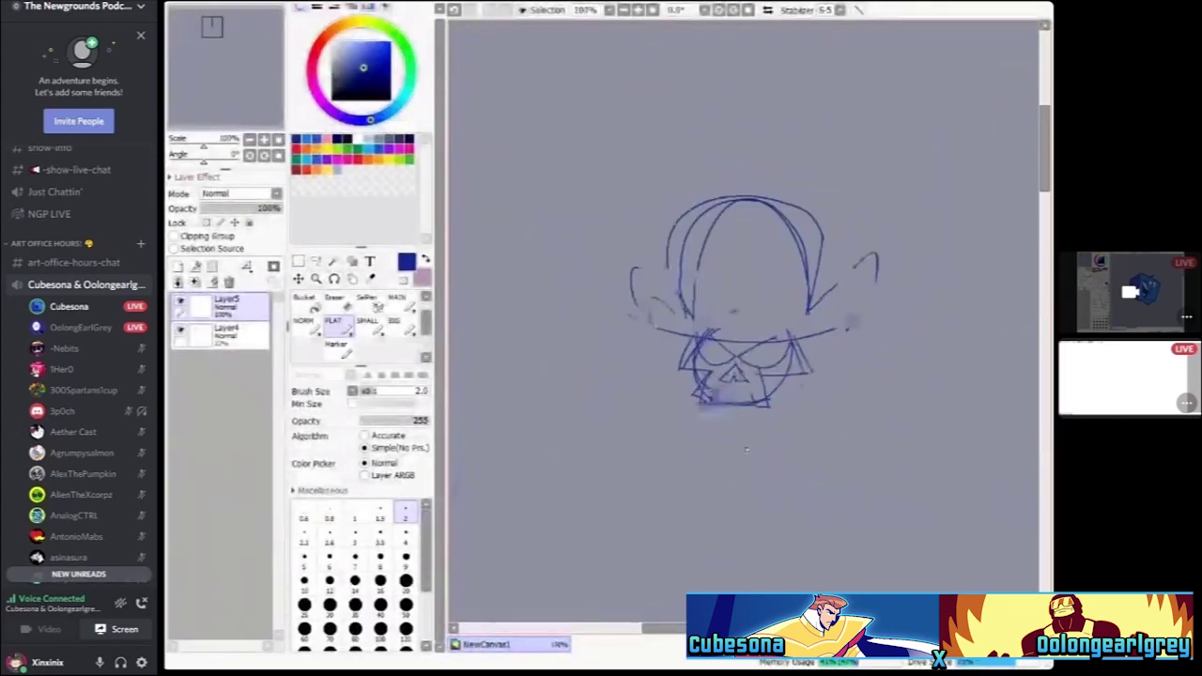
click(1165, 378)
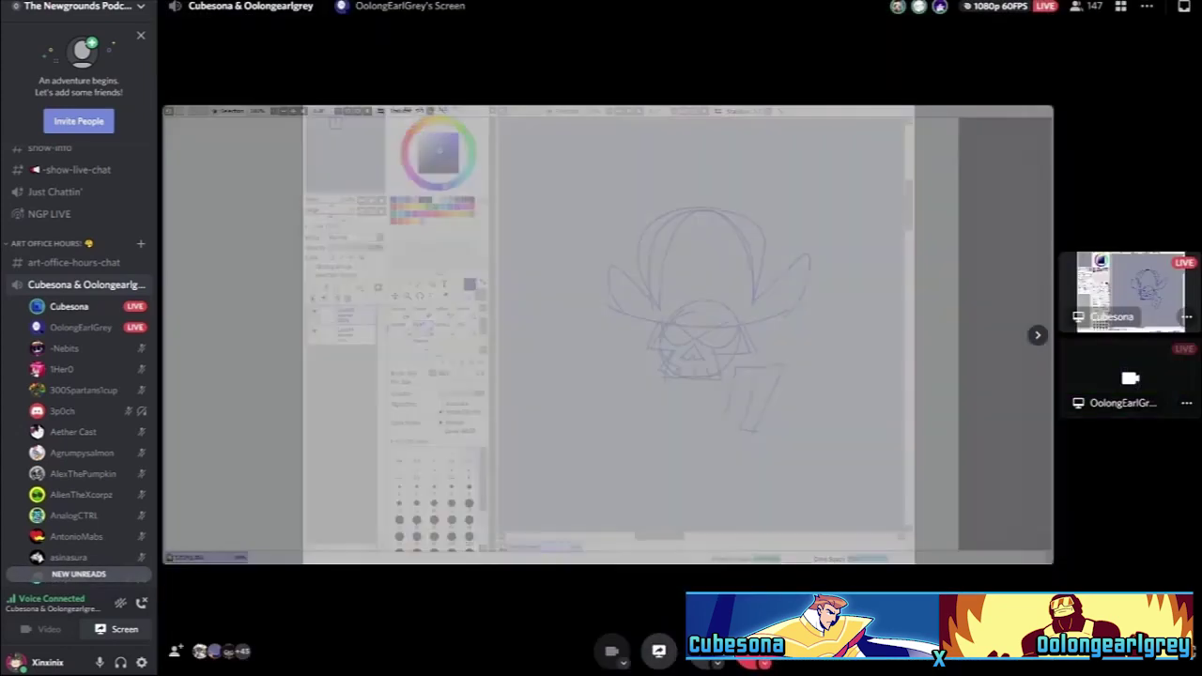
click(1131, 292)
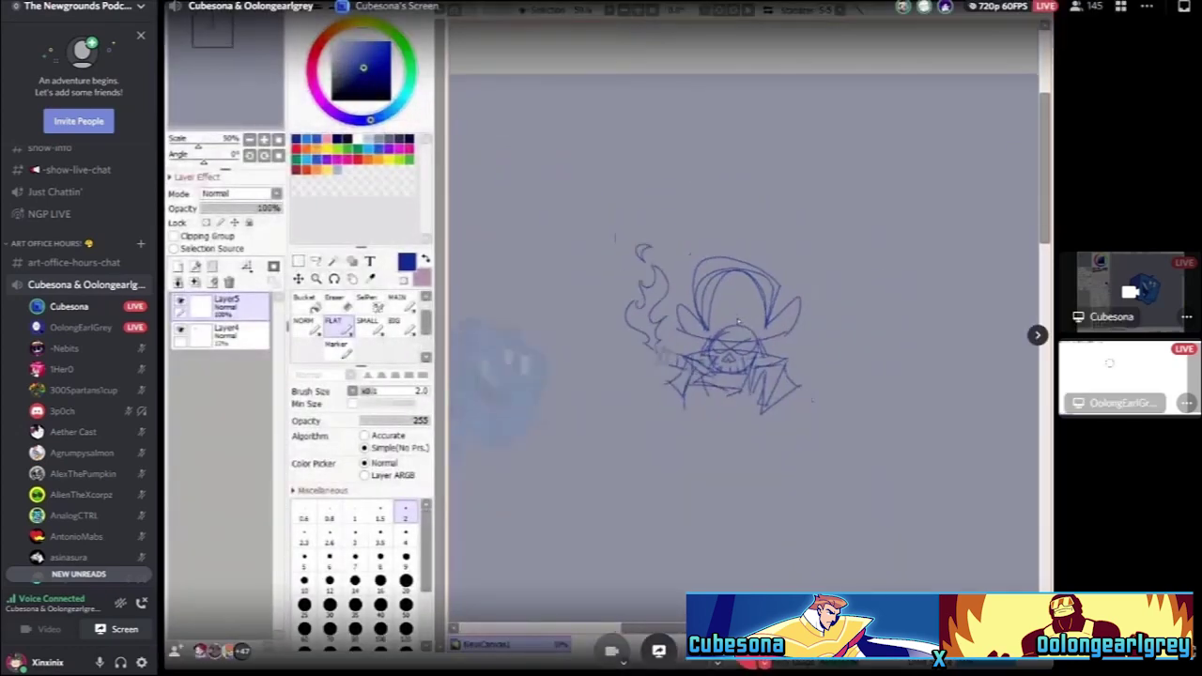
click(1130, 378)
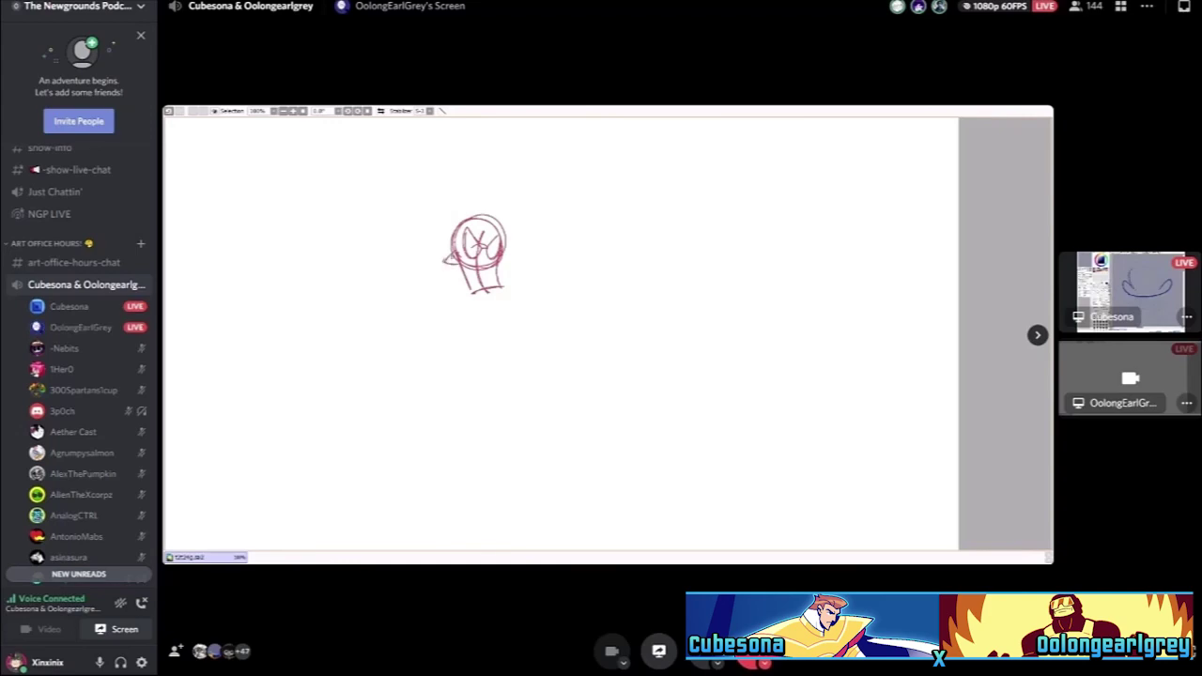
click(1130, 292)
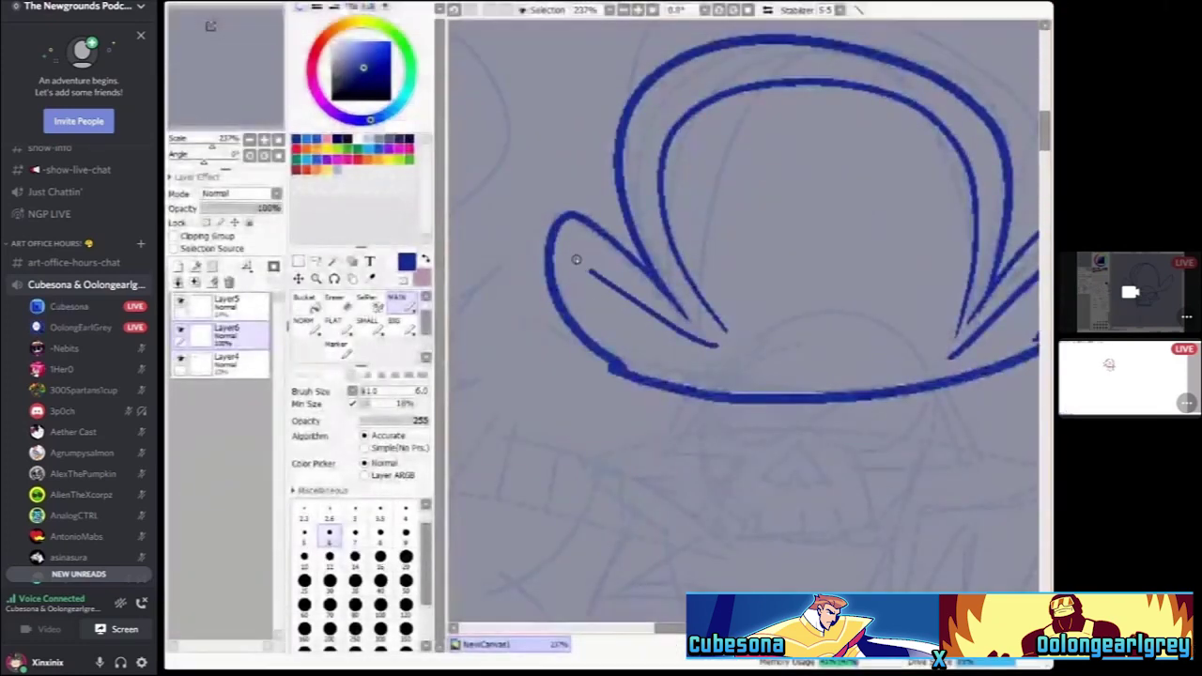
click(1130, 378)
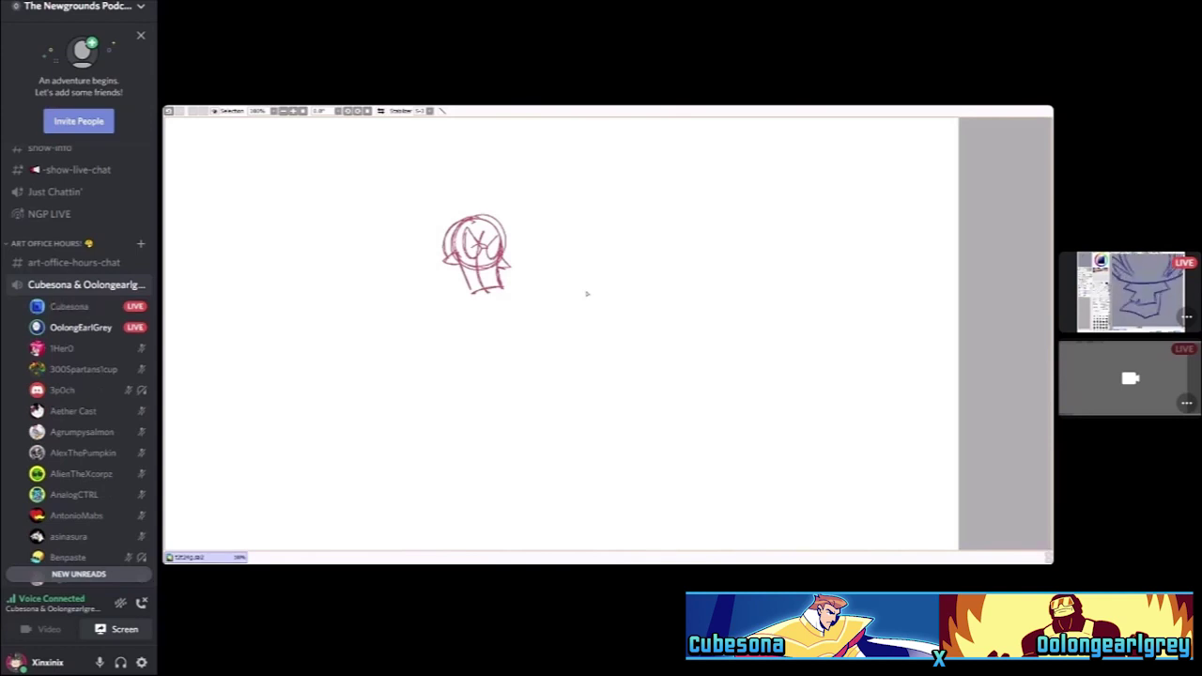
Check the blue skull's hat and jaw line art, ending on the stream with the red hatted skull sketch
mouse_move(542, 351)
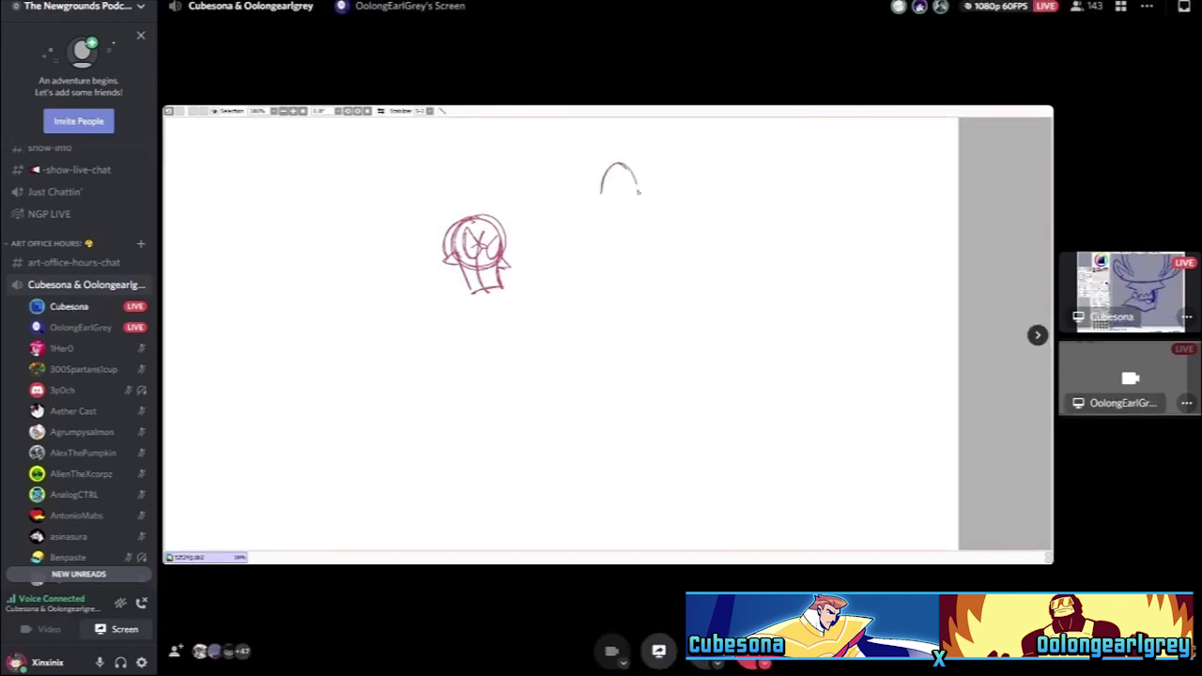
click(1130, 291)
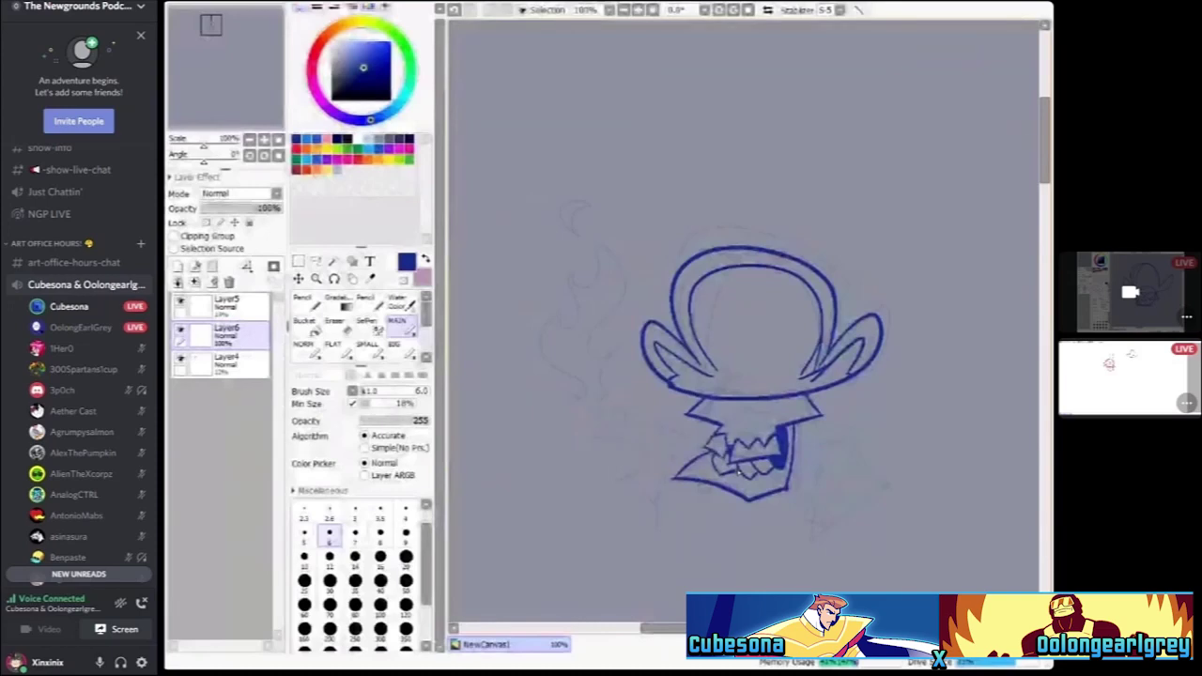
click(1130, 379)
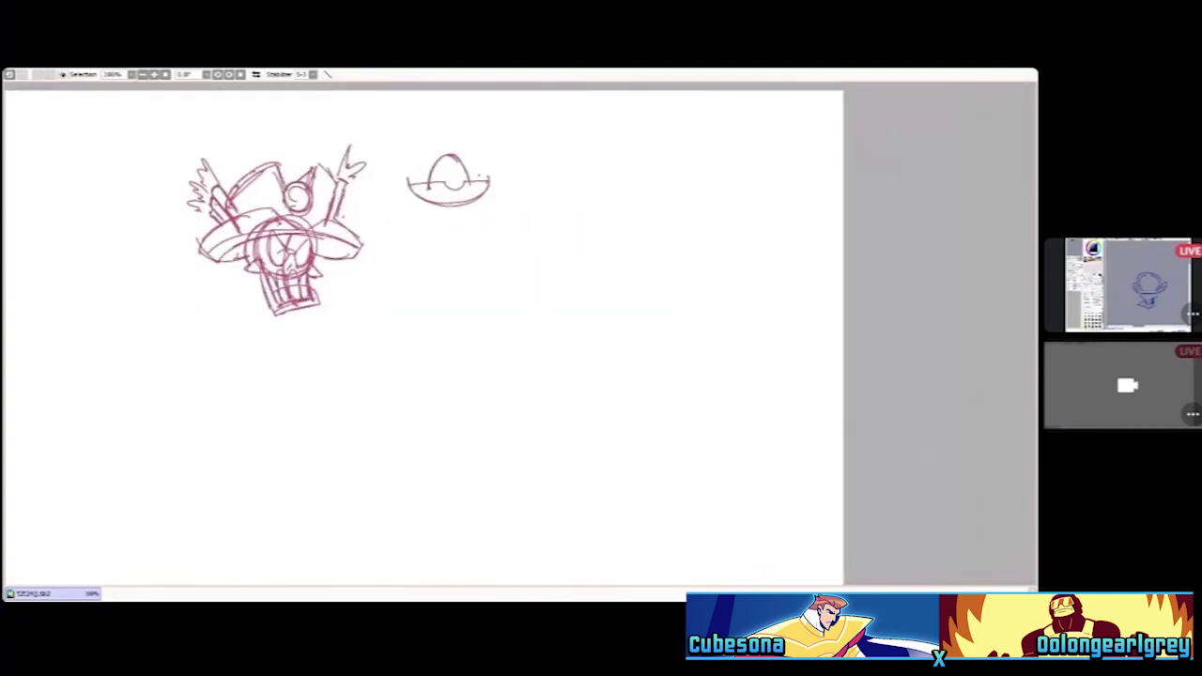
click(1117, 284)
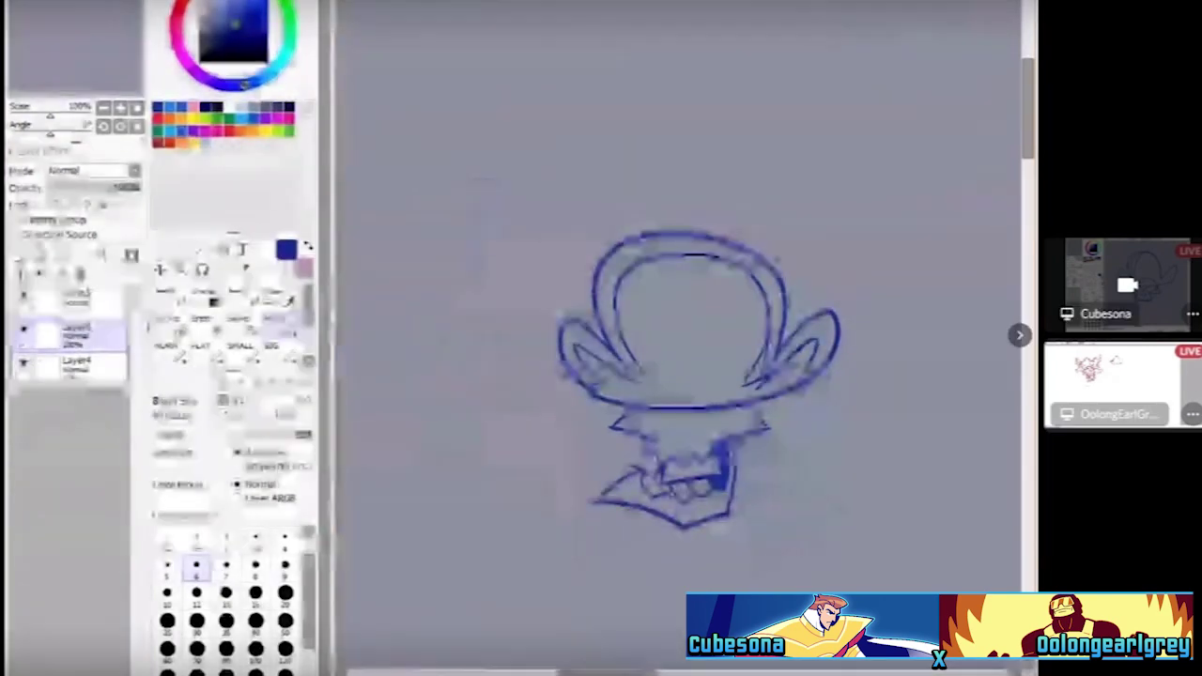
click(1118, 386)
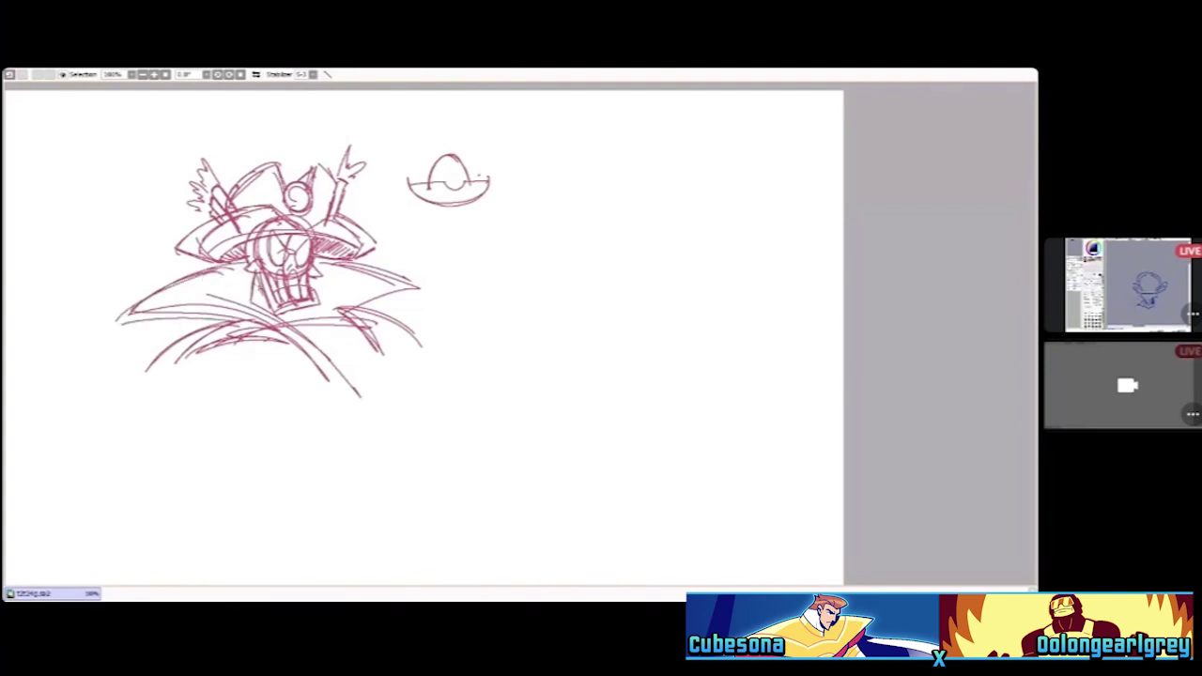
Sketch rounded upper-sleeve curves below the hatted skull's collar on both shoulders
drag(162, 369, 222, 328)
mouse_move(144, 401)
mouse_down()
mouse_move(299, 366)
mouse_move(298, 384)
mouse_move(150, 371)
mouse_up()
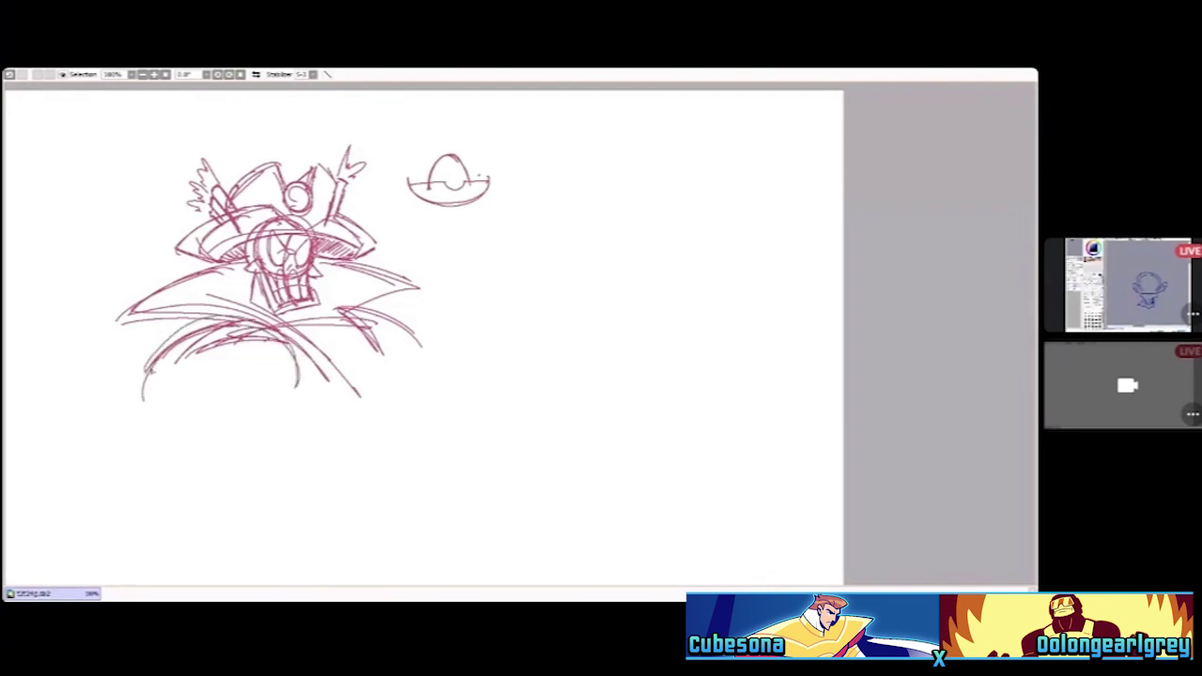
drag(376, 304, 442, 362)
drag(422, 325, 434, 368)
Sketch a wide, curved cuff around the large sleeve on the left side of the skull character
drag(97, 413, 108, 341)
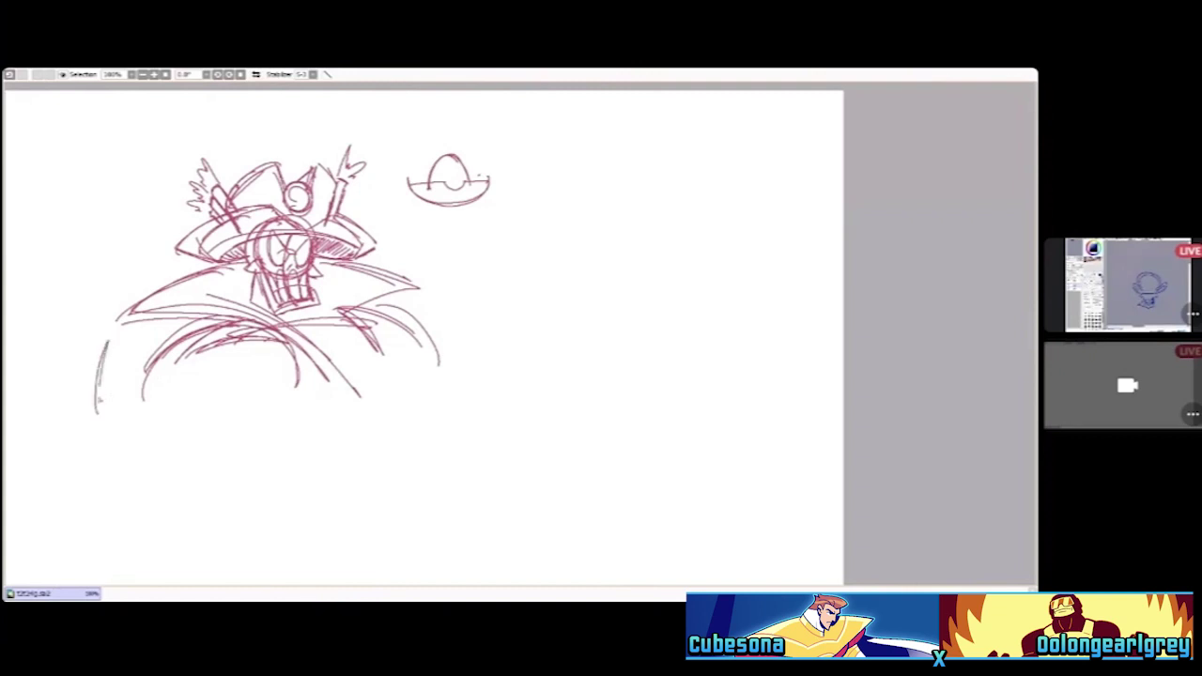
drag(100, 391, 106, 353)
mouse_move(113, 345)
mouse_down()
mouse_move(139, 360)
mouse_move(233, 358)
mouse_up()
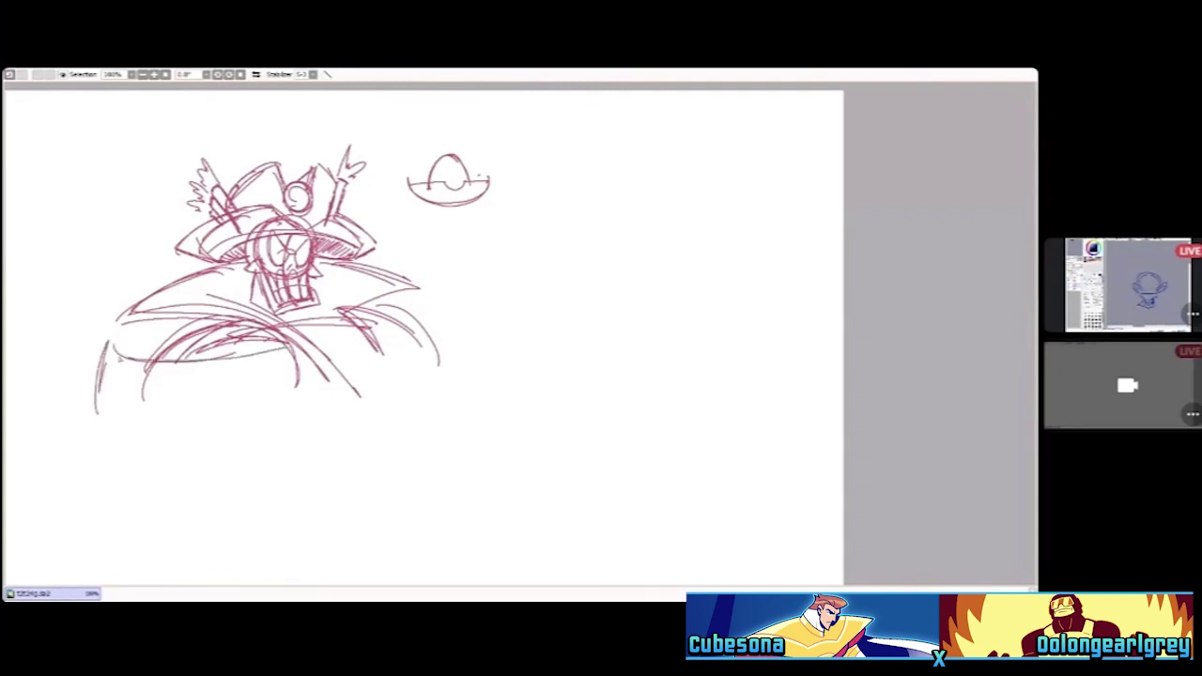
mouse_move(110, 346)
mouse_down()
mouse_move(246, 370)
mouse_move(291, 355)
mouse_up()
mouse_move(96, 410)
mouse_down()
mouse_move(123, 419)
mouse_move(279, 395)
mouse_up()
drag(190, 412, 288, 389)
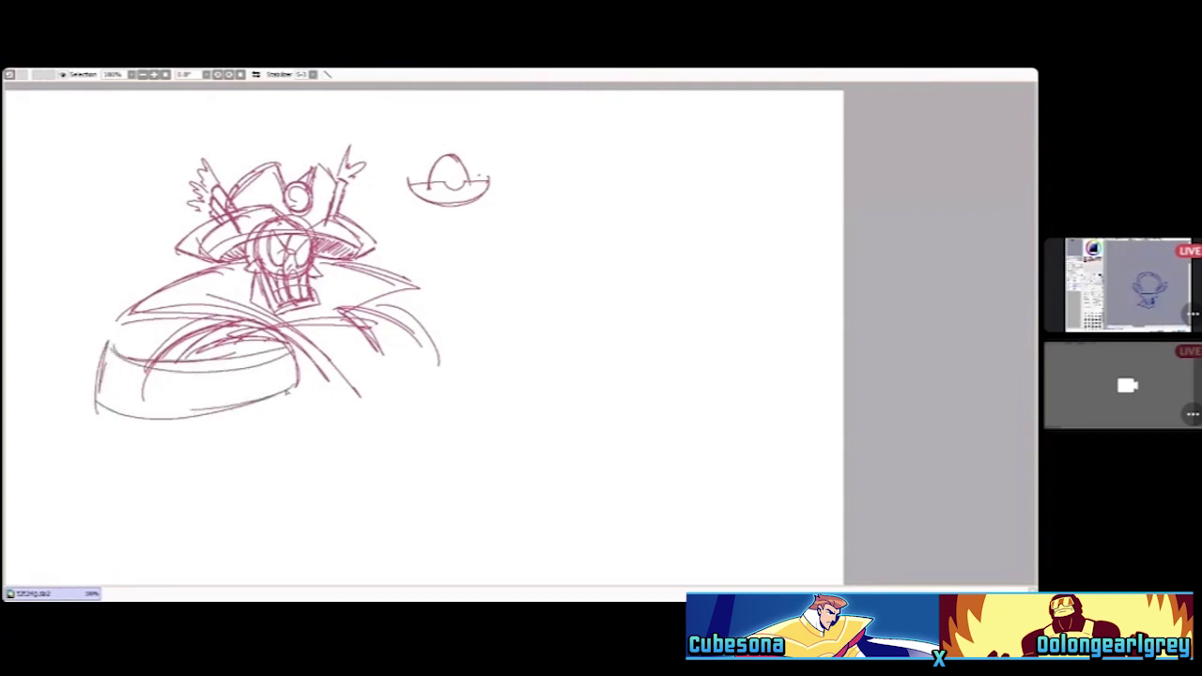
Sketch a smaller cuff on the character's right-side sleeve and reinforce the outline of the large left-side cuff
drag(370, 338, 451, 322)
mouse_move(372, 337)
mouse_down()
mouse_move(452, 331)
mouse_move(460, 357)
mouse_move(408, 370)
mouse_up()
mouse_move(366, 302)
mouse_down()
mouse_move(436, 332)
mouse_move(406, 310)
mouse_move(434, 337)
mouse_up()
drag(148, 351, 201, 320)
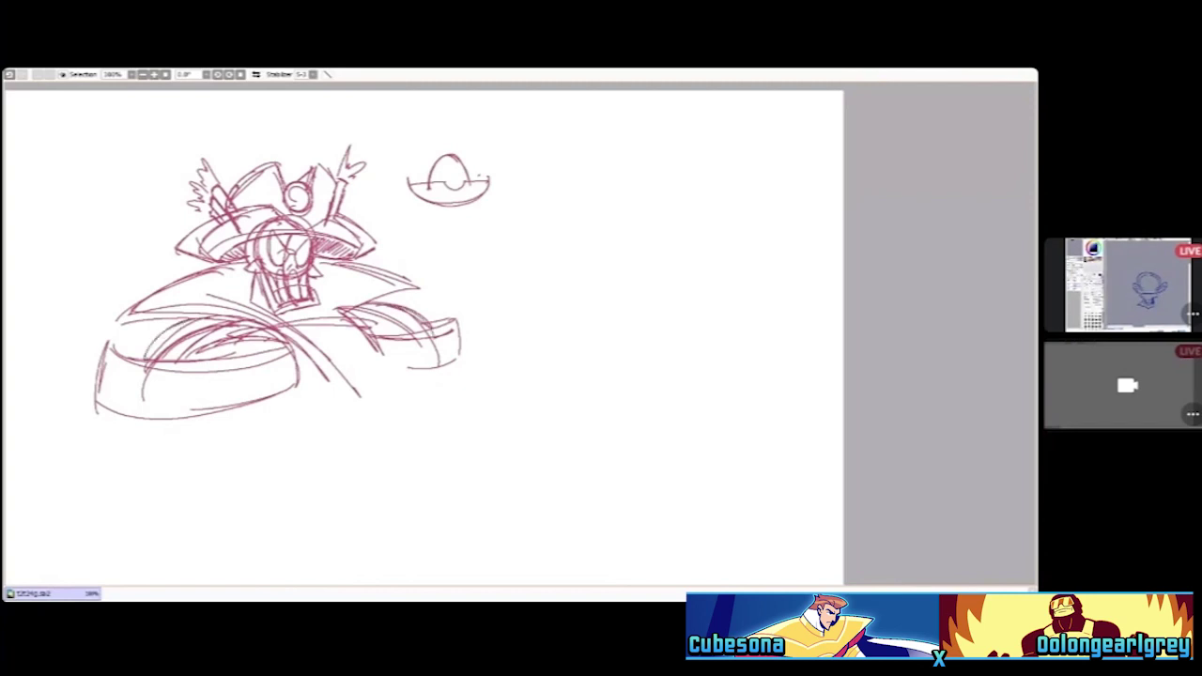
drag(115, 352, 156, 345)
mouse_move(99, 405)
mouse_down()
mouse_move(177, 422)
mouse_move(298, 381)
mouse_up()
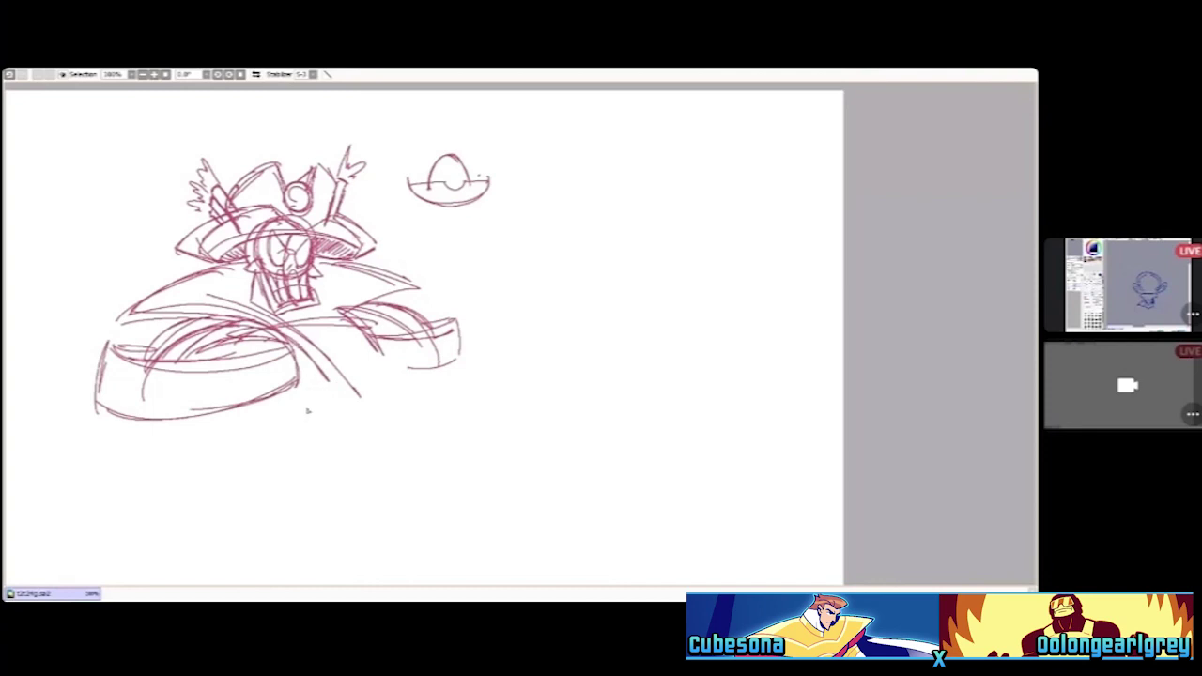
Sketch a wide curve beneath the character's large left-side cuff and a short guide stroke below the right-side cuff
mouse_move(139, 434)
mouse_down()
mouse_move(299, 432)
mouse_move(319, 410)
mouse_up()
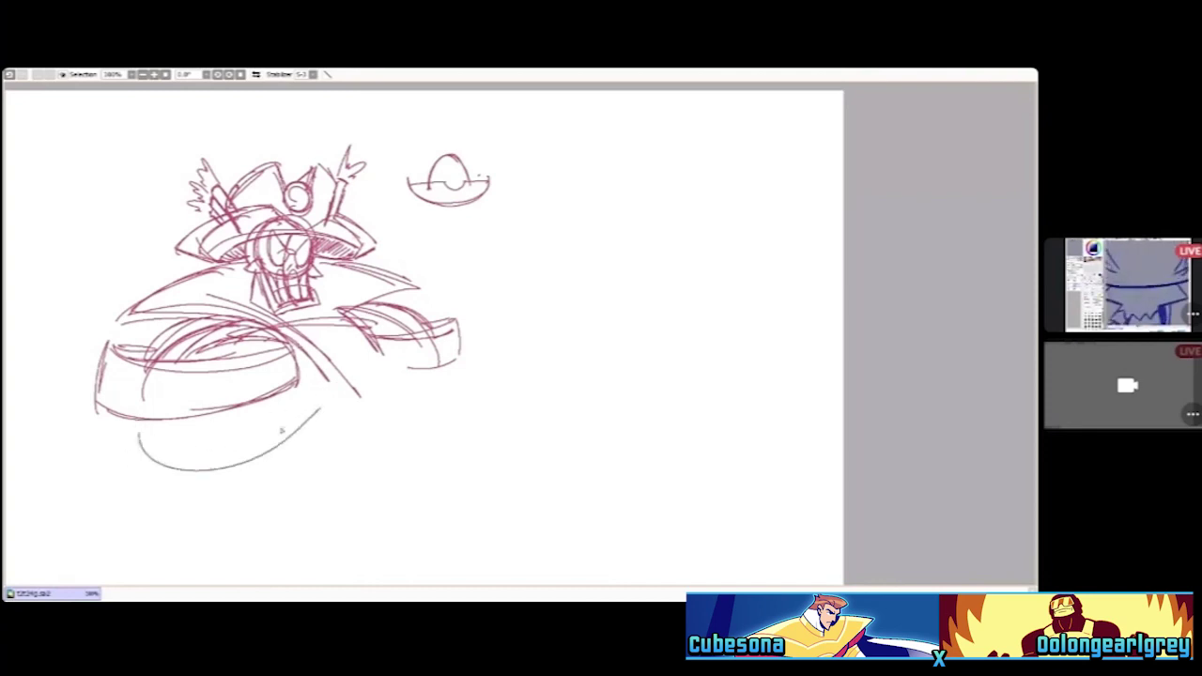
drag(417, 401, 391, 407)
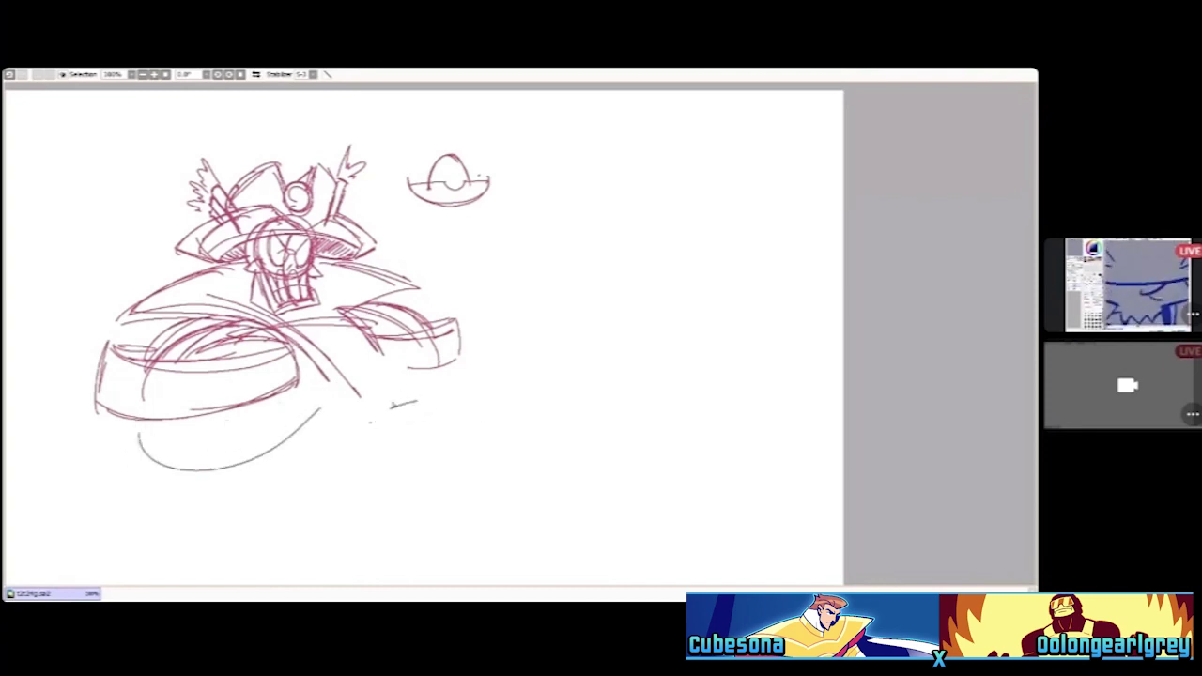
scroll(480, 399, down, 3)
scroll(473, 402, up, 4)
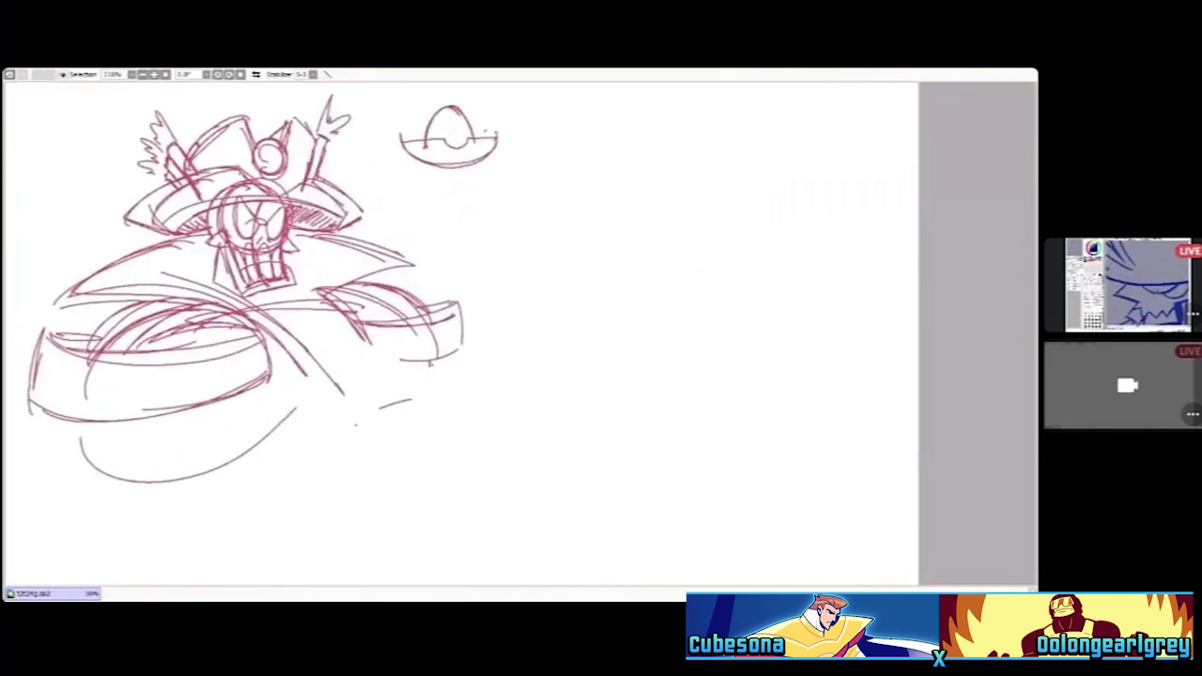
scroll(432, 364, down, 4)
scroll(404, 357, up, 4)
scroll(404, 357, down, 1)
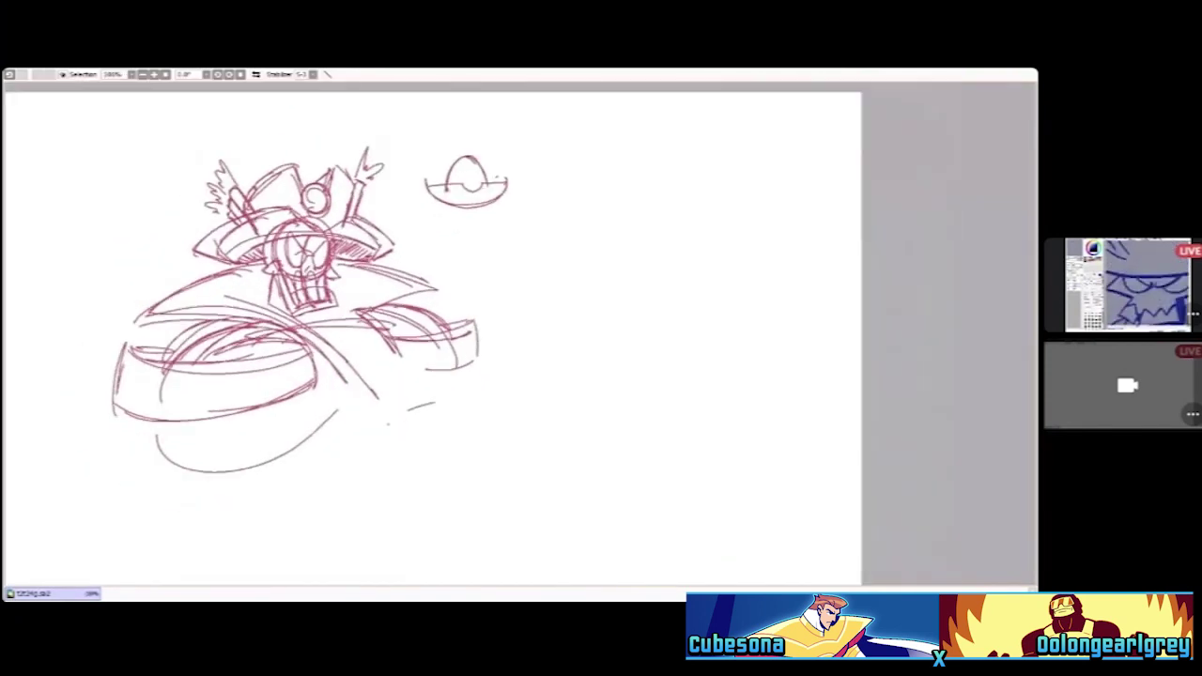
scroll(421, 329, down, 3)
scroll(421, 329, up, 3)
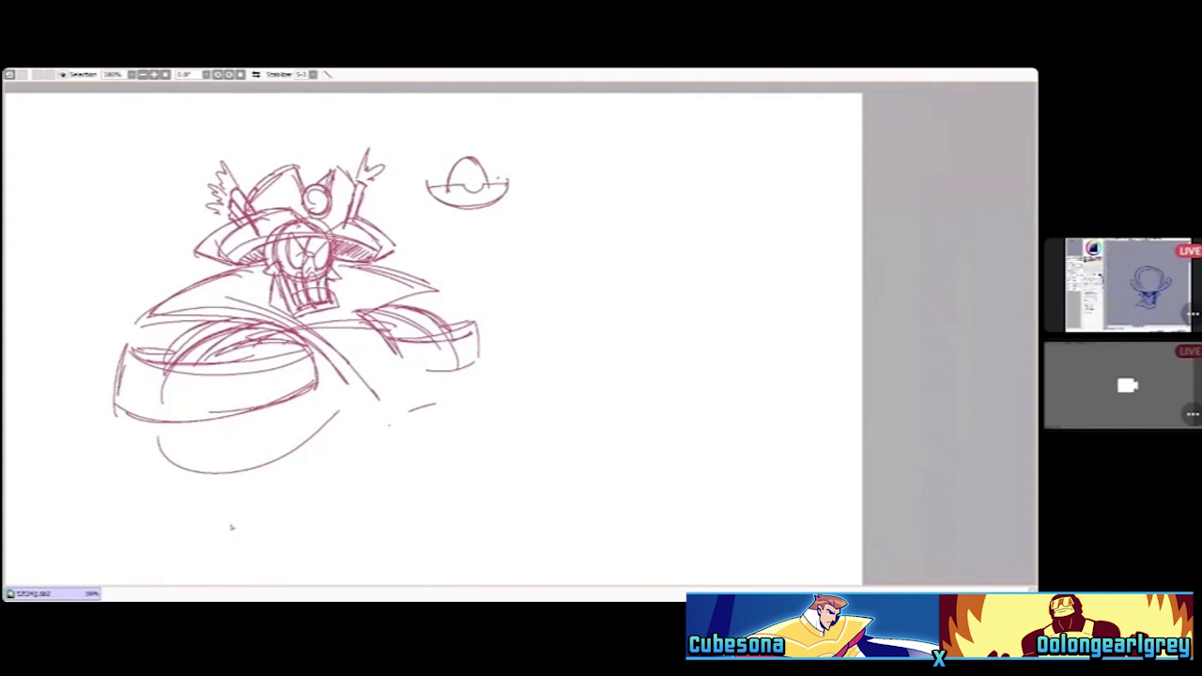
Sketch the bent lower sleeve below the large left-side cuff, with a round elbow and a banded cuff at its end
mouse_move(139, 538)
mouse_down()
mouse_move(229, 496)
mouse_move(140, 543)
mouse_up()
drag(132, 494, 268, 547)
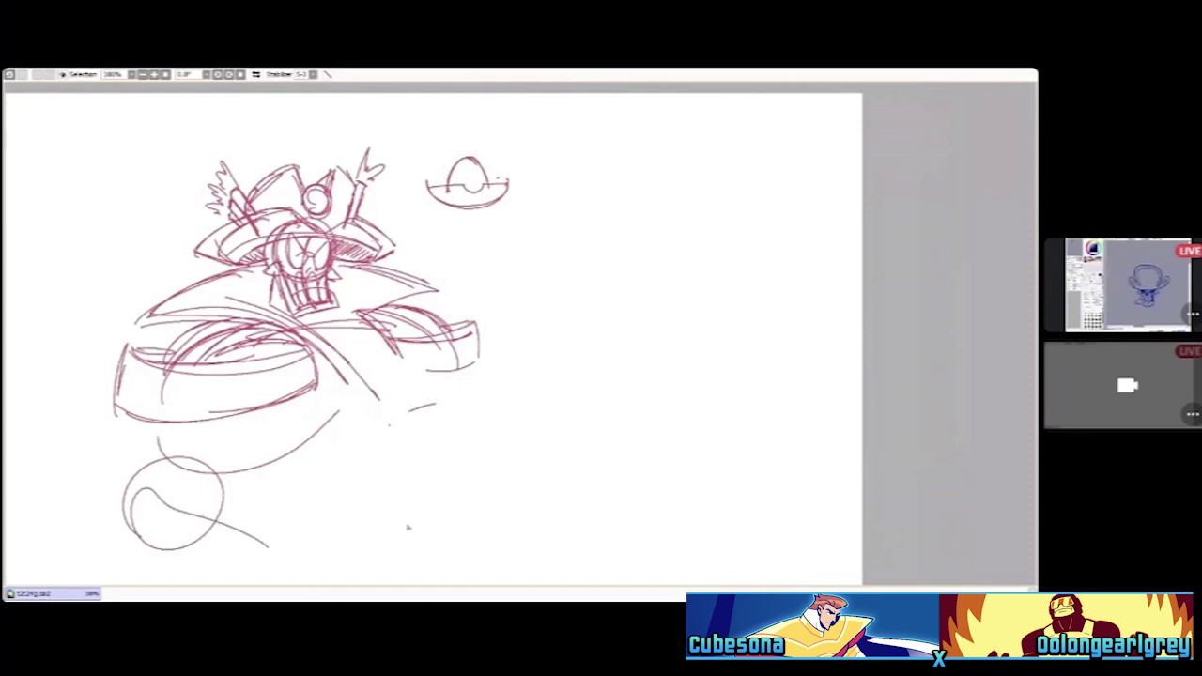
drag(162, 424, 146, 470)
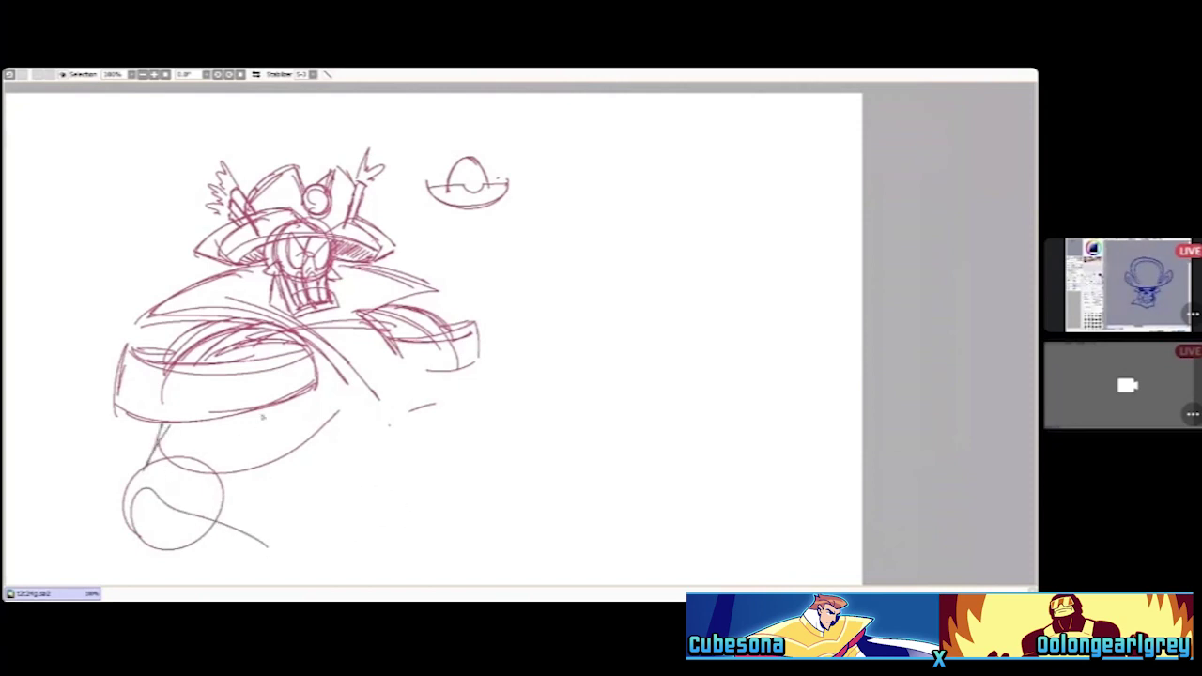
mouse_move(265, 413)
mouse_down()
mouse_move(233, 473)
mouse_move(257, 472)
mouse_up()
mouse_move(141, 465)
mouse_down()
mouse_move(291, 500)
mouse_move(260, 572)
mouse_up()
mouse_move(275, 479)
mouse_down()
mouse_move(229, 576)
mouse_move(274, 481)
mouse_move(302, 485)
mouse_move(303, 505)
mouse_move(261, 583)
mouse_up()
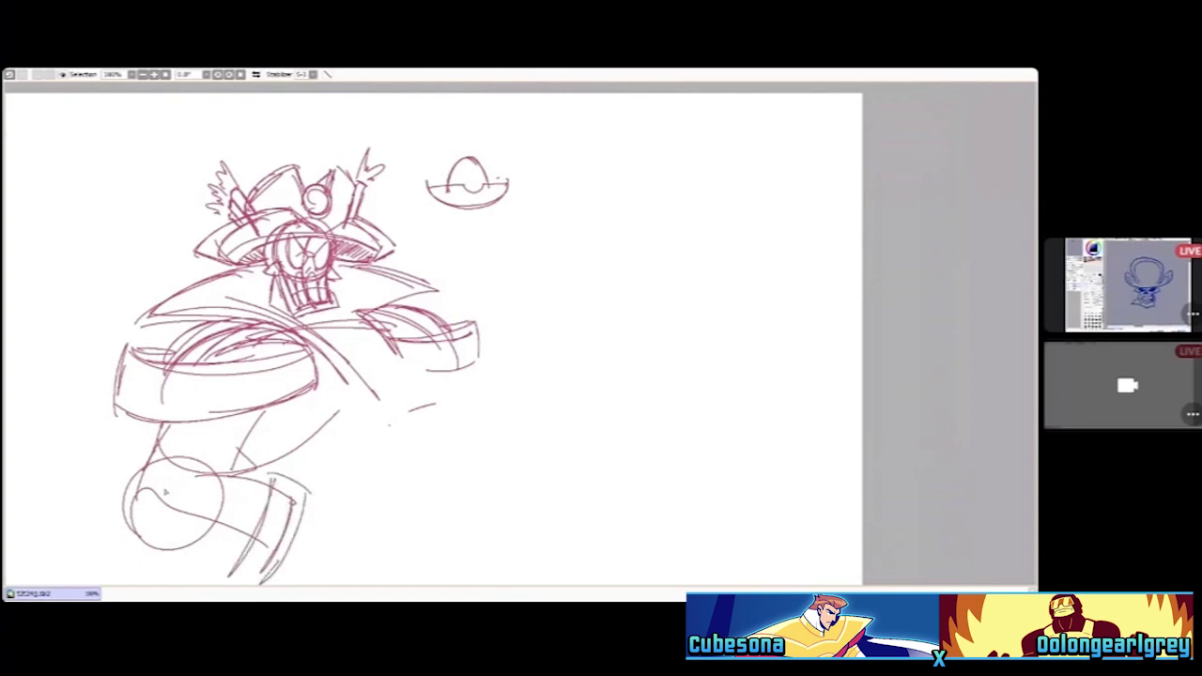
Reinforce the elbow's outline and add curved fold lines between the large cuff and the lower sleeve
mouse_move(134, 537)
mouse_down()
mouse_move(226, 572)
mouse_move(180, 553)
mouse_up()
drag(150, 469, 138, 519)
mouse_move(161, 433)
mouse_down()
mouse_move(150, 467)
mouse_move(149, 446)
mouse_move(331, 424)
mouse_up()
drag(242, 472, 346, 409)
drag(161, 479, 282, 449)
mouse_move(146, 426)
mouse_down()
mouse_move(137, 470)
mouse_move(256, 460)
mouse_move(334, 399)
mouse_move(274, 480)
mouse_up()
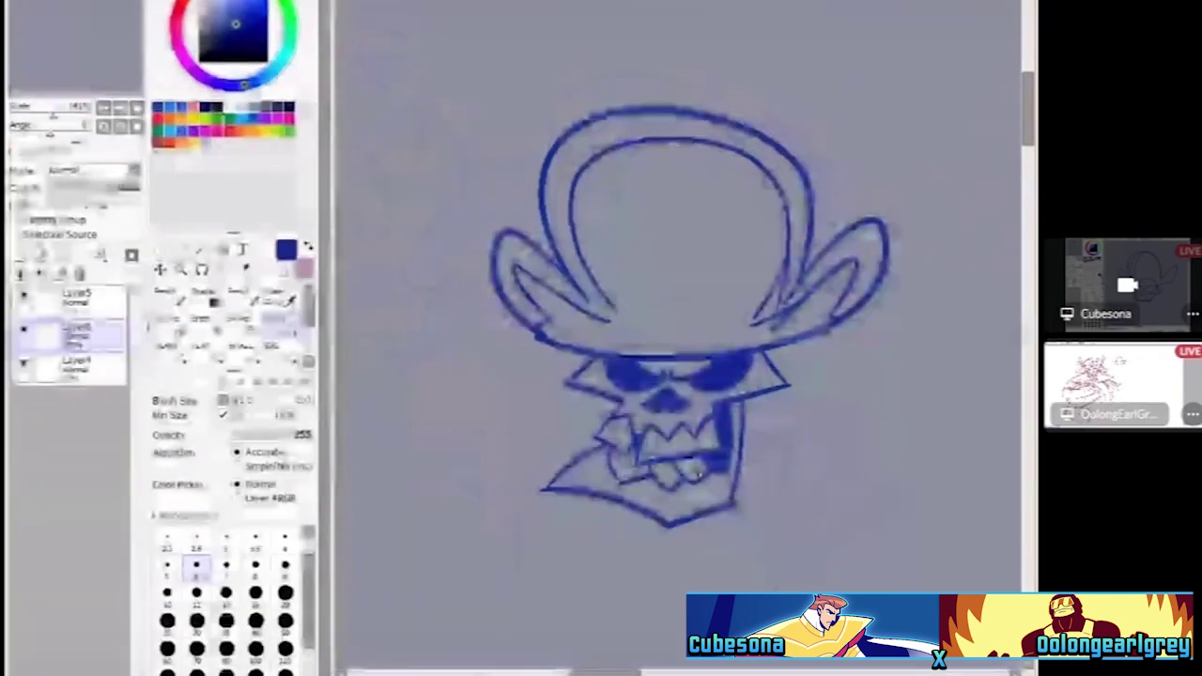
Switch back to the red hatted skull stream and turn its rough sketch light cyan as an underdrawing
click(1118, 384)
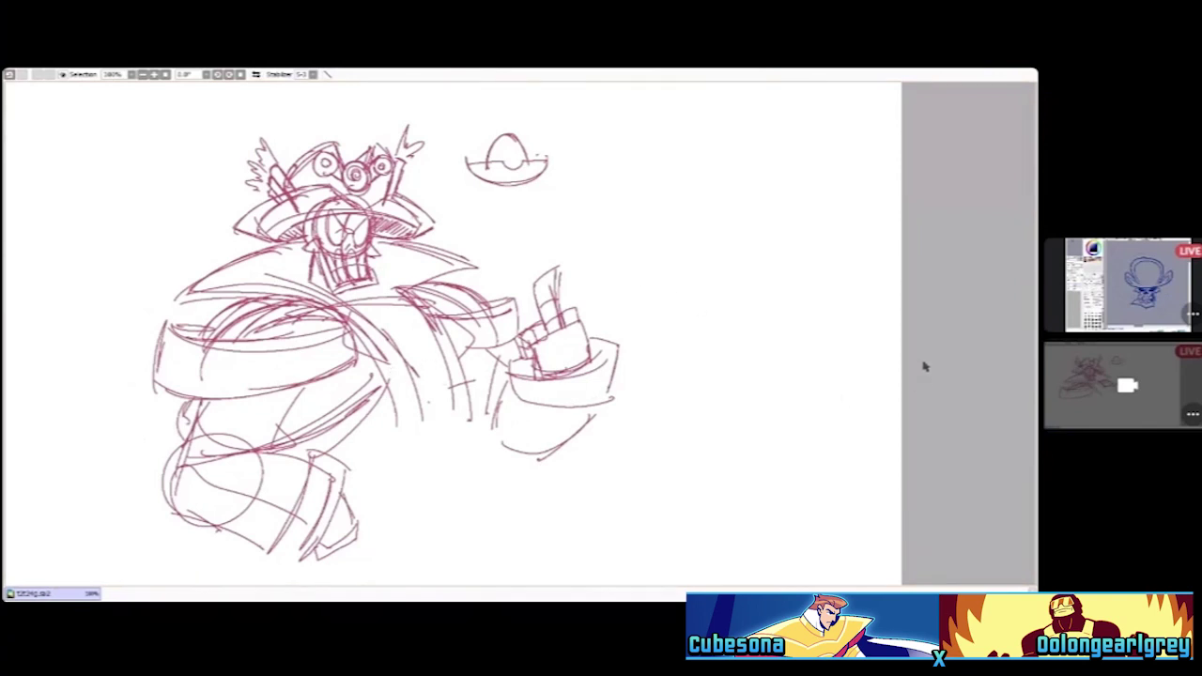
click(370, 231)
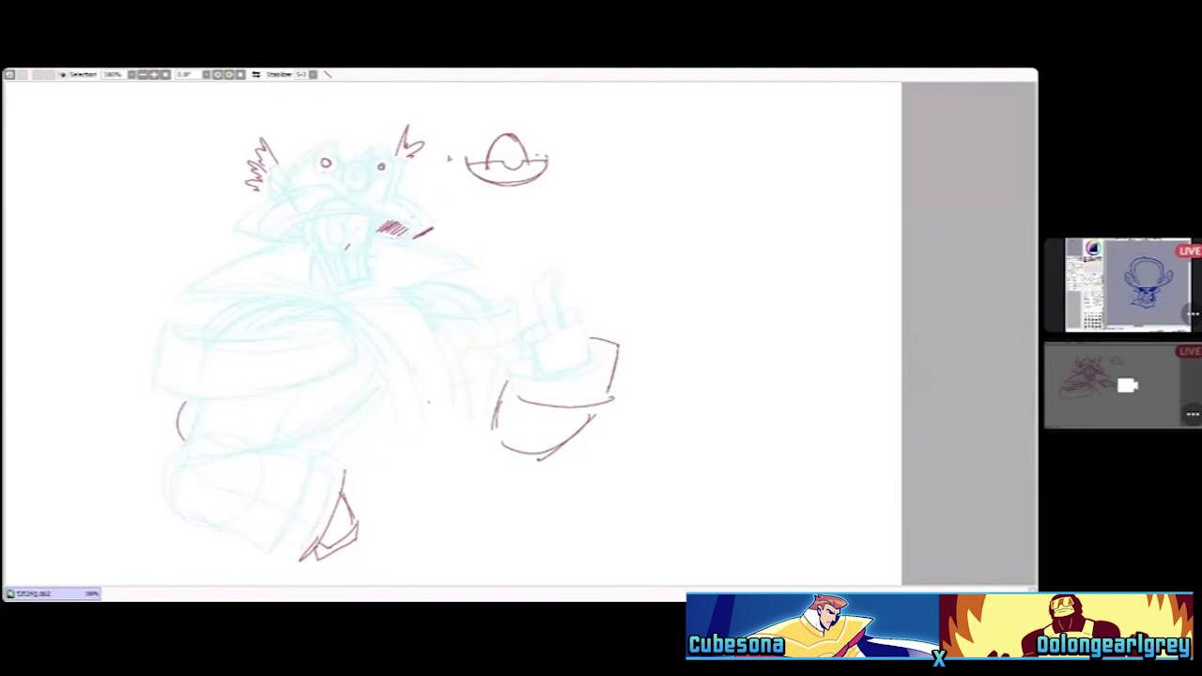
click(410, 158)
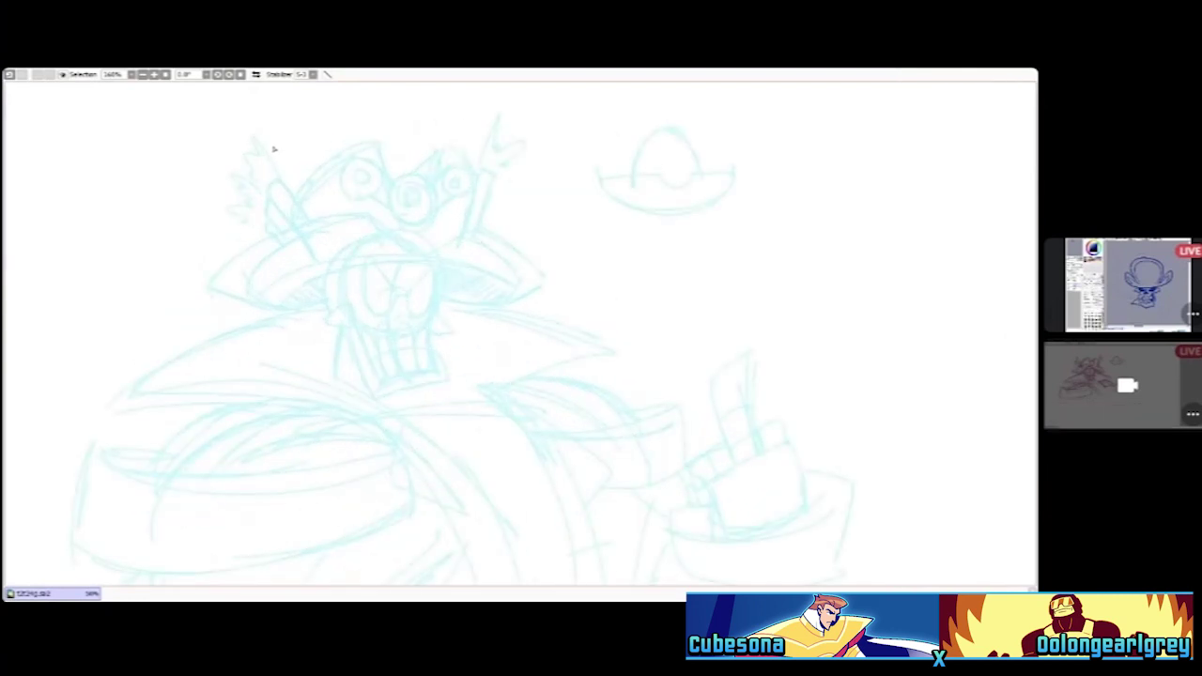
click(948, 417)
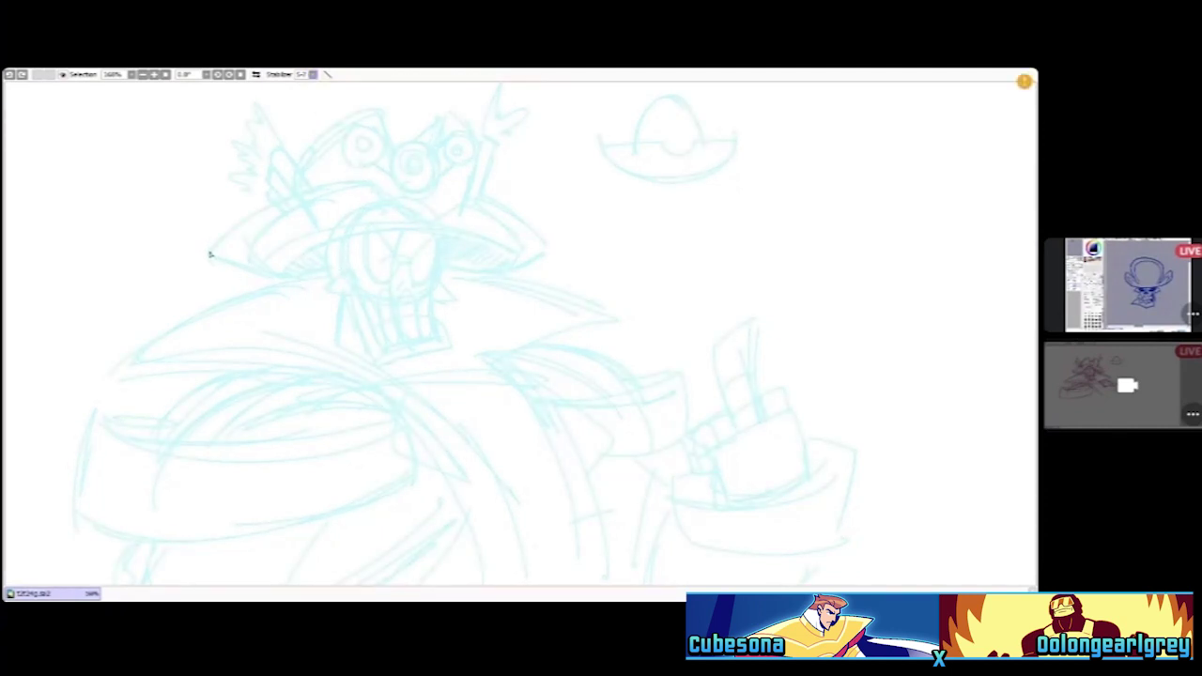
Trace the hat's pointed brim in red over the cyan sketch, including its notched upper edge and curved inner edge
drag(208, 252, 342, 183)
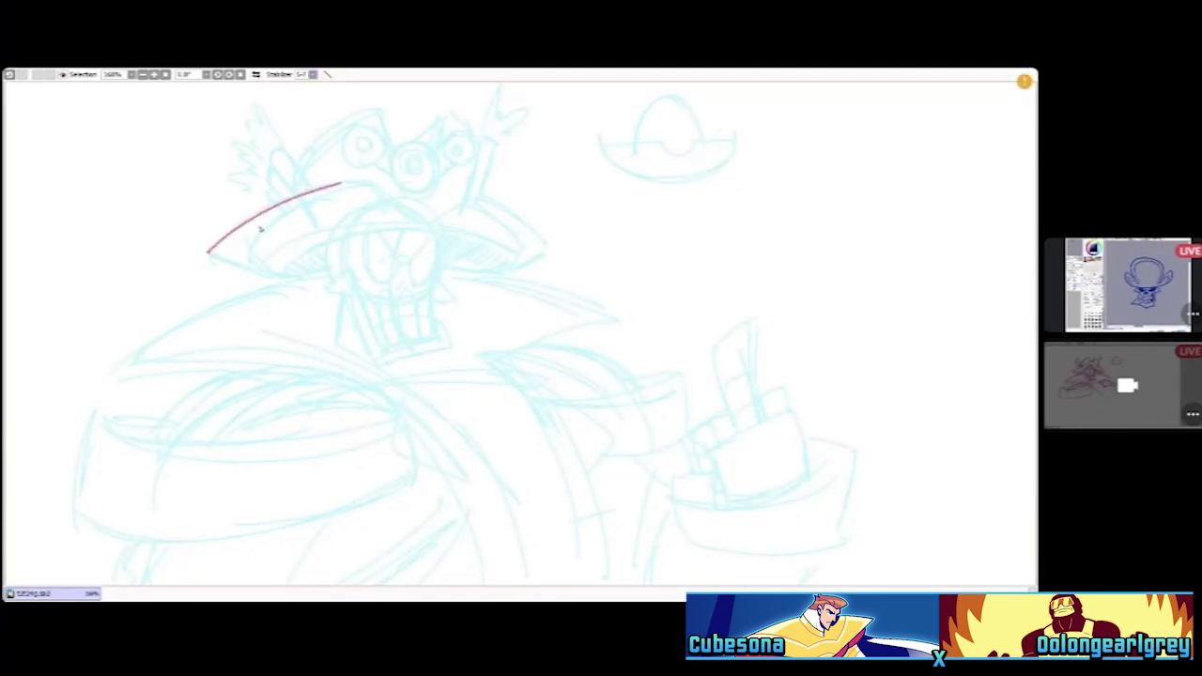
key(ctrl+z)
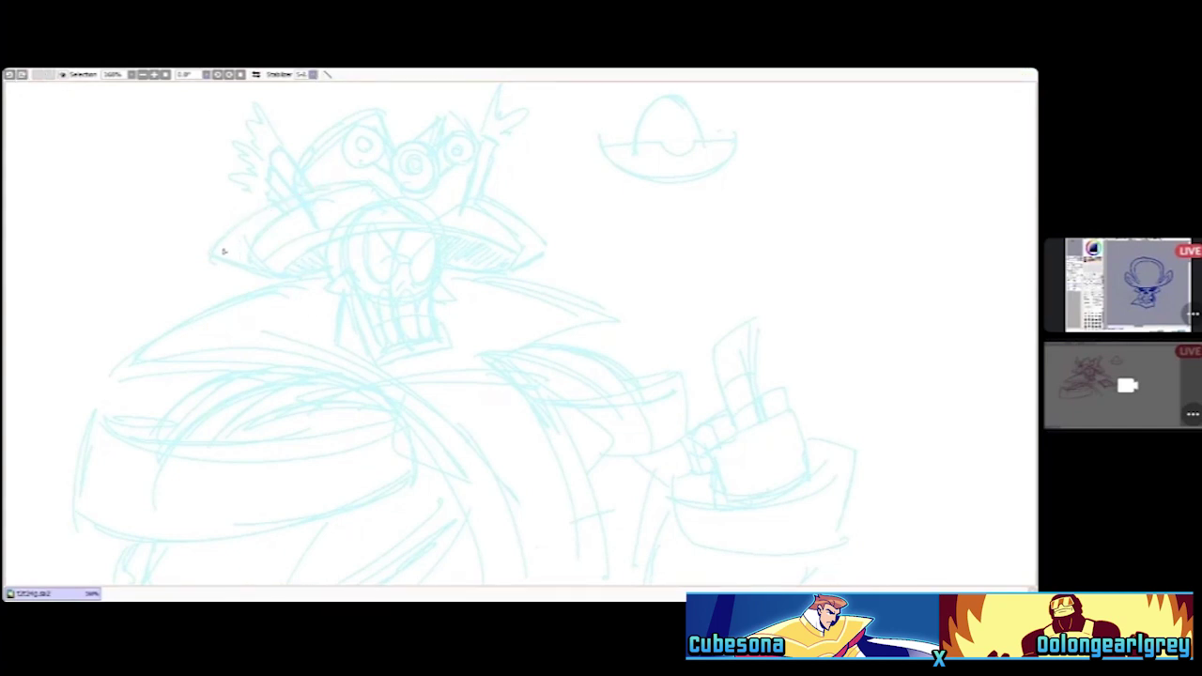
mouse_move(208, 253)
mouse_down()
mouse_move(280, 203)
mouse_move(366, 183)
mouse_up()
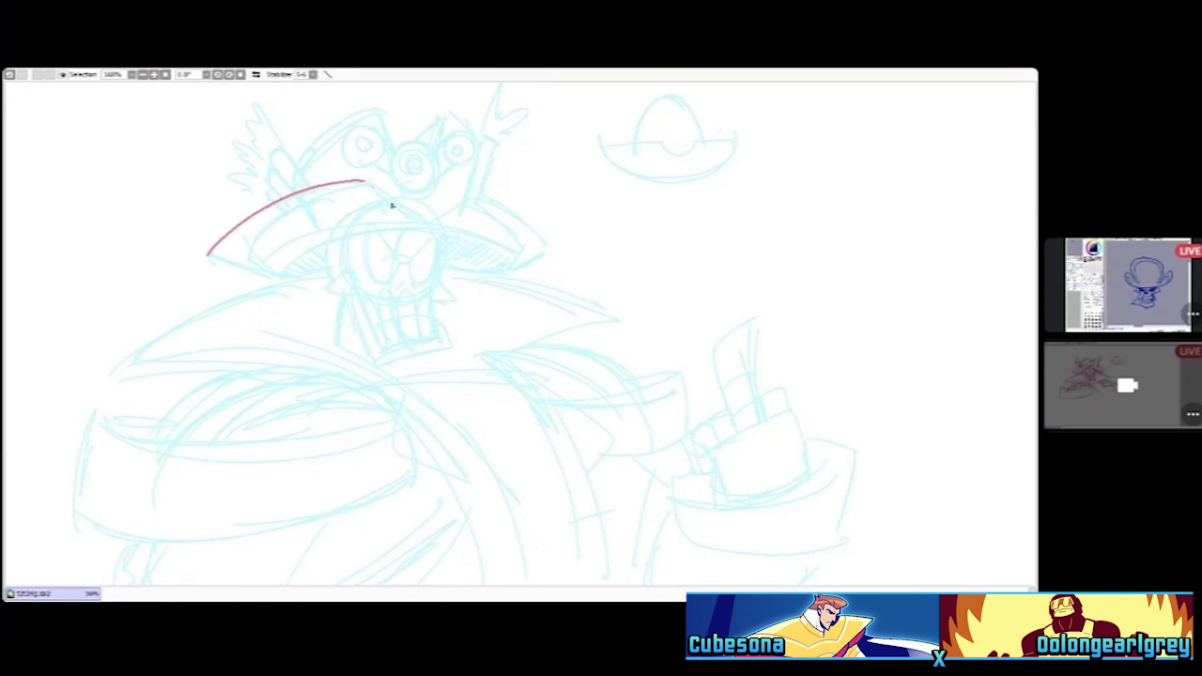
mouse_move(366, 181)
mouse_down()
mouse_move(428, 227)
mouse_move(481, 195)
mouse_move(541, 245)
mouse_move(511, 274)
mouse_move(447, 269)
mouse_up()
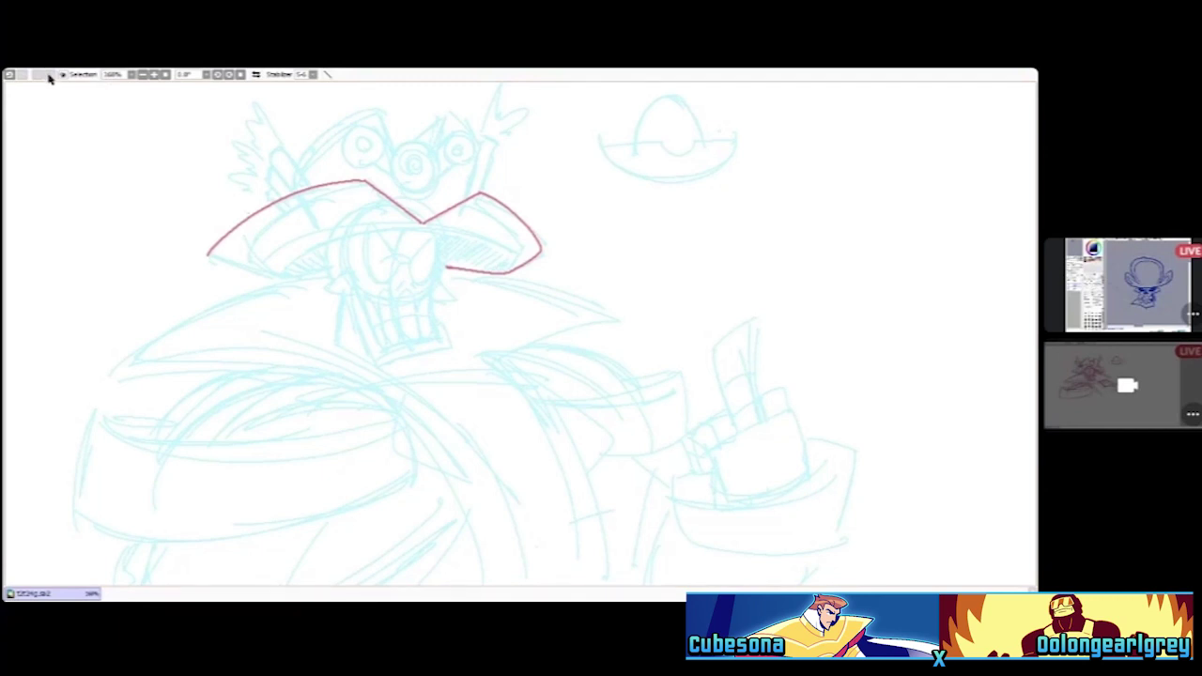
key(ctrl+z)
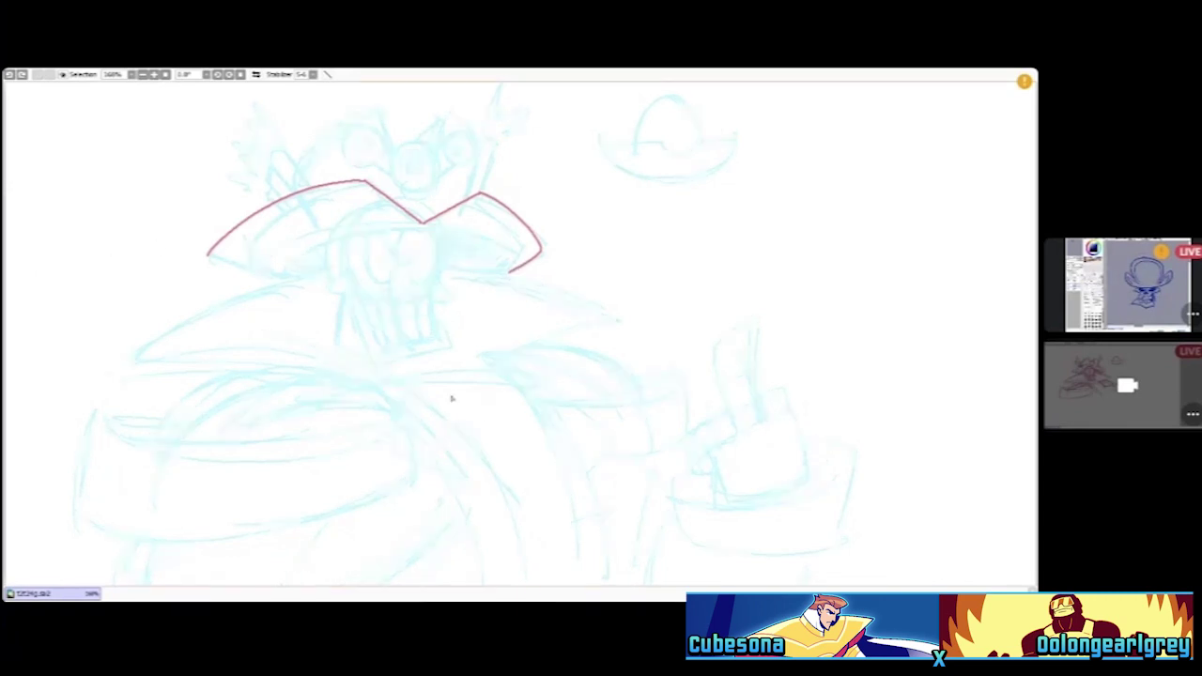
mouse_move(207, 259)
mouse_down()
mouse_move(275, 285)
mouse_move(325, 271)
mouse_move(297, 260)
mouse_move(385, 238)
mouse_move(494, 246)
mouse_up()
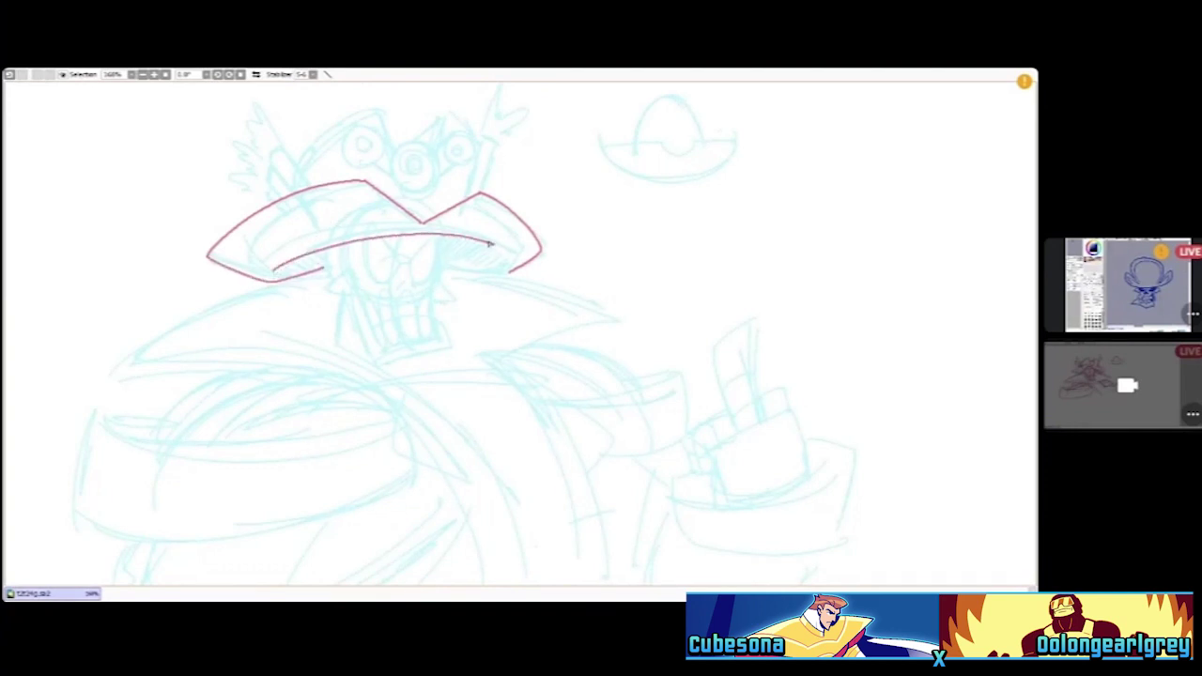
Trace the lobed ornament on the hat's left side and the notched outline of the crown in red
mouse_move(282, 148)
mouse_down()
mouse_move(312, 190)
mouse_move(297, 197)
mouse_move(280, 148)
mouse_up()
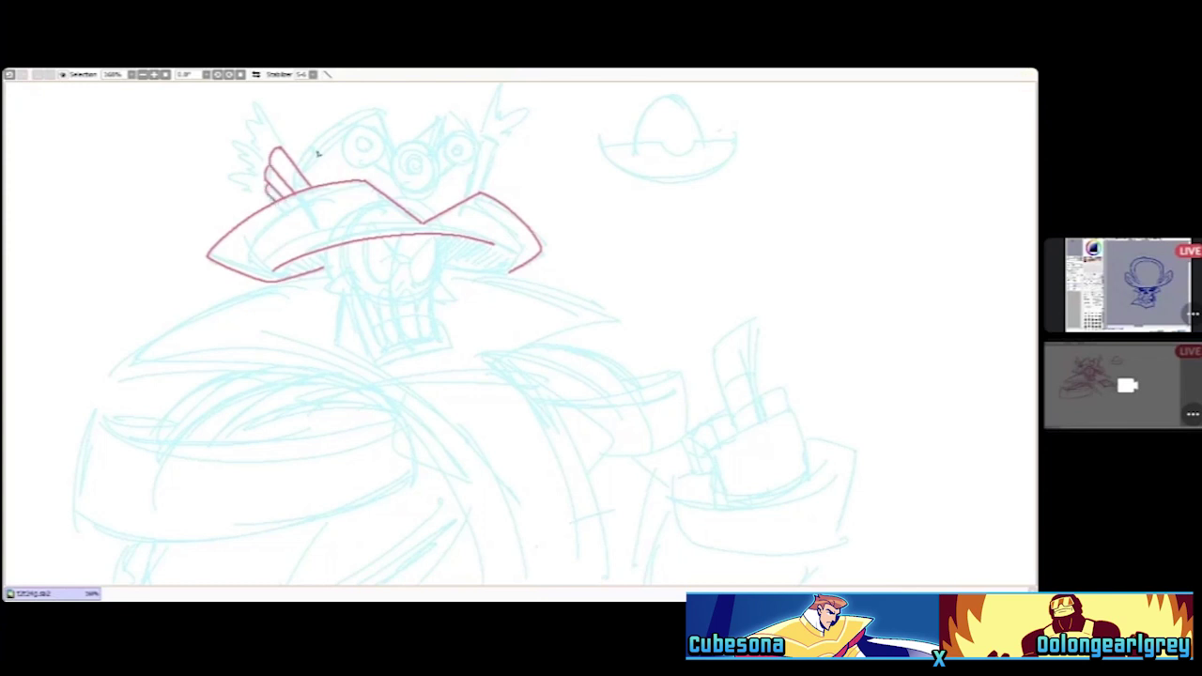
mouse_move(297, 169)
mouse_down()
mouse_move(338, 123)
mouse_move(383, 110)
mouse_move(393, 149)
mouse_move(451, 115)
mouse_move(486, 146)
mouse_move(461, 210)
mouse_up()
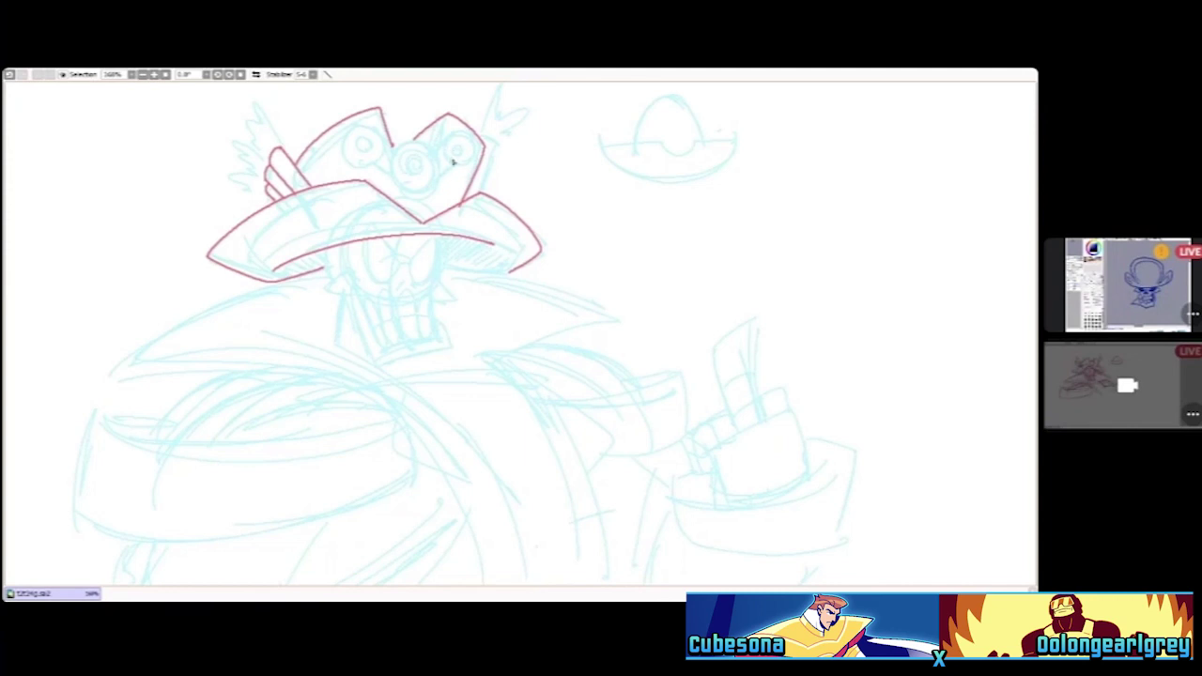
mouse_move(449, 159)
mouse_down()
mouse_move(483, 145)
mouse_move(472, 165)
mouse_up()
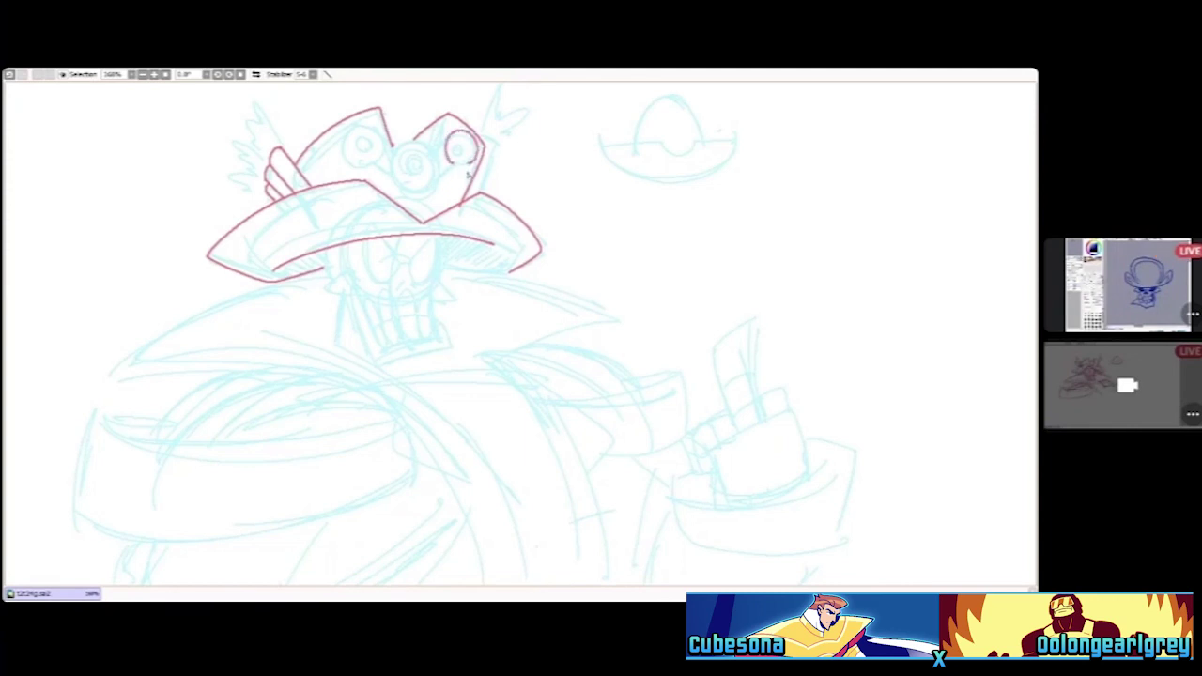
scroll(455, 133, down, 4)
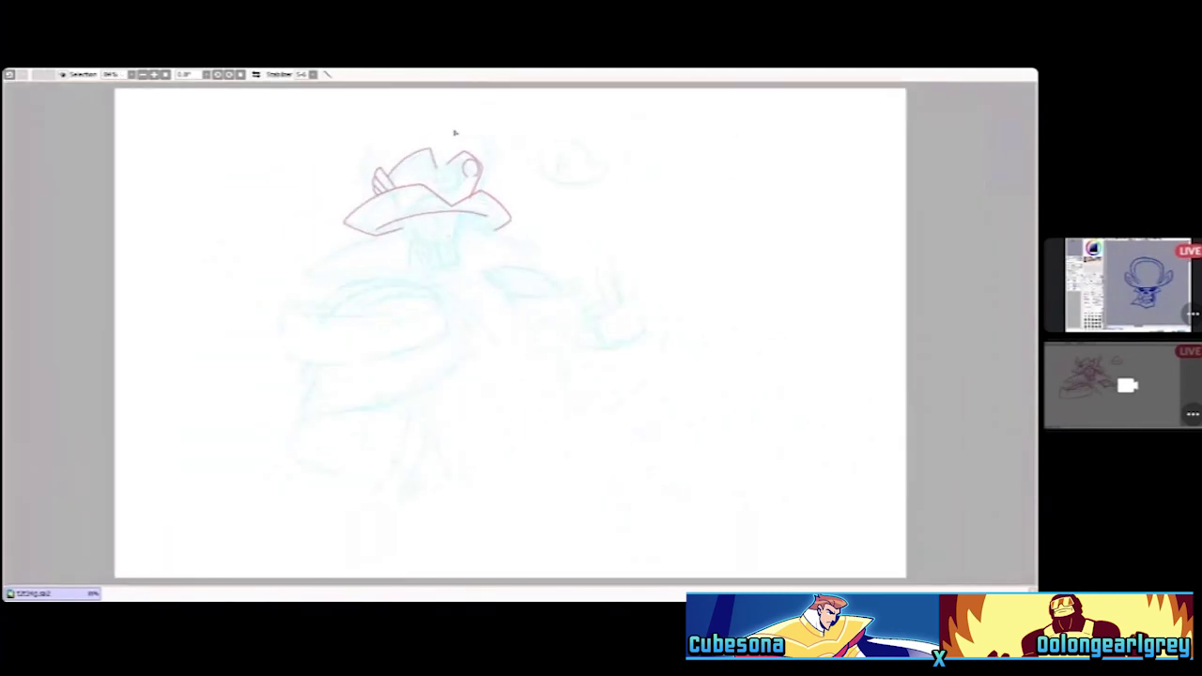
scroll(455, 132, up, 2)
scroll(303, 170, down, 2)
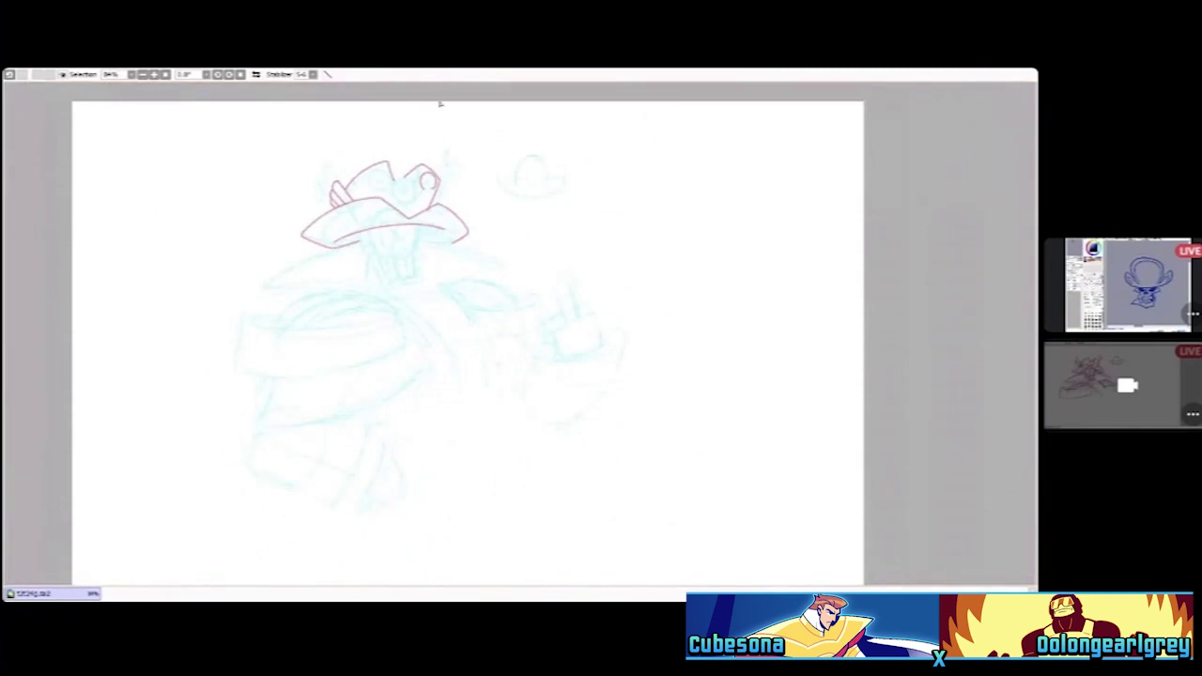
scroll(440, 104, up, 4)
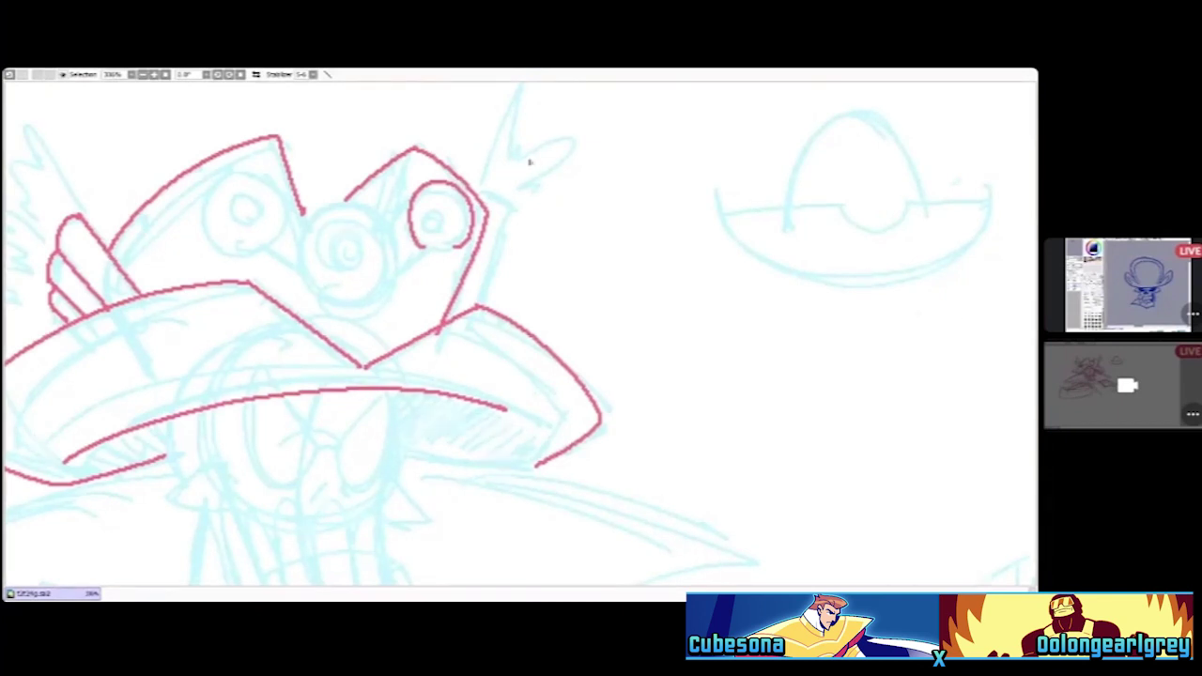
scroll(430, 166, up, 3)
key(ctrl+z)
scroll(632, 241, down, 1)
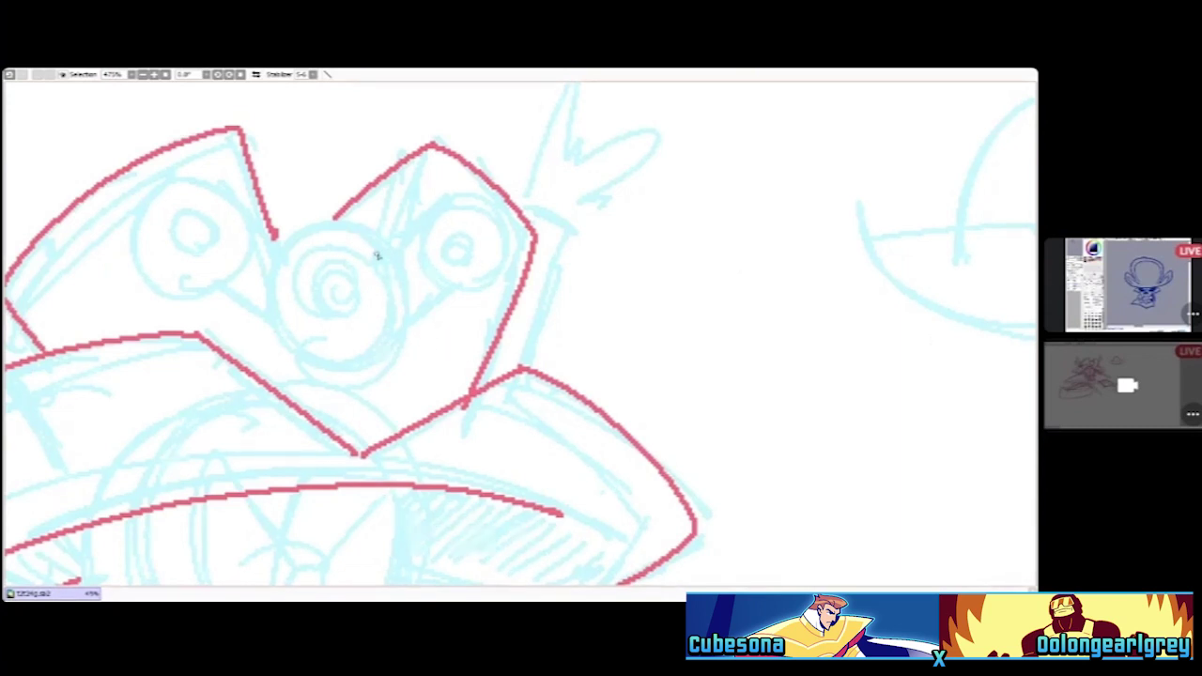
Try to trace the right and central round ornaments on the hat's crown
mouse_move(448, 281)
mouse_down()
mouse_move(434, 207)
mouse_move(493, 214)
mouse_move(498, 269)
mouse_move(441, 283)
mouse_up()
mouse_move(287, 340)
mouse_down()
mouse_move(266, 263)
mouse_move(311, 219)
mouse_move(393, 223)
mouse_move(409, 300)
mouse_up()
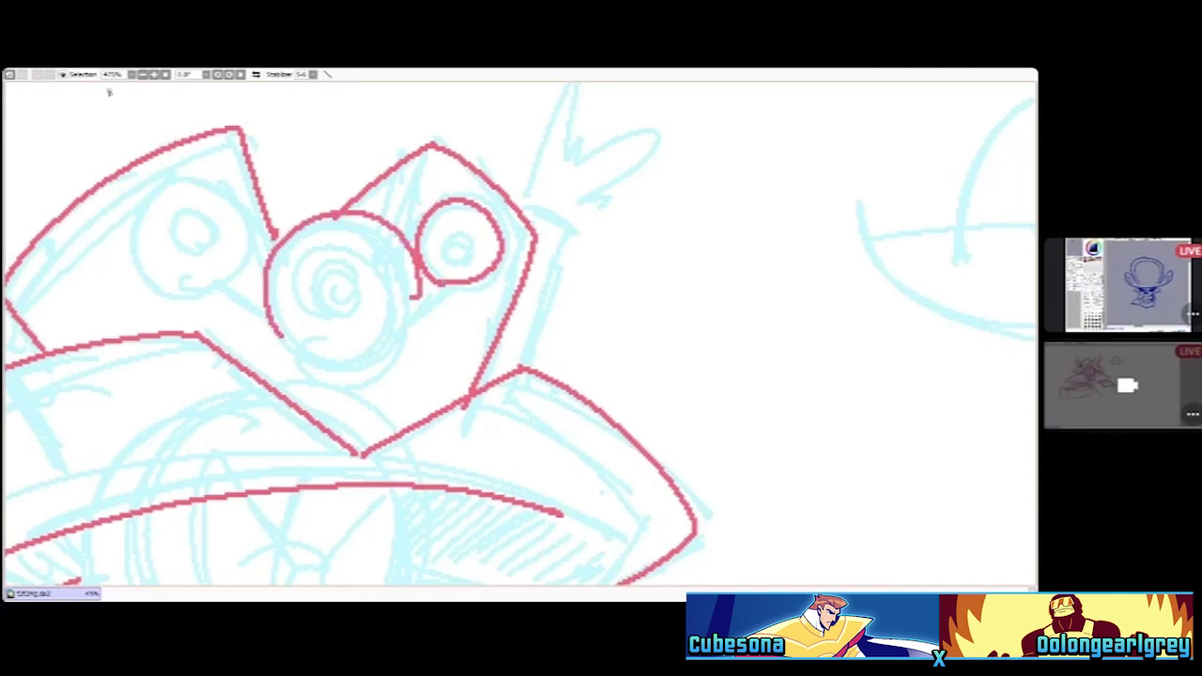
key(ctrl+z)
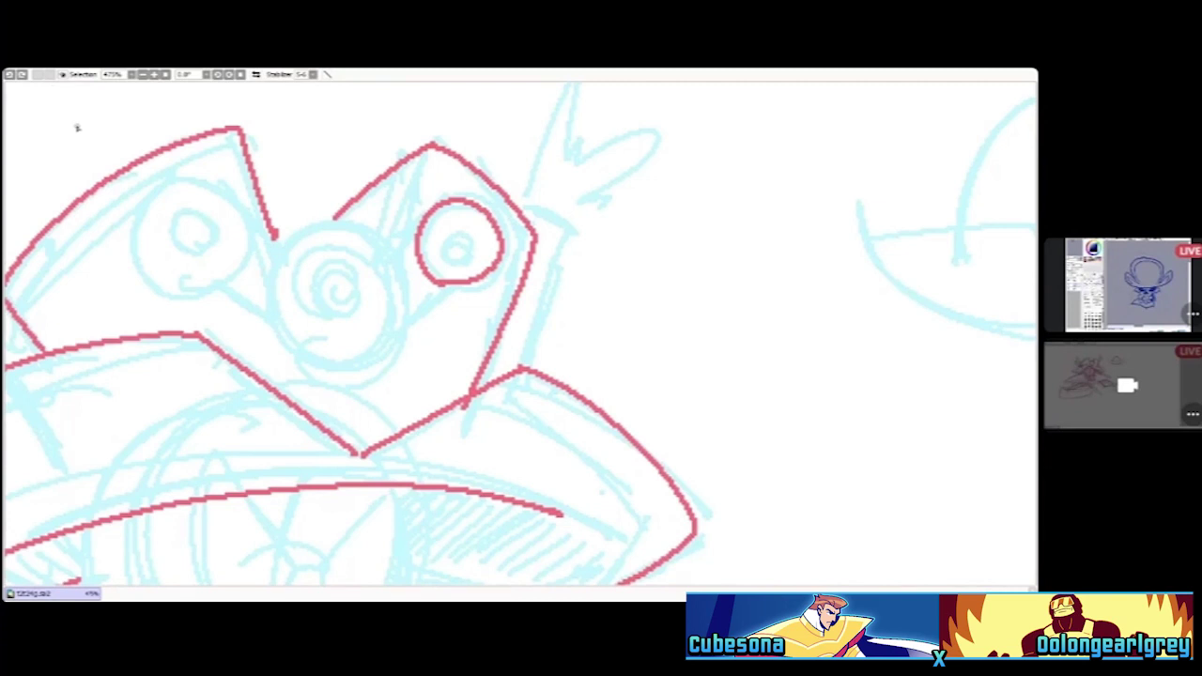
scroll(192, 186, down, 2)
scroll(401, 236, up, 3)
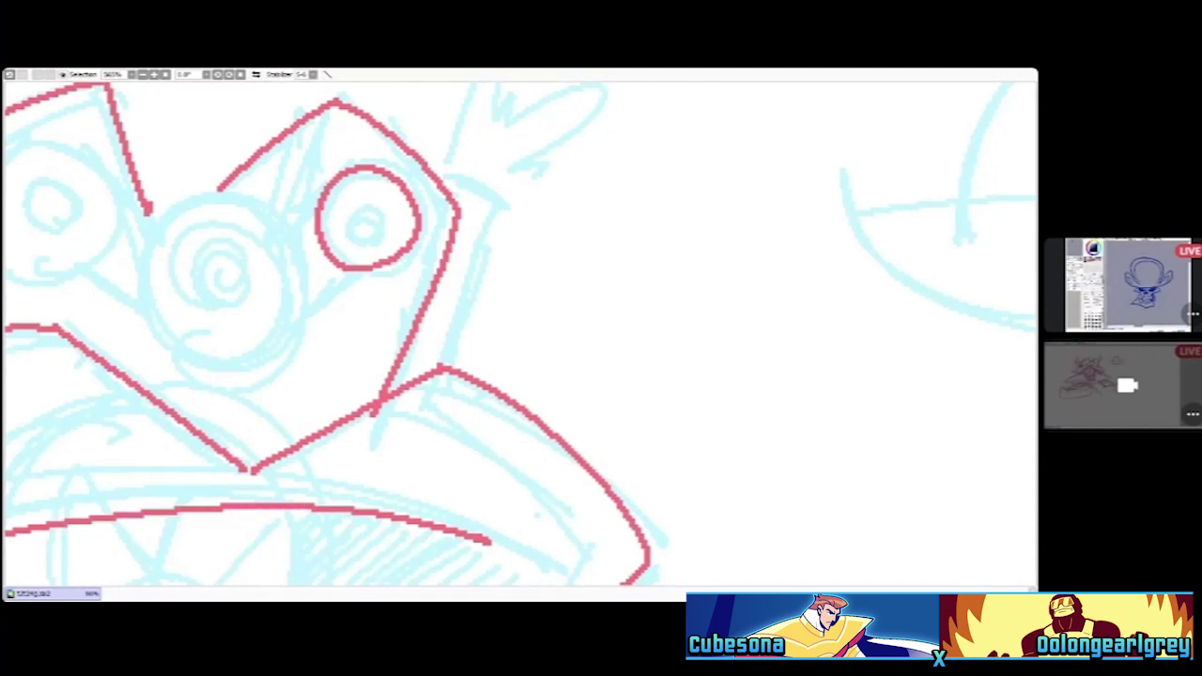
scroll(462, 213, up, 1)
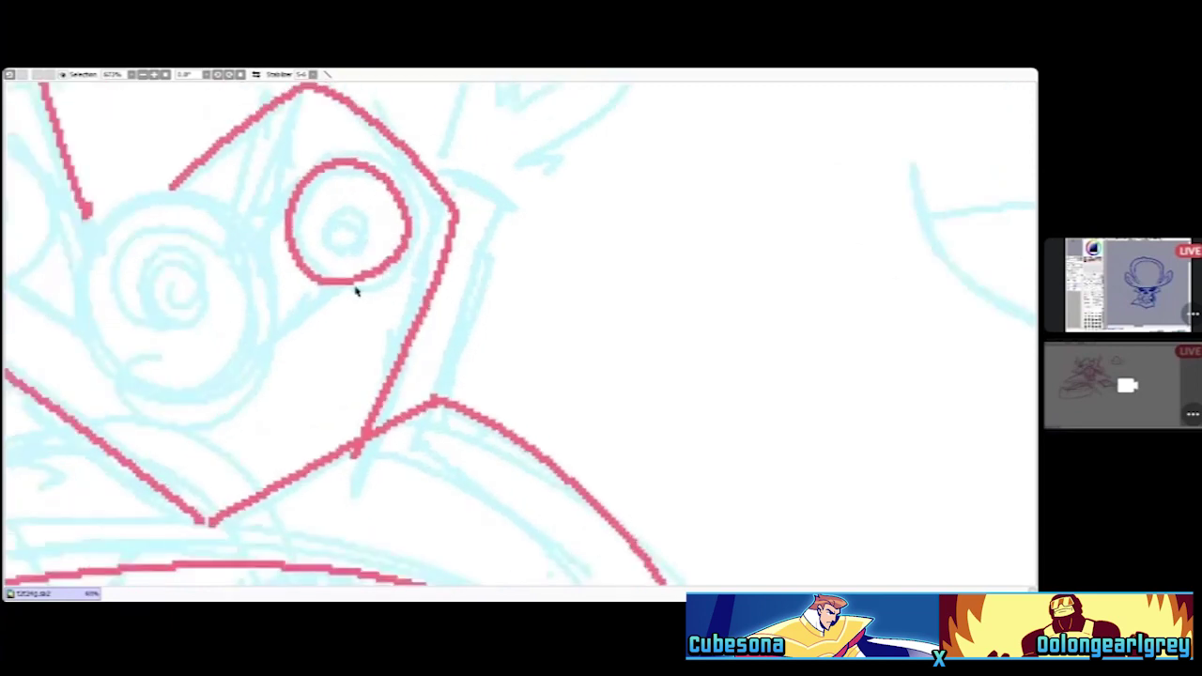
scroll(355, 288, down, 3)
scroll(346, 289, down, 1)
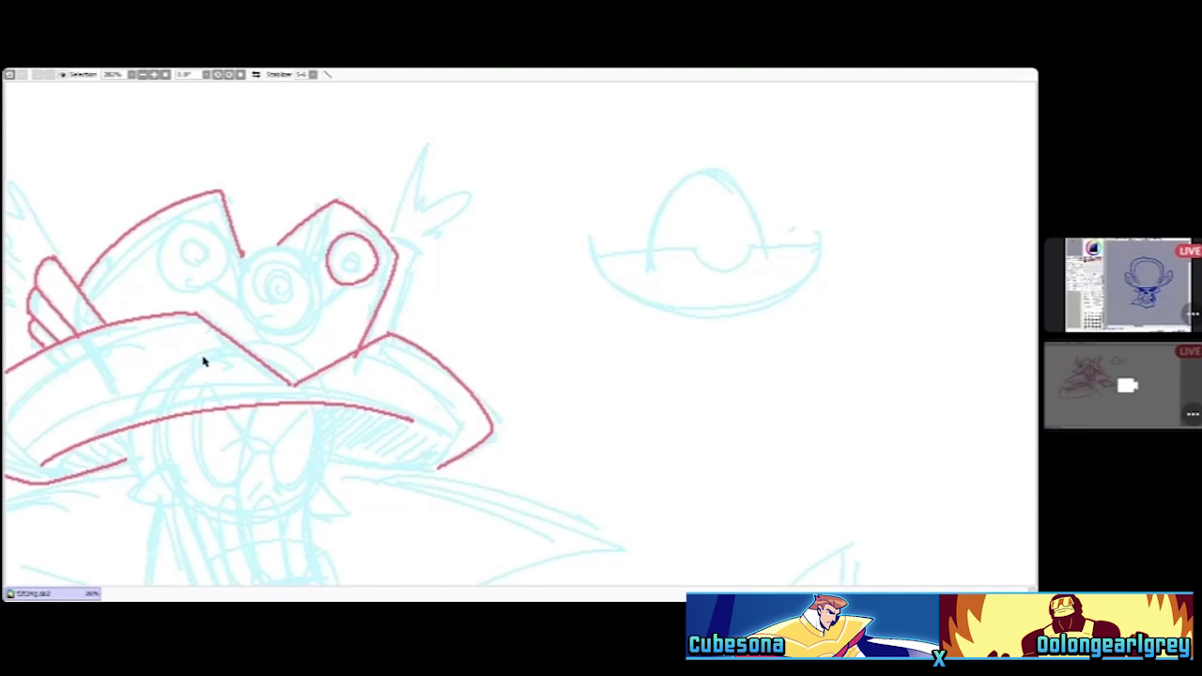
scroll(263, 288, down, 2)
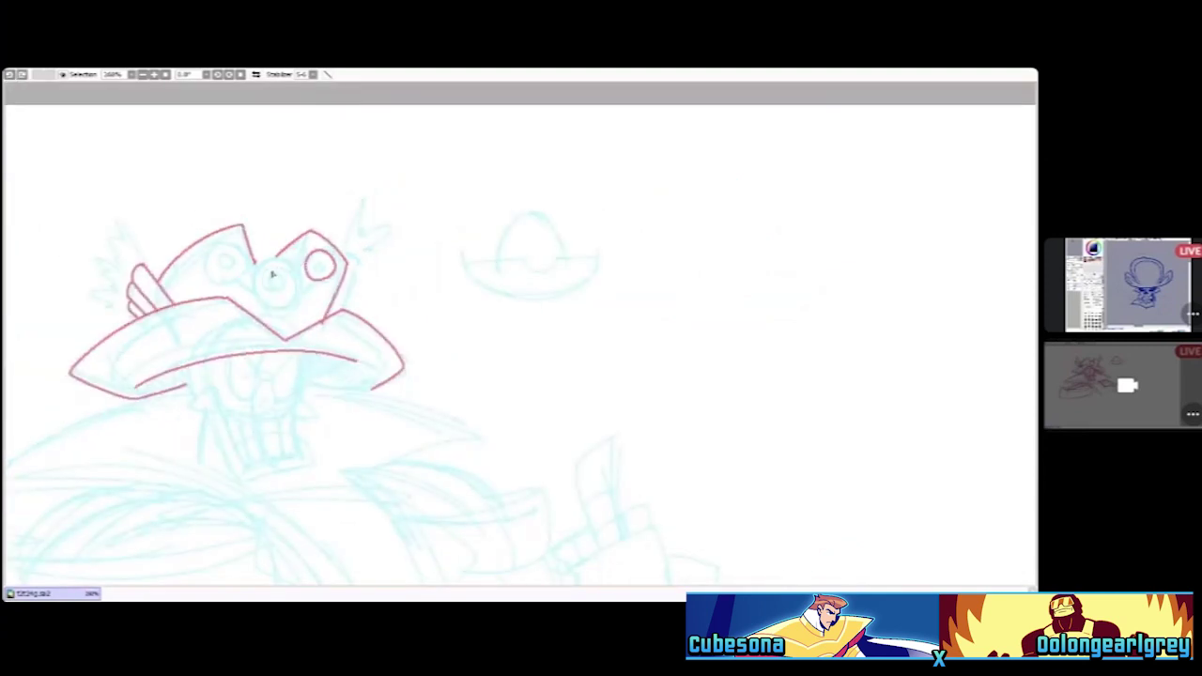
Trace the small round ornament on the right side of the hat's crown in red
scroll(297, 248, up, 1)
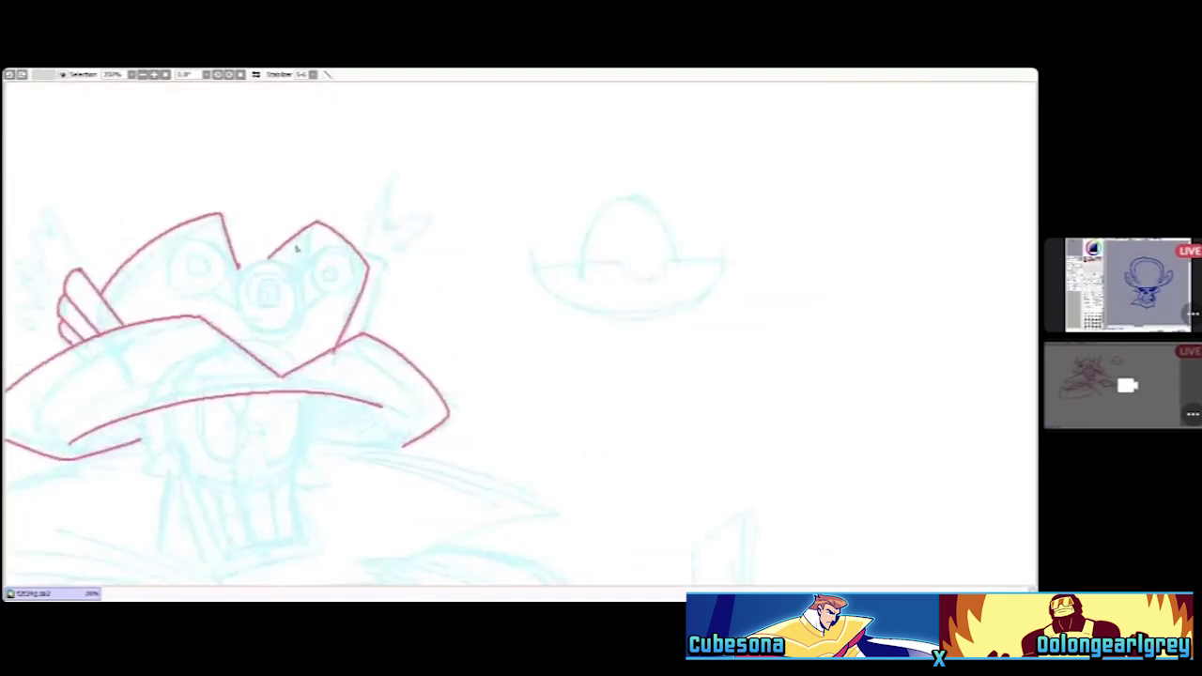
scroll(297, 247, up, 1)
scroll(273, 253, down, 2)
scroll(242, 261, up, 1)
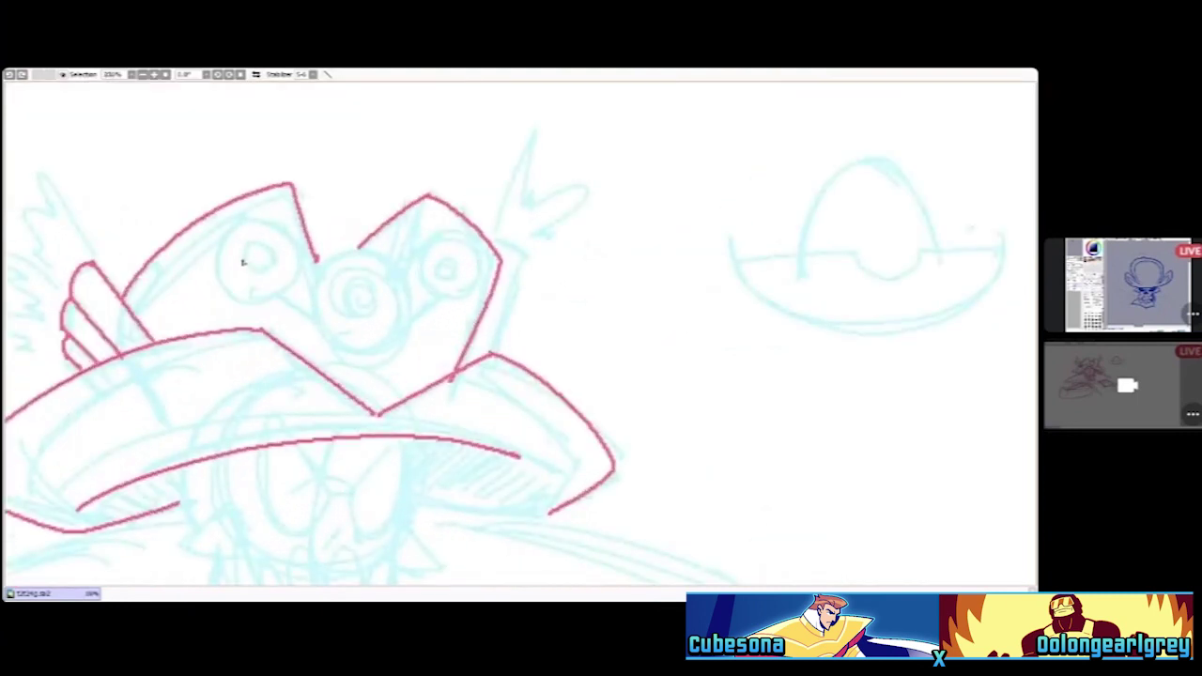
mouse_move(436, 295)
mouse_down()
mouse_move(421, 242)
mouse_move(466, 227)
mouse_move(488, 264)
mouse_move(474, 291)
mouse_move(427, 287)
mouse_move(431, 226)
mouse_move(475, 240)
mouse_up()
key(ctrl+z)
key(ctrl+z)
mouse_move(434, 295)
mouse_down()
mouse_move(418, 252)
mouse_move(456, 233)
mouse_move(481, 270)
mouse_move(437, 293)
mouse_up()
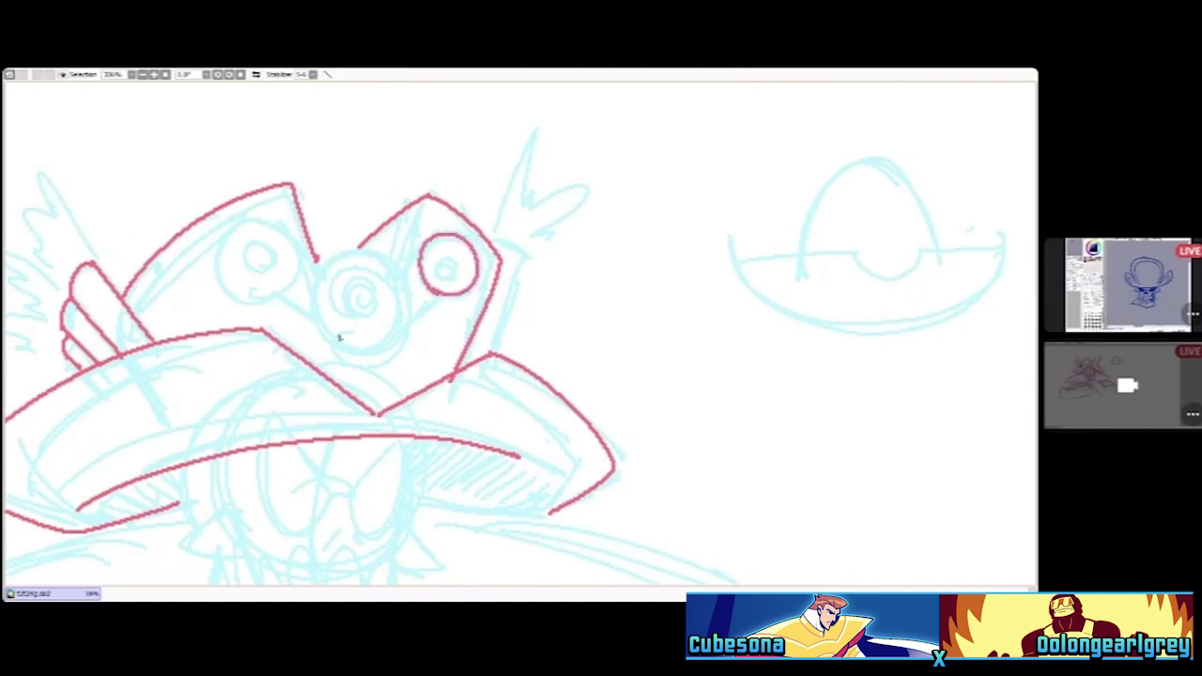
Trace the crown's central and left round ornaments in red, adding inner circles and the bands linking all three ornaments
mouse_move(321, 334)
mouse_down()
mouse_move(305, 294)
mouse_move(338, 247)
mouse_move(401, 257)
mouse_move(414, 289)
mouse_up()
key(ctrl+z)
mouse_move(318, 333)
mouse_down()
mouse_move(316, 266)
mouse_move(387, 252)
mouse_move(414, 299)
mouse_move(397, 348)
mouse_move(330, 347)
mouse_move(323, 316)
mouse_move(352, 313)
mouse_move(357, 279)
mouse_move(357, 316)
mouse_up()
mouse_move(457, 265)
mouse_down()
mouse_move(445, 275)
mouse_move(460, 274)
mouse_move(452, 264)
mouse_up()
mouse_move(258, 270)
mouse_down()
mouse_move(212, 256)
mouse_move(241, 217)
mouse_move(291, 237)
mouse_move(299, 268)
mouse_move(276, 299)
mouse_move(219, 280)
mouse_move(224, 237)
mouse_move(271, 219)
mouse_move(301, 254)
mouse_move(292, 286)
mouse_move(270, 303)
mouse_move(315, 321)
mouse_up()
key(ctrl+z)
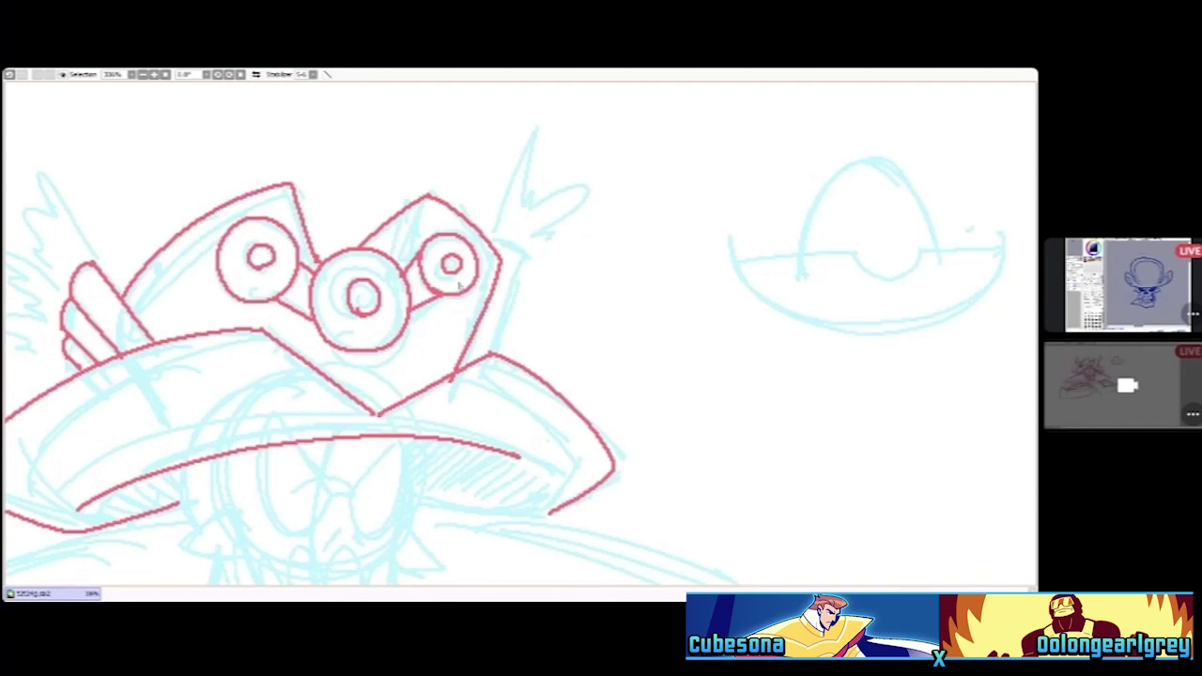
Trace the skull's outer contour in red below the hat brim, including both pointed cheekbones and the squared jaw
scroll(319, 154, down, 4)
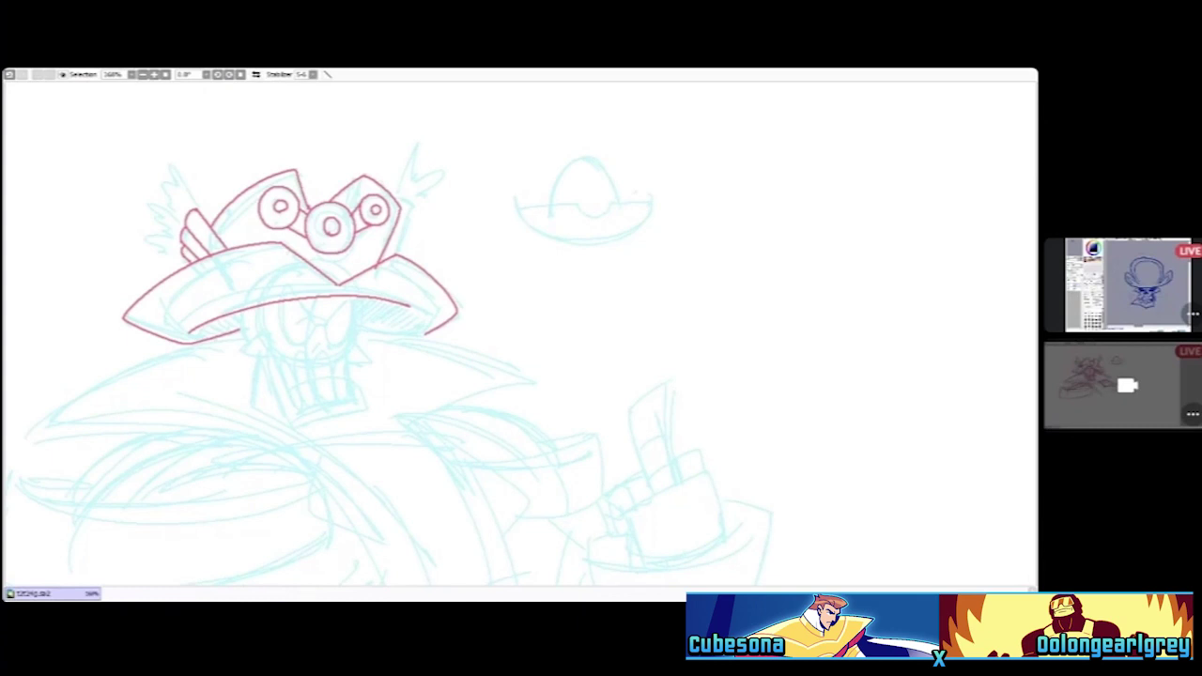
scroll(299, 270, down, 1)
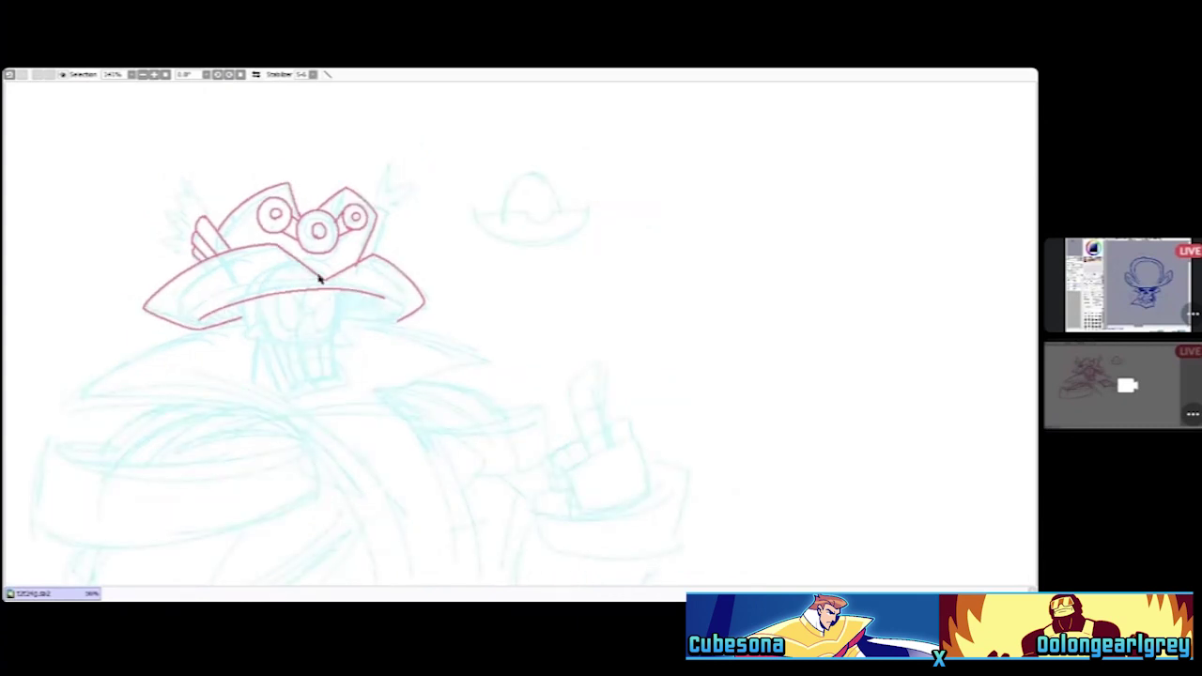
scroll(301, 276, up, 4)
scroll(456, 314, down, 5)
scroll(405, 344, up, 4)
scroll(405, 344, up, 1)
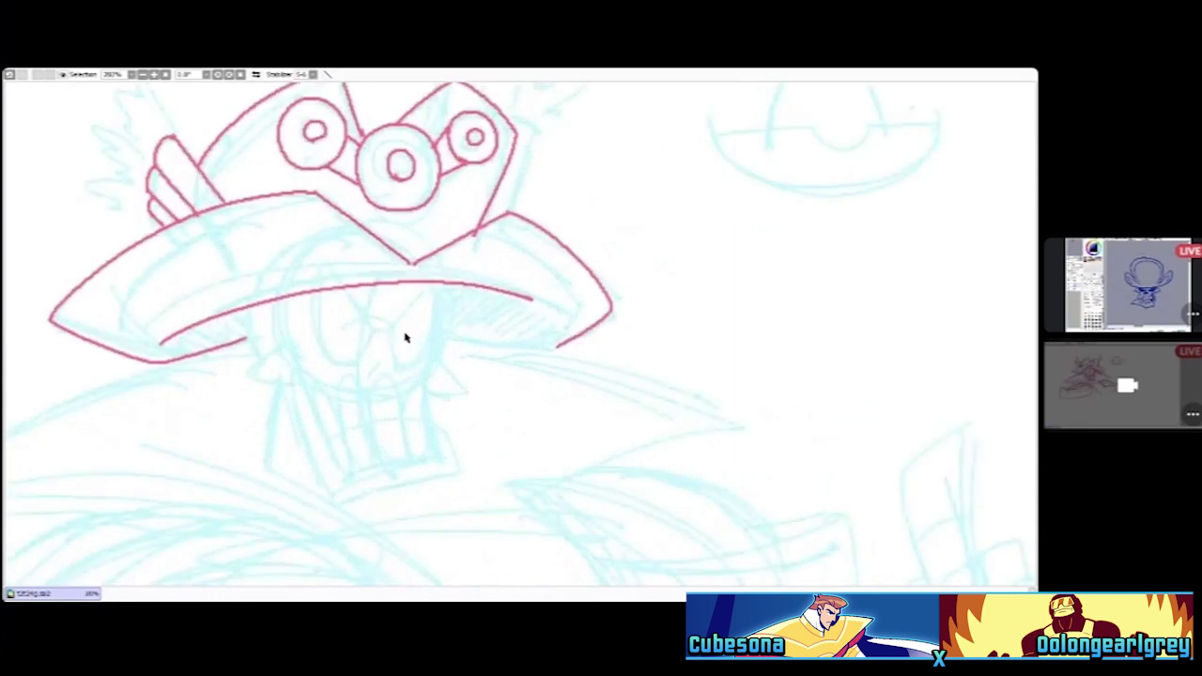
mouse_move(442, 286)
mouse_down()
mouse_move(441, 356)
mouse_move(468, 393)
mouse_move(431, 395)
mouse_move(457, 475)
mouse_up()
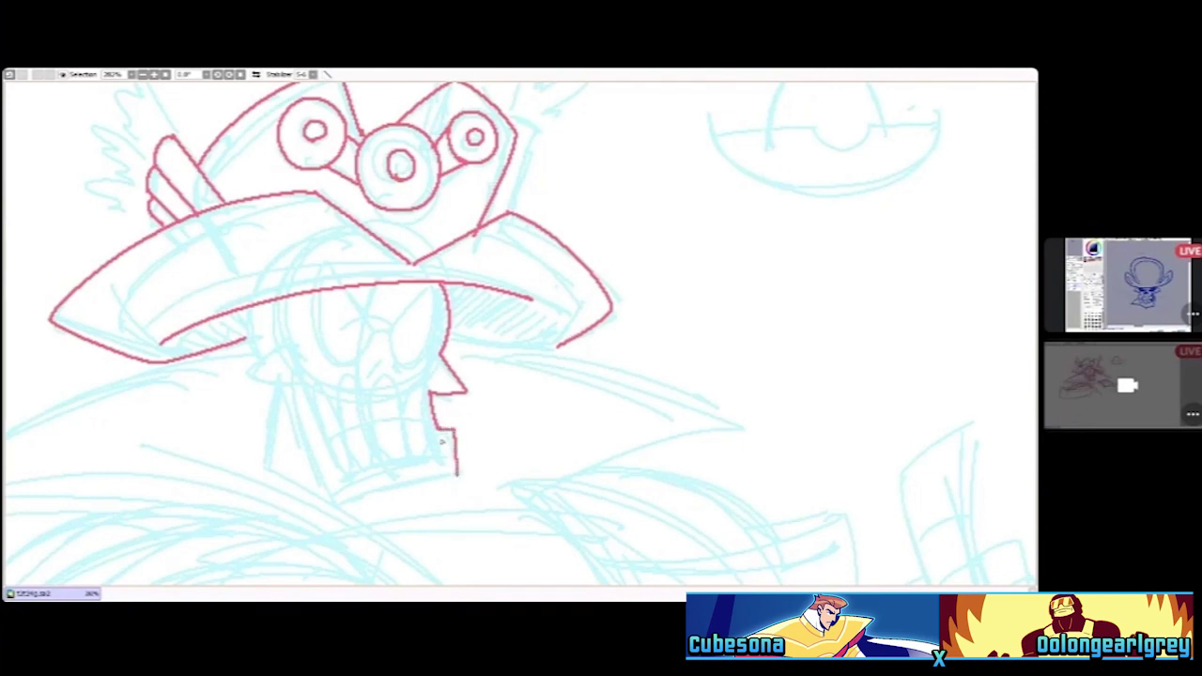
mouse_move(258, 365)
mouse_down()
mouse_move(297, 397)
mouse_move(330, 507)
mouse_move(460, 475)
mouse_up()
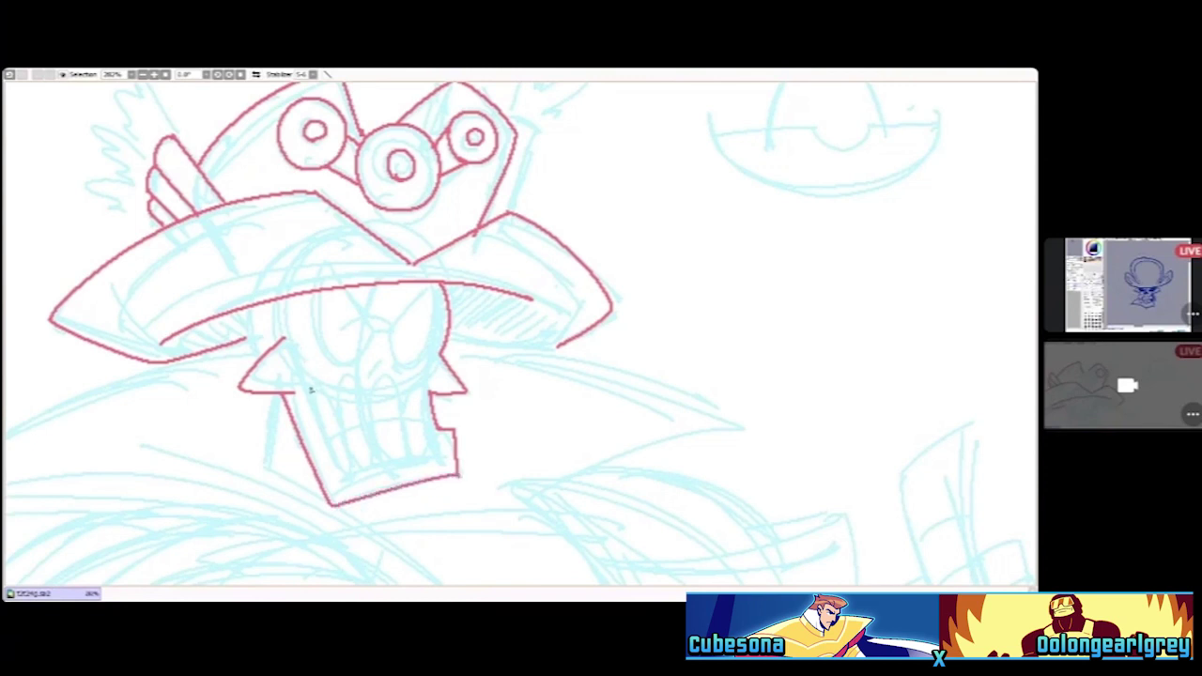
Trace the skull's row of long pointed teeth in red with a curved bite line across them
drag(301, 397, 334, 475)
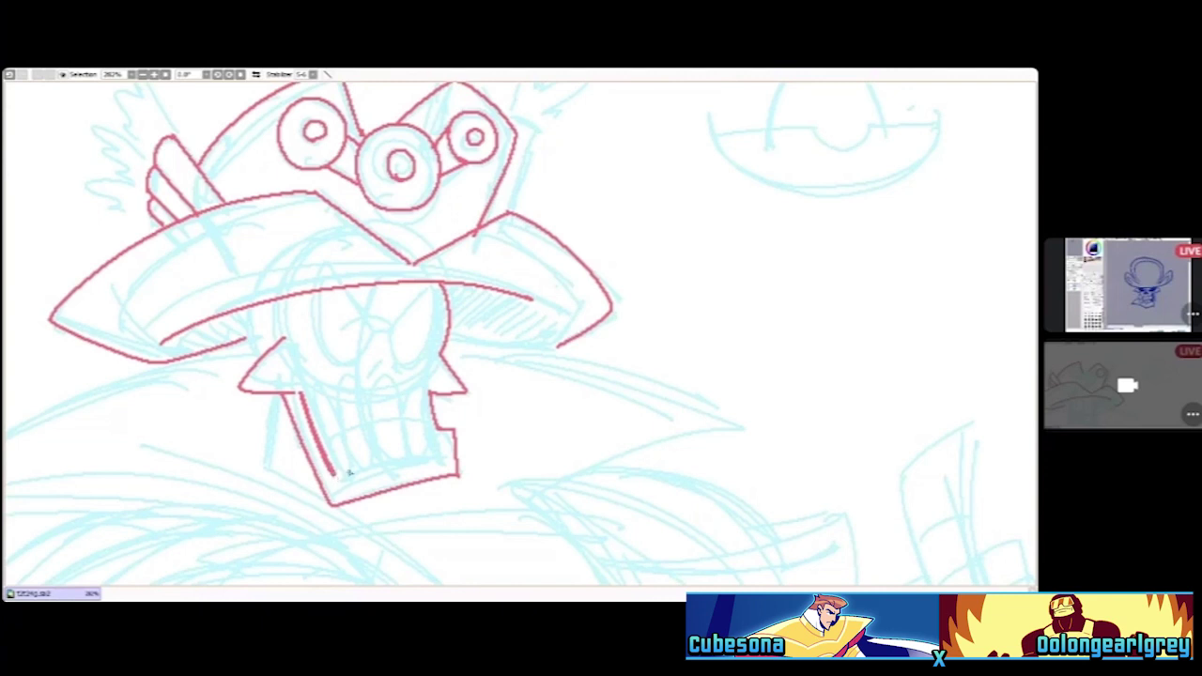
mouse_move(320, 438)
mouse_down()
mouse_move(380, 418)
mouse_move(431, 421)
mouse_up()
mouse_move(308, 376)
mouse_down()
mouse_move(340, 434)
mouse_move(351, 367)
mouse_move(368, 423)
mouse_move(385, 369)
mouse_move(401, 406)
mouse_move(428, 378)
mouse_move(427, 425)
mouse_up()
mouse_move(333, 474)
mouse_down()
mouse_move(344, 446)
mouse_move(364, 473)
mouse_move(376, 466)
mouse_move(370, 430)
mouse_move(390, 463)
mouse_move(405, 458)
mouse_move(403, 425)
mouse_move(432, 456)
mouse_move(427, 420)
mouse_up()
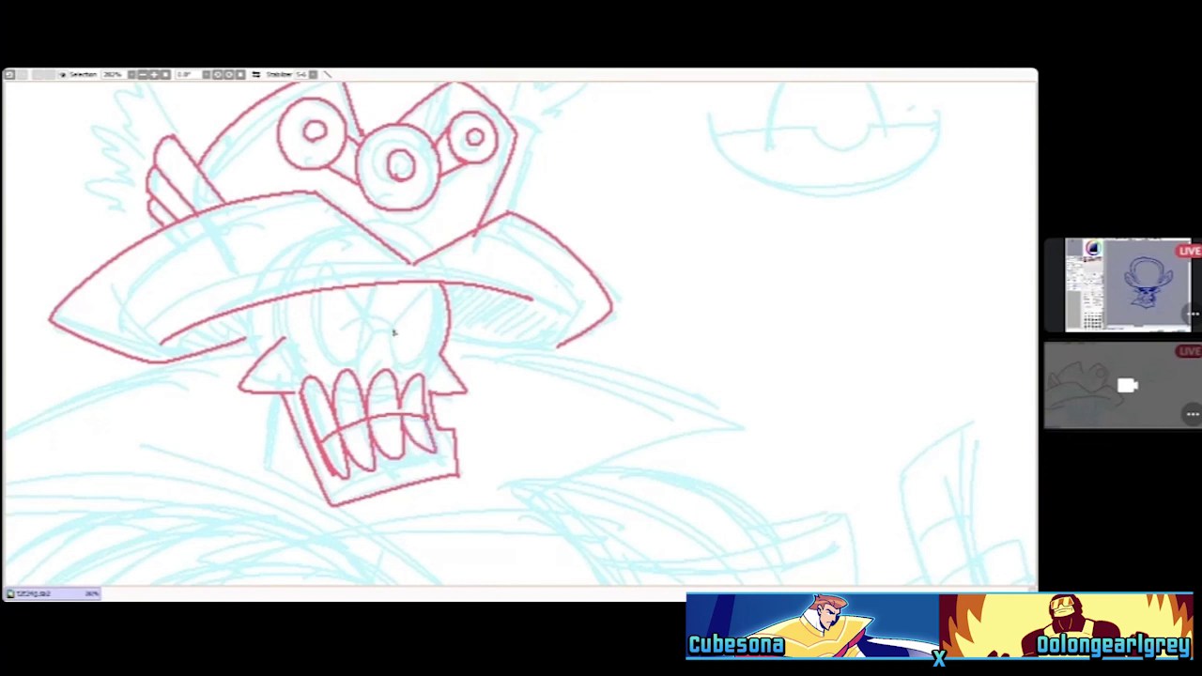
Trace the skull's two angry, slanted eye sockets and the small nose marks in red
mouse_move(389, 331)
mouse_down()
mouse_move(433, 295)
mouse_move(424, 365)
mouse_move(403, 361)
mouse_move(395, 334)
mouse_move(373, 328)
mouse_move(347, 286)
mouse_up()
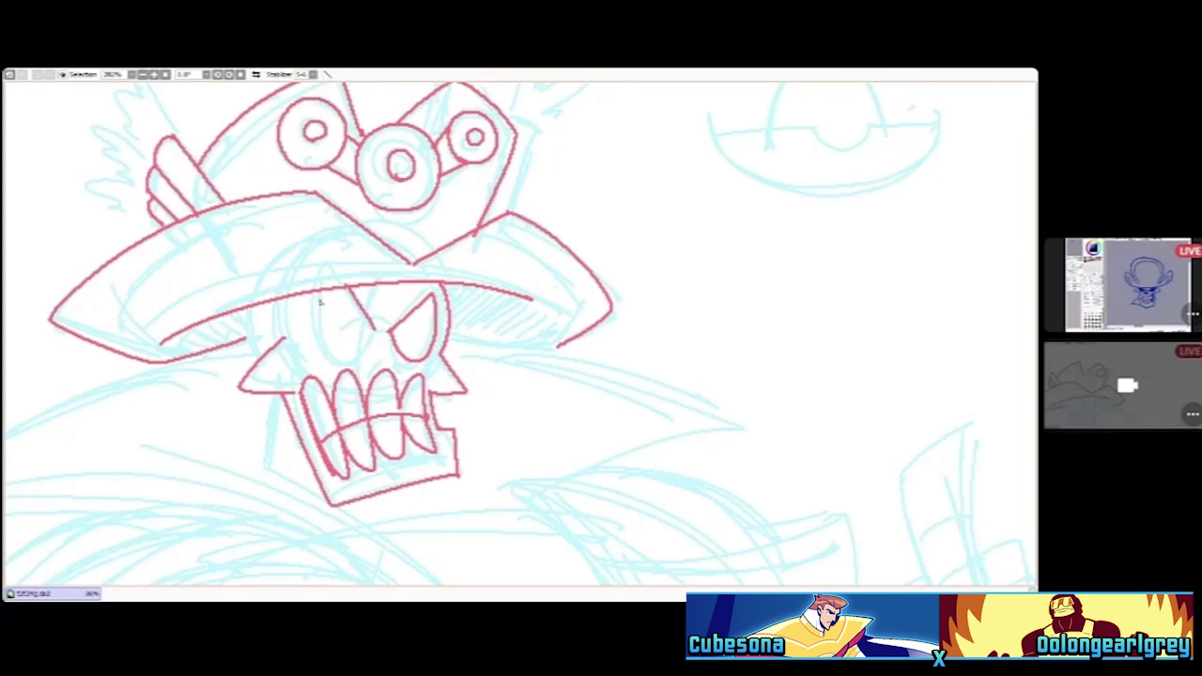
key(ctrl+z)
mouse_move(376, 330)
mouse_down()
mouse_move(307, 309)
mouse_move(305, 331)
mouse_move(333, 363)
mouse_move(359, 357)
mouse_move(376, 333)
mouse_move(374, 362)
mouse_move(397, 361)
mouse_move(387, 324)
mouse_move(367, 359)
mouse_move(373, 340)
mouse_move(404, 362)
mouse_up()
key(ctrl+z)
key(ctrl+z)
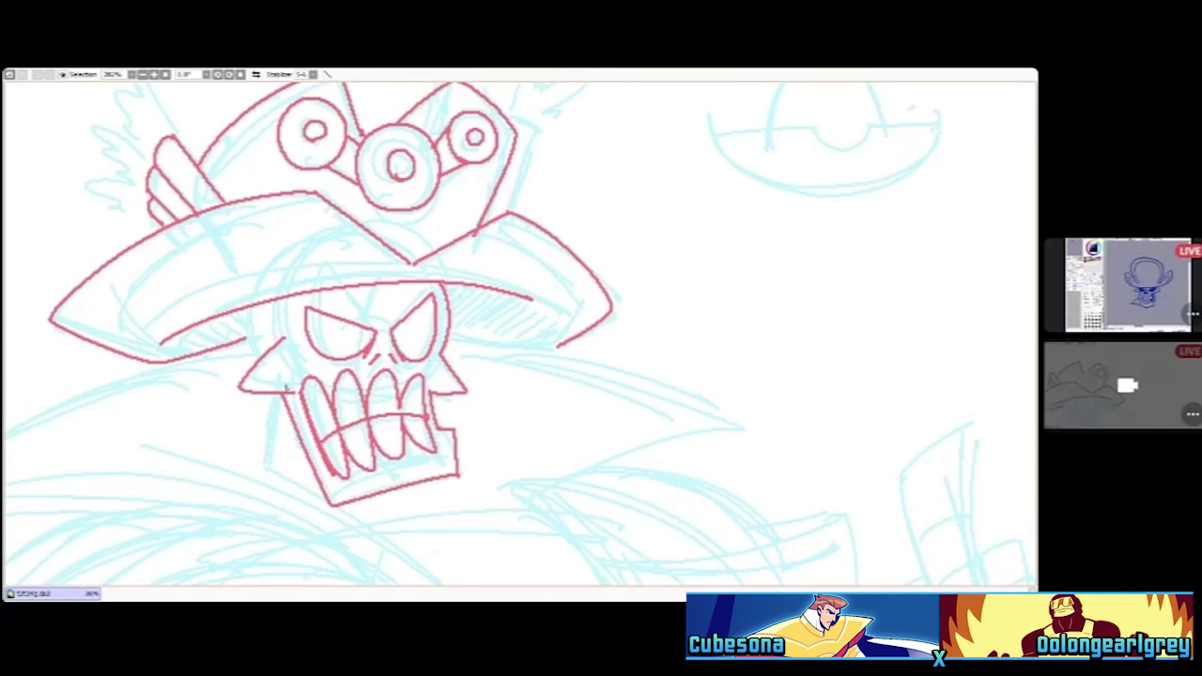
Trace the short line behind the jaw and the side of the skull beneath the hat brim in red
drag(280, 395, 261, 465)
scroll(305, 185, down, 5)
scroll(254, 192, up, 5)
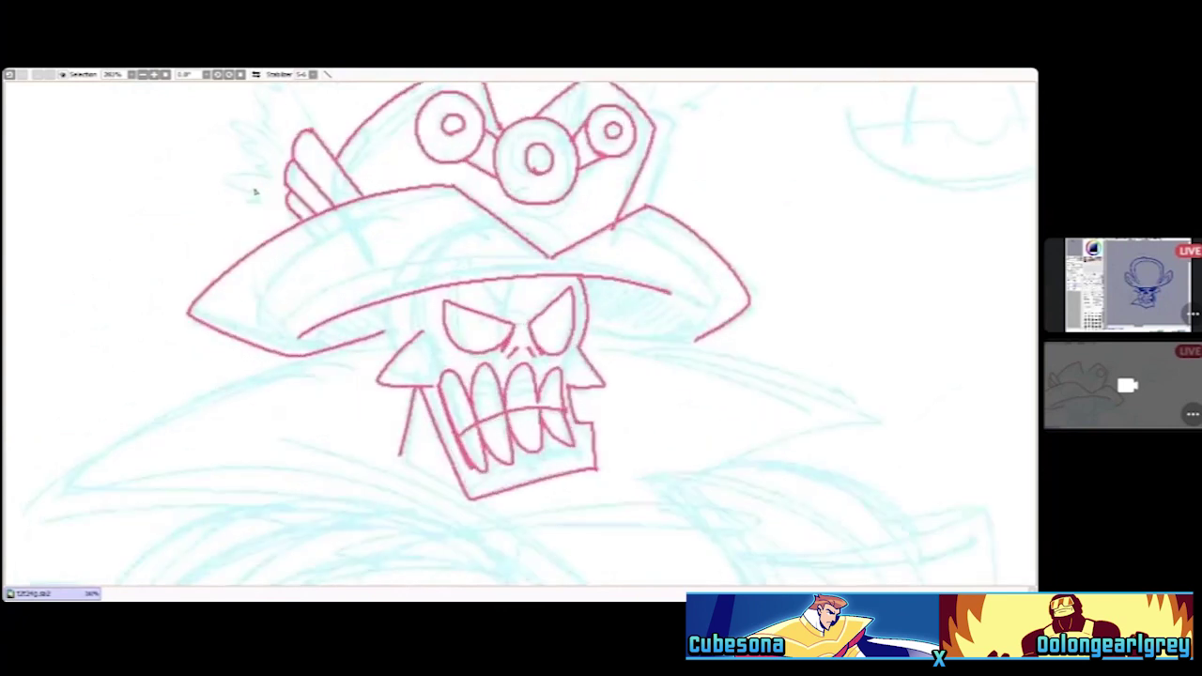
drag(384, 306, 395, 359)
Trace both halves of the wide pointed coat collar in red, including the notched lapel edges
scroll(423, 261, down, 3)
scroll(569, 298, up, 2)
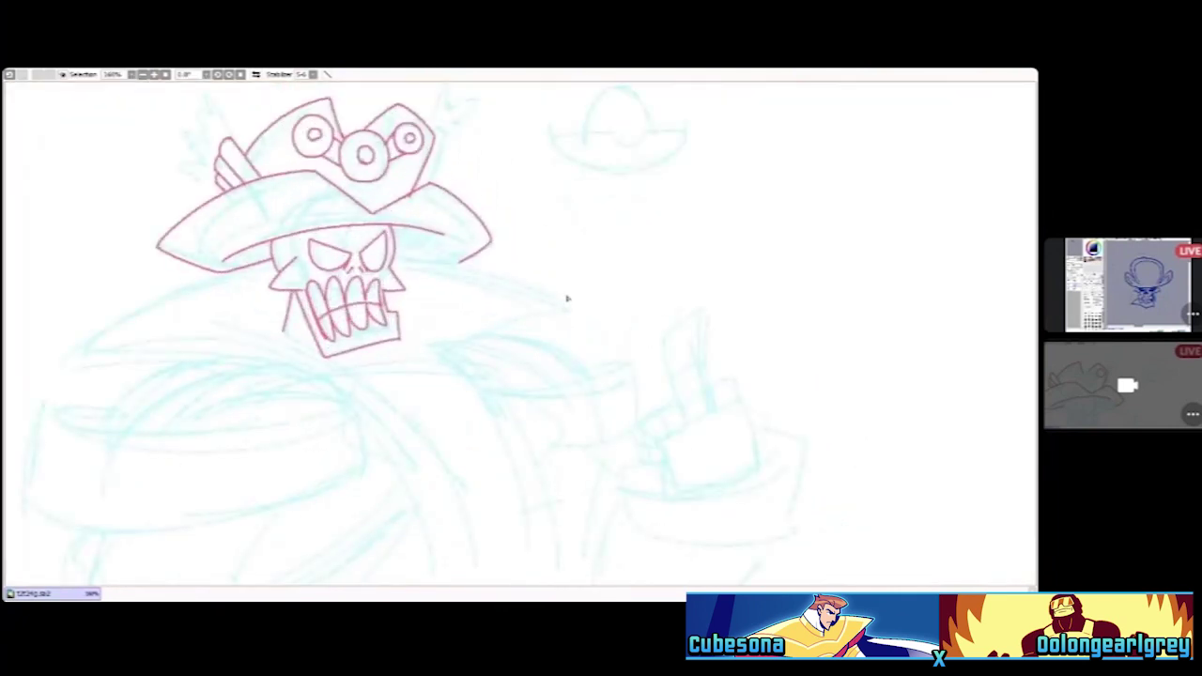
mouse_move(398, 260)
mouse_down()
mouse_move(502, 278)
mouse_move(568, 313)
mouse_move(465, 355)
mouse_move(568, 443)
mouse_move(541, 474)
mouse_up()
mouse_move(230, 273)
mouse_down()
mouse_move(84, 346)
mouse_move(58, 375)
mouse_move(237, 384)
mouse_move(325, 406)
mouse_move(348, 423)
mouse_move(330, 467)
mouse_move(423, 488)
mouse_up()
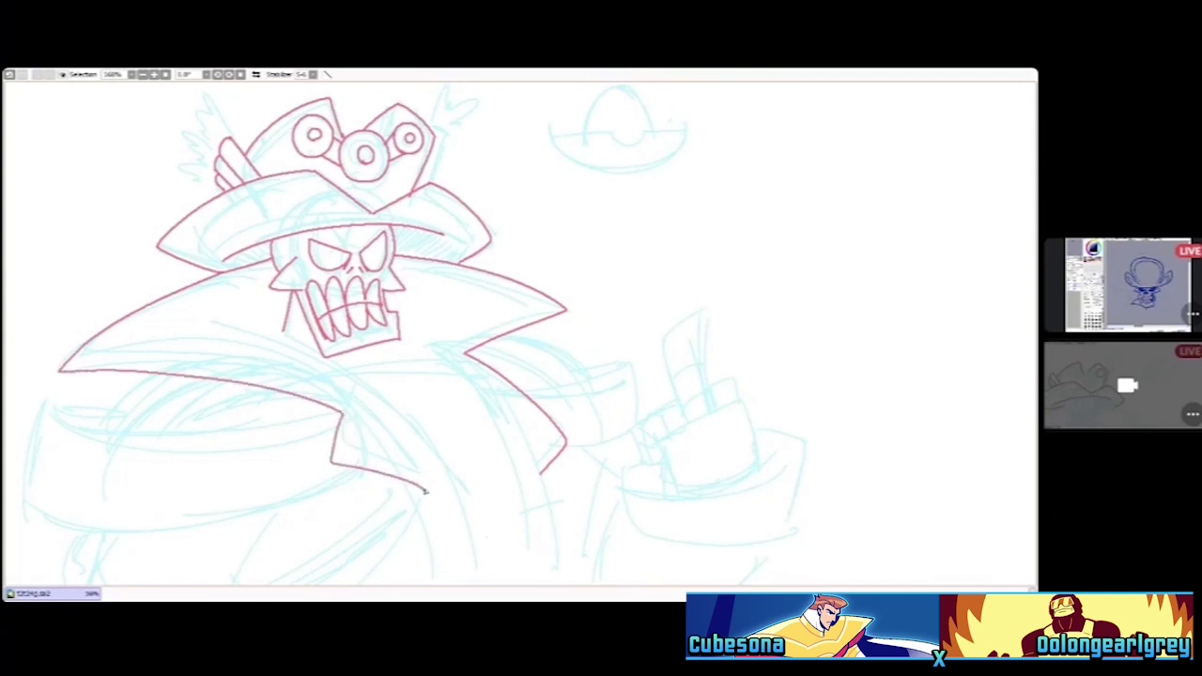
Flip the canvas horizontally and trace the collar's inner fold and the long curved front edge running down from the jaw
scroll(416, 449, down, 2)
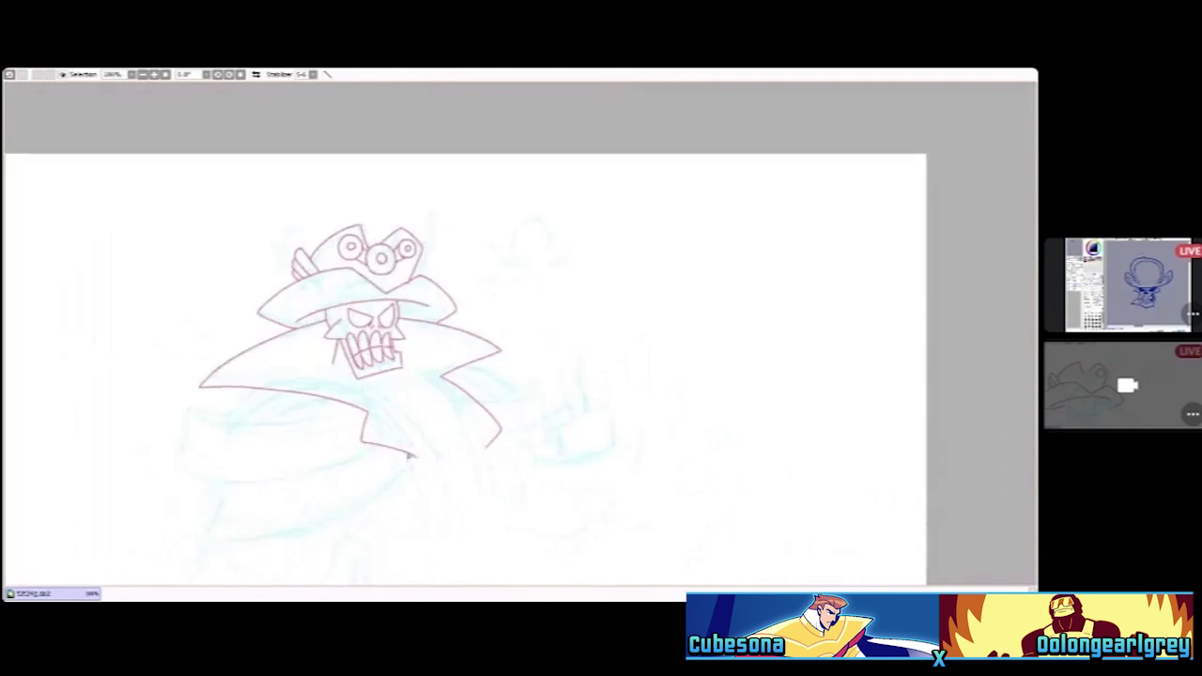
key(h)
scroll(252, 408, down, 3)
scroll(493, 459, up, 5)
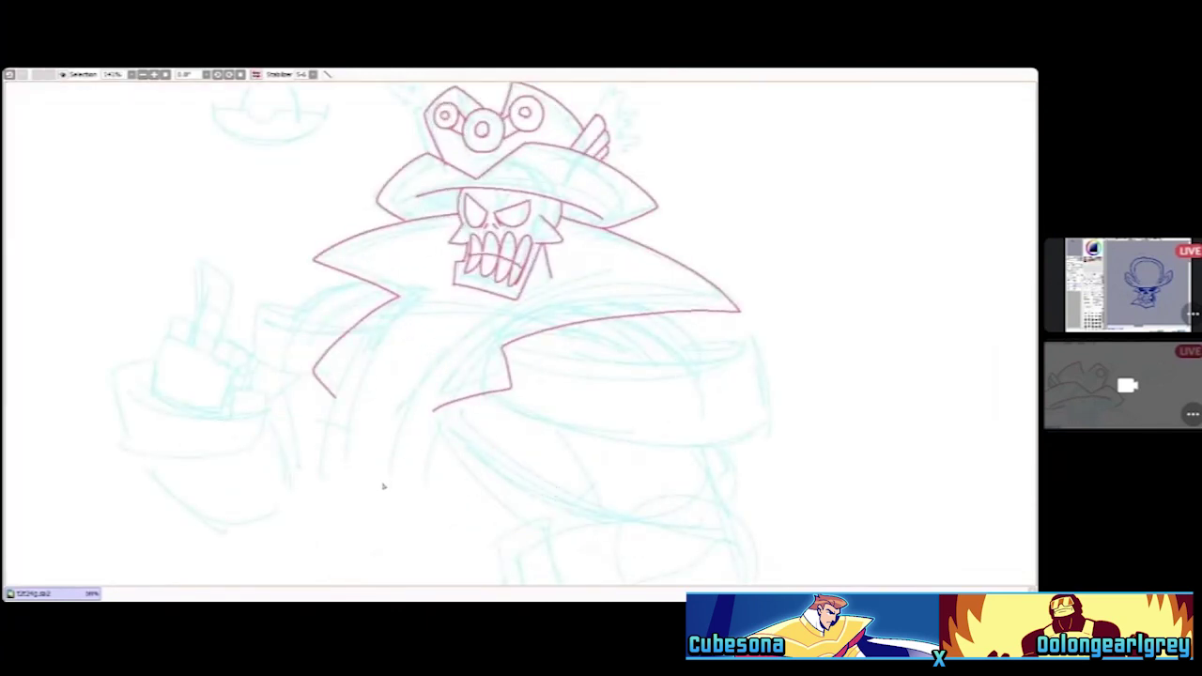
mouse_move(383, 486)
mouse_down()
mouse_move(403, 428)
mouse_move(493, 306)
mouse_up()
key(ctrl+z)
mouse_move(384, 485)
mouse_down()
mouse_move(452, 346)
mouse_move(533, 295)
mouse_move(520, 296)
mouse_move(615, 262)
mouse_up()
key(ctrl+z)
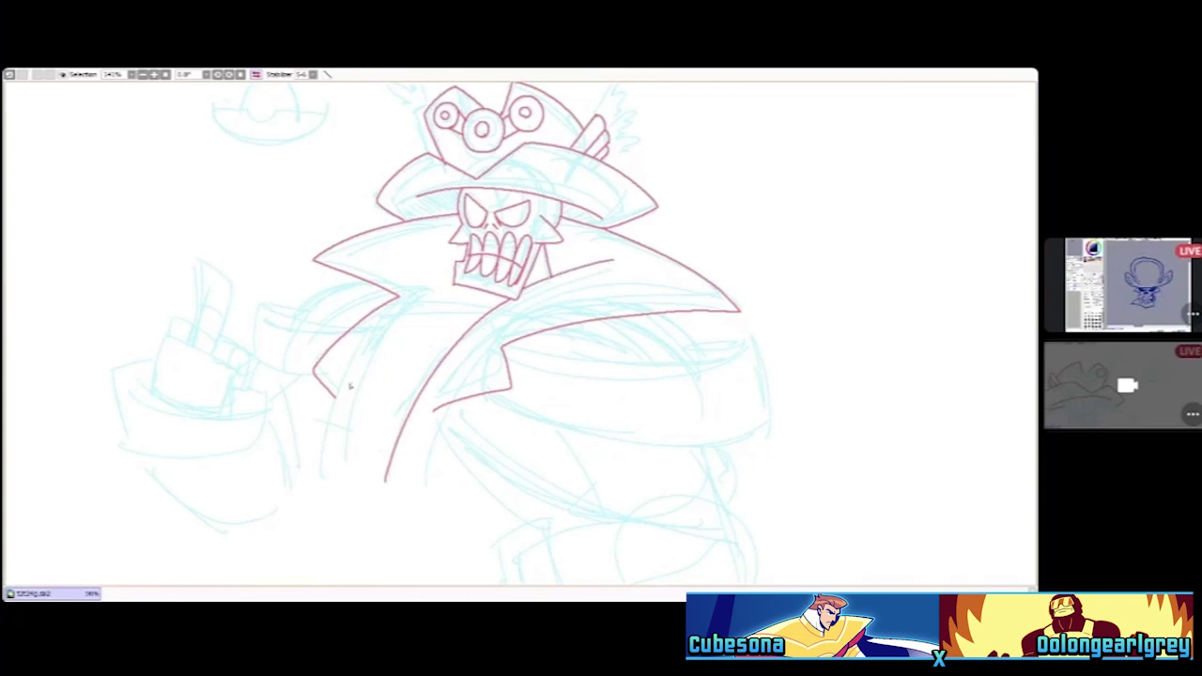
Try to trace the coat's opposite front edge and the inner line running down from the collar notch
drag(336, 401, 317, 488)
drag(424, 301, 362, 390)
drag(341, 448, 332, 493)
key(ctrl+z)
drag(417, 301, 348, 491)
key(ctrl+z)
mouse_move(413, 303)
mouse_down()
mouse_move(375, 367)
mouse_move(345, 507)
mouse_up()
key(ctrl+z)
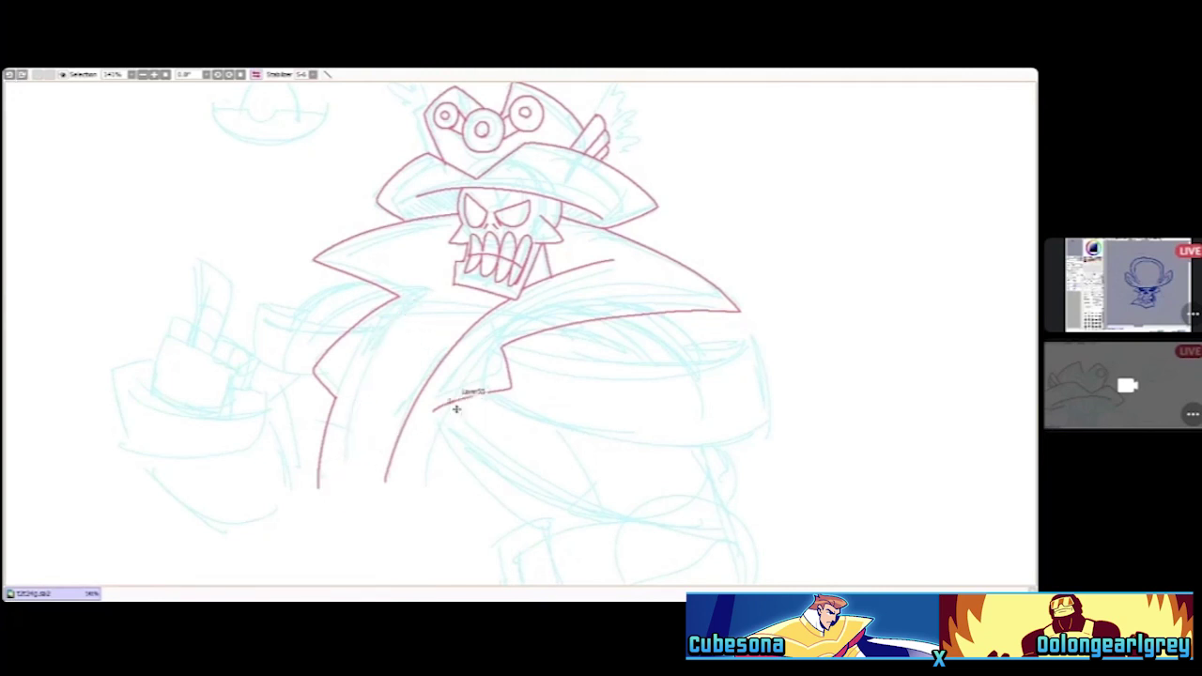
key(ctrl+z)
Examine the red line art in mirrored and normal orientation at several zoom levels
scroll(366, 255, down, 4)
scroll(366, 271, up, 2)
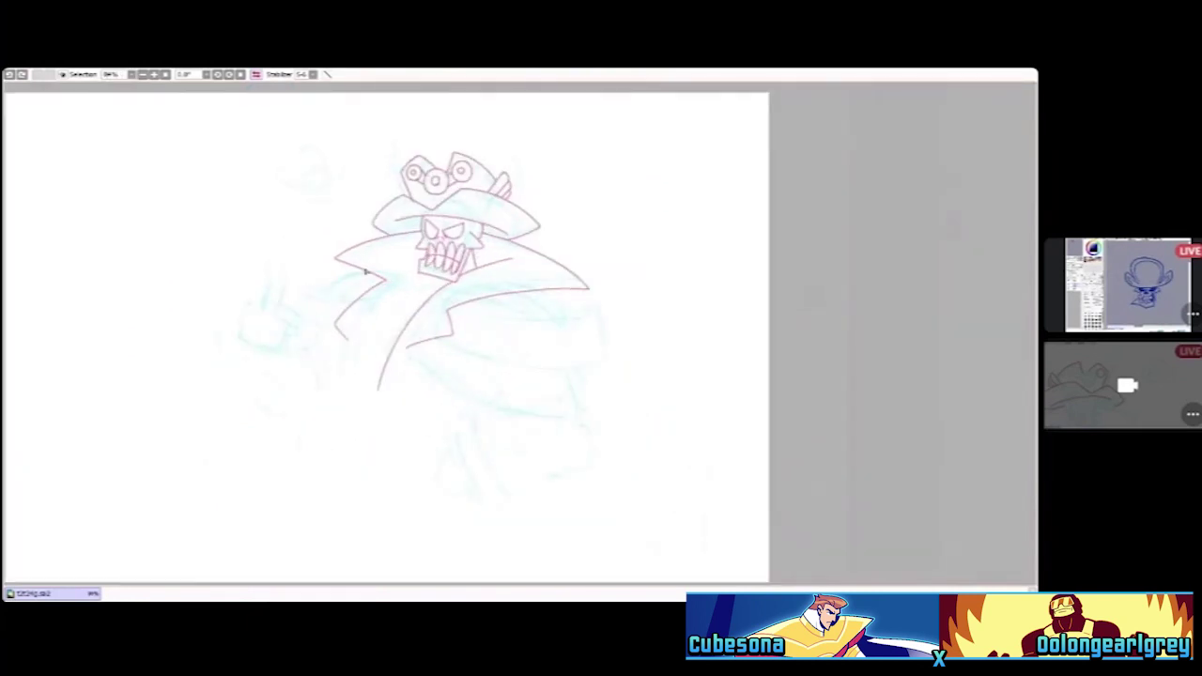
scroll(344, 285, down, 3)
scroll(454, 301, up, 4)
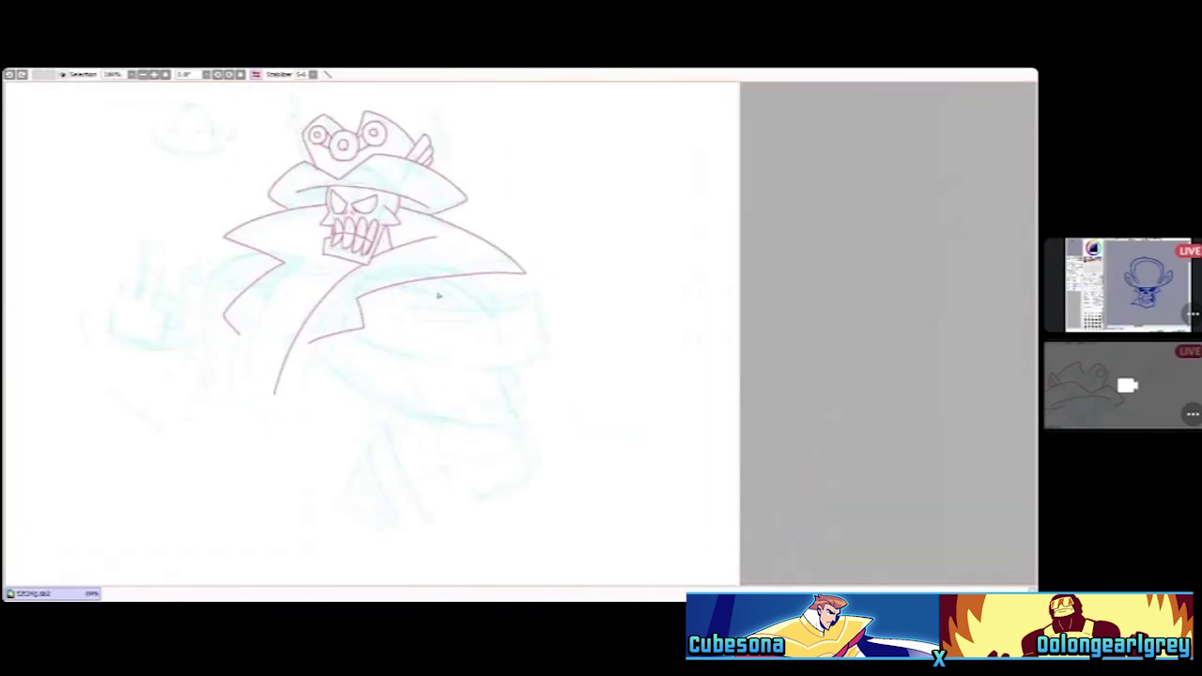
scroll(272, 272, down, 4)
scroll(560, 257, up, 4)
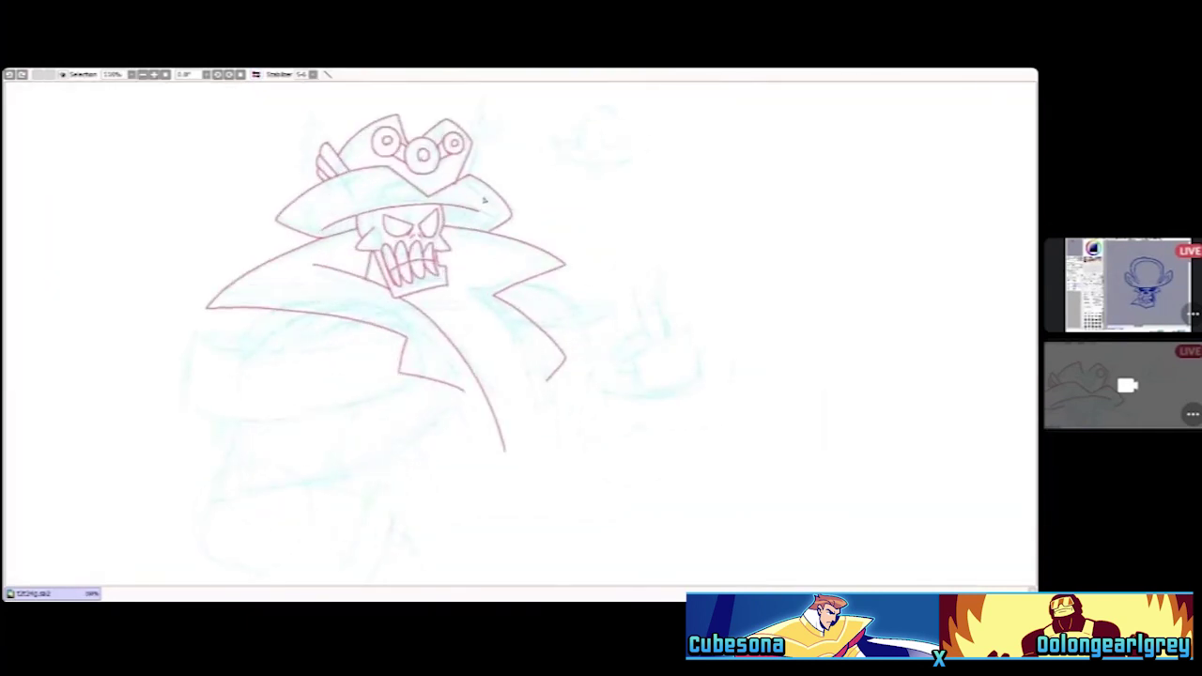
scroll(553, 218, down, 2)
scroll(553, 218, up, 6)
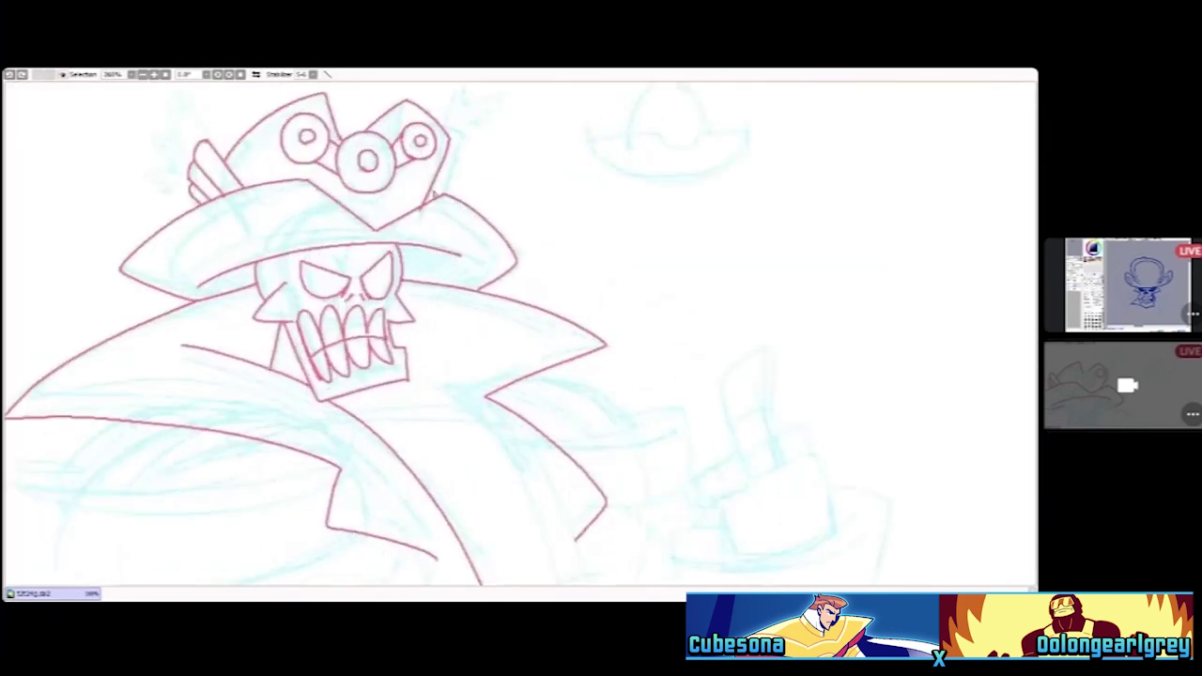
scroll(434, 195, down, 6)
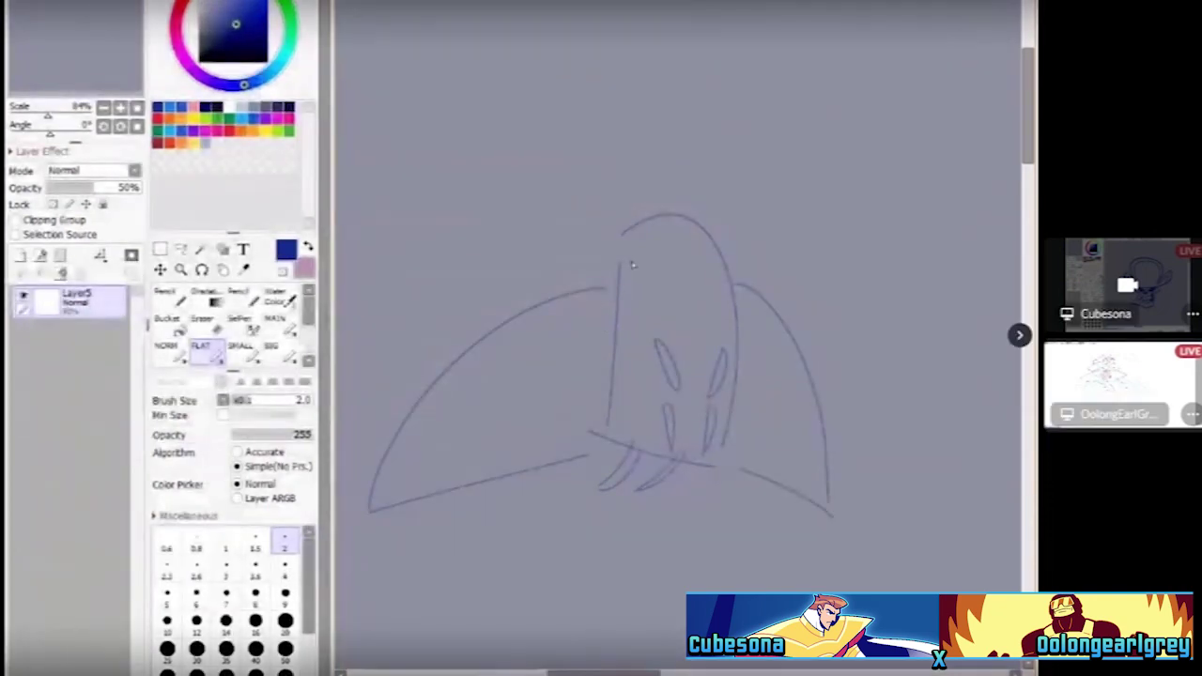
Switch to the red line art stream and view the two pumpkin character pictures opened there
click(1123, 385)
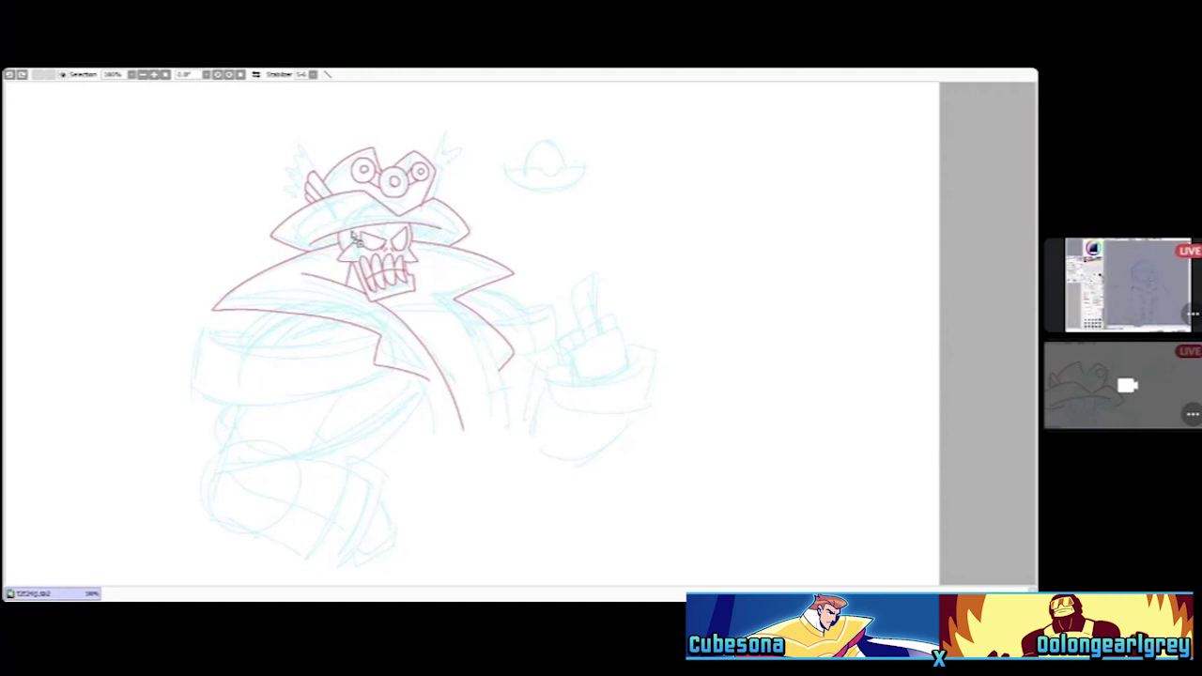
drag(353, 233, 351, 233)
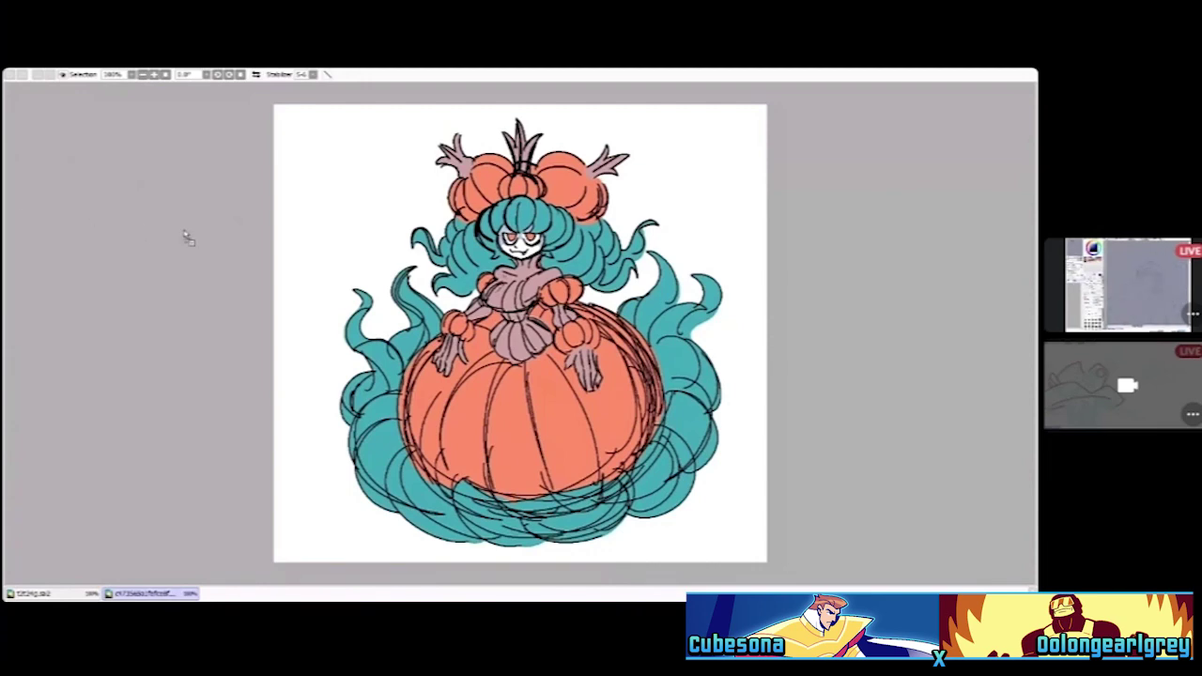
drag(333, 264, 333, 262)
scroll(235, 240, down, 1)
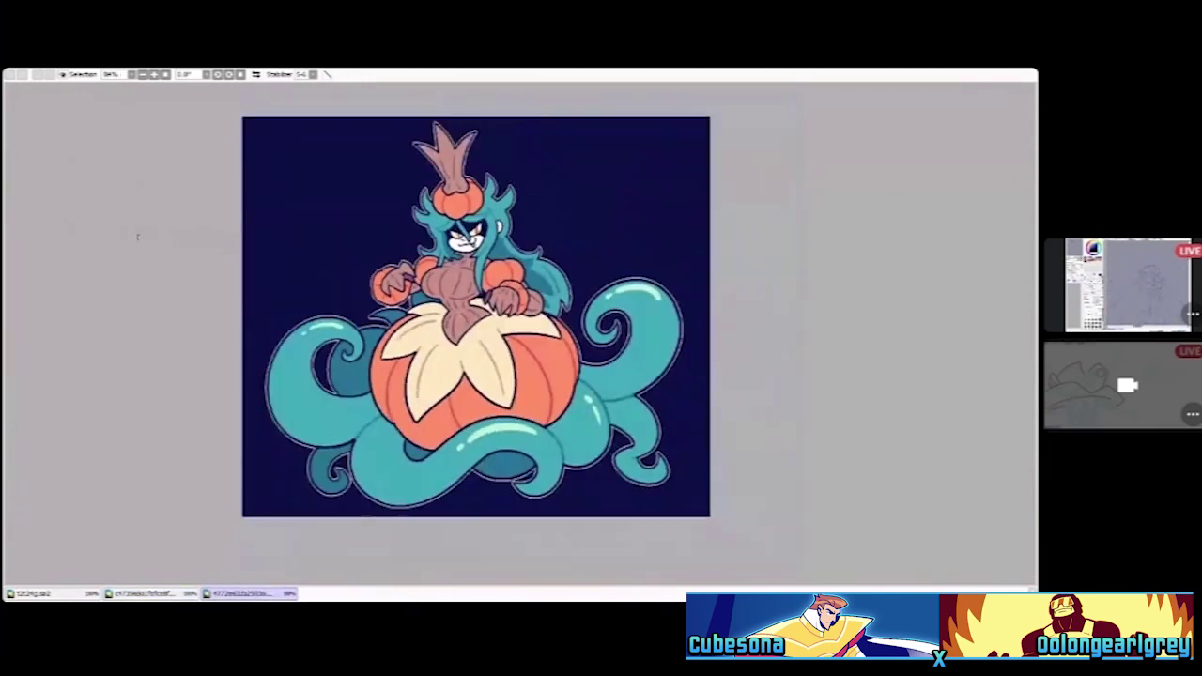
scroll(322, 255, up, 1)
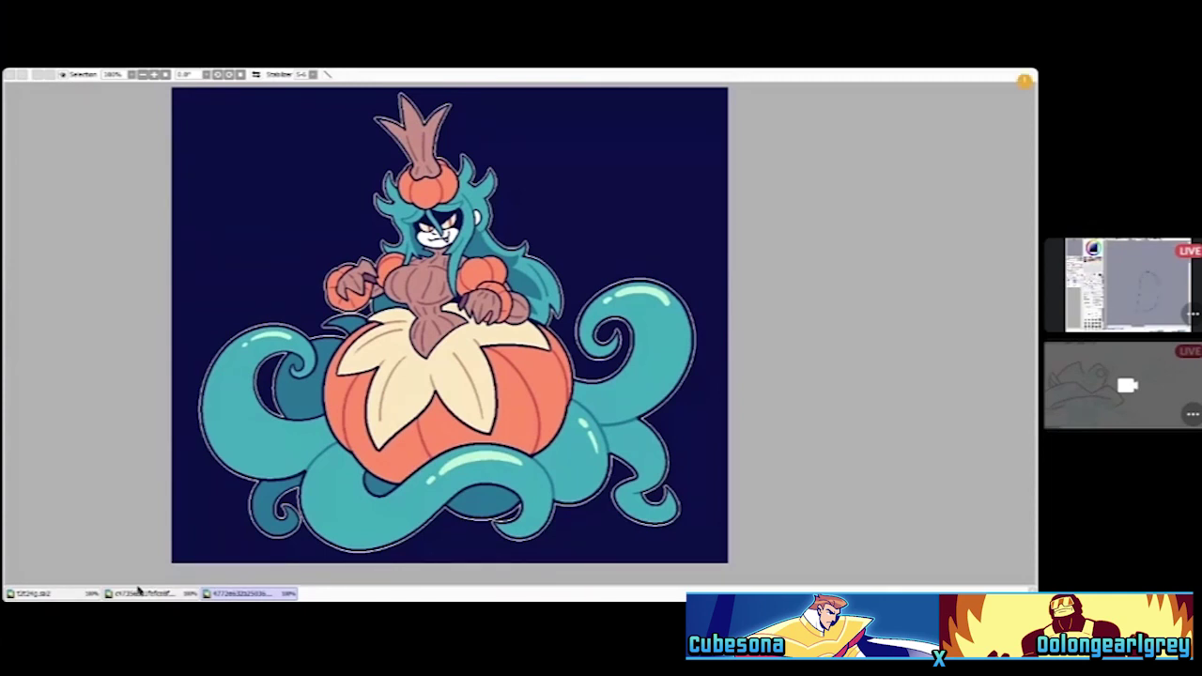
Check the other artist's blue sketch stream and return to the stream showing the pumpkin character
click(1127, 284)
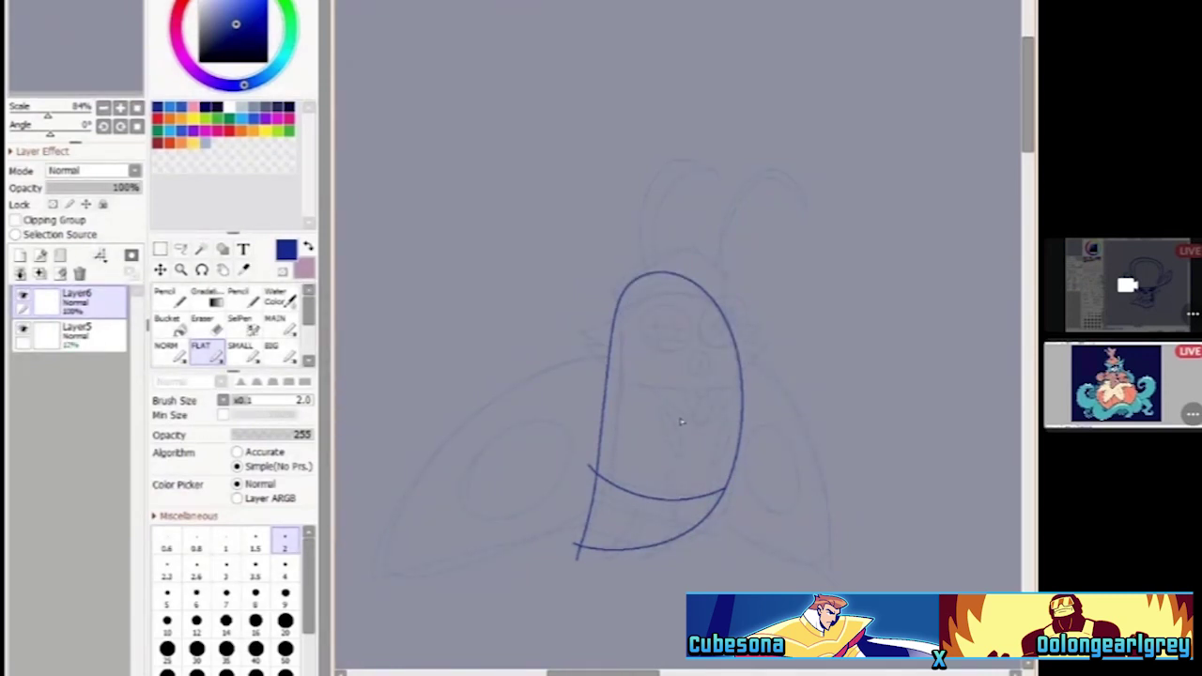
click(1118, 386)
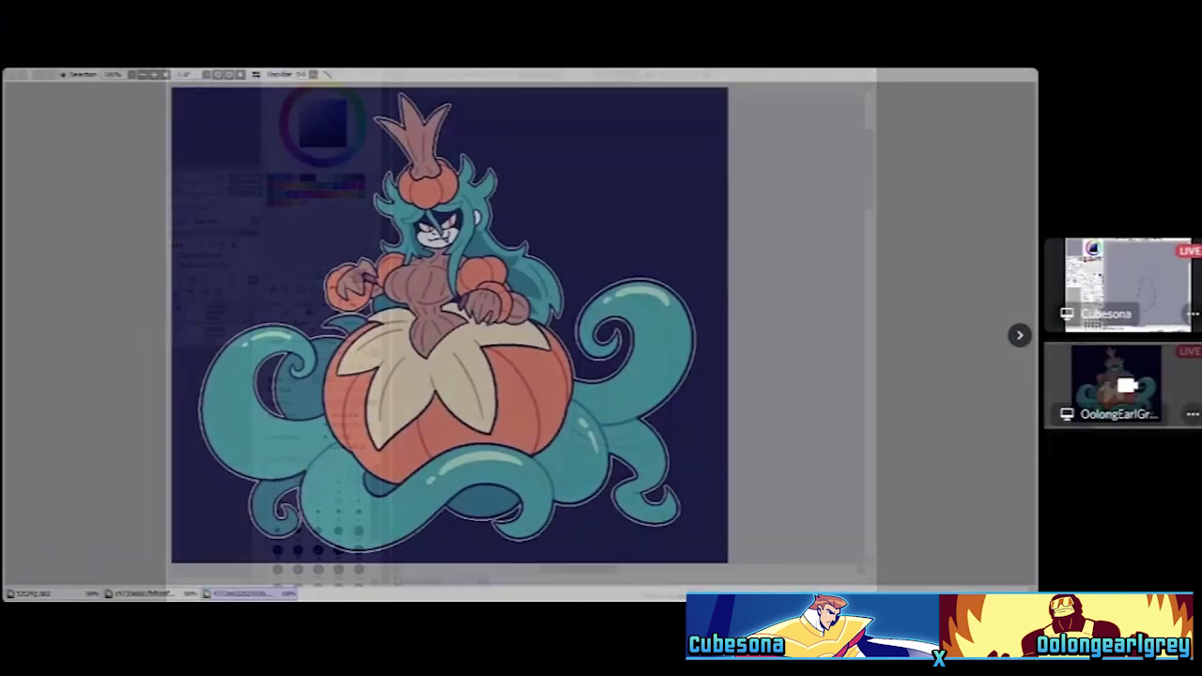
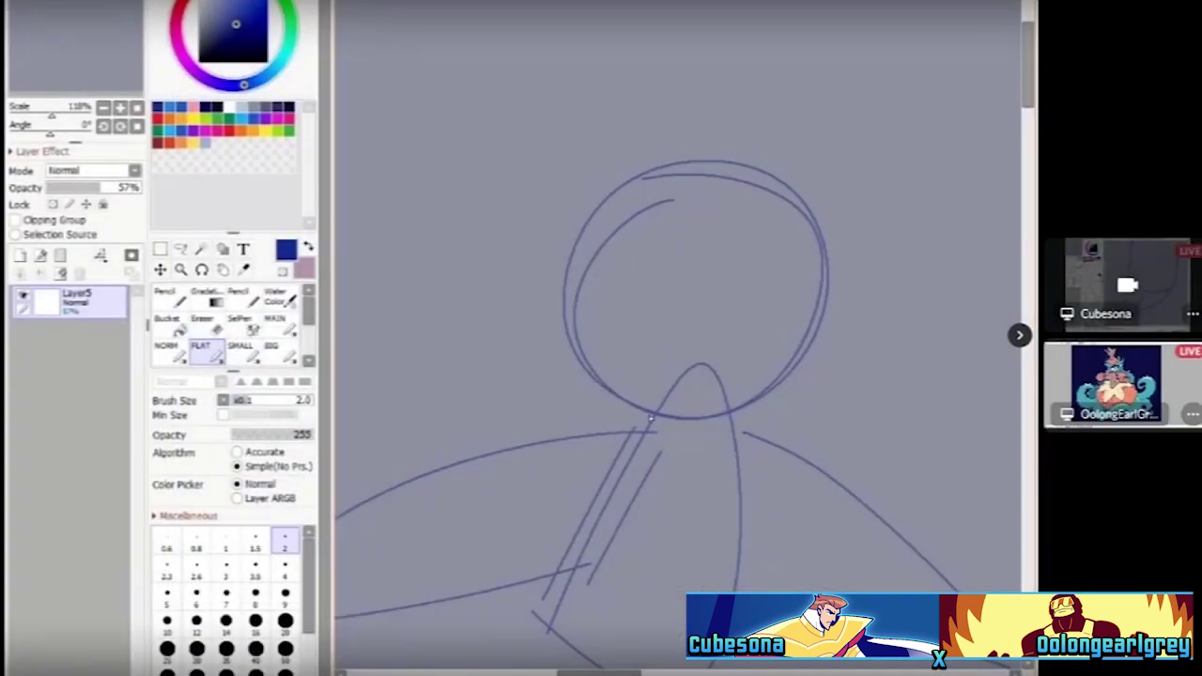
Sketch the angular cap with its pointed brim over the bird character's head circle in blue and begin the eye shapes
mouse_move(652, 417)
mouse_down()
mouse_move(542, 293)
mouse_move(536, 203)
mouse_move(731, 113)
mouse_up()
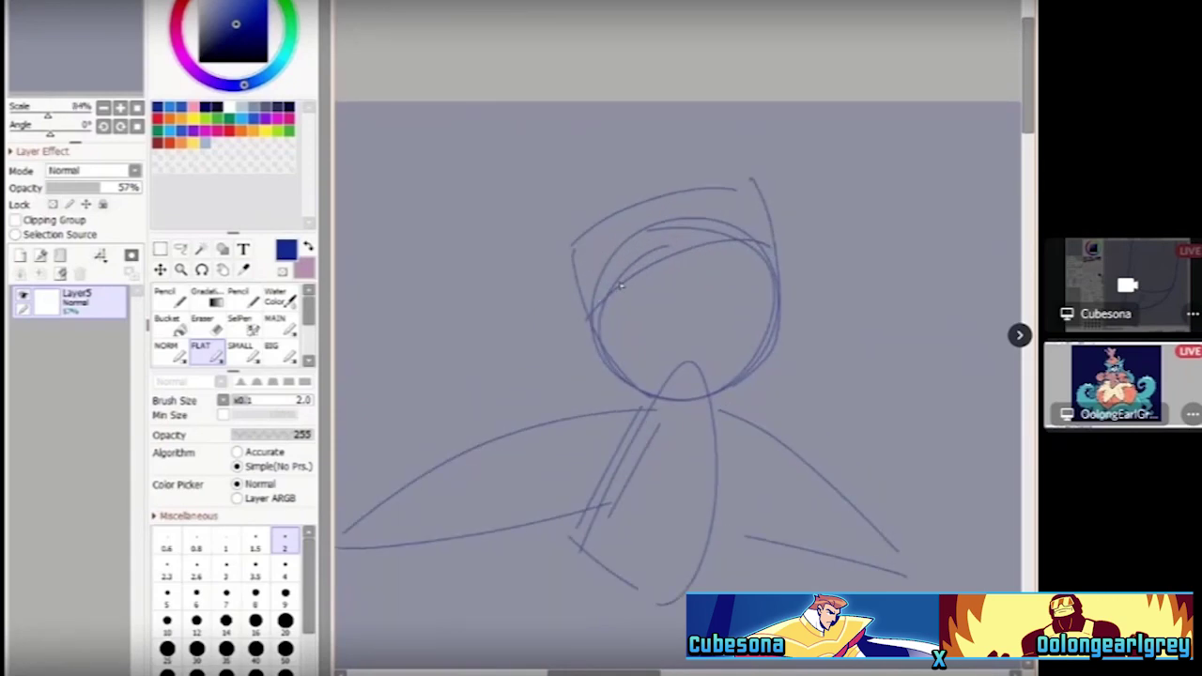
drag(848, 231, 779, 269)
scroll(684, 295, up, 4)
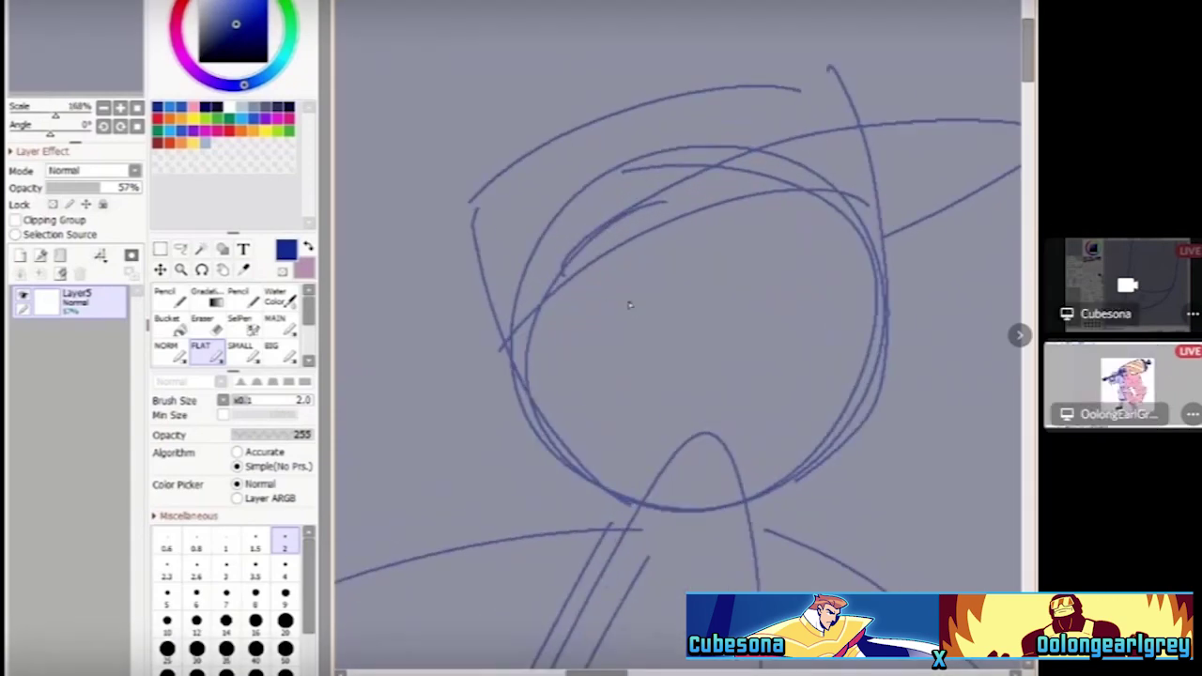
drag(623, 302, 732, 306)
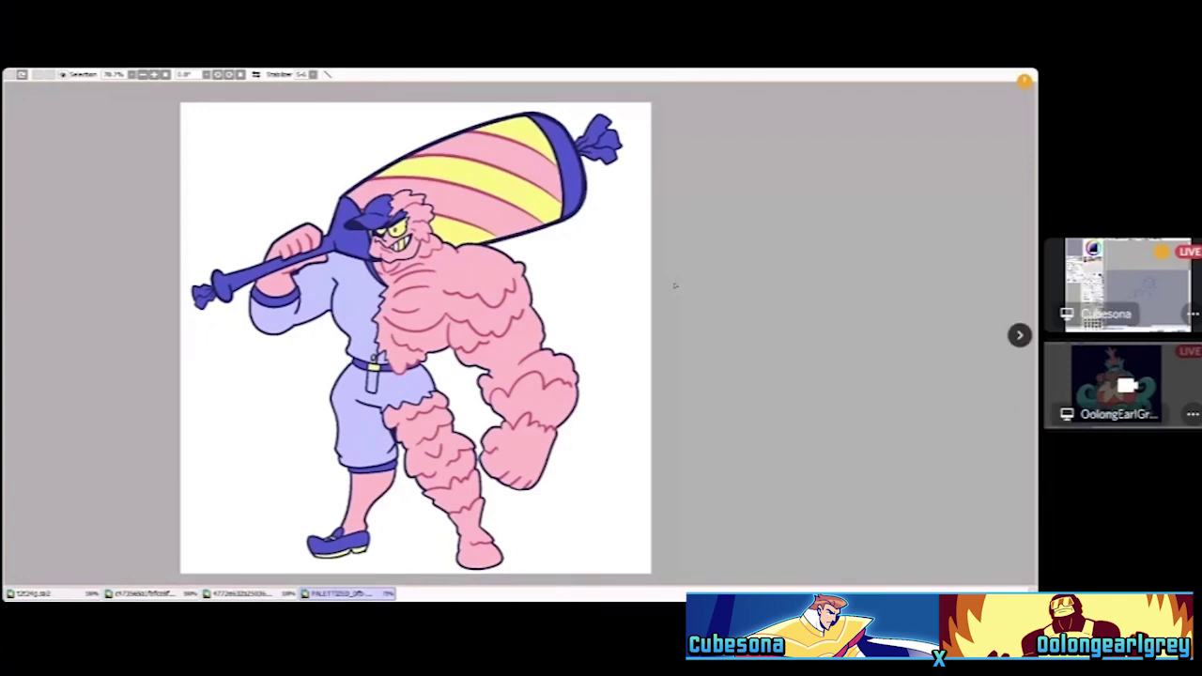
Check the blue sketch stream and return to the stream showing the pink monster picture
click(1118, 286)
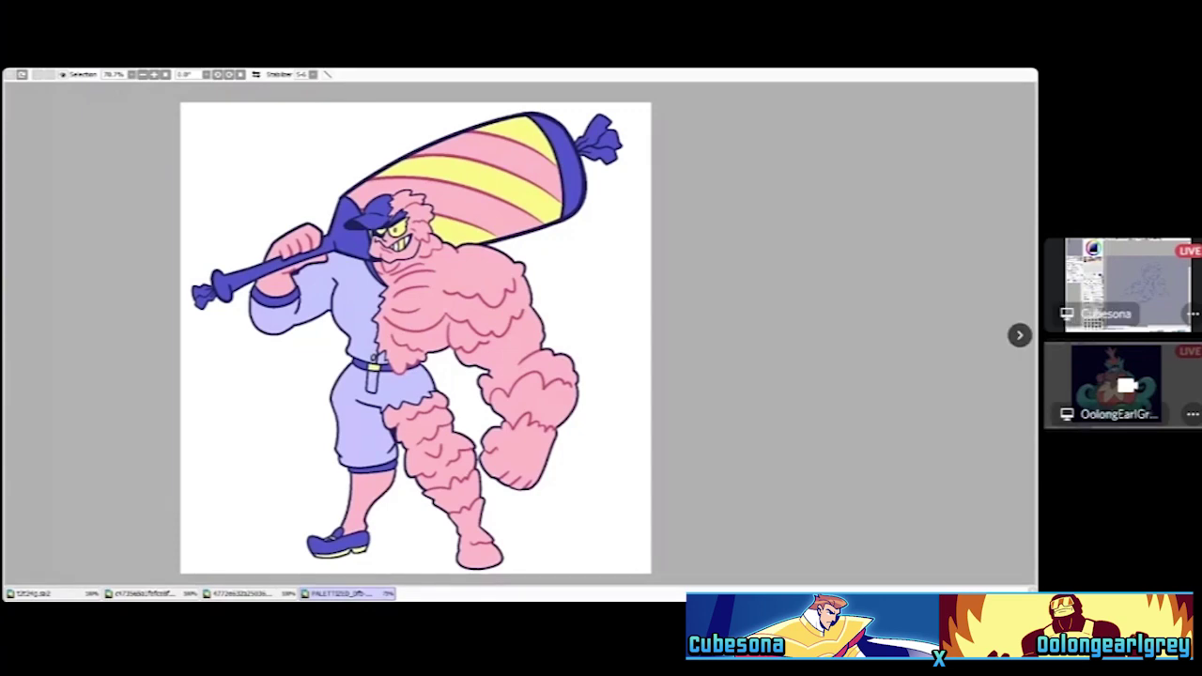
click(1120, 285)
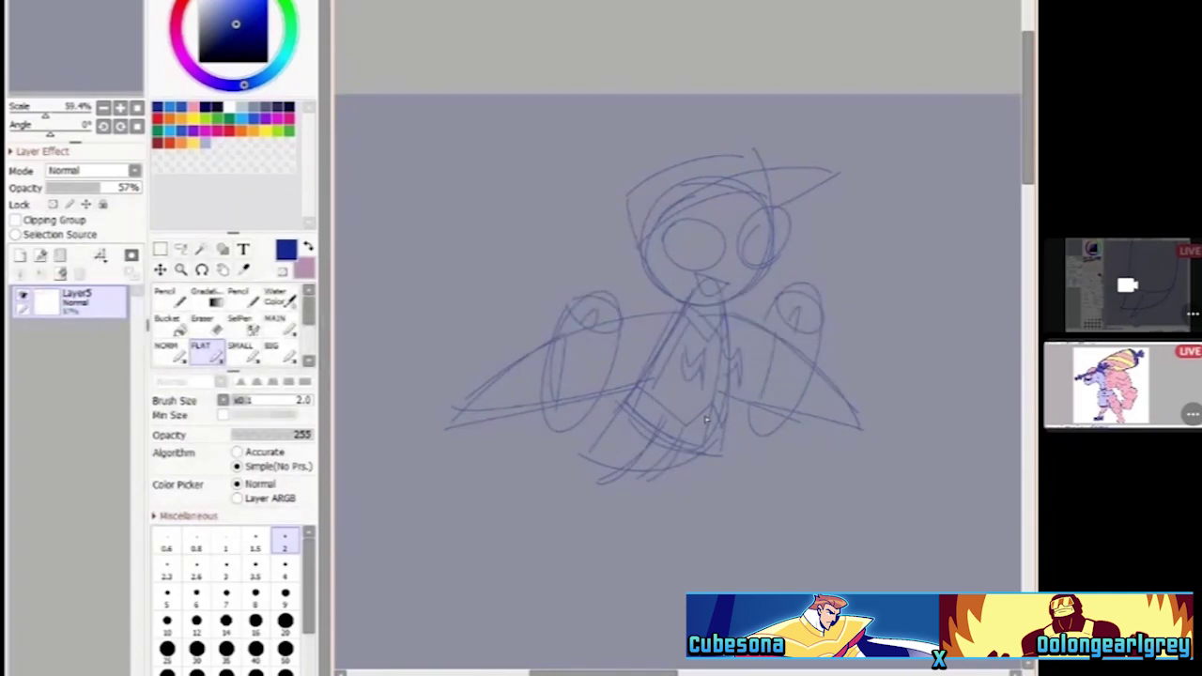
click(1118, 386)
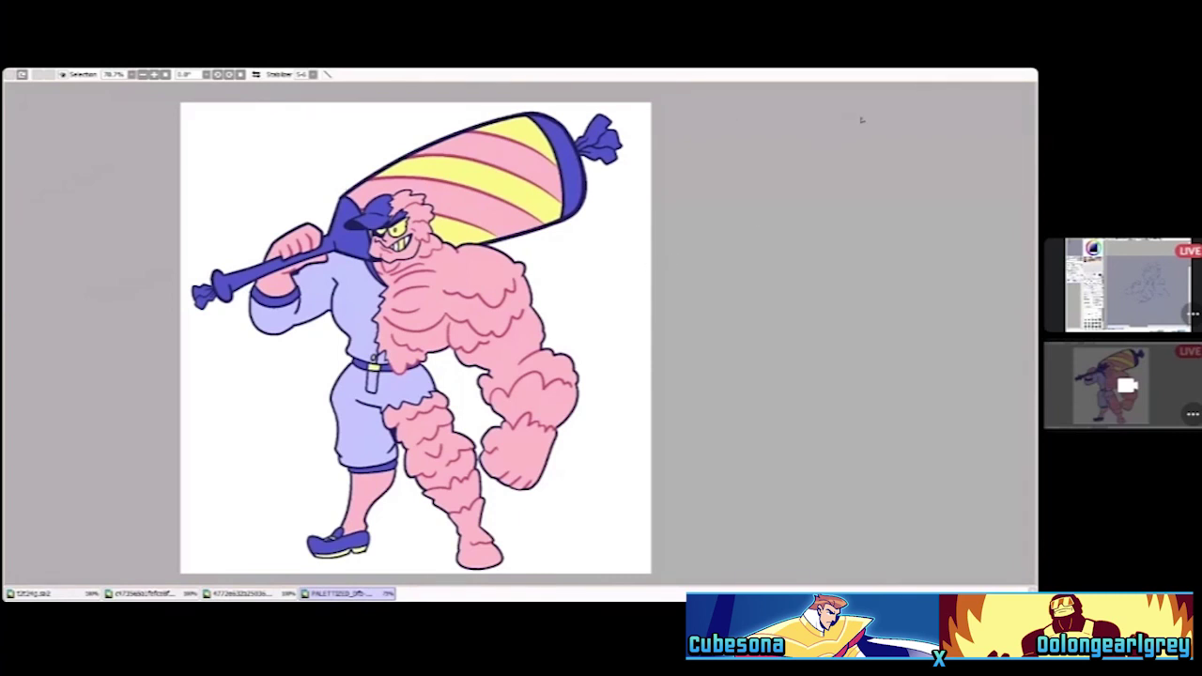
Return to the red skull line art document and close the three open reference pictures
click(92, 598)
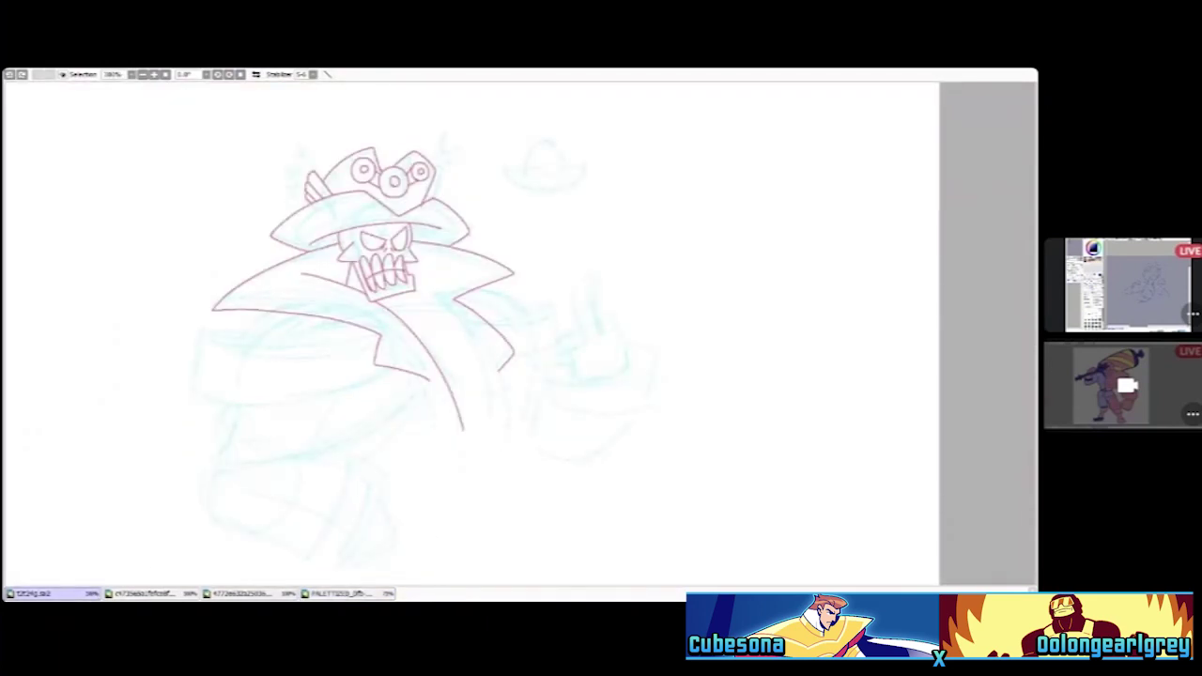
click(170, 596)
click(188, 595)
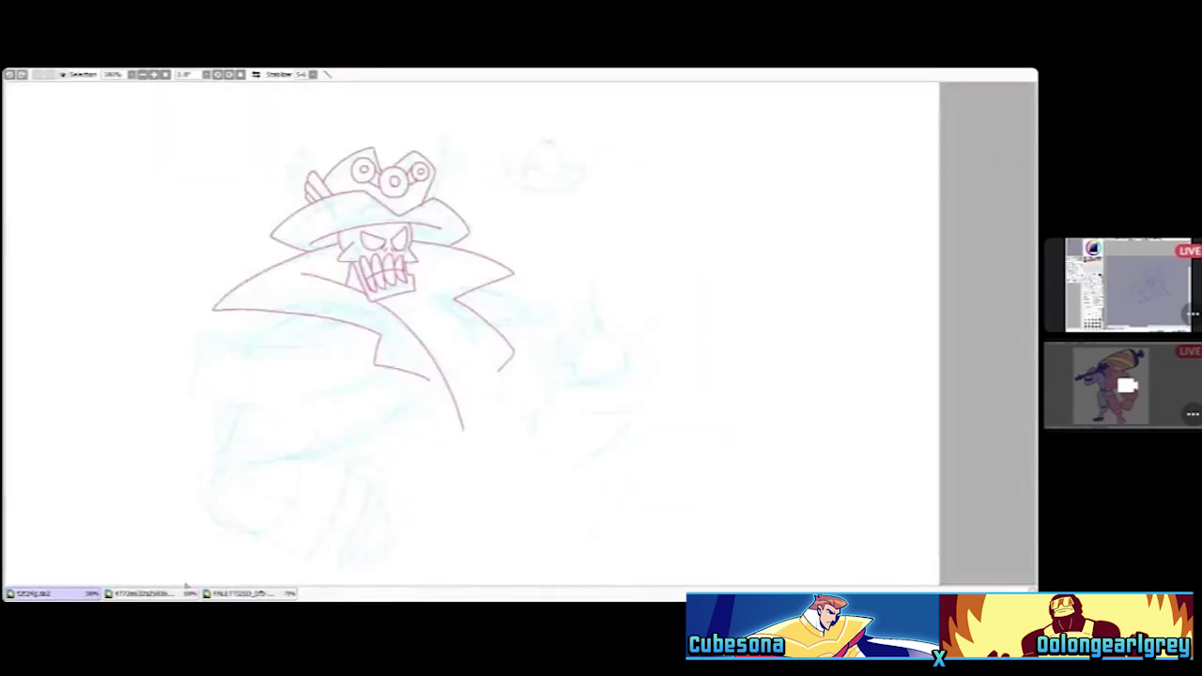
click(186, 597)
click(192, 594)
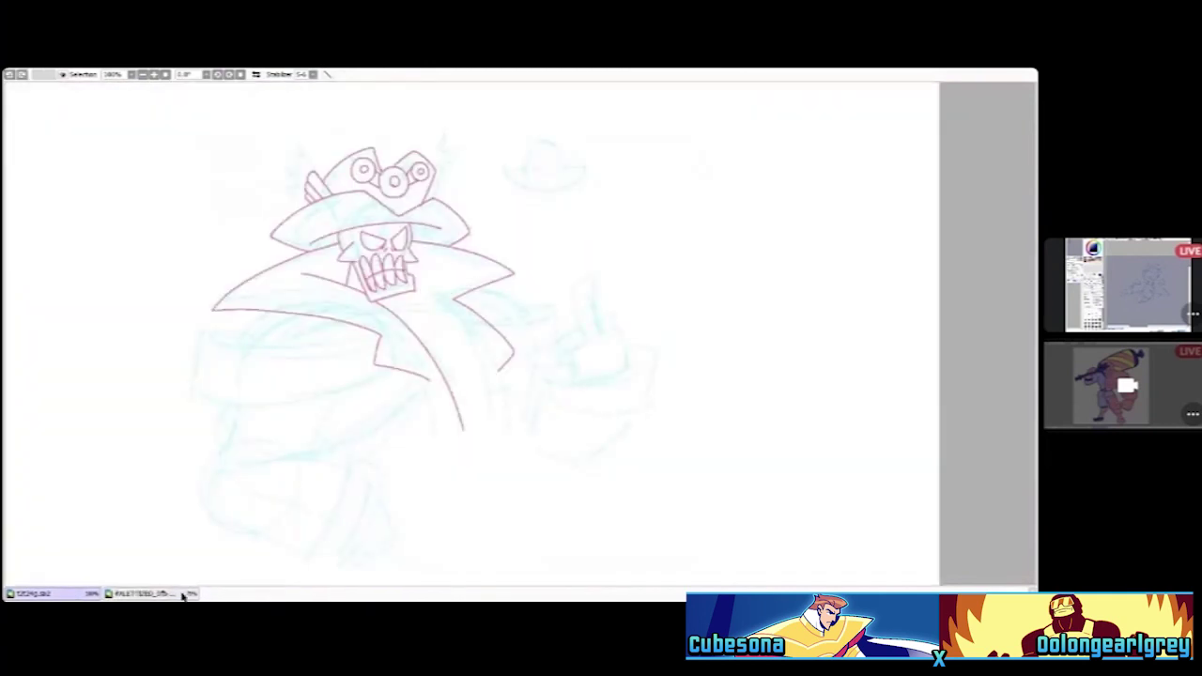
click(188, 592)
click(192, 593)
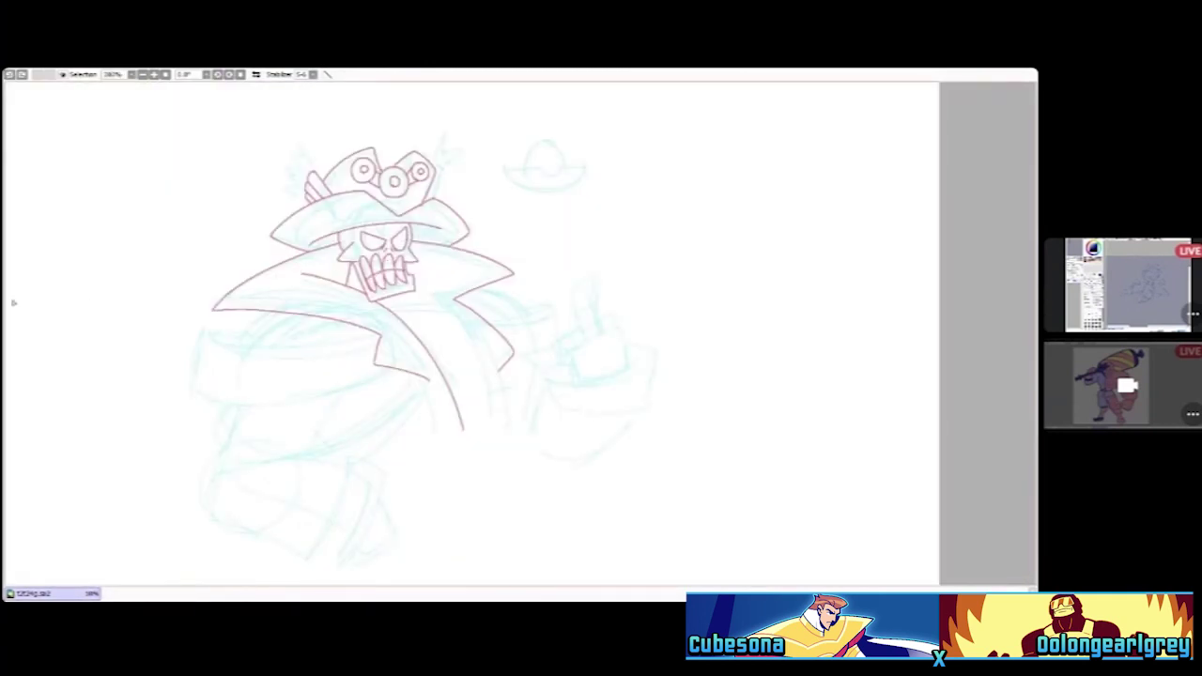
Examine the skull's hat brim, face and the raised hand sketch at several zoom levels
scroll(434, 225, up, 6)
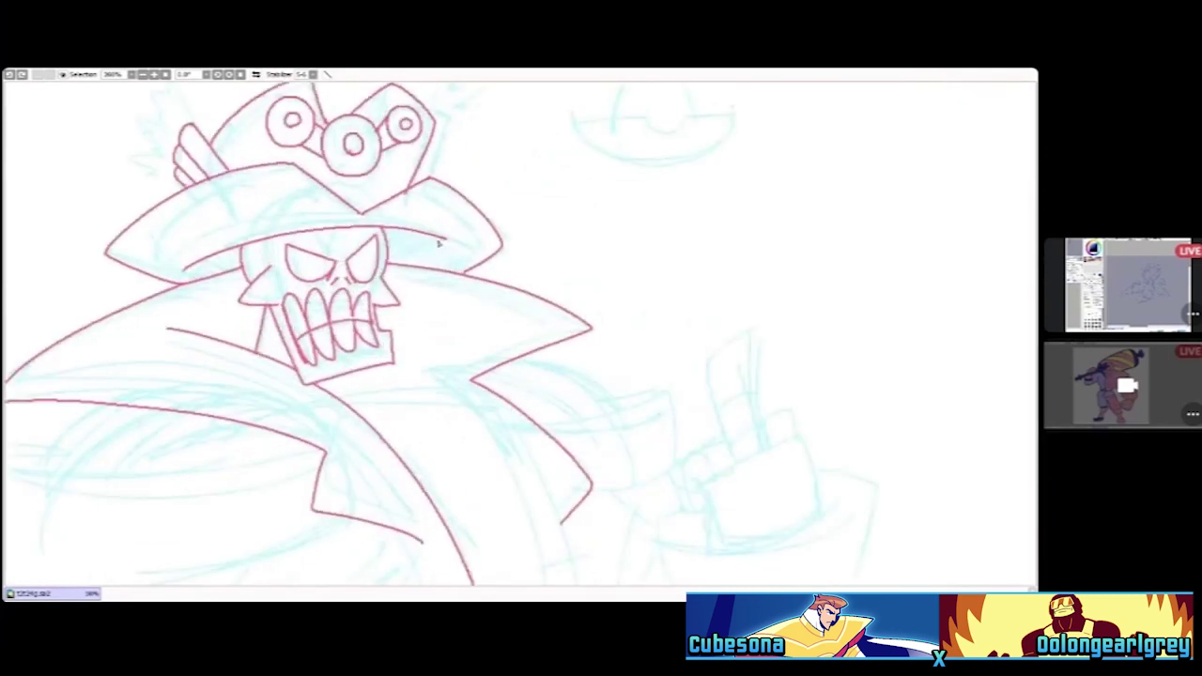
scroll(430, 237, down, 3)
scroll(404, 197, up, 2)
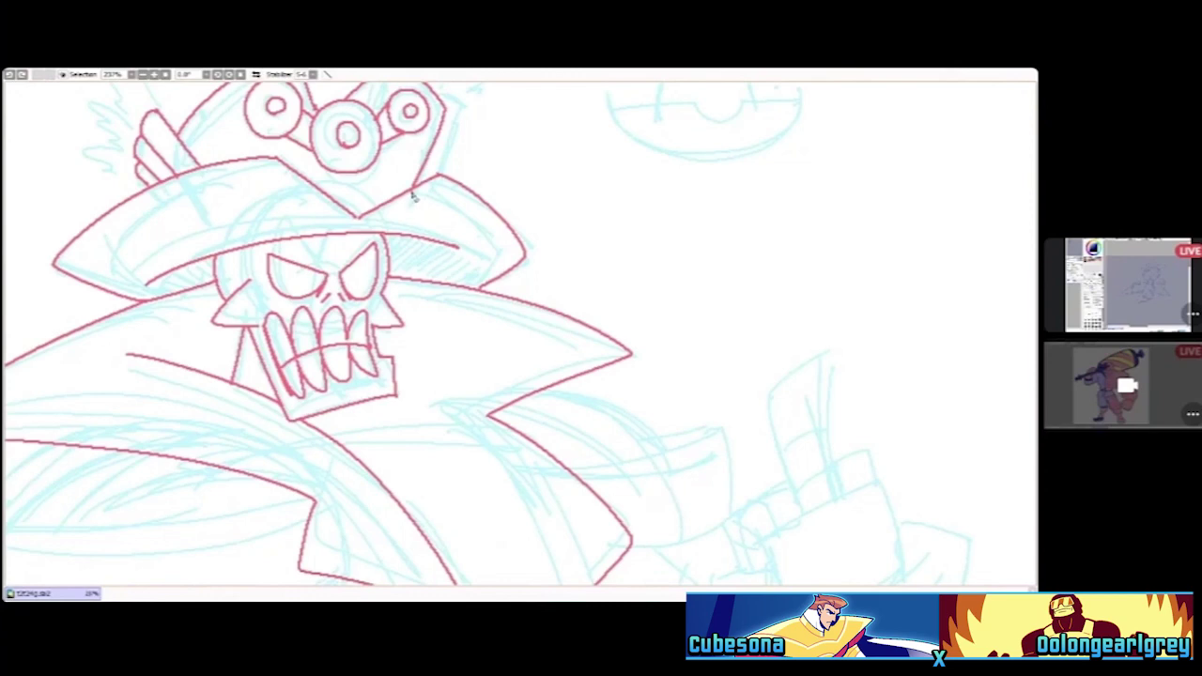
scroll(414, 194, up, 4)
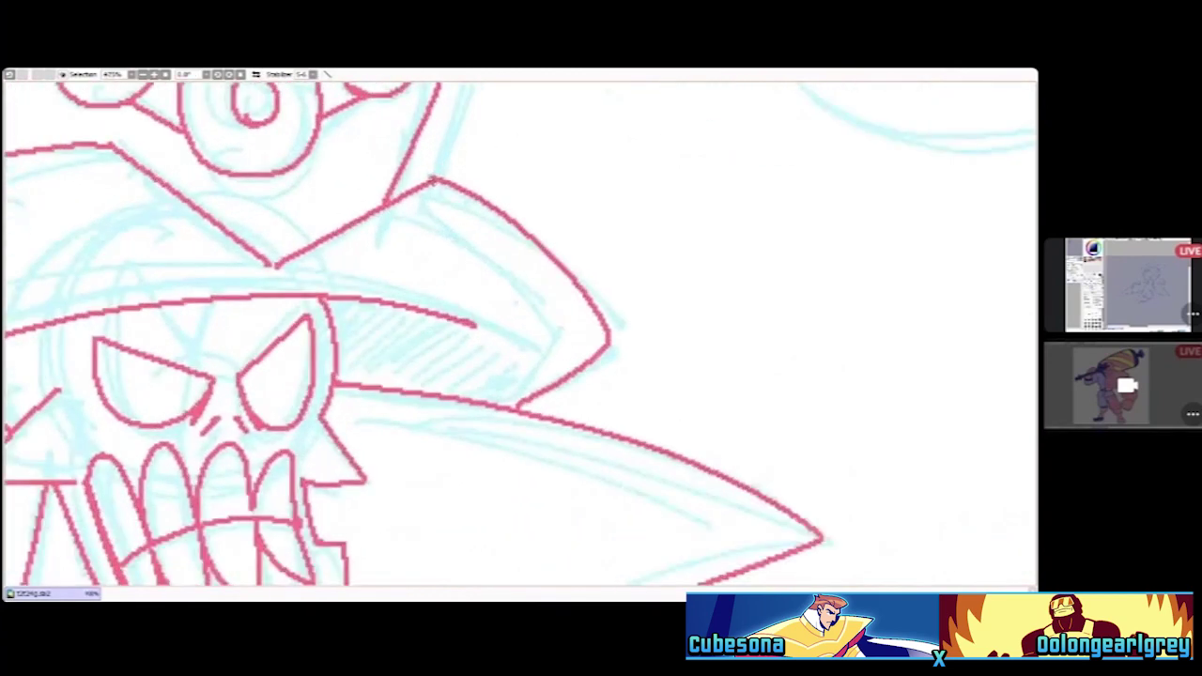
scroll(314, 245, up, 2)
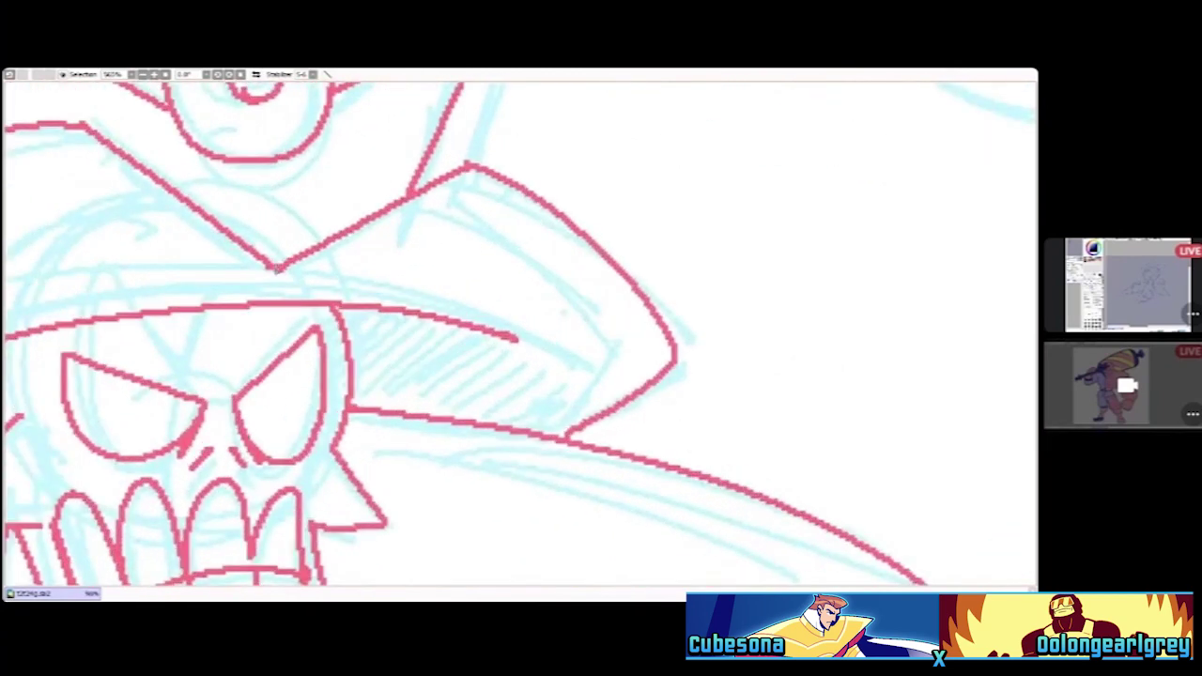
scroll(282, 267, down, 3)
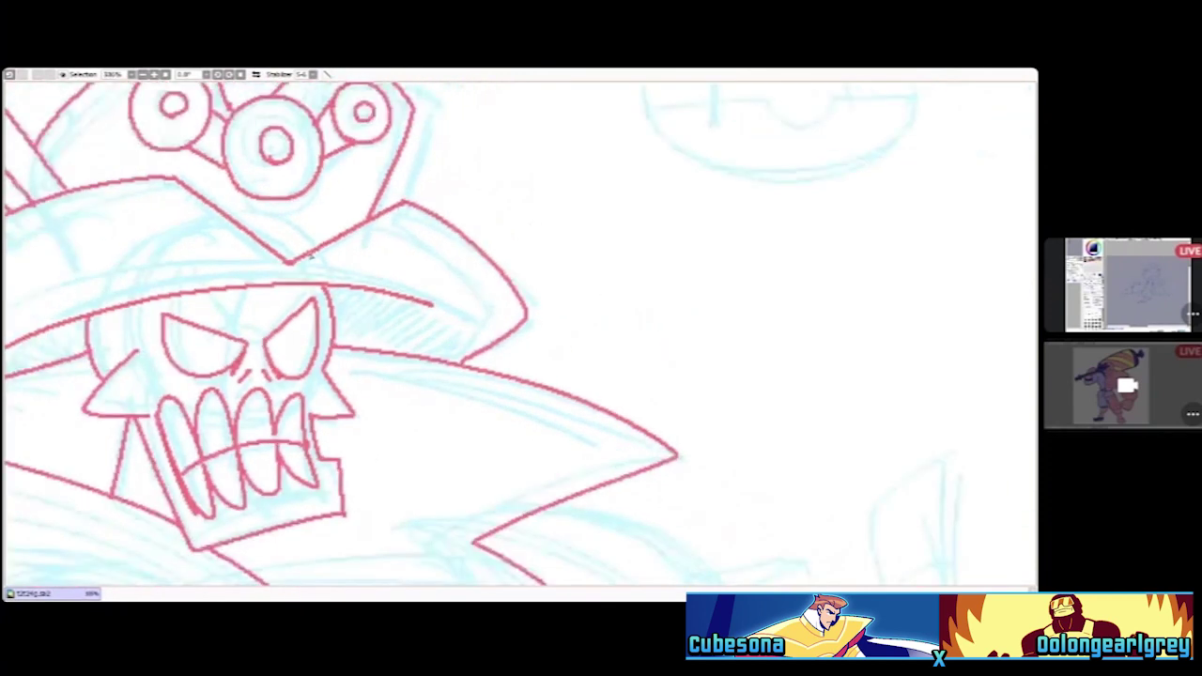
scroll(312, 246, down, 6)
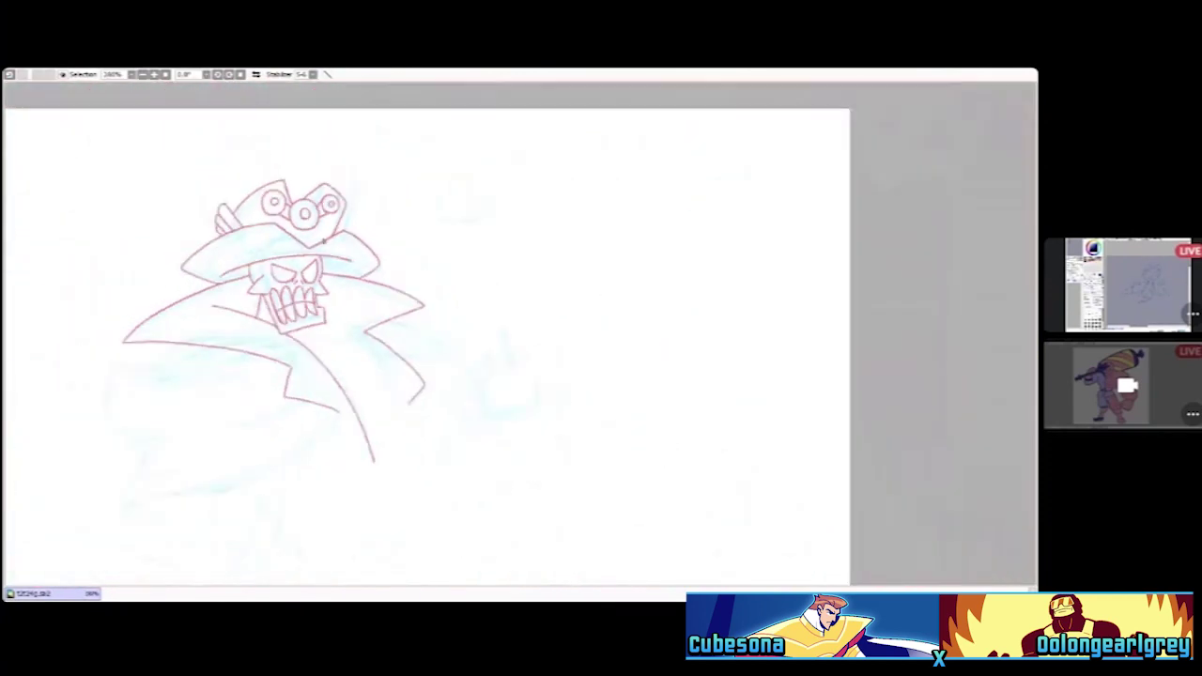
scroll(462, 341, up, 5)
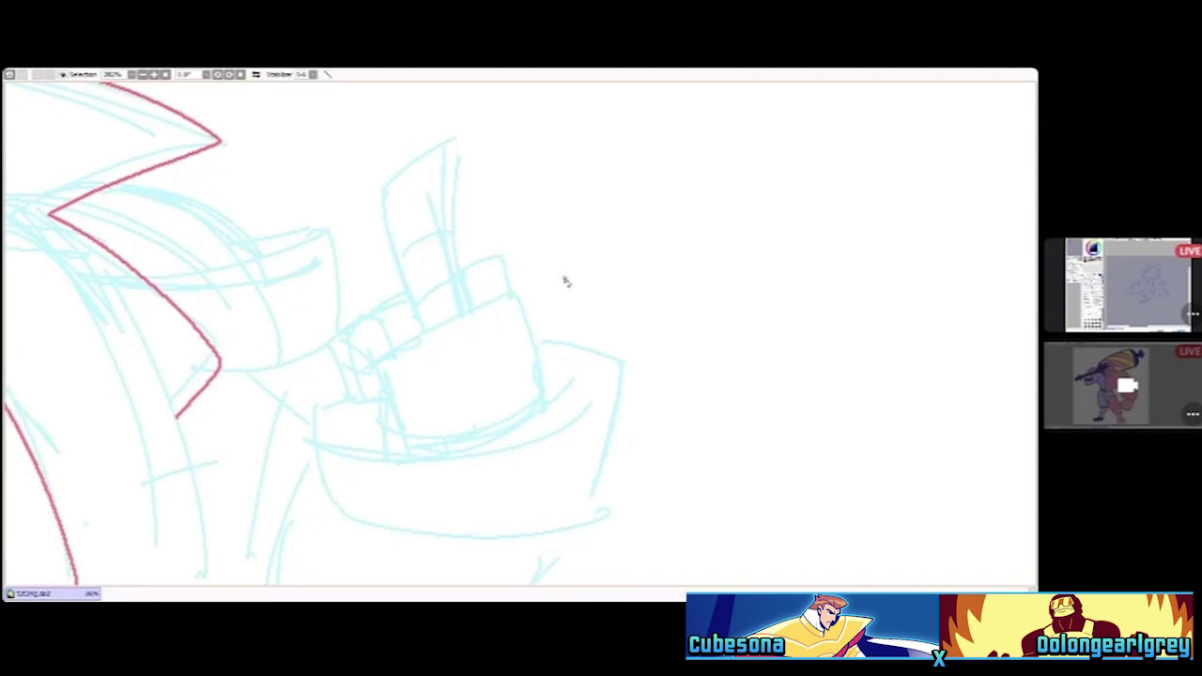
scroll(222, 156, up, 1)
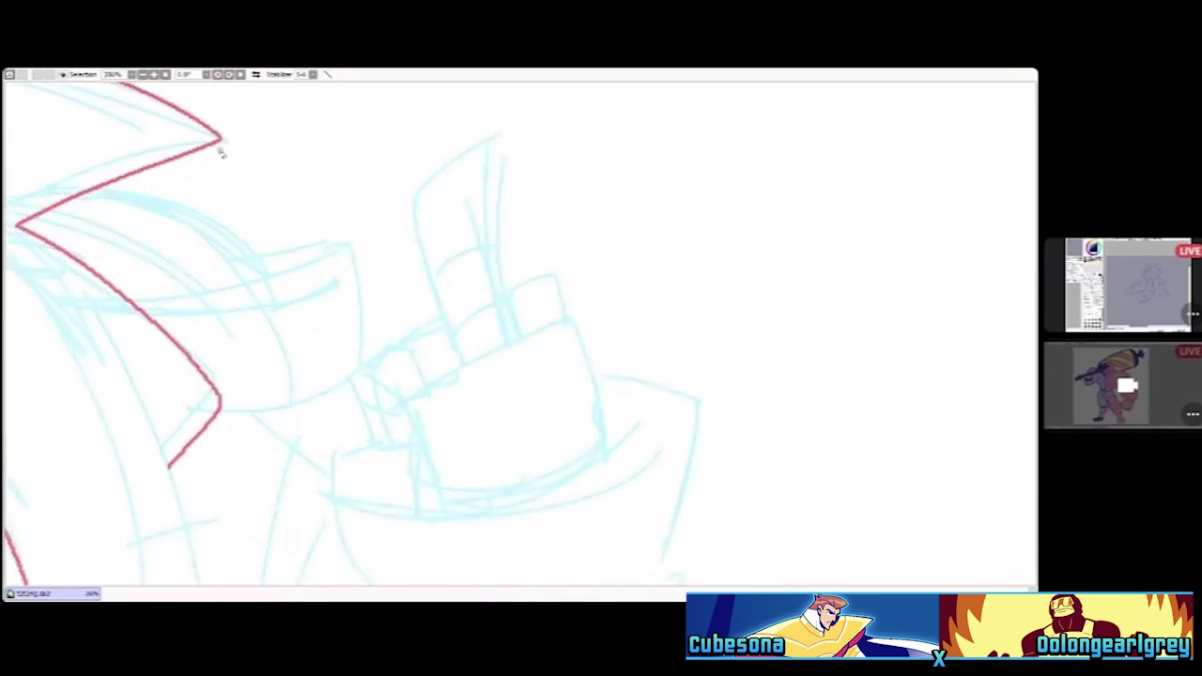
scroll(222, 144, down, 3)
scroll(235, 149, up, 1)
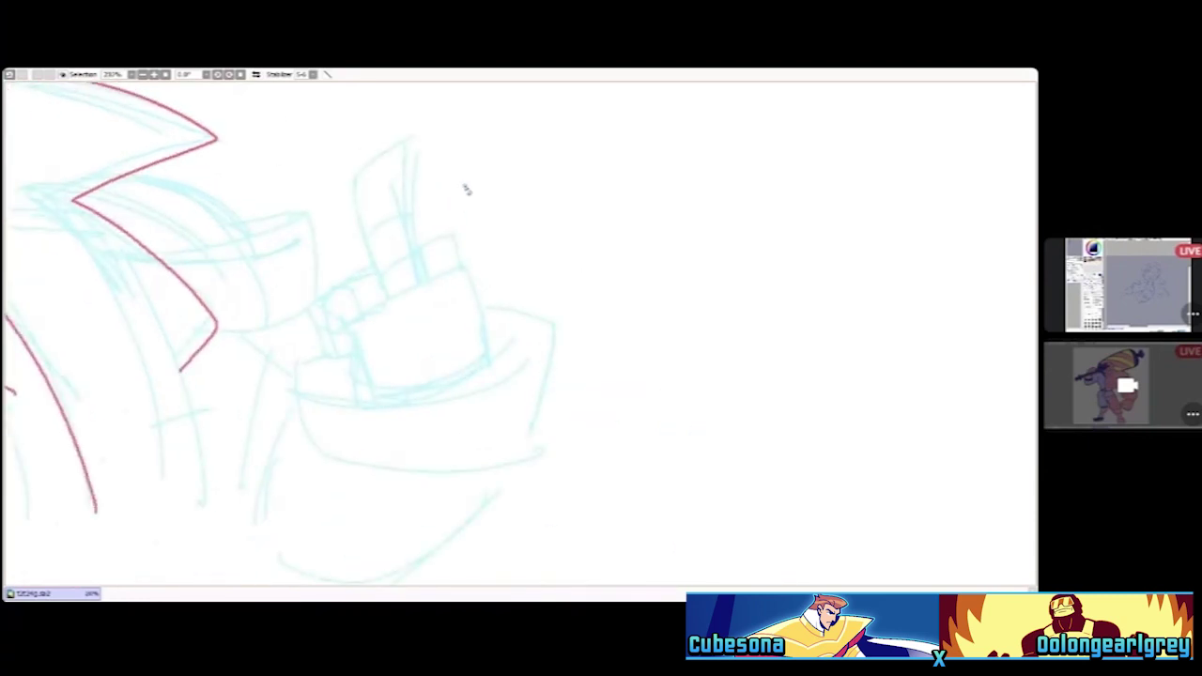
scroll(464, 187, up, 1)
scroll(345, 205, down, 3)
scroll(355, 206, up, 1)
Mirror the canvas view and frame the raised hand sketch beside the coat
key(h)
scroll(217, 220, down, 2)
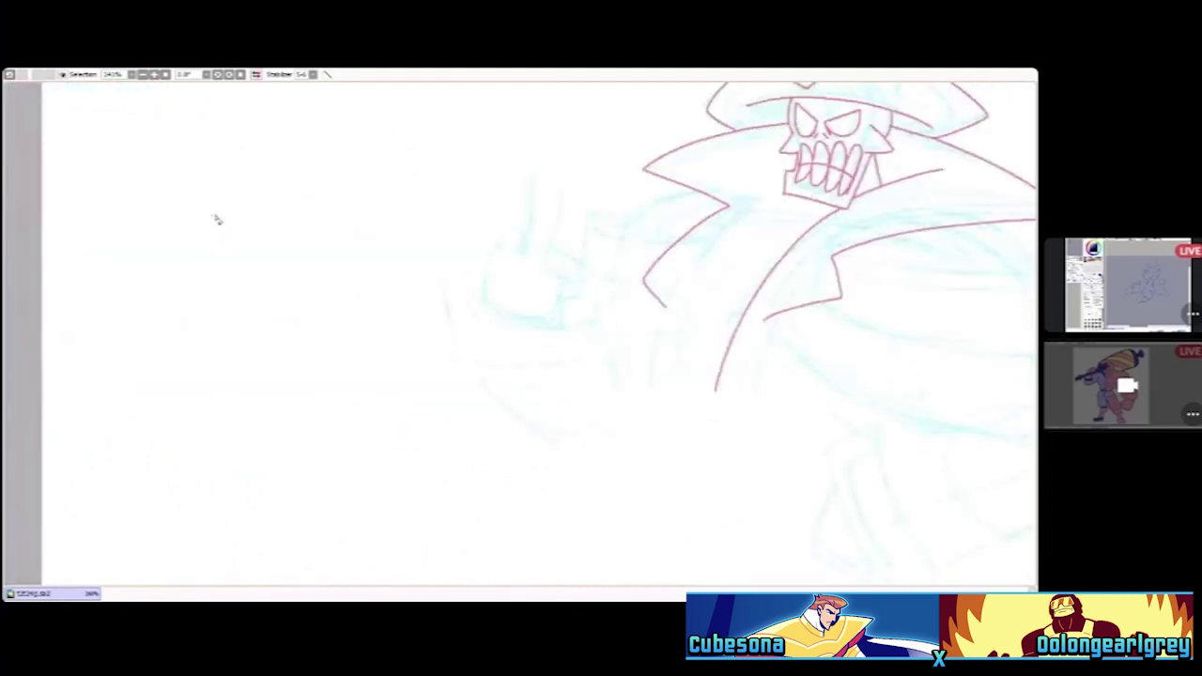
scroll(587, 213, up, 4)
scroll(475, 228, down, 2)
scroll(472, 231, up, 2)
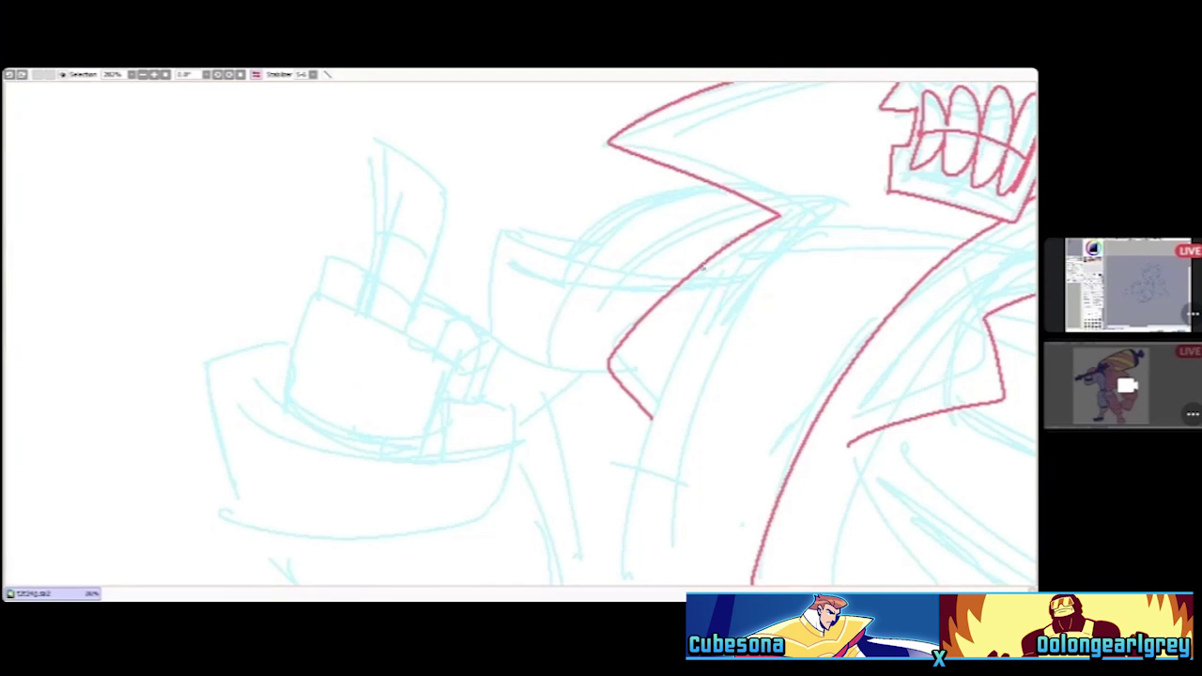
Try to trace the raised finger's outline in red over the cyan sketch
mouse_move(357, 306)
mouse_down()
mouse_move(372, 255)
mouse_move(365, 164)
mouse_up()
key(ctrl+z)
mouse_move(358, 301)
mouse_down()
mouse_move(373, 145)
mouse_move(440, 174)
mouse_move(392, 151)
mouse_move(443, 186)
mouse_move(424, 277)
mouse_up()
key(ctrl+z)
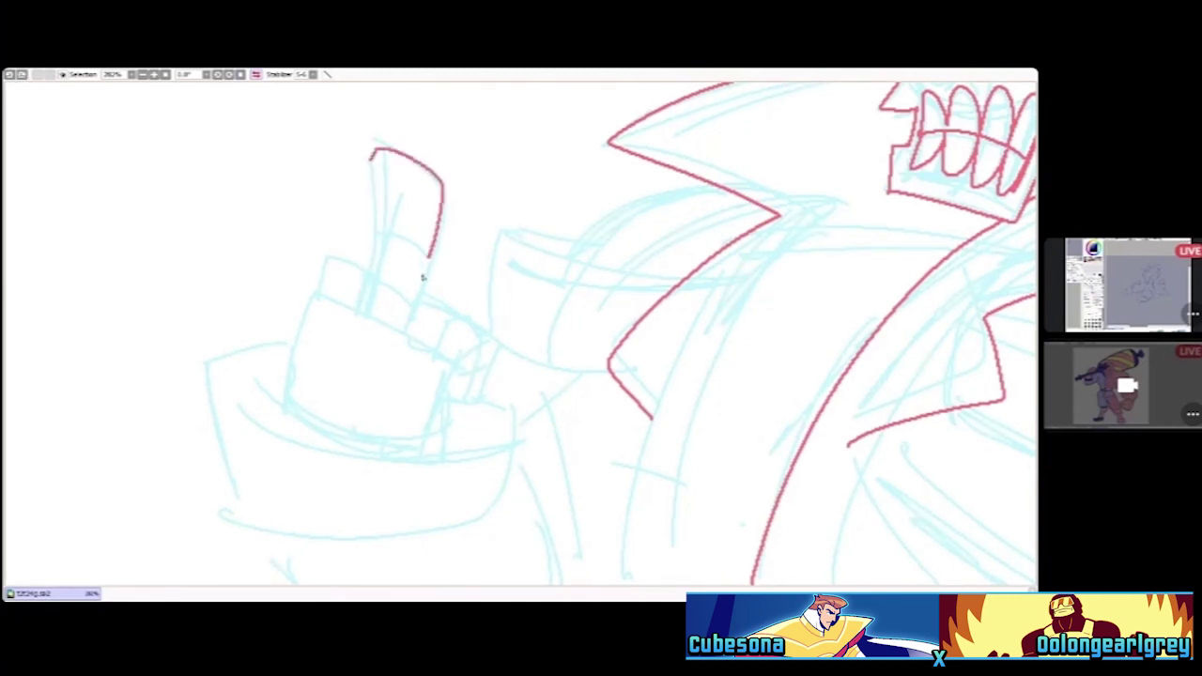
key(ctrl+z)
mouse_move(359, 306)
mouse_down()
mouse_move(381, 156)
mouse_move(403, 155)
mouse_move(443, 189)
mouse_up()
key(ctrl+z)
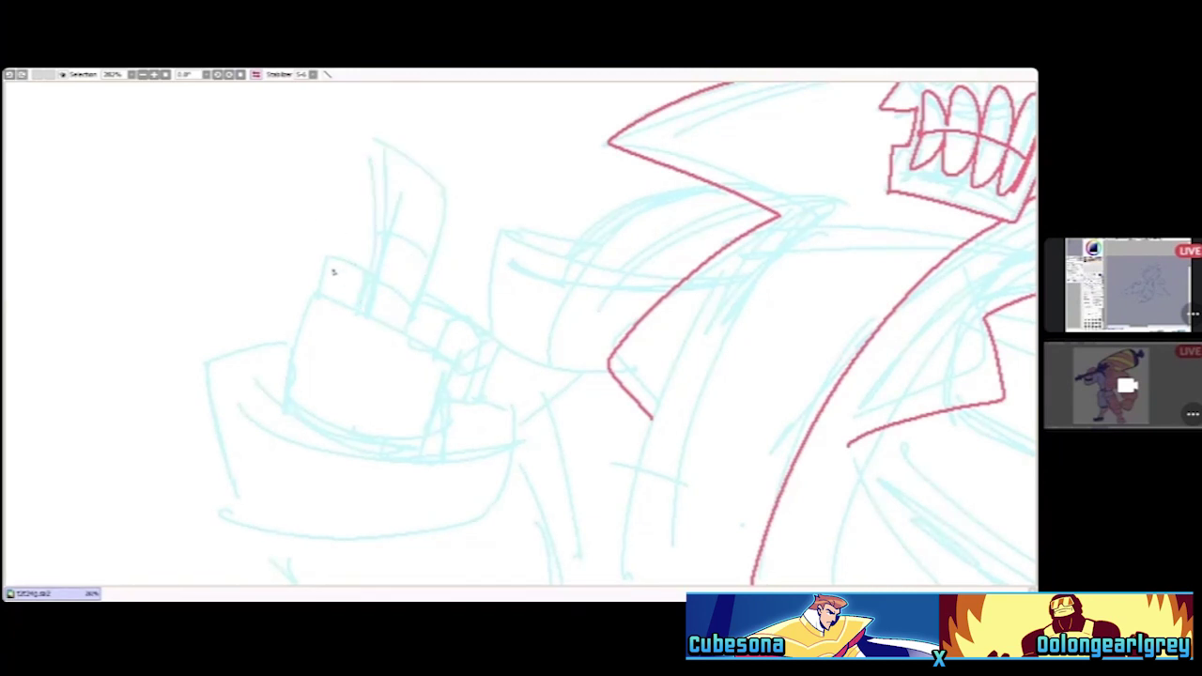
Trace the raised finger with an angular tip and add its two curved joint lines in red
mouse_move(357, 307)
mouse_down()
mouse_move(373, 180)
mouse_move(400, 156)
mouse_move(447, 206)
mouse_move(409, 328)
mouse_up()
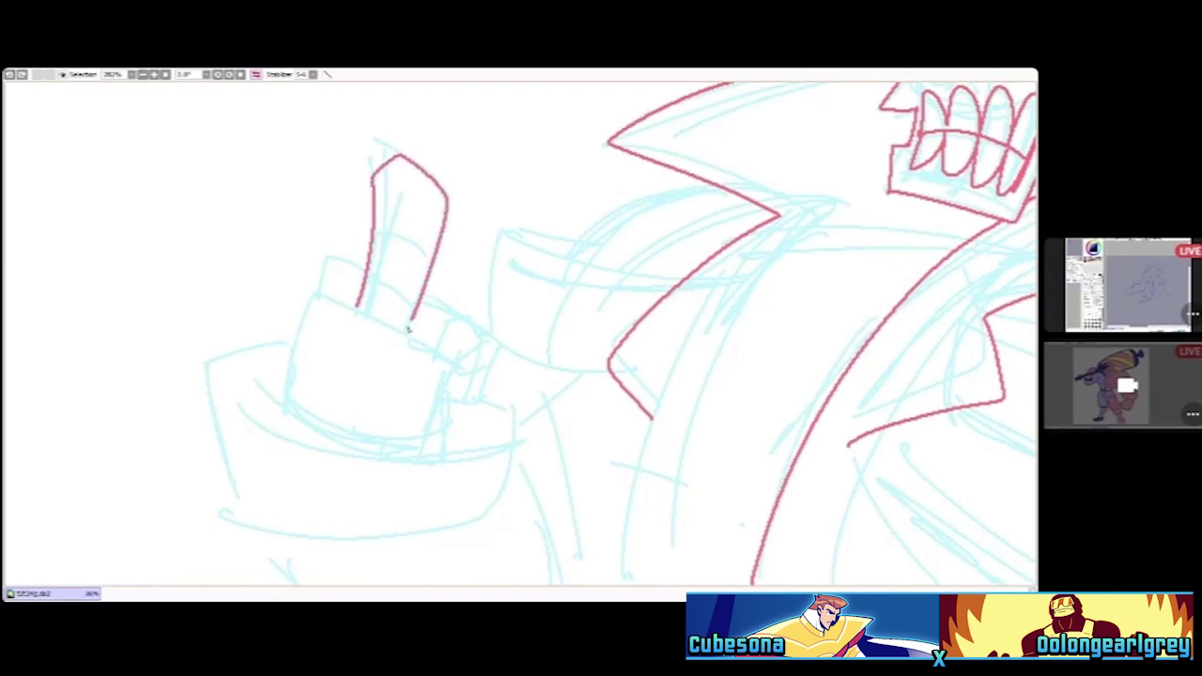
drag(374, 231, 436, 248)
drag(369, 285, 409, 303)
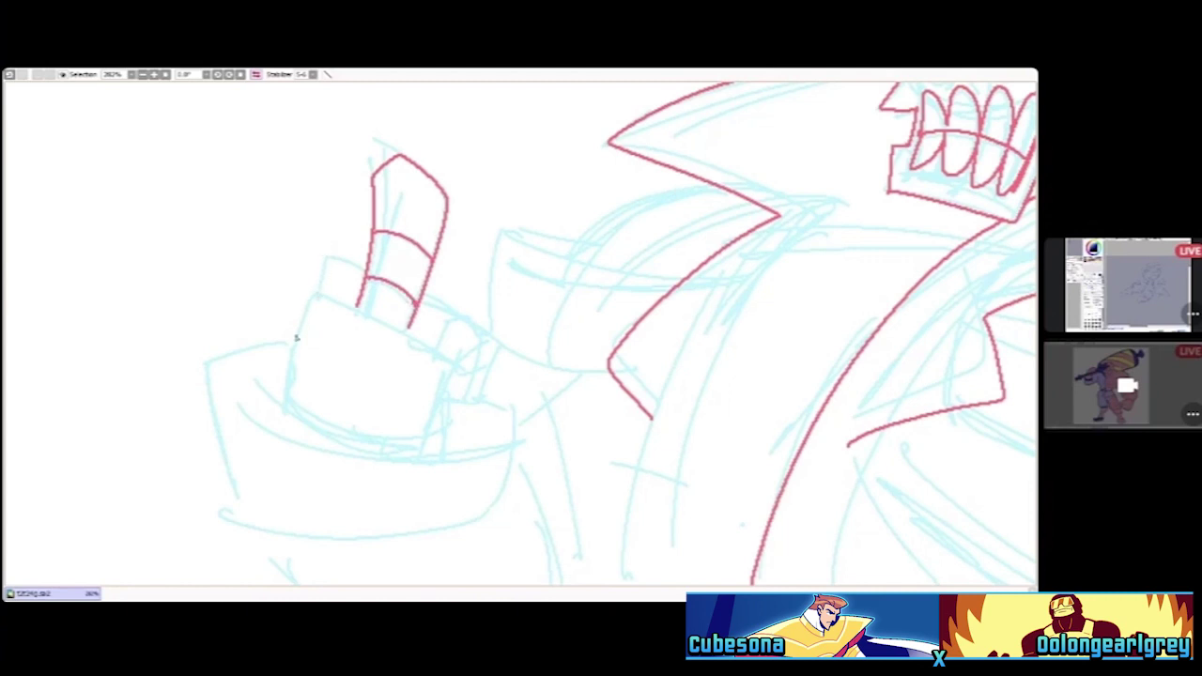
Trace the palm, the folded fingers and the thumb in red, including the remaining knuckle lines
mouse_move(290, 404)
mouse_down()
mouse_move(314, 265)
mouse_move(349, 260)
mouse_move(365, 271)
mouse_move(306, 291)
mouse_move(387, 317)
mouse_move(461, 371)
mouse_move(456, 320)
mouse_move(500, 354)
mouse_move(477, 403)
mouse_move(451, 402)
mouse_move(456, 421)
mouse_move(434, 448)
mouse_up()
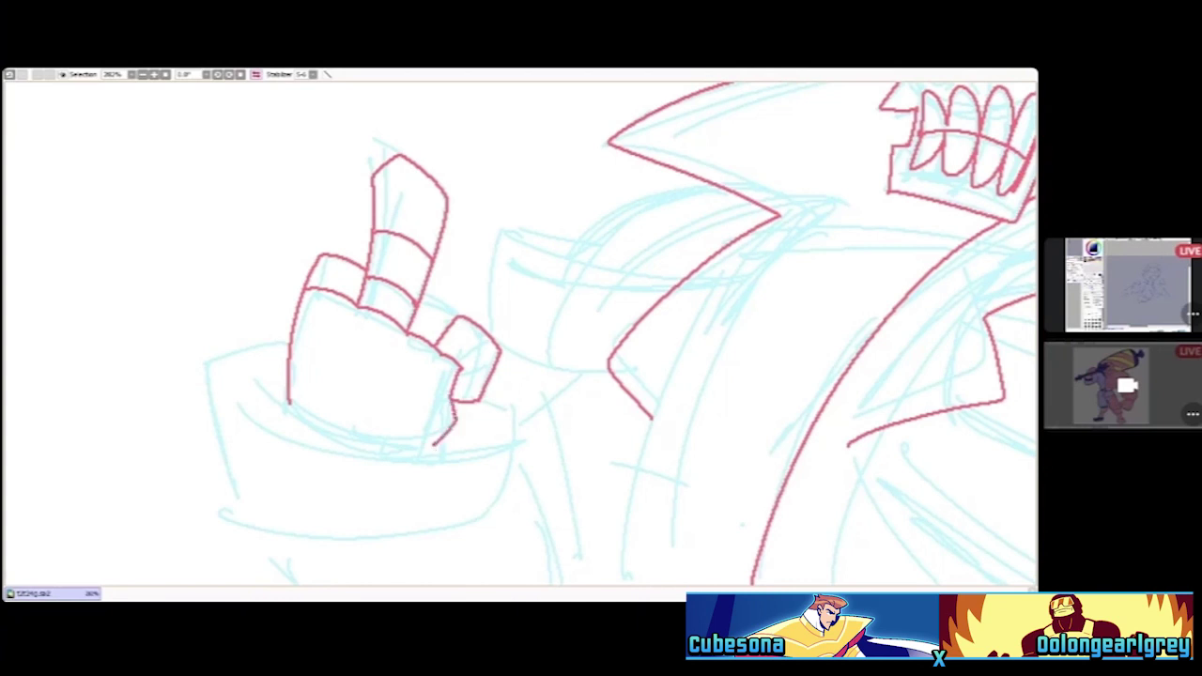
mouse_move(466, 372)
mouse_down()
mouse_move(495, 343)
mouse_move(470, 378)
mouse_move(489, 385)
mouse_up()
drag(423, 298, 459, 319)
Try to trace the curved opening of the sleeve cuff beneath the palm
scroll(315, 252, down, 3)
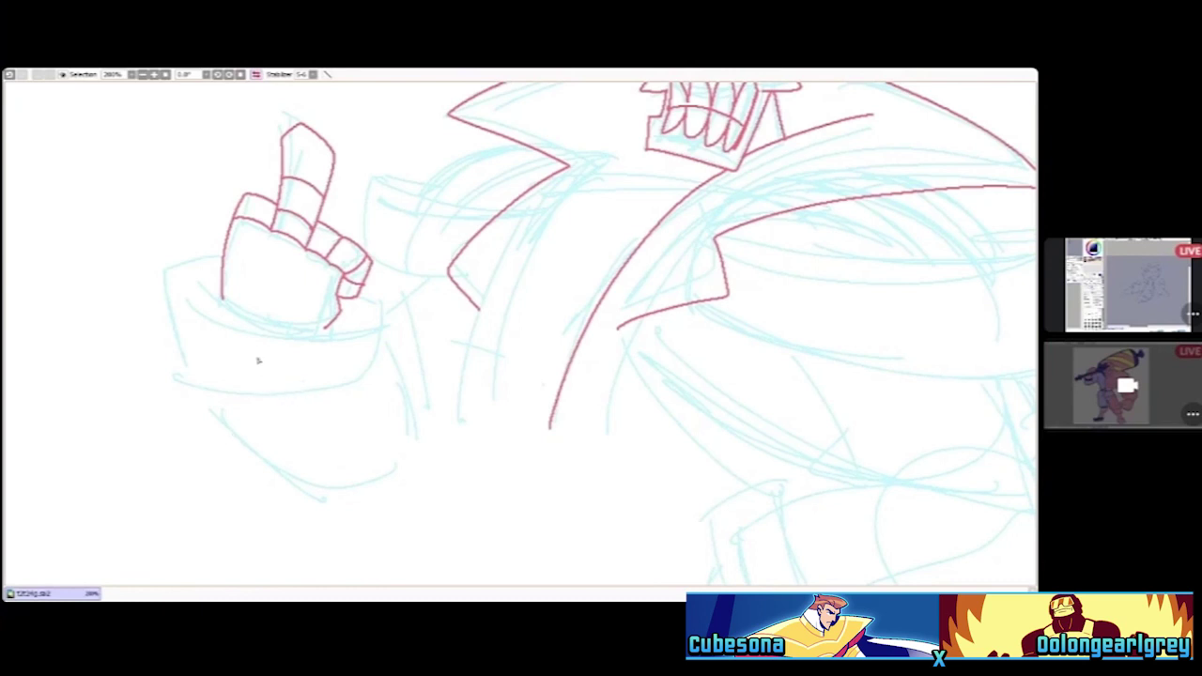
mouse_move(208, 286)
mouse_down()
mouse_move(235, 308)
mouse_move(336, 334)
mouse_up()
key(ctrl+z)
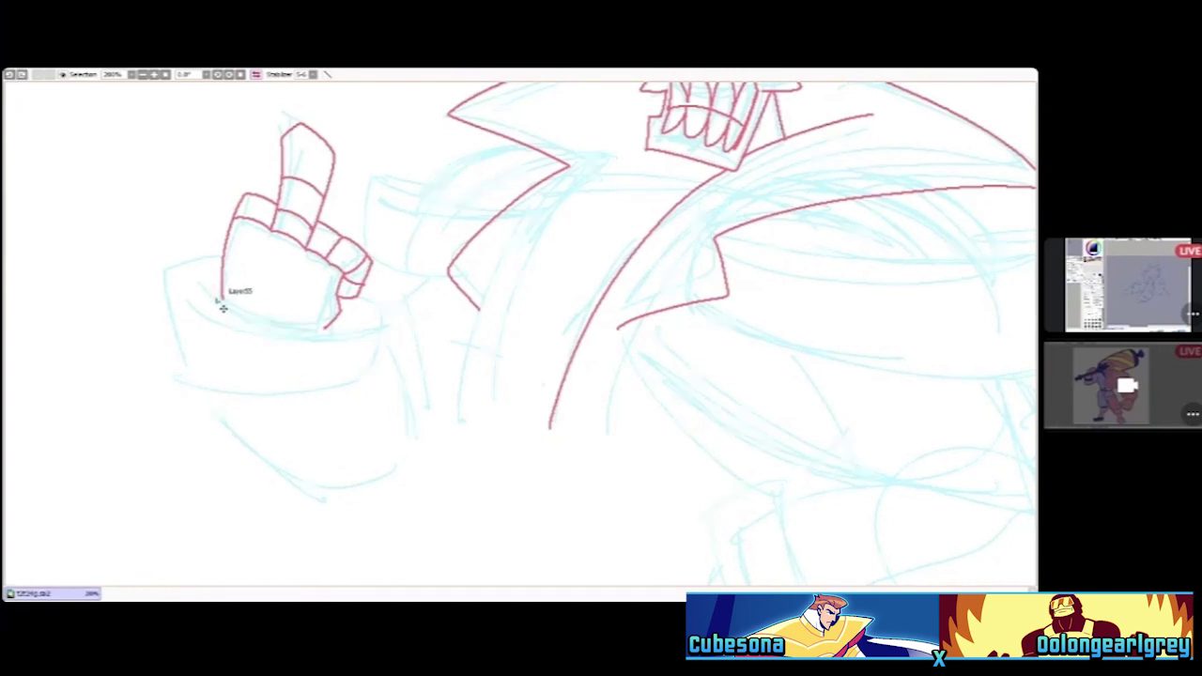
key(ctrl+z)
drag(213, 296, 333, 331)
key(ctrl+z)
mouse_move(201, 280)
mouse_down()
mouse_move(262, 325)
mouse_move(335, 333)
mouse_up()
key(ctrl+z)
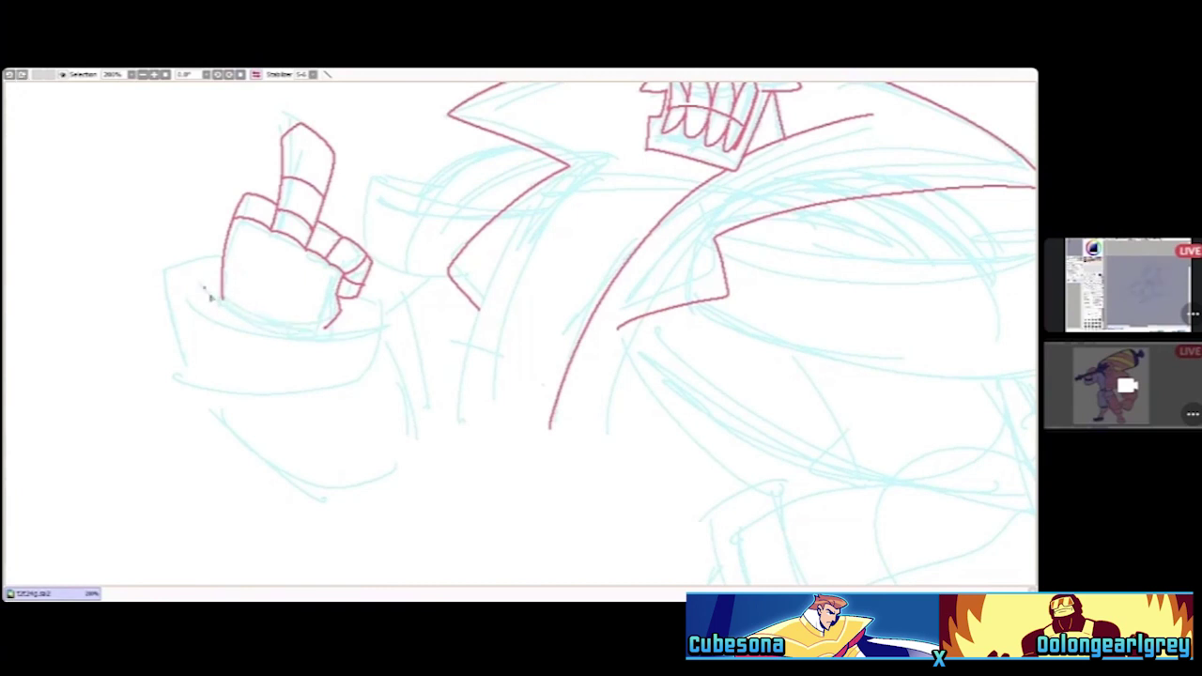
Trace the curved cuff opening below the palm and the wide cuff outline wrapping around the wrist
mouse_move(208, 289)
mouse_down()
mouse_move(290, 331)
mouse_move(329, 331)
mouse_move(392, 303)
mouse_move(371, 366)
mouse_up()
mouse_move(223, 257)
mouse_down()
mouse_move(181, 265)
mouse_move(171, 336)
mouse_move(188, 380)
mouse_move(203, 393)
mouse_move(331, 392)
mouse_up()
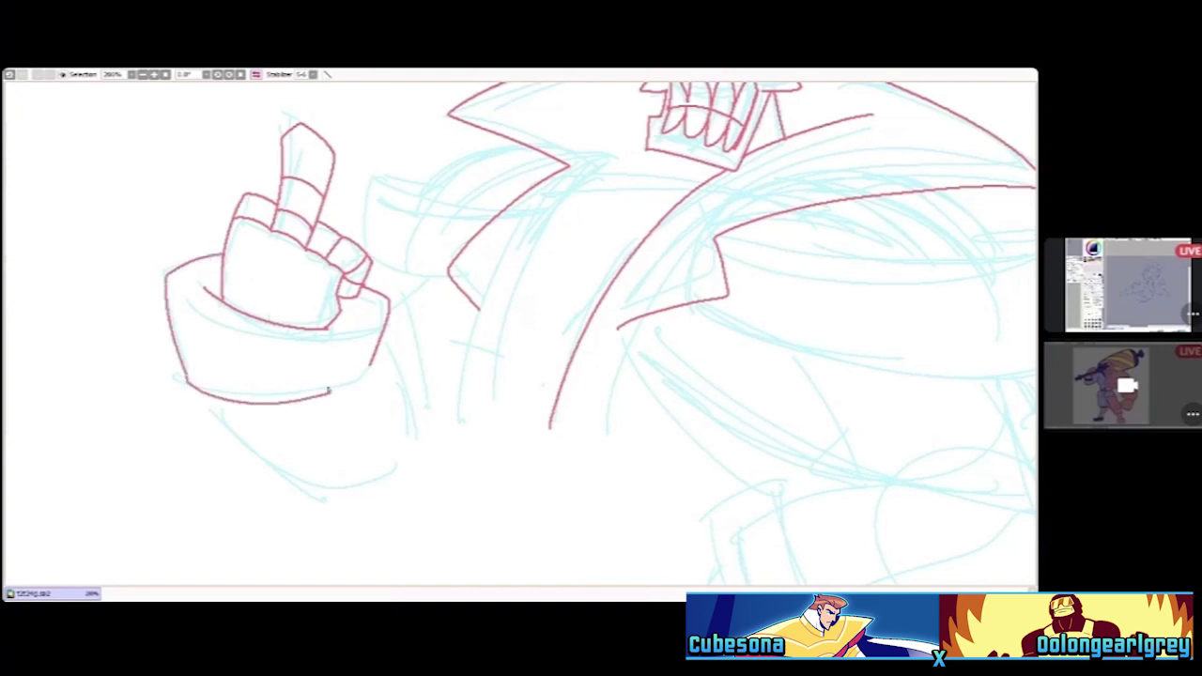
key(ctrl+z)
mouse_move(219, 262)
mouse_down()
mouse_move(195, 261)
mouse_move(165, 333)
mouse_move(181, 380)
mouse_move(237, 395)
mouse_move(358, 382)
mouse_move(375, 363)
mouse_up()
Trace the bent forearm sleeve below the cuff up toward the coat, plus its short inner edge
mouse_move(199, 393)
mouse_down()
mouse_move(258, 471)
mouse_move(303, 504)
mouse_move(451, 421)
mouse_up()
key(ctrl+z)
mouse_move(199, 392)
mouse_down()
mouse_move(261, 472)
mouse_move(314, 503)
mouse_move(425, 452)
mouse_move(462, 410)
mouse_up()
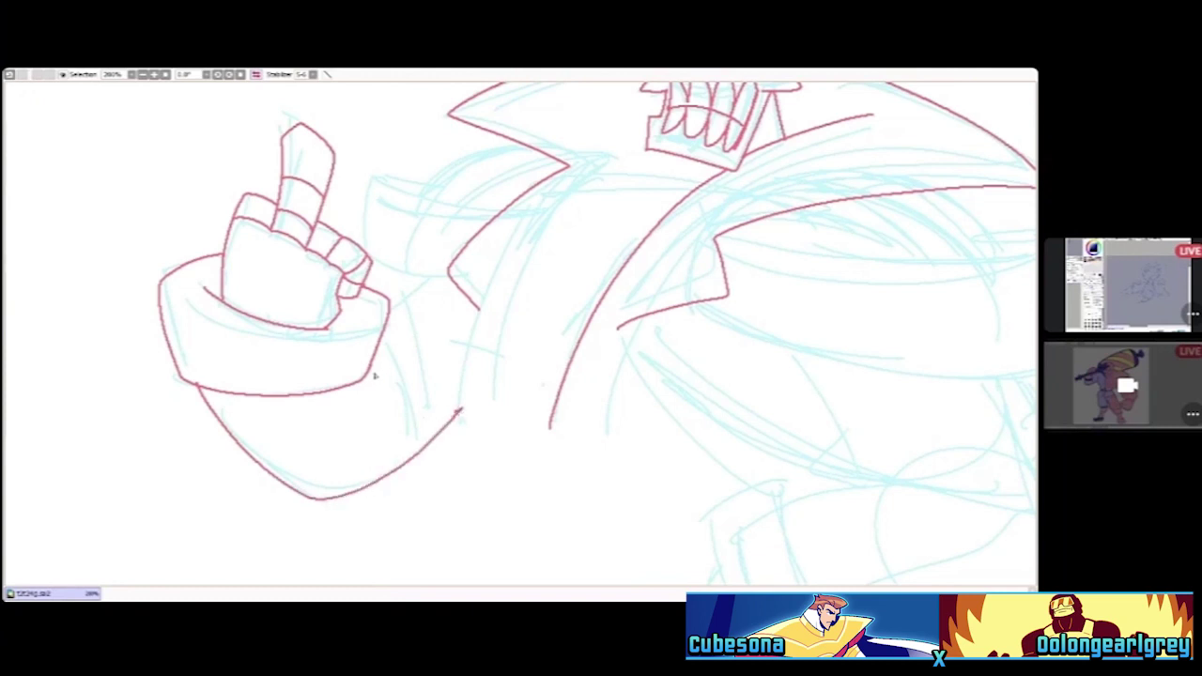
drag(378, 399, 392, 421)
Trace the short sleeve lines behind the raised hand and the upper arm band joining the collar
drag(394, 275, 390, 319)
drag(372, 264, 453, 282)
mouse_move(362, 250)
mouse_down()
mouse_move(368, 177)
mouse_move(436, 177)
mouse_move(391, 192)
mouse_move(507, 205)
mouse_up()
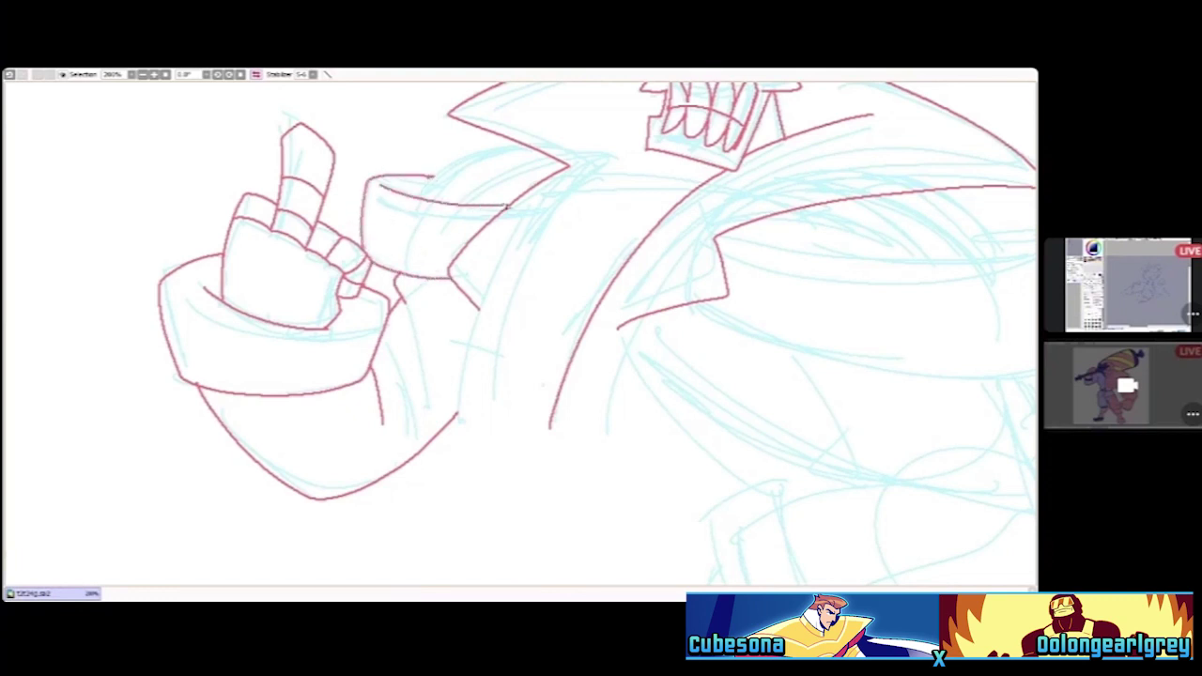
Trace the rounded shoulder curve rising from the upper arm band to the collar
drag(432, 178, 512, 143)
key(ctrl+z)
mouse_move(423, 194)
mouse_down()
mouse_move(447, 166)
mouse_move(510, 145)
mouse_up()
key(ctrl+z)
mouse_move(423, 199)
mouse_down()
mouse_move(452, 161)
mouse_move(514, 144)
mouse_up()
Trace the shoulder curve under the wide collar point and the long upper rim of the big sleeve cuff below it
scroll(444, 179, down, 4)
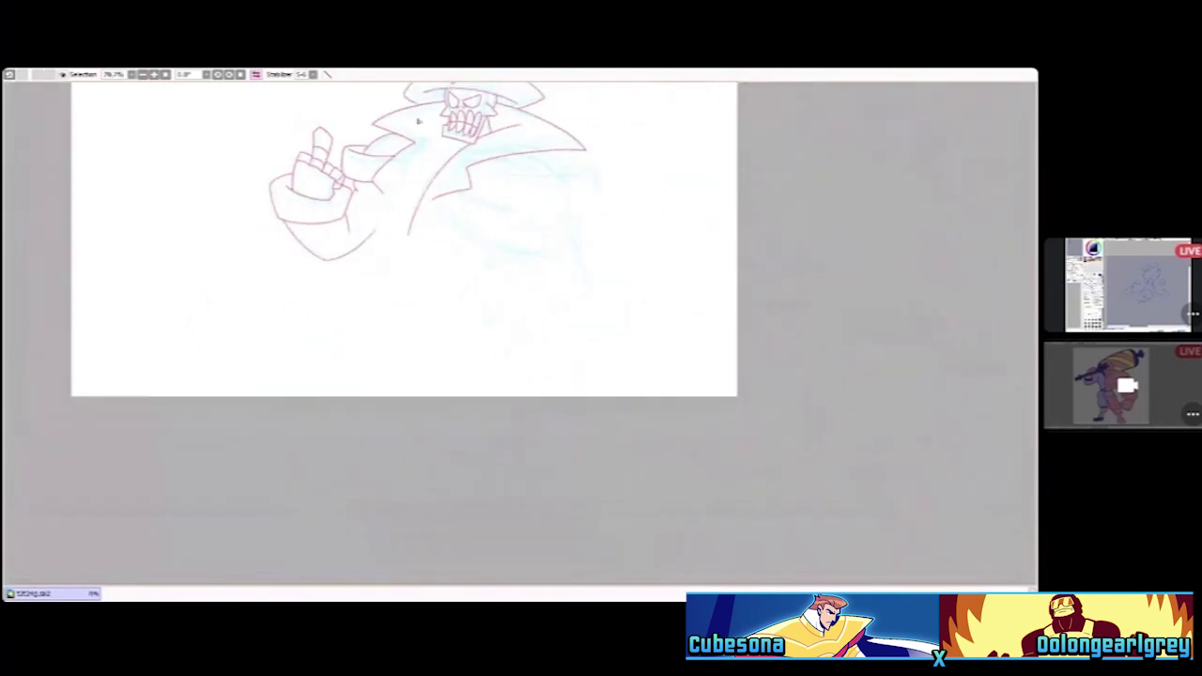
scroll(444, 178, up, 1)
scroll(503, 117, up, 5)
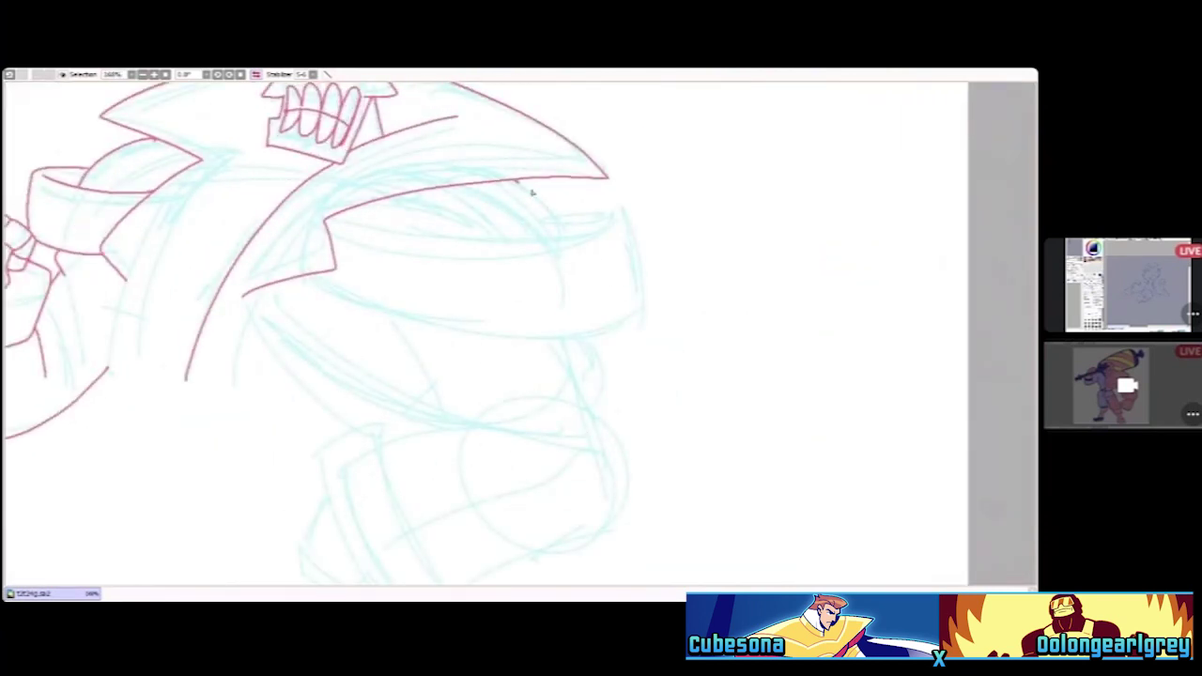
drag(520, 182, 564, 241)
mouse_move(325, 219)
mouse_down()
mouse_move(411, 249)
mouse_move(532, 248)
mouse_move(614, 212)
mouse_move(600, 203)
mouse_move(626, 235)
mouse_up()
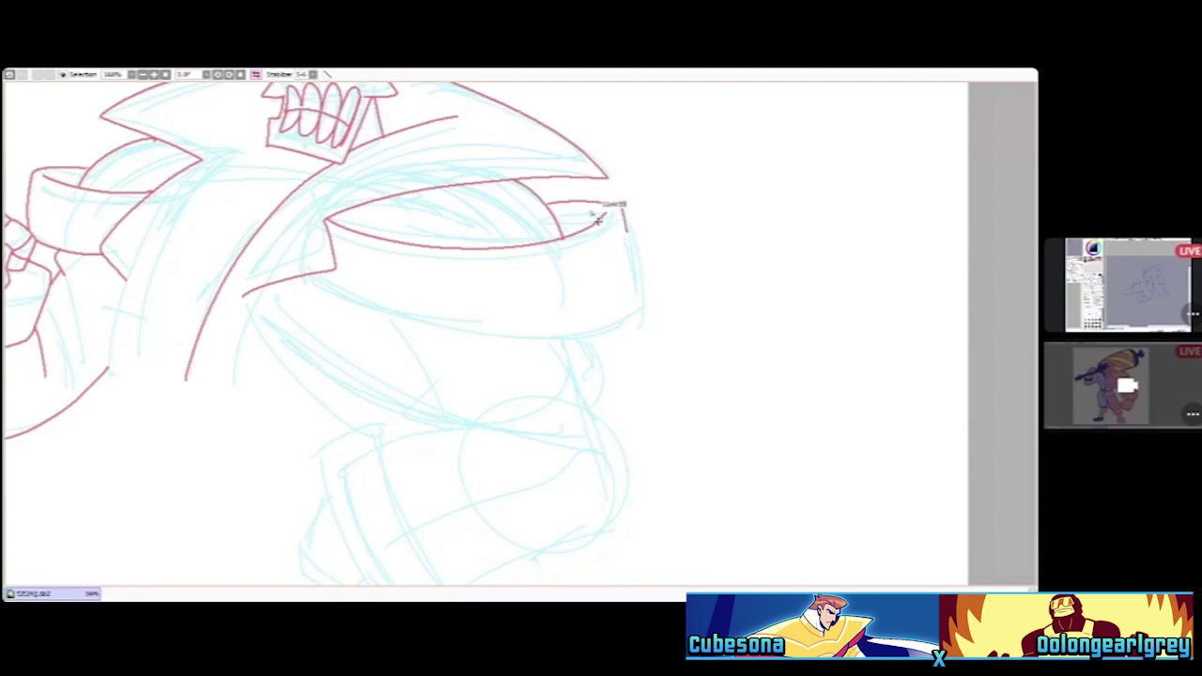
key(ctrl+z)
key(ctrl+z)
drag(328, 220, 566, 235)
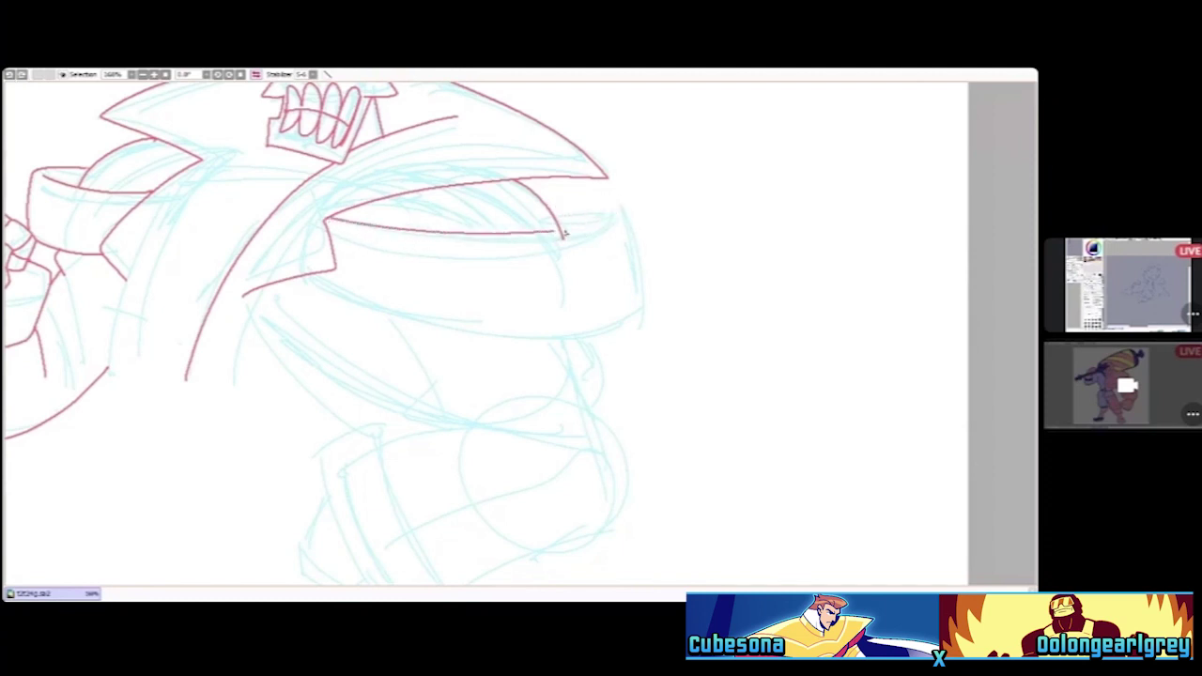
key(ctrl+z)
drag(327, 219, 580, 236)
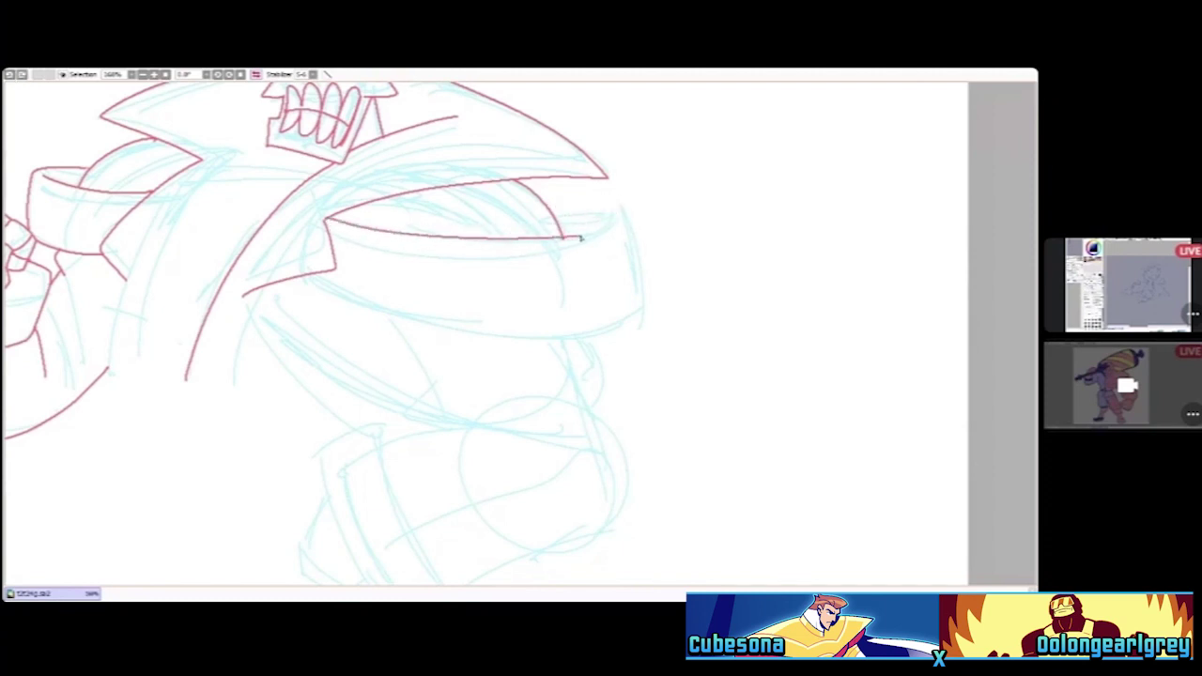
key(ctrl+z)
mouse_move(329, 222)
mouse_down()
mouse_move(478, 246)
mouse_move(584, 230)
mouse_up()
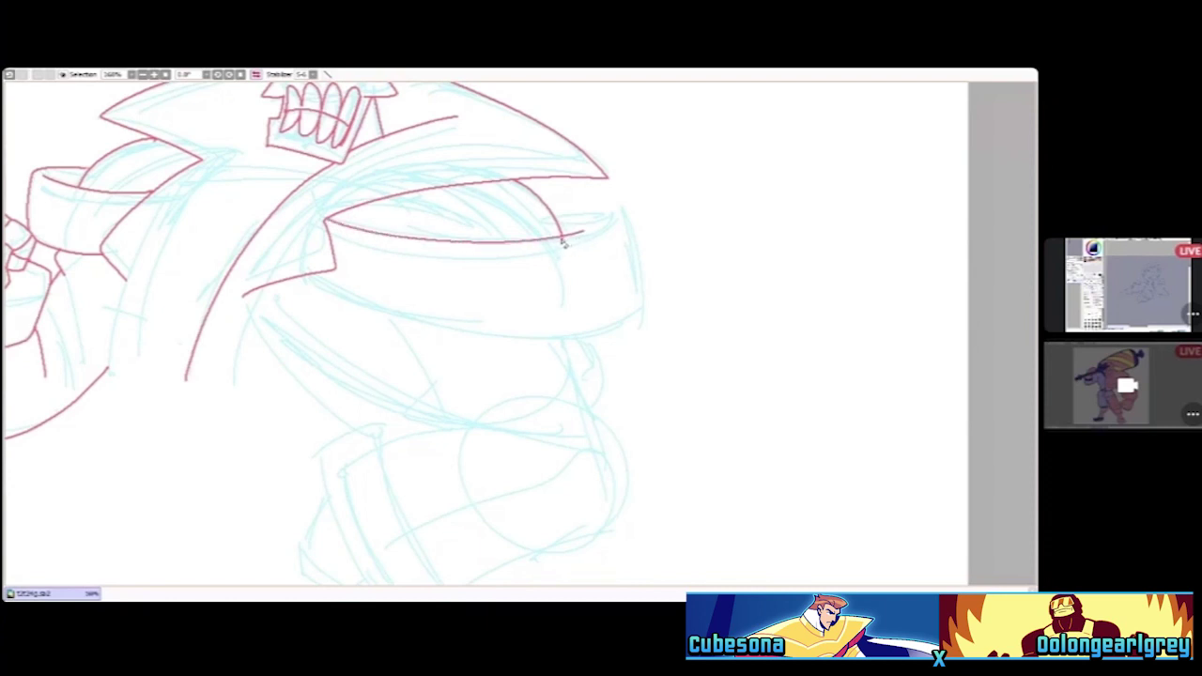
mouse_move(555, 212)
mouse_down()
mouse_move(621, 205)
mouse_move(642, 281)
mouse_move(632, 297)
mouse_up()
key(ctrl+z)
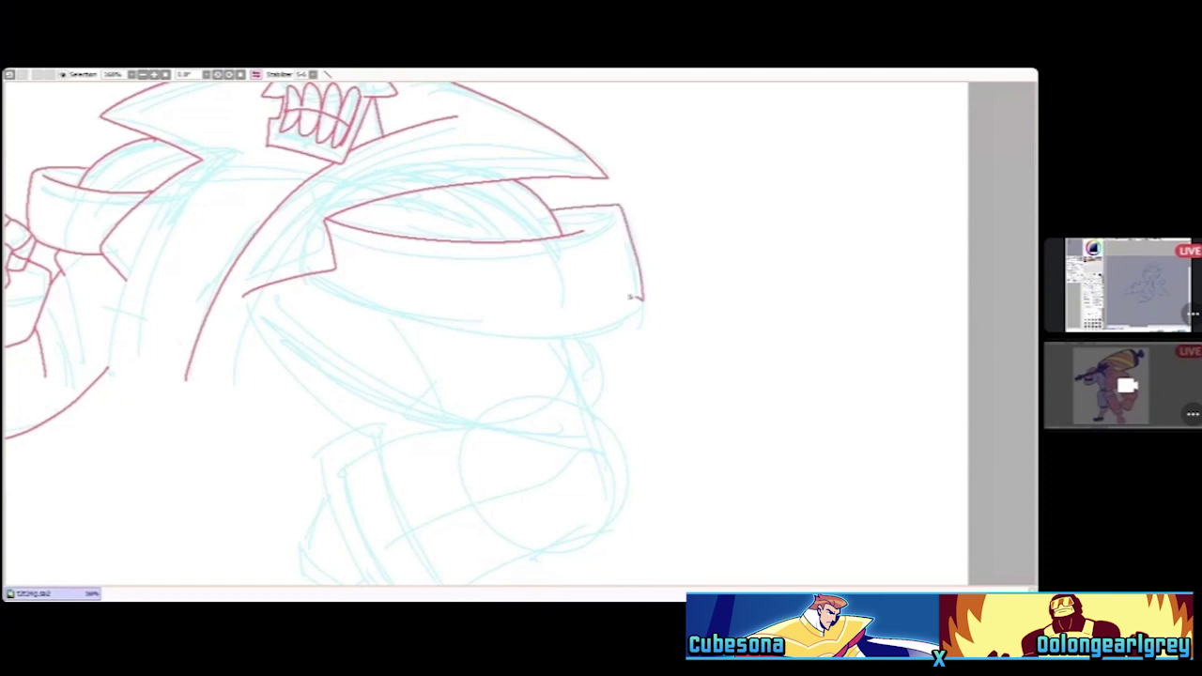
key(ctrl+z)
mouse_move(305, 282)
mouse_down()
mouse_move(433, 326)
mouse_move(547, 327)
mouse_move(615, 314)
mouse_up()
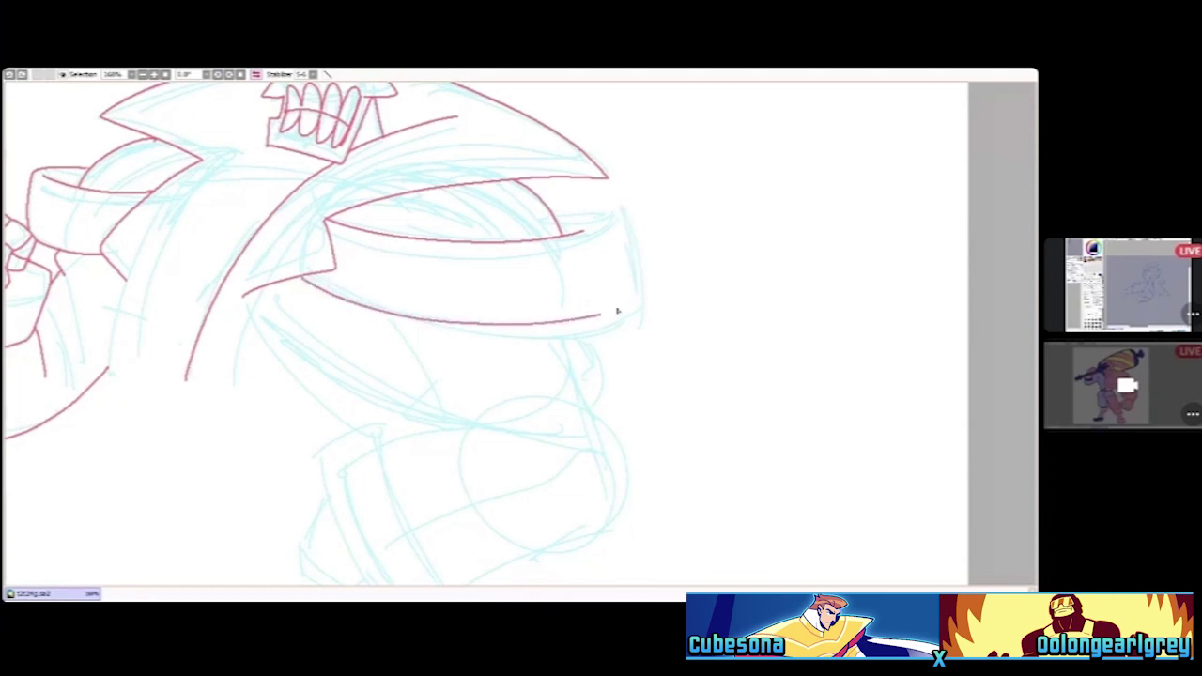
key(ctrl+z)
mouse_move(304, 284)
mouse_down()
mouse_move(376, 322)
mouse_move(623, 335)
mouse_move(646, 325)
mouse_move(643, 243)
mouse_move(592, 197)
mouse_move(547, 201)
mouse_up()
Flip the canvas view horizontally, undo the old cuff edge, and trace the big cuff's back rim, outer end and long curved lower edge
key(h)
scroll(352, 238, down, 4)
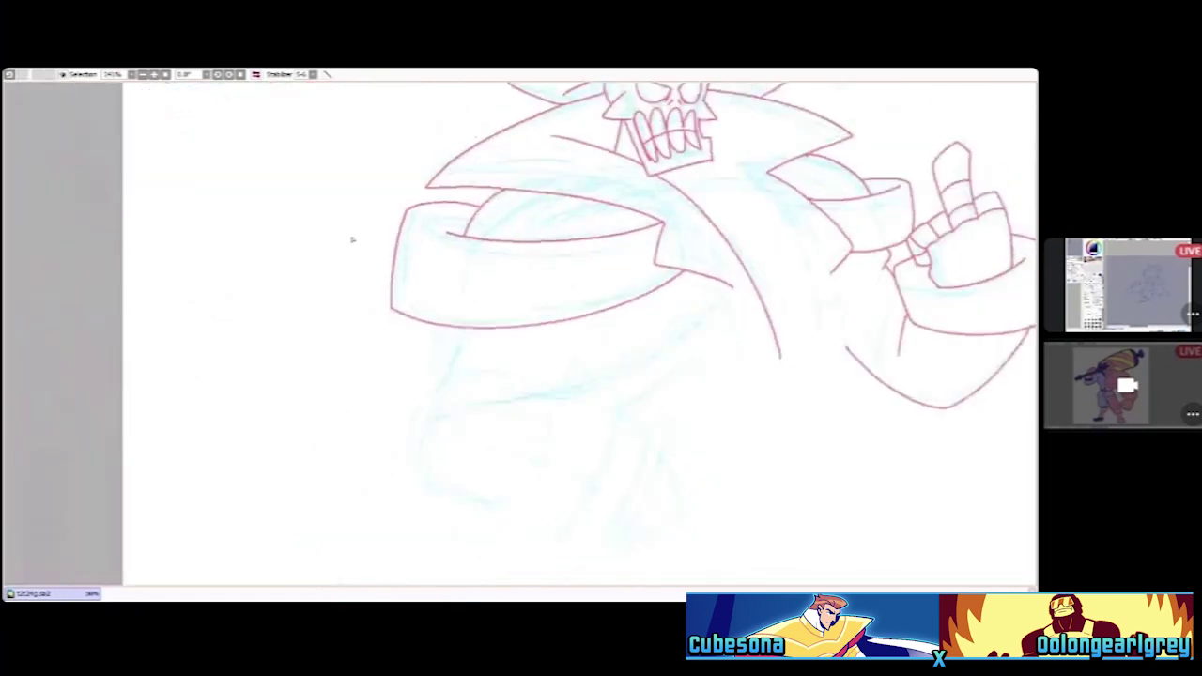
scroll(456, 209, up, 4)
key(ctrl+z)
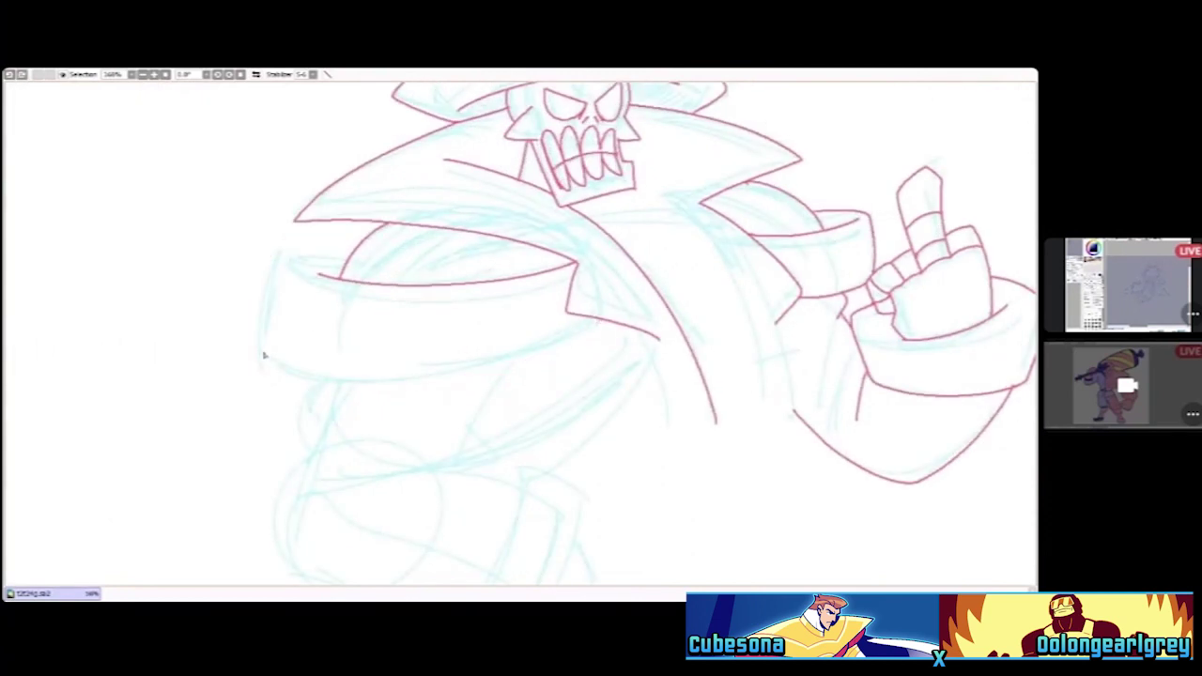
mouse_move(258, 338)
mouse_down()
mouse_move(282, 252)
mouse_move(352, 248)
mouse_move(282, 249)
mouse_move(261, 296)
mouse_move(258, 361)
mouse_move(300, 387)
mouse_move(407, 393)
mouse_move(607, 331)
mouse_up()
key(ctrl+z)
key(ctrl+z)
mouse_move(258, 358)
mouse_down()
mouse_move(281, 254)
mouse_move(354, 253)
mouse_up()
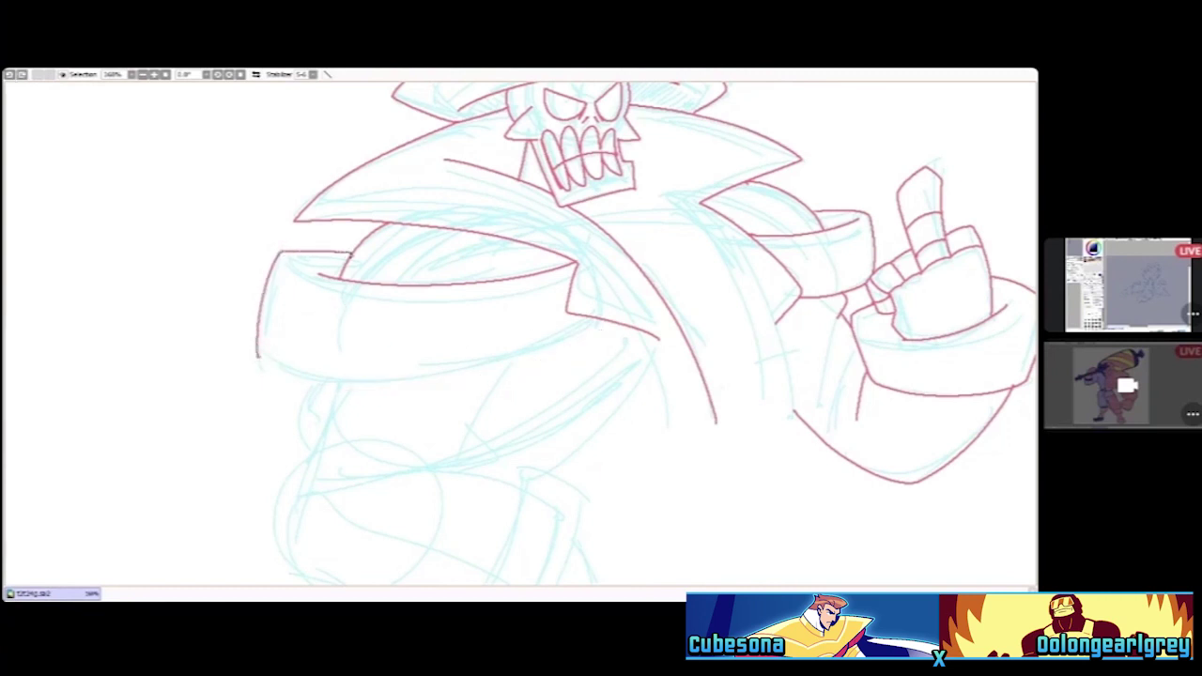
drag(259, 357, 338, 388)
key(ctrl+z)
mouse_move(258, 356)
mouse_down()
mouse_move(281, 378)
mouse_move(426, 389)
mouse_move(609, 327)
mouse_up()
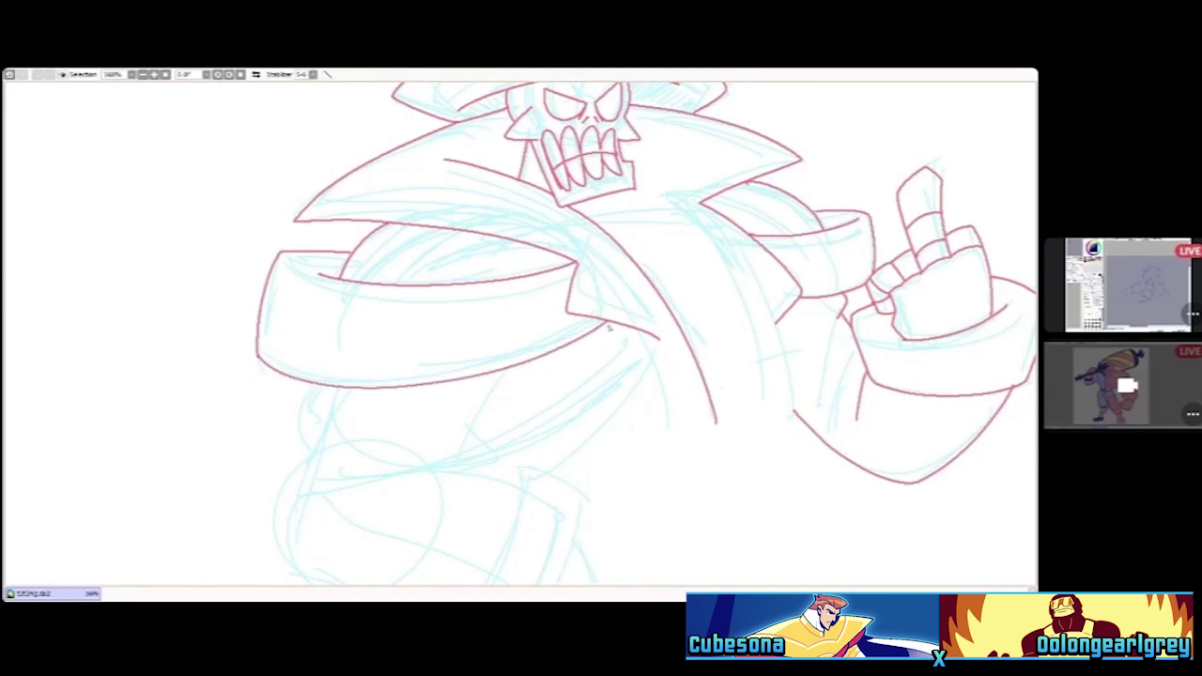
Trace the coat's side edge from the lapel corner beside the raised arm down to the bent forearm sleeve
scroll(172, 99, down, 7)
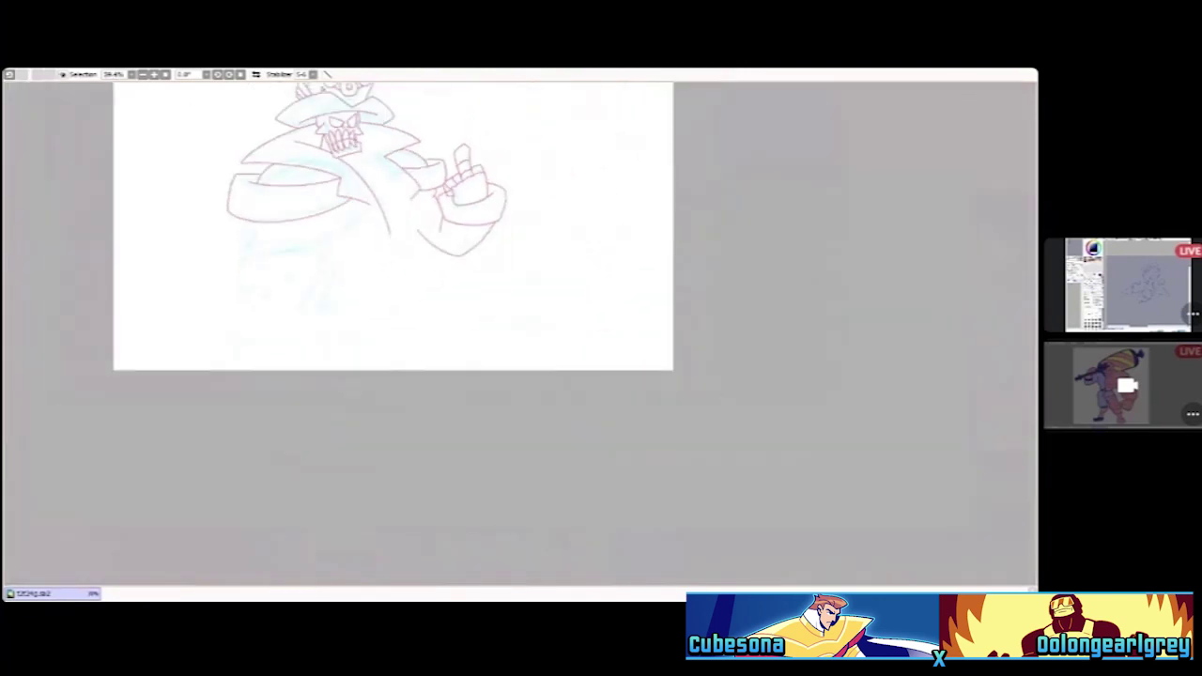
scroll(349, 287, up, 4)
scroll(344, 282, down, 4)
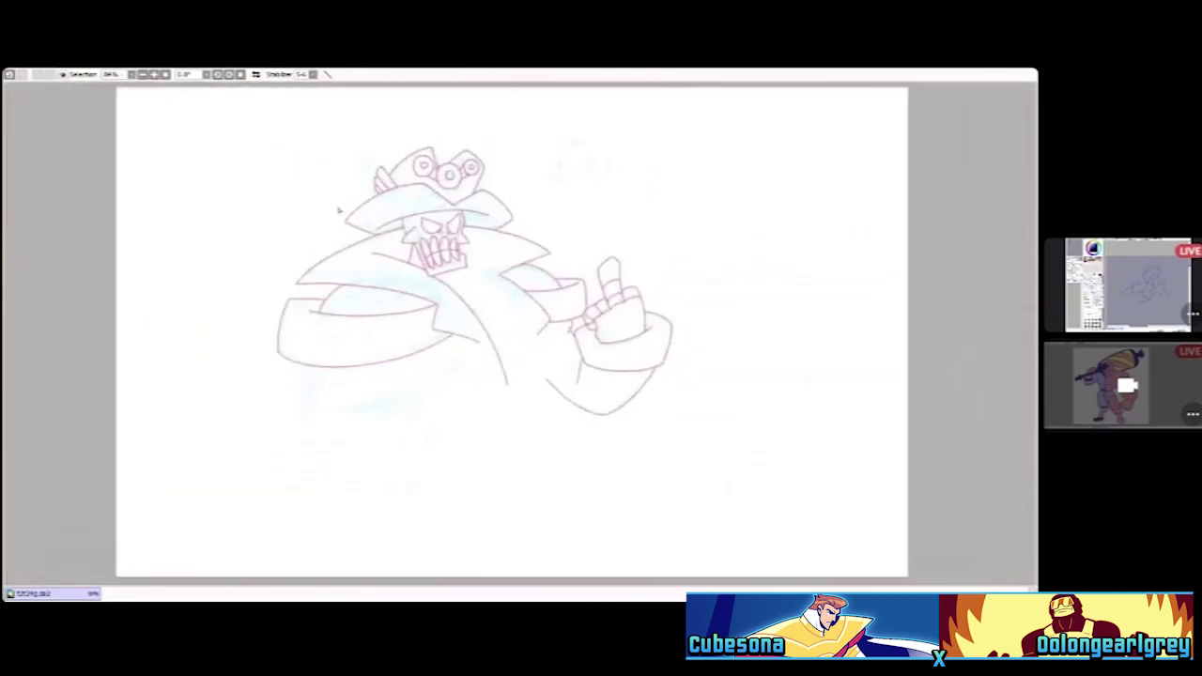
scroll(456, 322, up, 4)
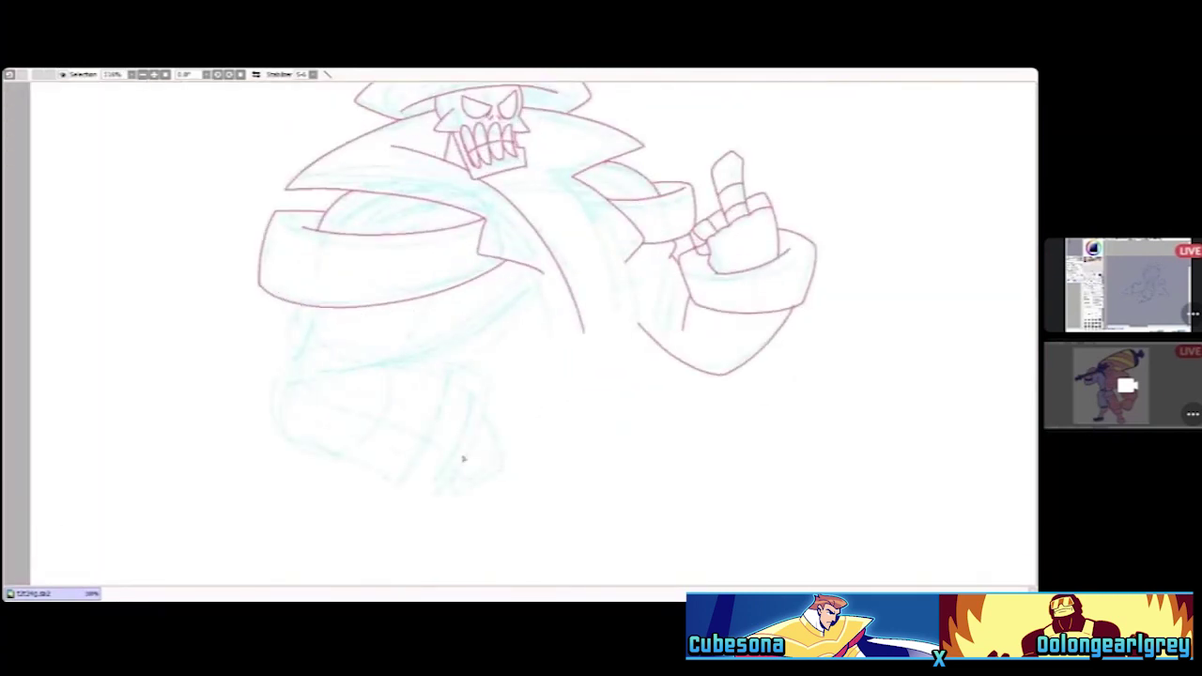
mouse_move(286, 401)
mouse_down()
mouse_move(498, 330)
mouse_move(537, 288)
mouse_up()
mouse_move(580, 155)
mouse_down()
mouse_move(554, 176)
mouse_move(639, 345)
mouse_up()
key(ctrl+z)
drag(626, 262, 640, 328)
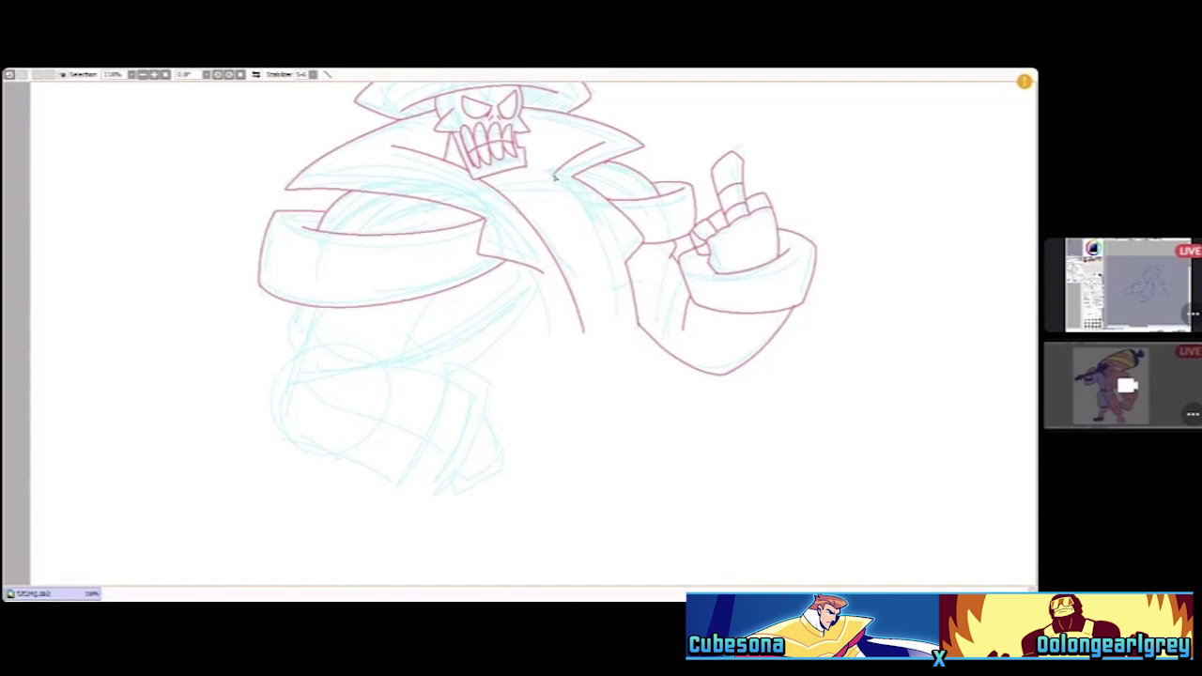
Trace the inner coat-front line down from the collar notch and the short coat edge below the opposite lapel
mouse_move(553, 176)
mouse_down()
mouse_move(592, 221)
mouse_move(624, 330)
mouse_up()
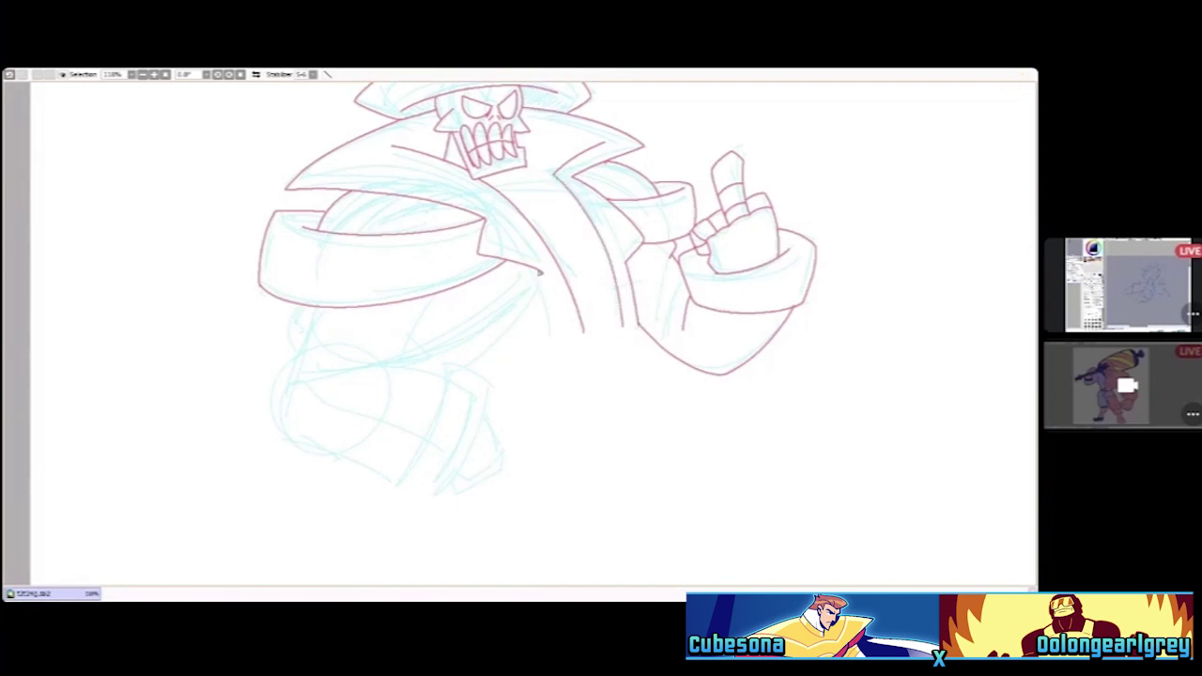
drag(540, 274, 551, 337)
key(ctrl+z)
drag(539, 272, 554, 323)
Trace the lowered arm's sleeve below the big cuff, with its long lower curve and creased outer edge toward the elbow
mouse_move(290, 381)
mouse_down()
mouse_move(426, 367)
mouse_move(543, 293)
mouse_up()
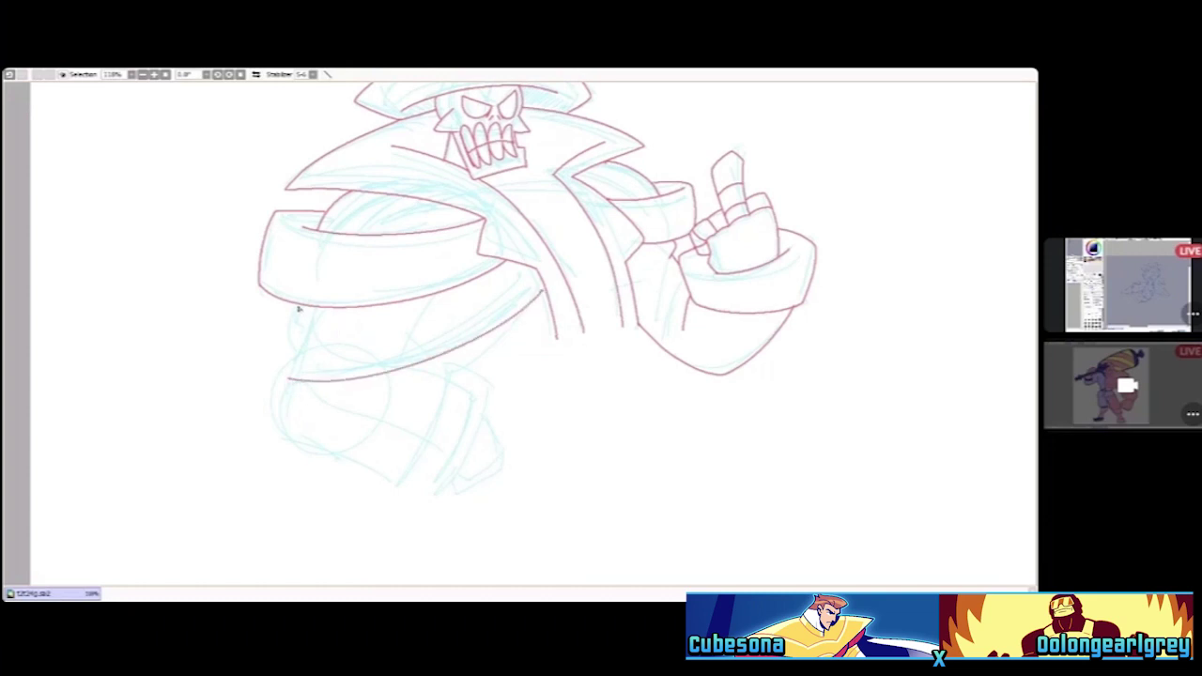
mouse_move(286, 310)
mouse_down()
mouse_move(292, 347)
mouse_move(266, 371)
mouse_move(275, 394)
mouse_move(292, 341)
mouse_move(268, 388)
mouse_up()
key(ctrl+z)
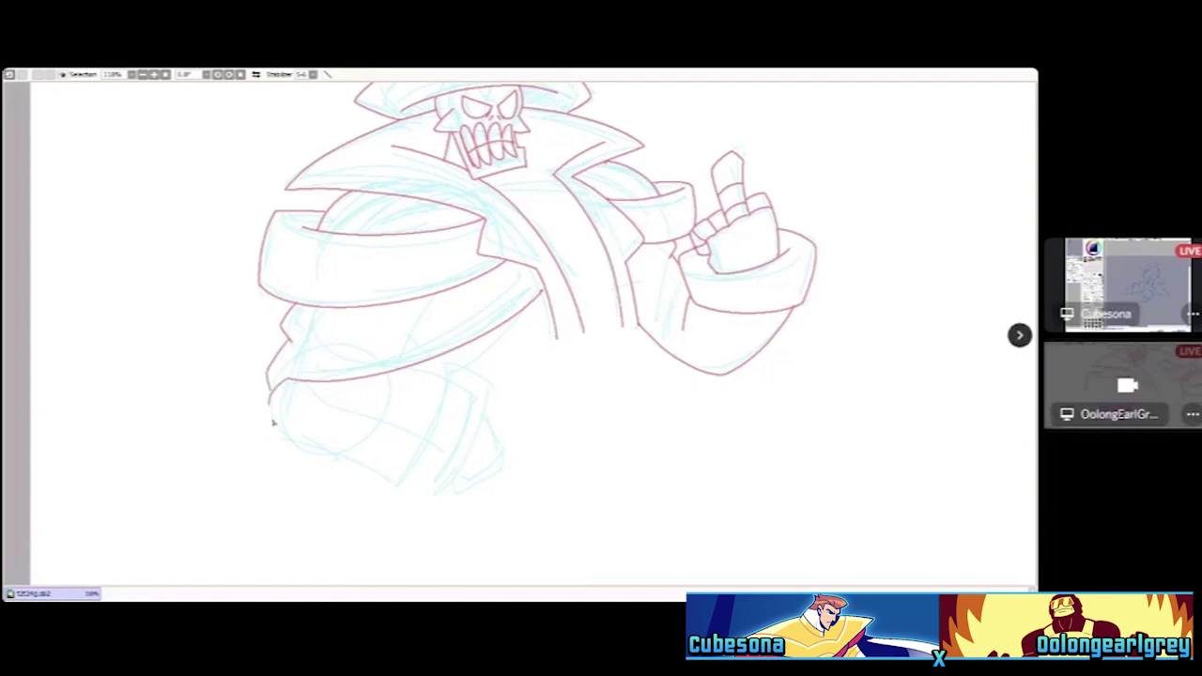
Switch to the other artist's stream to view the winged, capped character sketch
click(1124, 284)
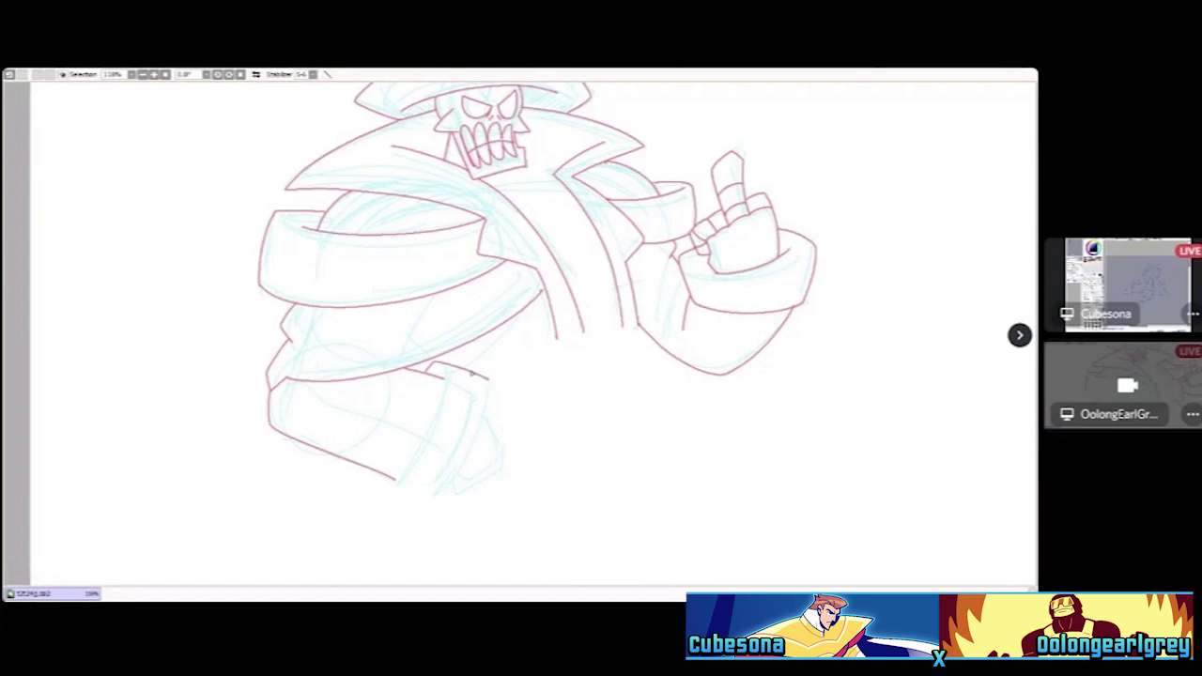
Trace the curved fold line across the raised arm's sleeve, from the coat edge toward the cuff
key(ctrl+z)
drag(428, 372, 494, 377)
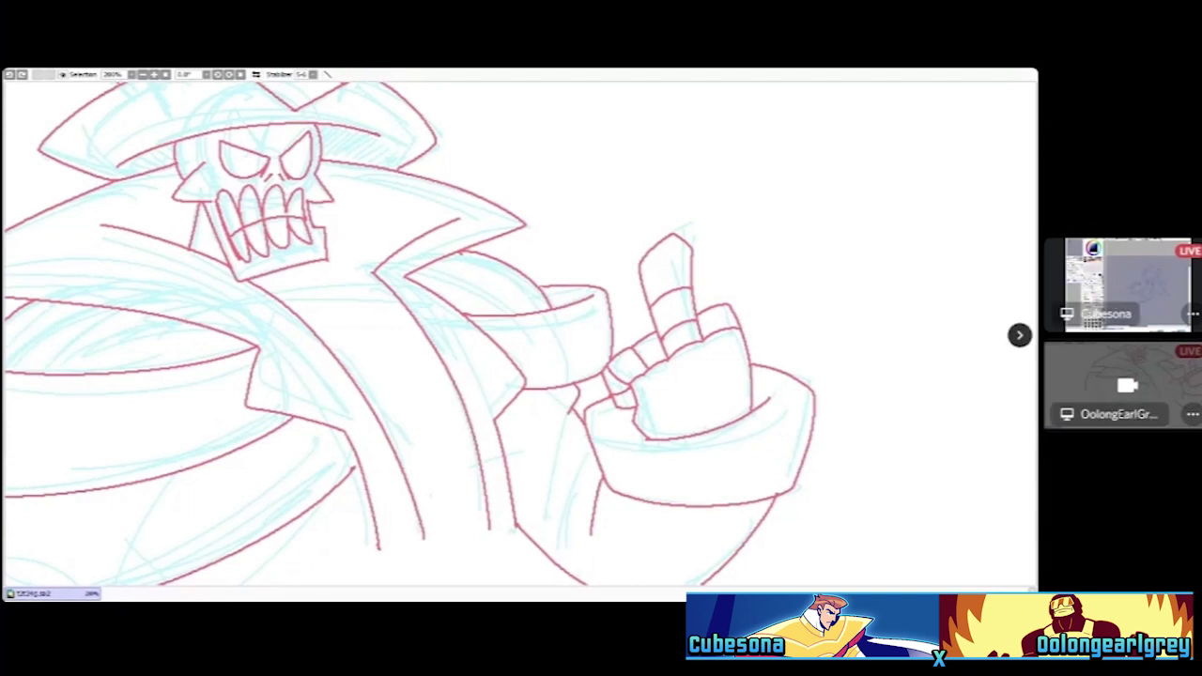
scroll(442, 242, down, 4)
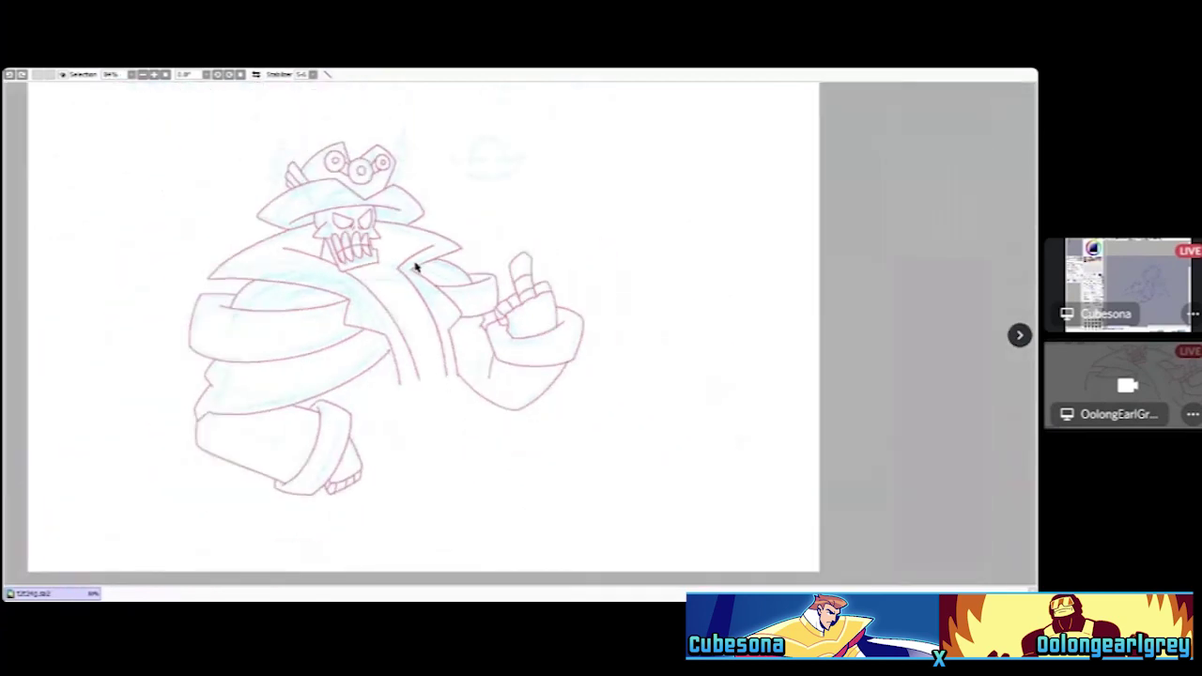
scroll(406, 260, down, 2)
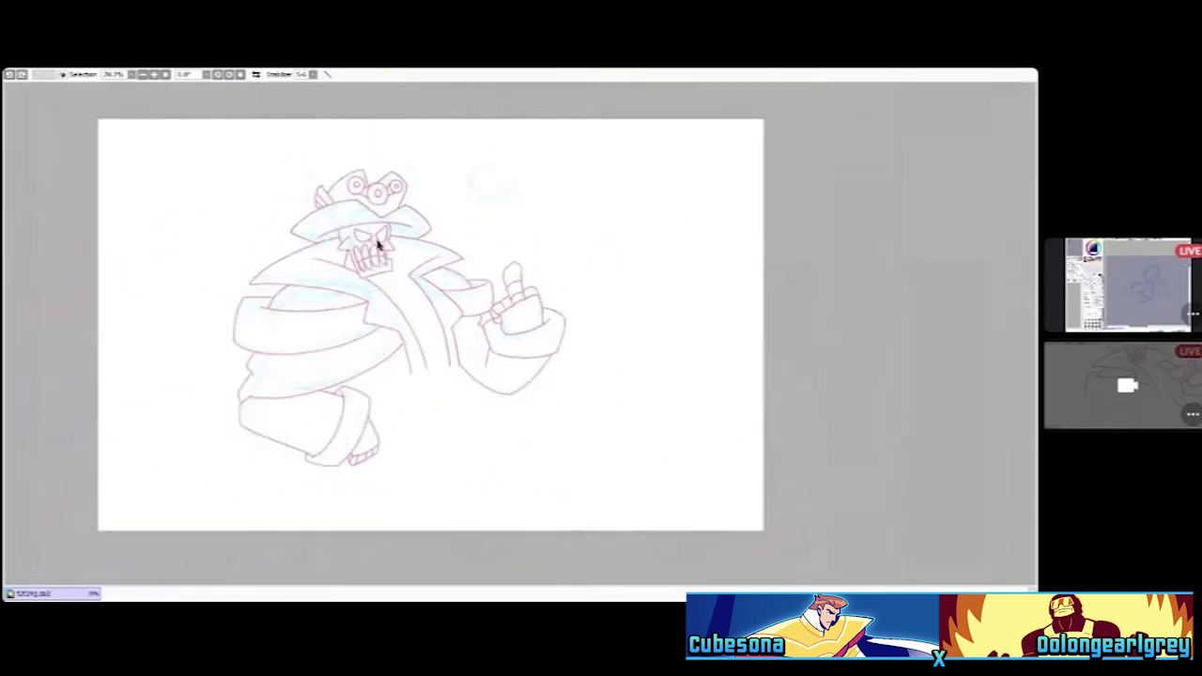
scroll(414, 253, up, 1)
scroll(473, 289, up, 4)
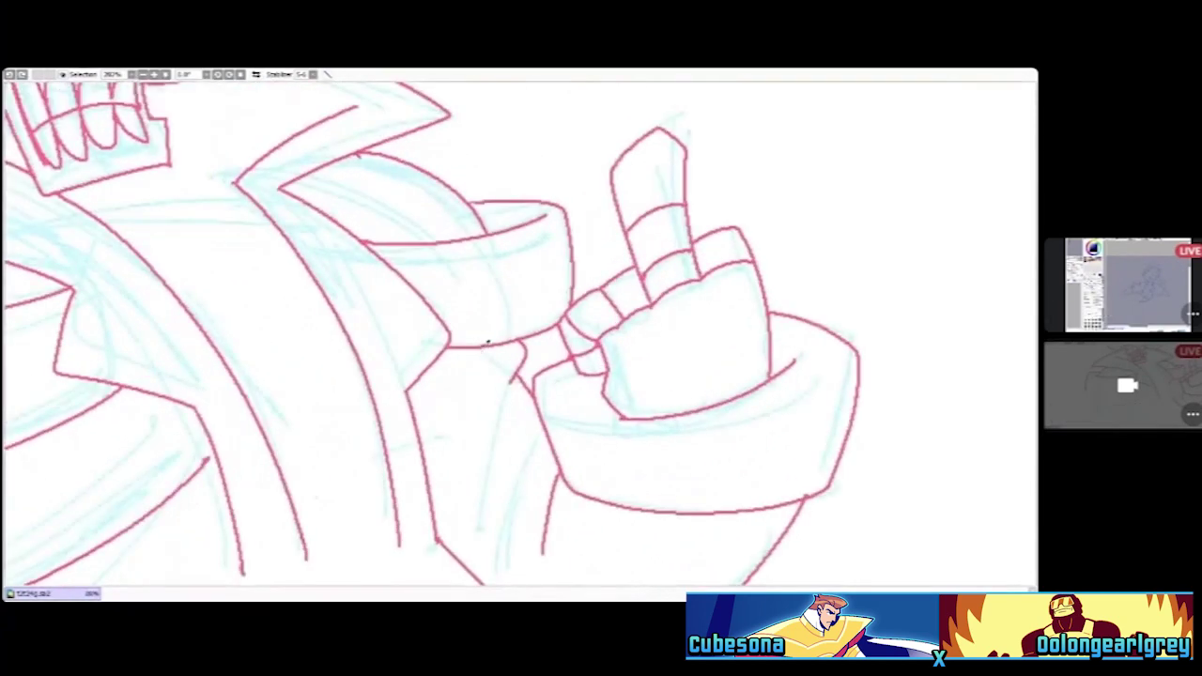
scroll(494, 346, down, 1)
scroll(452, 352, up, 1)
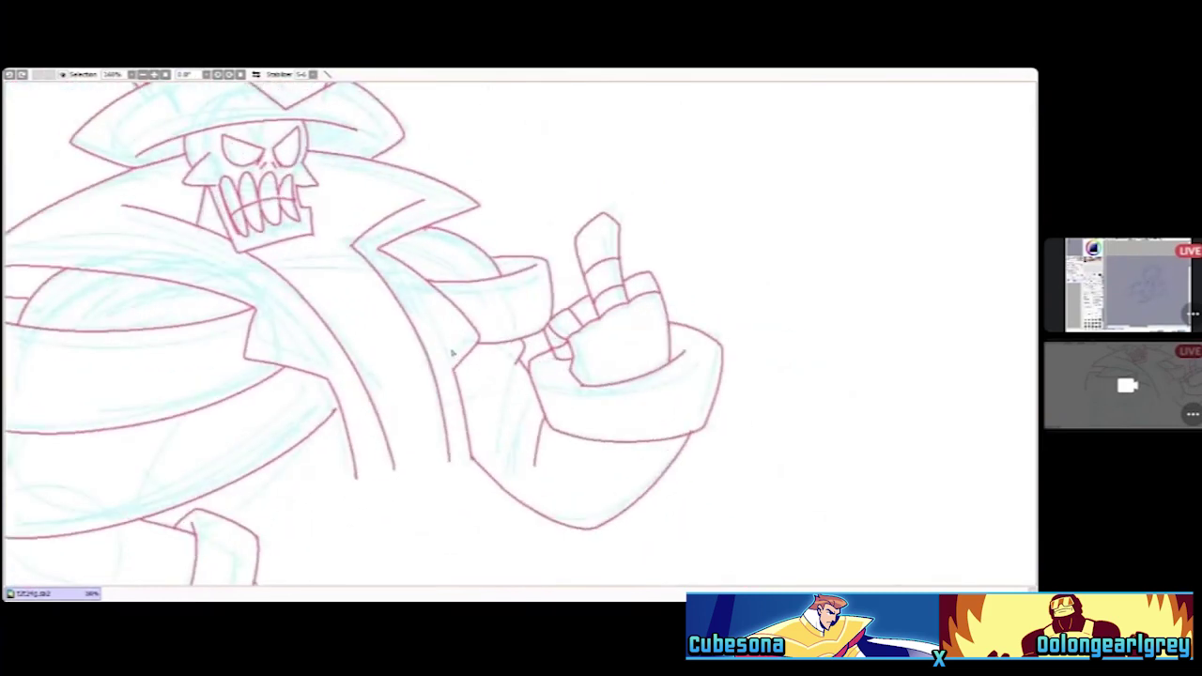
drag(458, 380, 528, 397)
scroll(523, 398, down, 4)
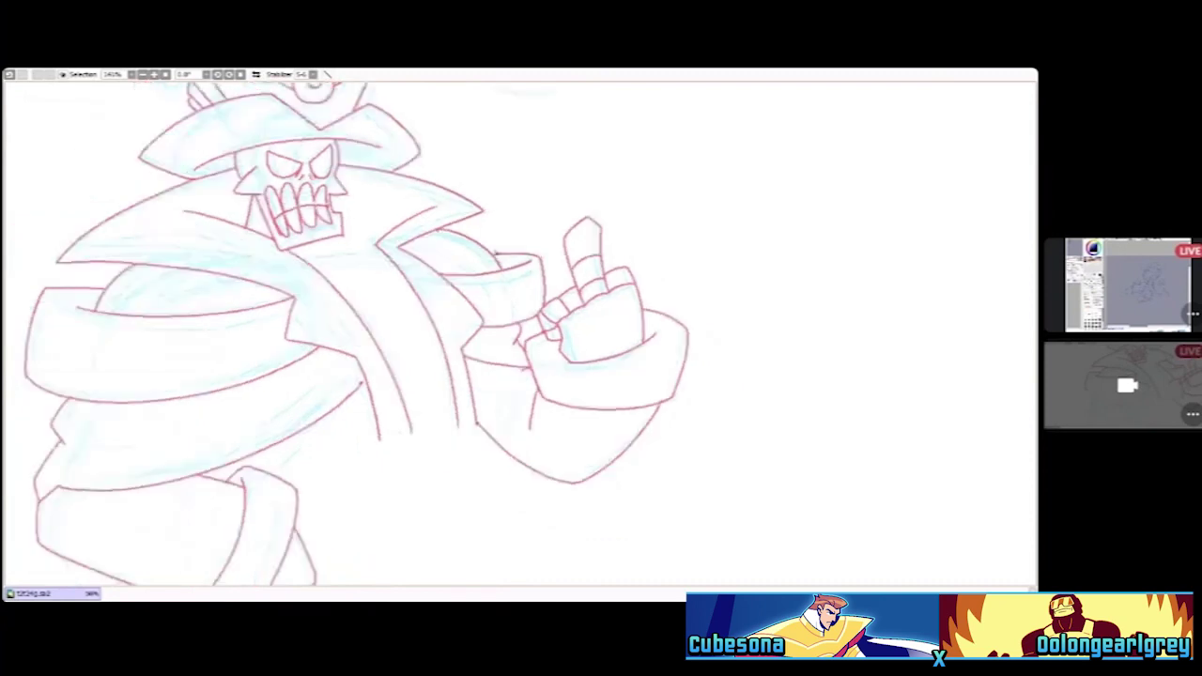
Trace the narrow stick beside the hat's crown and start the jagged burst above the sticks on the opposite side
scroll(408, 179, up, 2)
scroll(408, 180, up, 3)
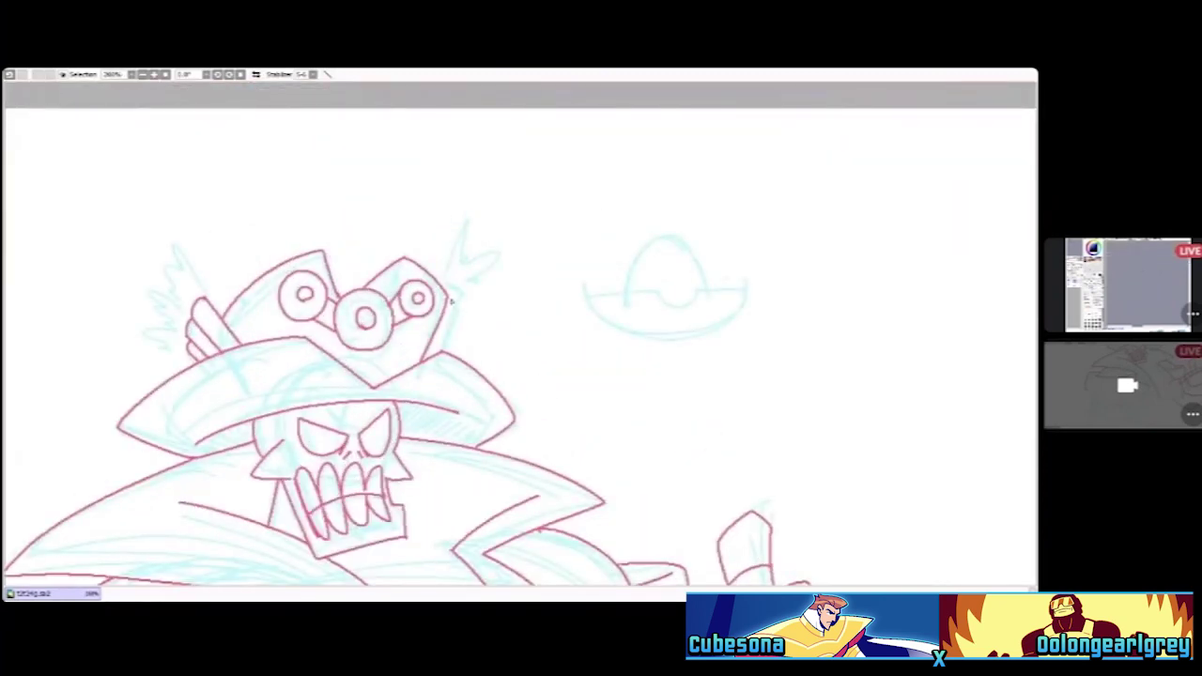
mouse_move(441, 283)
mouse_down()
mouse_move(460, 297)
mouse_move(450, 331)
mouse_up()
key(ctrl+z)
mouse_move(443, 286)
mouse_down()
mouse_move(460, 310)
mouse_move(447, 361)
mouse_up()
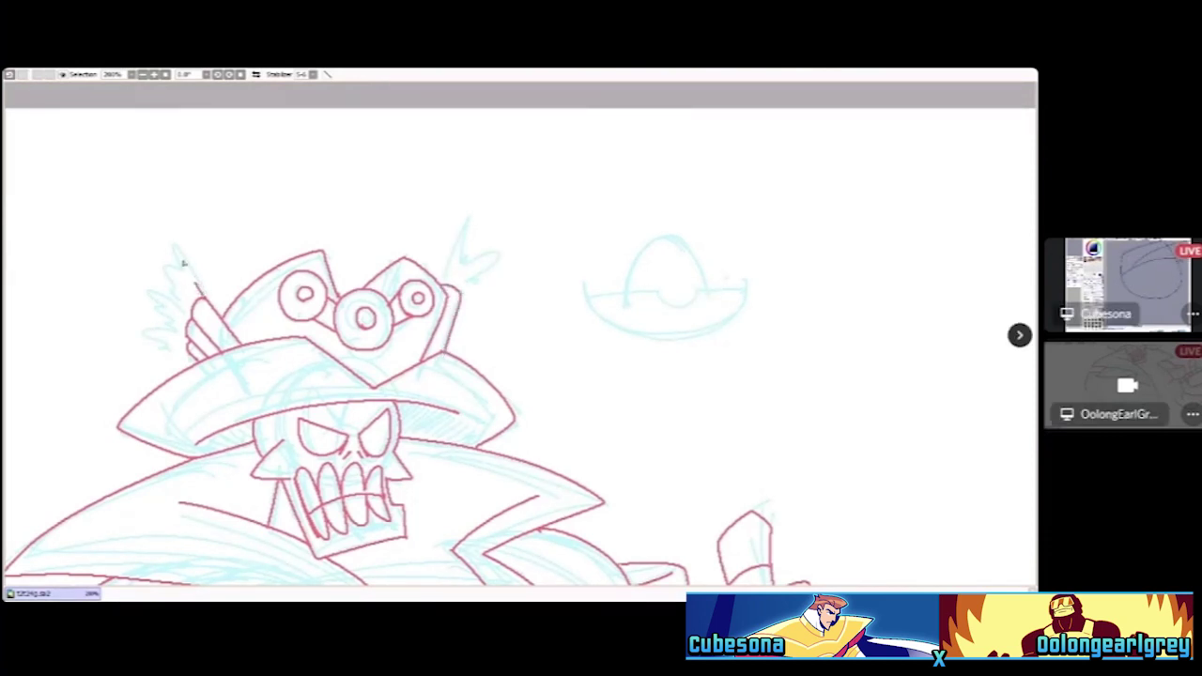
drag(199, 286, 148, 197)
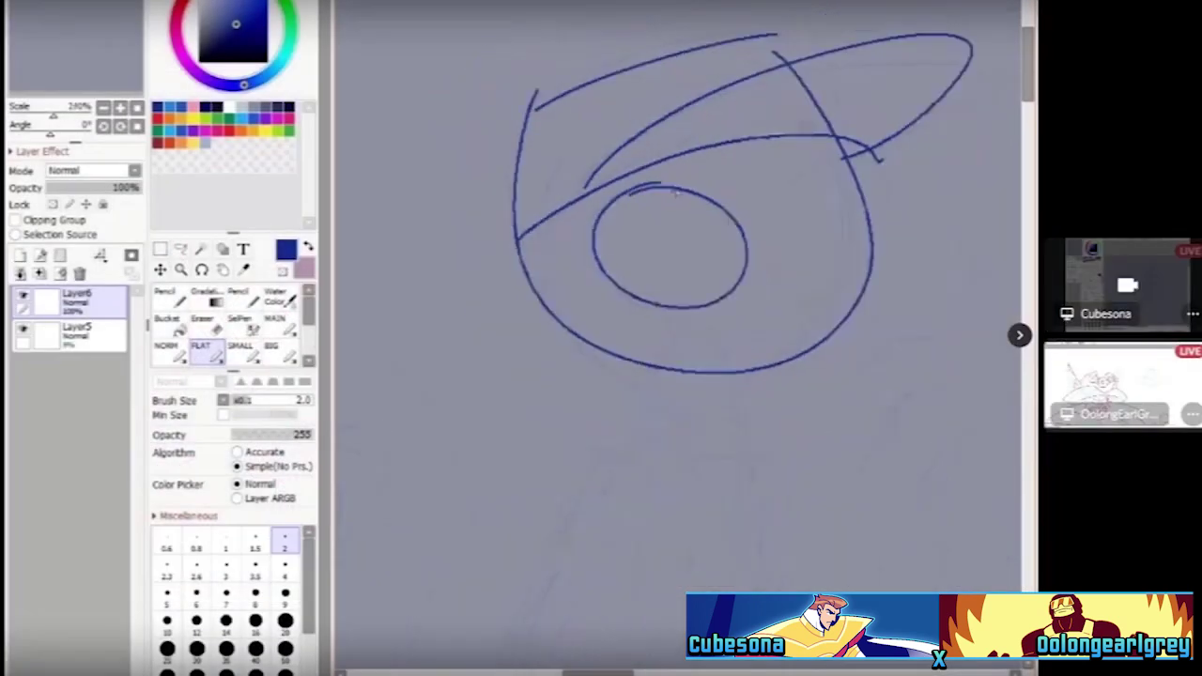
In the other artist's stream, sketch the cap brim and facial features on the round head of the winged character
scroll(911, 183, up, 2)
mouse_move(785, 164)
mouse_down()
mouse_move(716, 240)
mouse_move(931, 272)
mouse_move(777, 146)
mouse_move(720, 254)
mouse_up()
scroll(742, 240, down, 4)
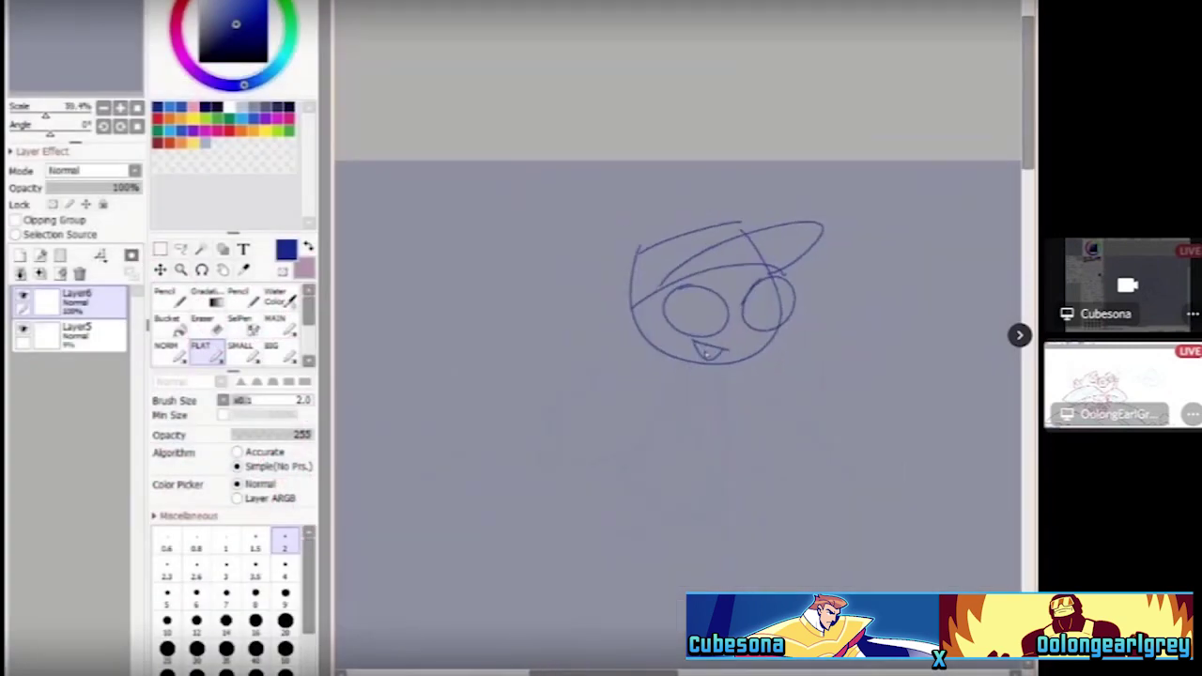
Sketch the long body below the head as two curves sweeping down to a single tail point
scroll(719, 423, down, 2)
scroll(675, 228, up, 1)
scroll(674, 229, up, 1)
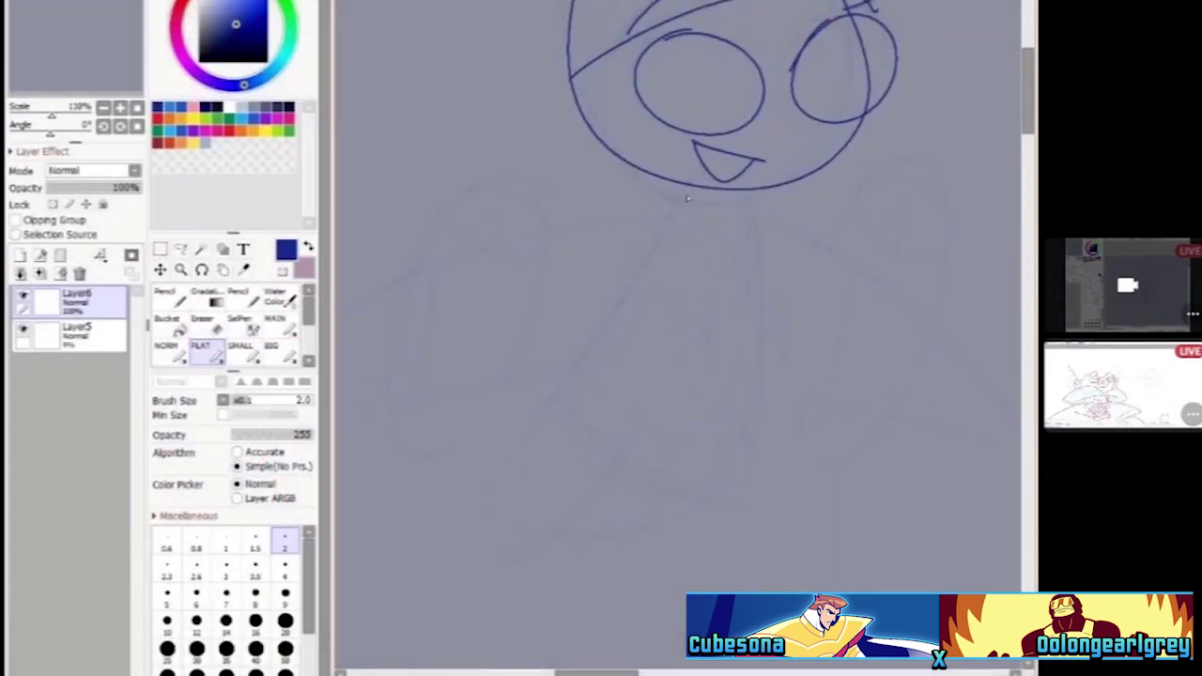
mouse_move(690, 187)
mouse_down()
mouse_move(530, 462)
mouse_move(487, 499)
mouse_up()
mouse_move(742, 190)
mouse_down()
mouse_move(575, 524)
mouse_move(485, 496)
mouse_up()
scroll(647, 322, down, 4)
scroll(647, 322, up, 4)
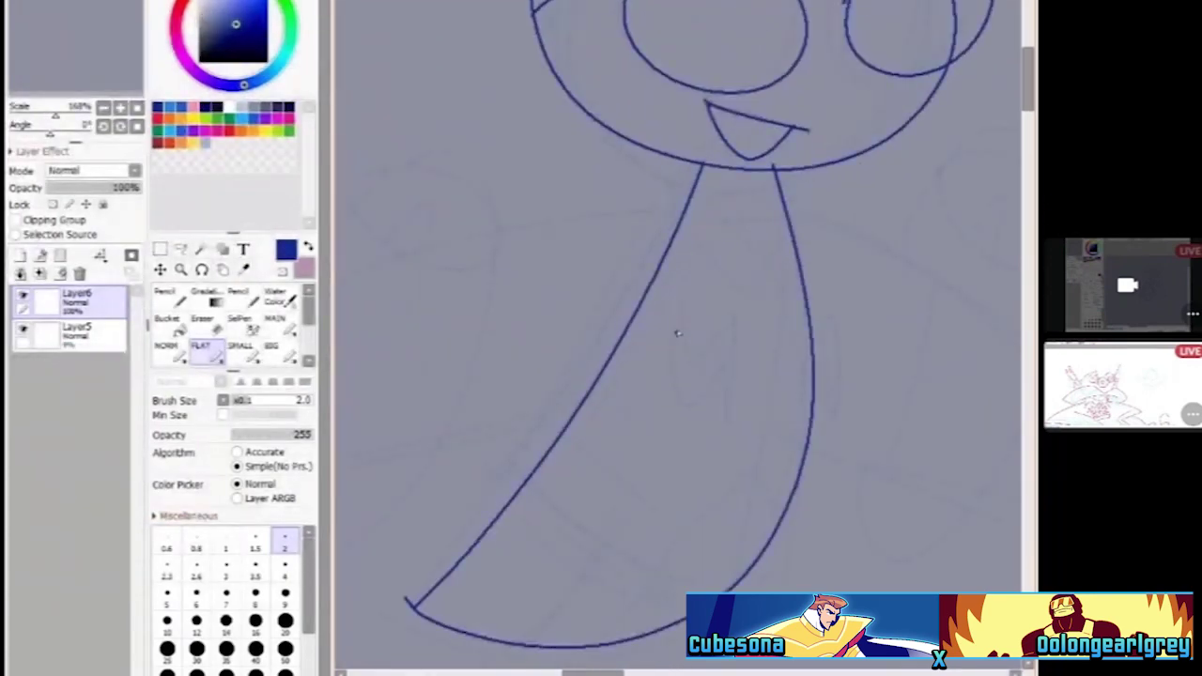
Sketch the curved zigzag feather mark on the front of the character's body
drag(679, 296, 766, 408)
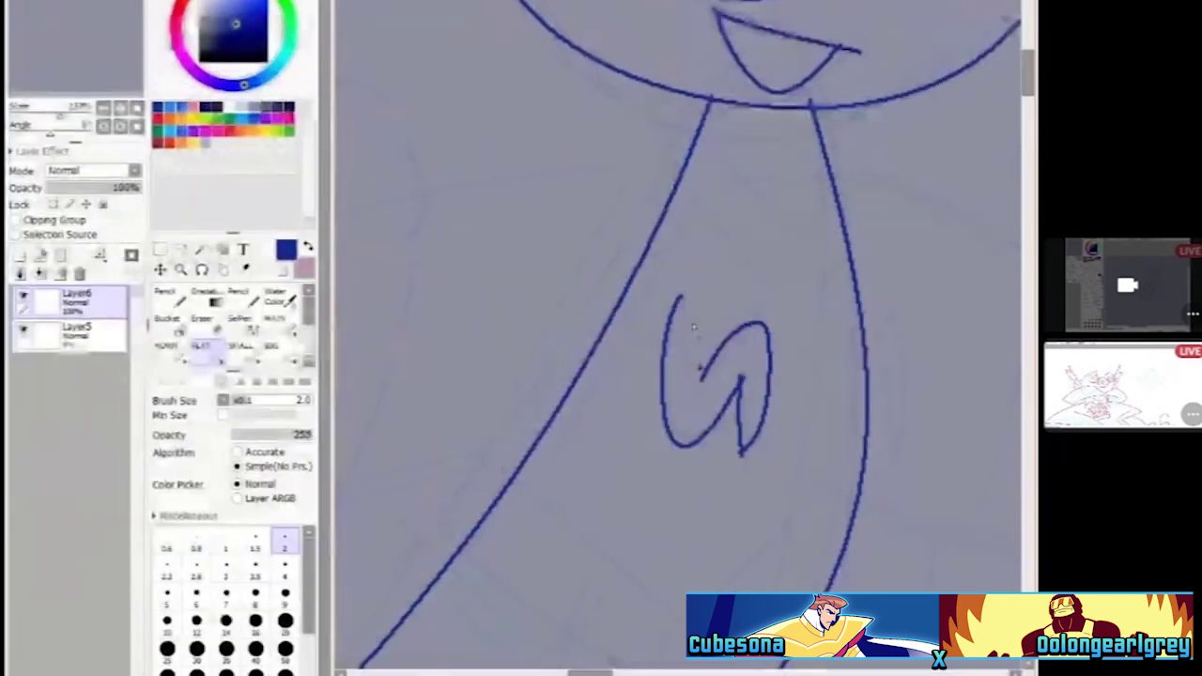
scroll(752, 338, down, 3)
scroll(699, 354, up, 1)
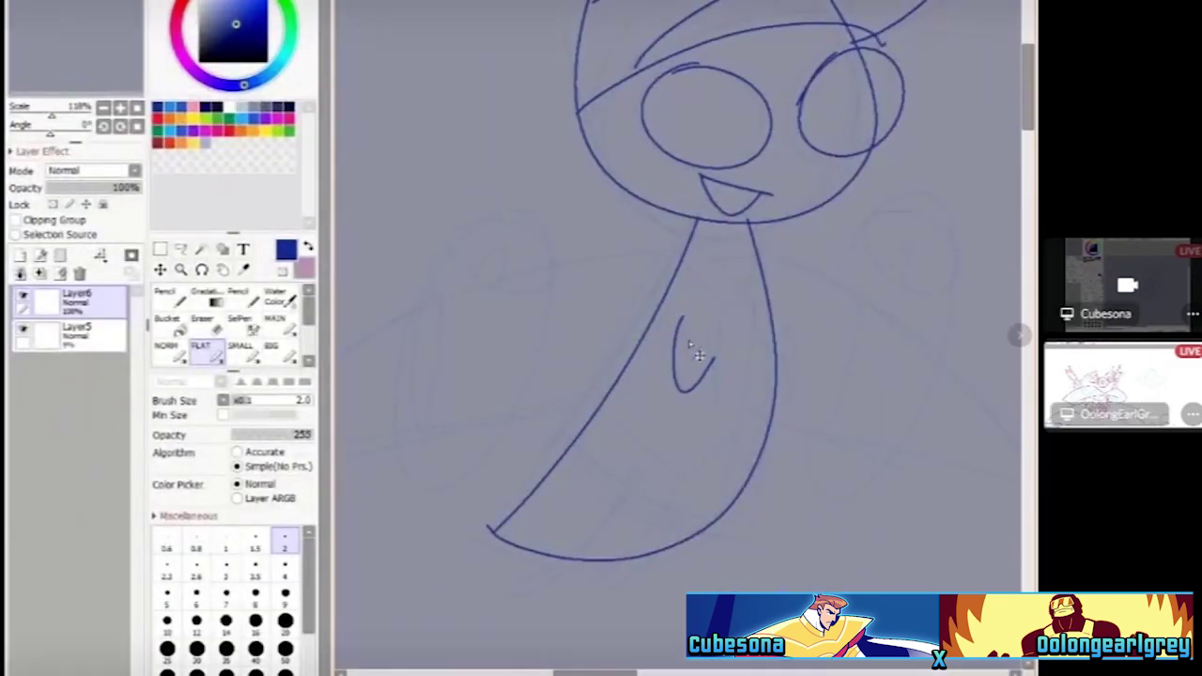
key(ctrl+z)
scroll(720, 343, up, 6)
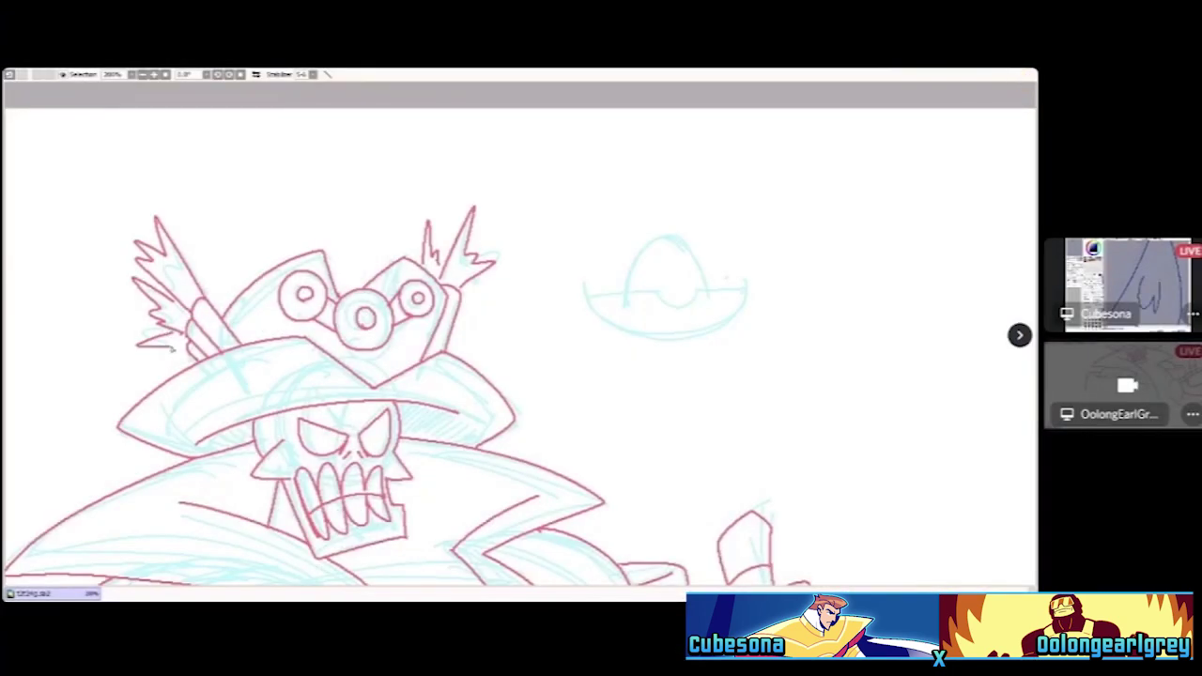
Trace the lower points of the jagged burst at the ends of the sticks beside the hat's crown
drag(191, 307, 177, 331)
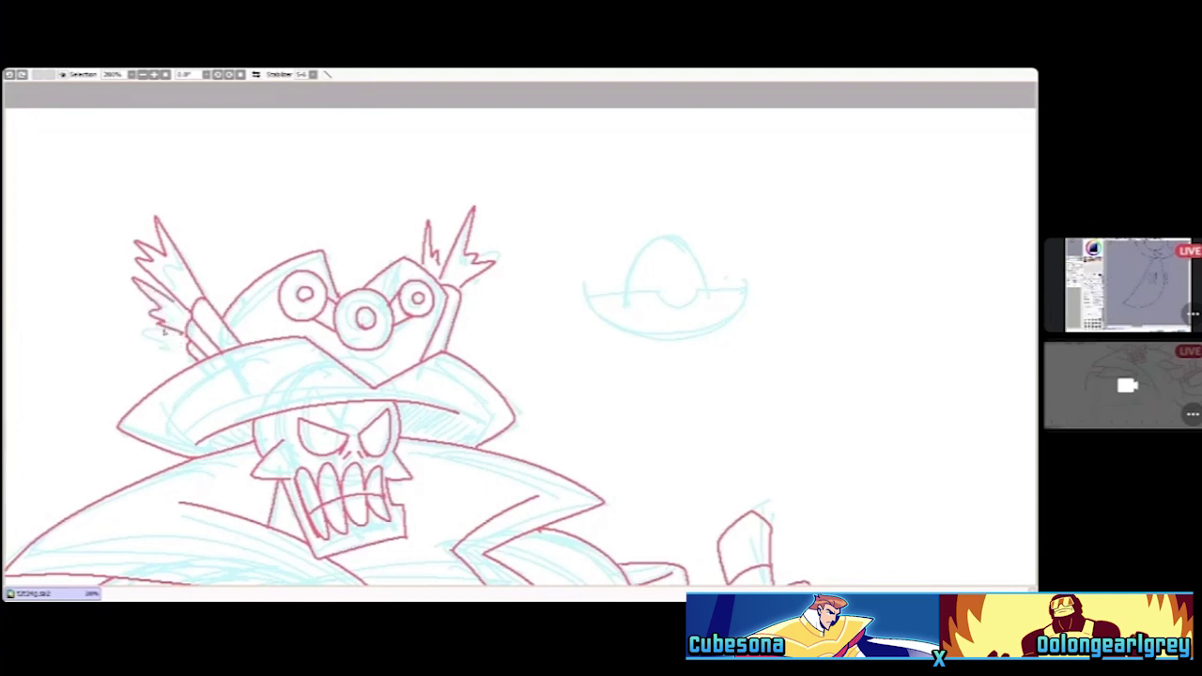
drag(128, 341, 172, 350)
Review the red line art of the hatted skull character, comparing the whole figure with close-ups of the hat
scroll(423, 107, down, 3)
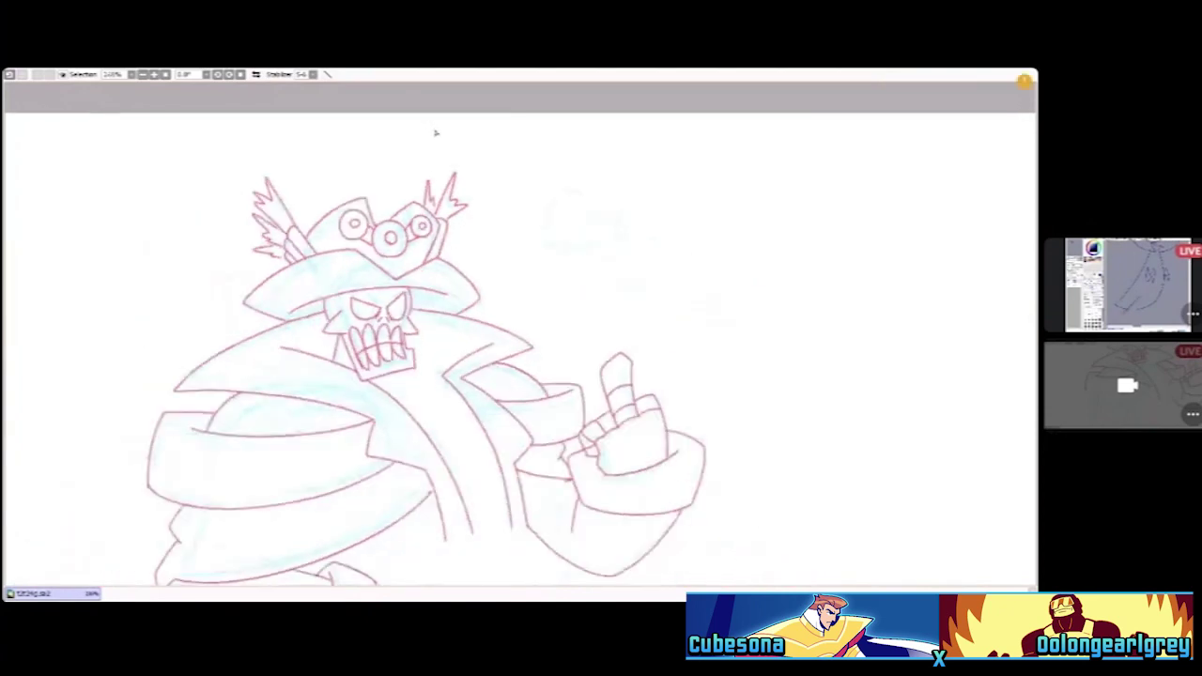
scroll(434, 270, down, 1)
scroll(430, 265, up, 1)
scroll(429, 266, down, 1)
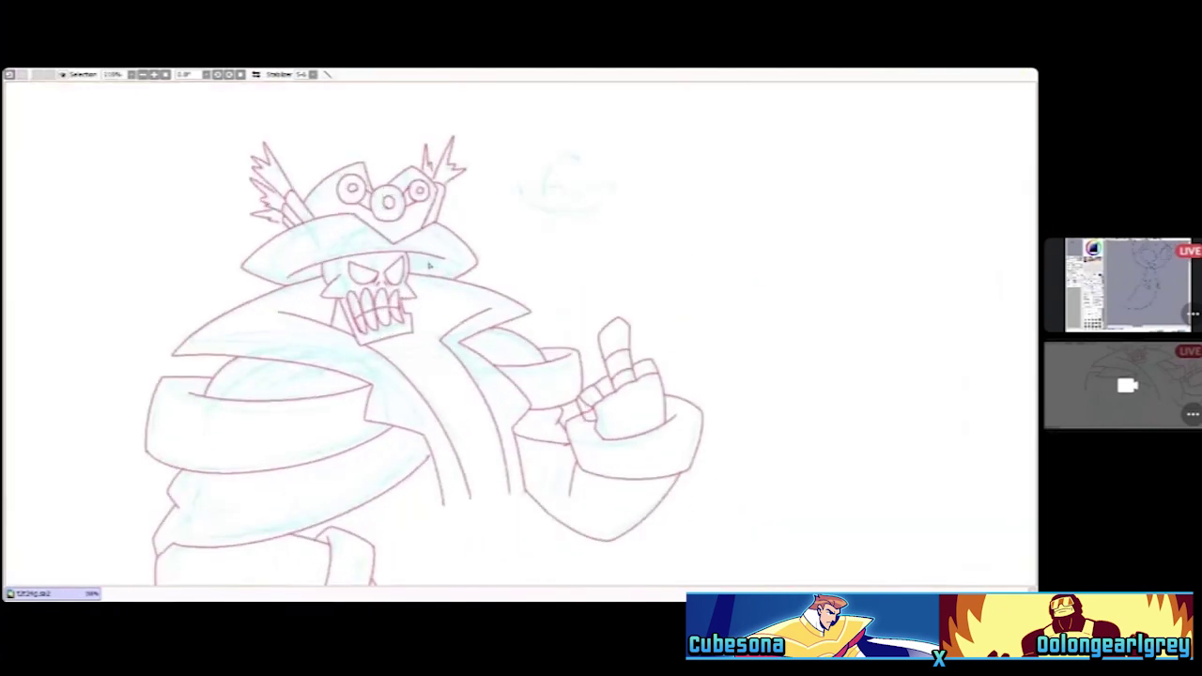
scroll(432, 272, up, 2)
scroll(451, 300, down, 3)
scroll(468, 335, up, 1)
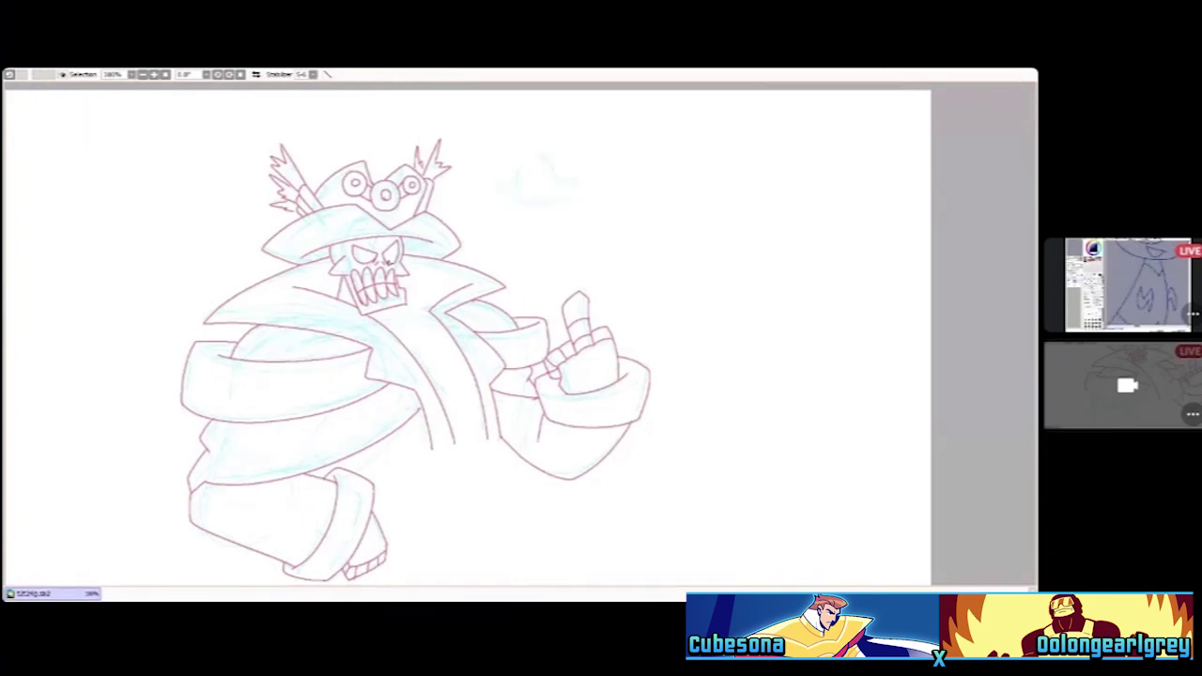
scroll(468, 334, down, 1)
scroll(467, 335, up, 3)
scroll(327, 275, down, 1)
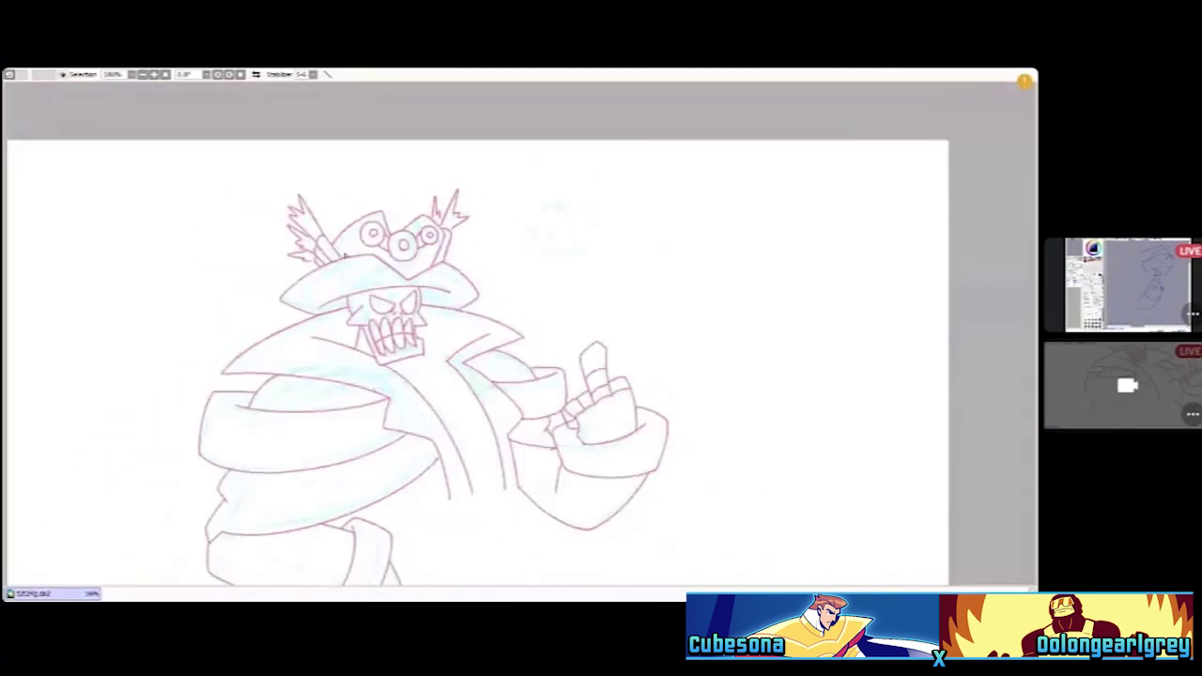
scroll(327, 275, up, 4)
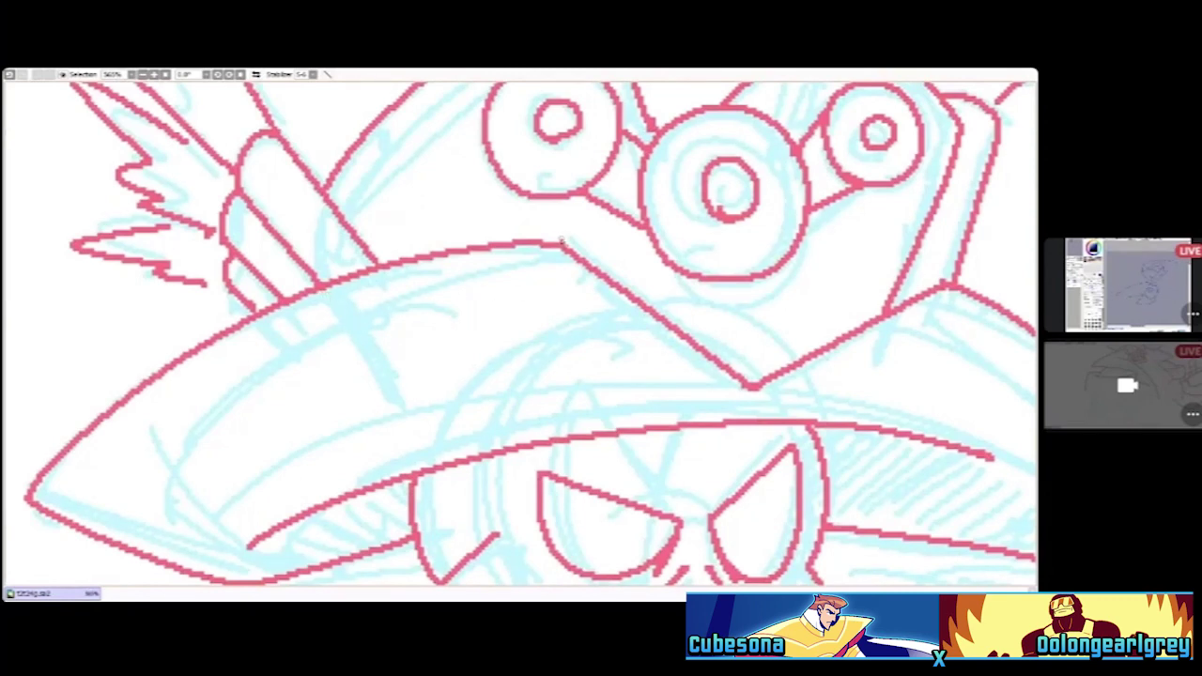
scroll(584, 242, down, 3)
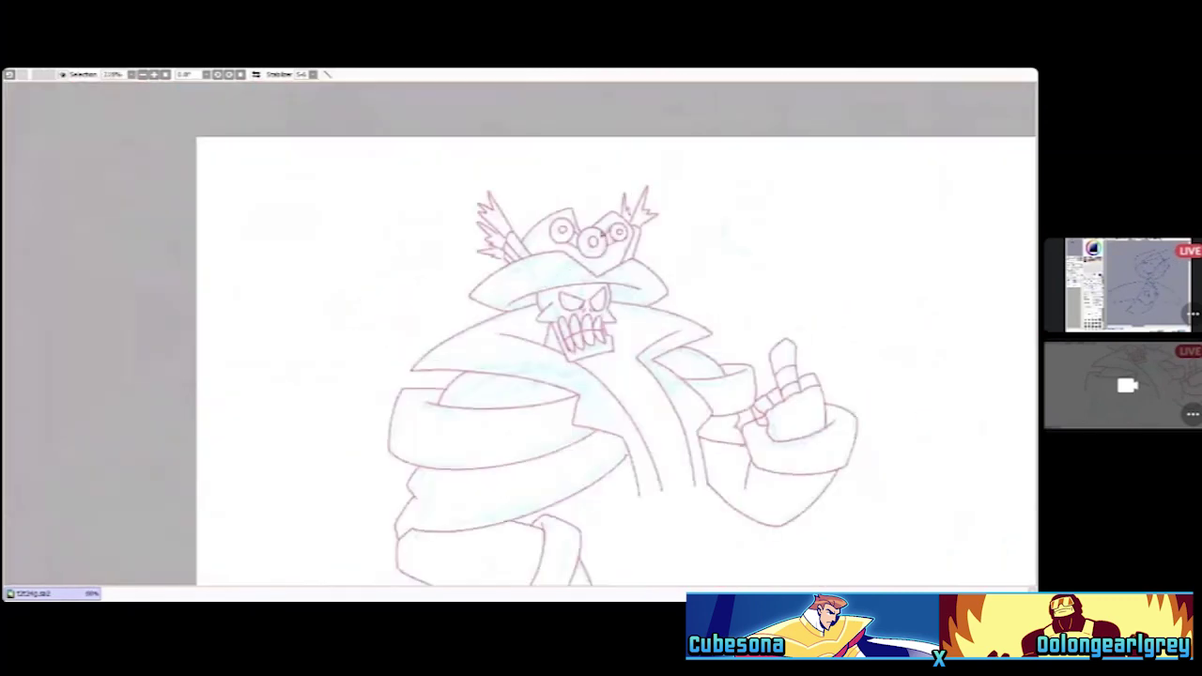
scroll(605, 337, up, 2)
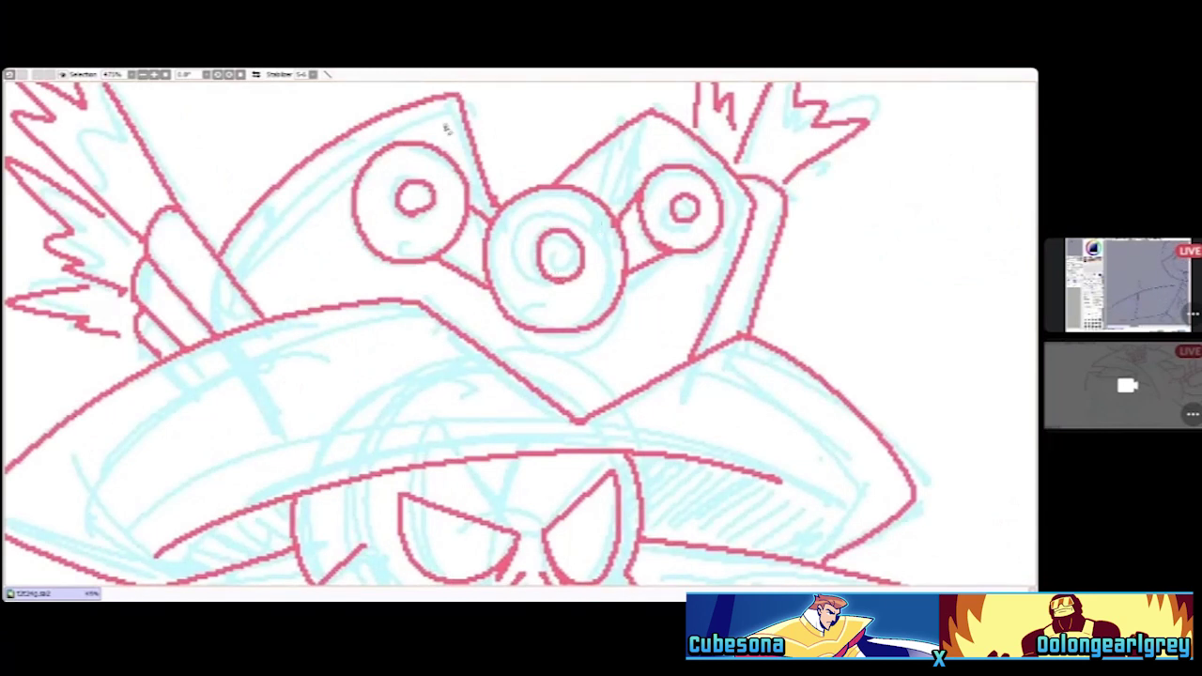
scroll(446, 129, down, 5)
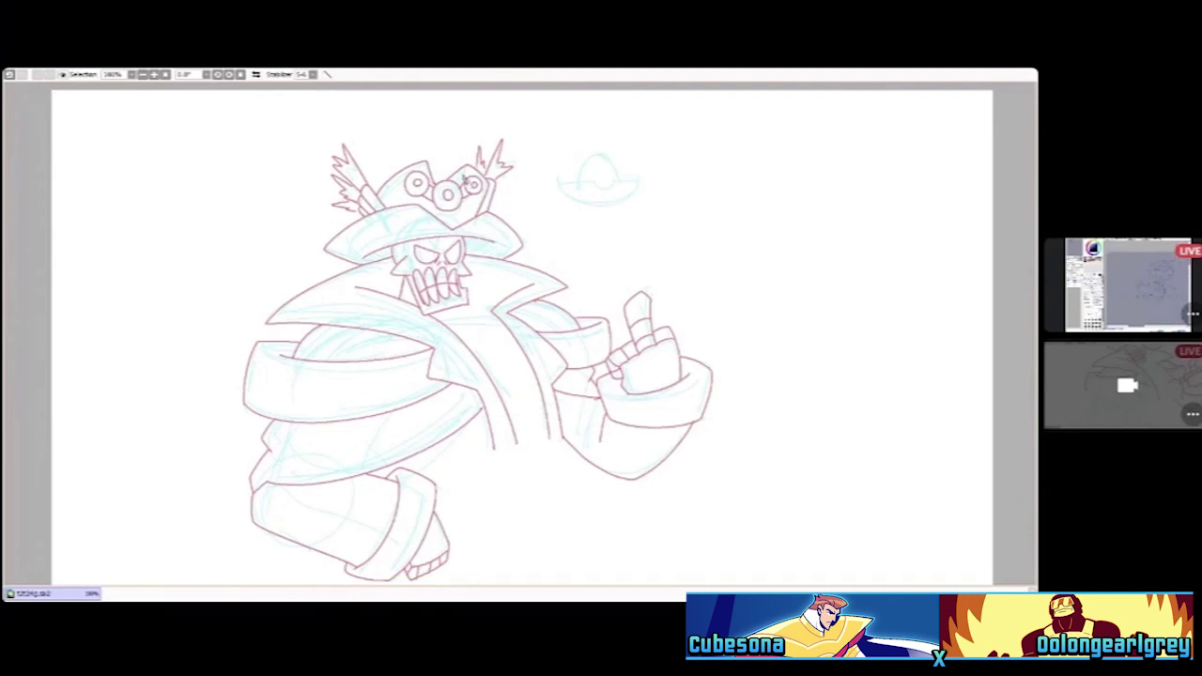
key(d)
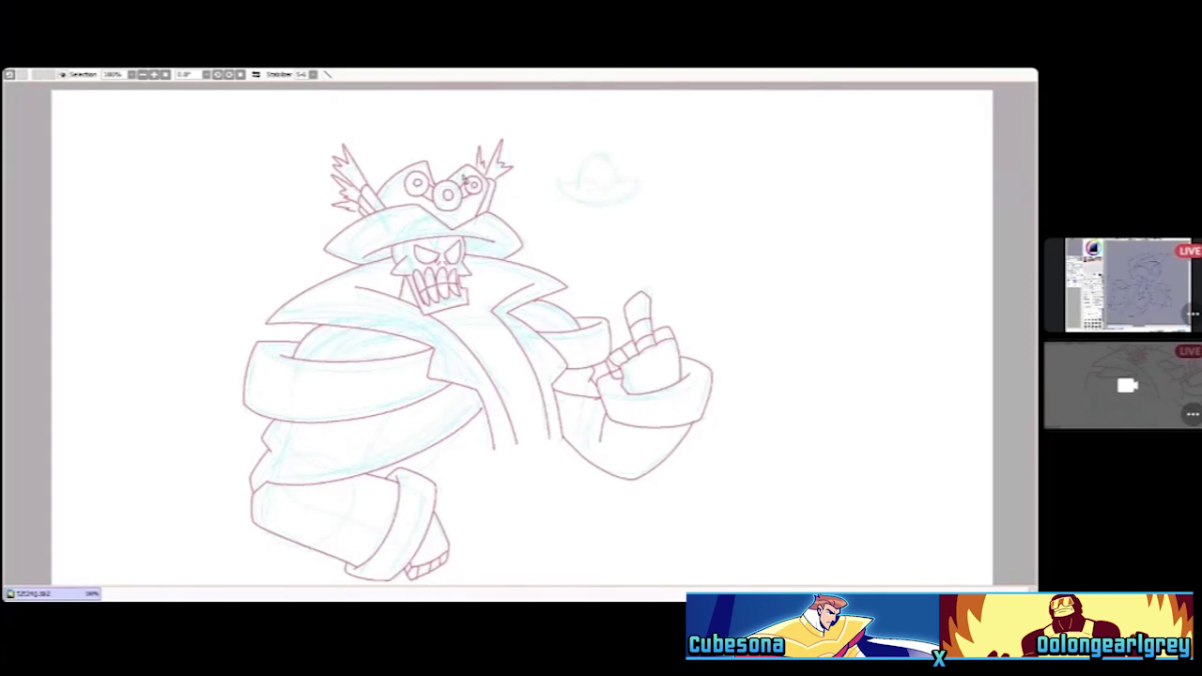
Switch to the other artist's stream and sketch the pointed wing behind the winged character's sleeve
click(1118, 286)
scroll(735, 466, up, 1)
mouse_move(723, 478)
mouse_down()
mouse_move(729, 569)
mouse_move(817, 529)
mouse_up()
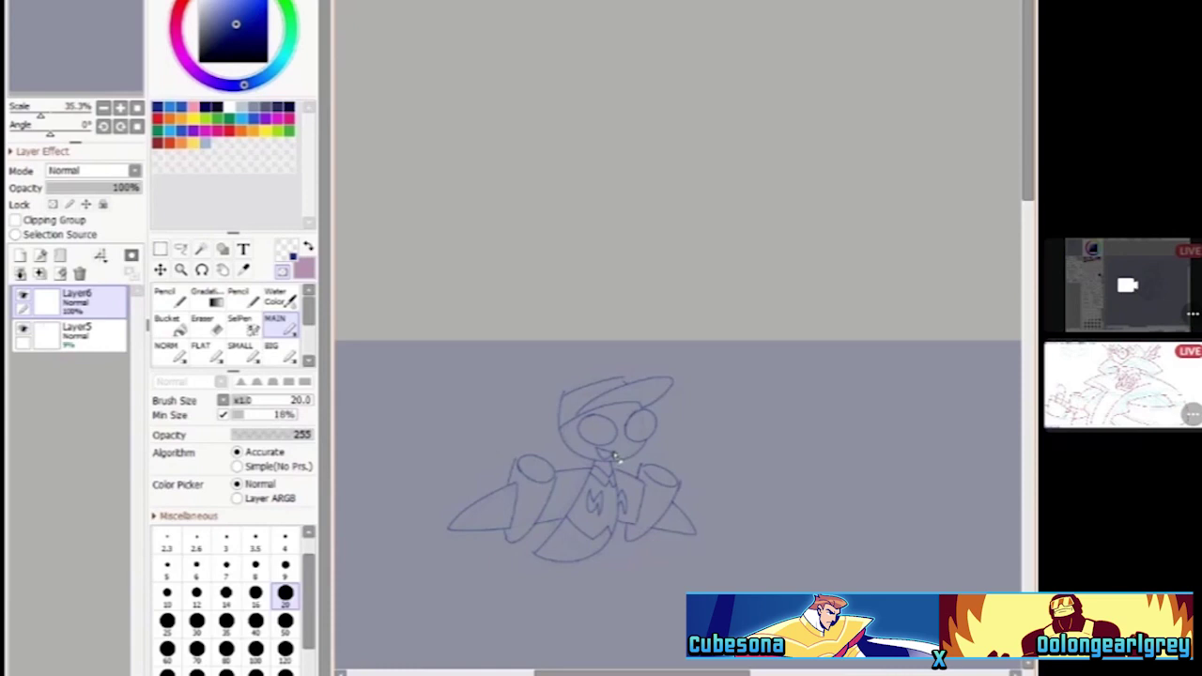
scroll(596, 461, up, 3)
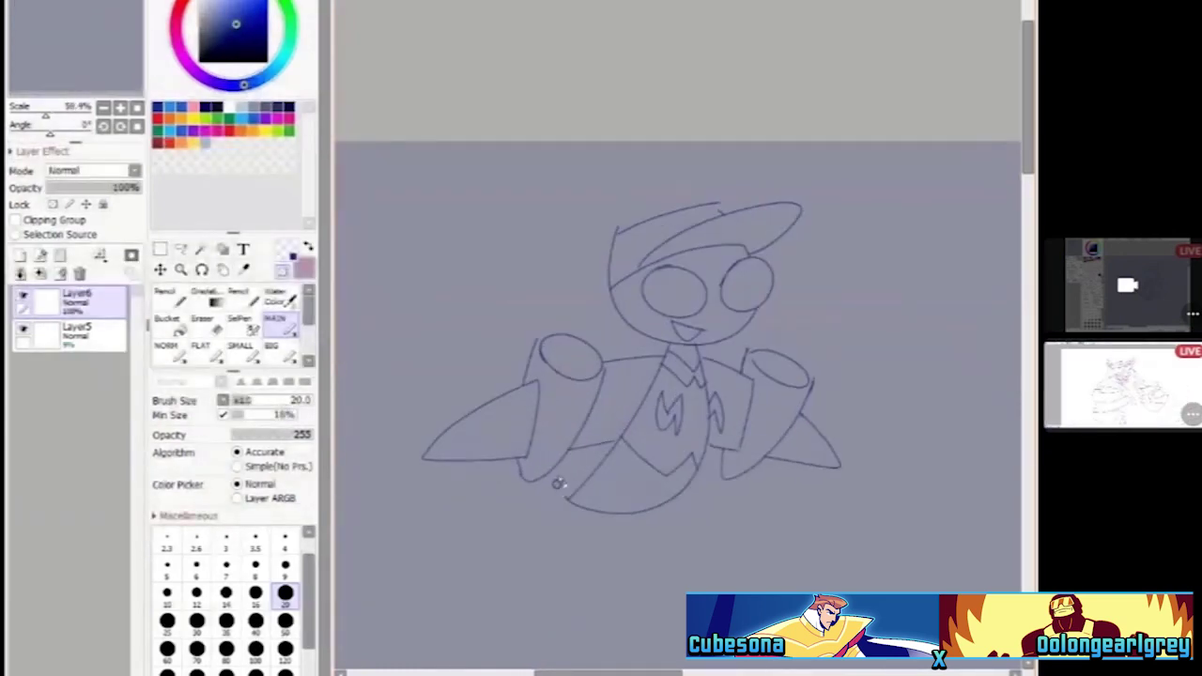
In the red line art, thicken the outer edge of the skull's outermost tooth
scroll(558, 484, up, 1)
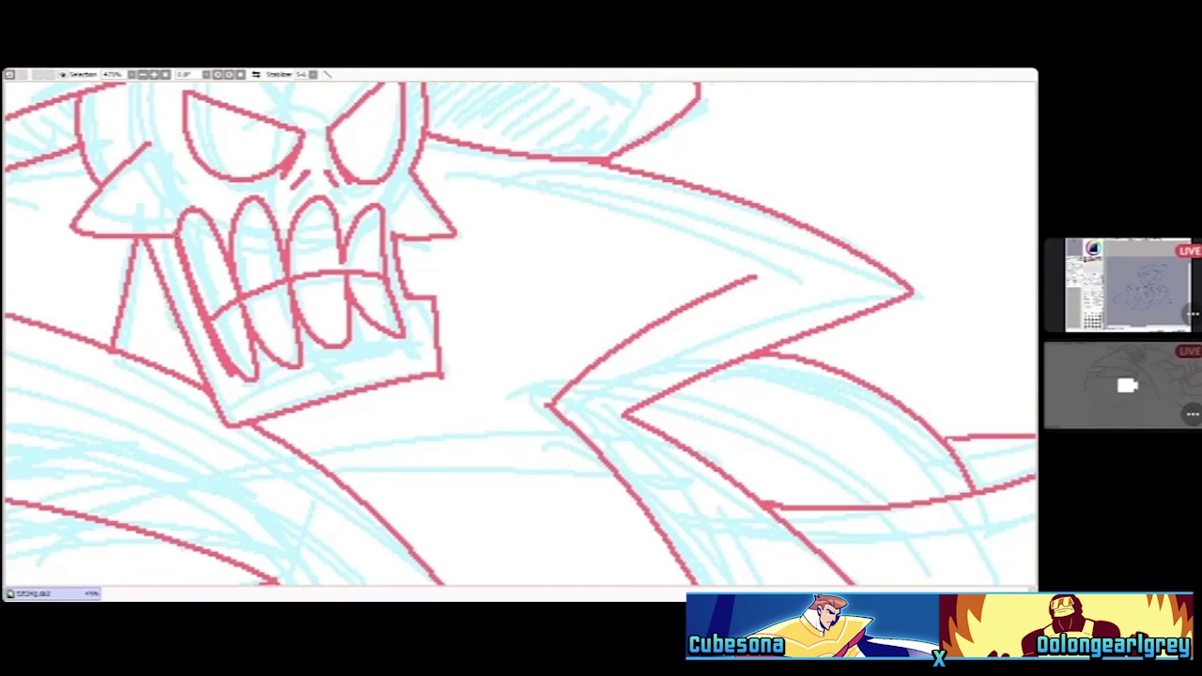
drag(171, 238, 212, 352)
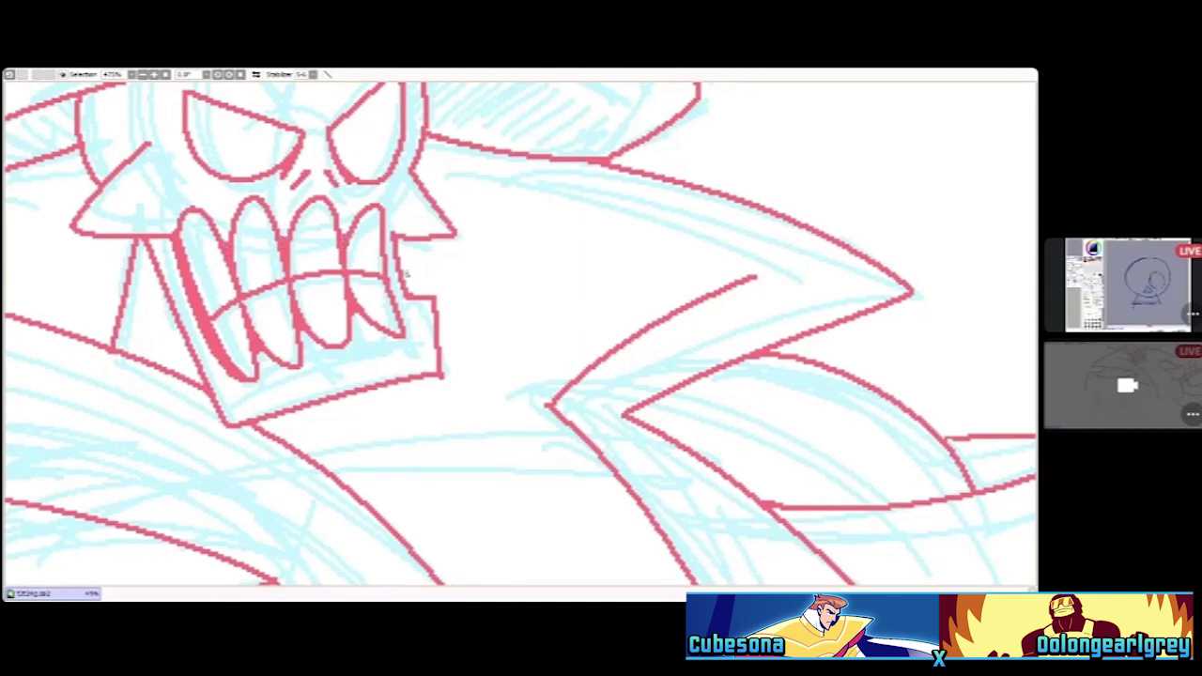
scroll(442, 285, down, 6)
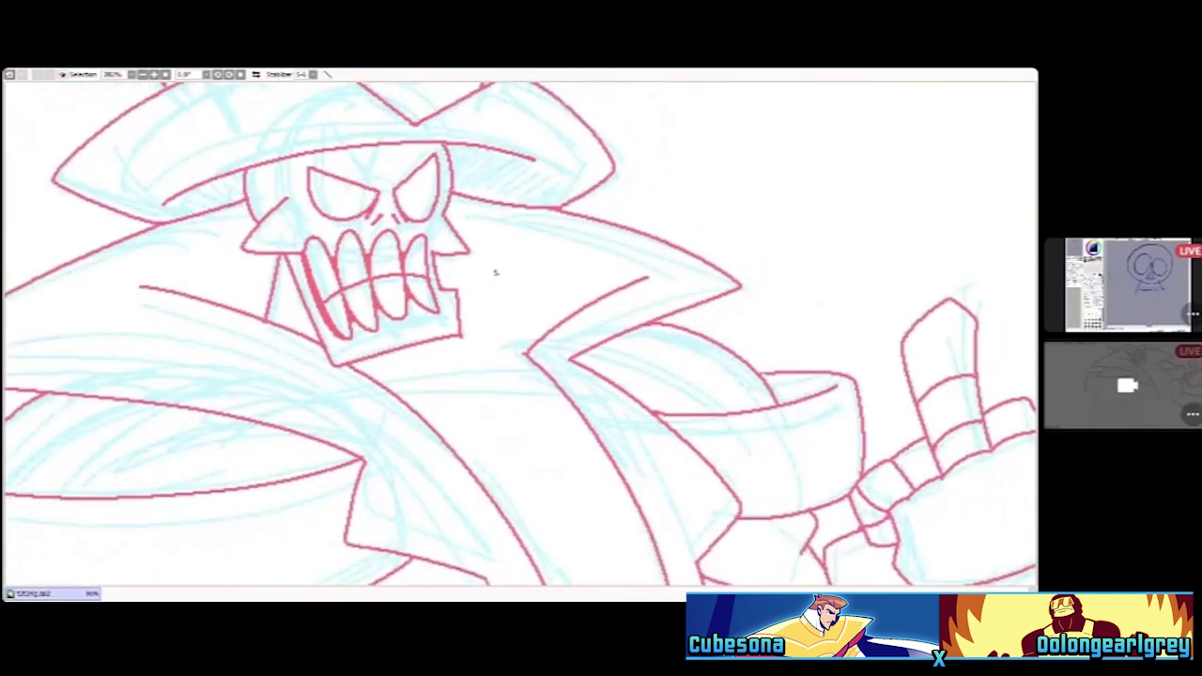
In the blue skull sketch, undo the last two jaw strokes and redraw the squared jaw as a long rounded one
scroll(344, 266, up, 5)
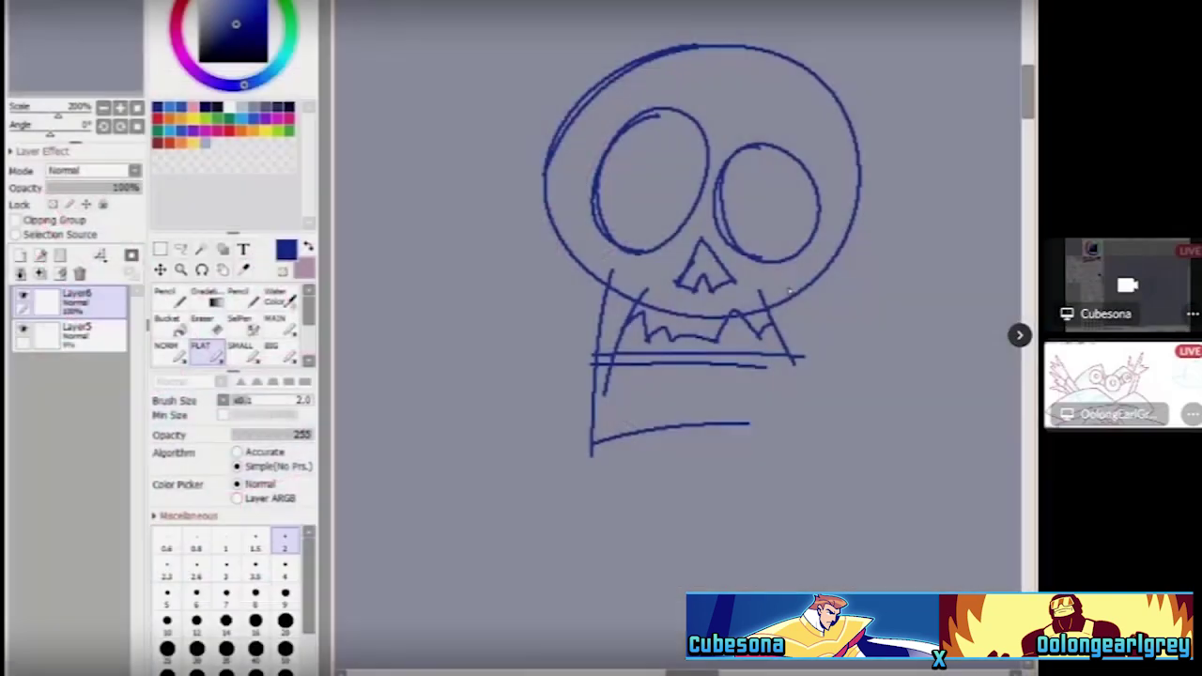
scroll(778, 317, down, 2)
key(ctrl+z)
key(ctrl+z)
scroll(776, 295, up, 2)
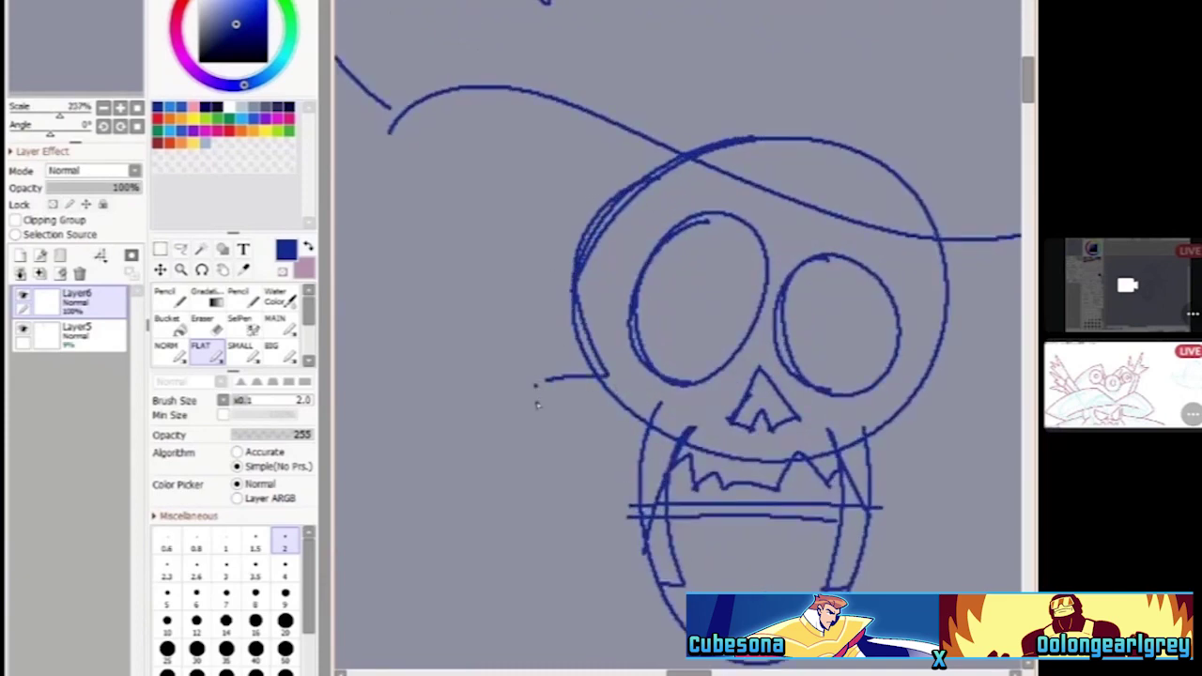
scroll(683, 398, down, 5)
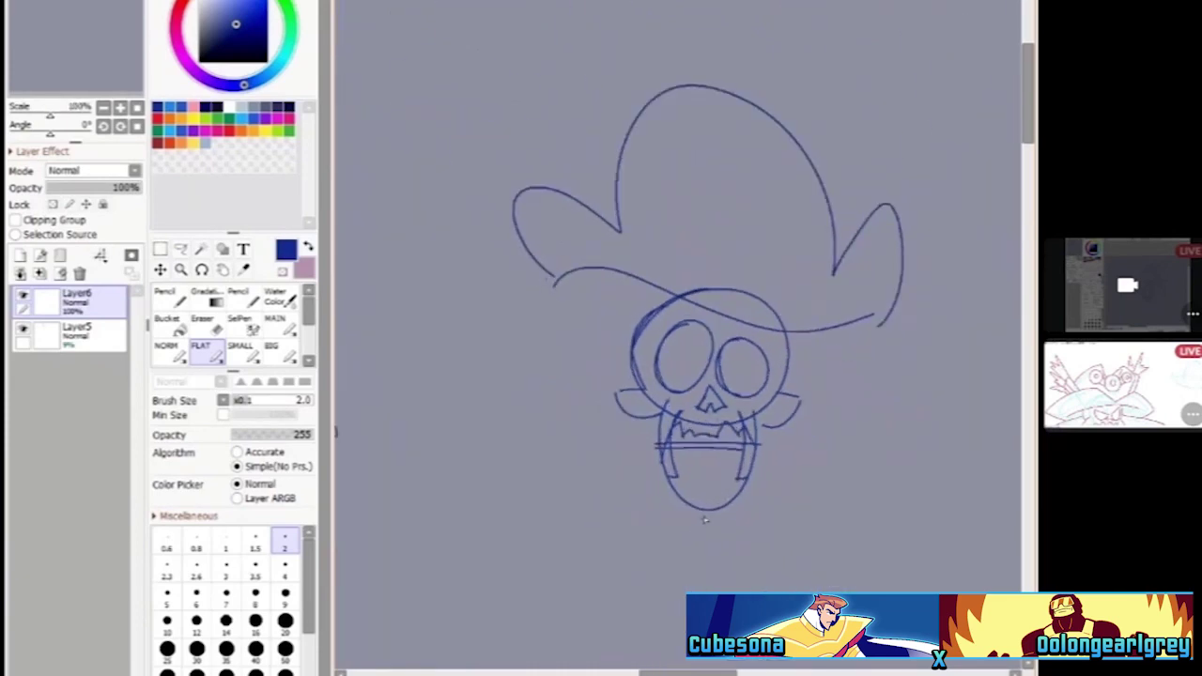
Sketch a crescent-shaped chin curve around the underside of the blue skull's open jaw
scroll(690, 475, up, 6)
mouse_move(620, 454)
mouse_down()
mouse_move(651, 492)
mouse_move(614, 535)
mouse_move(810, 536)
mouse_move(833, 418)
mouse_up()
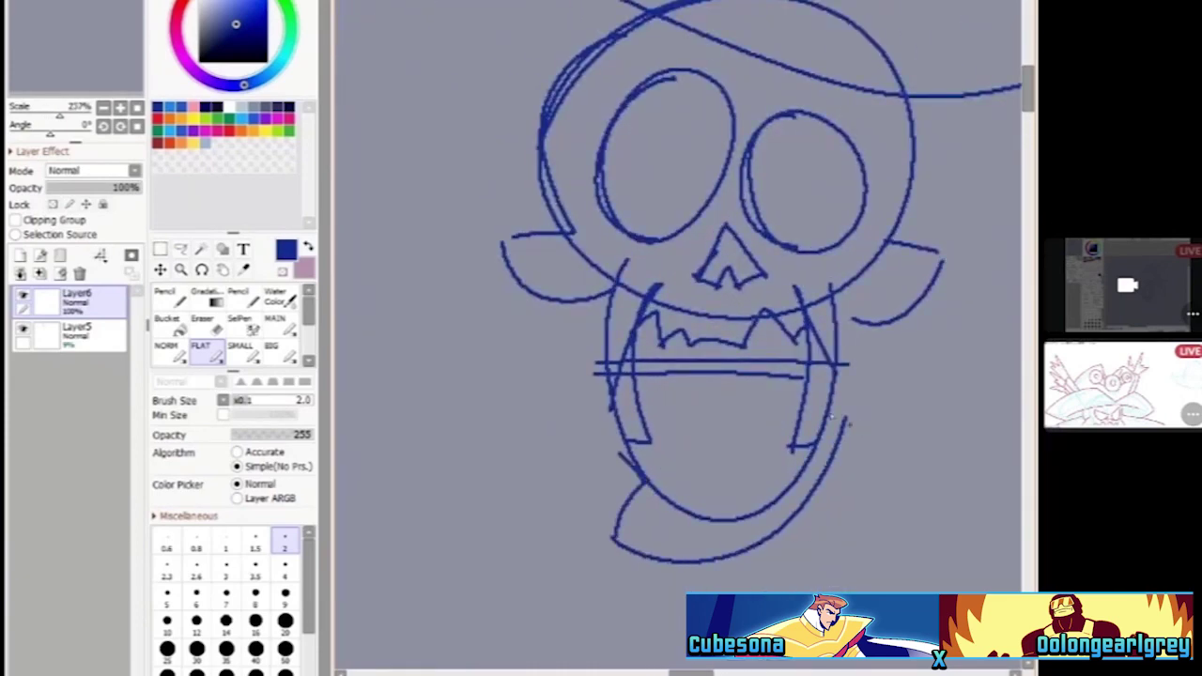
key(ctrl+minus)
key(ctrl+minus)
key(ctrl+minus)
scroll(647, 143, down, 1)
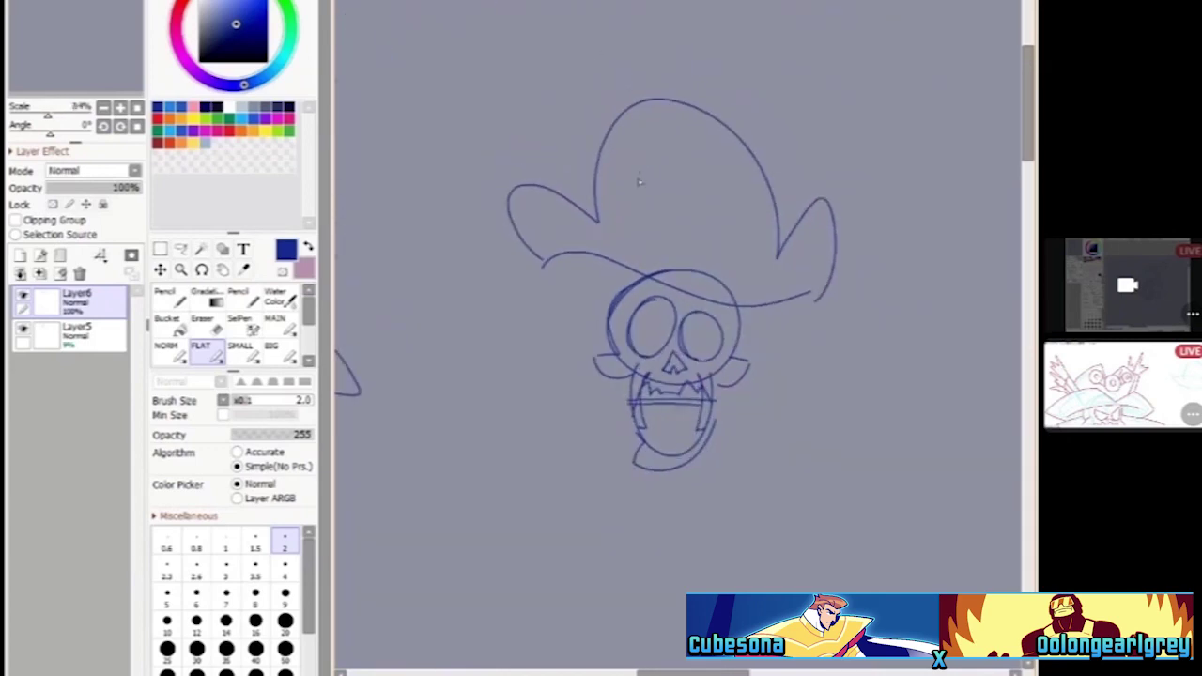
Sketch the tall pointed collar flaps on both sides below the blue skull's jaw
scroll(679, 282, up, 2)
scroll(797, 269, down, 1)
scroll(743, 408, up, 1)
scroll(737, 421, up, 1)
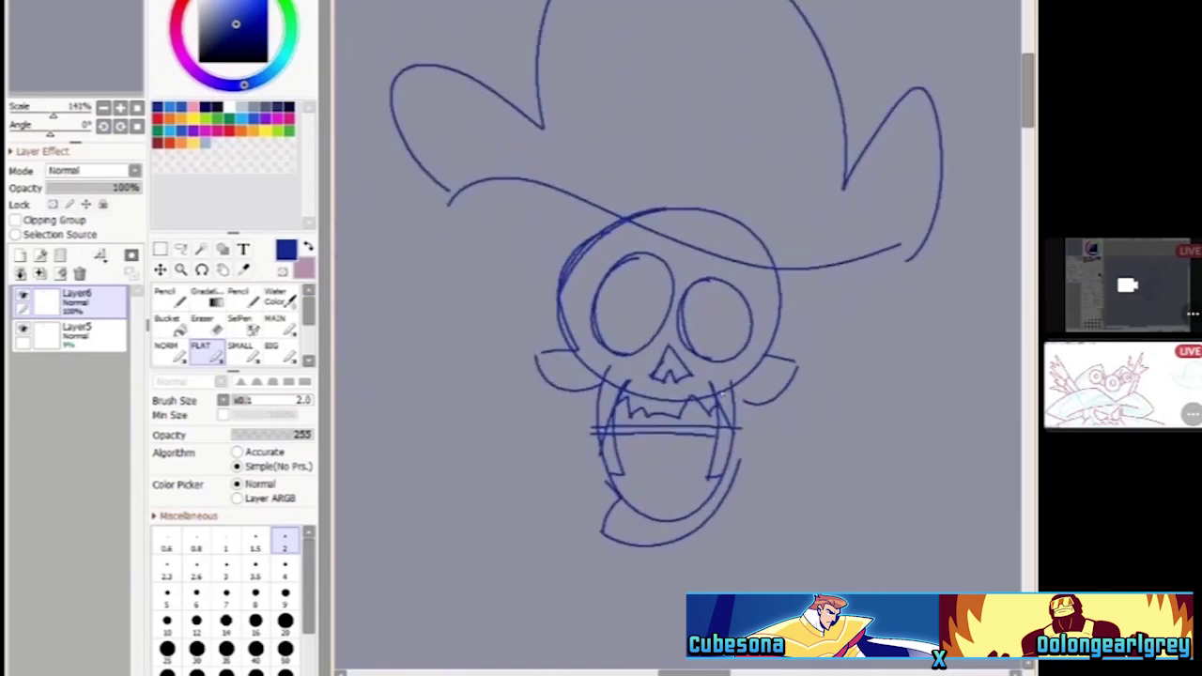
scroll(752, 364, down, 1)
scroll(633, 478, up, 2)
scroll(675, 343, down, 3)
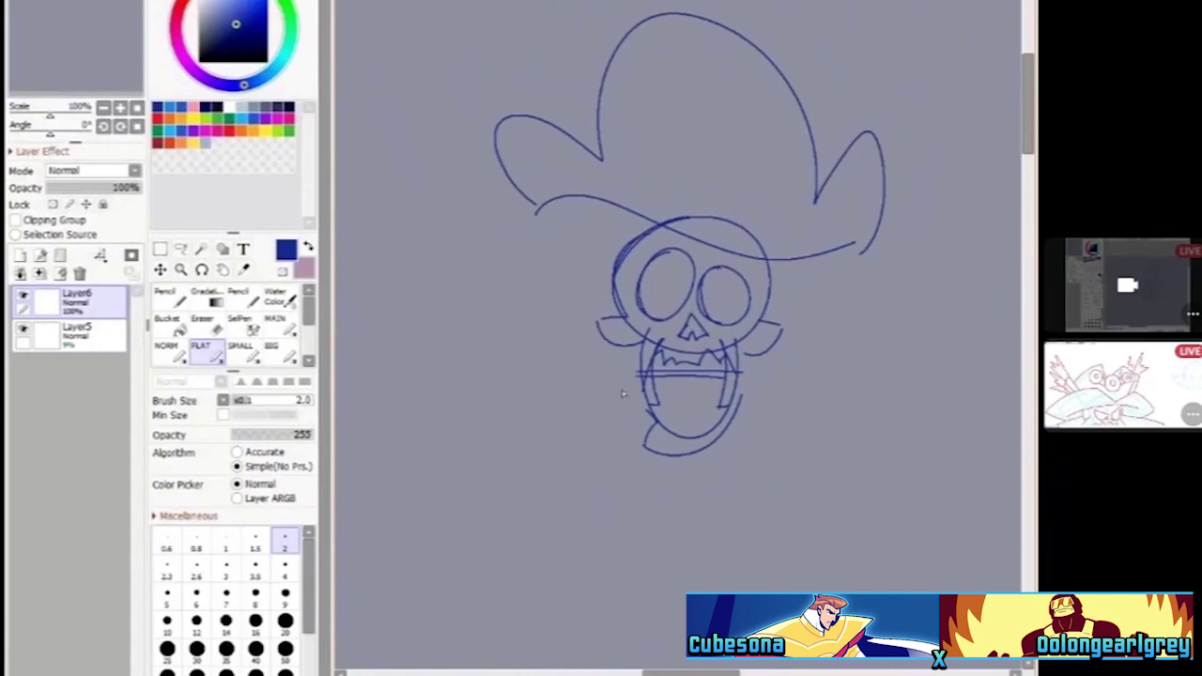
key(ctrl+plus)
mouse_move(643, 406)
mouse_down()
mouse_move(591, 390)
mouse_move(648, 509)
mouse_move(592, 498)
mouse_move(665, 542)
mouse_up()
drag(626, 409, 672, 543)
mouse_move(773, 404)
mouse_down()
mouse_move(721, 542)
mouse_move(811, 388)
mouse_move(778, 400)
mouse_up()
mouse_move(812, 388)
mouse_down()
mouse_move(758, 513)
mouse_move(812, 481)
mouse_move(729, 538)
mouse_up()
Sketch the V-shaped neckline between the collar flaps and the two shoulders tapering down to the chest
scroll(690, 465, down, 1)
scroll(686, 464, up, 5)
drag(626, 442, 700, 494)
drag(765, 451, 699, 493)
scroll(693, 451, down, 8)
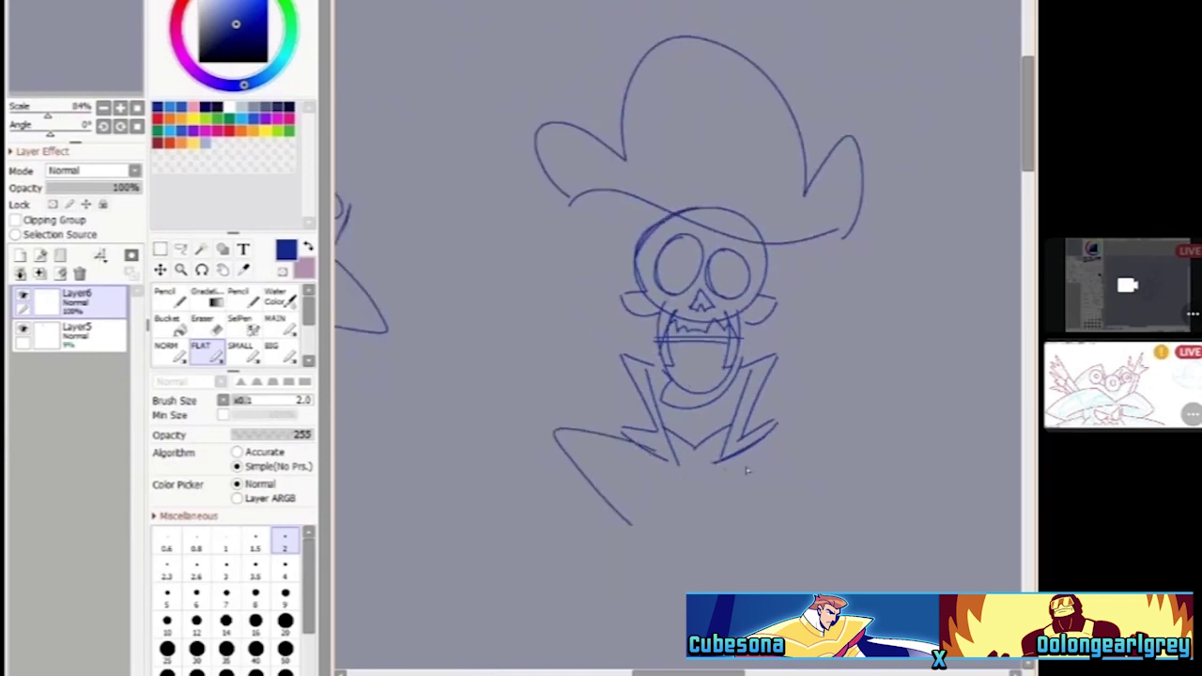
scroll(762, 434, down, 1)
scroll(774, 303, down, 1)
scroll(773, 303, up, 1)
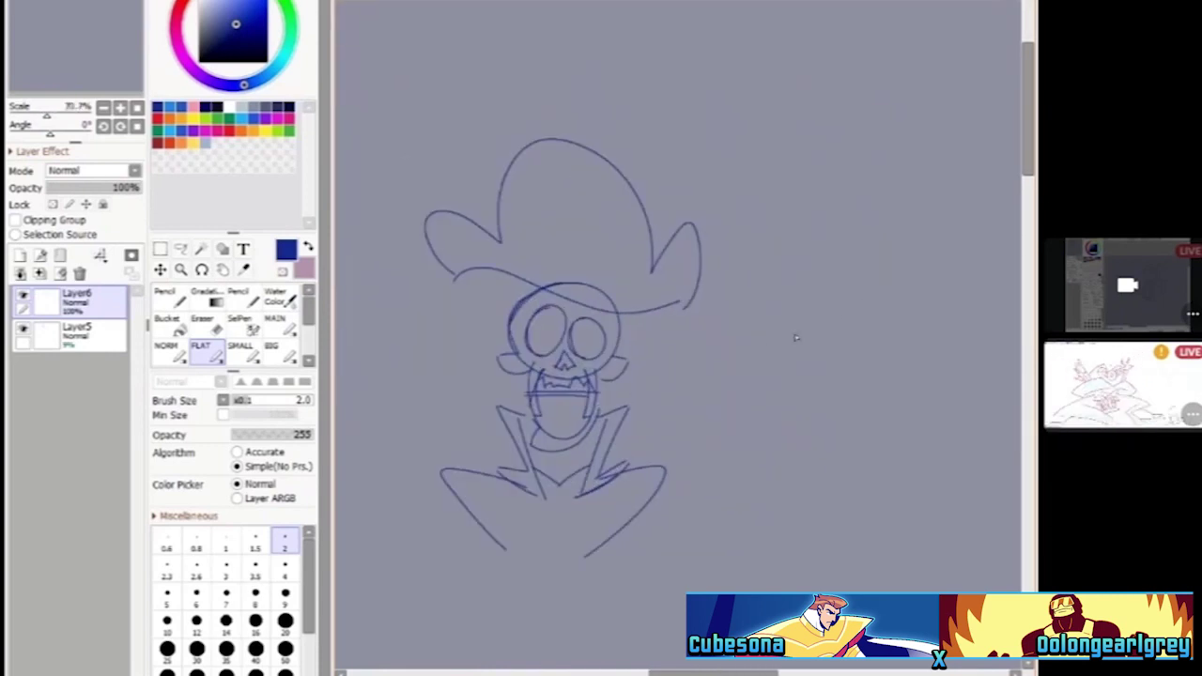
Beside the blue skull, sketch an angular hat with a V-shaped brim, a tall peaked crown and pointed side tips
scroll(790, 329, down, 2)
scroll(738, 313, up, 3)
drag(646, 279, 916, 279)
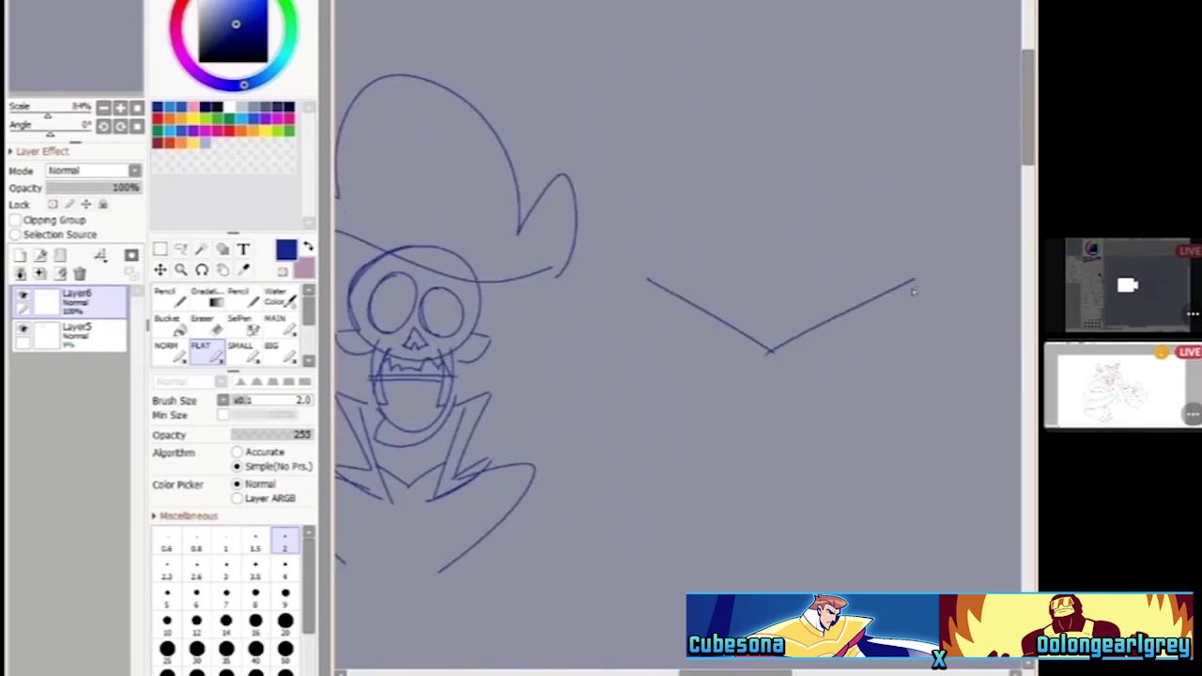
mouse_move(639, 282)
mouse_down()
mouse_move(602, 180)
mouse_move(729, 165)
mouse_up()
drag(770, 112, 777, 104)
mouse_move(777, 97)
mouse_down()
mouse_move(838, 277)
mouse_move(937, 173)
mouse_move(958, 169)
mouse_move(863, 302)
mouse_up()
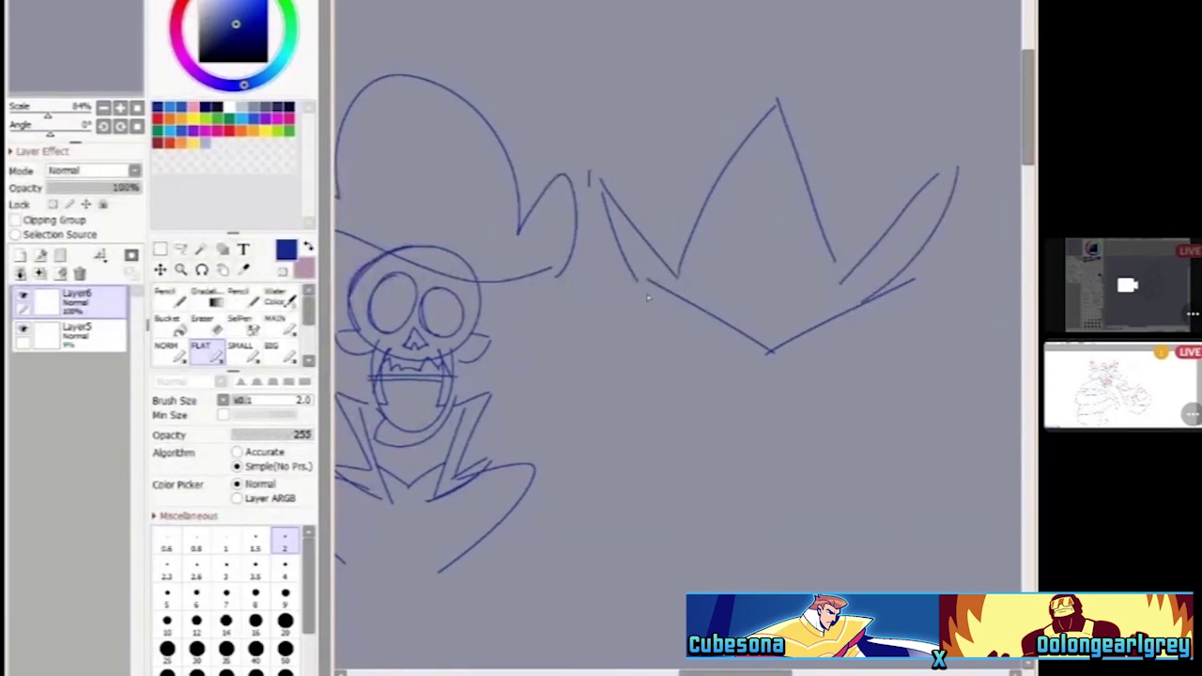
Reinforce the angular hat's outline along both swept brim tips and the slanted edge of the crown
drag(590, 179, 701, 305)
scroll(752, 263, down, 2)
scroll(866, 211, up, 3)
drag(922, 178, 779, 326)
scroll(737, 282, down, 5)
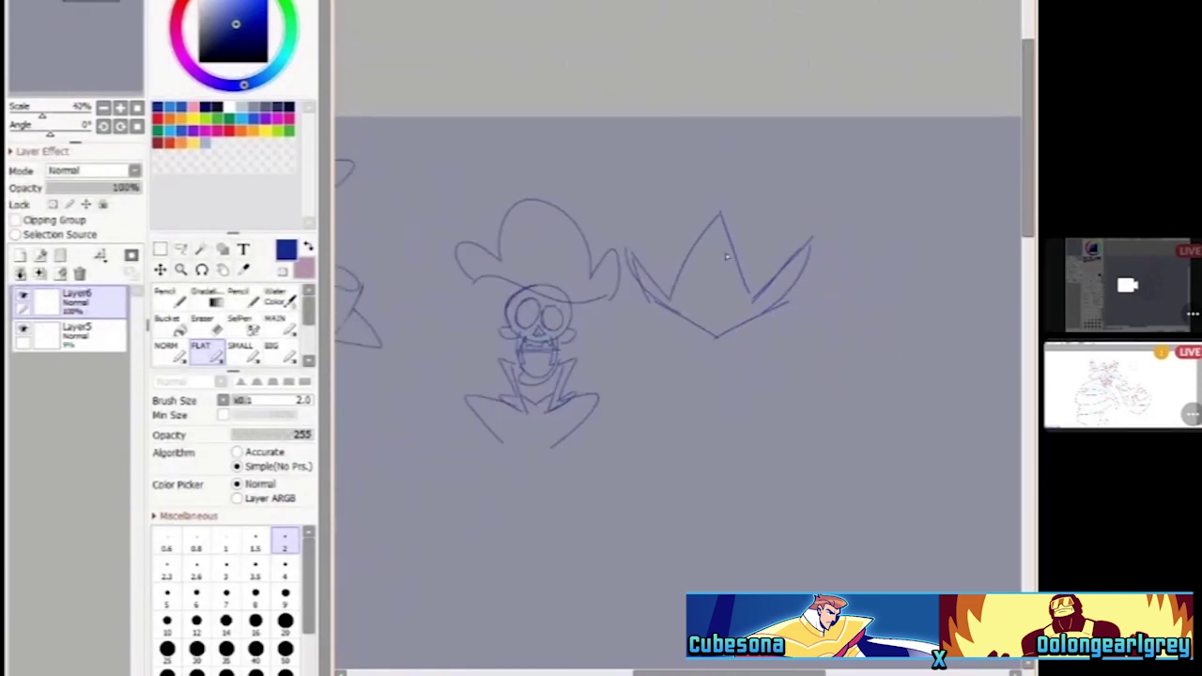
drag(722, 211, 754, 297)
Sketch the curved cheek spikes on both sides of the face beneath the angular hat's V-shaped brim
scroll(726, 331, up, 4)
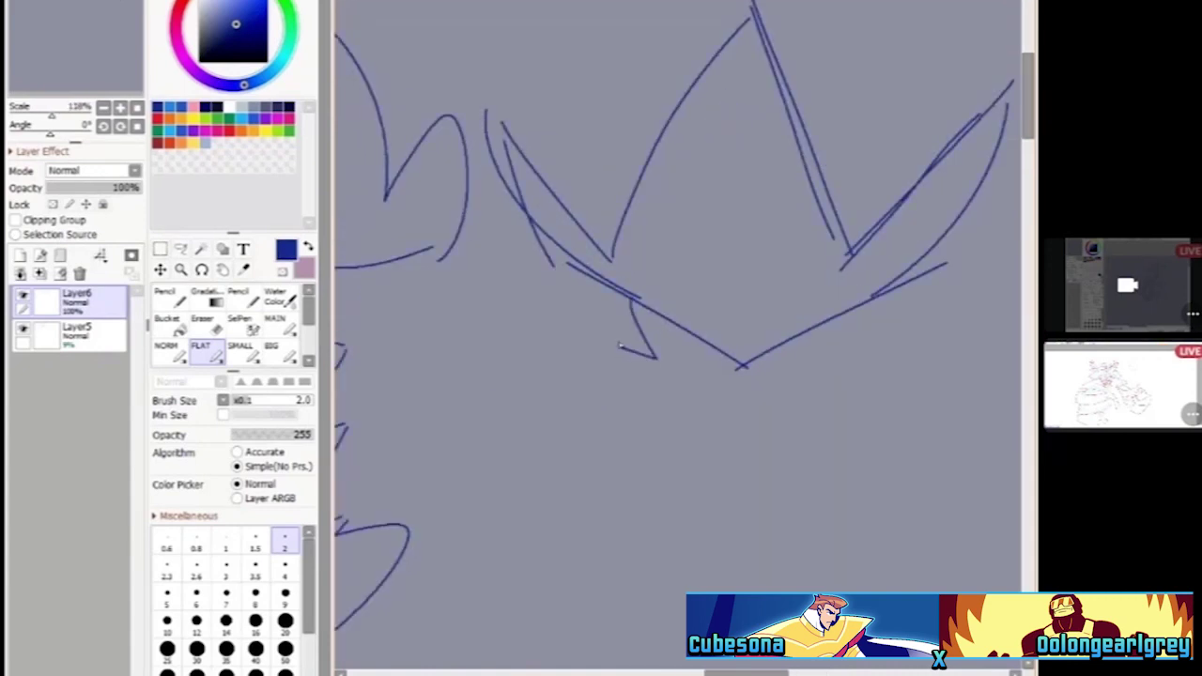
scroll(657, 367, down, 2)
scroll(686, 376, up, 2)
scroll(690, 382, up, 2)
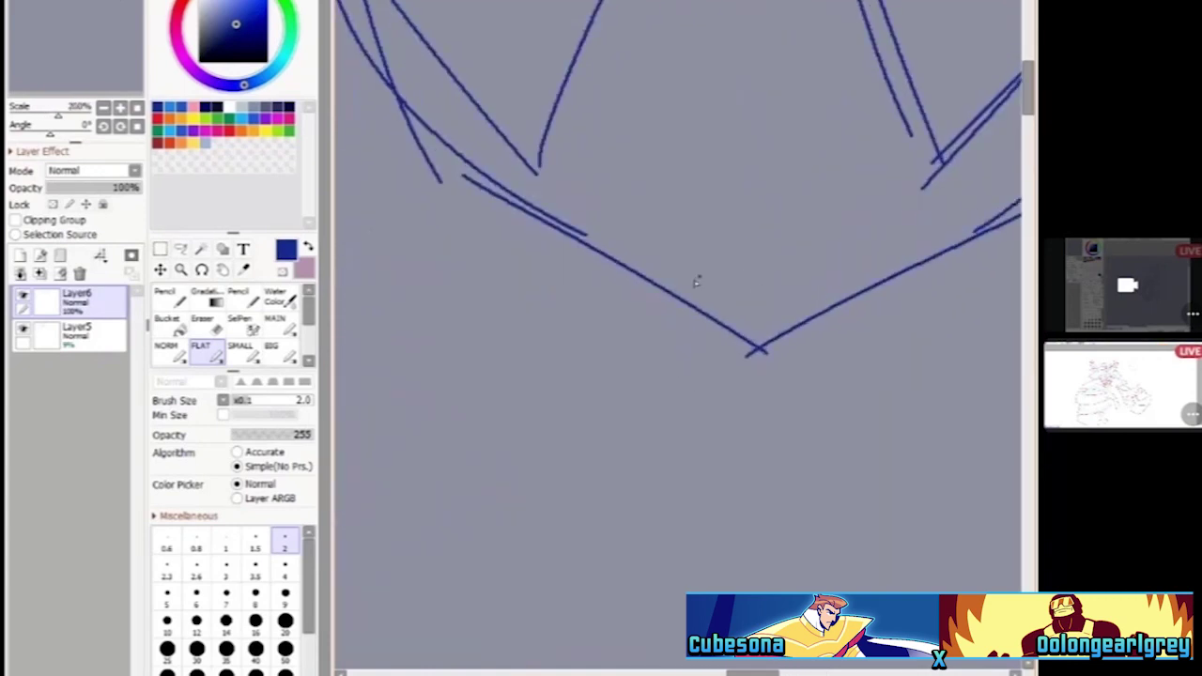
mouse_move(598, 255)
mouse_down()
mouse_move(638, 327)
mouse_move(562, 329)
mouse_move(655, 403)
mouse_up()
scroll(656, 402, down, 1)
mouse_move(857, 280)
mouse_down()
mouse_move(869, 351)
mouse_move(892, 341)
mouse_move(760, 451)
mouse_up()
scroll(602, 357, up, 1)
drag(547, 334, 696, 476)
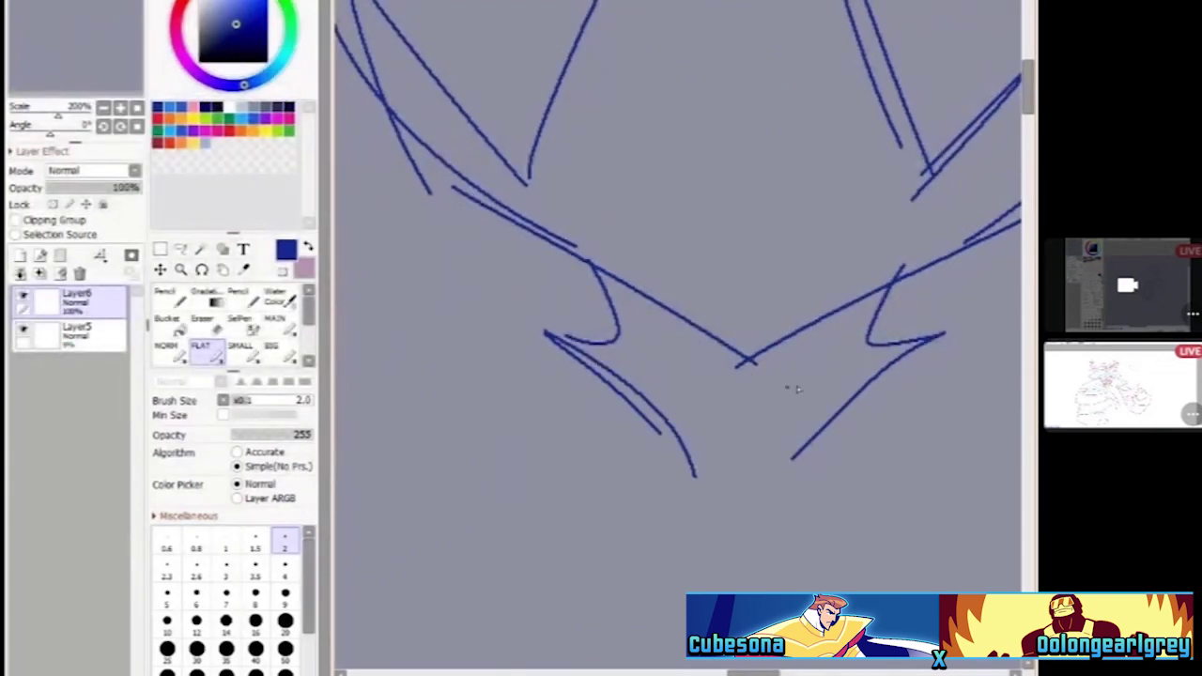
drag(896, 361, 814, 499)
scroll(666, 424, down, 2)
mouse_move(635, 391)
mouse_down()
mouse_move(607, 444)
mouse_move(728, 576)
mouse_up()
scroll(785, 416, up, 2)
scroll(757, 415, down, 3)
key(ctrl+z)
Sketch the lower jaw spikes under the cheeks, with both sides curving down to a single chin point
scroll(657, 451, up, 2)
key(ctrl+z)
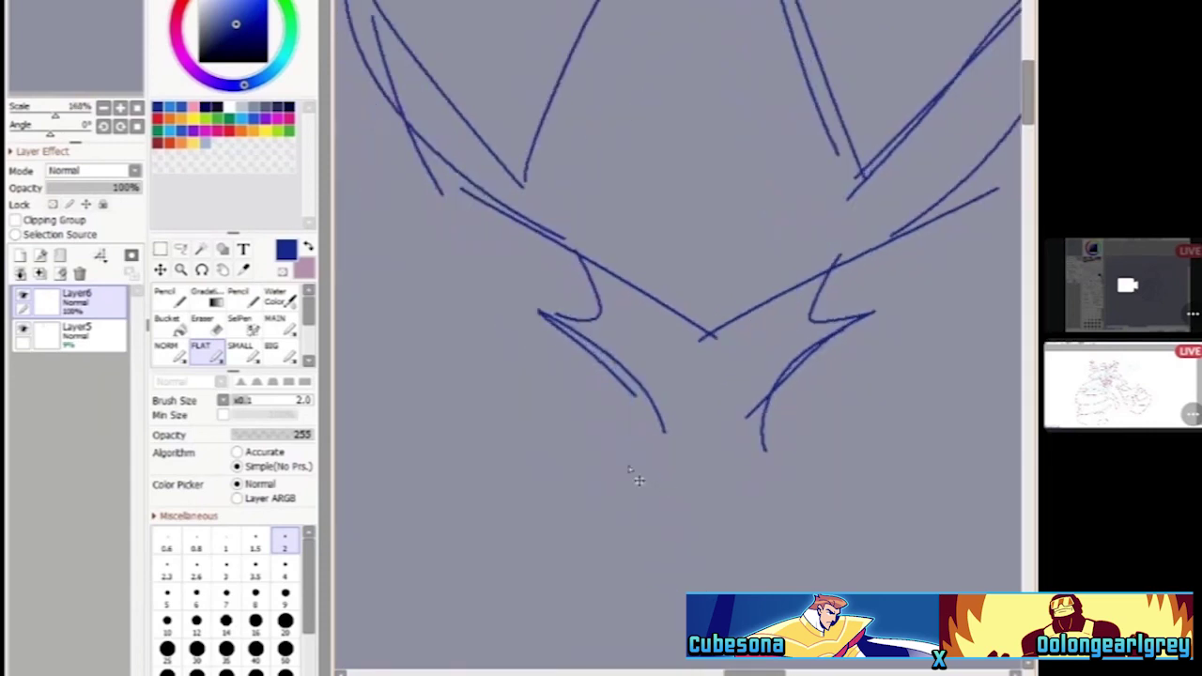
mouse_move(608, 362)
mouse_down()
mouse_move(573, 415)
mouse_move(700, 542)
mouse_up()
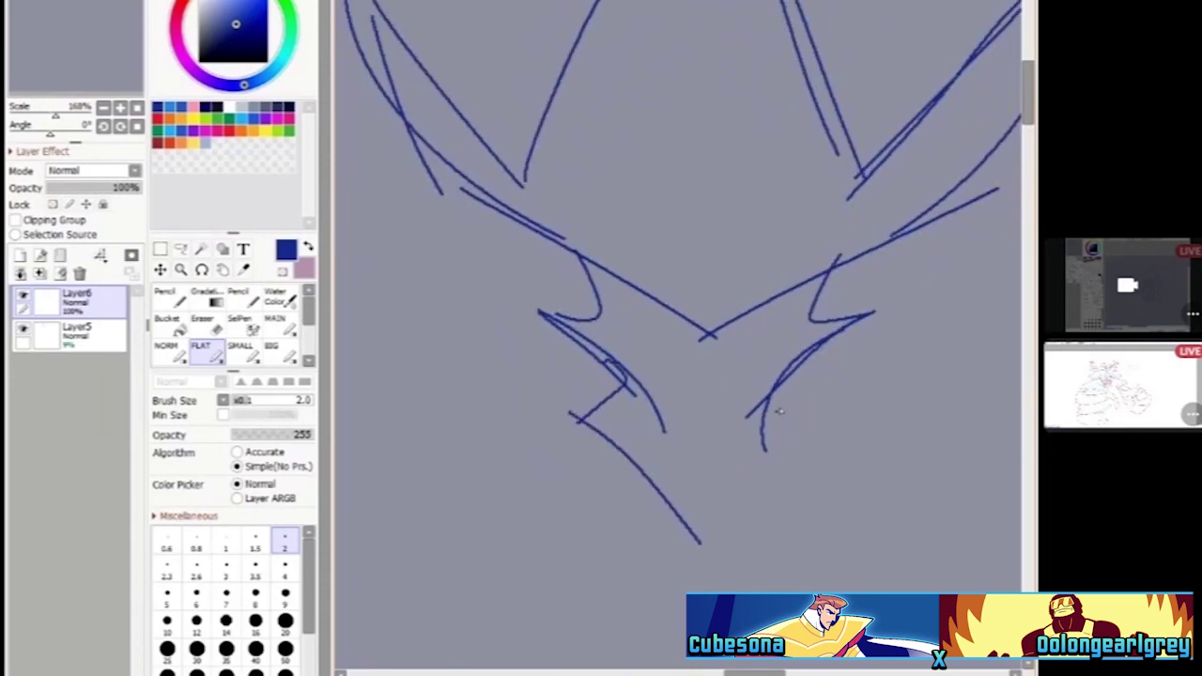
mouse_move(792, 374)
mouse_down()
mouse_move(820, 412)
mouse_move(843, 418)
mouse_move(795, 445)
mouse_move(714, 558)
mouse_up()
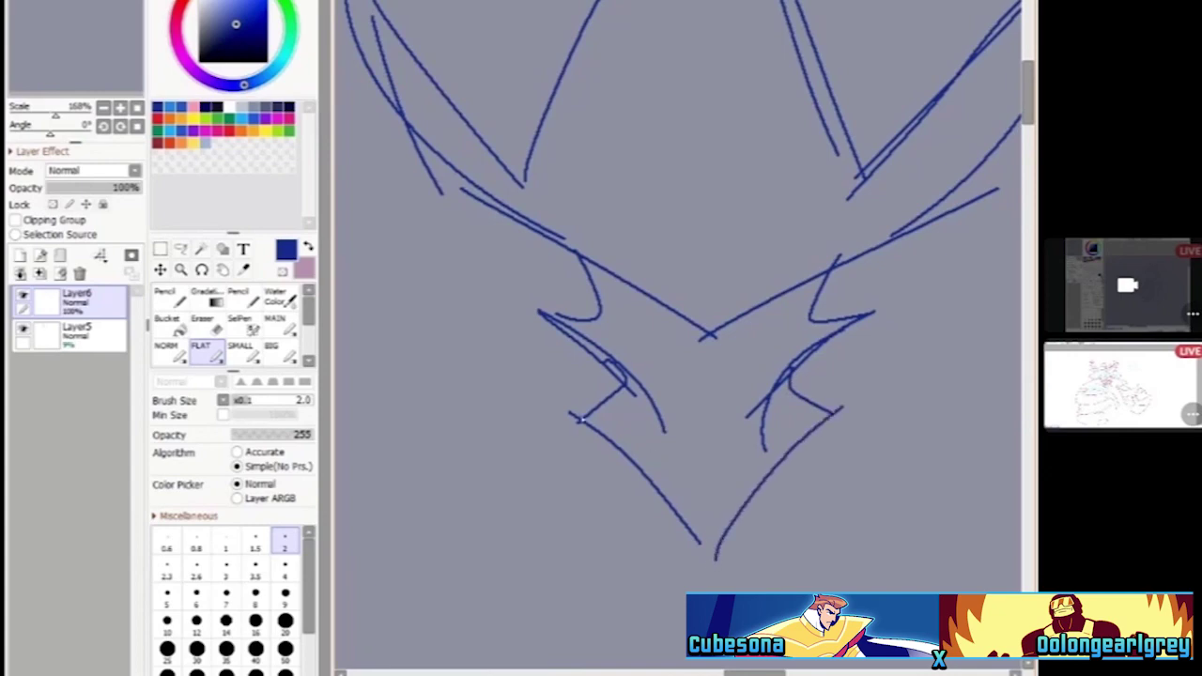
mouse_move(579, 411)
mouse_down()
mouse_move(644, 457)
mouse_move(700, 541)
mouse_up()
scroll(712, 564, down, 2)
scroll(639, 344, up, 3)
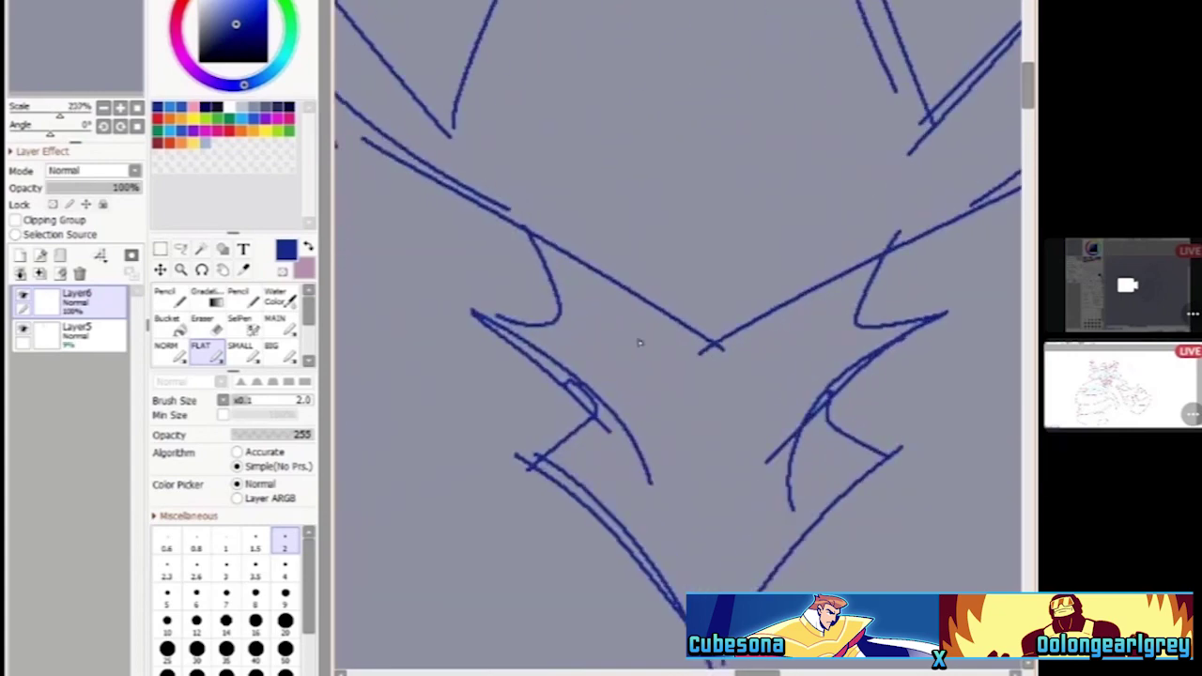
scroll(568, 291, up, 2)
scroll(625, 293, down, 7)
scroll(639, 236, up, 1)
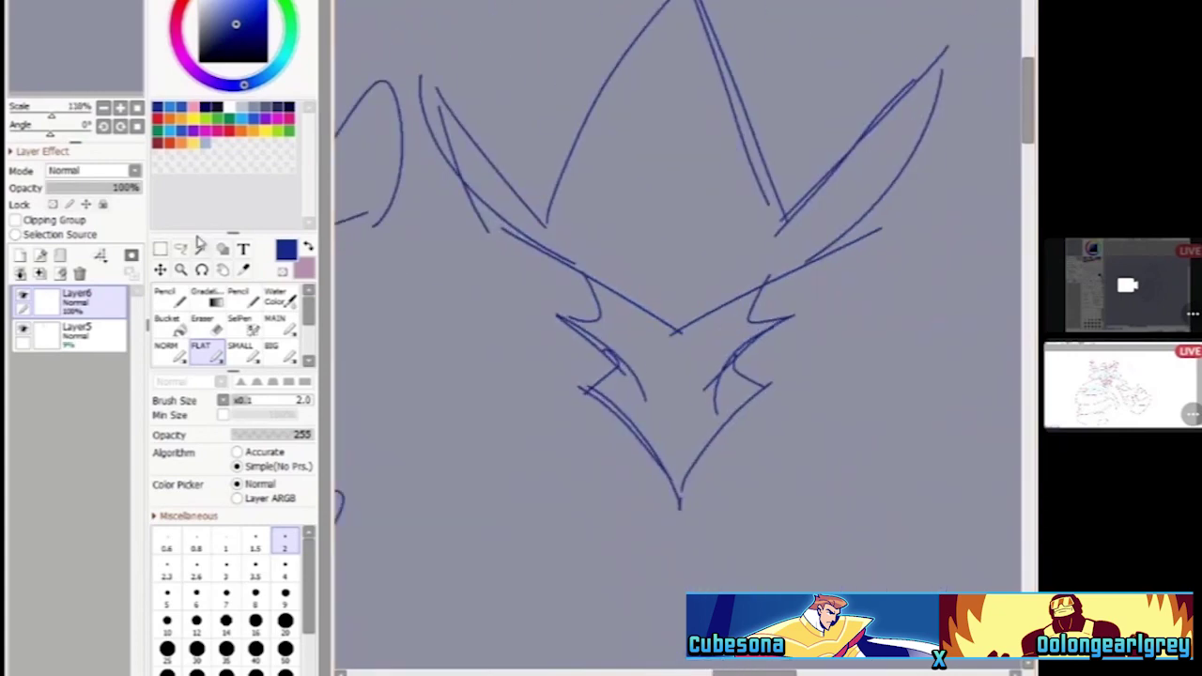
Lasso the spiked face beneath the angular hat, shift it slightly up toward the brim, and clear the selection
click(184, 249)
scroll(554, 277, up, 1)
mouse_move(552, 277)
mouse_down()
mouse_move(700, 357)
mouse_move(808, 291)
mouse_move(476, 365)
mouse_move(545, 289)
mouse_up()
drag(474, 376, 475, 361)
key(Return)
key(ctrl+d)
key(n)
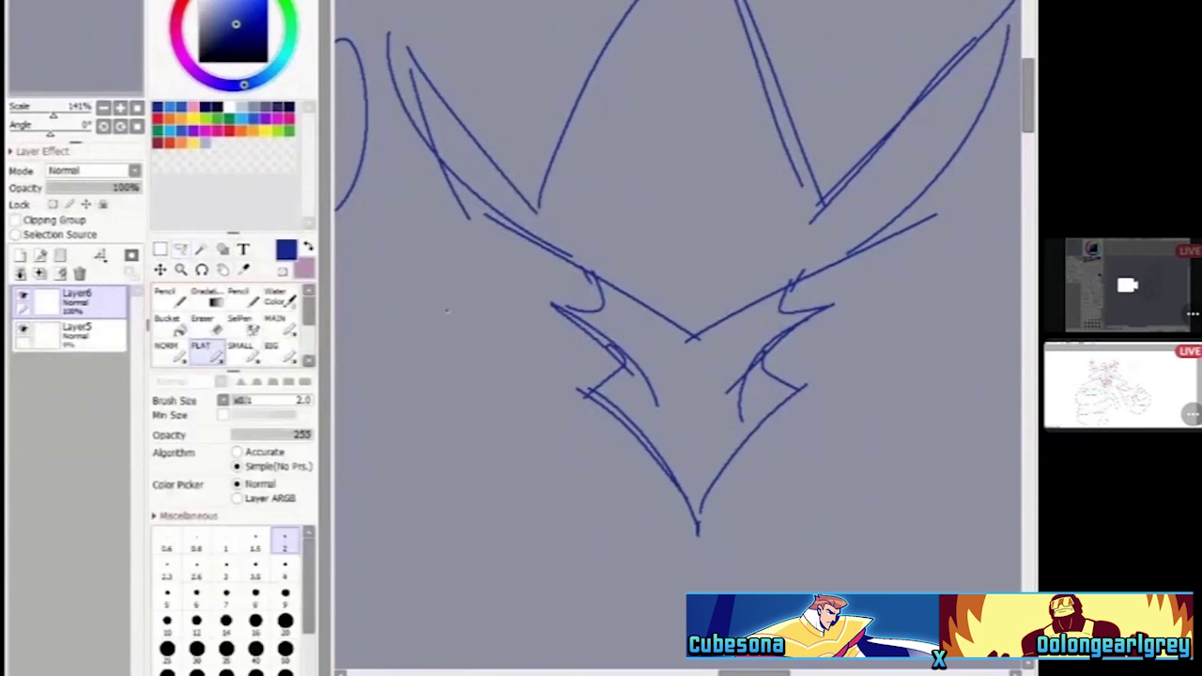
Sketch two slanted triangular eyes under the V-shaped brim and a small arrow-shaped nose between them
scroll(603, 295, up, 2)
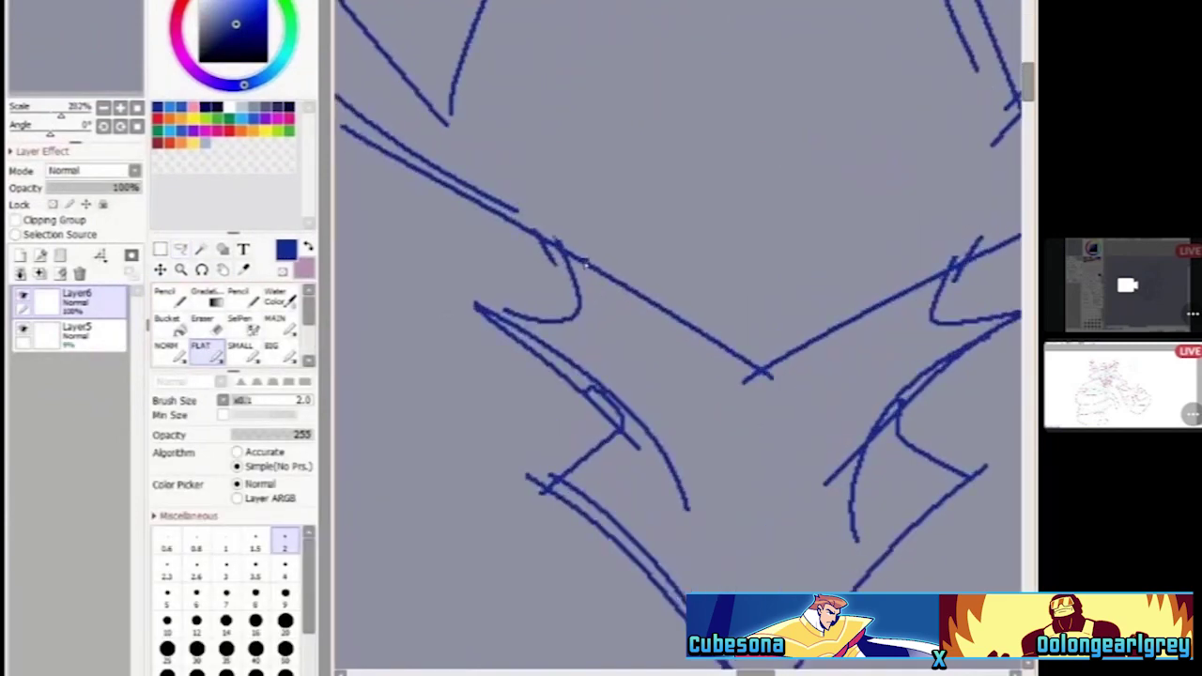
mouse_move(586, 265)
mouse_down()
mouse_move(668, 393)
mouse_move(769, 341)
mouse_move(834, 381)
mouse_move(899, 281)
mouse_up()
scroll(681, 380, down, 1)
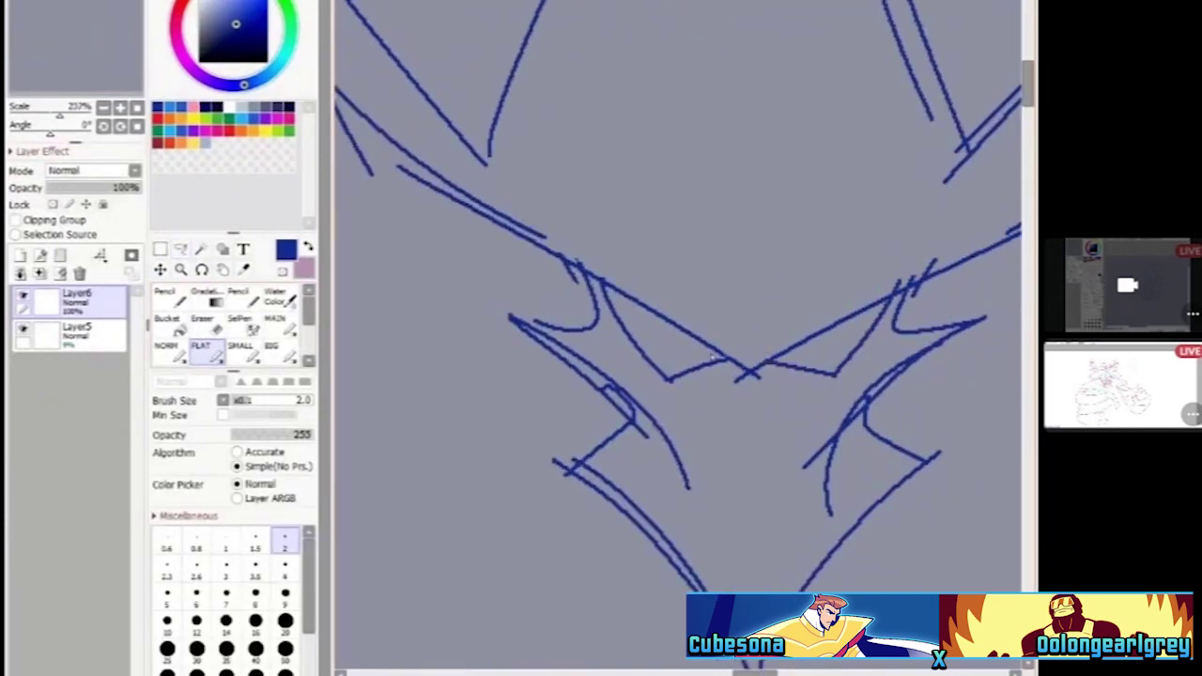
scroll(712, 357, up, 1)
mouse_move(752, 425)
mouse_down()
mouse_move(700, 381)
mouse_move(667, 407)
mouse_up()
mouse_move(667, 406)
mouse_down()
mouse_move(703, 360)
mouse_move(742, 401)
mouse_up()
drag(737, 403, 706, 388)
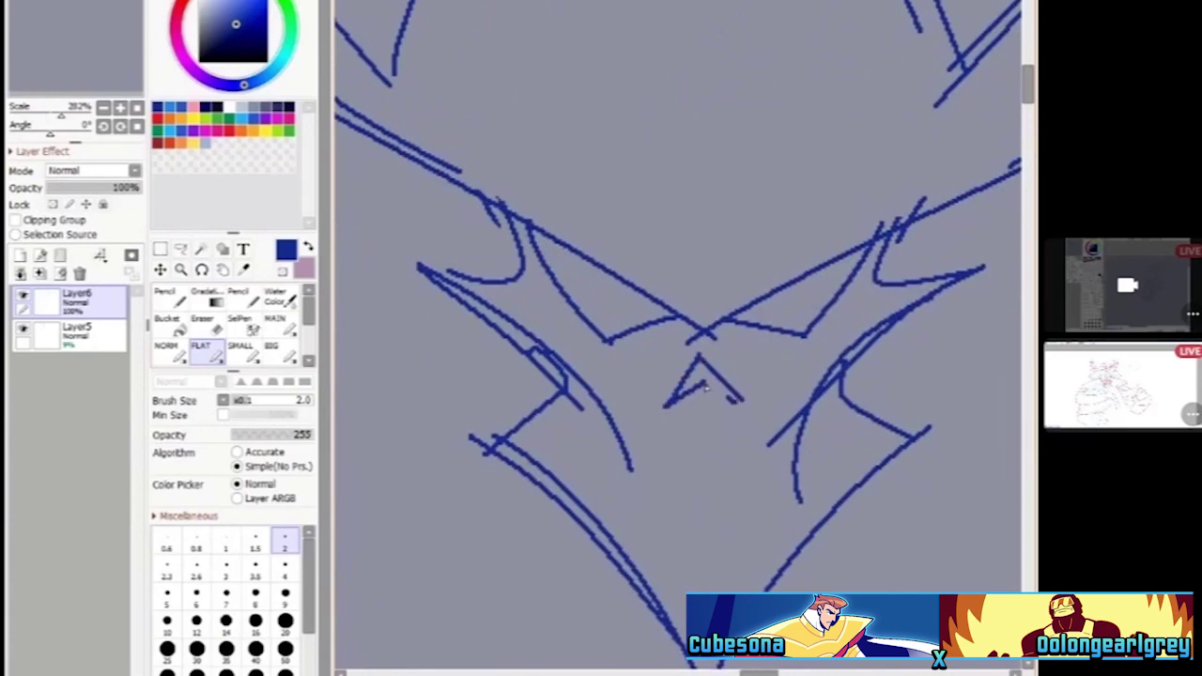
Sketch a jagged row of upper teeth below the nose, flanked by a long pointed fang on each cheek
scroll(707, 387, down, 1)
mouse_move(637, 443)
mouse_down()
mouse_move(692, 485)
mouse_move(720, 431)
mouse_move(782, 478)
mouse_move(807, 404)
mouse_move(826, 455)
mouse_up()
scroll(749, 405, down, 6)
scroll(690, 413, up, 4)
scroll(662, 333, up, 3)
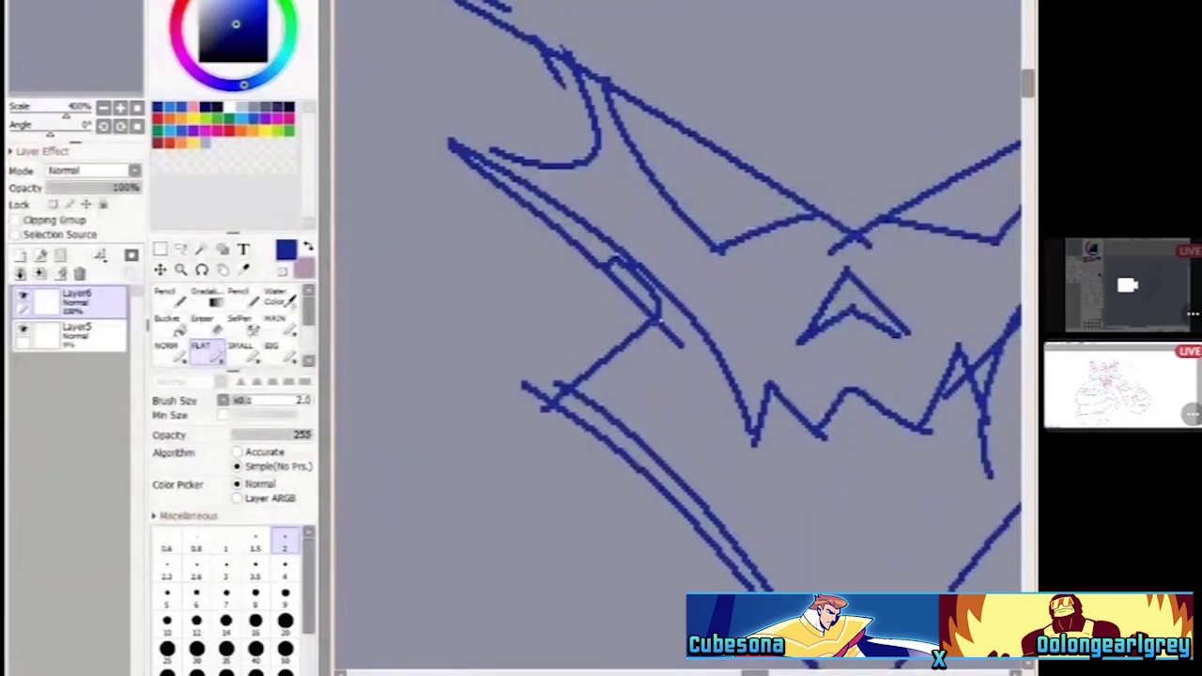
scroll(739, 512, down, 3)
scroll(738, 512, up, 2)
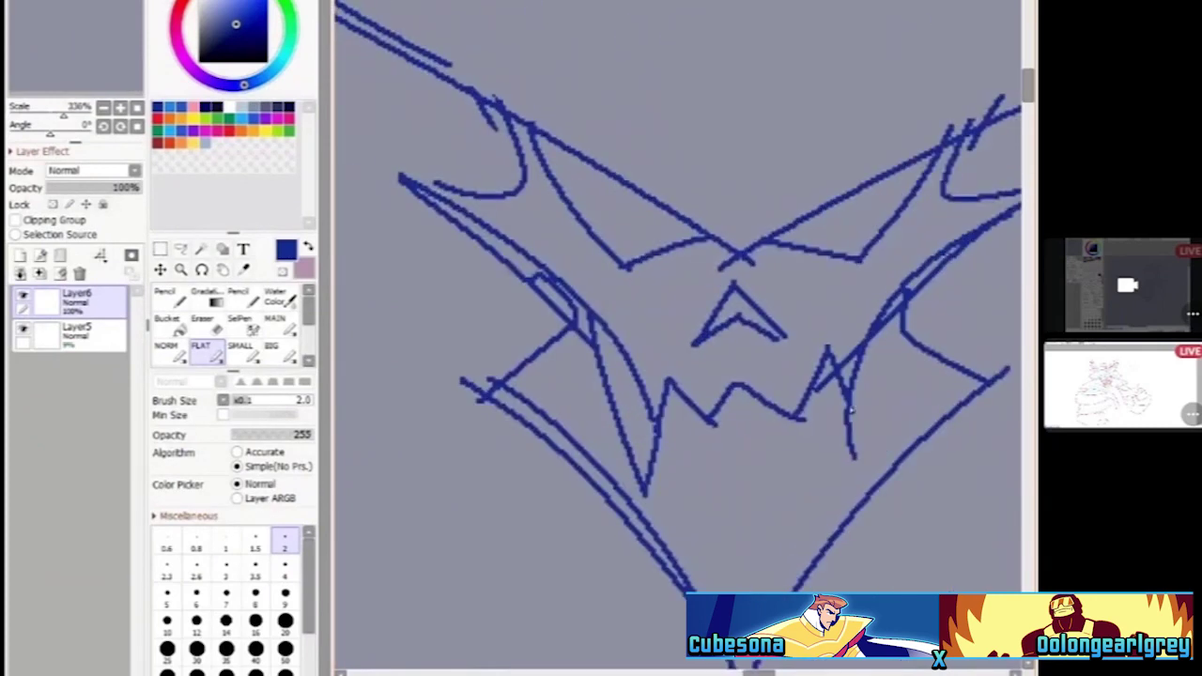
drag(840, 484, 902, 322)
scroll(706, 447, down, 8)
Reinforce the right jaw edge down to the chin point and add a short line beside the right eye
scroll(720, 434, up, 4)
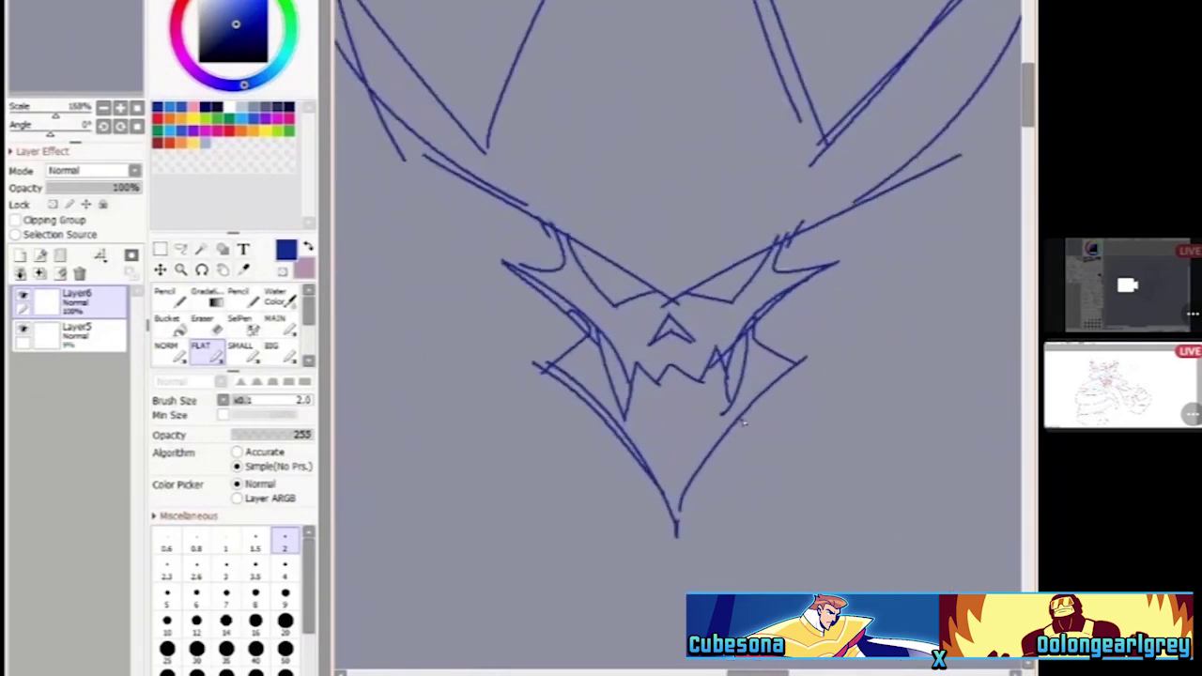
drag(731, 424, 676, 532)
scroll(756, 295, up, 6)
mouse_move(735, 272)
mouse_down()
mouse_move(747, 324)
mouse_move(779, 344)
mouse_move(746, 310)
mouse_up()
Fill both slanted eyes with solid blue and touch up the lower corner of the right eye with the FLAT brush
scroll(730, 299, down, 3)
click(177, 328)
click(512, 287)
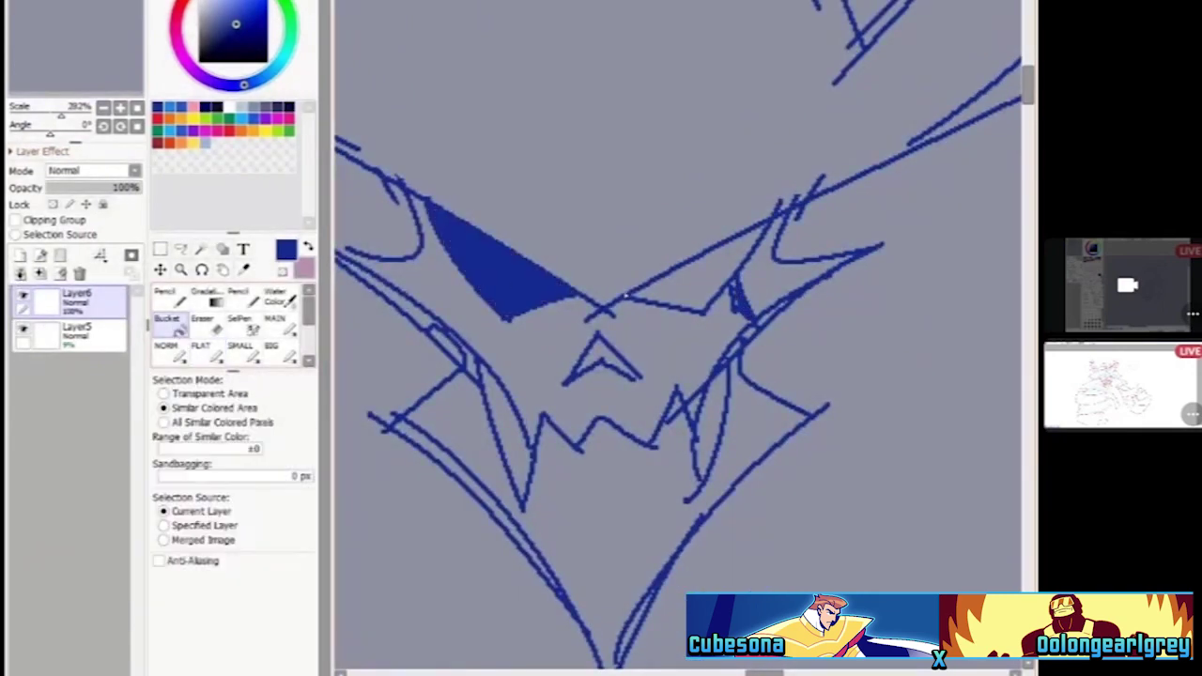
click(704, 277)
click(201, 350)
scroll(711, 268, up, 4)
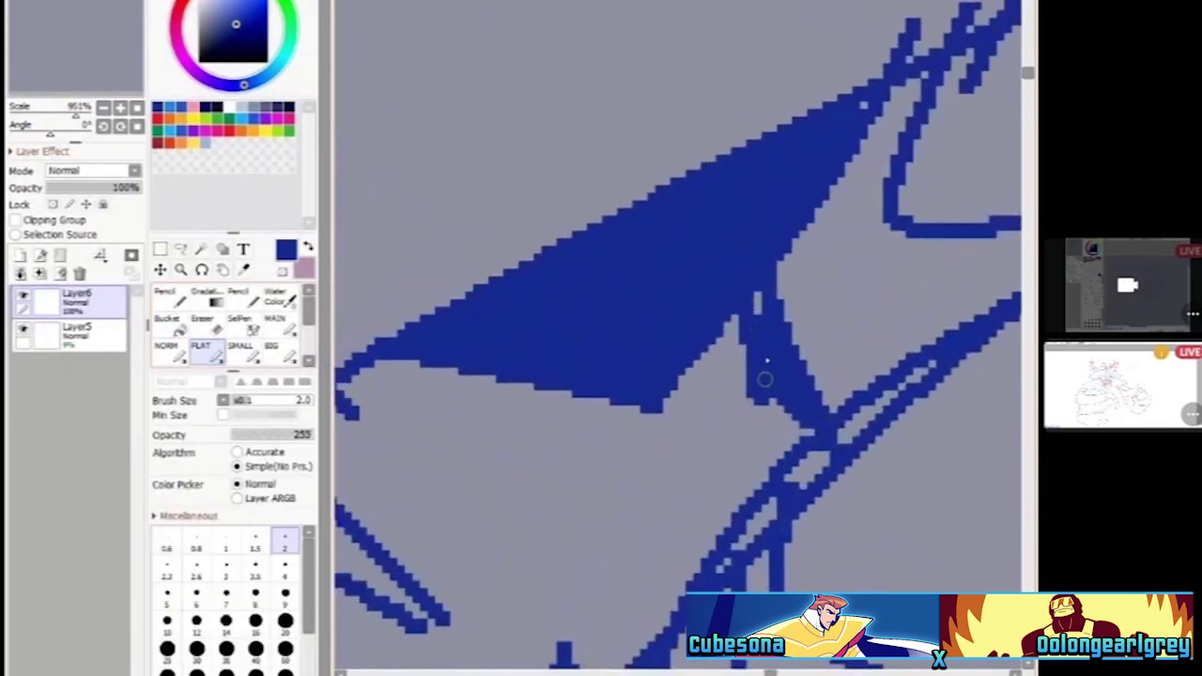
drag(765, 378, 757, 297)
Extend the hat's crown with curved outer edges that flare into a pointed corner on each side
scroll(800, 177, down, 6)
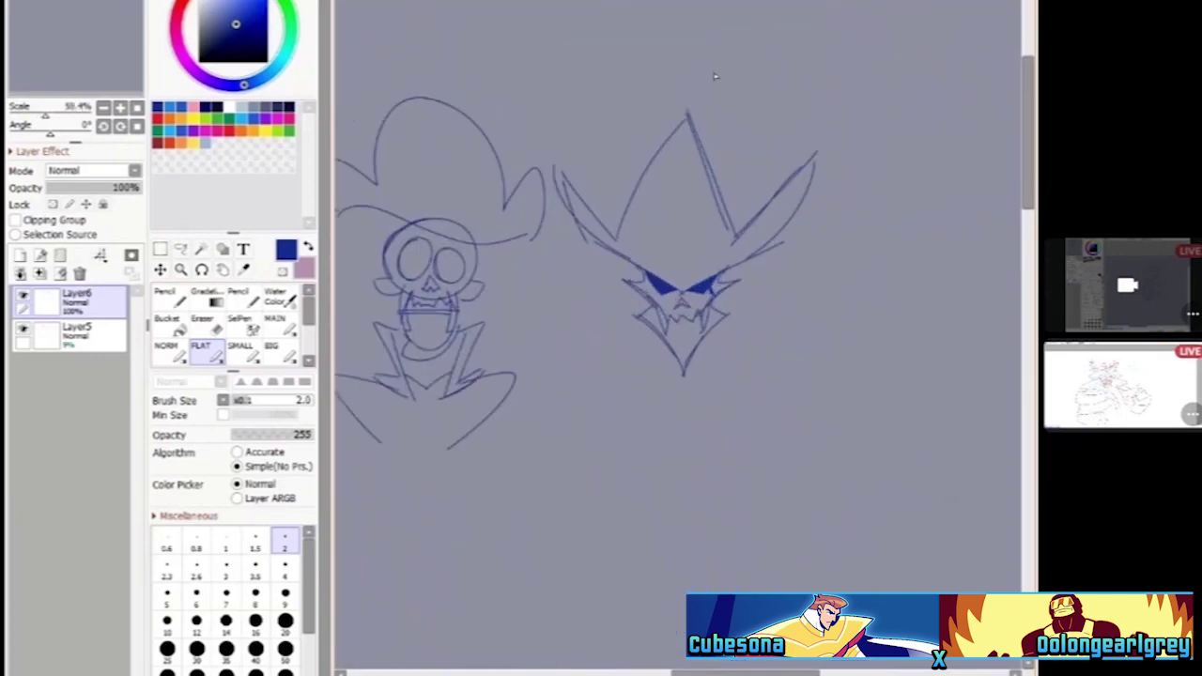
scroll(705, 132, up, 2)
mouse_move(571, 316)
mouse_down()
mouse_move(531, 196)
mouse_move(673, 89)
mouse_move(796, 207)
mouse_move(768, 255)
mouse_move(775, 312)
mouse_up()
scroll(599, 363, up, 3)
mouse_move(584, 354)
mouse_down()
mouse_move(605, 402)
mouse_move(531, 407)
mouse_up()
mouse_move(516, 404)
mouse_down()
mouse_move(655, 508)
mouse_move(543, 551)
mouse_up()
scroll(542, 545, down, 4)
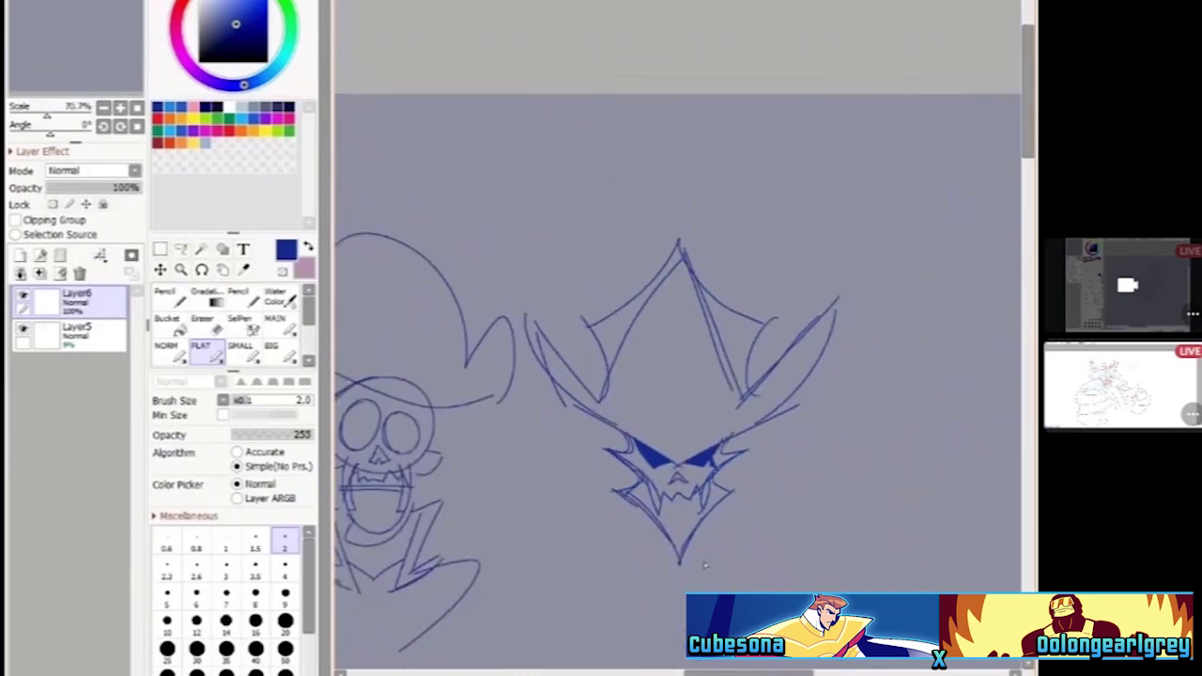
scroll(577, 428, up, 4)
mouse_move(542, 234)
mouse_down()
mouse_move(466, 302)
mouse_move(541, 343)
mouse_move(568, 457)
mouse_up()
mouse_move(904, 266)
mouse_down()
mouse_move(941, 306)
mouse_move(985, 298)
mouse_move(870, 404)
mouse_move(915, 438)
mouse_up()
mouse_move(921, 434)
mouse_down()
mouse_move(857, 473)
mouse_move(777, 593)
mouse_up()
scroll(798, 578, down, 4)
scroll(703, 221, down, 3)
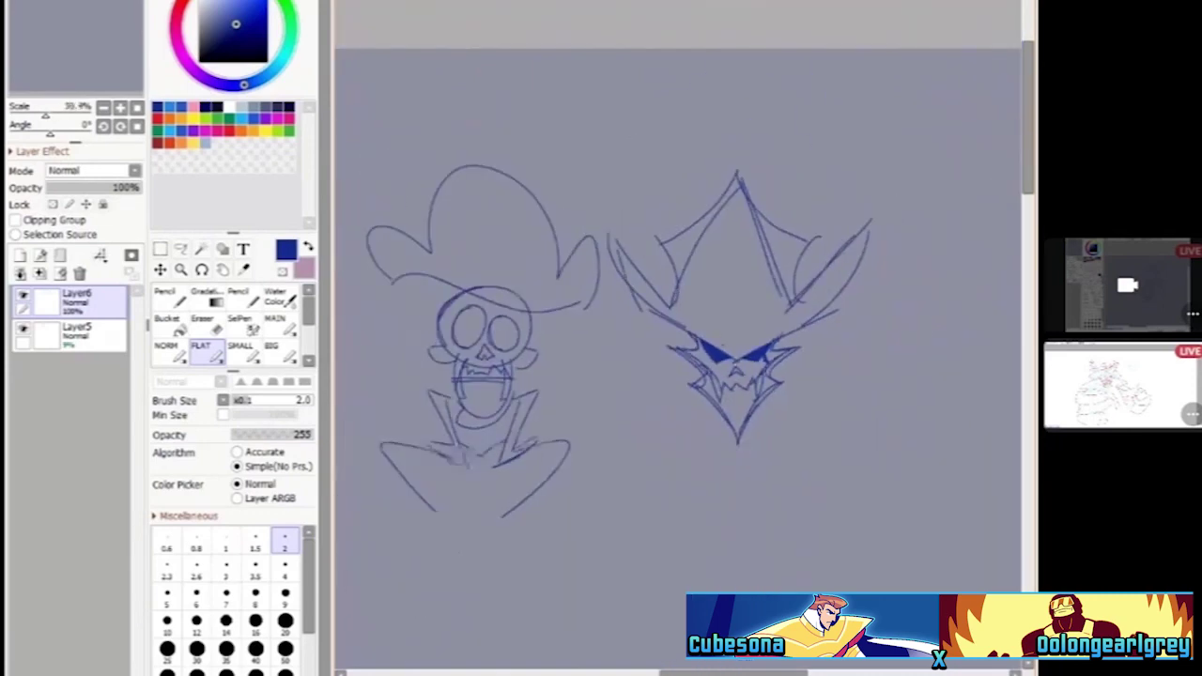
Sketch rounded shoulders and a jagged, pointed cape on both sides of the spiked face
scroll(666, 336, up, 2)
mouse_move(637, 263)
mouse_down()
mouse_move(557, 288)
mouse_move(605, 373)
mouse_move(633, 378)
mouse_up()
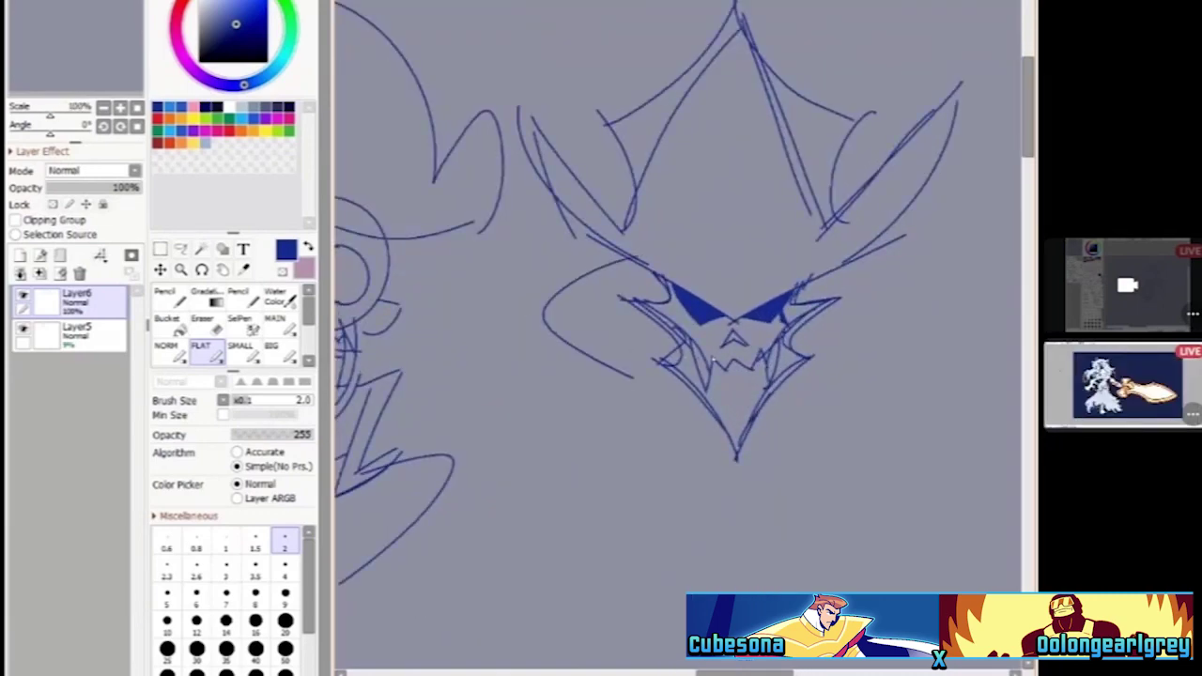
mouse_move(823, 248)
mouse_down()
mouse_move(860, 339)
mouse_move(776, 470)
mouse_move(866, 518)
mouse_move(970, 385)
mouse_up()
mouse_move(936, 291)
mouse_down()
mouse_move(911, 379)
mouse_move(967, 399)
mouse_up()
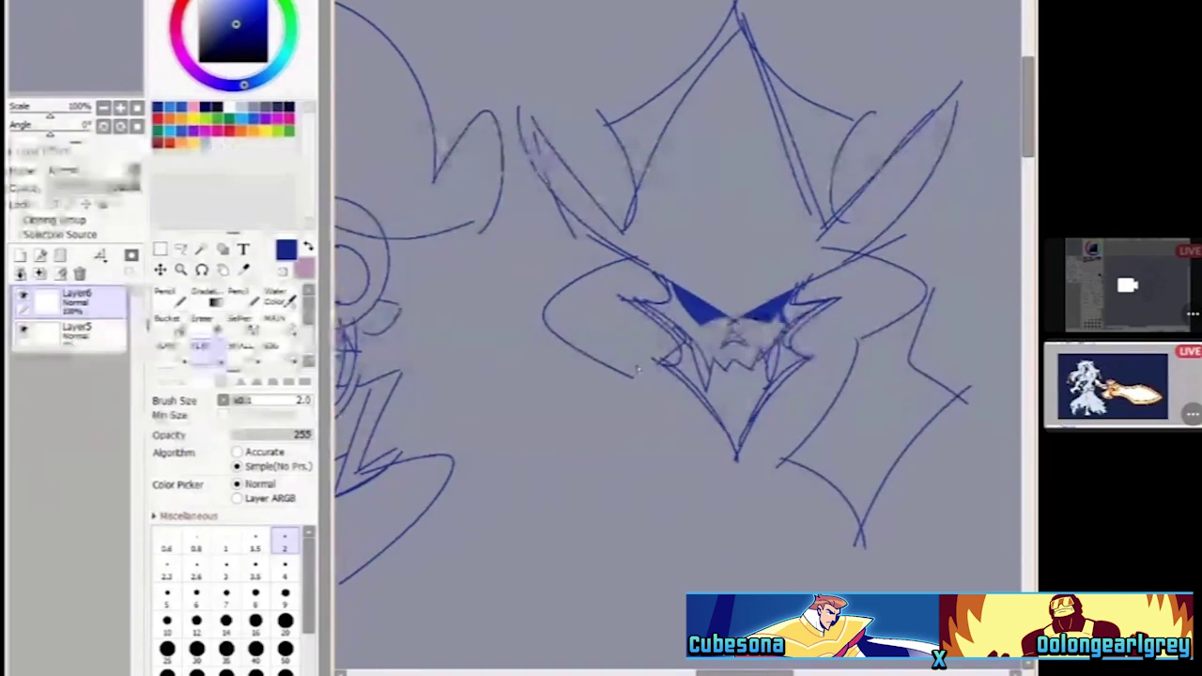
mouse_move(632, 374)
mouse_down()
mouse_move(700, 453)
mouse_move(595, 532)
mouse_up()
drag(572, 367, 492, 394)
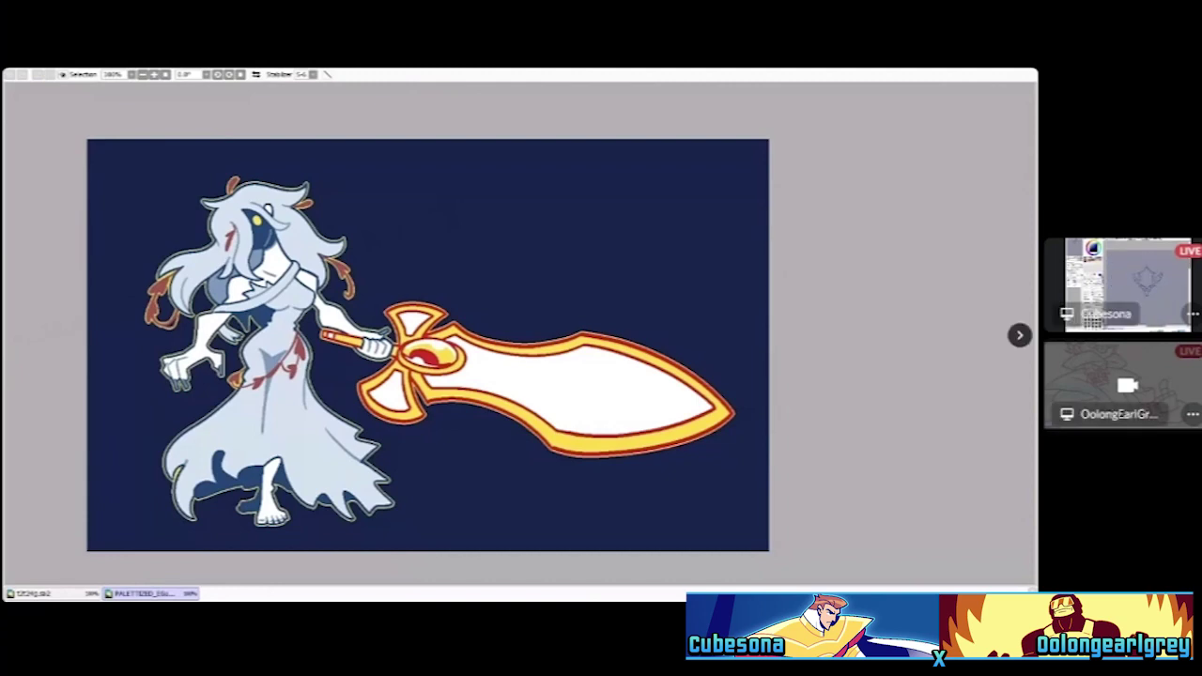
Return to the blue sketch stream and ink the figure's left shoulder curve, ending in an outward spike
click(1120, 285)
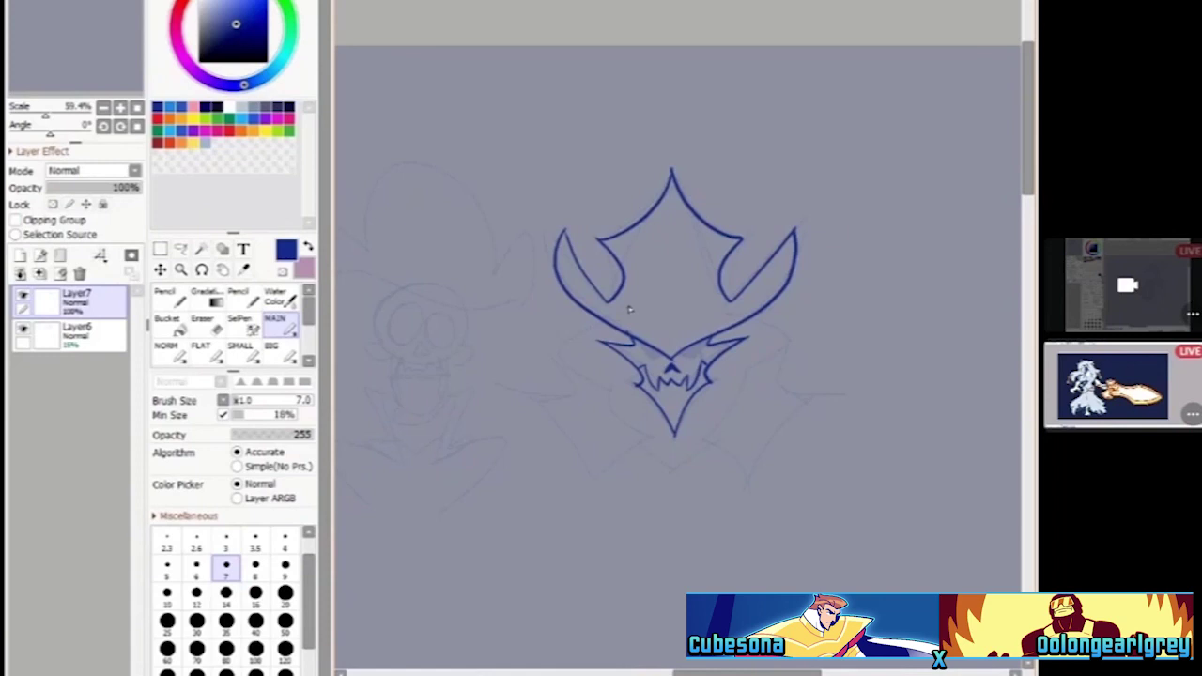
scroll(597, 318, up, 2)
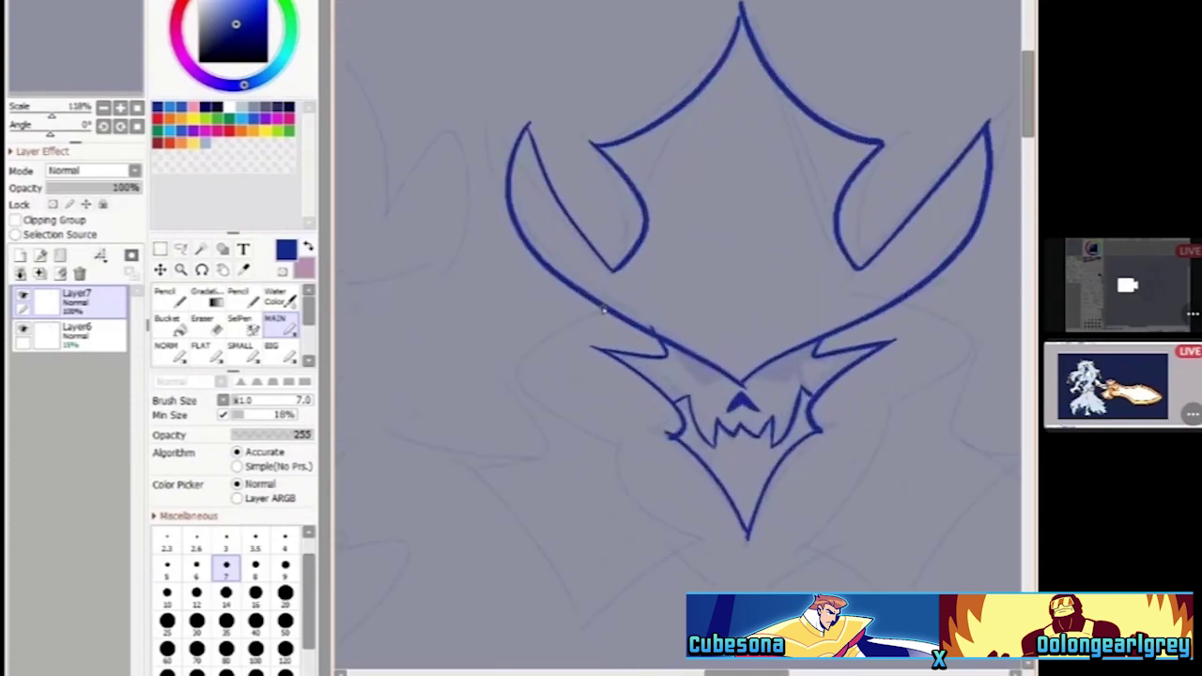
mouse_move(604, 312)
mouse_down()
mouse_move(527, 342)
mouse_move(504, 377)
mouse_move(549, 456)
mouse_move(414, 432)
mouse_up()
scroll(589, 474, down, 3)
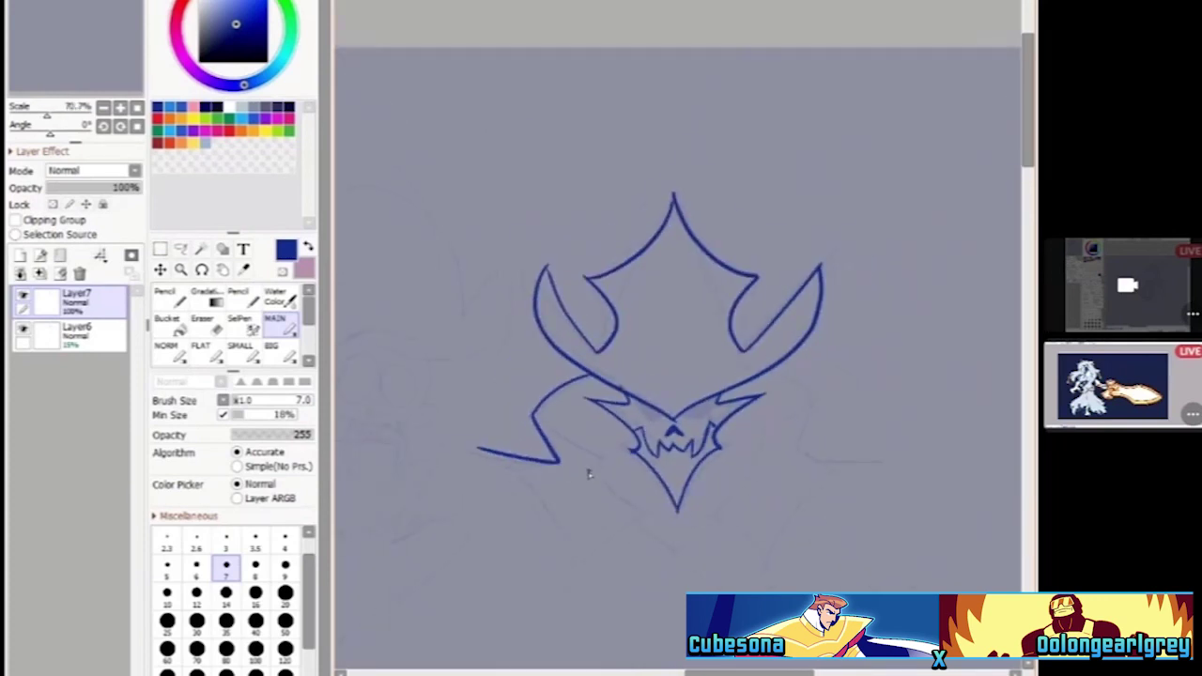
Ink the left collar curve and the jagged cape edges below the shoulder down to a closed lower point
scroll(589, 474, up, 3)
mouse_move(513, 380)
mouse_down()
mouse_move(595, 483)
mouse_move(632, 483)
mouse_move(627, 568)
mouse_up()
scroll(601, 507, down, 1)
mouse_move(480, 483)
mouse_down()
mouse_move(510, 584)
mouse_move(501, 580)
mouse_move(590, 634)
mouse_up()
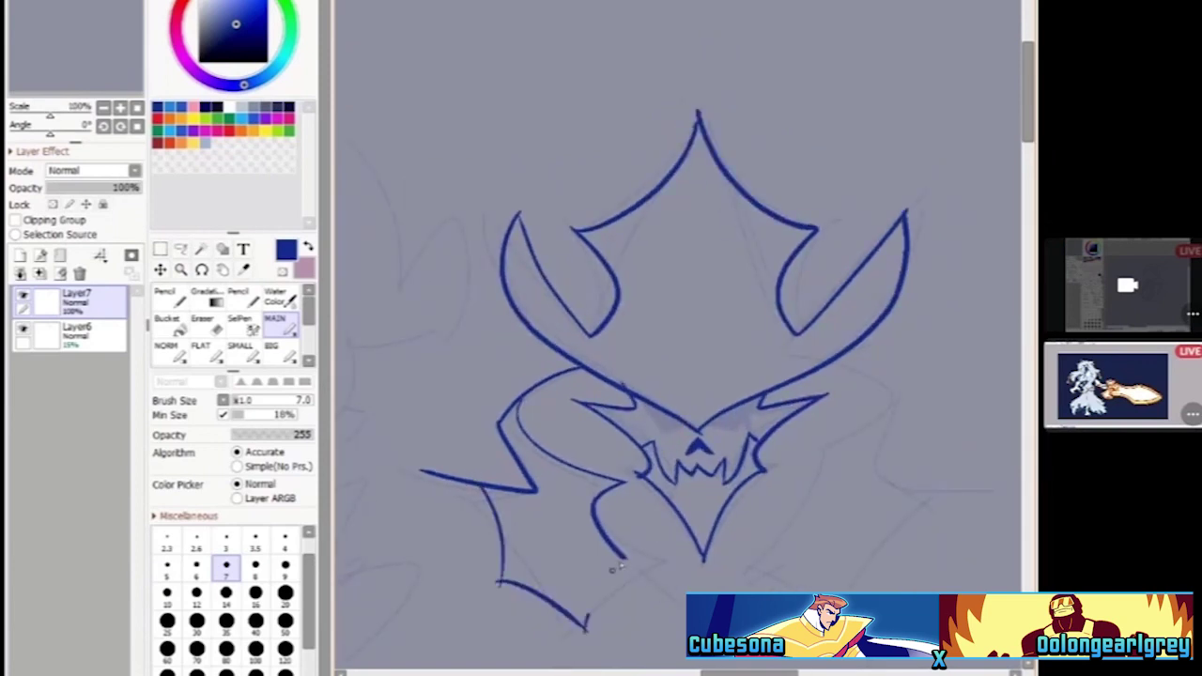
drag(629, 559, 587, 628)
scroll(654, 459, down, 3)
scroll(672, 539, up, 1)
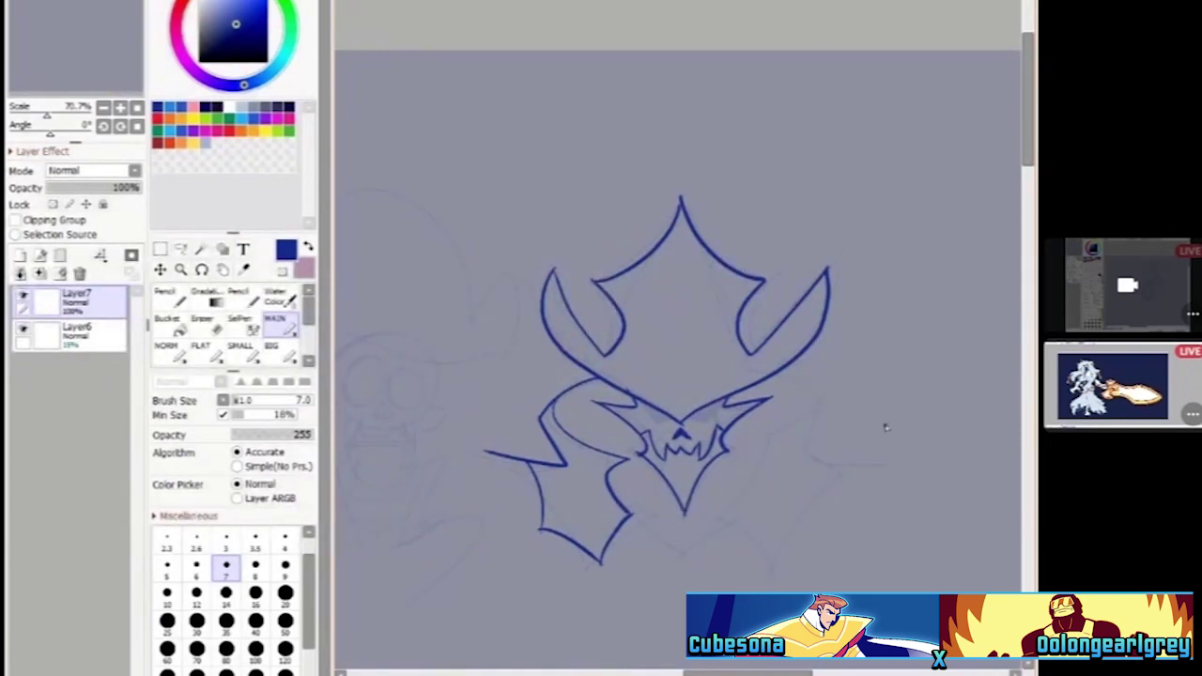
Continue inking the cape outline on the figure's opposite side with two angled strokes
scroll(820, 428, down, 1)
scroll(761, 453, up, 11)
drag(582, 347, 707, 401)
drag(707, 401, 759, 307)
scroll(748, 282, down, 5)
Alternate between the two artists' live streams to view their work, ending on the blue sketch stream
click(1118, 386)
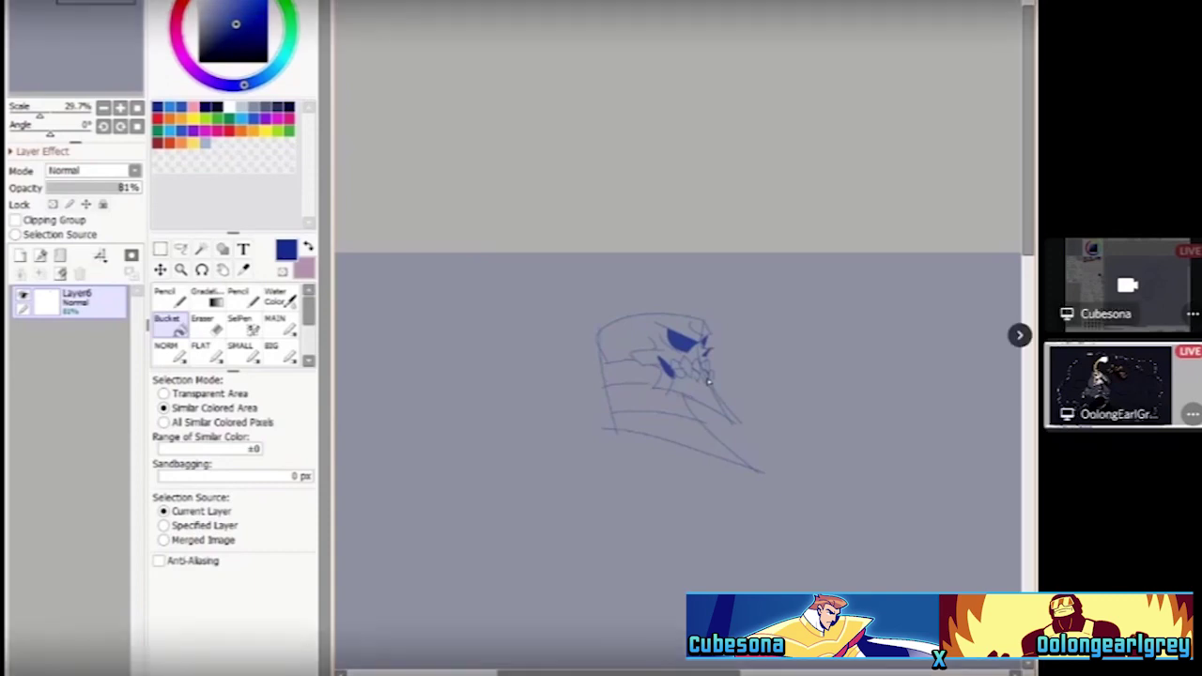
click(1111, 385)
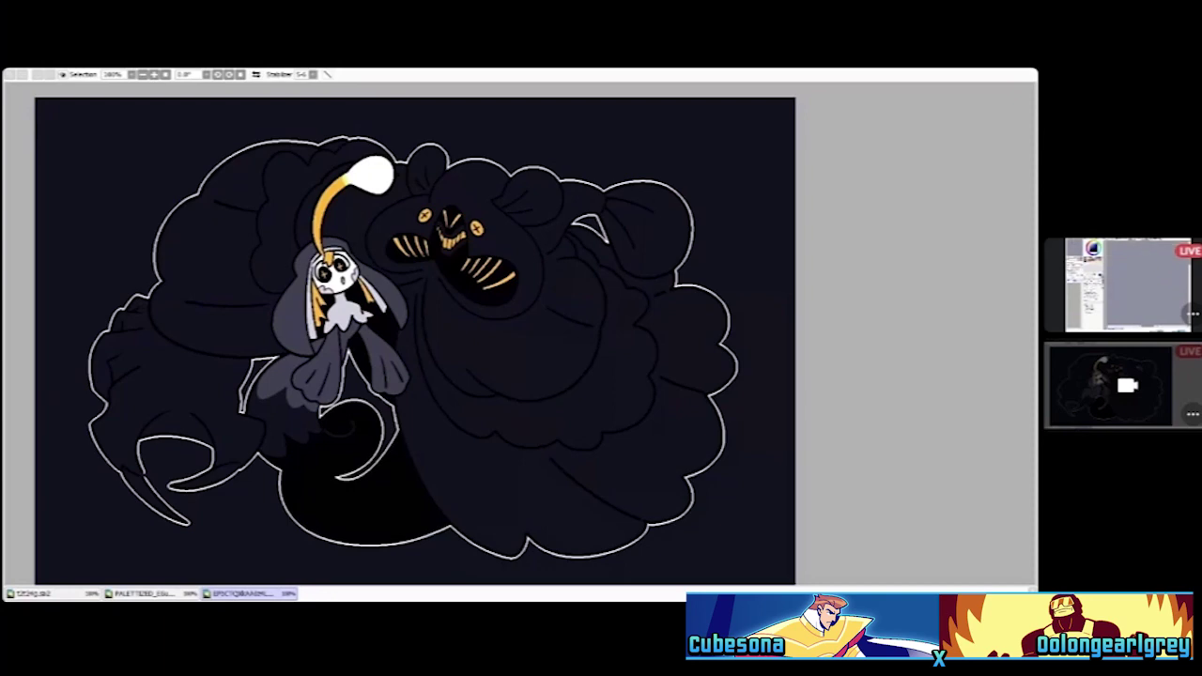
click(1120, 285)
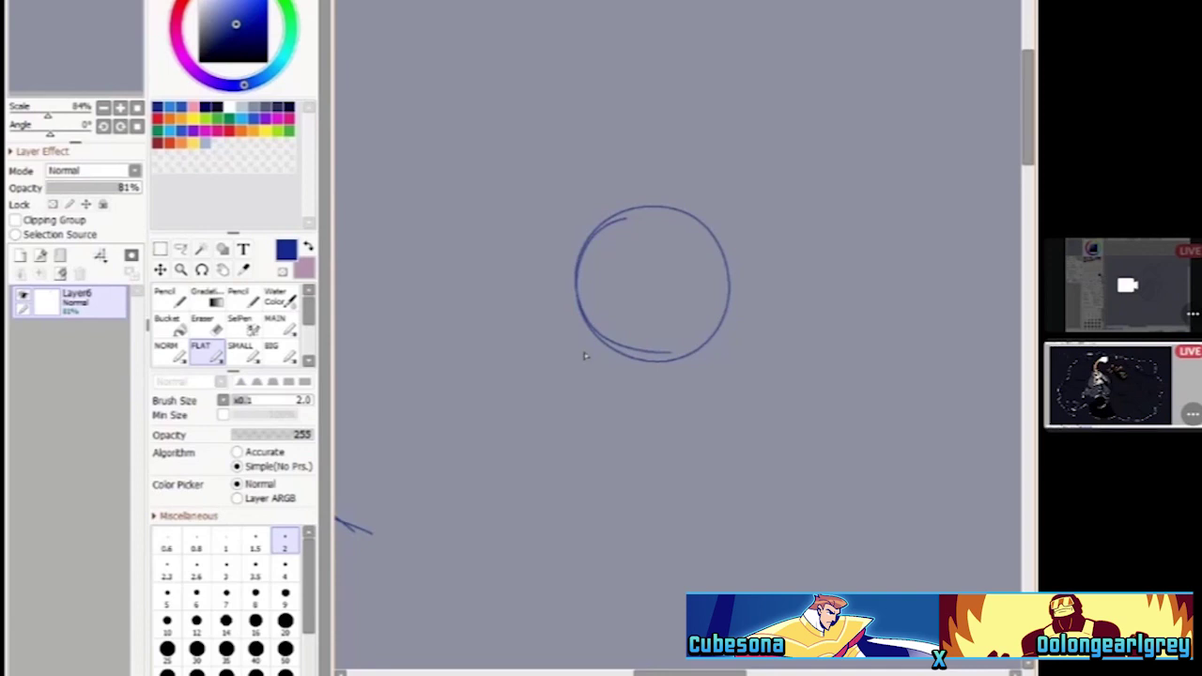
Draw a vertical centre line and two curved horizontal eye guides across the head circle
scroll(663, 230, up, 1)
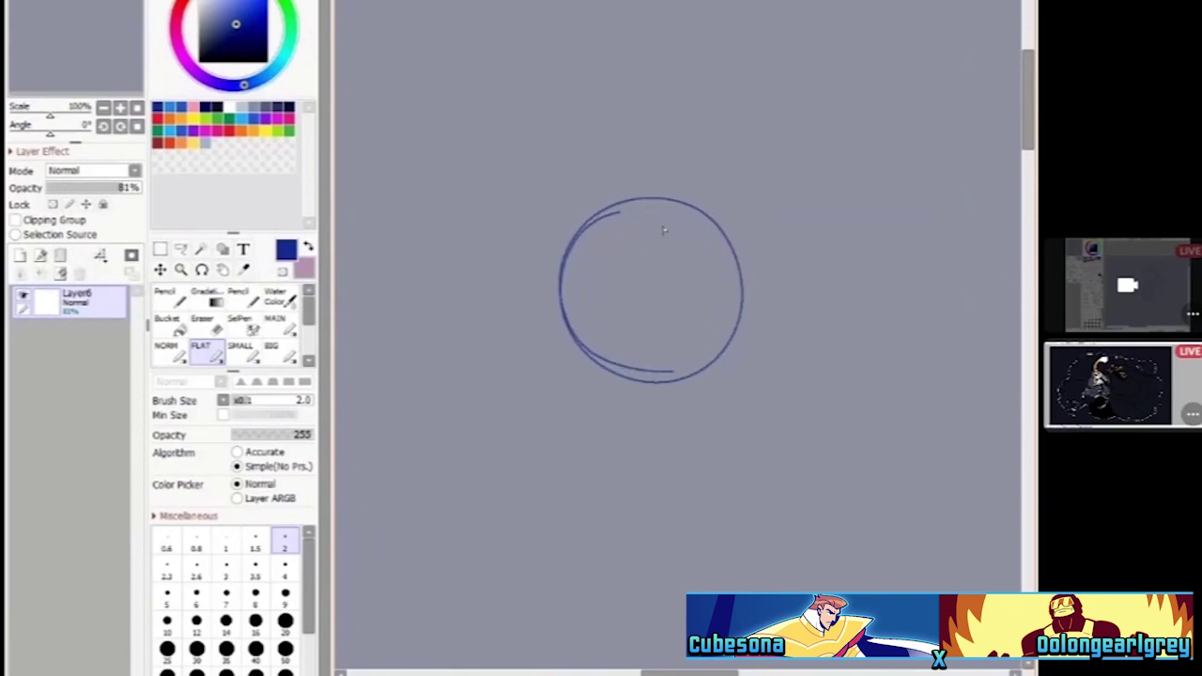
drag(649, 179, 651, 432)
mouse_move(534, 294)
mouse_down()
mouse_move(579, 308)
mouse_move(741, 303)
mouse_up()
drag(531, 302, 762, 310)
Sketch a large pointed ear on each side of the head circle
scroll(625, 209, up, 1)
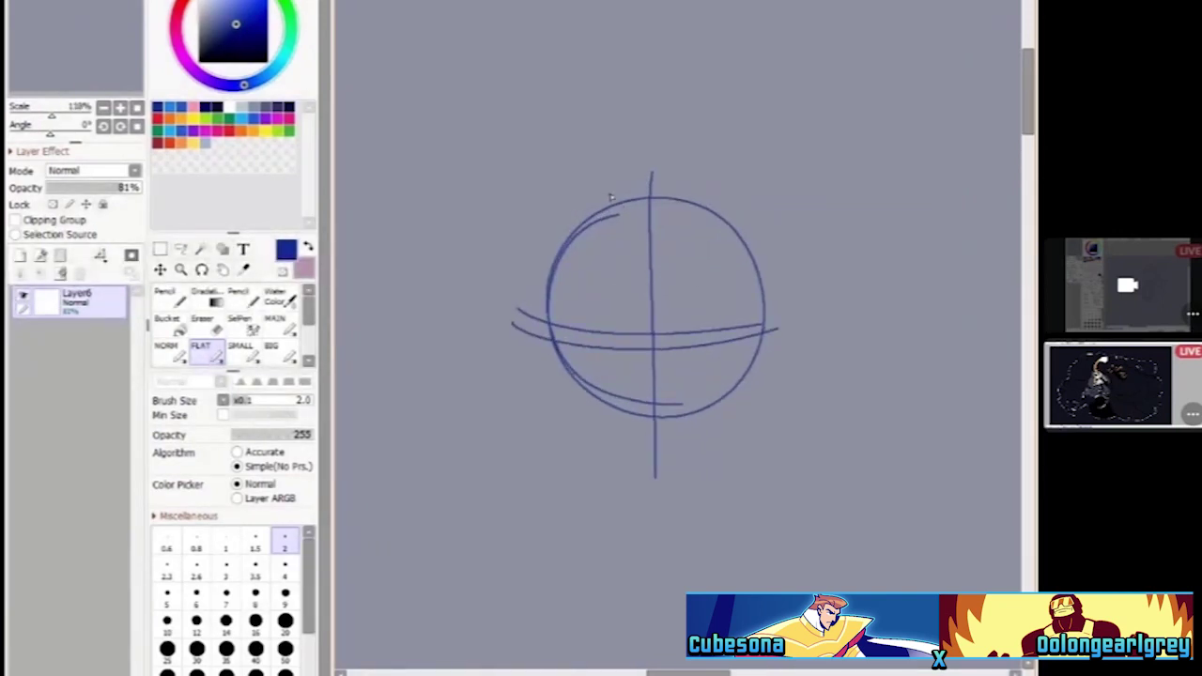
mouse_move(615, 193)
mouse_down()
mouse_move(501, 159)
mouse_move(555, 297)
mouse_up()
mouse_move(705, 203)
mouse_down()
mouse_move(797, 171)
mouse_move(772, 297)
mouse_up()
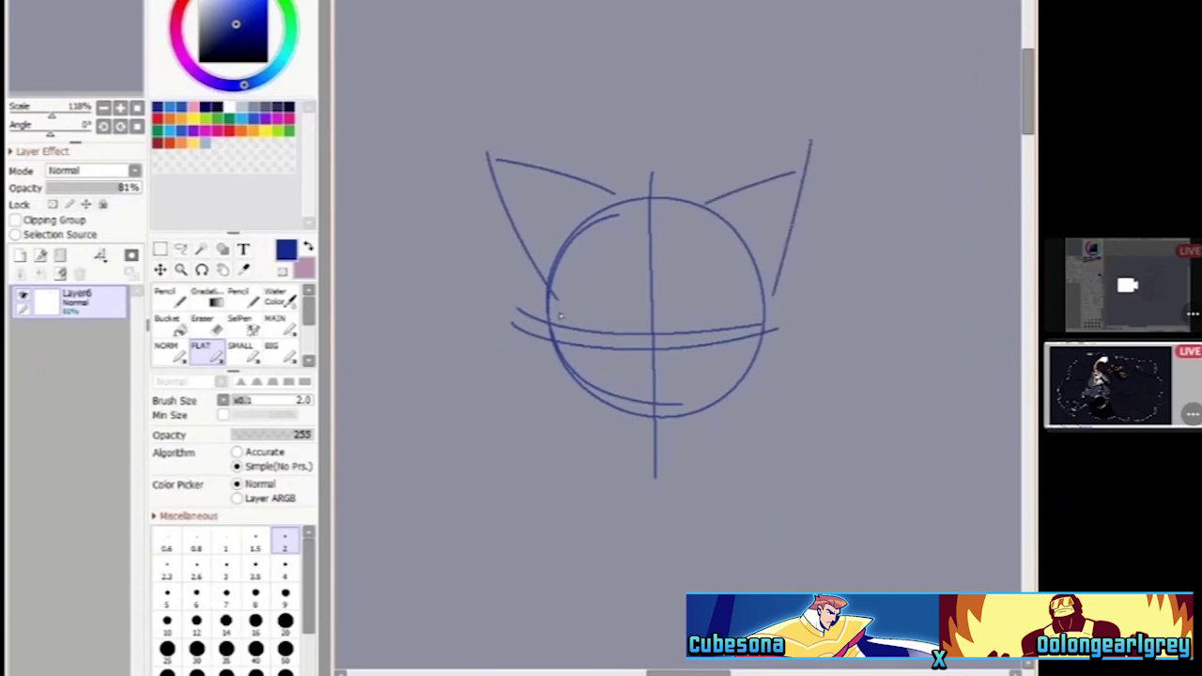
Sketch the jaw sides tapering to a chin and add a shallow arc over the top of the head
mouse_move(541, 315)
mouse_down()
mouse_move(649, 440)
mouse_move(691, 447)
mouse_move(800, 246)
mouse_up()
scroll(658, 428, up, 2)
scroll(676, 310, down, 2)
scroll(676, 235, up, 1)
drag(491, 175, 597, 165)
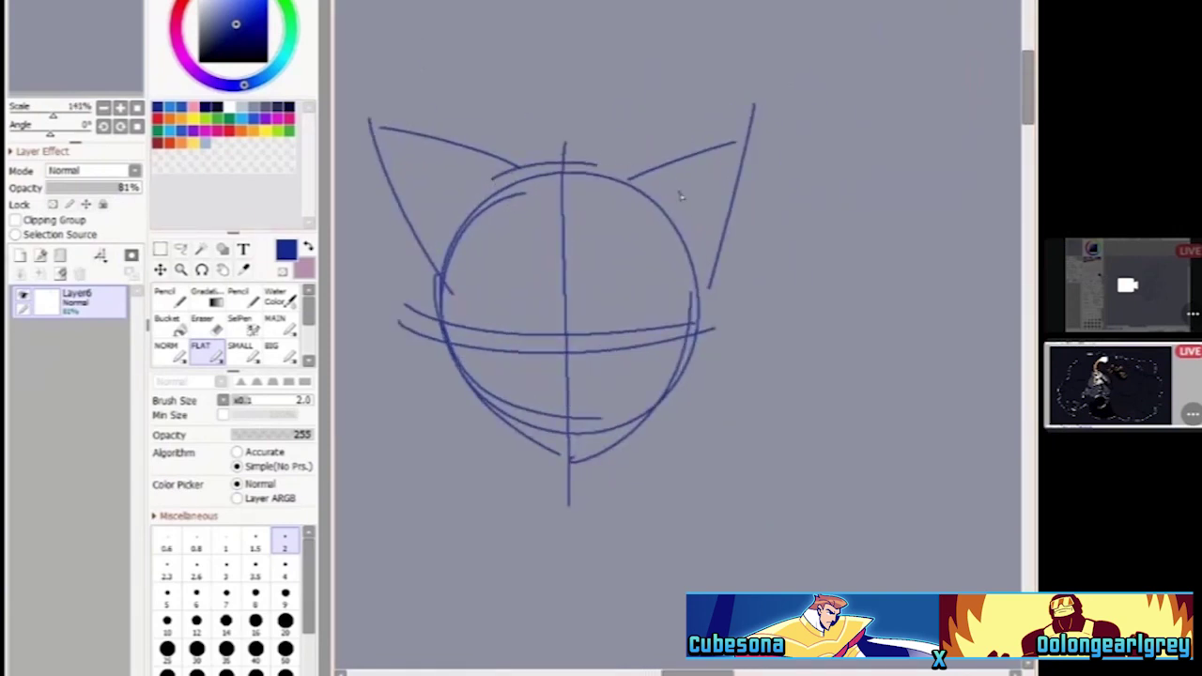
Lower the construction sketch layer's opacity to 13% and add a new layer above it
scroll(682, 196, down, 2)
click(58, 189)
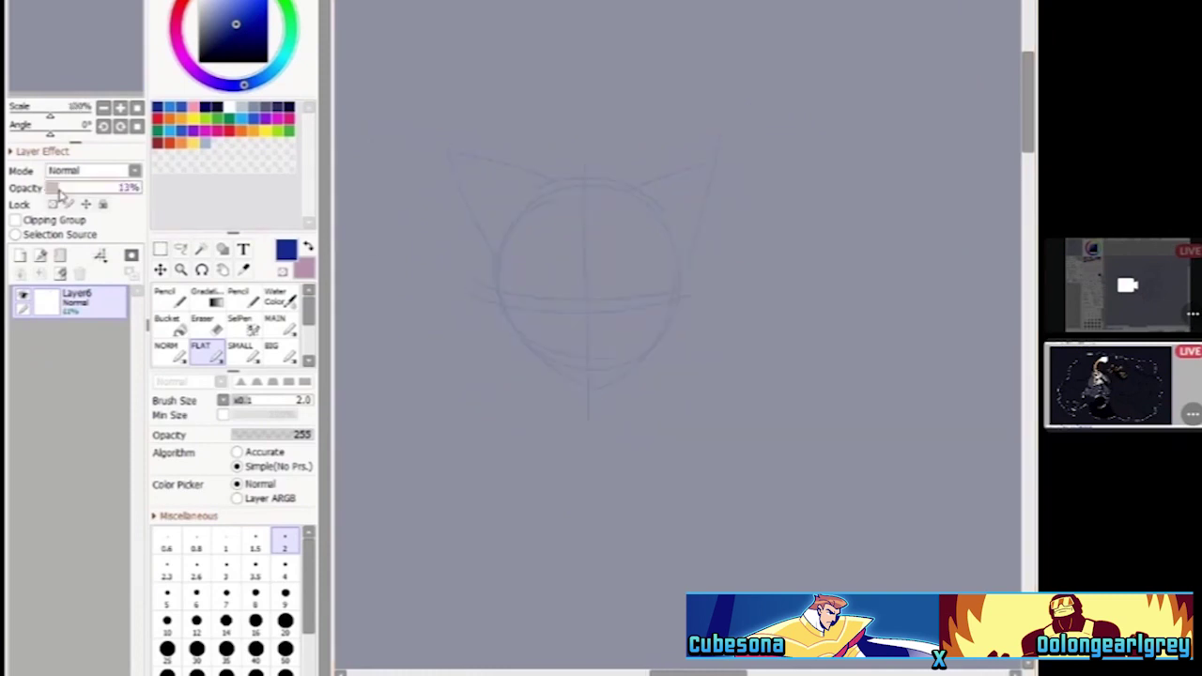
click(20, 255)
Trace the head outline on the new layer, with a doubled top arc and both face sides converging at the chin
scroll(566, 164, up, 2)
mouse_move(498, 198)
mouse_down()
mouse_move(663, 155)
mouse_move(736, 225)
mouse_move(546, 170)
mouse_move(488, 223)
mouse_move(580, 509)
mouse_up()
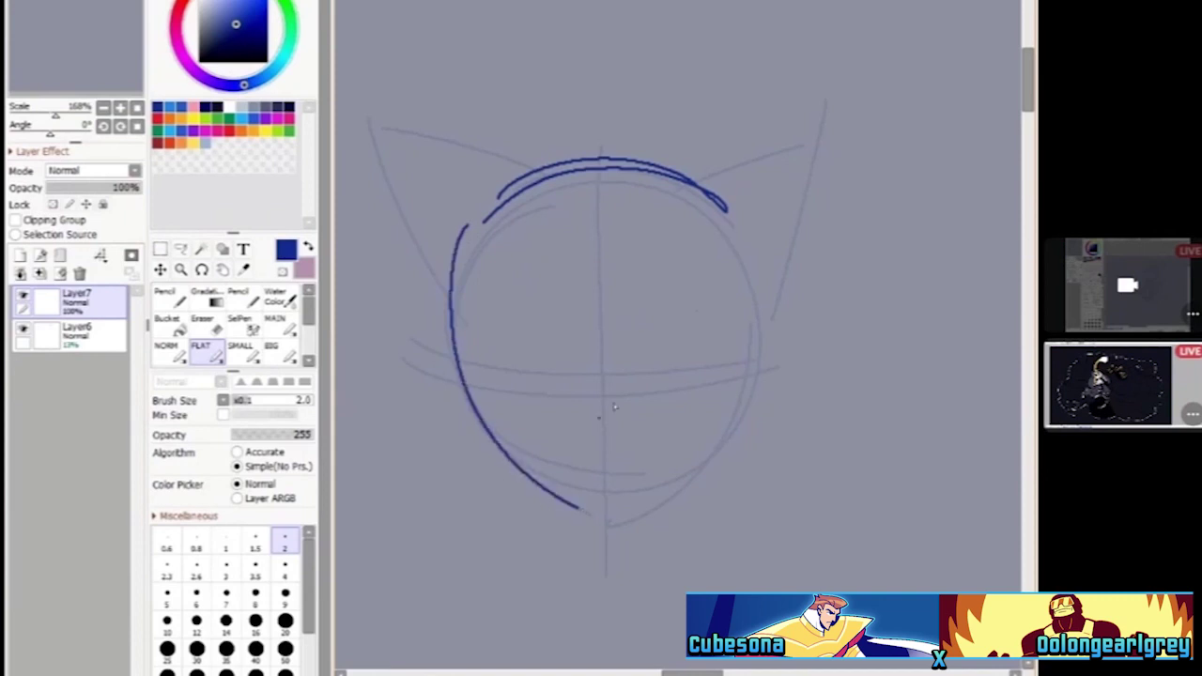
scroll(615, 407, down, 1)
mouse_move(729, 218)
mouse_down()
mouse_move(751, 281)
mouse_move(616, 481)
mouse_up()
scroll(543, 244, down, 1)
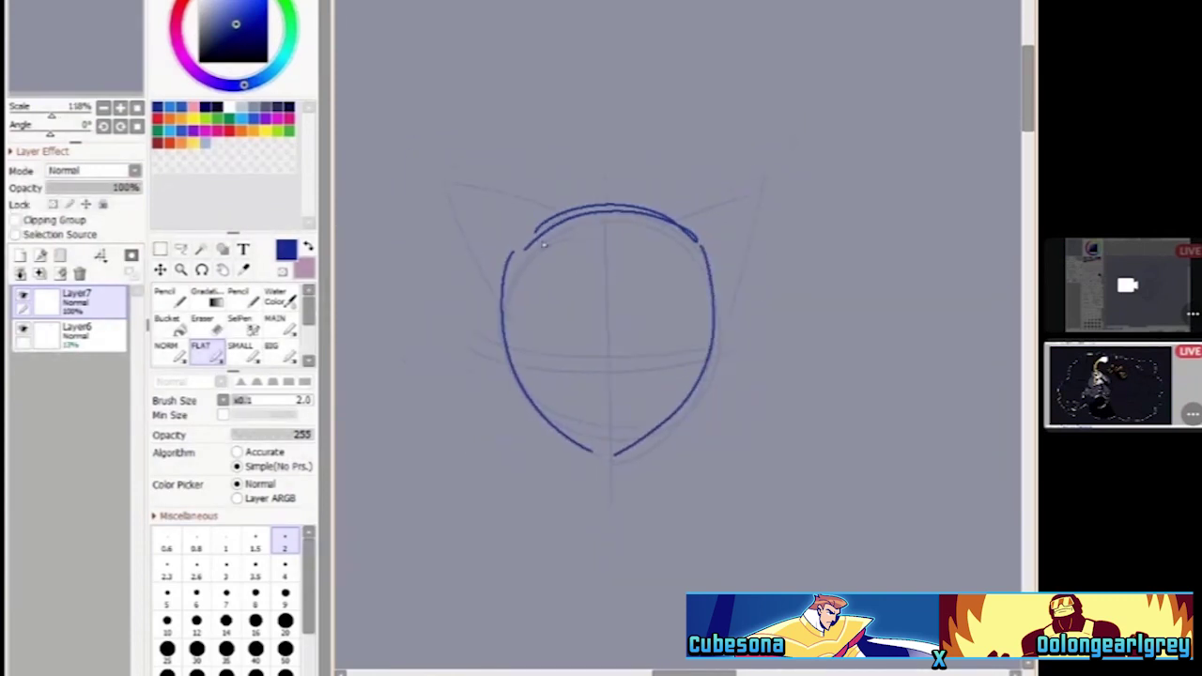
Trace both pointed ears over the faint construction sketch
scroll(543, 244, up, 1)
mouse_move(559, 208)
mouse_down()
mouse_move(422, 171)
mouse_move(486, 331)
mouse_up()
mouse_move(690, 209)
mouse_down()
mouse_move(763, 182)
mouse_move(810, 218)
mouse_move(757, 343)
mouse_up()
scroll(695, 296, down, 2)
scroll(540, 298, up, 3)
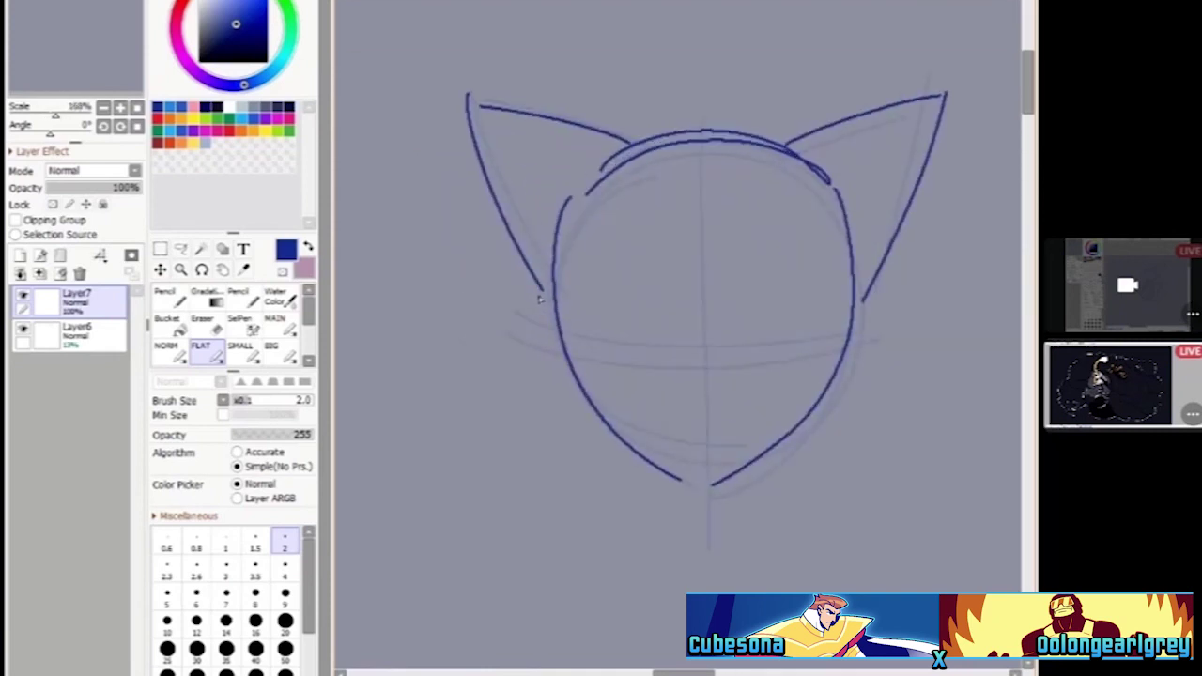
drag(541, 299, 483, 322)
scroll(483, 321, down, 2)
scroll(706, 333, up, 2)
scroll(475, 357, down, 1)
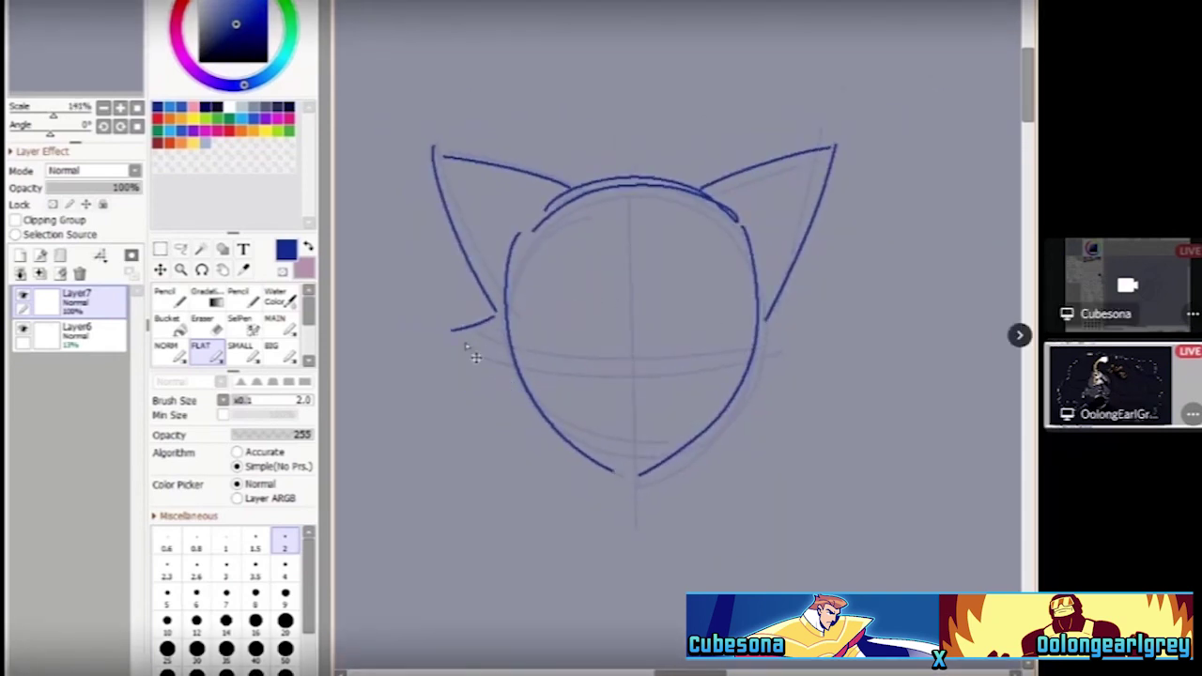
key(ctrl+z)
Sketch the right eye's angular upper lid with a peaked top edge and a sharp outer corner
scroll(660, 335, up, 3)
scroll(693, 306, down, 3)
scroll(684, 320, up, 4)
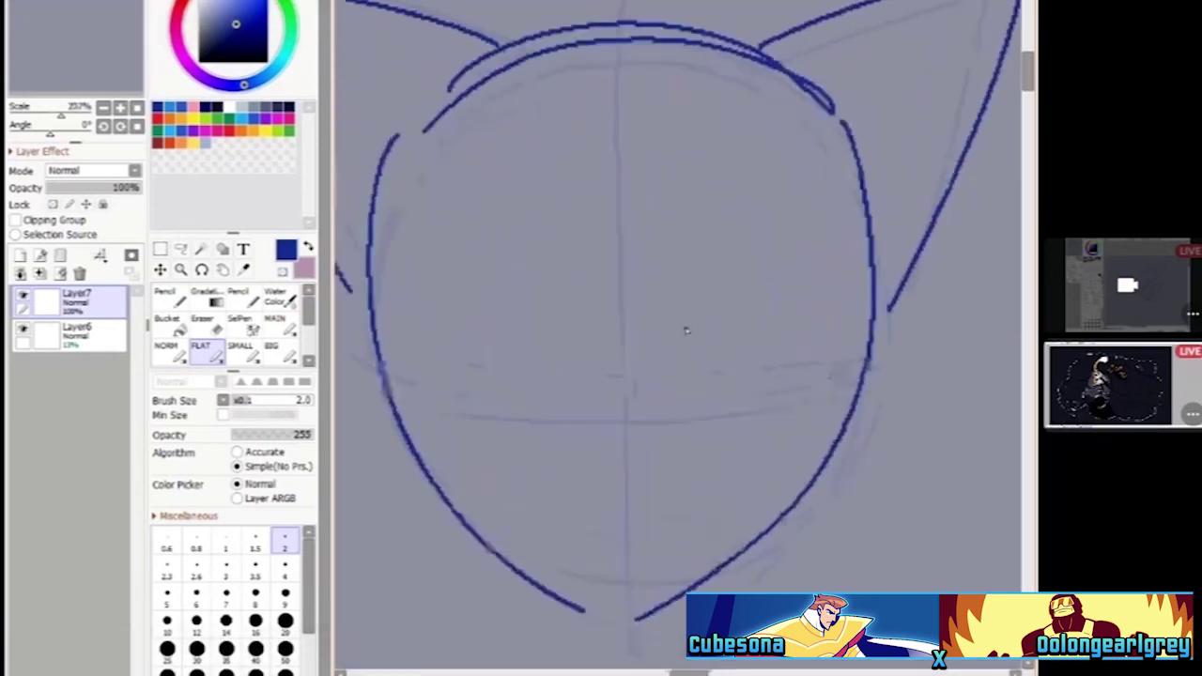
mouse_move(662, 398)
mouse_down()
mouse_move(798, 278)
mouse_move(827, 293)
mouse_move(817, 357)
mouse_move(662, 406)
mouse_up()
scroll(712, 336, up, 3)
drag(703, 348, 797, 432)
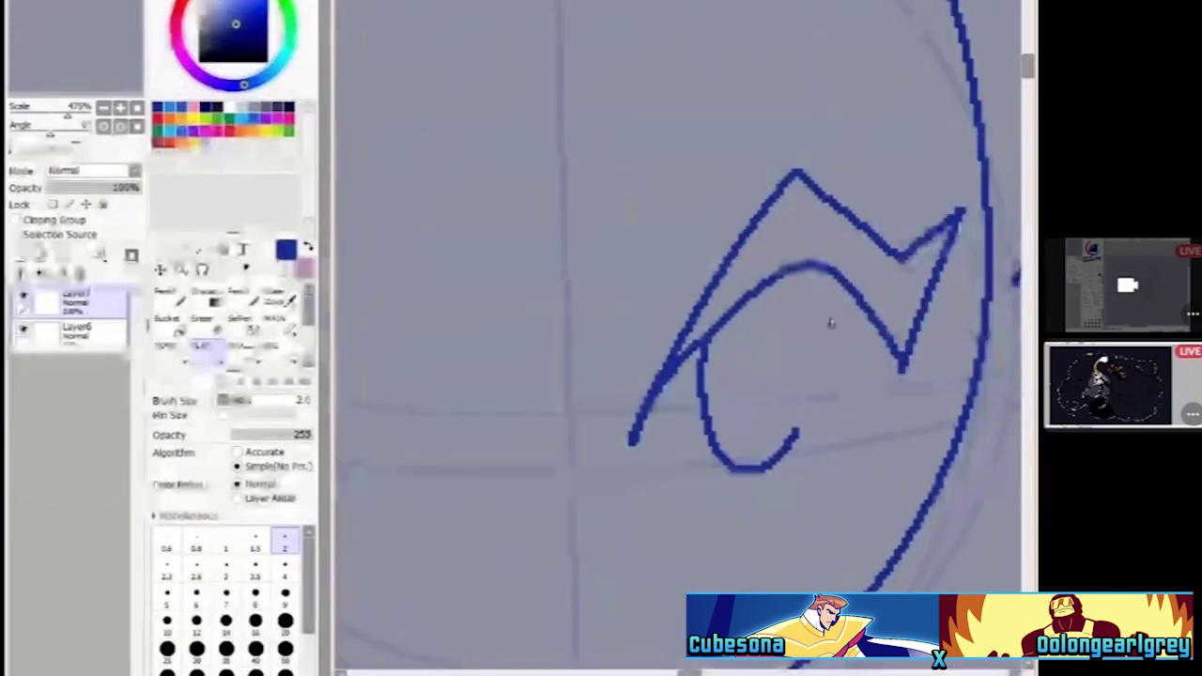
scroll(830, 323, down, 3)
key(ctrl+z)
scroll(682, 303, up, 3)
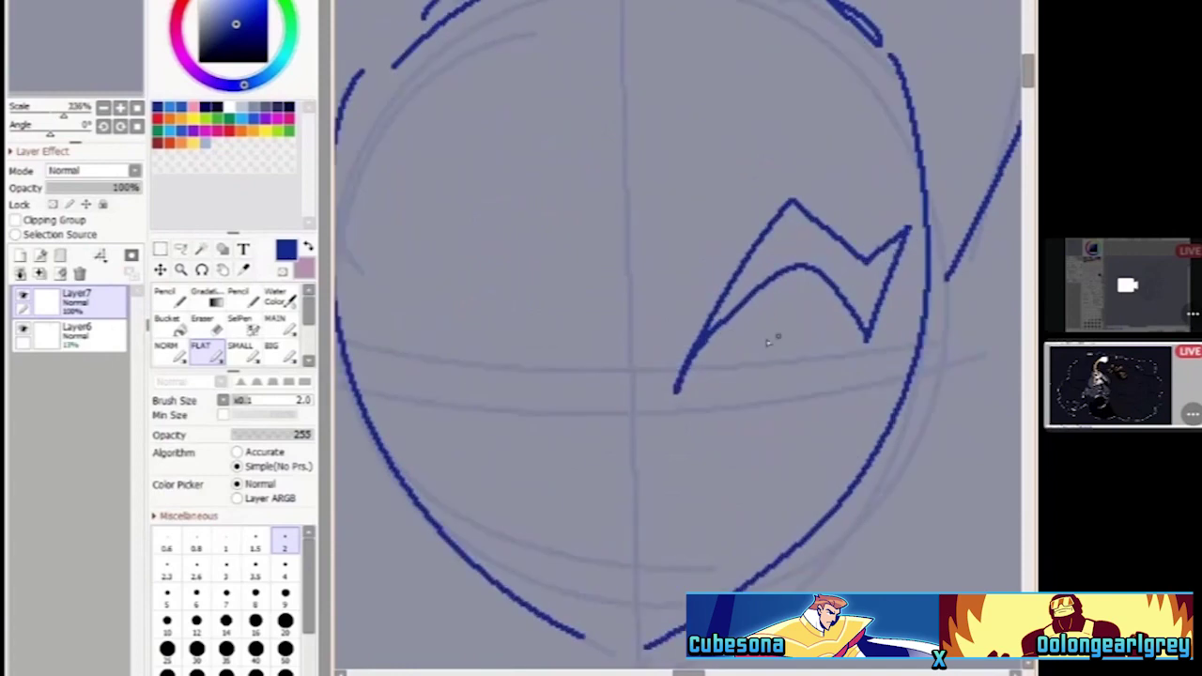
Sketch the right eye's slanted oval iris and the left eye's matching angular, peaked upper lid
scroll(768, 342, up, 2)
mouse_move(729, 293)
mouse_down()
mouse_move(841, 406)
mouse_move(814, 236)
mouse_up()
scroll(813, 236, down, 4)
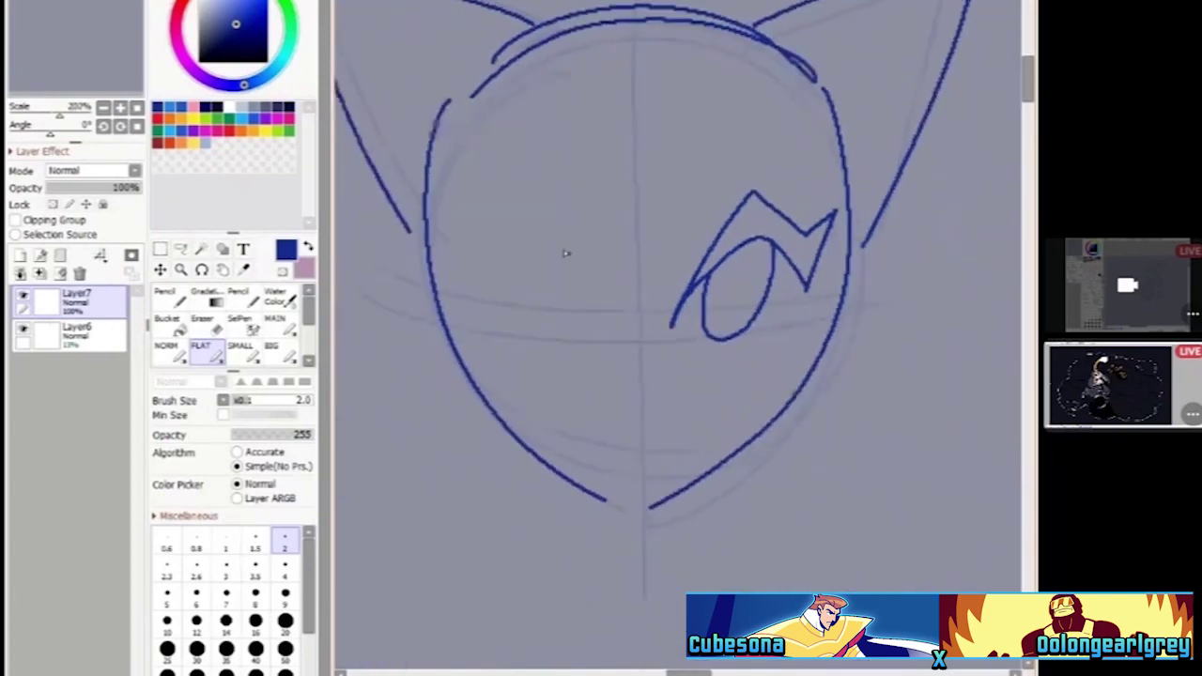
scroll(567, 253, up, 3)
mouse_move(406, 210)
mouse_down()
mouse_move(452, 305)
mouse_move(530, 238)
mouse_move(641, 369)
mouse_move(563, 202)
mouse_move(501, 178)
mouse_move(445, 252)
mouse_move(398, 194)
mouse_move(425, 263)
mouse_up()
scroll(556, 263, down, 2)
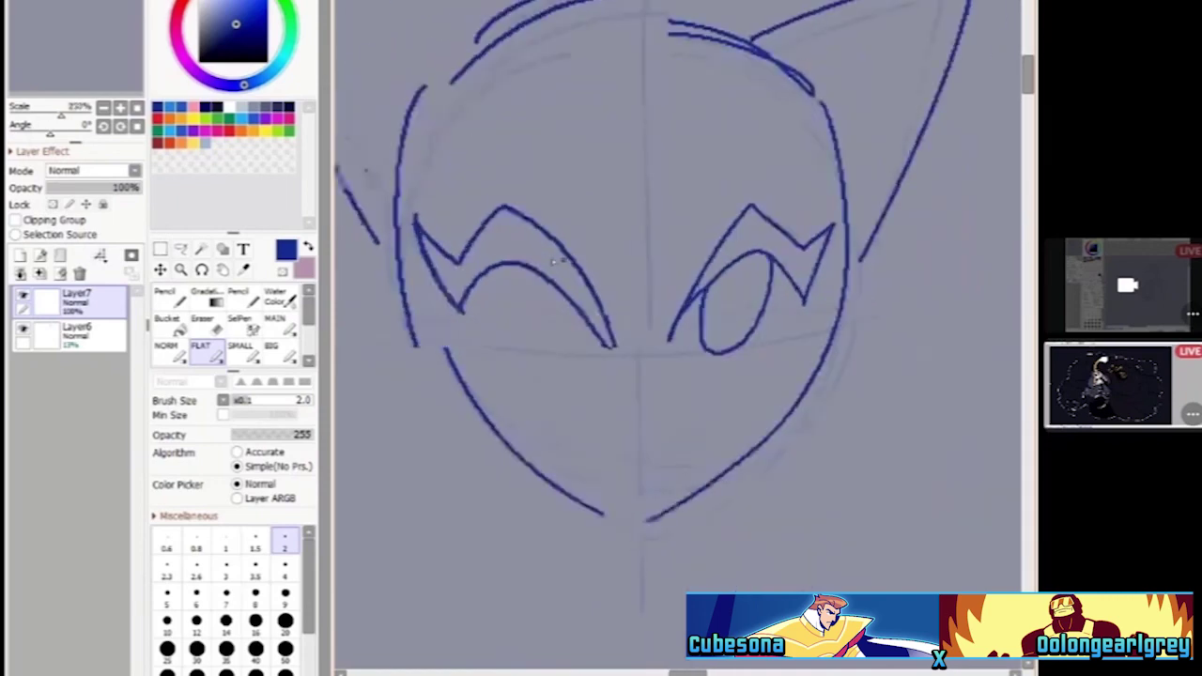
scroll(528, 267, up, 3)
mouse_move(521, 267)
mouse_down()
mouse_move(623, 452)
mouse_move(630, 349)
mouse_up()
scroll(714, 329, down, 3)
key(ctrl+z)
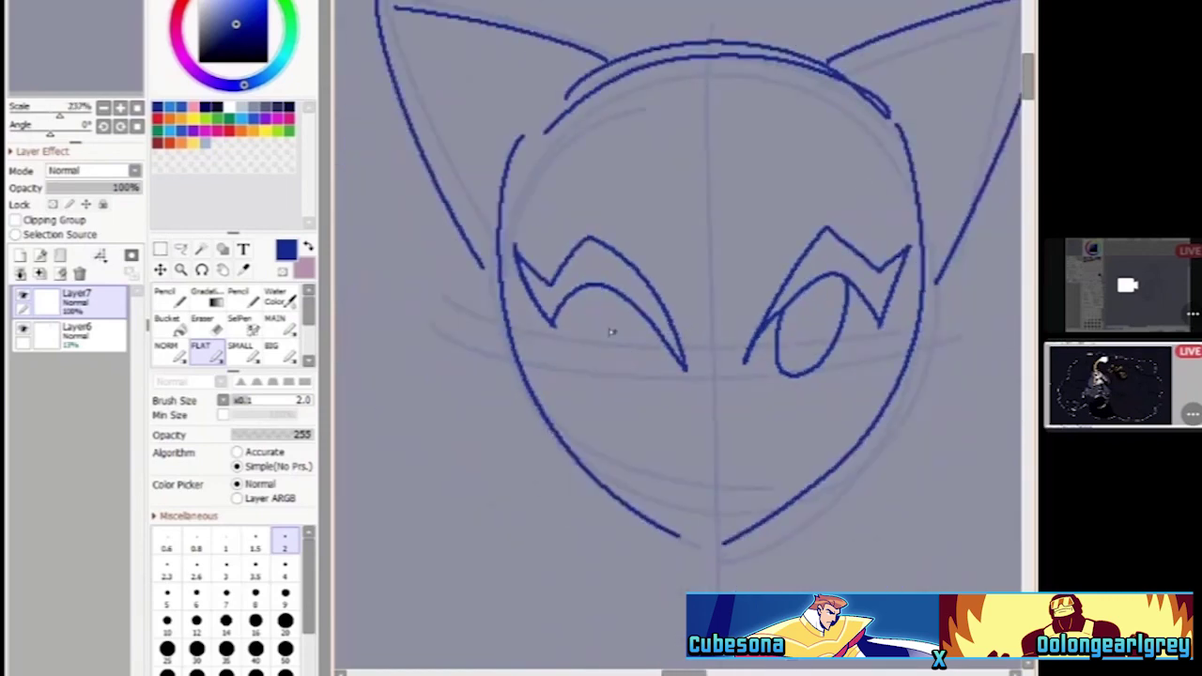
scroll(610, 332, up, 4)
mouse_move(590, 246)
mouse_down()
mouse_move(666, 466)
mouse_move(782, 402)
mouse_up()
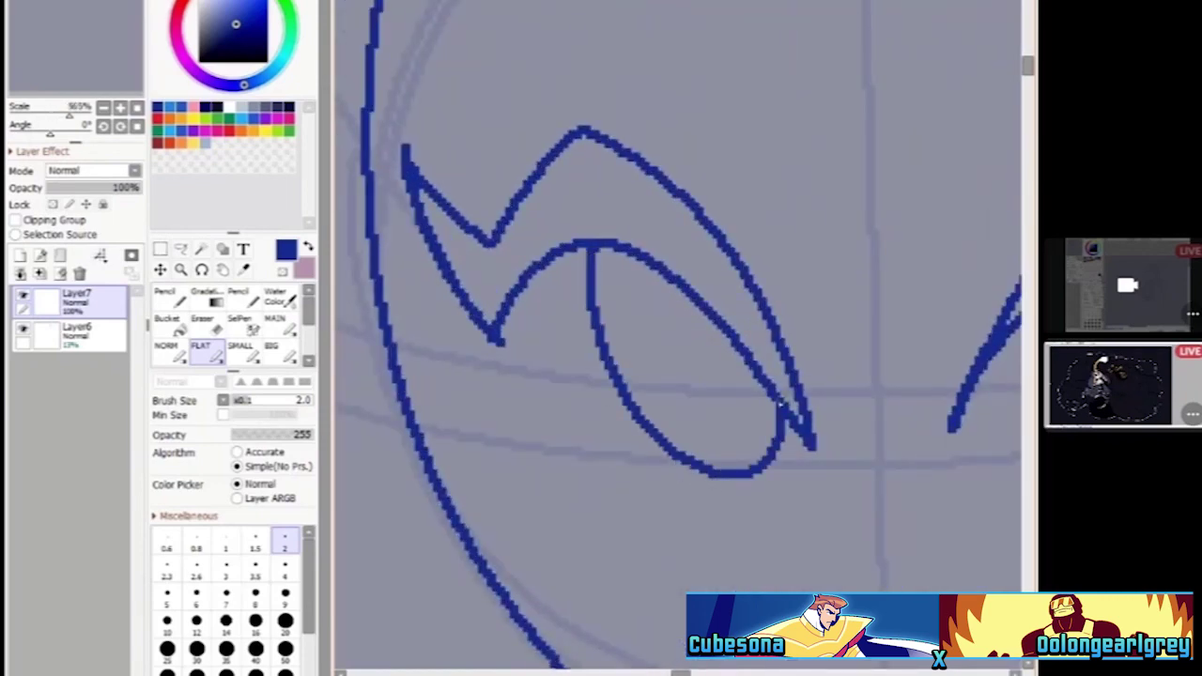
scroll(575, 302, down, 9)
scroll(584, 324, up, 2)
key(ctrl+z)
Draw the left eye's iris as a slanted oval hanging from the upper lid near its inner corner
scroll(610, 329, up, 4)
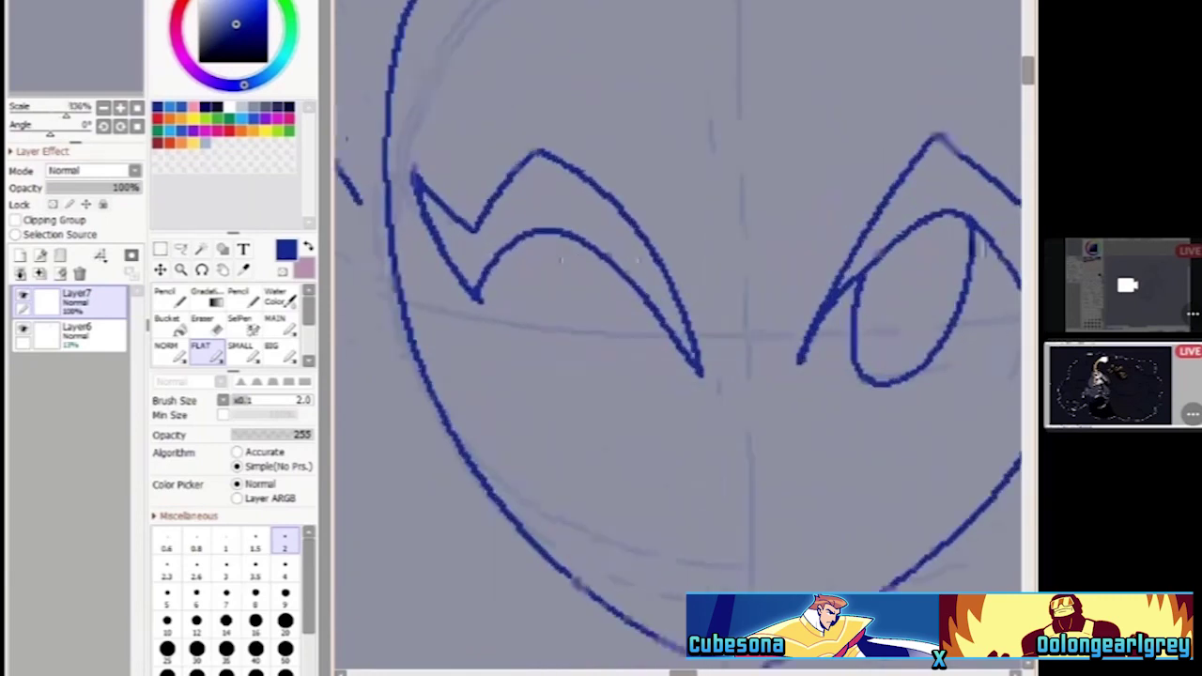
mouse_move(556, 235)
mouse_down()
mouse_move(587, 382)
mouse_move(677, 383)
mouse_move(689, 346)
mouse_up()
scroll(672, 310, down, 7)
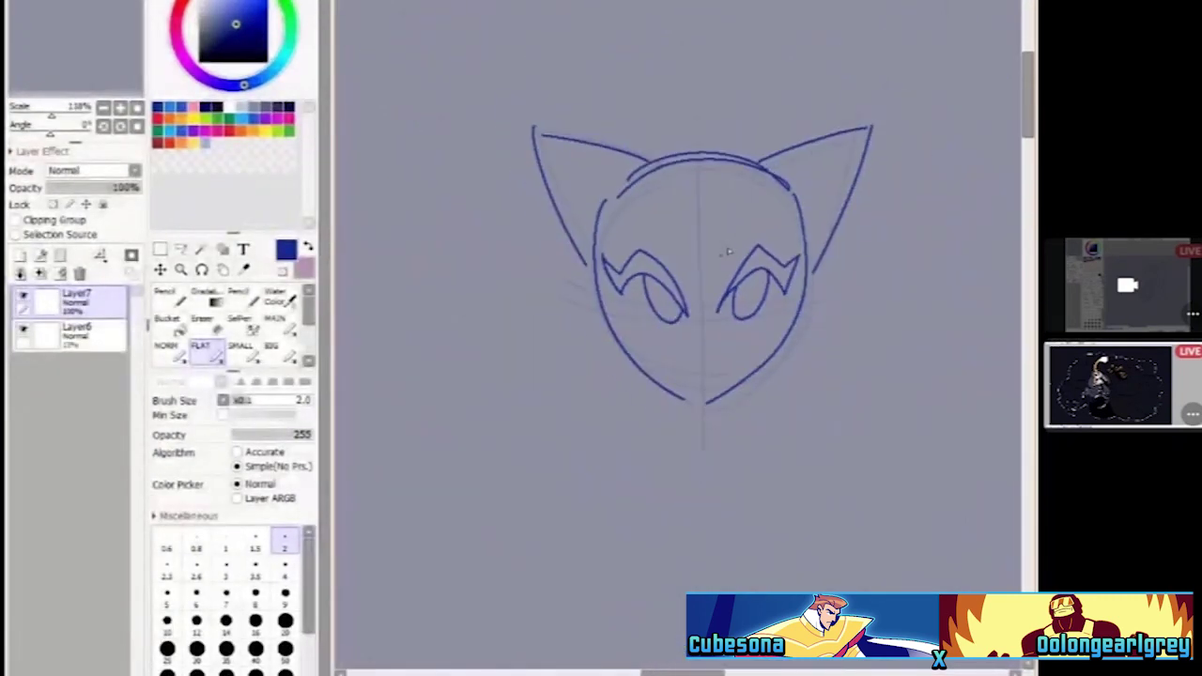
Fill both angular upper eyelids with solid blue using the Bucket
scroll(728, 252, up, 2)
click(167, 324)
click(569, 285)
click(776, 269)
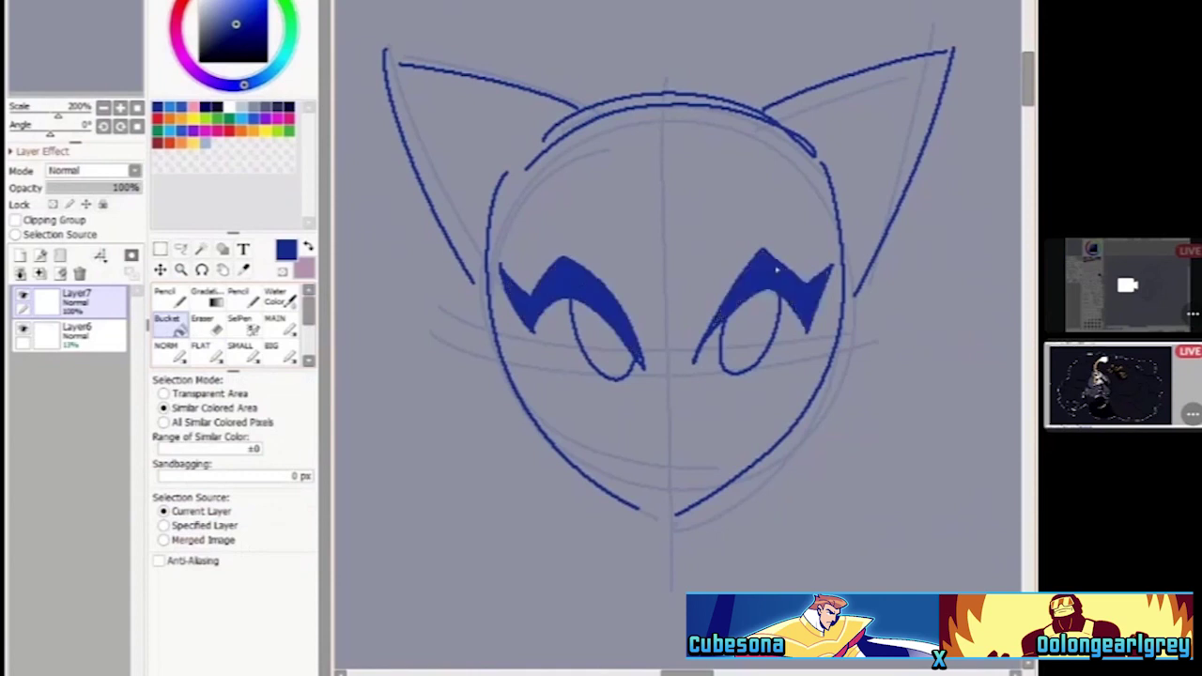
Draw an inner-ear line inside each pointed ear with the FLAT brush
click(200, 349)
scroll(402, 269, up, 1)
scroll(510, 164, down, 2)
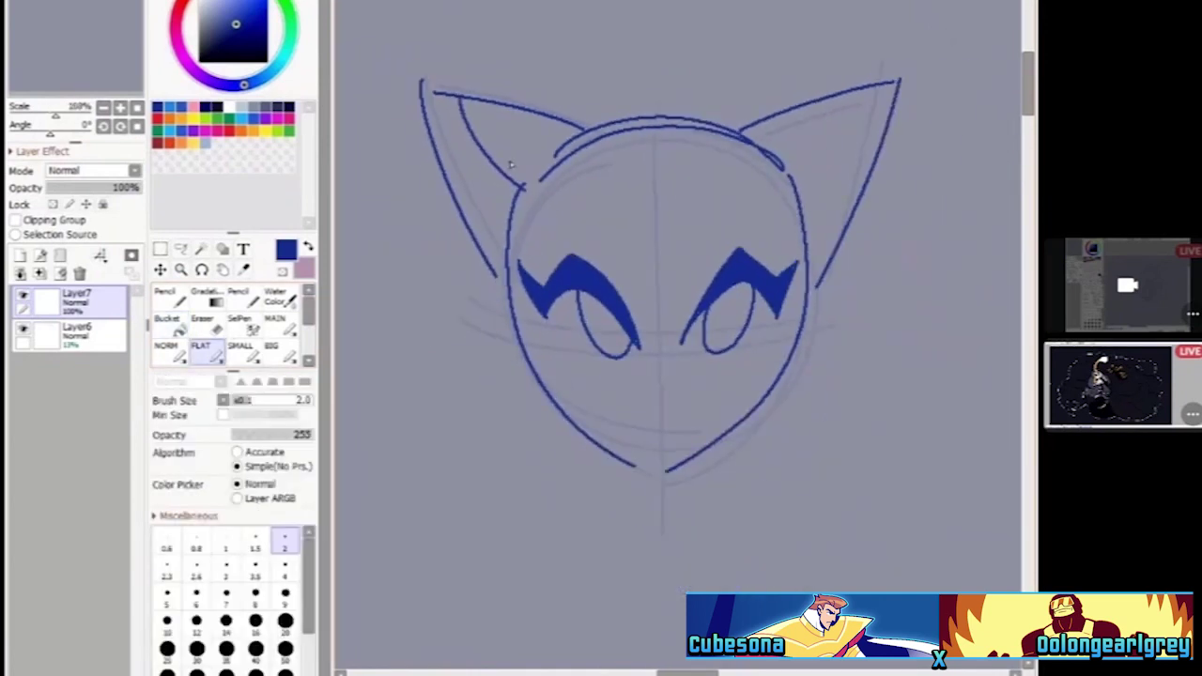
drag(853, 111, 810, 186)
Sketch two large circles over the top of the head, each with a second arc along its left edge
scroll(611, 209, up, 1)
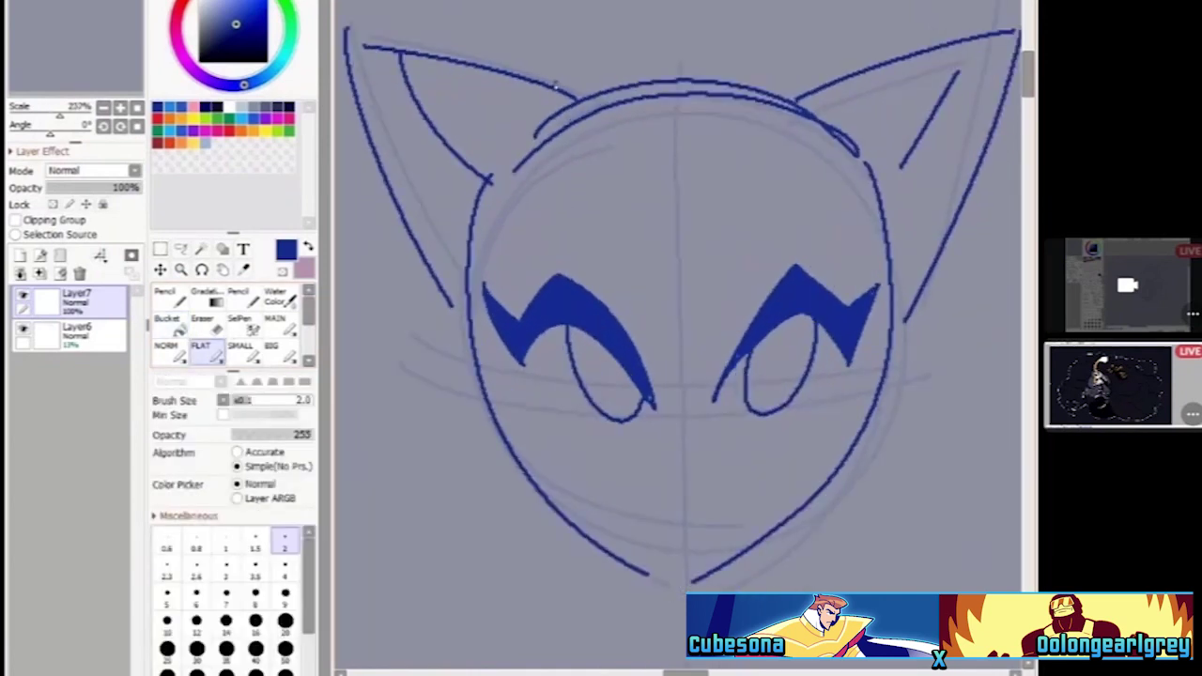
mouse_move(556, 84)
mouse_down()
mouse_move(507, 193)
mouse_move(564, 68)
mouse_up()
scroll(611, 150, down, 1)
mouse_move(778, 68)
mouse_down()
mouse_move(748, 92)
mouse_move(808, 80)
mouse_up()
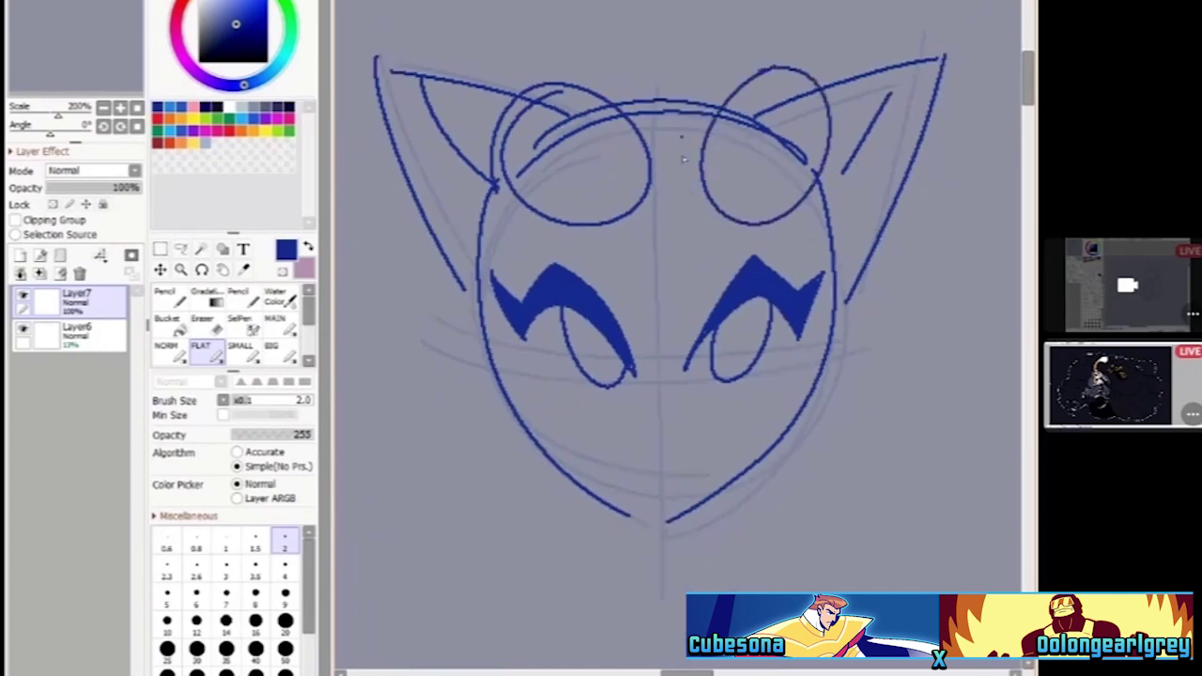
drag(682, 137, 705, 179)
scroll(715, 184, down, 2)
key(ctrl+z)
scroll(759, 147, up, 3)
mouse_move(728, 89)
mouse_down()
mouse_move(640, 284)
mouse_move(659, 131)
mouse_move(738, 275)
mouse_up()
scroll(648, 177, down, 4)
scroll(523, 244, up, 1)
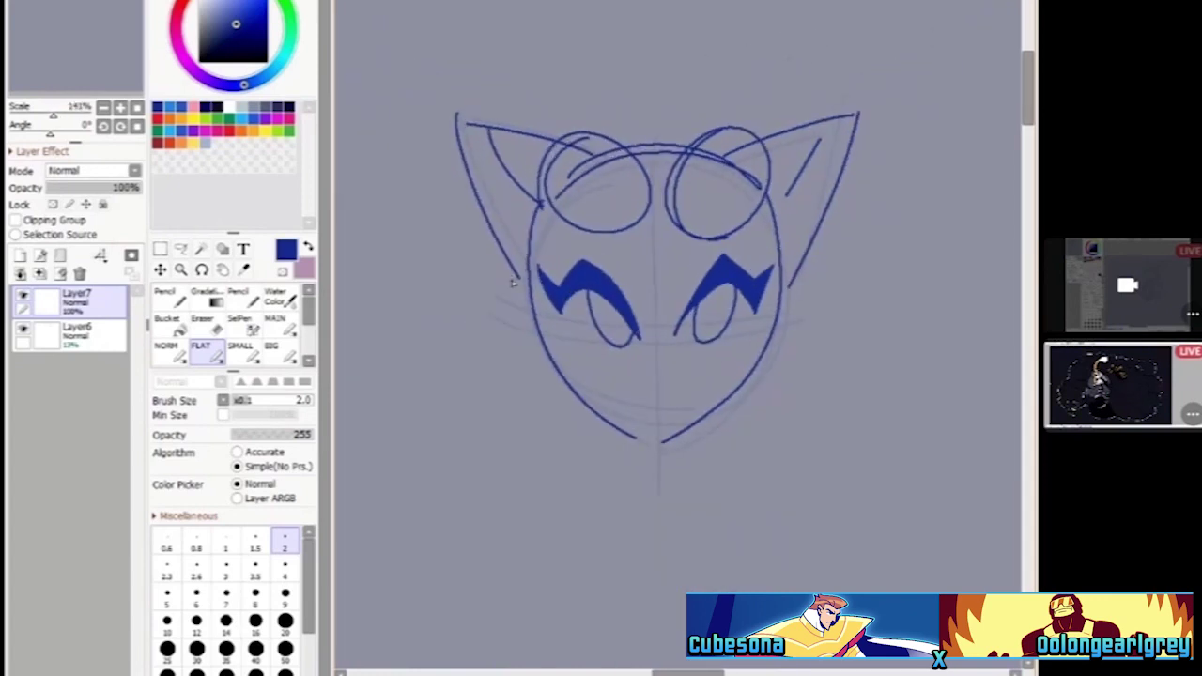
Add two pointed triangular marks on each cheek along the edges of the face
scroll(530, 164, up, 1)
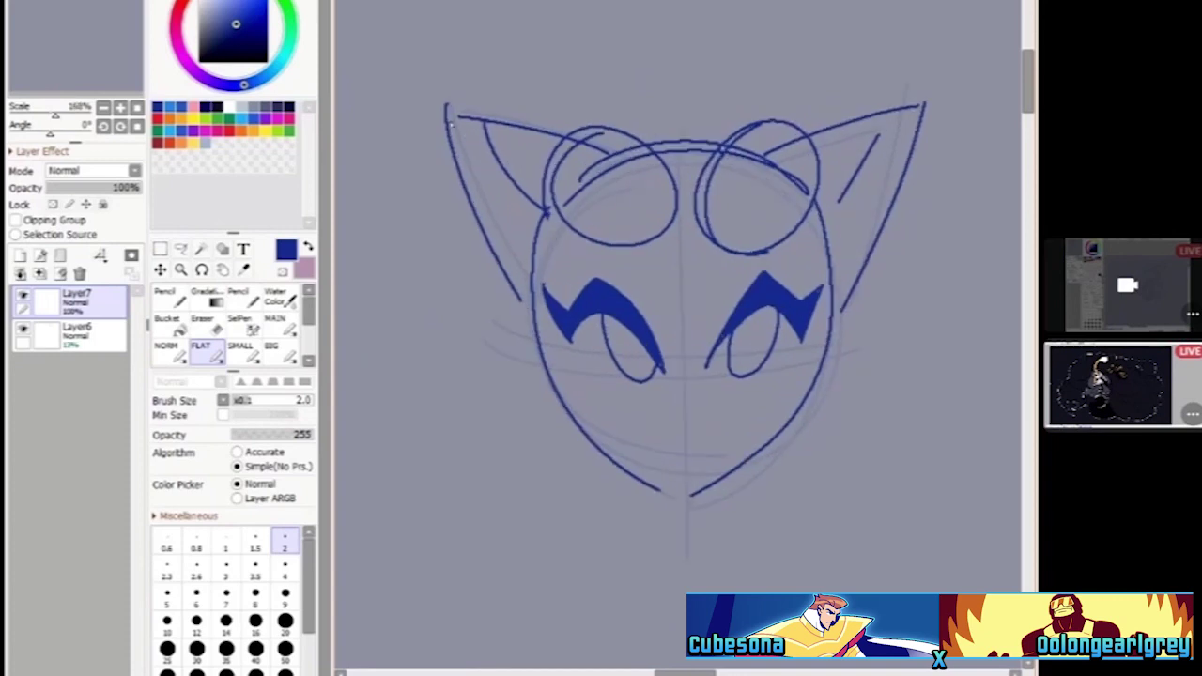
scroll(573, 300, down, 1)
scroll(682, 361, up, 3)
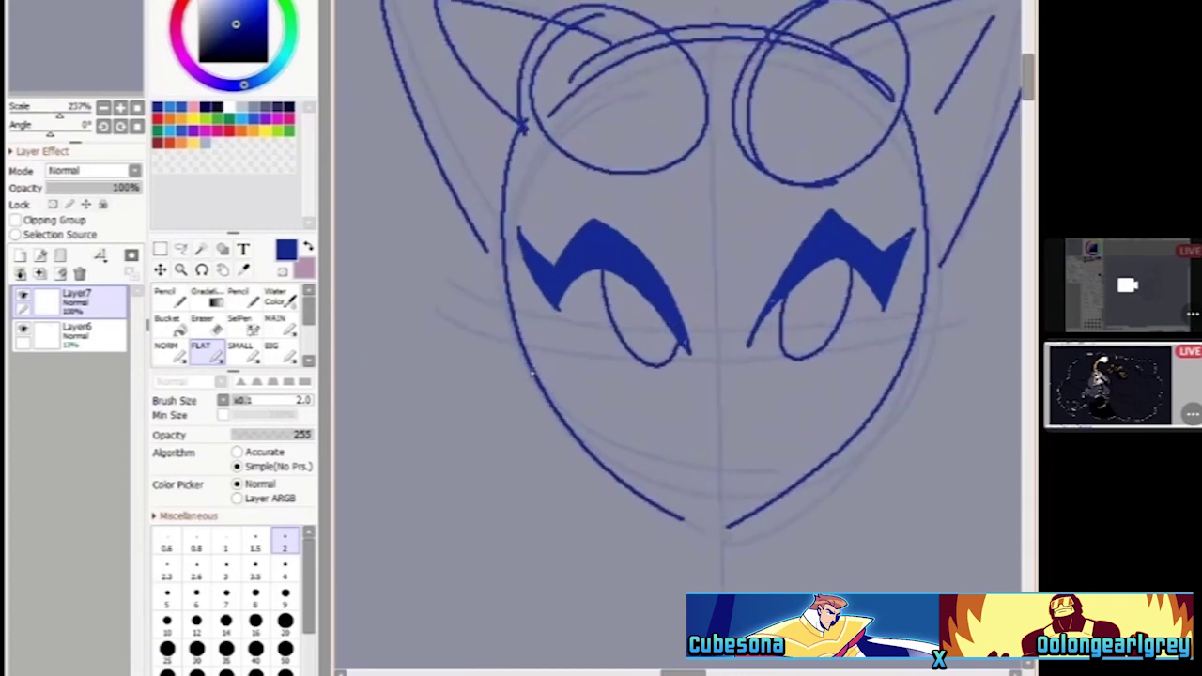
drag(532, 369, 584, 364)
drag(537, 391, 594, 372)
drag(563, 423, 626, 431)
drag(570, 460, 617, 433)
scroll(874, 371, up, 1)
drag(855, 356, 913, 360)
drag(857, 360, 895, 385)
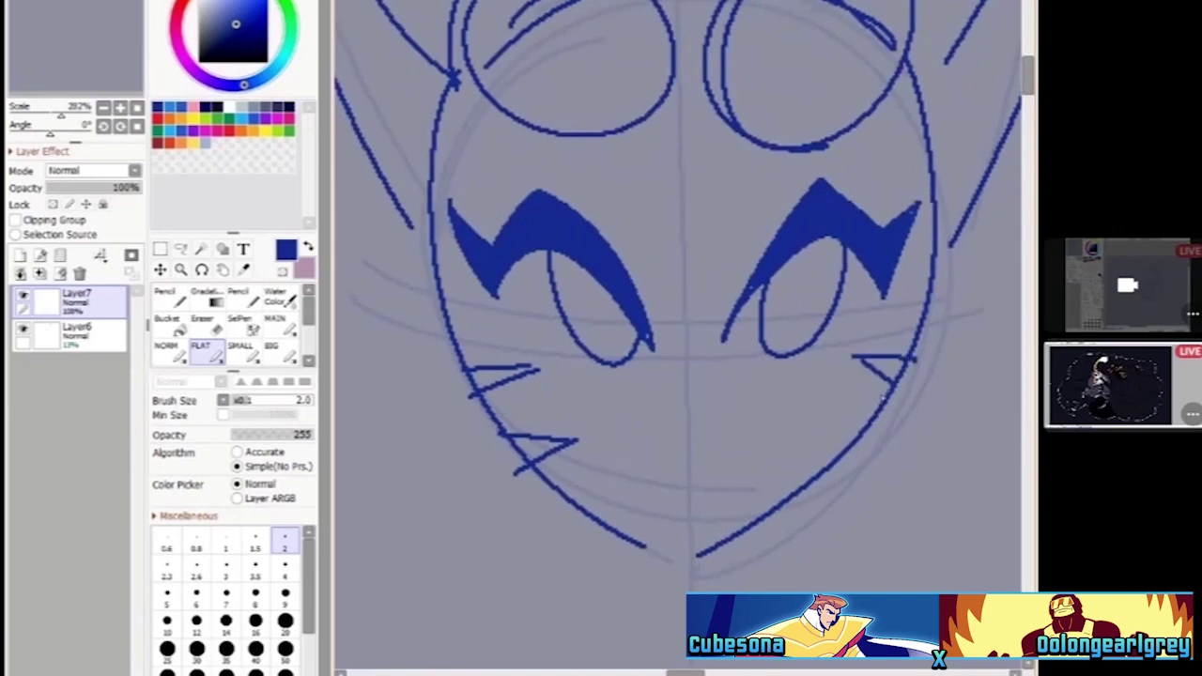
mouse_move(803, 413)
mouse_down()
mouse_move(870, 420)
mouse_move(854, 455)
mouse_up()
click(173, 324)
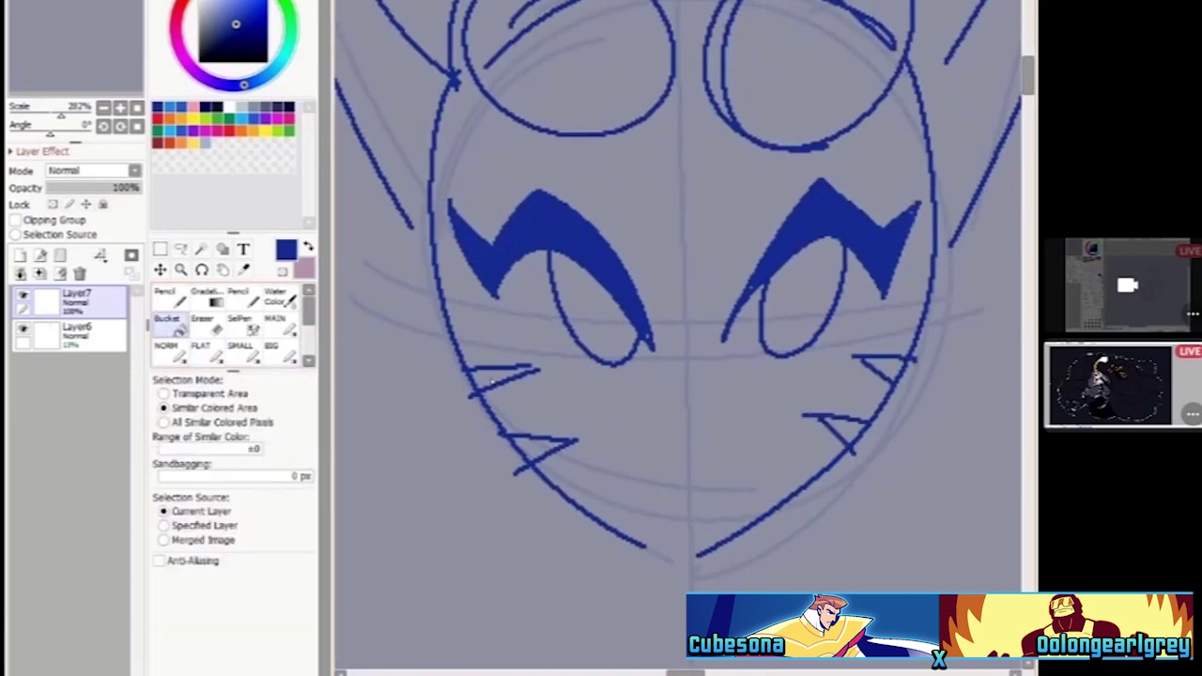
click(494, 381)
key(ctrl+z)
Draw a wavy cat-like smile and a short nose line above it with the FLAT brush
click(216, 356)
scroll(665, 438, up, 1)
mouse_move(625, 433)
mouse_down()
mouse_move(613, 456)
mouse_move(750, 460)
mouse_move(780, 440)
mouse_up()
drag(667, 381, 683, 419)
scroll(677, 293, down, 6)
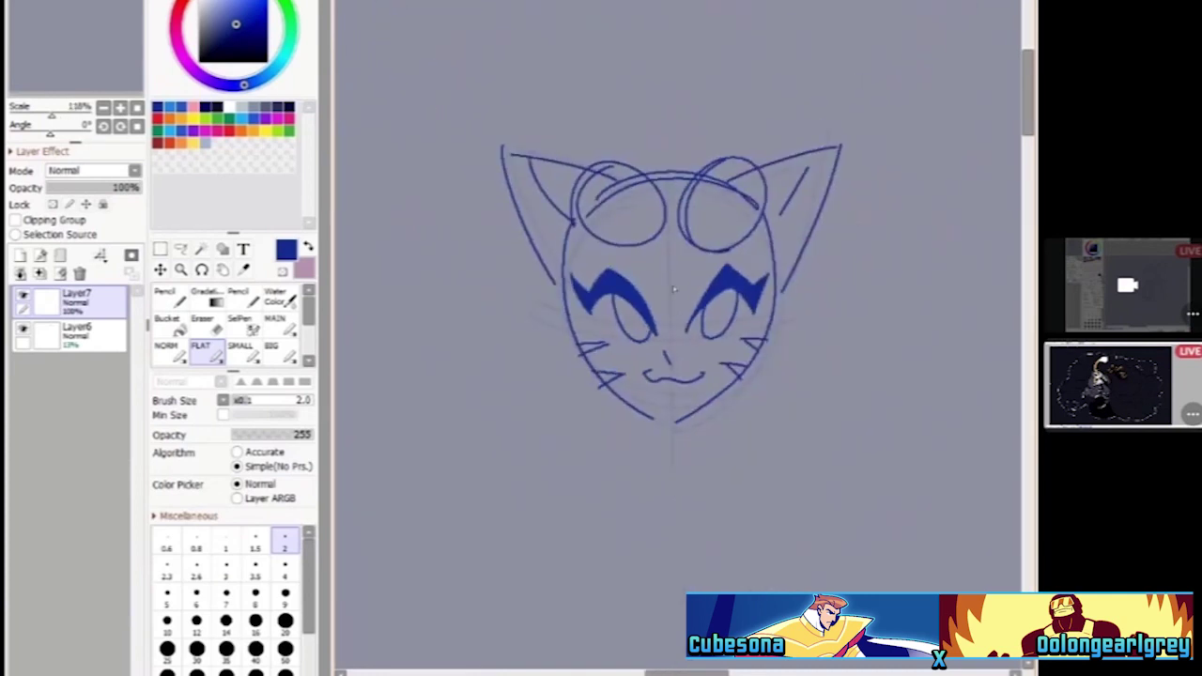
Draw two arched curves above the eyes that meet in a point between them
scroll(676, 293, up, 3)
mouse_move(558, 254)
mouse_down()
mouse_move(644, 278)
mouse_move(686, 323)
mouse_up()
mouse_move(686, 322)
mouse_down()
mouse_move(727, 281)
mouse_move(835, 252)
mouse_up()
scroll(644, 284, down, 1)
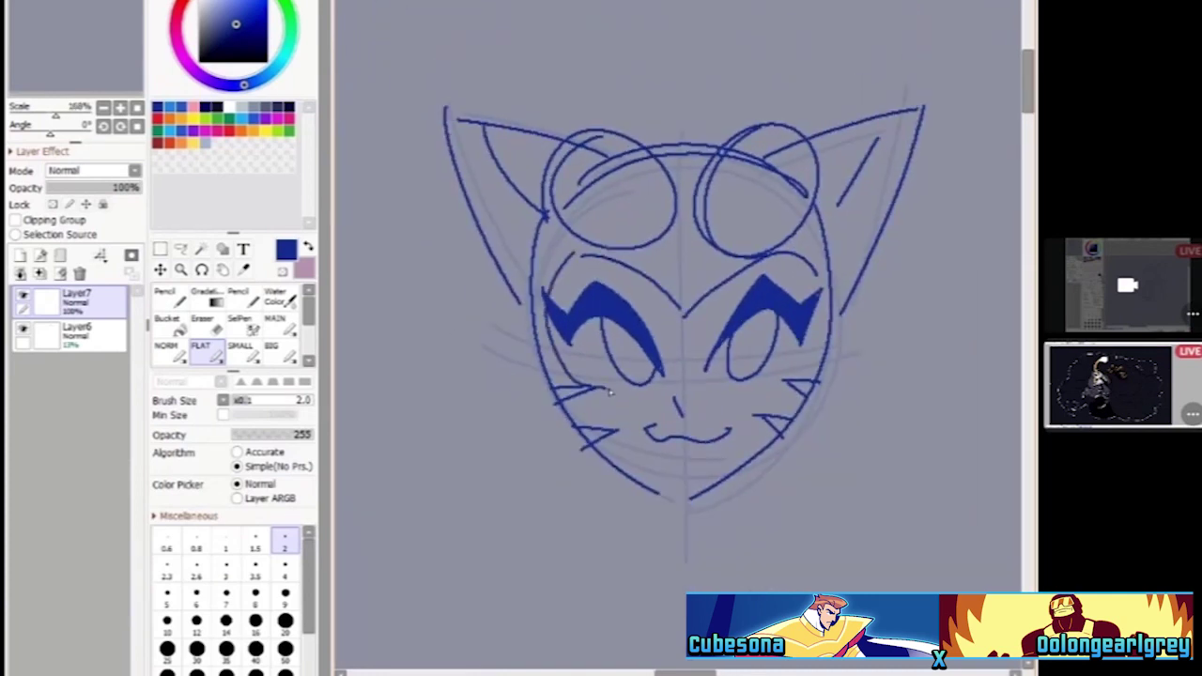
Clear the whole cat-face line drawing from Layer7 and return to the FLAT brush
scroll(549, 299, down, 2)
scroll(550, 298, up, 1)
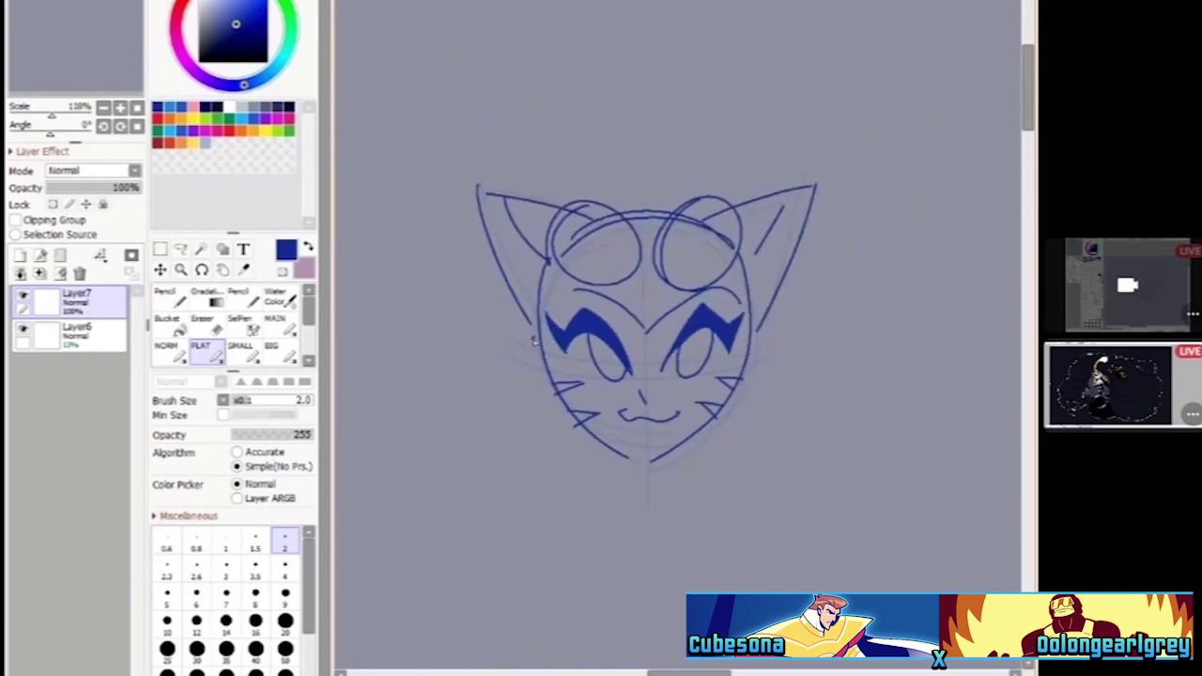
click(203, 319)
mouse_move(429, 269)
mouse_down()
mouse_move(725, 524)
mouse_move(658, 5)
mouse_up()
click(207, 357)
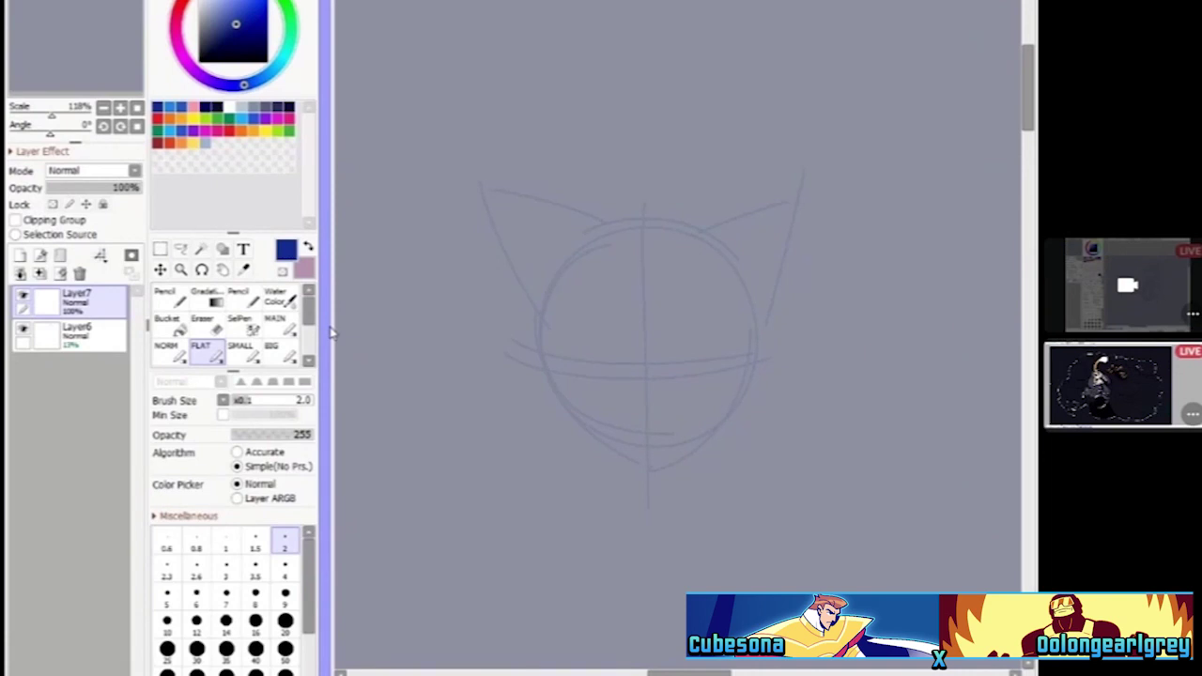
scroll(619, 271, up, 1)
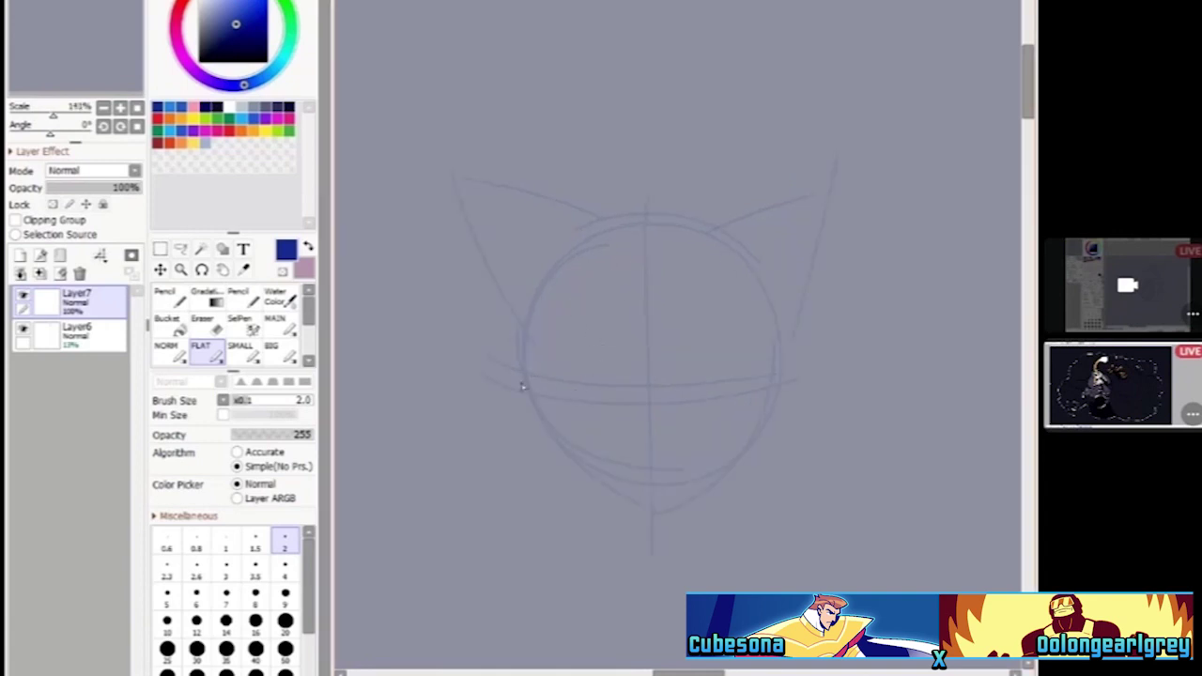
mouse_move(514, 428)
mouse_down()
mouse_move(527, 297)
mouse_move(641, 206)
mouse_move(744, 256)
mouse_move(769, 319)
mouse_up()
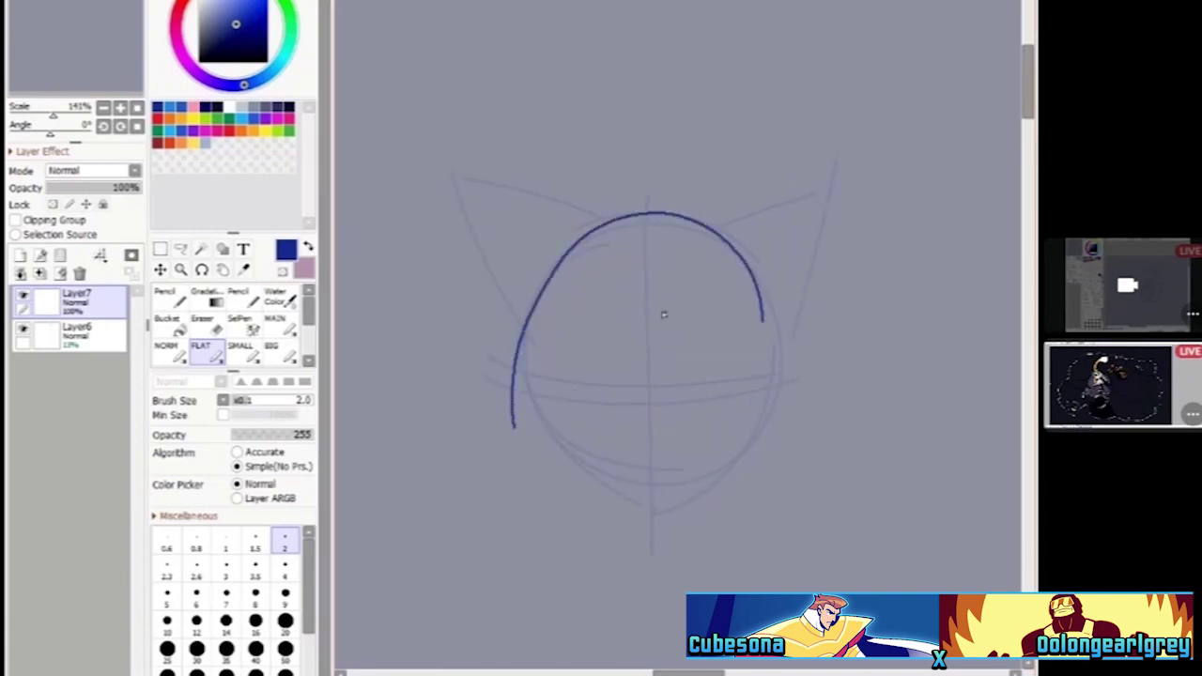
key(ctrl+z)
Draw a new rounded head outline over the faint construction sketch, with both sides meeting in a pointed chin
scroll(558, 368, up, 1)
scroll(558, 368, up, 1)
mouse_move(663, 186)
mouse_down()
mouse_move(615, 190)
mouse_move(476, 325)
mouse_move(582, 540)
mouse_move(678, 575)
mouse_up()
mouse_move(694, 190)
mouse_down()
mouse_move(779, 216)
mouse_move(836, 419)
mouse_move(704, 568)
mouse_move(669, 576)
mouse_up()
scroll(609, 209, down, 2)
scroll(592, 249, up, 1)
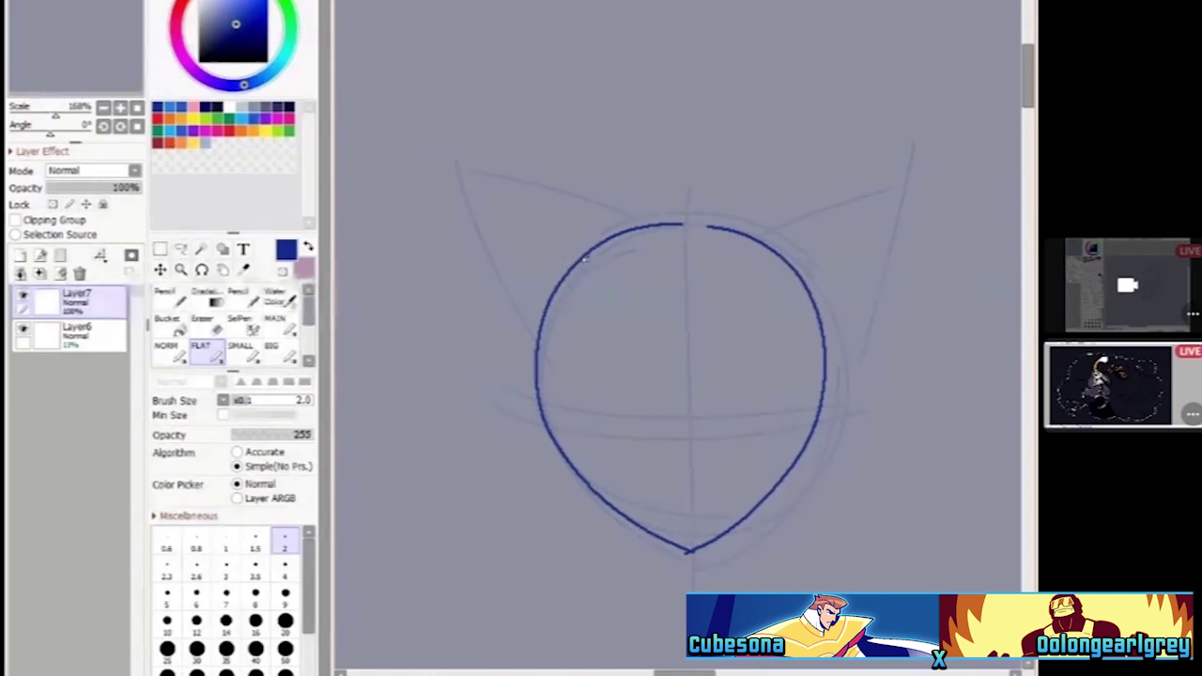
scroll(609, 261, up, 1)
scroll(619, 252, down, 1)
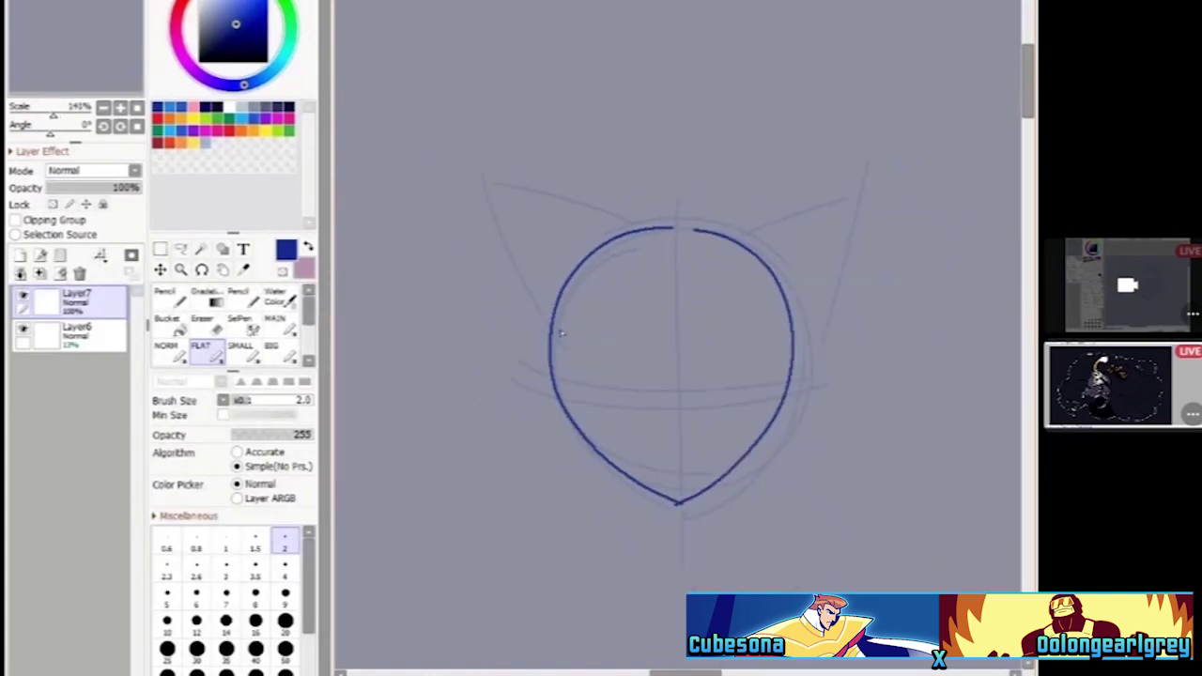
scroll(560, 334, up, 2)
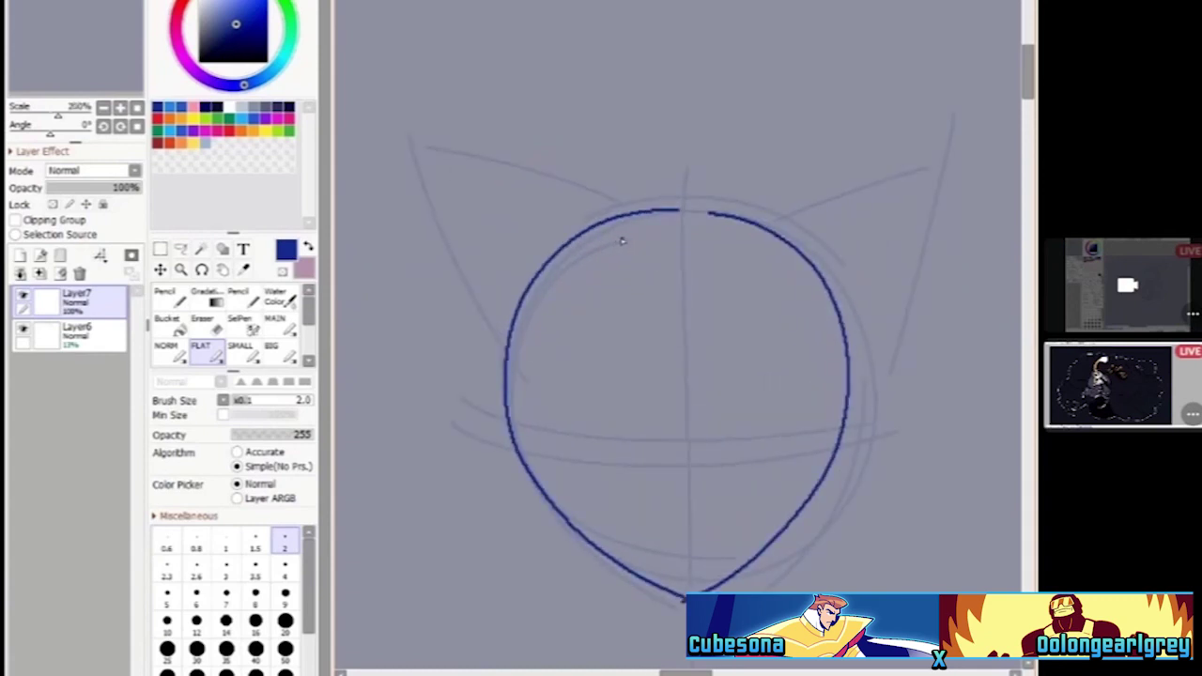
scroll(673, 262, down, 1)
scroll(699, 279, up, 1)
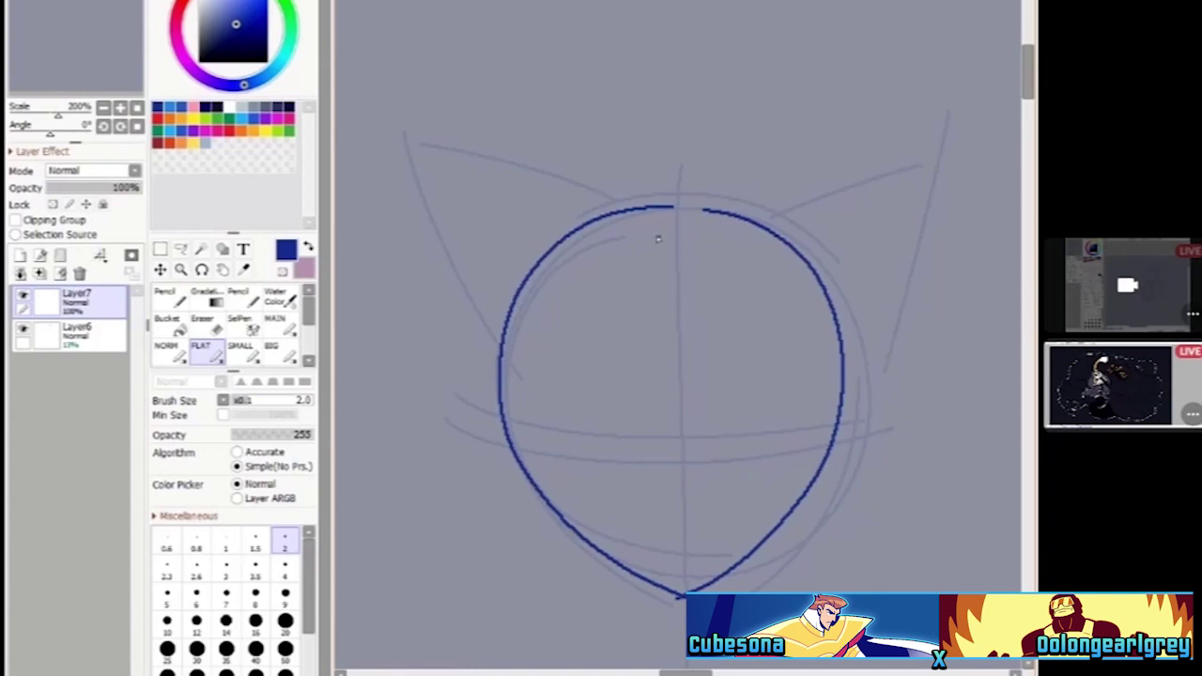
scroll(708, 341, down, 2)
scroll(691, 391, up, 4)
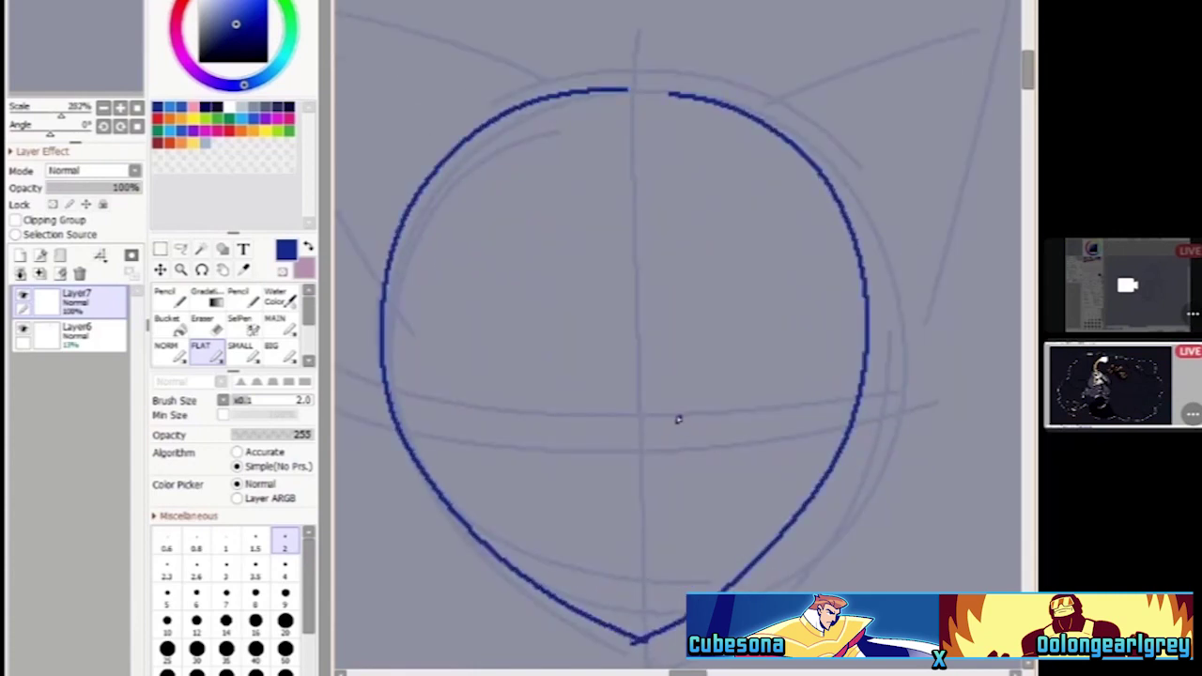
mouse_move(758, 282)
mouse_down()
mouse_move(666, 418)
mouse_move(681, 327)
mouse_move(769, 424)
mouse_up()
scroll(720, 380, down, 3)
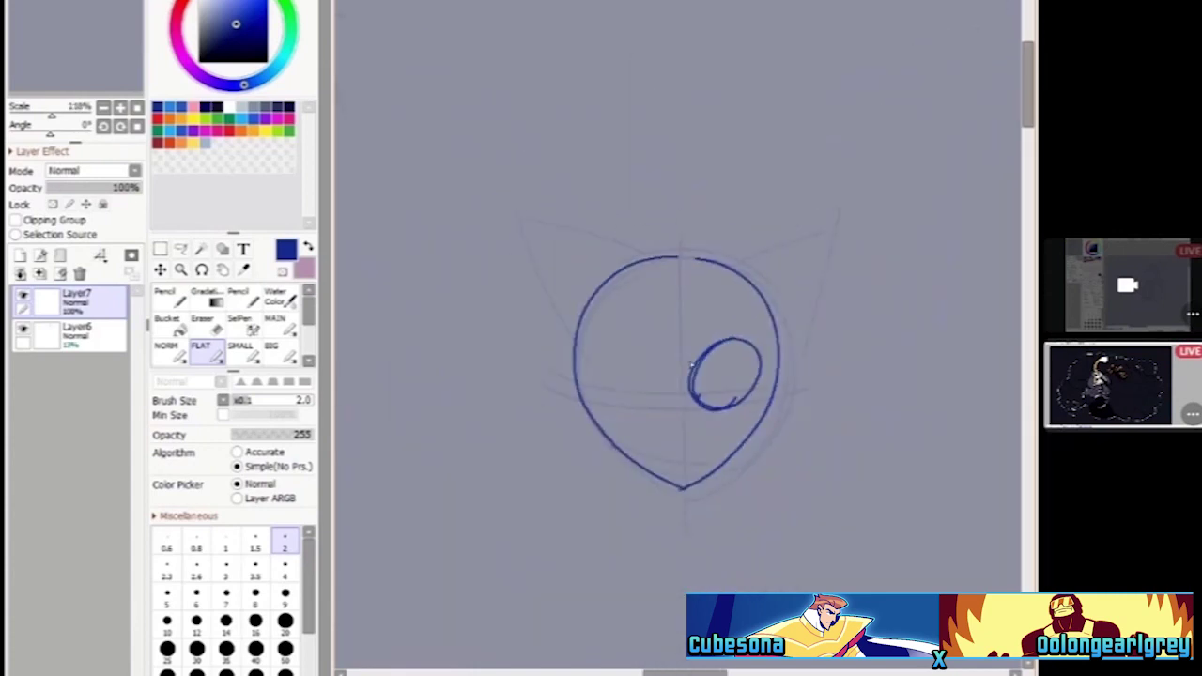
key(ctrl+z)
key(ctrl+z)
key(ctrl+z)
Draw the right eye with an arched upper lid, a curved lower lid and a narrow oval iris
scroll(693, 365, up, 3)
scroll(692, 365, up, 2)
mouse_move(678, 437)
mouse_down()
mouse_move(767, 265)
mouse_move(838, 380)
mouse_up()
drag(682, 476, 823, 415)
scroll(709, 357, up, 1)
drag(693, 337, 769, 304)
scroll(733, 324, down, 2)
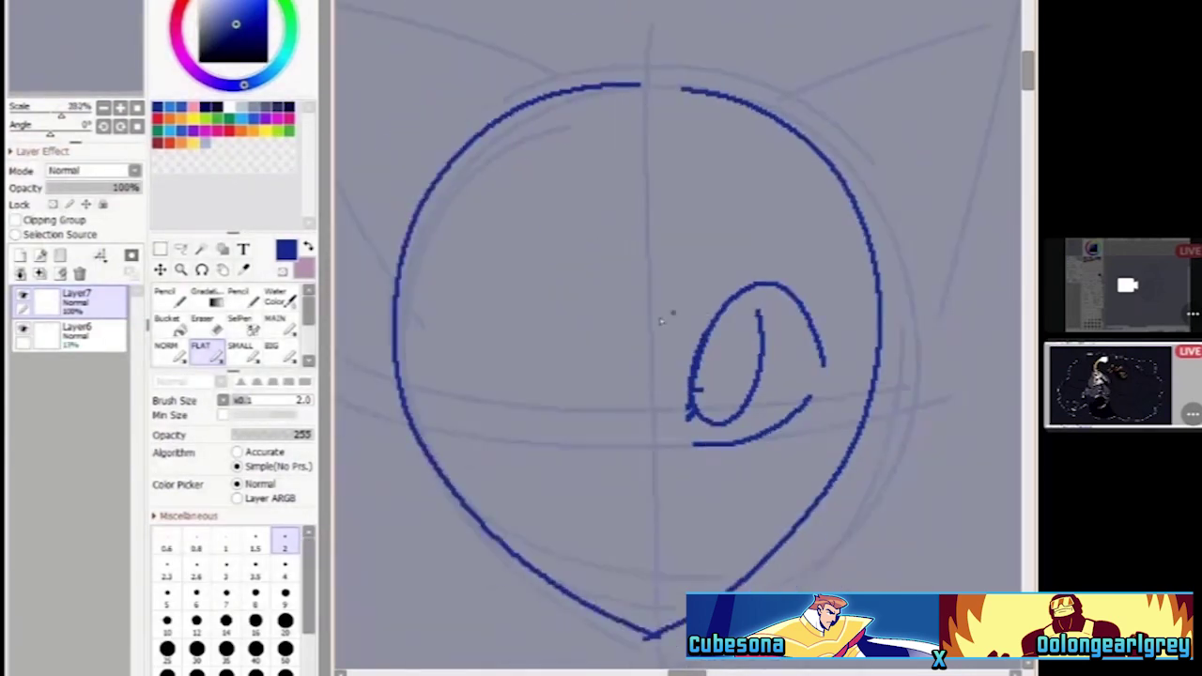
Draw the left eye with a doubled arched upper lid and an oval iris, and add a small smiling mouth
mouse_move(463, 383)
mouse_down()
mouse_move(594, 323)
mouse_move(615, 402)
mouse_up()
drag(449, 361, 612, 399)
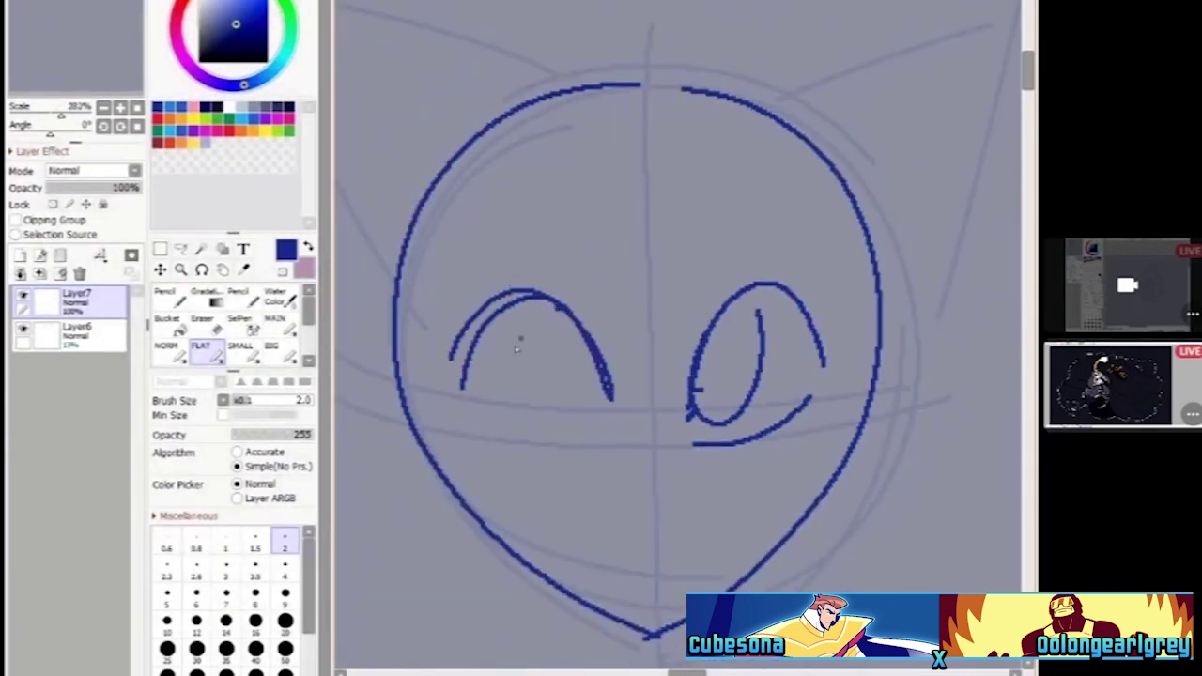
drag(556, 307, 595, 395)
scroll(631, 488, up, 1)
drag(624, 559, 713, 525)
scroll(691, 448, down, 5)
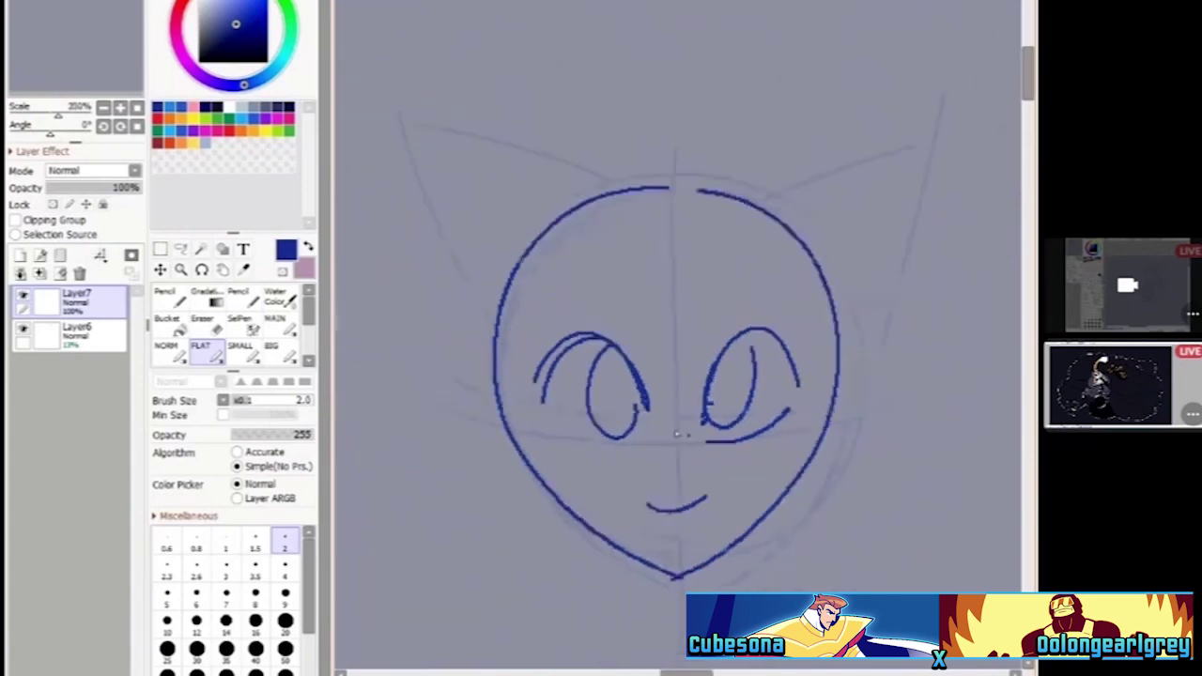
scroll(620, 424, up, 2)
mouse_move(549, 255)
mouse_down()
mouse_move(517, 442)
mouse_move(602, 534)
mouse_up()
scroll(697, 475, down, 2)
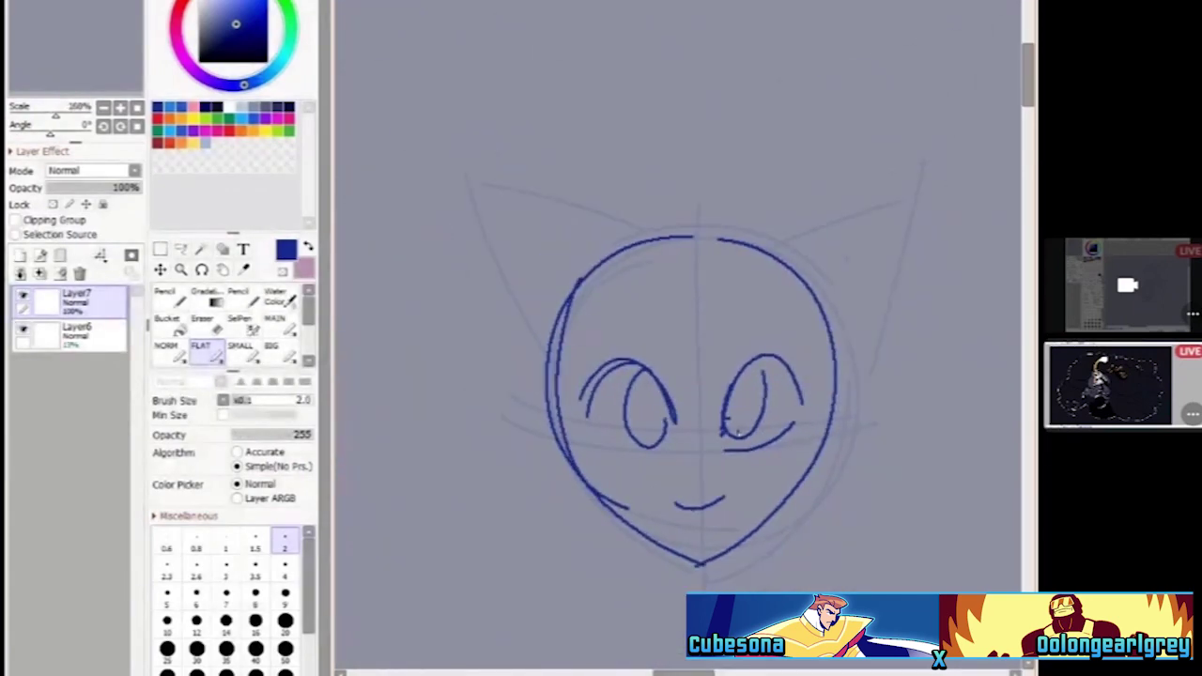
key(ctrl+z)
Draw a long curve alongside the left edge of the face, from the upper head down to the jaw
scroll(695, 517, up, 3)
mouse_move(501, 301)
mouse_down()
mouse_move(524, 454)
mouse_move(558, 472)
mouse_up()
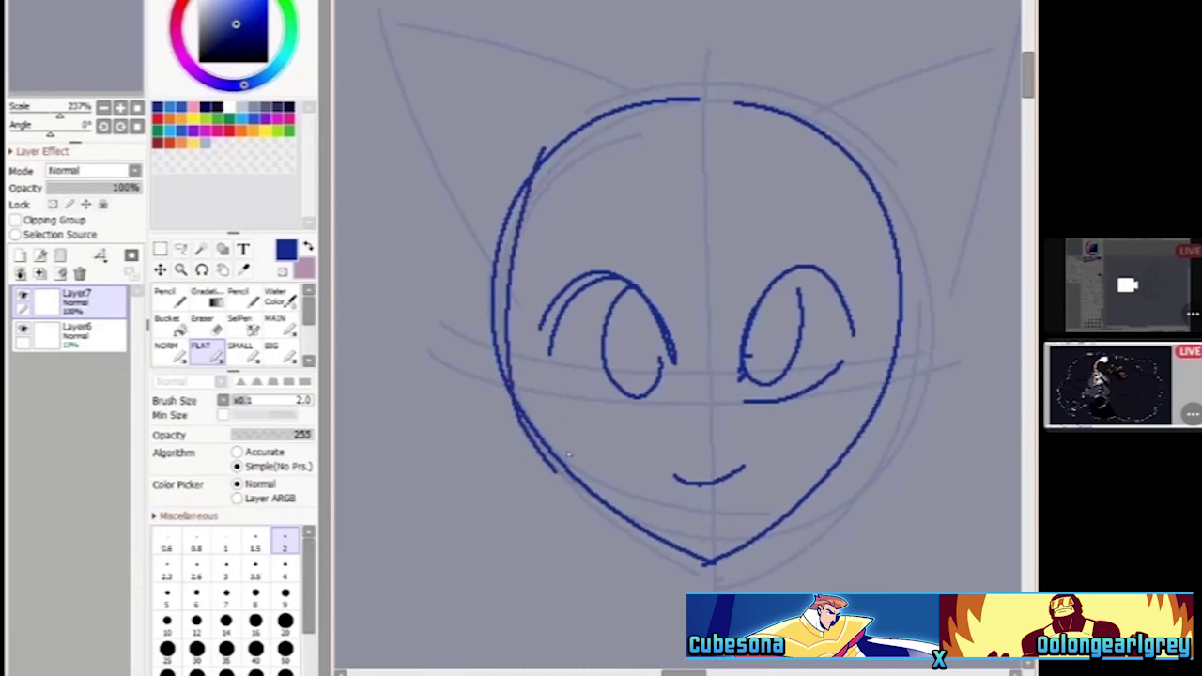
scroll(687, 349, down, 2)
scroll(821, 302, up, 2)
mouse_move(836, 267)
mouse_down()
mouse_move(832, 362)
mouse_move(737, 480)
mouse_up()
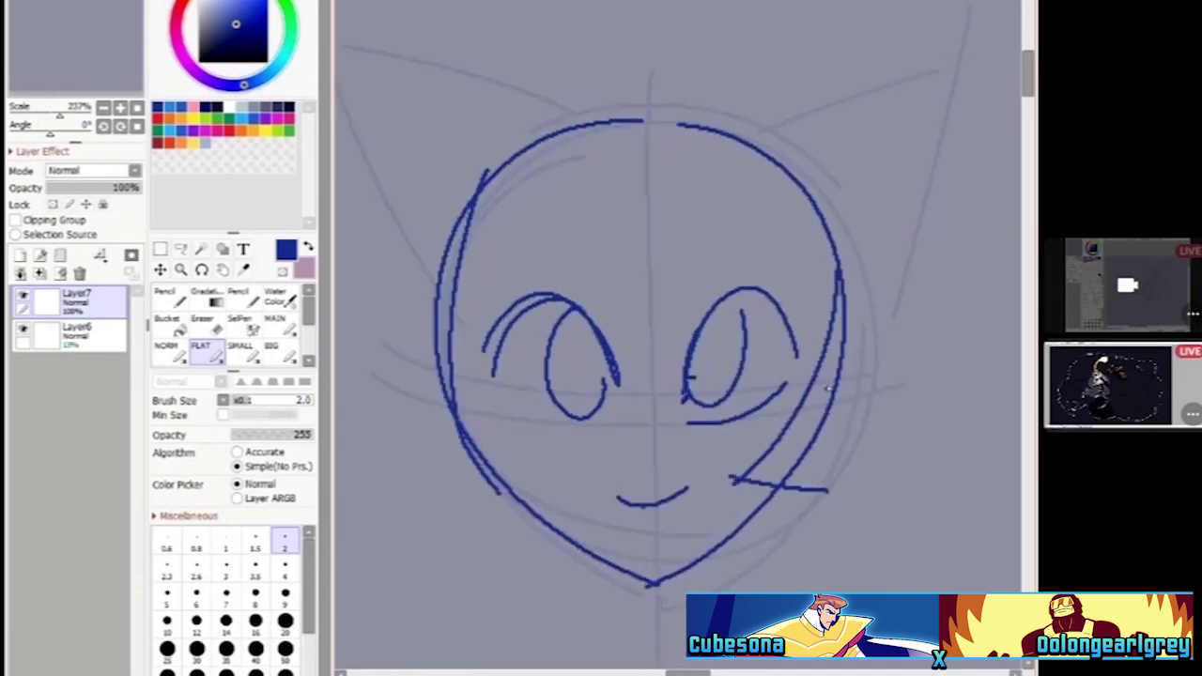
key(ctrl+z)
Draw short tapered eyebrows above the inner halves of both eyes
scroll(676, 310, up, 1)
drag(646, 260, 704, 212)
scroll(620, 225, up, 1)
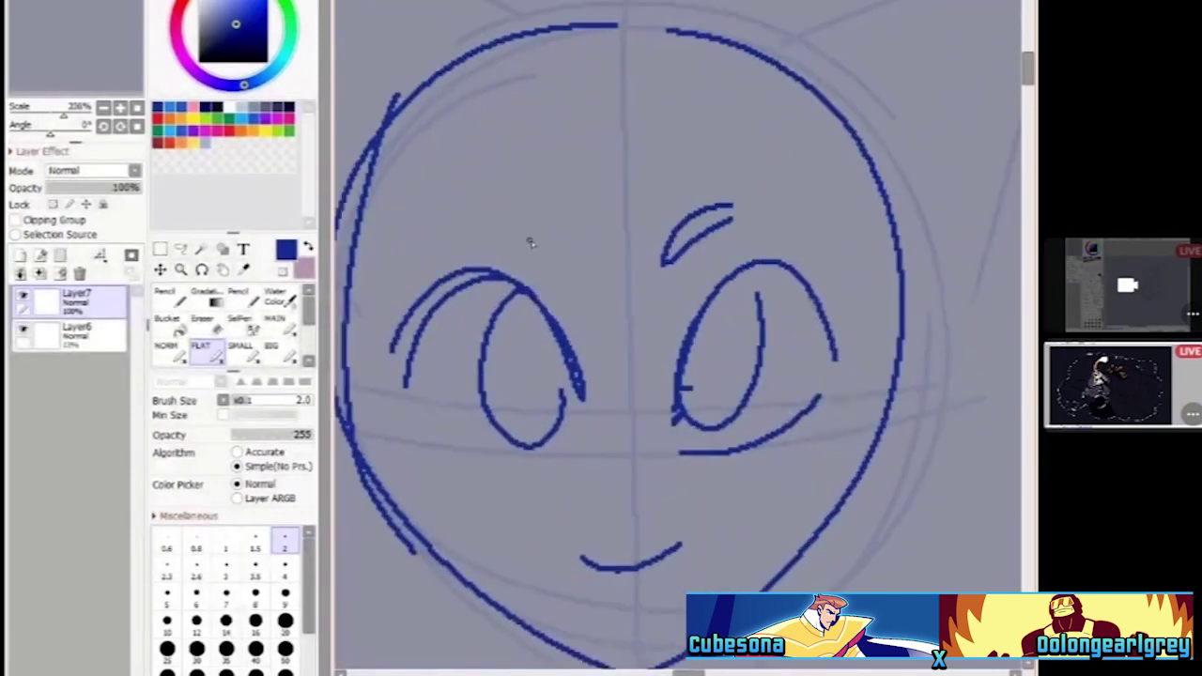
drag(528, 225, 592, 267)
scroll(677, 263, down, 2)
Sketch the right hair lock with an inner curve along the cheek and a pointed tip flipping outward
mouse_move(793, 232)
mouse_down()
mouse_move(750, 430)
mouse_move(716, 425)
mouse_move(806, 451)
mouse_up()
scroll(766, 418, down, 2)
scroll(765, 418, up, 2)
mouse_move(718, 425)
mouse_down()
mouse_move(733, 432)
mouse_move(861, 403)
mouse_up()
scroll(808, 249, down, 1)
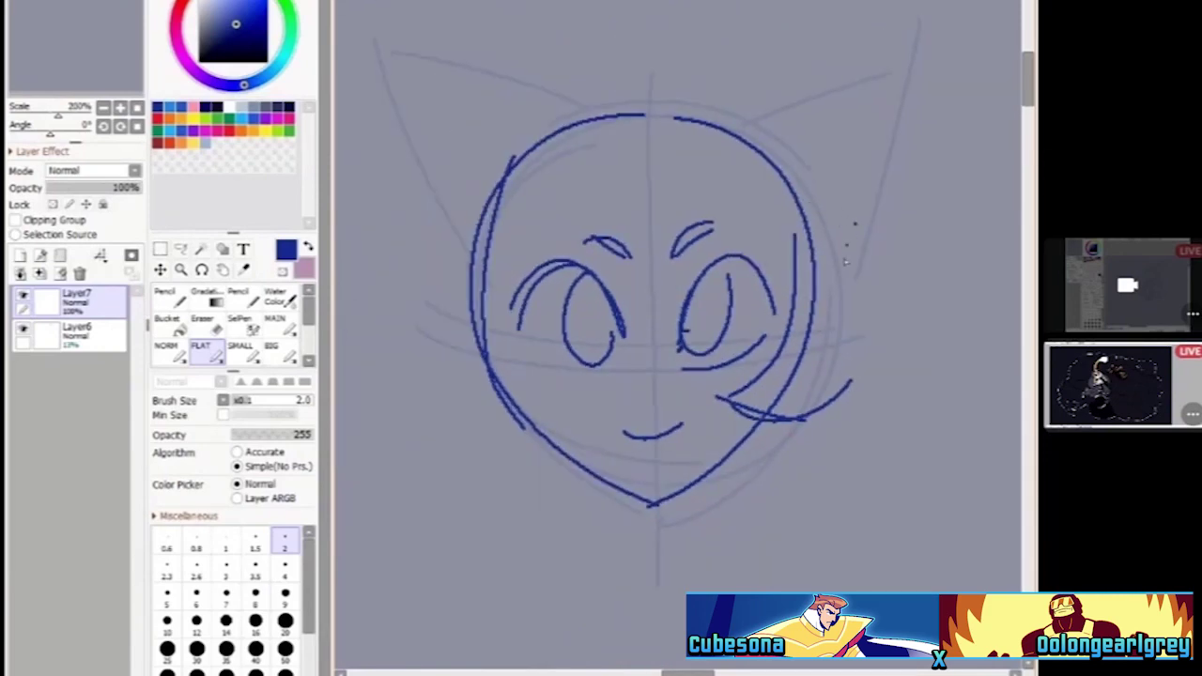
drag(854, 224, 904, 344)
drag(899, 332, 798, 419)
Sketch the outward-flipped left hair lock and a side-swept fringe crossing the forehead
drag(390, 310, 526, 411)
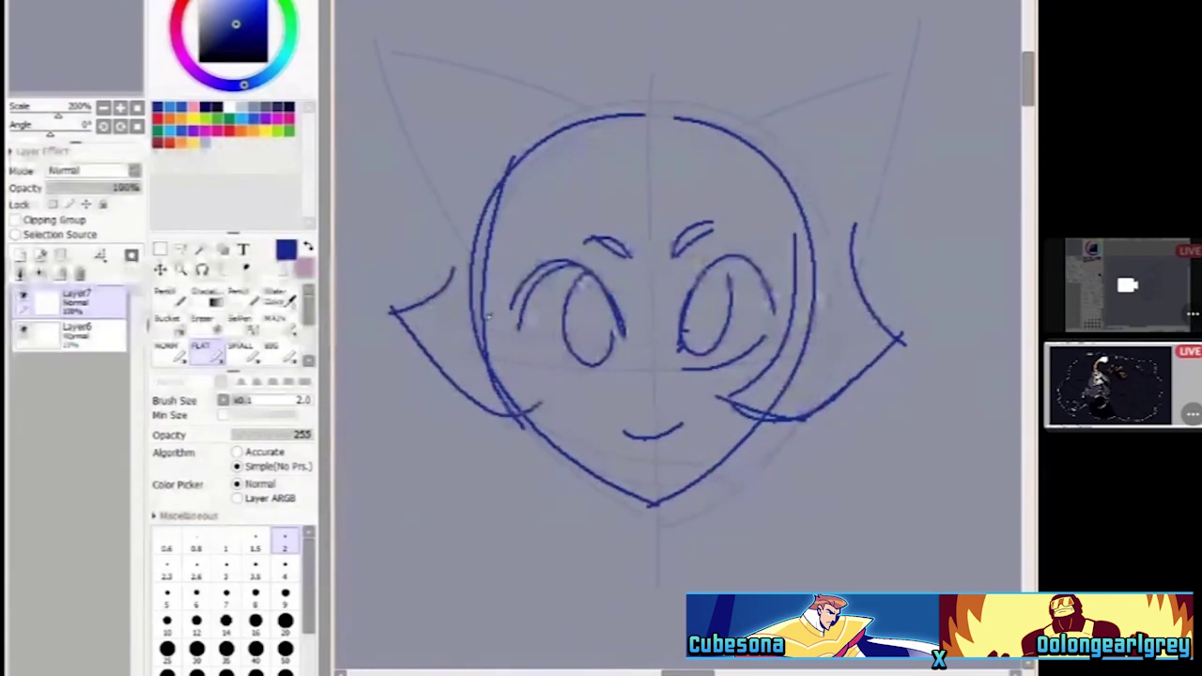
drag(489, 322, 569, 400)
mouse_move(501, 356)
mouse_down()
mouse_move(537, 180)
mouse_move(770, 269)
mouse_move(752, 186)
mouse_up()
scroll(752, 186, down, 2)
drag(722, 99, 722, 169)
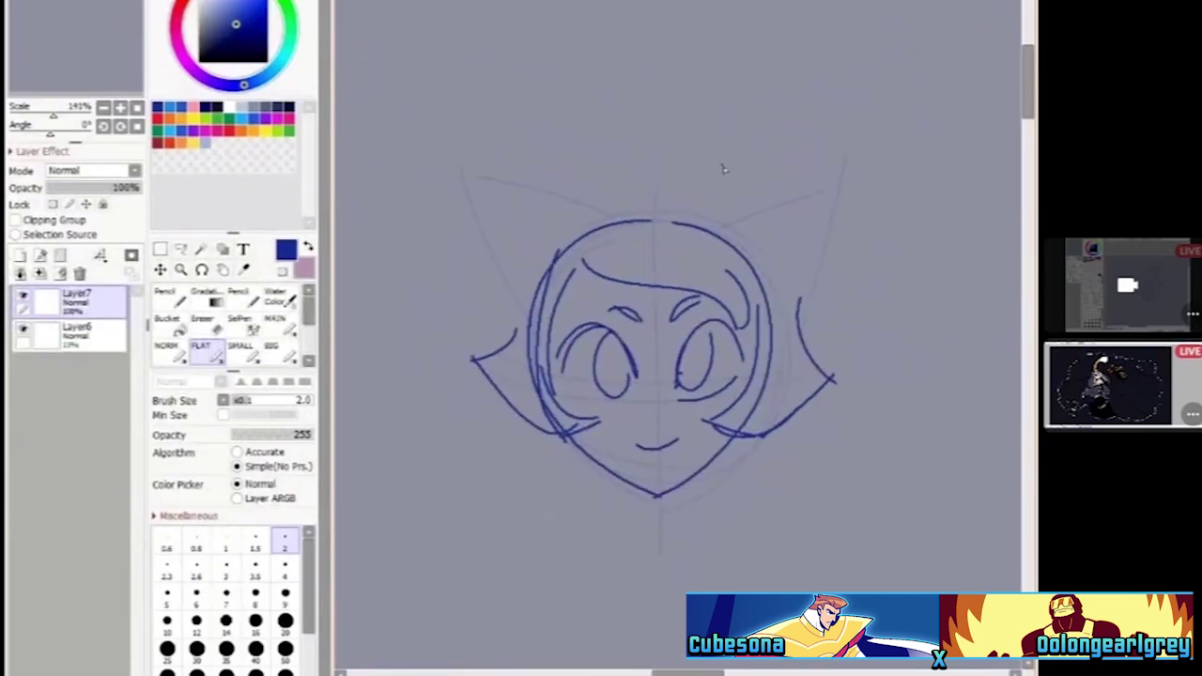
Sketch the outer hair contour from the left flipped lock over the crown to a pointed corner above the right lock
scroll(616, 211, up, 1)
mouse_move(468, 329)
mouse_down()
mouse_move(531, 235)
mouse_move(728, 222)
mouse_up()
drag(650, 187, 816, 288)
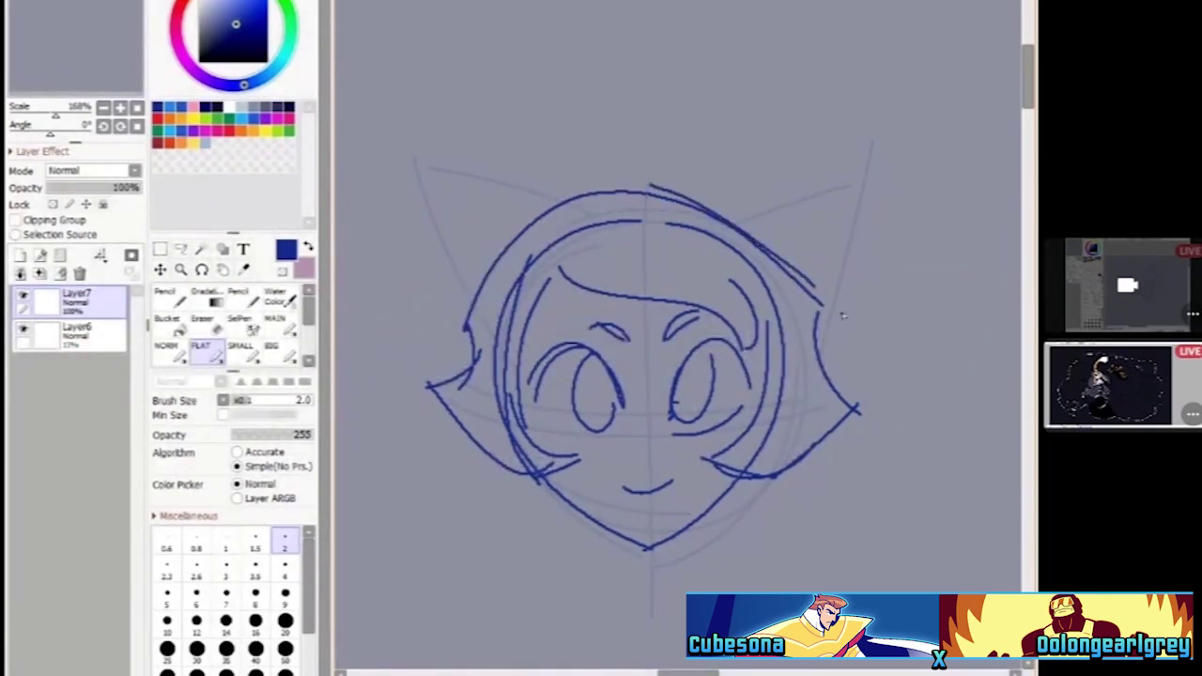
drag(814, 398, 817, 401)
scroll(814, 398, down, 3)
drag(657, 444, 657, 374)
Redraw the lower jaw as a rounder curve just above the pointed chin
scroll(657, 374, up, 2)
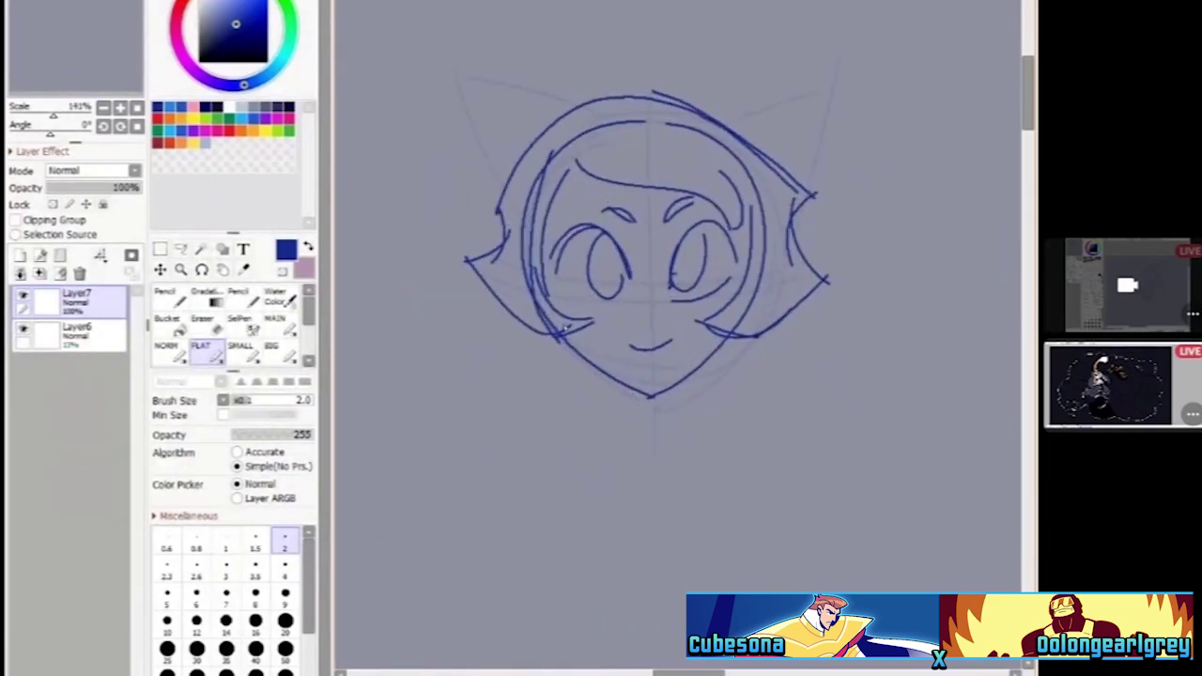
scroll(649, 282, up, 2)
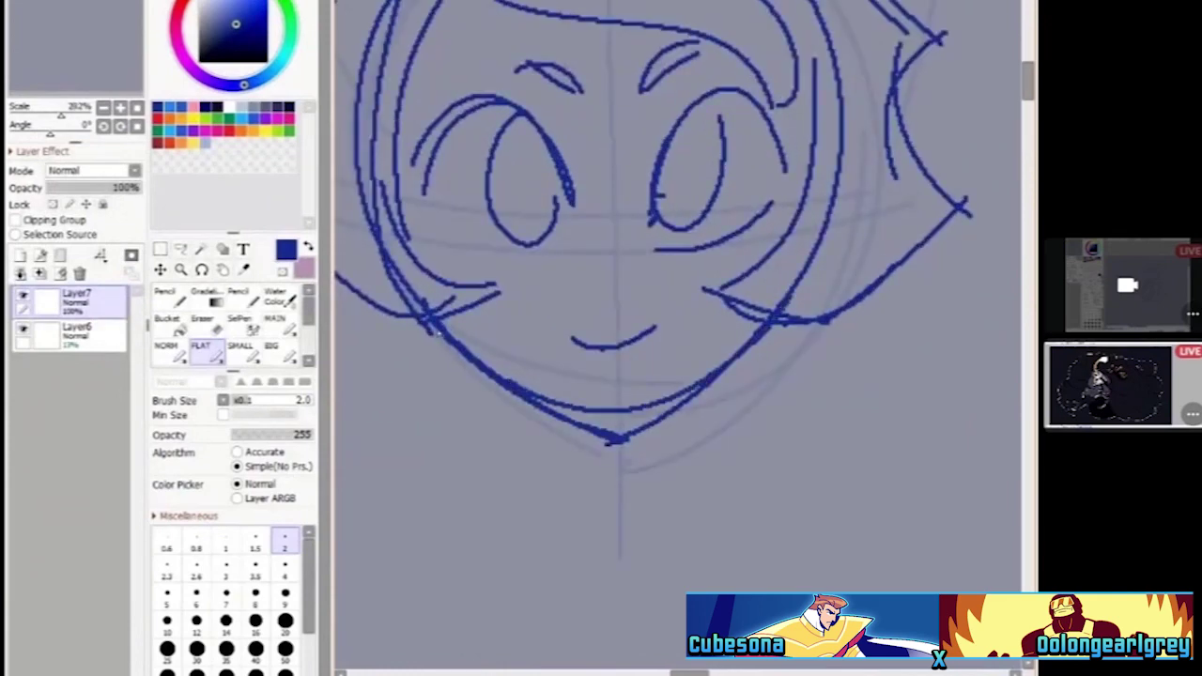
scroll(511, 379, down, 3)
mouse_move(438, 331)
mouse_down()
mouse_move(698, 355)
mouse_move(587, 347)
mouse_up()
scroll(601, 349, up, 2)
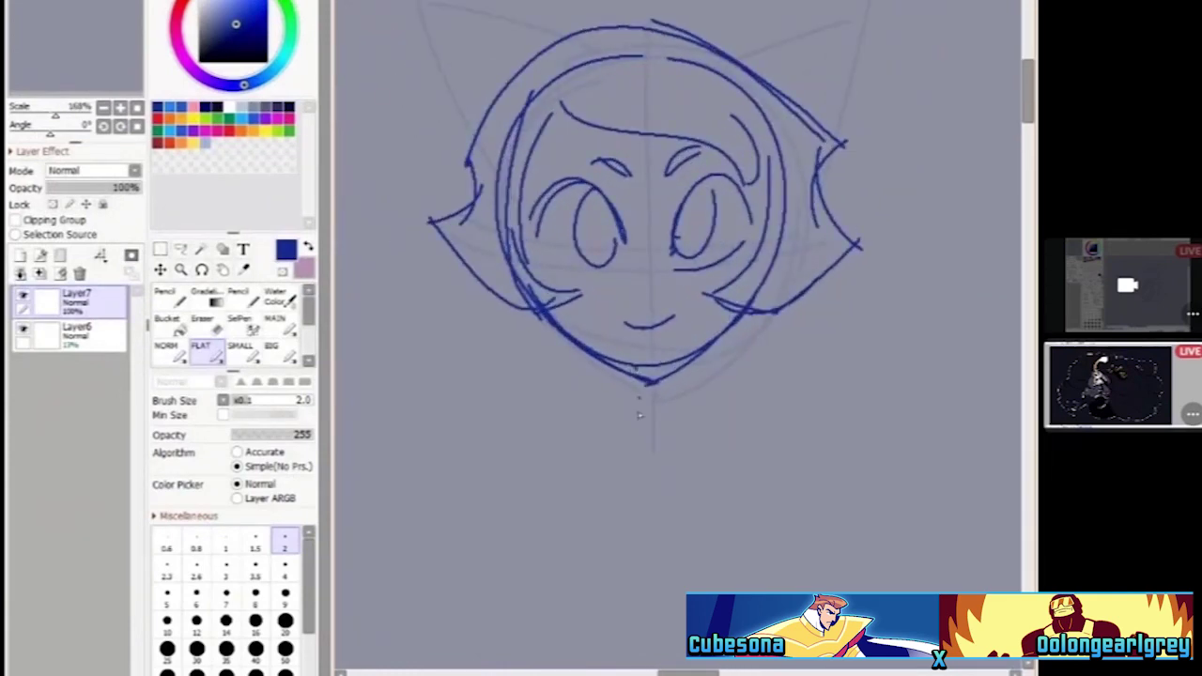
Sketch the neck with two flaring sides and a slanted line closing its base
drag(638, 380, 610, 472)
mouse_move(673, 363)
mouse_down()
mouse_move(664, 429)
mouse_move(707, 464)
mouse_up()
scroll(651, 343, down, 2)
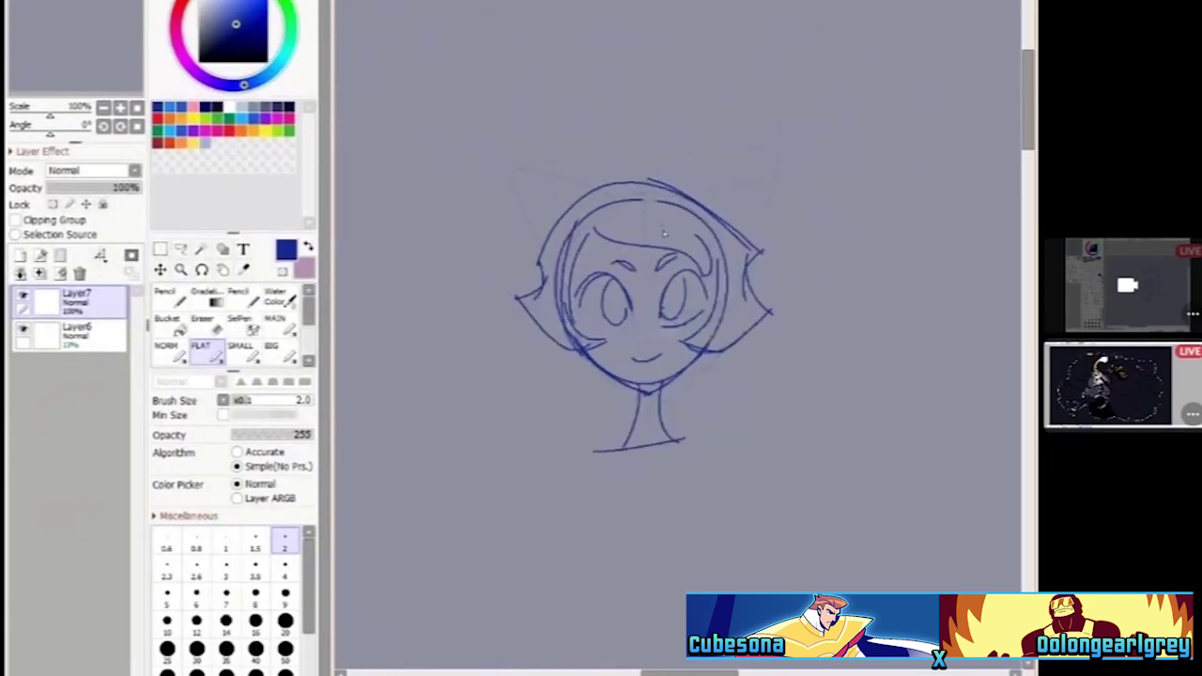
Lower the sketch layer's opacity to 12% and add a new layer above it
scroll(648, 339, up, 1)
drag(94, 188, 58, 188)
click(20, 255)
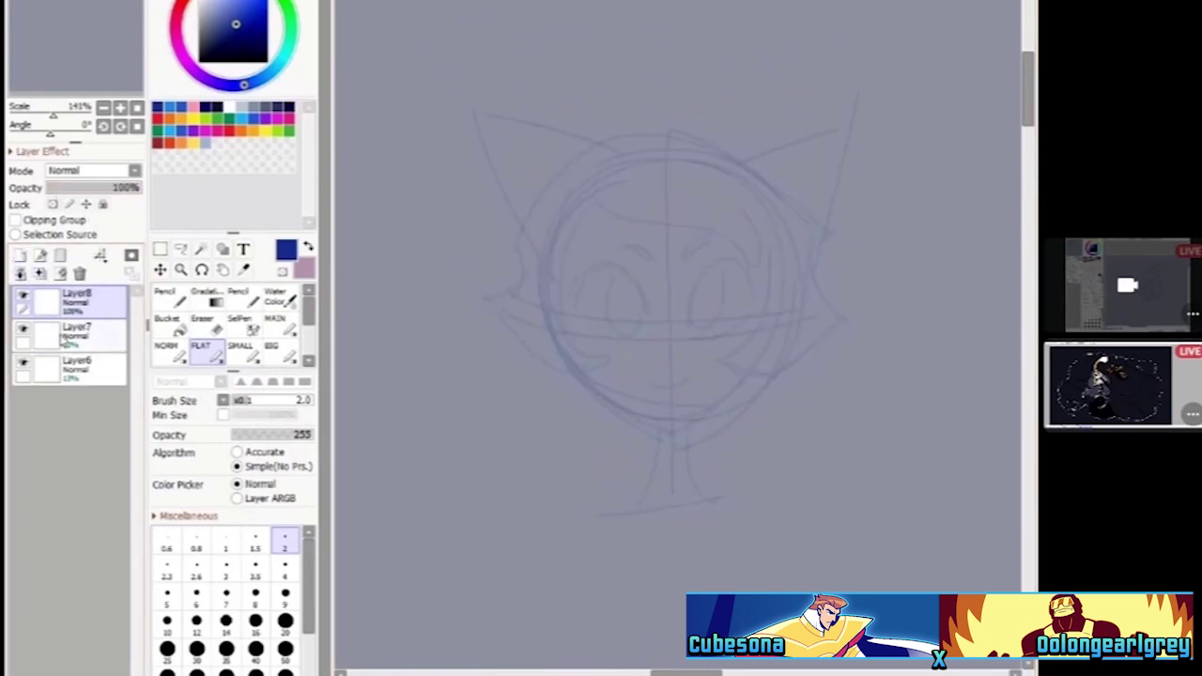
Delete the old construction layer Layer6 and make Layer8 the active layer
click(76, 357)
click(80, 274)
click(75, 302)
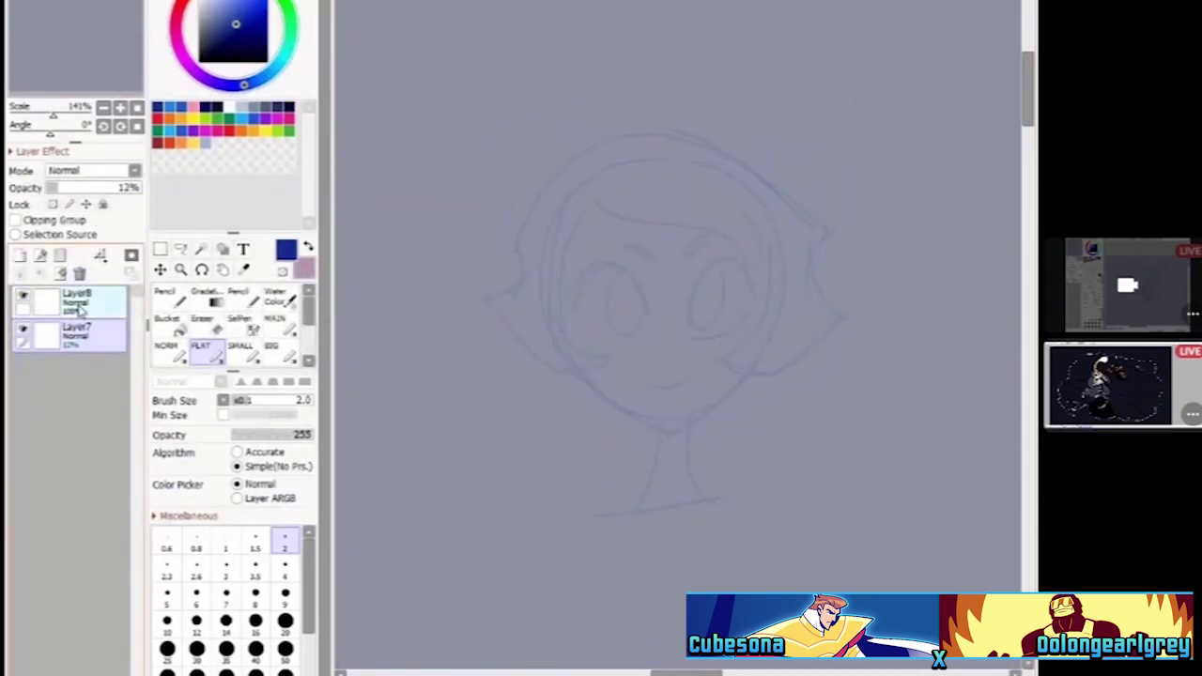
Ink the arched upper lids of both eyes with the MAIN brush at size 8
click(274, 324)
click(255, 566)
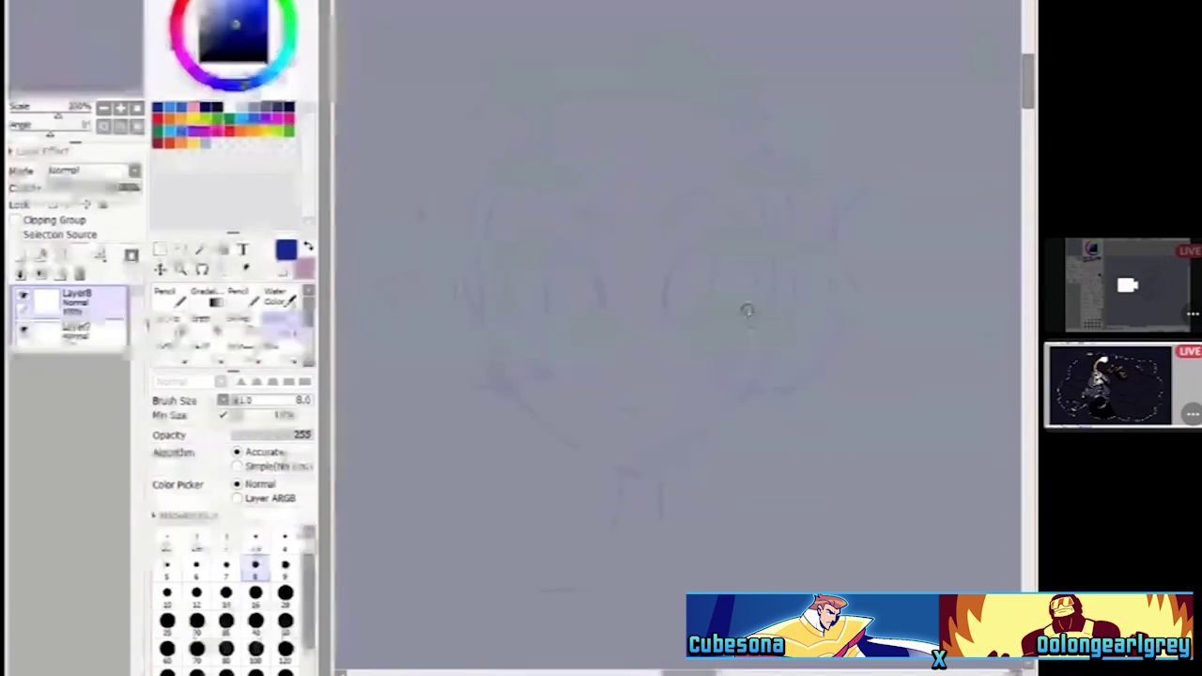
scroll(646, 336, up, 2)
mouse_move(642, 346)
mouse_down()
mouse_move(699, 180)
mouse_move(781, 204)
mouse_move(806, 276)
mouse_up()
scroll(769, 261, down, 1)
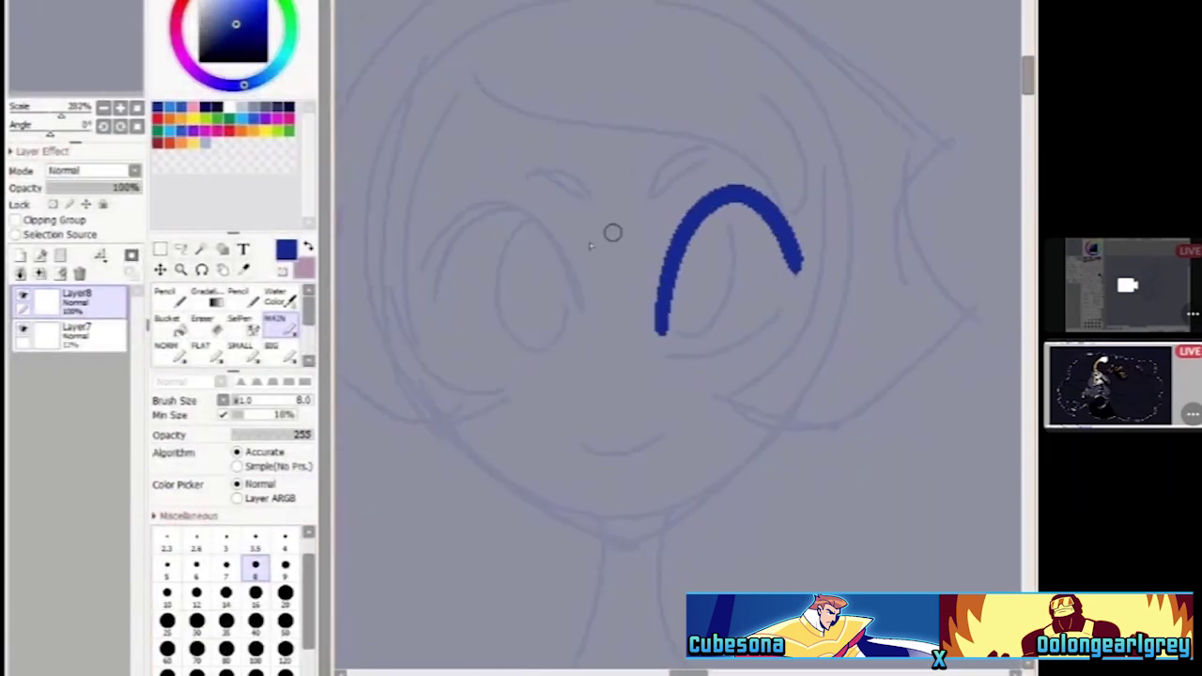
scroll(465, 262, up, 1)
mouse_move(416, 285)
mouse_down()
mouse_move(461, 192)
mouse_move(539, 204)
mouse_move(604, 343)
mouse_up()
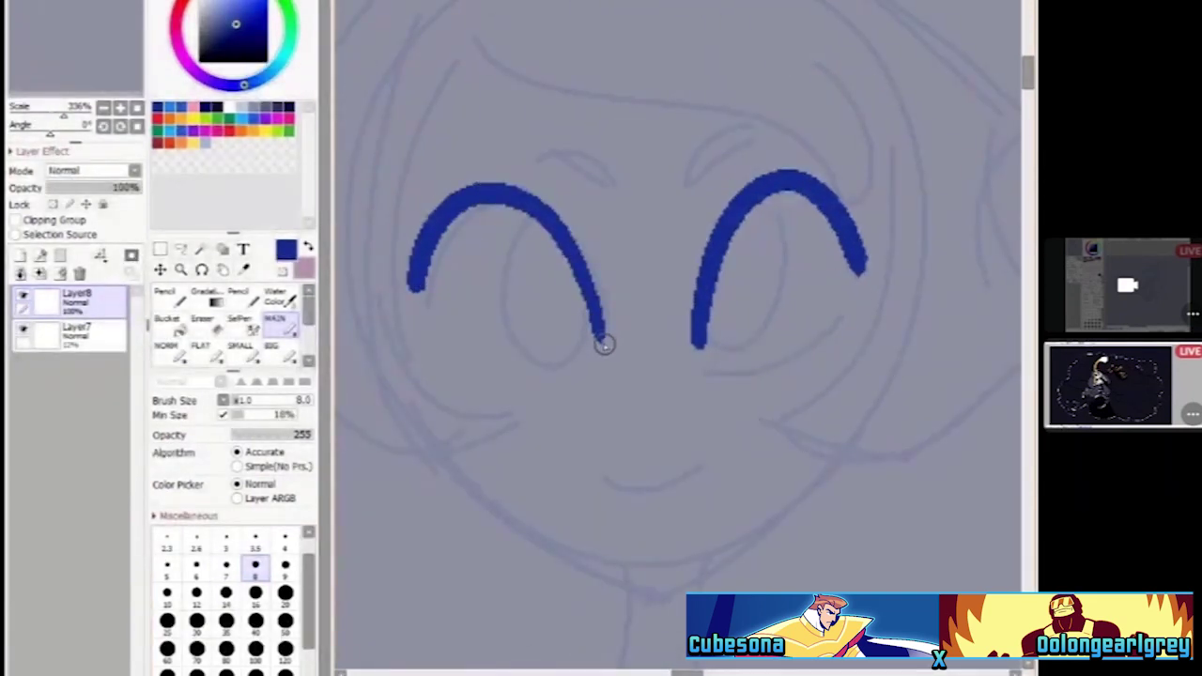
Ink a narrow oval iris hanging from the upper lid in each eye
scroll(585, 247, down, 1)
scroll(671, 276, up, 2)
mouse_move(672, 275)
mouse_down()
mouse_move(766, 297)
mouse_move(761, 141)
mouse_up()
scroll(761, 141, down, 1)
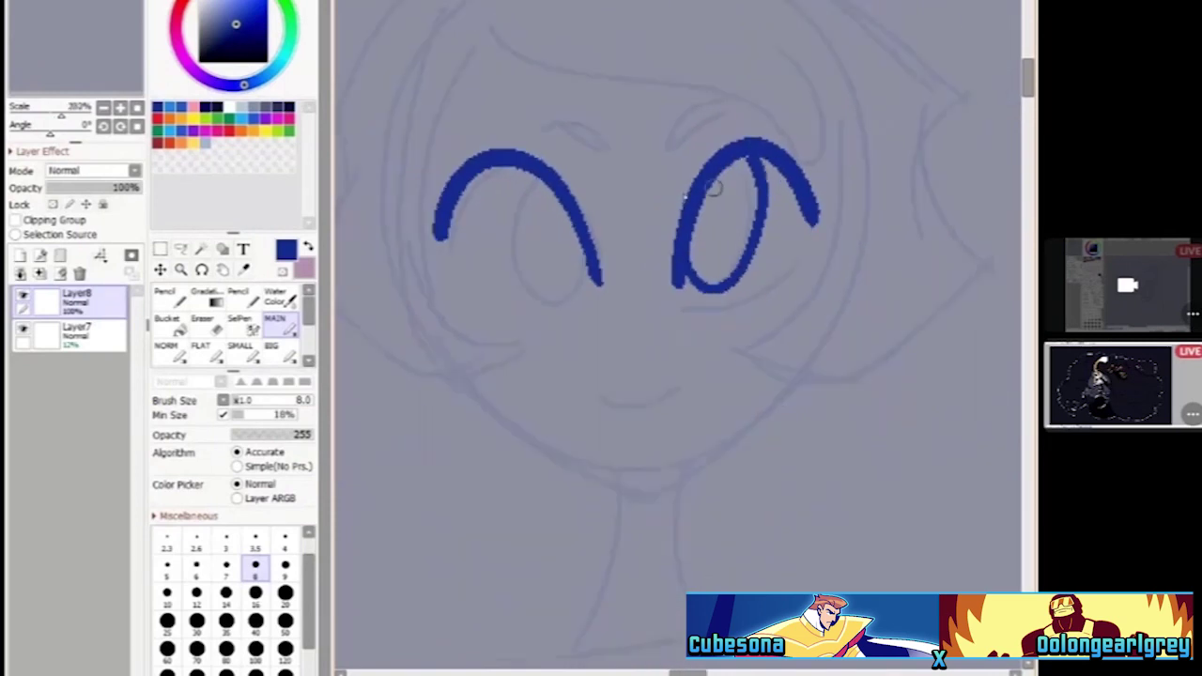
scroll(518, 161, up, 1)
mouse_move(518, 160)
mouse_down()
mouse_move(487, 227)
mouse_move(583, 360)
mouse_move(630, 308)
mouse_up()
scroll(627, 280, down, 6)
scroll(668, 242, up, 1)
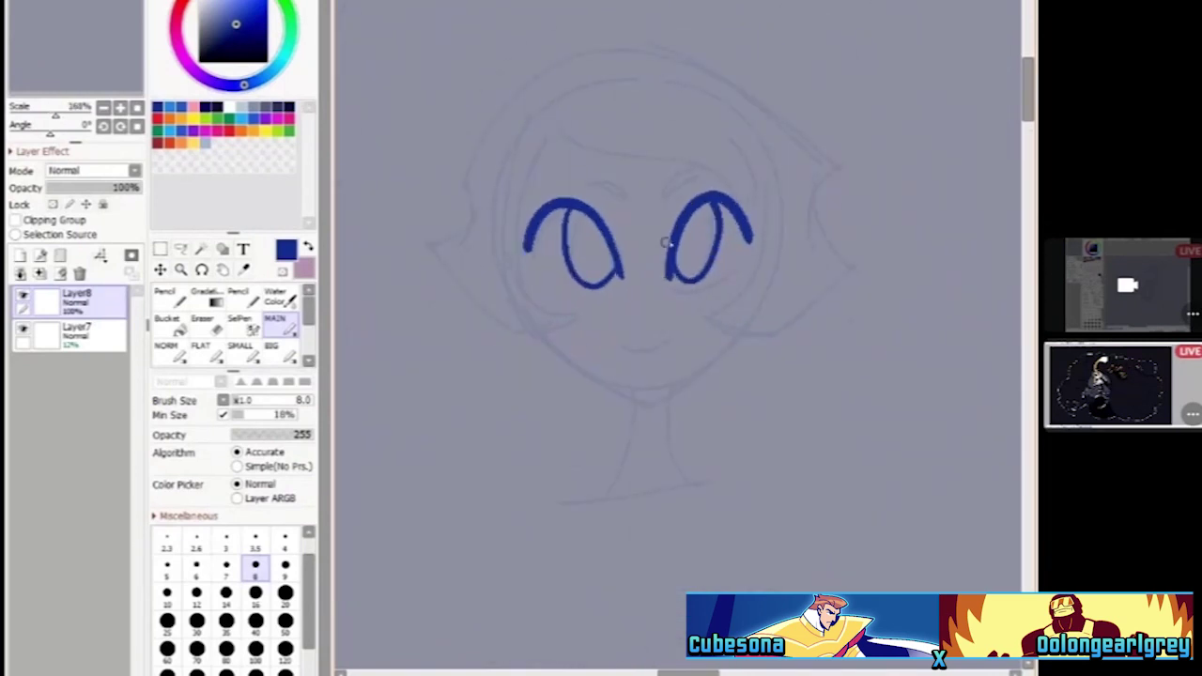
scroll(711, 277, down, 1)
scroll(738, 136, up, 2)
Ink both eyebrows as short, solid, slanted shapes above the inner halves of the eyes
scroll(653, 211, up, 1)
drag(644, 250, 685, 217)
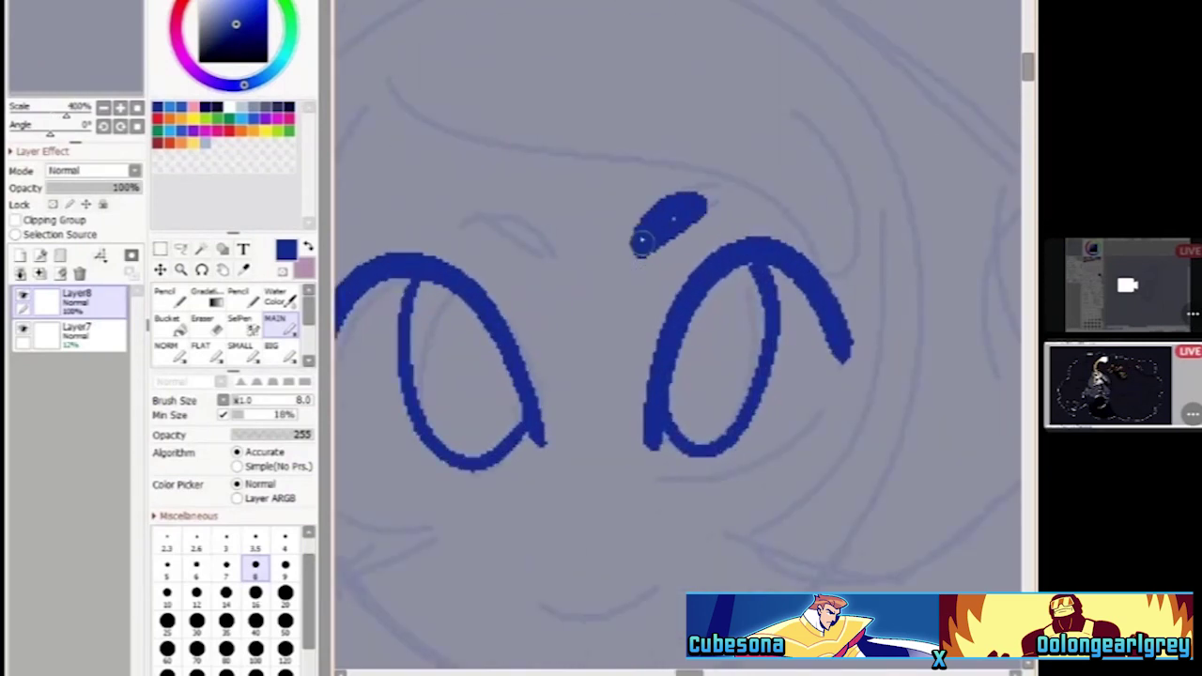
scroll(685, 217, up, 1)
mouse_move(442, 197)
mouse_down()
mouse_move(455, 178)
mouse_move(508, 204)
mouse_up()
click(774, 215)
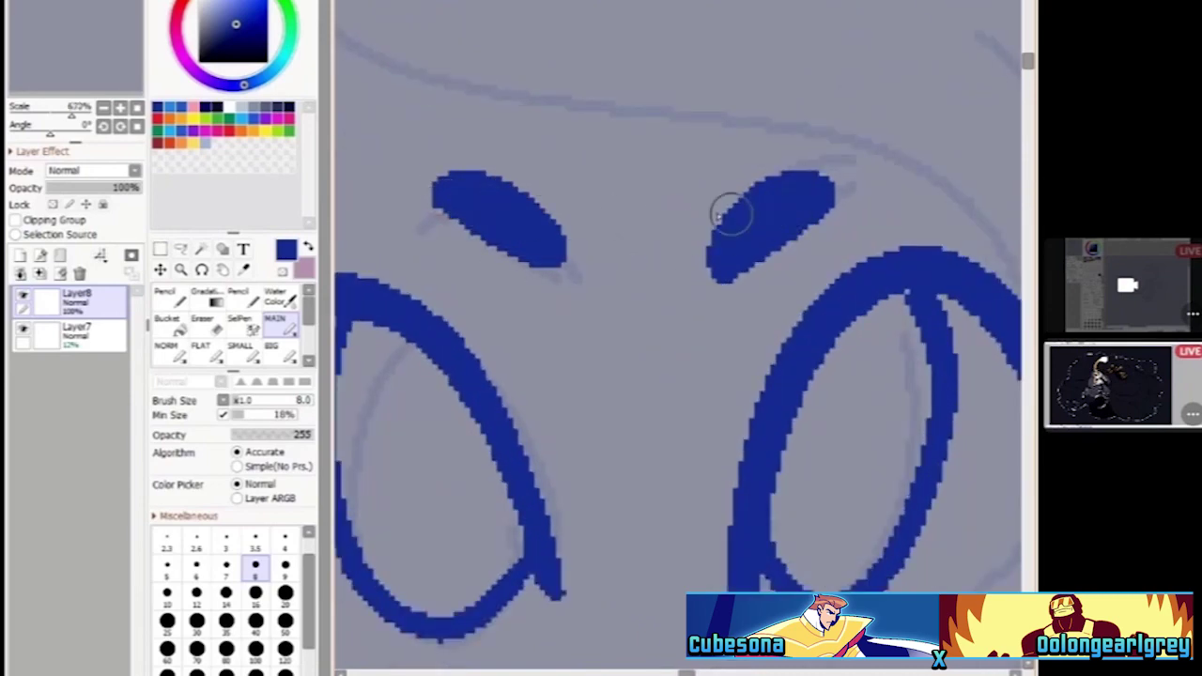
scroll(632, 198, down, 5)
scroll(648, 190, up, 2)
scroll(503, 227, down, 1)
scroll(556, 167, up, 2)
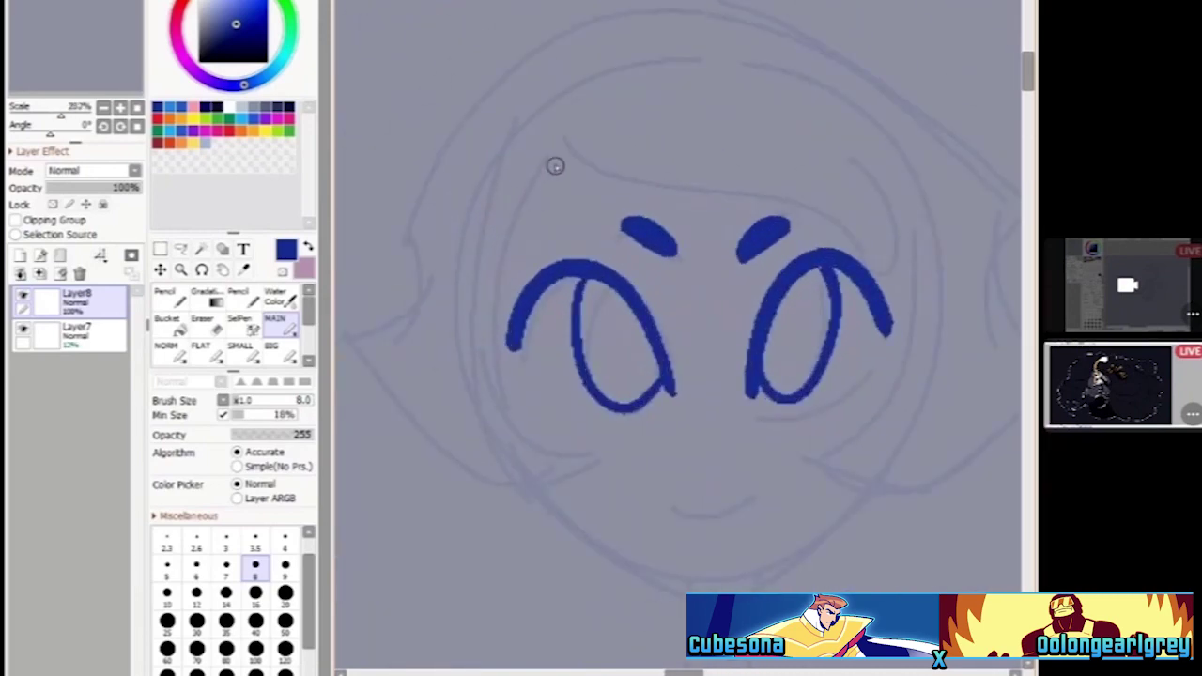
Ink the left hair lock with its inner curve, wavy outer edge and flipped, pointed lower end
mouse_move(566, 146)
mouse_down()
mouse_move(465, 388)
mouse_move(582, 465)
mouse_up()
scroll(582, 465, down, 1)
mouse_move(485, 168)
mouse_down()
mouse_move(452, 297)
mouse_move(419, 330)
mouse_move(446, 332)
mouse_move(415, 319)
mouse_move(454, 398)
mouse_move(609, 436)
mouse_up()
scroll(416, 331, up, 1)
scroll(587, 425, down, 1)
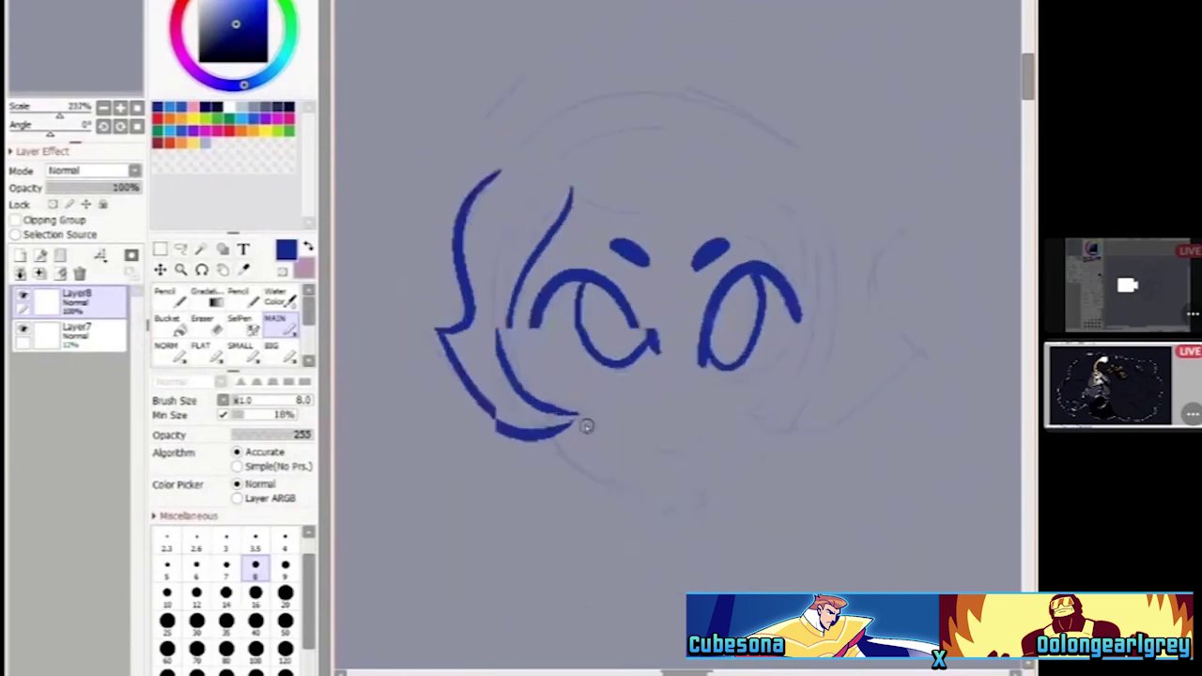
scroll(585, 413, up, 2)
scroll(567, 438, down, 1)
Try to ink the jawline from beneath the left hair lock across the chin
scroll(568, 439, down, 1)
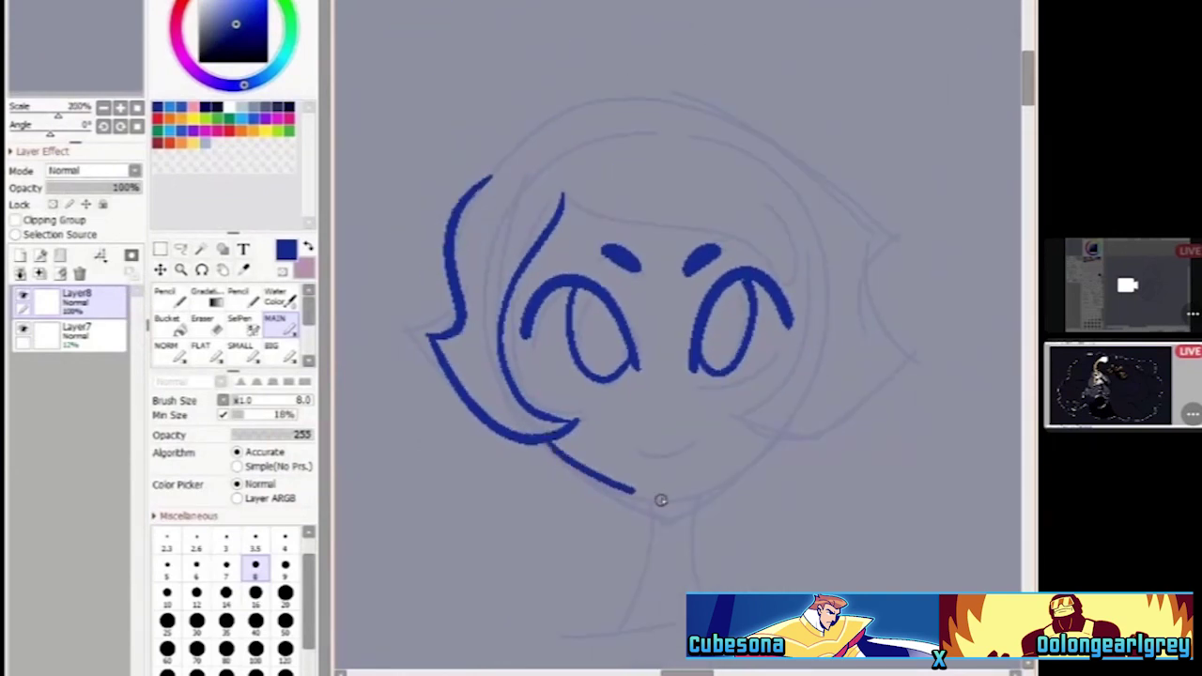
scroll(660, 496, down, 1)
scroll(642, 468, up, 2)
scroll(518, 417, up, 1)
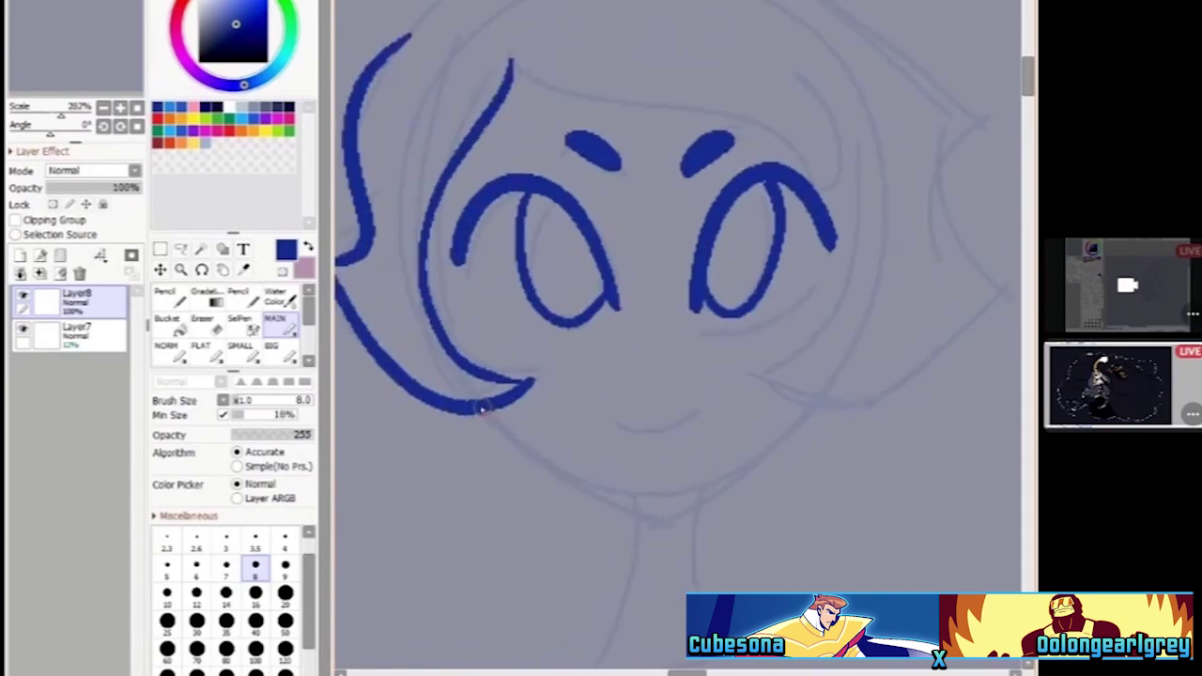
scroll(648, 498, down, 3)
scroll(693, 469, up, 2)
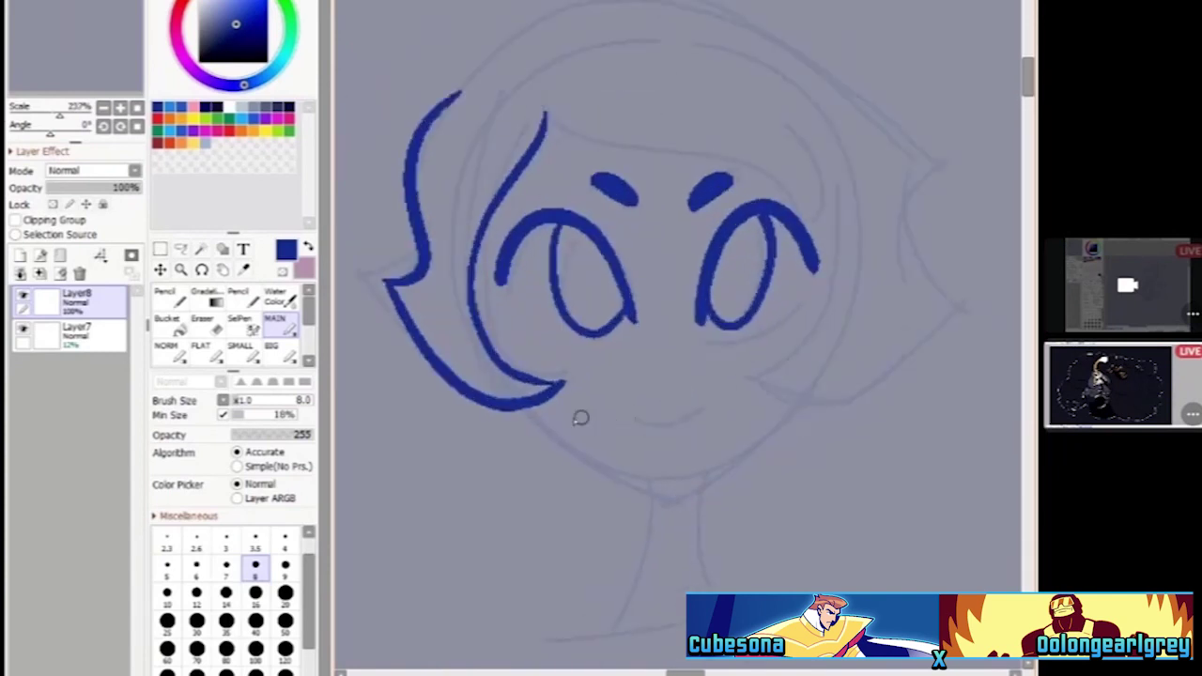
scroll(563, 413, down, 1)
mouse_move(512, 399)
mouse_down()
mouse_move(628, 493)
mouse_move(739, 486)
mouse_move(851, 393)
mouse_up()
scroll(655, 343, up, 1)
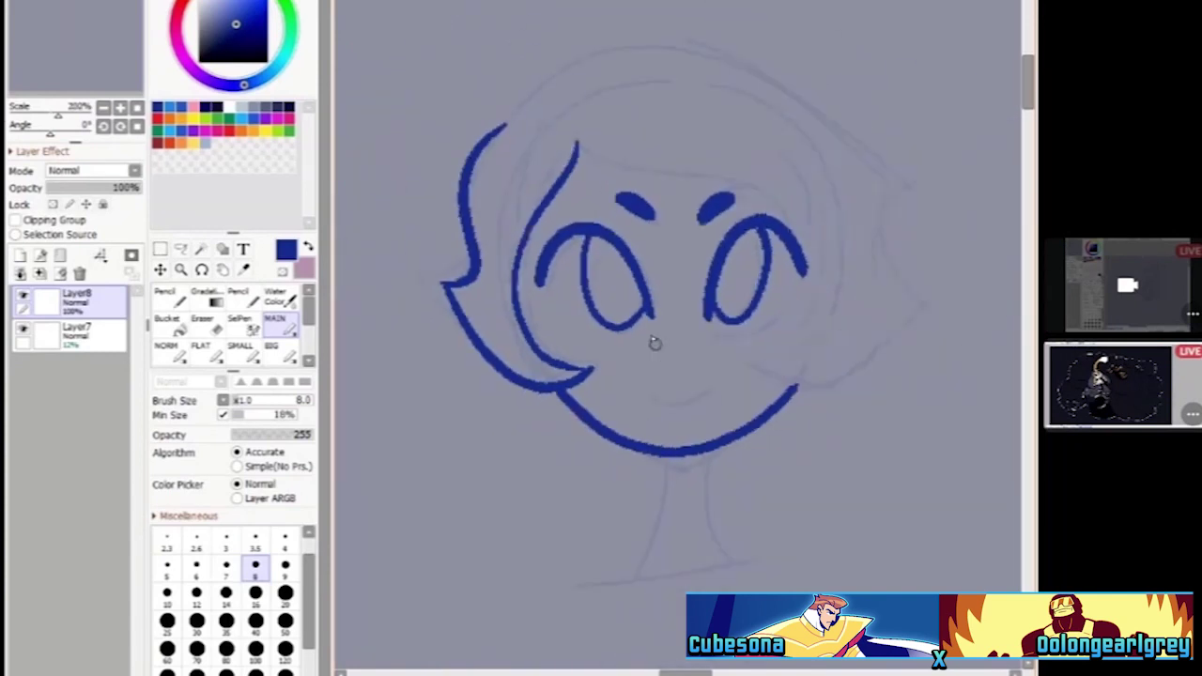
key(ctrl+z)
Ink the jawline as one rounded curve from the left hair lock to the right cheek
scroll(695, 351, up, 2)
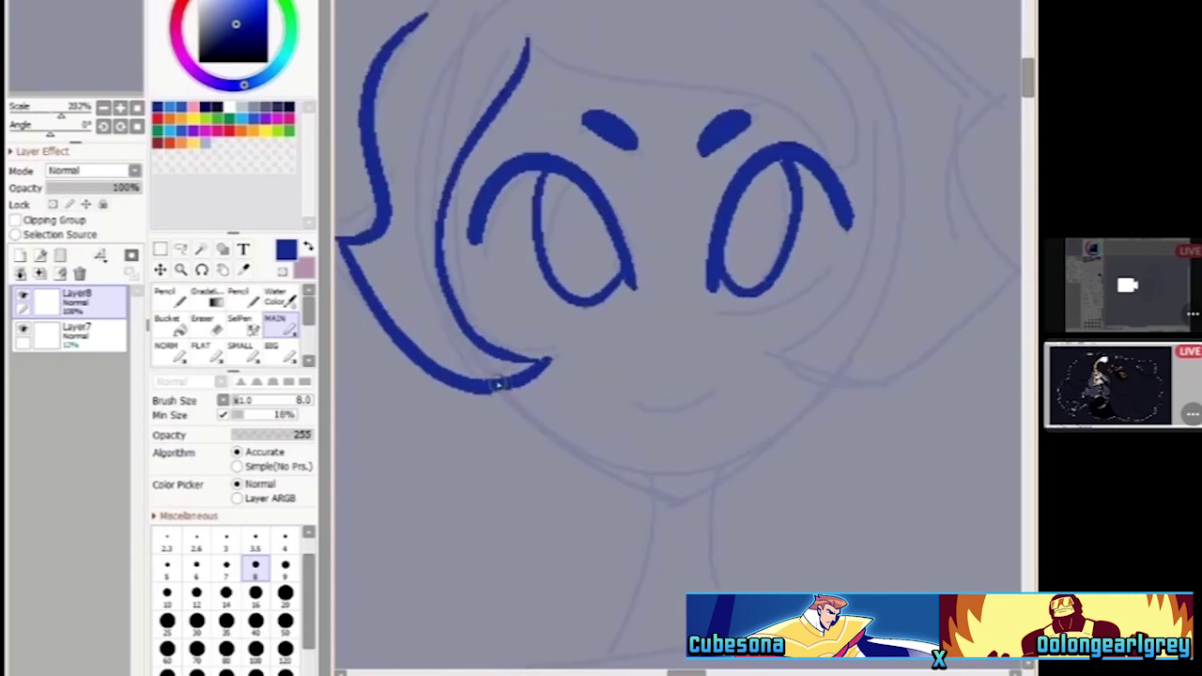
mouse_move(519, 411)
mouse_down()
mouse_move(792, 438)
mouse_move(781, 376)
mouse_up()
scroll(780, 376, down, 2)
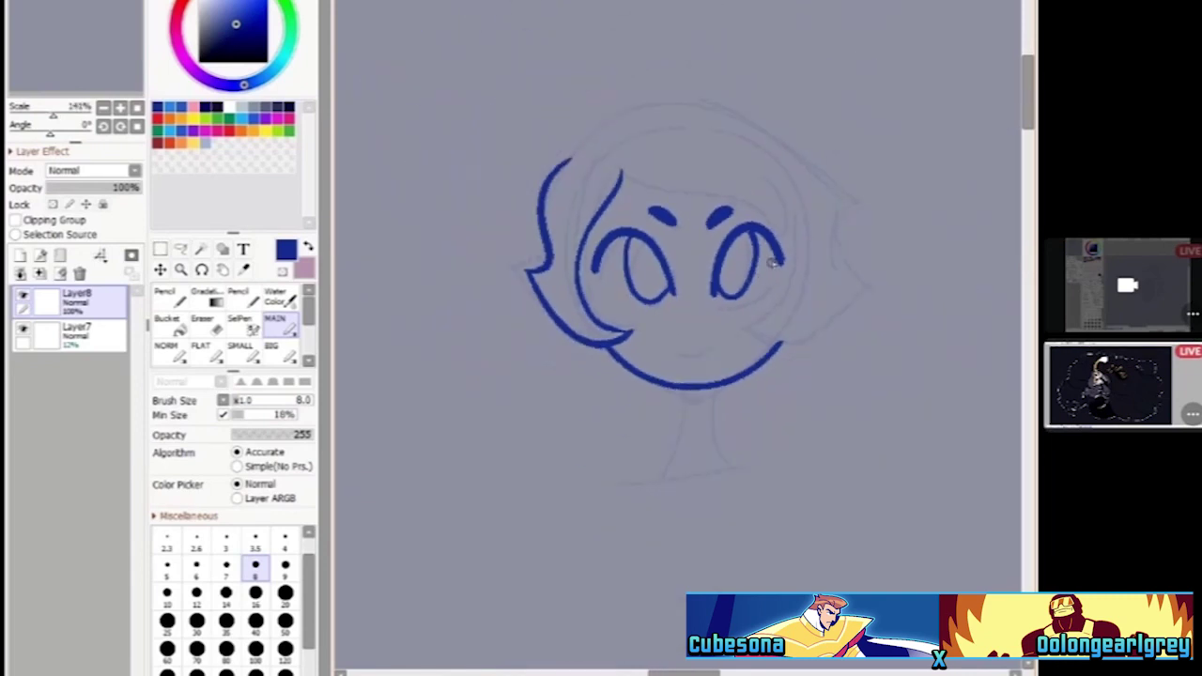
Ink the right hair lock's inner curve along the cheek and its upswept lower edge
scroll(789, 230, up, 3)
mouse_move(782, 188)
mouse_down()
mouse_move(797, 371)
mouse_move(676, 453)
mouse_move(704, 418)
mouse_move(681, 443)
mouse_move(861, 441)
mouse_move(893, 371)
mouse_up()
scroll(705, 418, down, 1)
scroll(623, 188, down, 2)
scroll(496, 158, up, 1)
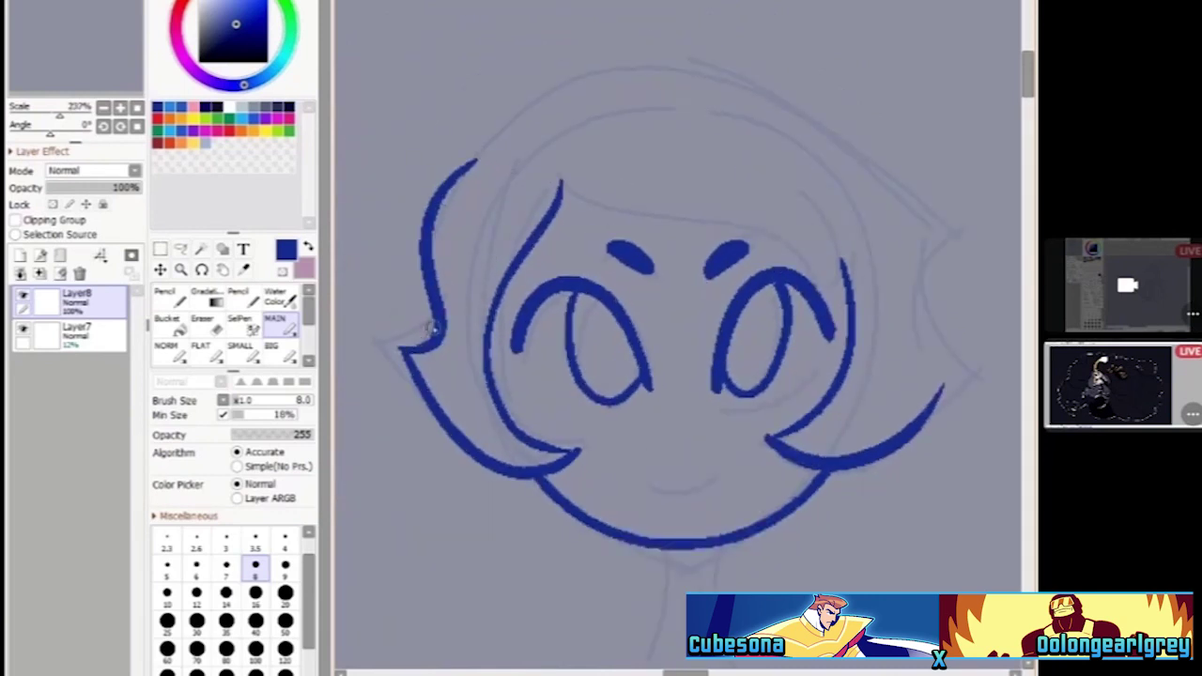
Ink the outer hair contour over the crown and down the right side, and reinforce both flipped tips
mouse_move(428, 327)
mouse_down()
mouse_move(378, 352)
mouse_move(435, 367)
mouse_up()
scroll(435, 367, down, 1)
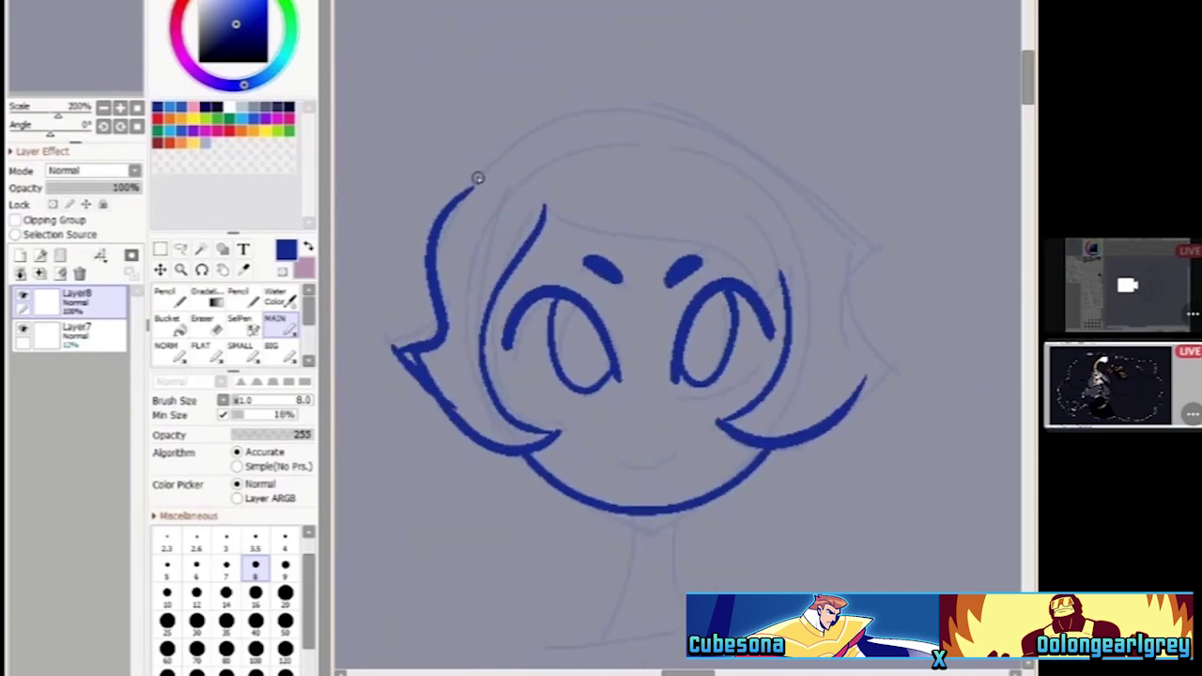
mouse_move(511, 169)
mouse_down()
mouse_move(539, 125)
mouse_move(676, 113)
mouse_move(813, 181)
mouse_move(859, 247)
mouse_move(860, 396)
mouse_move(898, 384)
mouse_up()
scroll(850, 259, up, 1)
drag(898, 385, 858, 423)
Ink the side-swept fringe from the left parting across the forehead to the right hair lock
scroll(540, 191, up, 1)
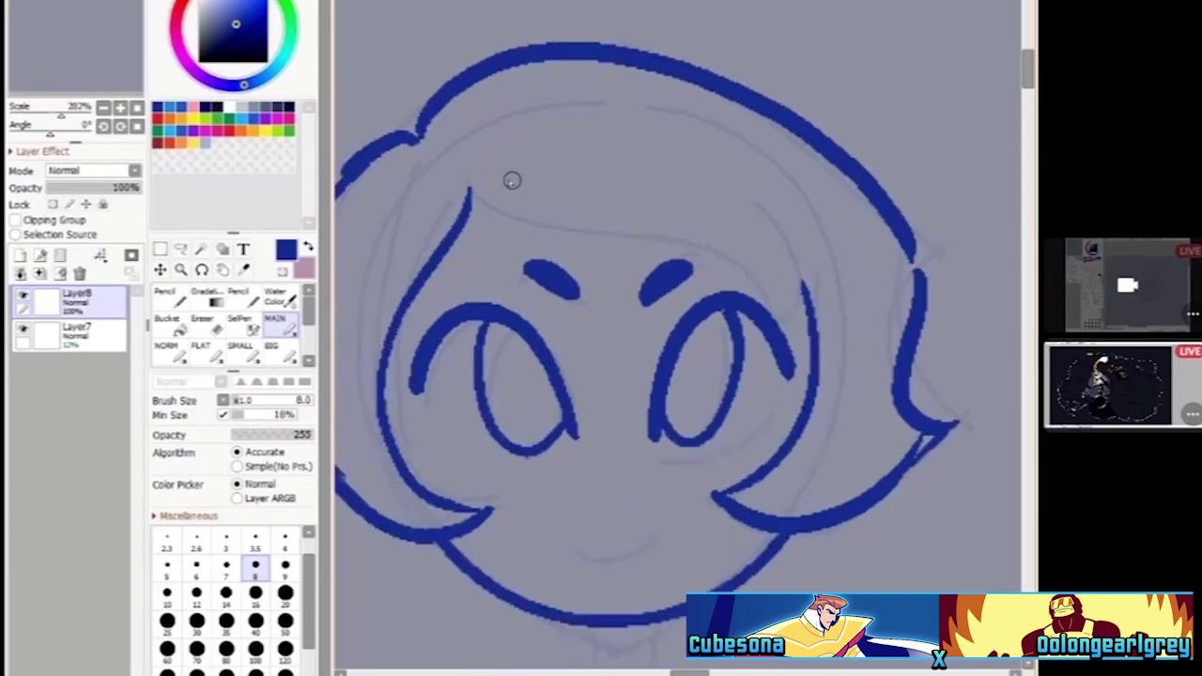
mouse_move(465, 180)
mouse_down()
mouse_move(686, 229)
mouse_move(818, 322)
mouse_up()
scroll(772, 258, down, 2)
scroll(769, 255, down, 1)
Try to ink the smile and a small nose mark
scroll(658, 394, up, 5)
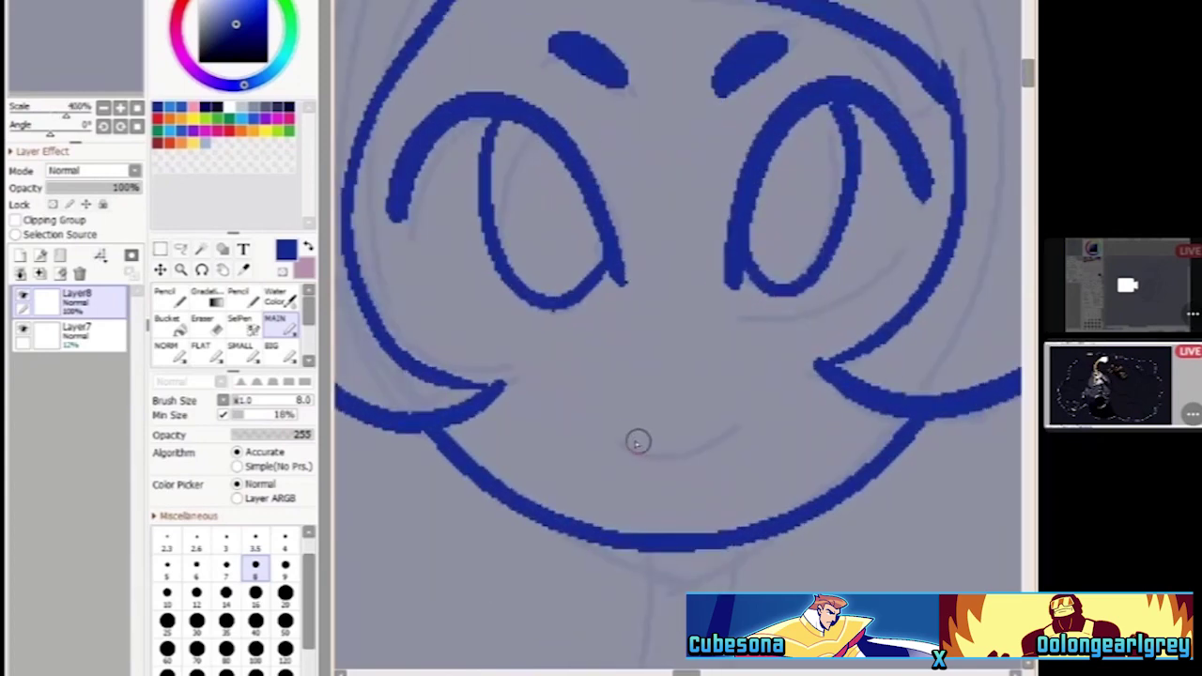
mouse_move(624, 440)
mouse_down()
mouse_move(665, 464)
mouse_move(733, 432)
mouse_up()
drag(656, 355, 671, 387)
scroll(733, 316, down, 4)
key(ctrl+z)
key(ctrl+z)
Ink a small smiling mouth with a short nose mark above it
scroll(720, 352, up, 3)
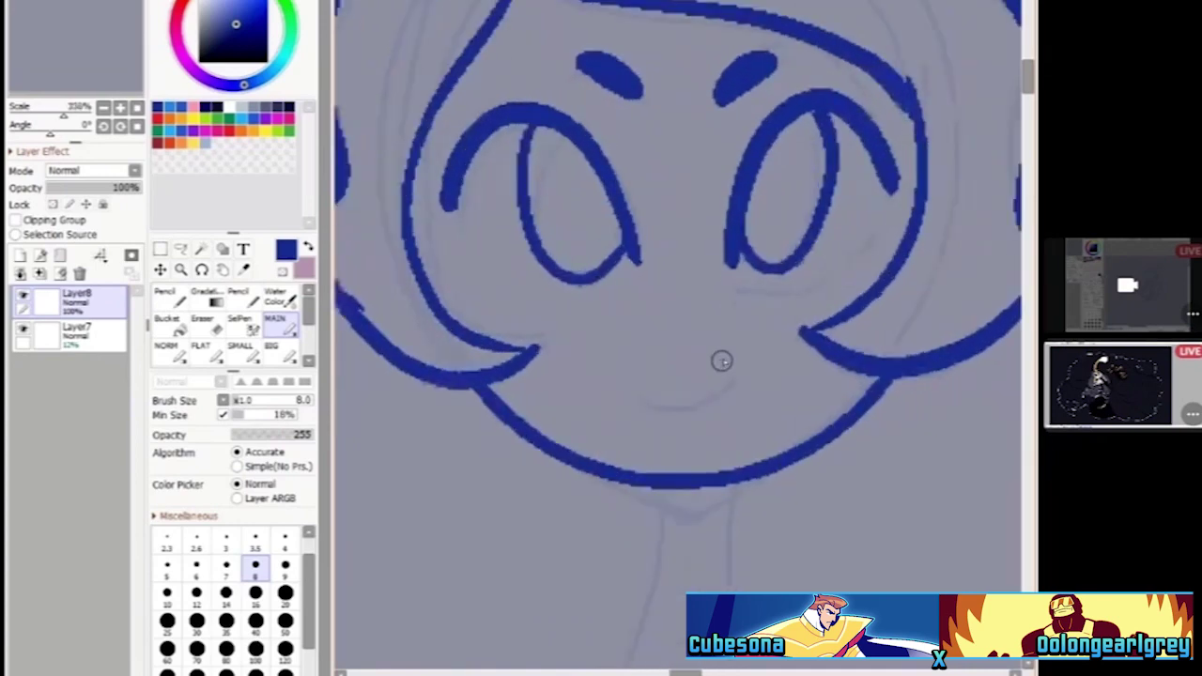
scroll(732, 376, up, 2)
mouse_move(598, 396)
mouse_down()
mouse_move(611, 425)
mouse_move(745, 380)
mouse_up()
scroll(652, 330, down, 3)
mouse_move(646, 296)
mouse_down()
mouse_move(654, 325)
mouse_move(654, 296)
mouse_up()
Ink the neck's flaring sides and curved base, and fill a small shadow directly under the chin
drag(647, 414, 579, 596)
mouse_move(697, 416)
mouse_down()
mouse_move(692, 479)
mouse_move(763, 544)
mouse_move(584, 573)
mouse_up()
scroll(654, 318, down, 4)
scroll(654, 349, up, 7)
mouse_move(663, 409)
mouse_down()
mouse_move(689, 429)
mouse_move(704, 413)
mouse_move(702, 422)
mouse_up()
scroll(655, 395, down, 4)
scroll(609, 276, up, 8)
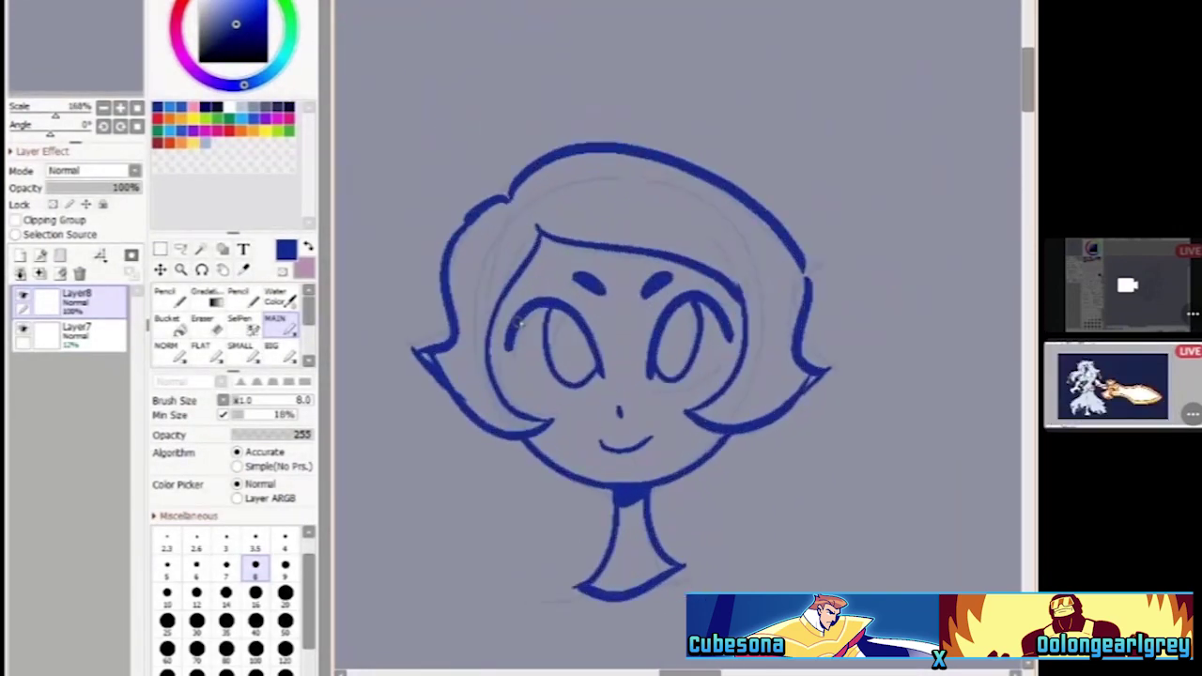
Thicken the outer ends of both upper lids into heavy, tapered lash shapes
mouse_move(609, 276)
mouse_down()
mouse_move(476, 445)
mouse_move(459, 410)
mouse_up()
scroll(459, 411, down, 6)
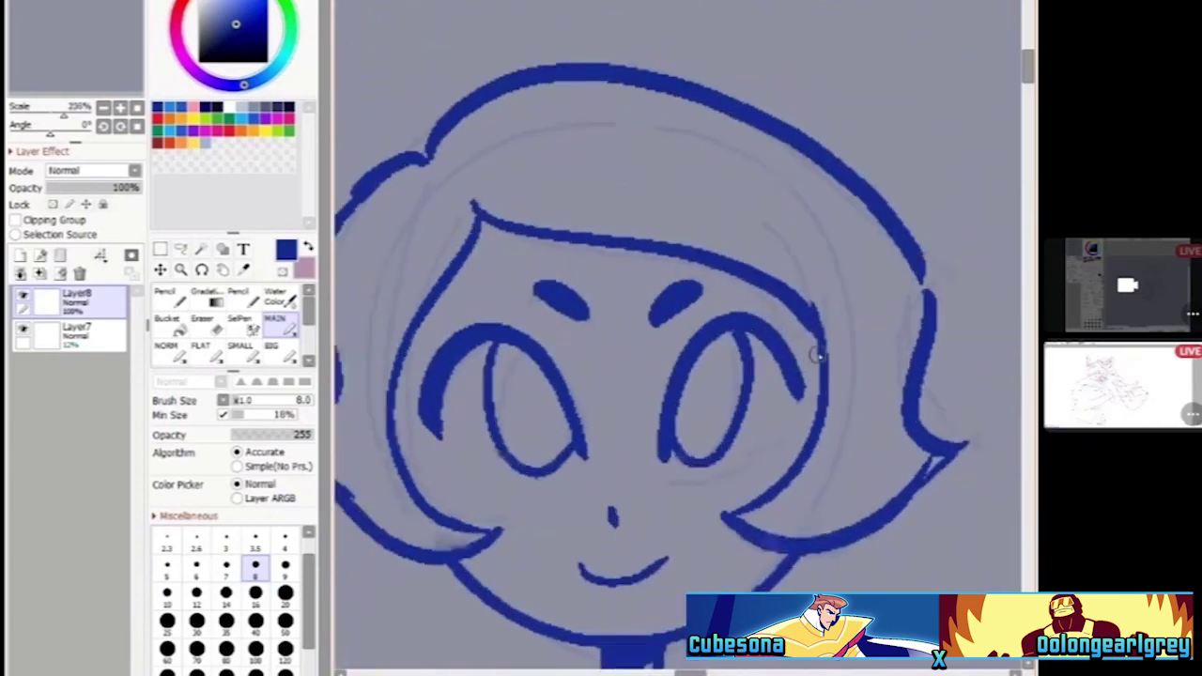
scroll(666, 290, up, 8)
mouse_move(666, 290)
mouse_down()
mouse_move(739, 561)
mouse_move(787, 443)
mouse_up()
scroll(695, 307, down, 3)
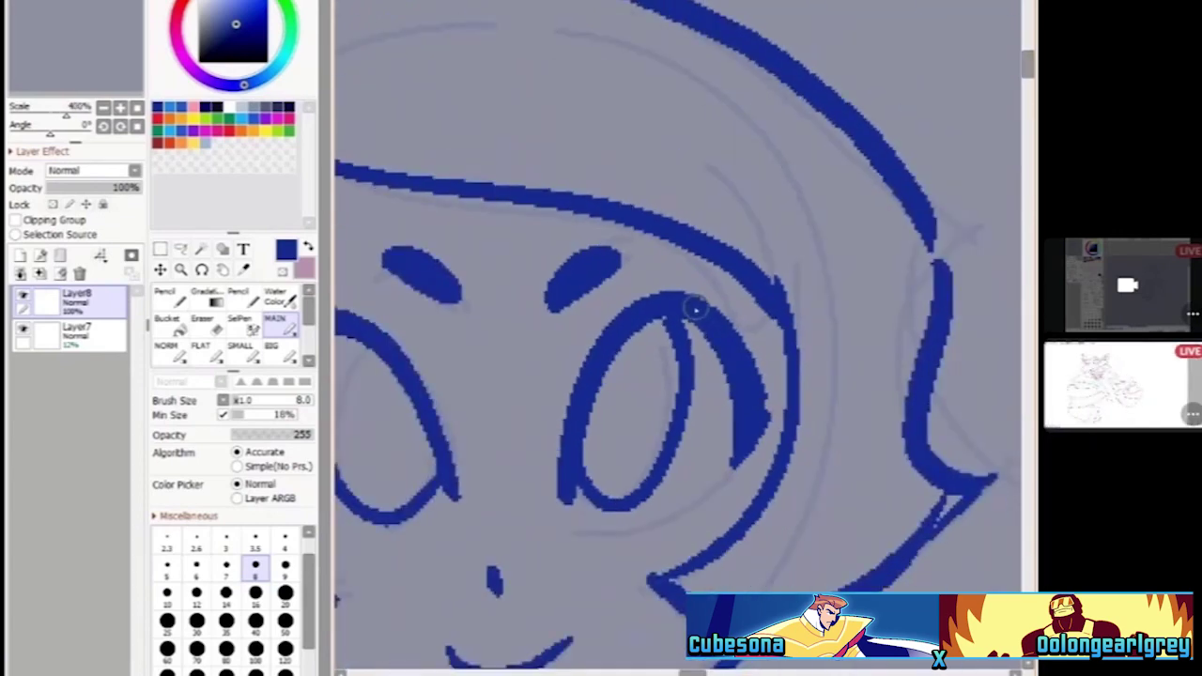
scroll(752, 403, down, 5)
scroll(518, 383, up, 4)
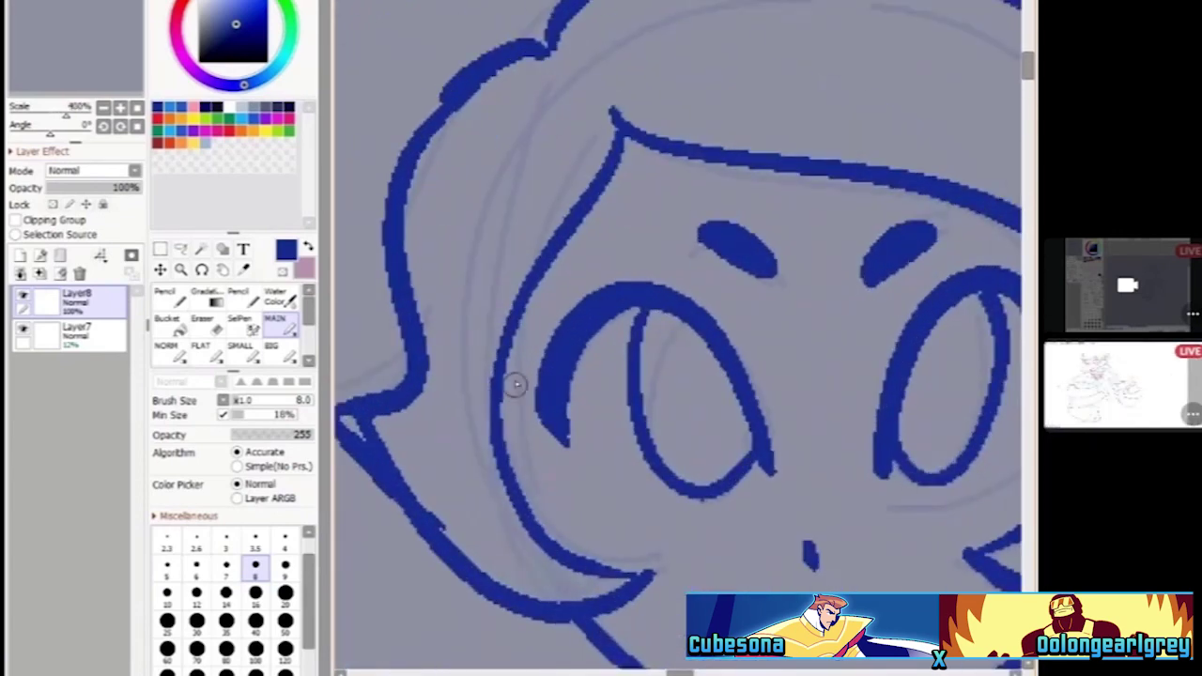
Ink a short eyelash flick at the outer corner of each eye, crossing the face outline
scroll(514, 356, up, 1)
mouse_move(498, 312)
mouse_down()
mouse_move(534, 379)
mouse_move(556, 386)
mouse_up()
scroll(601, 381, down, 3)
scroll(838, 349, up, 3)
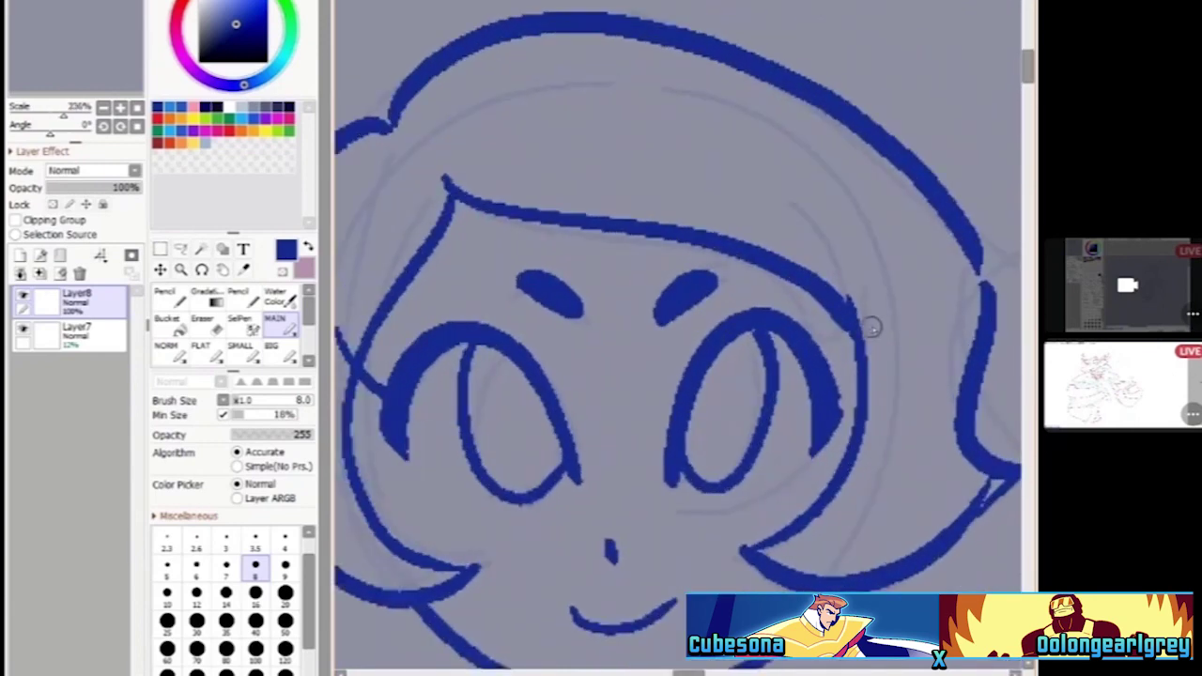
drag(877, 325, 822, 388)
scroll(822, 388, down, 5)
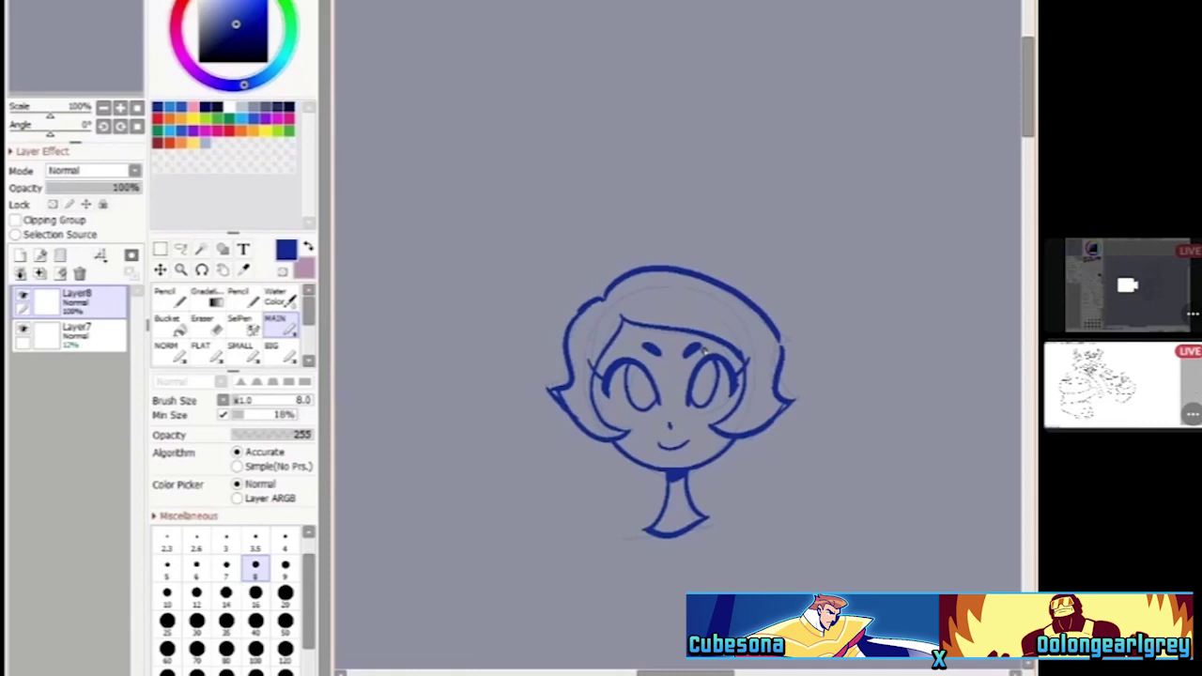
Close the gap in the hair's outer outline beside the right-hand eye
scroll(786, 301, up, 5)
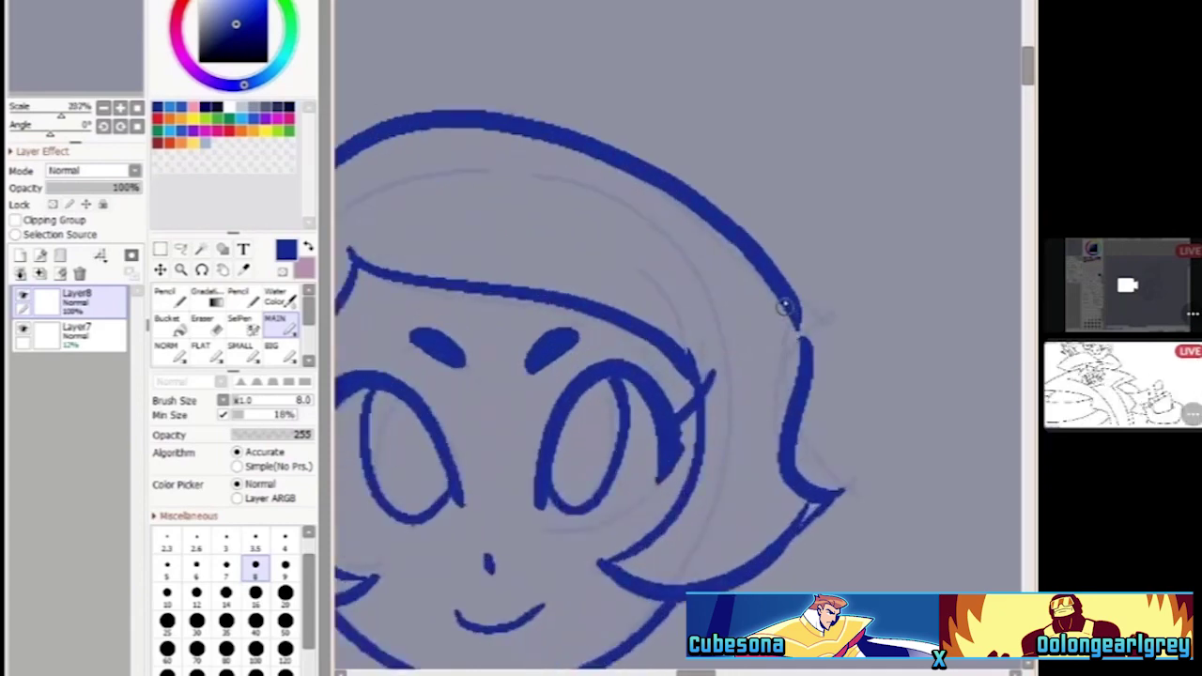
mouse_move(778, 275)
mouse_down()
mouse_move(791, 535)
mouse_move(781, 584)
mouse_up()
scroll(737, 488, down, 8)
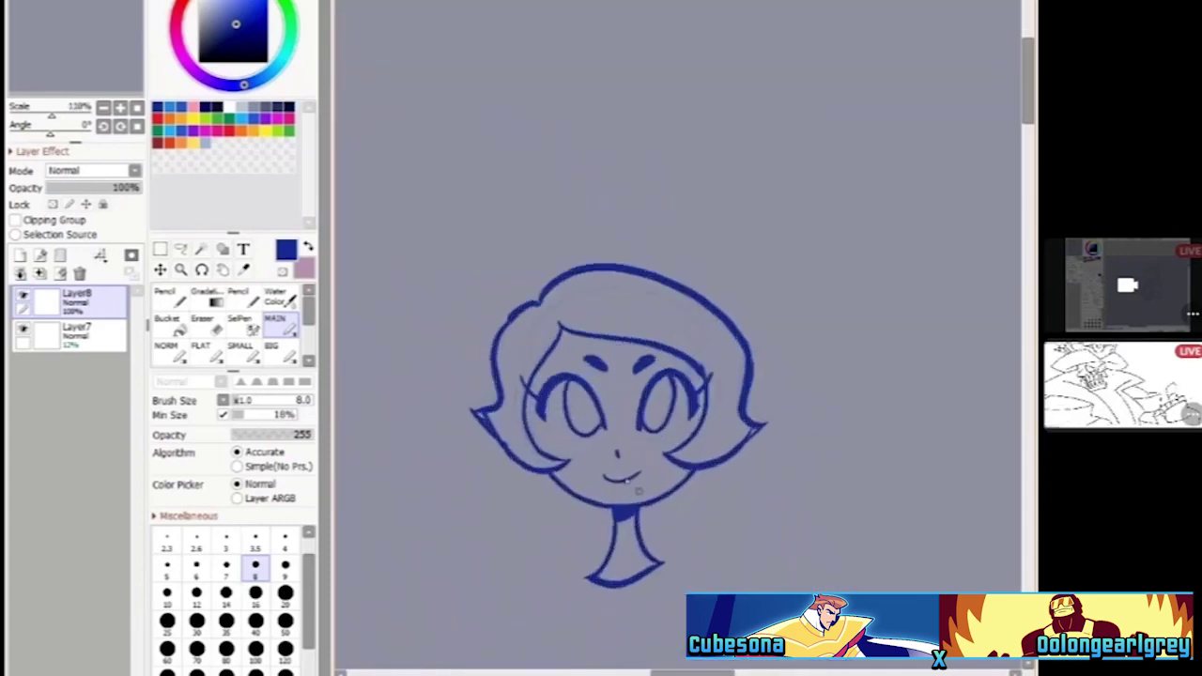
Erase the stray ink along the inside of the left hair flip with the transparent colour
scroll(545, 343, up, 2)
click(279, 270)
scroll(481, 432, up, 4)
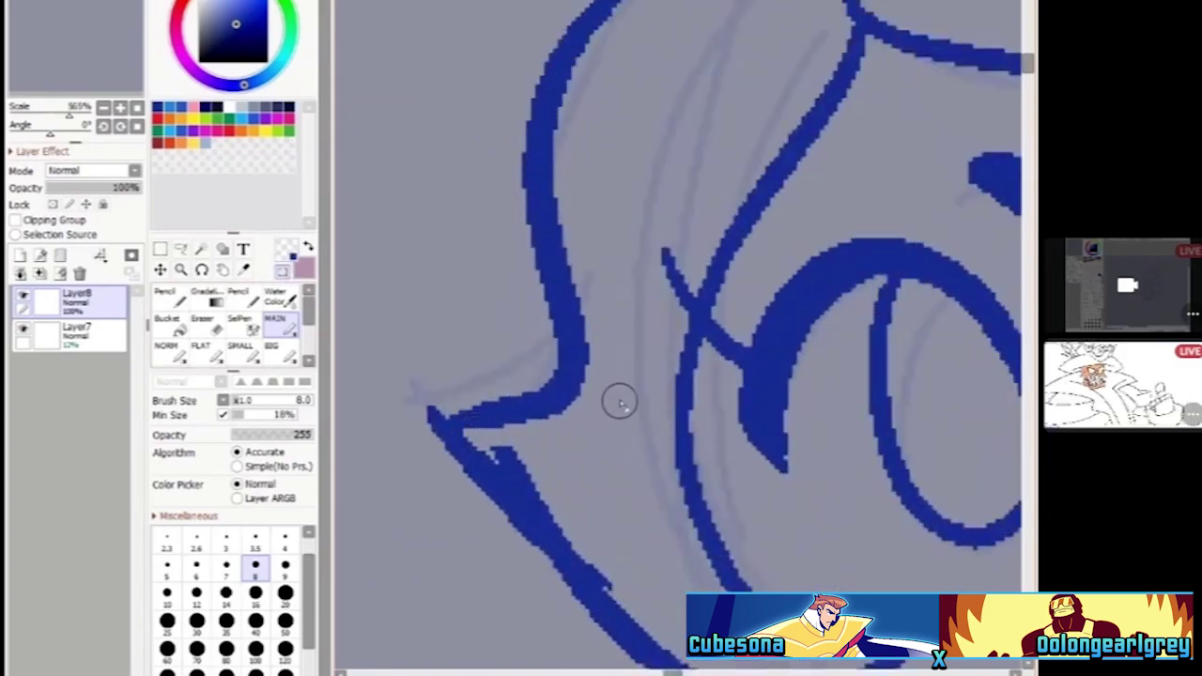
mouse_move(501, 445)
mouse_down()
mouse_move(524, 448)
mouse_move(612, 558)
mouse_up()
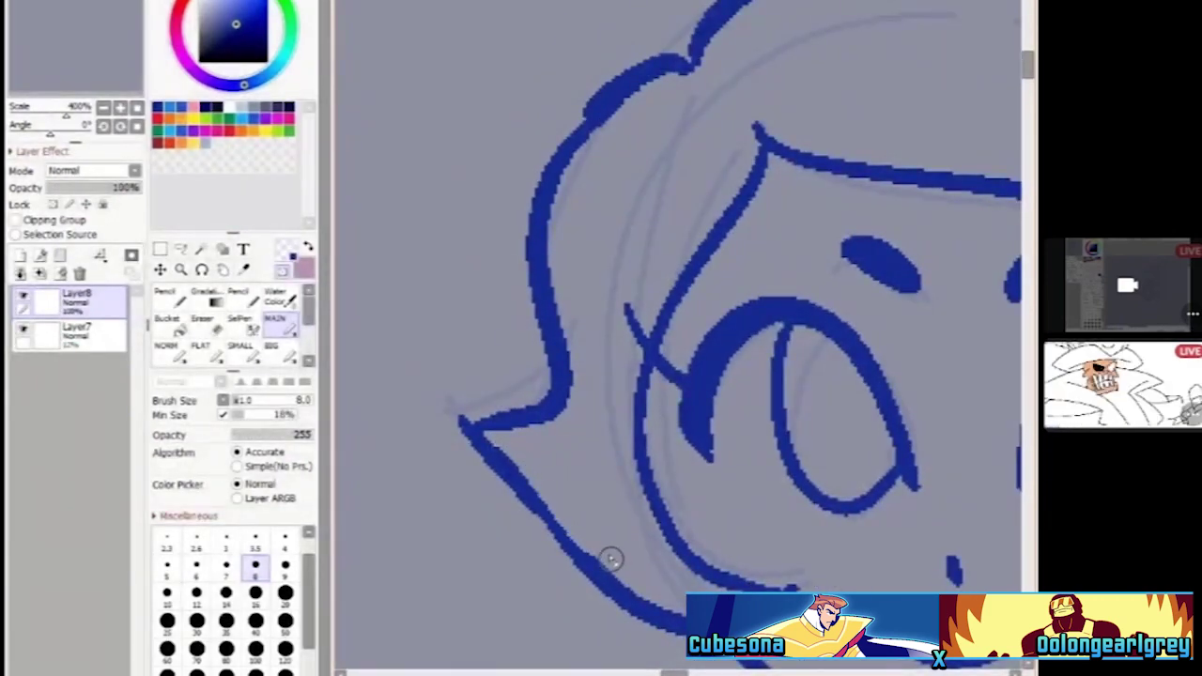
Switch back to the blue ink and touch up the shadow under the chin
scroll(568, 461, down, 8)
scroll(639, 477, up, 2)
scroll(639, 477, down, 3)
scroll(596, 477, up, 5)
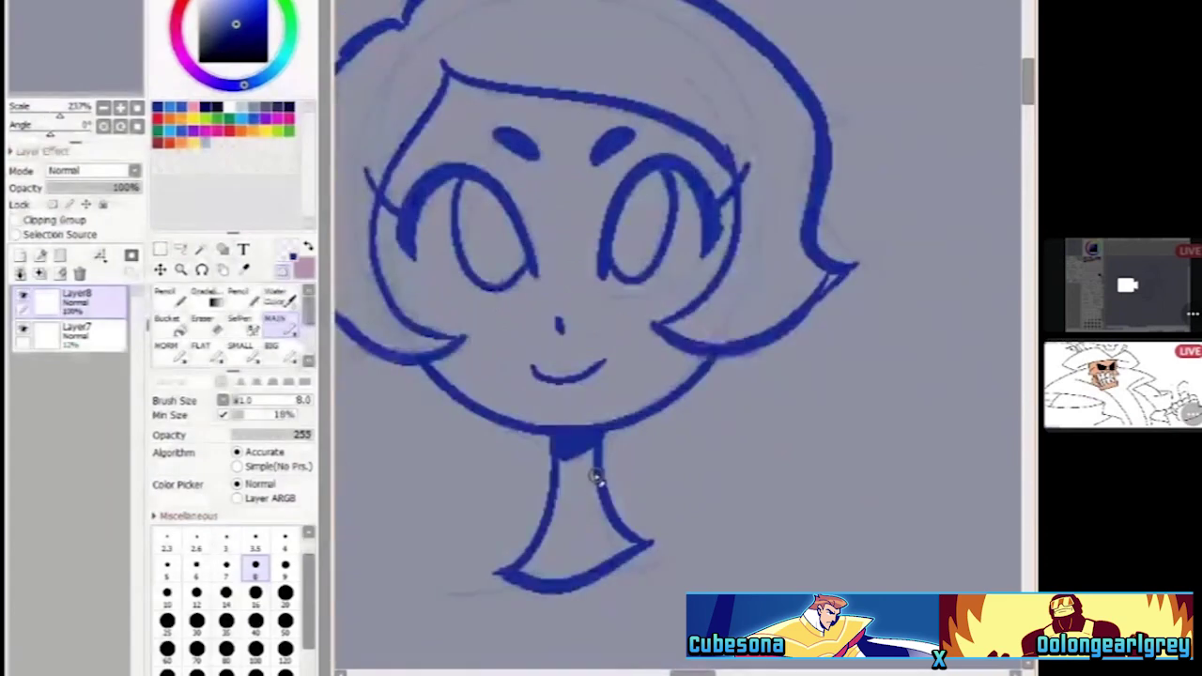
scroll(603, 429, down, 3)
scroll(588, 435, up, 2)
key(minus)
click(584, 441)
scroll(600, 331, down, 4)
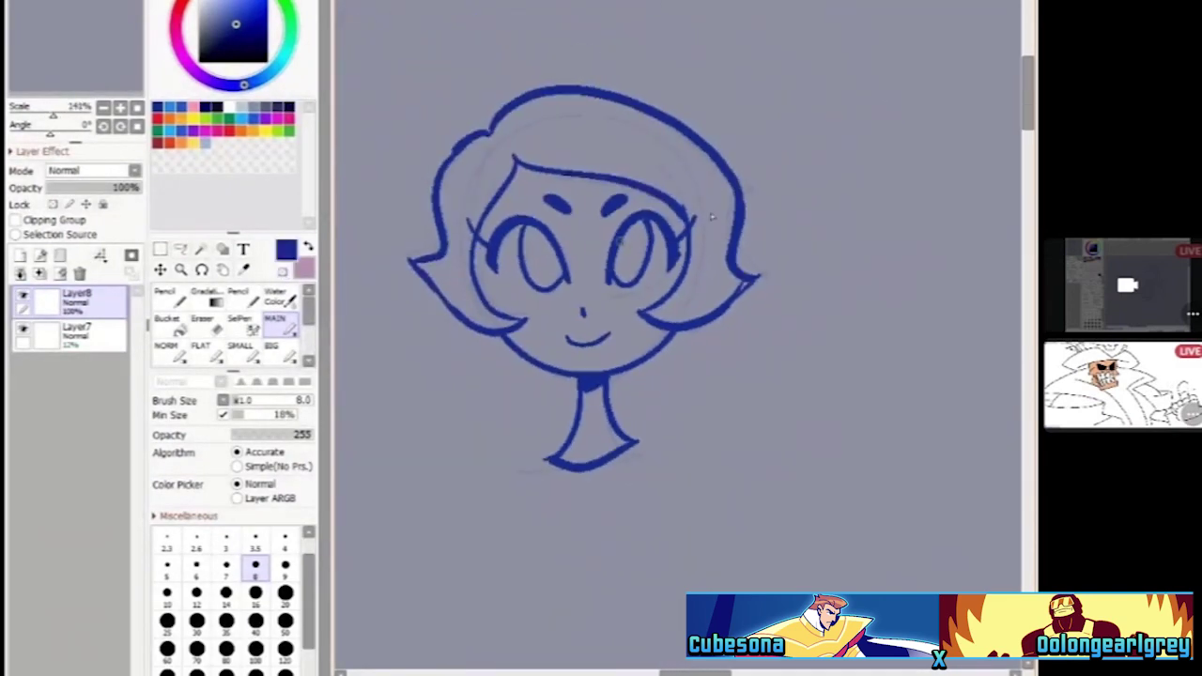
Try to ink a long curved strand line sweeping from the crown down through the right side of the hair
scroll(605, 139, up, 4)
drag(564, 101, 855, 390)
scroll(855, 390, down, 2)
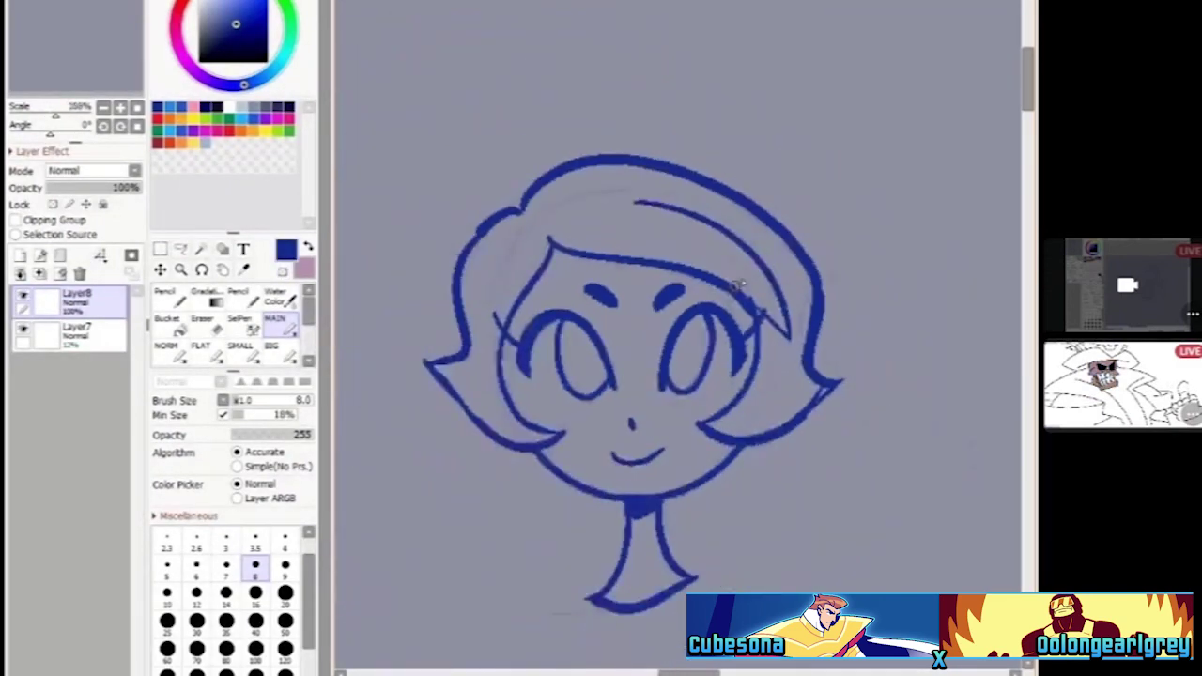
scroll(706, 272, down, 1)
scroll(697, 263, up, 1)
scroll(693, 259, down, 1)
scroll(653, 279, up, 2)
scroll(605, 347, down, 1)
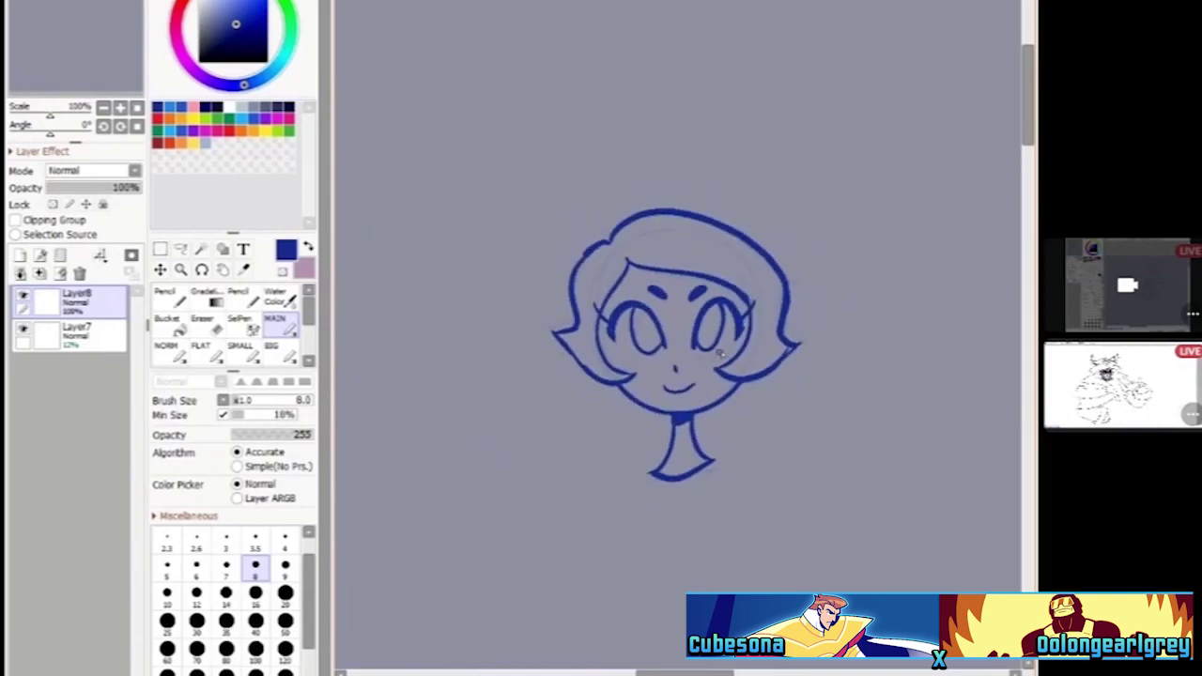
scroll(677, 371, up, 1)
scroll(622, 344, down, 1)
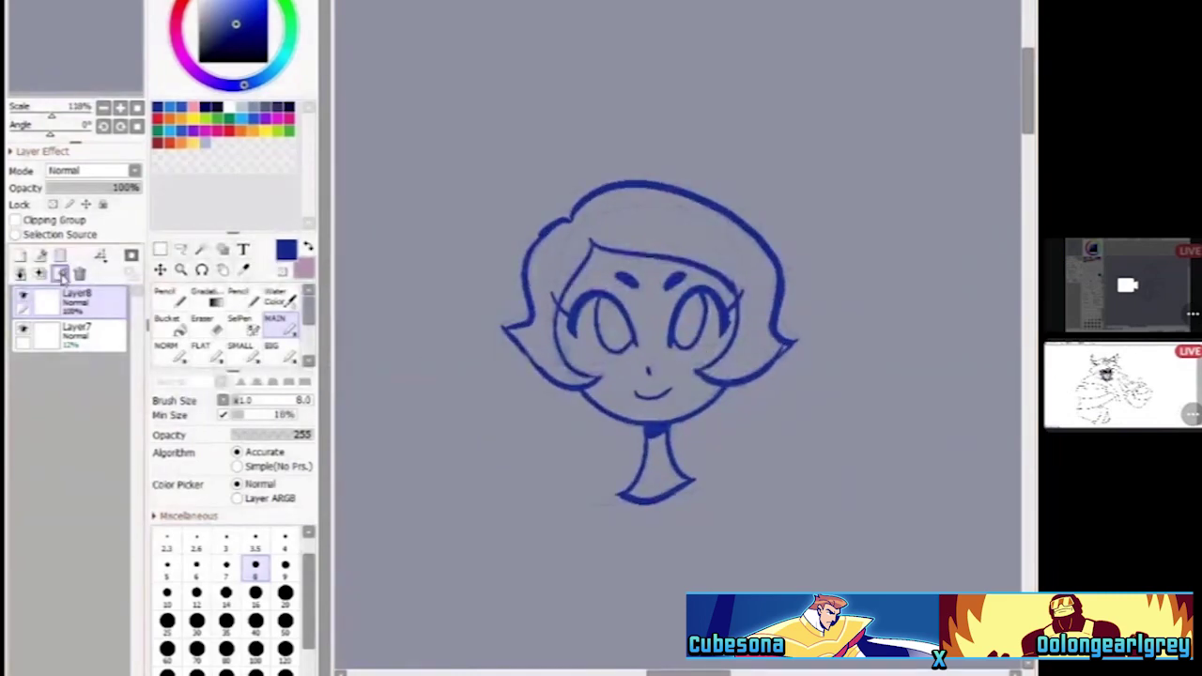
Delete the inked Layer8, clear the faint sketch on Layer7, and choose the FLAT brush
click(79, 273)
click(79, 273)
click(60, 273)
click(201, 349)
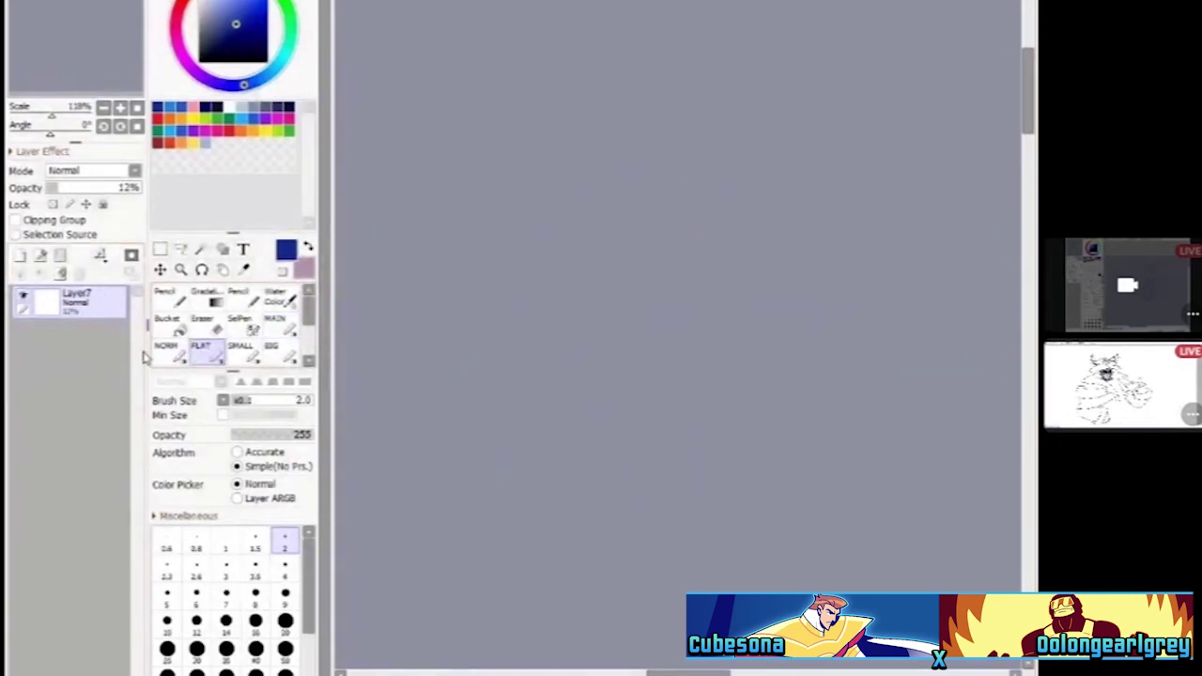
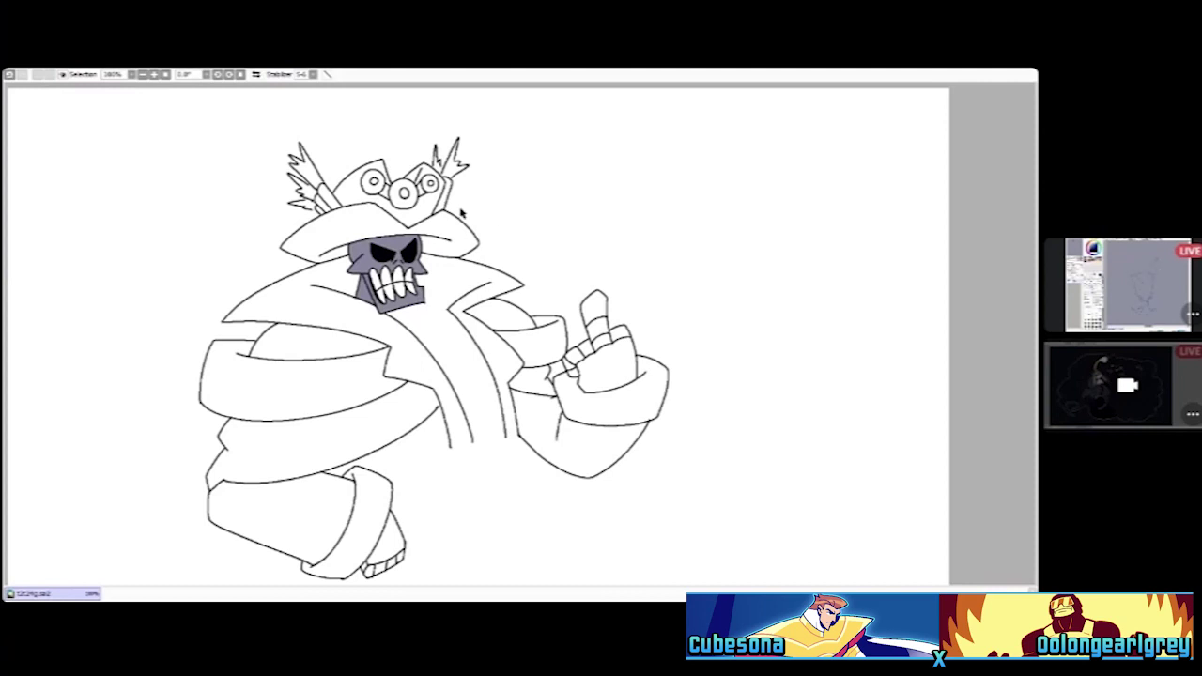
Undo the dark grey fill on the skull and the black fill in its eye sockets
scroll(405, 245, down, 2)
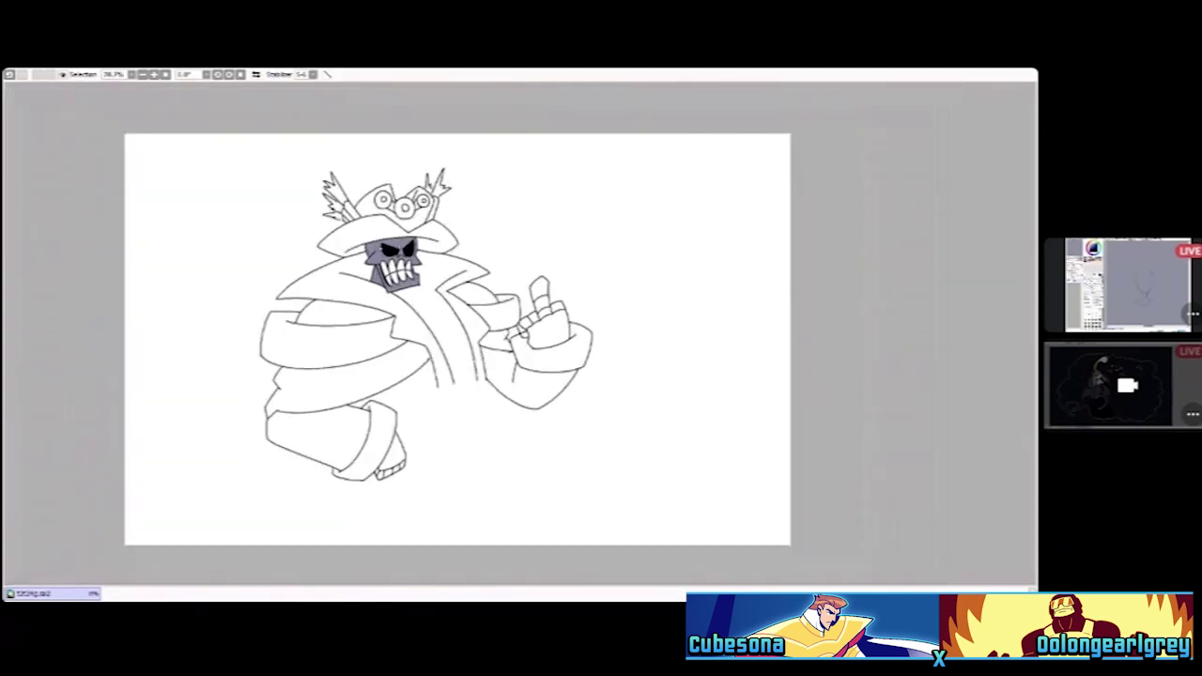
key(ctrl+z)
key(Page_Up)
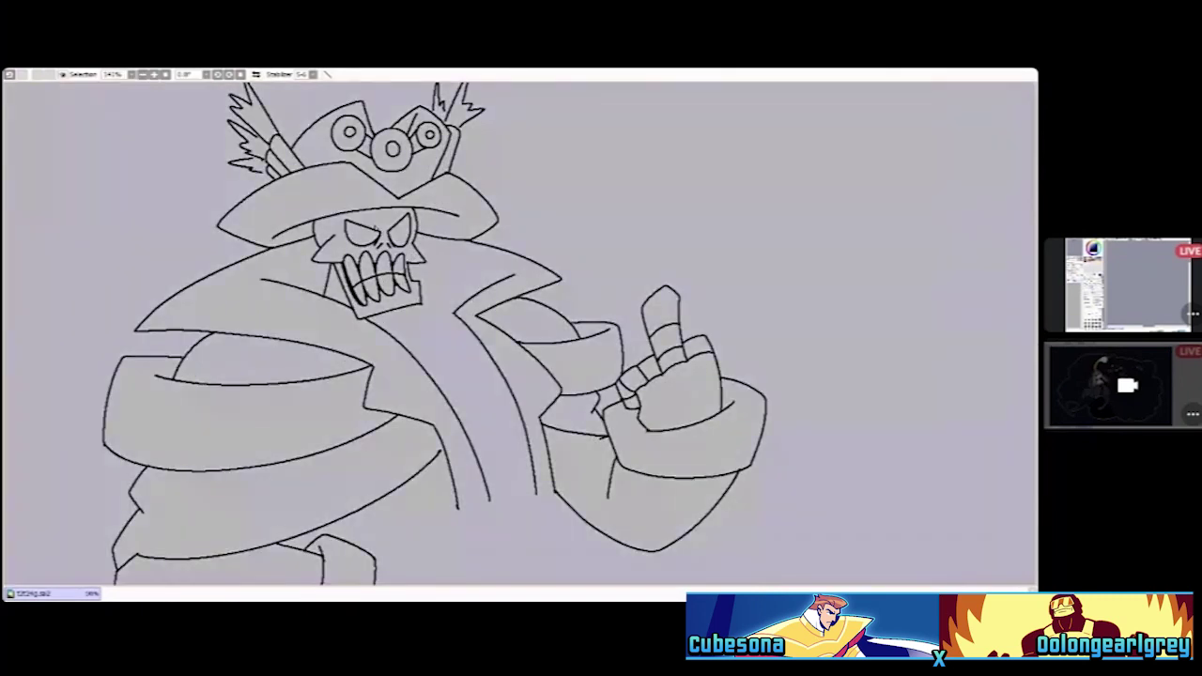
key(ctrl+z)
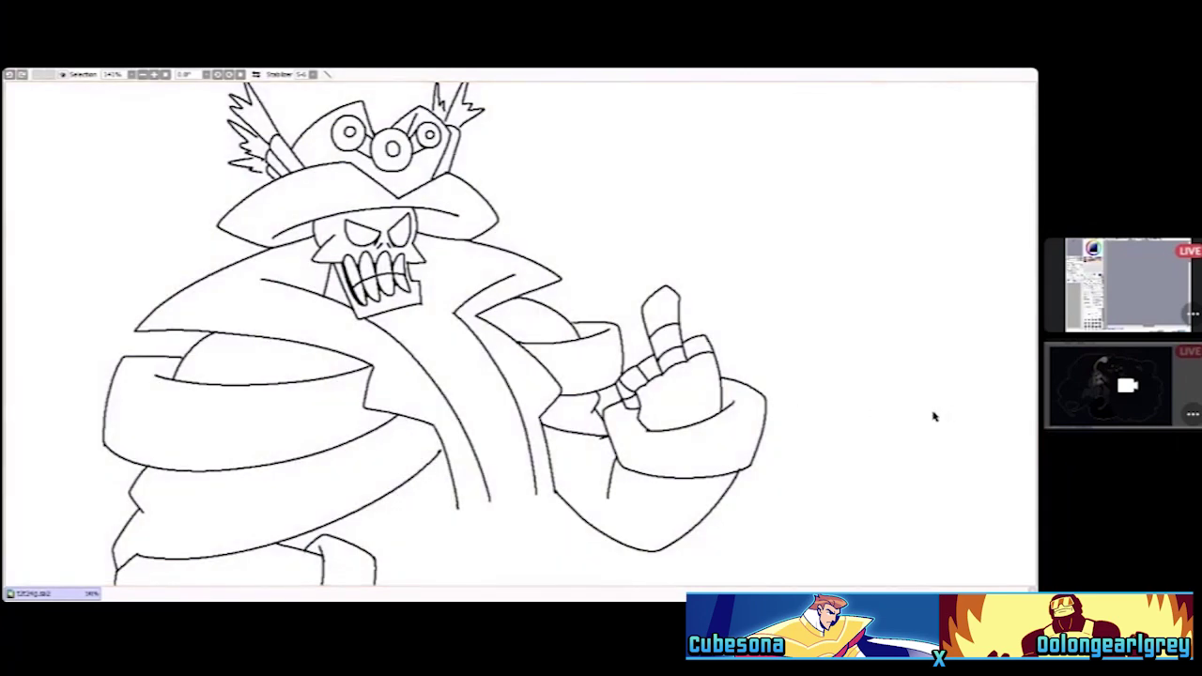
Fill the skull's face and jaw with a lighter grey and both eye sockets with black
click(411, 252)
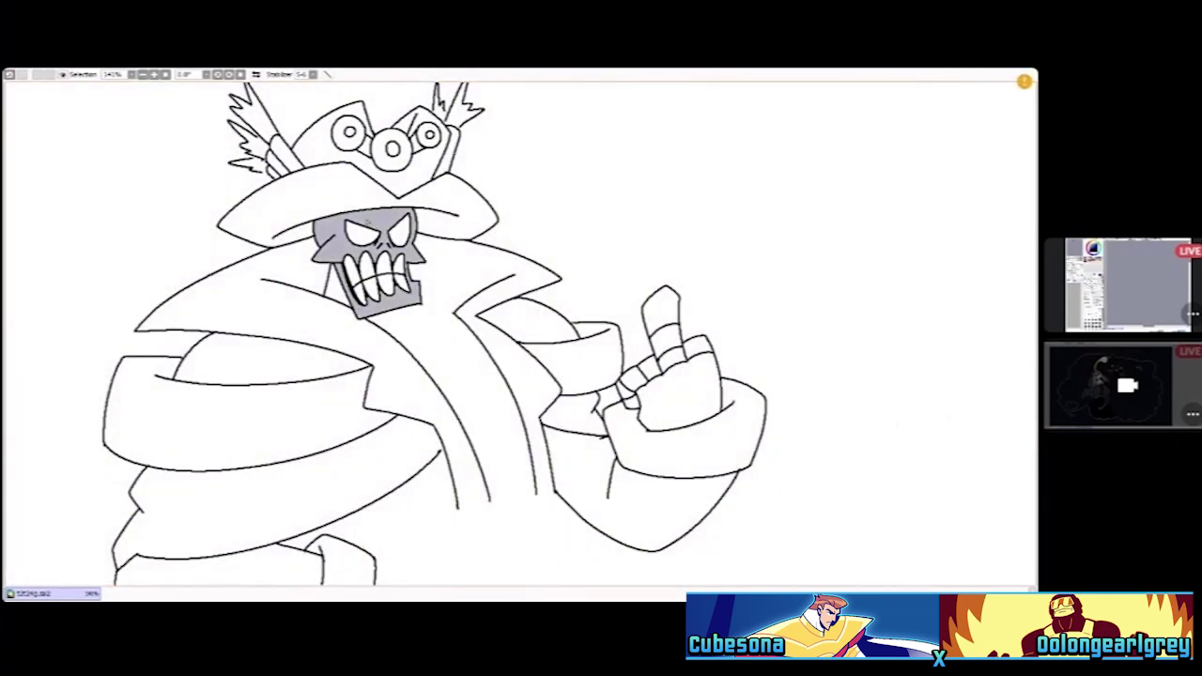
scroll(407, 263, down, 2)
scroll(350, 280, up, 2)
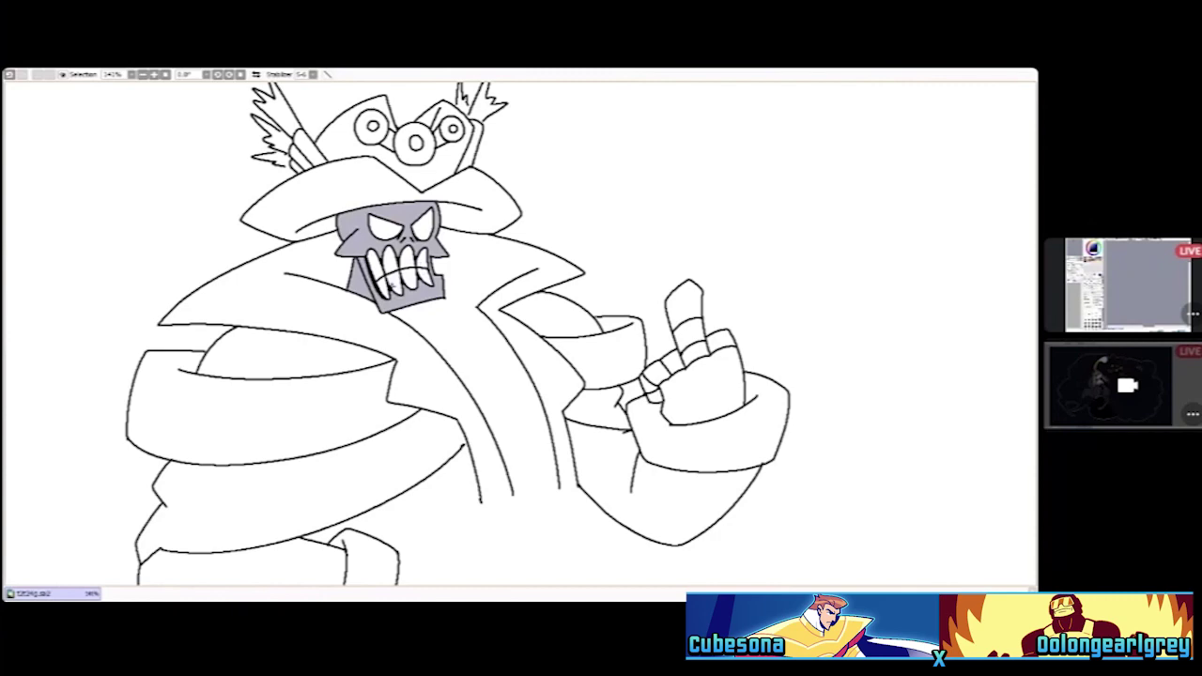
scroll(400, 287, down, 2)
scroll(526, 282, up, 1)
scroll(373, 247, up, 4)
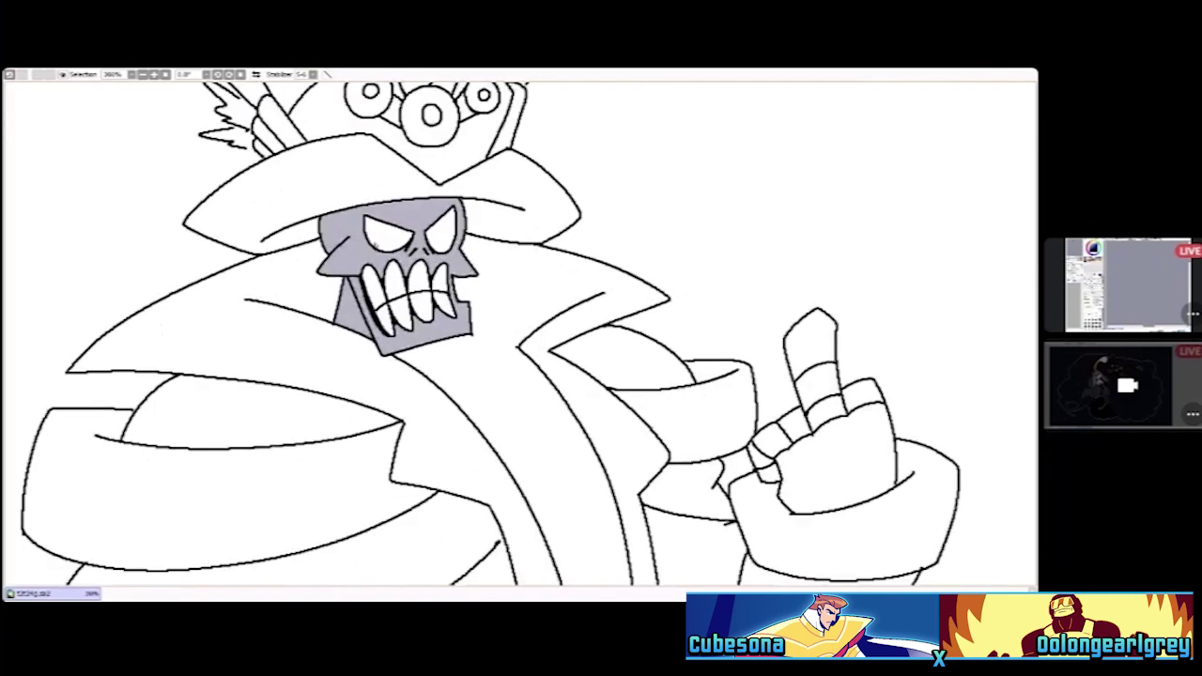
click(395, 239)
click(456, 244)
Fill the hat's crown, brim and side bands with dark purple
scroll(457, 247, down, 1)
key(Page_Down)
key(Page_Down)
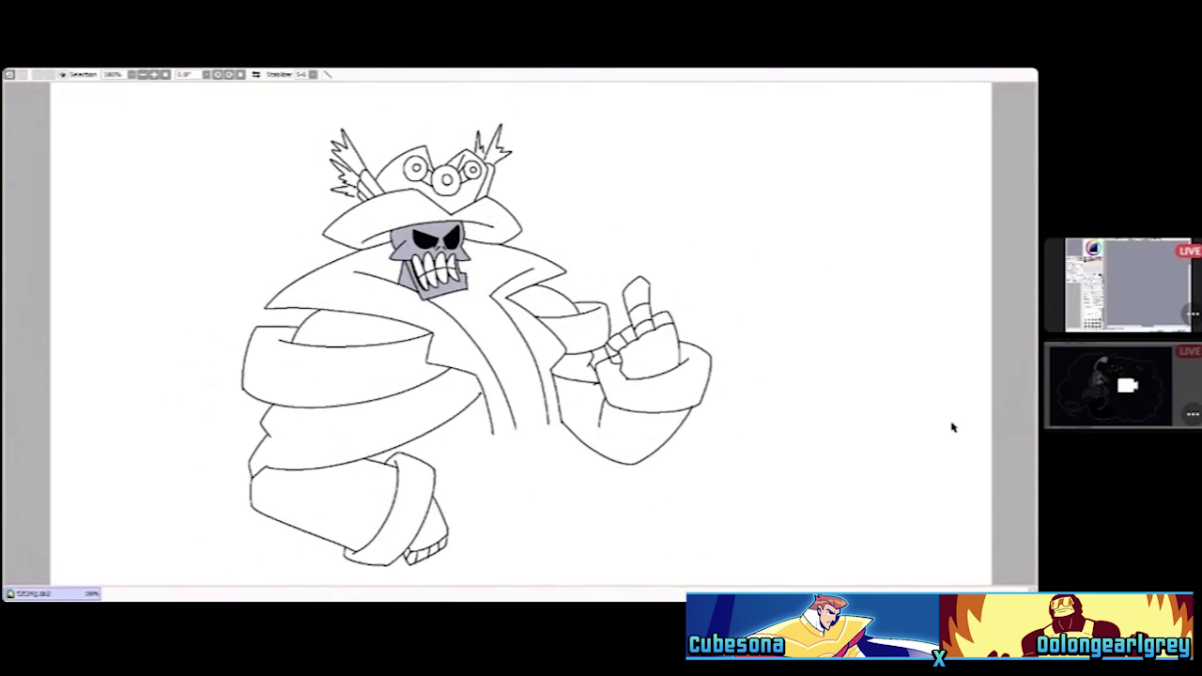
key(Page_Up)
key(Page_Up)
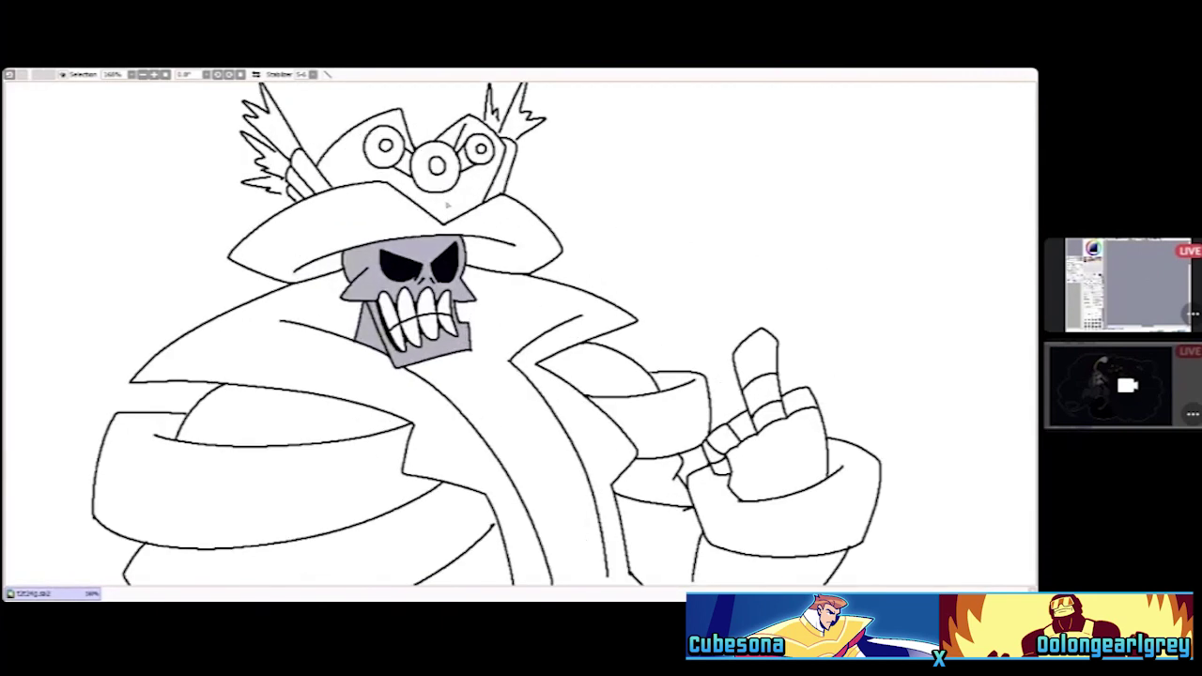
click(449, 205)
click(387, 215)
click(498, 187)
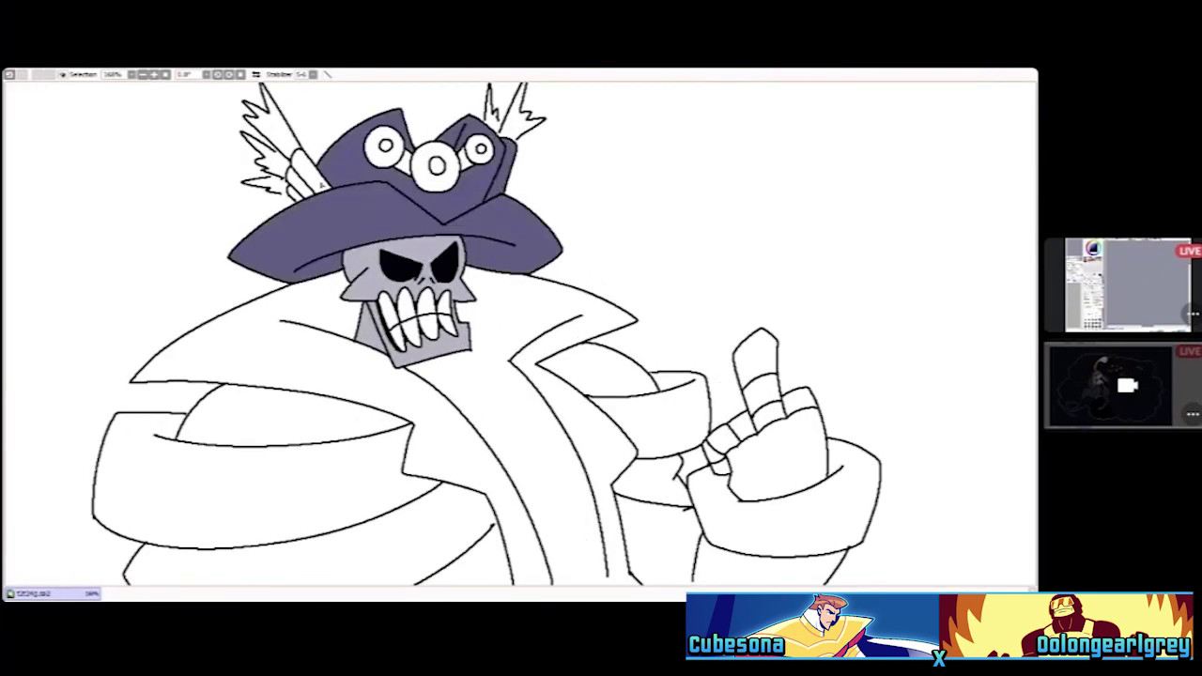
click(301, 184)
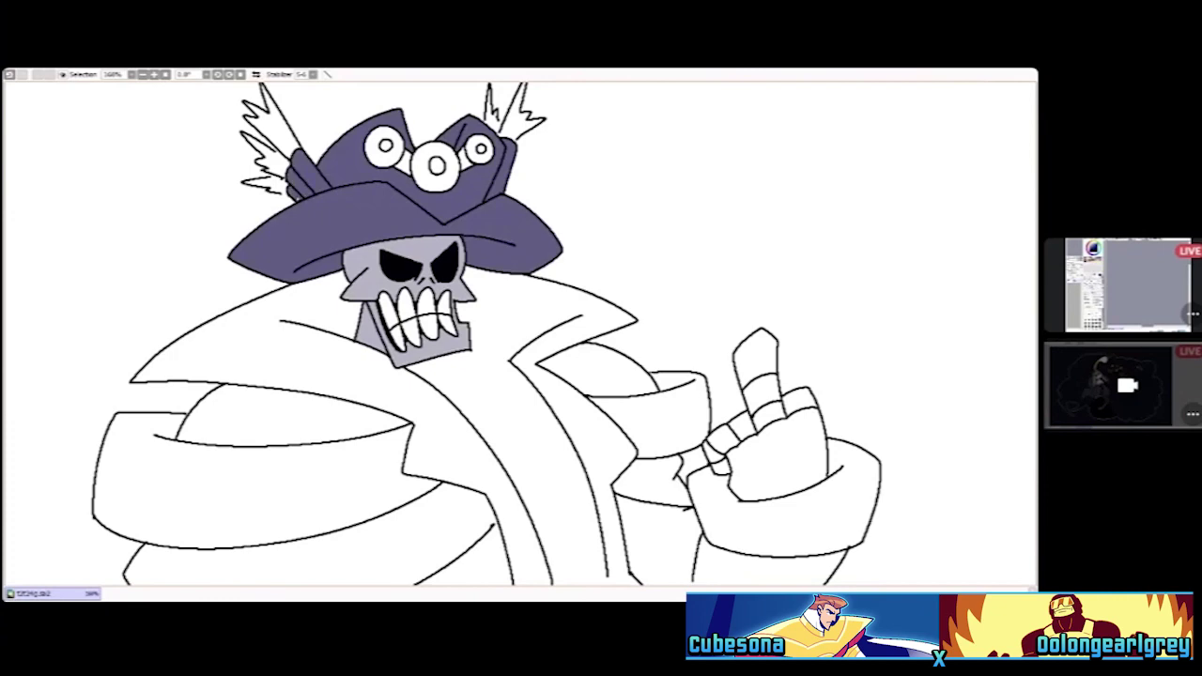
Ink the lines that join the inner collar edges up to the neck on both sides of the skull
key(Page_Down)
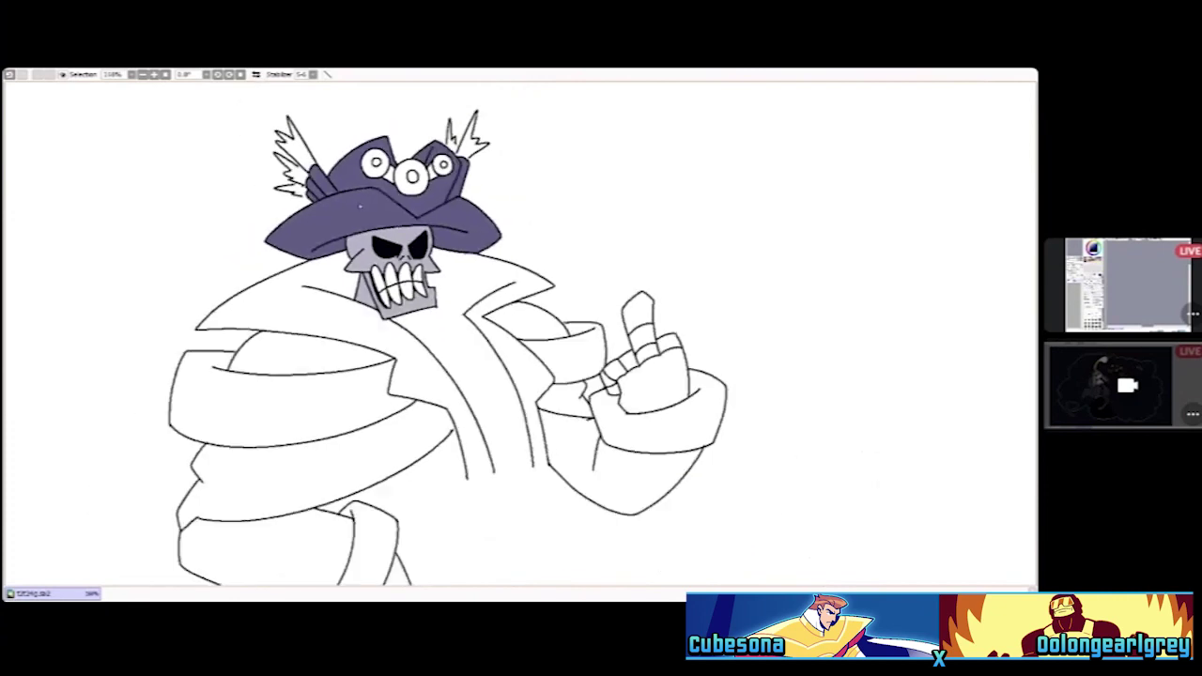
key(Page_Down)
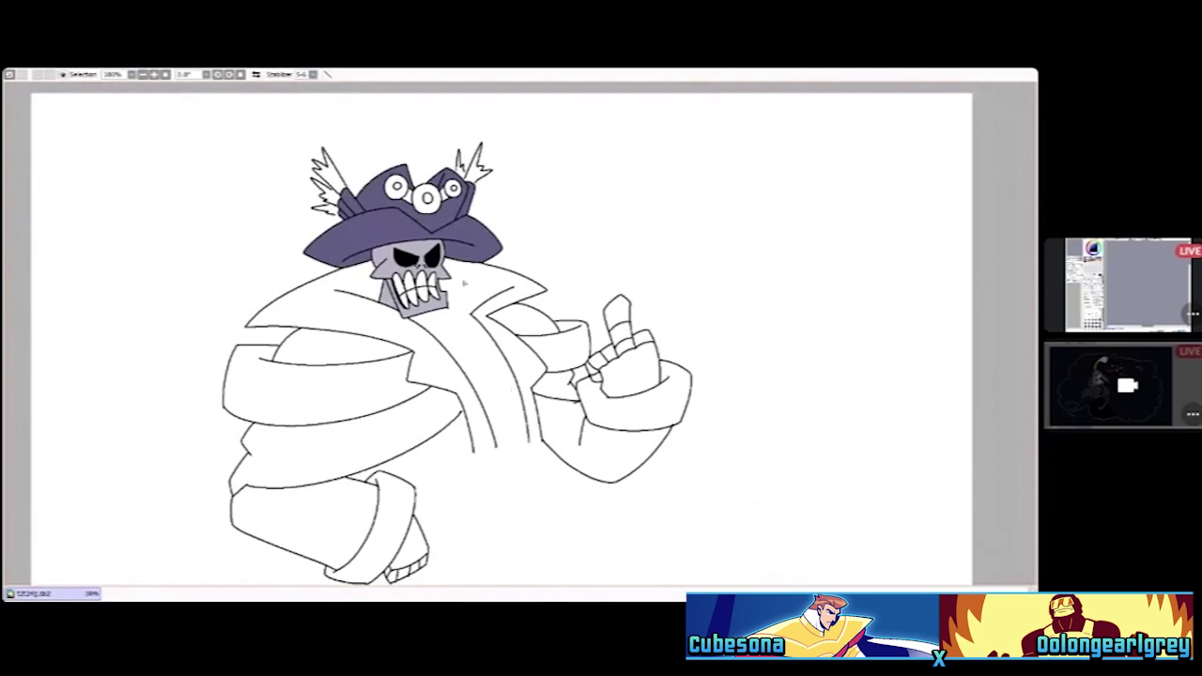
scroll(454, 274, up, 1)
key(ctrl+plus)
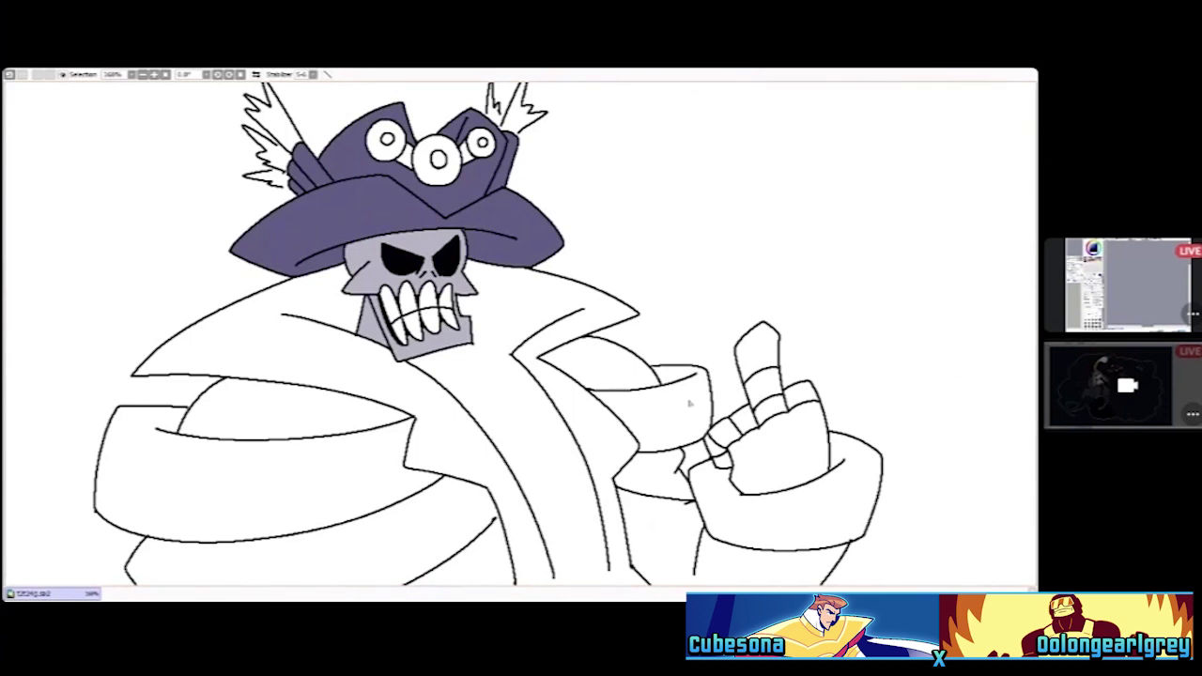
drag(490, 278, 575, 313)
key(ctrl+z)
mouse_move(493, 266)
mouse_down()
mouse_move(514, 289)
mouse_move(574, 308)
mouse_up()
key(ctrl+z)
drag(492, 265, 578, 311)
key(ctrl+z)
drag(491, 266, 581, 310)
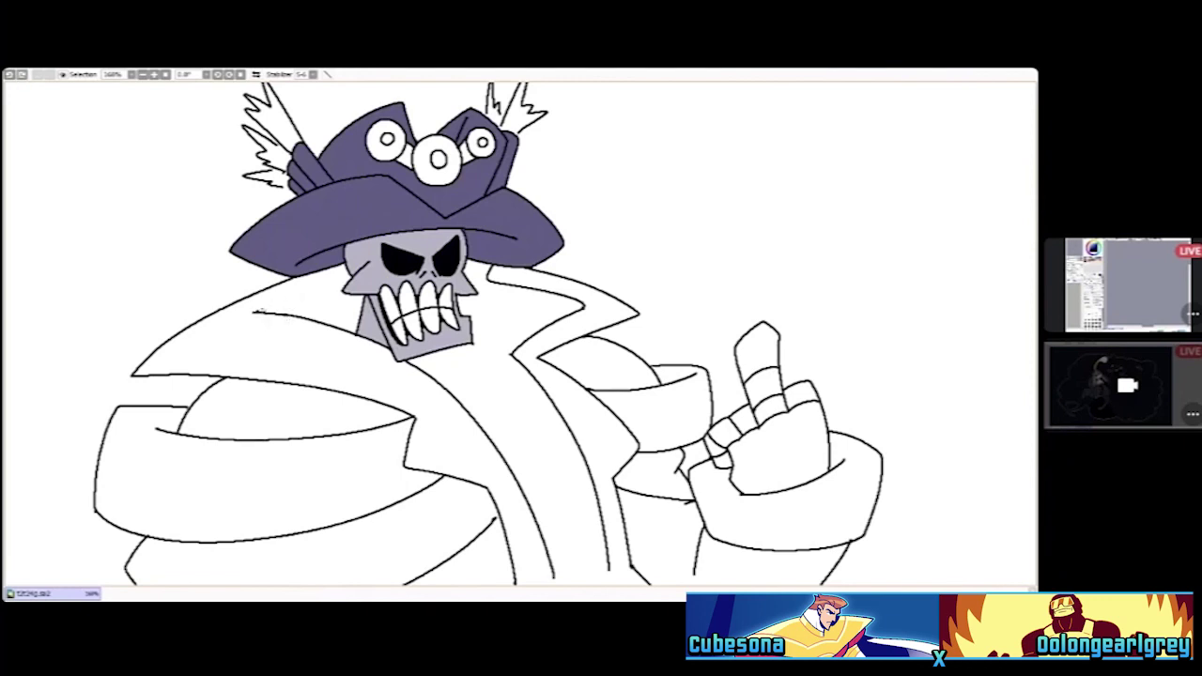
mouse_move(258, 311)
mouse_down()
mouse_move(308, 291)
mouse_move(305, 277)
mouse_up()
Close the lower end of the shirt opening and fill the shirt and the collar's inside with black
scroll(411, 165, down, 5)
scroll(522, 329, up, 2)
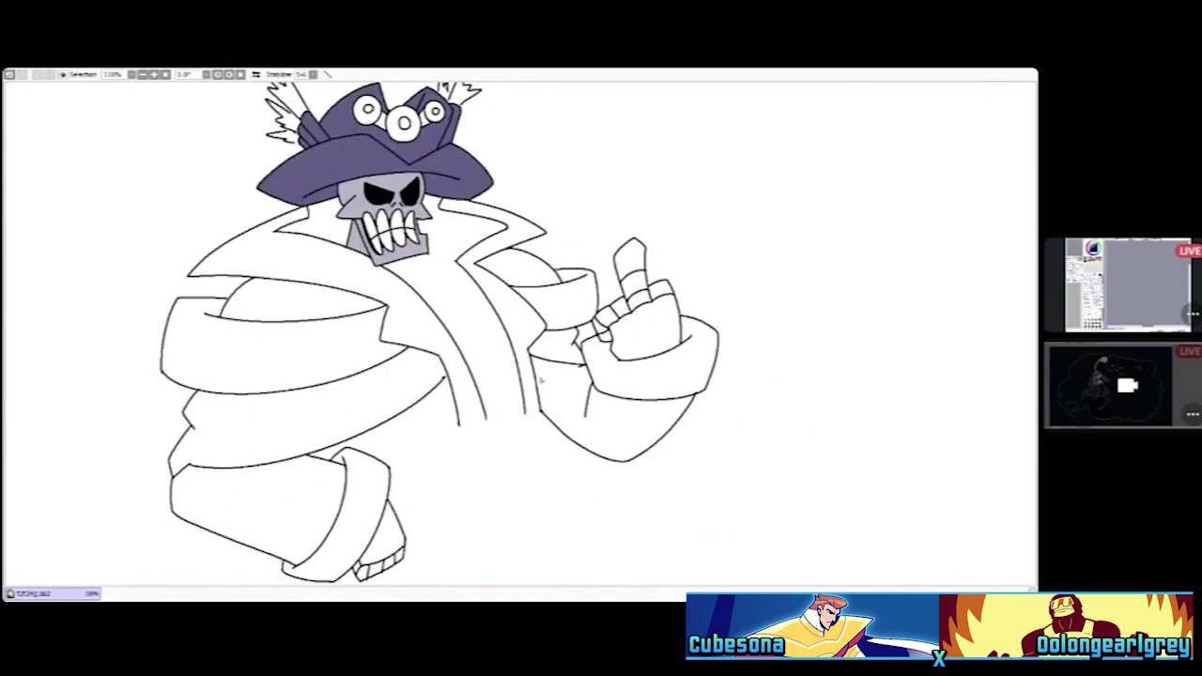
scroll(541, 380, up, 1)
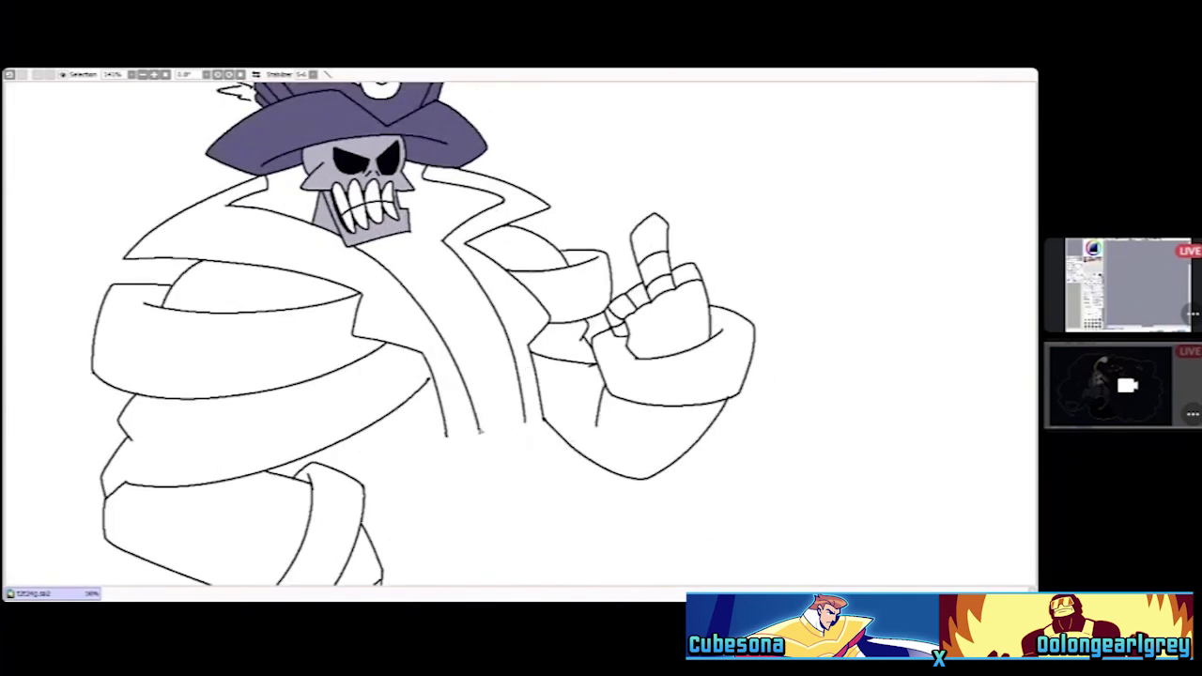
drag(479, 430, 524, 424)
click(468, 351)
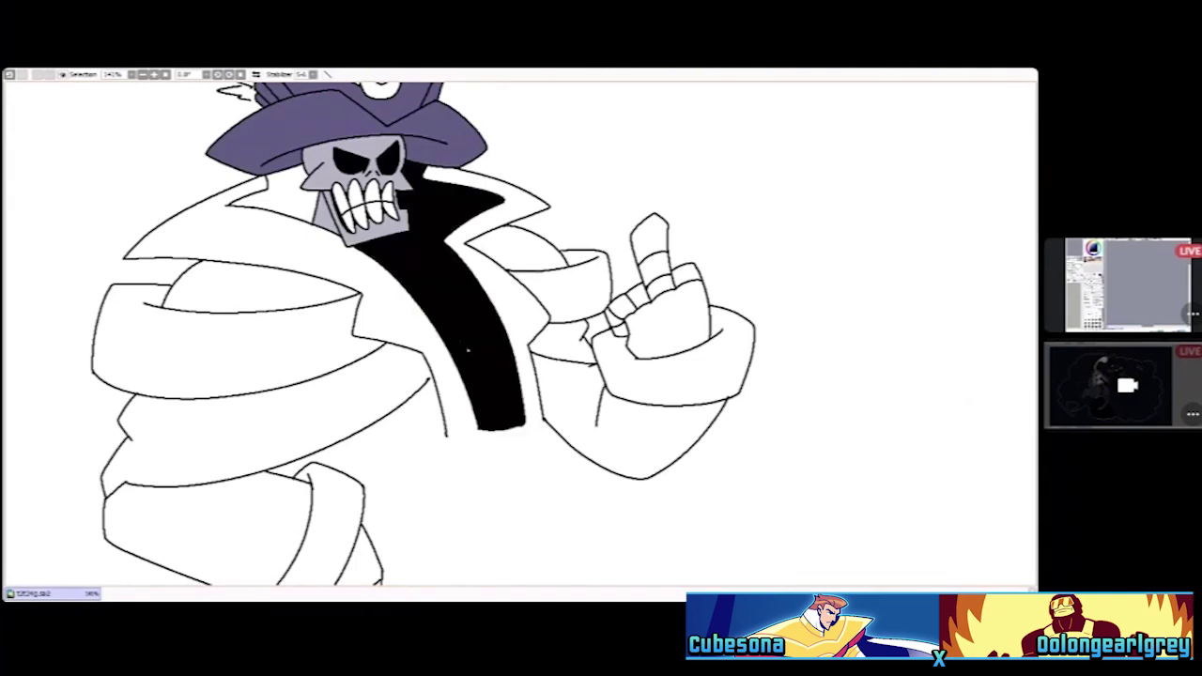
click(299, 204)
Draw the coat's open lower edge in dark purple and fill the raised arm's sleeve and cuffs with the same colour
scroll(321, 225, down, 2)
scroll(299, 156, up, 1)
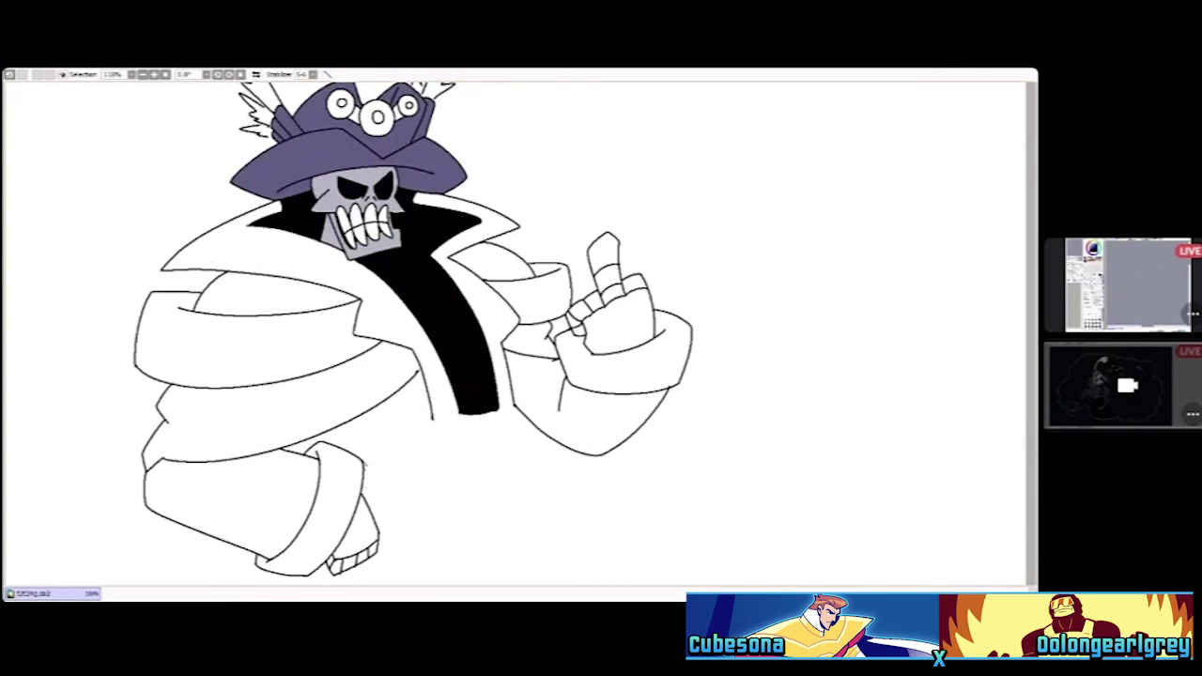
mouse_move(365, 465)
mouse_down()
mouse_move(463, 416)
mouse_move(516, 407)
mouse_up()
click(583, 400)
click(591, 373)
click(552, 349)
click(536, 297)
click(508, 267)
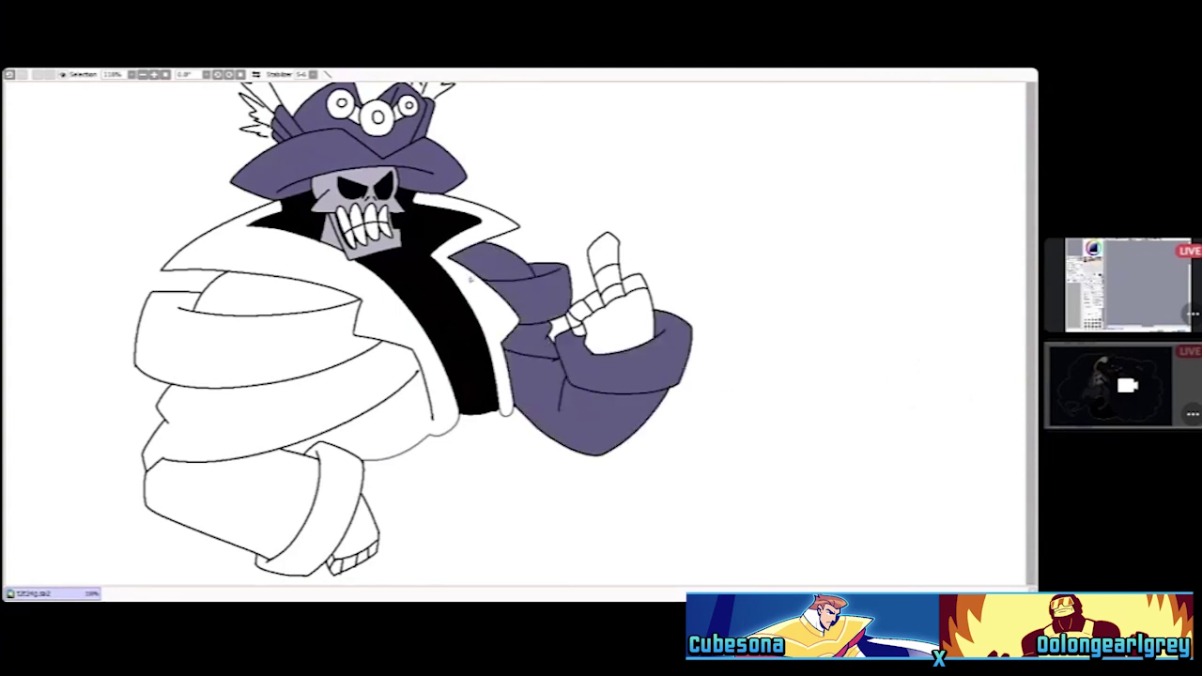
Fill the coat's lapels, body and the lowered arm's sleeve with dark purple
click(472, 279)
click(403, 325)
click(333, 353)
click(273, 296)
click(242, 481)
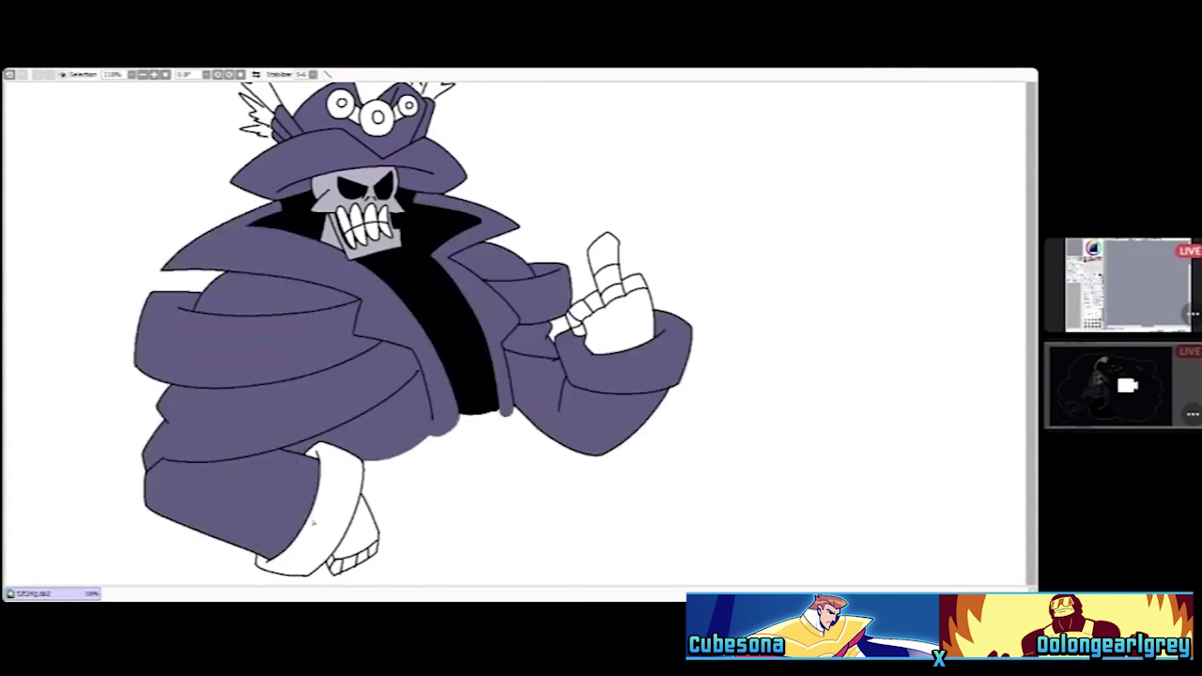
Fill the lowered arm's cuff, hand and fingers with dark purple
click(324, 508)
click(357, 527)
click(337, 566)
click(349, 564)
click(362, 558)
click(374, 550)
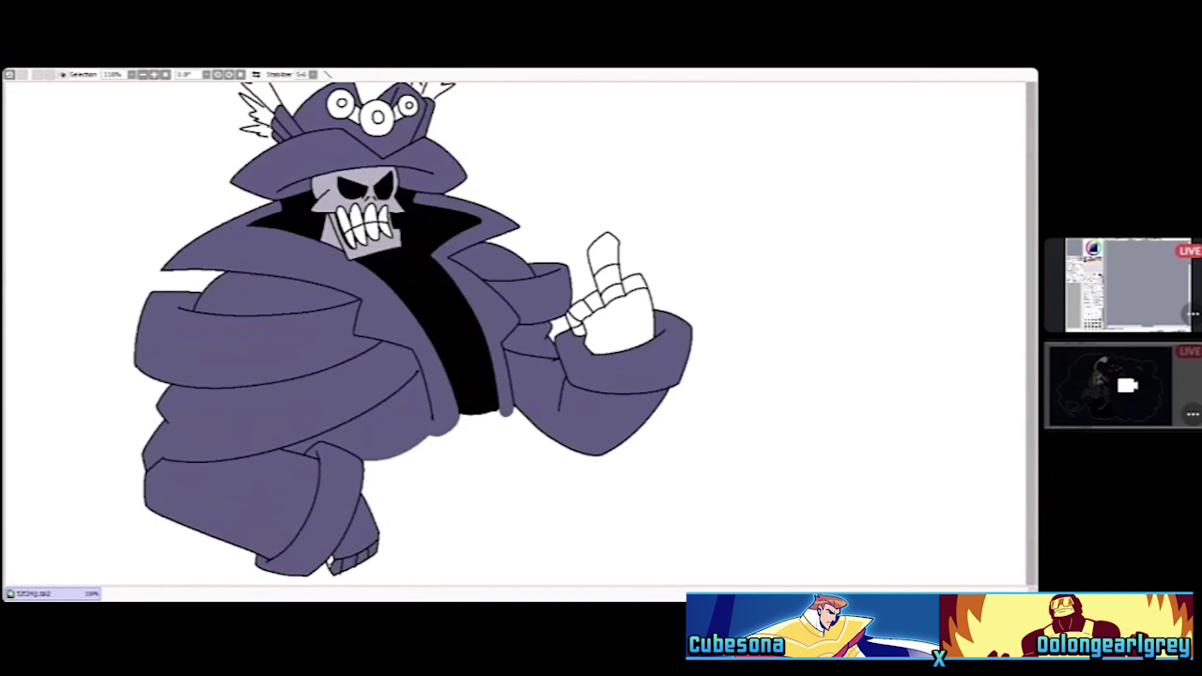
click(330, 562)
Fill the three round hat ornaments and the links between them with light grey
scroll(221, 372, down, 1)
scroll(335, 135, up, 3)
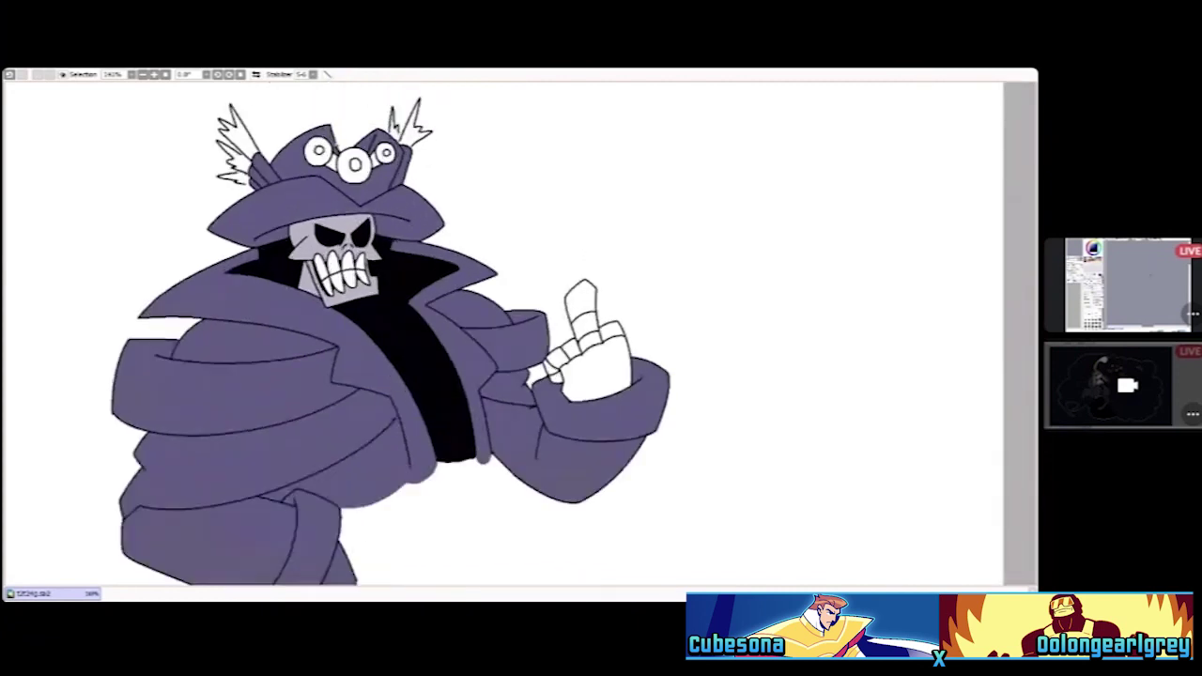
click(313, 152)
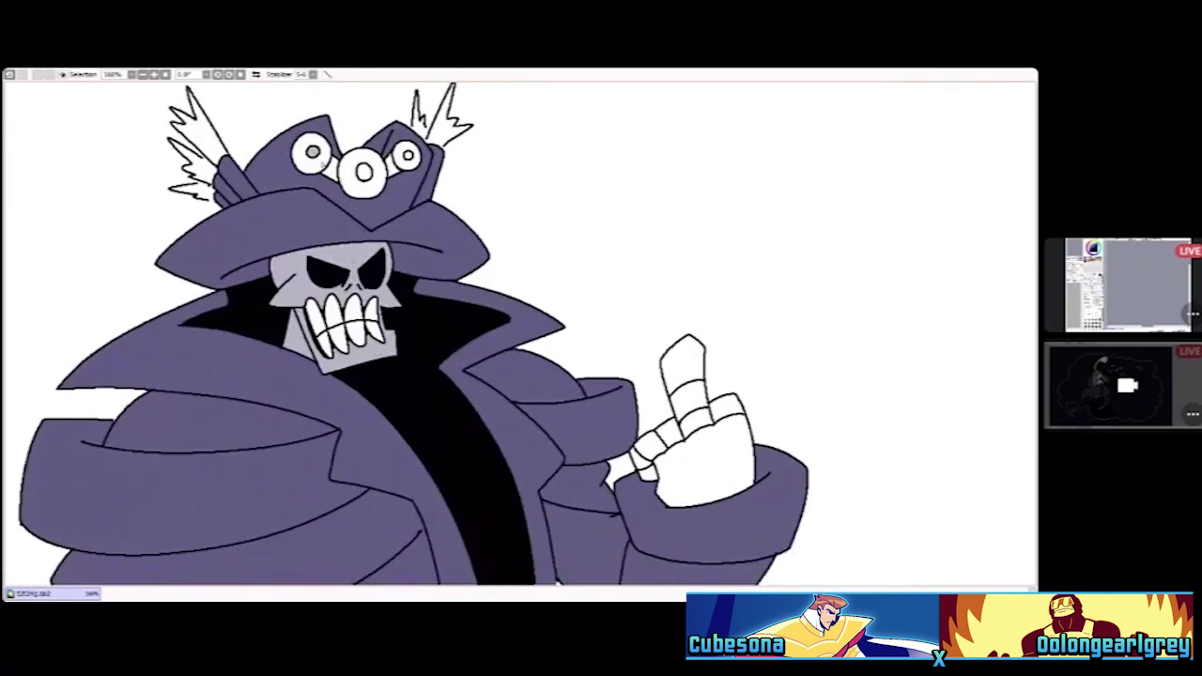
click(301, 143)
click(330, 169)
click(347, 161)
click(360, 172)
click(363, 172)
click(392, 165)
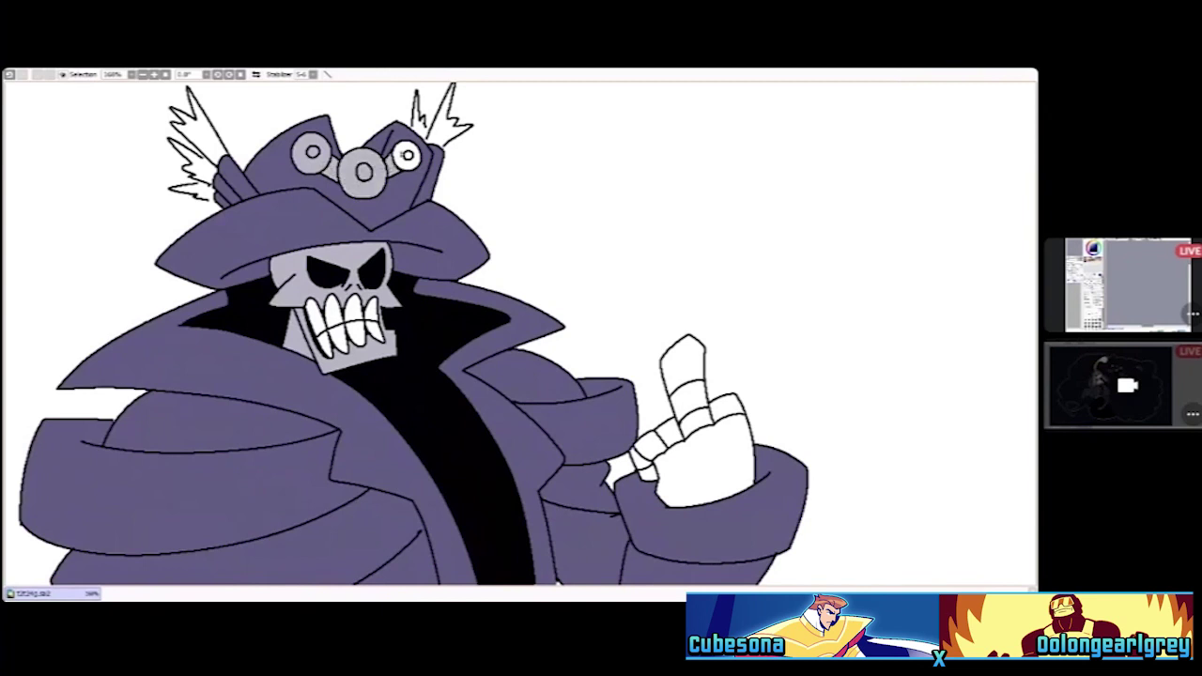
click(400, 154)
click(408, 156)
Fill the raised hand's palm and curled fingers with light grey, undoing the fill that spills into the black shirt
scroll(411, 153, down, 4)
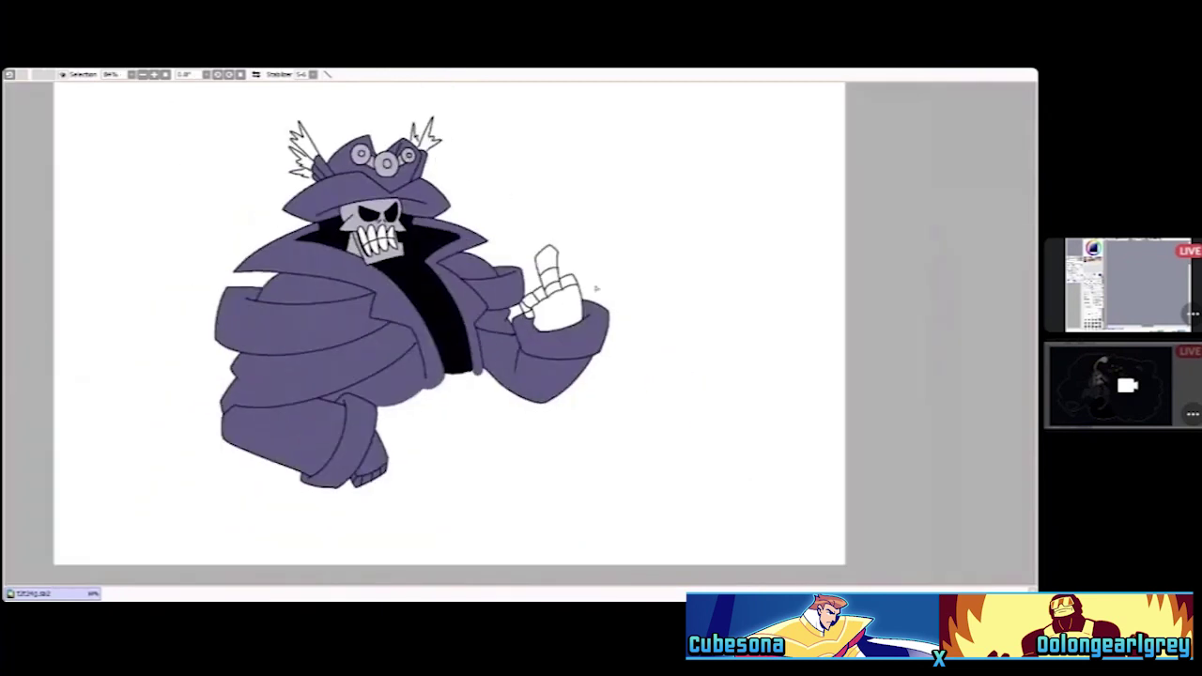
scroll(573, 292, up, 1)
click(554, 315)
click(536, 292)
click(526, 300)
click(552, 286)
click(551, 276)
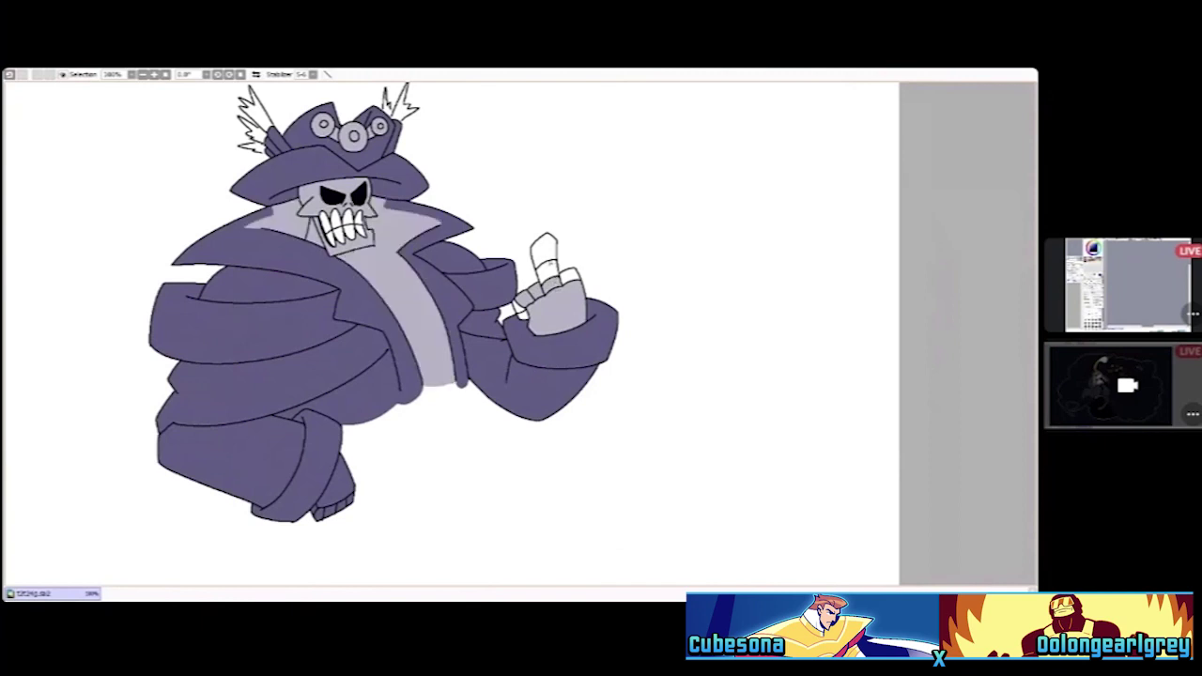
click(545, 252)
key(ctrl+z)
Fill the raised finger and the remaining finger segments of that hand with light grey, undoing the stray fill
key(ctrl+z)
click(551, 269)
click(546, 247)
click(566, 274)
key(ctrl+z)
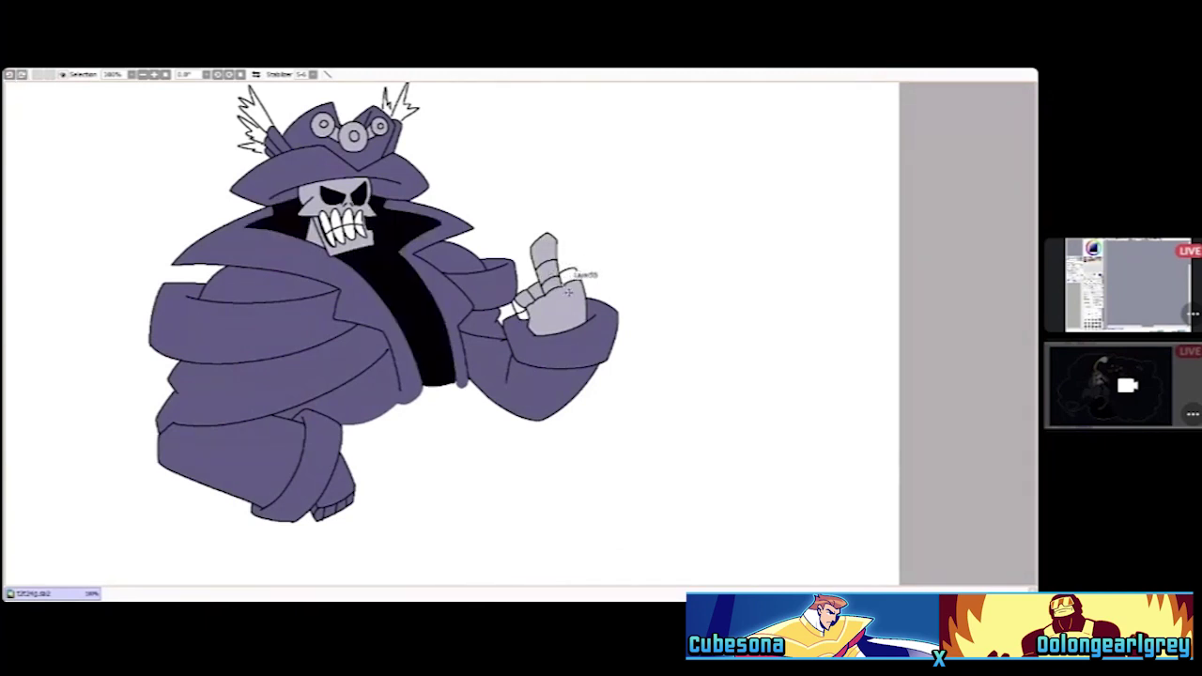
click(570, 276)
click(520, 310)
click(518, 308)
click(523, 315)
Ink the inner edges of the raised arm's cuff on both sides of the wrist and fill the gaps with black
scroll(516, 300, down, 1)
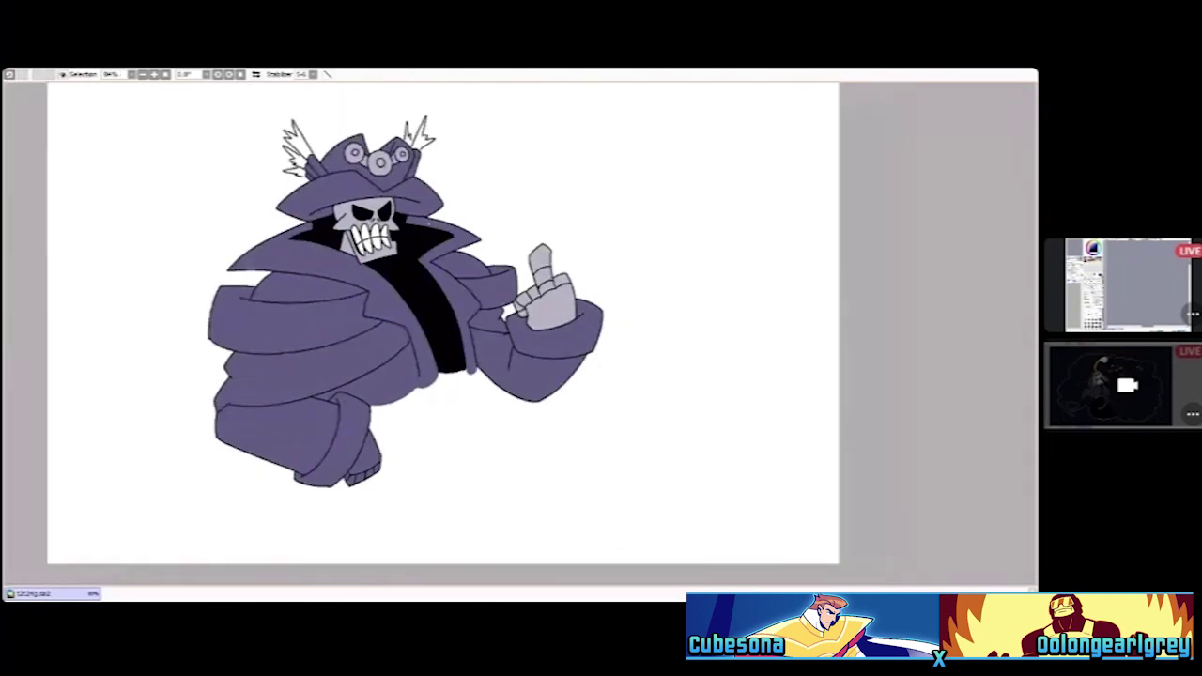
scroll(430, 218, up, 1)
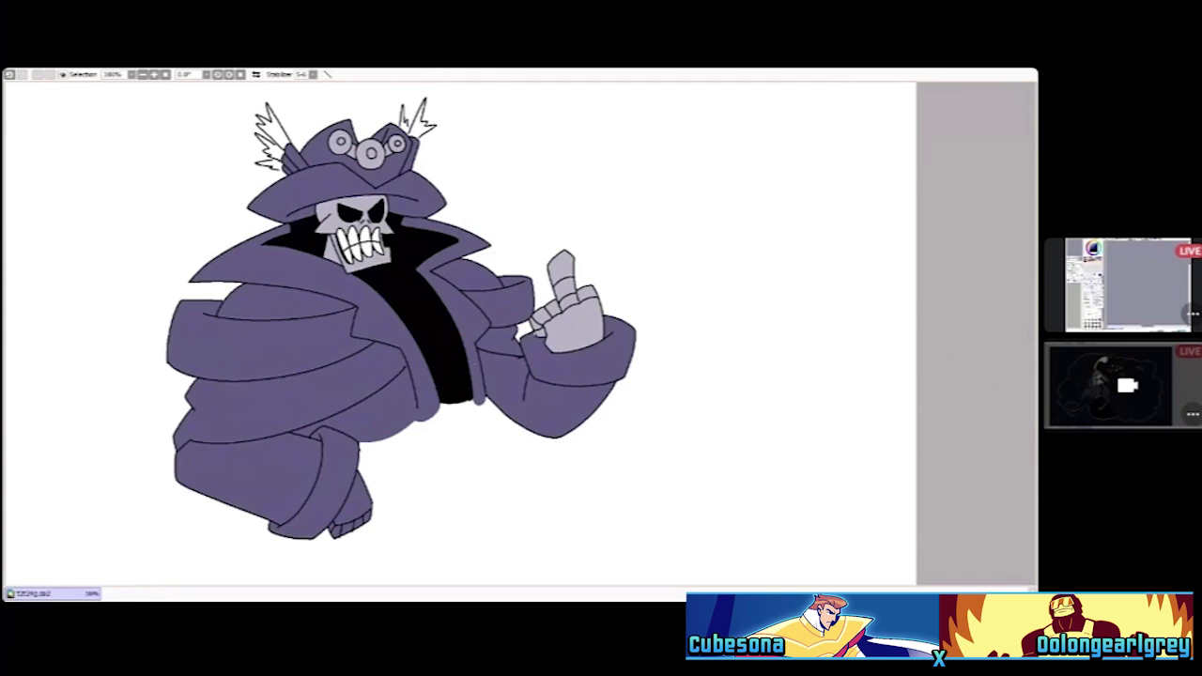
scroll(567, 338, up, 4)
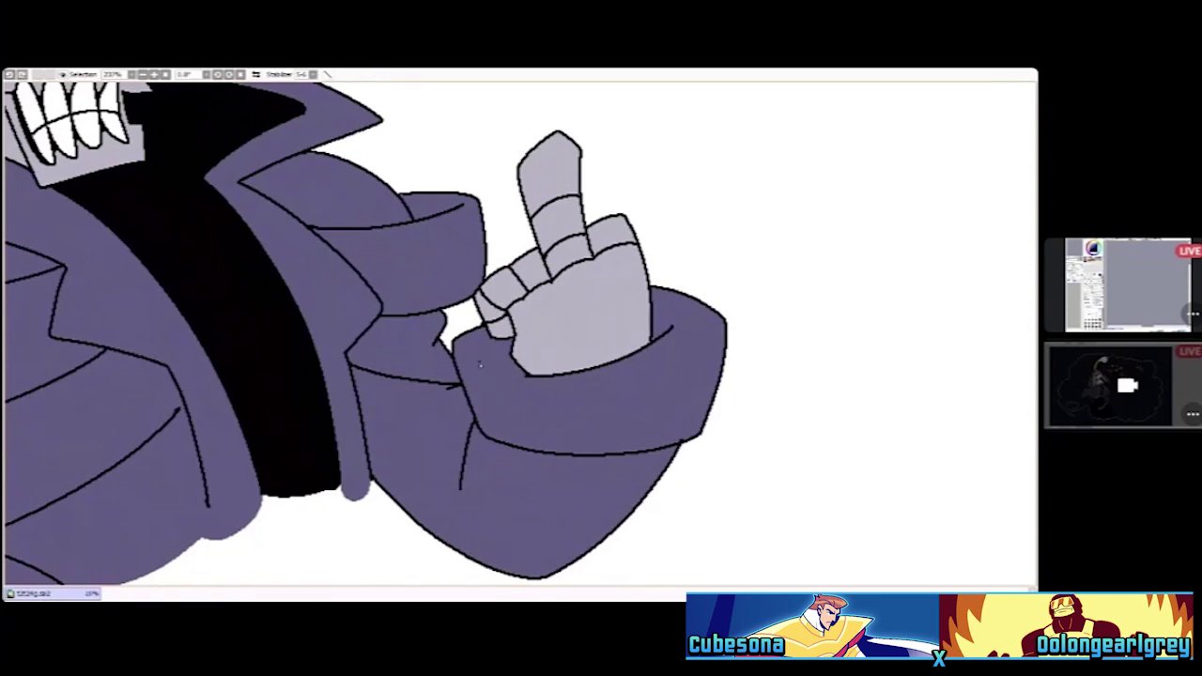
mouse_move(478, 363)
mouse_down()
mouse_move(530, 379)
mouse_move(480, 362)
mouse_move(497, 346)
mouse_move(483, 367)
mouse_move(492, 339)
mouse_up()
key(ctrl+z)
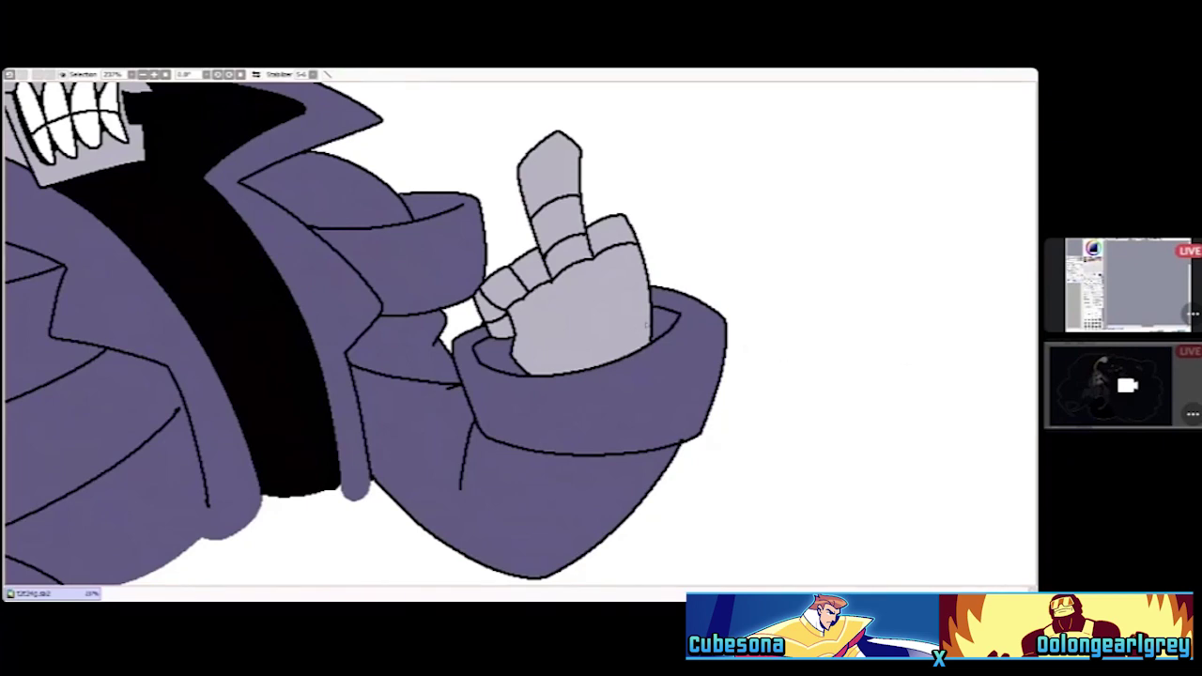
click(667, 319)
click(504, 363)
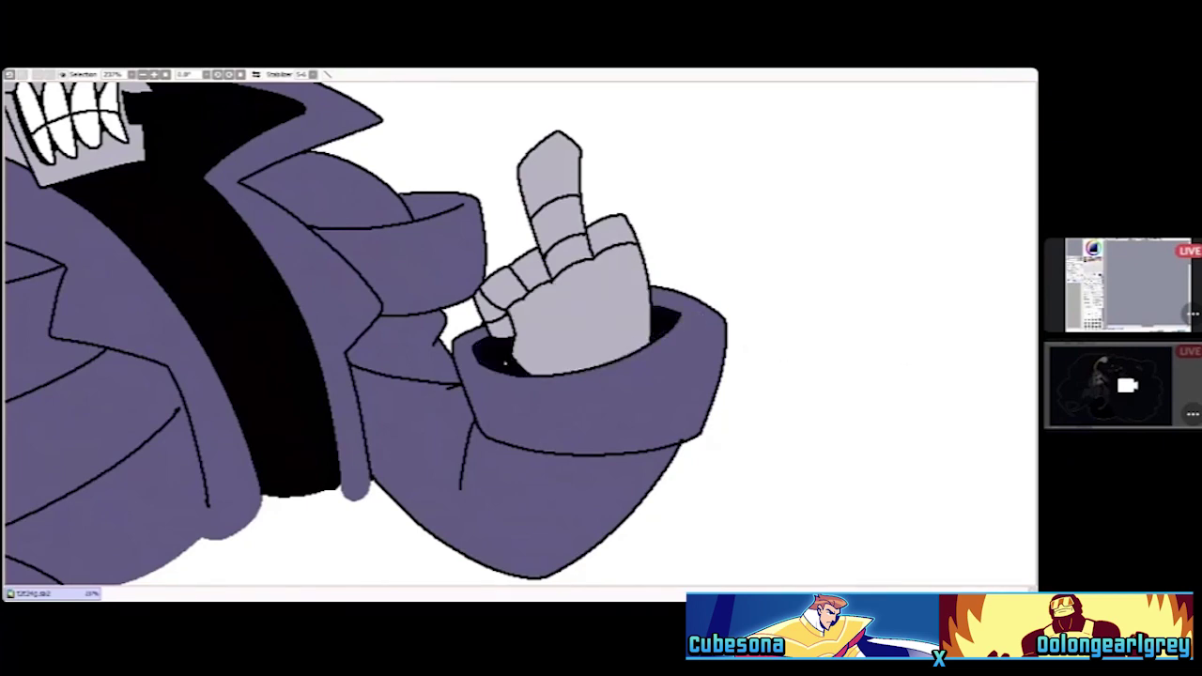
Recolour the lowered hand, its fingers and the wide upper sleeve band in light grey
scroll(506, 363, down, 5)
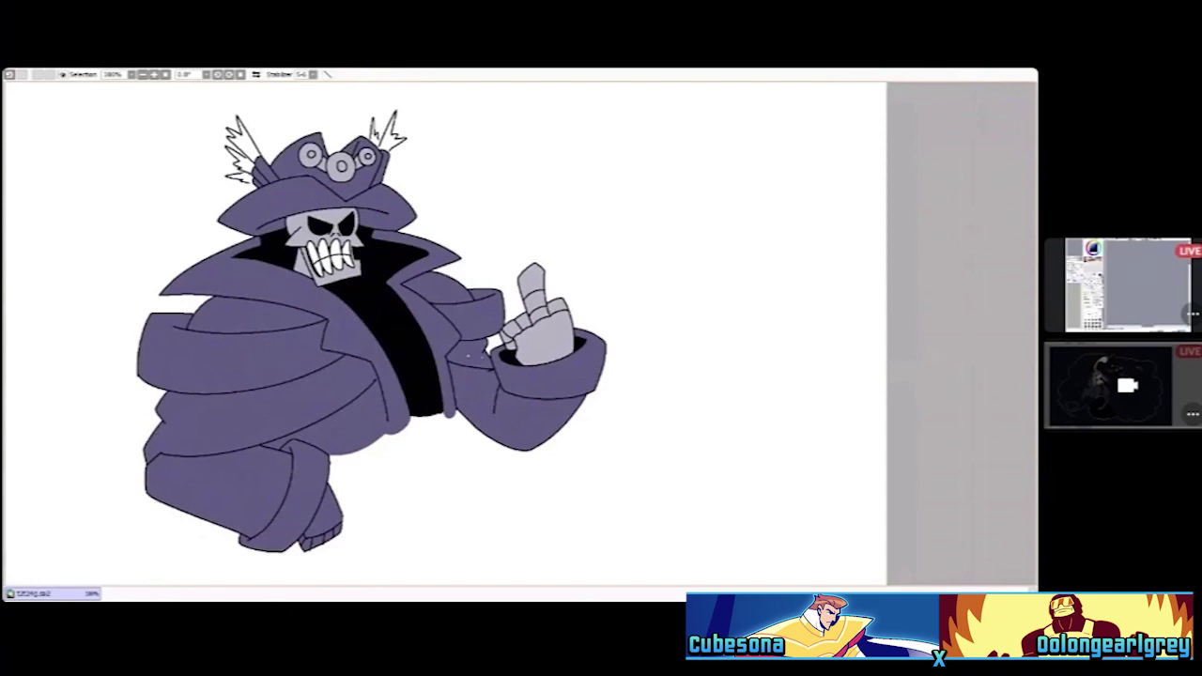
click(324, 515)
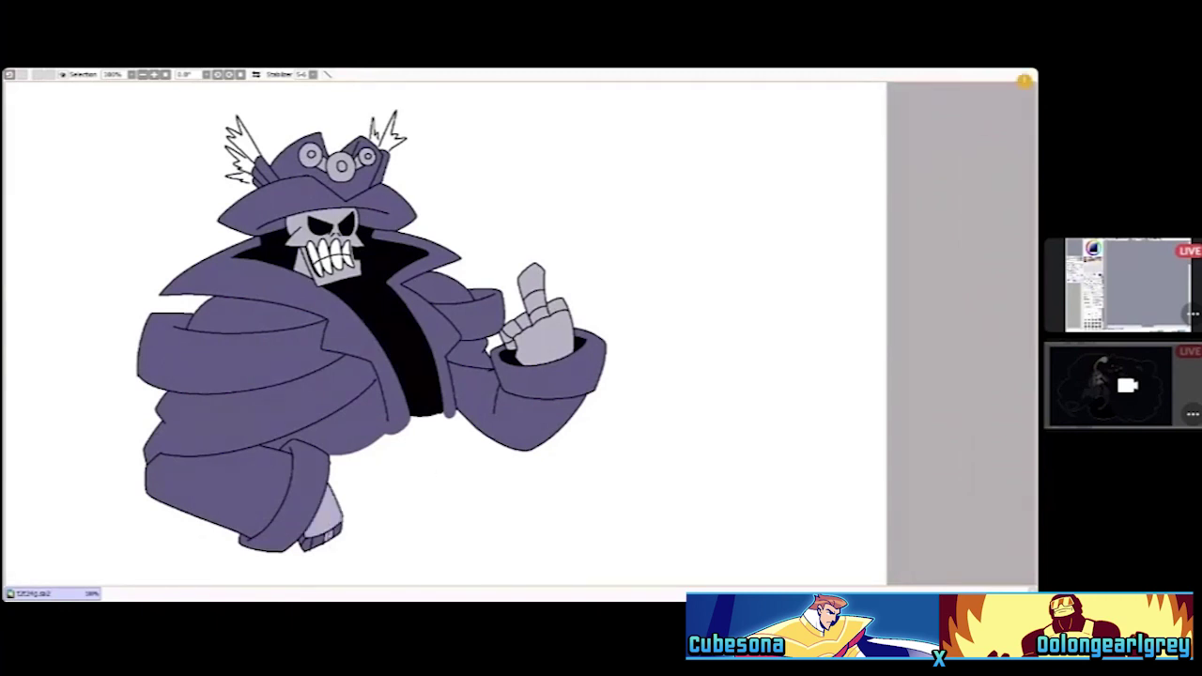
click(325, 538)
click(316, 542)
click(308, 544)
click(302, 359)
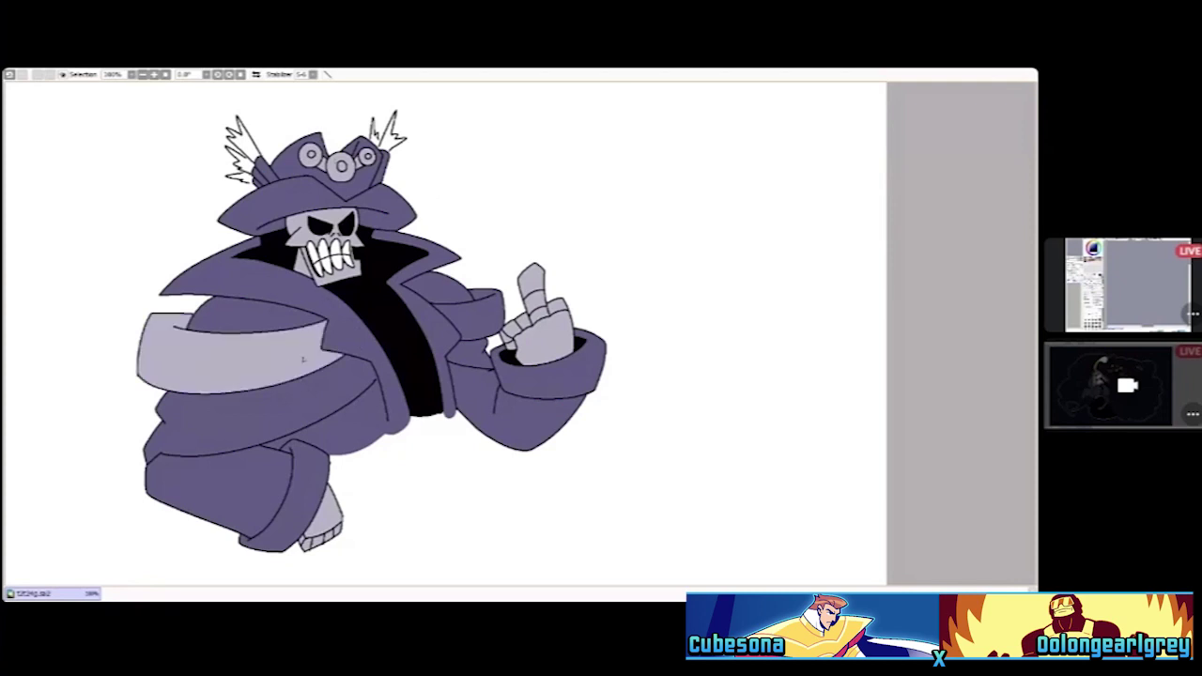
Undo the fill on the wide upper sleeve band and recolour the raised arm's upper arm and the small forearm patch beneath in light grey
key(ctrl+z)
click(457, 293)
click(472, 354)
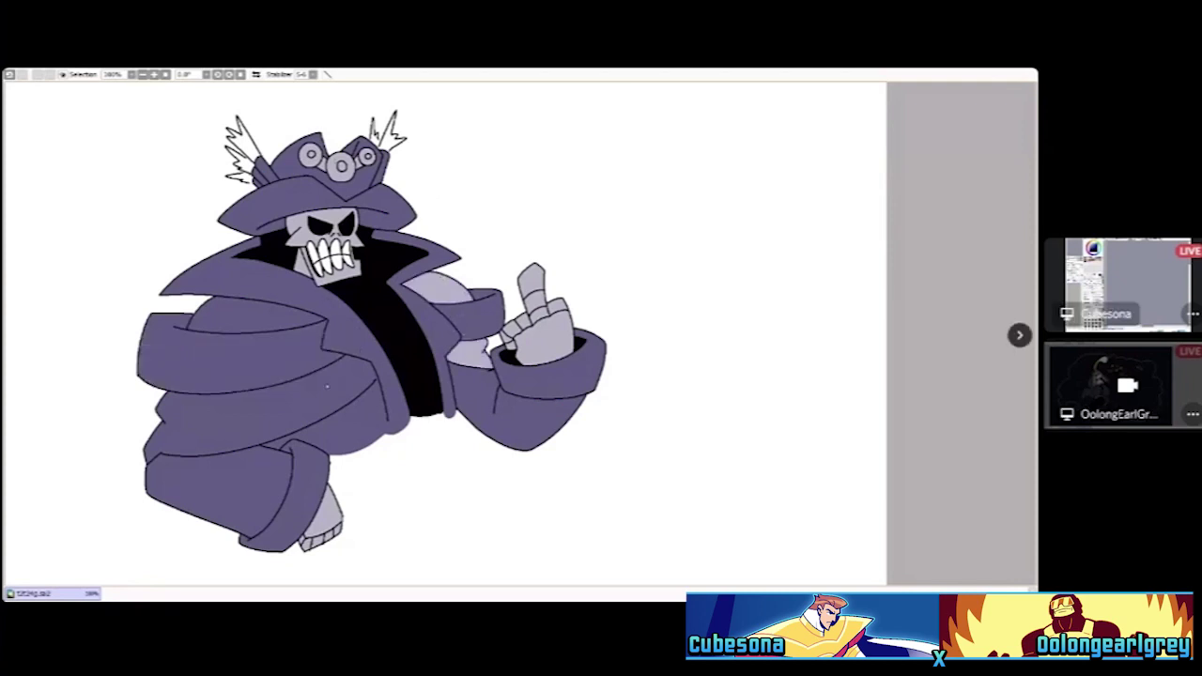
click(286, 330)
key(ctrl+z)
Try light grey on the lowered arm's shoulder and sleeve fold and on both coat lapels, and undo those fills
scroll(387, 368, up, 6)
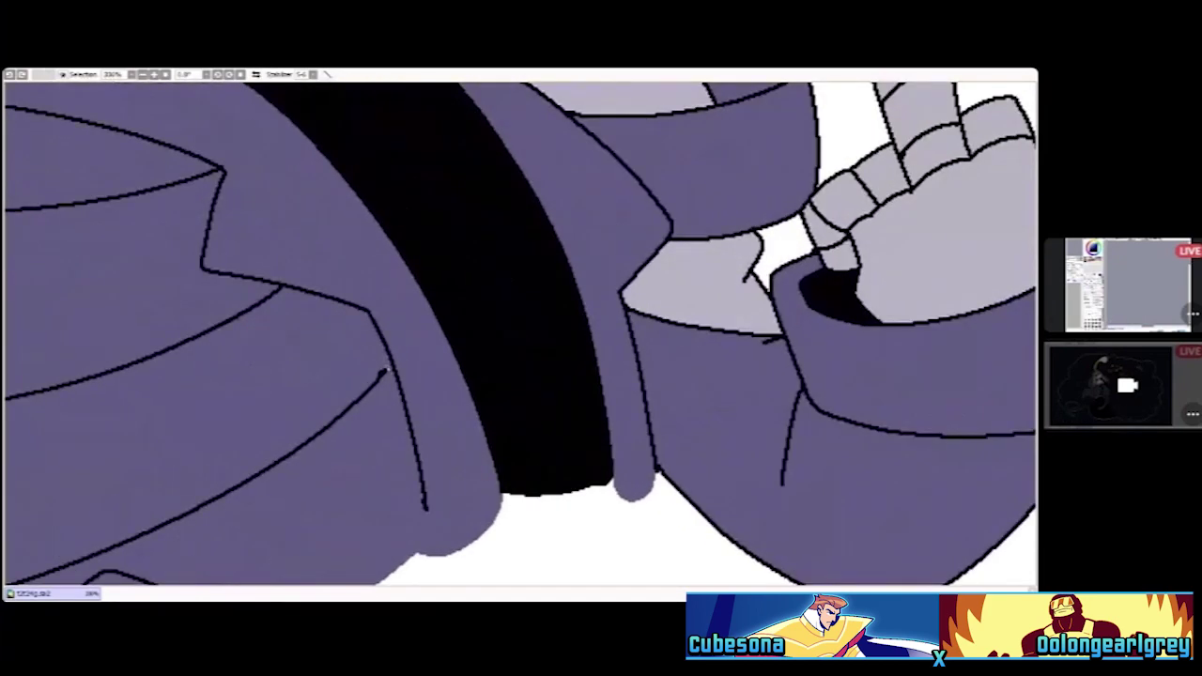
scroll(387, 368, down, 5)
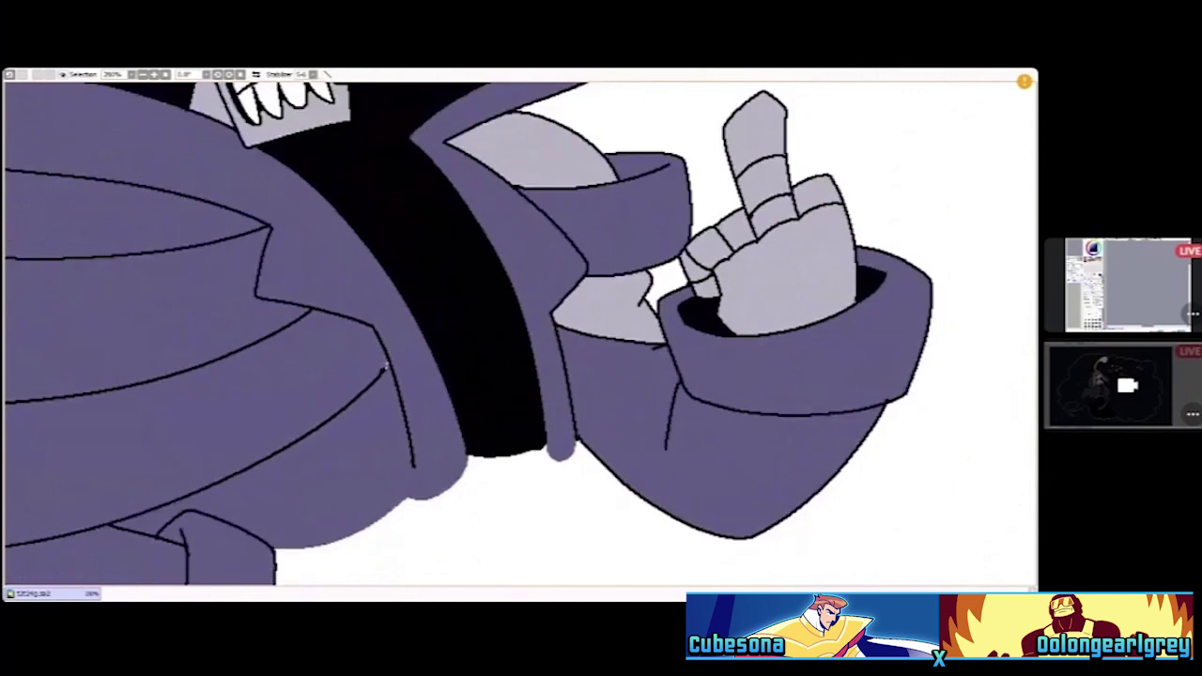
scroll(387, 369, down, 1)
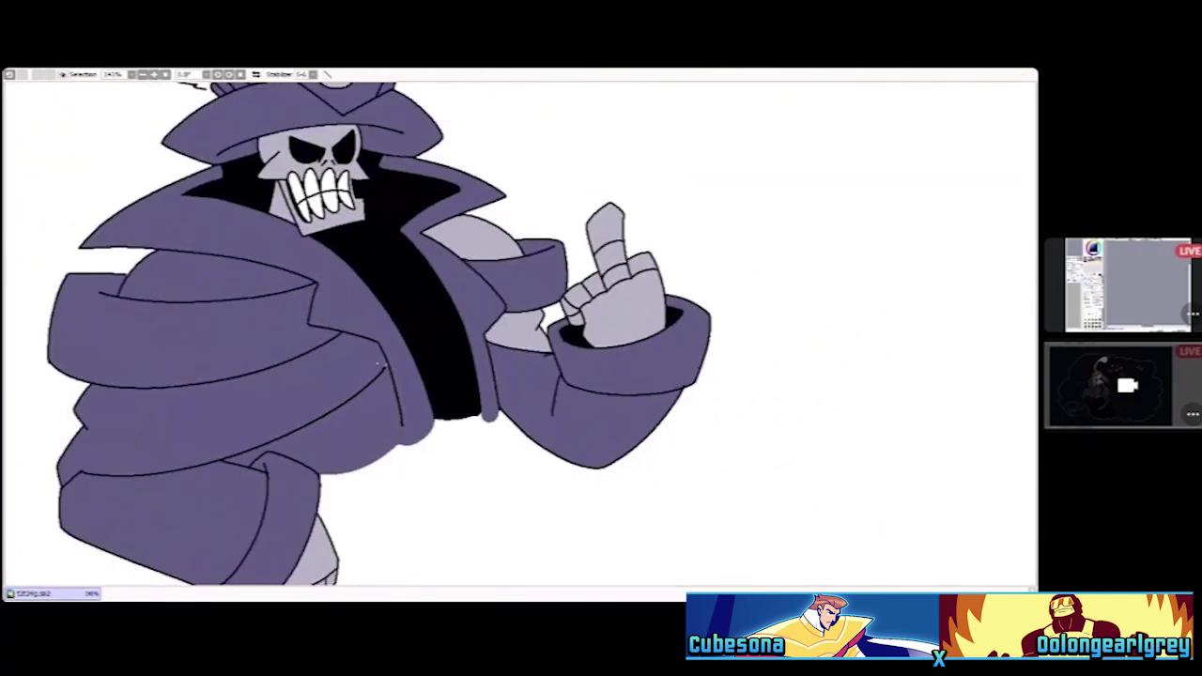
click(286, 383)
scroll(288, 333, down, 3)
scroll(289, 333, up, 1)
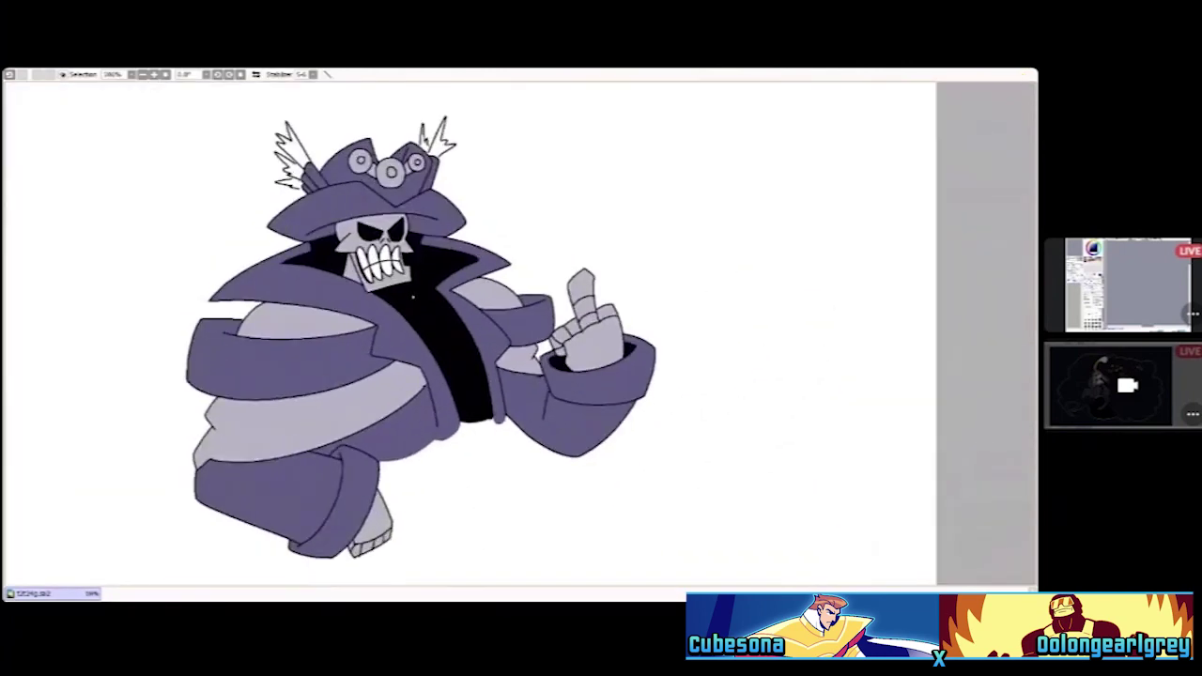
click(477, 327)
click(401, 336)
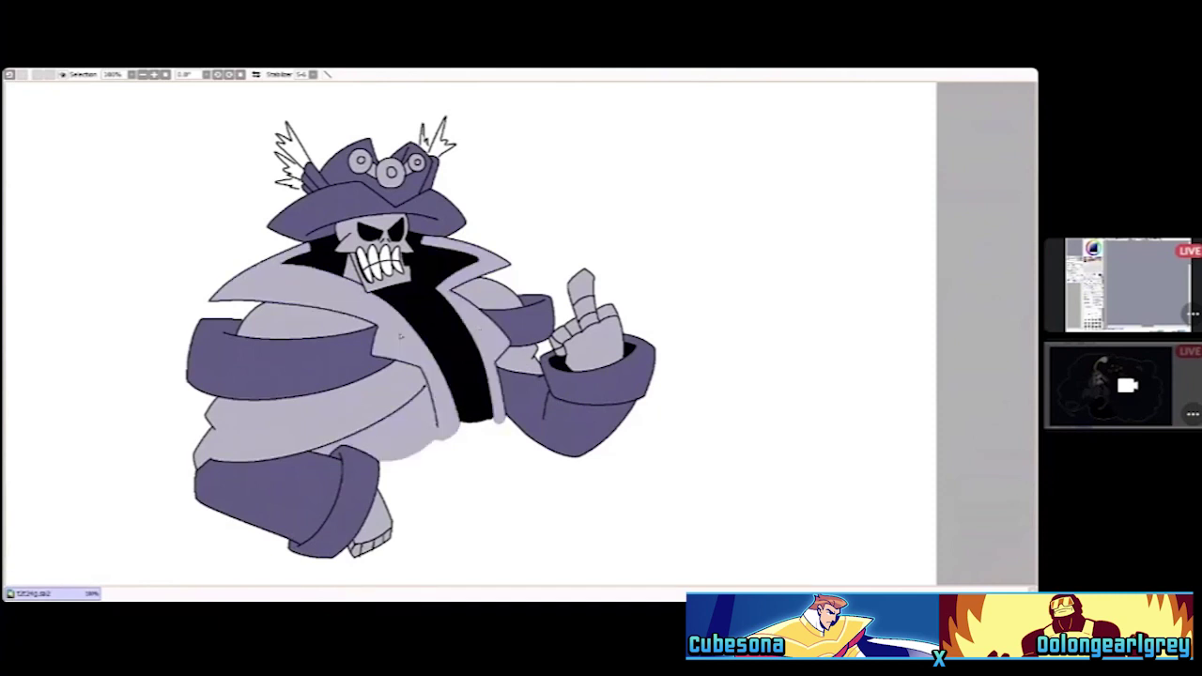
key(ctrl+z)
key(ctrl+z)
key(ctrl+z)
key(ctrl+z)
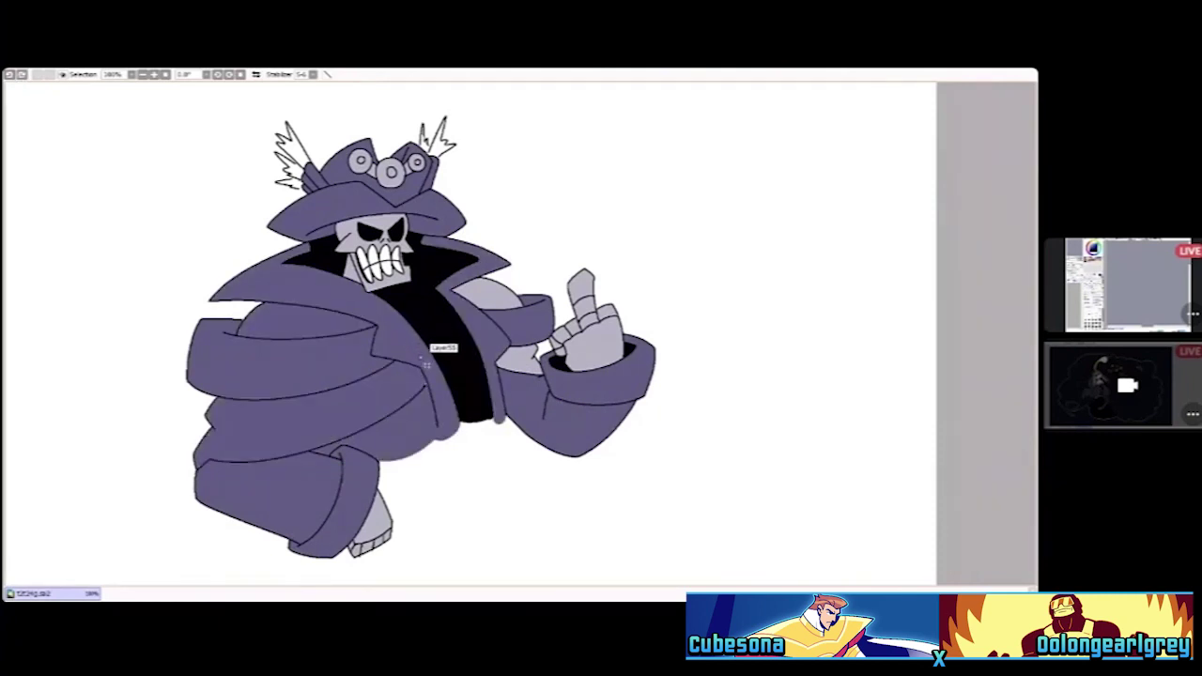
Fill the coat body, both lapels, the lowered arm's shoulder and both sleeves above the cuffs with light grey, keeping the cuffs purple
key(ctrl+z)
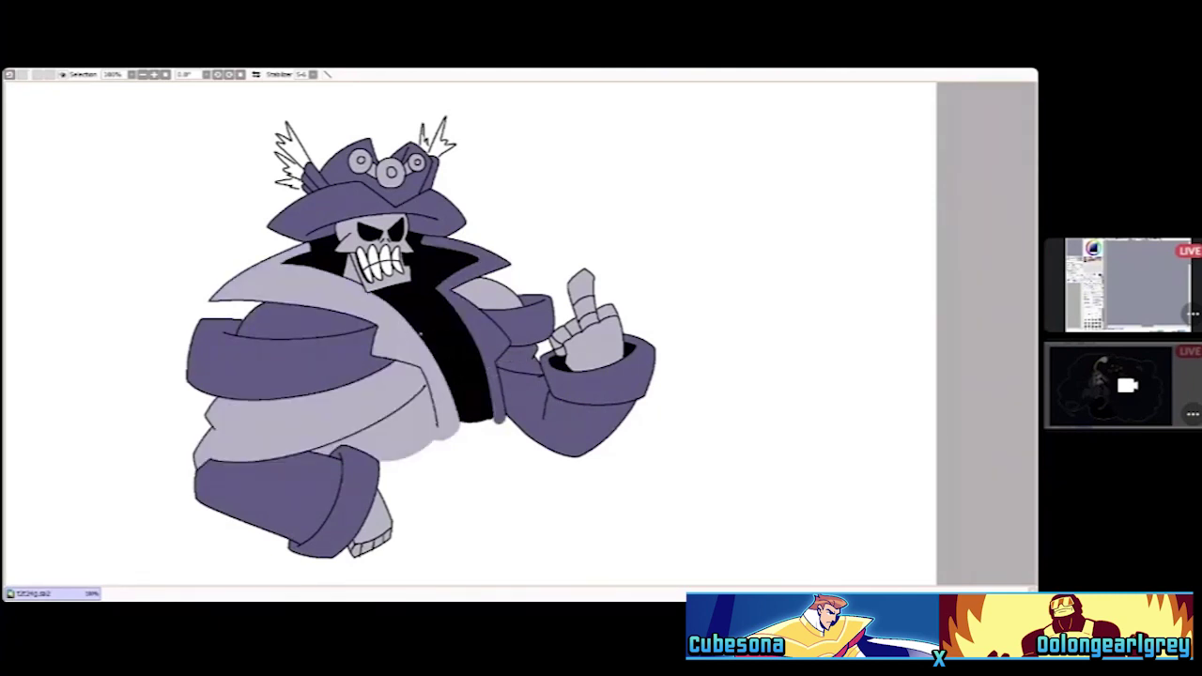
key(ctrl+z)
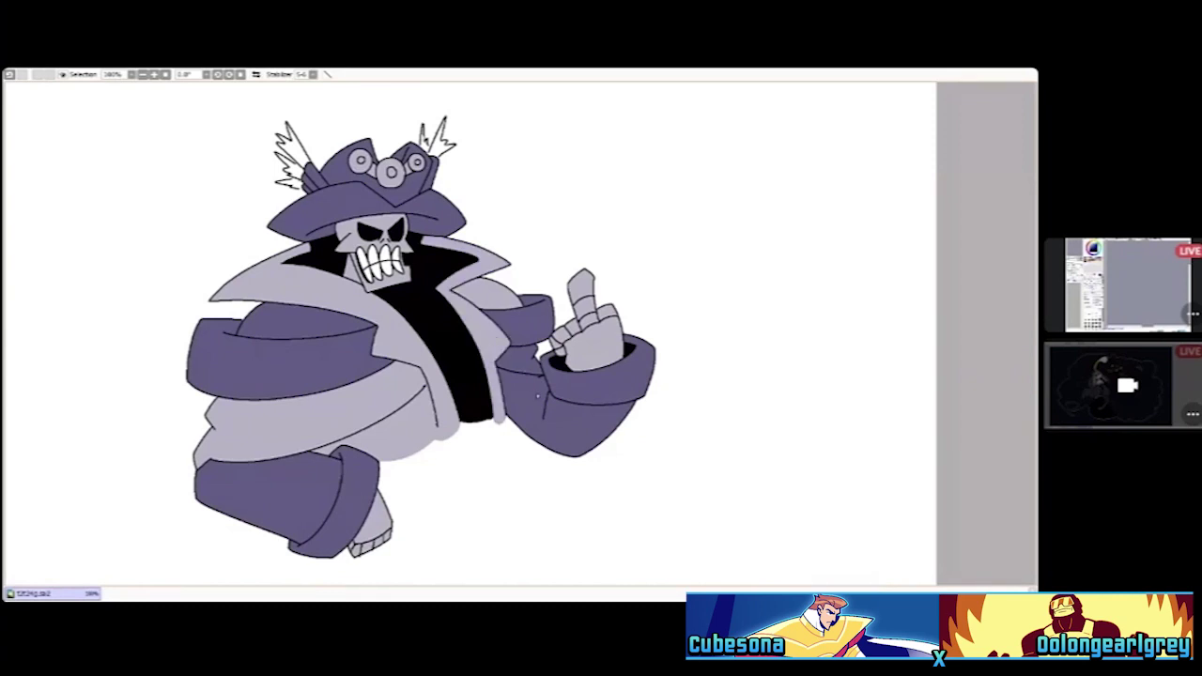
click(540, 396)
click(273, 452)
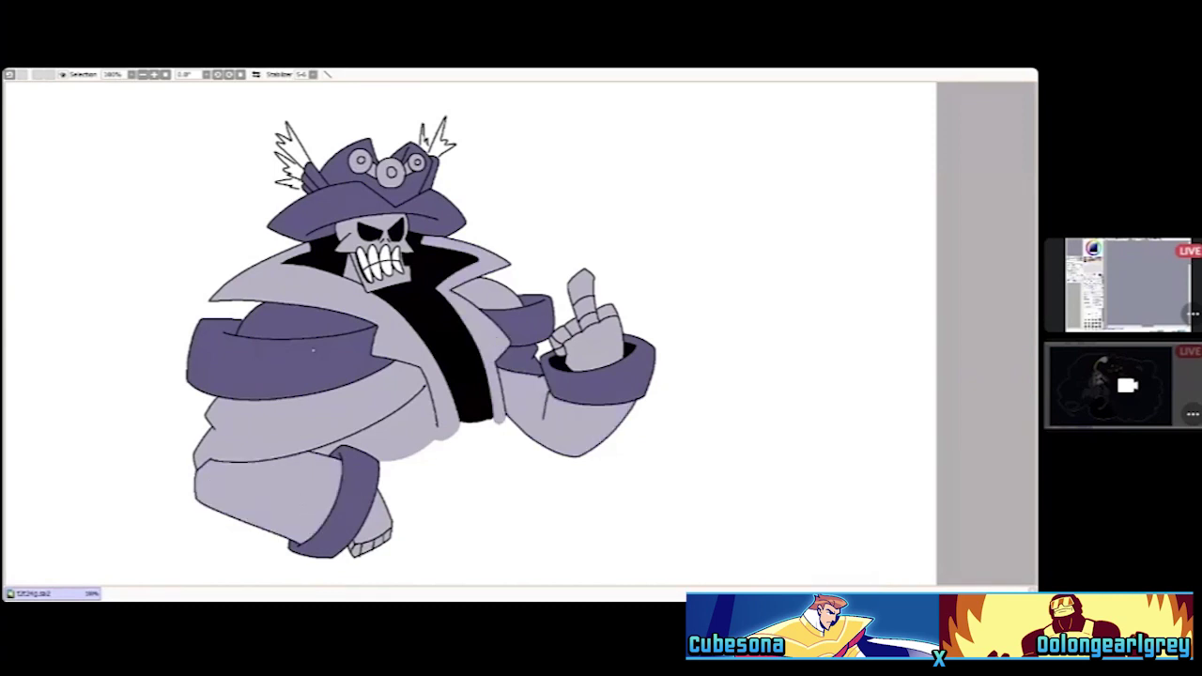
click(396, 320)
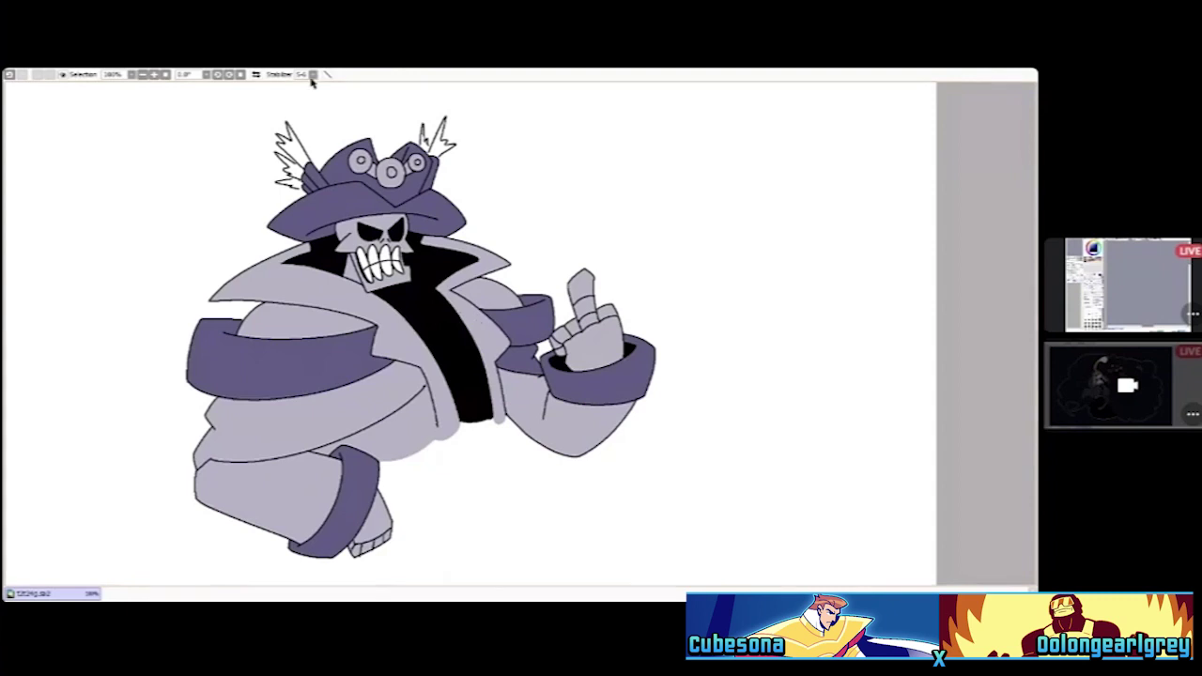
Try light grey on the hat's crown
scroll(325, 130, up, 1)
scroll(361, 166, down, 1)
click(360, 178)
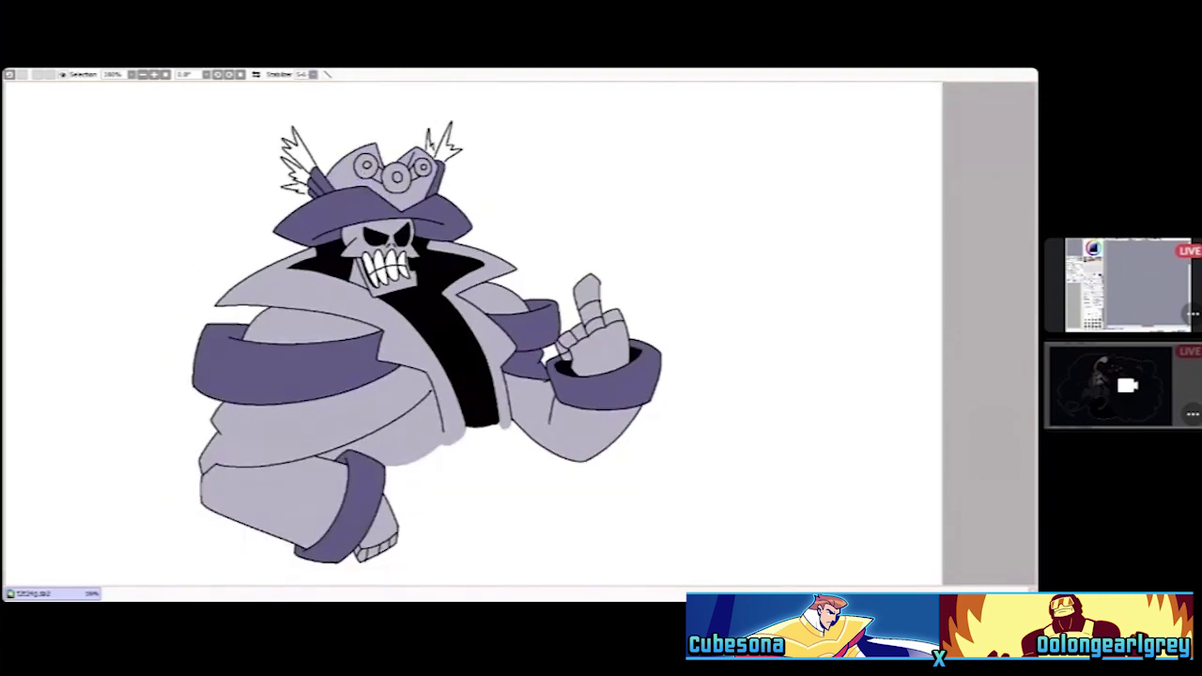
Strip the drawing back to its plain line art and fill both of the skull's eye sockets with black
click(6, 339)
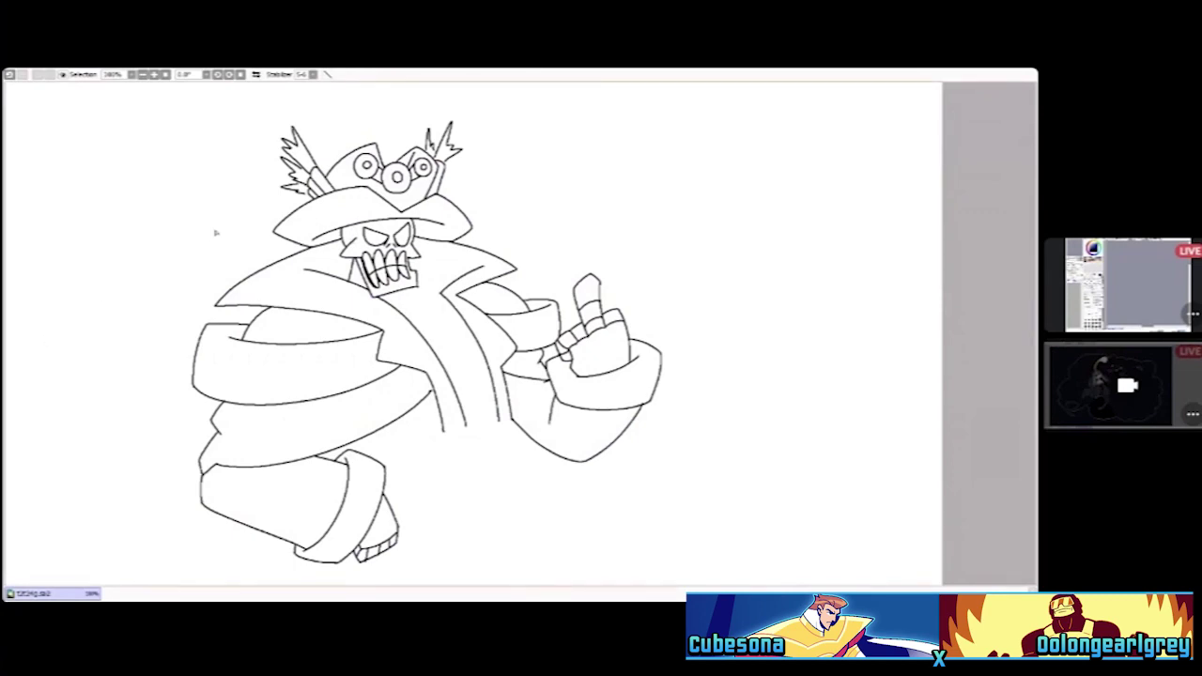
scroll(246, 215, up, 2)
scroll(276, 213, up, 2)
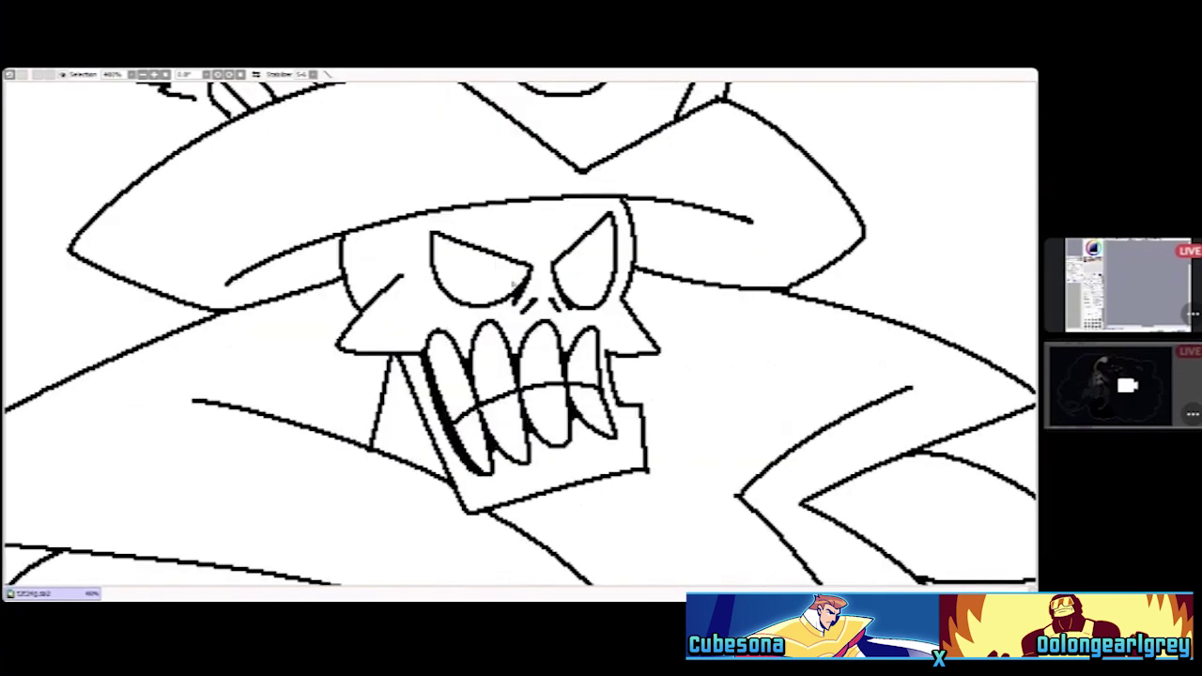
click(509, 282)
click(564, 275)
scroll(418, 283, down, 1)
scroll(423, 284, down, 6)
scroll(513, 320, up, 1)
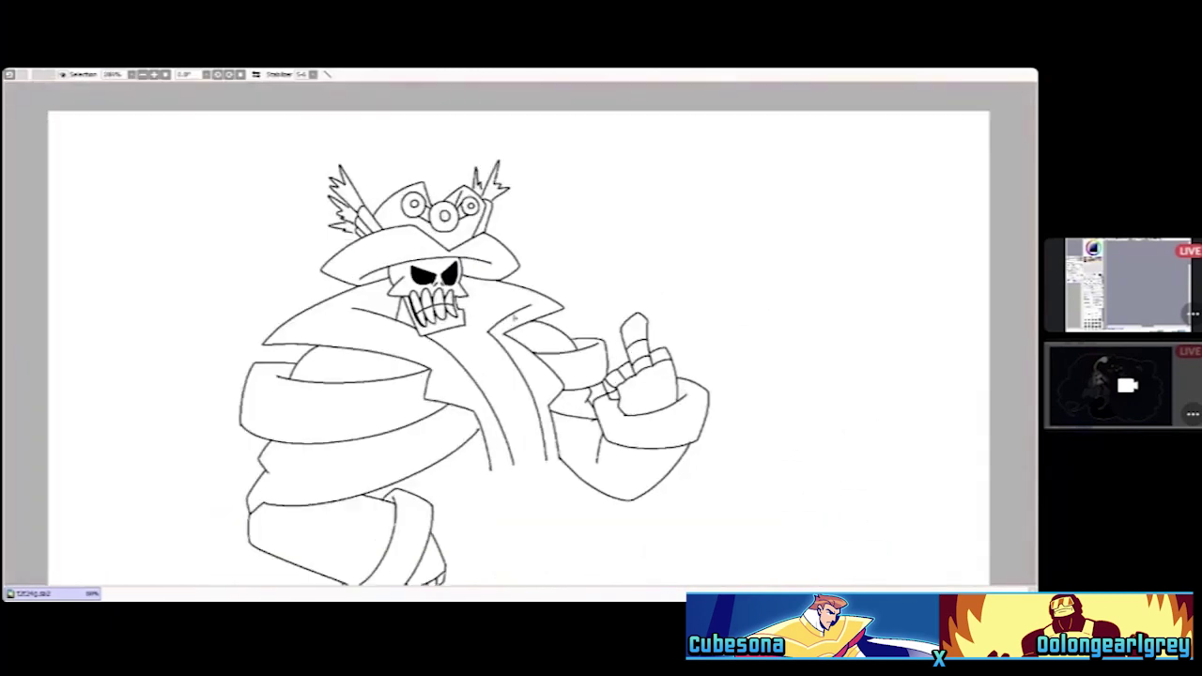
Compare the character with purple hat and cuffs against a version with only black fills, and close the drawing
scroll(514, 320, down, 1)
scroll(531, 413, up, 1)
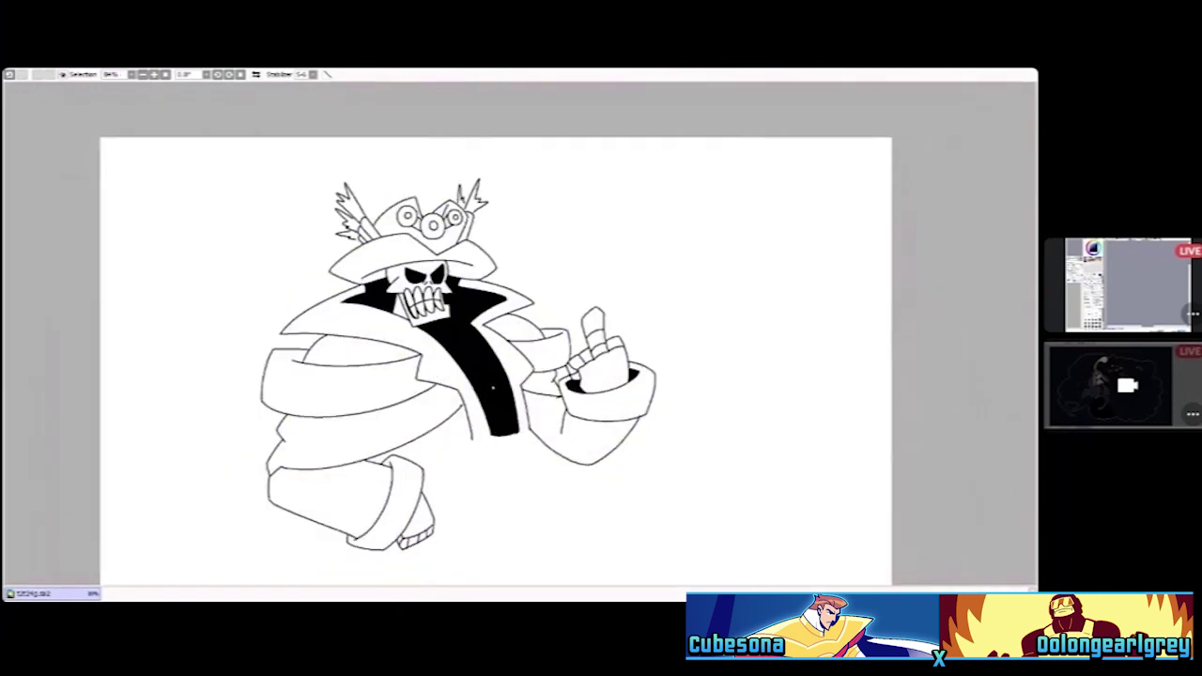
scroll(493, 387, up, 1)
scroll(495, 389, down, 1)
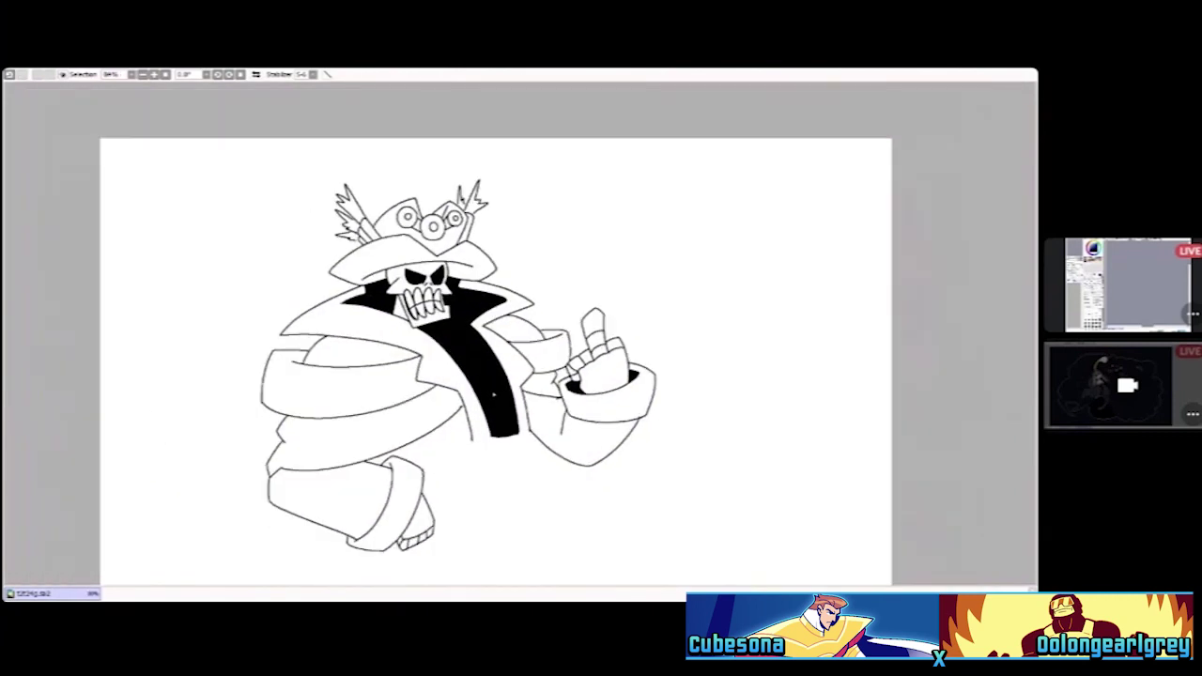
scroll(496, 394, up, 1)
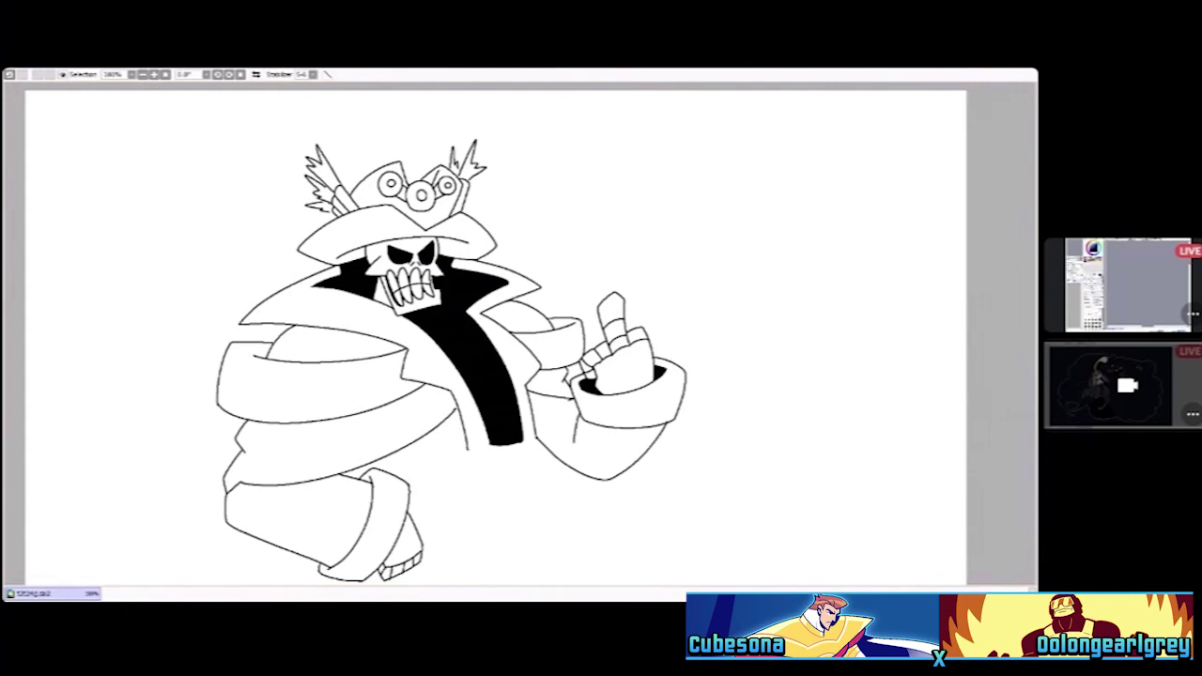
key(ctrl+w)
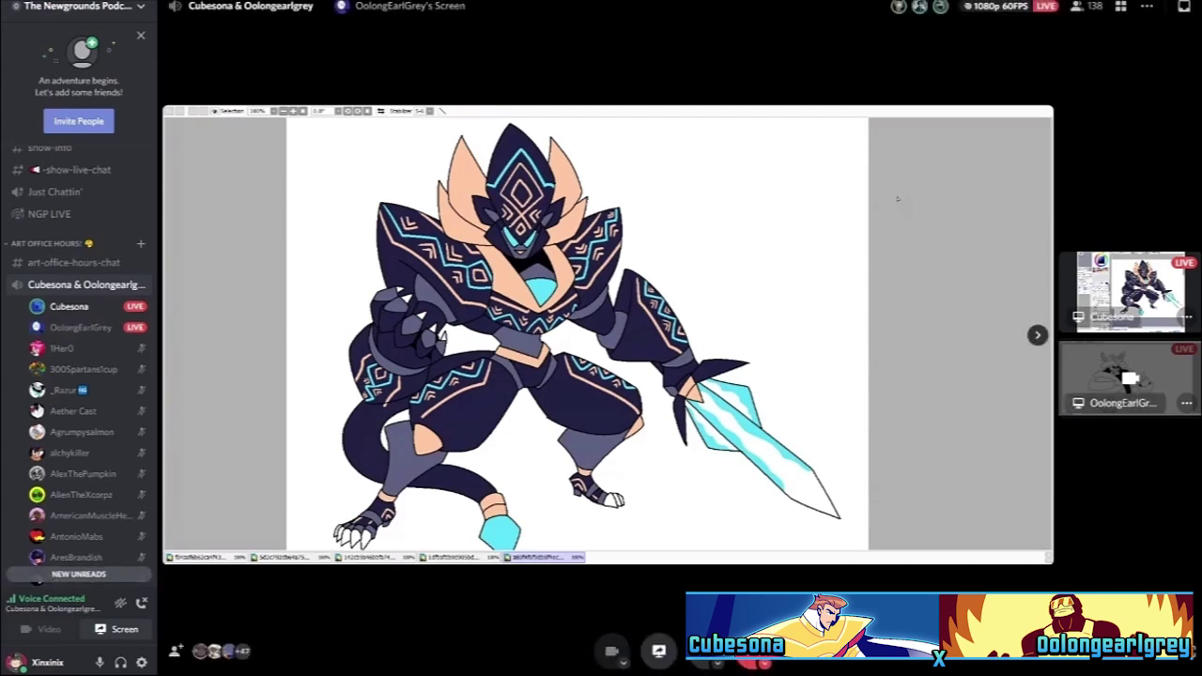
In Discord, view the other artist's shared screen, and paste and send the copied content in the art-office-hours-chat channel
click(1130, 291)
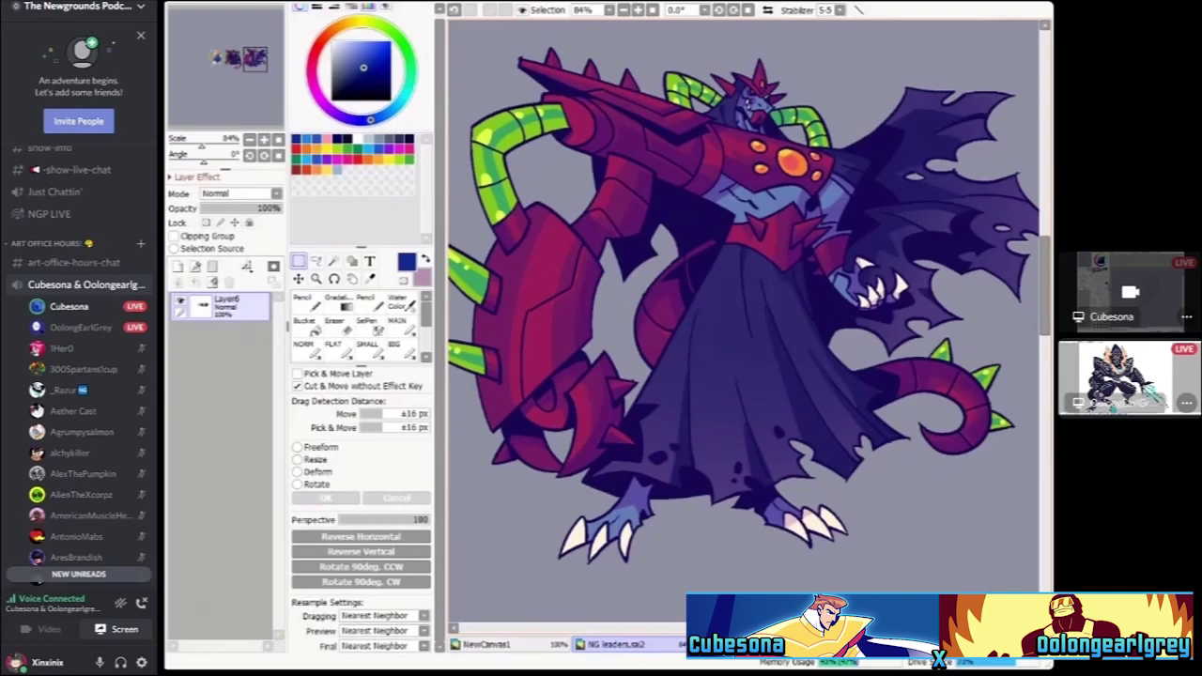
click(74, 263)
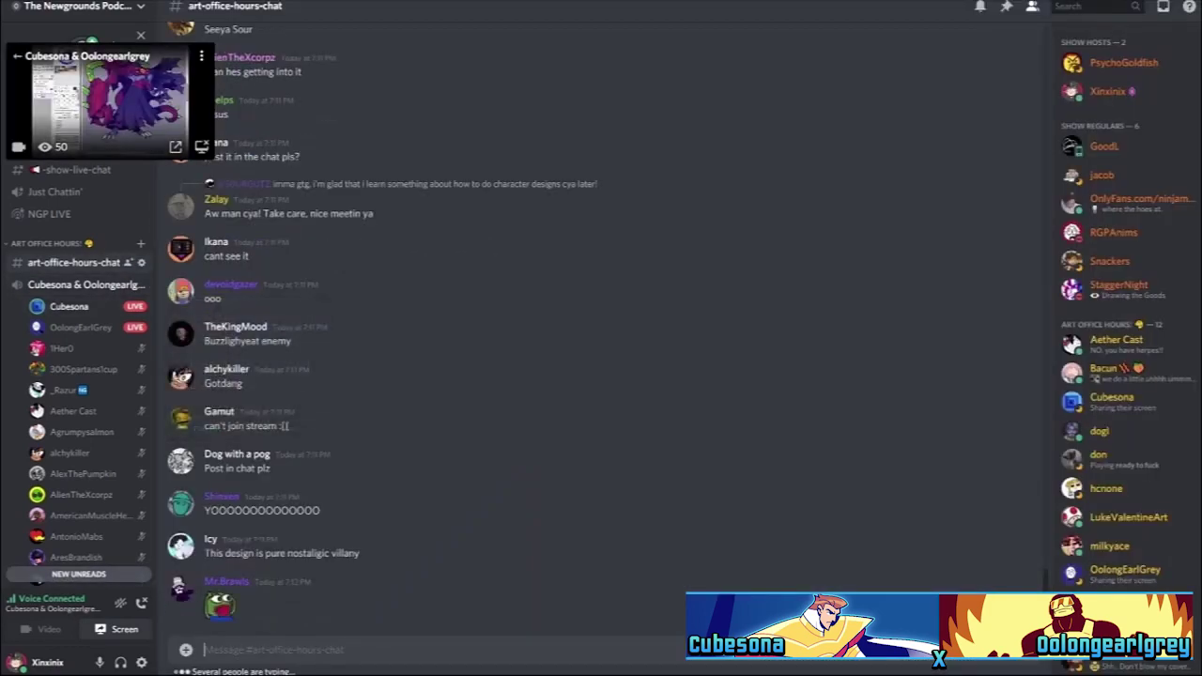
key(ctrl+v)
key(Return)
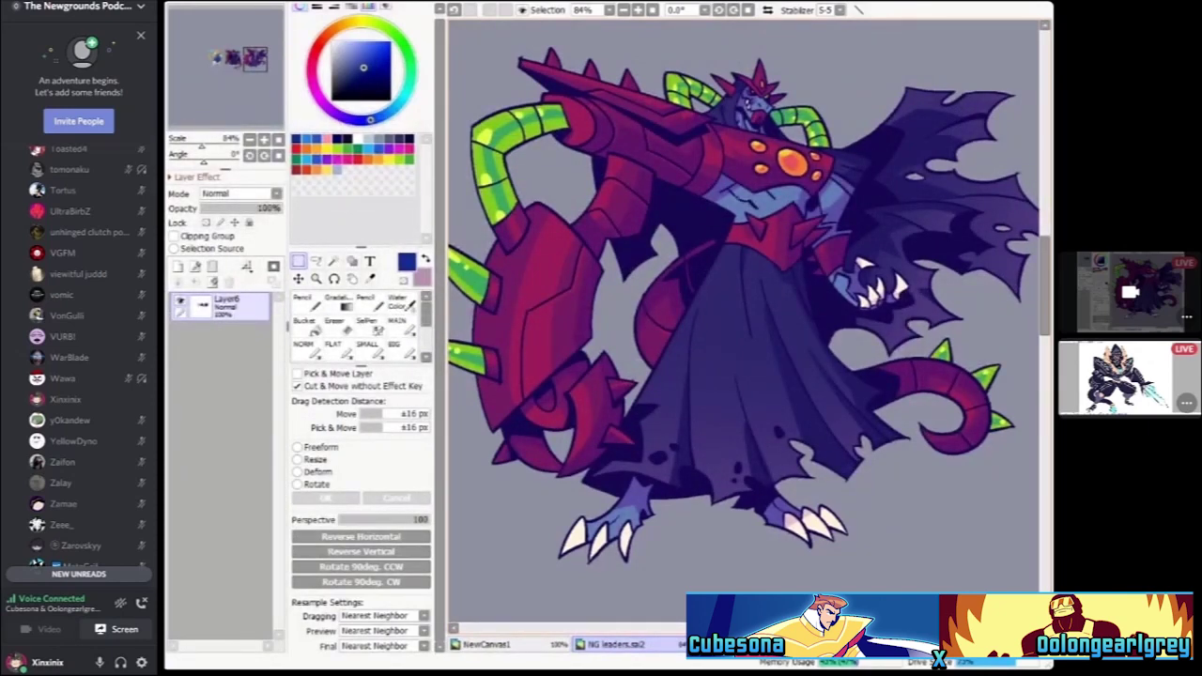
Alternate between the two artists' shared screens to view the dark armoured sword fighter and the caped red-armoured villain
click(1131, 378)
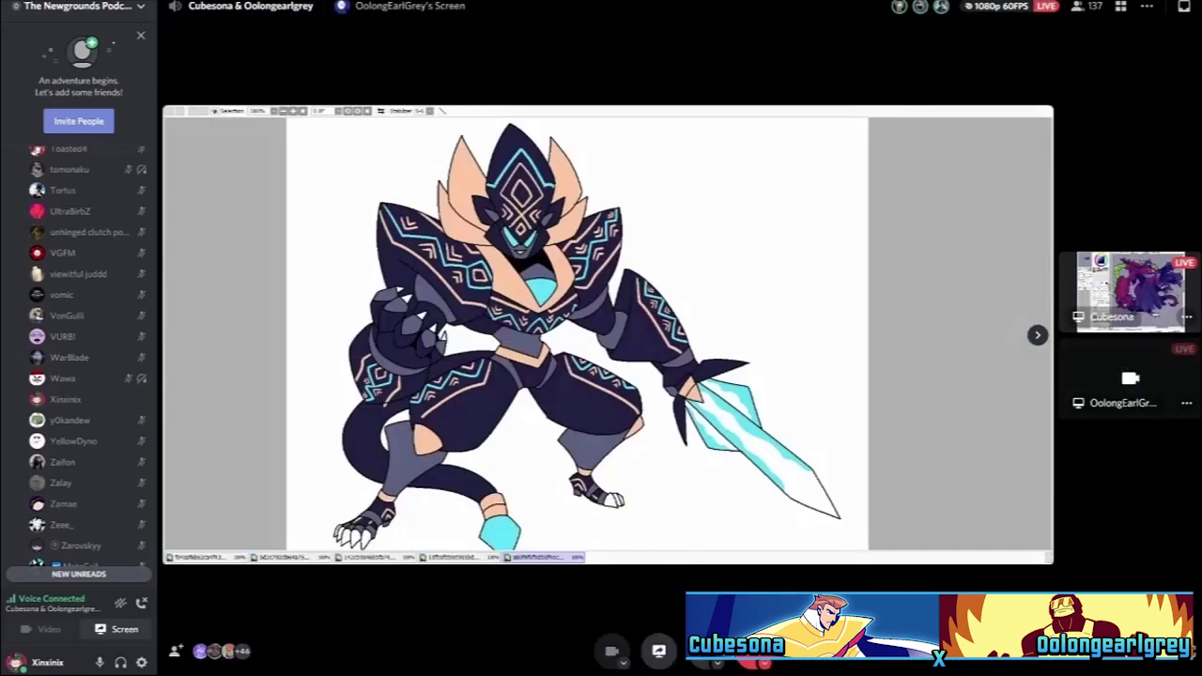
click(1130, 293)
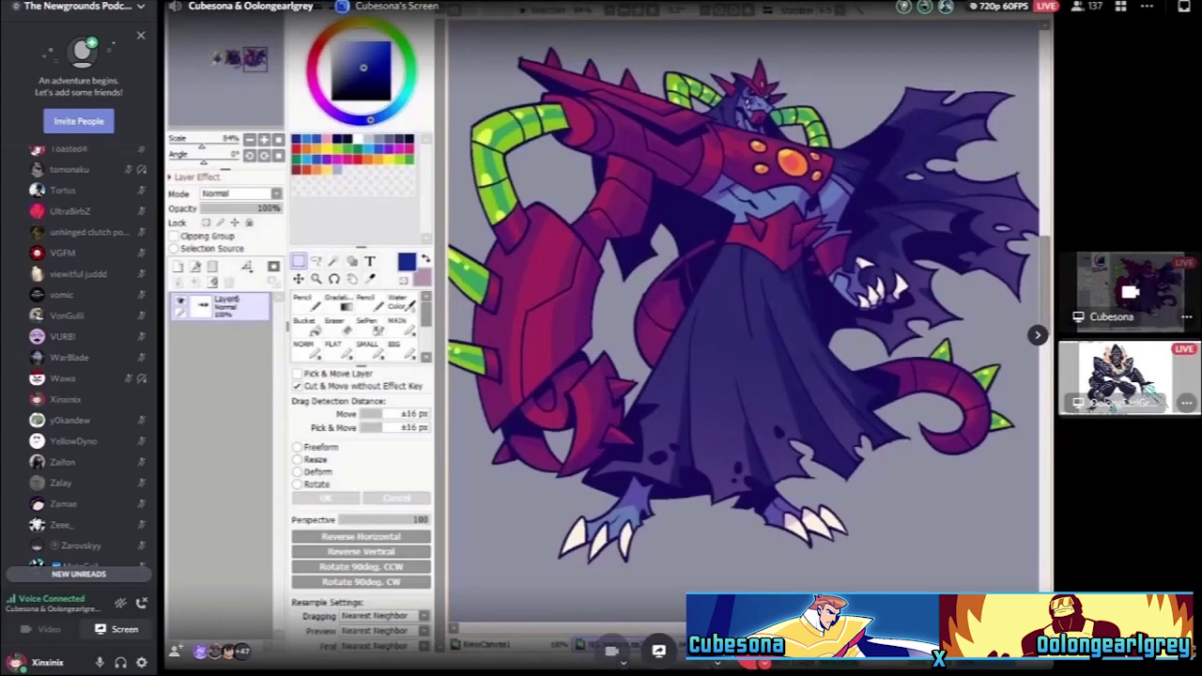
click(1130, 378)
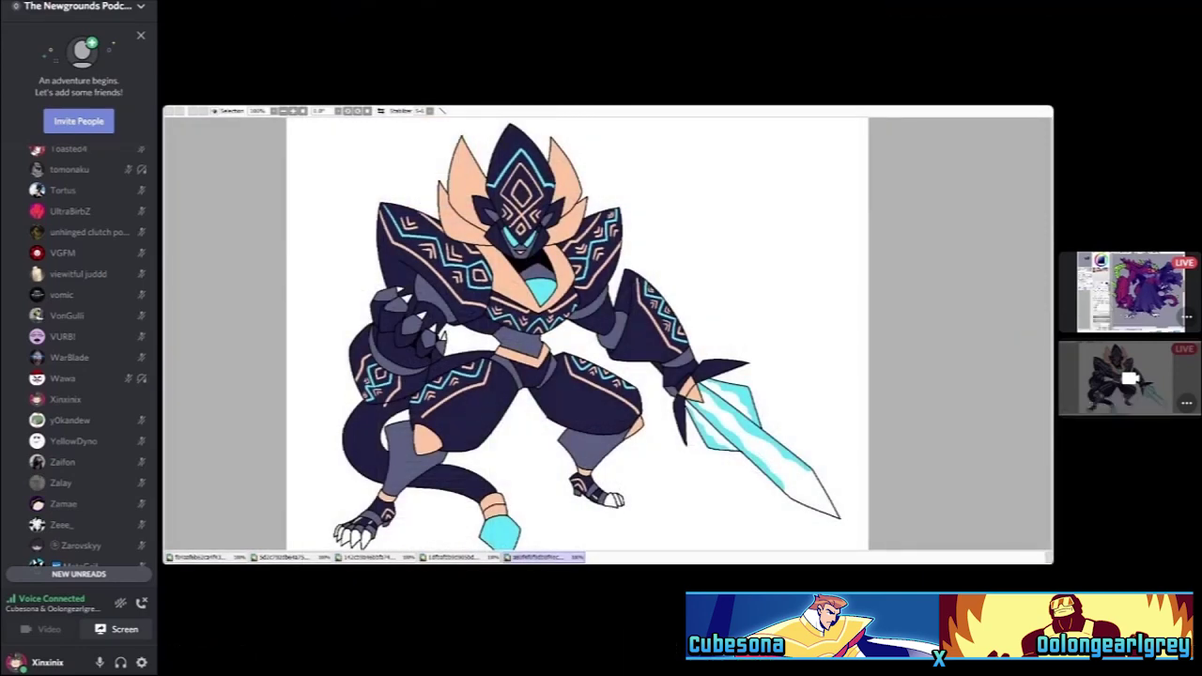
click(1130, 292)
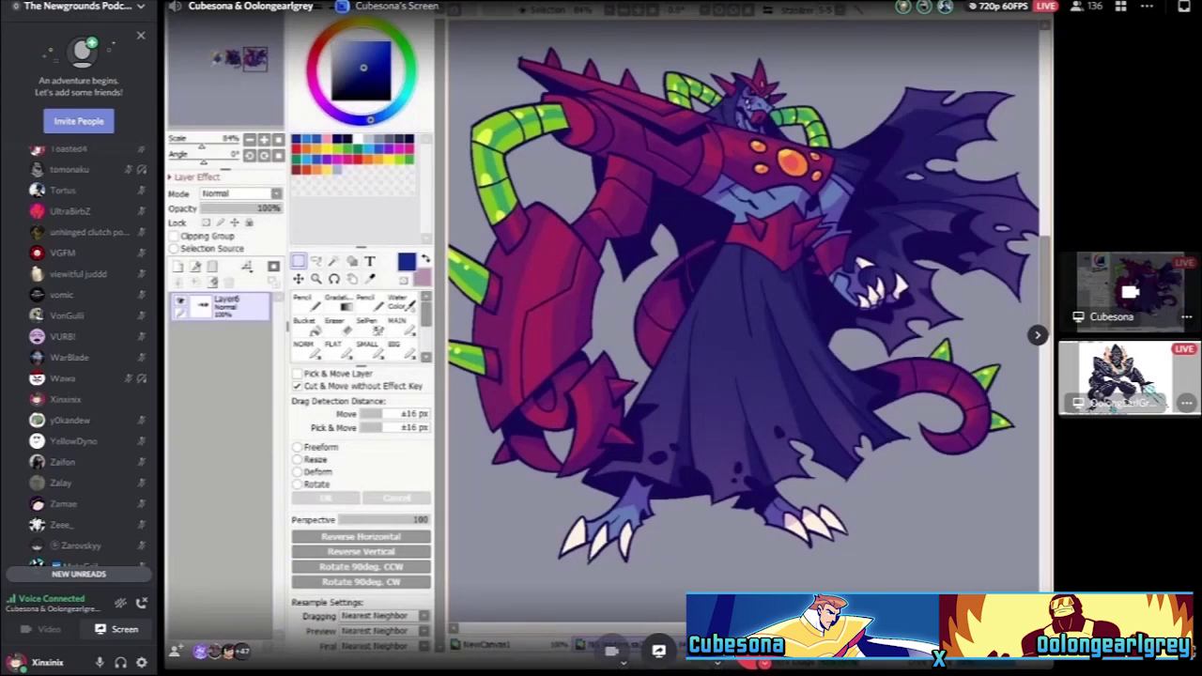
click(1130, 379)
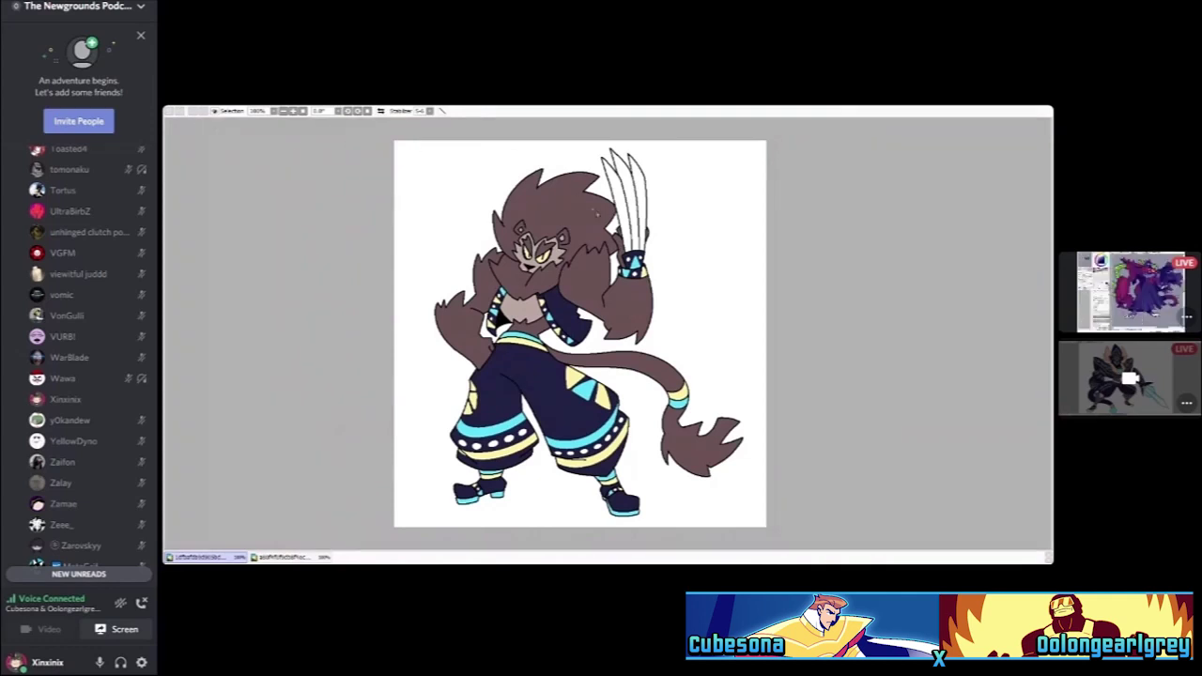
Create a new blank square canvas alongside the open character drawings and check it at different zoom levels
click(658, 377)
scroll(611, 289, down, 1)
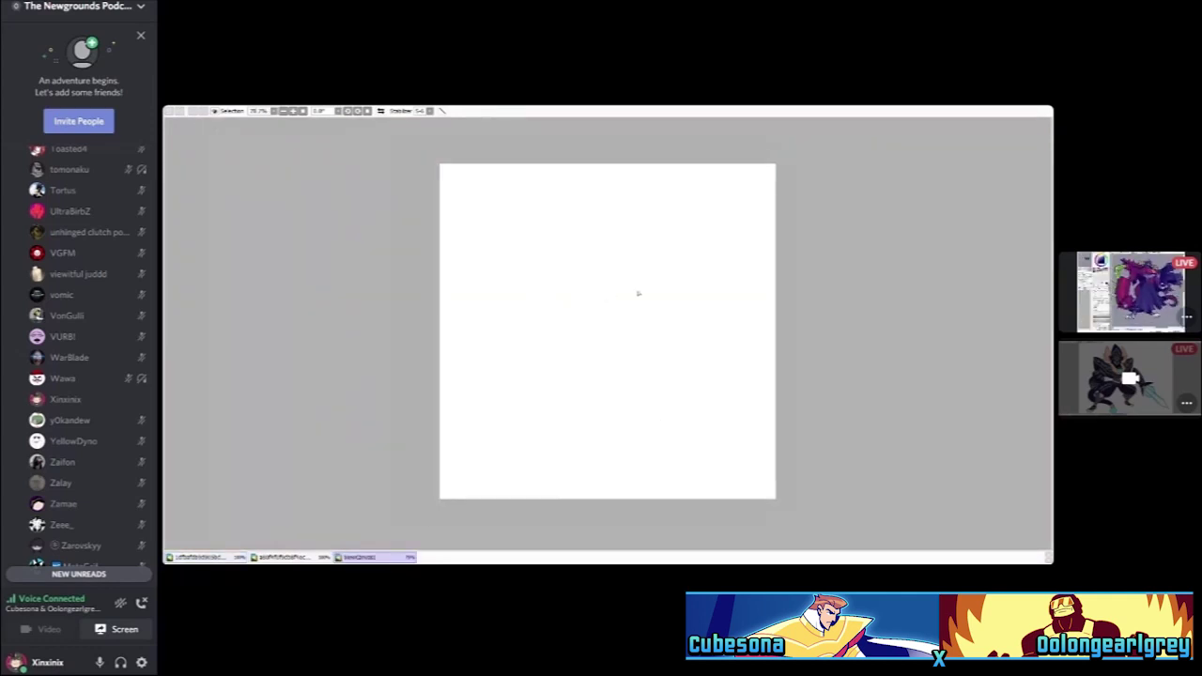
scroll(662, 290, up, 3)
scroll(662, 290, down, 1)
scroll(708, 282, up, 1)
scroll(652, 293, down, 1)
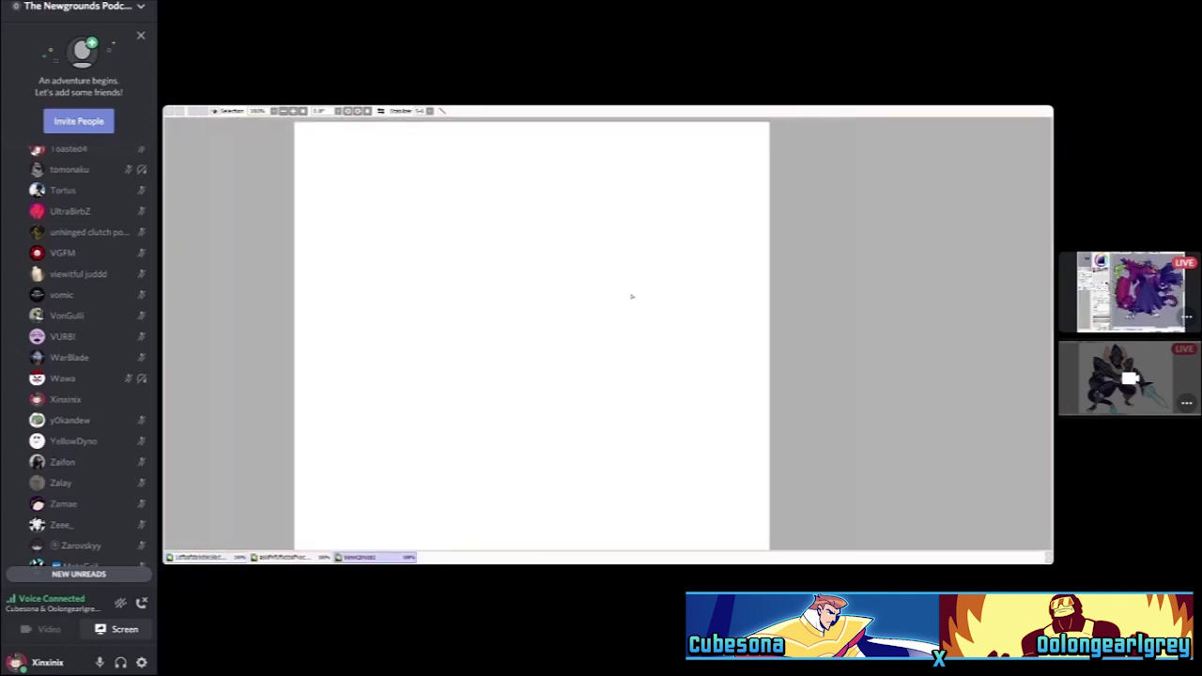
Close the sword fighter and clawed lion drawings, keeping only the new blank canvas open
click(326, 559)
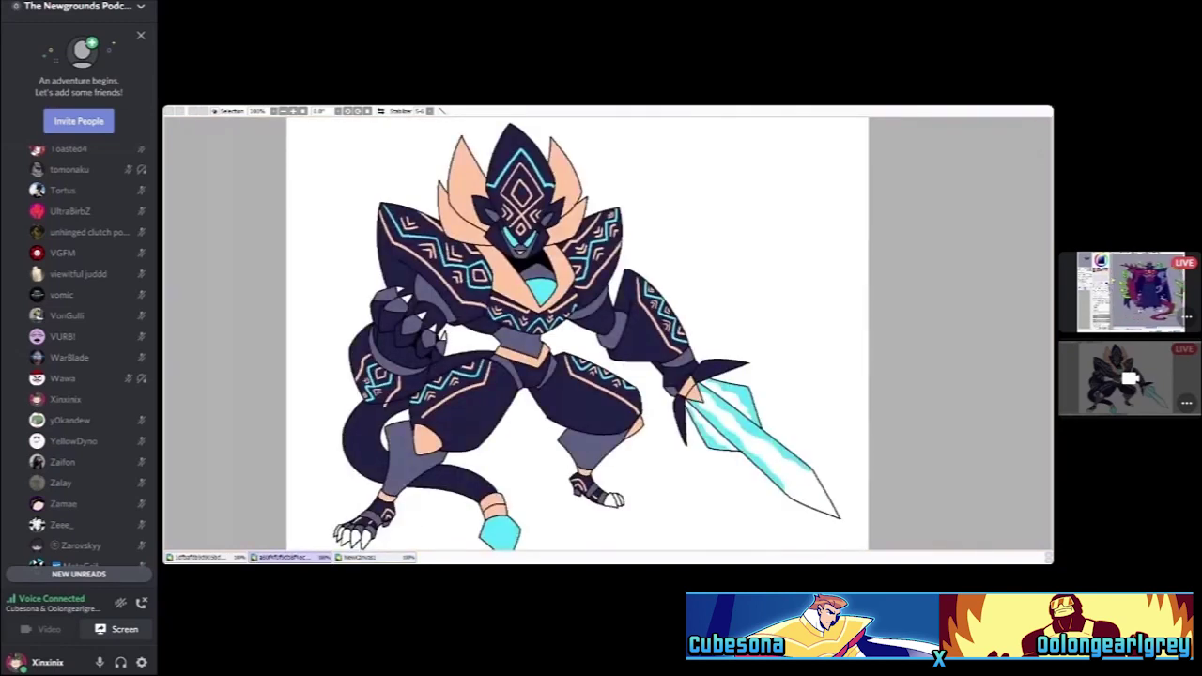
click(324, 558)
click(226, 558)
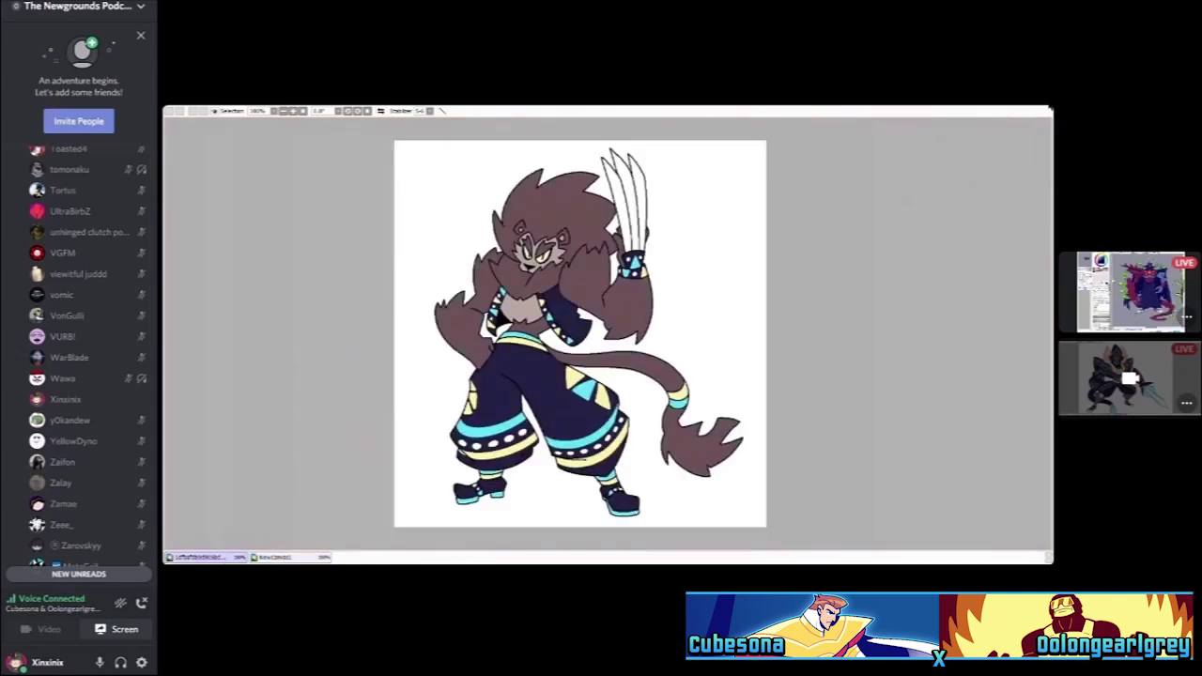
key(ctrl+w)
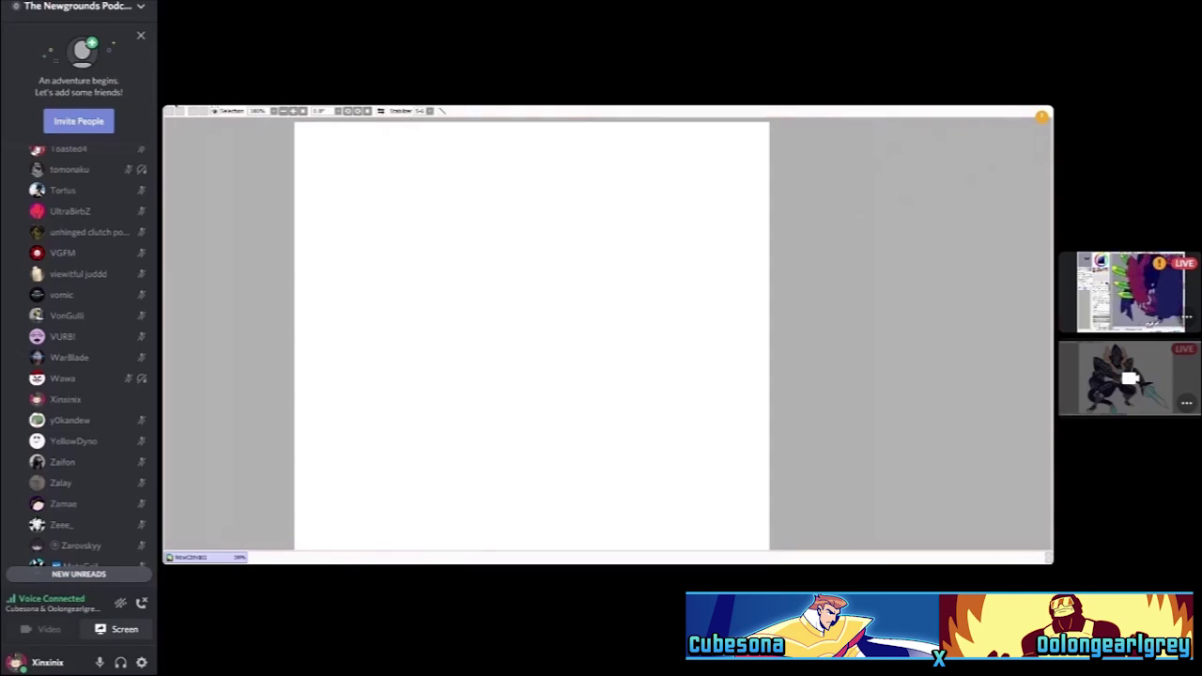
Switch to the other artist's shared screen and examine the full red-armoured villain in NG leaders.sai2
click(1130, 292)
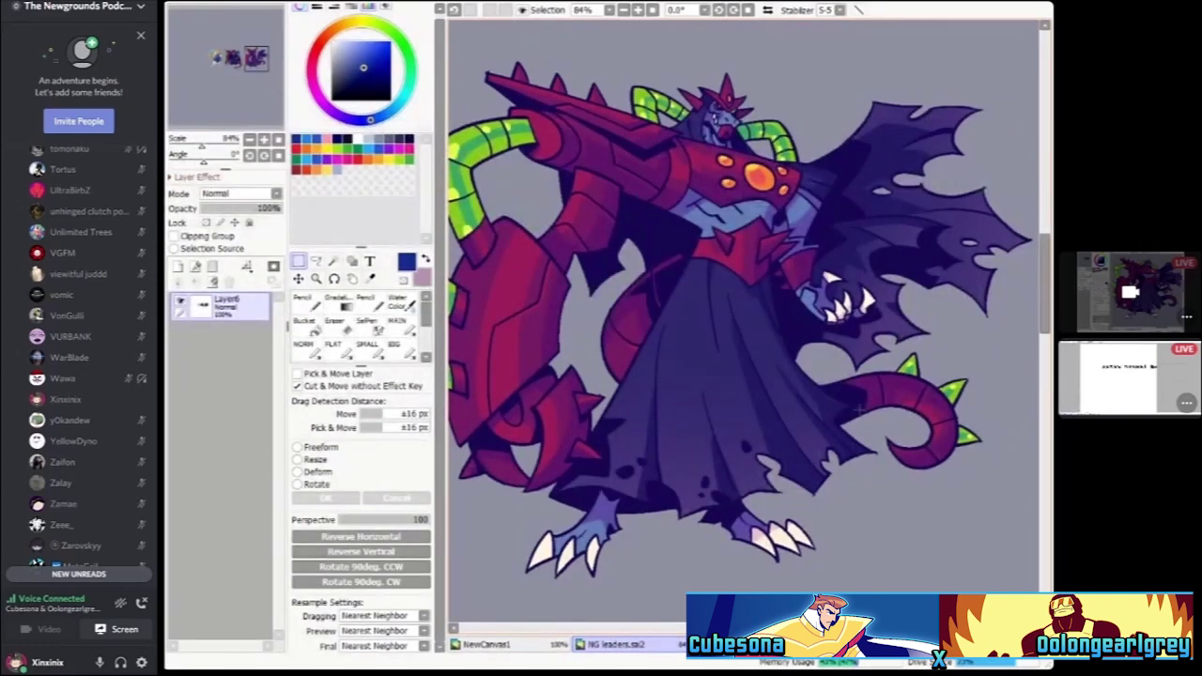
scroll(713, 282, down, 3)
scroll(712, 282, up, 2)
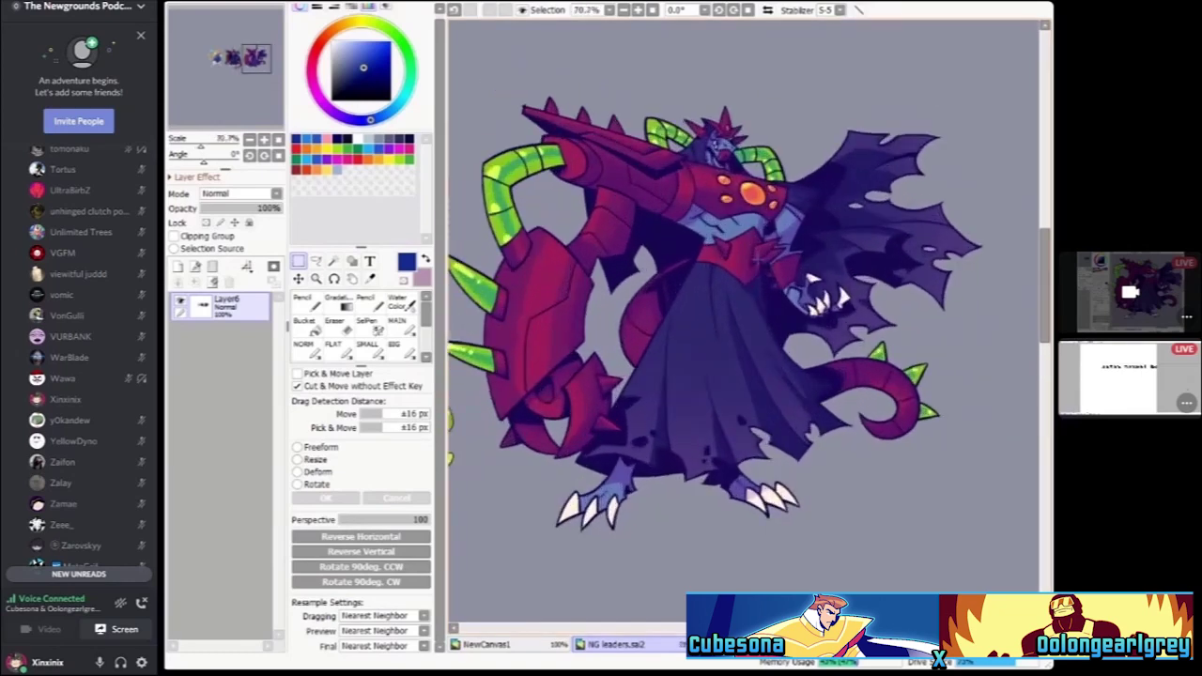
scroll(728, 183, up, 1)
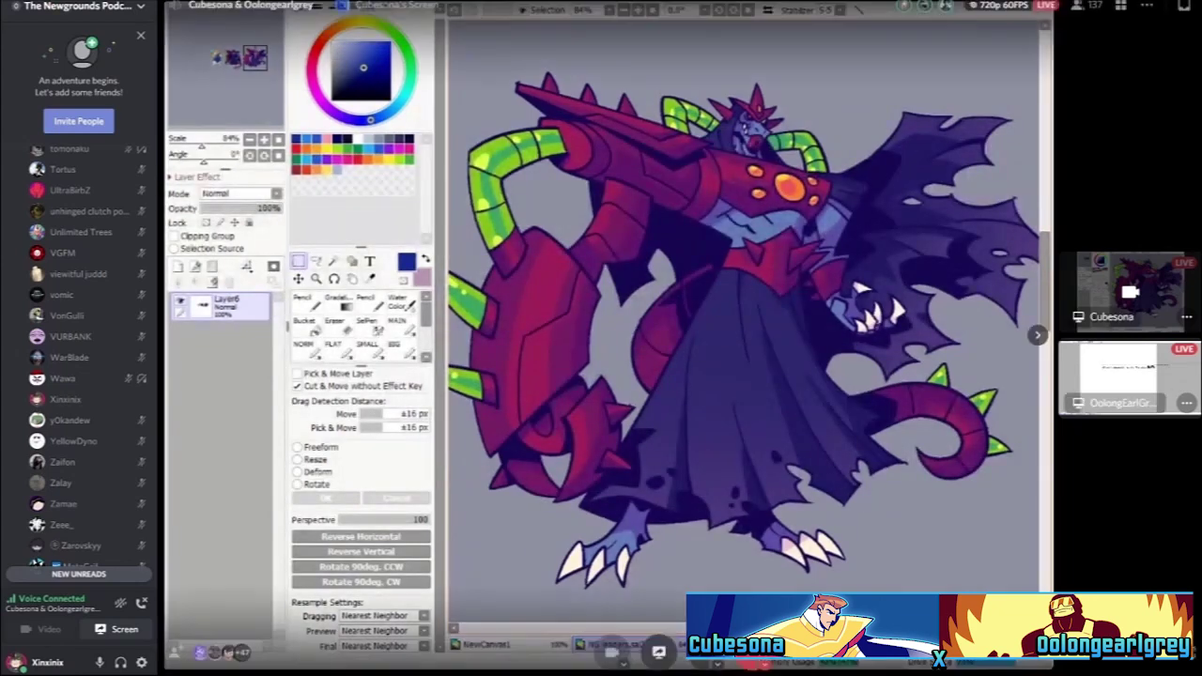
Examine the red-armoured villain's head and chest close up, and view the whole figure again
scroll(740, 182, up, 1)
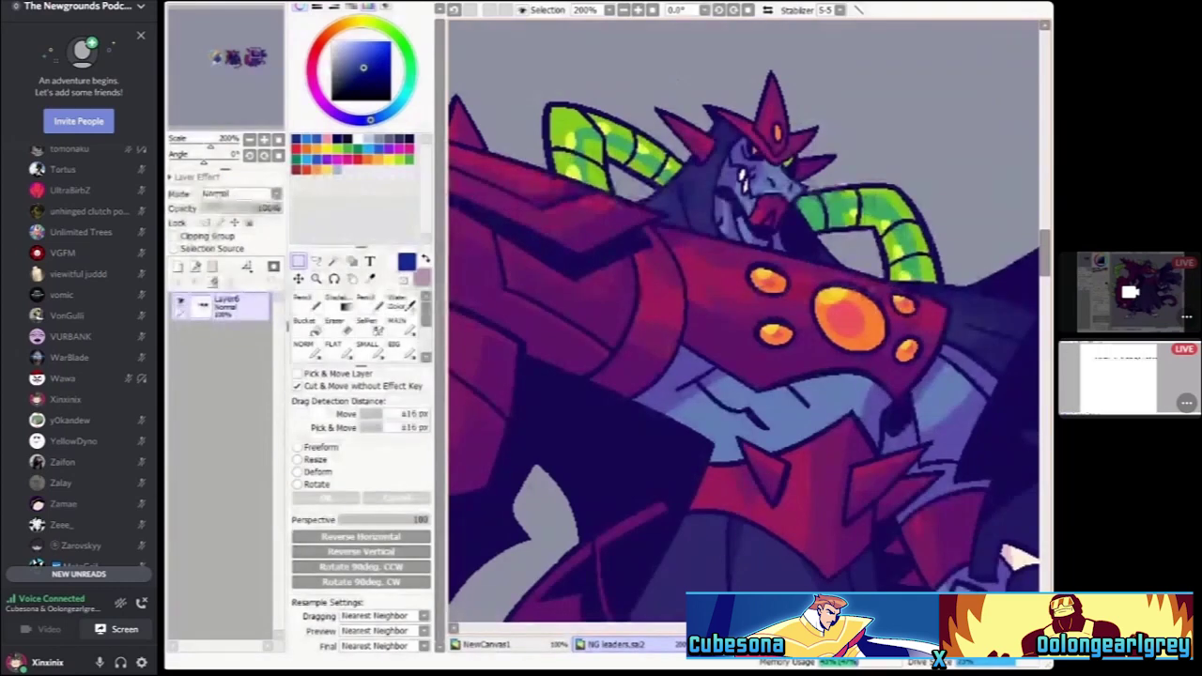
scroll(768, 133, up, 2)
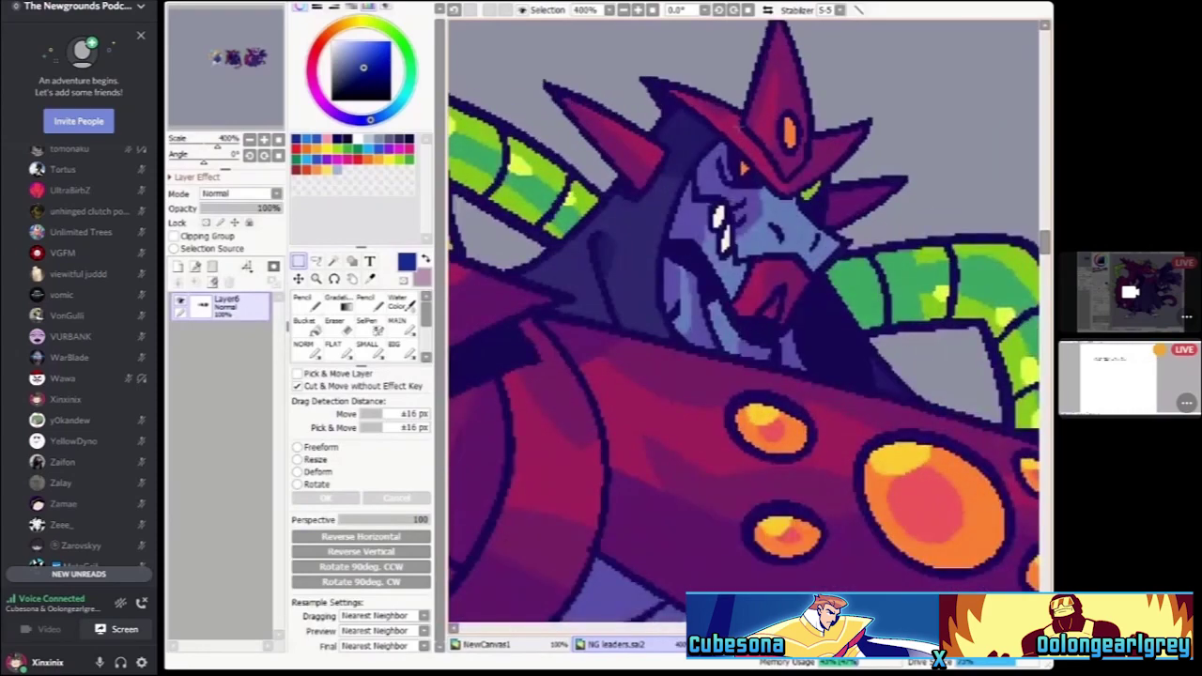
scroll(741, 236, down, 3)
scroll(727, 215, up, 5)
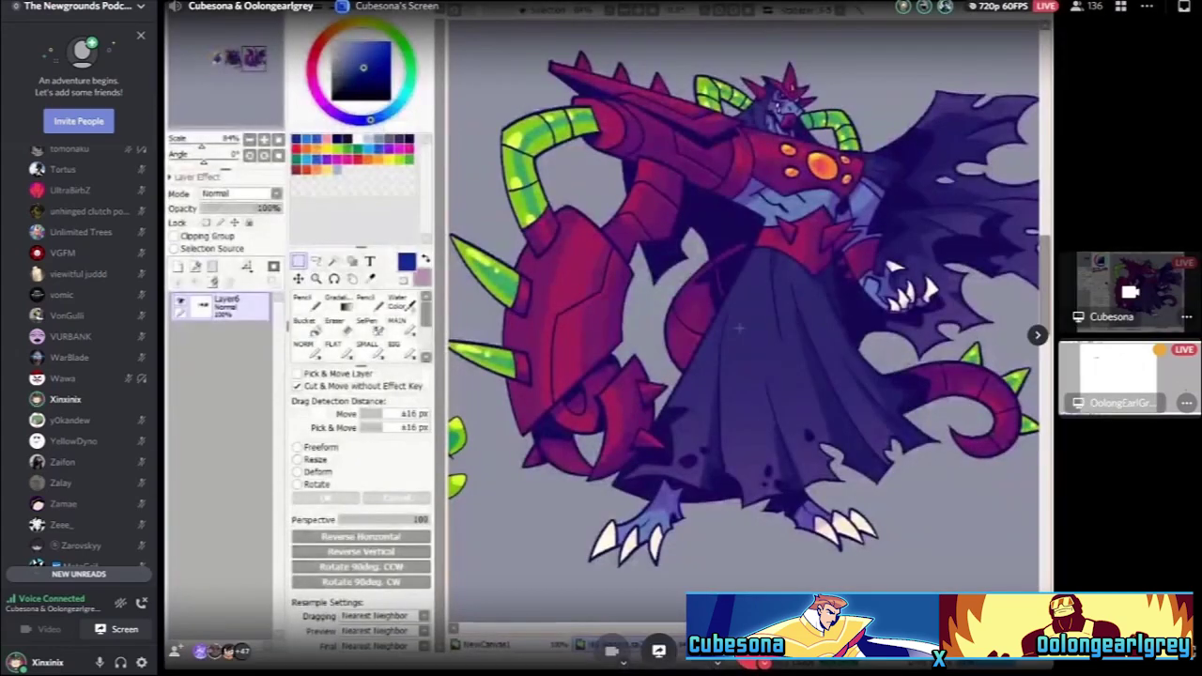
Alternate between the two artists' shared screens to view the "satam mammal hero VS satam reptile villain" canvas and the red-armoured villain
click(1130, 377)
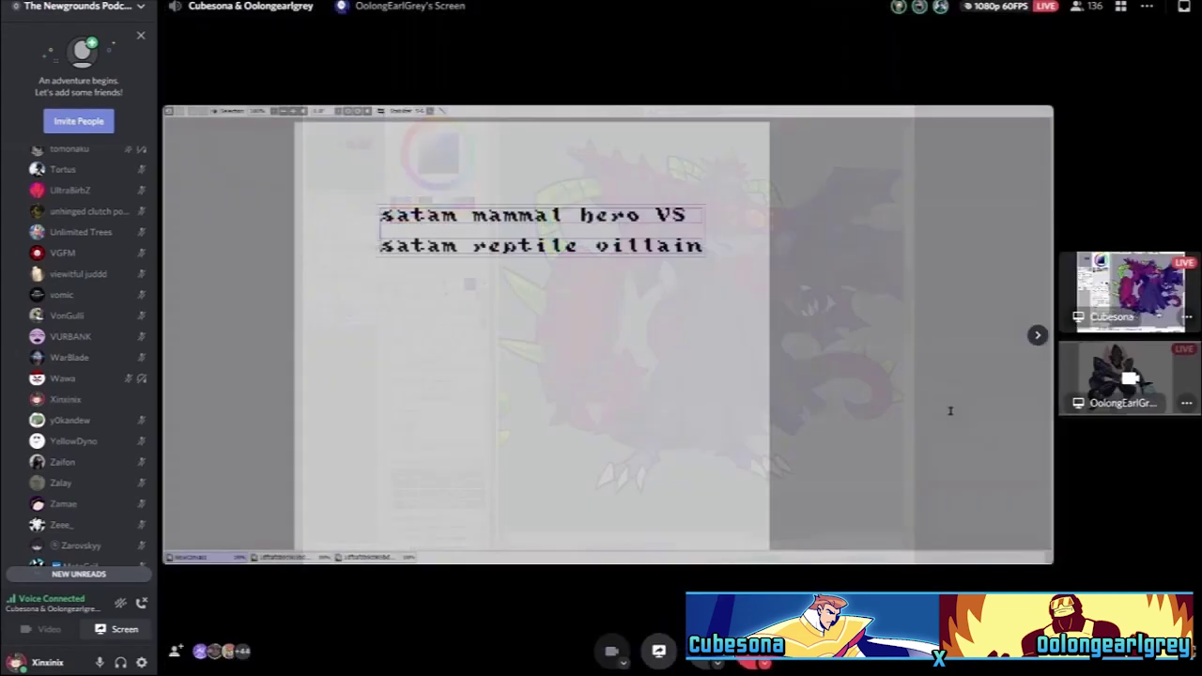
click(1130, 292)
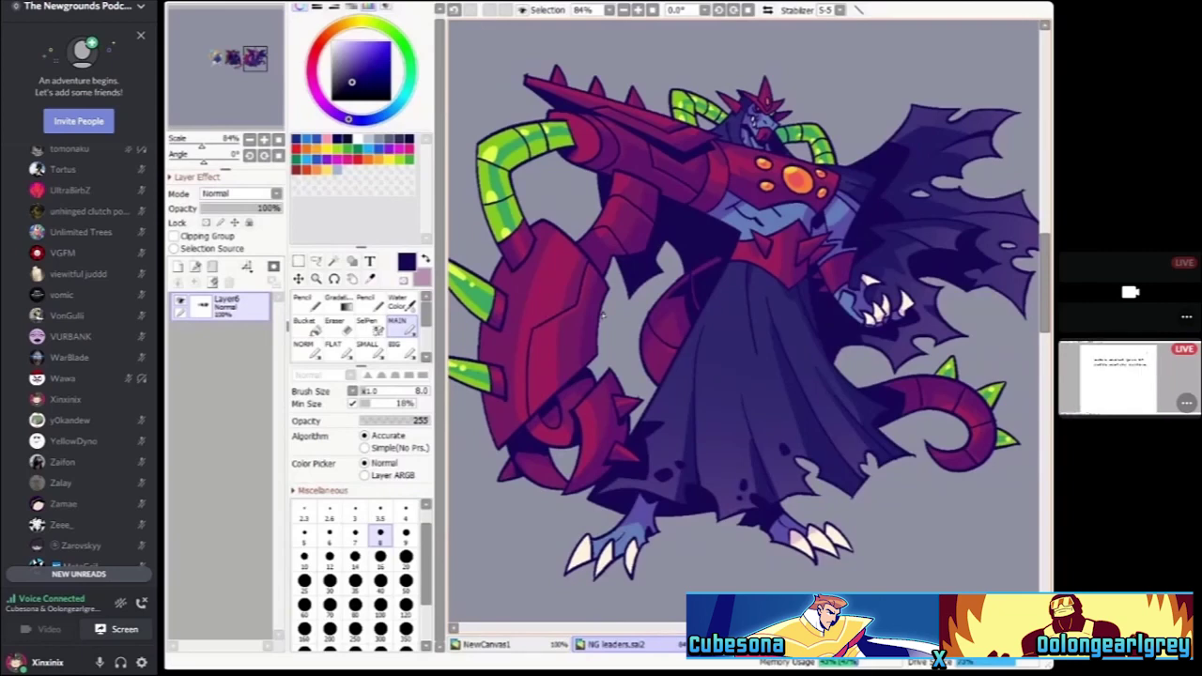
click(1130, 379)
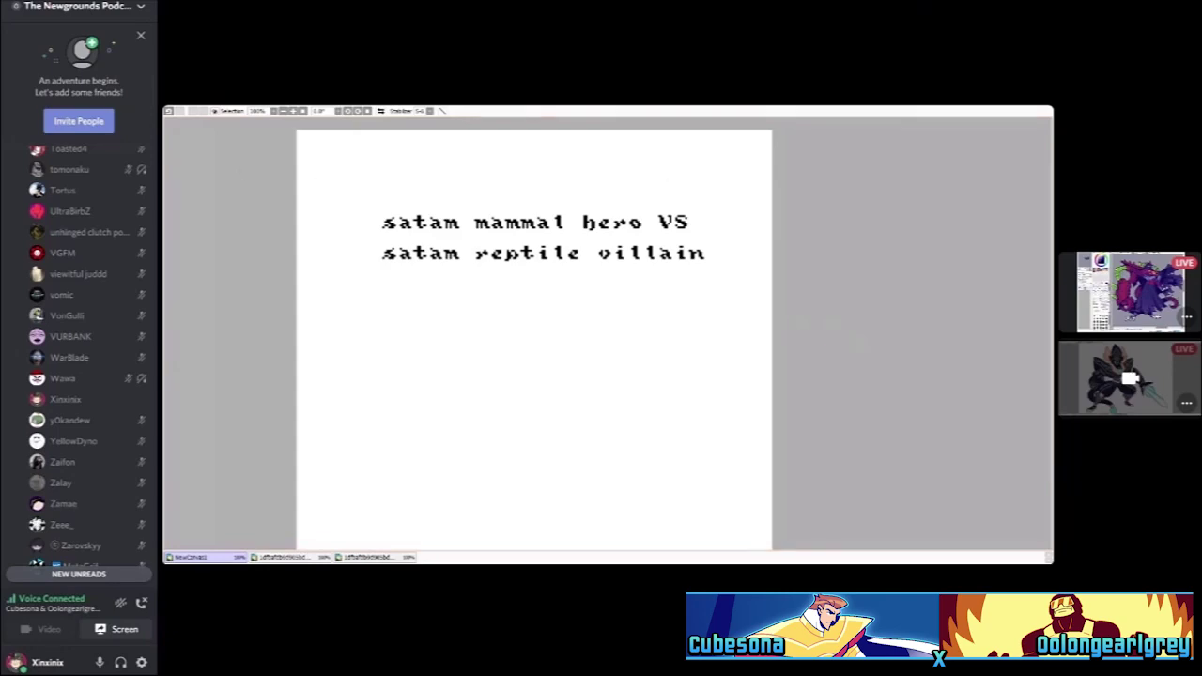
click(1132, 292)
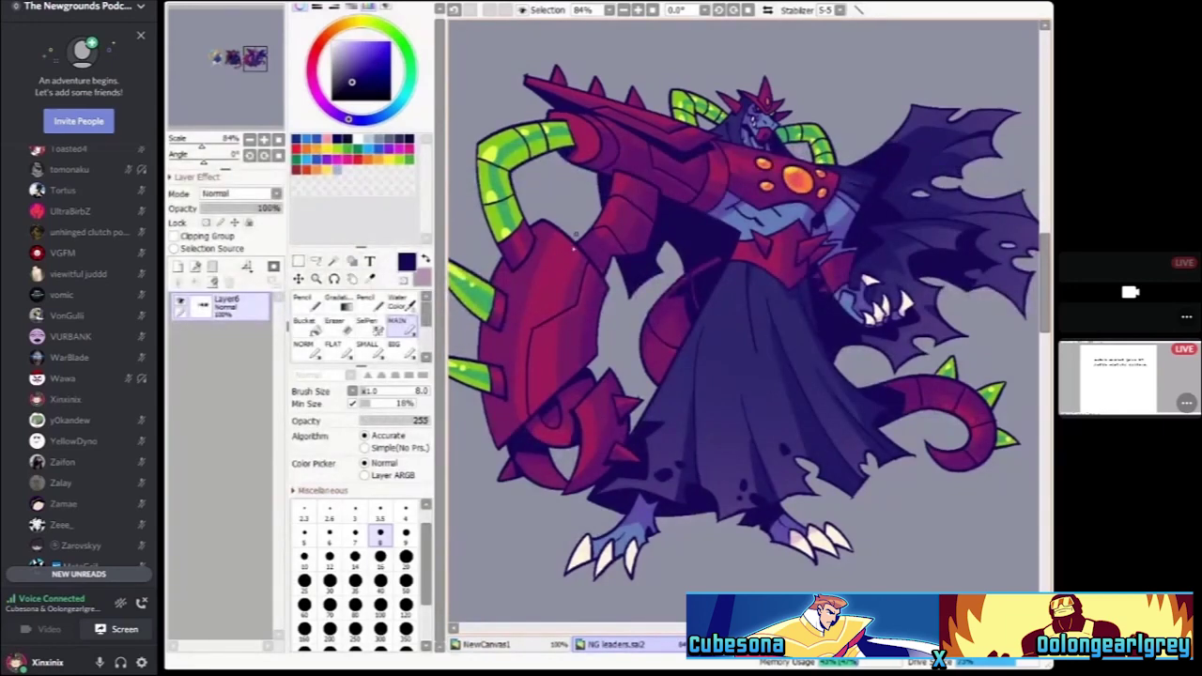
Select the BIG brush and look over the red-armoured villain beside its neighbouring drawing at different zoom levels
click(395, 346)
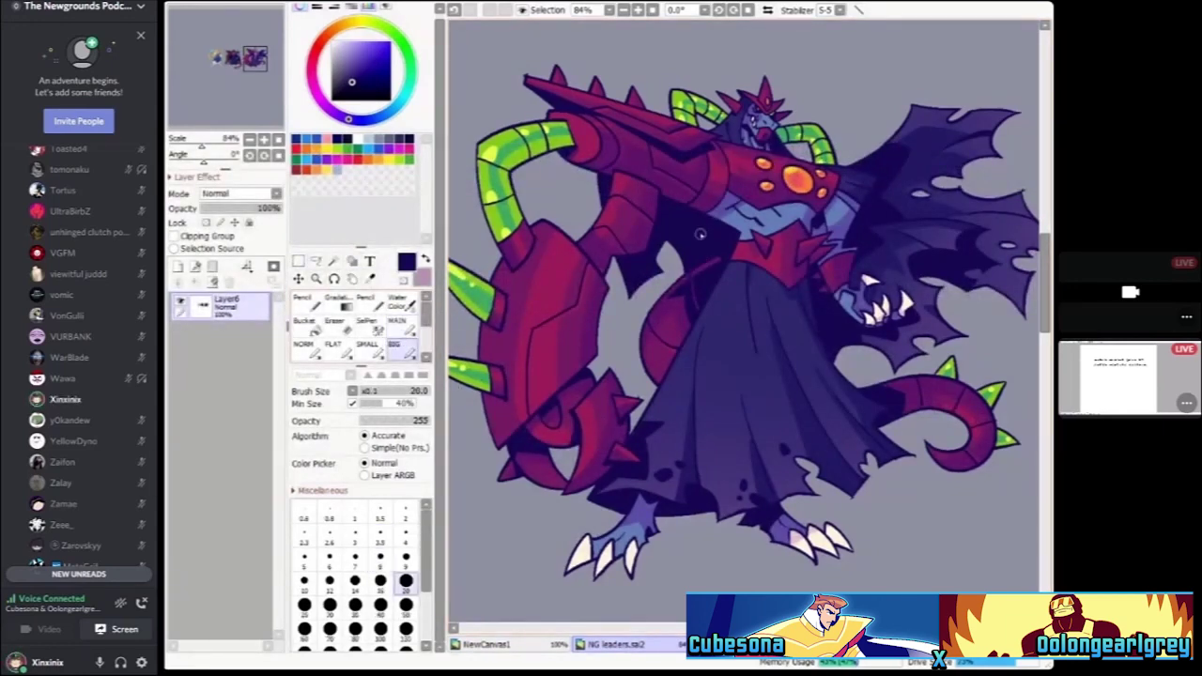
scroll(752, 311, down, 2)
scroll(757, 291, up, 1)
scroll(751, 293, up, 3)
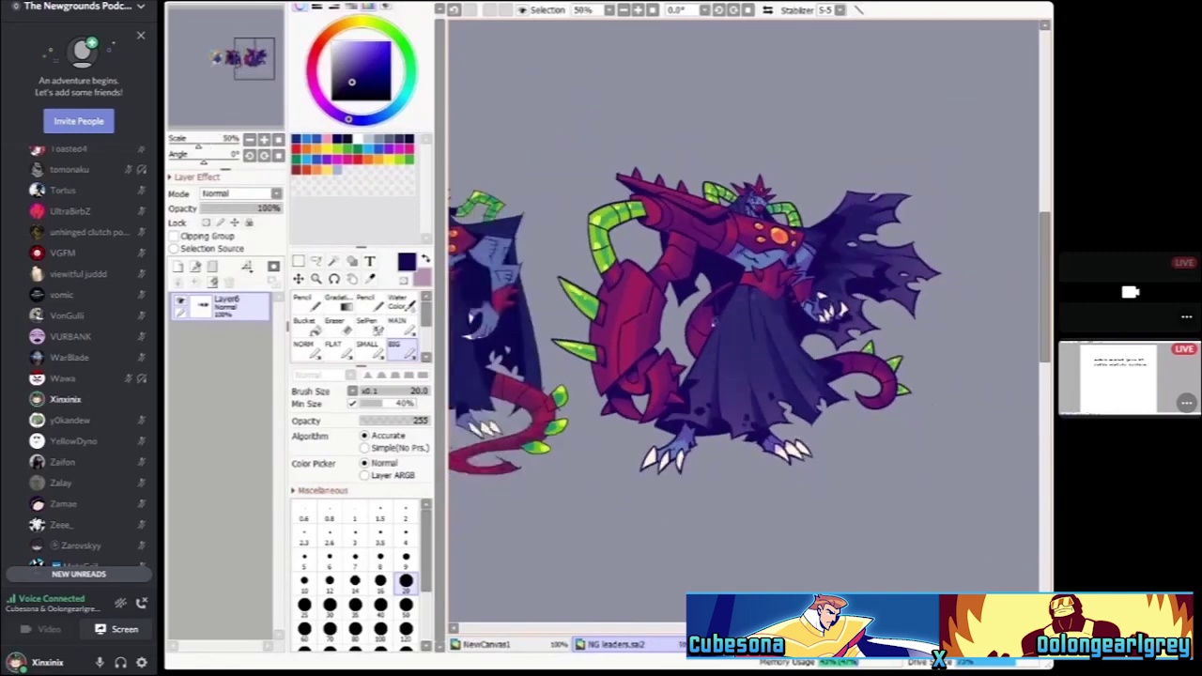
scroll(746, 301, down, 5)
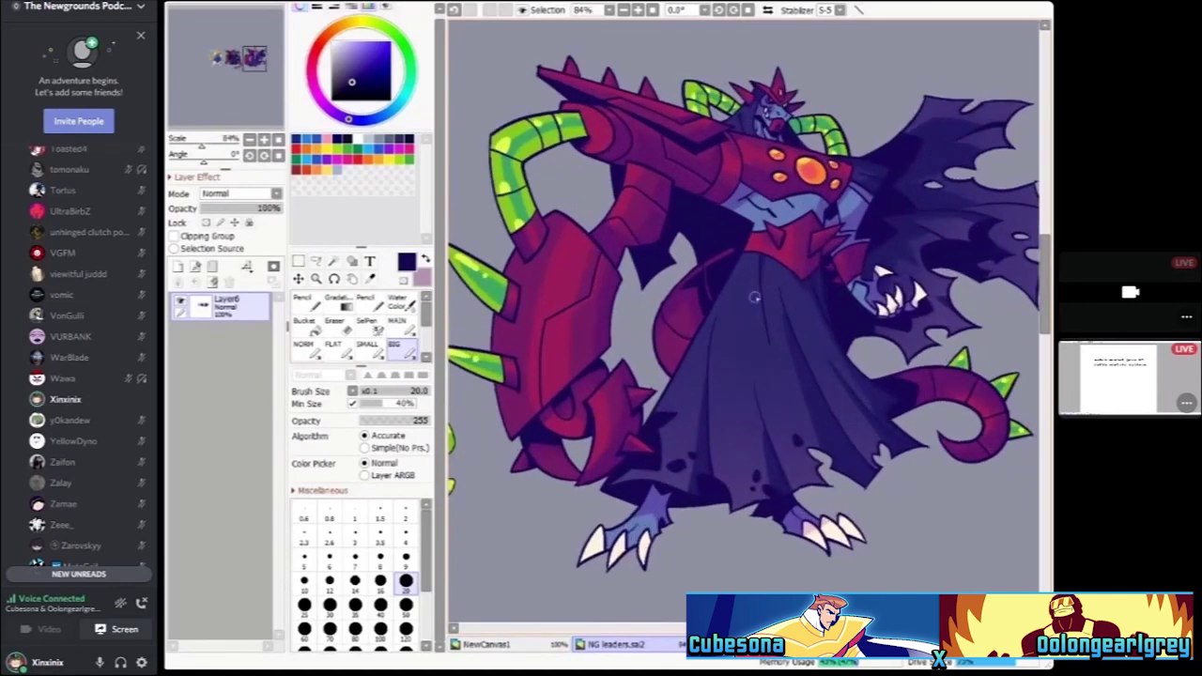
scroll(820, 248, up, 5)
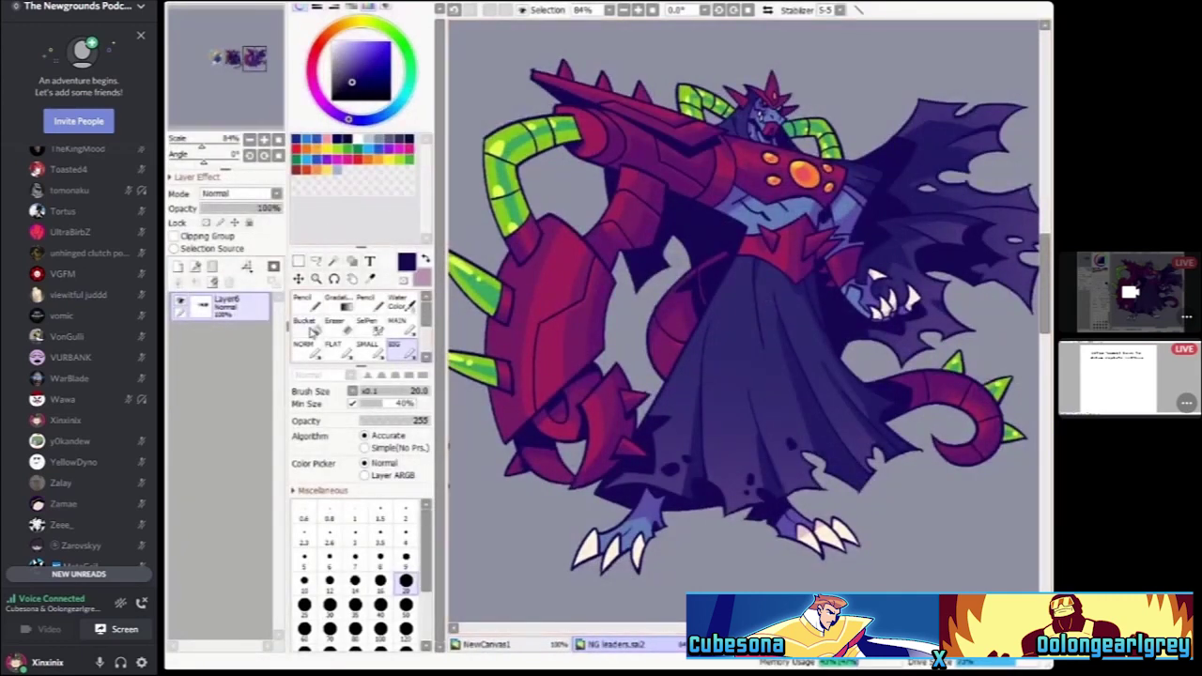
Add a new layer and outline a tall, tapering head with the size 2 FLAT brush in the blank area beside the villain
click(340, 345)
scroll(715, 231, down, 3)
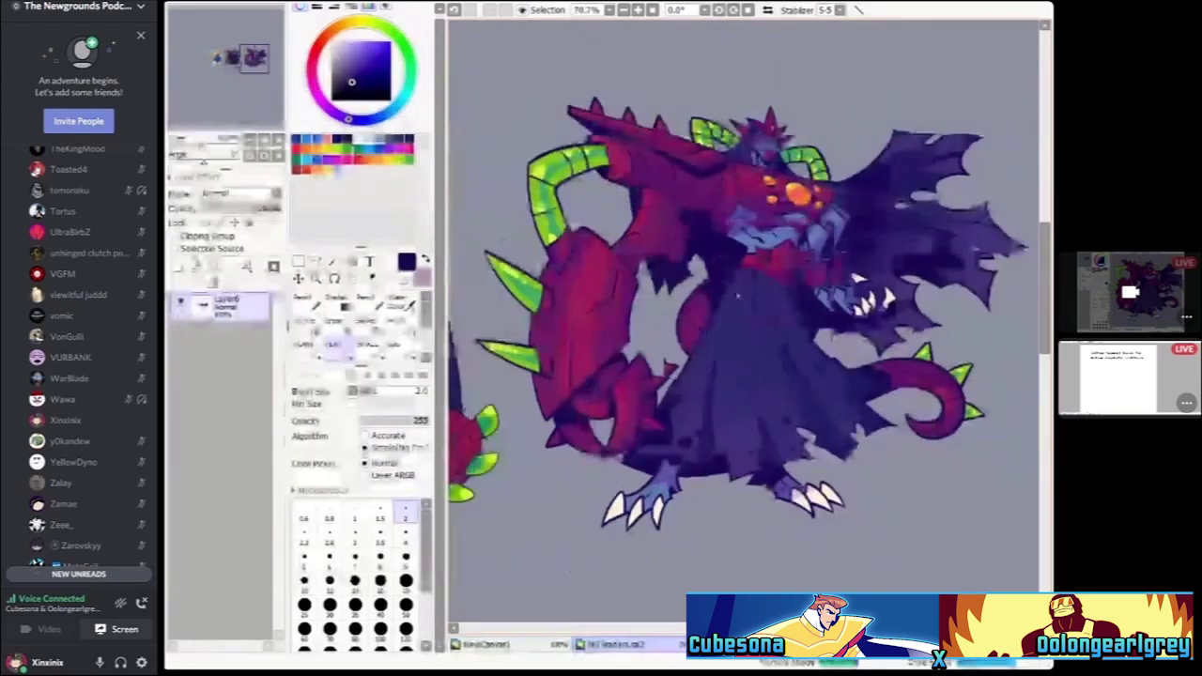
scroll(946, 354, up, 4)
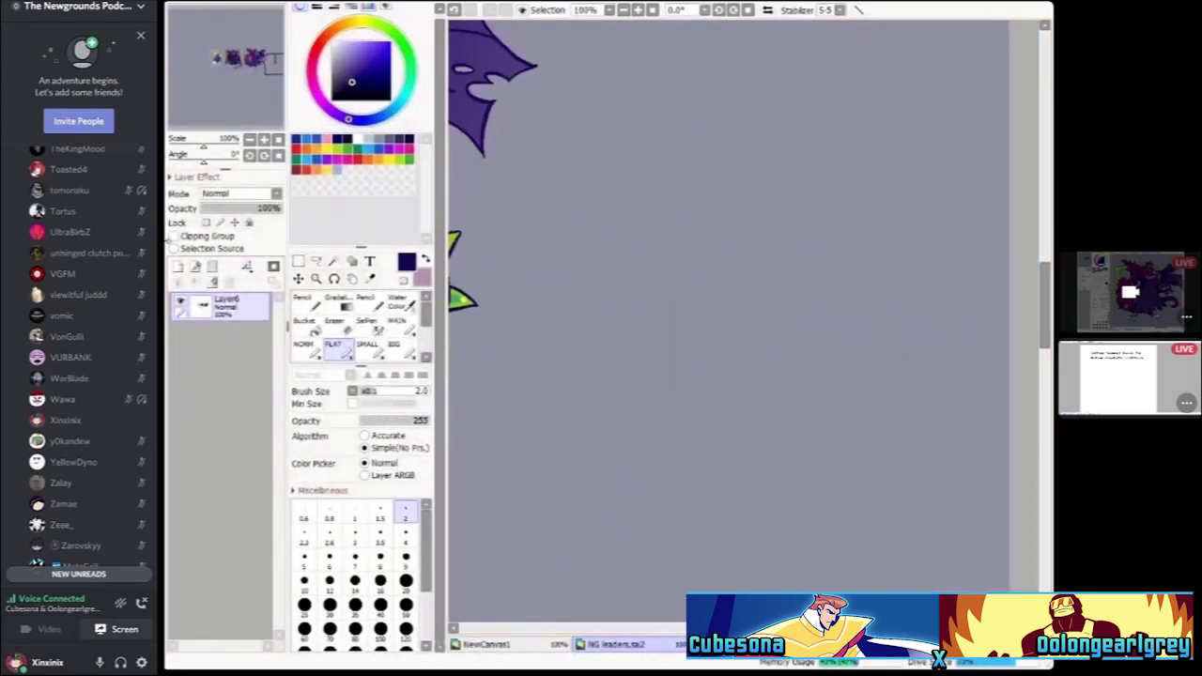
click(177, 266)
mouse_move(847, 216)
mouse_down()
mouse_move(845, 442)
mouse_move(720, 207)
mouse_move(752, 446)
mouse_move(834, 449)
mouse_up()
scroll(770, 294, up, 2)
scroll(770, 294, up, 1)
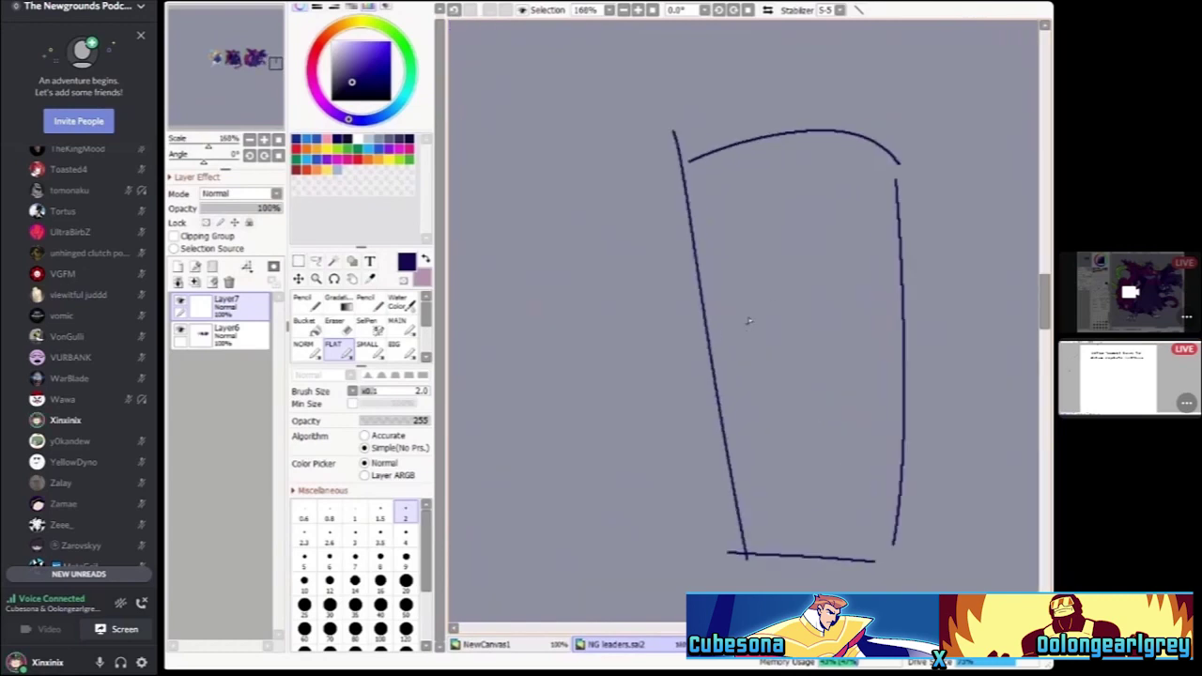
Draw two high arched eyebrows and small half-closed eyes in the middle of the head outline
drag(746, 327, 868, 329)
scroll(800, 326, up, 3)
mouse_move(665, 300)
mouse_down()
mouse_move(748, 219)
mouse_move(658, 297)
mouse_up()
mouse_move(789, 199)
mouse_down()
mouse_move(789, 226)
mouse_move(891, 298)
mouse_move(888, 286)
mouse_up()
scroll(888, 287, down, 2)
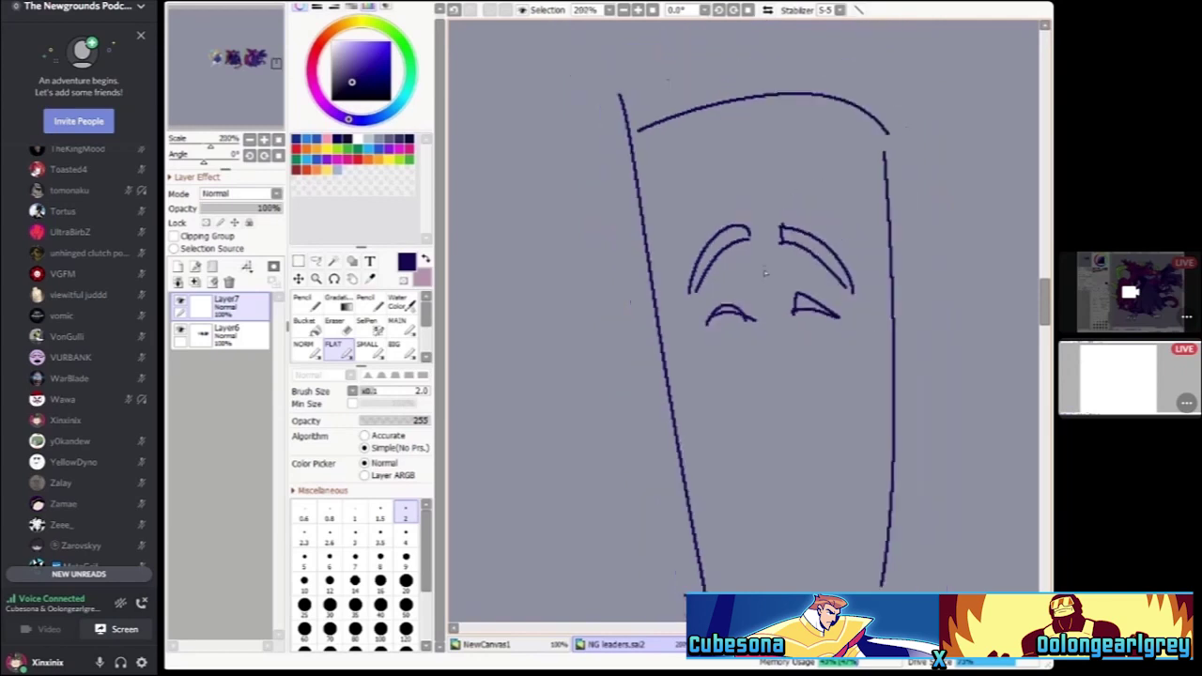
mouse_move(761, 243)
mouse_down()
mouse_move(767, 312)
mouse_move(763, 375)
mouse_up()
scroll(763, 376, down, 2)
key(ctrl+z)
scroll(767, 336, up, 2)
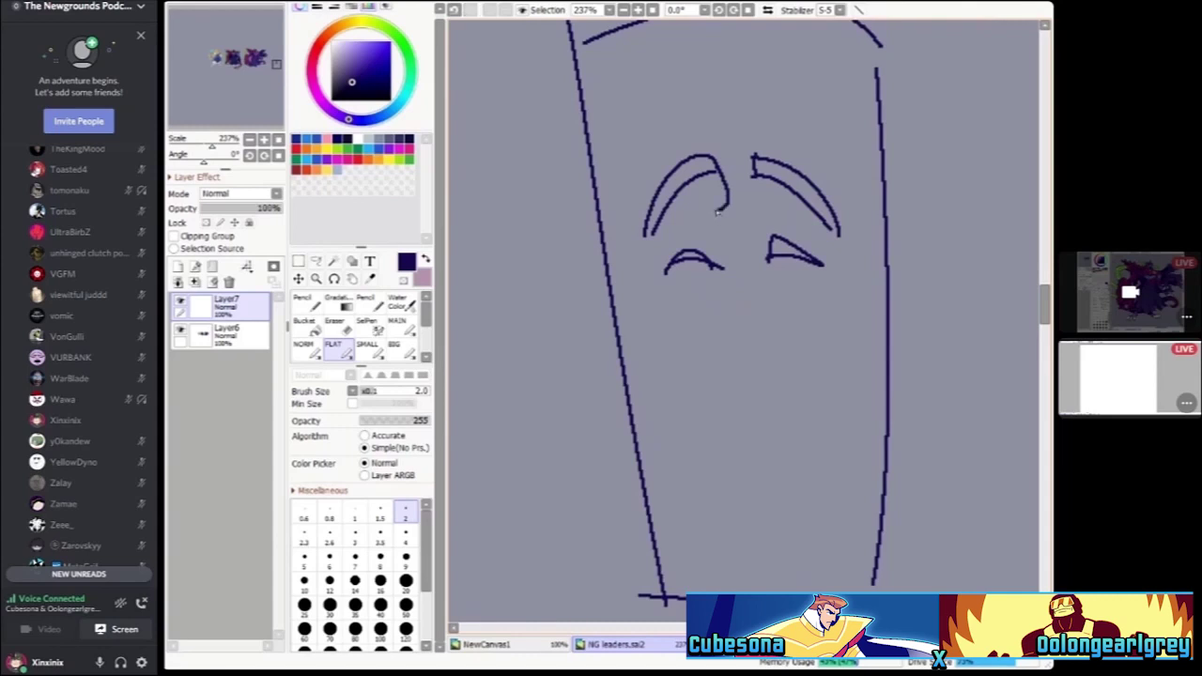
scroll(725, 214, down, 2)
scroll(734, 205, up, 1)
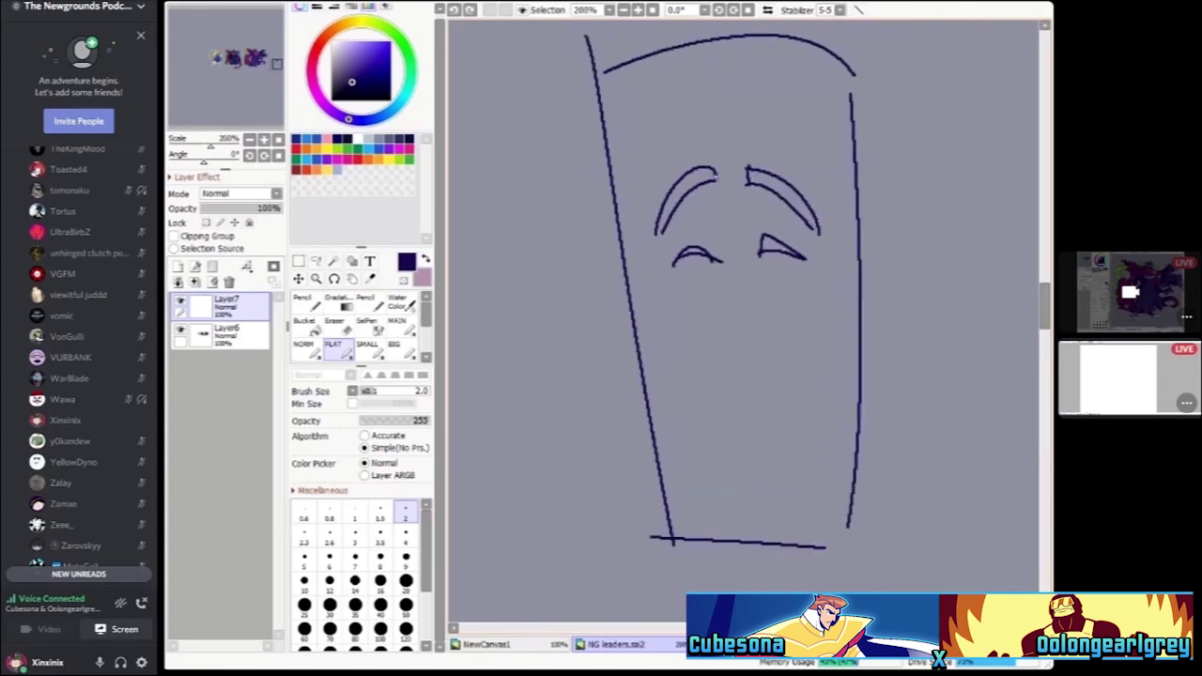
Draw the long nose bridge with two lines running down from the left eyebrow between the eyes
drag(717, 173, 731, 286)
drag(751, 362, 752, 393)
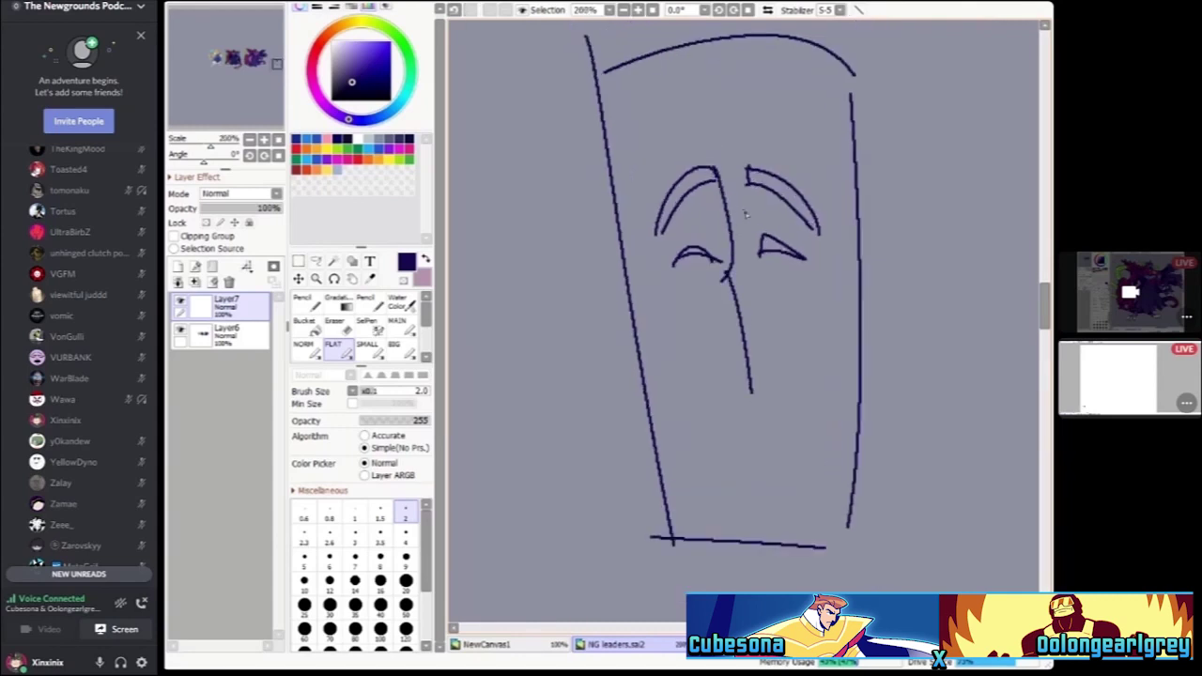
mouse_move(748, 273)
mouse_down()
mouse_move(752, 377)
mouse_move(764, 371)
mouse_up()
scroll(737, 338, down, 3)
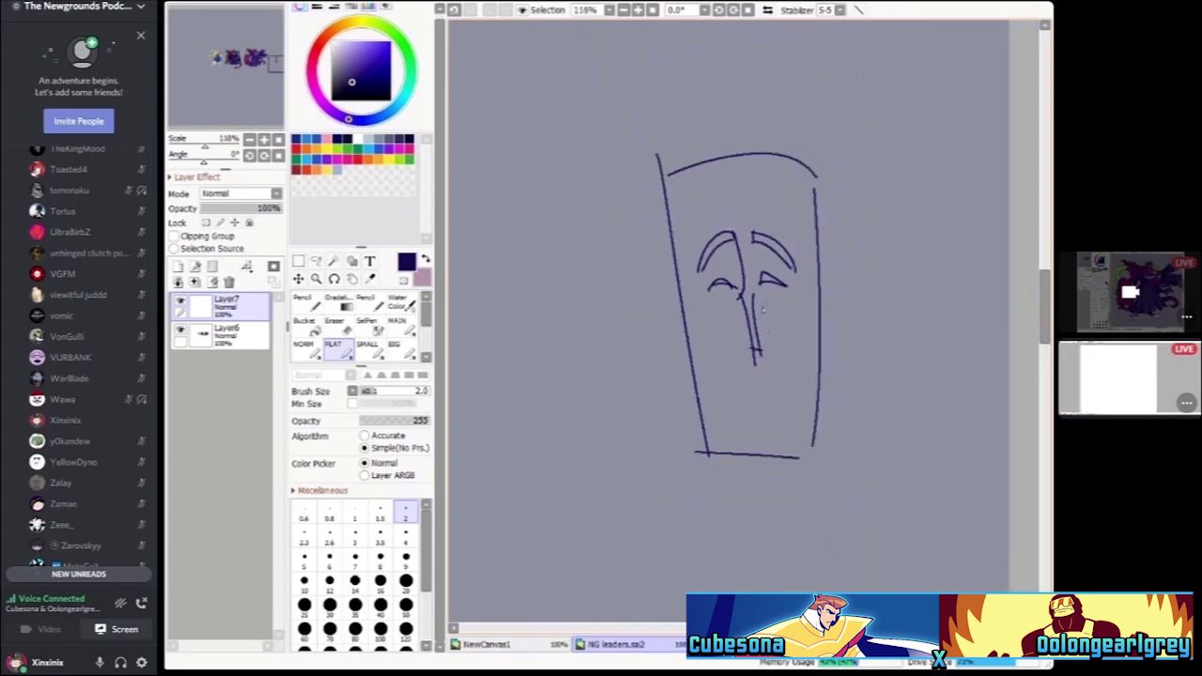
Sketch the pointed nose tip with angular nostrils on both sides at the end of the bridge
scroll(737, 338, up, 6)
mouse_move(686, 300)
mouse_down()
mouse_move(665, 314)
mouse_move(747, 350)
mouse_up()
drag(744, 299, 725, 346)
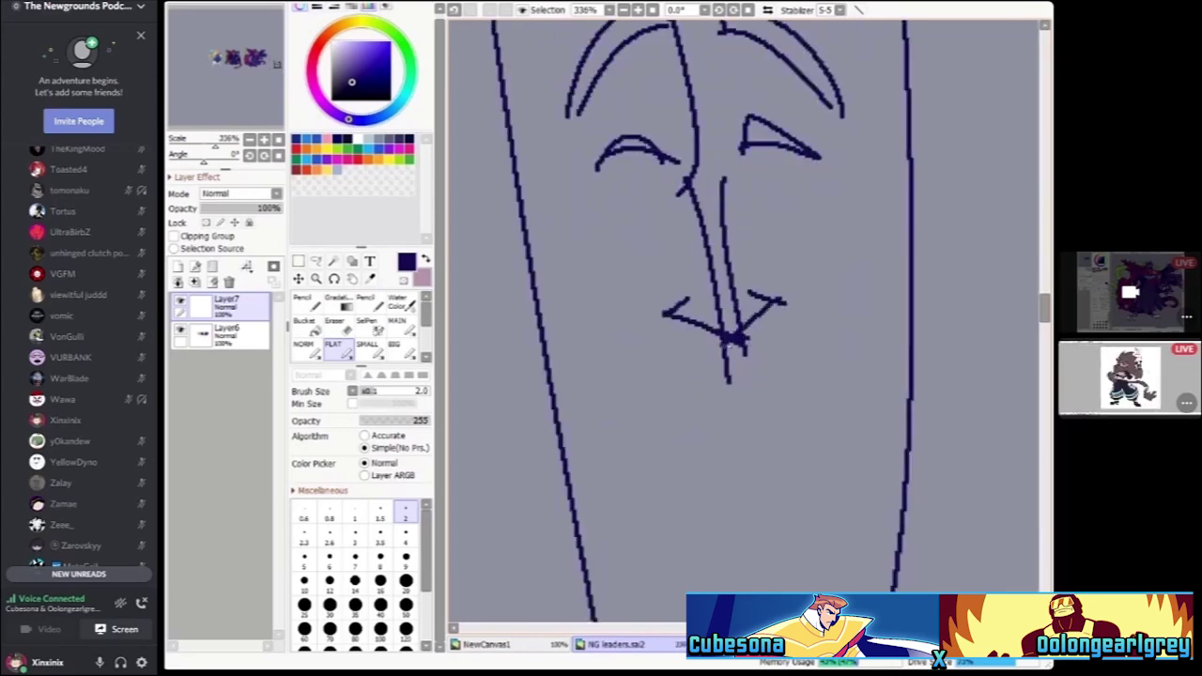
scroll(725, 345, down, 3)
scroll(695, 319, up, 3)
drag(697, 299, 686, 324)
scroll(686, 324, down, 3)
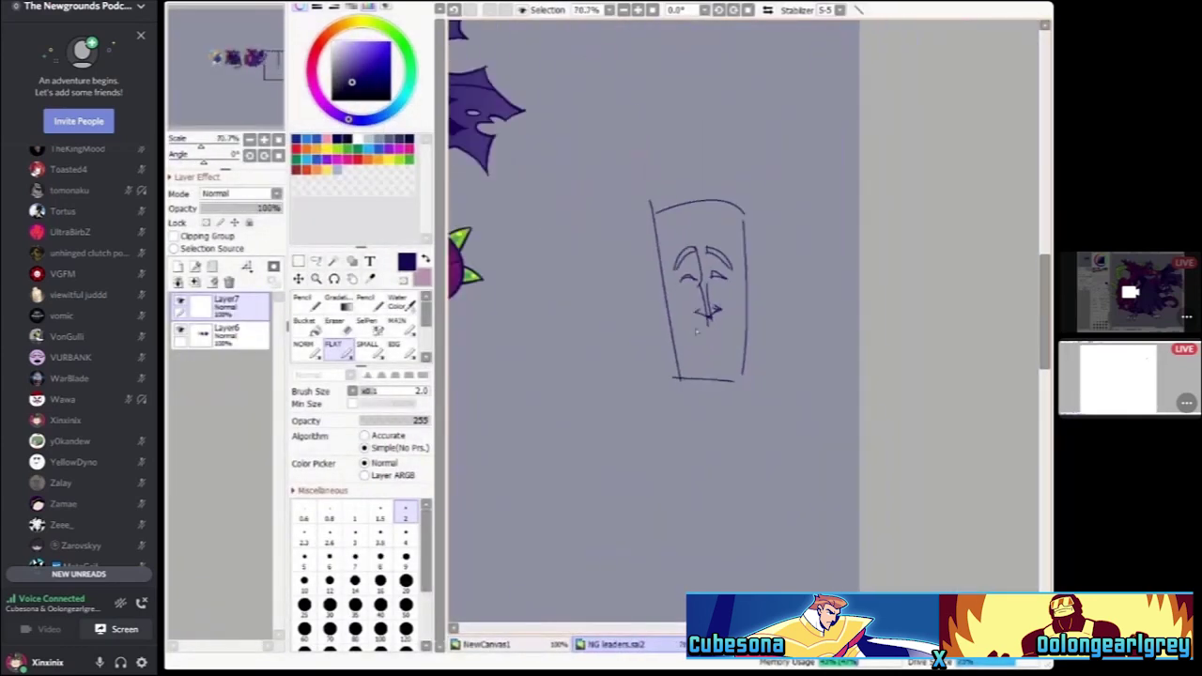
Draw a wide smile beneath the nose with crease lines at both cheeks, redrawing its right half
scroll(634, 273, up, 2)
mouse_move(601, 264)
mouse_down()
mouse_move(646, 254)
mouse_move(634, 264)
mouse_move(665, 321)
mouse_move(749, 344)
mouse_move(795, 297)
mouse_up()
drag(791, 277, 833, 242)
scroll(742, 283, down, 5)
scroll(724, 355, up, 3)
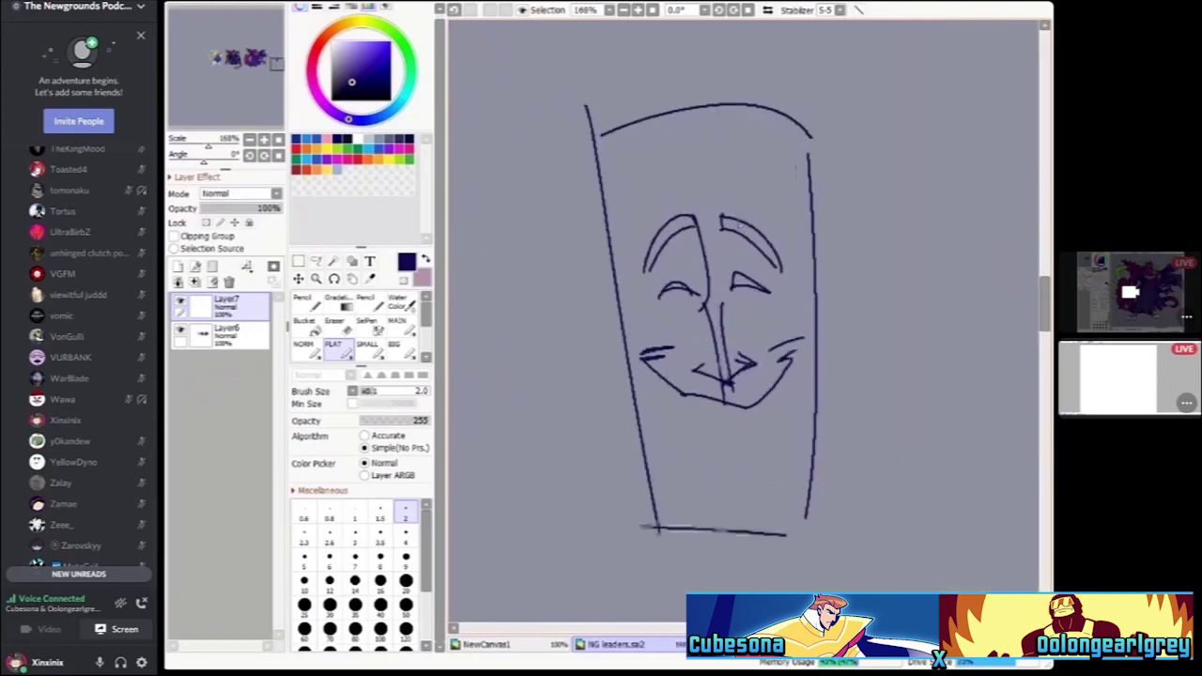
scroll(724, 357, up, 1)
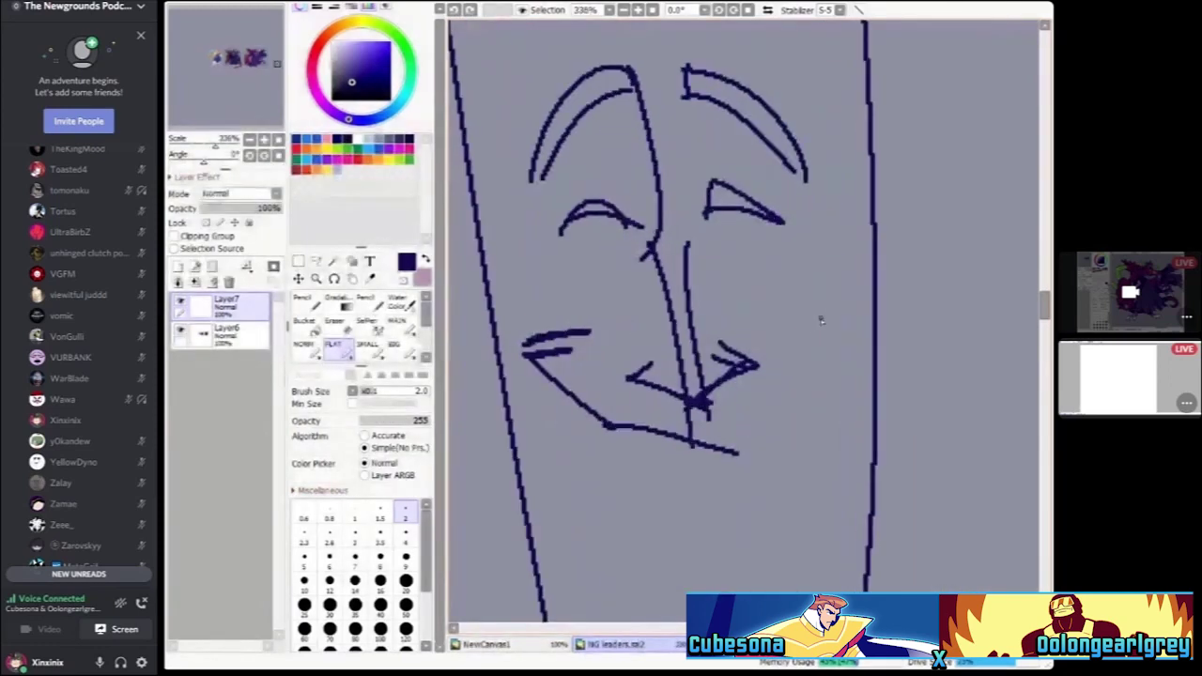
drag(792, 321, 863, 315)
mouse_move(796, 343)
mouse_down()
mouse_move(850, 337)
mouse_move(749, 450)
mouse_up()
scroll(724, 367, down, 6)
Draw the curved lower lip line beneath the smile
scroll(710, 354, up, 4)
mouse_move(637, 328)
mouse_down()
mouse_move(633, 340)
mouse_move(700, 364)
mouse_move(791, 336)
mouse_up()
scroll(703, 176, down, 3)
scroll(703, 176, up, 3)
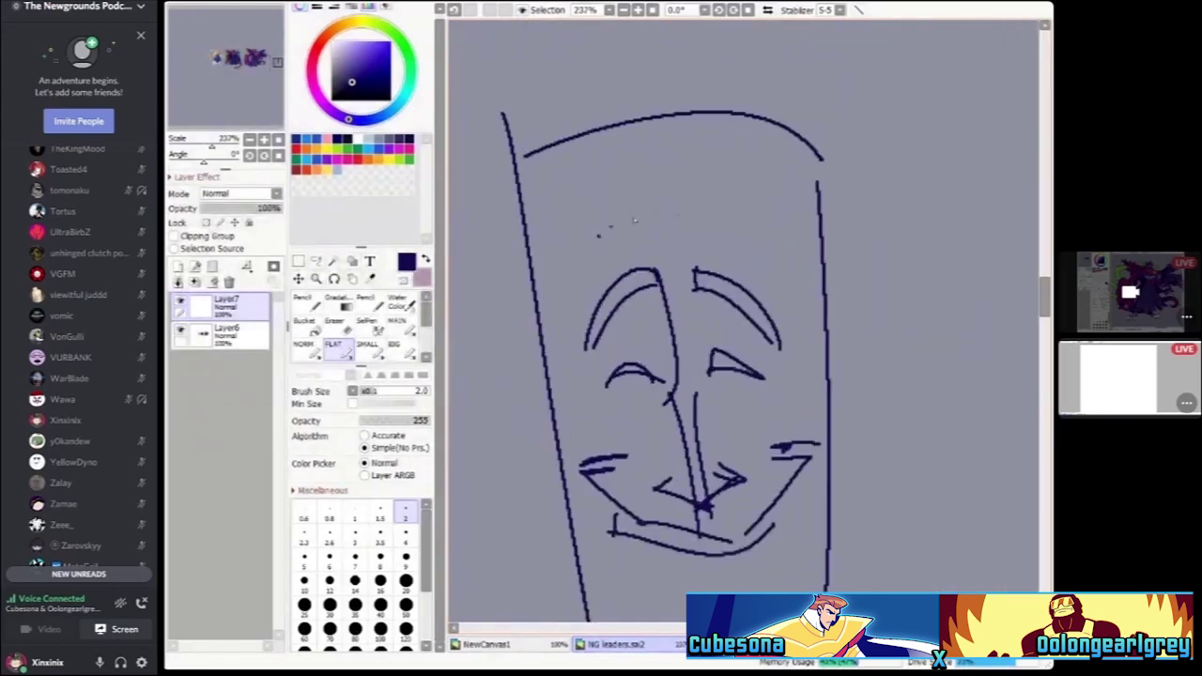
Add two curved wrinkle lines across the forehead above the eyebrows
drag(600, 237, 743, 248)
mouse_move(632, 193)
mouse_down()
mouse_move(732, 211)
mouse_move(737, 224)
mouse_up()
scroll(688, 218, down, 5)
scroll(678, 207, up, 5)
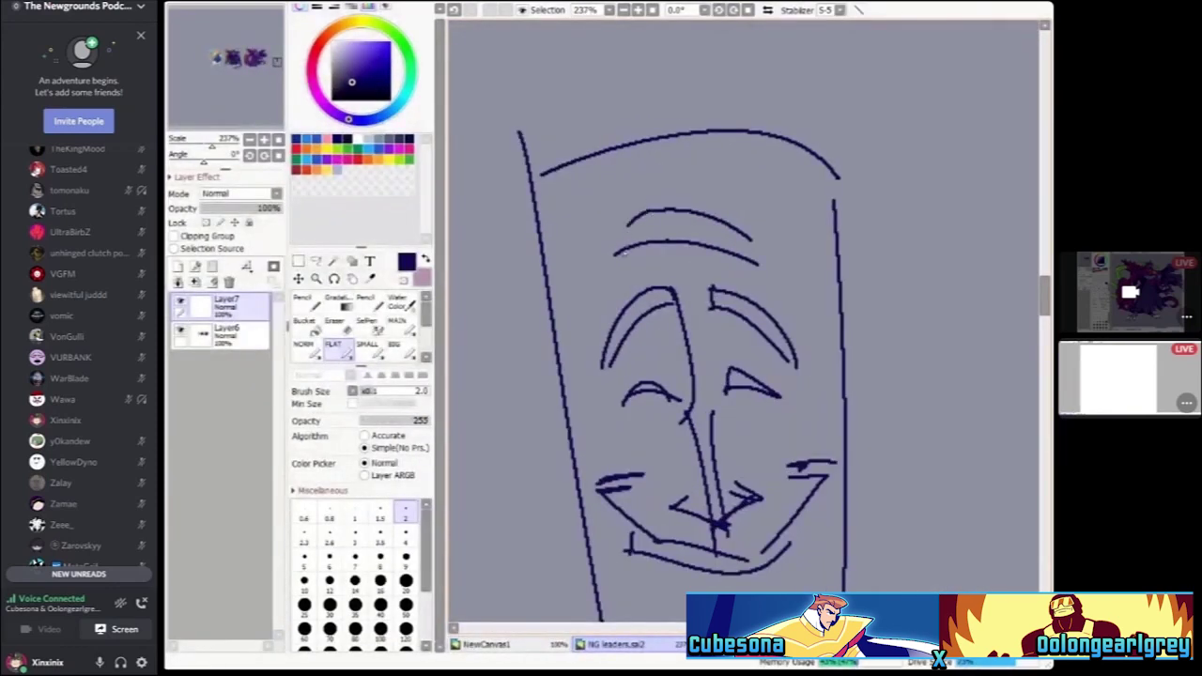
scroll(638, 204, down, 5)
scroll(679, 361, up, 6)
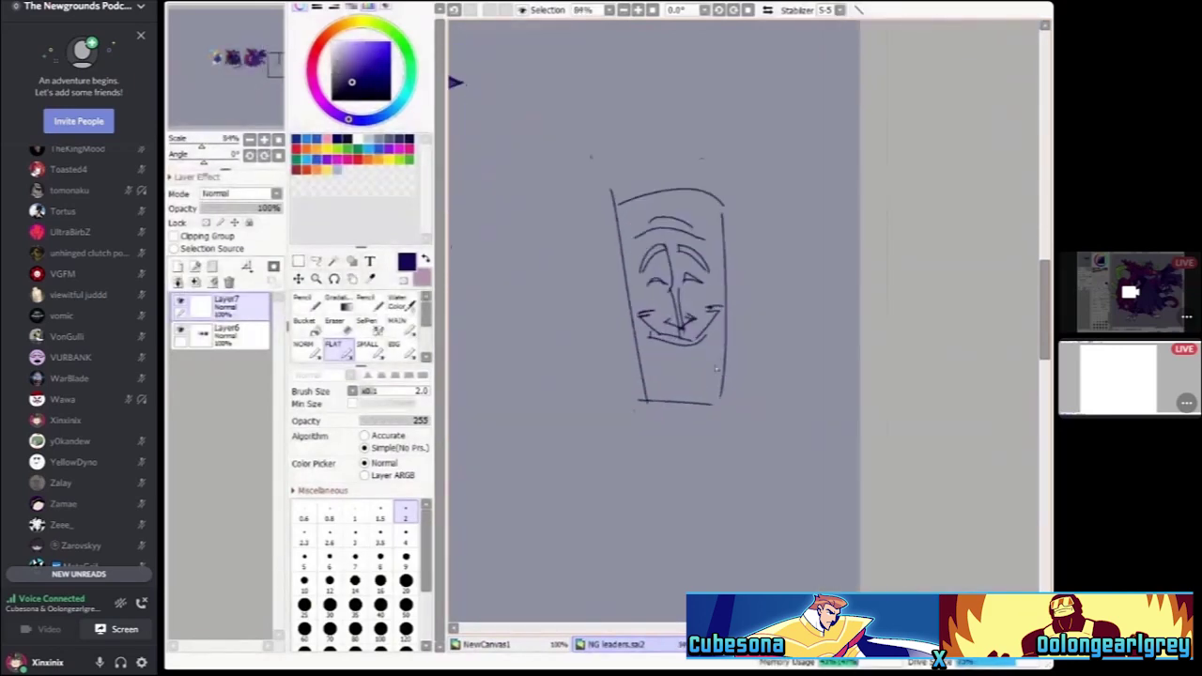
Draw a large rounded ear on each side of the head
mouse_move(600, 231)
mouse_down()
mouse_move(570, 246)
mouse_move(625, 381)
mouse_up()
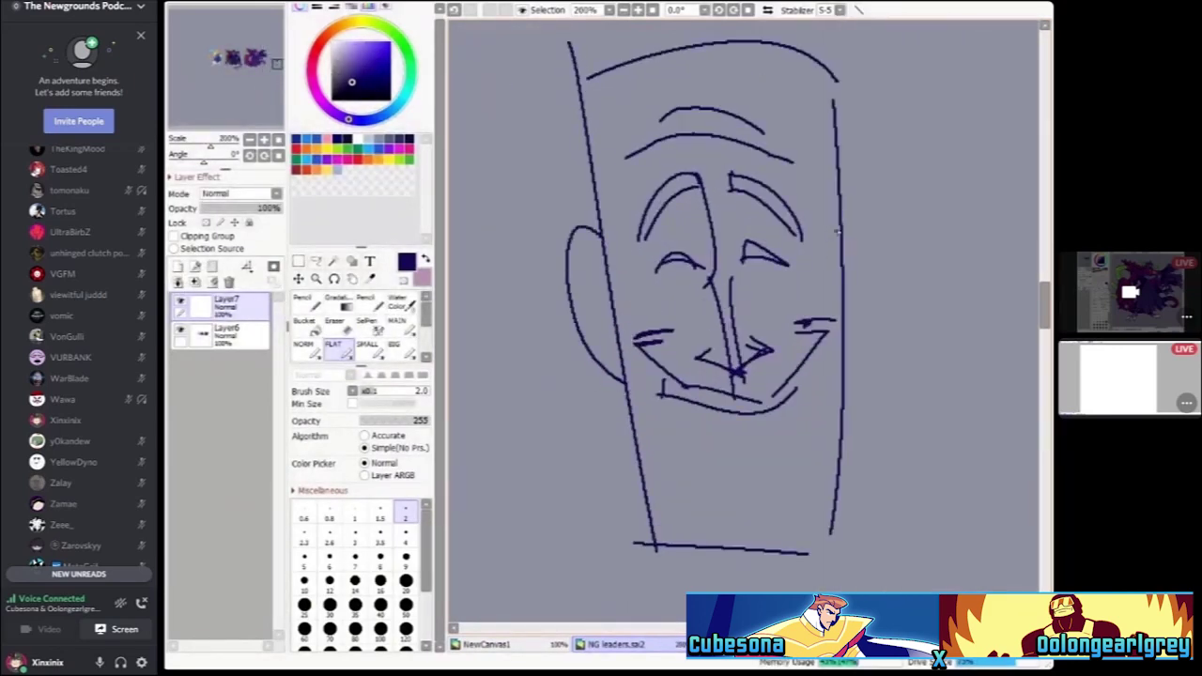
mouse_move(844, 223)
mouse_down()
mouse_move(879, 235)
mouse_move(855, 370)
mouse_up()
scroll(855, 370, down, 3)
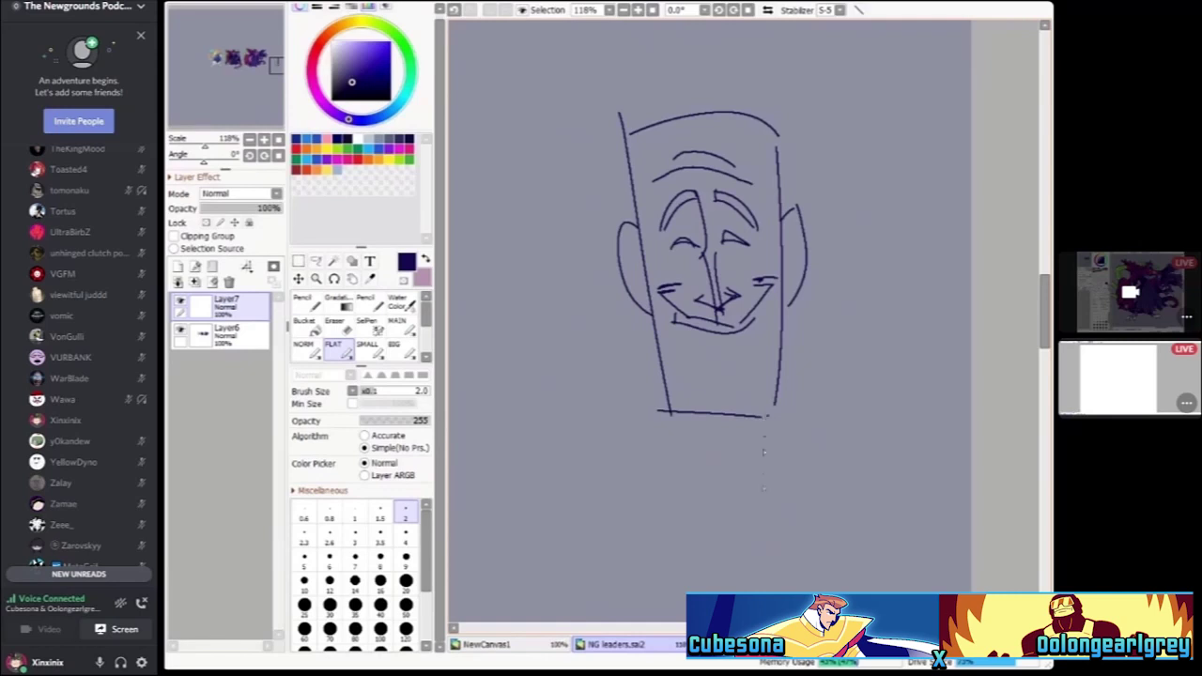
scroll(710, 390, down, 1)
scroll(751, 350, up, 1)
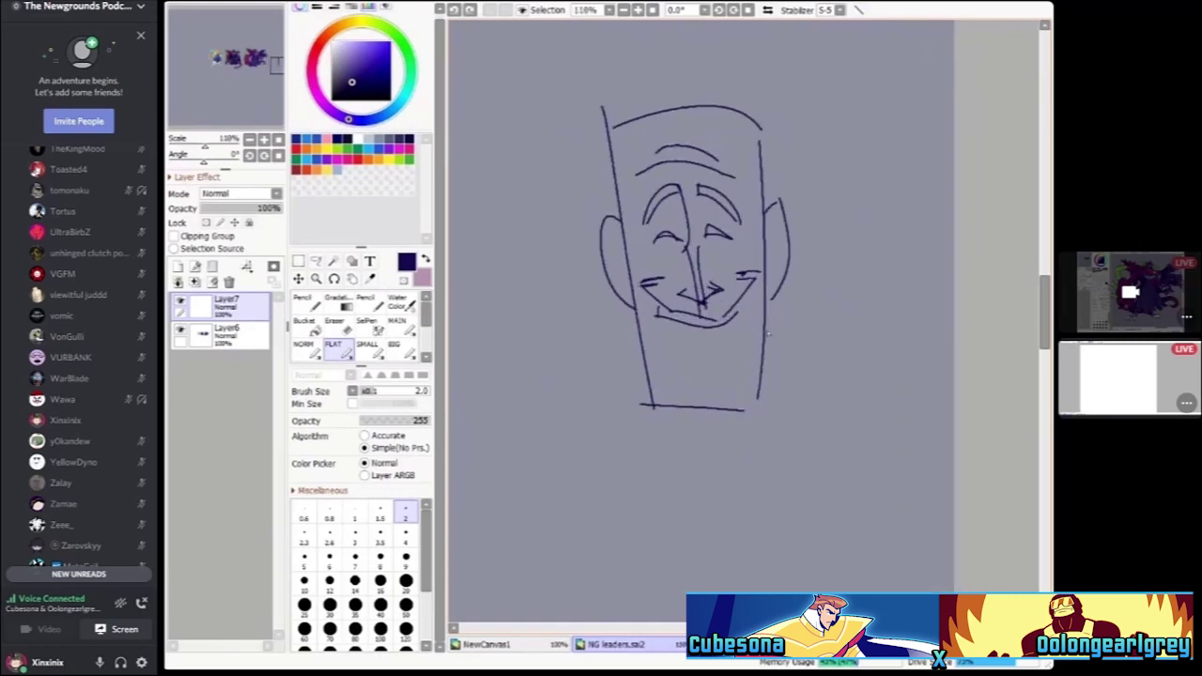
Close the chin with a second jaw line and draw a thick neck with a base line below the head
scroll(650, 388, up, 1)
drag(645, 393, 781, 392)
scroll(772, 372, down, 2)
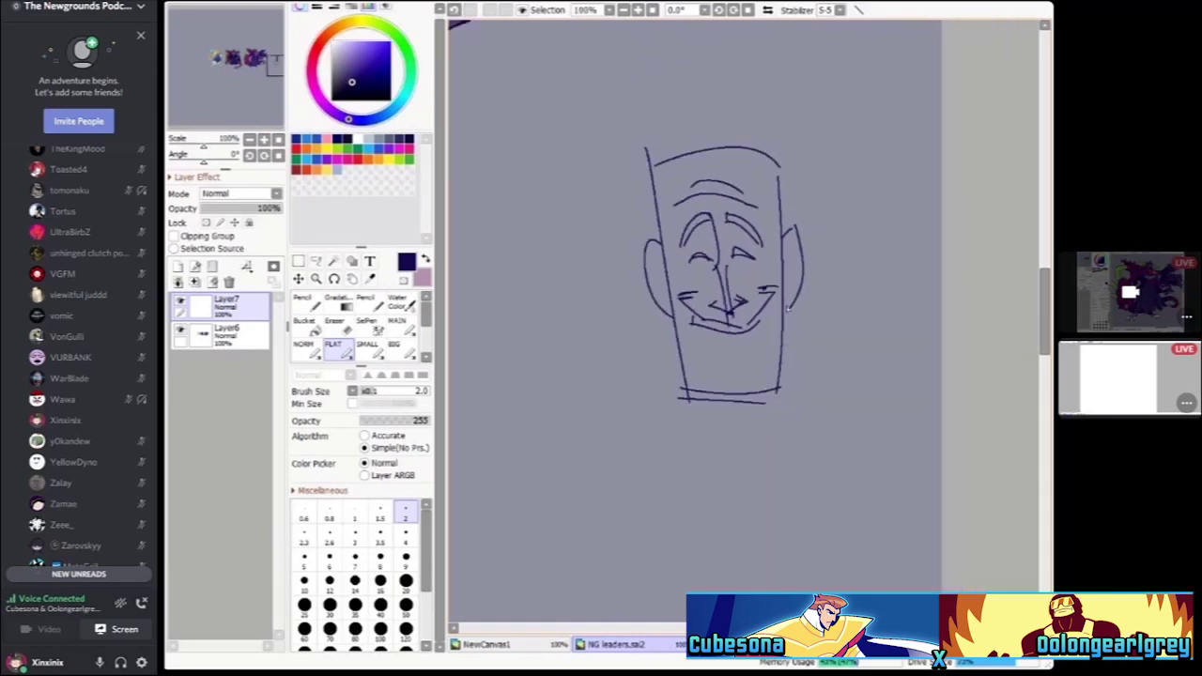
drag(788, 308, 790, 476)
mouse_move(671, 316)
mouse_down()
mouse_move(656, 483)
mouse_move(795, 487)
mouse_up()
scroll(733, 425, up, 4)
scroll(763, 425, down, 2)
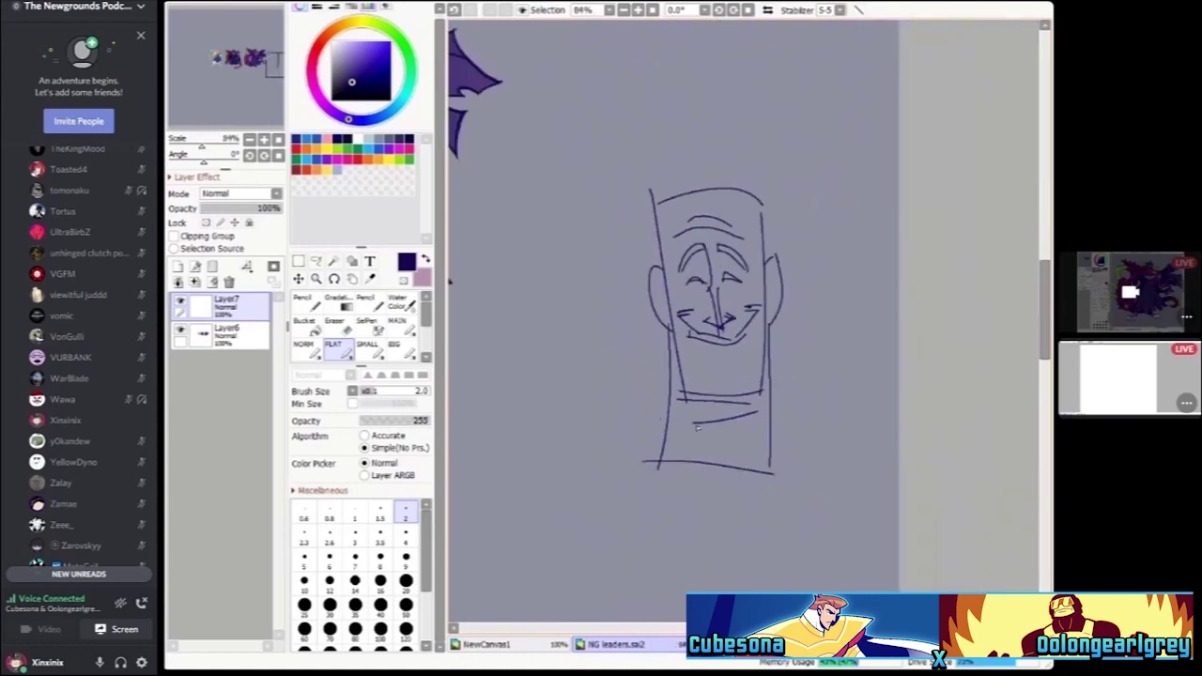
Add skin folds and tendon lines to both sides of the neck beneath the chin
scroll(742, 422, up, 1)
mouse_move(653, 413)
mouse_down()
mouse_move(759, 398)
mouse_move(716, 480)
mouse_up()
drag(762, 452, 752, 491)
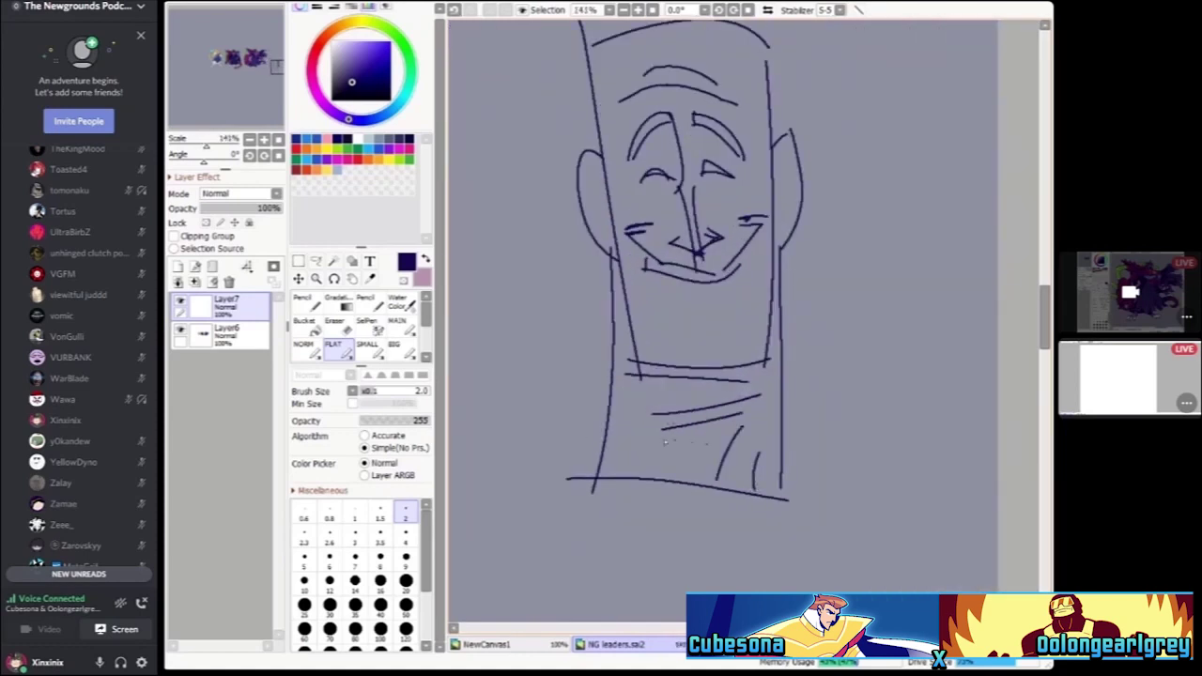
scroll(648, 390, up, 1)
drag(646, 406, 663, 483)
drag(614, 457, 606, 490)
scroll(729, 347, down, 6)
scroll(641, 174, up, 2)
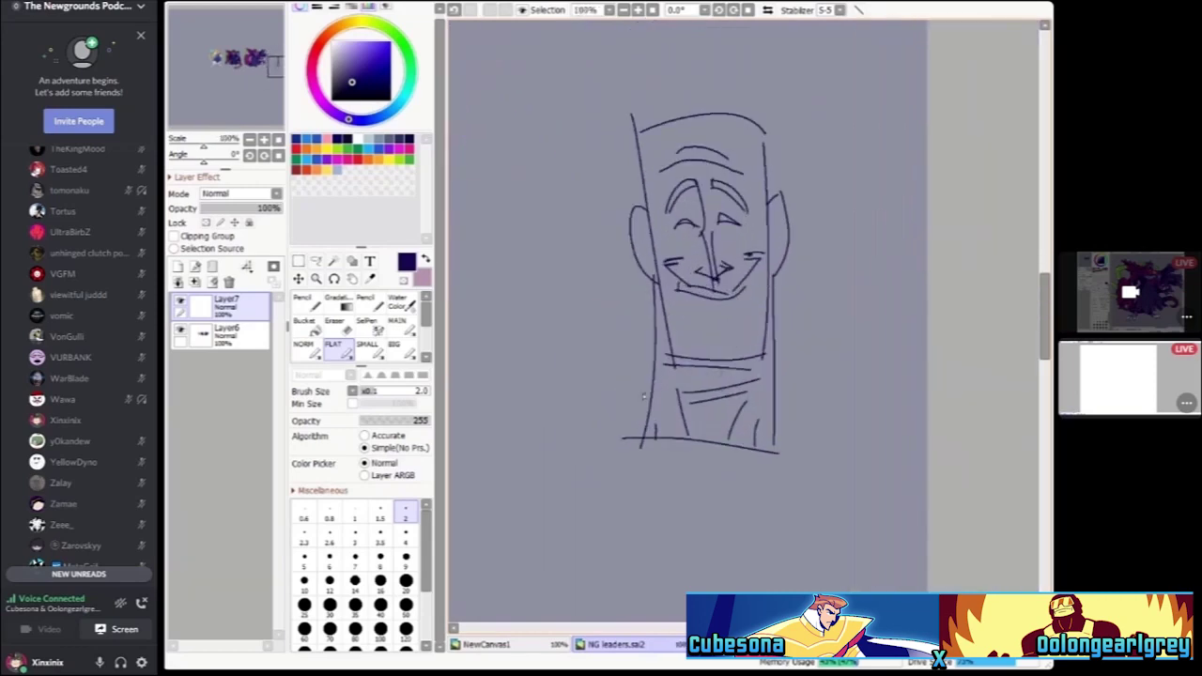
Sketch spiky short hair over the top of the head and down both sides to the ears
scroll(642, 174, down, 1)
scroll(641, 174, up, 4)
drag(642, 174, 738, 168)
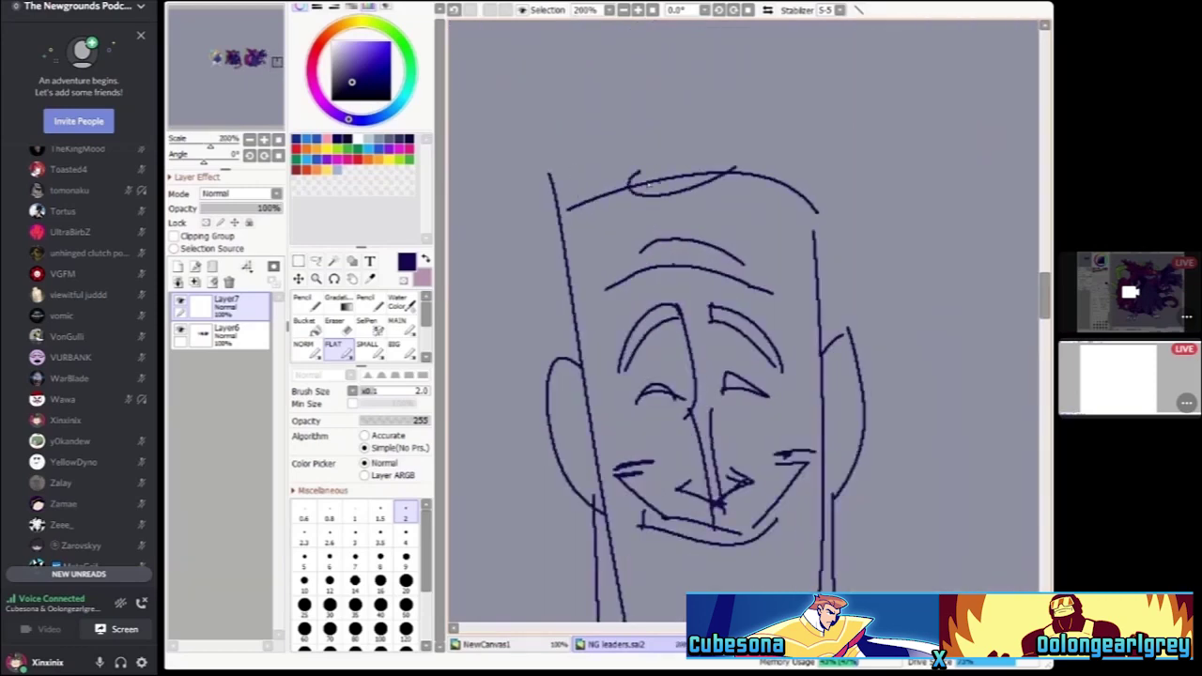
mouse_move(622, 193)
mouse_down()
mouse_move(710, 123)
mouse_move(806, 152)
mouse_move(862, 219)
mouse_move(820, 324)
mouse_up()
mouse_move(631, 164)
mouse_down()
mouse_move(553, 184)
mouse_move(522, 267)
mouse_move(577, 346)
mouse_up()
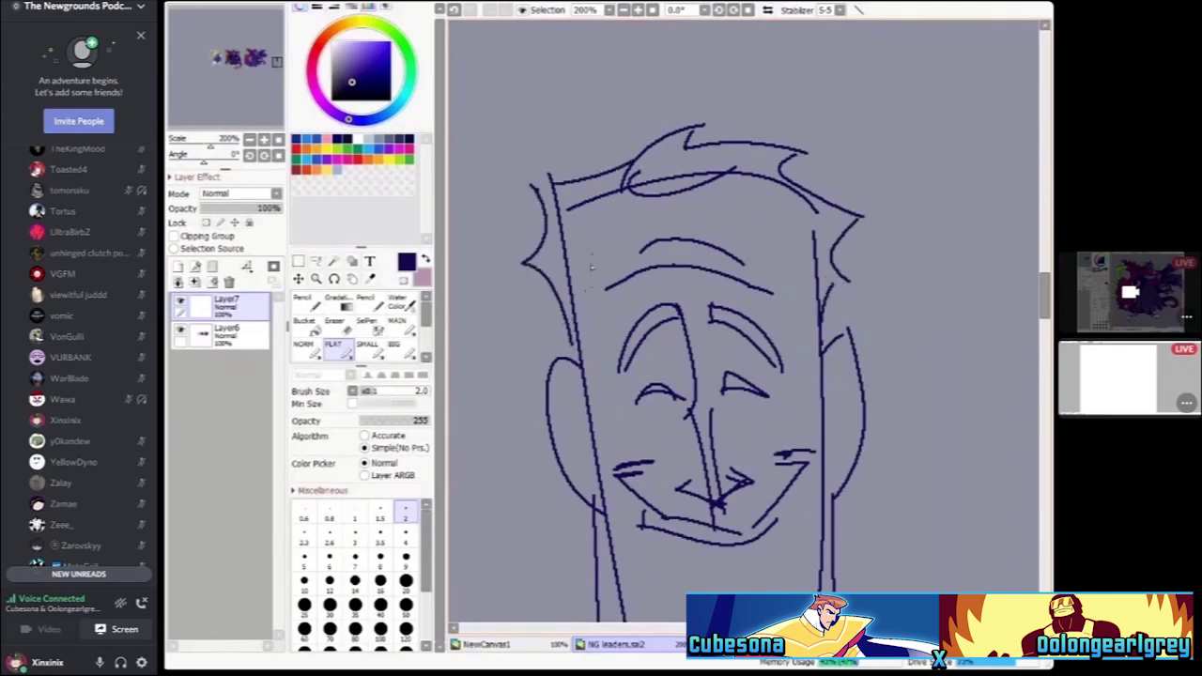
Draw the hairline curving down both temples and double the line beside the right ear into a narrow sideburn
scroll(643, 199, down, 4)
scroll(643, 199, up, 3)
mouse_move(575, 211)
mouse_down()
mouse_move(600, 257)
mouse_move(591, 335)
mouse_up()
scroll(761, 207, up, 2)
mouse_move(799, 209)
mouse_down()
mouse_move(766, 249)
mouse_move(800, 337)
mouse_move(806, 396)
mouse_up()
scroll(811, 421, down, 4)
scroll(770, 383, up, 3)
scroll(767, 325, up, 2)
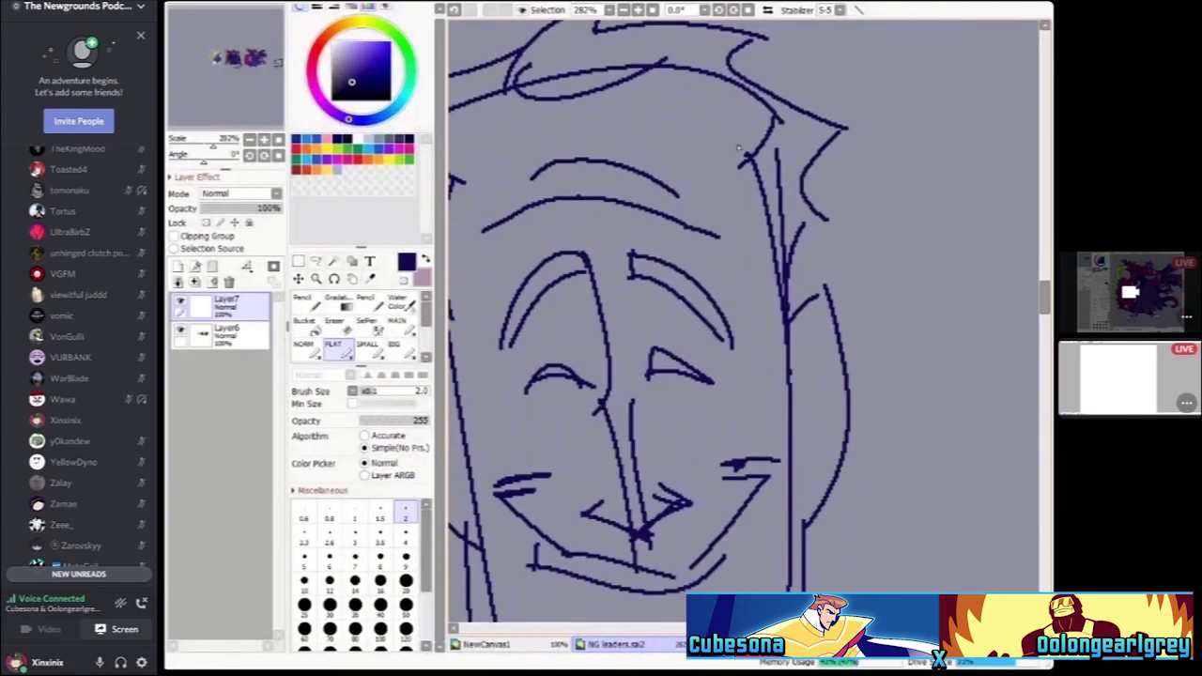
drag(738, 145, 775, 407)
drag(775, 407, 795, 414)
scroll(795, 415, down, 4)
scroll(710, 376, up, 4)
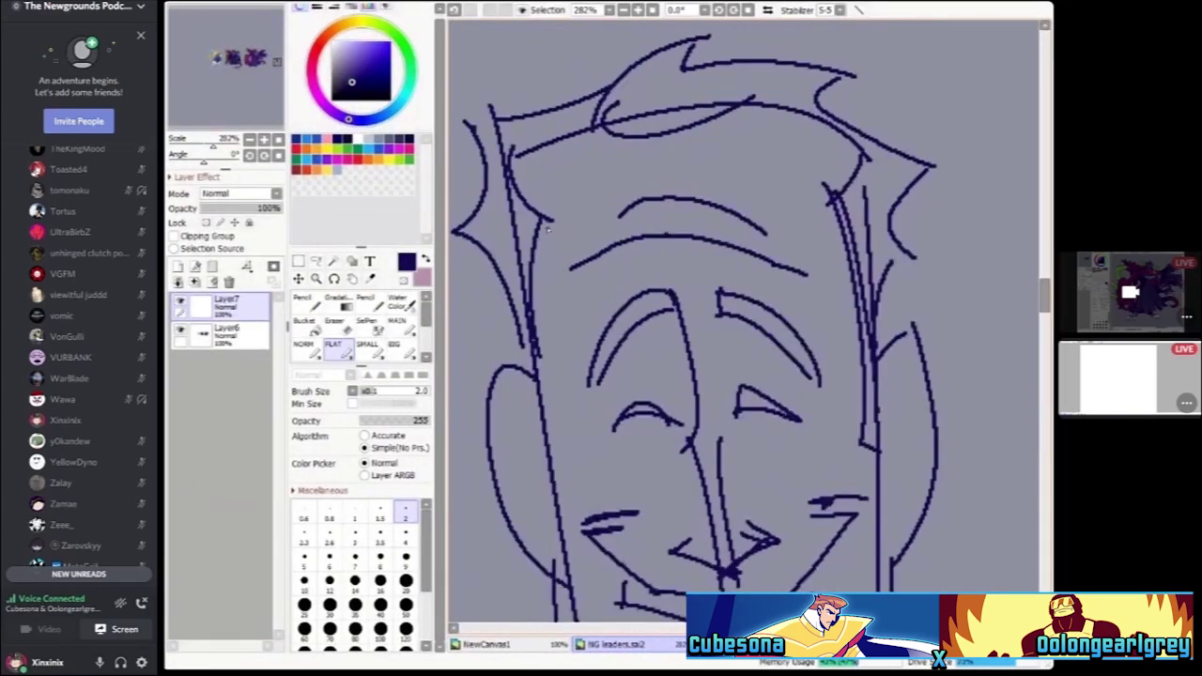
Draw a matching double-lined sideburn down the left temple, ending beside the left ear
mouse_move(550, 222)
mouse_down()
mouse_move(556, 449)
mouse_move(552, 483)
mouse_up()
scroll(578, 432, down, 4)
scroll(685, 507, up, 3)
scroll(765, 368, up, 1)
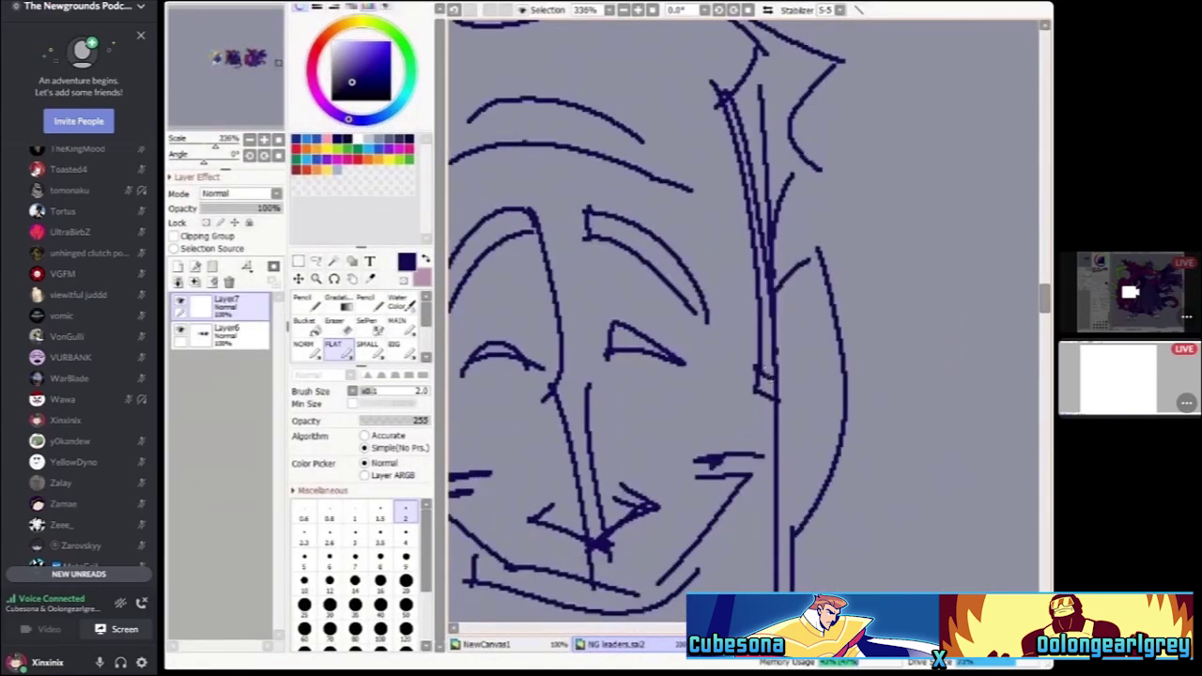
scroll(768, 353, down, 4)
scroll(682, 326, up, 3)
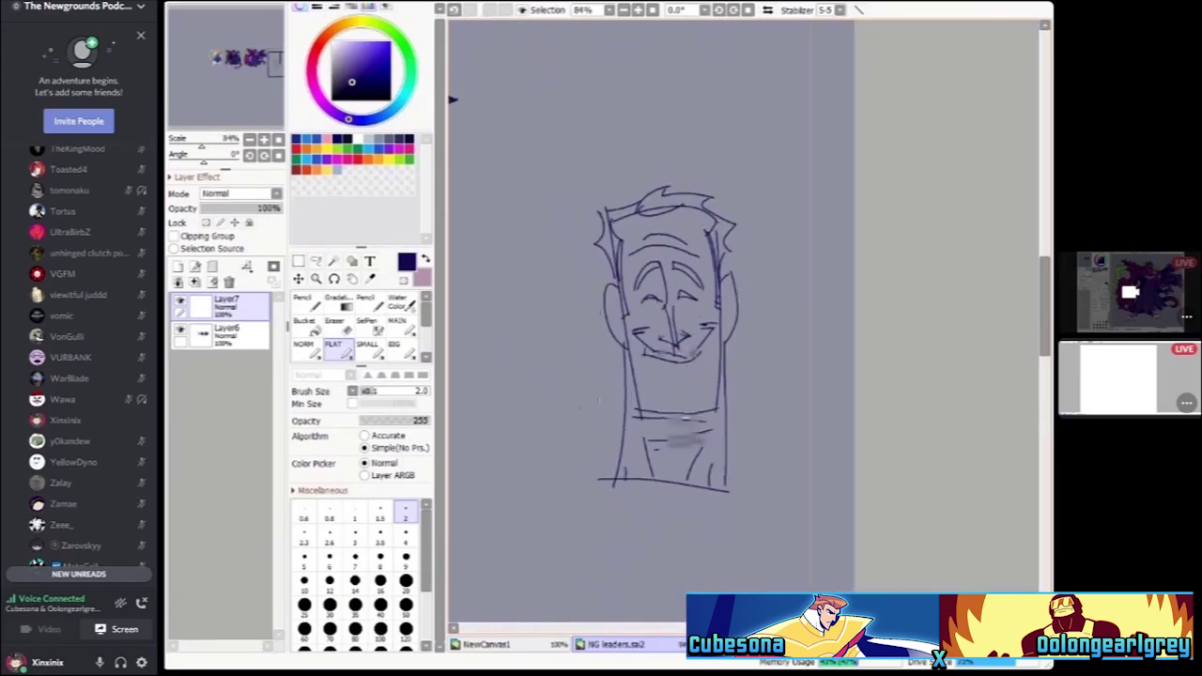
scroll(609, 312, down, 3)
scroll(611, 314, down, 2)
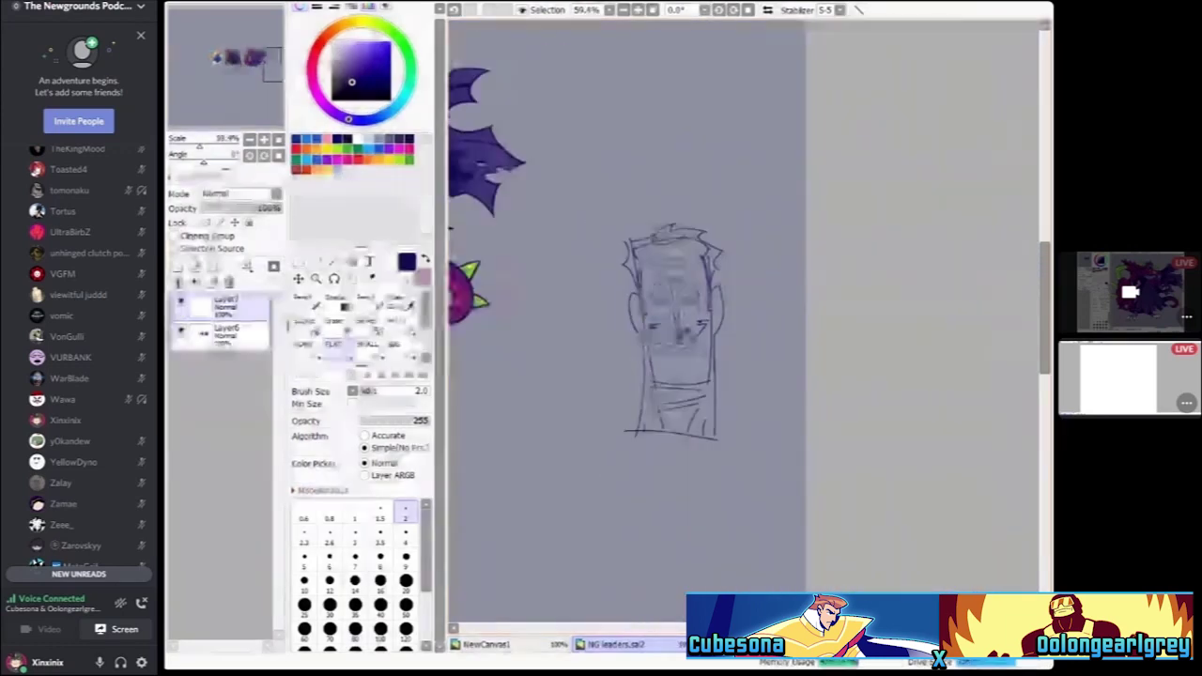
Add bent creases beneath both eyes and an angular inner socket line above the right eye
scroll(672, 305, up, 5)
scroll(743, 315, down, 2)
scroll(648, 315, up, 2)
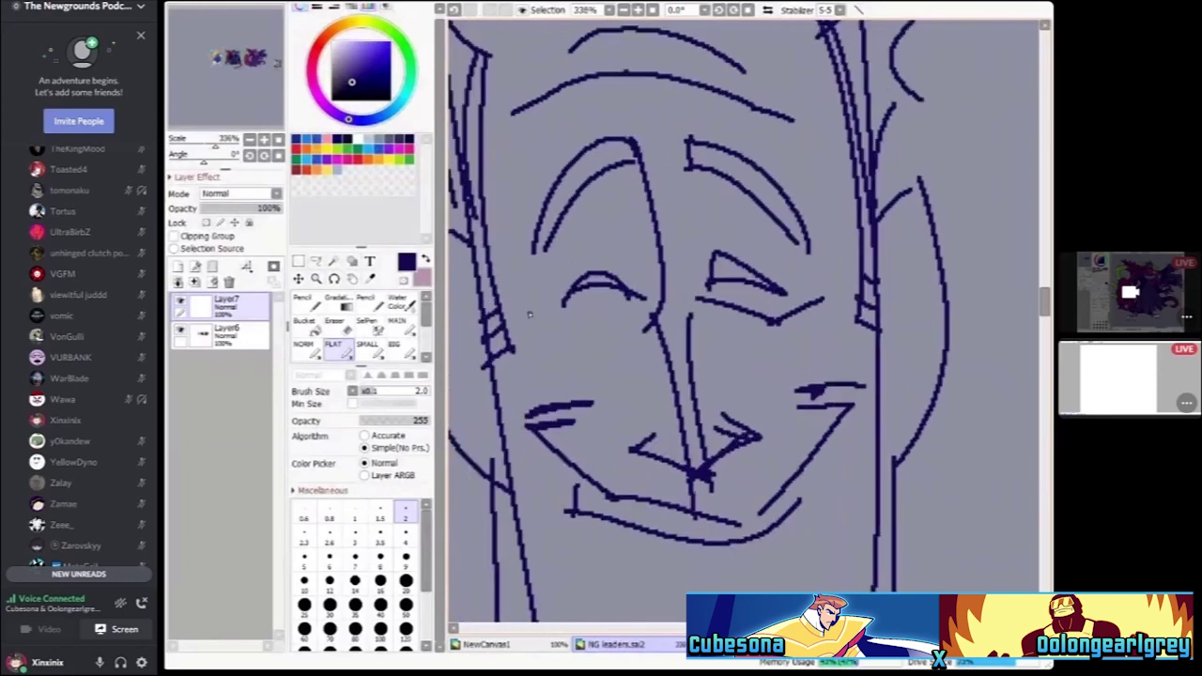
drag(531, 313, 566, 345)
mouse_move(552, 342)
mouse_down()
mouse_move(641, 307)
mouse_move(688, 270)
mouse_move(681, 214)
mouse_up()
scroll(645, 296, down, 2)
drag(680, 214, 707, 238)
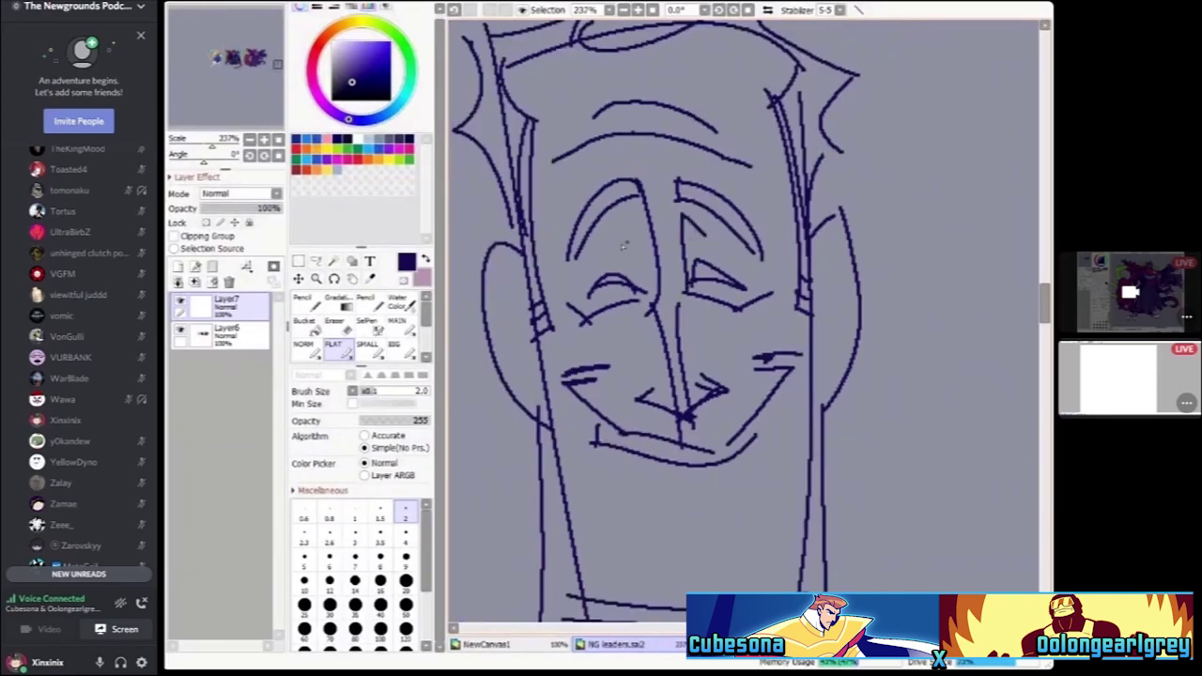
Draw the matching angular socket line between the left eye and the nose, undoing the last stroke
scroll(615, 242, up, 1)
drag(609, 263, 635, 228)
drag(640, 215, 655, 303)
scroll(659, 258, down, 2)
scroll(707, 275, up, 2)
scroll(660, 270, down, 7)
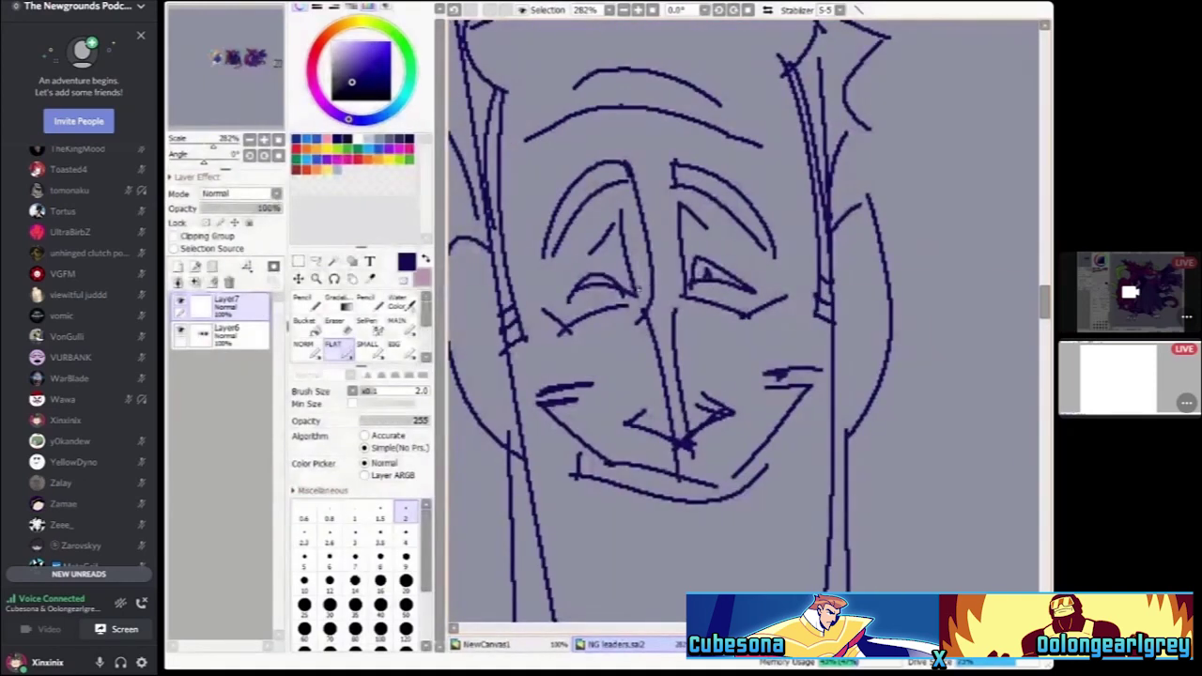
key(ctrl+z)
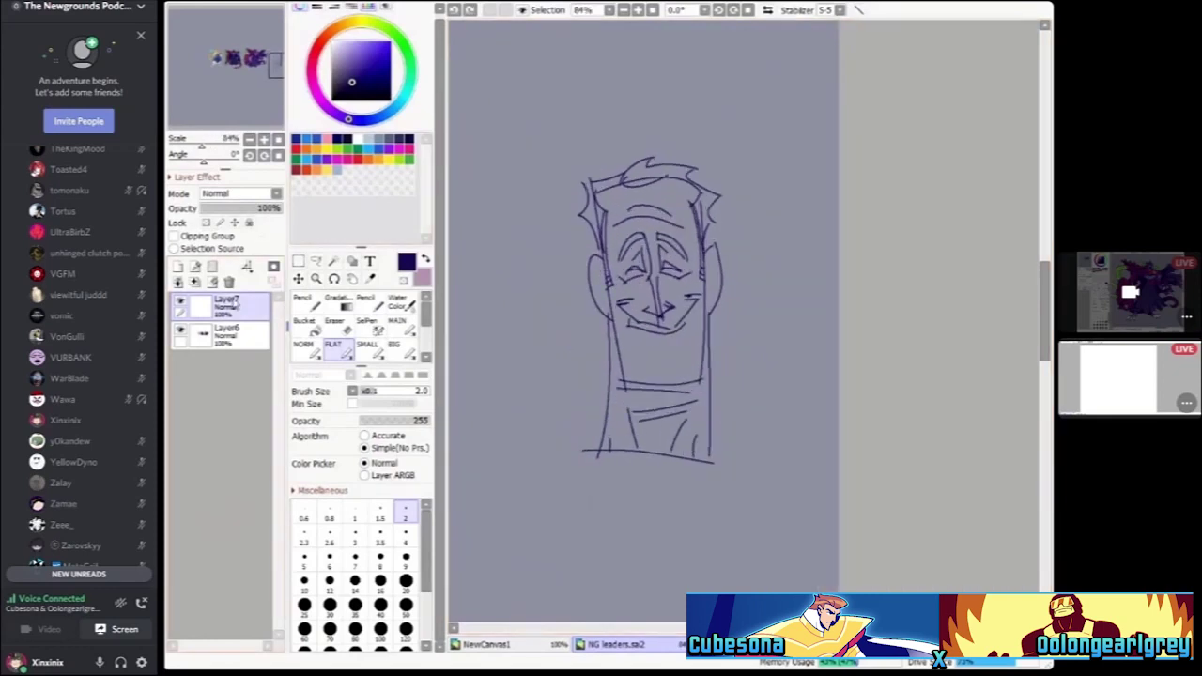
Clear the long-headed character sketch from Layer7 and bring the finished villain artwork into view
click(212, 282)
scroll(780, 272, down, 6)
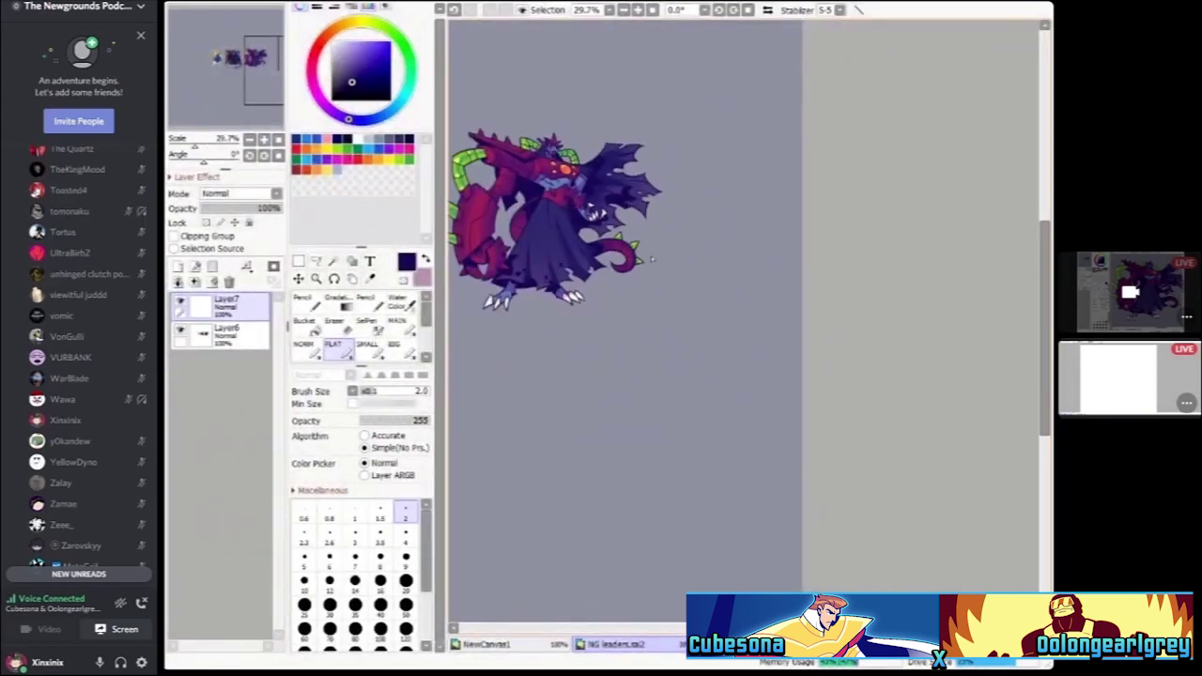
scroll(756, 262, down, 5)
scroll(691, 237, up, 8)
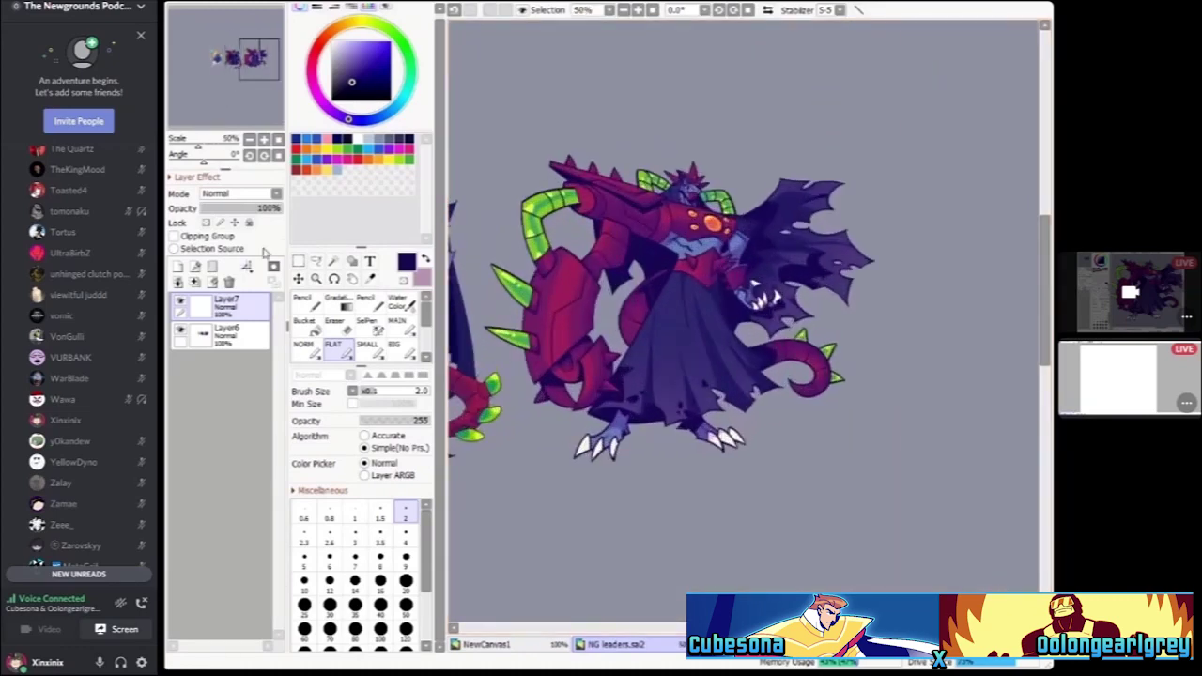
Select the villain in the tattered cape with a rectangular selection and trim its lower corner beside the neighbouring tail
click(298, 262)
drag(485, 110, 800, 451)
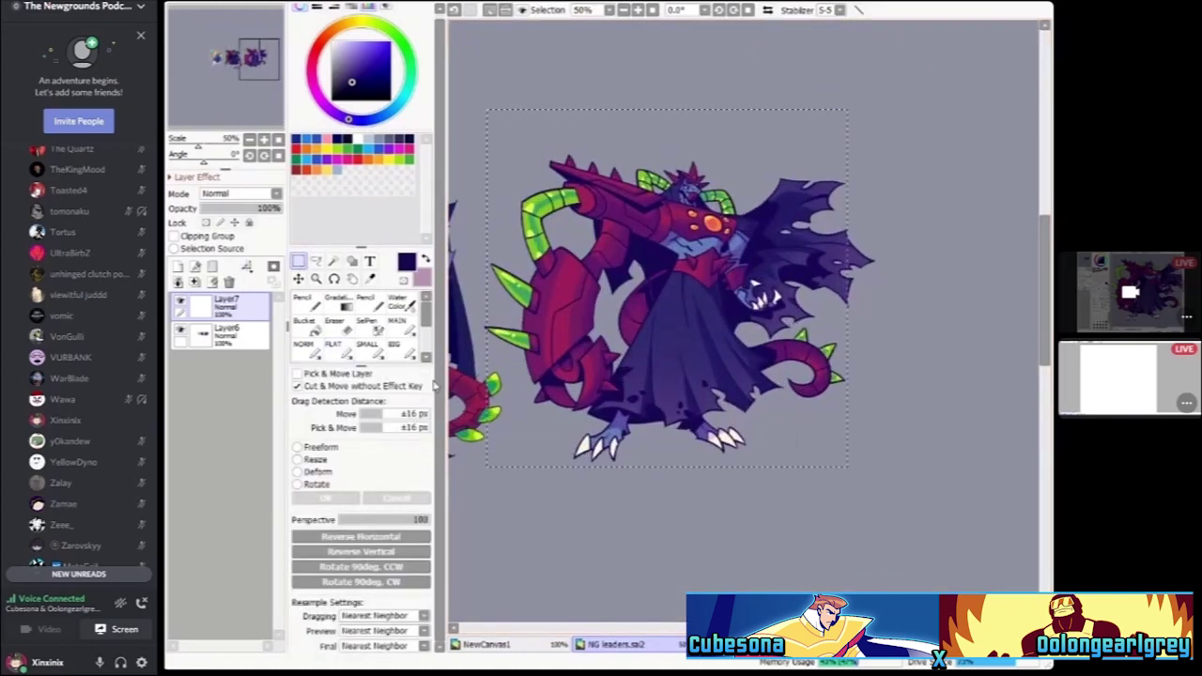
scroll(465, 340, up, 2)
drag(487, 362, 557, 514)
scroll(563, 361, down, 6)
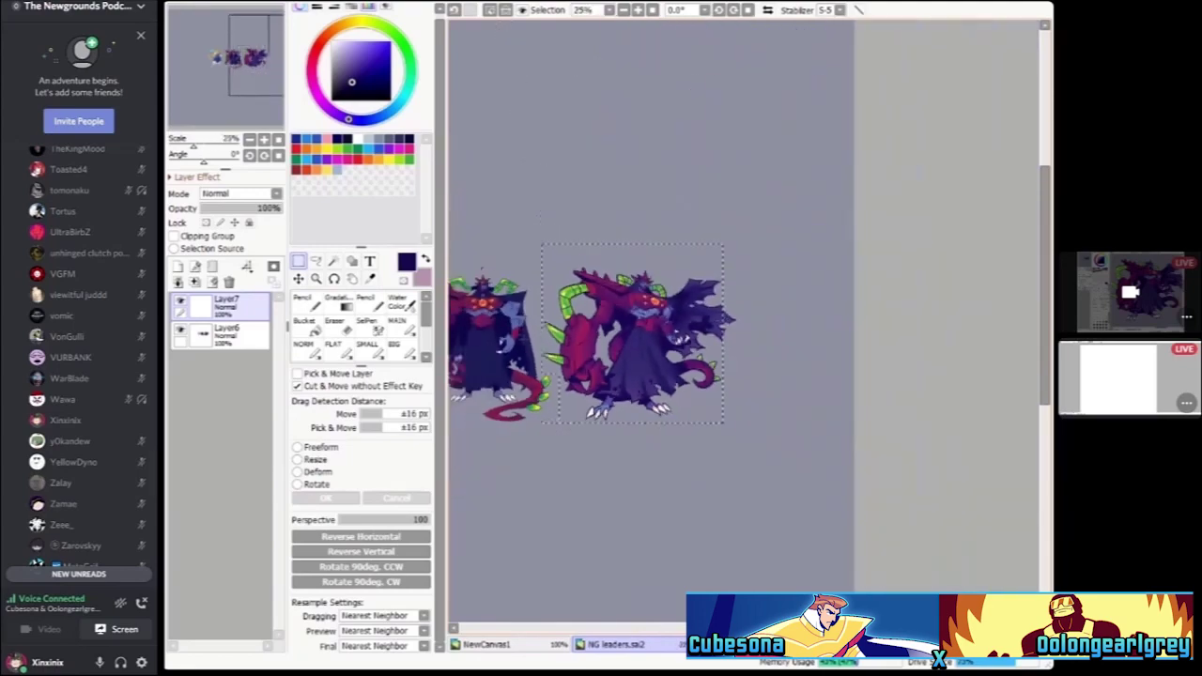
scroll(518, 314, up, 6)
scroll(582, 385, up, 2)
scroll(685, 395, down, 4)
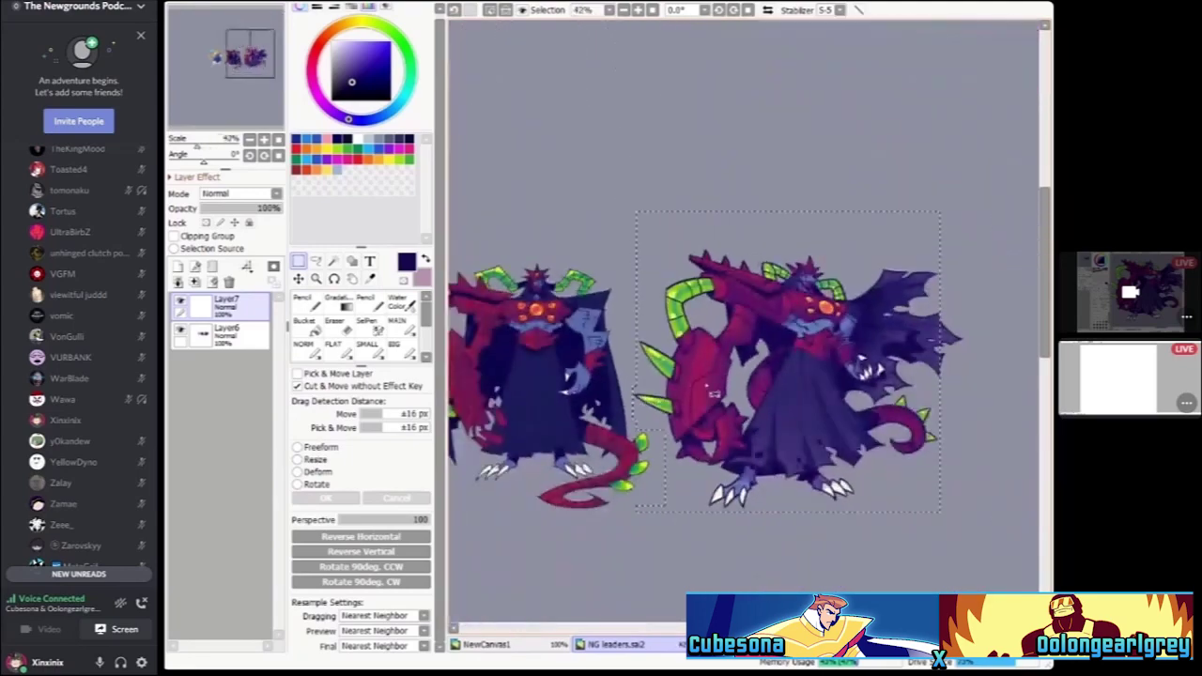
scroll(699, 399, up, 3)
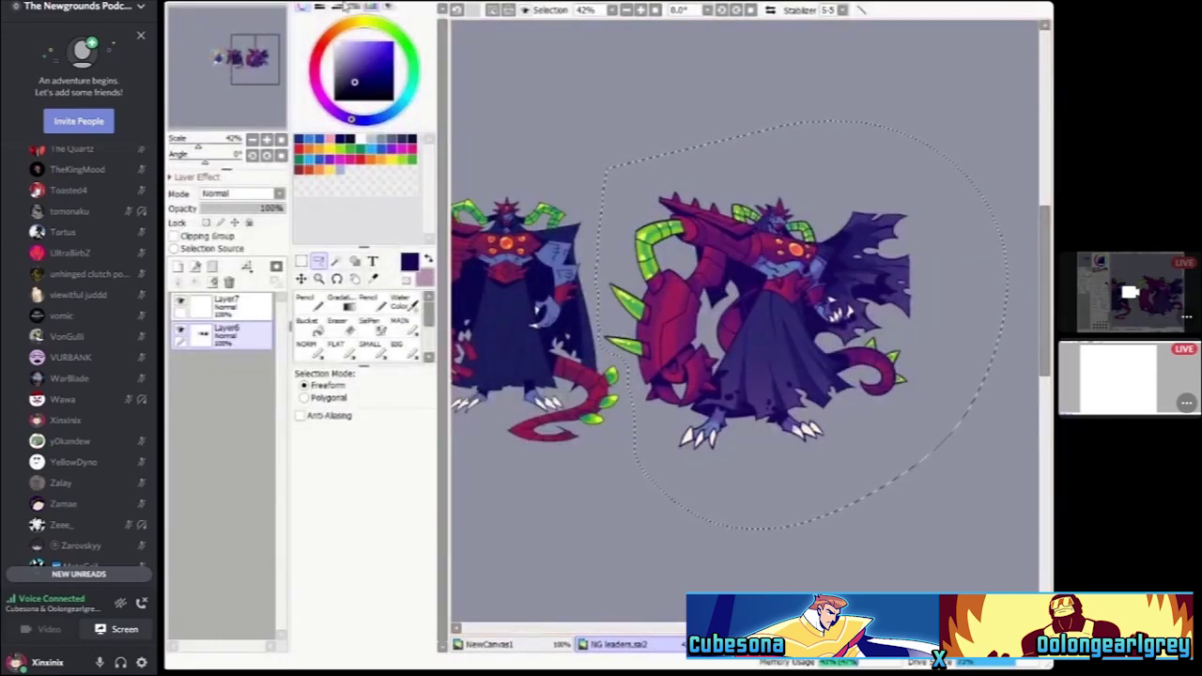
Deselect the villain and set up the FLAT brush on Layer7 over an empty area of the canvas
key(ctrl+d)
click(341, 354)
scroll(601, 299, down, 3)
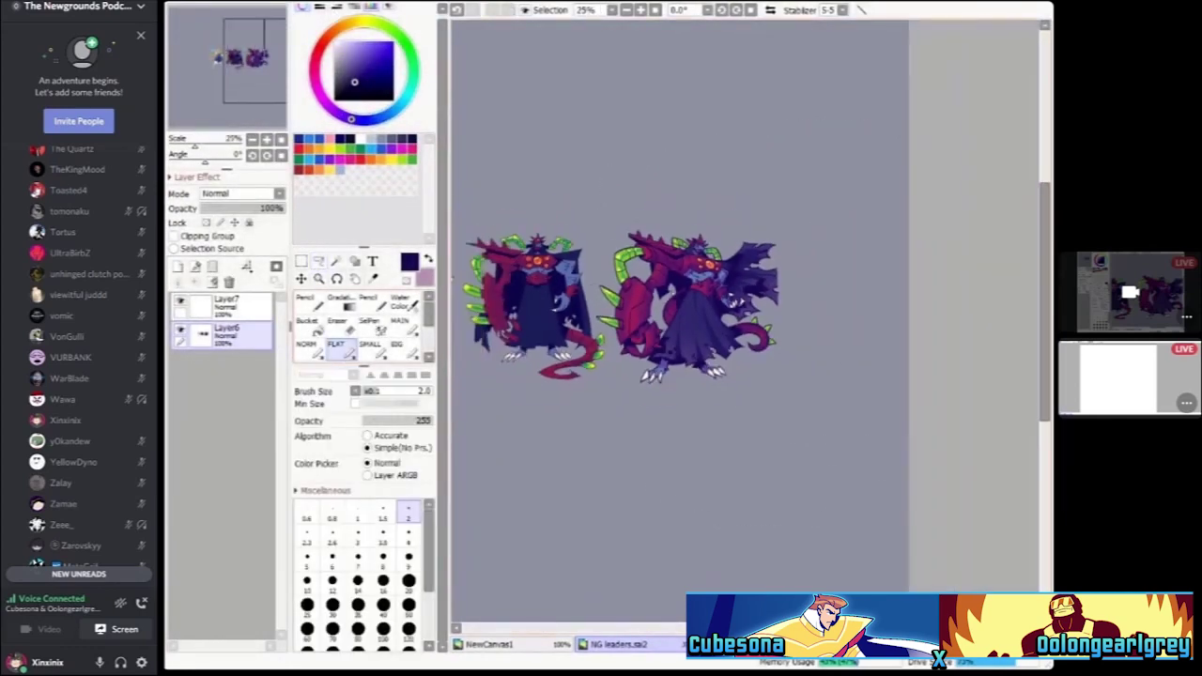
scroll(794, 273, up, 5)
scroll(777, 289, down, 1)
scroll(800, 210, up, 2)
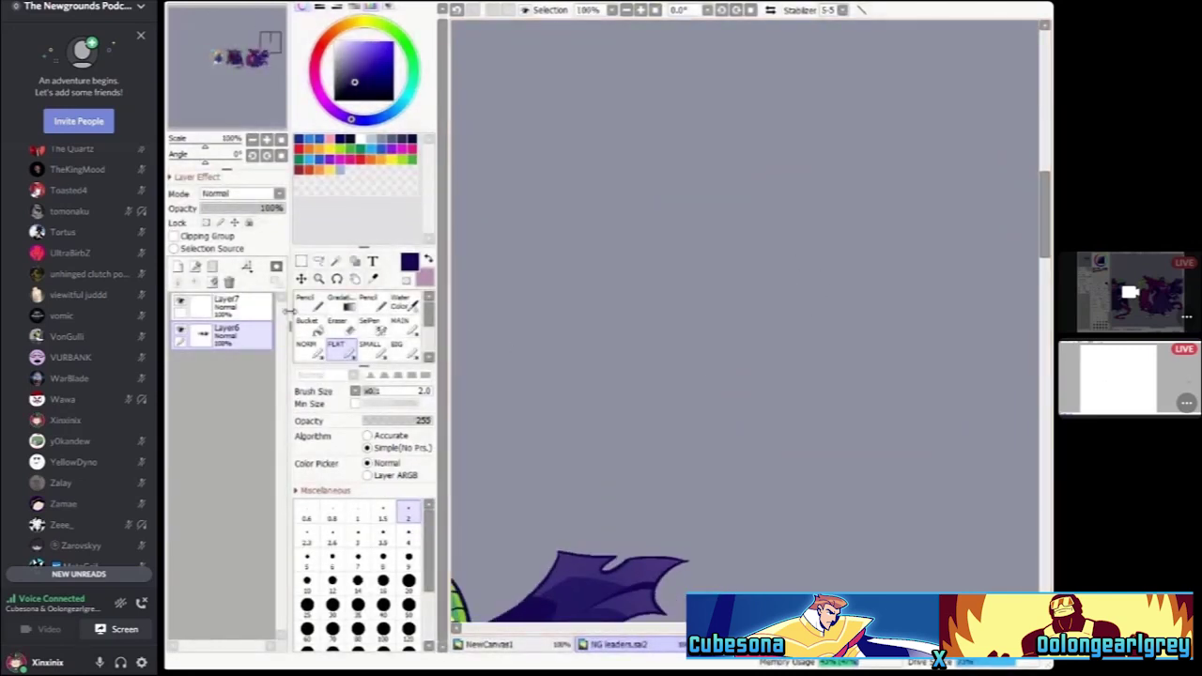
click(246, 308)
Sketch a new head in loose lines with an arched top, long face line, jaw, large ear and neck
drag(747, 227, 638, 425)
mouse_move(638, 426)
mouse_down()
mouse_move(866, 360)
mouse_move(834, 126)
mouse_up()
mouse_move(827, 97)
mouse_down()
mouse_move(730, 101)
mouse_move(712, 277)
mouse_move(802, 247)
mouse_move(850, 139)
mouse_move(815, 178)
mouse_up()
scroll(787, 167, down, 1)
scroll(786, 170, up, 5)
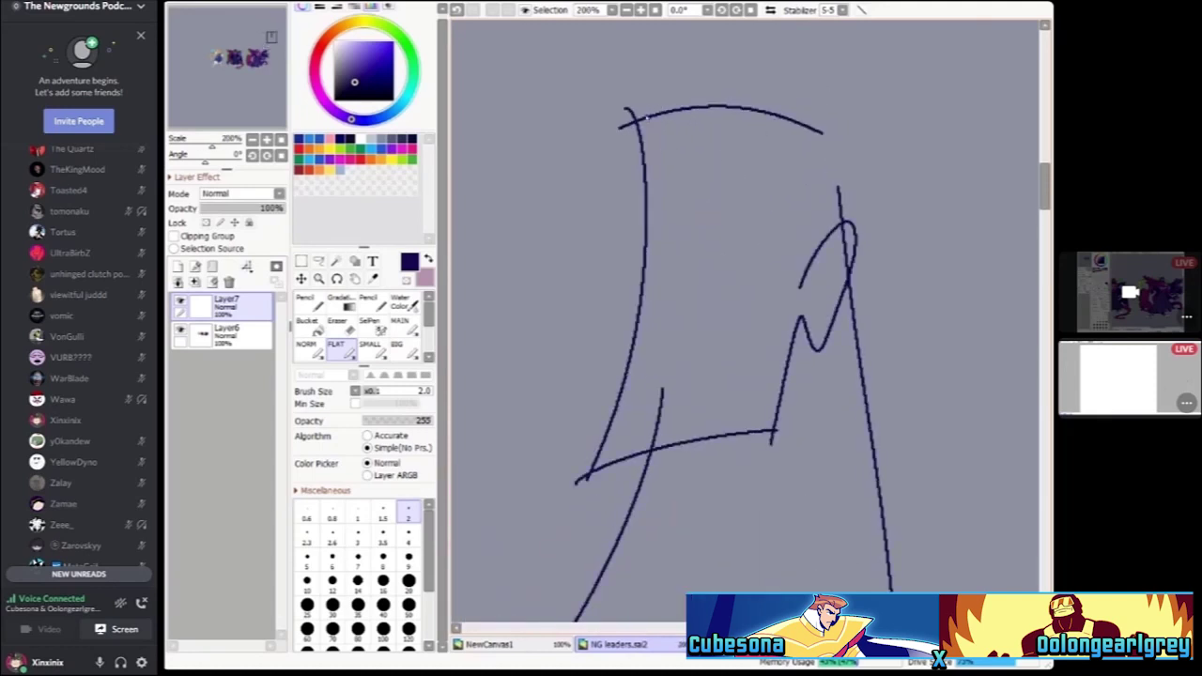
mouse_move(642, 170)
mouse_down()
mouse_move(593, 221)
mouse_move(647, 231)
mouse_move(609, 259)
mouse_up()
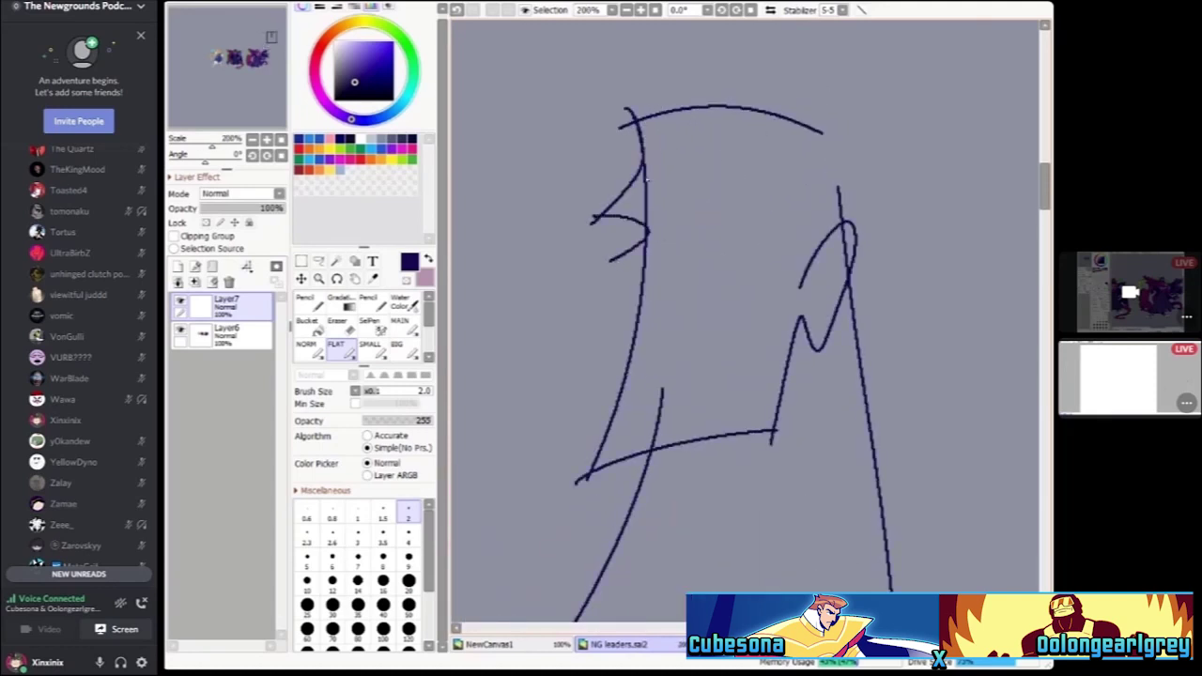
scroll(646, 180, down, 1)
key(ctrl+z)
key(ctrl+z)
key(ctrl+z)
Draw an arched brow with frown lines, a pointed nose with a nostril, and the half-round right eye
scroll(684, 144, up, 2)
mouse_move(624, 127)
mouse_down()
mouse_move(607, 228)
mouse_move(800, 218)
mouse_up()
mouse_move(700, 119)
mouse_down()
mouse_move(703, 171)
mouse_move(689, 169)
mouse_move(661, 275)
mouse_move(741, 316)
mouse_move(615, 331)
mouse_move(700, 321)
mouse_up()
scroll(712, 244, down, 1)
key(ctrl+z)
scroll(720, 252, up, 5)
scroll(703, 308, down, 3)
scroll(753, 188, up, 3)
drag(706, 196, 806, 248)
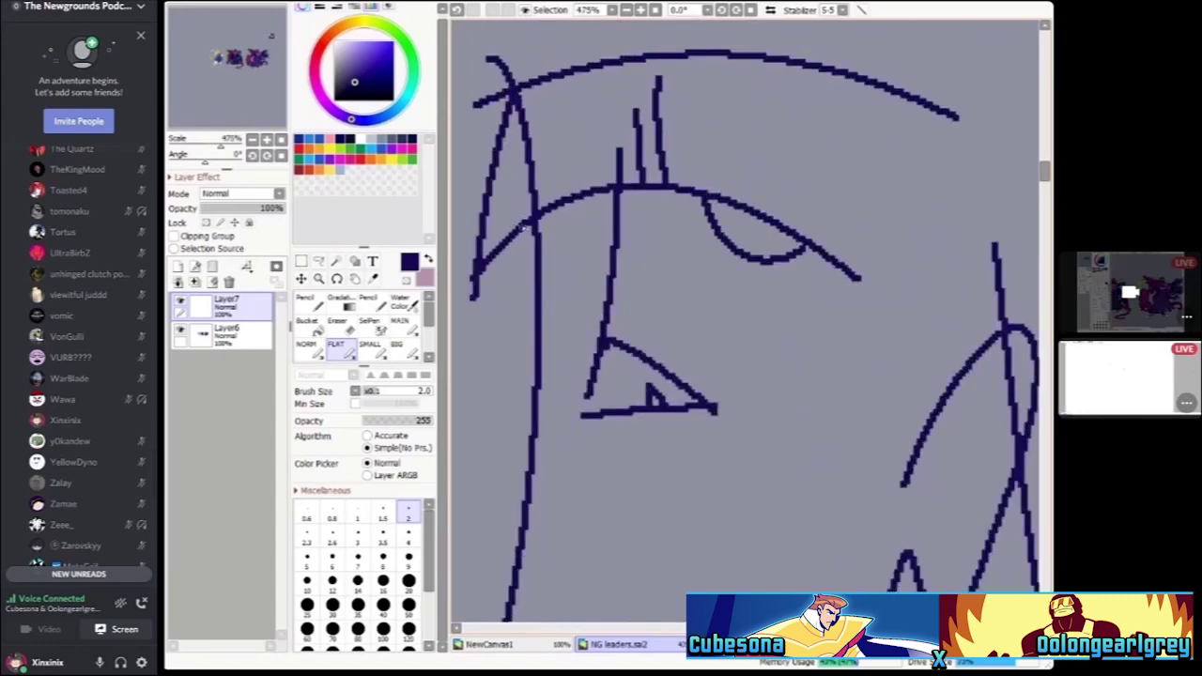
Draw the half-round left eye under the brow and add a mouth line across the lower face
scroll(526, 230, down, 3)
scroll(540, 240, up, 4)
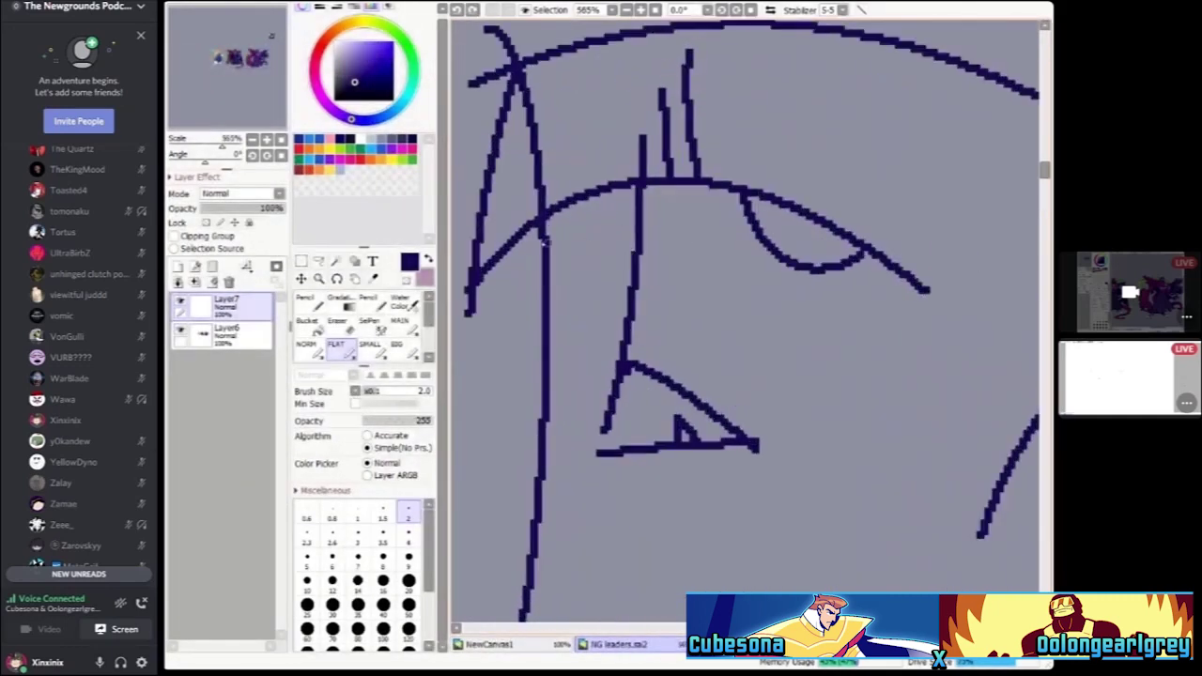
drag(514, 239, 634, 237)
scroll(678, 218, down, 6)
scroll(601, 292, up, 2)
scroll(625, 278, down, 2)
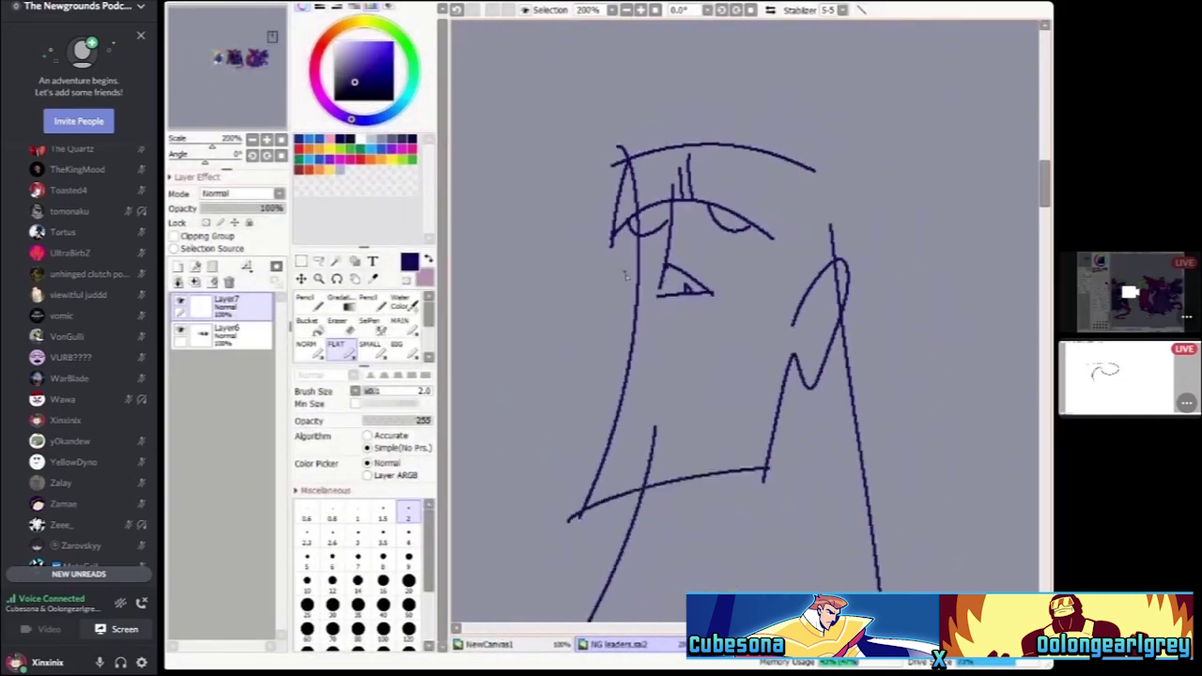
scroll(742, 348, up, 1)
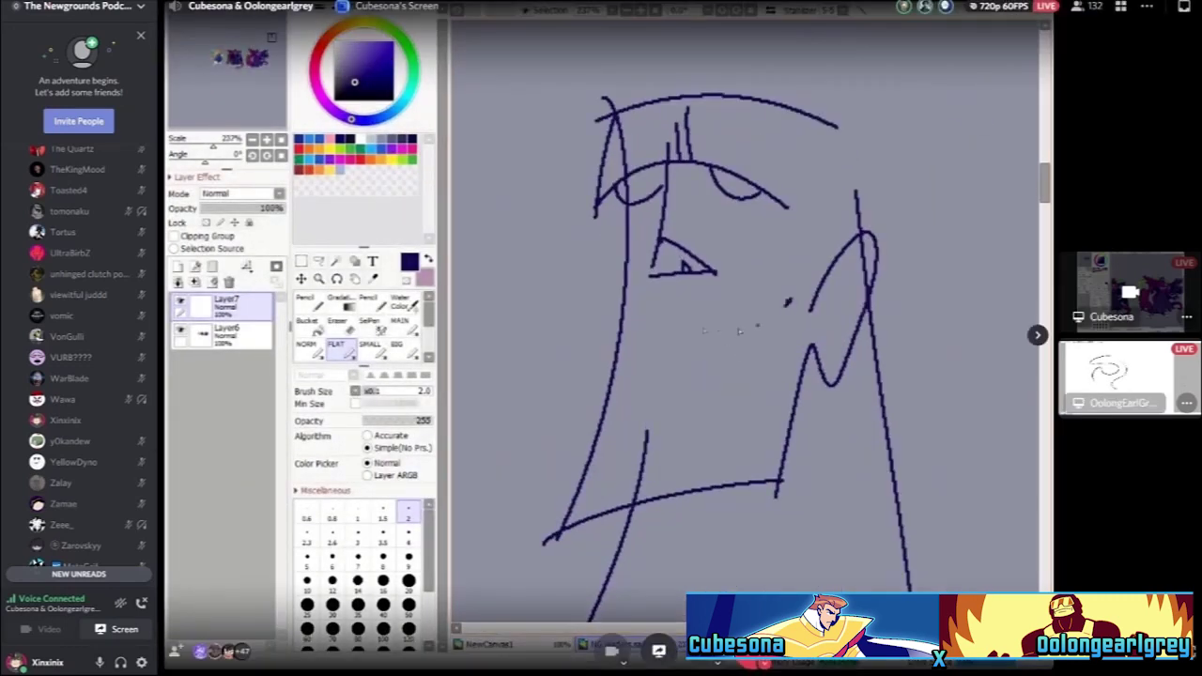
drag(559, 321, 789, 318)
Switch to the other artist's stream, draw a loose winding test stroke on the blank canvas and clear it
click(1116, 377)
drag(607, 315, 643, 295)
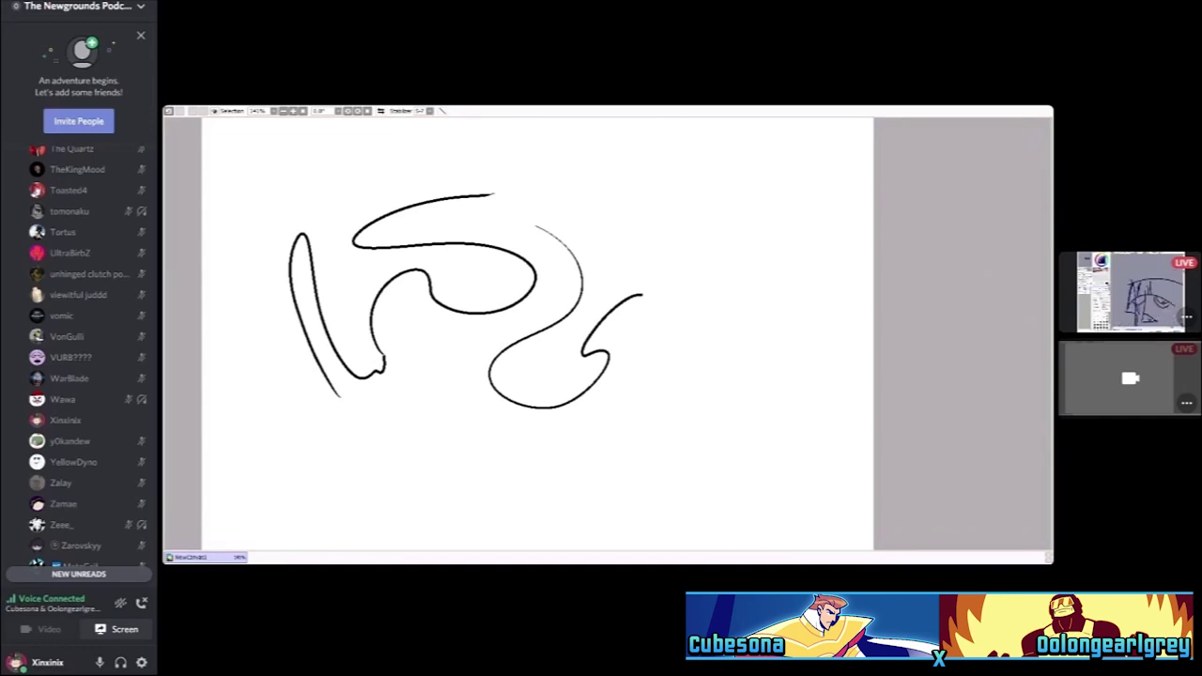
key(Delete)
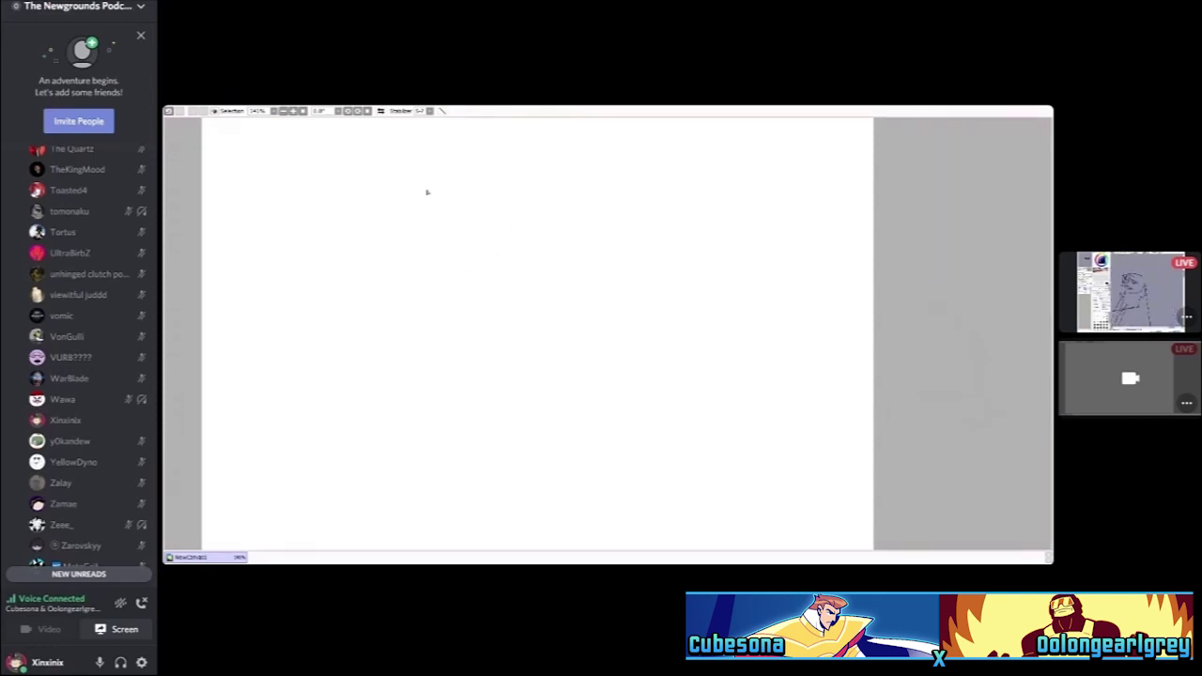
Change the stabilizer level and draw a large closed winding test outline on the blank canvas
click(429, 112)
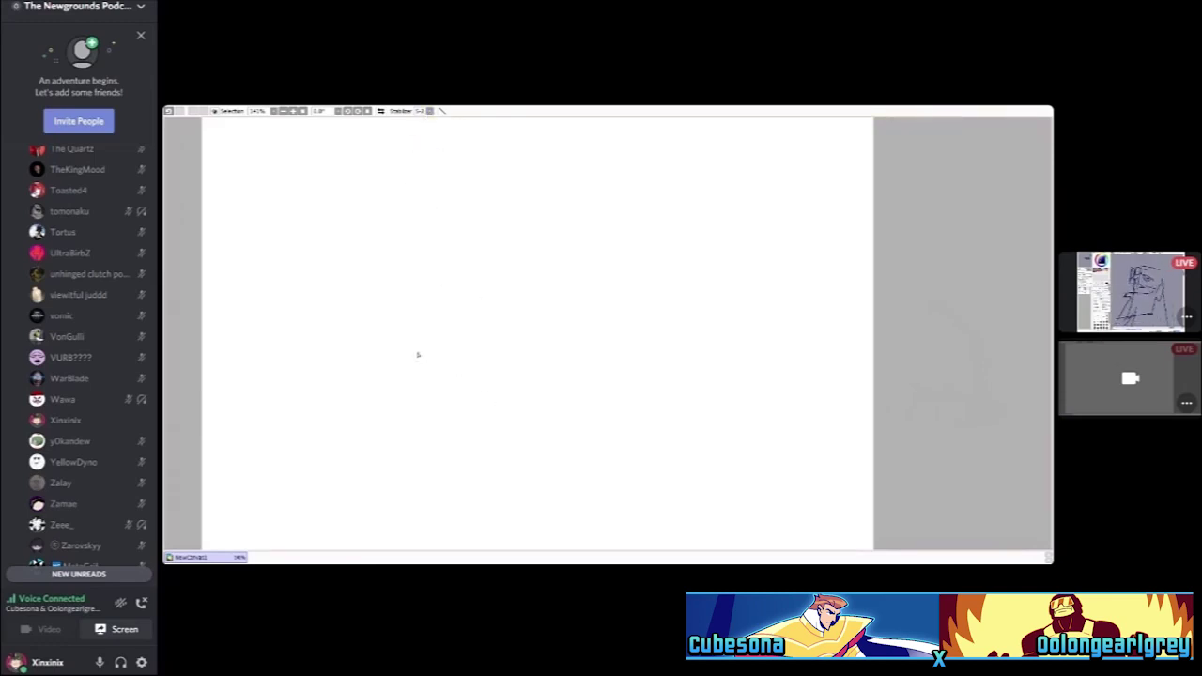
mouse_move(418, 356)
mouse_down()
mouse_move(418, 313)
mouse_move(491, 311)
mouse_move(523, 340)
mouse_move(622, 341)
mouse_move(543, 263)
mouse_move(451, 231)
mouse_move(286, 317)
mouse_move(359, 418)
mouse_move(424, 412)
mouse_move(418, 377)
mouse_move(587, 482)
mouse_move(668, 447)
mouse_move(605, 420)
mouse_move(698, 375)
mouse_move(684, 284)
mouse_move(590, 242)
mouse_move(554, 272)
mouse_up()
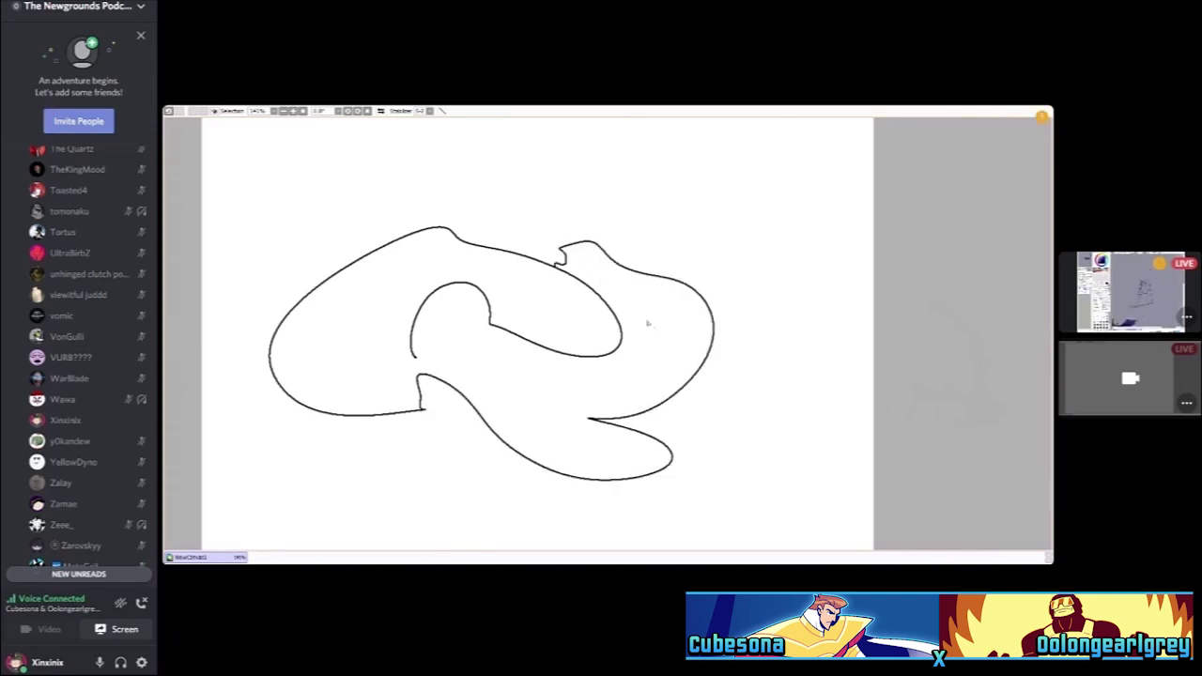
drag(414, 357, 419, 376)
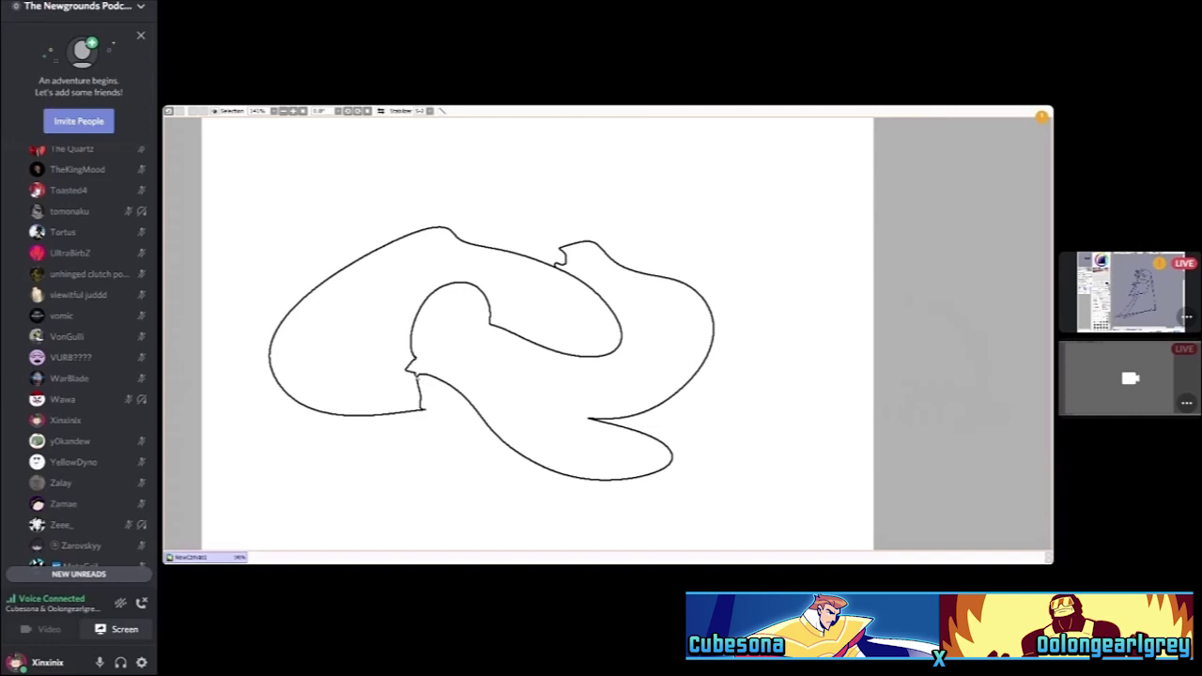
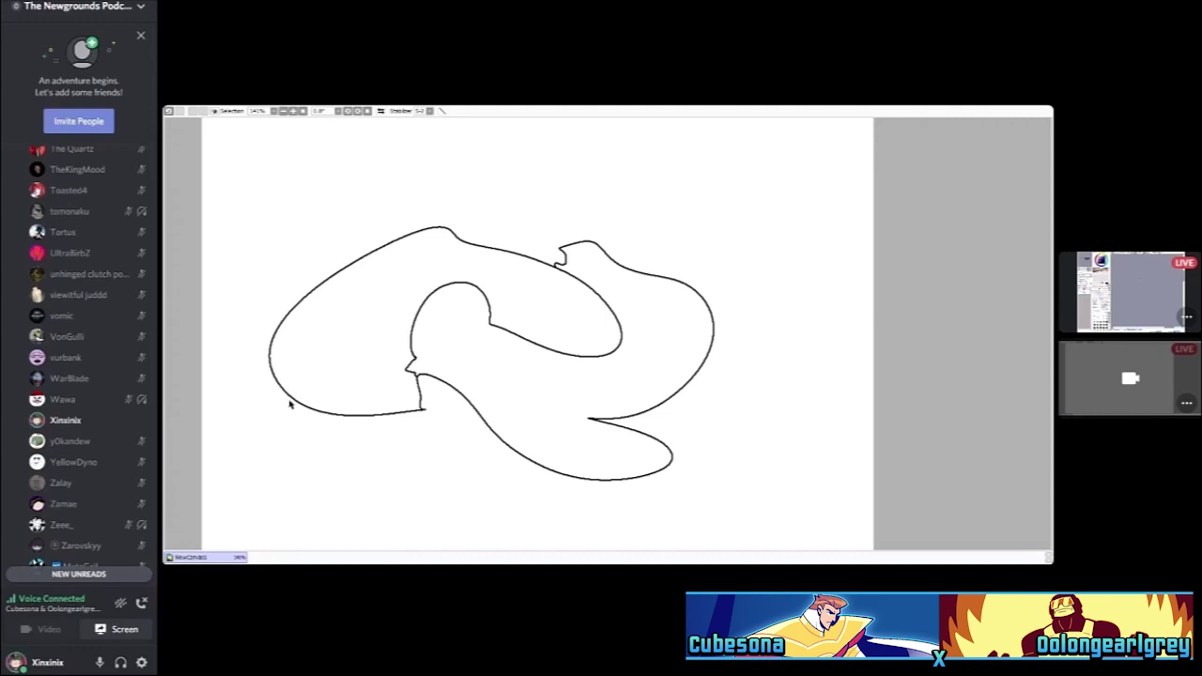
Clear the winding test outline from the canvas
scroll(422, 324, down, 3)
scroll(331, 350, up, 2)
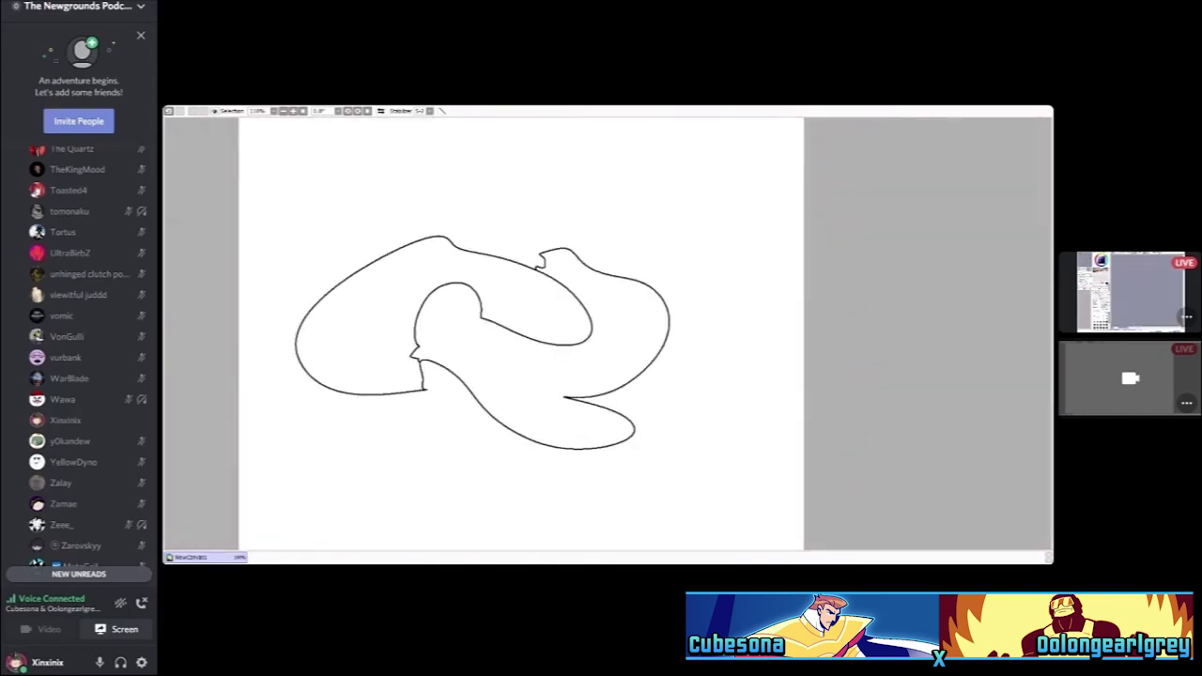
key(Delete)
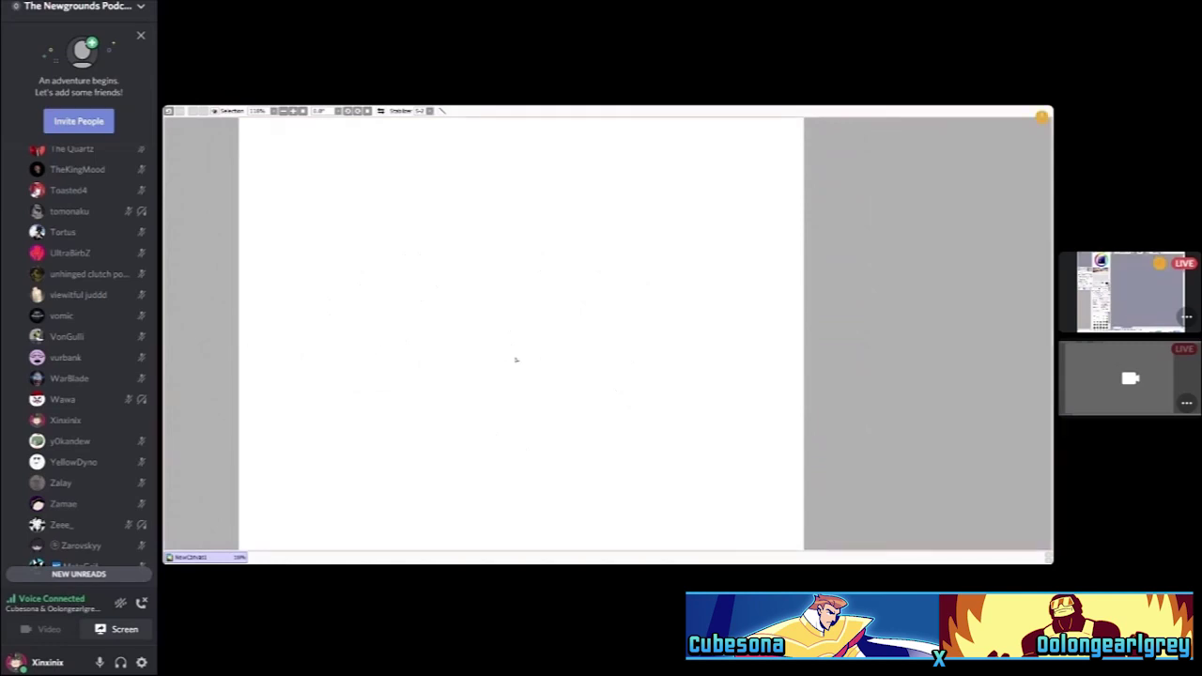
scroll(543, 371, down, 1)
scroll(547, 338, down, 1)
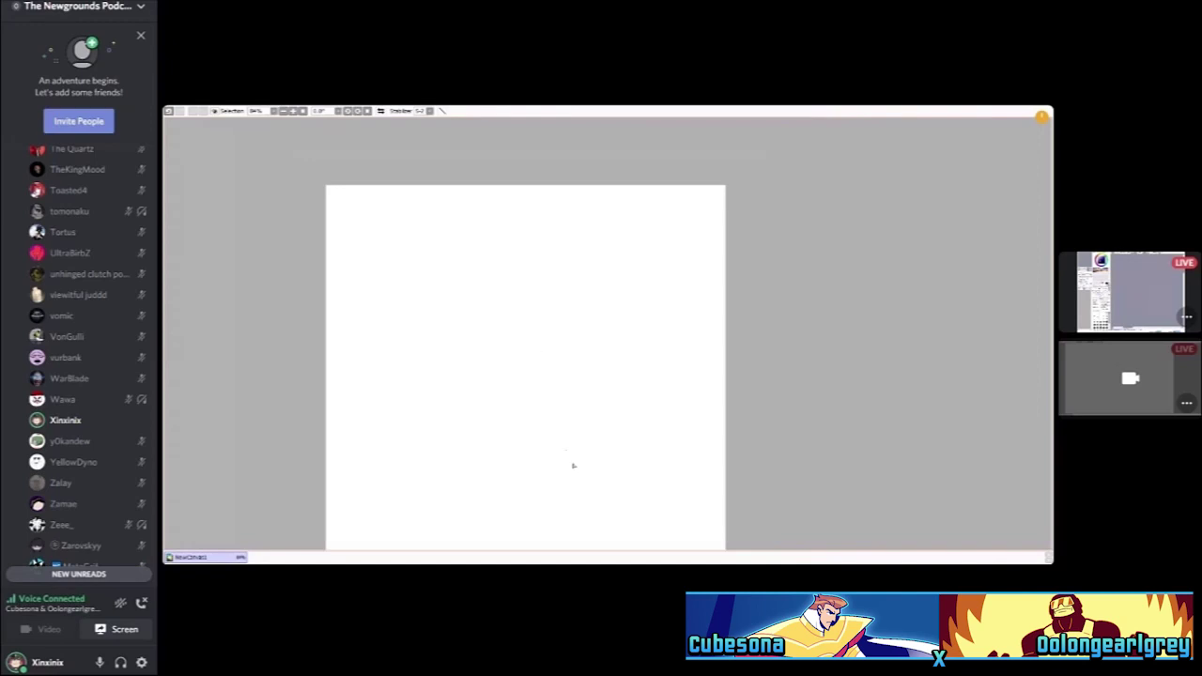
scroll(508, 392, up, 1)
scroll(493, 478, down, 2)
scroll(474, 439, up, 1)
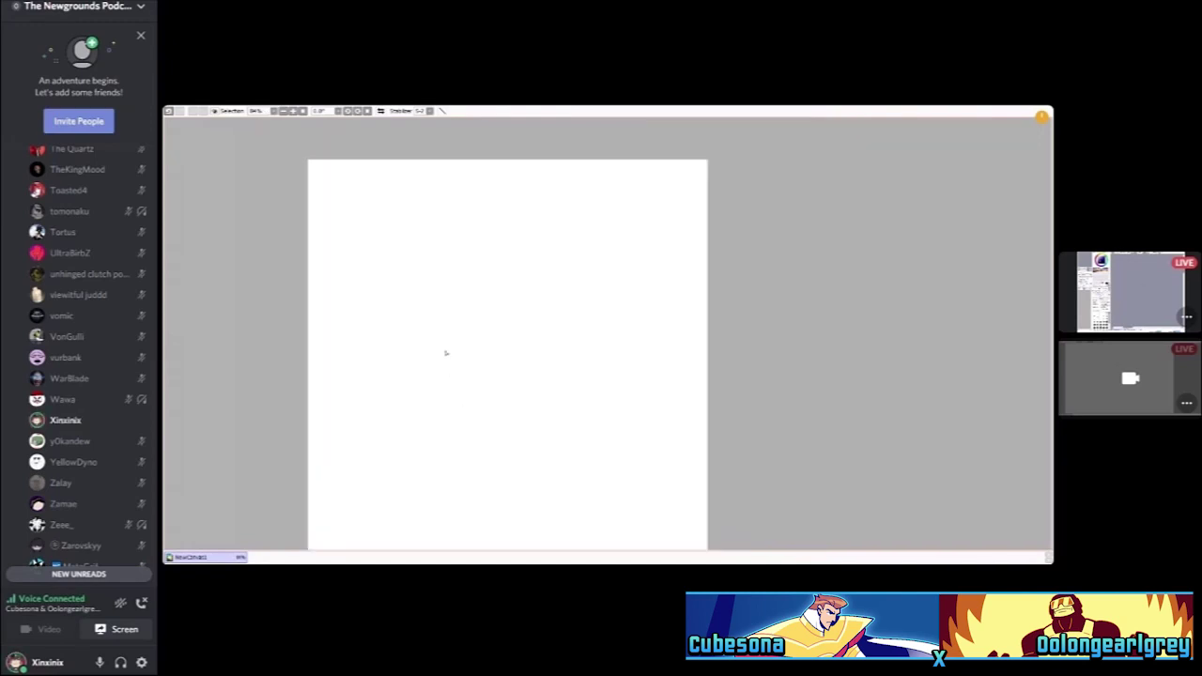
scroll(454, 348, up, 1)
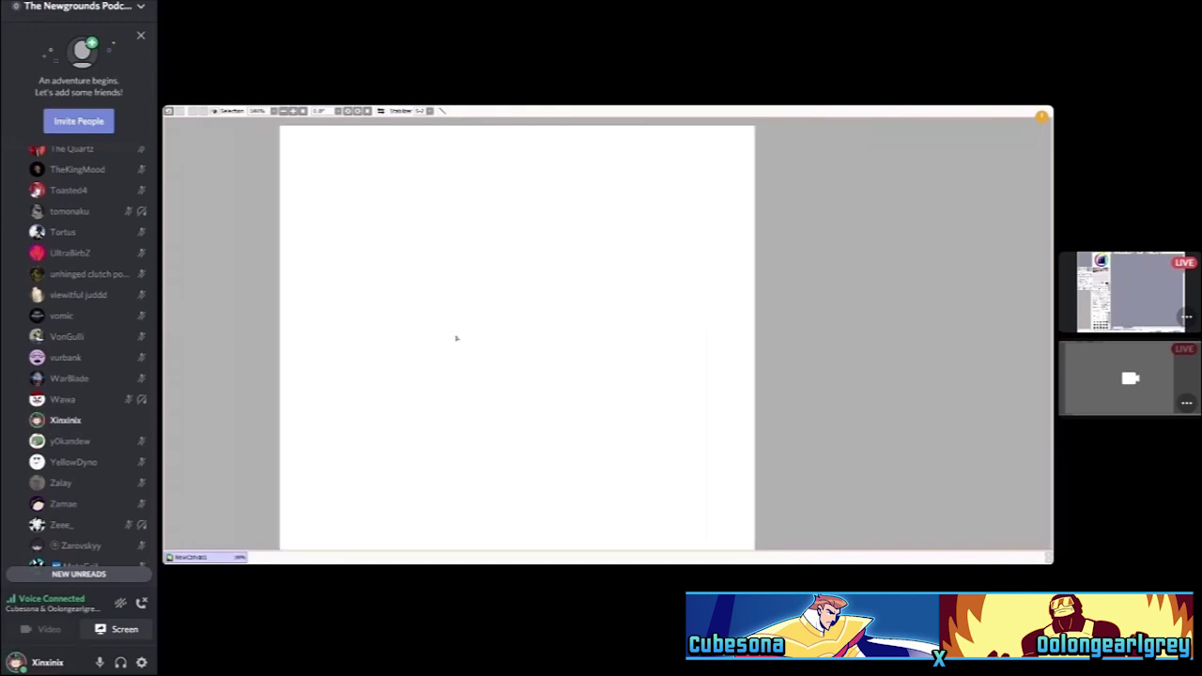
mouse_move(437, 336)
mouse_down()
mouse_move(465, 359)
mouse_move(439, 340)
mouse_up()
drag(463, 336, 480, 334)
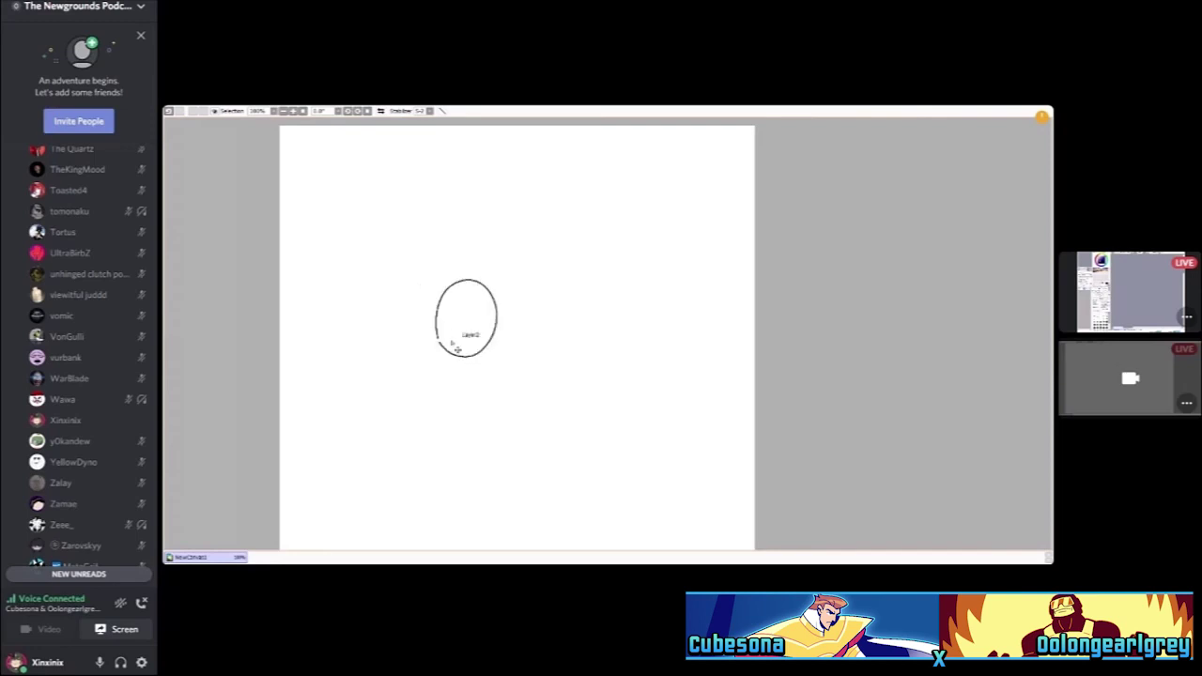
key(ctrl+z)
key(ctrl+z)
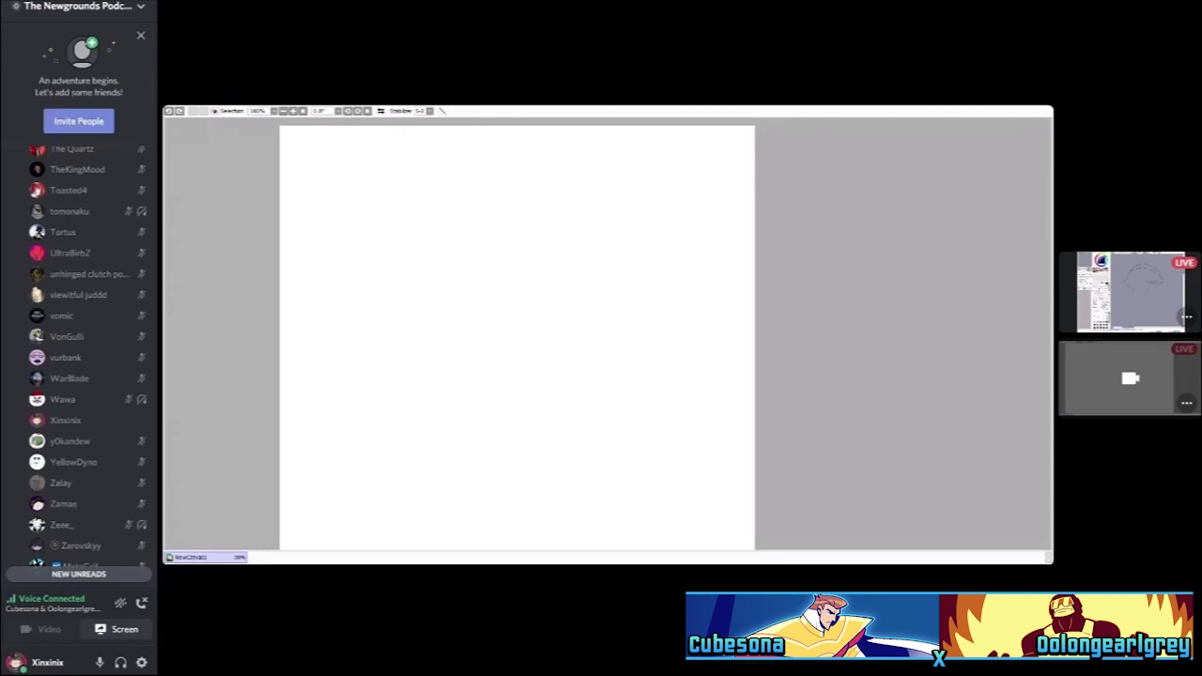
Switch to the other artist's stream, try two sweeping strokes on the blank canvas and undo both
click(1130, 292)
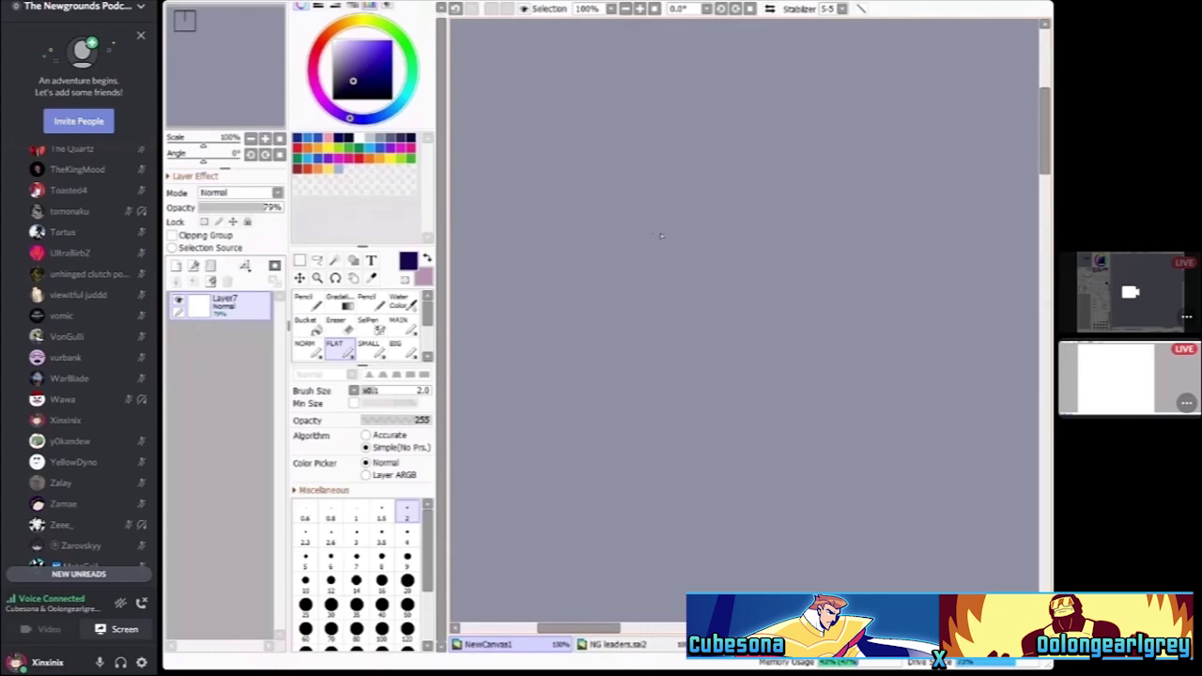
drag(588, 213, 831, 260)
drag(837, 163, 626, 114)
key(ctrl+z)
key(ctrl+z)
Sketch a tapering torso from a slanted shoulder line, two sides and a waist line, with large rounded arcs around it
drag(763, 199, 766, 200)
drag(593, 172, 630, 287)
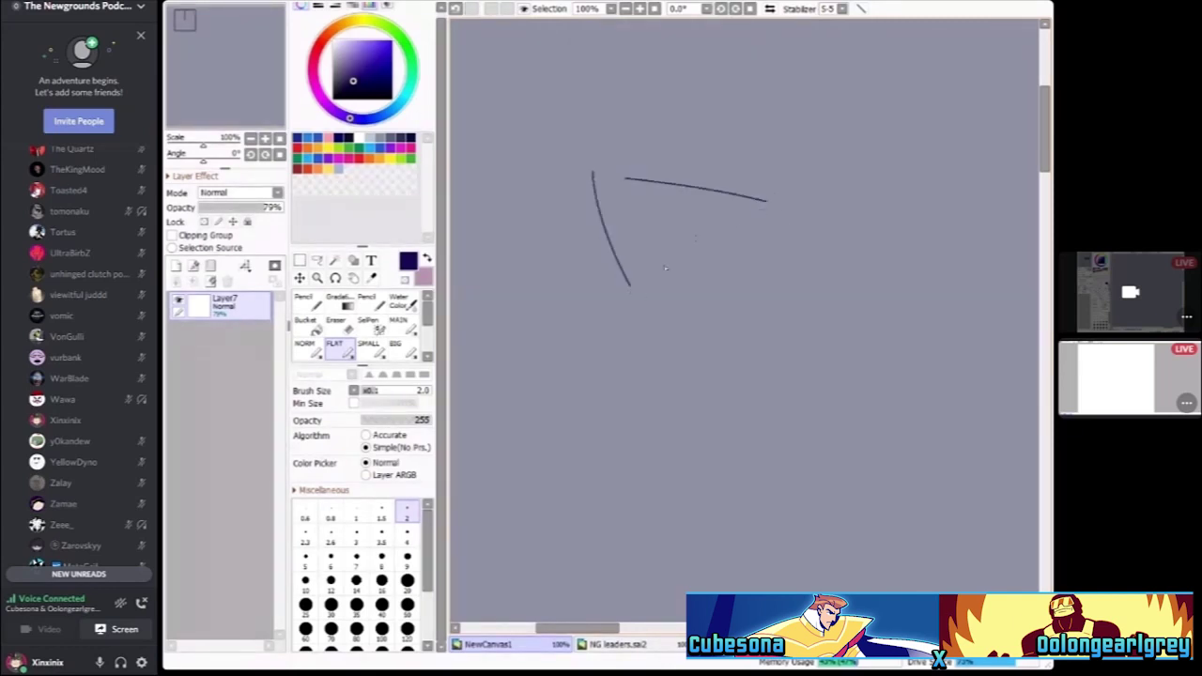
drag(775, 194, 754, 277)
drag(614, 295, 779, 291)
mouse_move(684, 93)
mouse_down()
mouse_move(867, 235)
mouse_move(768, 231)
mouse_up()
scroll(626, 124, up, 1)
mouse_move(662, 111)
mouse_down()
mouse_move(643, 119)
mouse_move(666, 368)
mouse_up()
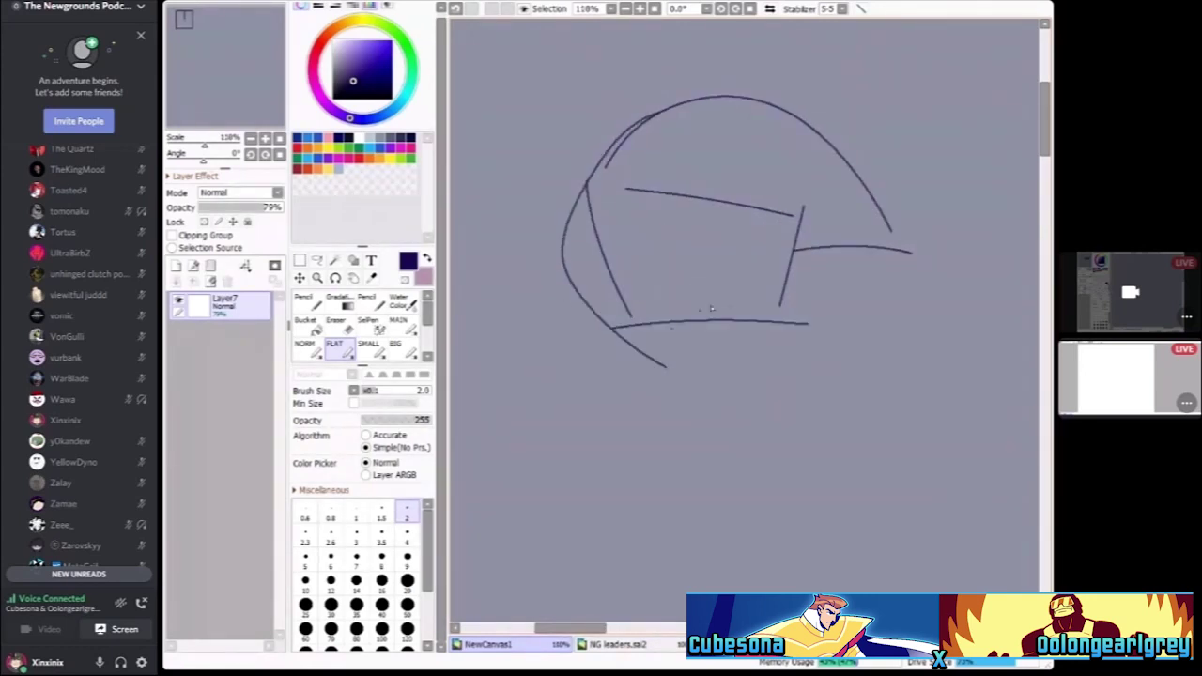
Draw the flared hip block below the waist line, closing it with a lower edge
mouse_move(795, 251)
mouse_down()
mouse_move(771, 329)
mouse_move(810, 364)
mouse_up()
mouse_move(810, 363)
mouse_down()
mouse_move(667, 367)
mouse_move(672, 381)
mouse_up()
scroll(754, 264, down, 2)
scroll(697, 336, up, 2)
scroll(677, 340, up, 1)
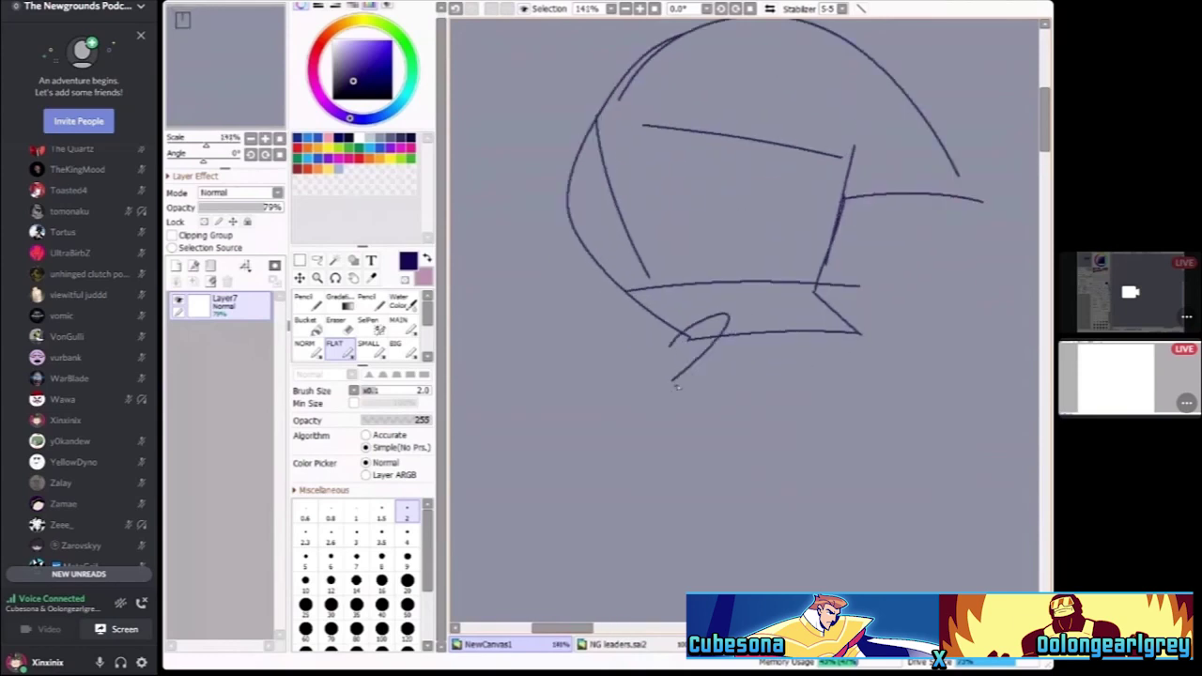
Draw the bent left leg below the hips, with a pointed foot
mouse_move(727, 313)
mouse_down()
mouse_move(636, 385)
mouse_move(692, 427)
mouse_up()
scroll(684, 404, up, 1)
mouse_move(667, 374)
mouse_down()
mouse_move(707, 441)
mouse_move(649, 438)
mouse_move(620, 468)
mouse_move(707, 434)
mouse_up()
scroll(708, 434, down, 1)
scroll(815, 308, up, 1)
Draw the bent right leg below the hips, with a pointed foot
drag(790, 313, 877, 344)
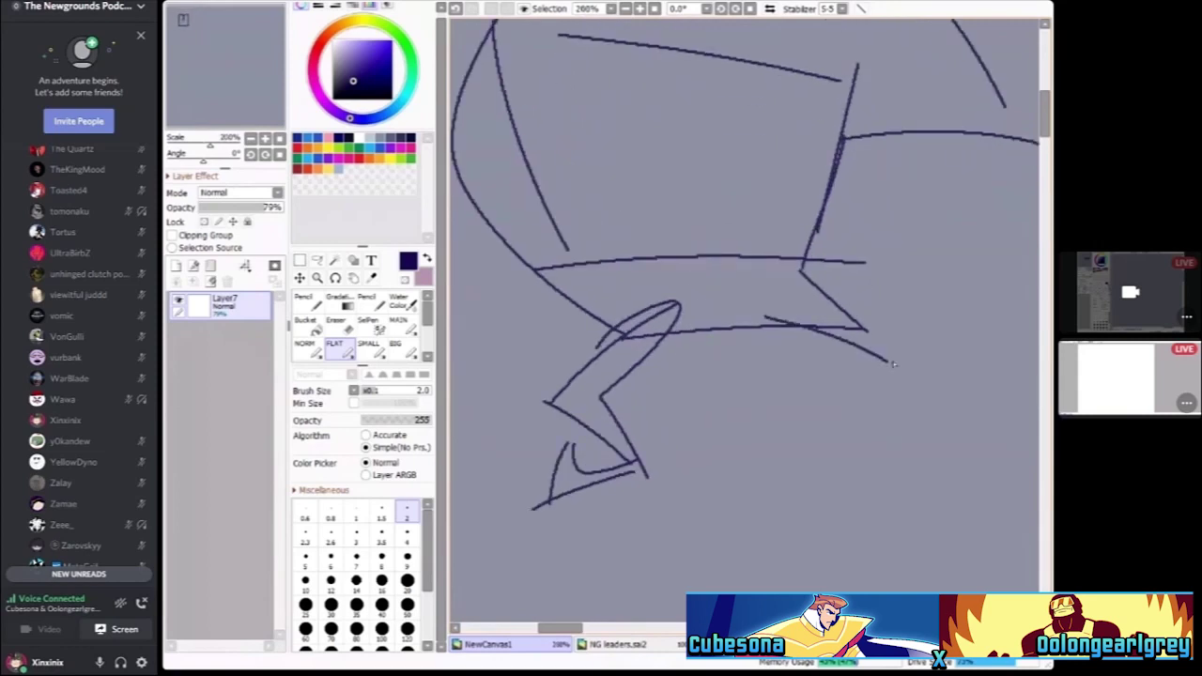
mouse_move(811, 297)
mouse_down()
mouse_move(933, 349)
mouse_move(867, 420)
mouse_up()
drag(883, 367, 838, 415)
mouse_move(821, 422)
mouse_down()
mouse_move(927, 433)
mouse_move(870, 422)
mouse_up()
scroll(737, 302, down, 3)
drag(703, 104, 706, 218)
scroll(705, 218, down, 2)
scroll(706, 218, up, 2)
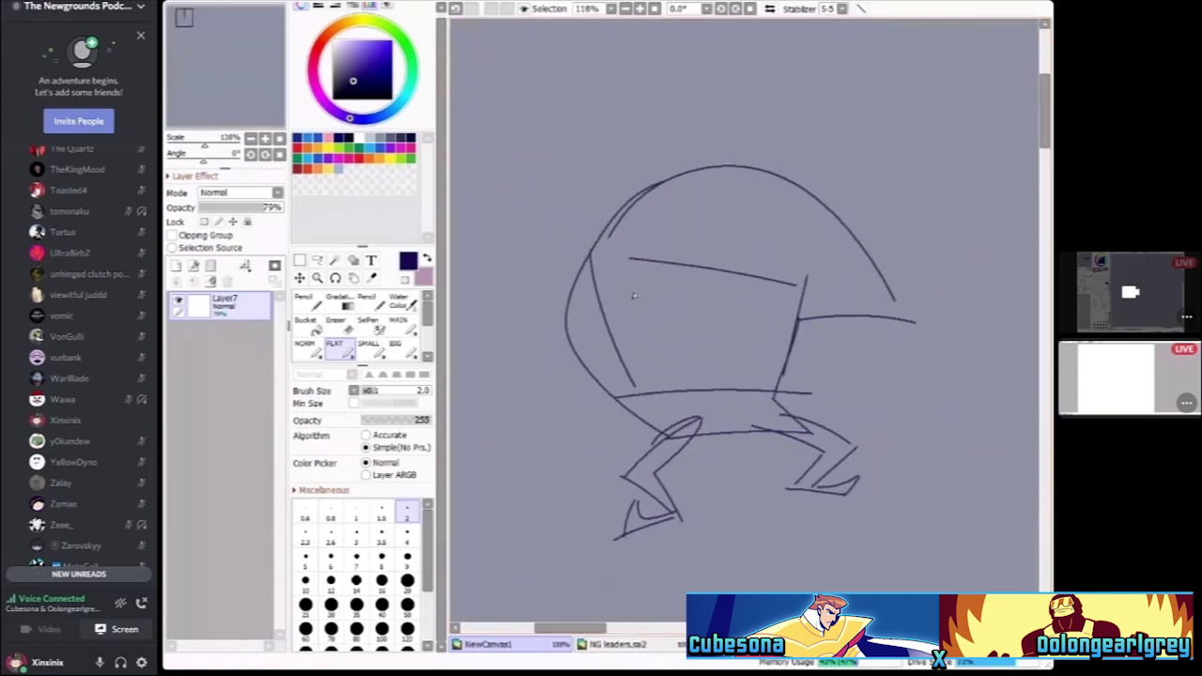
Reshape the whole figure sketch slightly with a Freeform transform, then deselect it and return to the FLAT brush
scroll(902, 207, down, 1)
key(ctrl+t)
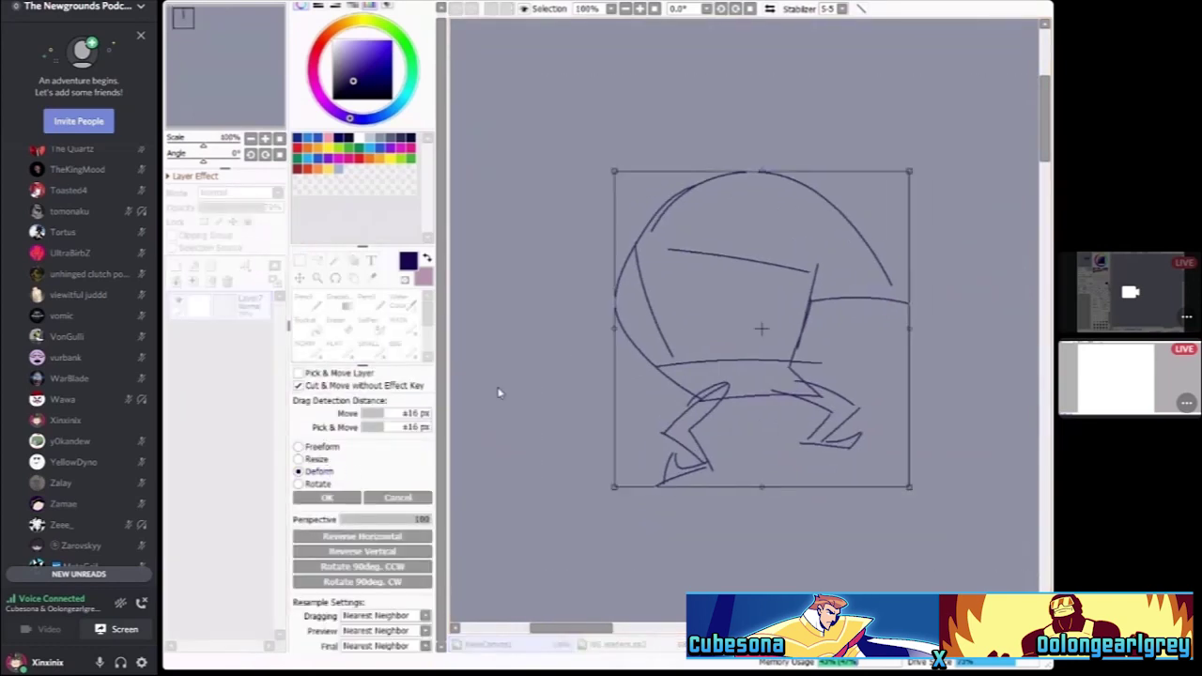
click(317, 447)
drag(577, 133, 585, 122)
key(Return)
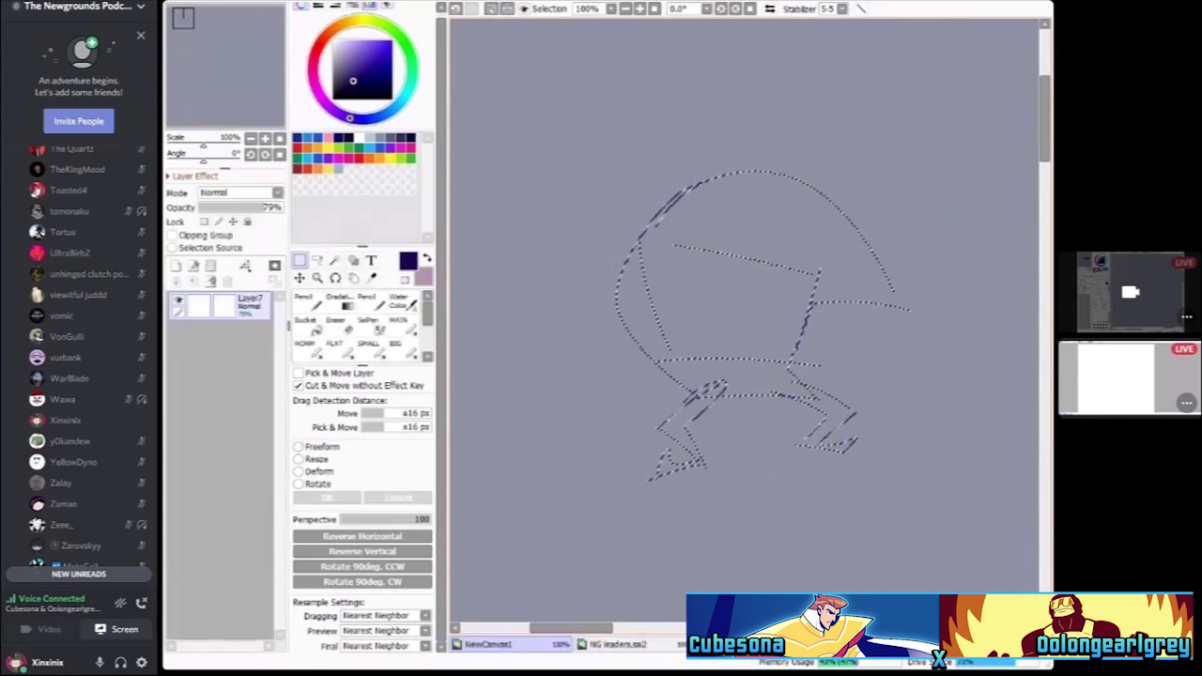
key(ctrl+d)
click(335, 348)
scroll(792, 273, down, 1)
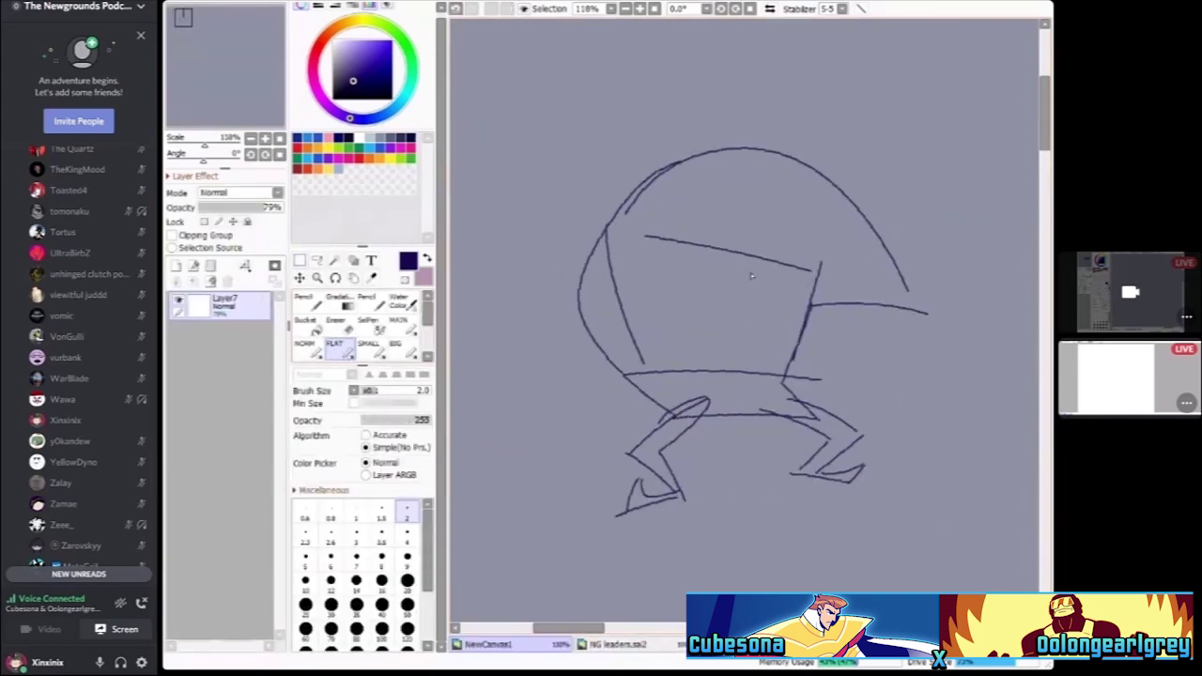
Draw a circle on the empty canvas up and to the right of the figure
scroll(792, 272, up, 2)
scroll(749, 281, down, 2)
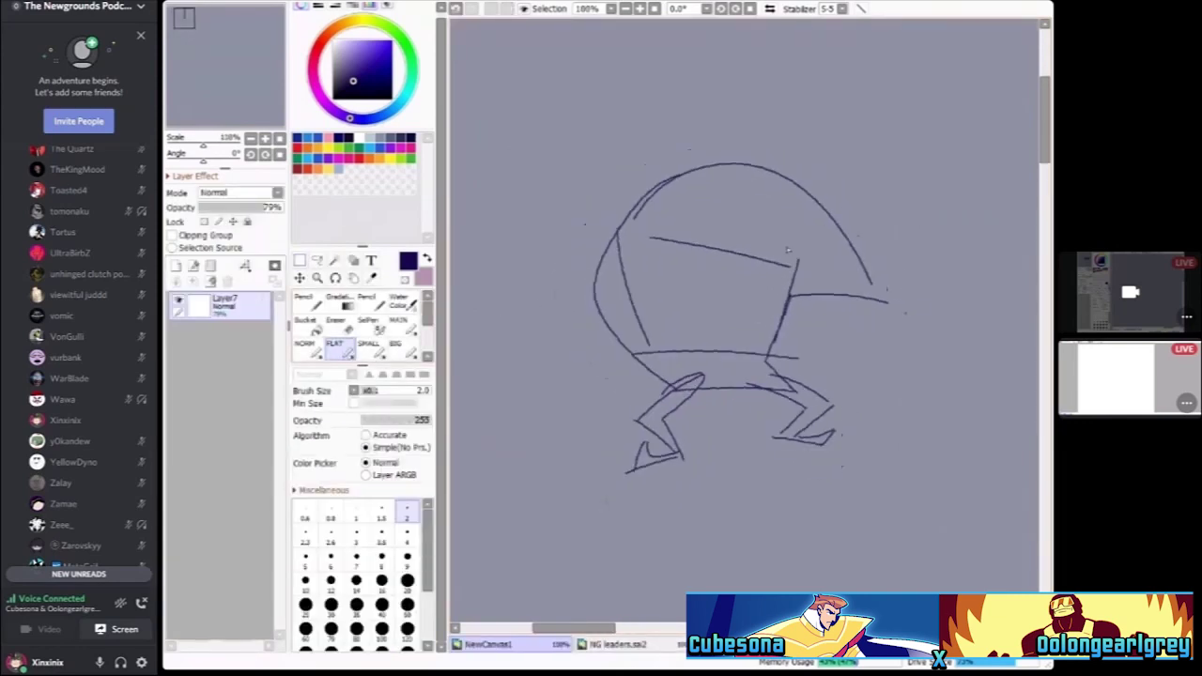
scroll(865, 237, up, 4)
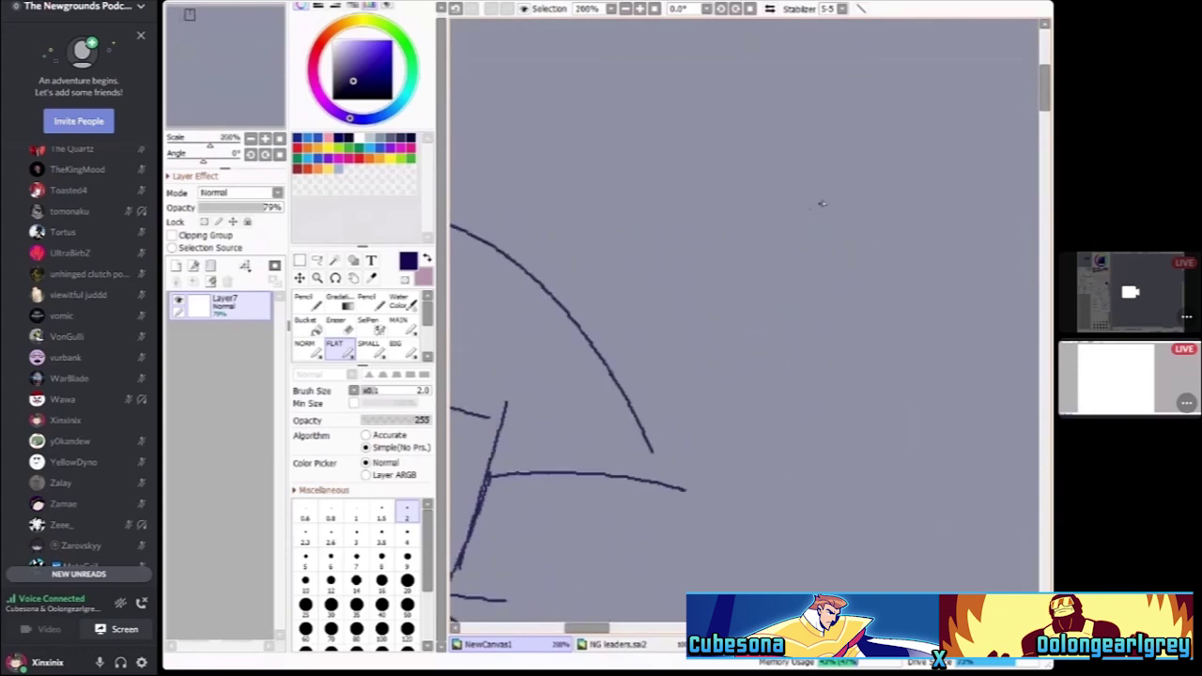
mouse_move(824, 180)
mouse_down()
mouse_move(797, 271)
mouse_move(827, 180)
mouse_up()
drag(825, 185, 789, 269)
scroll(912, 192, down, 3)
scroll(912, 193, up, 3)
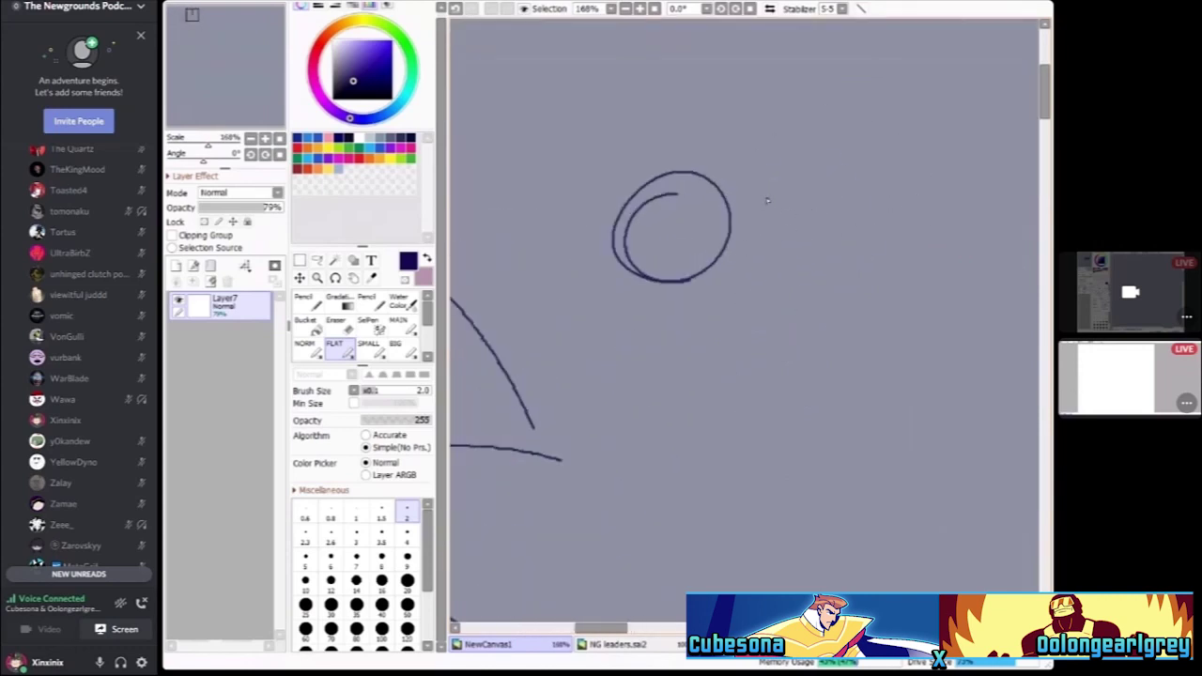
Draw a square and a downward-pointing triangle in a row beside the circle
mouse_move(763, 175)
mouse_down()
mouse_move(759, 283)
mouse_move(876, 183)
mouse_up()
drag(874, 158, 873, 295)
drag(747, 273, 885, 274)
mouse_move(968, 194)
mouse_down()
mouse_move(859, 217)
mouse_move(786, 197)
mouse_move(949, 193)
mouse_up()
drag(779, 196, 947, 194)
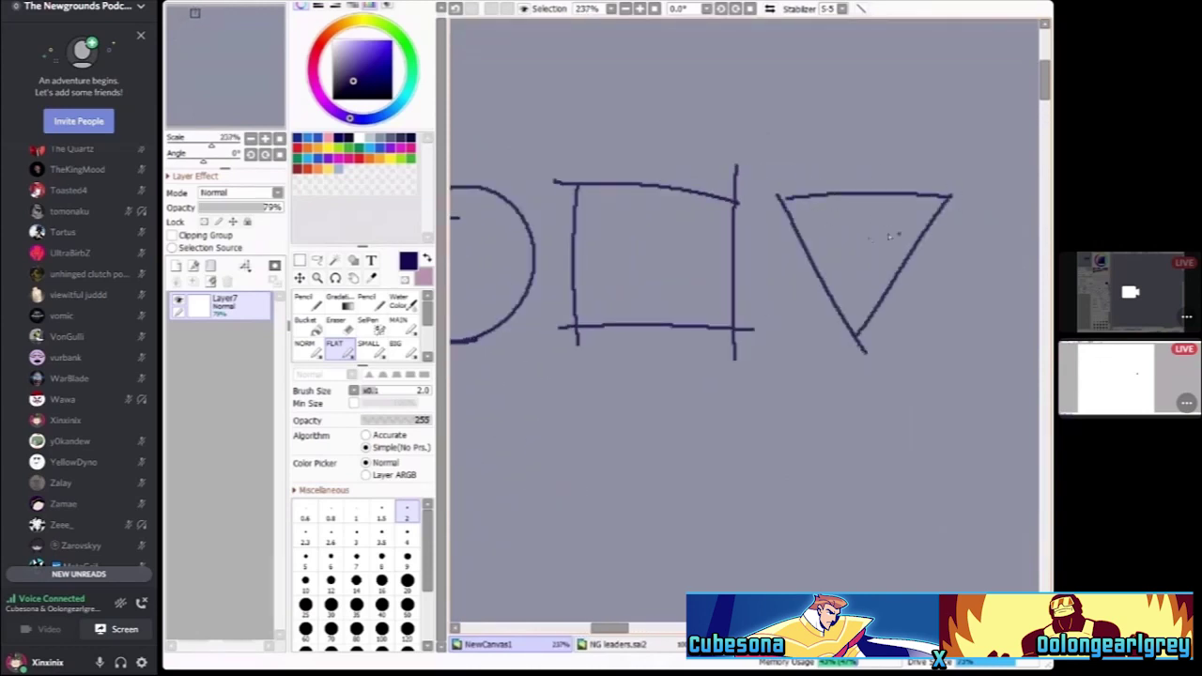
Delete the circle, square and triangle with a rectangular selection and return to the FLAT brush
scroll(833, 241, down, 2)
scroll(832, 241, up, 3)
scroll(832, 241, down, 3)
scroll(832, 240, up, 3)
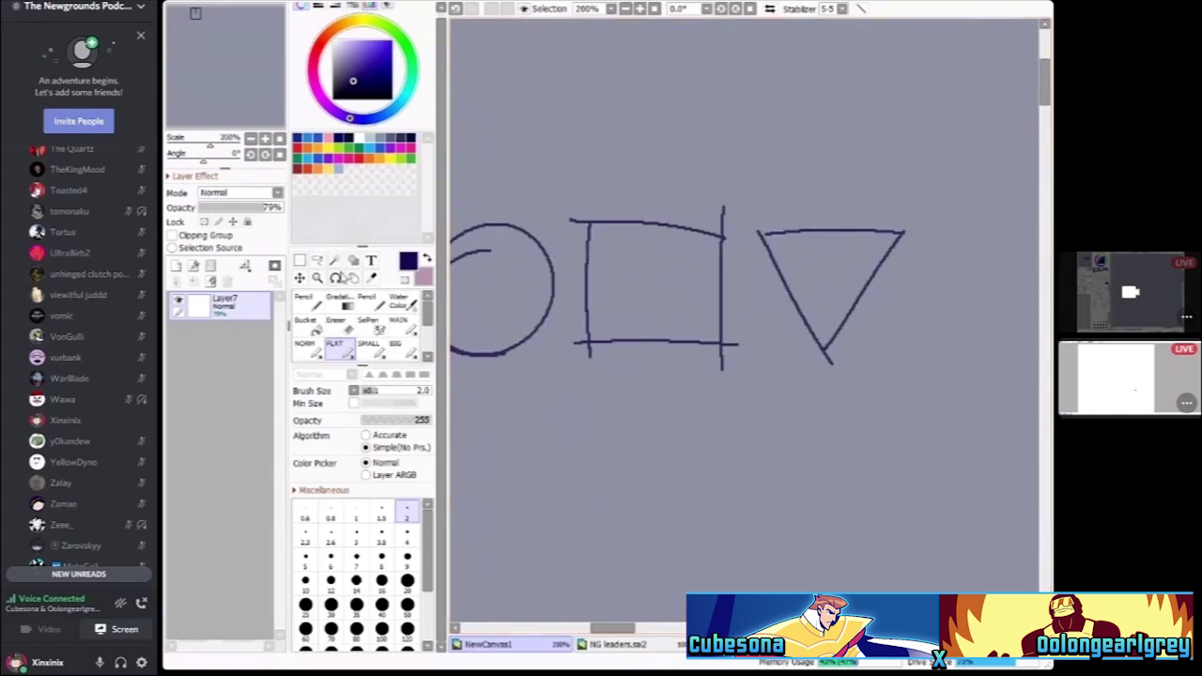
click(299, 263)
scroll(794, 276, down, 4)
scroll(592, 271, up, 2)
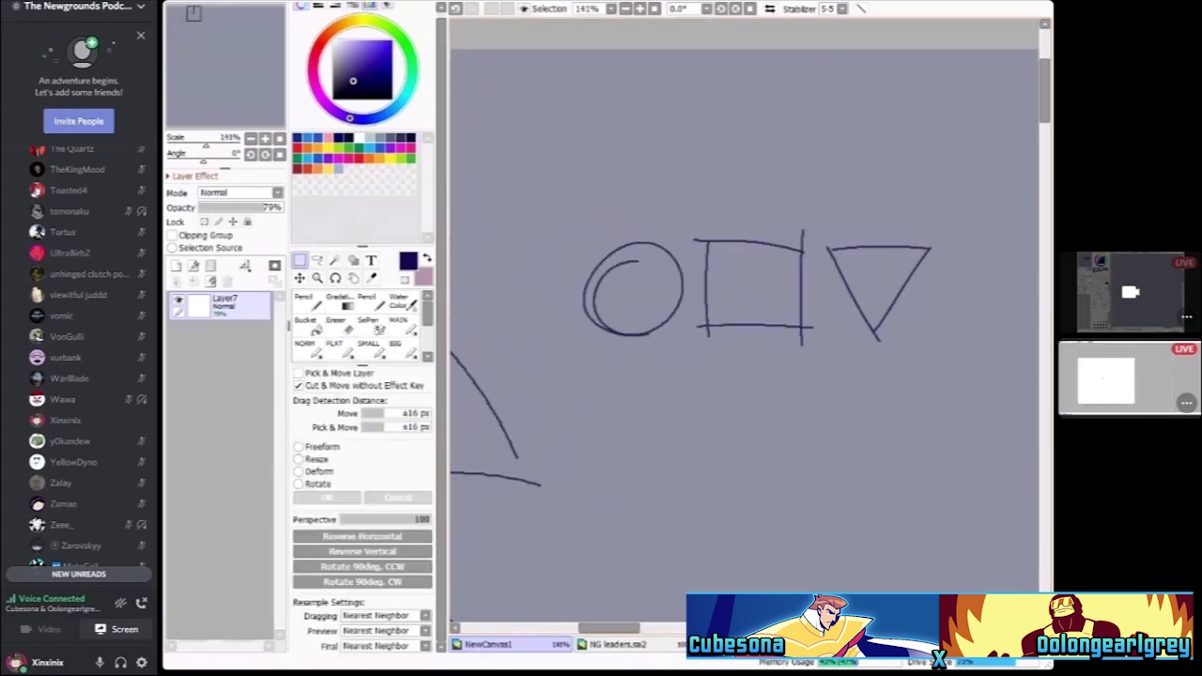
drag(570, 179, 968, 374)
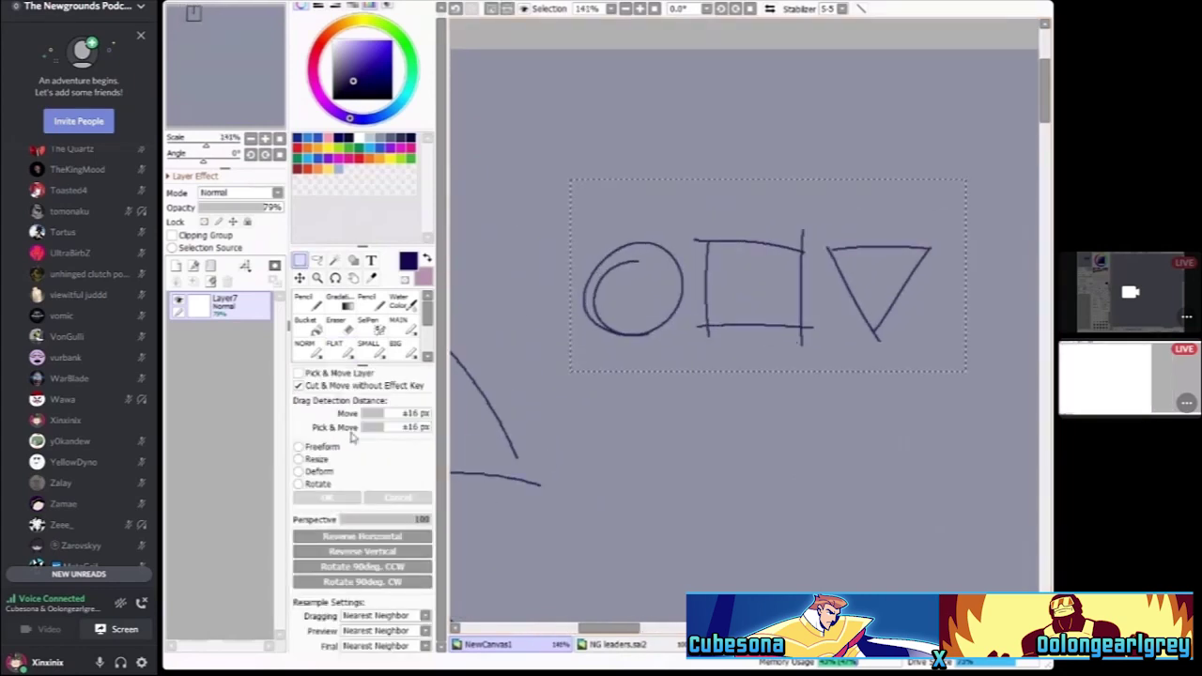
key(Delete)
click(334, 345)
Draw a small round head outline on the empty canvas to the right of the figure
scroll(791, 340, down, 3)
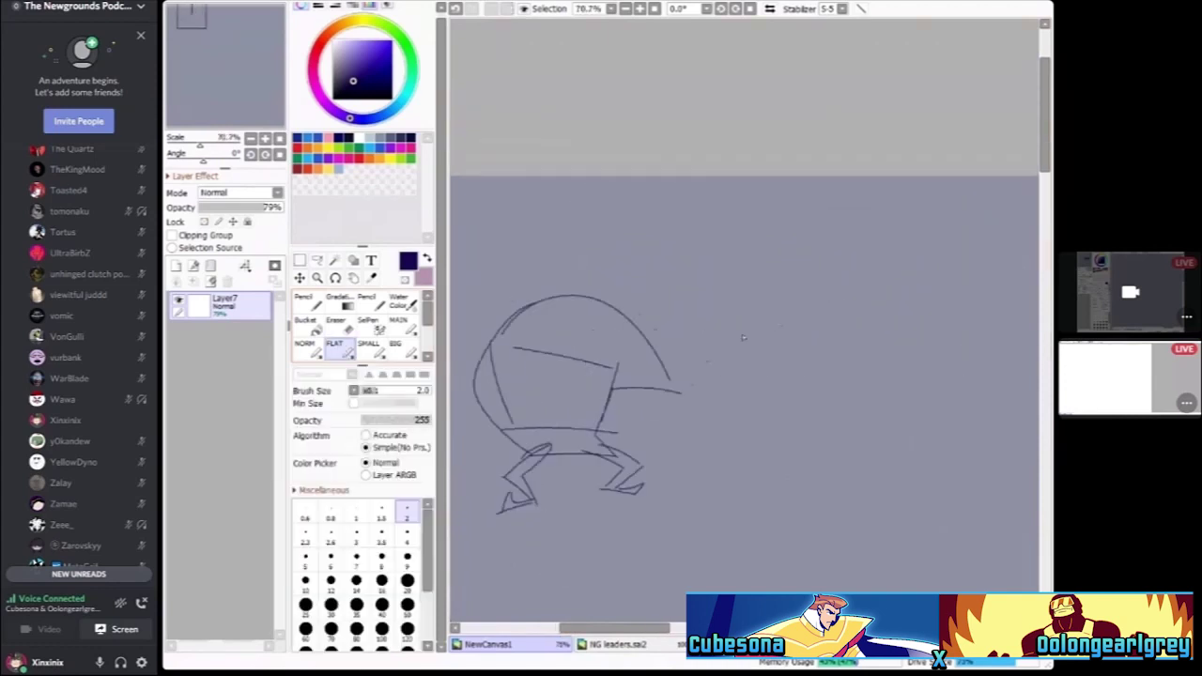
scroll(791, 340, down, 1)
scroll(687, 395, up, 2)
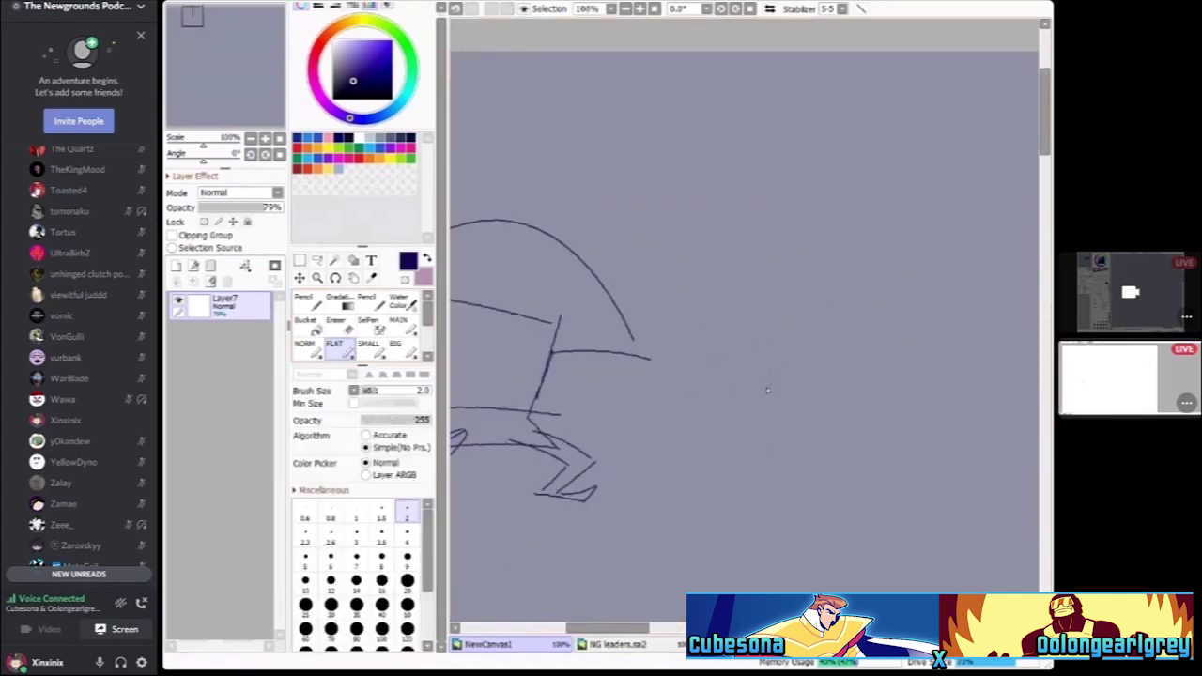
scroll(697, 384, up, 4)
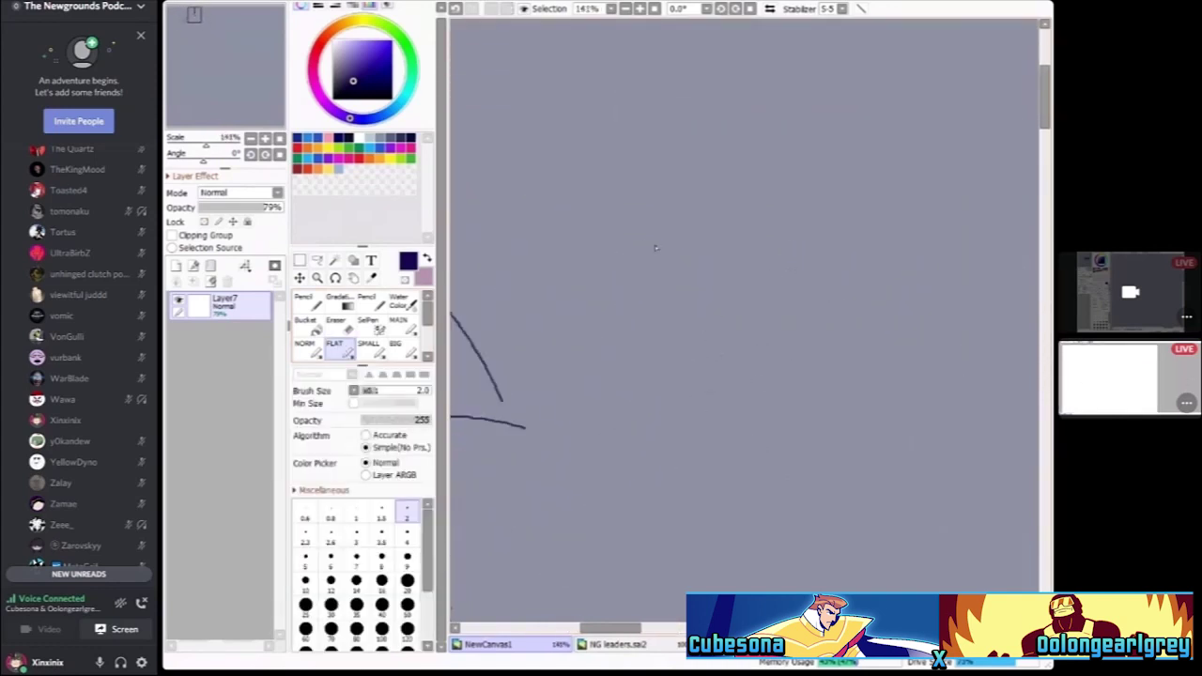
scroll(709, 263, down, 1)
scroll(749, 196, up, 1)
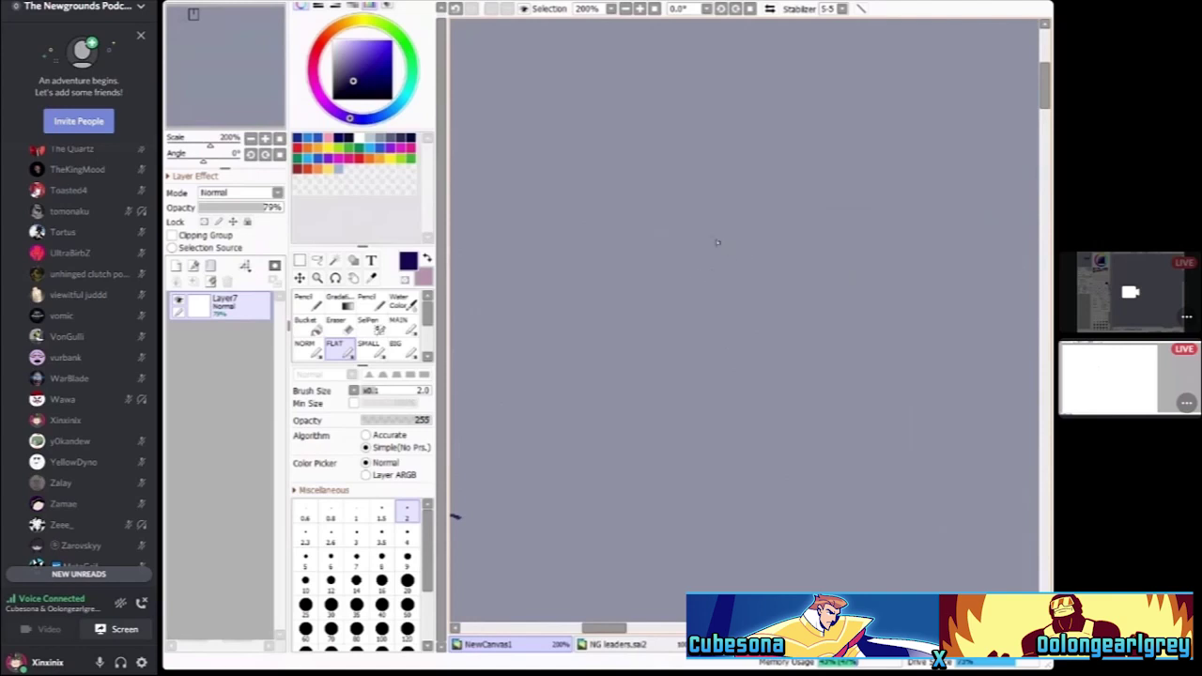
mouse_move(655, 172)
mouse_down()
mouse_move(764, 294)
mouse_move(790, 202)
mouse_move(779, 179)
mouse_move(685, 187)
mouse_move(676, 215)
mouse_up()
Try two small round eyes and a wide smile inside the head outline, and undo them
scroll(670, 206, up, 1)
scroll(728, 198, up, 1)
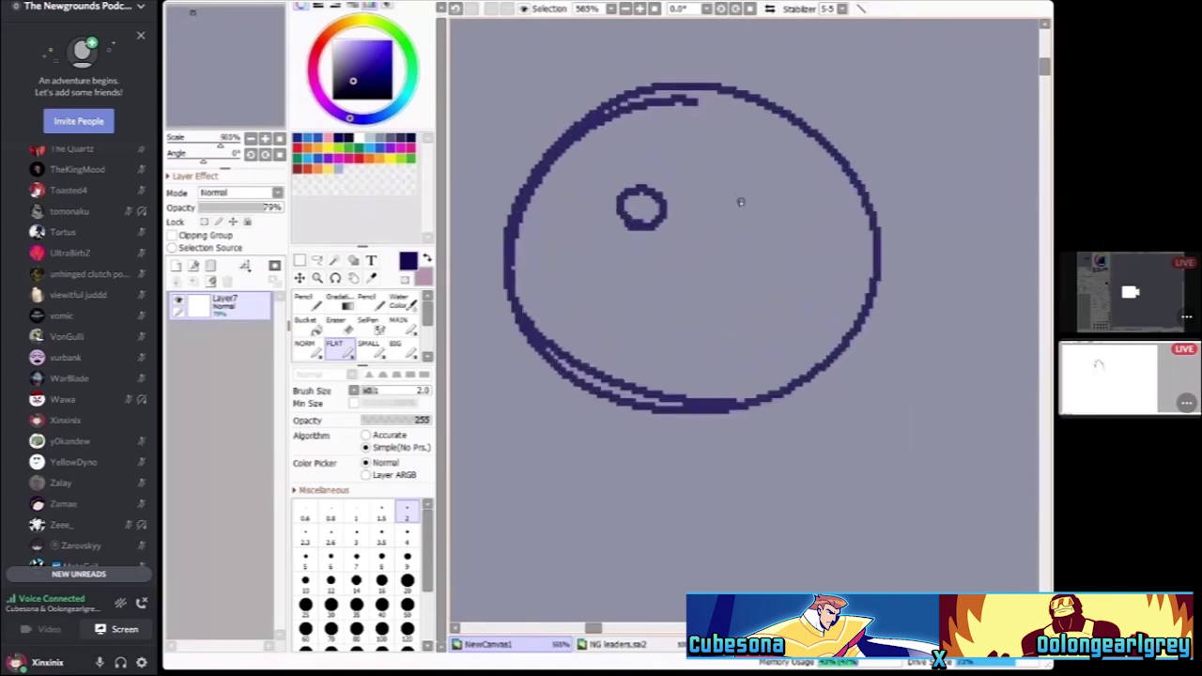
mouse_move(747, 178)
mouse_down()
mouse_move(777, 205)
mouse_move(749, 178)
mouse_up()
mouse_move(573, 216)
mouse_down()
mouse_move(692, 332)
mouse_move(817, 212)
mouse_up()
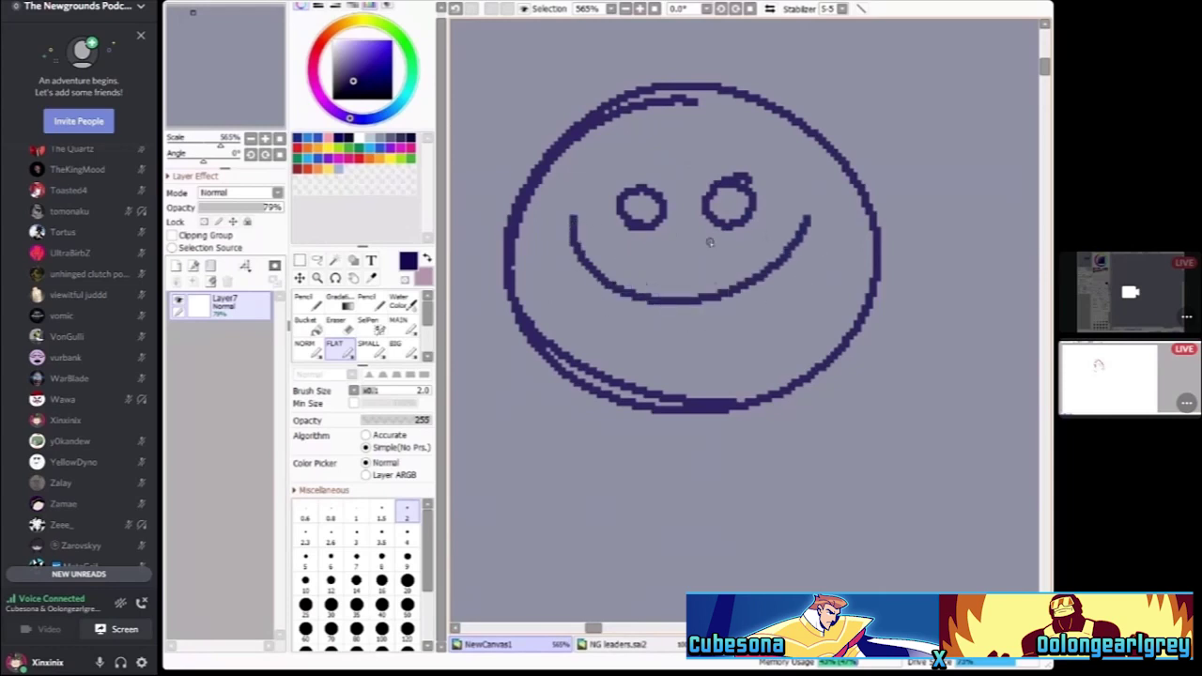
scroll(712, 241, down, 2)
scroll(711, 242, up, 2)
scroll(714, 282, down, 2)
key(ctrl+z)
key(ctrl+z)
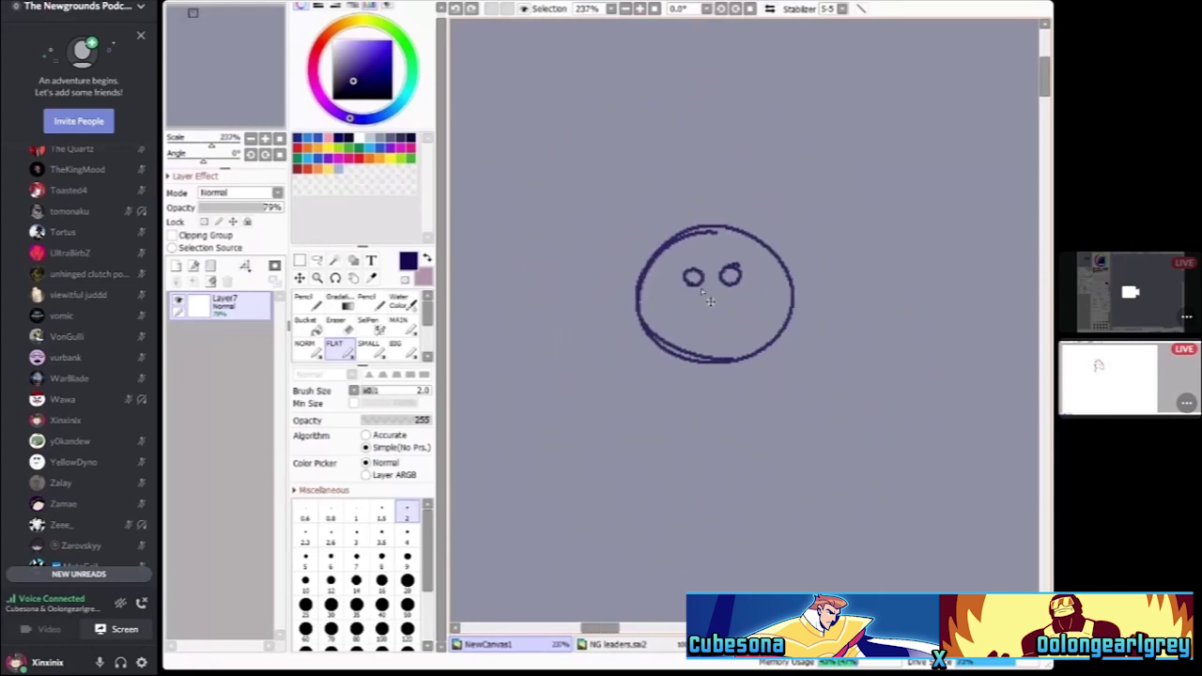
key(ctrl+z)
key(ctrl+z)
key(ctrl+z)
key(ctrl+z)
Try two different feature strokes inside the round head outline and undo them
scroll(703, 264, up, 3)
scroll(689, 267, up, 2)
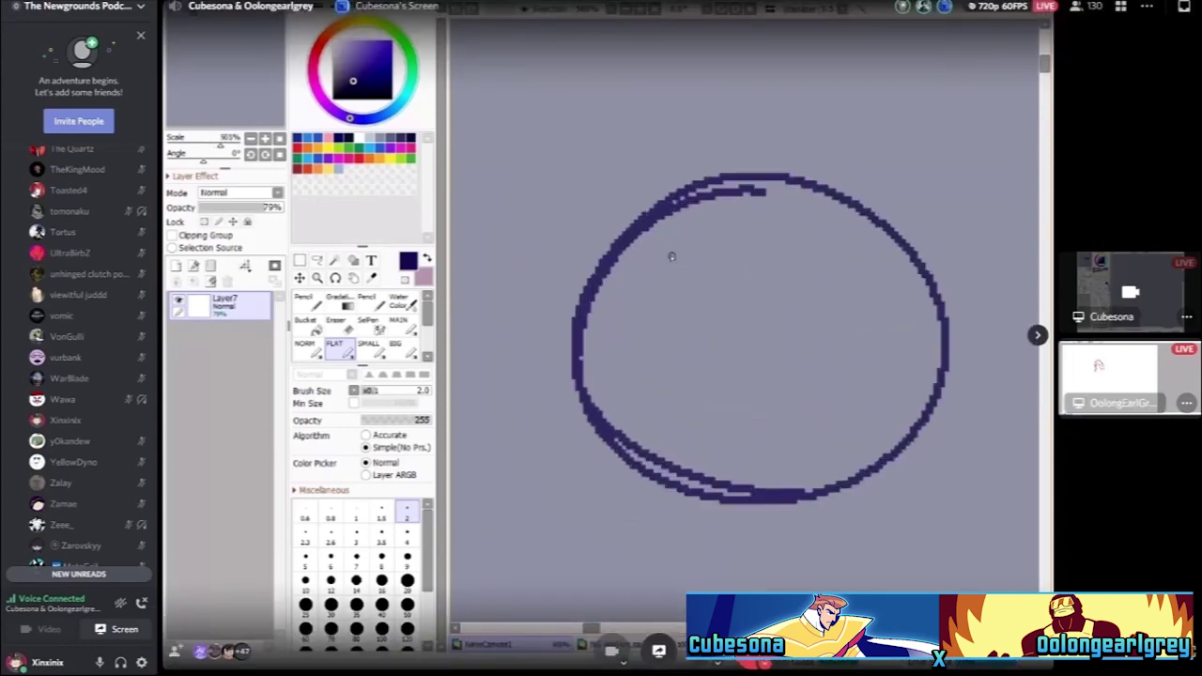
mouse_move(674, 248)
mouse_down()
mouse_move(595, 336)
mouse_move(802, 348)
mouse_move(642, 263)
mouse_up()
mouse_move(819, 241)
mouse_down()
mouse_move(886, 371)
mouse_move(838, 374)
mouse_up()
scroll(756, 334, down, 3)
key(ctrl+z)
key(ctrl+z)
Draw two large bulging eyes with round pupils overlapping the head's top and a wide crescent mouth, glancing briefly at the other stream
scroll(742, 327, up, 3)
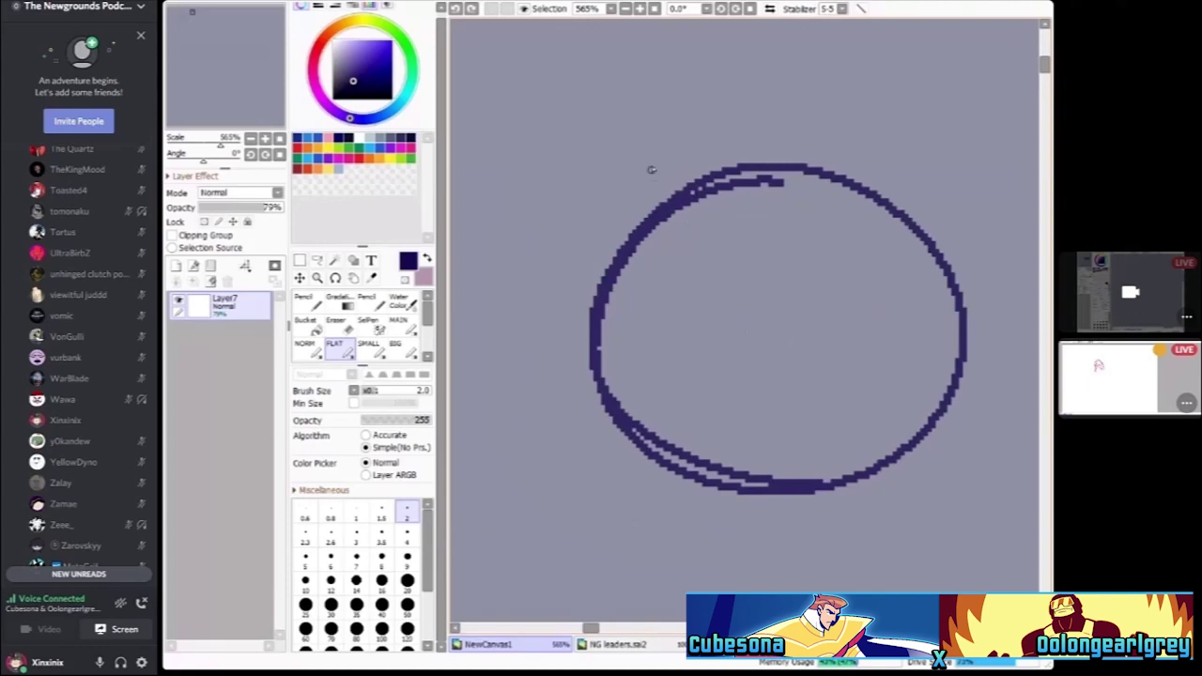
mouse_move(630, 158)
mouse_down()
mouse_move(645, 358)
mouse_move(691, 193)
mouse_up()
click(1130, 377)
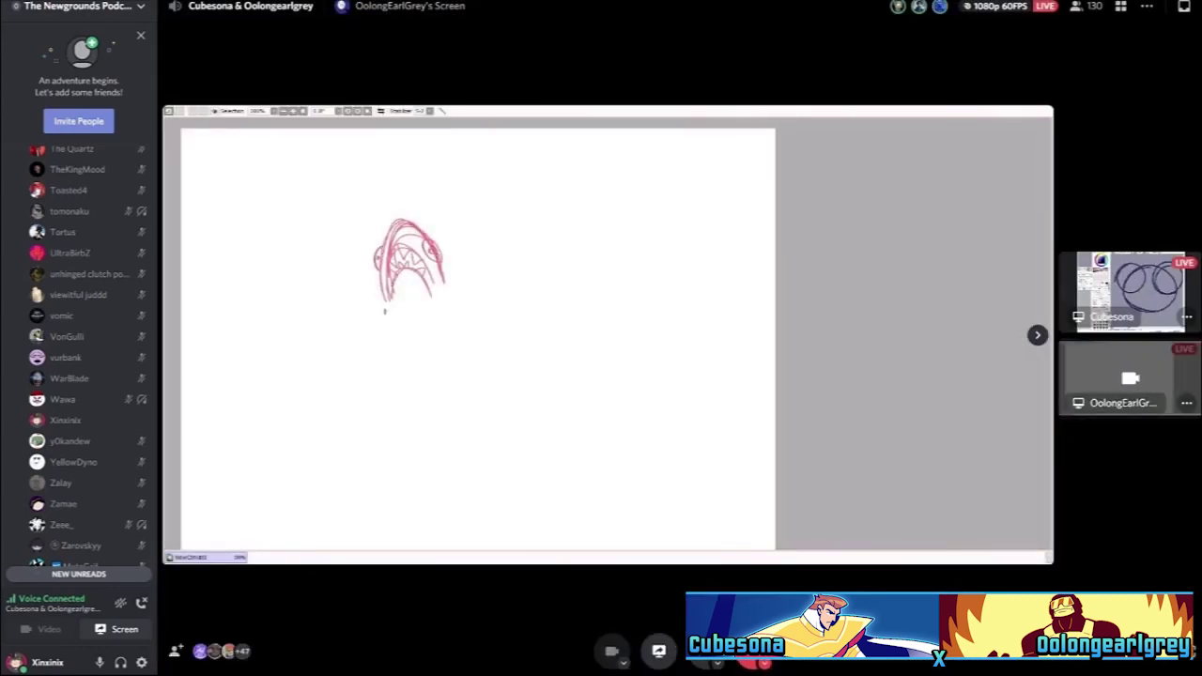
click(1130, 293)
mouse_move(914, 368)
mouse_down()
mouse_move(680, 397)
mouse_move(586, 361)
mouse_up()
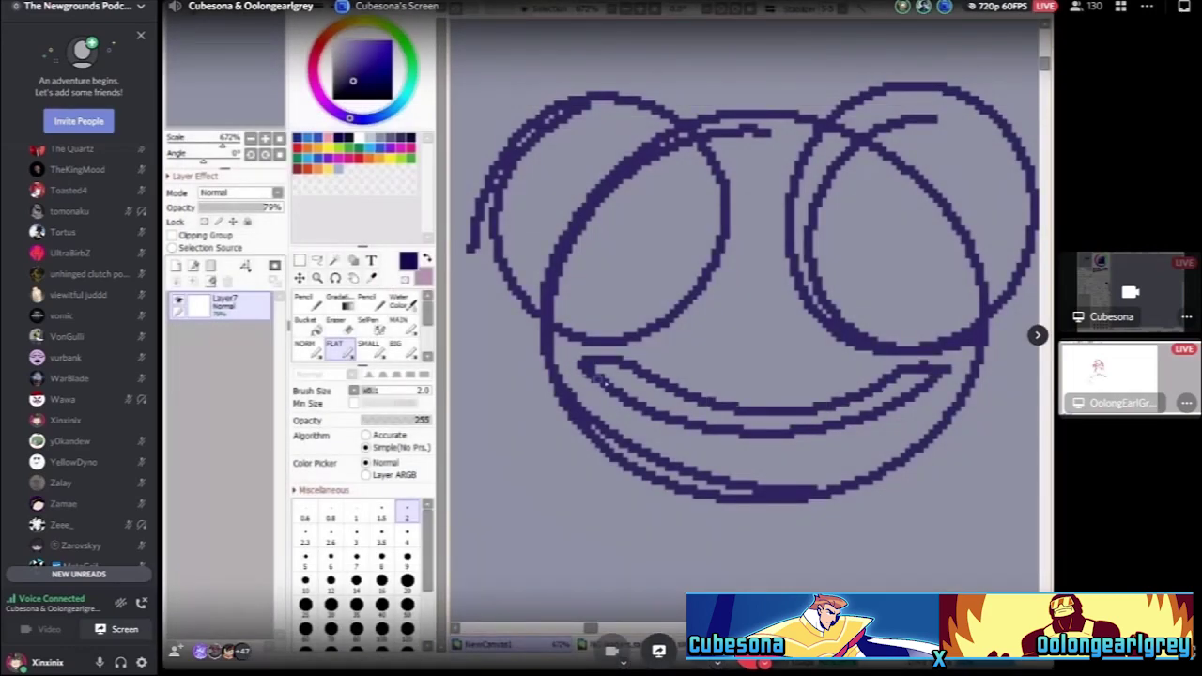
scroll(832, 270, down, 2)
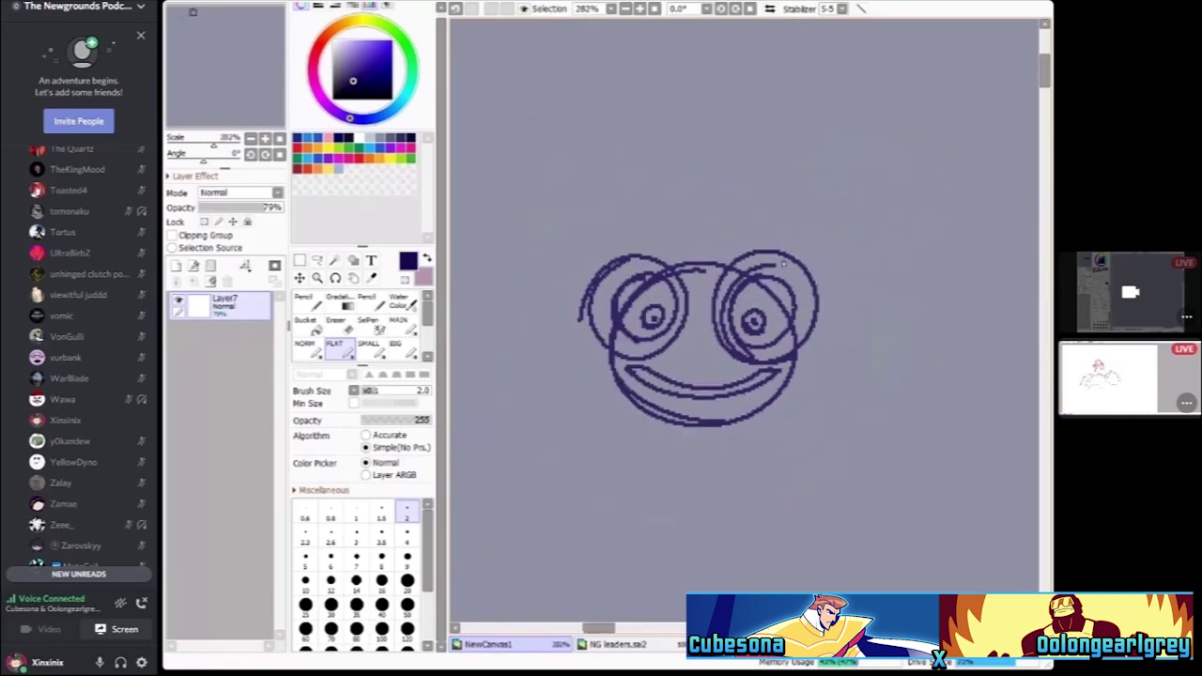
Alternate between the two shared screens to compare the red shark-headed figure with the round head and body sketches
click(1130, 378)
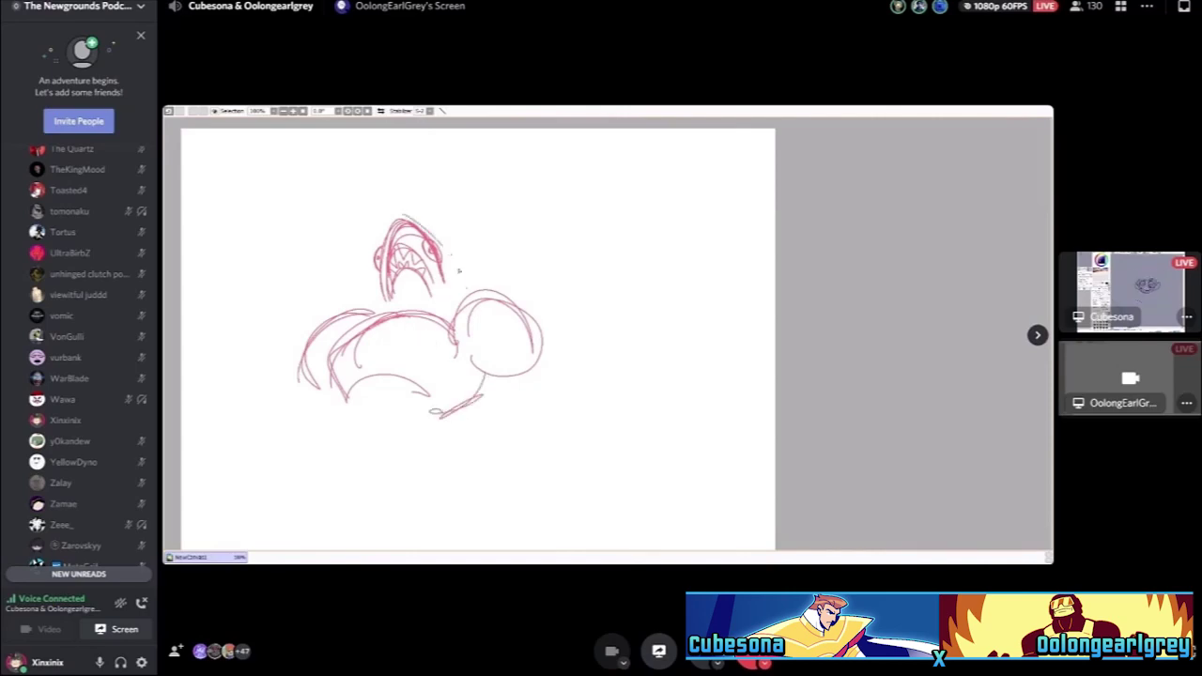
click(1153, 292)
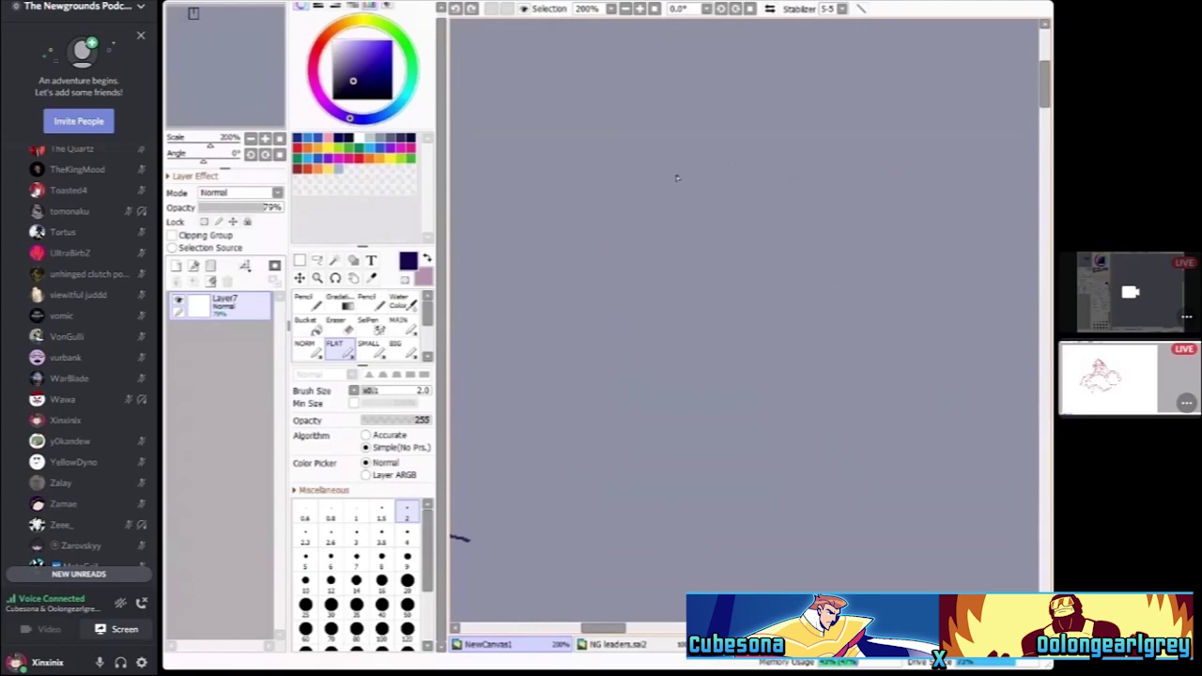
click(1130, 378)
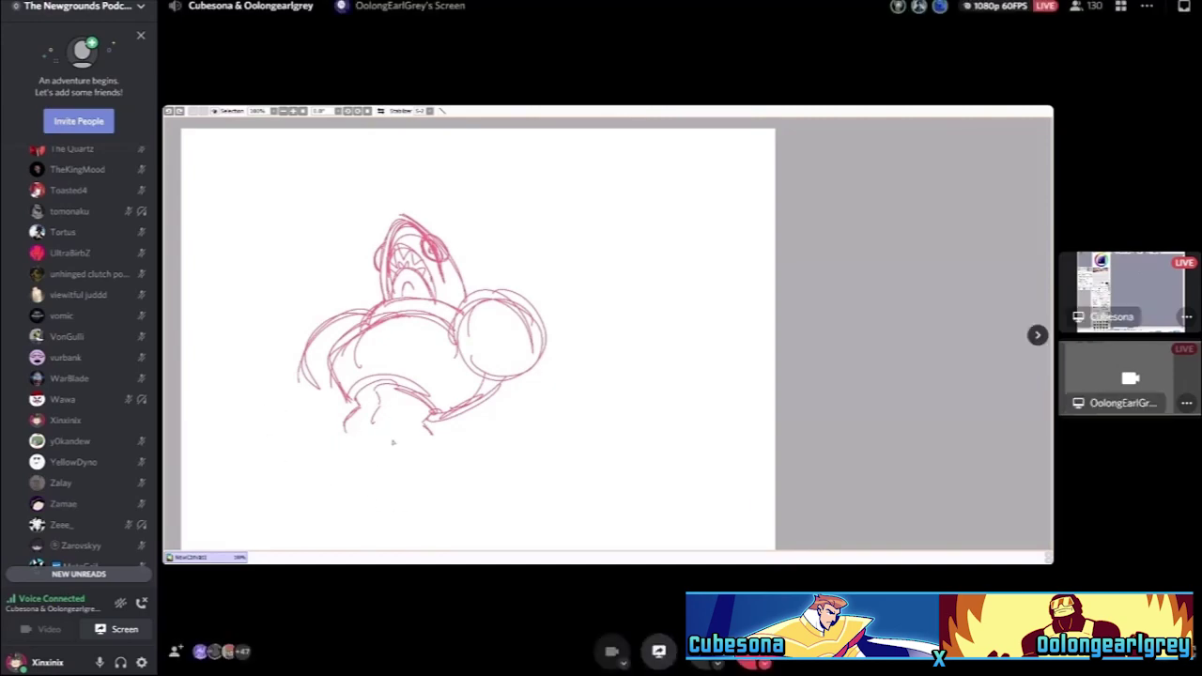
click(1130, 293)
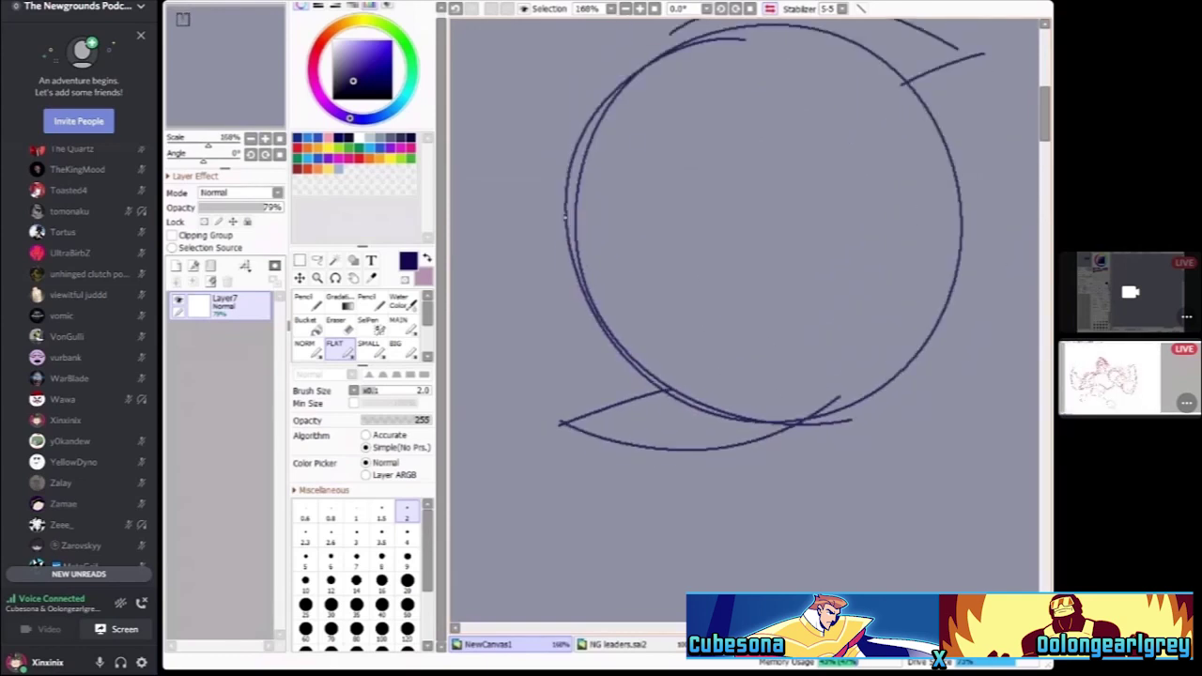
click(1131, 378)
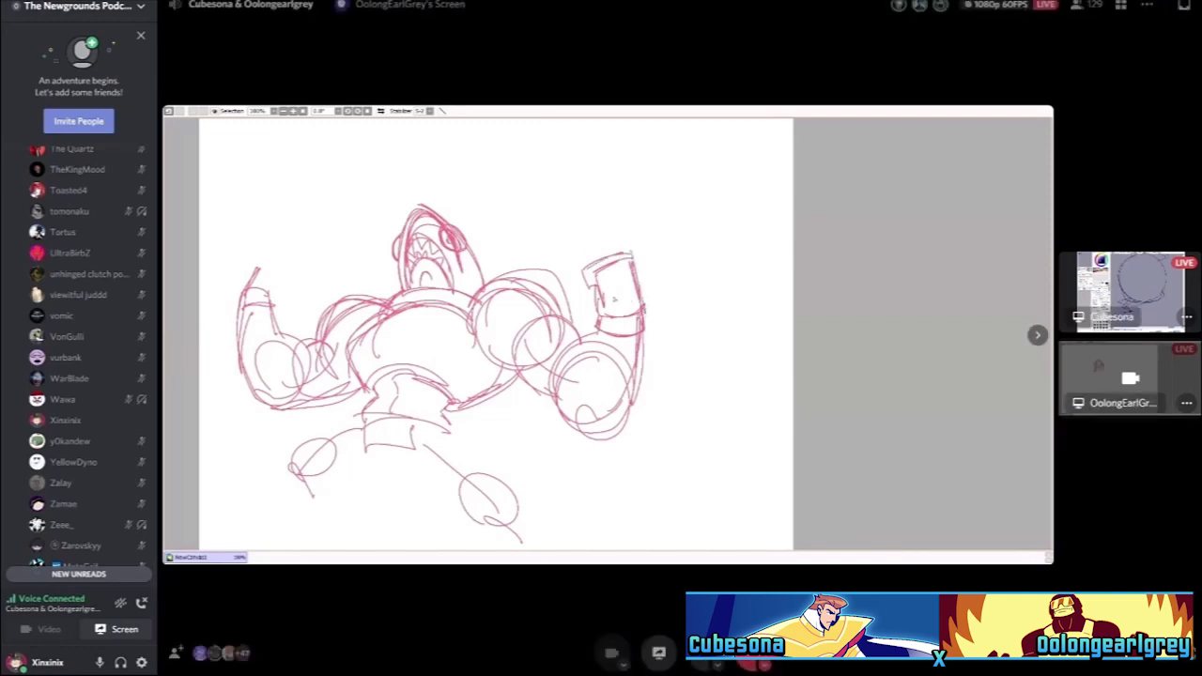
click(1131, 292)
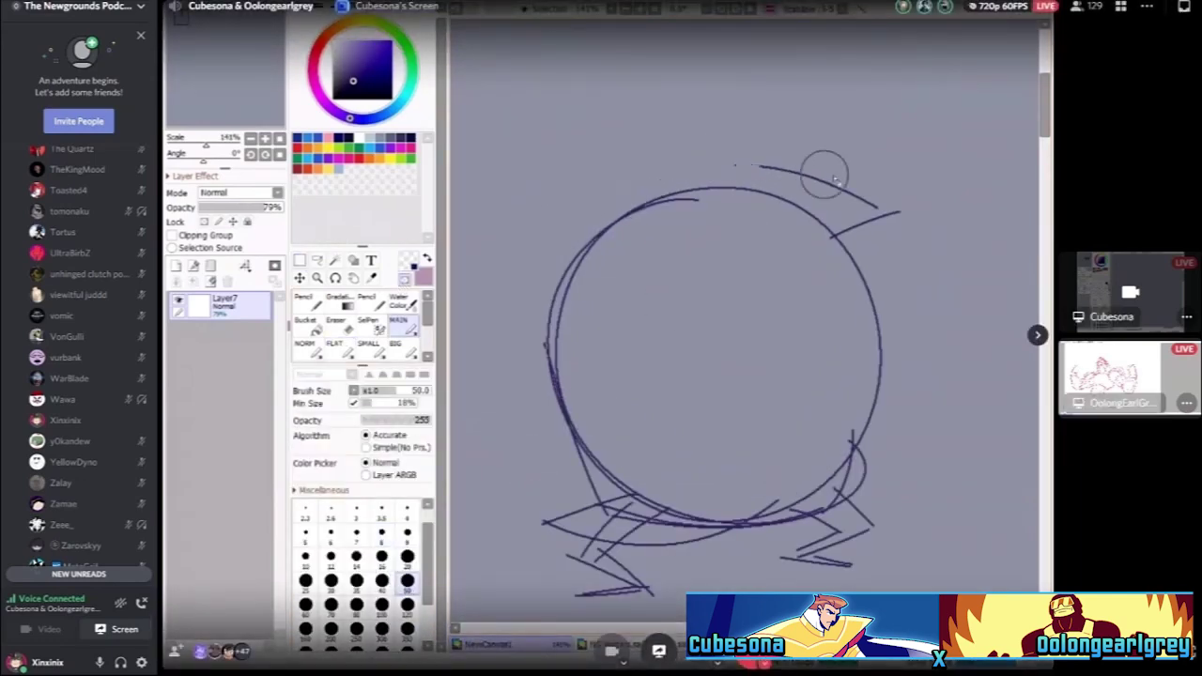
Switch to the red shark-headed figure's stream and outline the thigh of its extended leg below the waist
click(1130, 377)
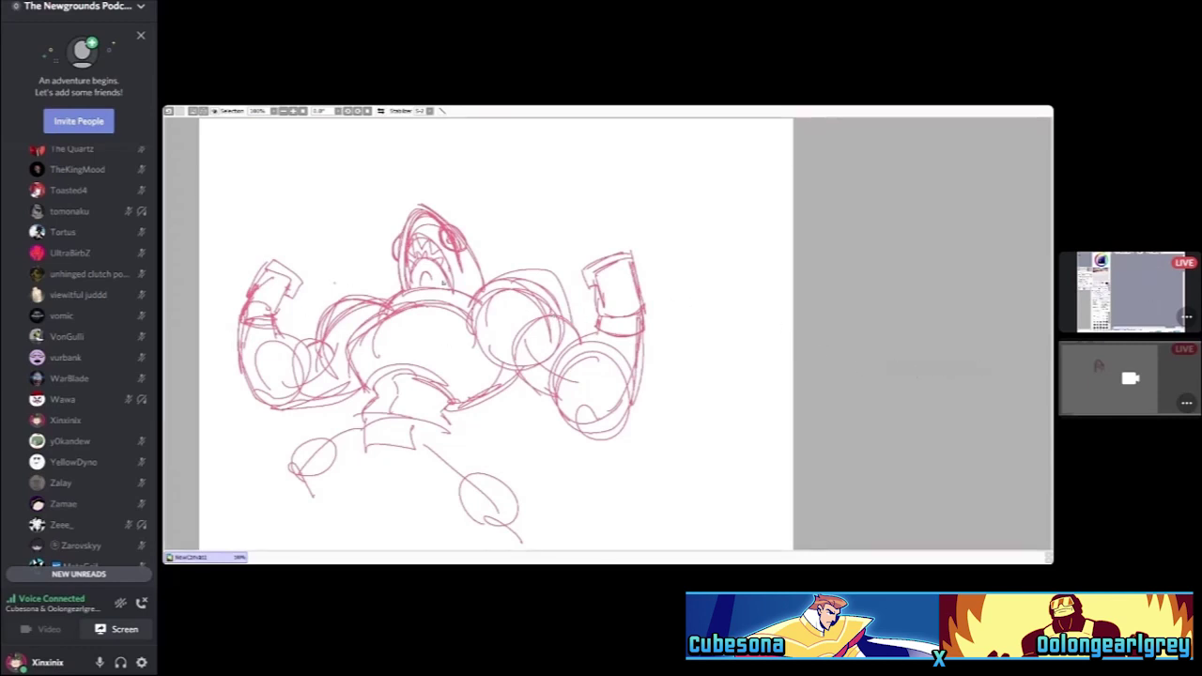
scroll(420, 275, up, 4)
scroll(420, 251, down, 5)
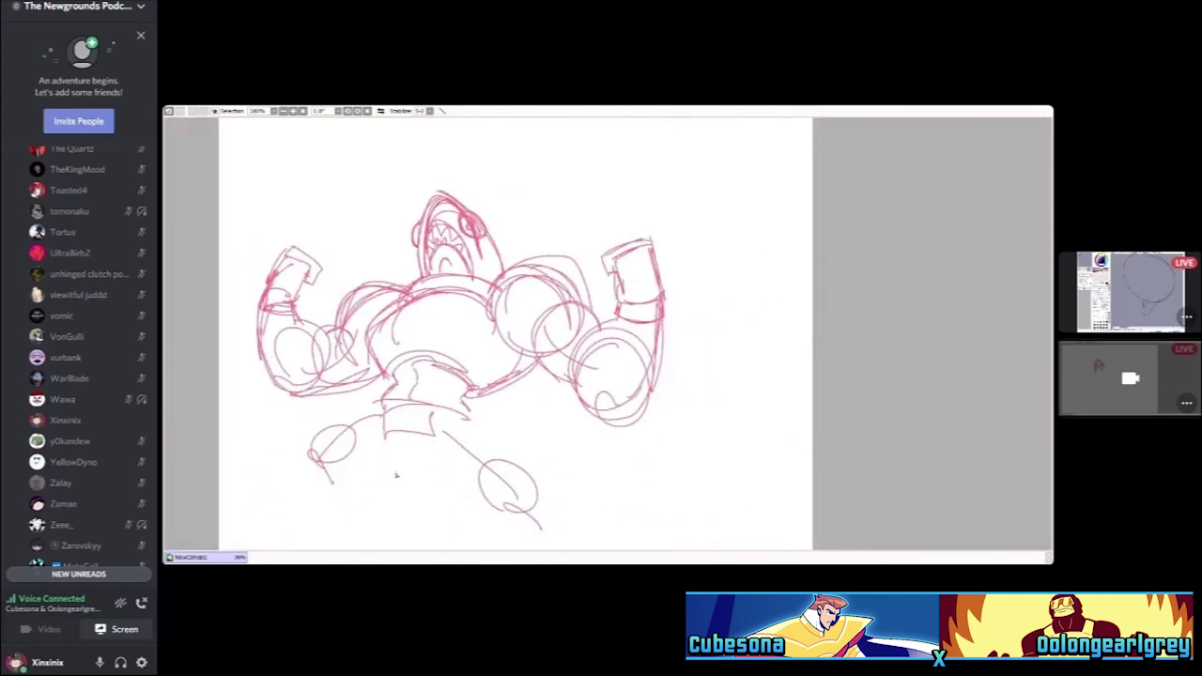
drag(420, 450, 491, 446)
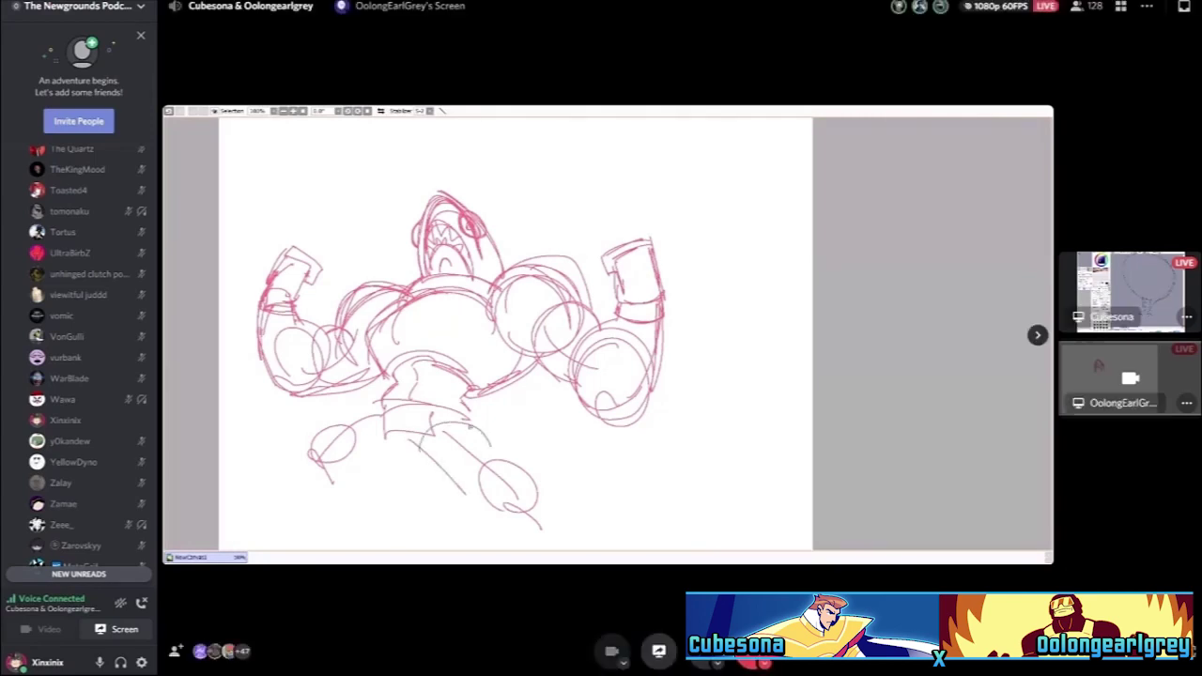
Check the round body with thin legs and the shark figure's legs by switching between the two streams
click(1132, 292)
scroll(697, 255, up, 3)
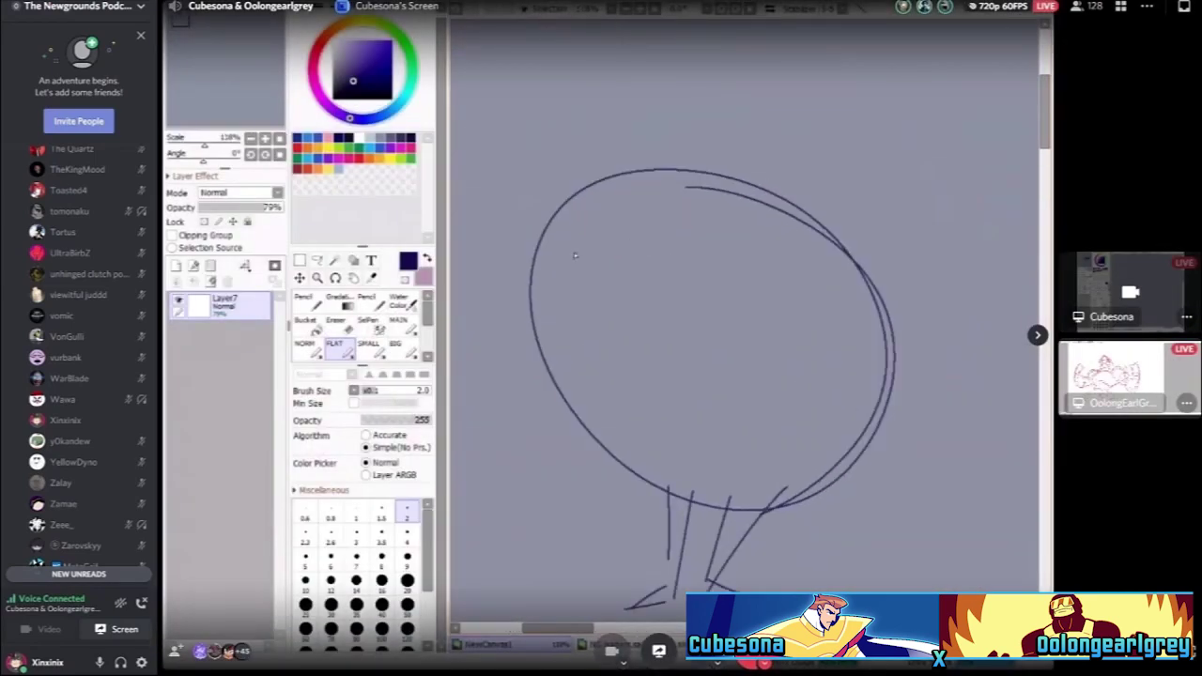
click(1131, 378)
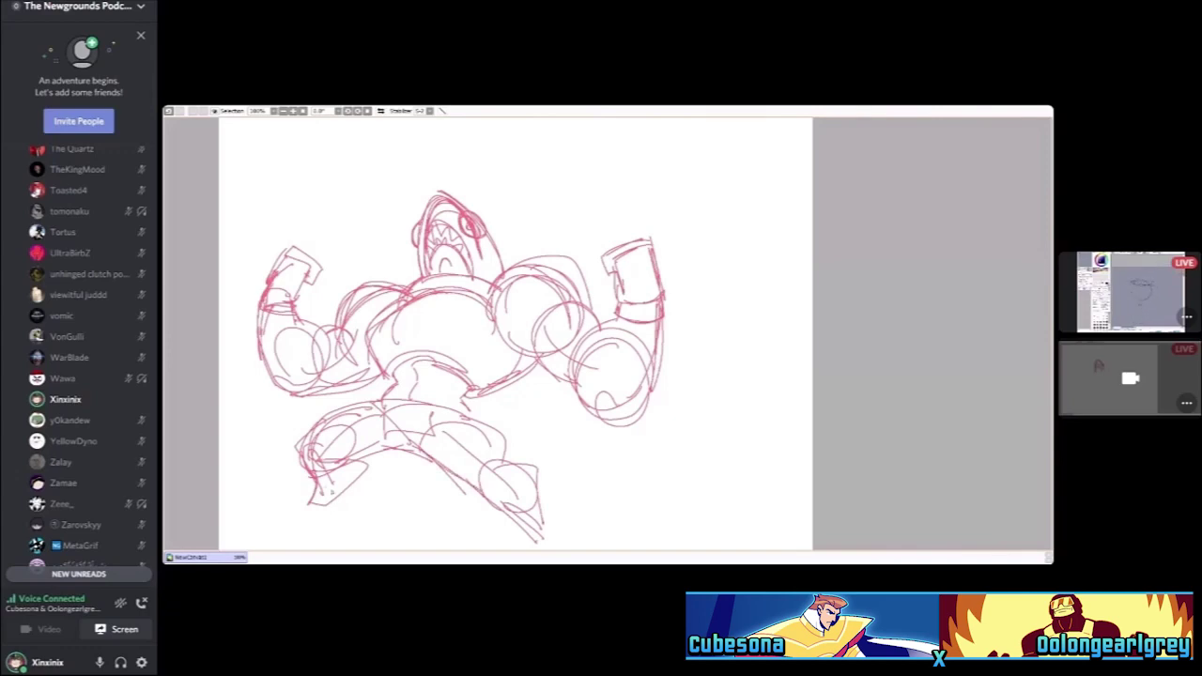
click(1130, 292)
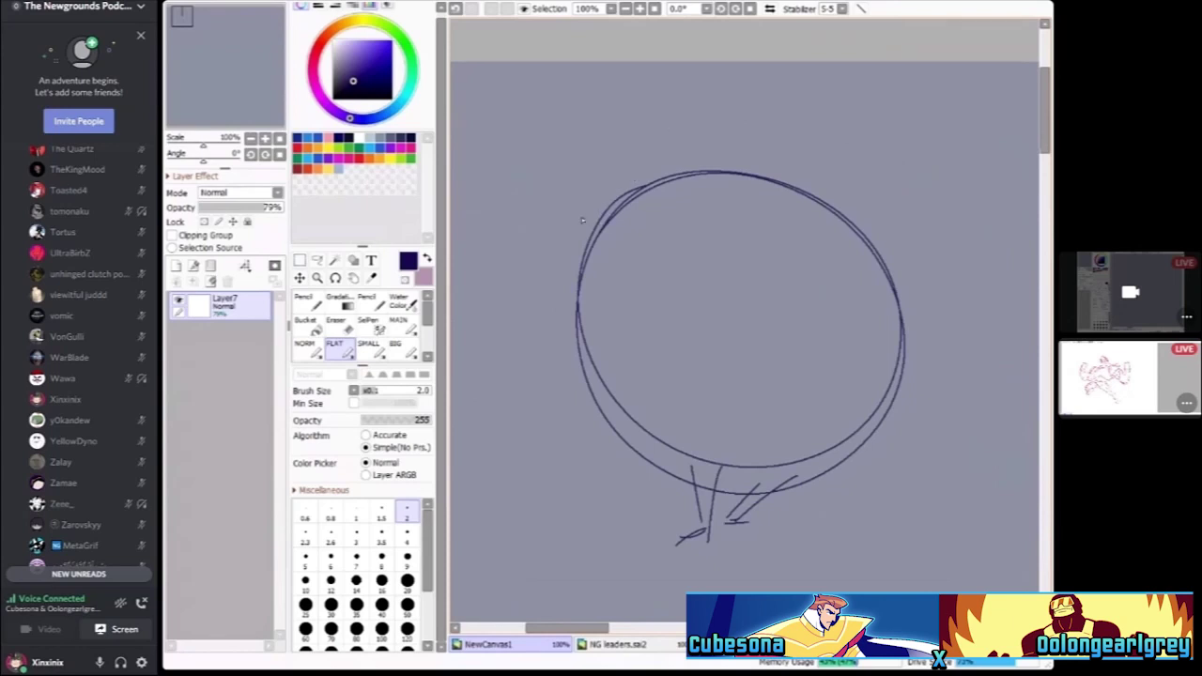
Try slanted strokes across the upper side of the round body and undo them
drag(540, 199, 699, 275)
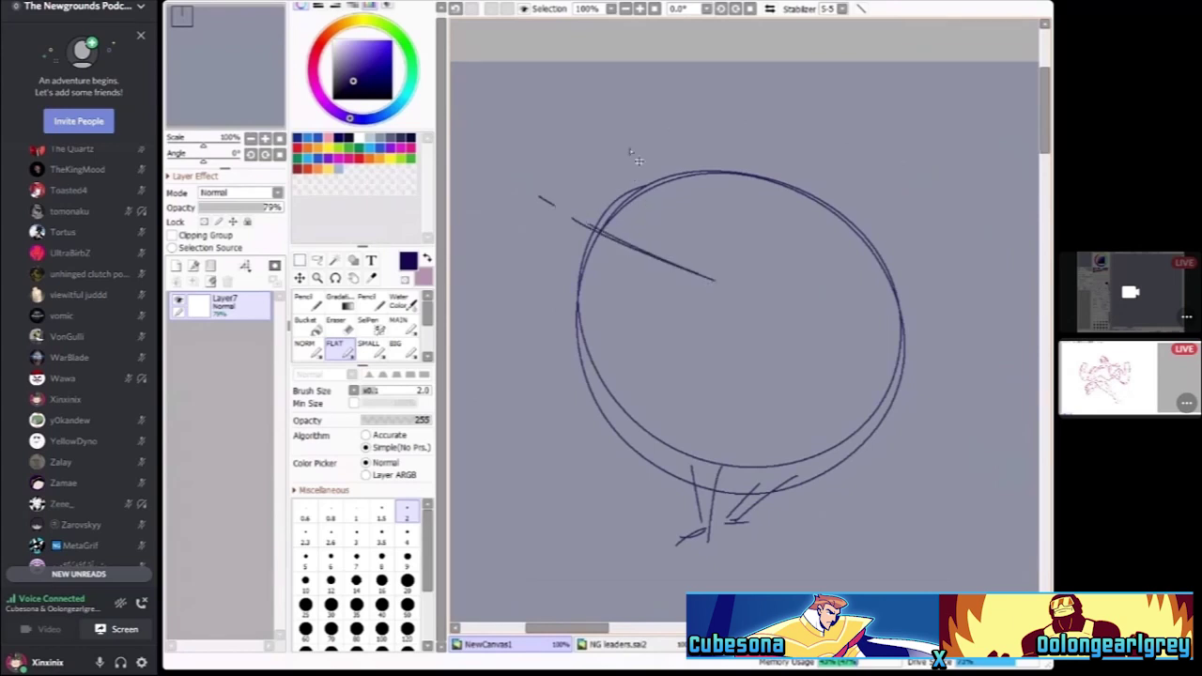
key(ctrl+z)
key(ctrl+z)
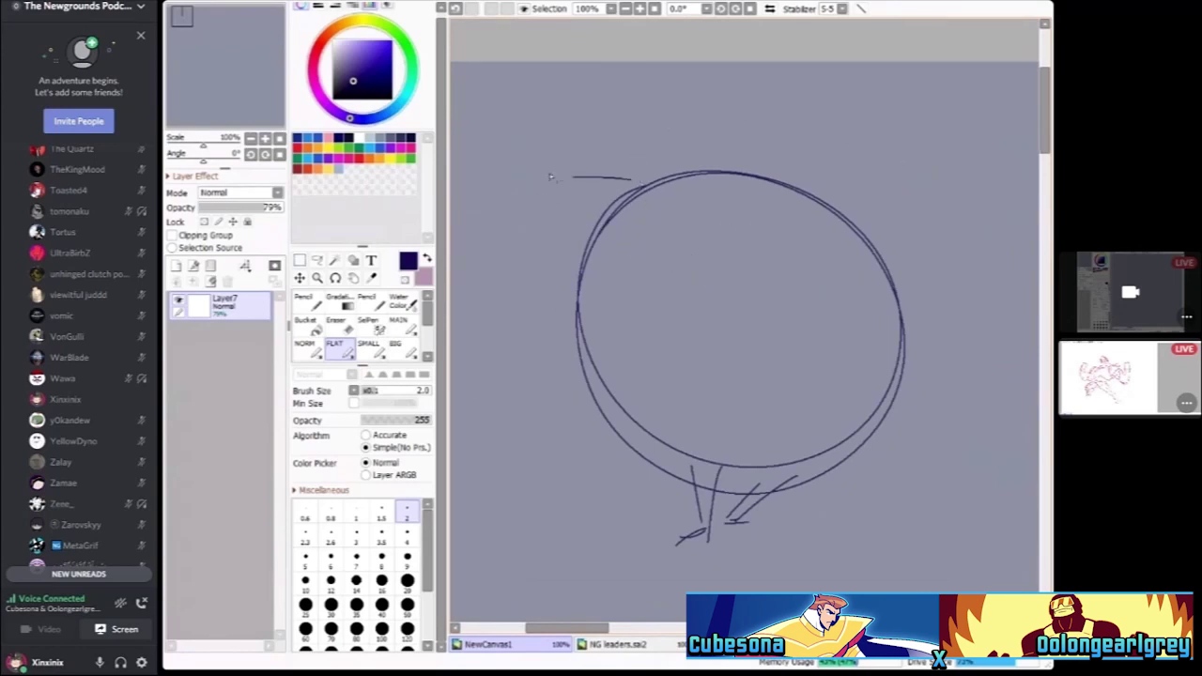
Sketch pointed, angular shapes across the top of the round body and begin a stroke at its lower side
scroll(678, 202, up, 1)
mouse_move(627, 184)
mouse_down()
mouse_move(690, 239)
mouse_move(840, 227)
mouse_move(882, 177)
mouse_move(837, 248)
mouse_move(675, 260)
mouse_up()
scroll(750, 177, down, 2)
scroll(826, 176, up, 2)
scroll(674, 263, down, 1)
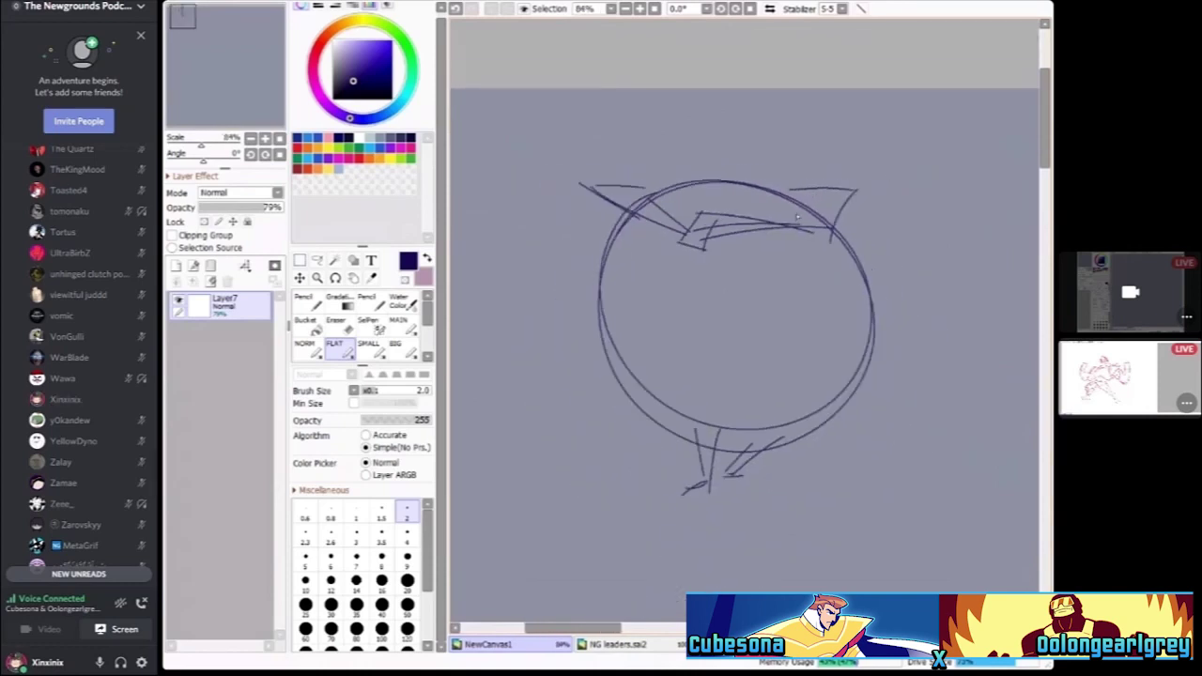
scroll(602, 383, up, 1)
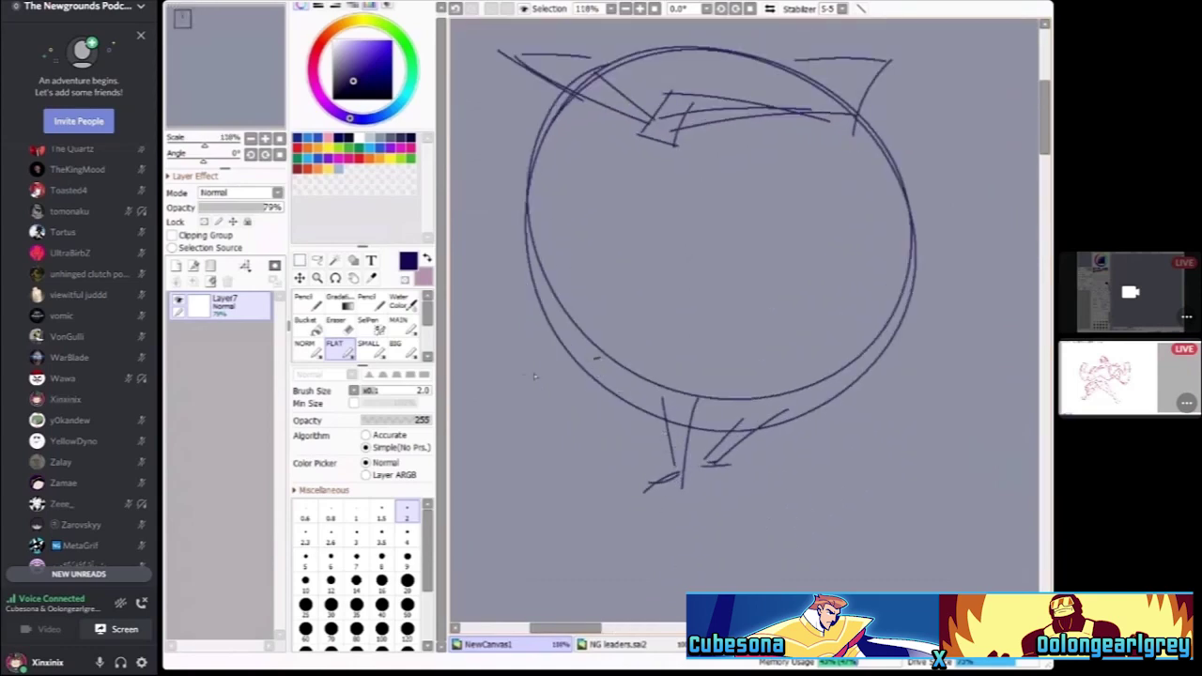
scroll(564, 376, down, 1)
mouse_move(594, 358)
mouse_down()
mouse_move(527, 381)
mouse_move(536, 337)
mouse_up()
scroll(564, 369, up, 3)
Compare the shark figure's pose and red overlay shapes with the cleaner linework of the round character in the other stream
click(1116, 379)
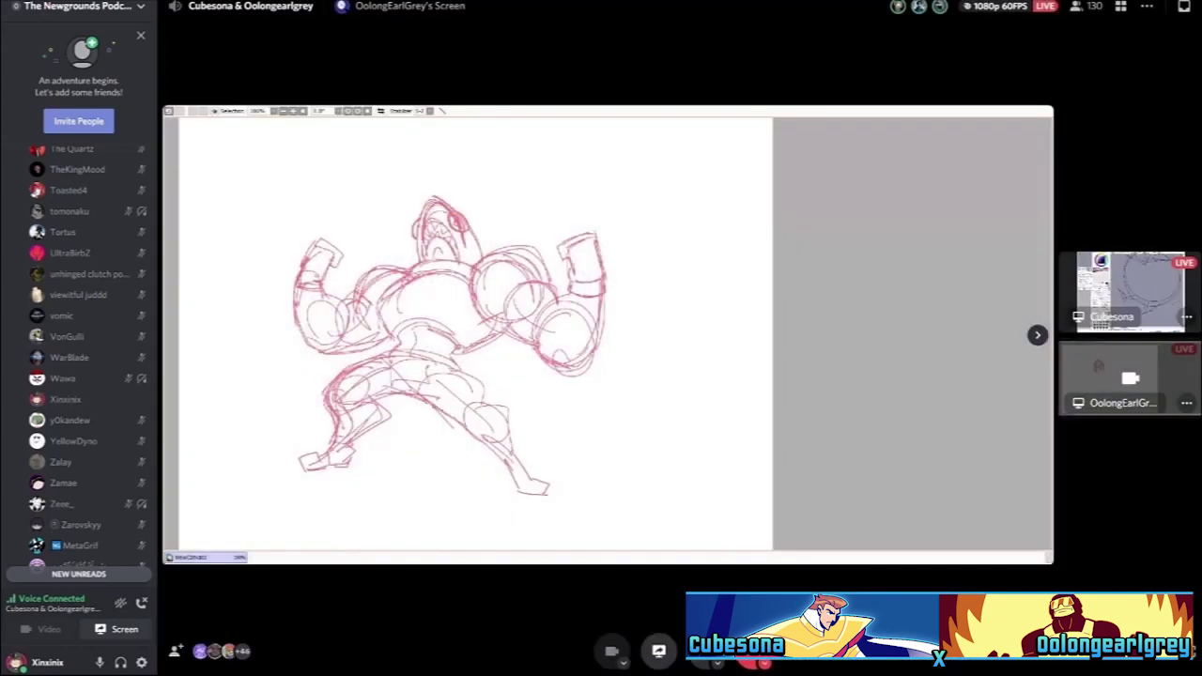
click(1130, 291)
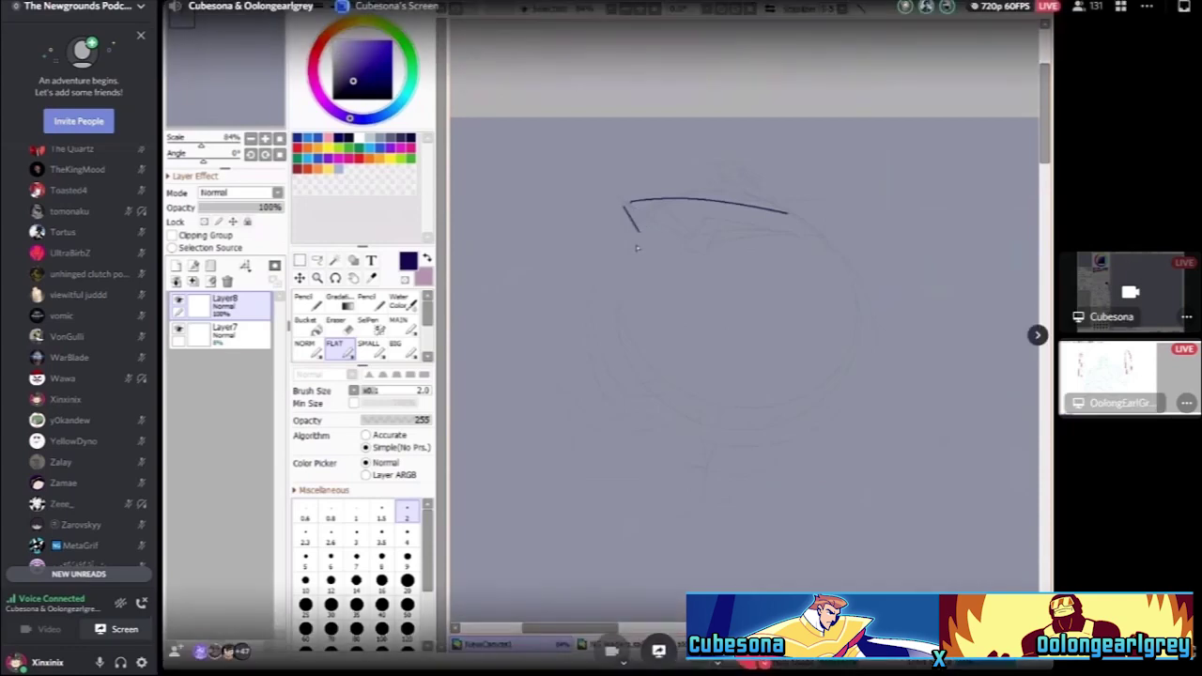
click(1130, 379)
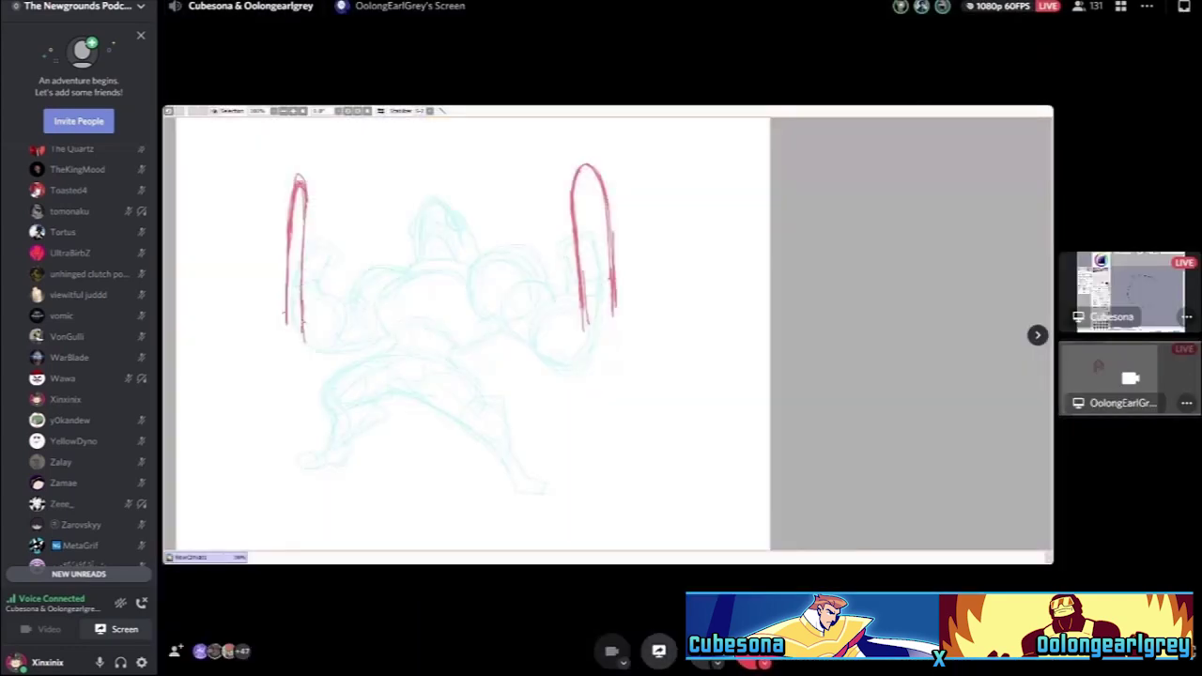
click(1129, 292)
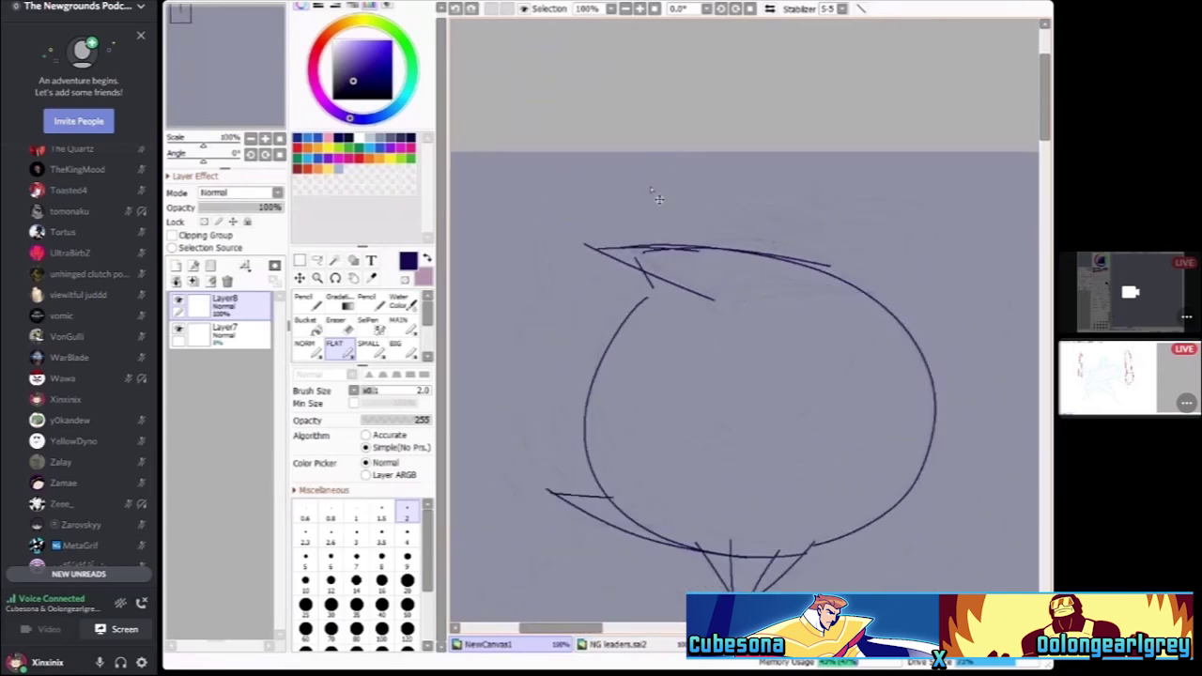
Draw a wide, pointed brim shape across the top of the round character on Layer8
scroll(691, 260, down, 3)
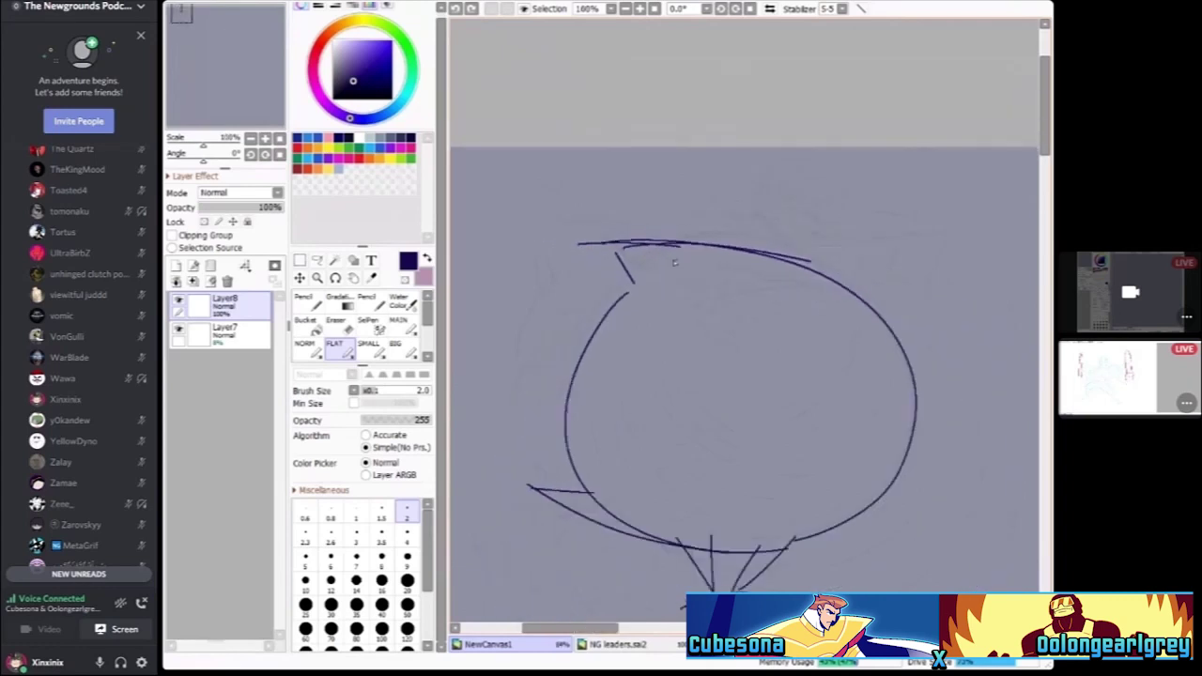
scroll(696, 249, up, 2)
mouse_move(740, 253)
mouse_down()
mouse_move(488, 241)
mouse_move(632, 320)
mouse_move(847, 347)
mouse_move(820, 333)
mouse_up()
mouse_move(814, 331)
mouse_down()
mouse_move(944, 319)
mouse_move(808, 348)
mouse_up()
scroll(842, 297, down, 3)
drag(842, 298, 797, 262)
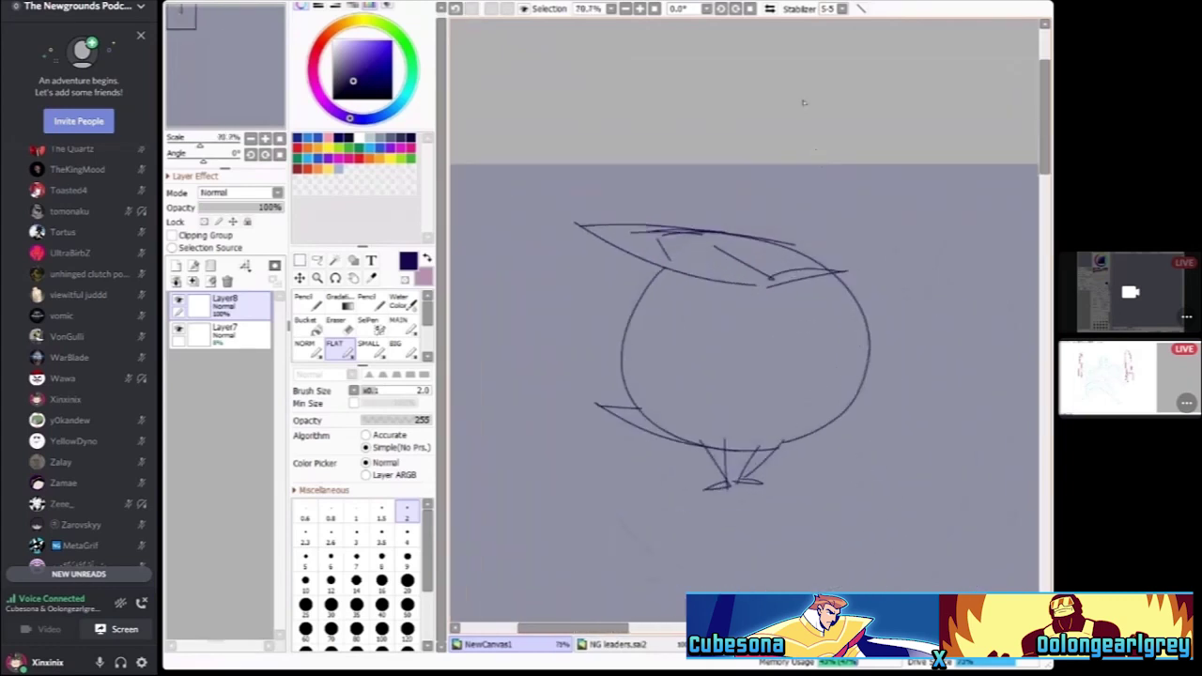
Flip the canvas view horizontally, then clear the round character's linework and delete Layer8
click(772, 10)
click(211, 282)
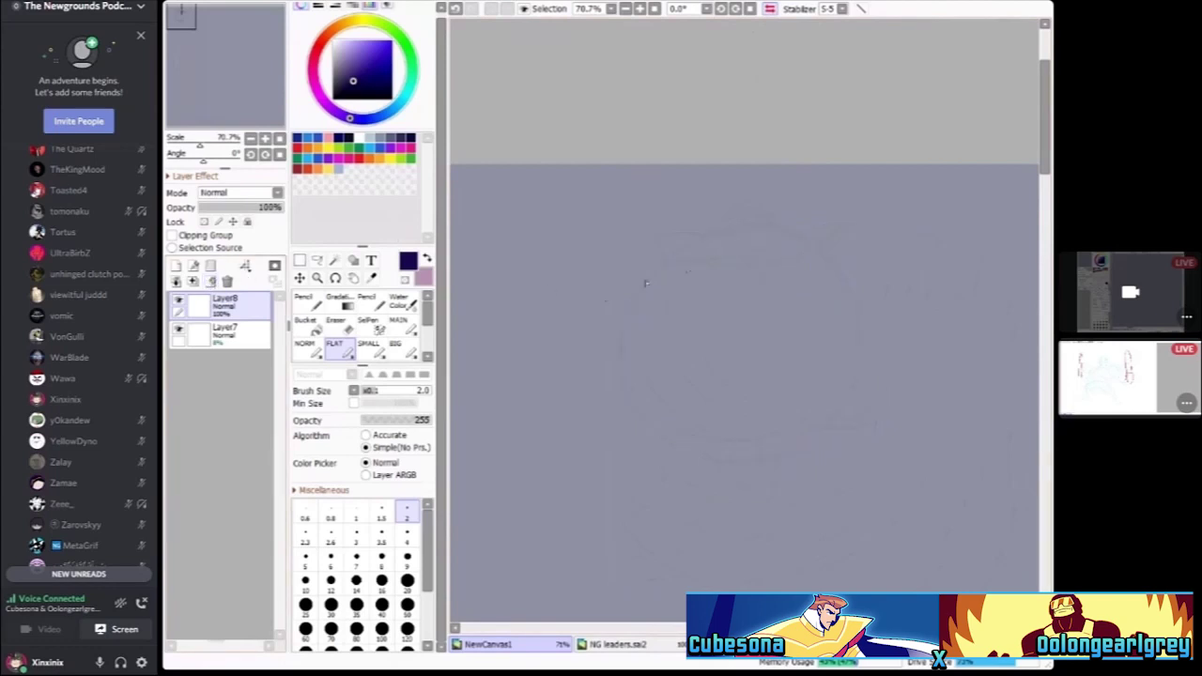
key(minus)
click(228, 282)
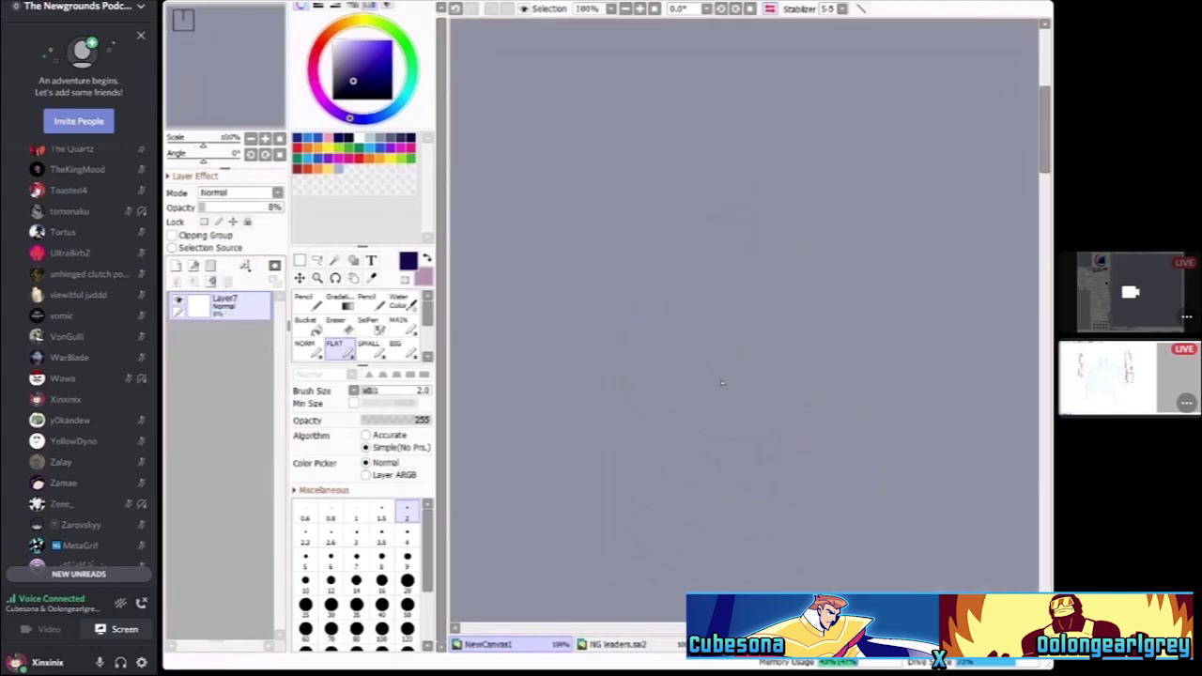
Set Layer7's opacity to 23% and sketch a large round body with a vertical centre guide
key(plus)
key(plus)
click(219, 208)
mouse_move(594, 337)
mouse_down()
mouse_move(904, 300)
mouse_move(751, 469)
mouse_up()
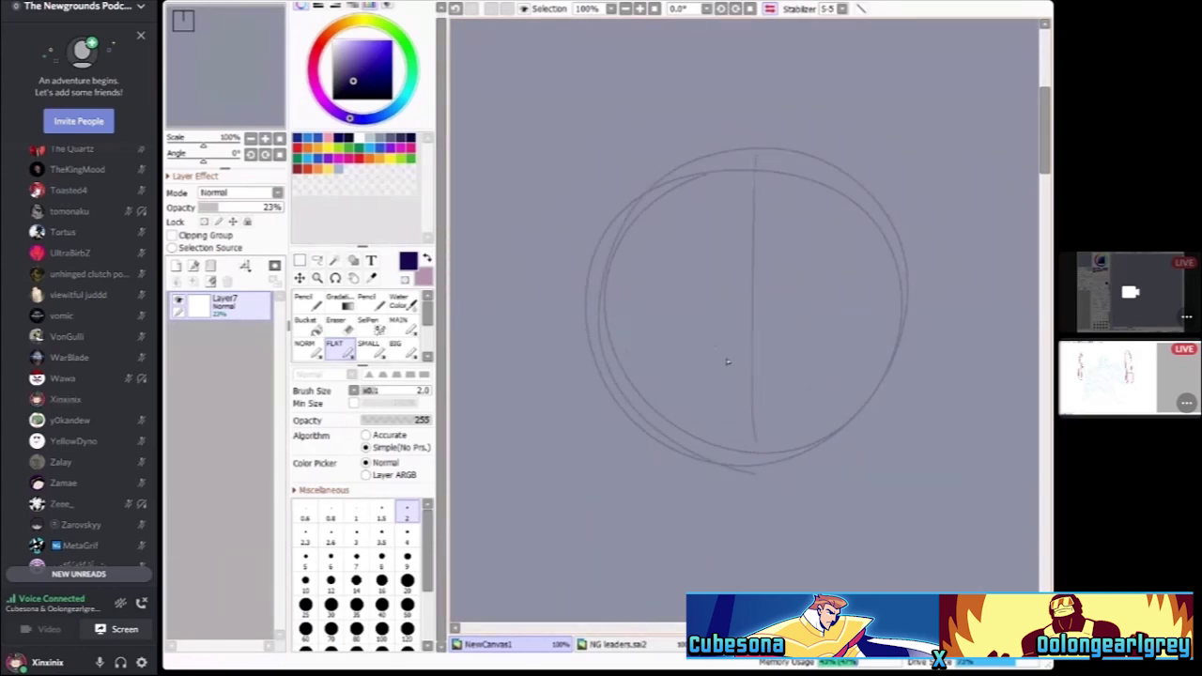
Add a curved horizontal guide across the round body and sketch short, angular legs beneath it
scroll(706, 314, down, 5)
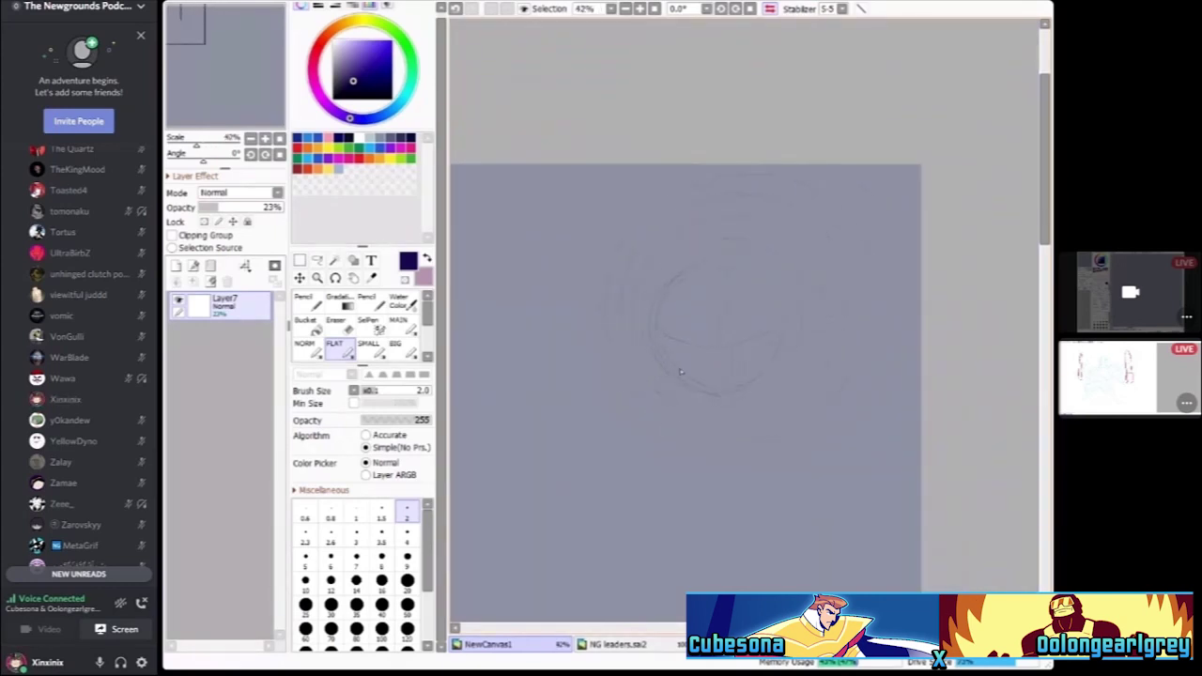
scroll(639, 366, up, 5)
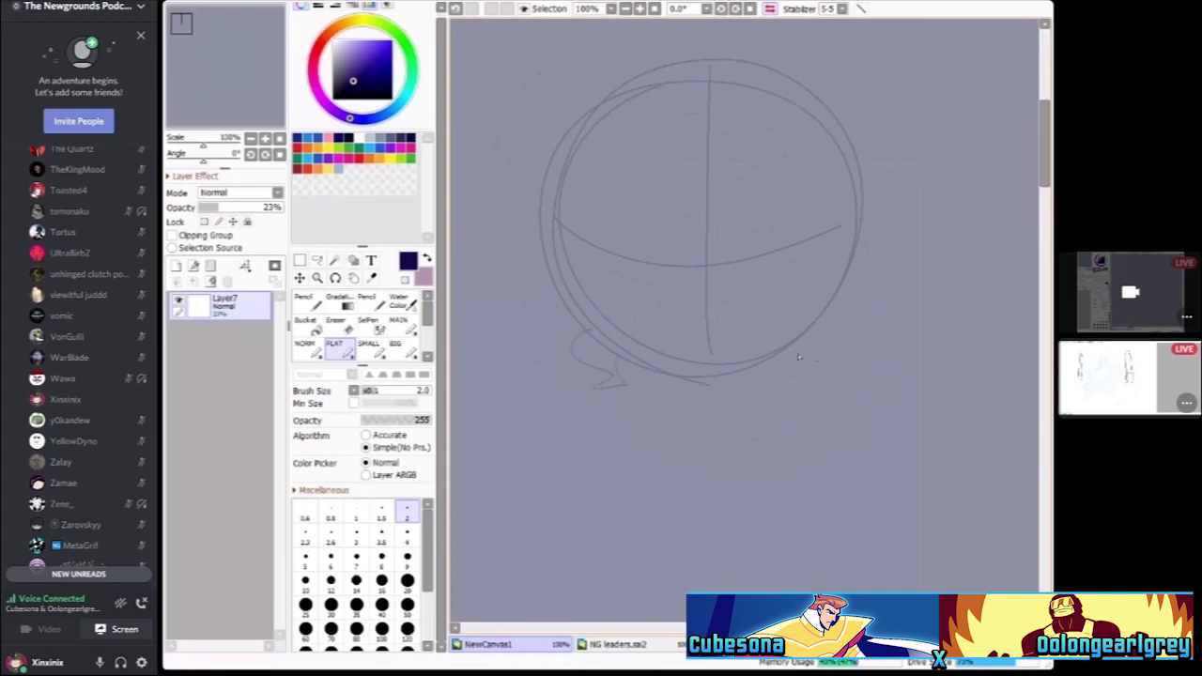
scroll(799, 356, up, 1)
scroll(566, 345, up, 2)
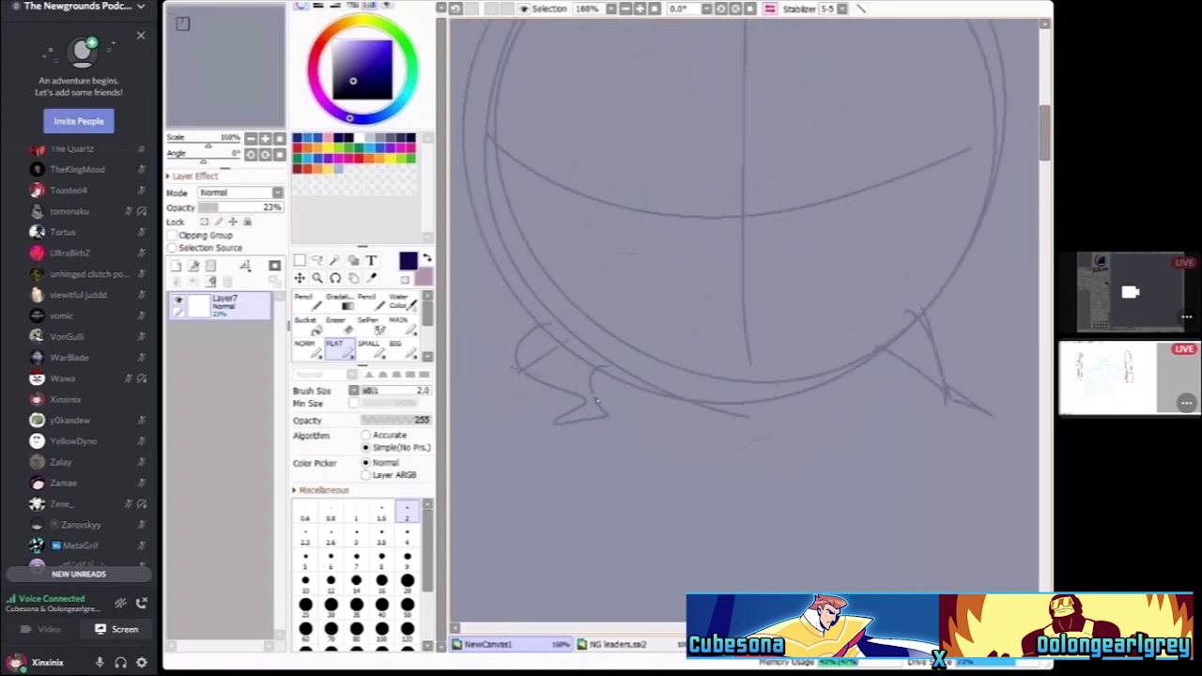
scroll(545, 376, down, 4)
scroll(773, 371, up, 2)
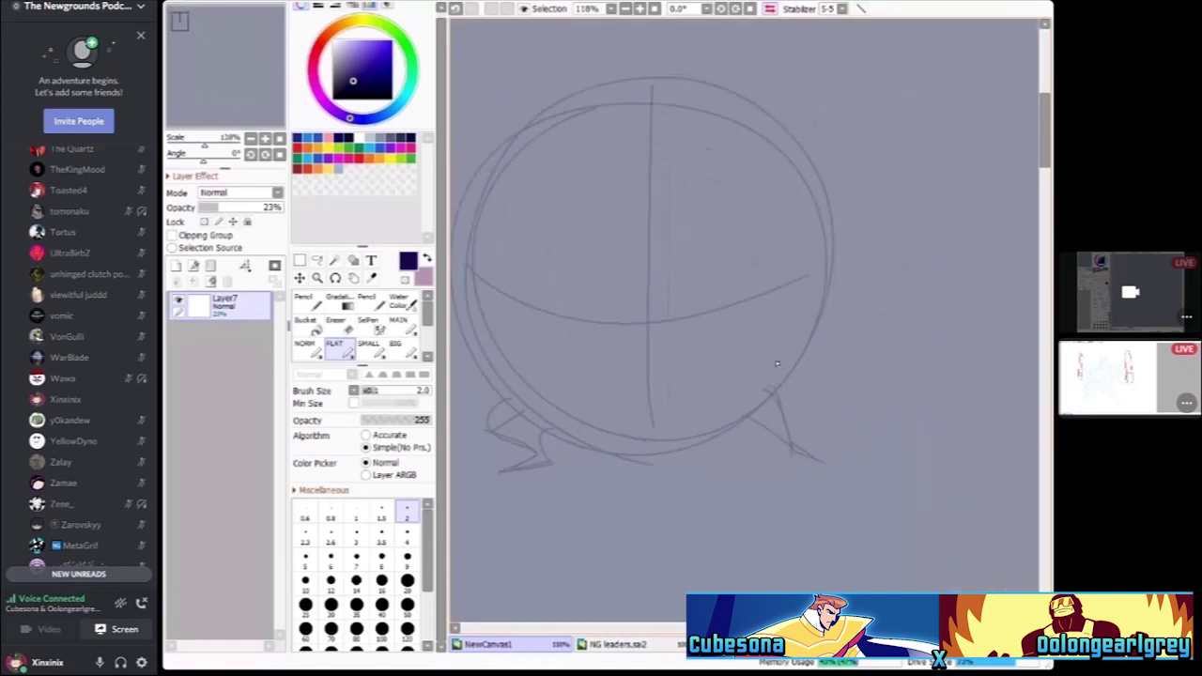
Sketch a tapering tail with a tall, pointed fin extending from the round body's lower side
scroll(846, 362, up, 3)
mouse_move(890, 228)
mouse_down()
mouse_move(823, 367)
mouse_move(855, 371)
mouse_up()
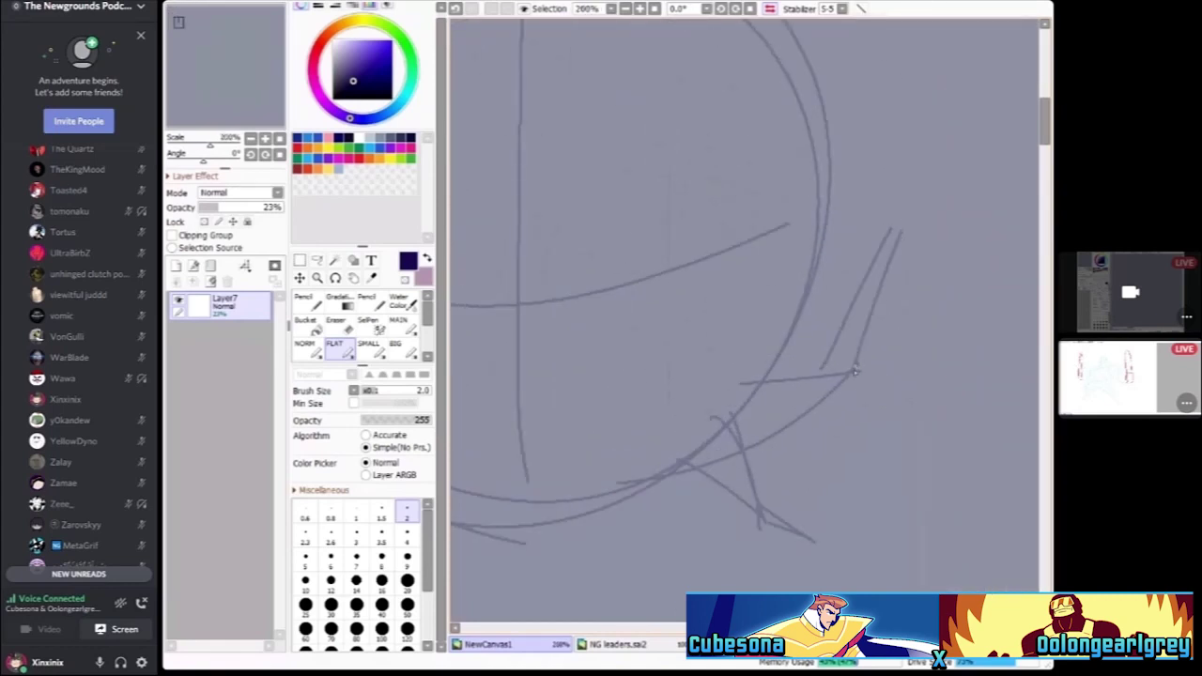
scroll(787, 310, down, 5)
scroll(845, 272, up, 5)
mouse_move(844, 237)
mouse_down()
mouse_move(765, 385)
mouse_move(782, 392)
mouse_up()
scroll(761, 413, down, 4)
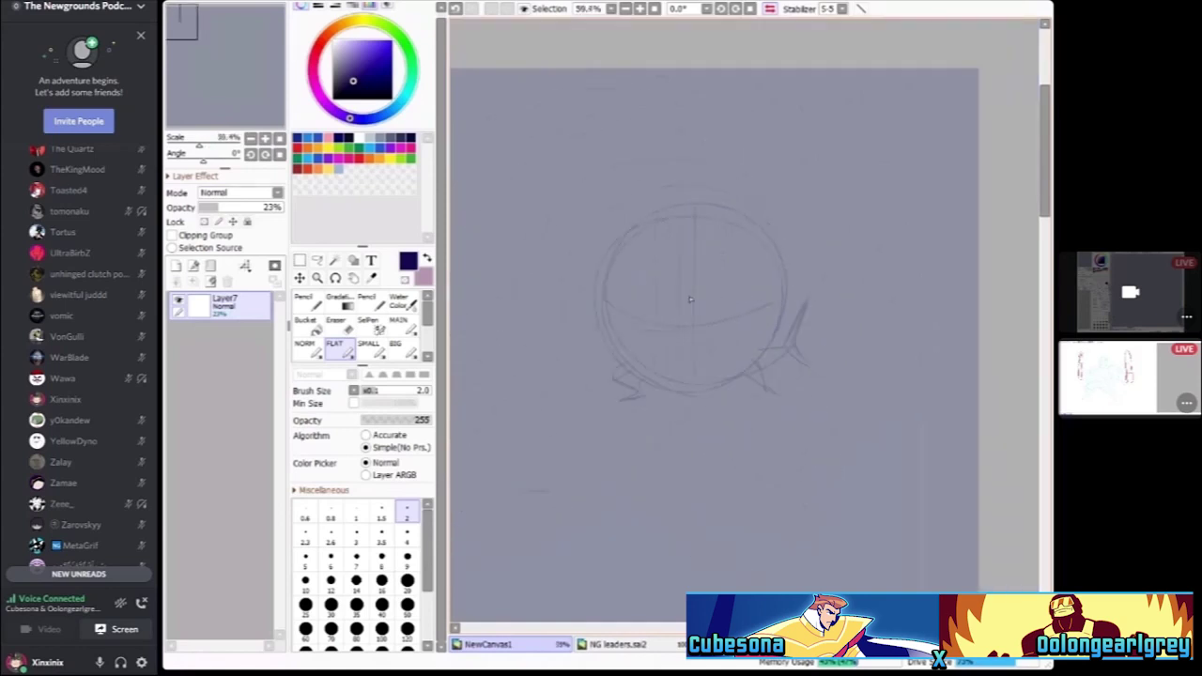
Try a tall domed shape with a rounded base at the top of the round body and undo it
scroll(698, 171, up, 4)
scroll(698, 172, up, 3)
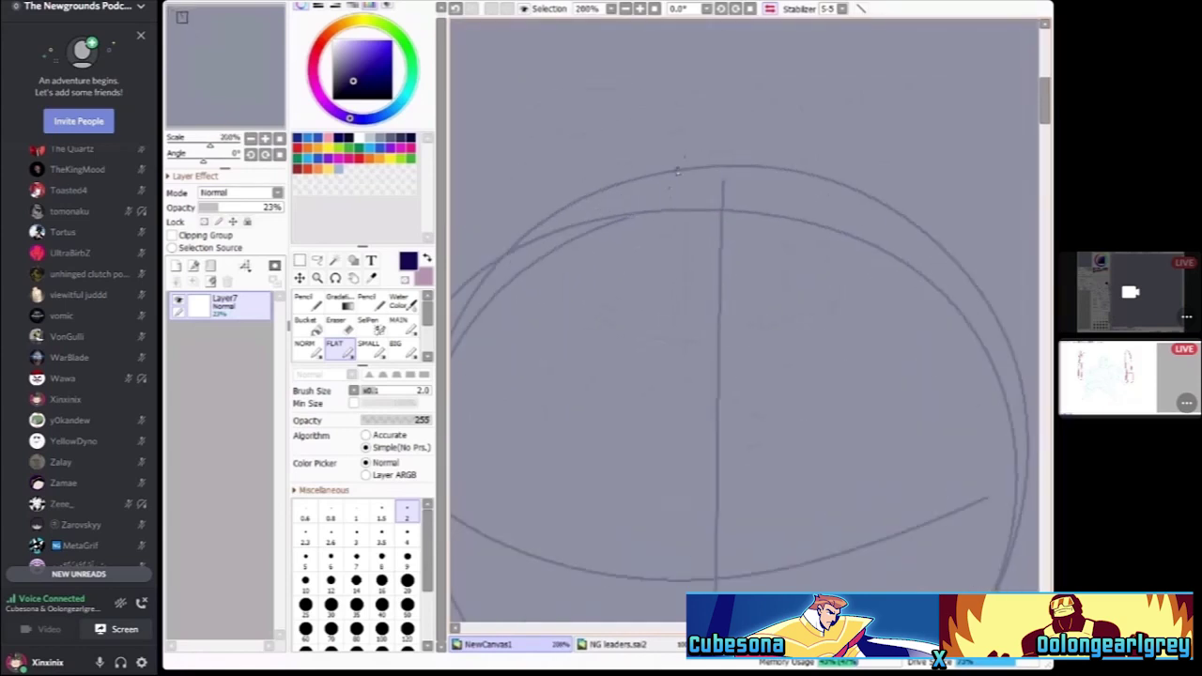
scroll(672, 197, down, 4)
scroll(645, 221, up, 4)
mouse_move(645, 222)
mouse_down()
mouse_move(656, 189)
mouse_move(775, 159)
mouse_move(800, 222)
mouse_up()
mouse_move(757, 133)
mouse_down()
mouse_move(808, 229)
mouse_move(645, 216)
mouse_up()
scroll(738, 315, down, 4)
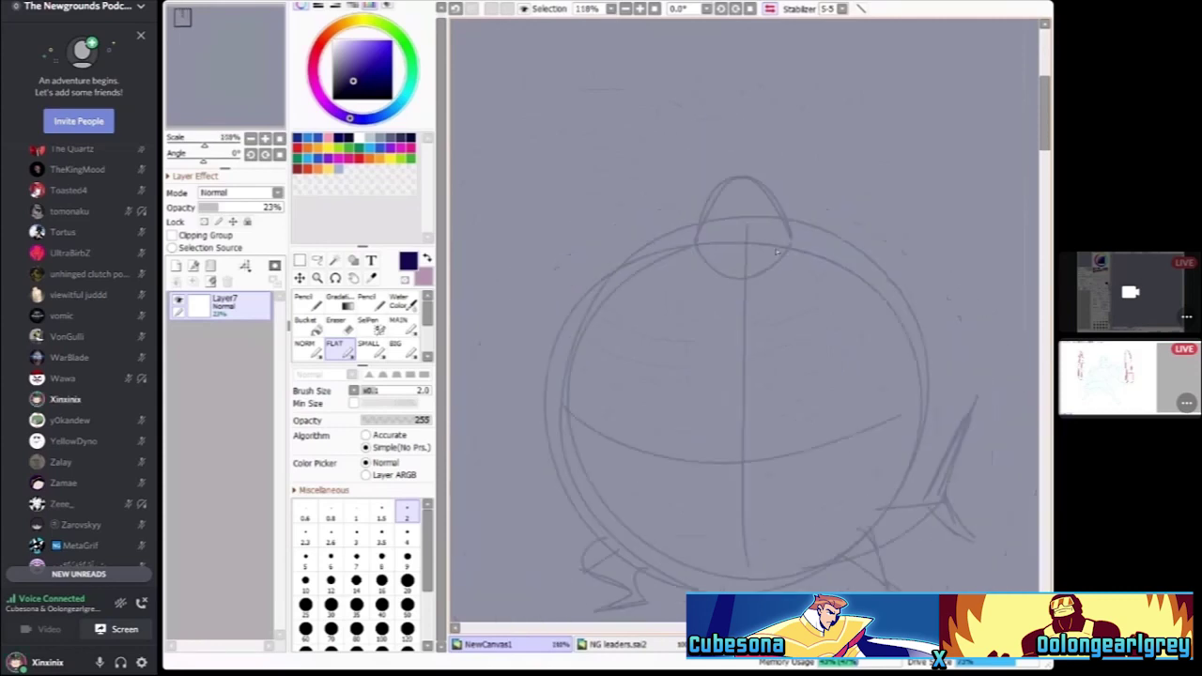
scroll(743, 271, up, 3)
key(ctrl+z)
key(ctrl+z)
key(ctrl+z)
key(ctrl+z)
Draw a small circle centred on the vertical guide just inside the top of the round body
scroll(729, 254, up, 2)
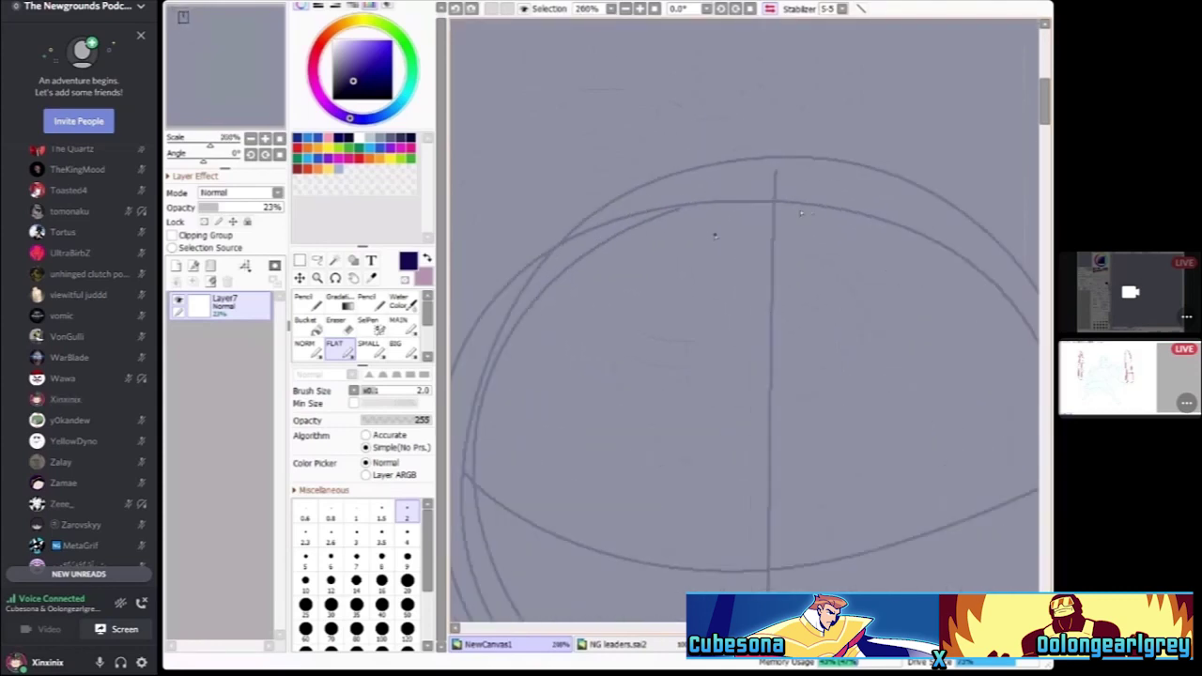
mouse_move(751, 176)
mouse_down()
mouse_move(856, 252)
mouse_move(735, 176)
mouse_move(801, 313)
mouse_move(814, 186)
mouse_up()
scroll(745, 235, down, 5)
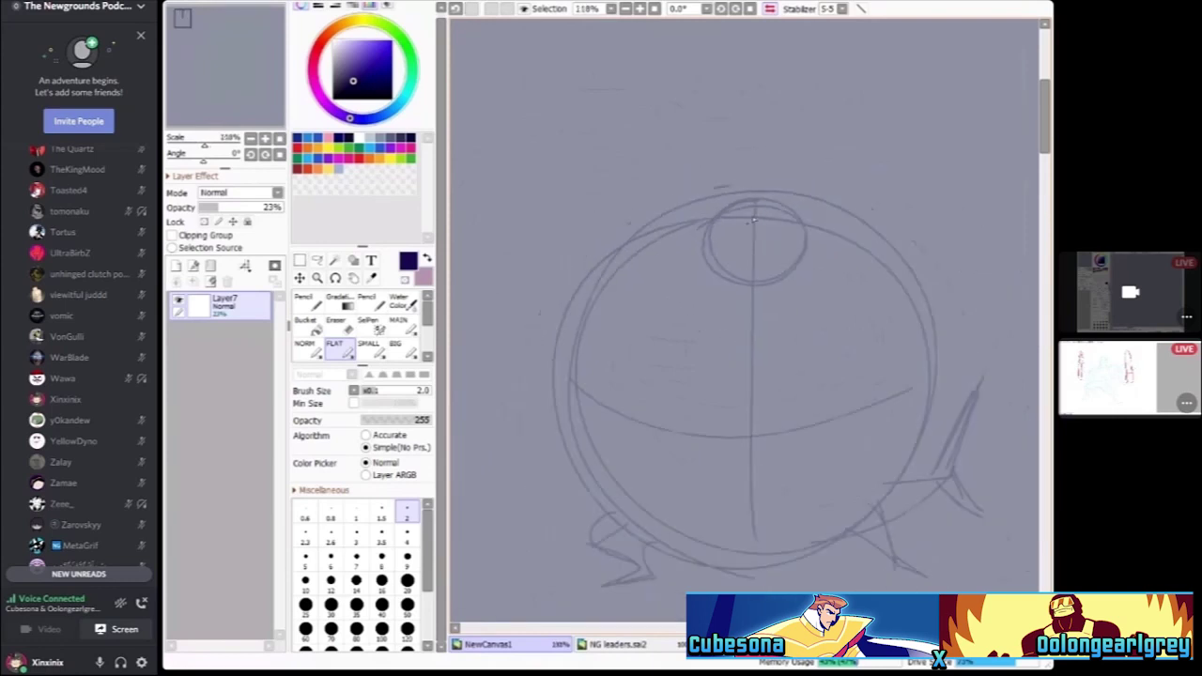
Sketch an angular bent arm projecting from the round body's side, with its forearm folding inward to a small hand near the centre guide
scroll(862, 335, up, 4)
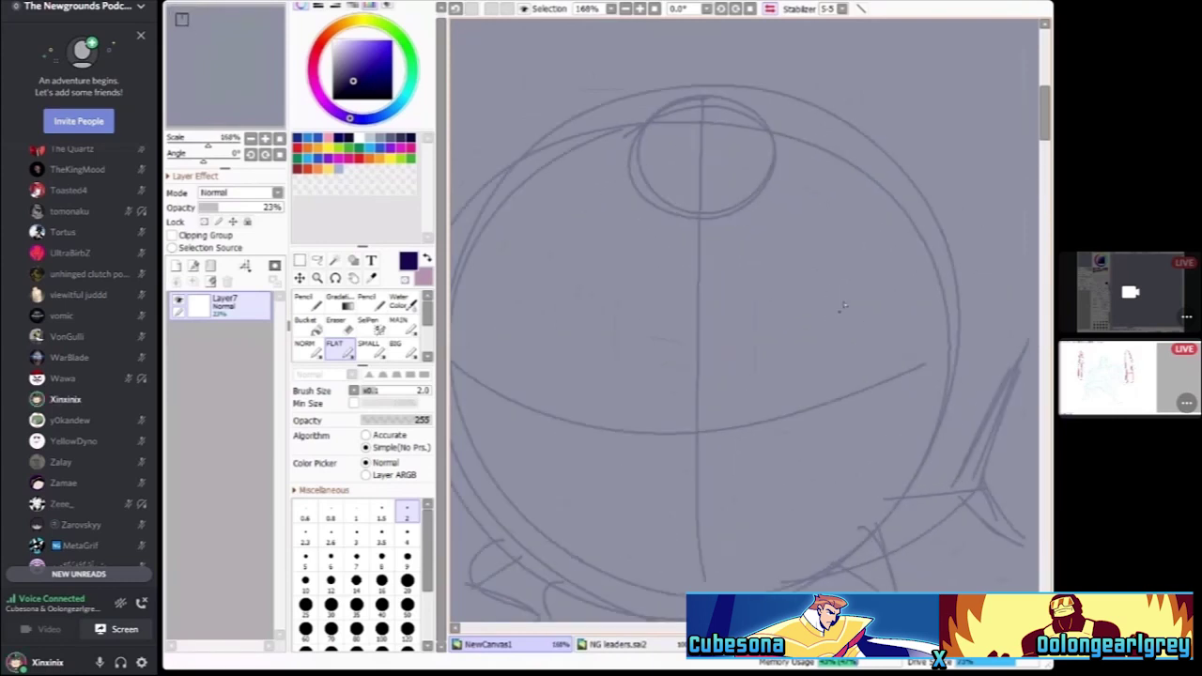
scroll(883, 310, down, 1)
mouse_move(848, 240)
mouse_down()
mouse_move(813, 315)
mouse_move(1019, 219)
mouse_up()
drag(1018, 219, 823, 410)
scroll(907, 274, down, 2)
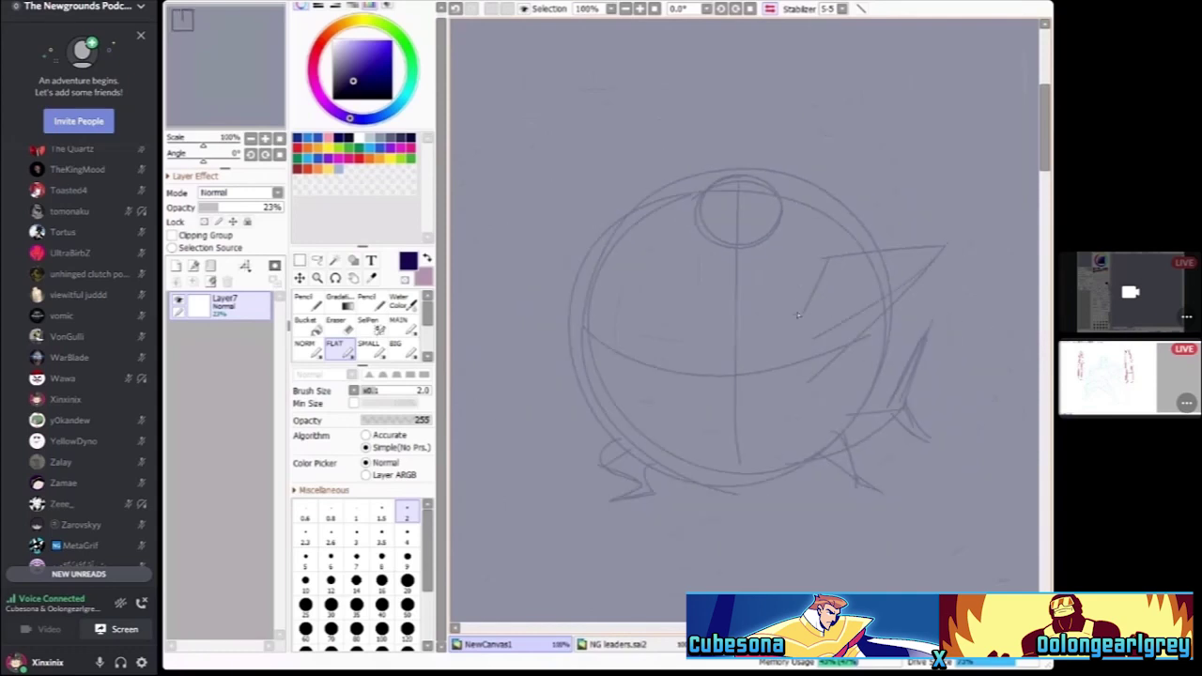
scroll(798, 315, up, 3)
scroll(804, 330, down, 2)
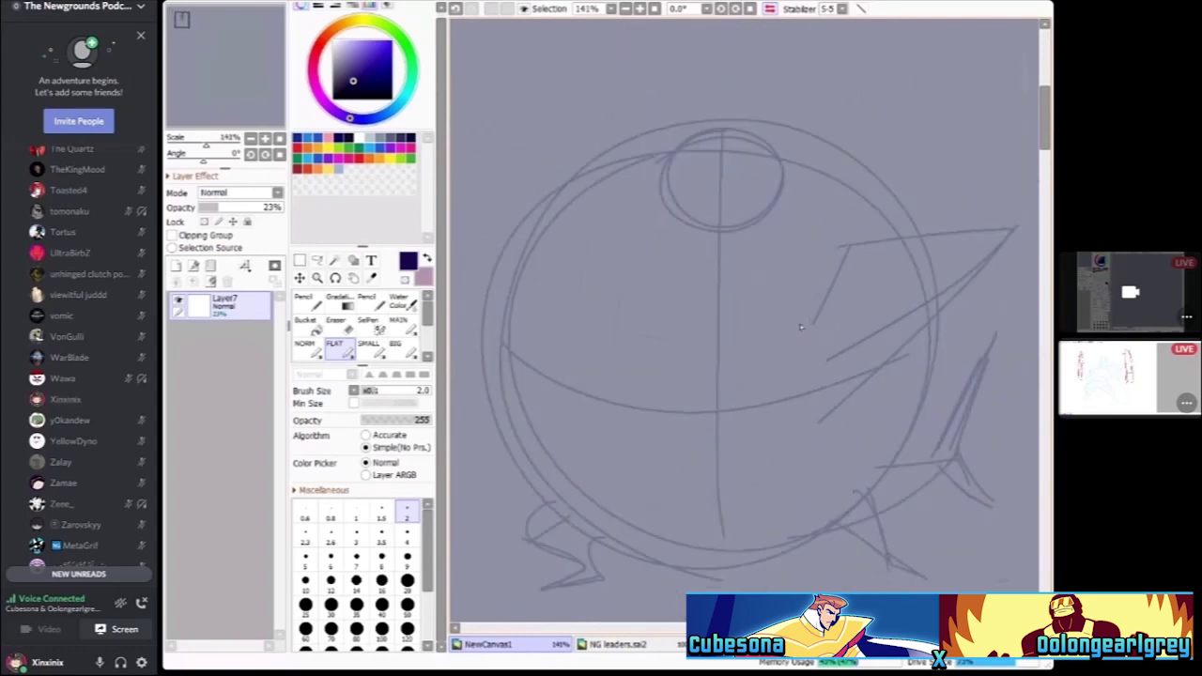
scroll(801, 327, up, 3)
mouse_move(824, 325)
mouse_down()
mouse_move(714, 311)
mouse_move(711, 269)
mouse_move(657, 281)
mouse_move(634, 312)
mouse_move(696, 326)
mouse_move(892, 434)
mouse_up()
scroll(892, 434, down, 4)
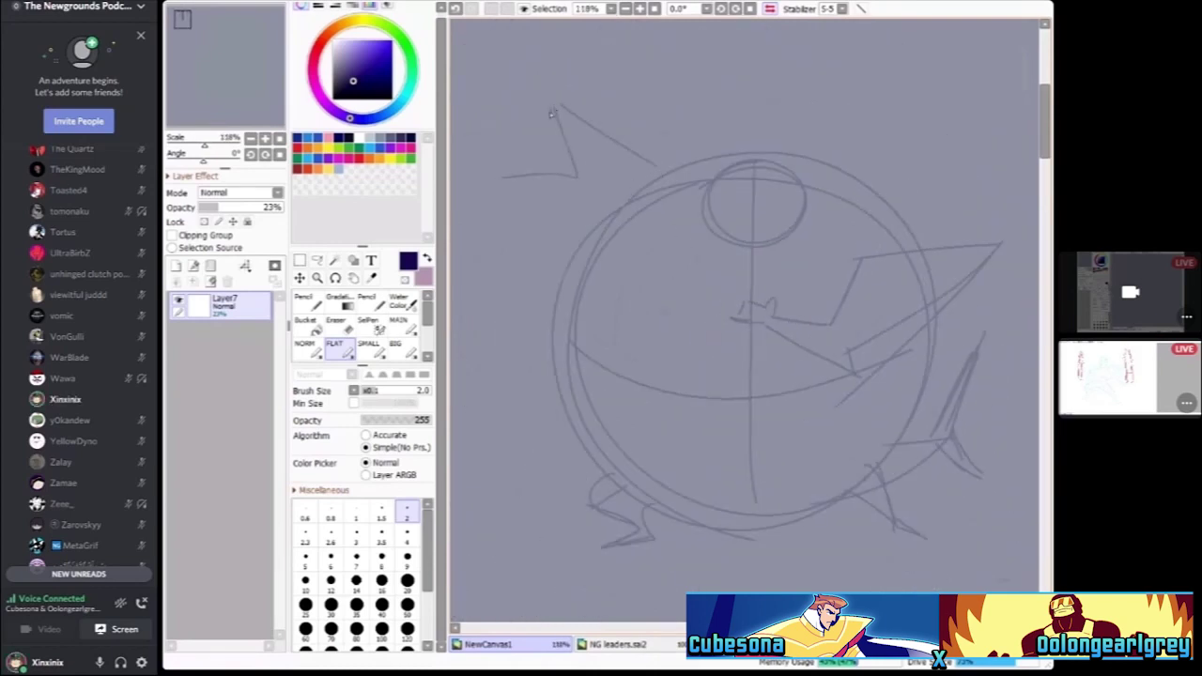
Sketch a second angular arm reaching outward from the opposite upper side of the round body
drag(488, 179, 489, 220)
drag(471, 217, 618, 213)
scroll(587, 213, down, 2)
scroll(505, 203, up, 2)
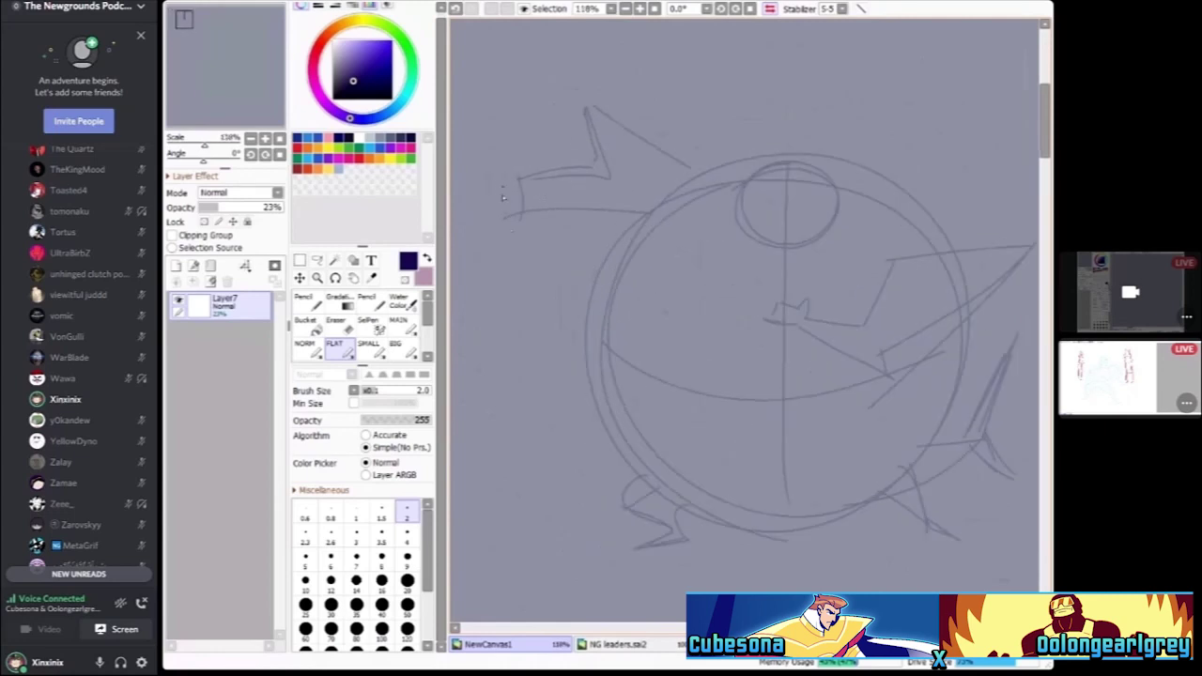
Try extra straight lines around the outstretched arm and its shoulder, and undo them
drag(506, 172, 594, 101)
scroll(631, 144, down, 2)
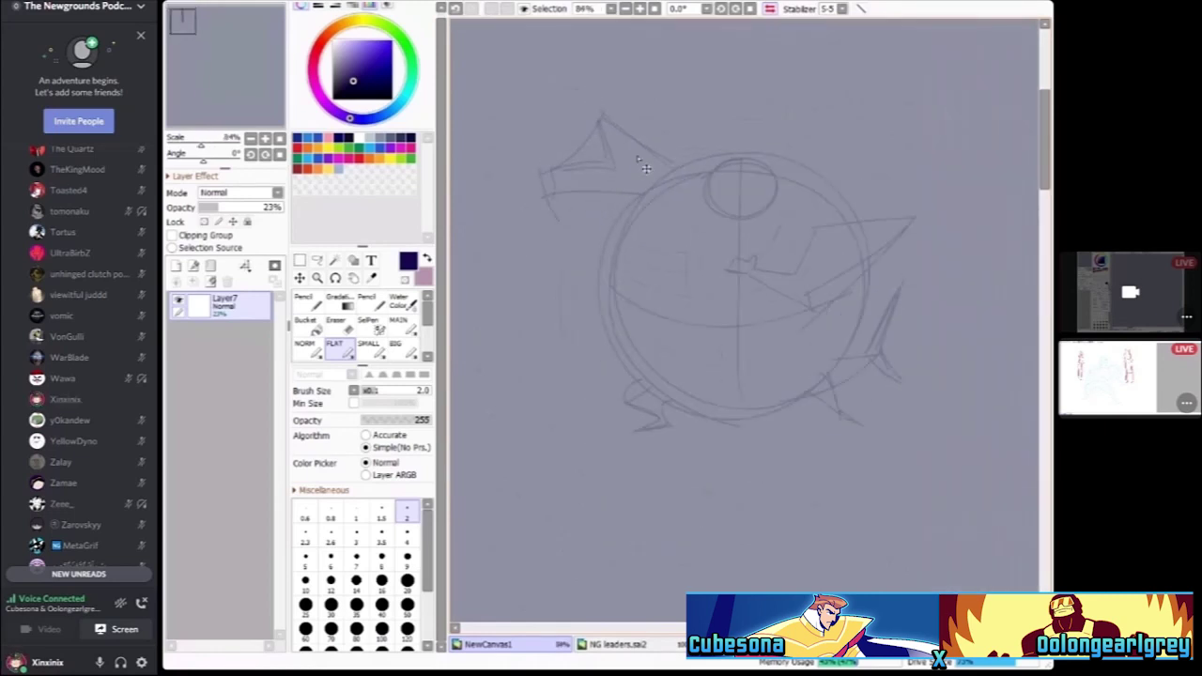
key(ctrl+z)
scroll(625, 139, up, 2)
drag(691, 169, 654, 103)
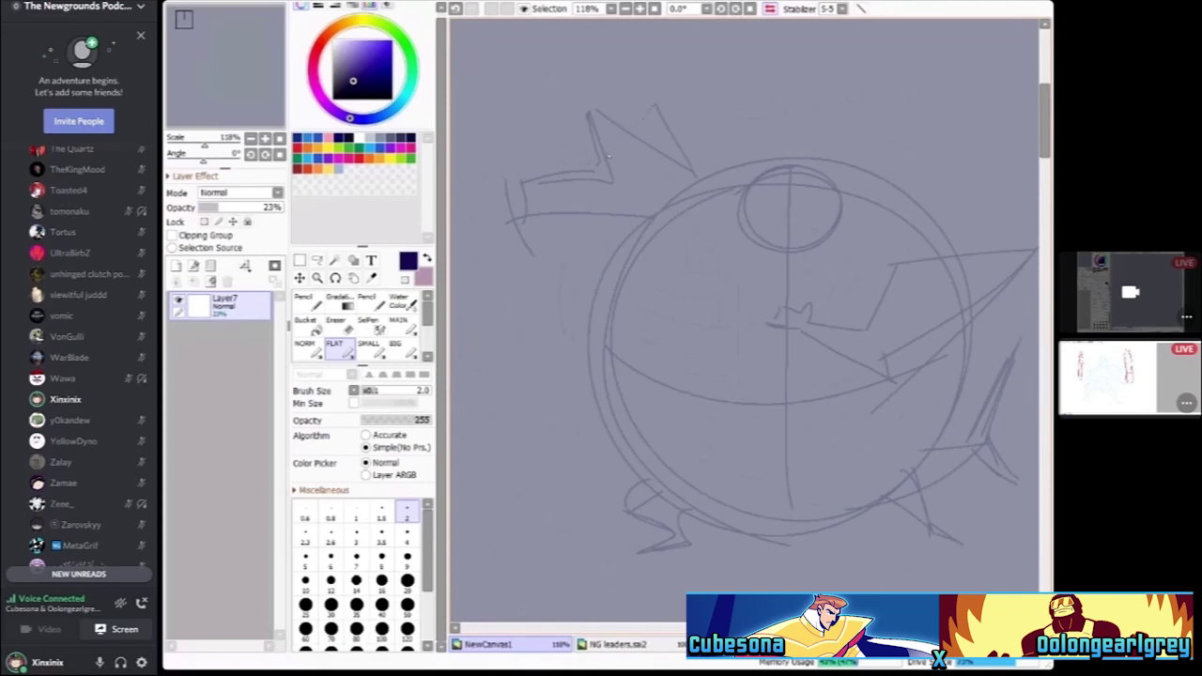
drag(609, 155, 535, 175)
scroll(731, 230, down, 1)
key(ctrl+z)
key(ctrl+z)
Mirror the canvas view and sketch a hooked hand at the end of the outstretched arm
click(770, 11)
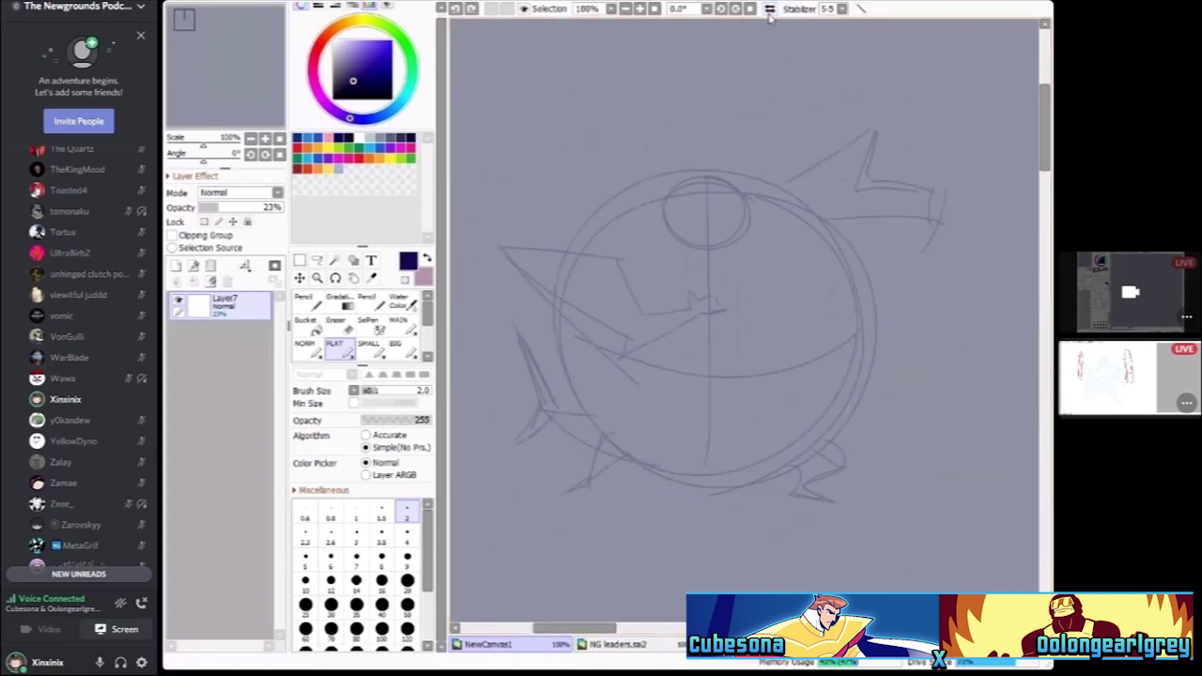
scroll(770, 367, down, 4)
scroll(818, 282, up, 6)
mouse_move(834, 212)
mouse_down()
mouse_move(815, 288)
mouse_move(879, 293)
mouse_move(846, 376)
mouse_up()
scroll(816, 287, down, 2)
scroll(874, 324, up, 2)
drag(840, 266, 845, 300)
scroll(847, 359, down, 4)
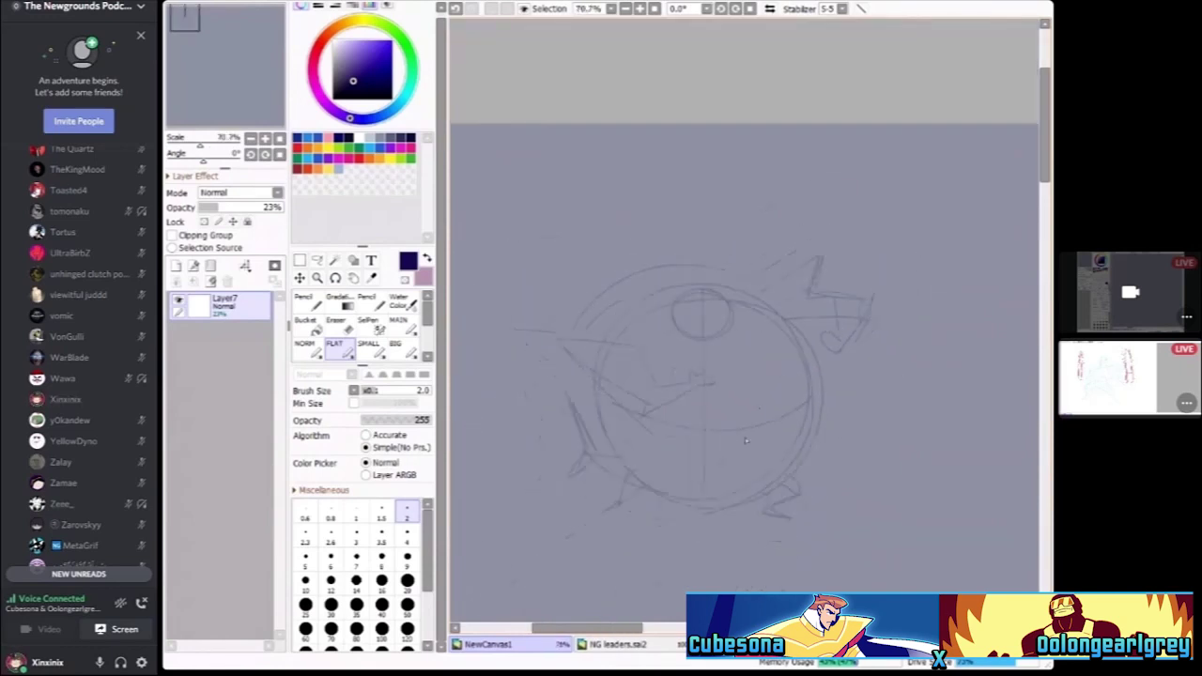
Add a curved vertical guide around the round body and a sweeping line from the bent arm's elbow up towards the outstretched arm
scroll(700, 498, up, 2)
scroll(700, 163, down, 2)
scroll(700, 164, up, 3)
mouse_move(747, 195)
mouse_down()
mouse_move(834, 303)
mouse_move(740, 494)
mouse_up()
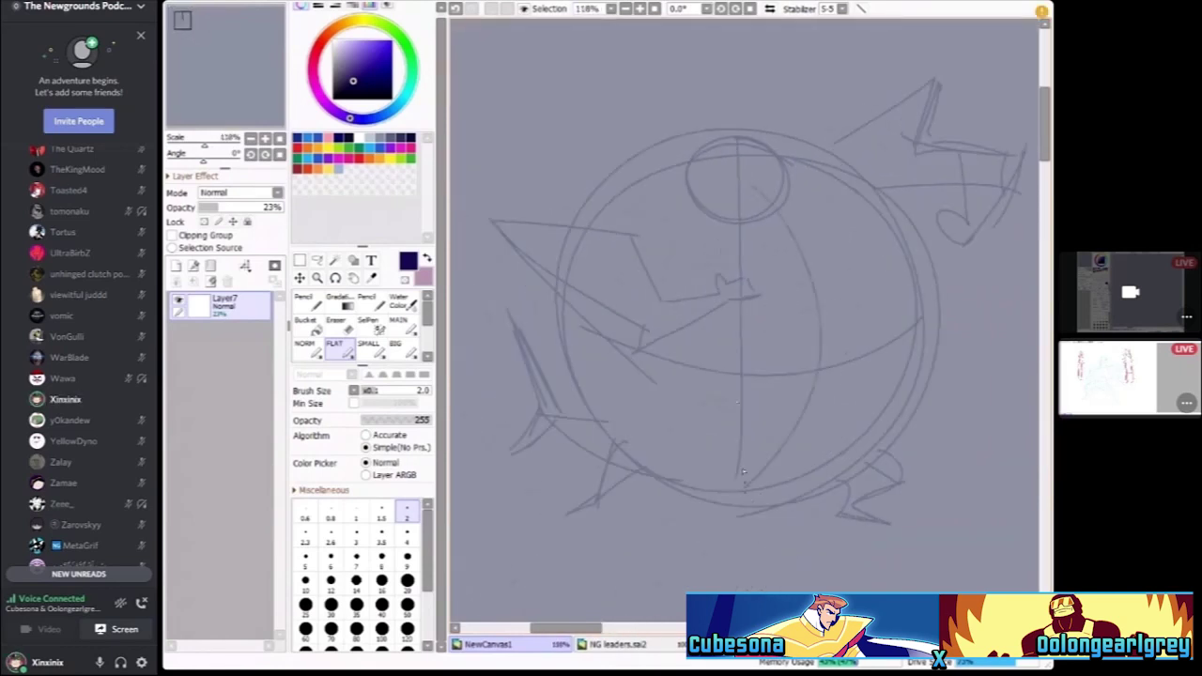
scroll(743, 305, down, 1)
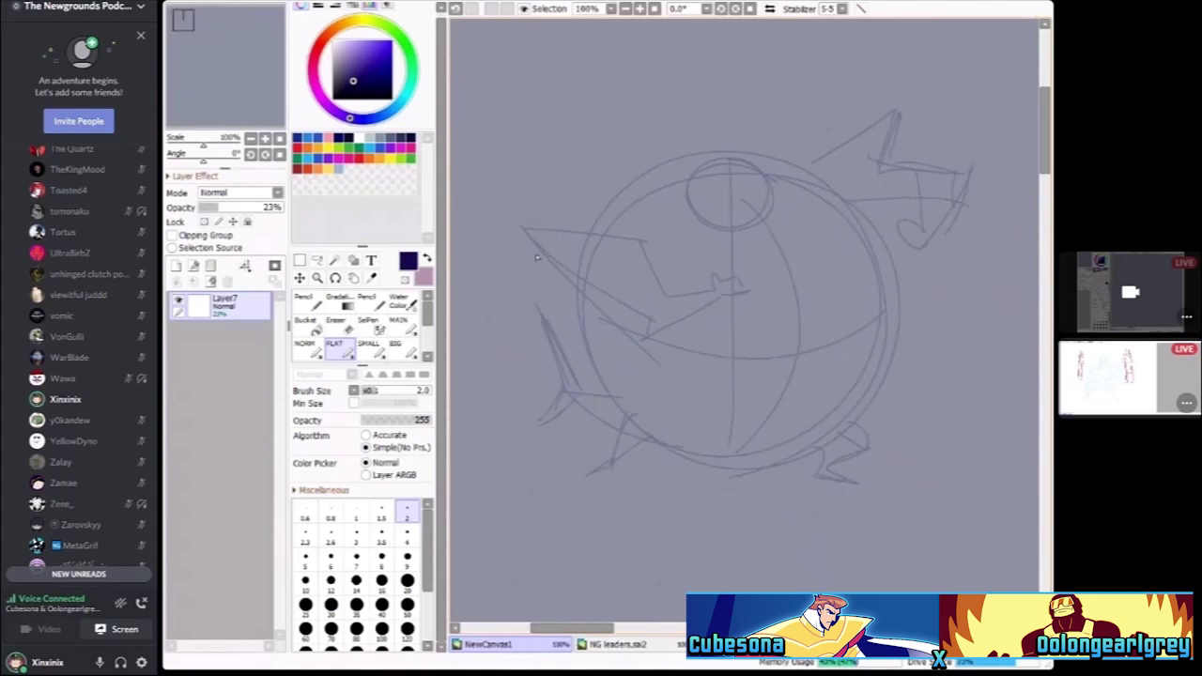
mouse_move(538, 258)
mouse_down()
mouse_move(743, 129)
mouse_move(835, 104)
mouse_up()
Lower the sketch layer's opacity to 5% and add a new layer above it
drag(218, 208, 200, 210)
click(177, 266)
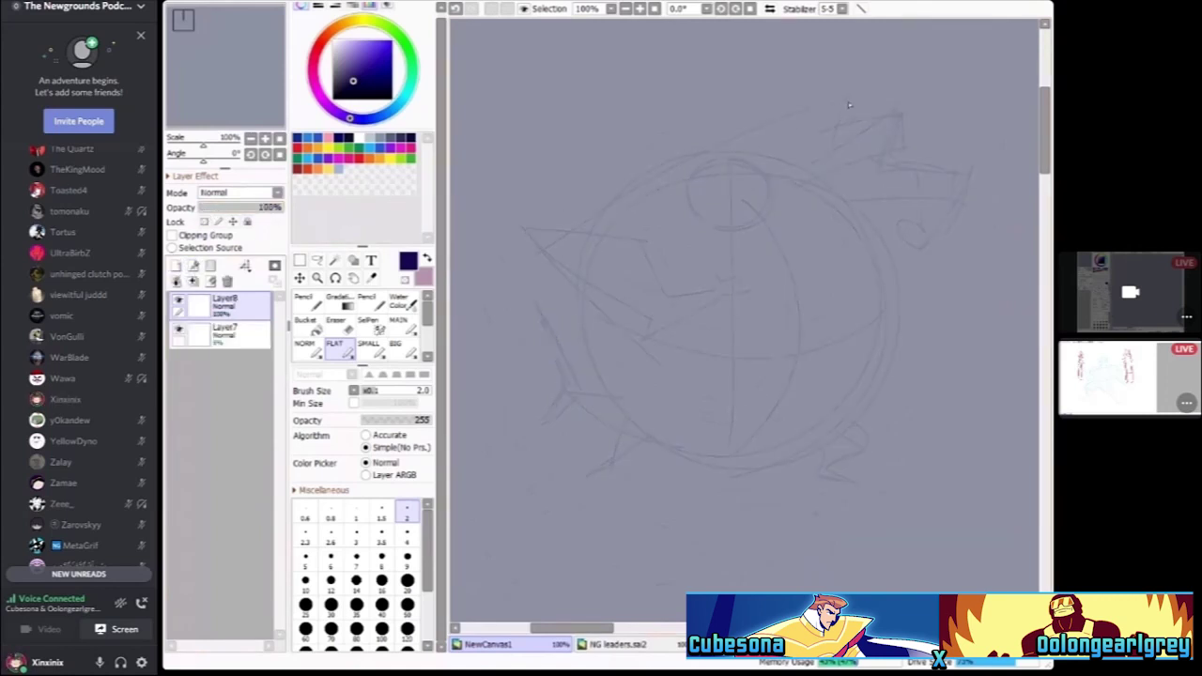
Draw a clean sweeping back line over the shoulders and outline the bent front arm with its pointed hand
mouse_move(851, 99)
mouse_down()
mouse_move(670, 167)
mouse_move(550, 255)
mouse_move(665, 310)
mouse_up()
scroll(665, 309, up, 1)
mouse_move(647, 231)
mouse_down()
mouse_move(686, 318)
mouse_move(747, 294)
mouse_up()
scroll(668, 311, up, 1)
mouse_move(747, 293)
mouse_down()
mouse_move(743, 267)
mouse_move(783, 307)
mouse_up()
mouse_move(781, 299)
mouse_down()
mouse_move(632, 357)
mouse_move(652, 331)
mouse_up()
scroll(688, 319, down, 3)
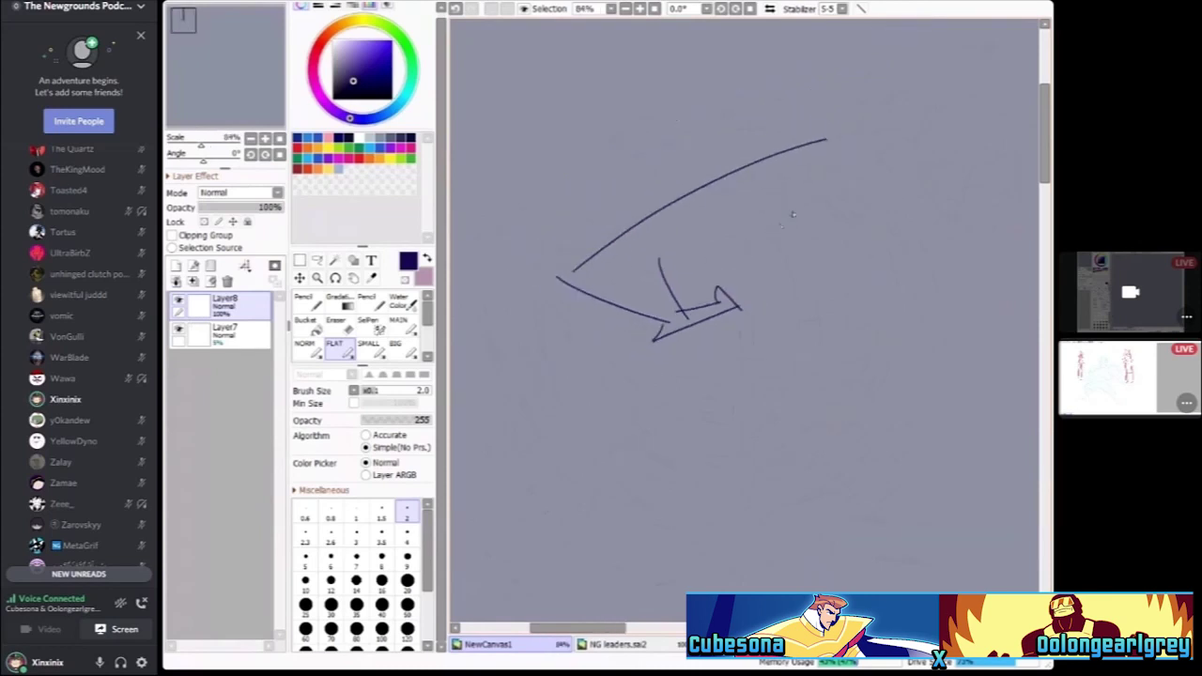
Outline the outstretched arm with its jagged elbow and hooked hand at the far end of the back line
scroll(864, 158, up, 3)
mouse_move(794, 120)
mouse_down()
mouse_move(769, 181)
mouse_move(910, 177)
mouse_up()
drag(819, 199, 742, 244)
scroll(769, 235, down, 2)
scroll(849, 207, up, 2)
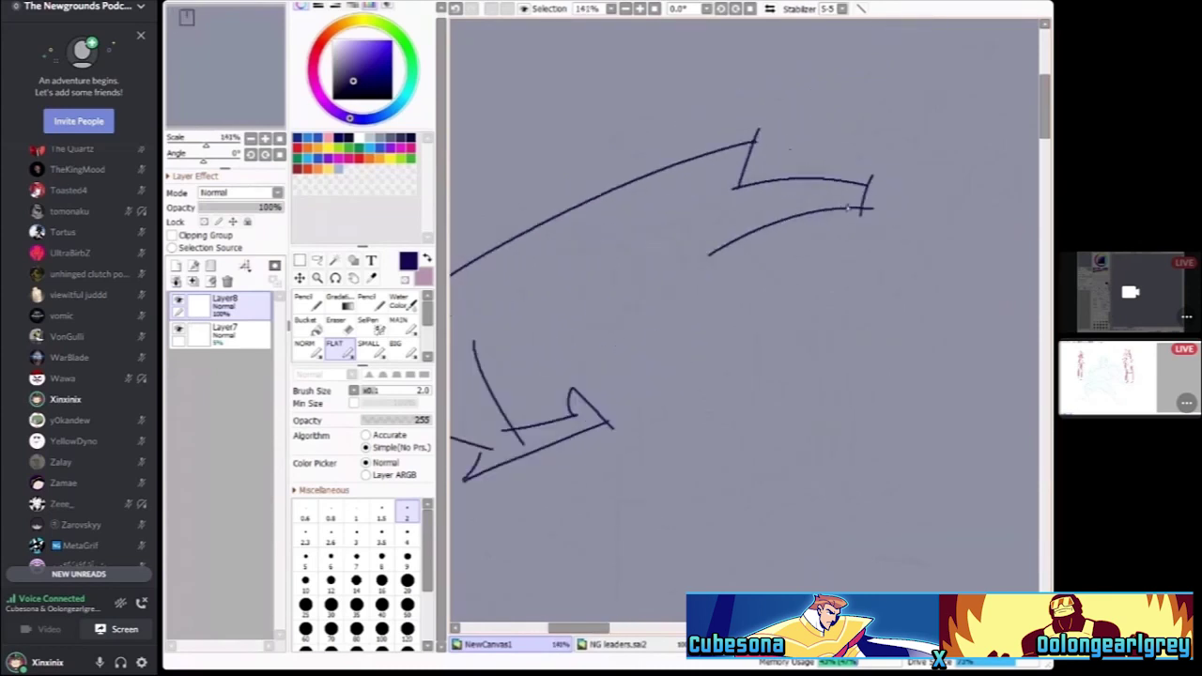
scroll(891, 204, down, 2)
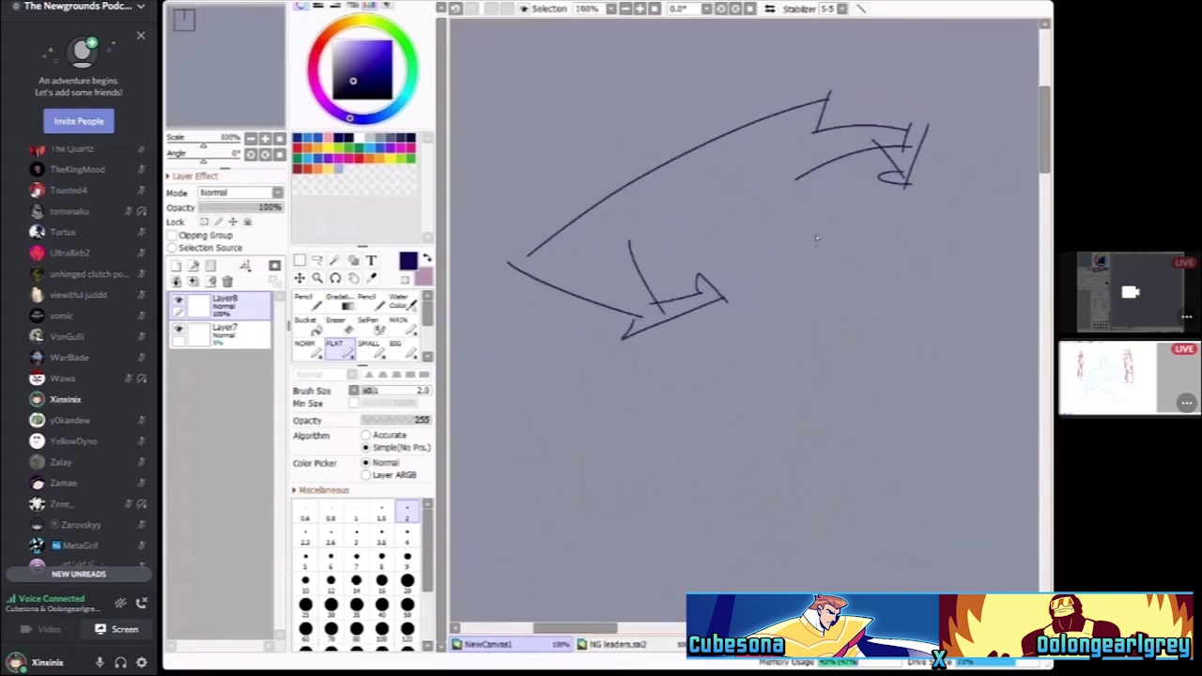
Try one continuous curve from the outstretched arm around the belly and undo it
mouse_move(797, 177)
mouse_down()
mouse_move(894, 334)
mouse_move(618, 443)
mouse_up()
scroll(622, 347, down, 3)
scroll(622, 402, up, 3)
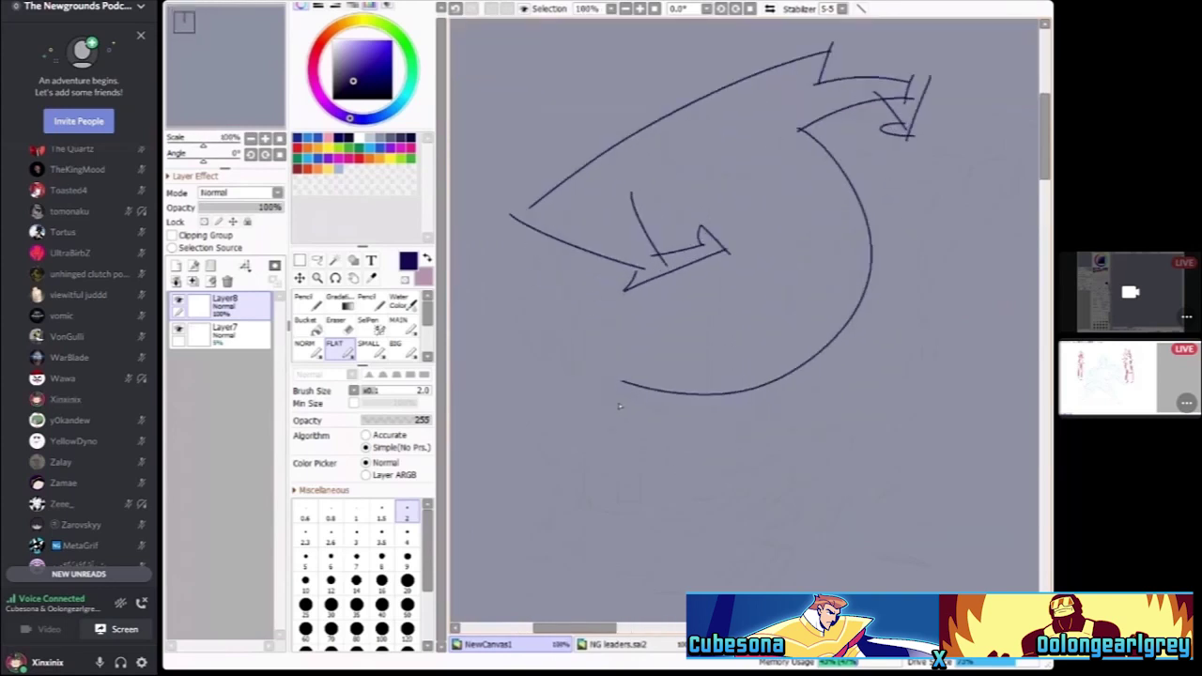
key(ctrl+z)
scroll(752, 376, down, 1)
scroll(620, 357, up, 1)
Outline the round belly with a bottom curve and a side curve joining it to the outstretched arm
drag(709, 426, 891, 305)
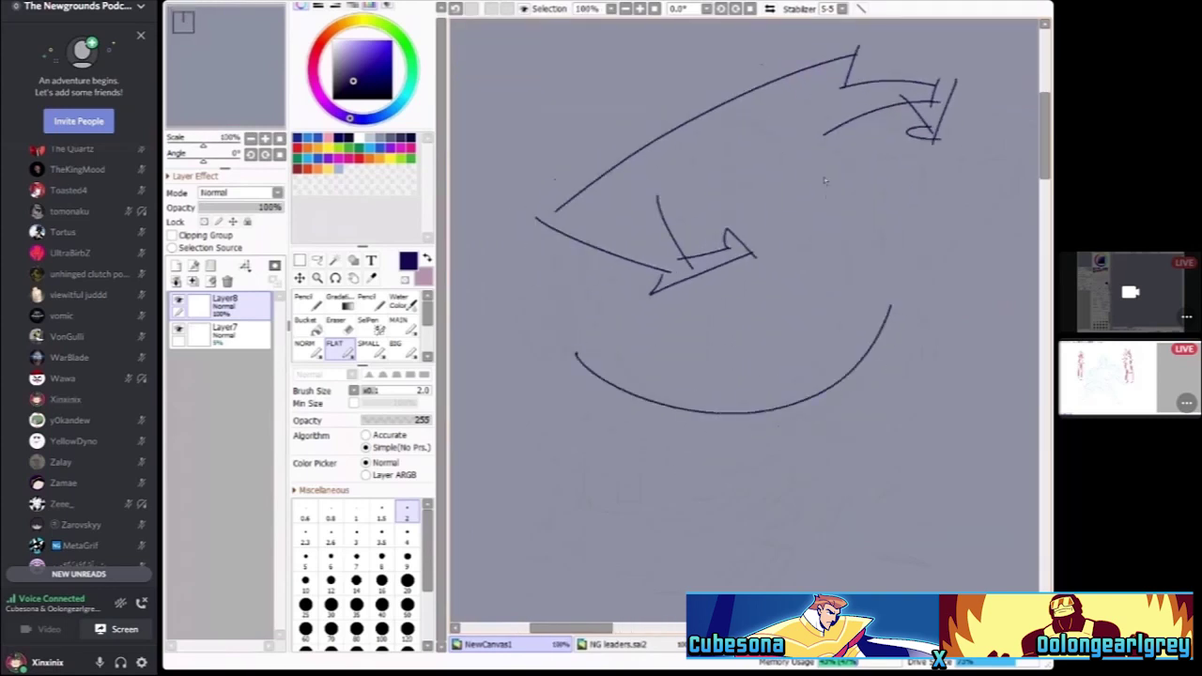
scroll(815, 160, up, 1)
mouse_move(796, 116)
mouse_down()
mouse_move(889, 191)
mouse_move(899, 380)
mouse_up()
scroll(860, 382, down, 3)
scroll(859, 382, up, 2)
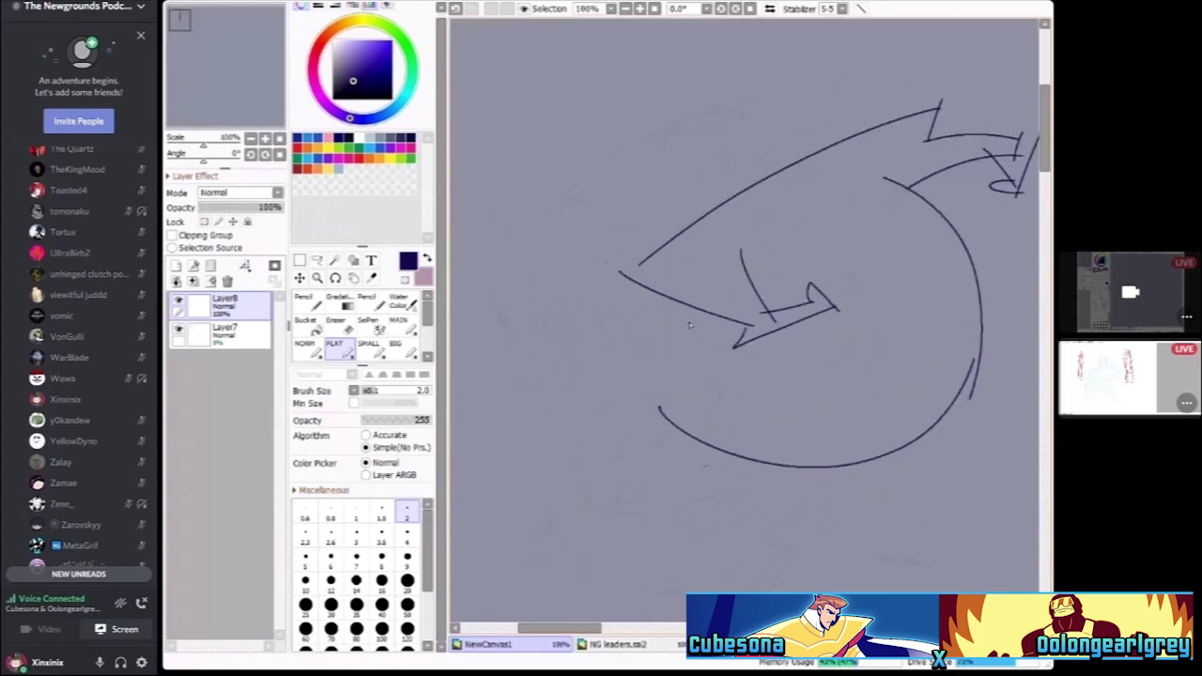
Outline the body's edge beneath the bent arm and draw a tall crescent-shaped tail fin beside it
mouse_move(669, 286)
mouse_down()
mouse_move(702, 451)
mouse_move(640, 430)
mouse_move(650, 459)
mouse_up()
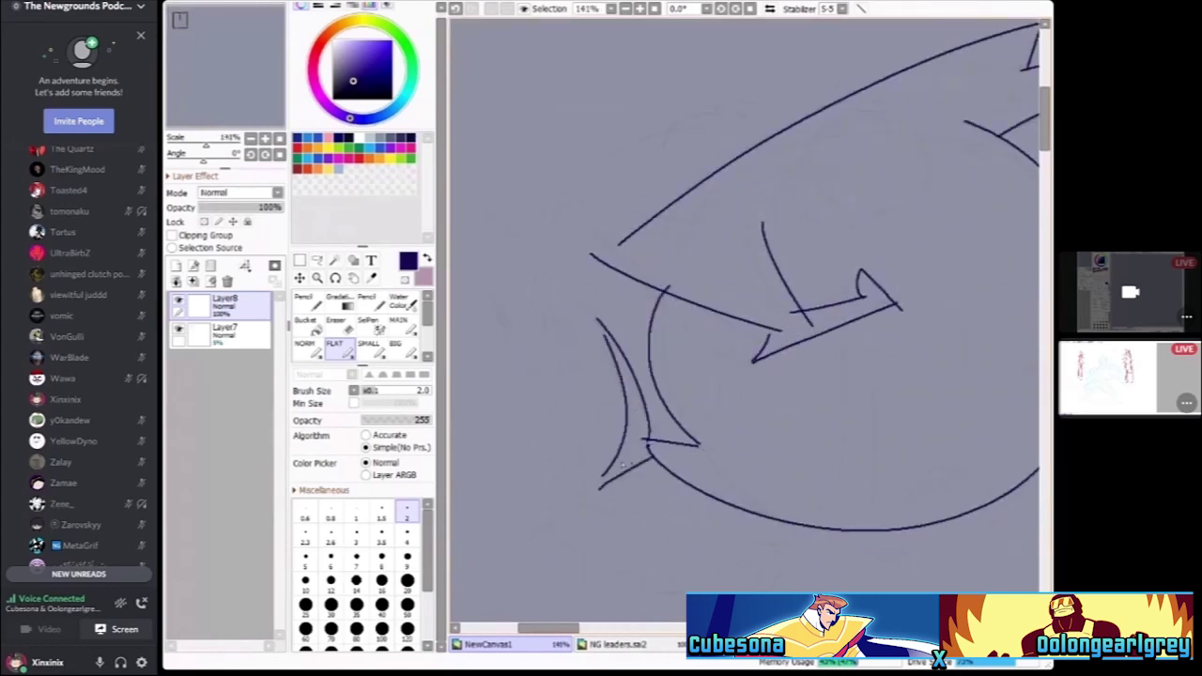
scroll(648, 451, down, 2)
scroll(679, 421, up, 2)
Draw a thin angular leg with a small pointed foot beneath the body near the tail
scroll(656, 335, up, 1)
mouse_move(643, 343)
mouse_down()
mouse_move(662, 376)
mouse_move(607, 445)
mouse_up()
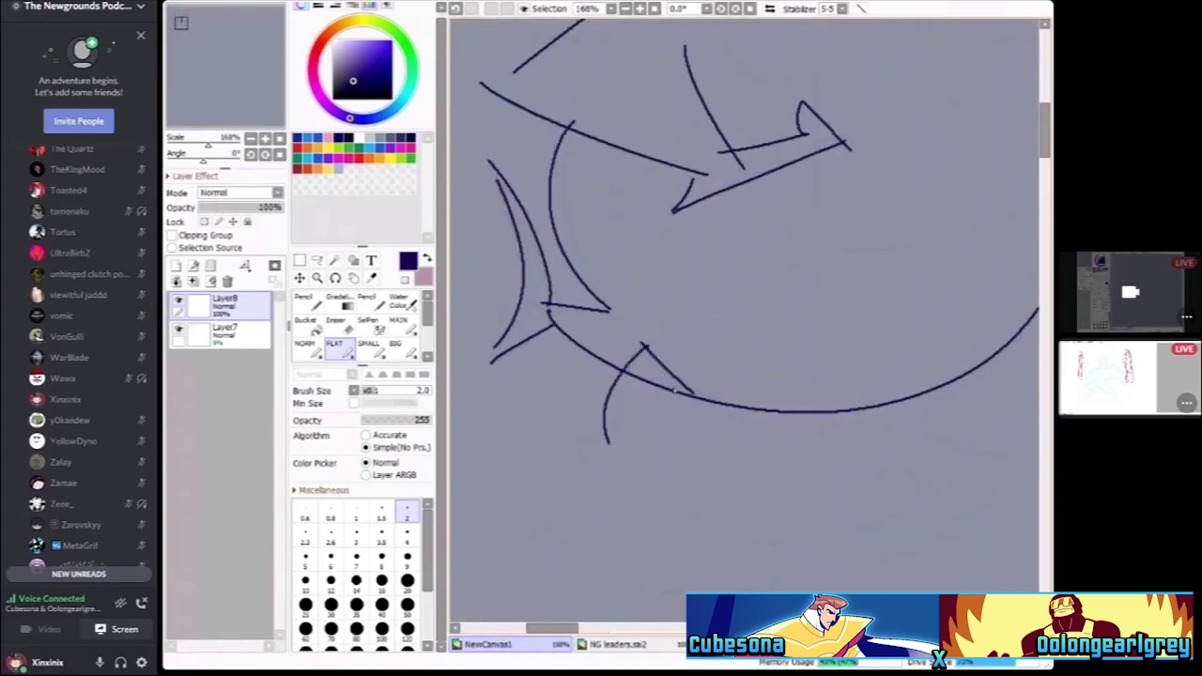
drag(681, 382, 537, 469)
scroll(624, 408, down, 1)
scroll(634, 404, down, 1)
scroll(810, 386, up, 2)
Draw a short second leg with a zigzag foot on the opposite underside of the belly
drag(884, 364, 947, 404)
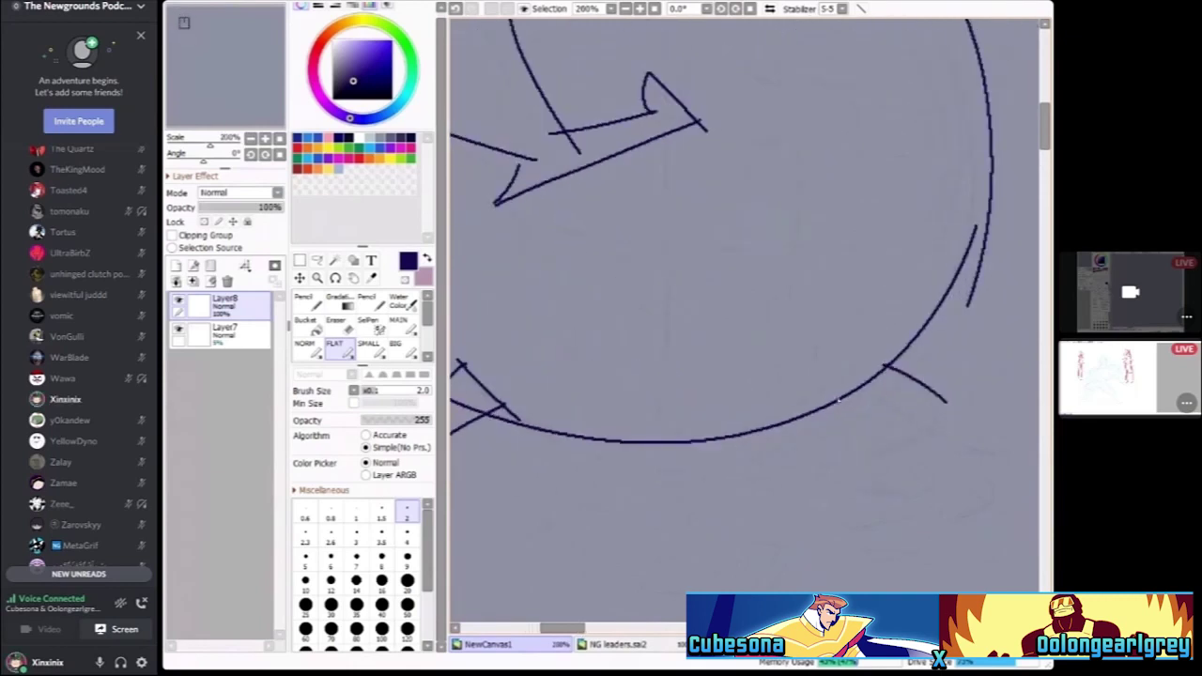
mouse_move(837, 400)
mouse_down()
mouse_move(927, 424)
mouse_move(940, 415)
mouse_move(847, 450)
mouse_up()
mouse_move(946, 412)
mouse_down()
mouse_move(861, 450)
mouse_move(929, 455)
mouse_up()
drag(928, 455, 849, 450)
scroll(789, 326, down, 6)
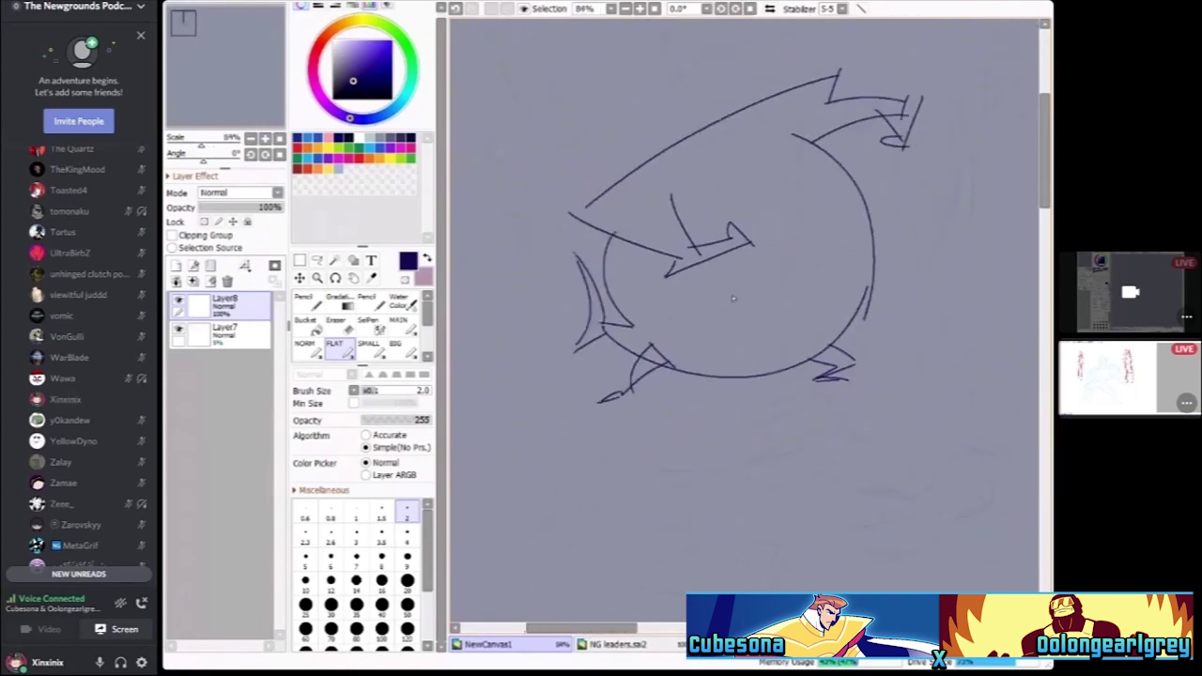
Mirror the canvas view and add outer contour strokes bulging beyond the belly's side
scroll(686, 249, up, 1)
click(771, 10)
click(770, 10)
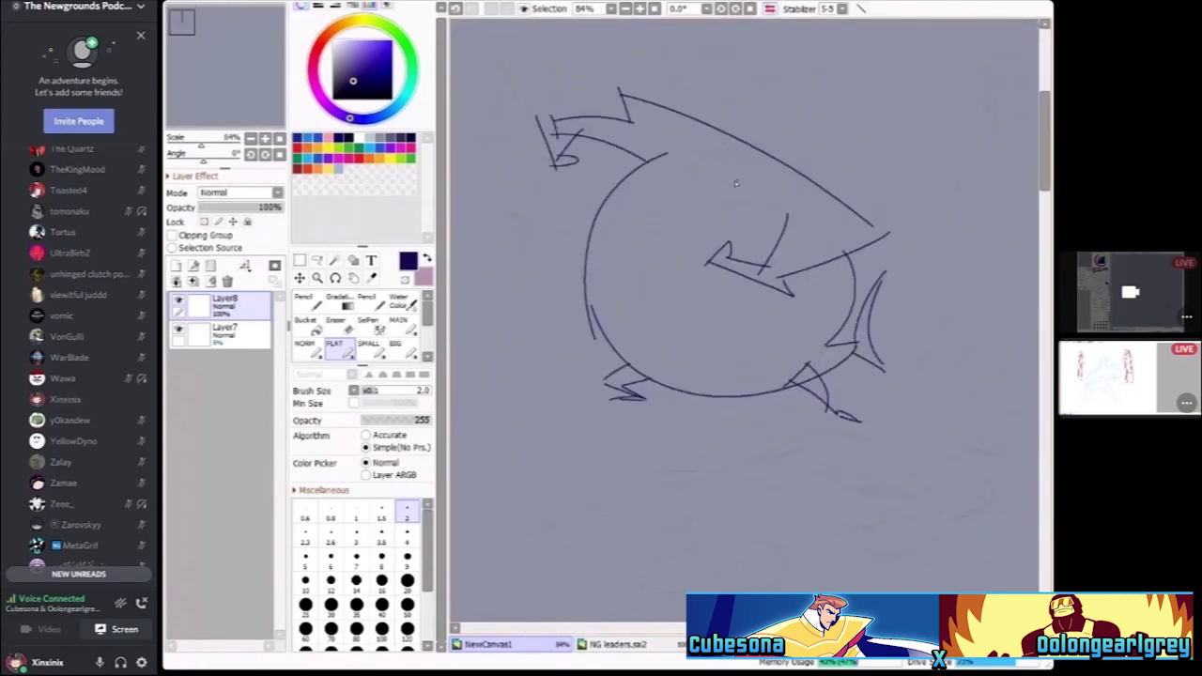
scroll(702, 176, down, 1)
scroll(654, 175, up, 2)
drag(675, 154, 555, 280)
mouse_move(547, 296)
mouse_down()
mouse_move(567, 342)
mouse_move(679, 437)
mouse_up()
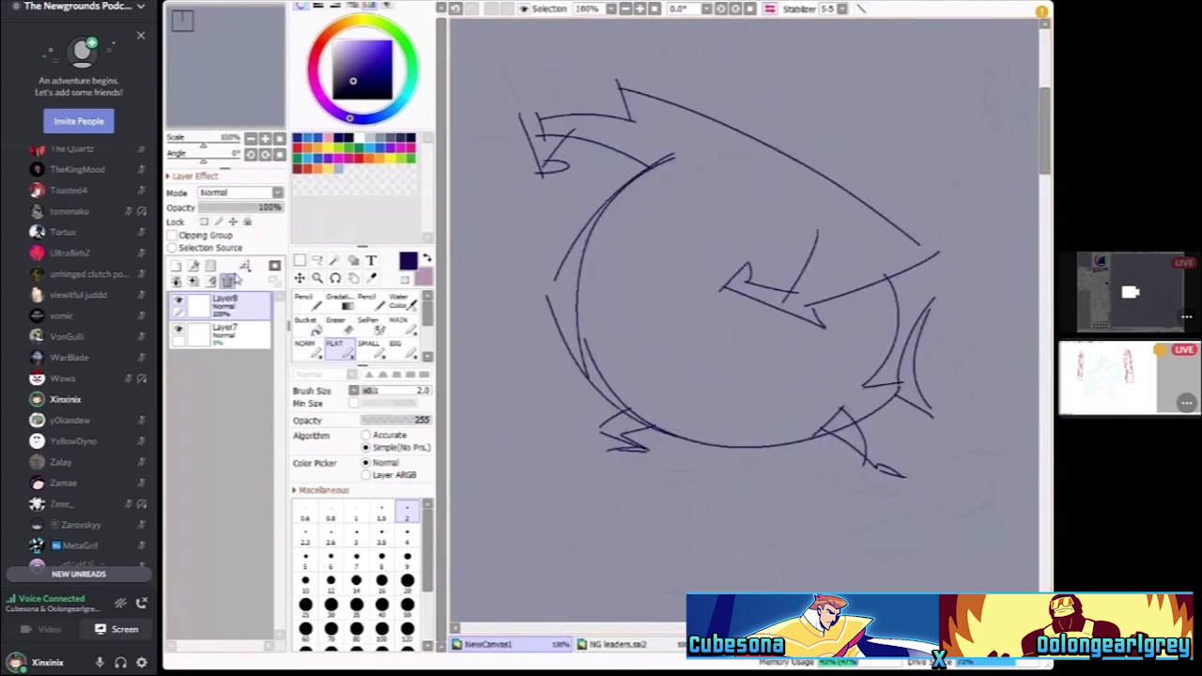
Delete the line-art layer and clear the remaining sketch layer to empty the canvas
click(213, 281)
click(226, 280)
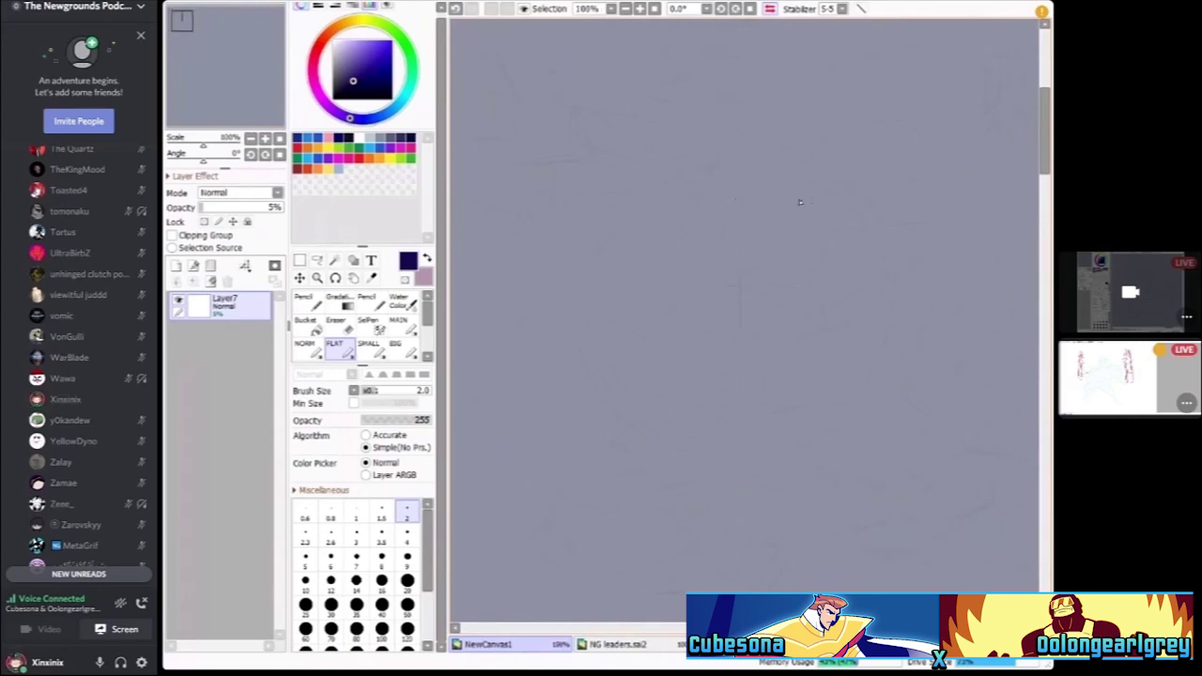
Sketch a new large round body with a second circular contour around it on the cleared layer
scroll(846, 255, up, 5)
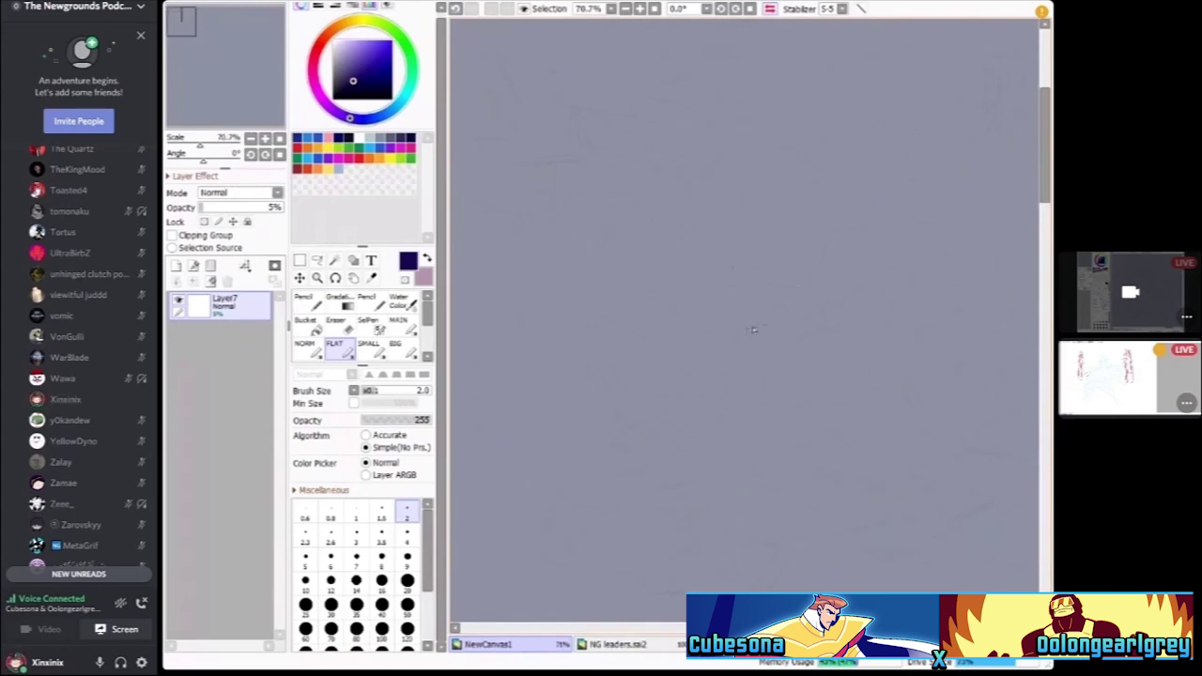
scroll(889, 241, down, 3)
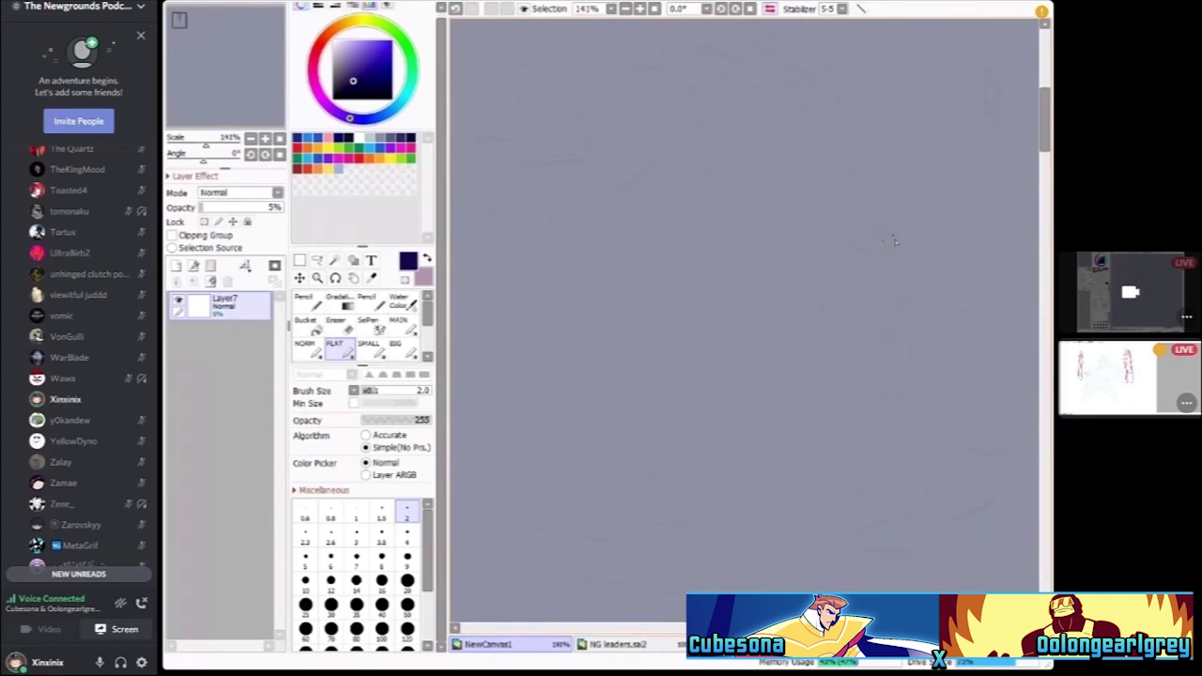
scroll(857, 226, up, 3)
key(ctrl+z)
scroll(941, 284, down, 2)
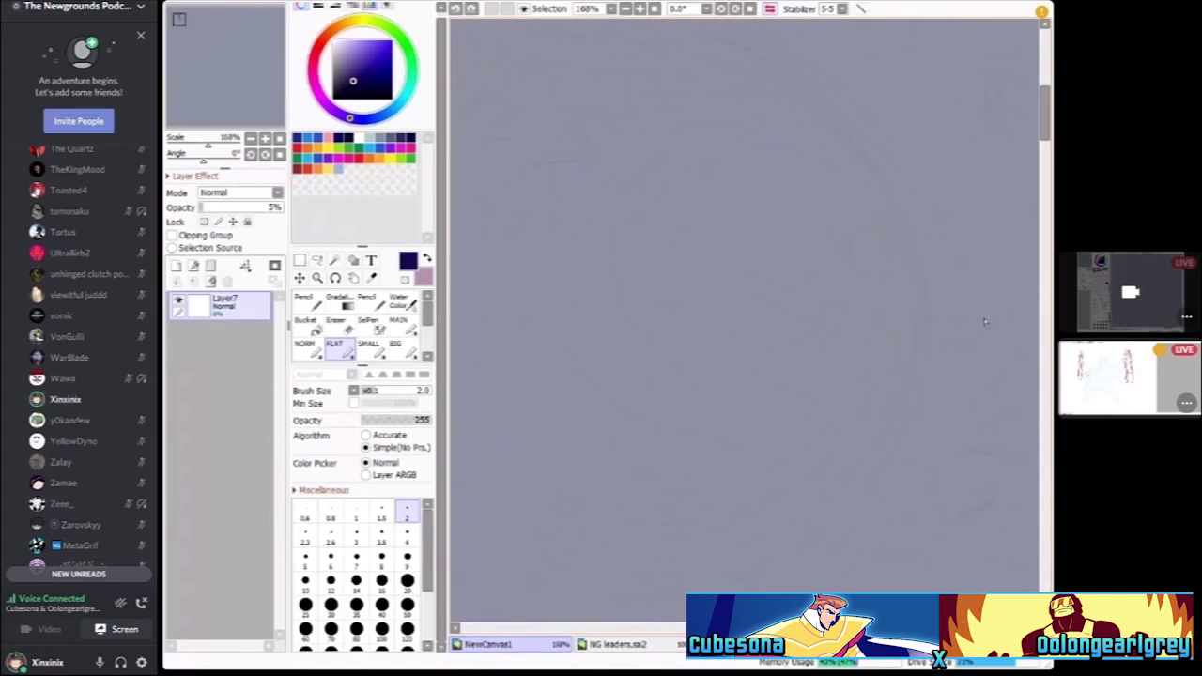
scroll(867, 245, up, 2)
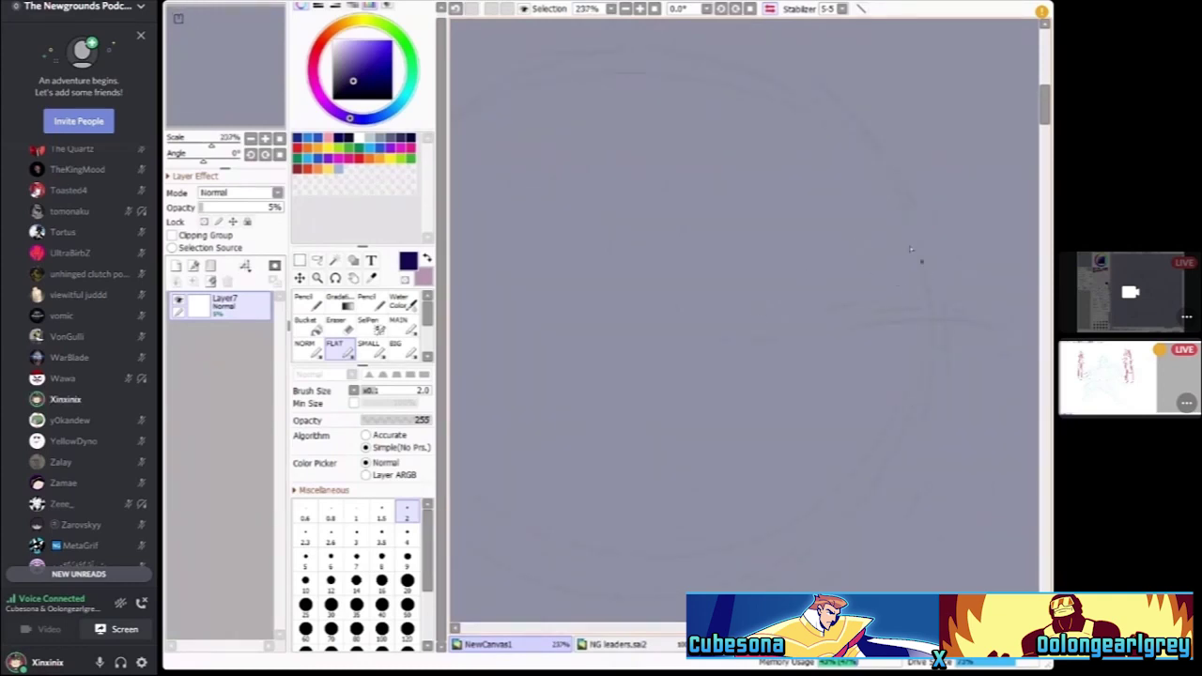
scroll(907, 249, down, 5)
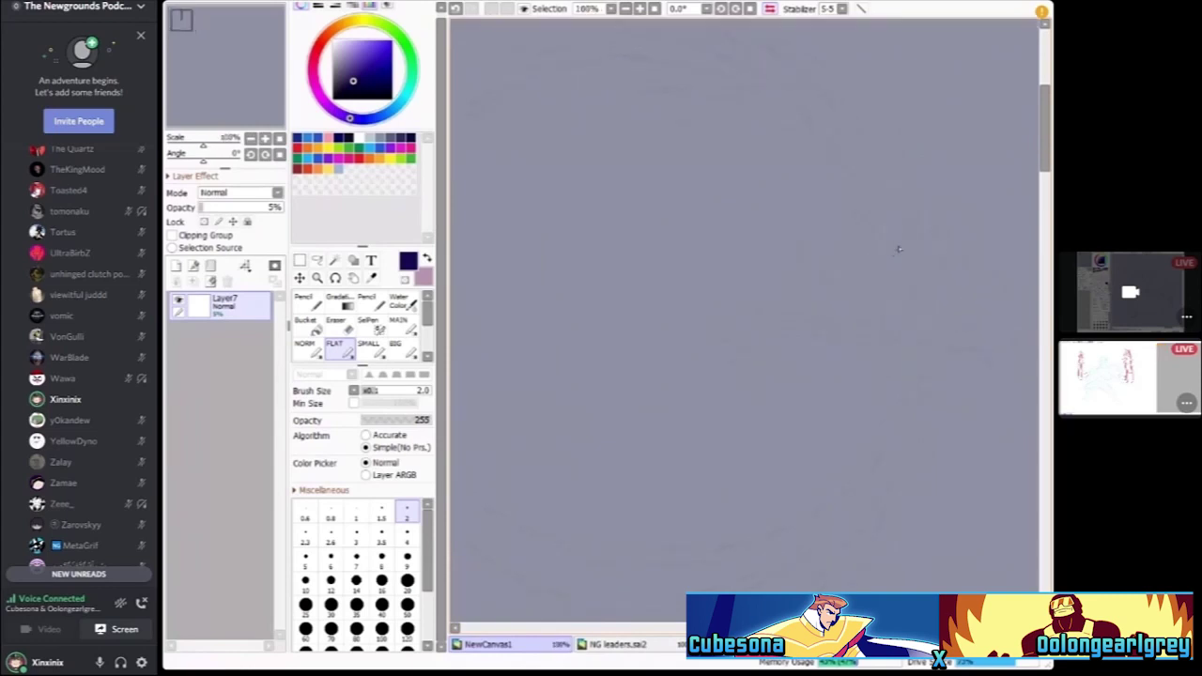
Add a pointed beak, small eyes and cheek curves at the circle's edge, and set the layer opacity to 50%
scroll(899, 249, up, 3)
scroll(836, 263, up, 3)
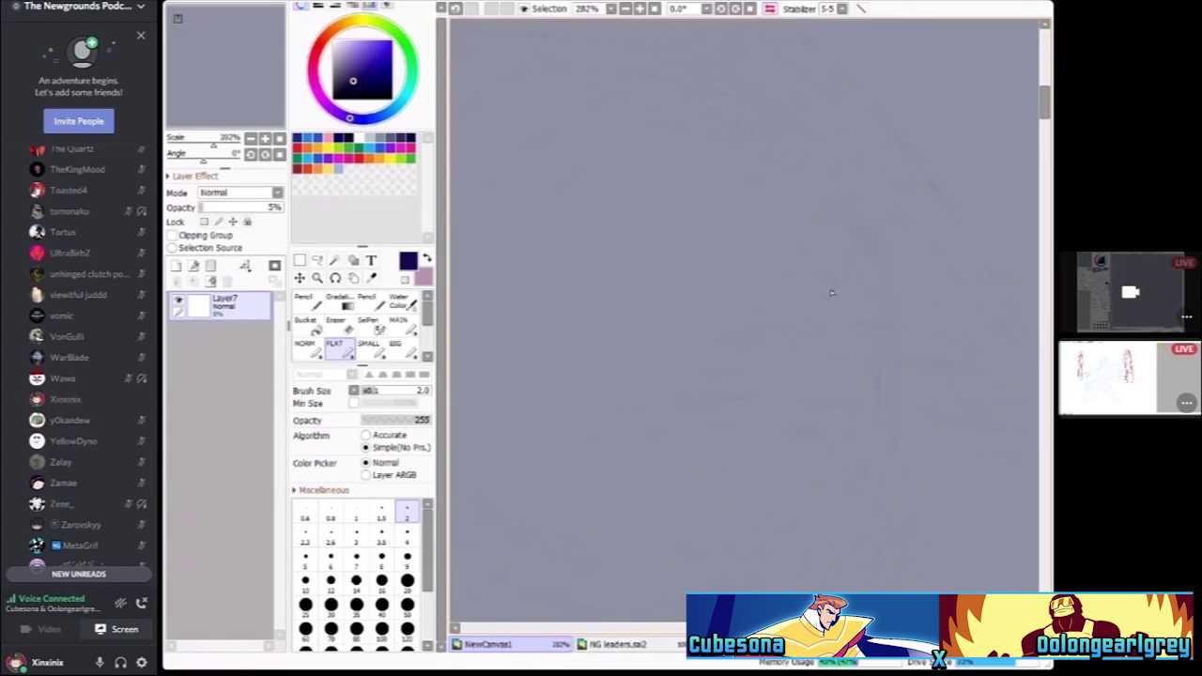
scroll(713, 323, down, 2)
scroll(831, 216, down, 1)
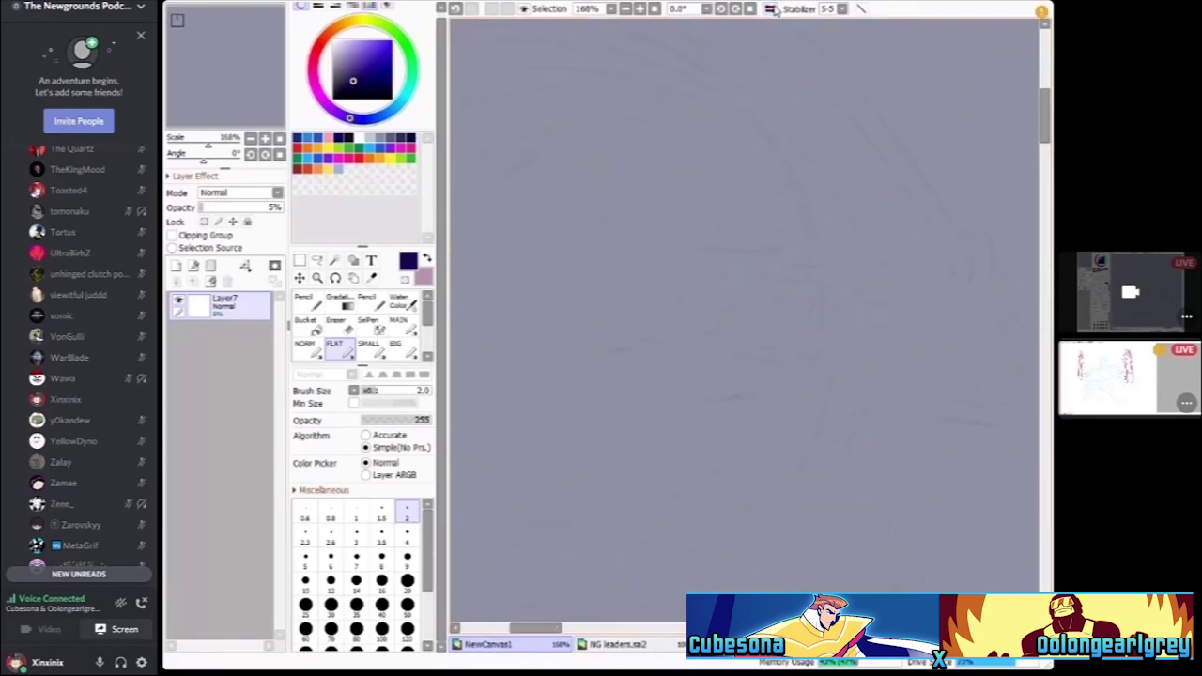
scroll(862, 349, down, 2)
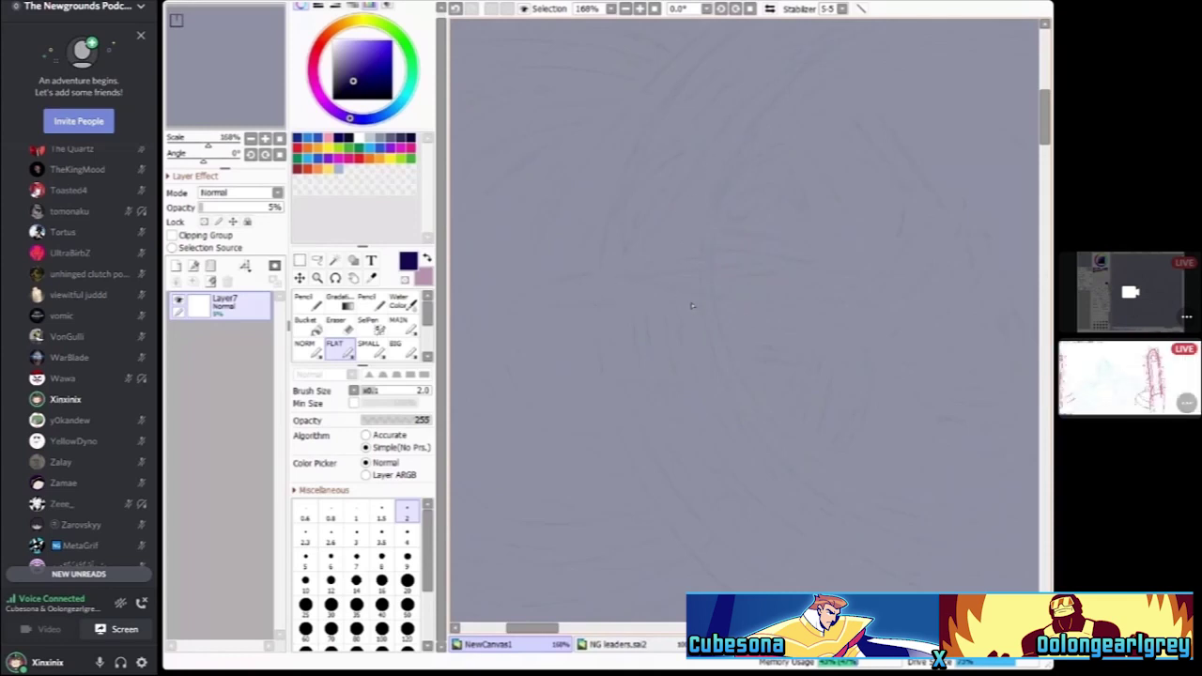
scroll(771, 272, down, 3)
scroll(812, 272, up, 3)
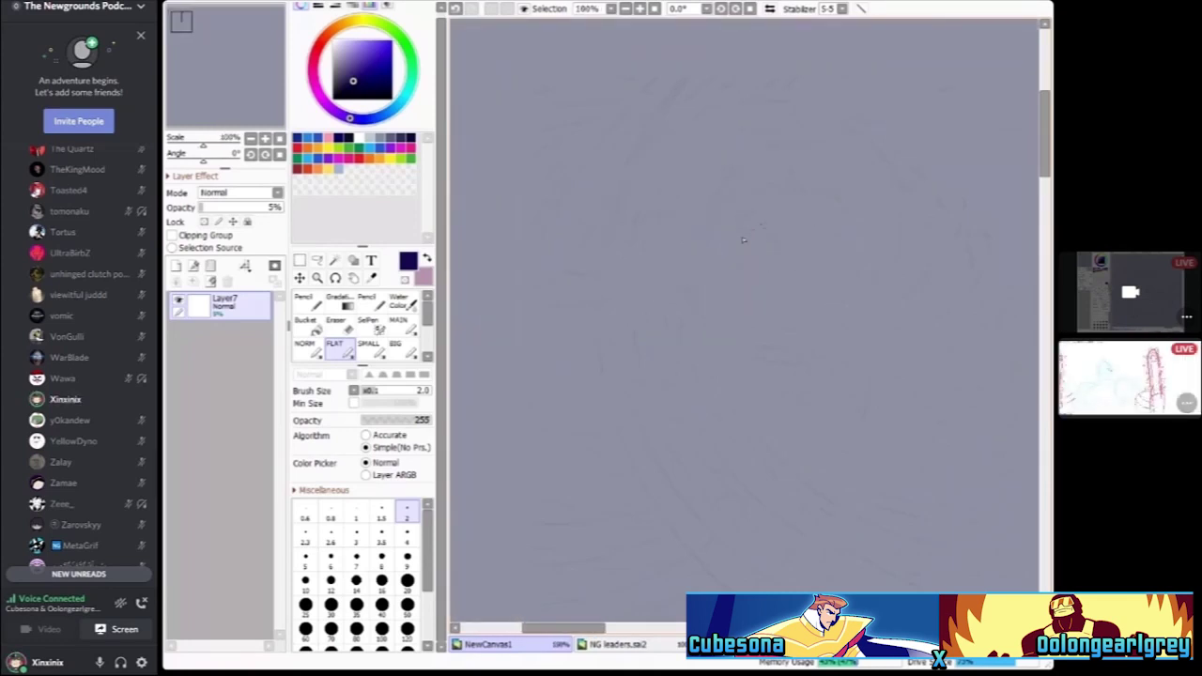
mouse_move(233, 214)
mouse_down()
mouse_move(248, 216)
mouse_move(240, 210)
mouse_up()
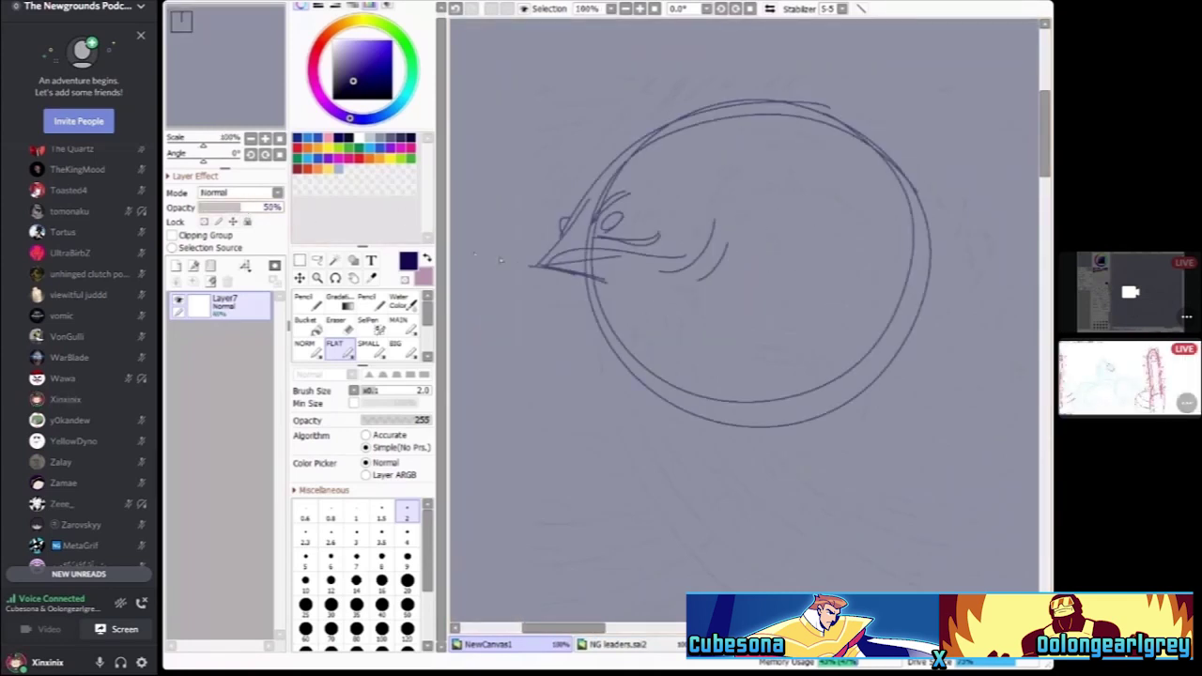
Mirror the canvas view and sketch a foot, tail lines and a curved feather stroke around the round body's edge
scroll(778, 286, down, 2)
scroll(783, 170, up, 2)
click(769, 9)
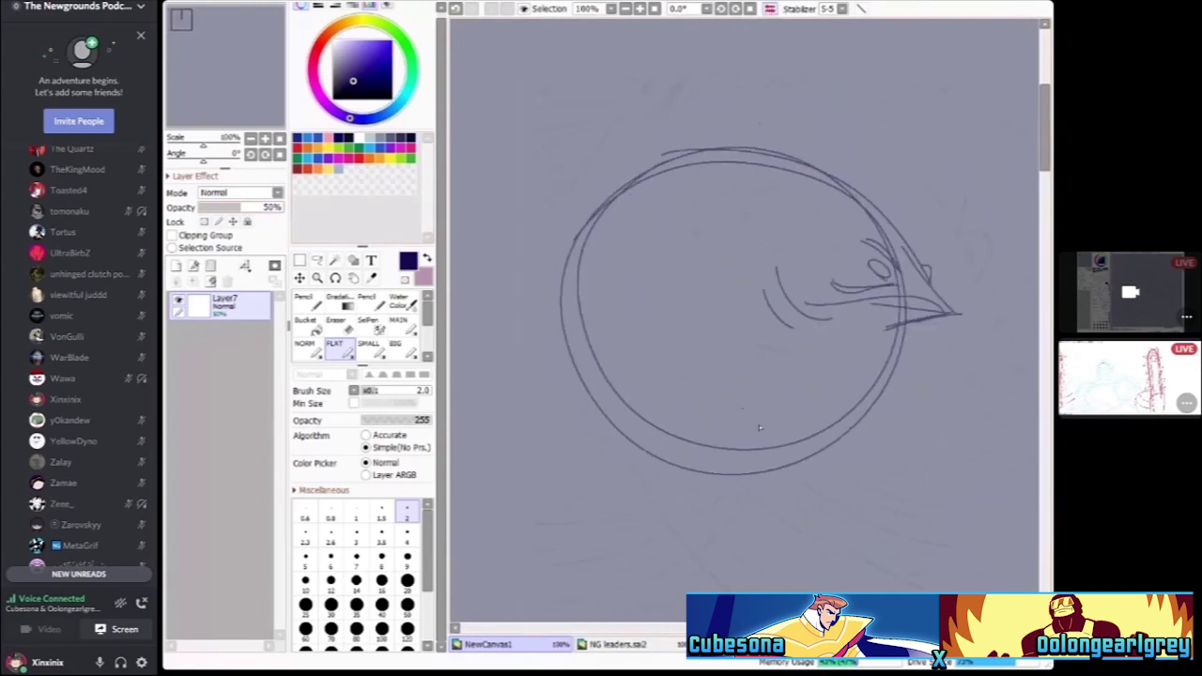
scroll(806, 440, up, 1)
drag(829, 456, 794, 480)
mouse_move(791, 473)
mouse_down()
mouse_move(831, 479)
mouse_move(816, 481)
mouse_up()
scroll(816, 438, down, 1)
drag(626, 420, 583, 456)
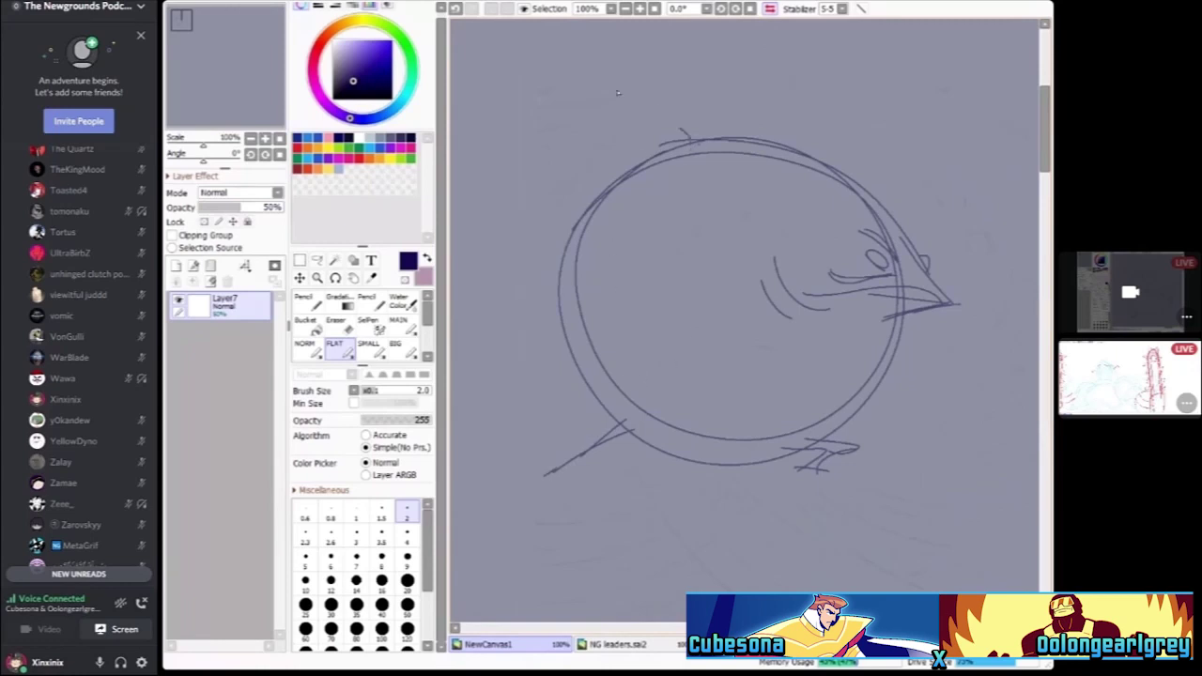
scroll(657, 129, up, 1)
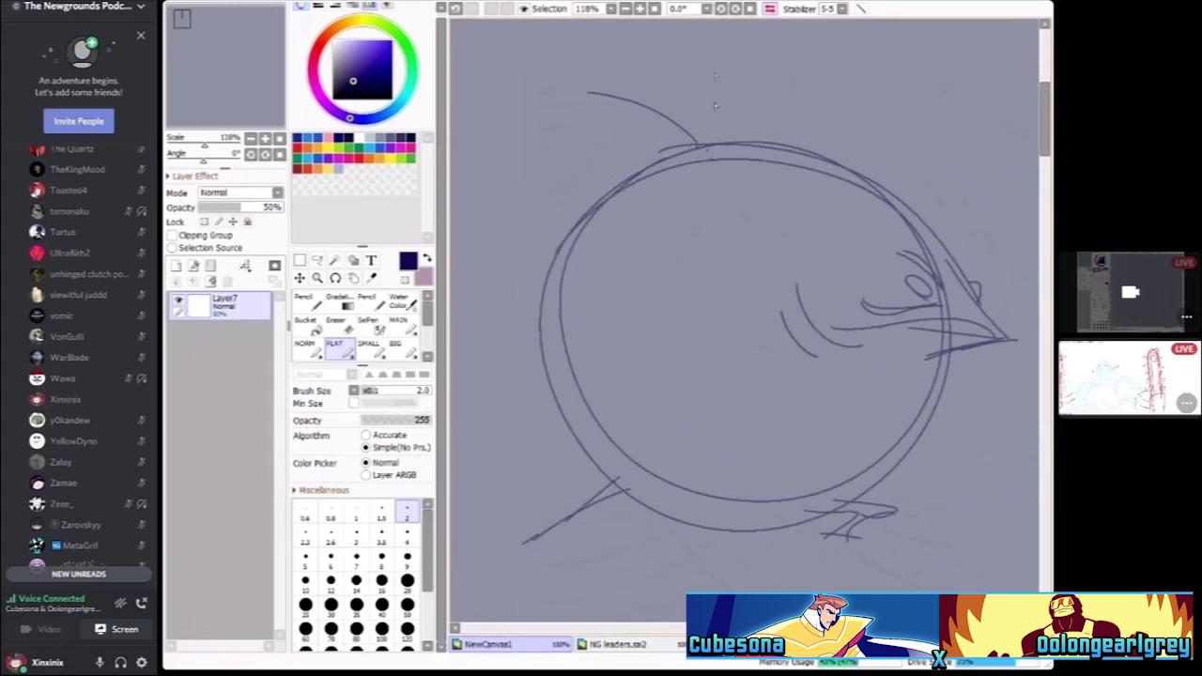
View the other artist's chainsaw-armed figure on the second shared screen and return to the round bird sketch
click(1127, 375)
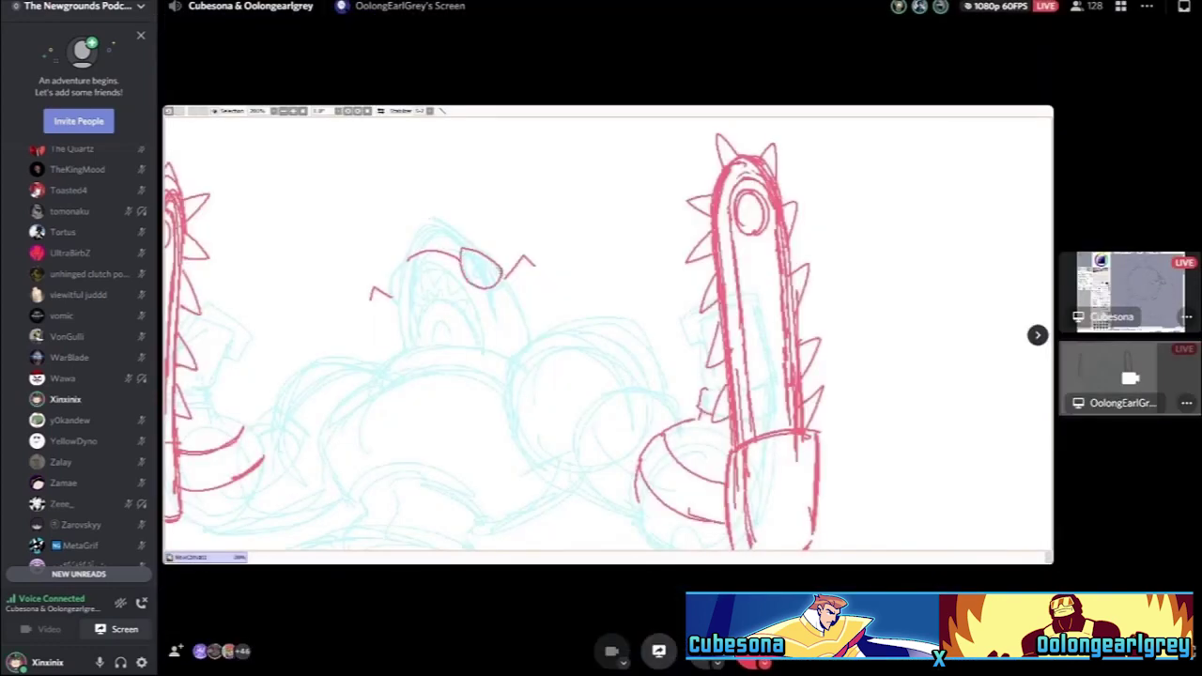
click(1130, 292)
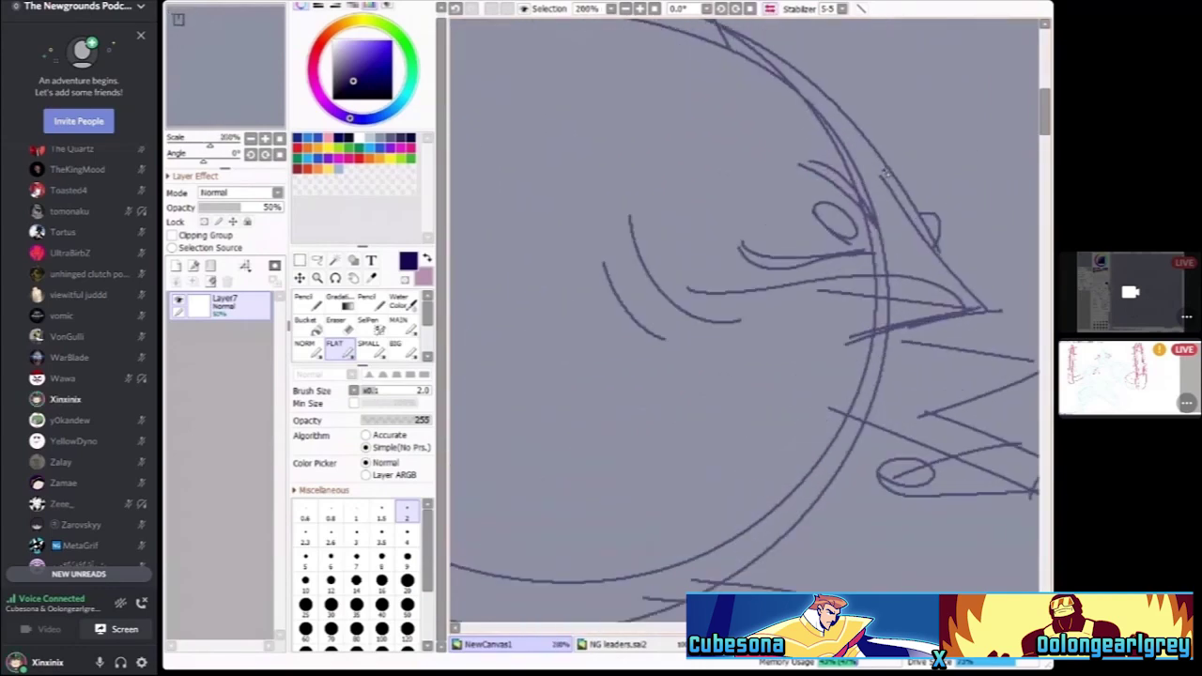
click(1130, 379)
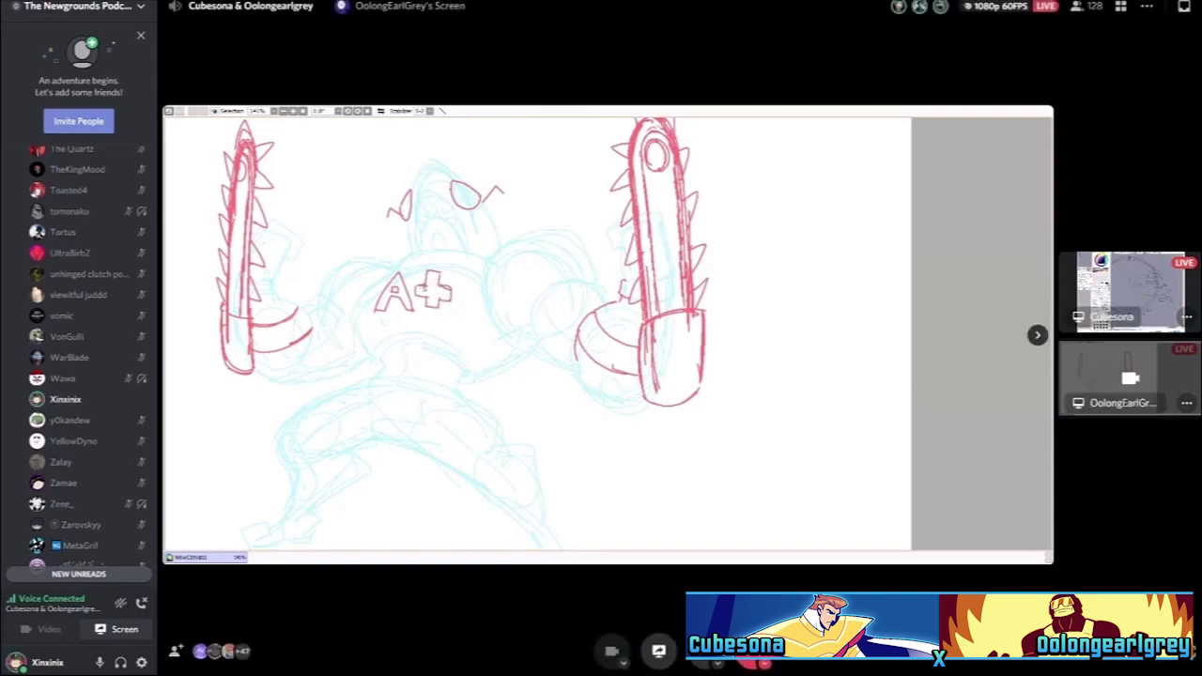
click(1130, 292)
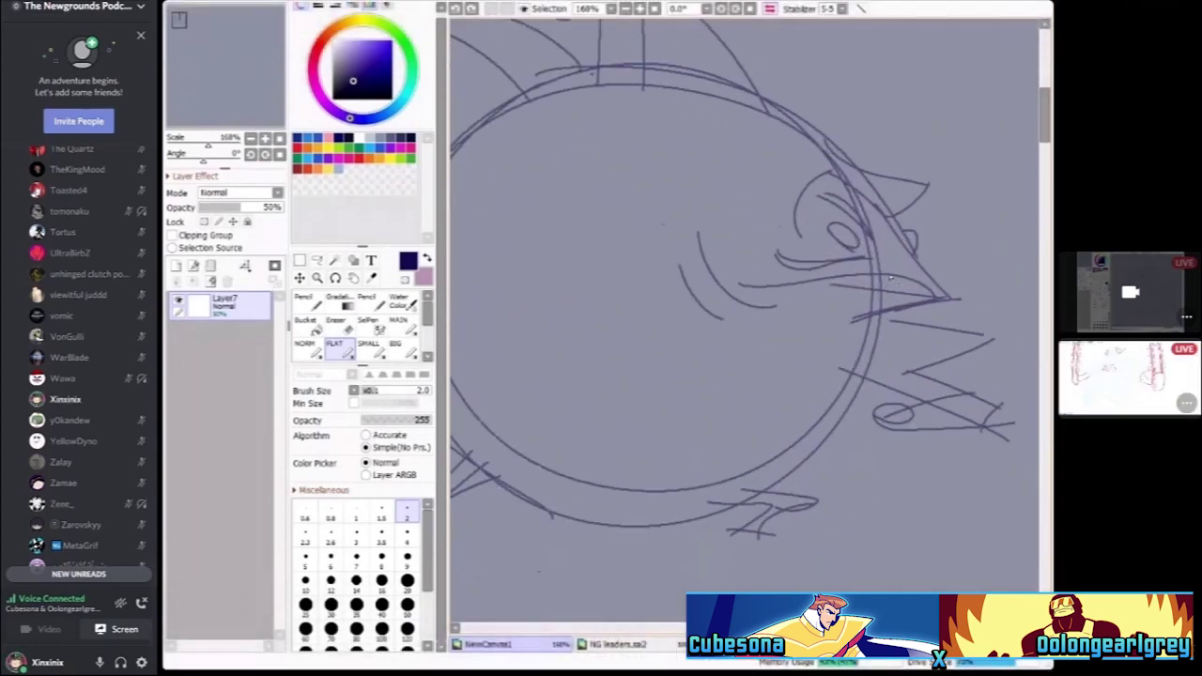
click(1130, 378)
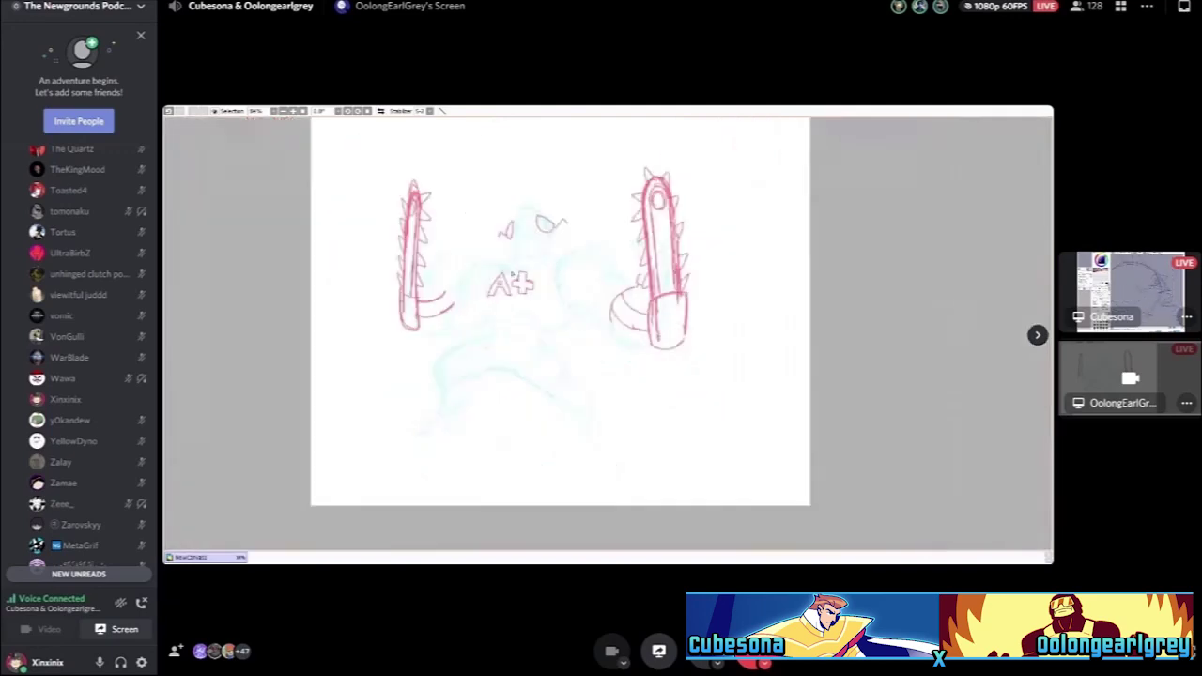
click(1130, 292)
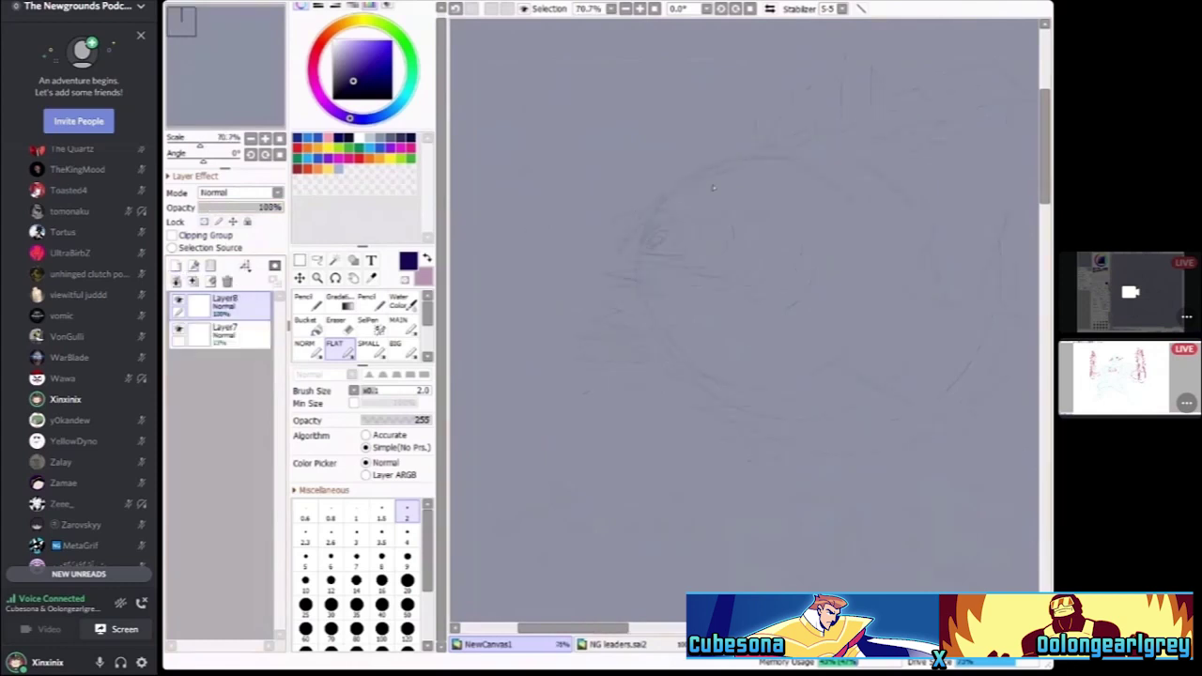
Ink the pointed beak and round body outline on Layer8 and lower the Layer7 sketch's opacity to 7%
mouse_move(576, 274)
mouse_down()
mouse_move(545, 332)
mouse_move(633, 358)
mouse_up()
scroll(547, 324, up, 2)
scroll(573, 334, down, 3)
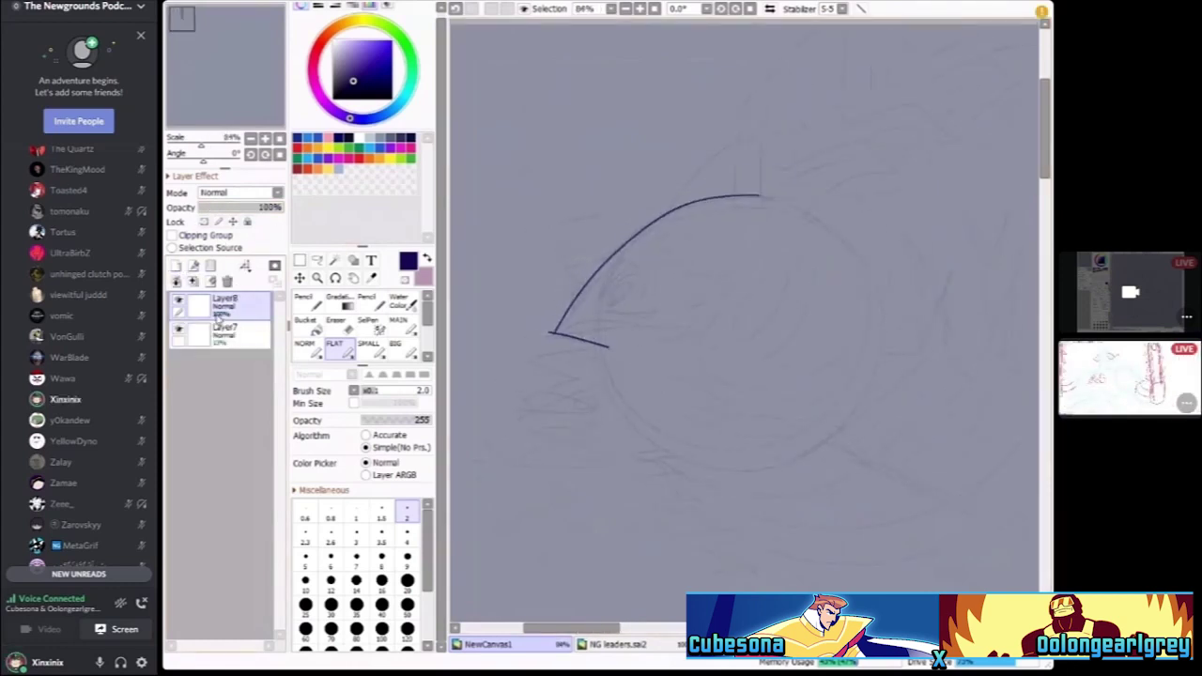
click(221, 336)
click(222, 304)
mouse_move(632, 456)
mouse_down()
mouse_move(837, 431)
mouse_move(864, 231)
mouse_move(717, 199)
mouse_up()
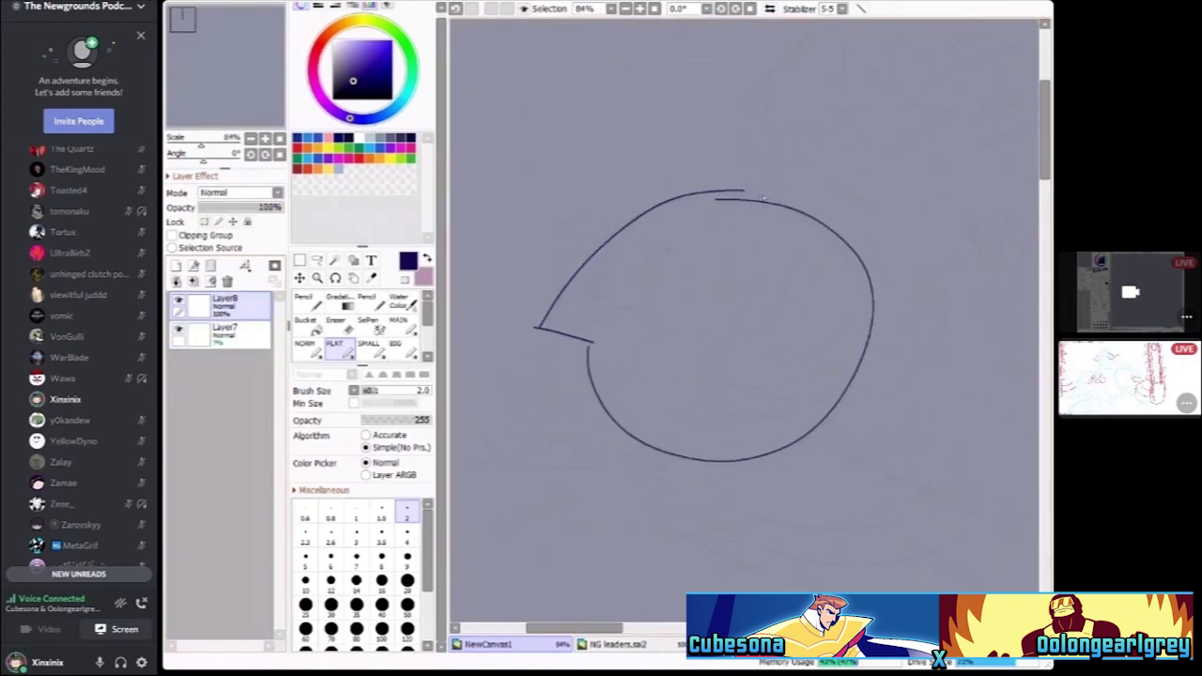
Draw a zigzag wing with pointed feathers and a small rounded loop rising from the top of the body
scroll(821, 182, up, 2)
scroll(709, 202, down, 2)
scroll(761, 191, up, 2)
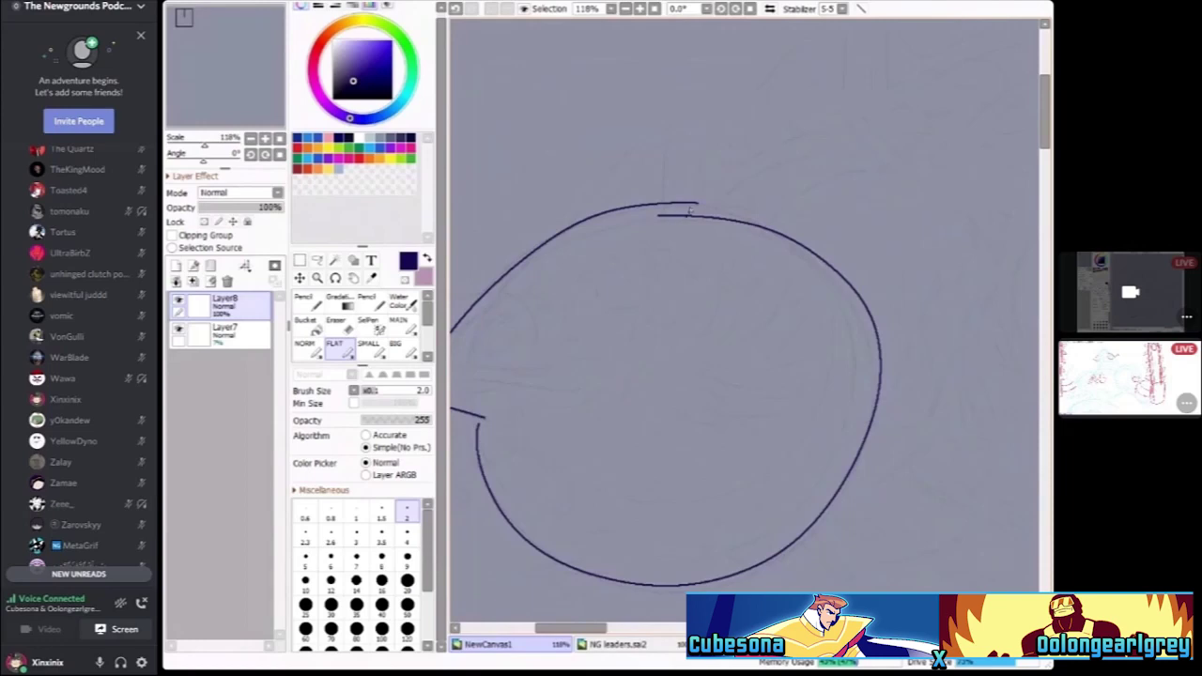
drag(752, 181, 850, 116)
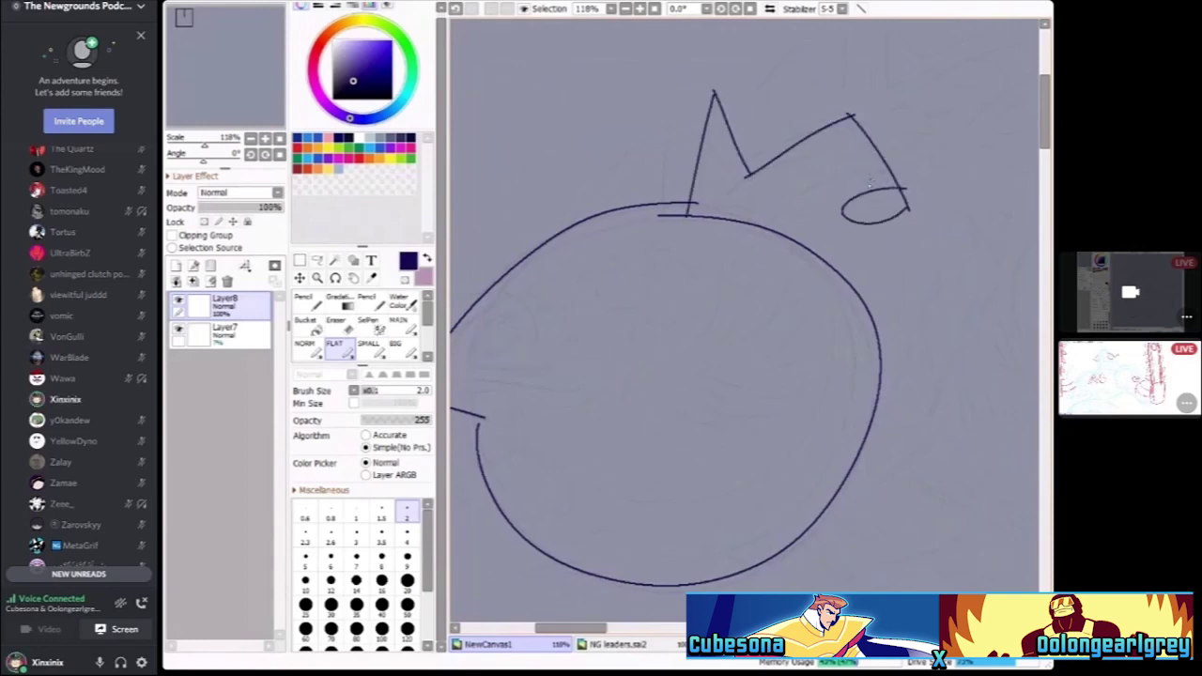
Alternate between the two shared screens to compare the chainsaw figure with the bird drawing
click(1130, 377)
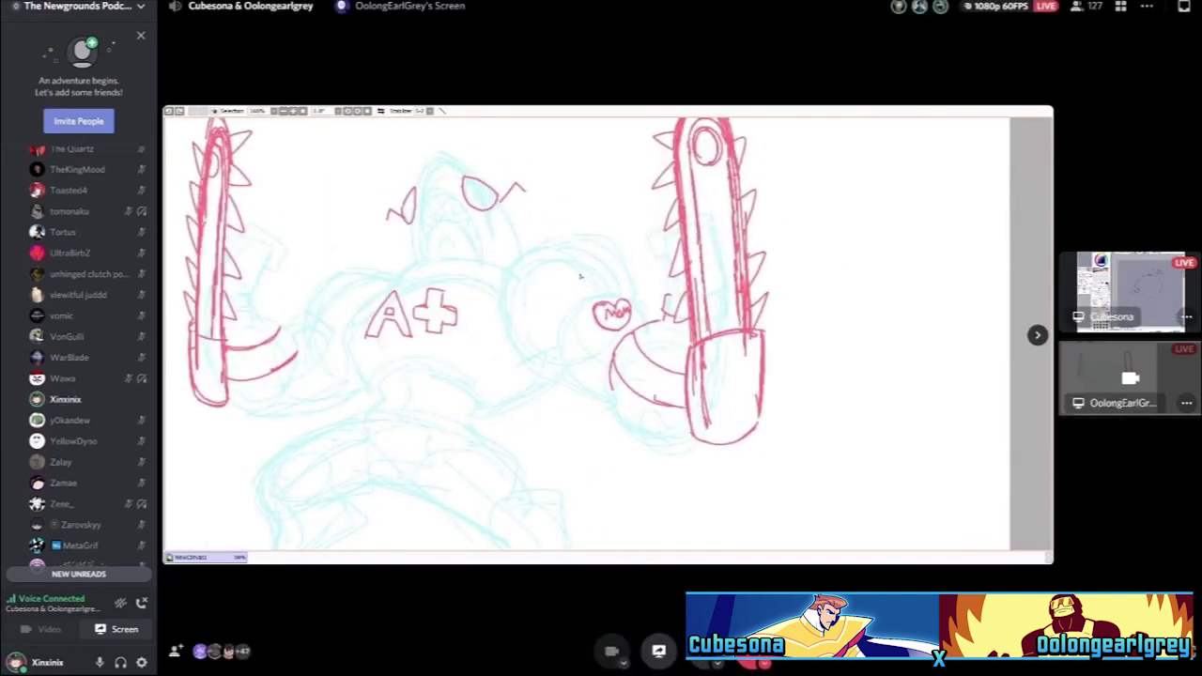
click(1130, 290)
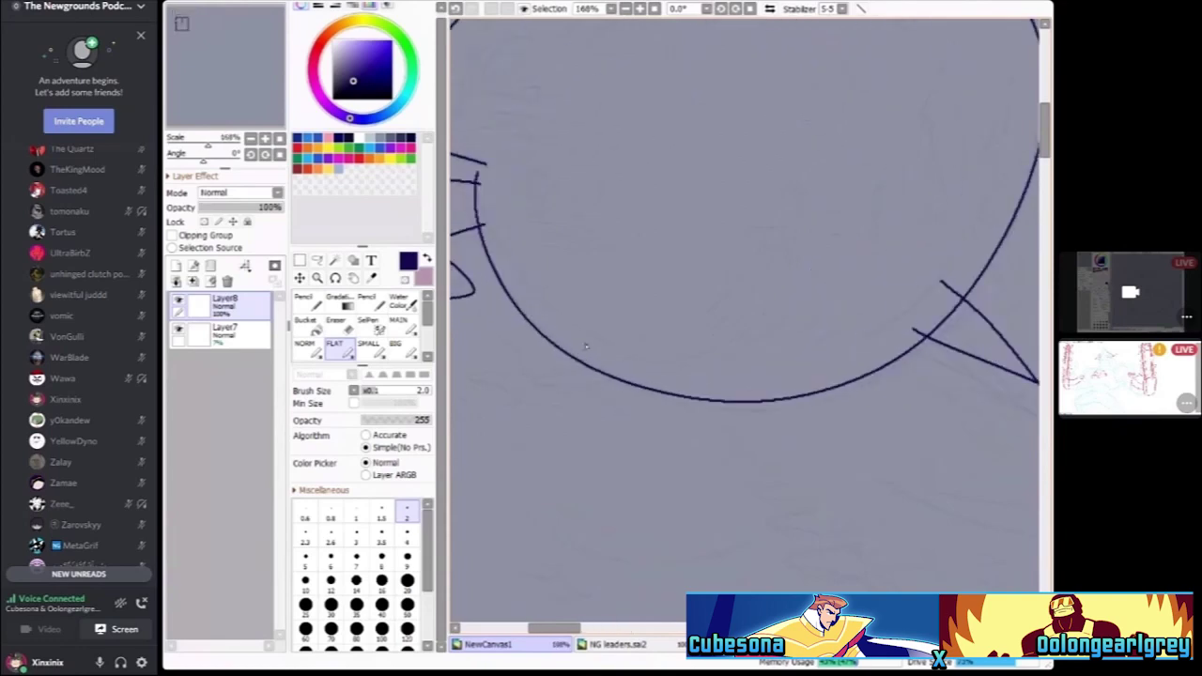
click(1130, 377)
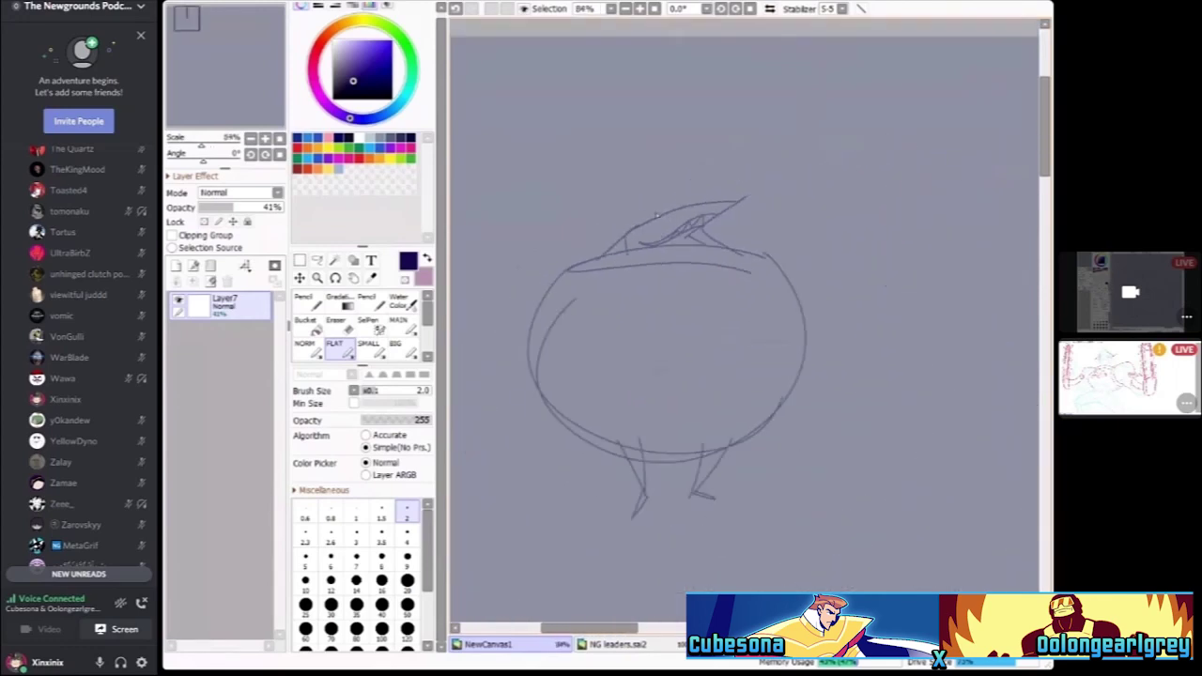
click(1130, 377)
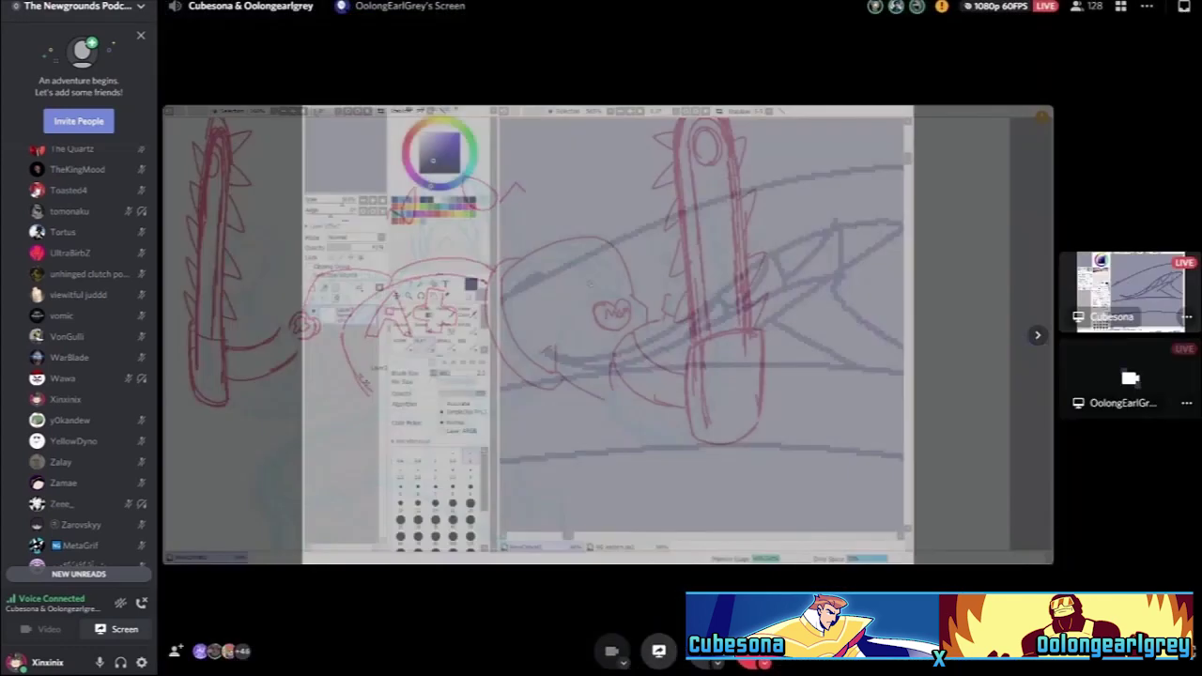
click(1131, 292)
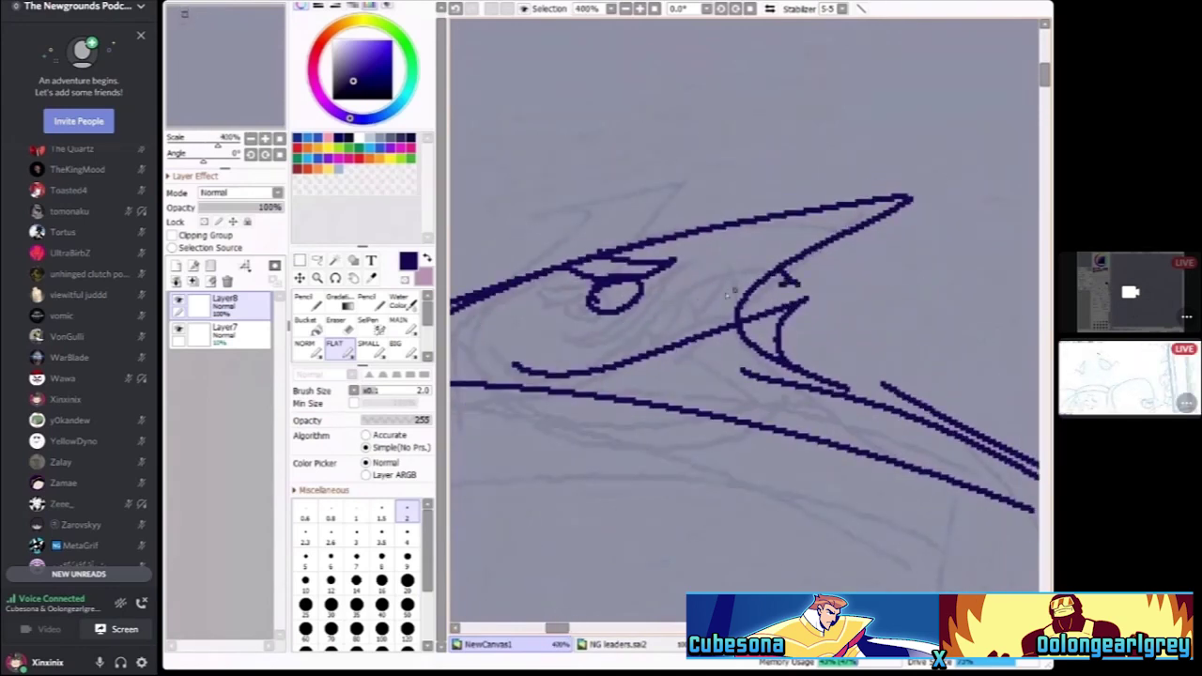
Try a second curve closing the grin, and undo the mouth strokes on the bird's face
drag(780, 281, 519, 365)
scroll(685, 298, down, 6)
scroll(672, 314, up, 2)
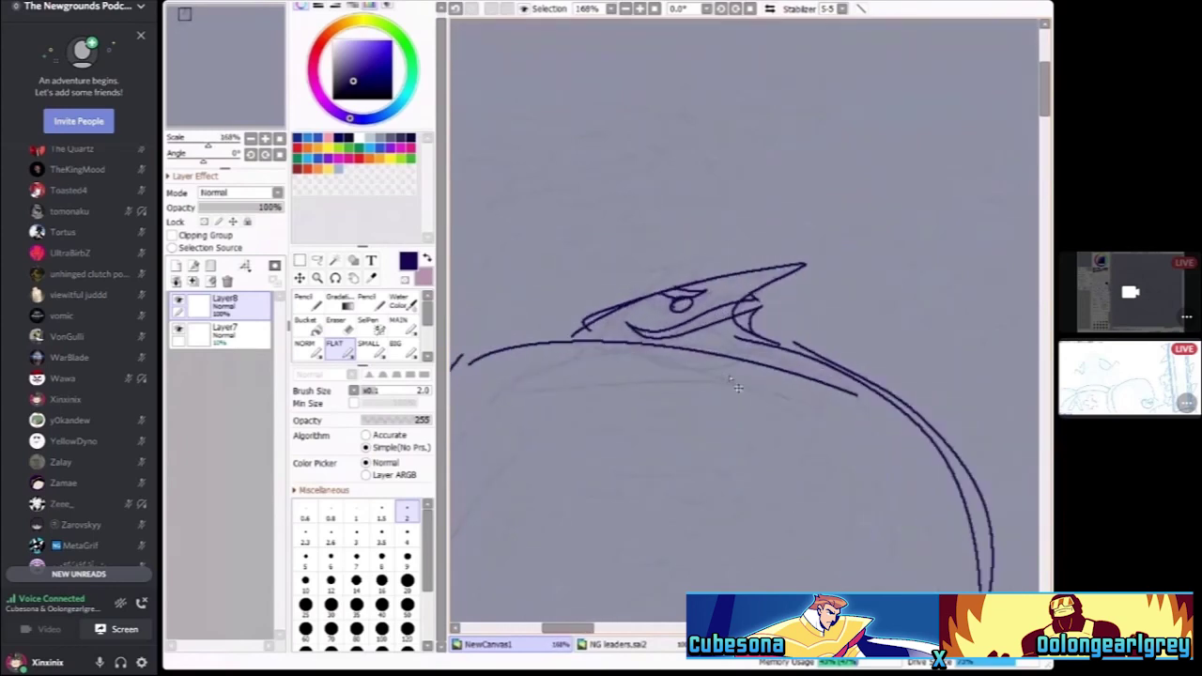
key(ctrl+z)
key(ctrl+z)
scroll(677, 326, up, 3)
key(ctrl+z)
scroll(719, 328, up, 1)
scroll(479, 77, down, 2)
key(ctrl+z)
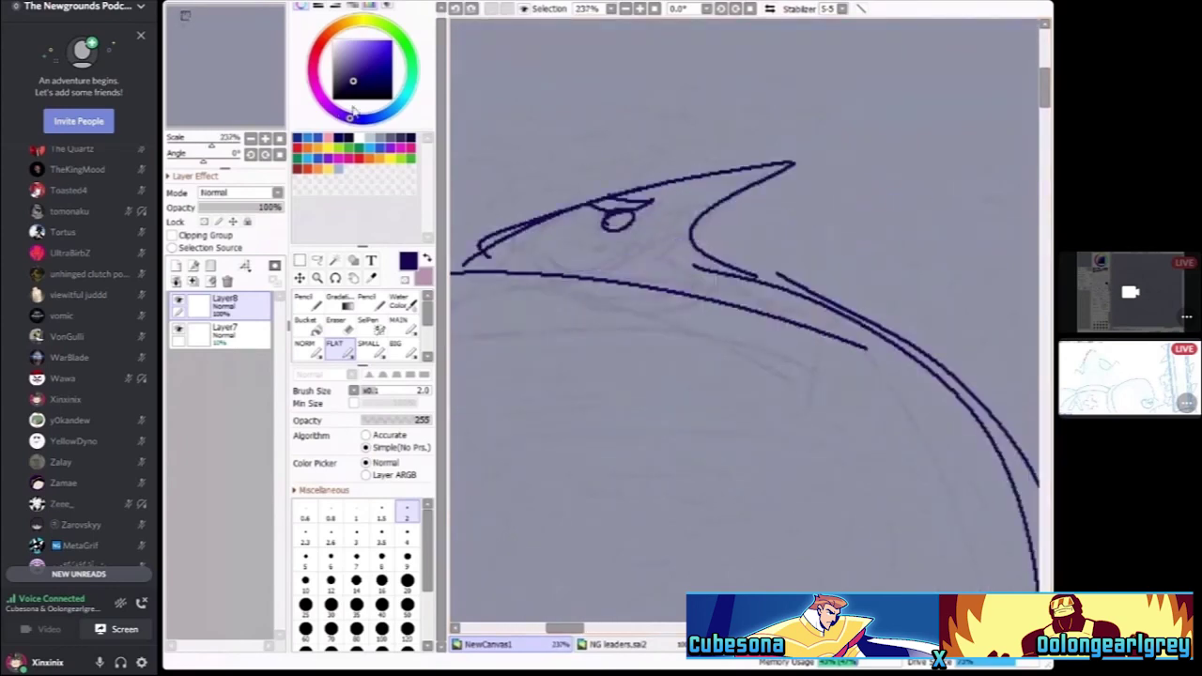
Draw a rounded lower jaw with an open mouth and a small pointed lower beak tip below the eye
scroll(653, 233, down, 1)
scroll(563, 231, up, 2)
mouse_move(569, 217)
mouse_down()
mouse_move(625, 317)
mouse_move(836, 332)
mouse_move(851, 295)
mouse_up()
scroll(734, 231, up, 2)
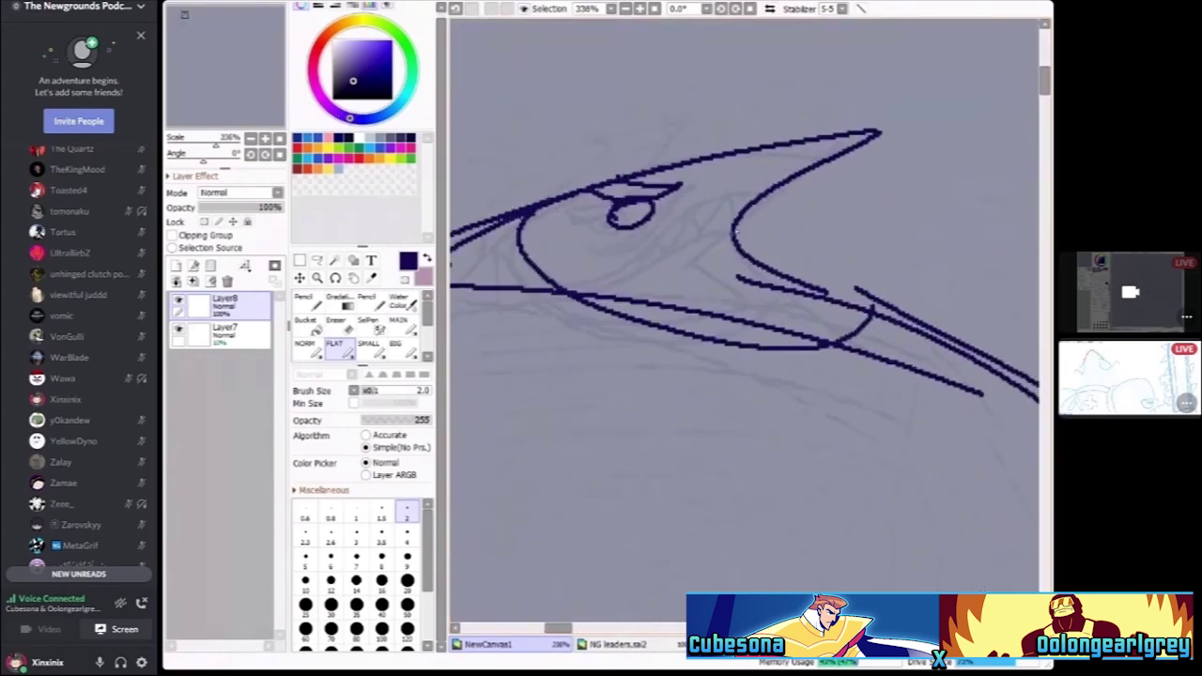
drag(736, 217, 526, 303)
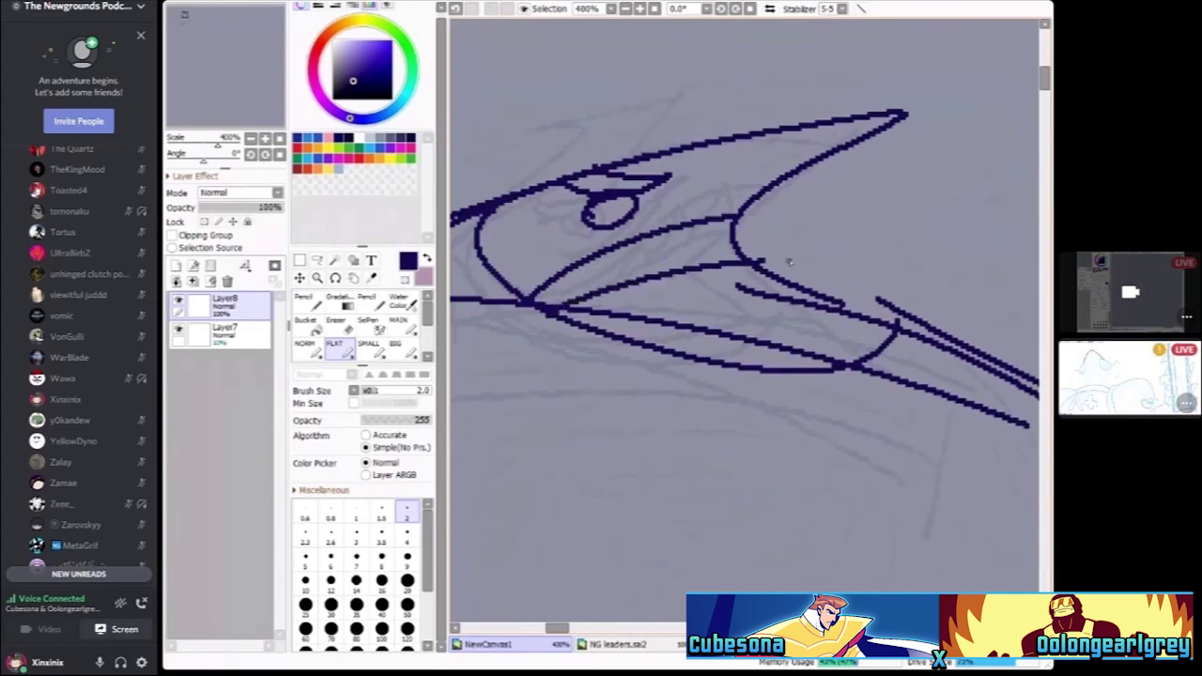
drag(804, 279, 900, 309)
scroll(799, 311, down, 5)
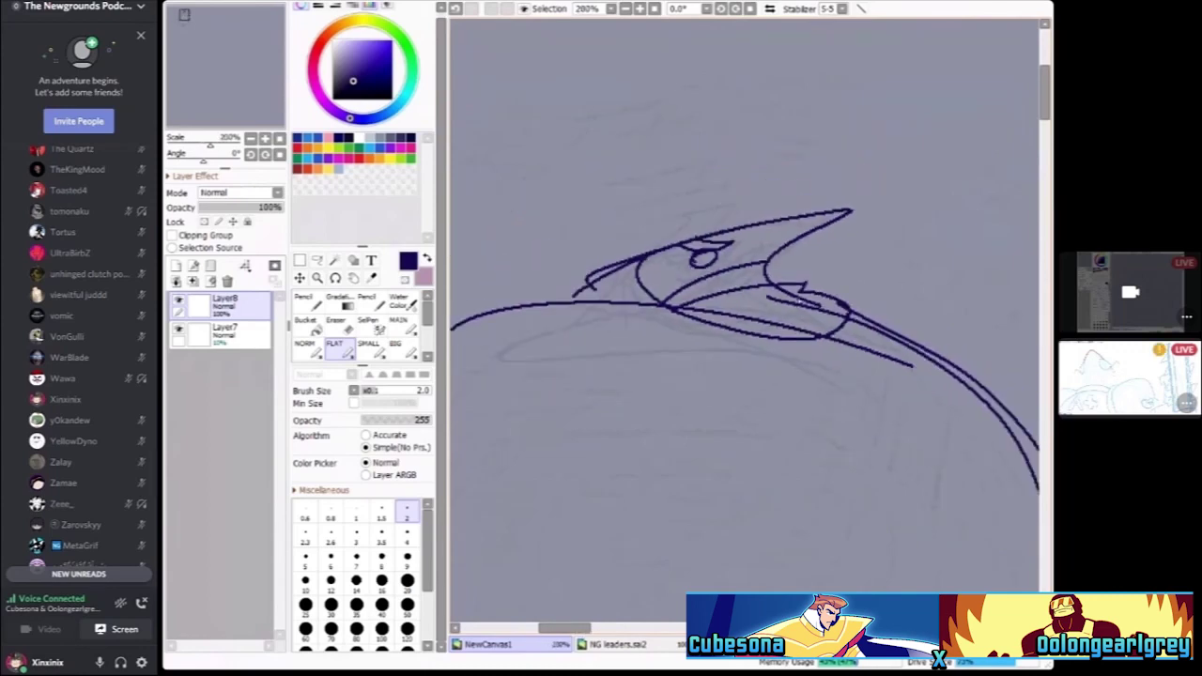
Add a row of jagged teeth along the upper mouth line and a pupil inside the eye
scroll(731, 301, up, 6)
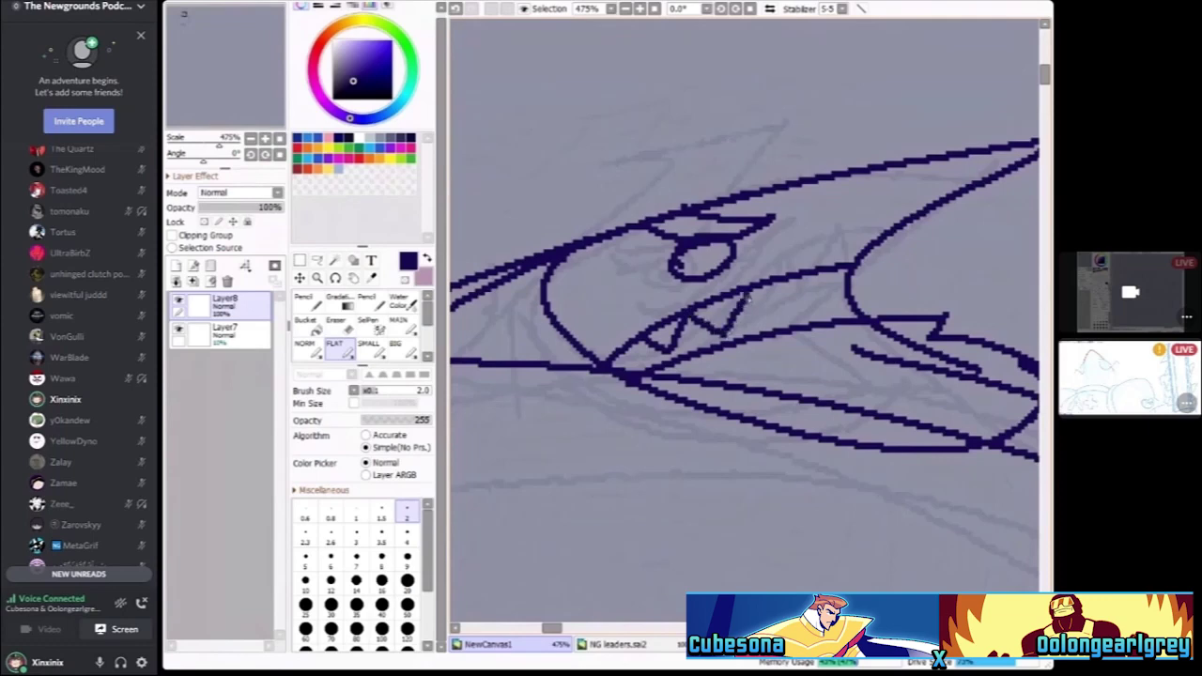
mouse_move(750, 298)
mouse_down()
mouse_move(817, 287)
mouse_move(850, 291)
mouse_up()
scroll(826, 271, down, 4)
scroll(787, 265, up, 6)
mouse_move(703, 274)
mouse_down()
mouse_move(681, 272)
mouse_move(701, 275)
mouse_up()
scroll(703, 265, down, 13)
scroll(720, 355, up, 3)
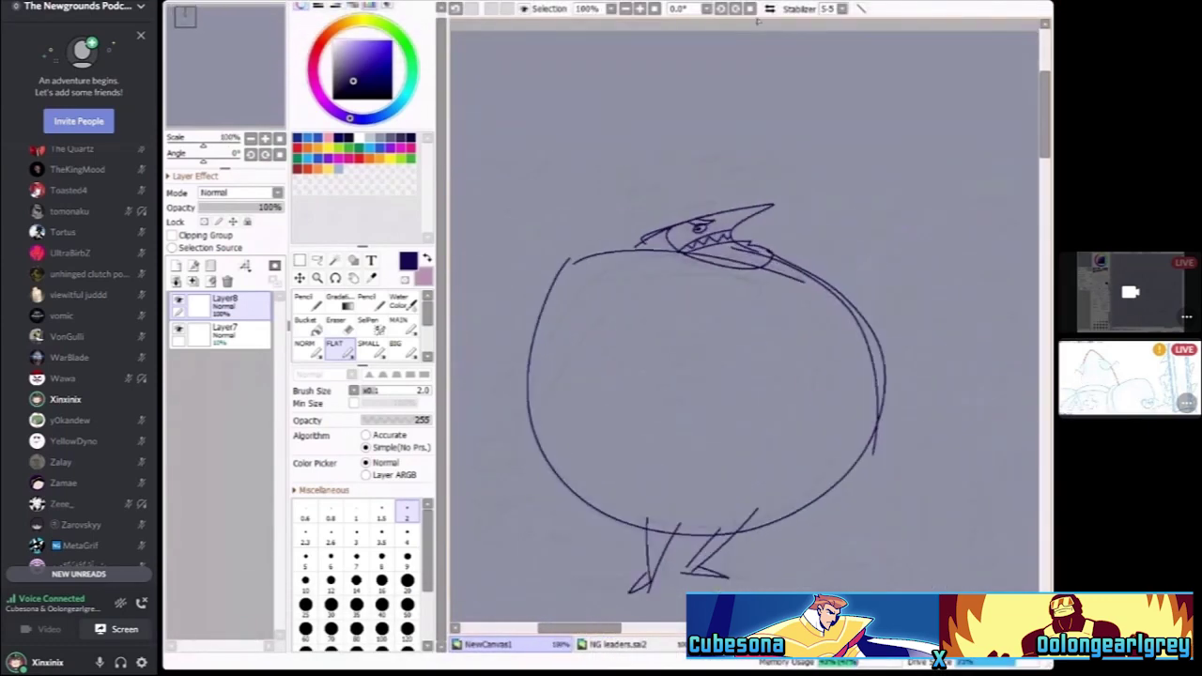
Mirror the canvas view and examine the toothed head against the large round body
key(ctrl+plus)
key(ctrl+plus)
key(ctrl+plus)
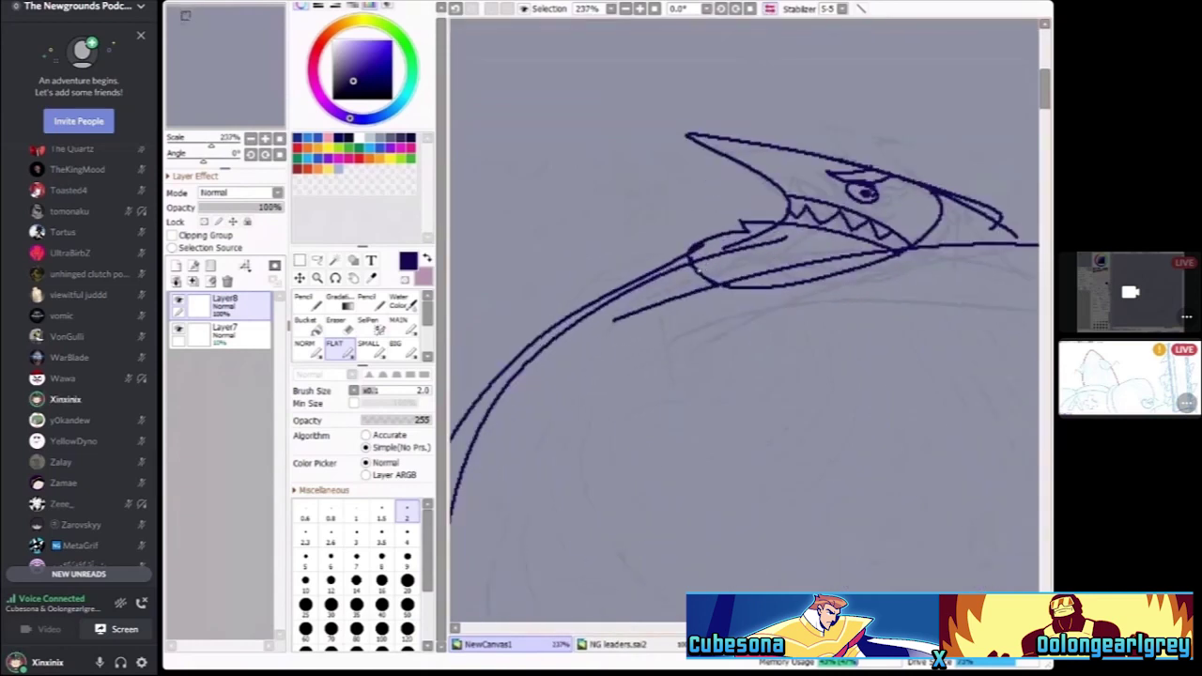
key(ctrl+minus)
key(ctrl+minus)
key(ctrl+minus)
key(ctrl+minus)
key(ctrl+minus)
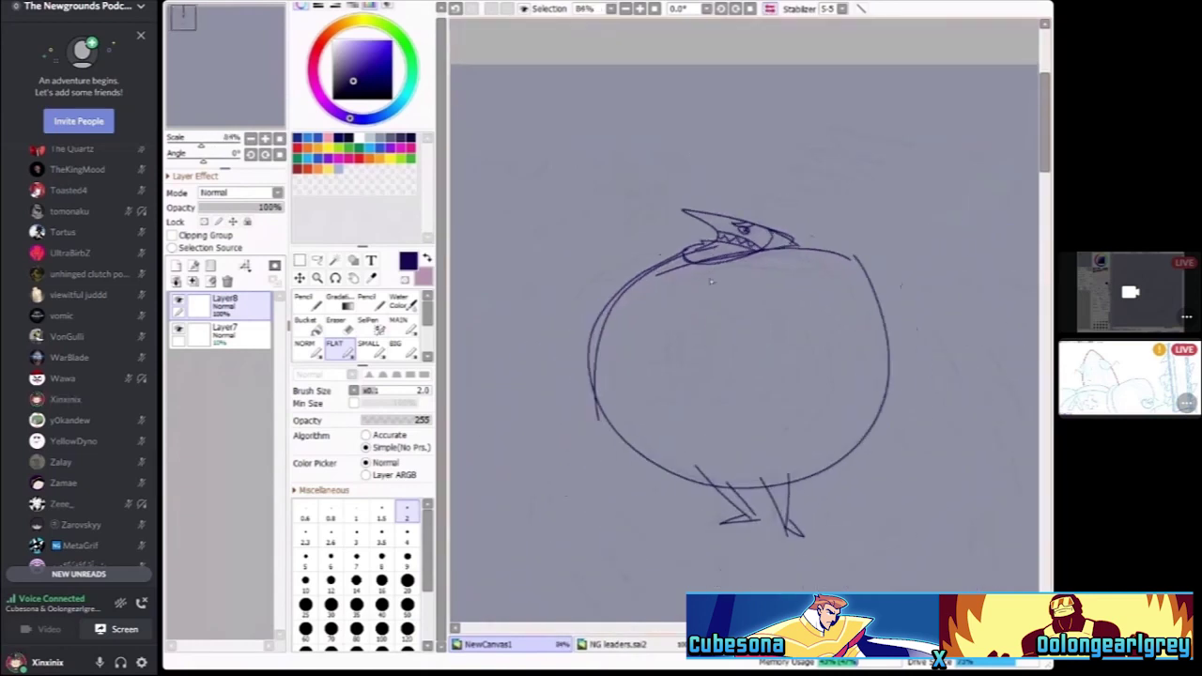
key(ctrl+plus)
key(ctrl+plus)
Add contour strokes from under the head along the shoulder and restore the unmirrored canvas view
scroll(650, 266, down, 5)
scroll(755, 231, up, 6)
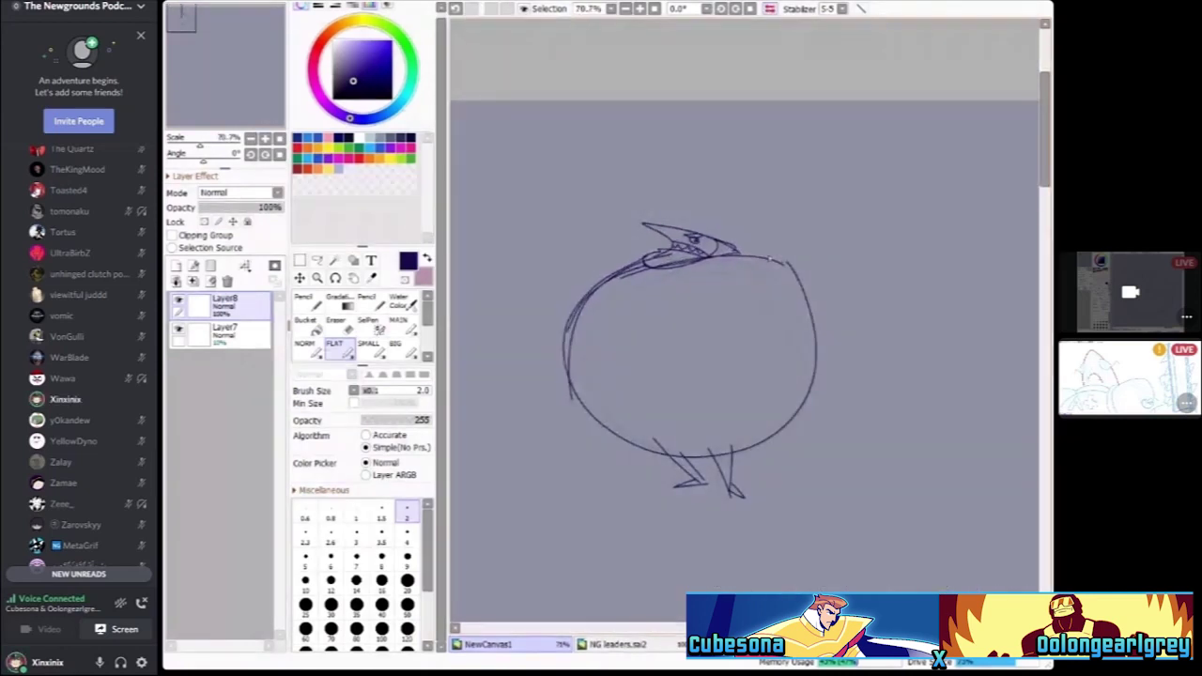
scroll(753, 228, down, 1)
scroll(754, 228, up, 1)
scroll(780, 221, down, 2)
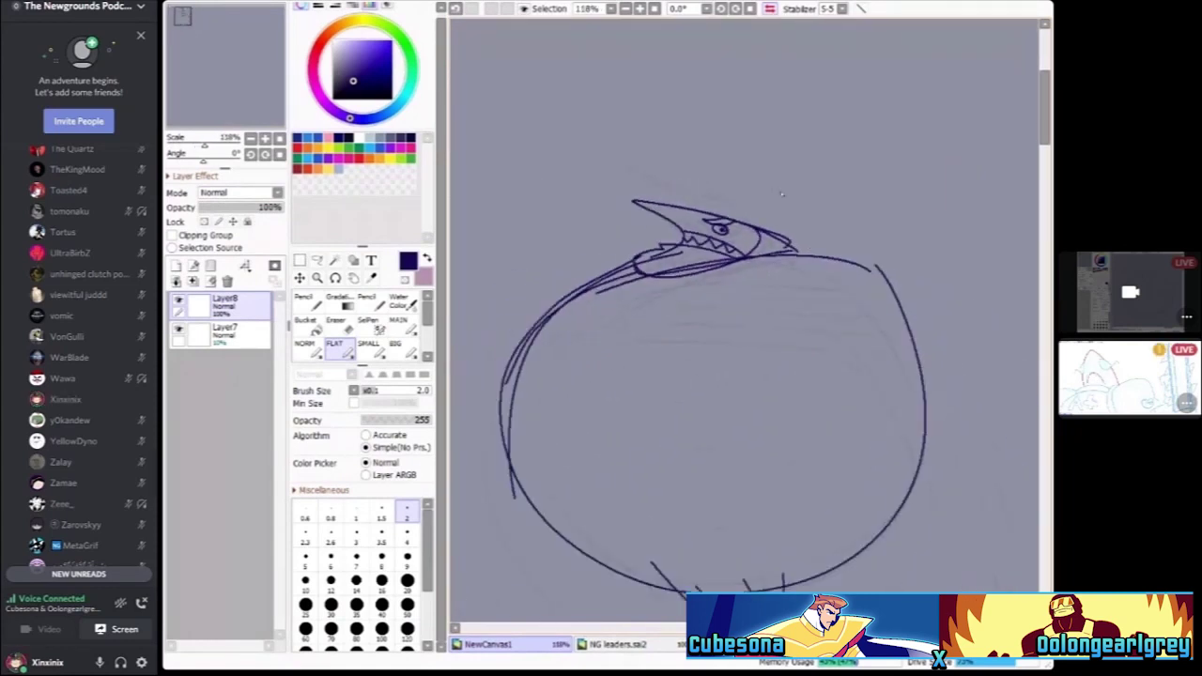
scroll(728, 155, up, 3)
click(771, 8)
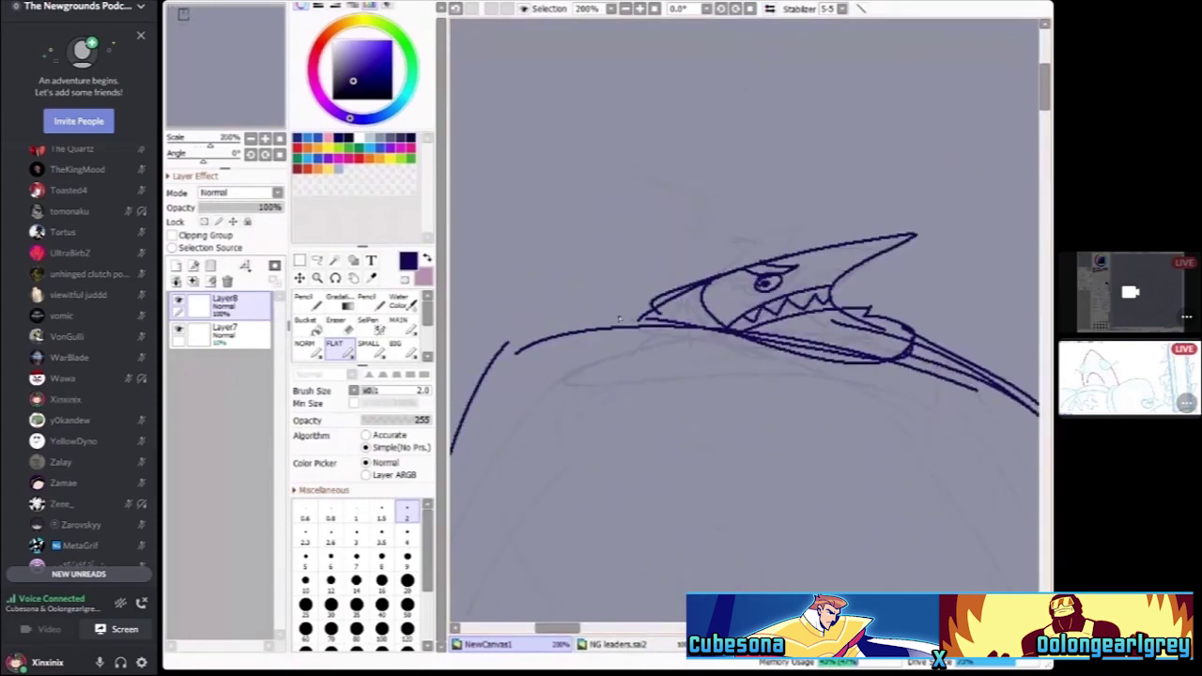
Draw a tall pointed crest above the head with an inner contour line following its curve
key(ctrl+minus)
key(ctrl+minus)
key(ctrl+minus)
key(ctrl+minus)
key(ctrl+minus)
key(ctrl+minus)
key(ctrl+minus)
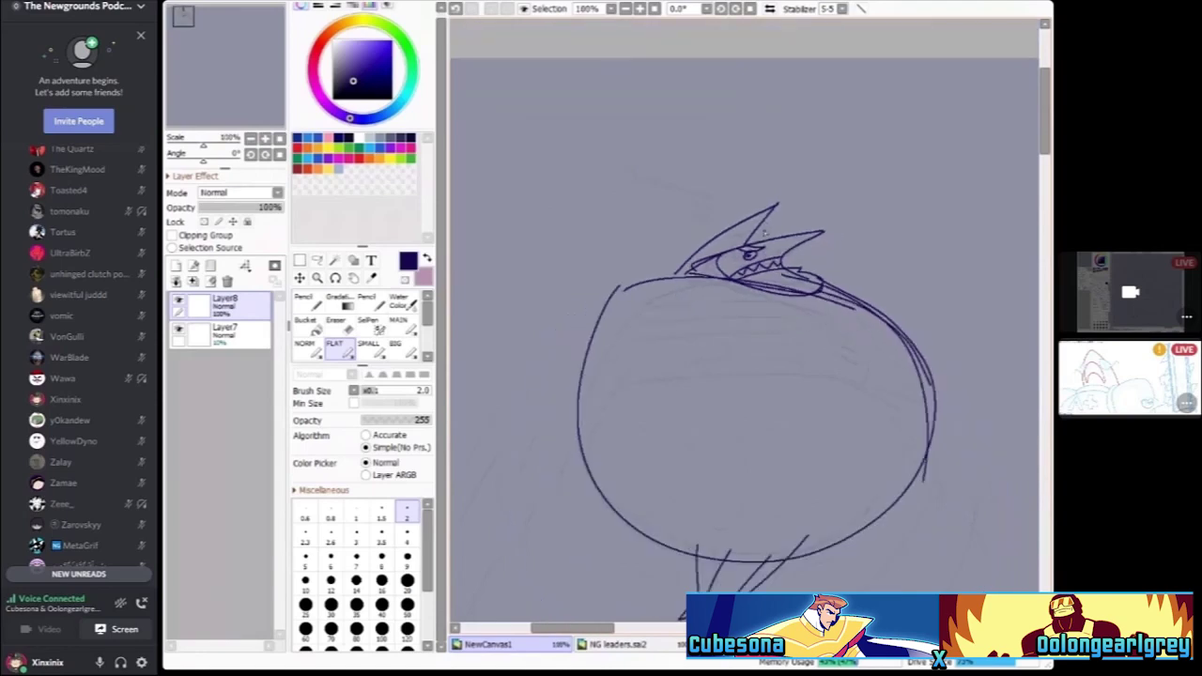
key(ctrl+plus)
key(ctrl+plus)
key(ctrl+plus)
key(ctrl+plus)
key(ctrl+plus)
key(ctrl+plus)
key(ctrl+plus)
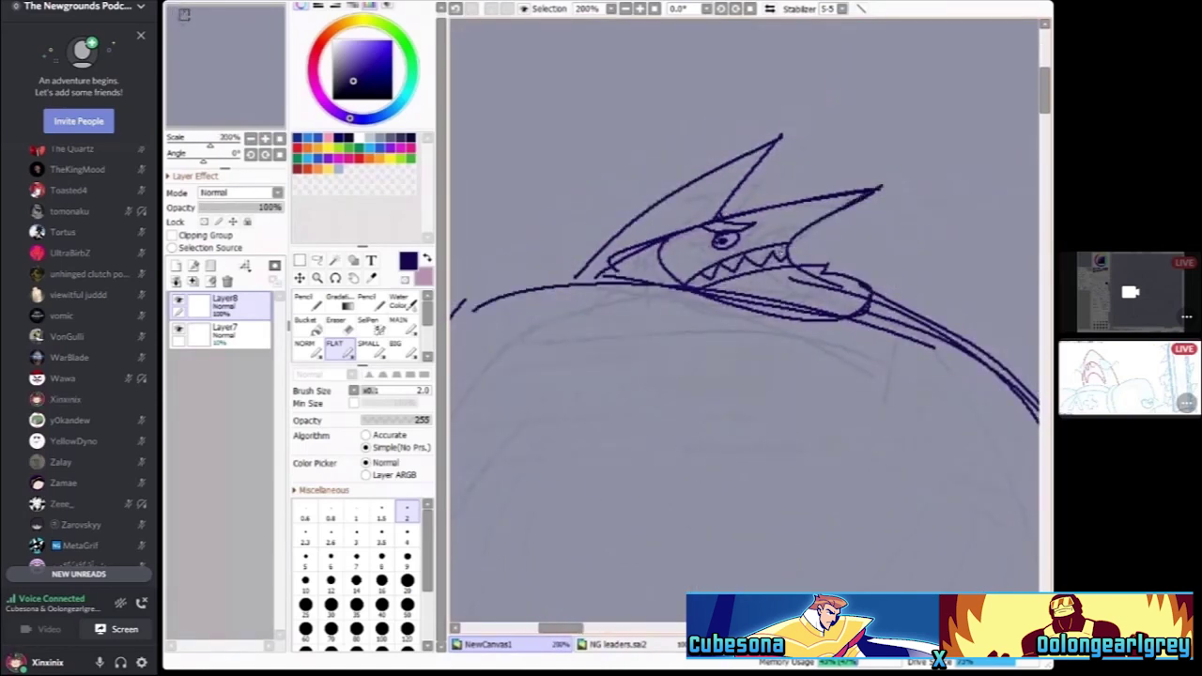
scroll(726, 190, up, 1)
scroll(624, 222, down, 6)
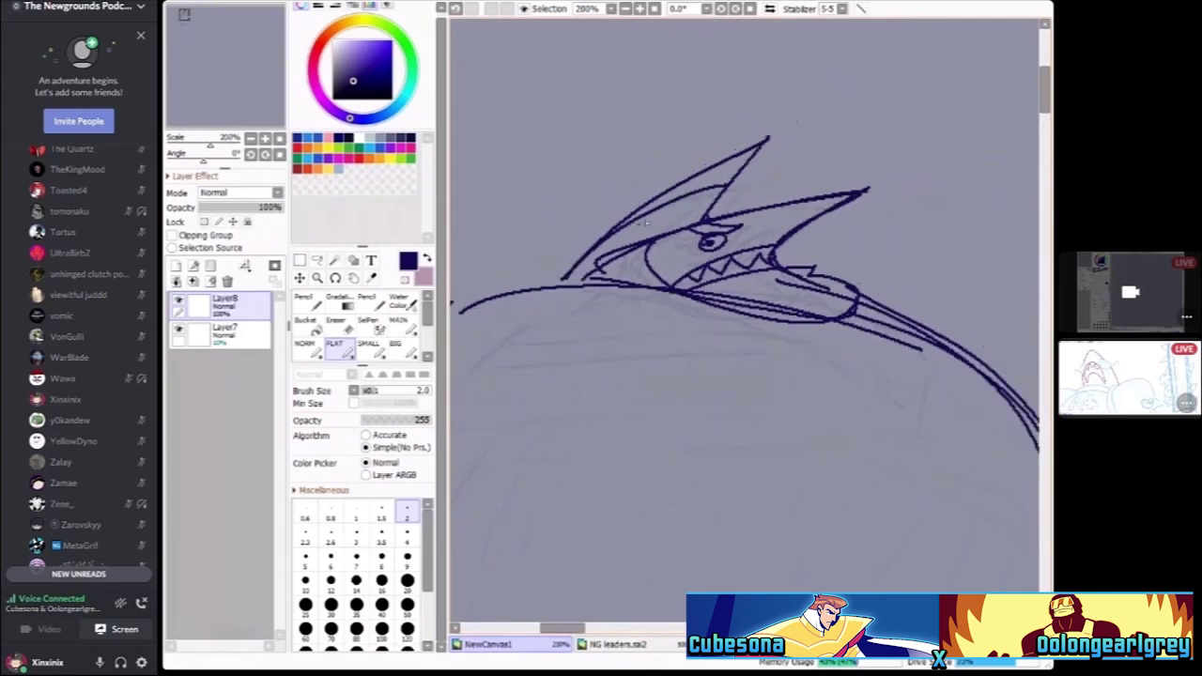
scroll(670, 257, down, 2)
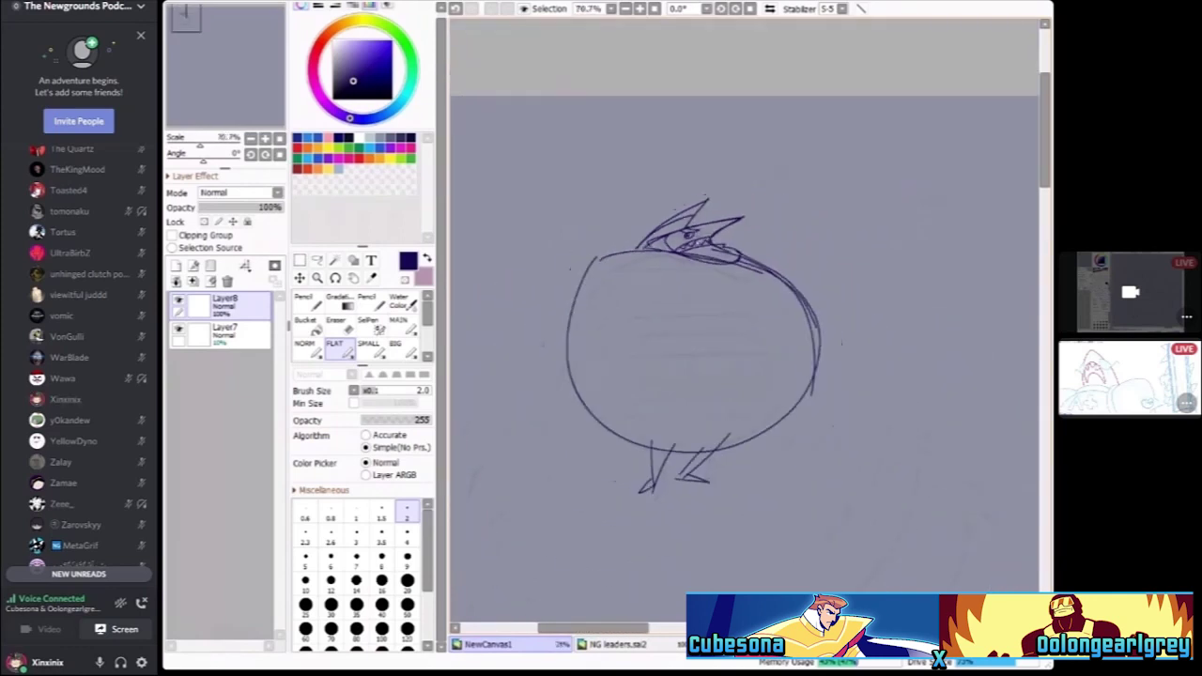
scroll(709, 276, up, 2)
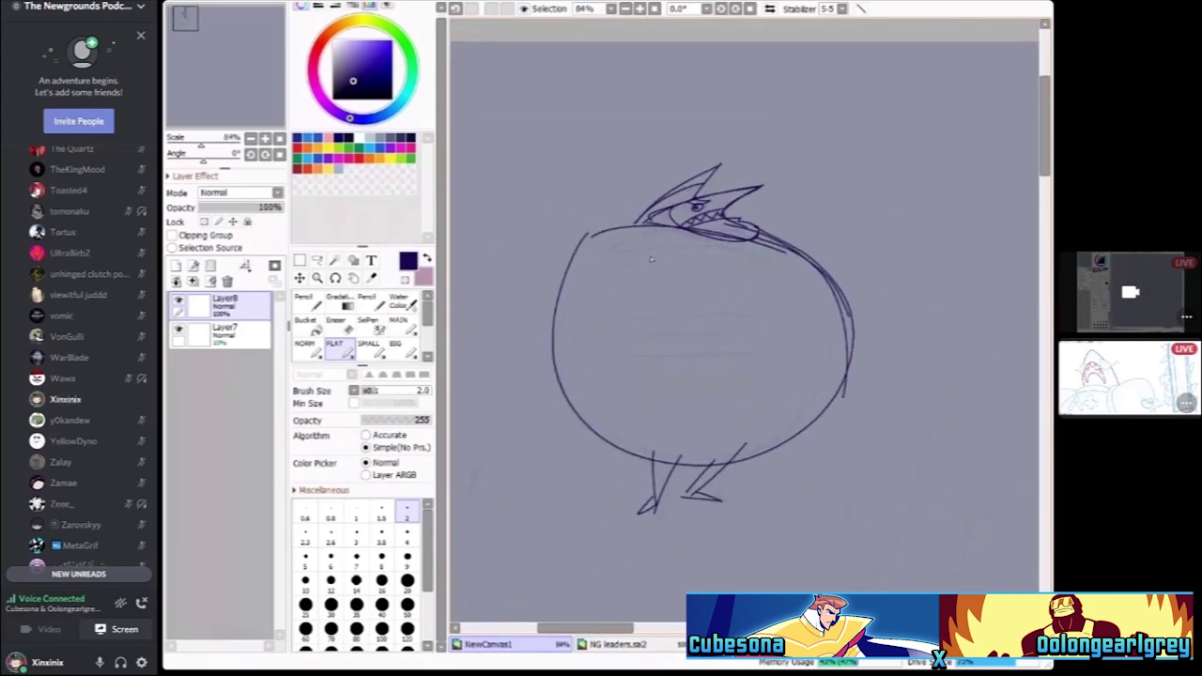
Draw a long shoulder line extending outward from the back of the toothed head above the round body
scroll(624, 218, up, 2)
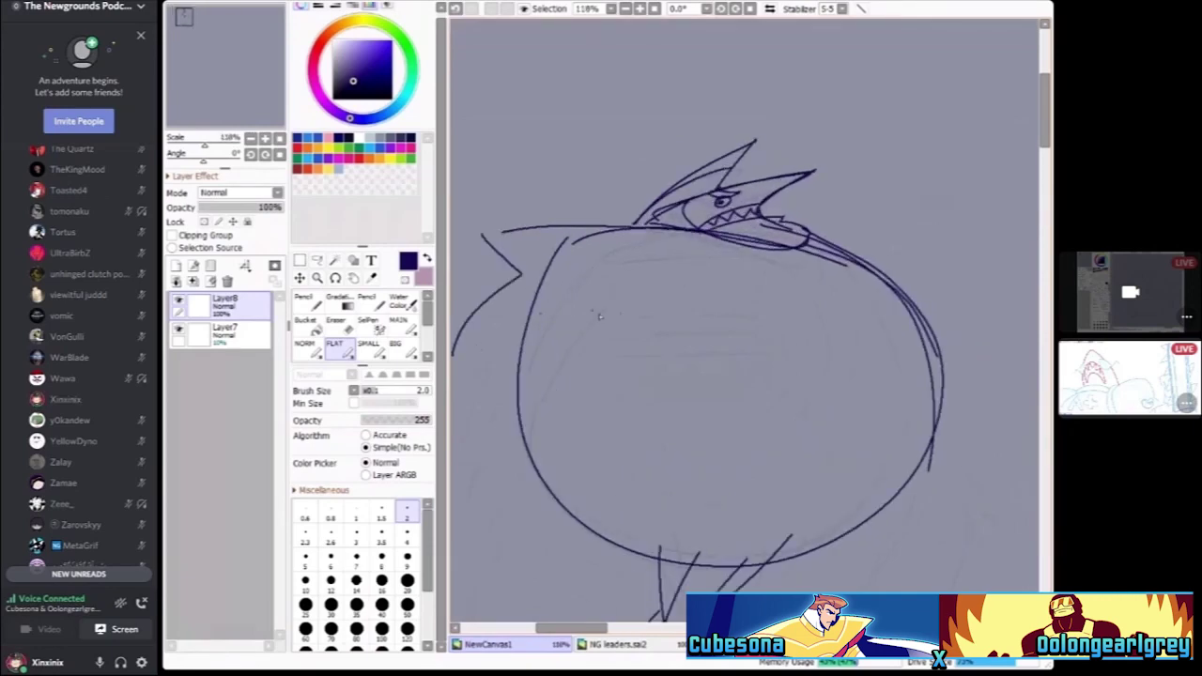
scroll(600, 317, down, 2)
scroll(826, 238, up, 2)
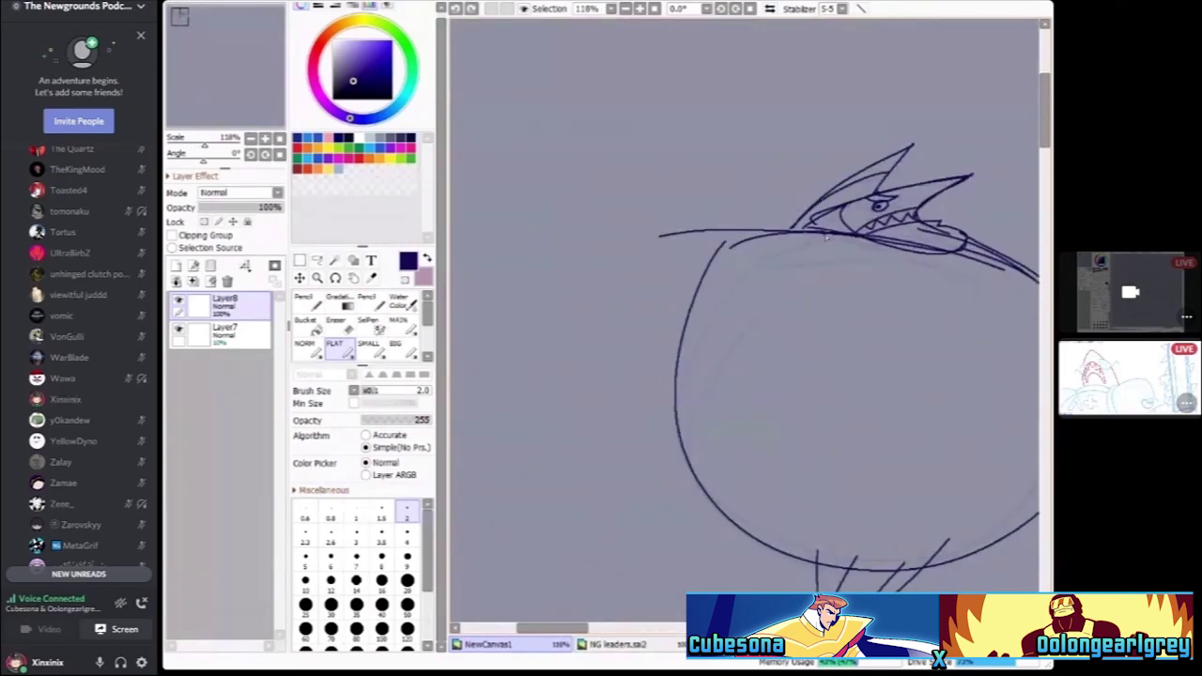
drag(615, 208, 795, 227)
Examine the co-artist's streamed shark character with chainsaw arms, switching between that stream and the round bird sketch
click(1130, 378)
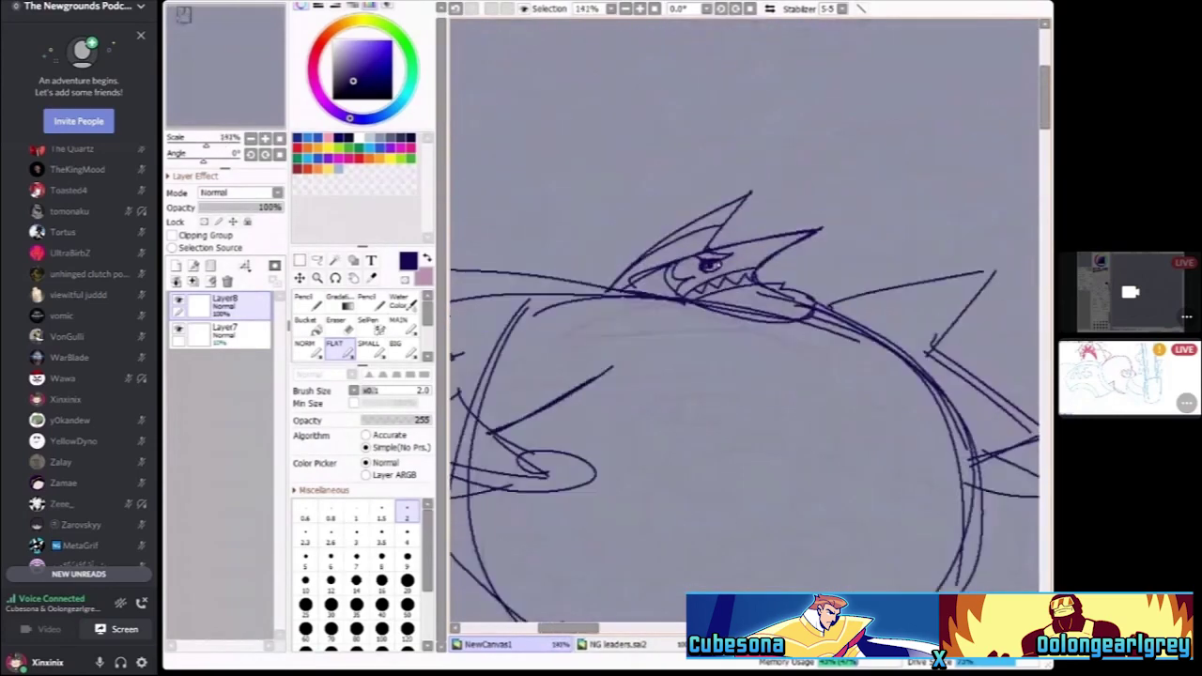
click(1130, 379)
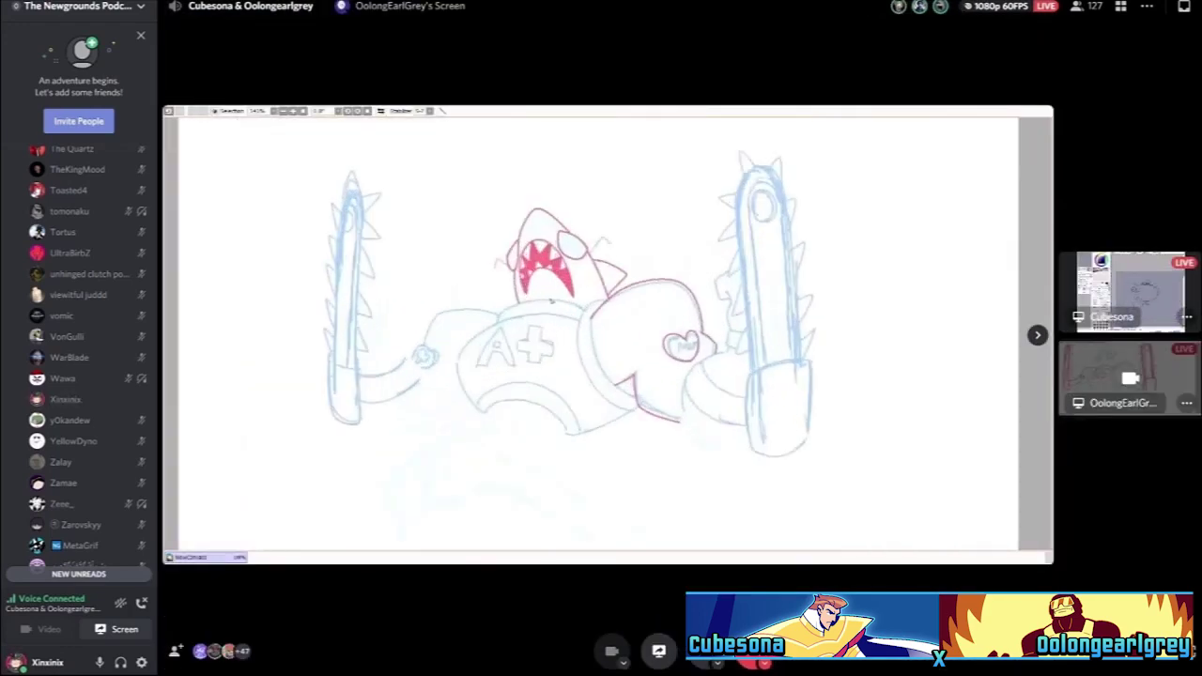
click(1131, 293)
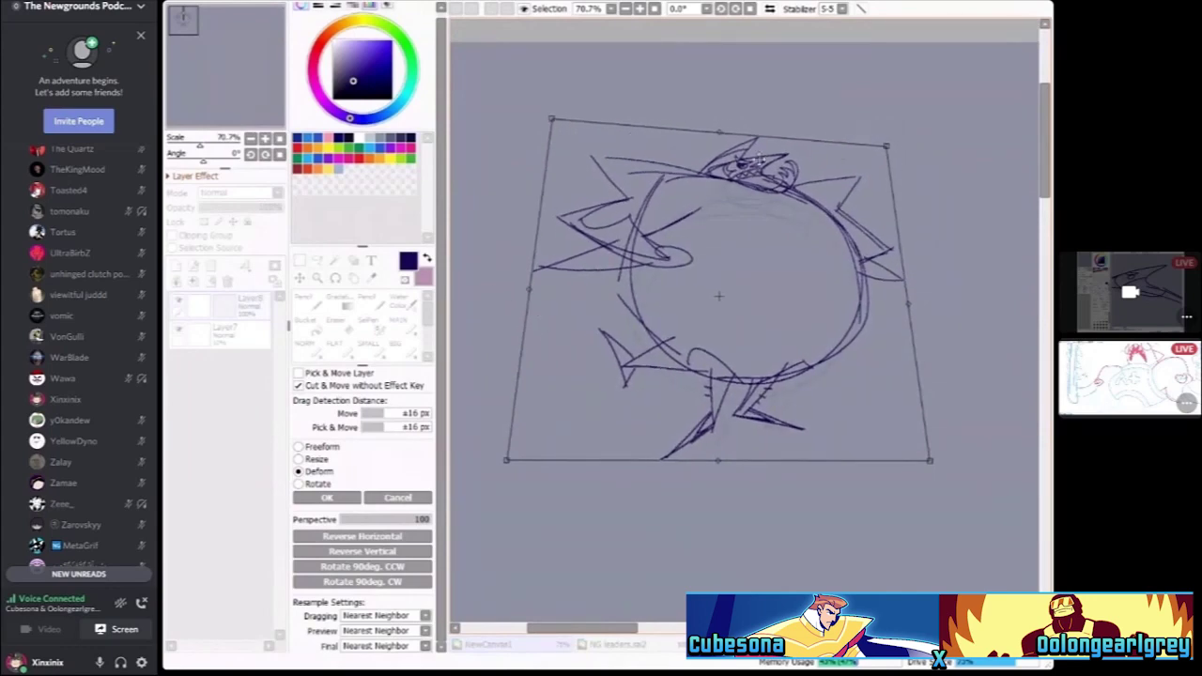
click(1130, 379)
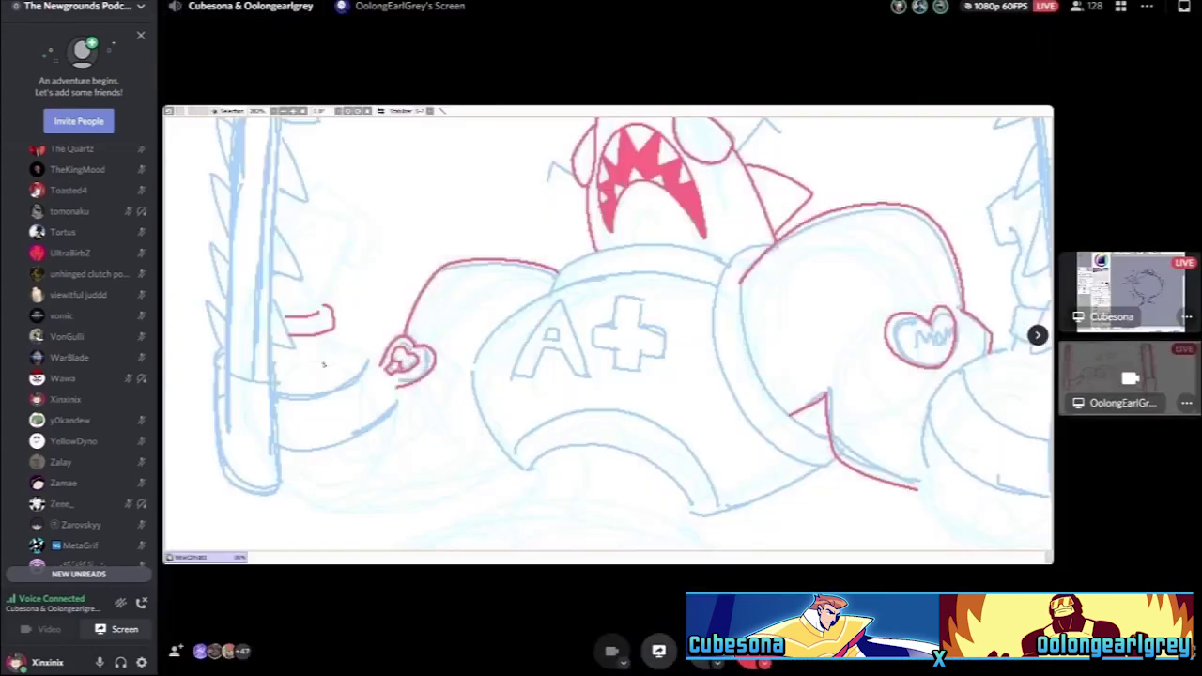
click(1130, 292)
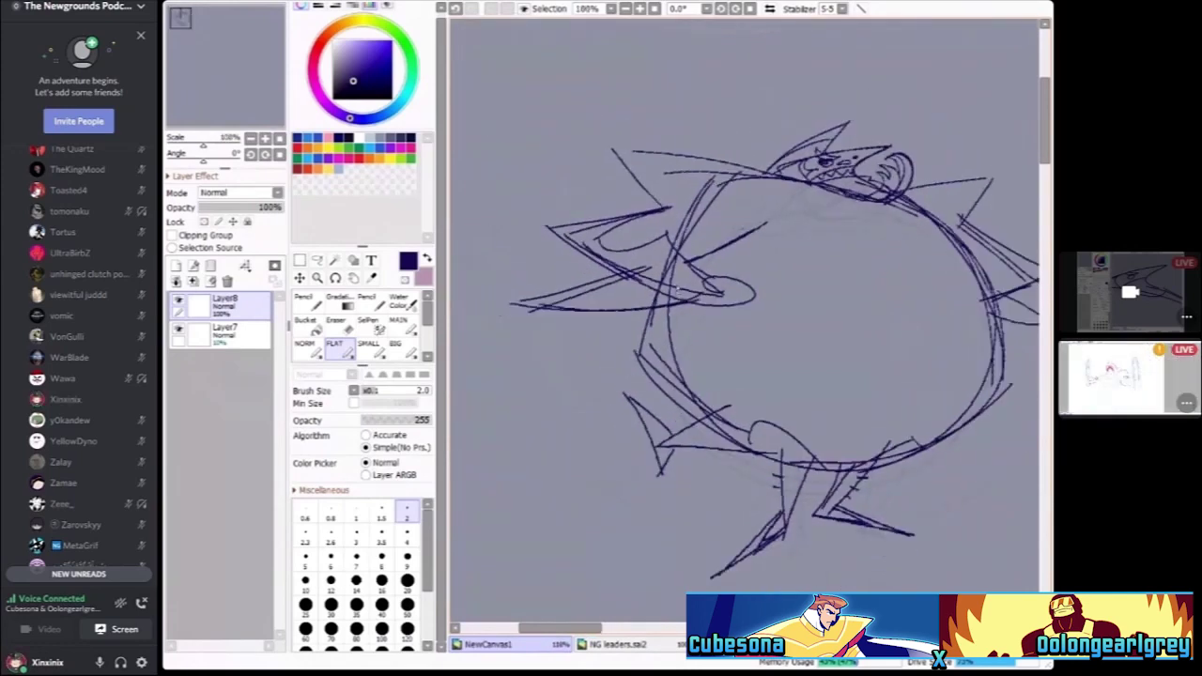
click(1130, 377)
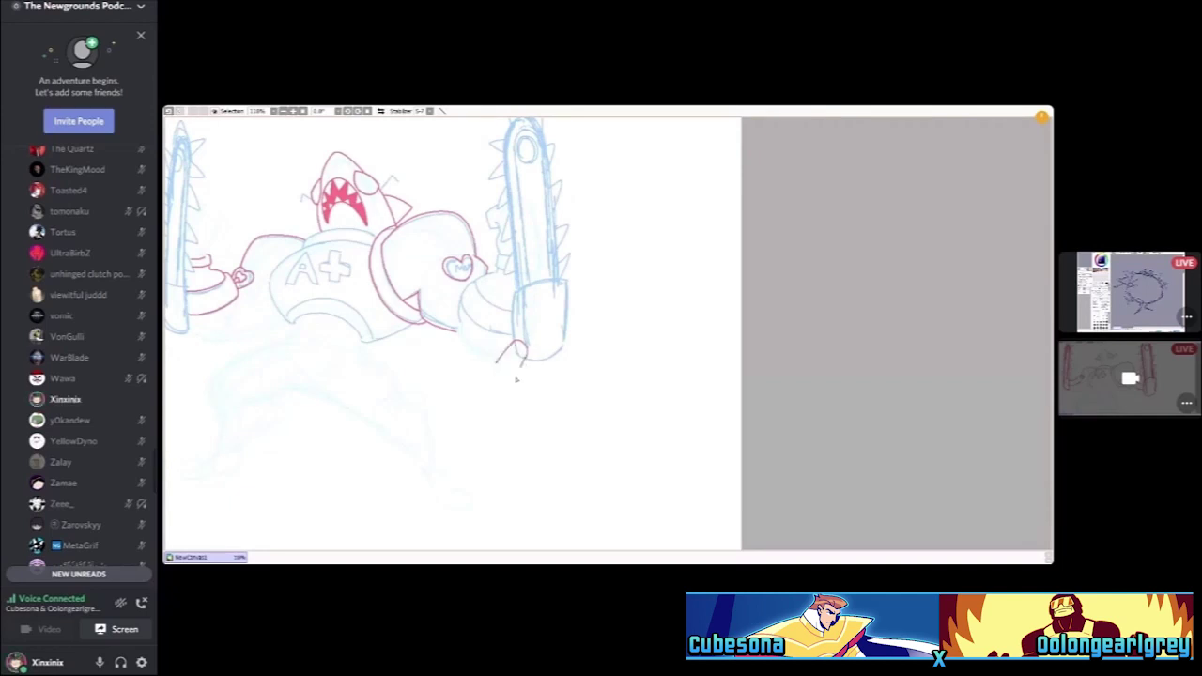
click(1130, 292)
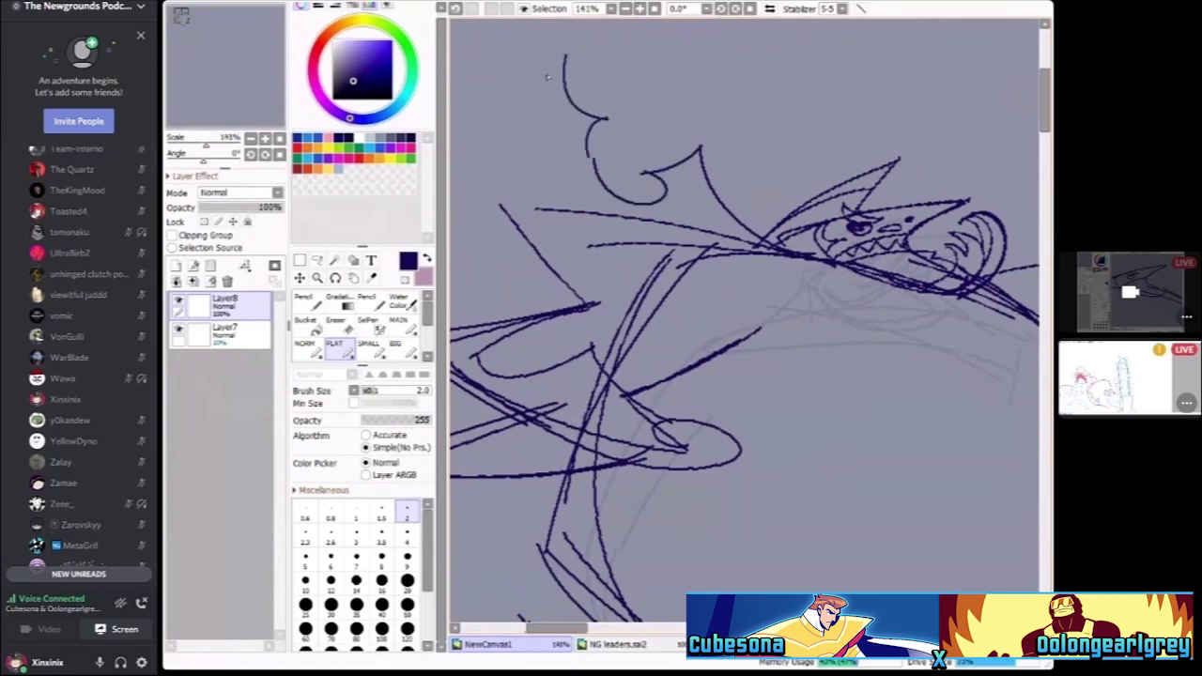
Draw curling flame-shaped outlines rising from both raised wings on either side of the head
scroll(493, 248, down, 2)
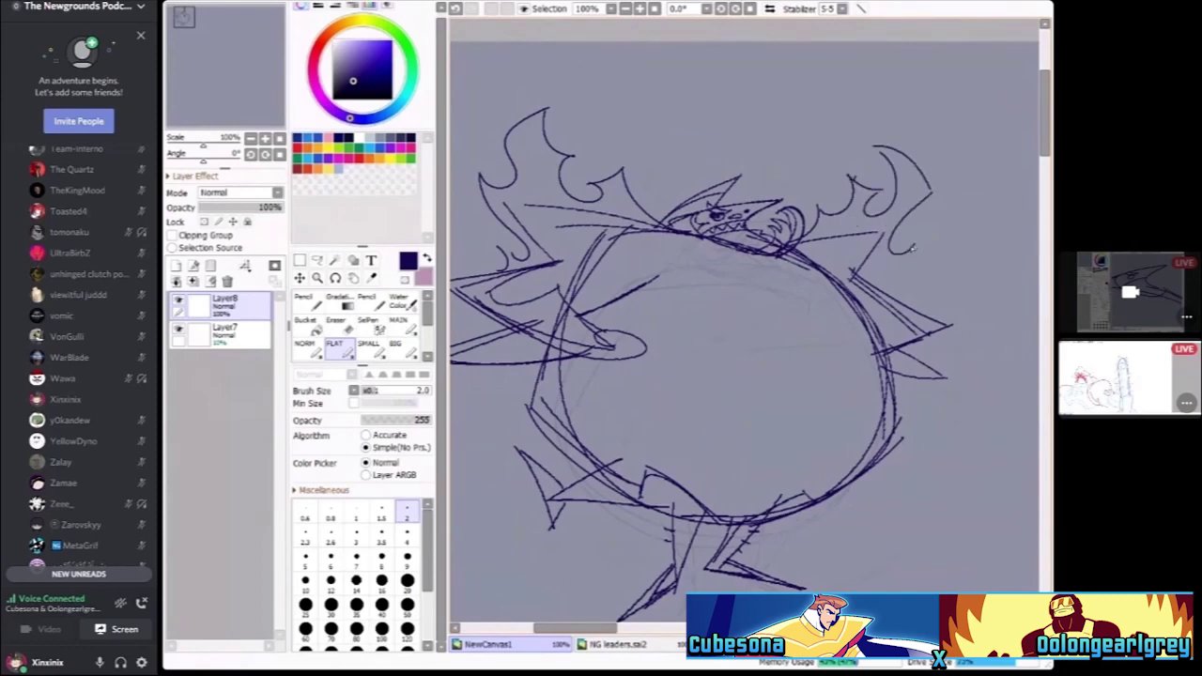
scroll(835, 249, down, 2)
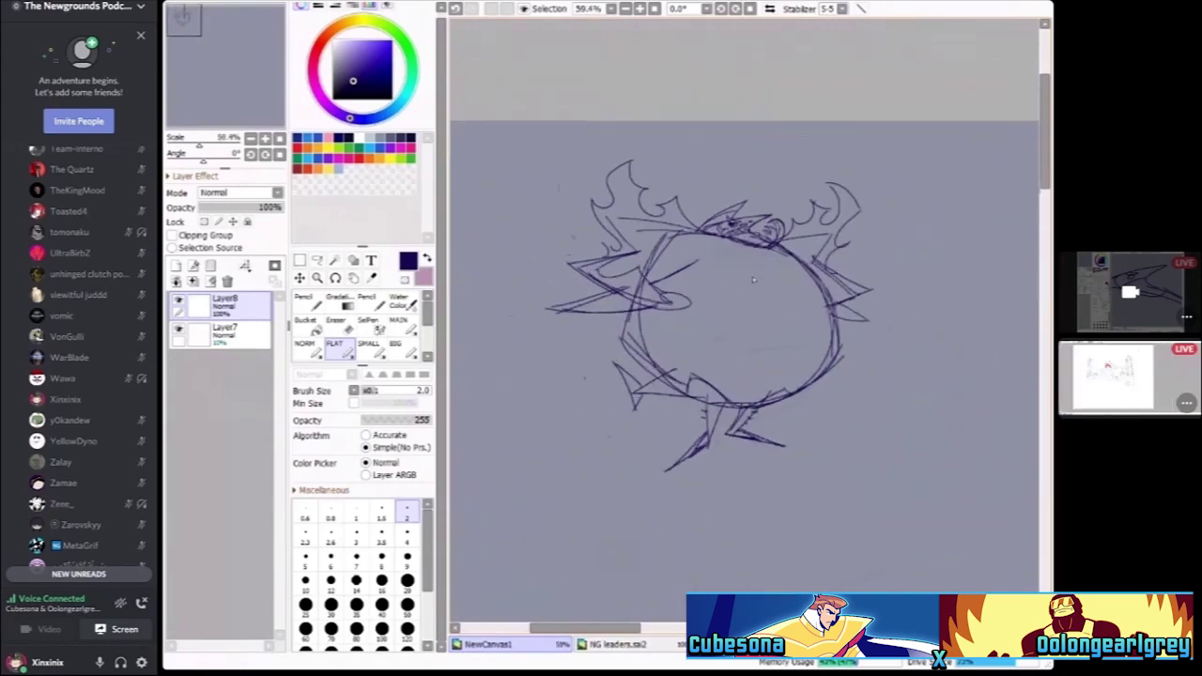
scroll(683, 239, up, 3)
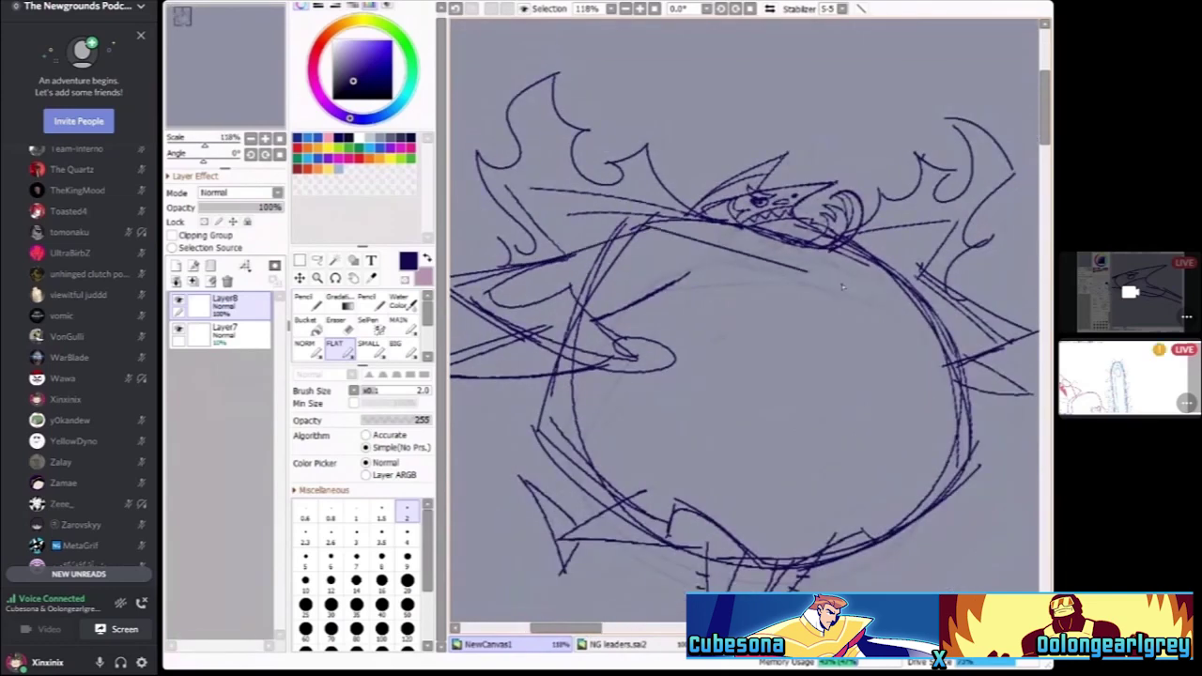
Draw a long line from the raised wing tip across the upper chest, closed by a short slanted stroke beneath the head
scroll(728, 282, down, 3)
scroll(728, 282, up, 1)
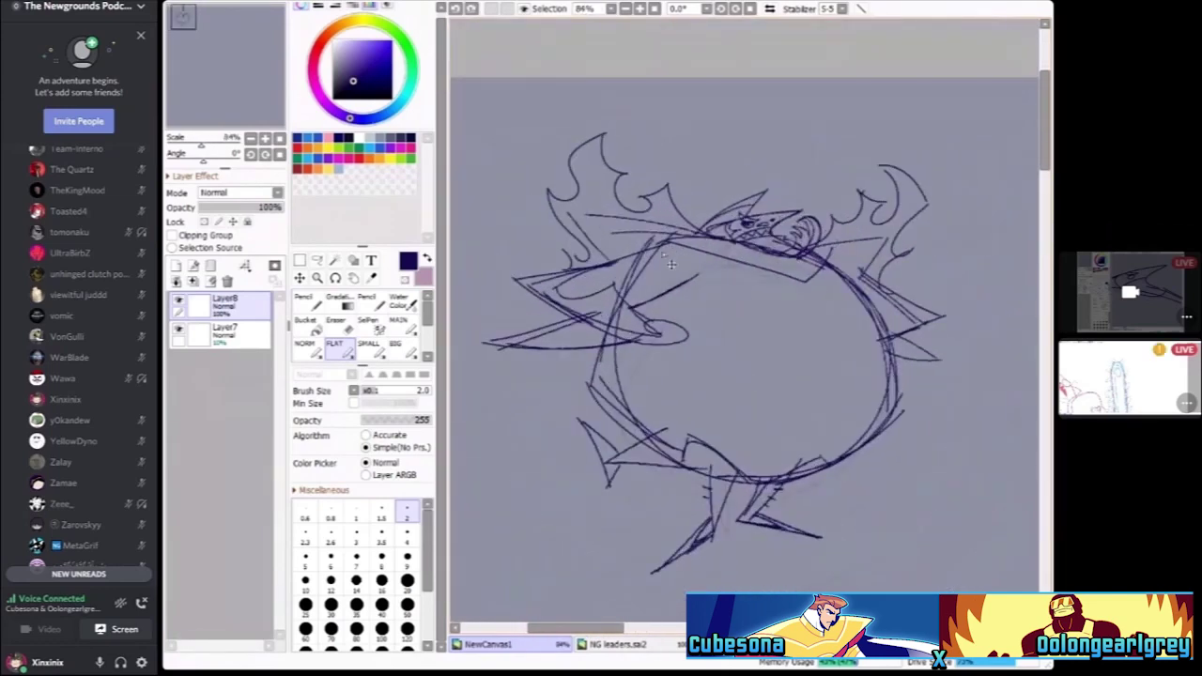
scroll(671, 265, up, 3)
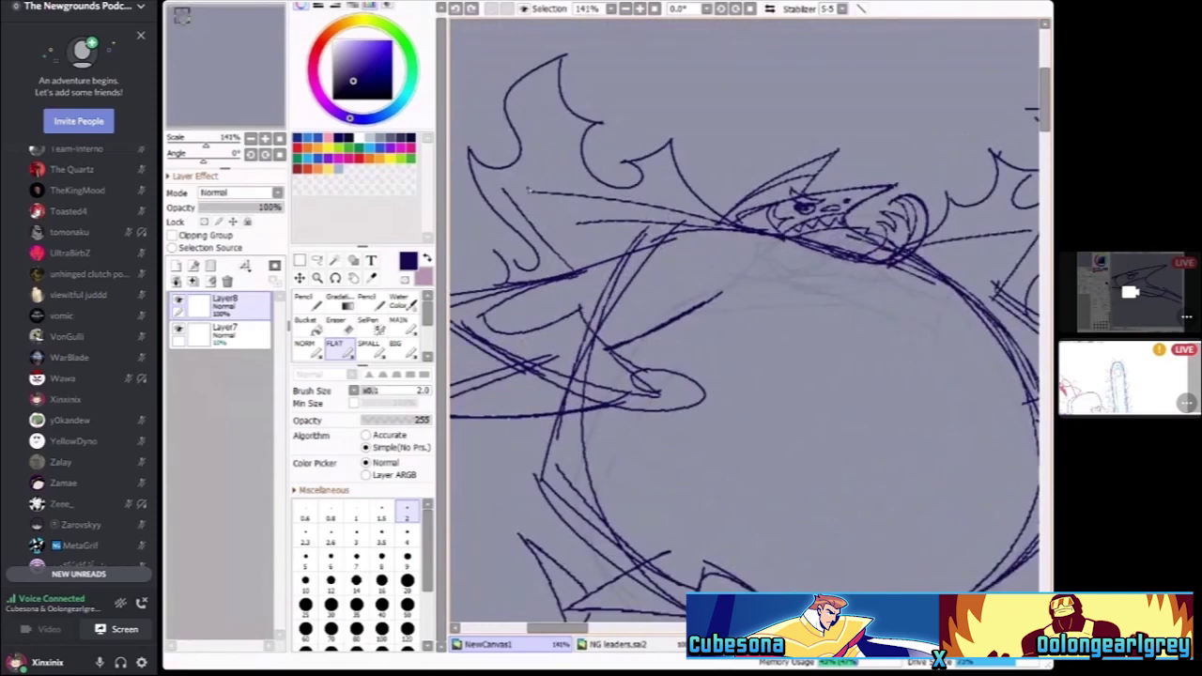
drag(508, 189, 909, 300)
drag(961, 239, 902, 299)
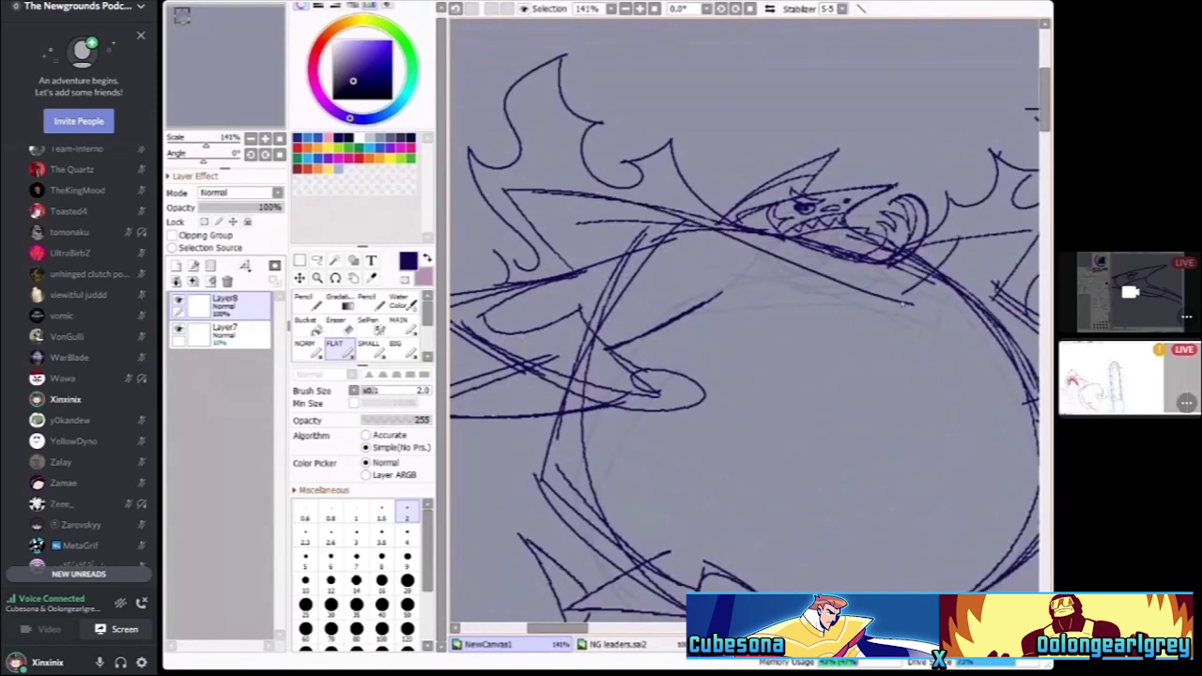
scroll(742, 319, down, 3)
scroll(742, 319, up, 1)
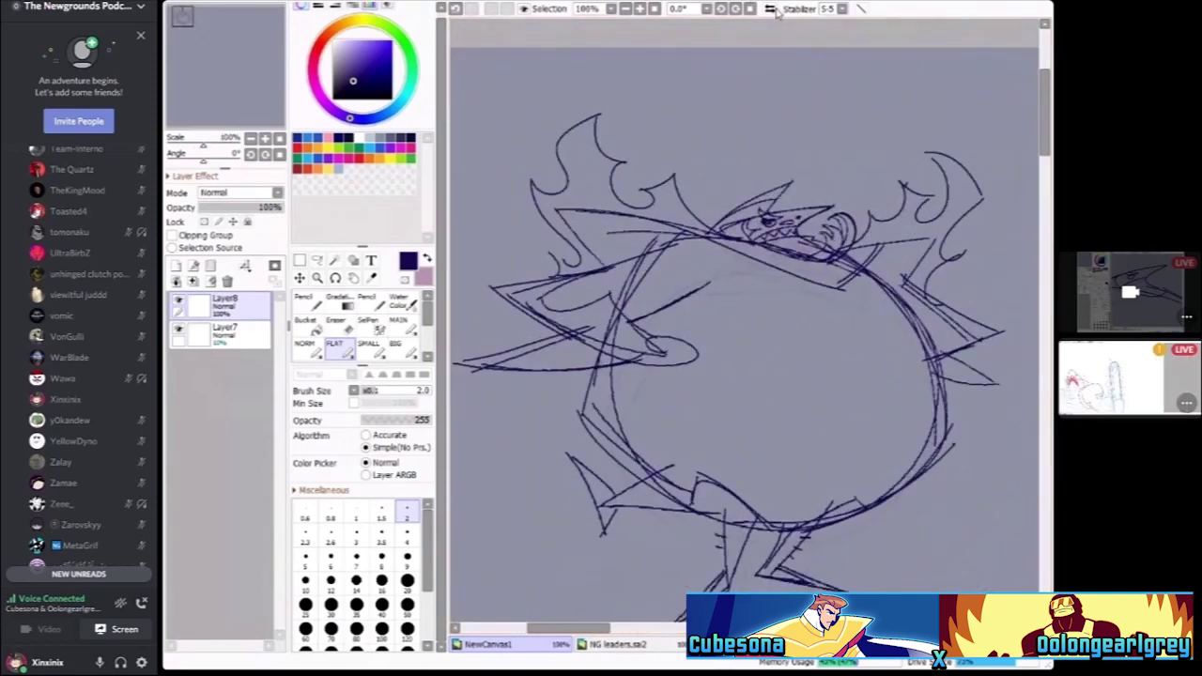
Mirror the canvas view, deform the bird sketch to correct its proportions, and restore the unmirrored view
click(772, 10)
scroll(742, 211, down, 4)
scroll(736, 263, up, 1)
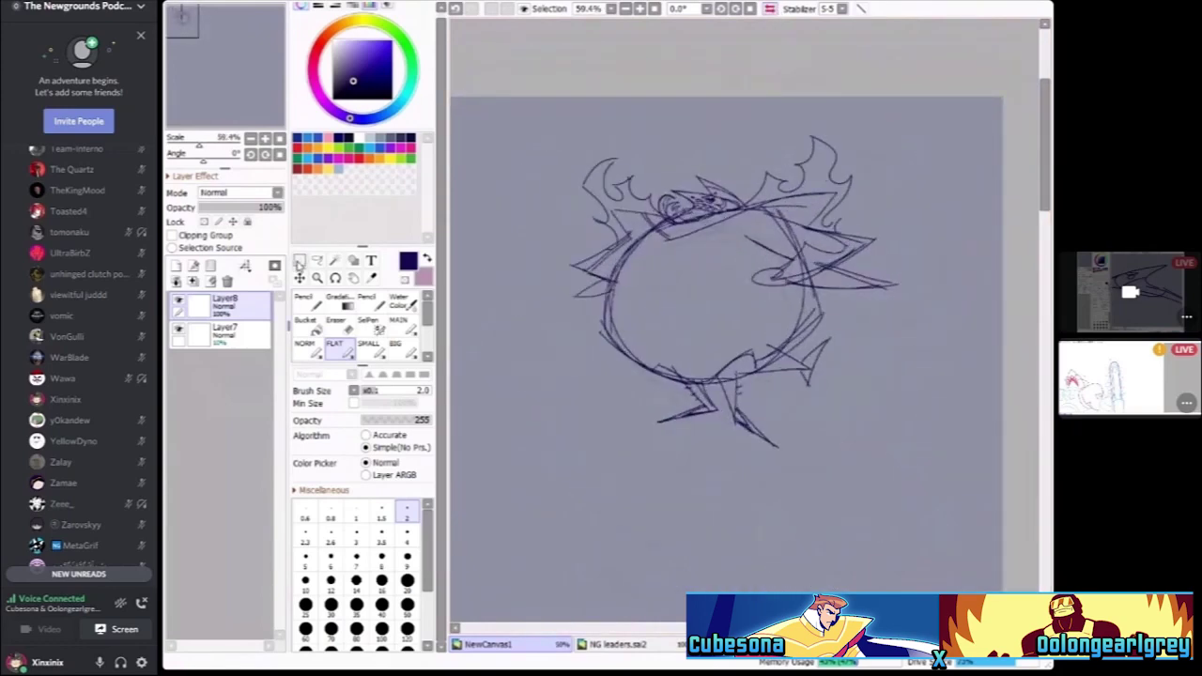
key(ctrl+t)
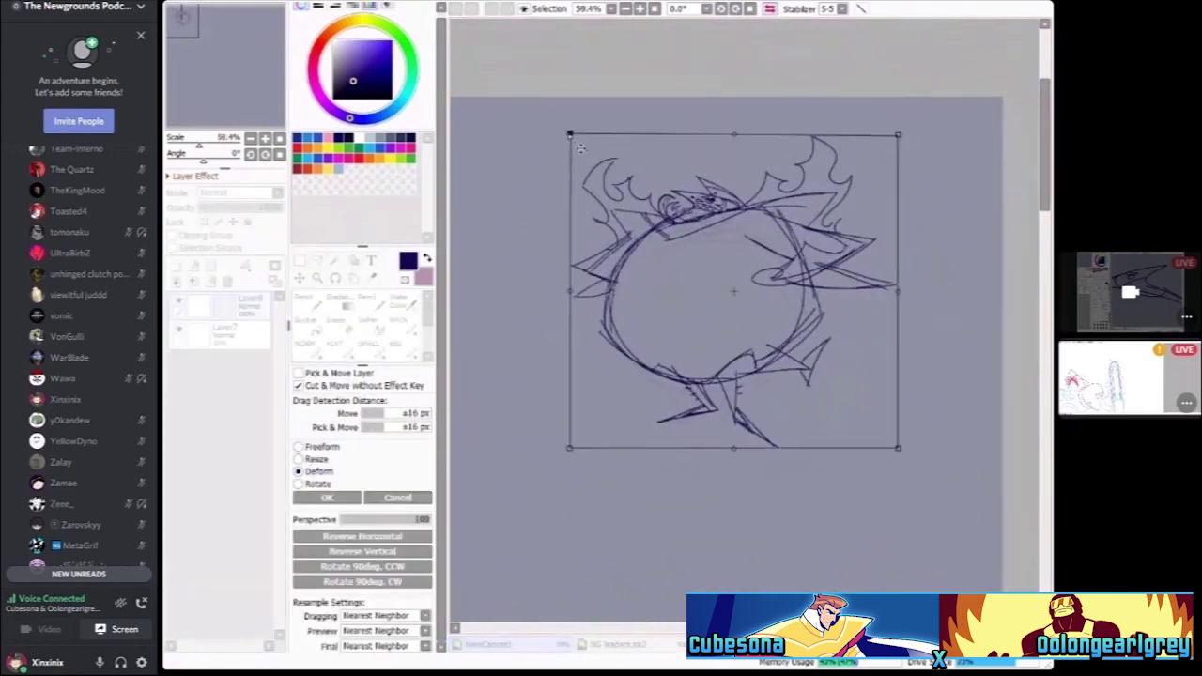
drag(573, 137, 597, 118)
click(770, 9)
drag(589, 294, 572, 299)
key(Return)
Delete the old Layer7 guide and lower the bird sketch layer's opacity to 13%
click(244, 335)
click(229, 283)
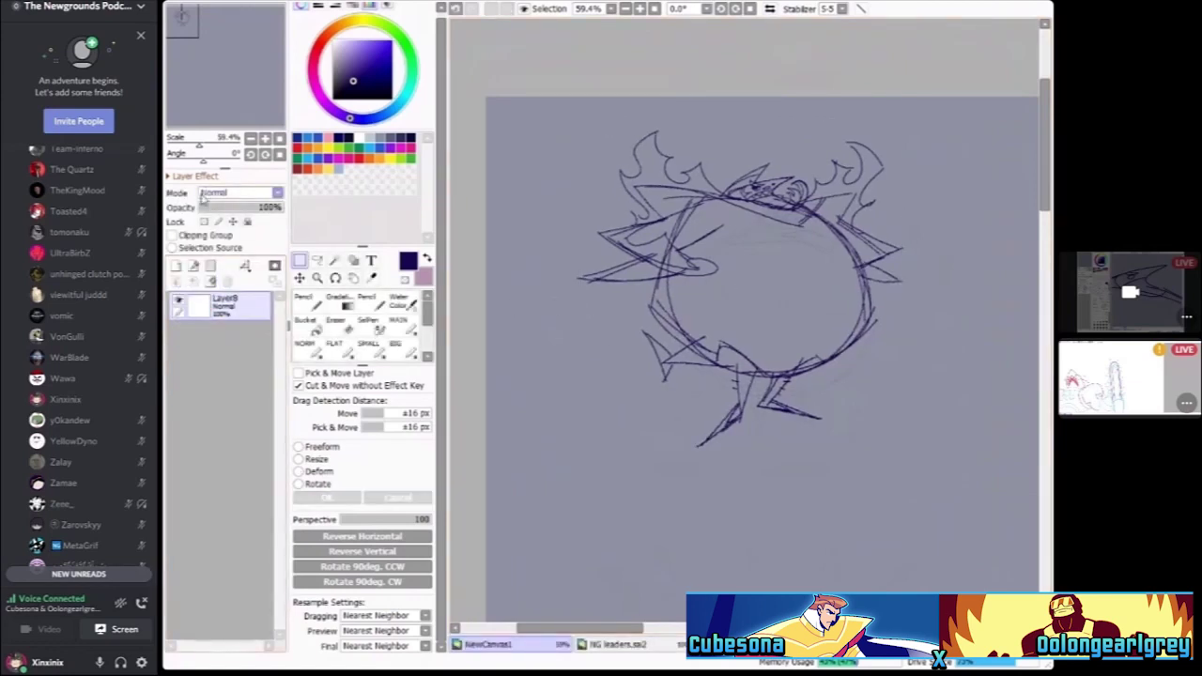
click(211, 209)
Add a new layer above the sketch for the FLAT brush and fade the sketch layer further to below 10% opacity
click(332, 346)
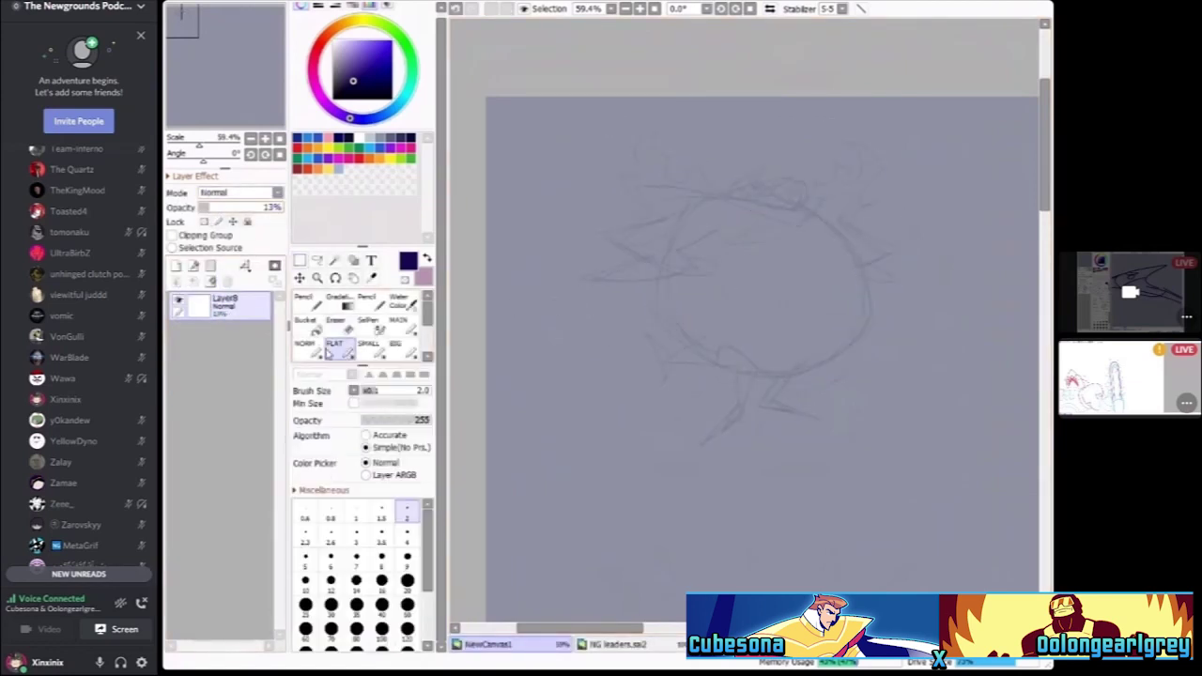
click(176, 266)
scroll(646, 179, up, 3)
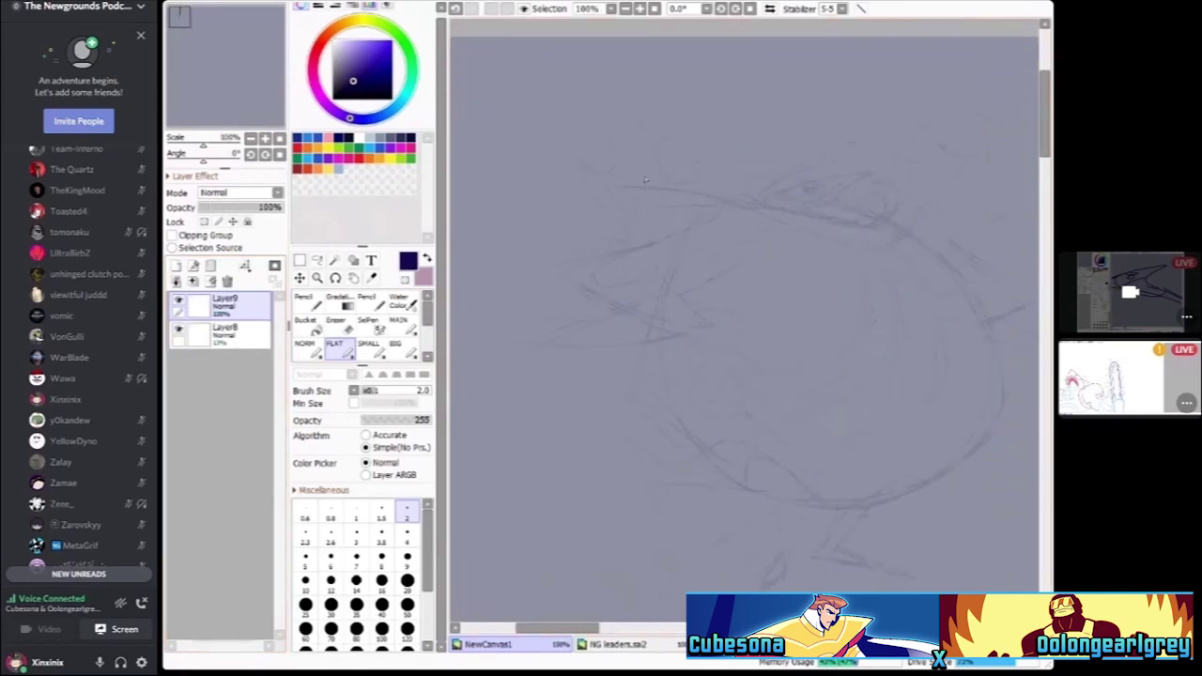
scroll(834, 233, down, 1)
key(ctrl+z)
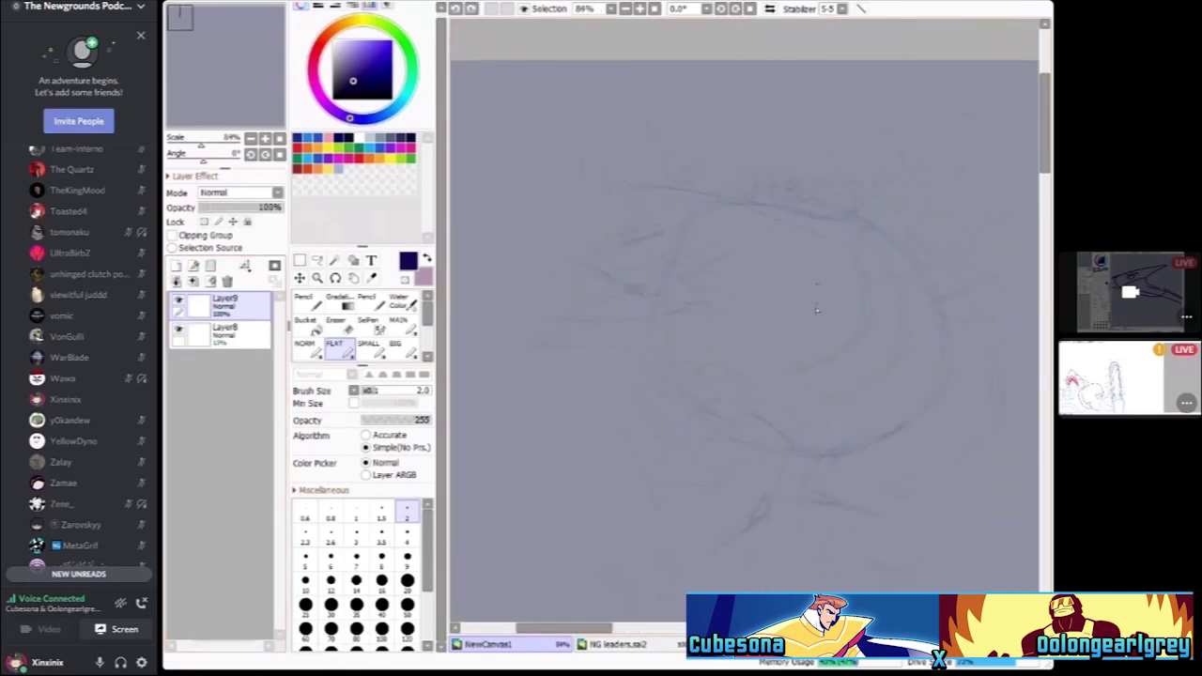
click(231, 343)
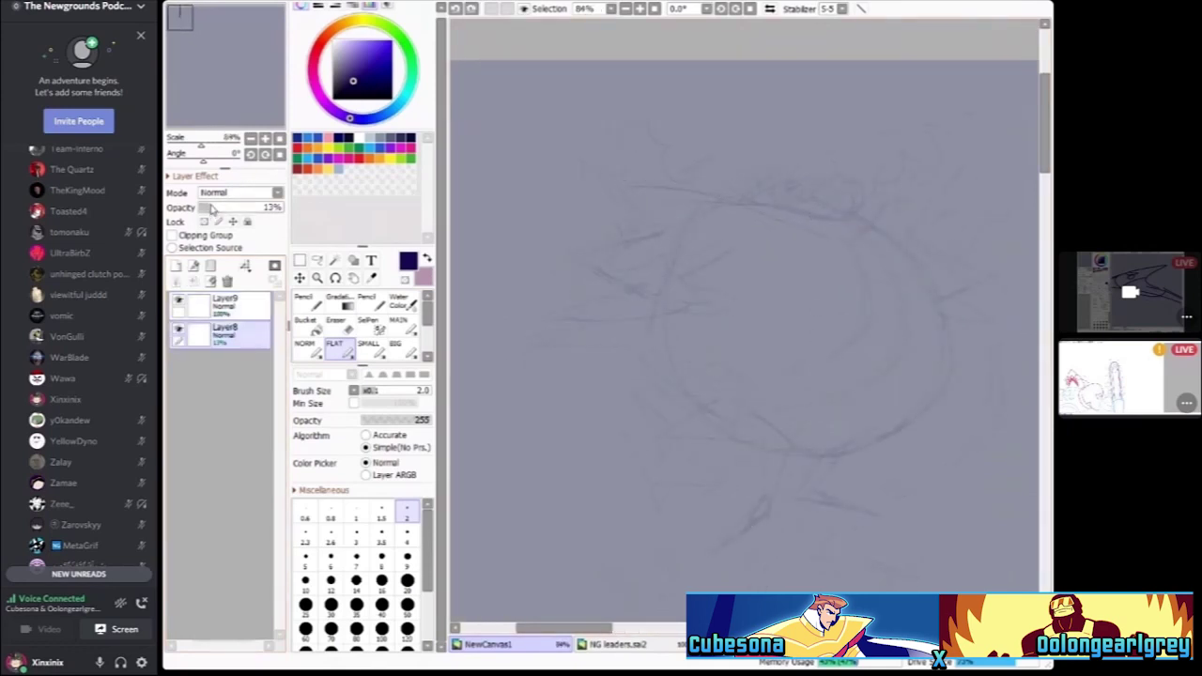
click(234, 302)
Trace the notched outer edge of the wing and a long curved line sweeping from its tip to the hand
scroll(584, 172, up, 5)
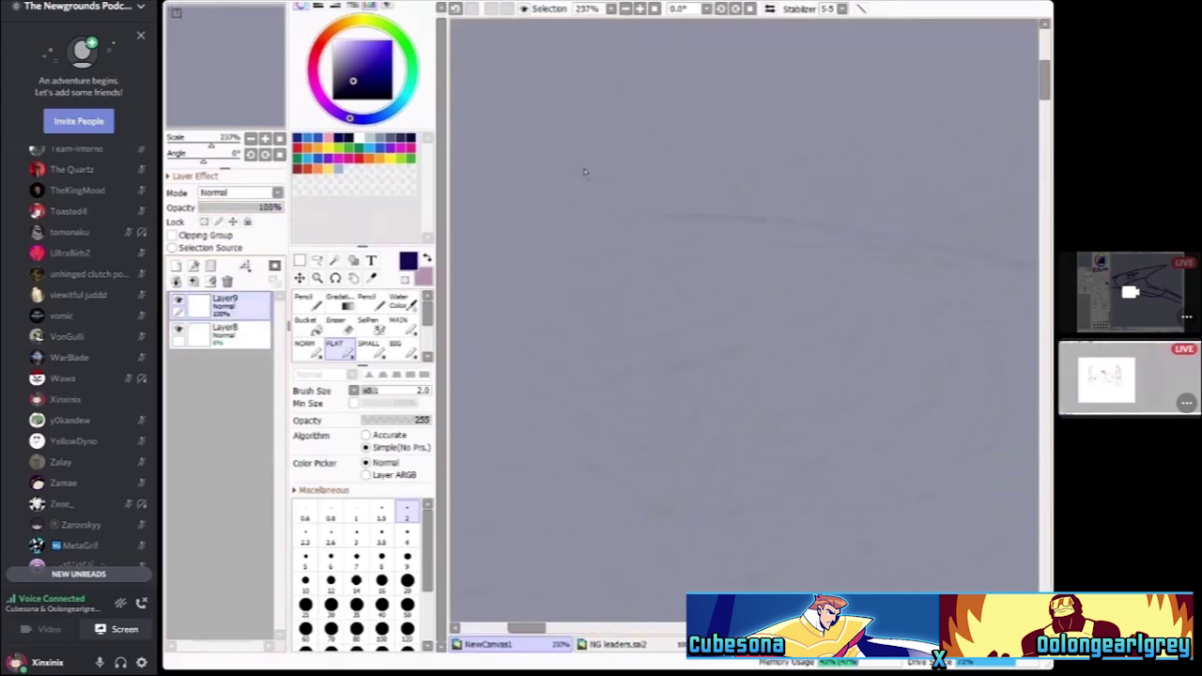
mouse_move(579, 153)
mouse_down()
mouse_move(689, 311)
mouse_move(609, 303)
mouse_move(648, 374)
mouse_move(451, 397)
mouse_up()
scroll(628, 345, down, 6)
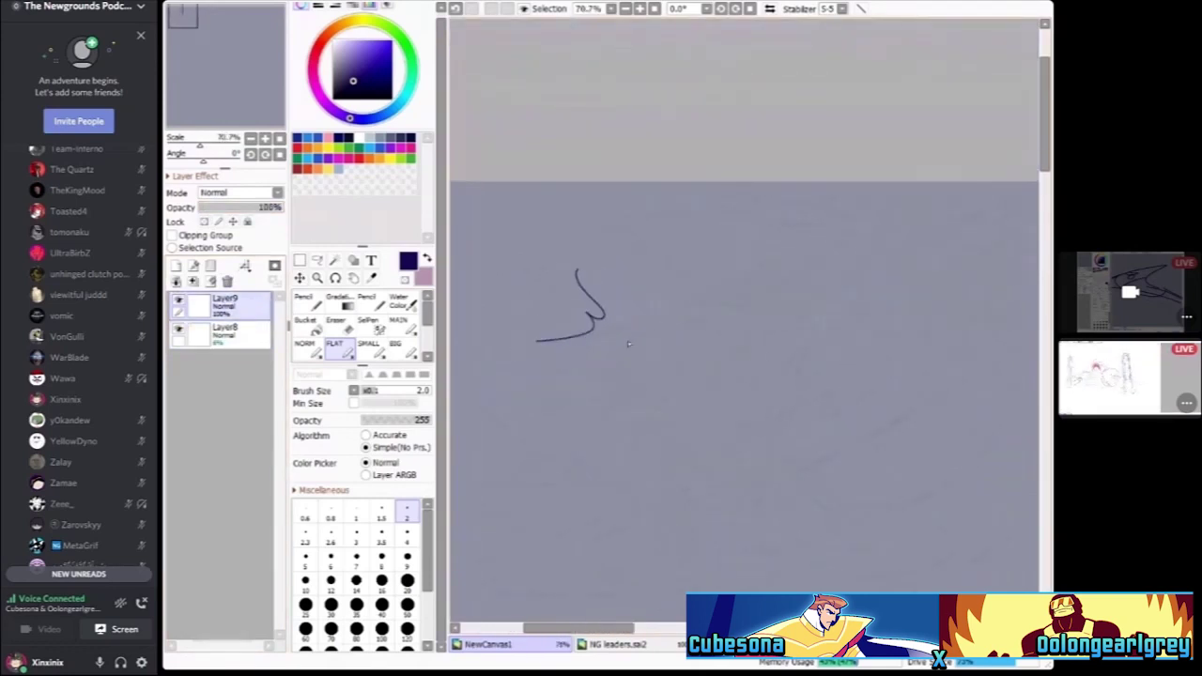
scroll(628, 345, up, 5)
mouse_move(510, 344)
mouse_down()
mouse_move(683, 484)
mouse_move(836, 512)
mouse_up()
scroll(836, 512, down, 5)
scroll(784, 363, up, 3)
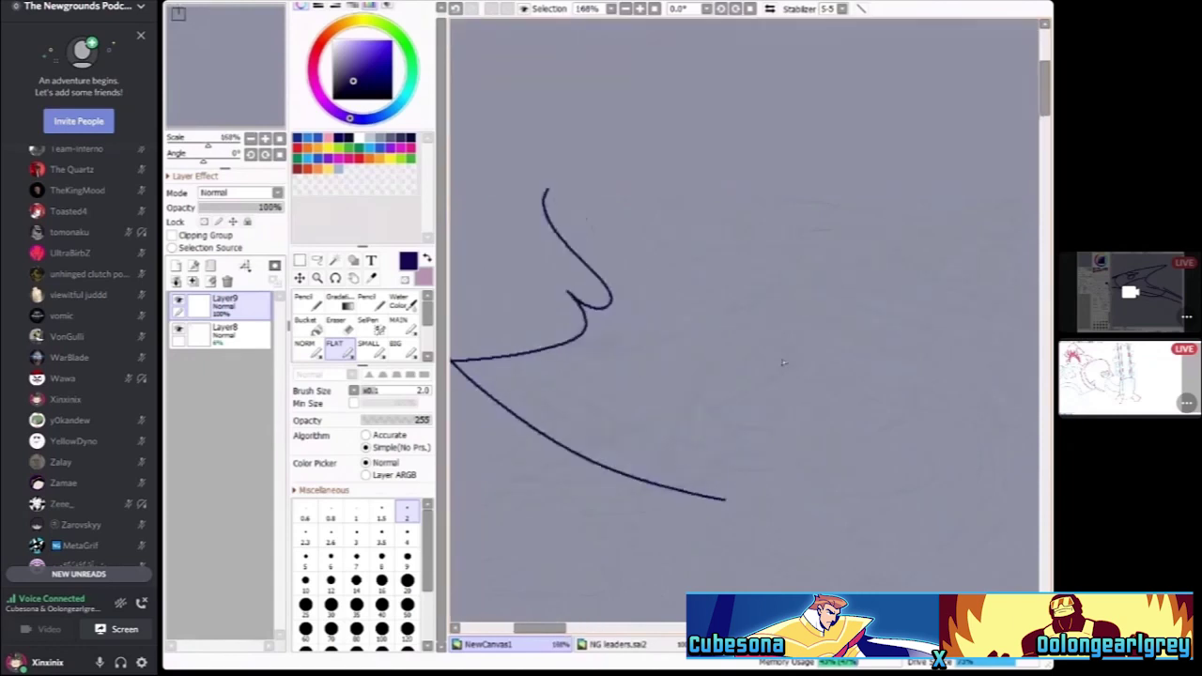
Trace the wing's rounded fingertip with its inner arm curve, and add a pointed feather beneath the wing
scroll(784, 363, up, 1)
mouse_move(828, 341)
mouse_down()
mouse_move(726, 430)
mouse_move(662, 433)
mouse_up()
drag(781, 528, 587, 502)
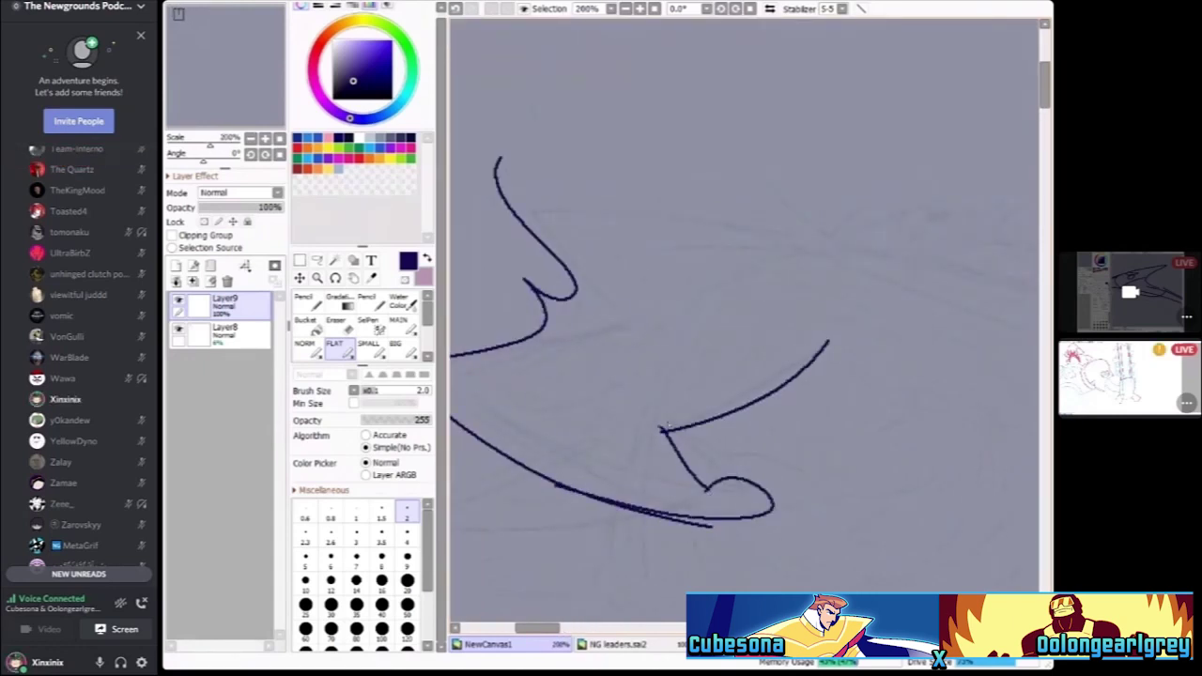
scroll(586, 502, down, 2)
scroll(648, 403, up, 1)
drag(501, 425, 761, 460)
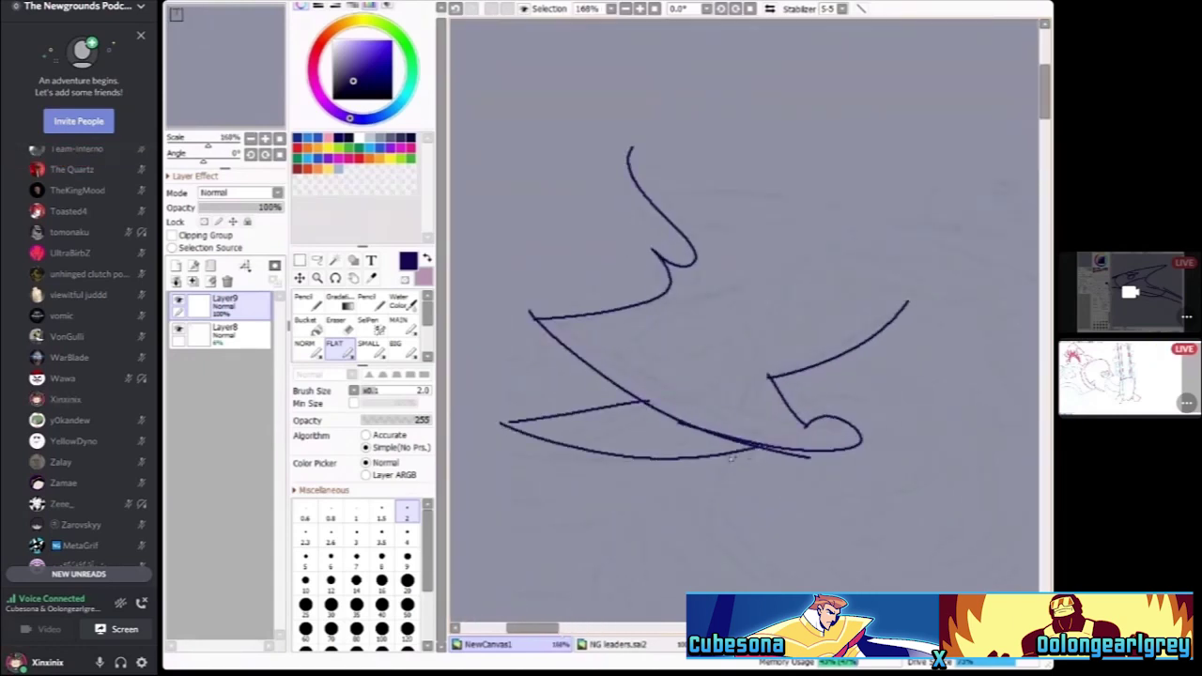
Trace the curling flame outline rising from the wing and running down toward the shoulder
scroll(761, 460, down, 5)
scroll(750, 254, up, 2)
scroll(750, 254, up, 6)
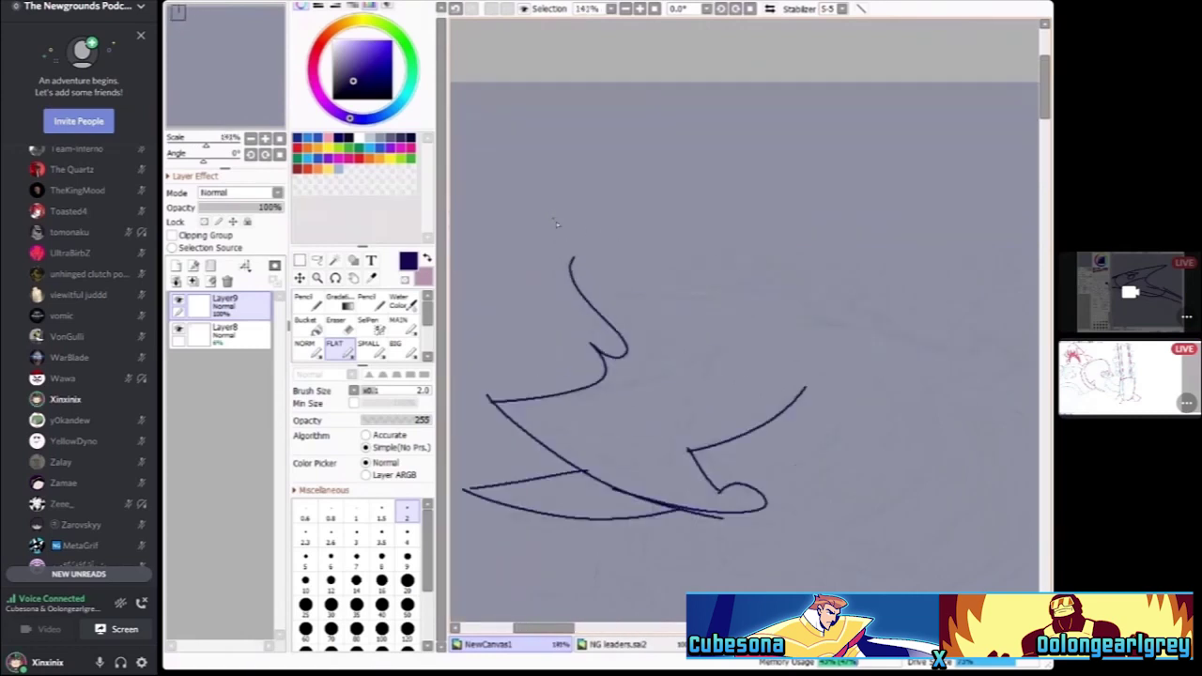
drag(722, 228, 791, 317)
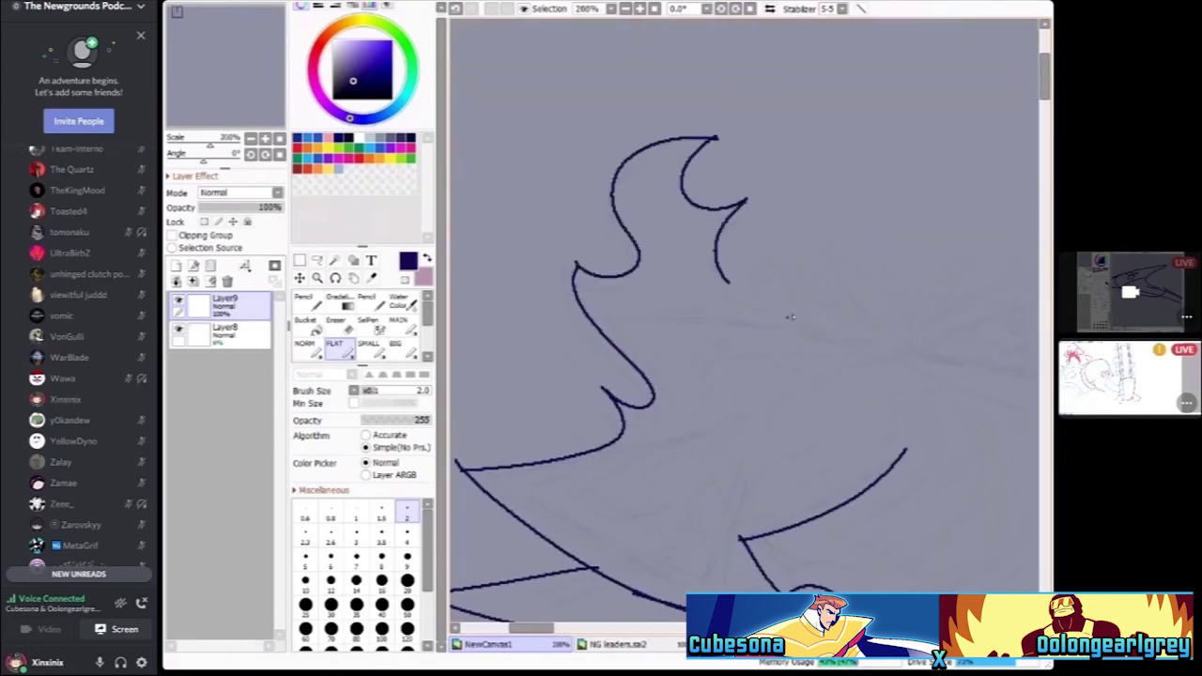
scroll(733, 344, down, 1)
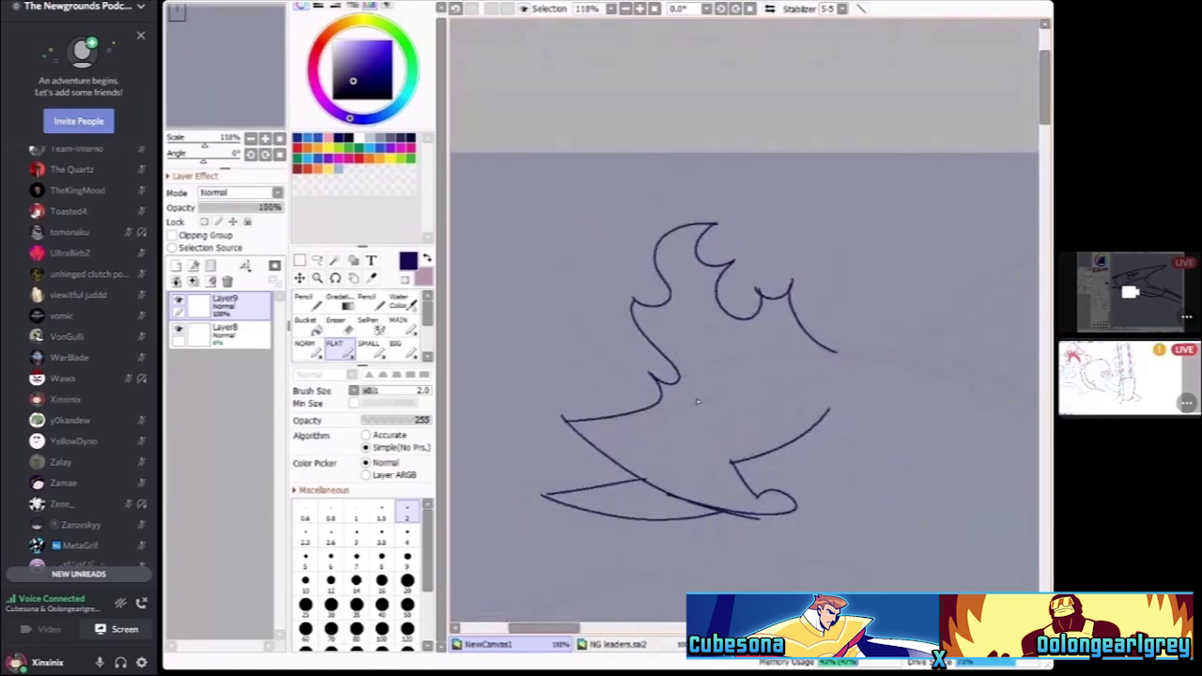
scroll(731, 344, up, 2)
scroll(728, 342, down, 4)
scroll(726, 342, up, 2)
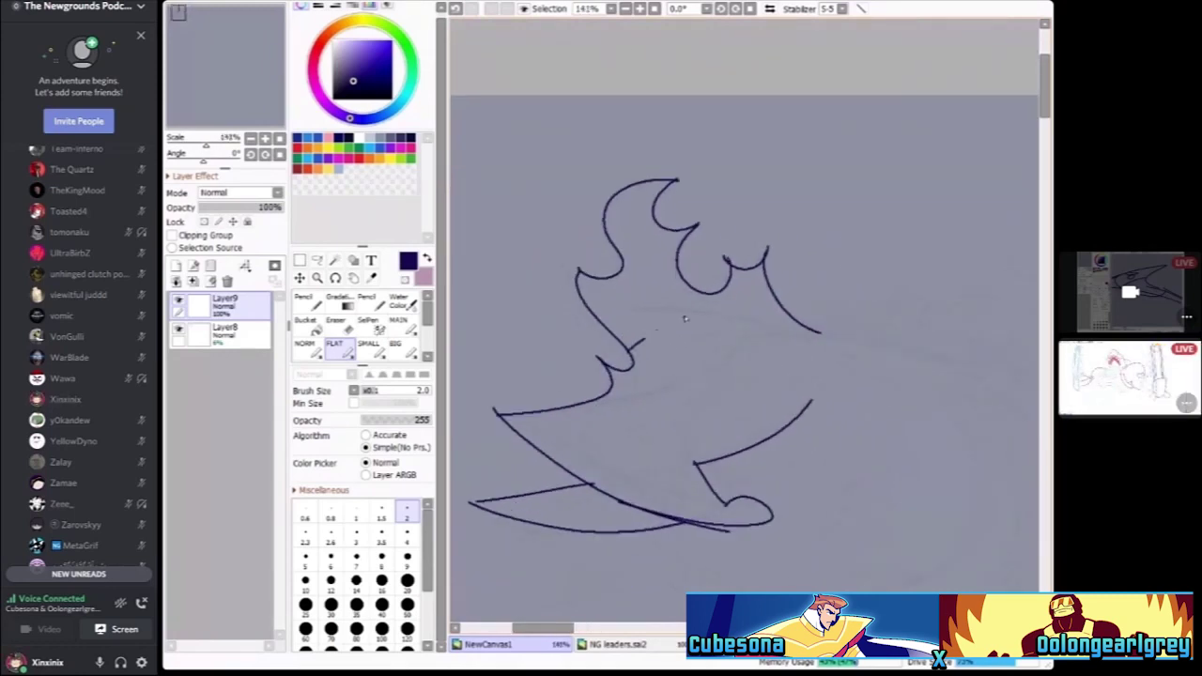
Undo all the traced wing and flame strokes on the new layer
scroll(629, 338, down, 4)
scroll(621, 323, up, 3)
key(ctrl+z)
key(ctrl+z)
key(ctrl+z)
key(ctrl+z)
key(ctrl+z)
key(ctrl+z)
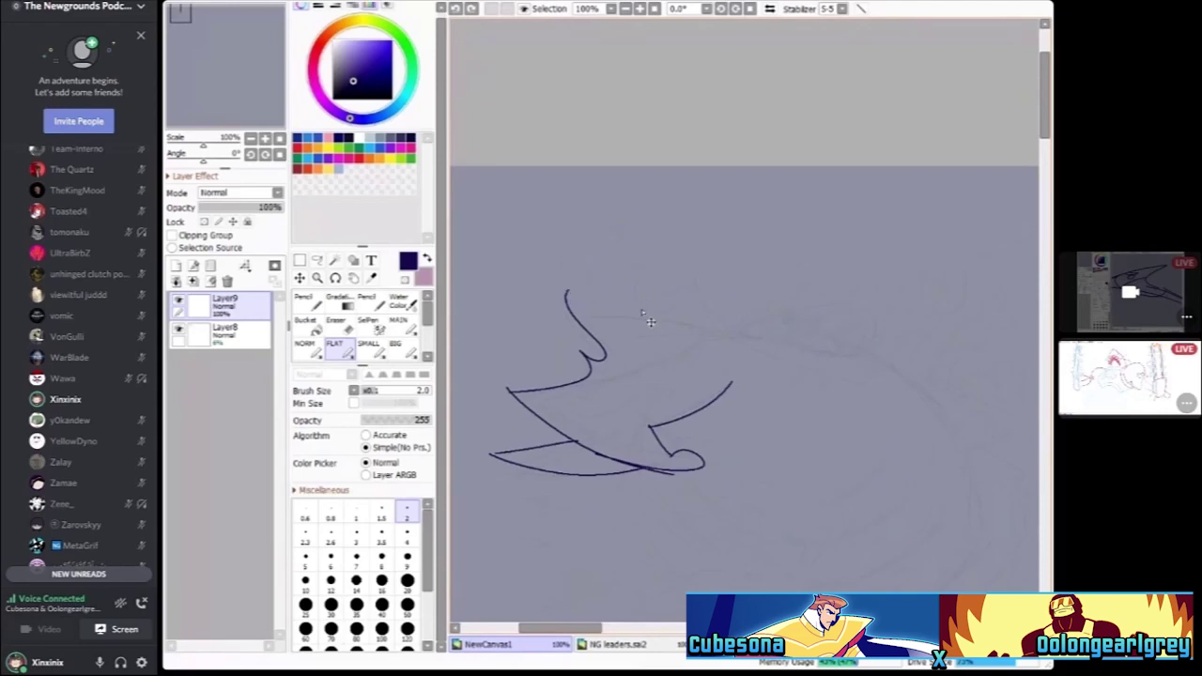
key(ctrl+z)
key(ctrl+z)
Draw one long curved shoulder line from the raised wing tip sloping down across the upper chest
scroll(664, 297, down, 3)
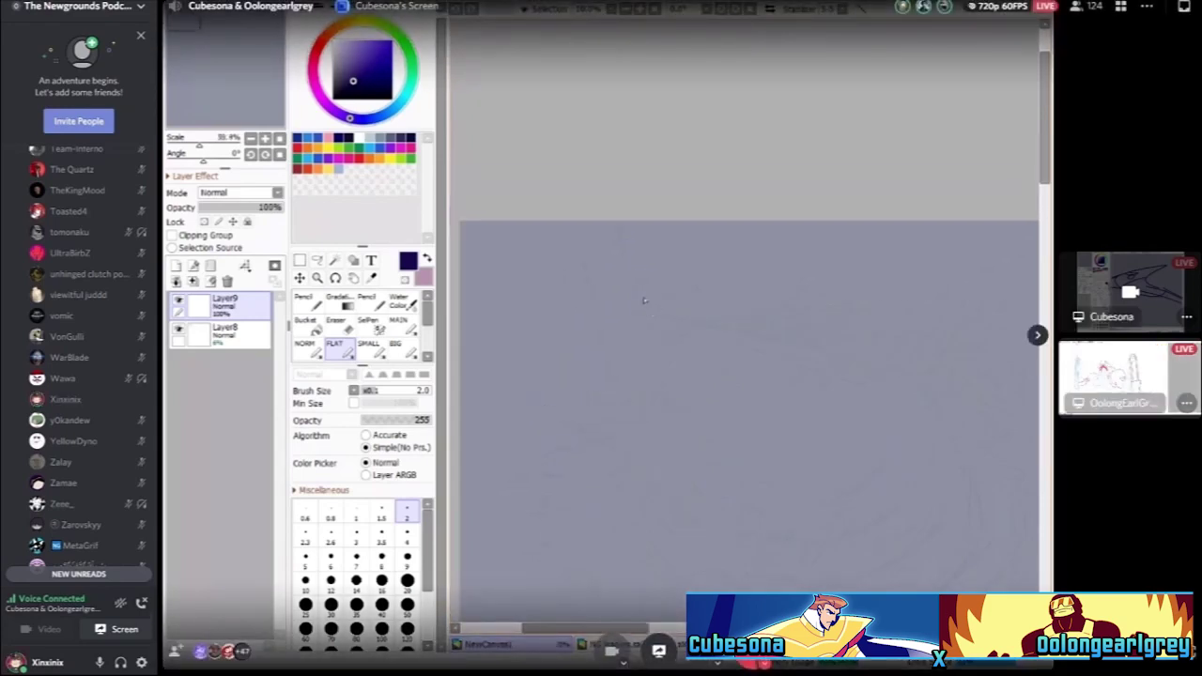
scroll(746, 325, up, 5)
mouse_move(568, 292)
mouse_down()
mouse_move(690, 296)
mouse_move(977, 393)
mouse_up()
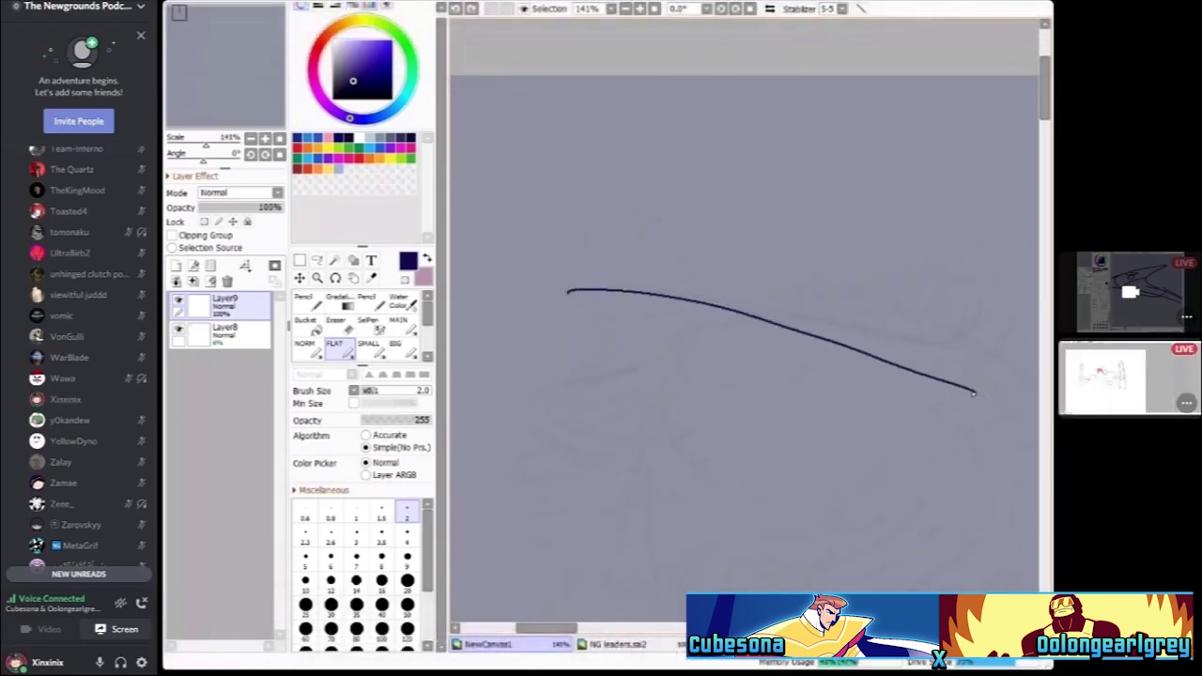
Draw the zigzag feather edge folding back beneath the raised wing tip, and undo the last stray mark
scroll(571, 300, up, 1)
mouse_move(548, 284)
mouse_down()
mouse_move(658, 379)
mouse_move(462, 410)
mouse_up()
scroll(575, 371, down, 2)
scroll(623, 373, down, 3)
scroll(571, 396, up, 5)
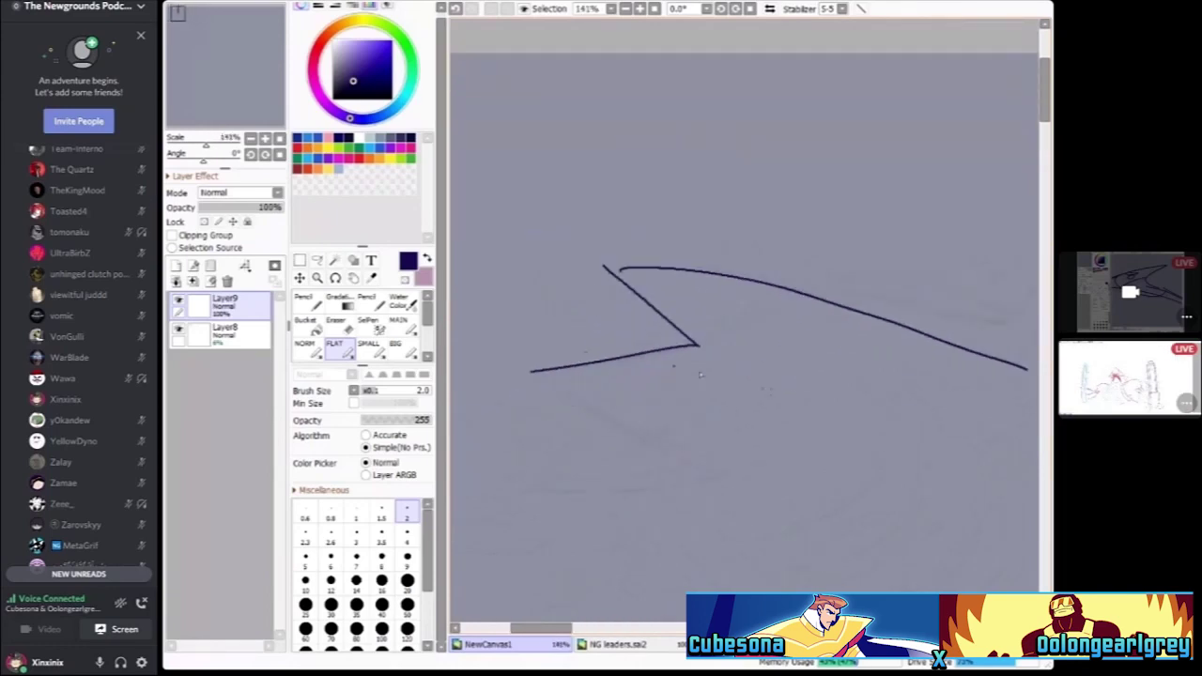
key(ctrl+z)
Switch the watched stream to the other artist's chainsaw shark drawing and return to the bird drawing's stream
click(1129, 379)
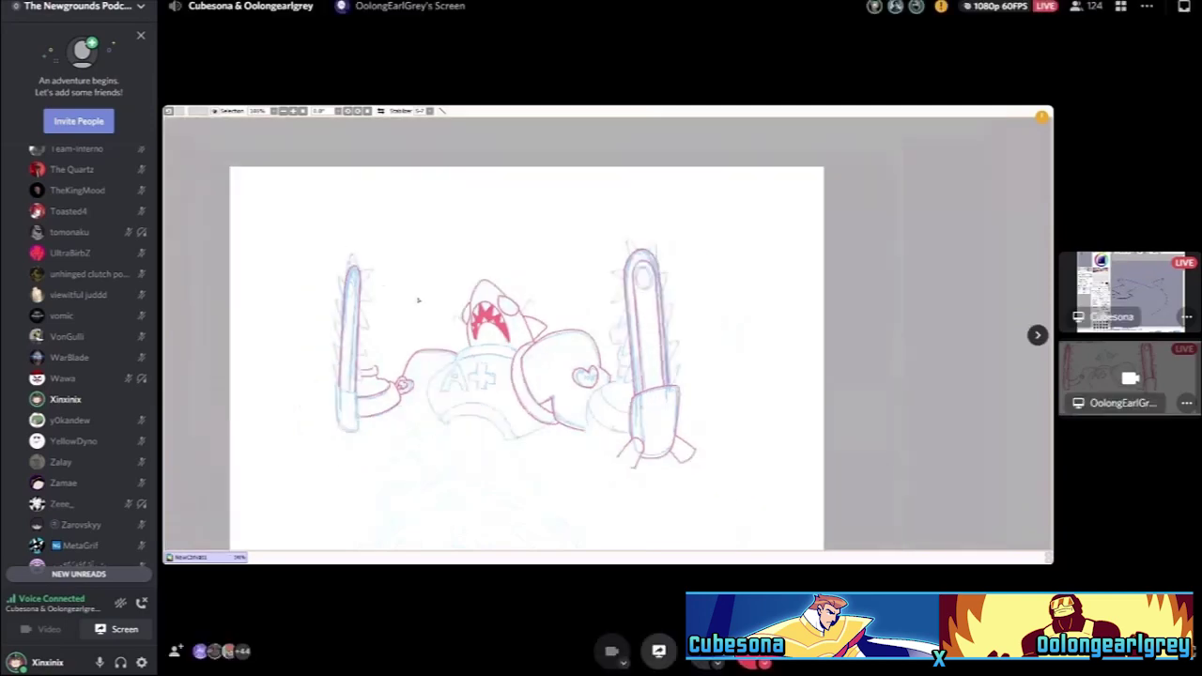
click(1131, 291)
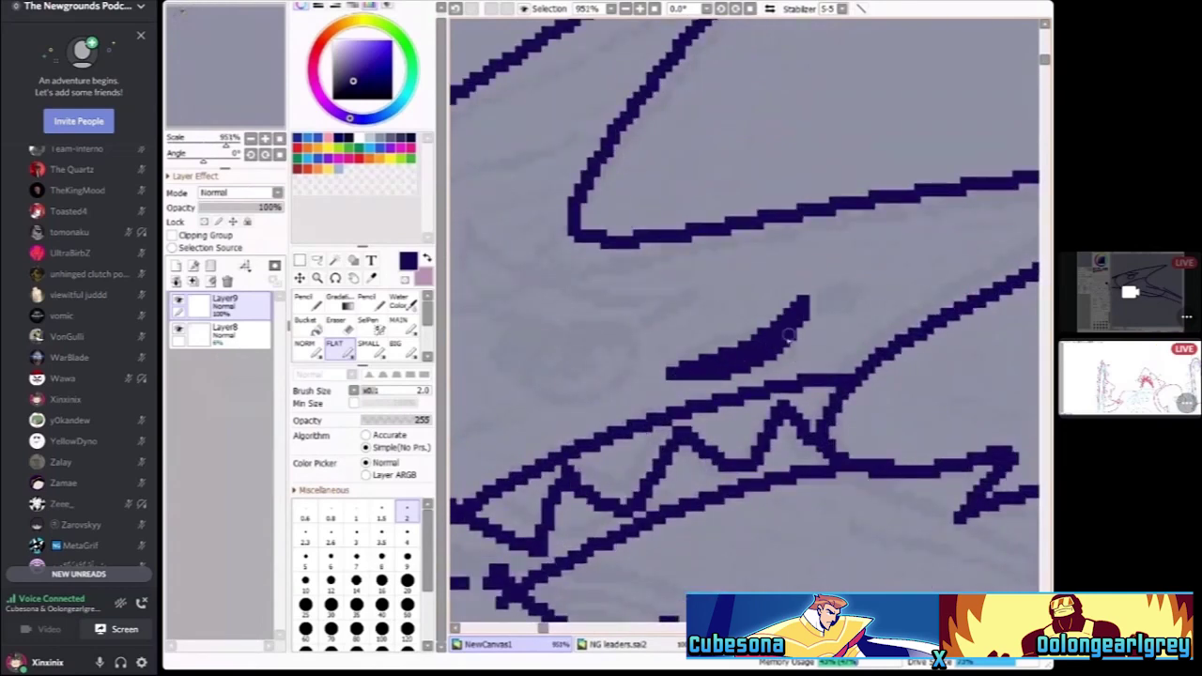
click(1130, 379)
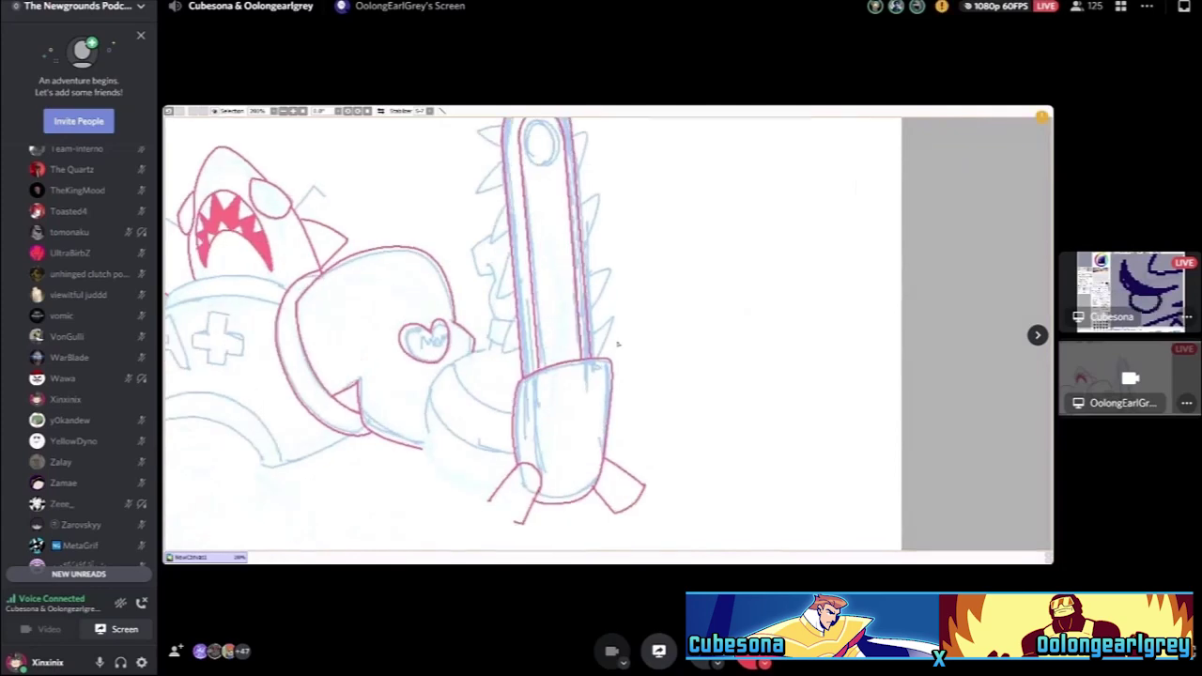
click(1130, 292)
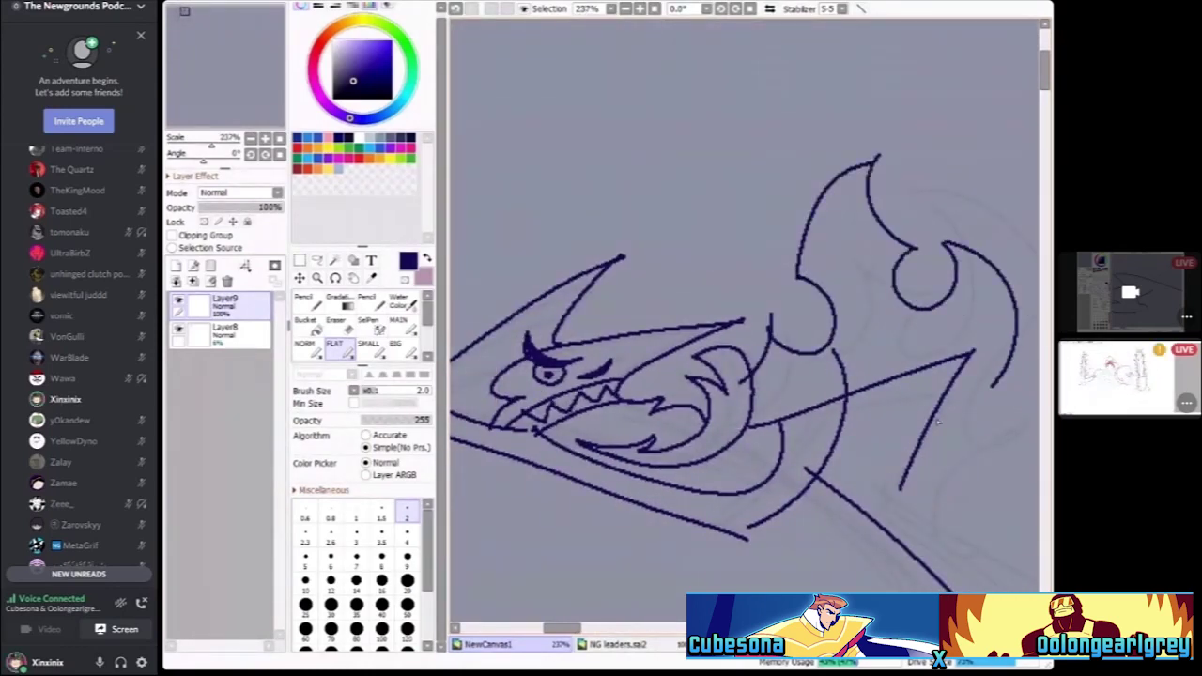
Draw the far wing's jagged feathers, running from beneath its flame down to the side of the round body
scroll(799, 305, down, 1)
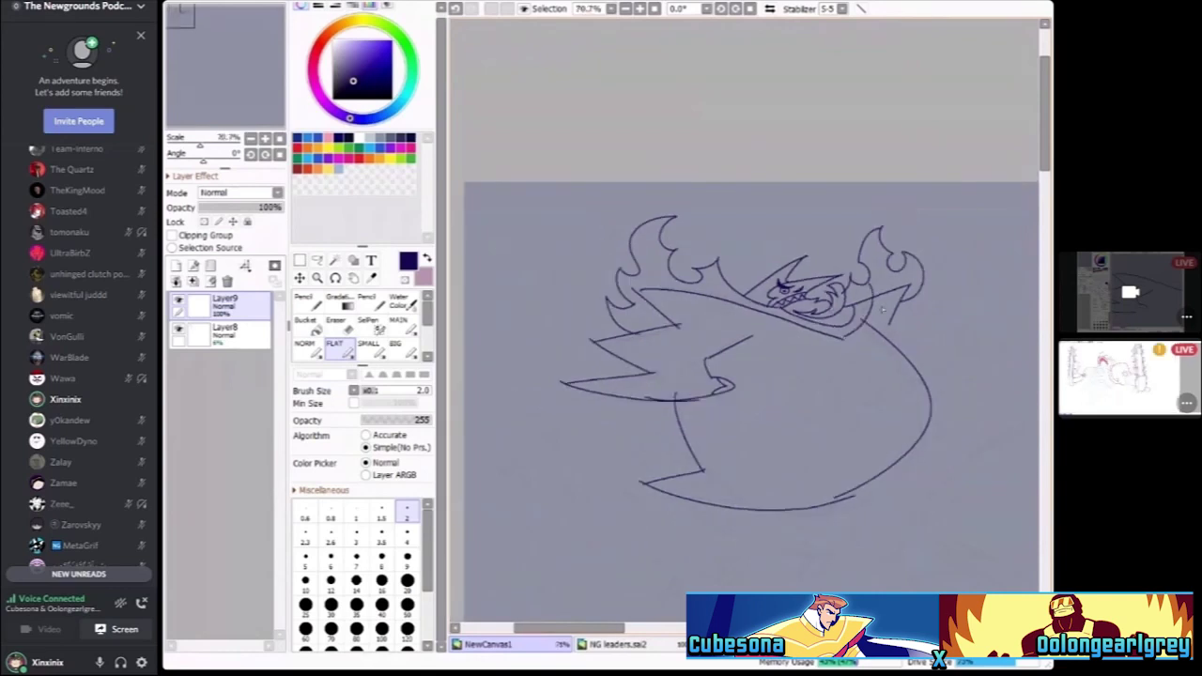
scroll(850, 302, up, 1)
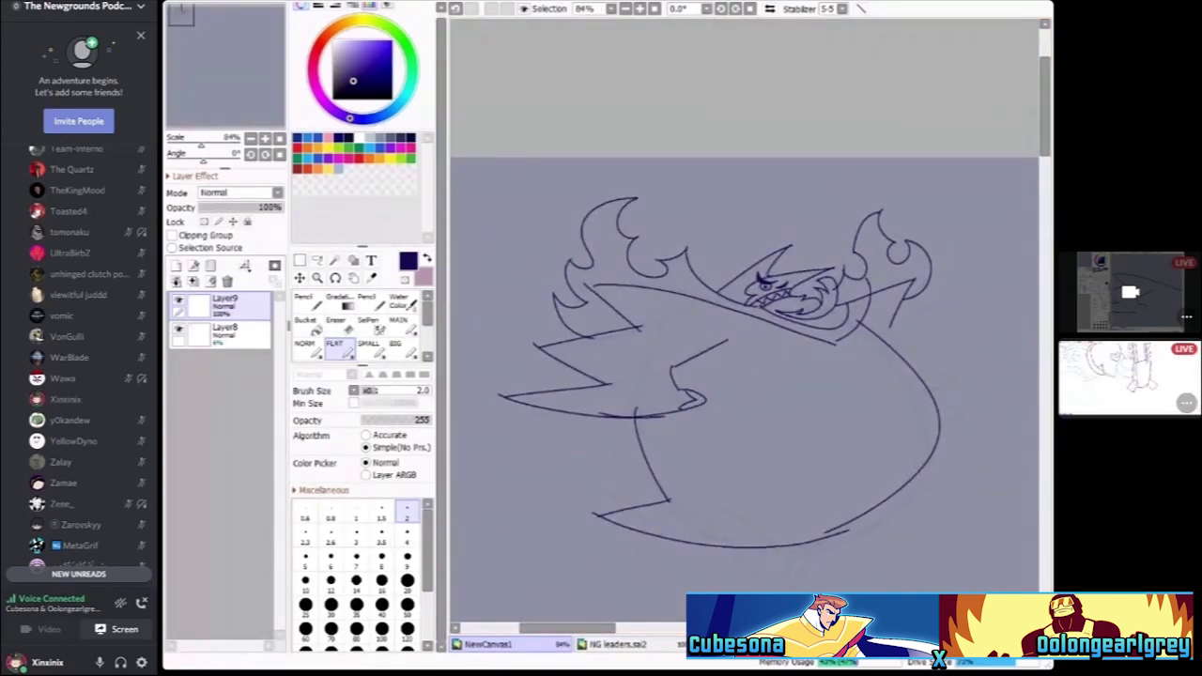
scroll(826, 250, up, 3)
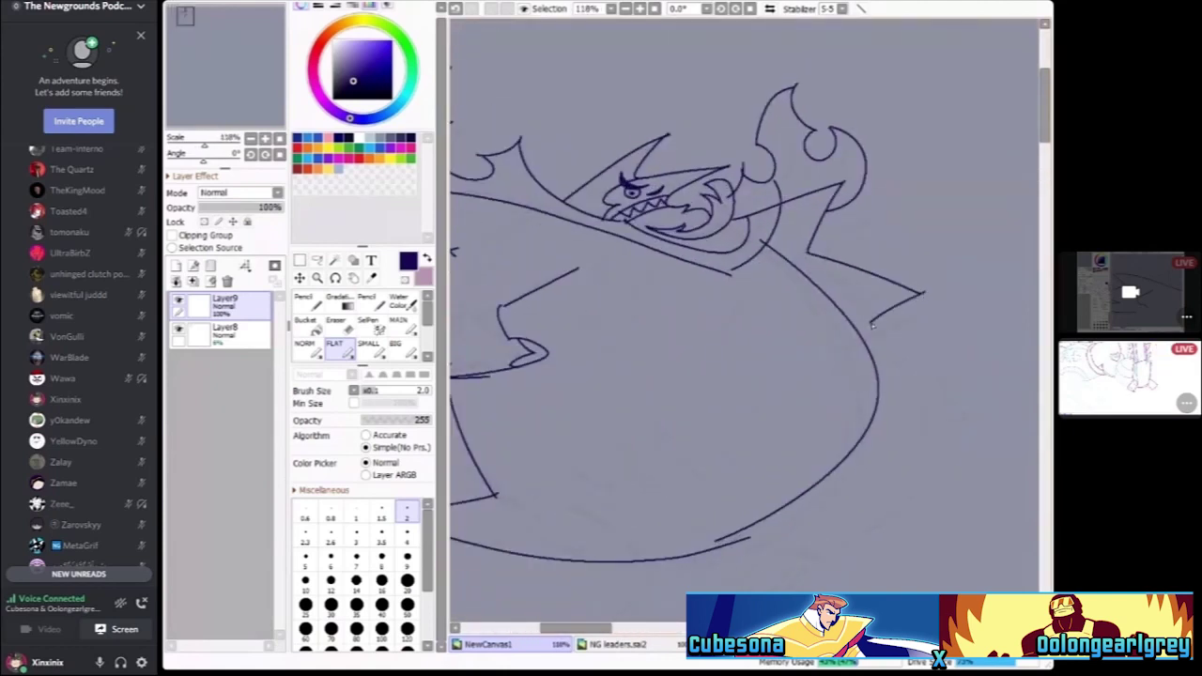
drag(962, 357, 878, 369)
scroll(870, 265, down, 4)
scroll(707, 410, up, 3)
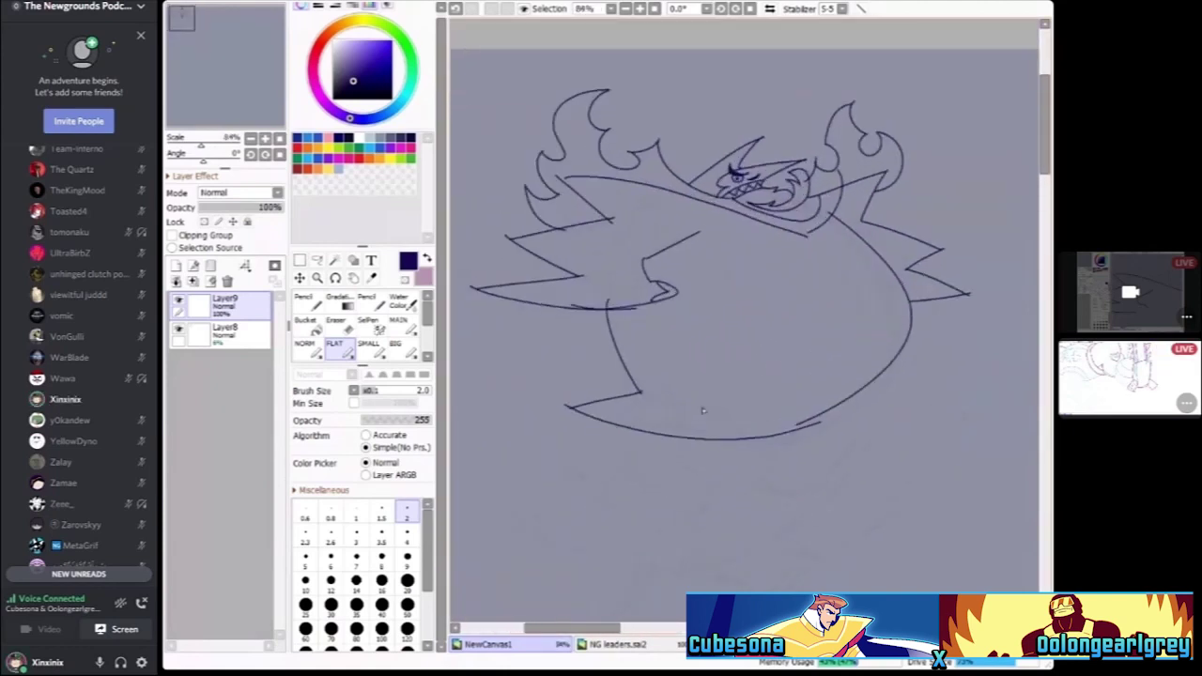
Draw the near leg as two straight lines tapering down from the underside of the body
scroll(712, 455, up, 1)
drag(752, 409, 702, 534)
scroll(703, 532, up, 2)
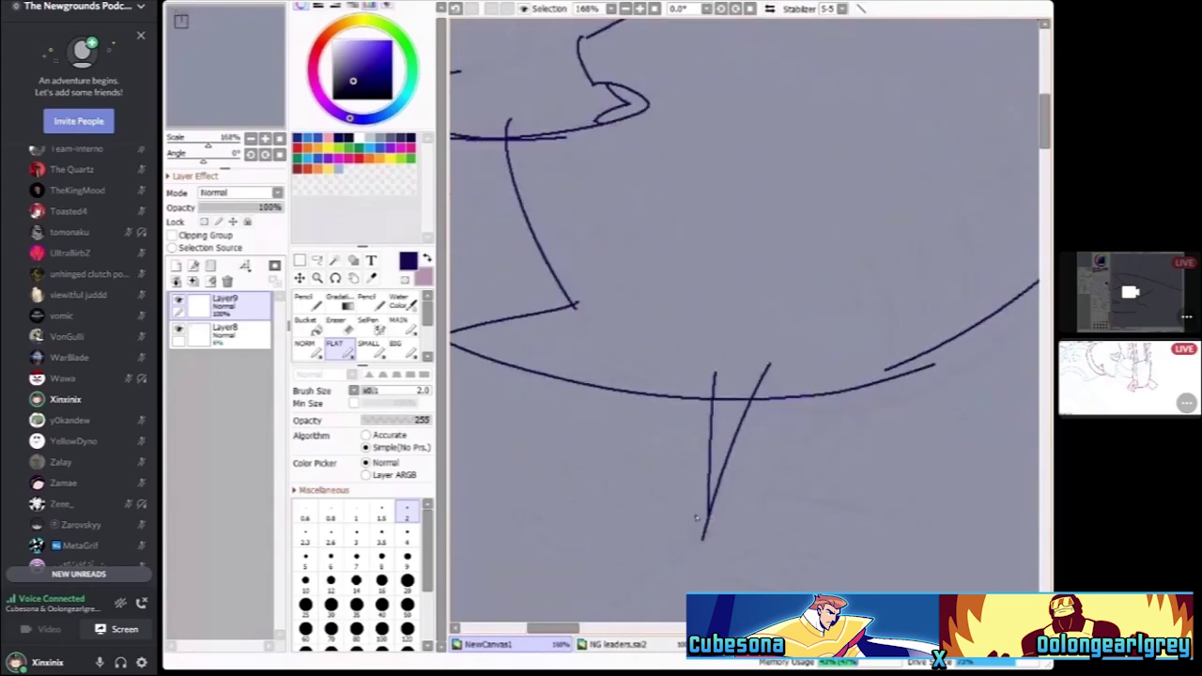
Try a jagged clawed foot at the end of the near leg and undo its strokes
drag(618, 597, 700, 538)
scroll(696, 516, down, 6)
key(ctrl+z)
key(ctrl+z)
key(ctrl+z)
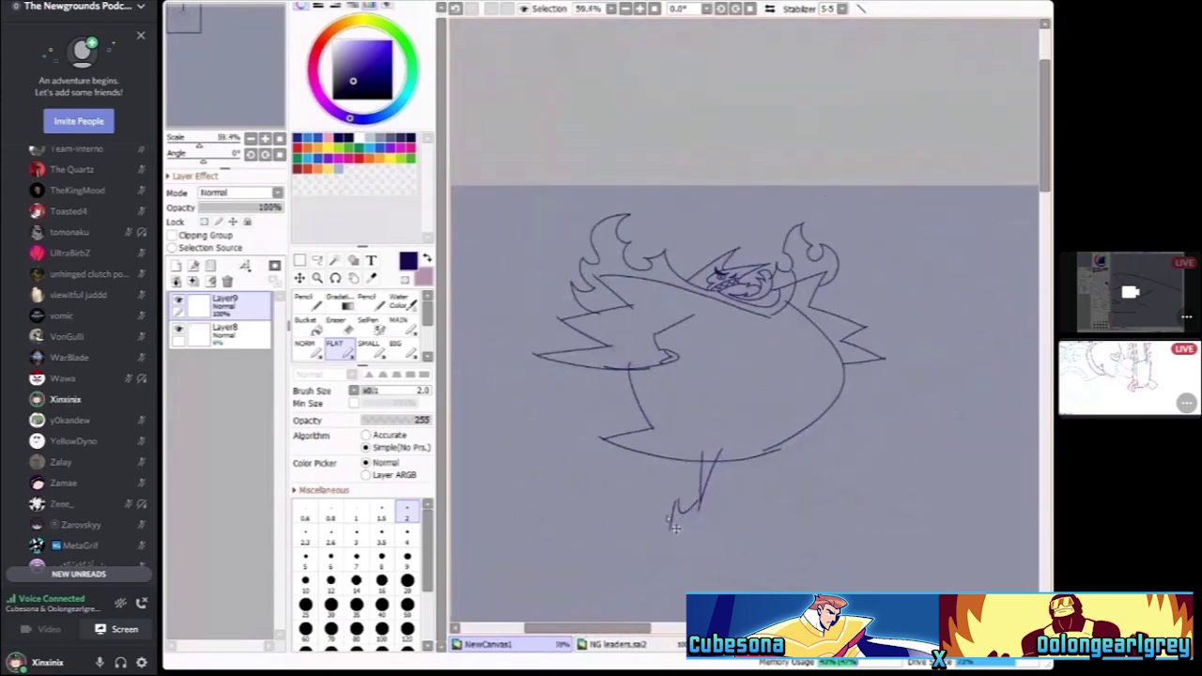
Draw the near foot as one long pointed shape angled down from the ankle
scroll(684, 528, up, 7)
scroll(762, 472, up, 1)
drag(748, 430, 568, 609)
drag(579, 589, 744, 475)
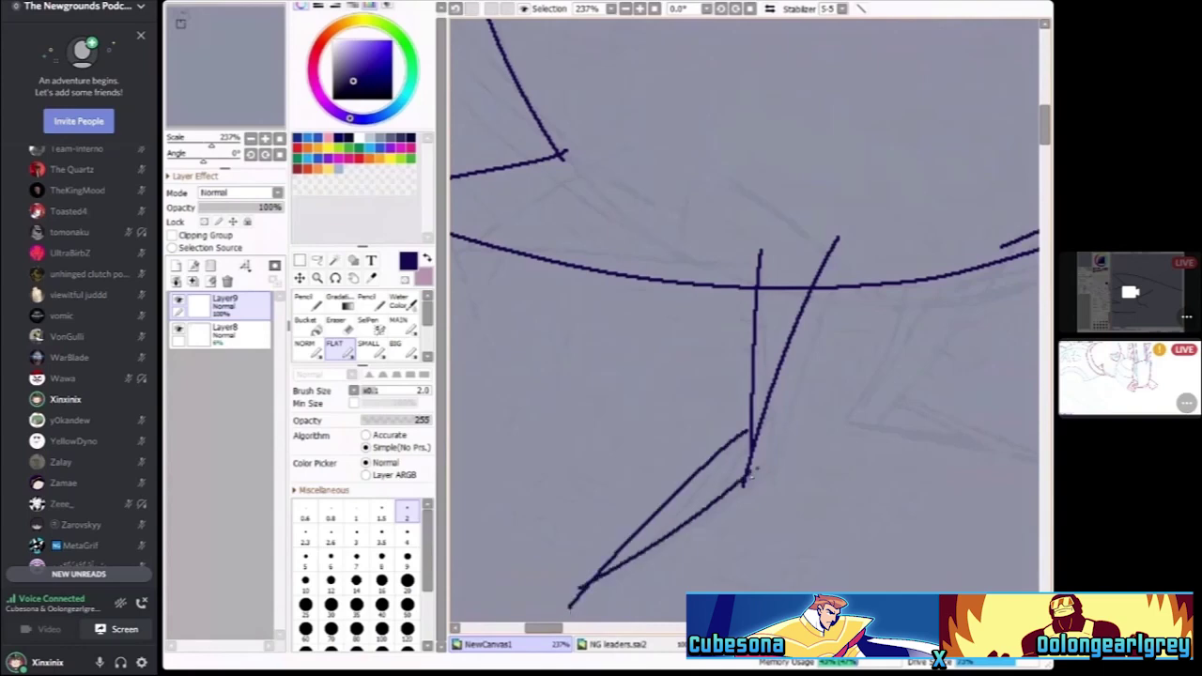
Draw the far leg as two slanted lines ending in a pointed foot that extends away from the near foot
scroll(747, 474, down, 2)
scroll(859, 357, up, 1)
drag(875, 301, 807, 452)
drag(935, 297, 829, 449)
scroll(828, 445, down, 1)
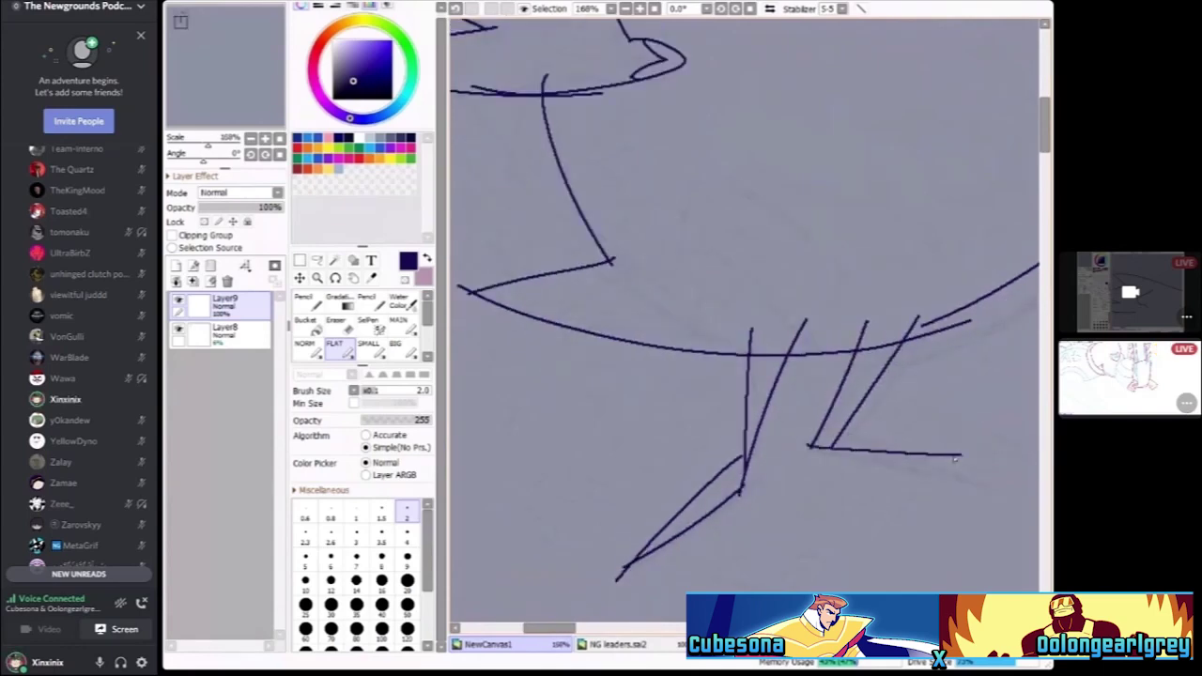
drag(961, 473, 966, 476)
scroll(736, 335, down, 7)
scroll(658, 259, up, 4)
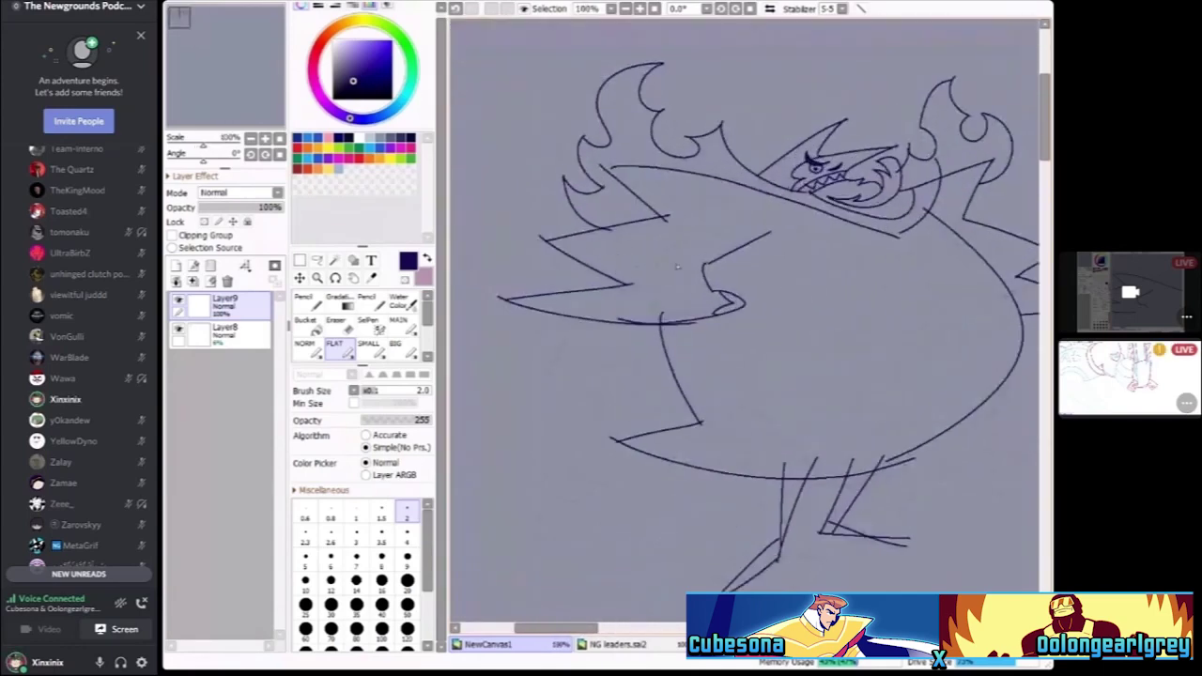
Check the face and overall figure, mirroring the canvas view horizontally and restoring its normal orientation
scroll(654, 298, down, 2)
scroll(846, 244, up, 4)
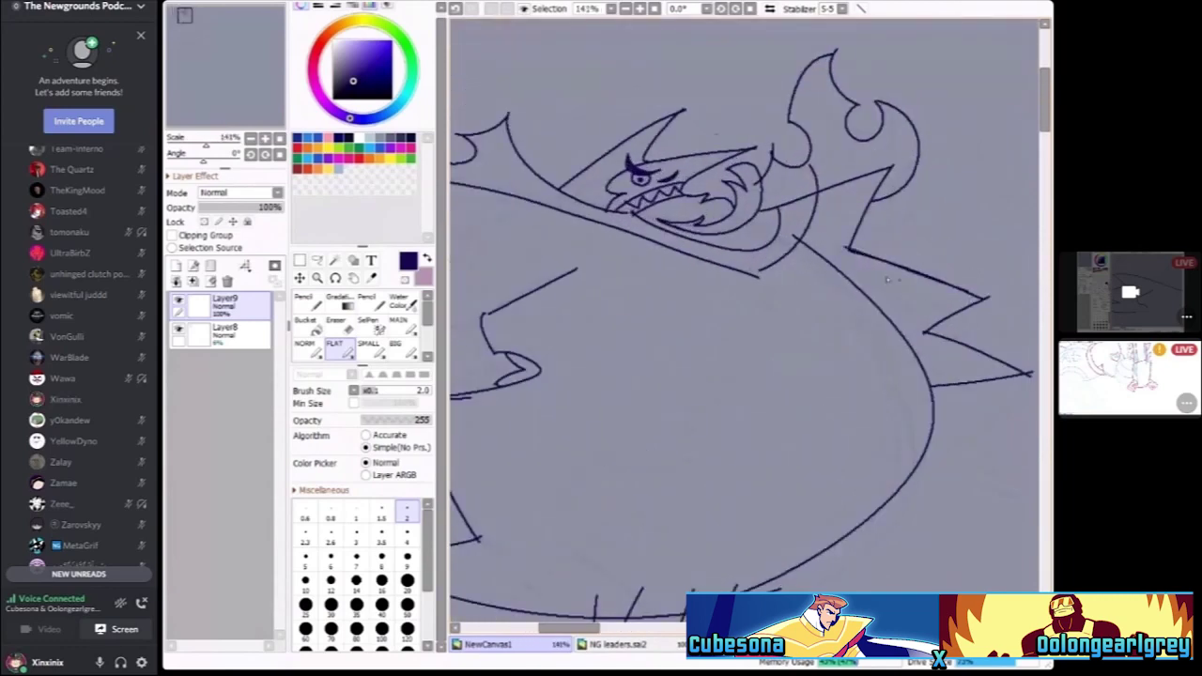
scroll(887, 279, down, 2)
scroll(763, 280, up, 5)
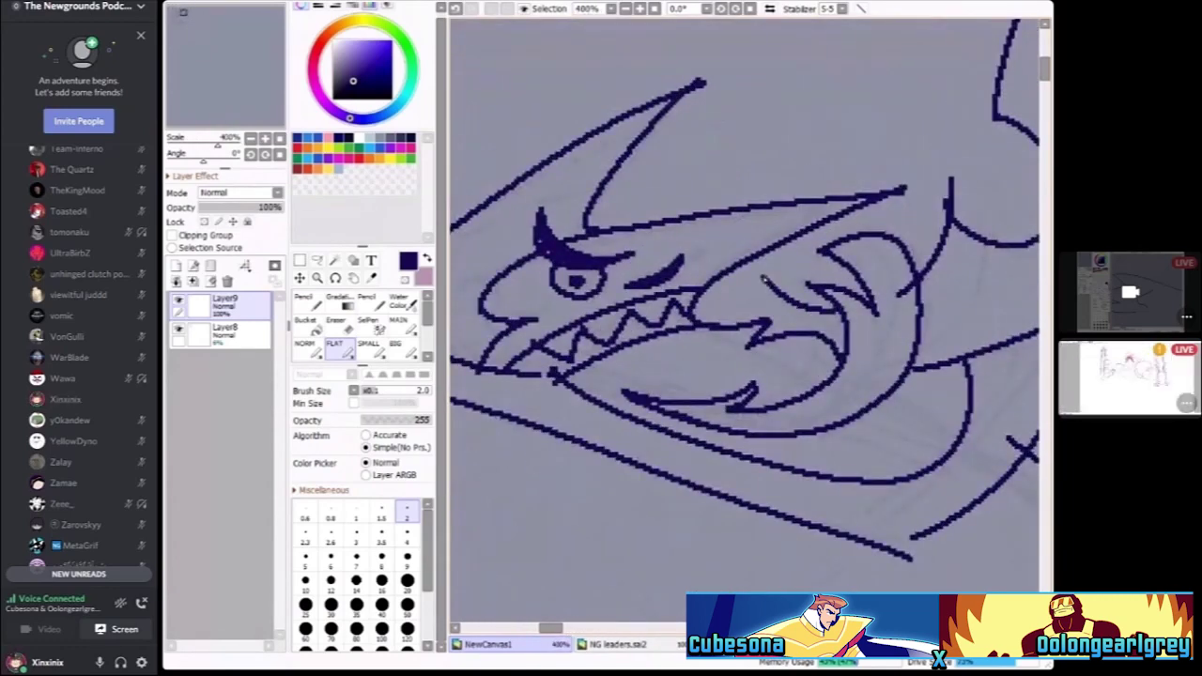
scroll(763, 280, down, 9)
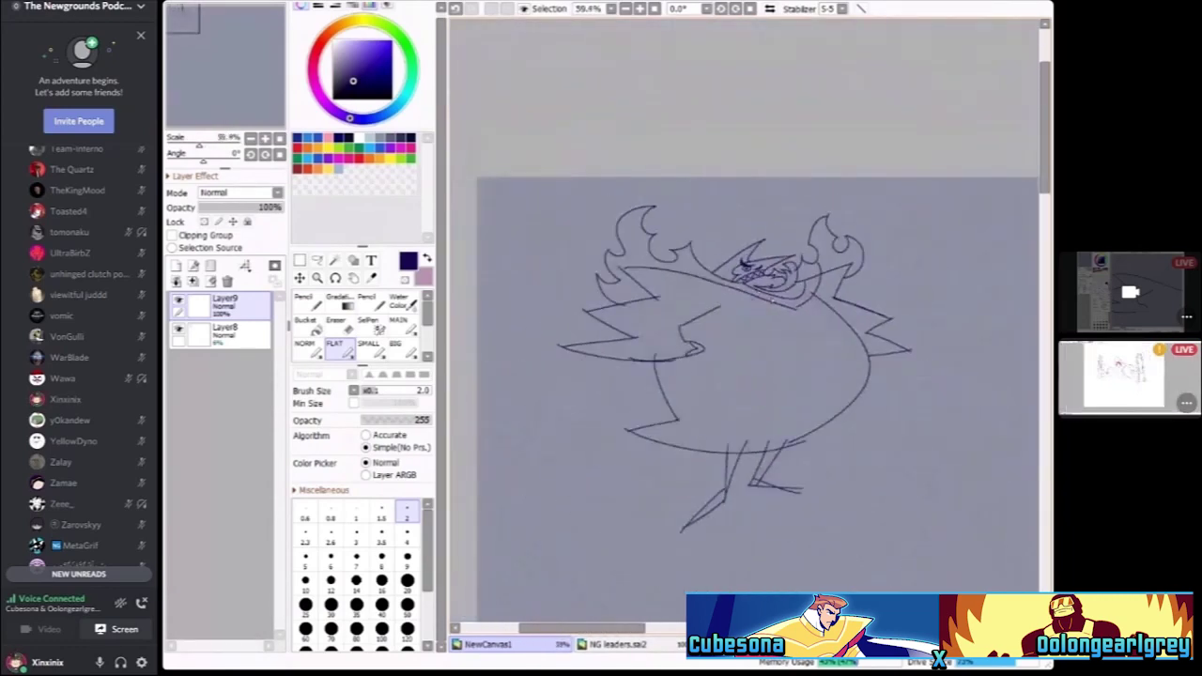
scroll(773, 300, up, 4)
click(770, 9)
click(771, 10)
click(771, 10)
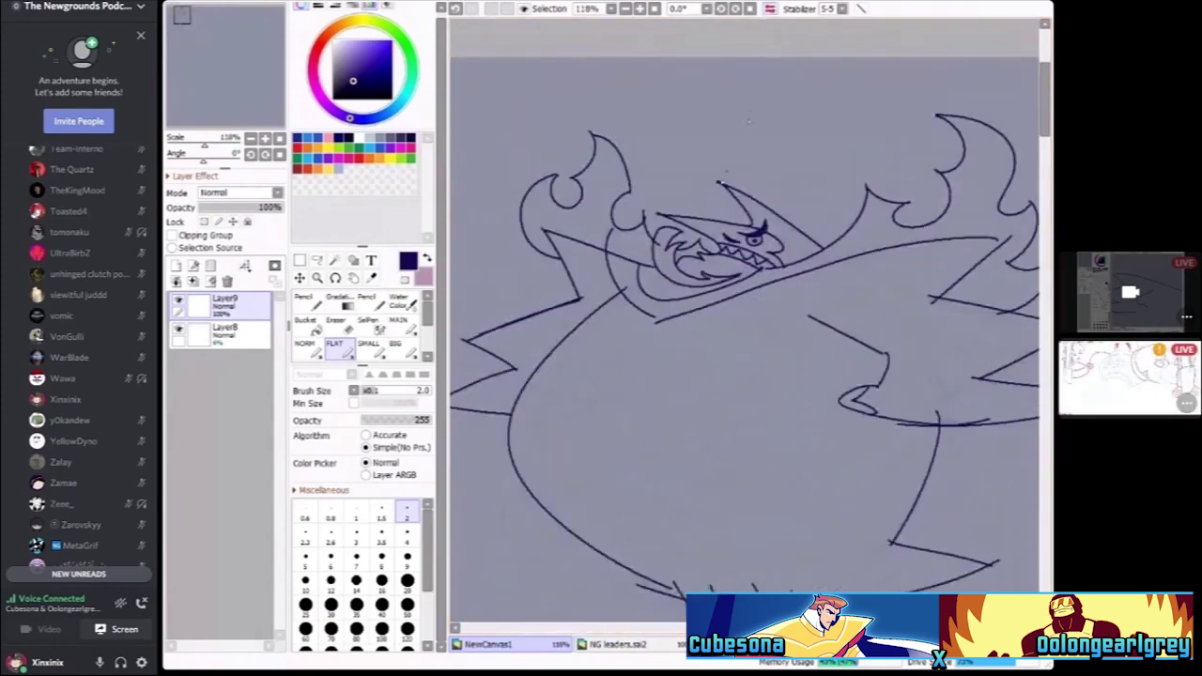
scroll(695, 207, down, 3)
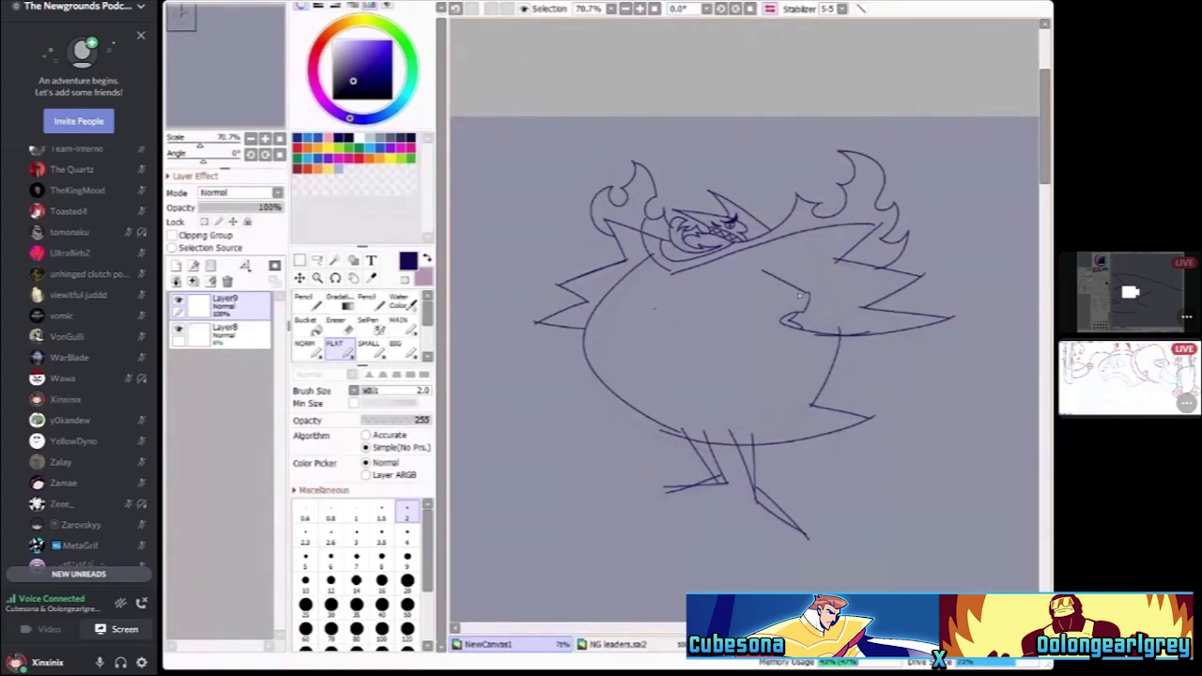
click(771, 10)
Draw the curved near thigh, the line under the belly, and the far thigh lines running down to the leg
scroll(691, 382, up, 3)
drag(648, 382, 832, 478)
scroll(803, 436, down, 2)
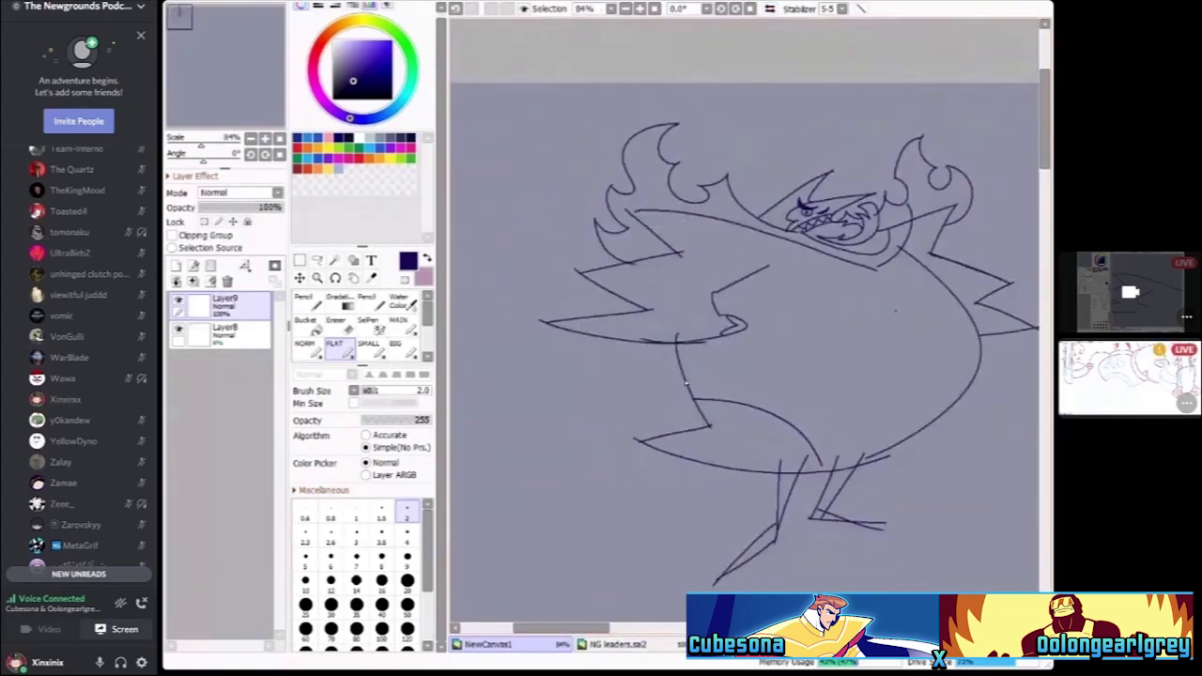
scroll(951, 404, up, 3)
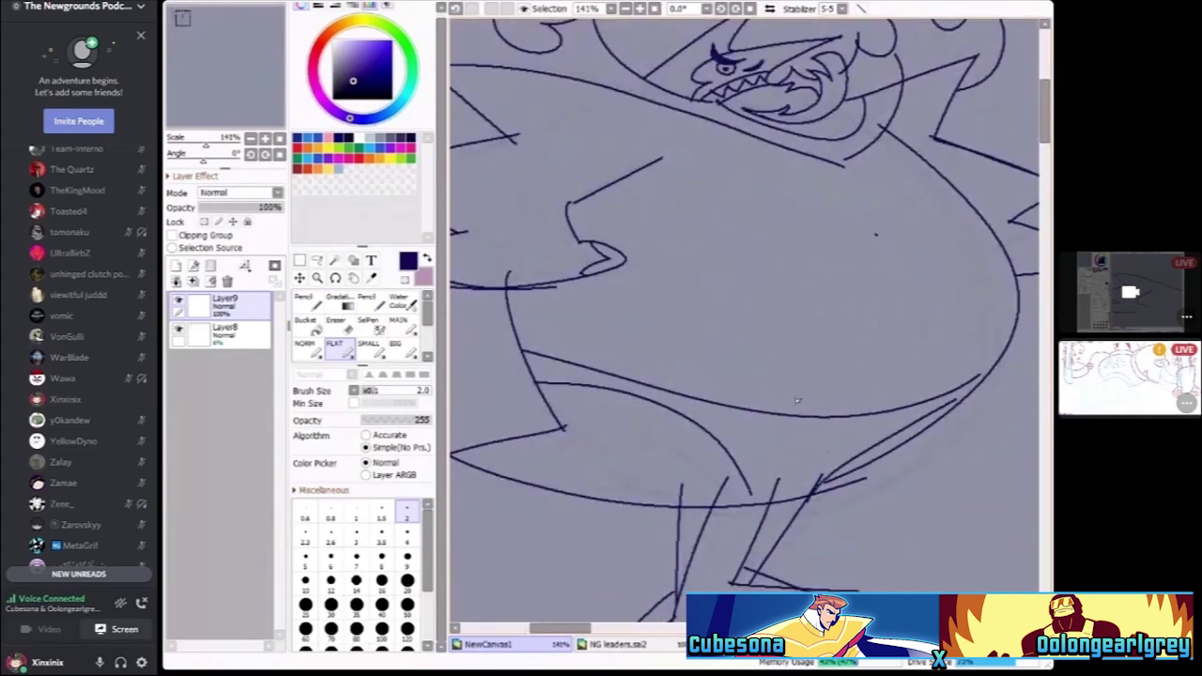
scroll(798, 402, down, 4)
scroll(839, 323, up, 2)
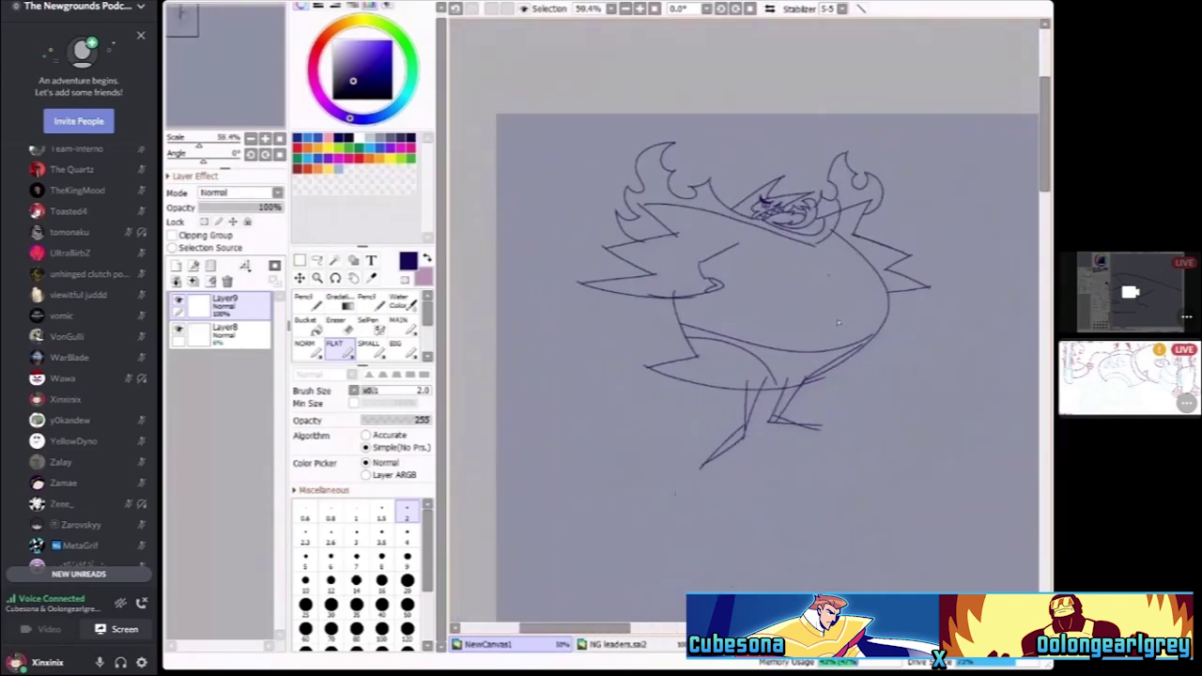
scroll(839, 324, up, 3)
scroll(788, 338, down, 1)
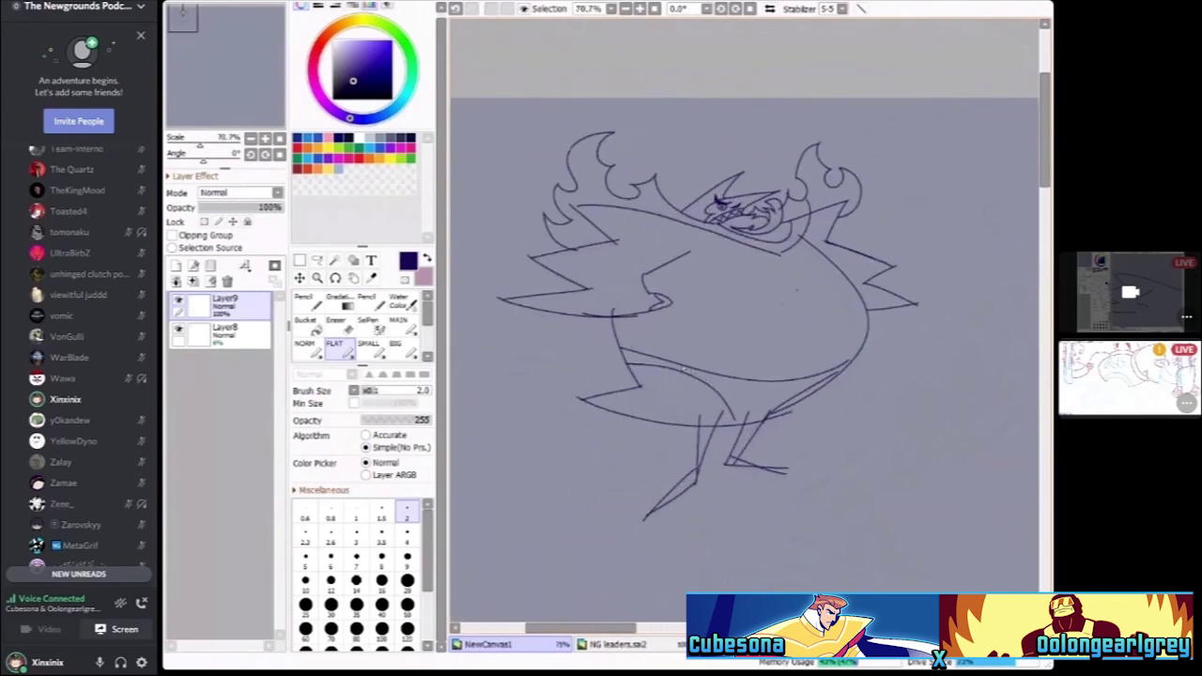
Select the lower body and legs and deform them into a shorter shape that tapers toward the feet
key(ctrl+t)
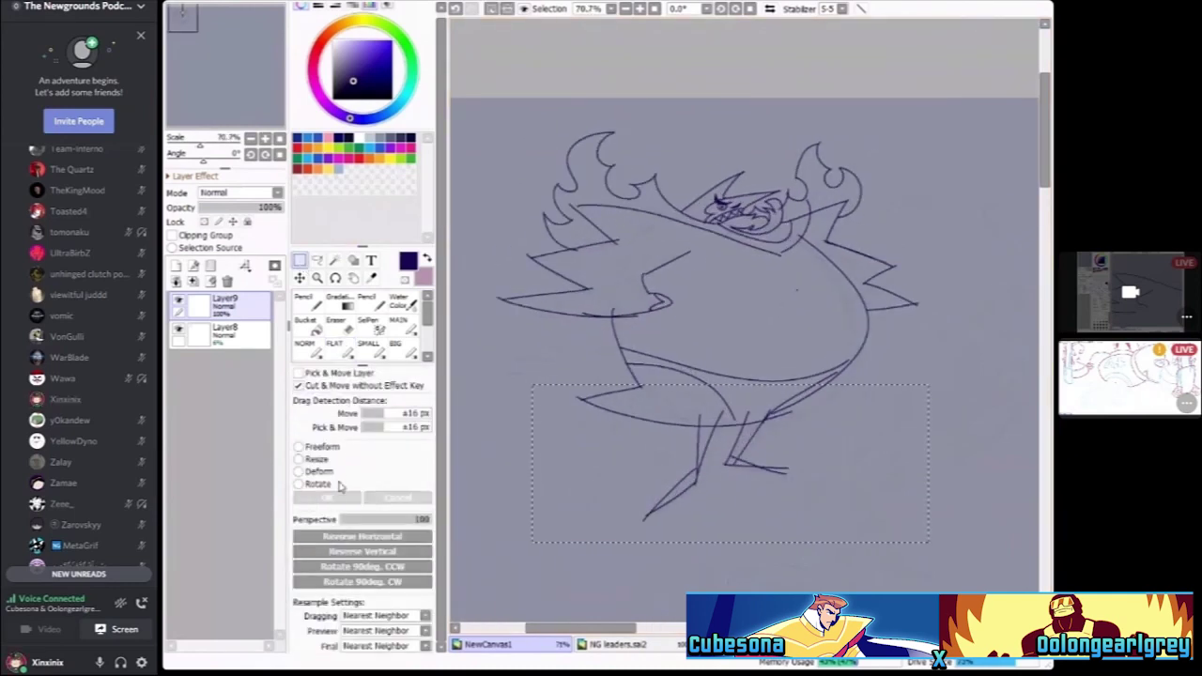
scroll(630, 513, up, 1)
drag(566, 523, 604, 500)
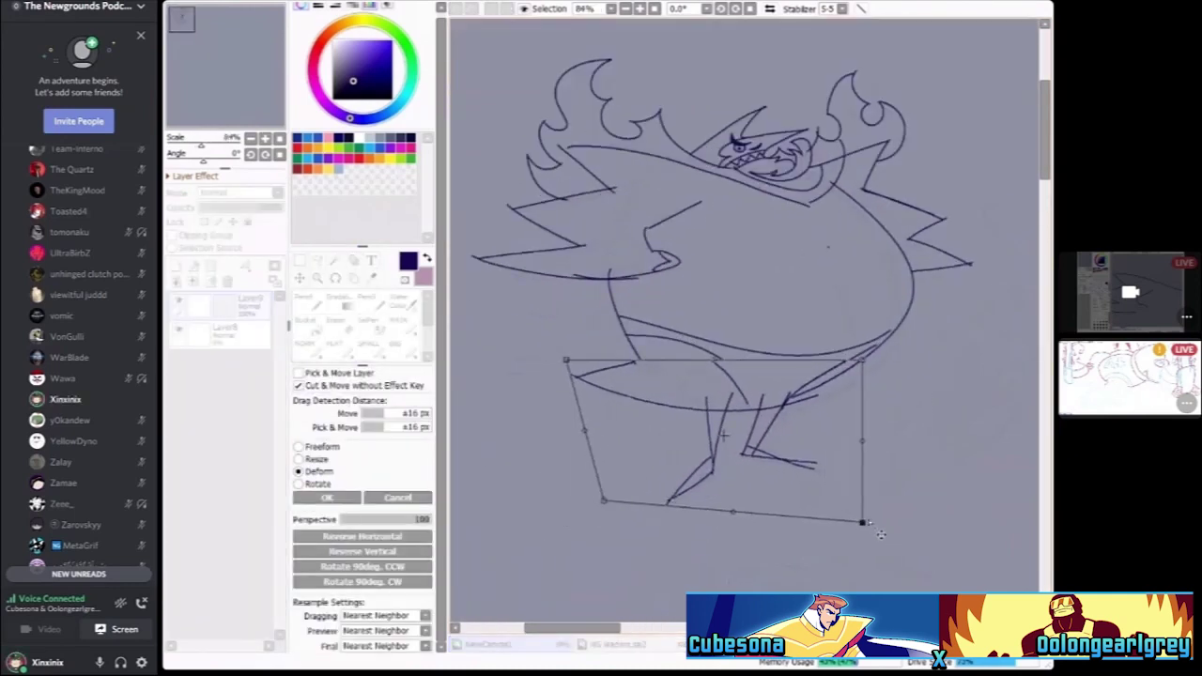
drag(864, 523, 818, 513)
drag(711, 507, 730, 488)
scroll(855, 371, up, 2)
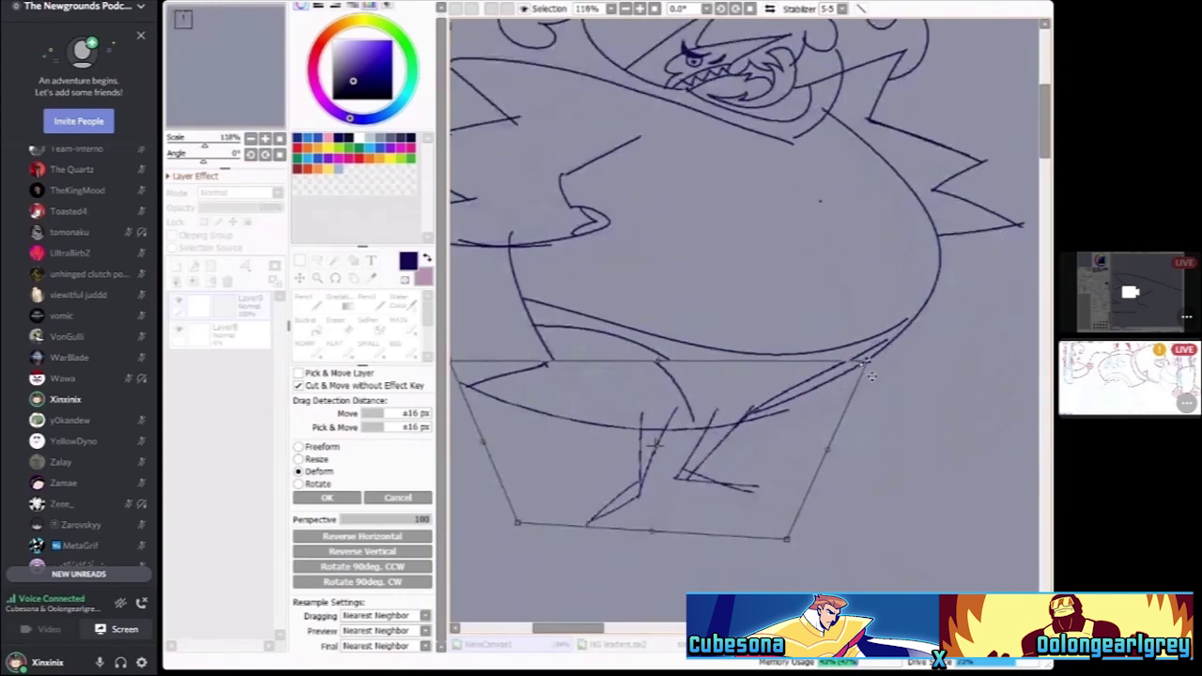
drag(855, 371, 896, 367)
scroll(895, 366, down, 2)
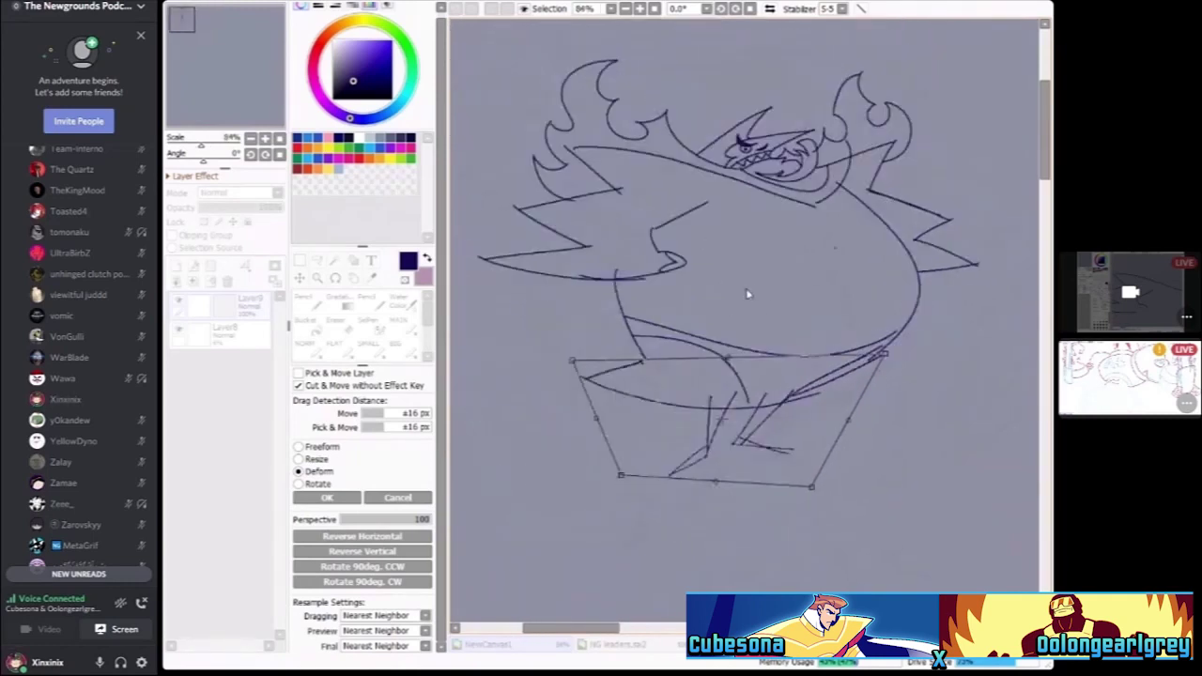
key(Return)
scroll(705, 355, down, 5)
scroll(706, 295, up, 3)
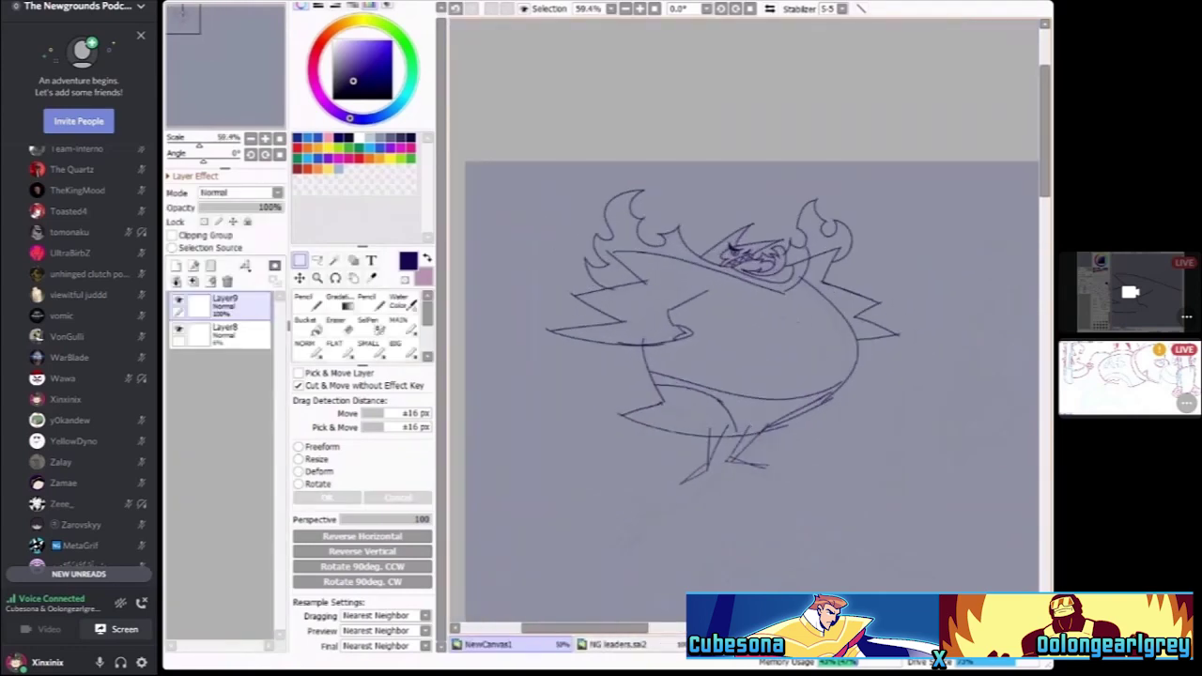
Draw a pointed, forked tail feather shape behind the lower back with the FLAT brush
click(344, 342)
scroll(629, 410, up, 3)
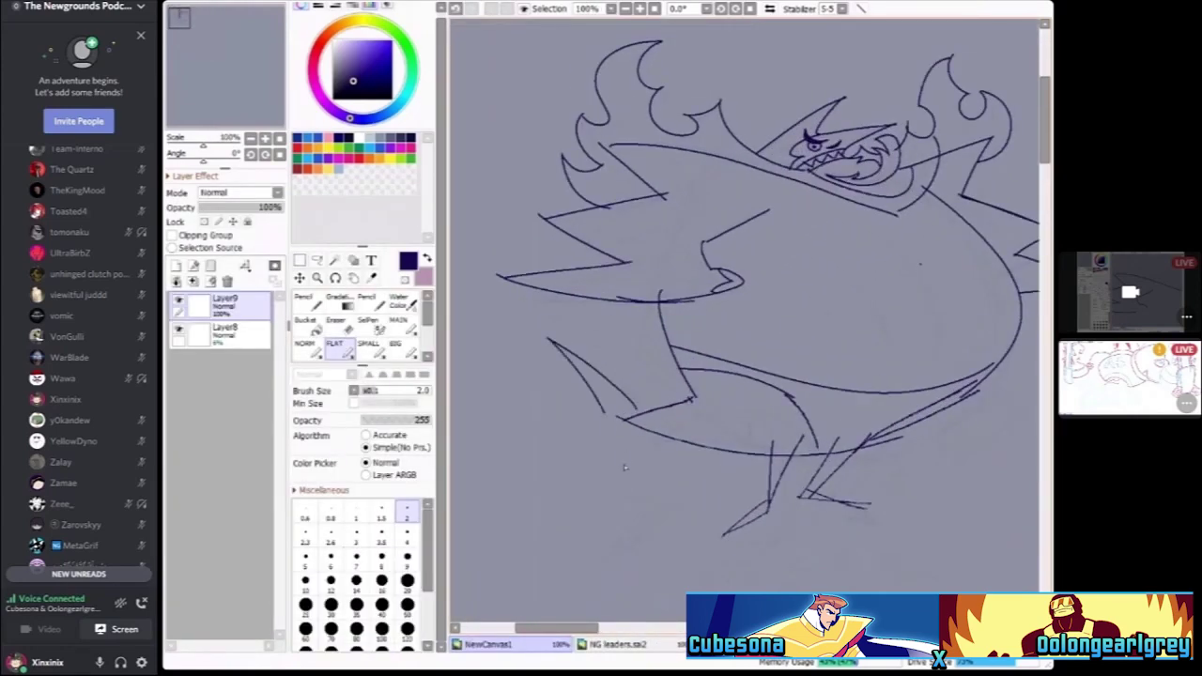
scroll(604, 401, down, 3)
scroll(620, 376, up, 2)
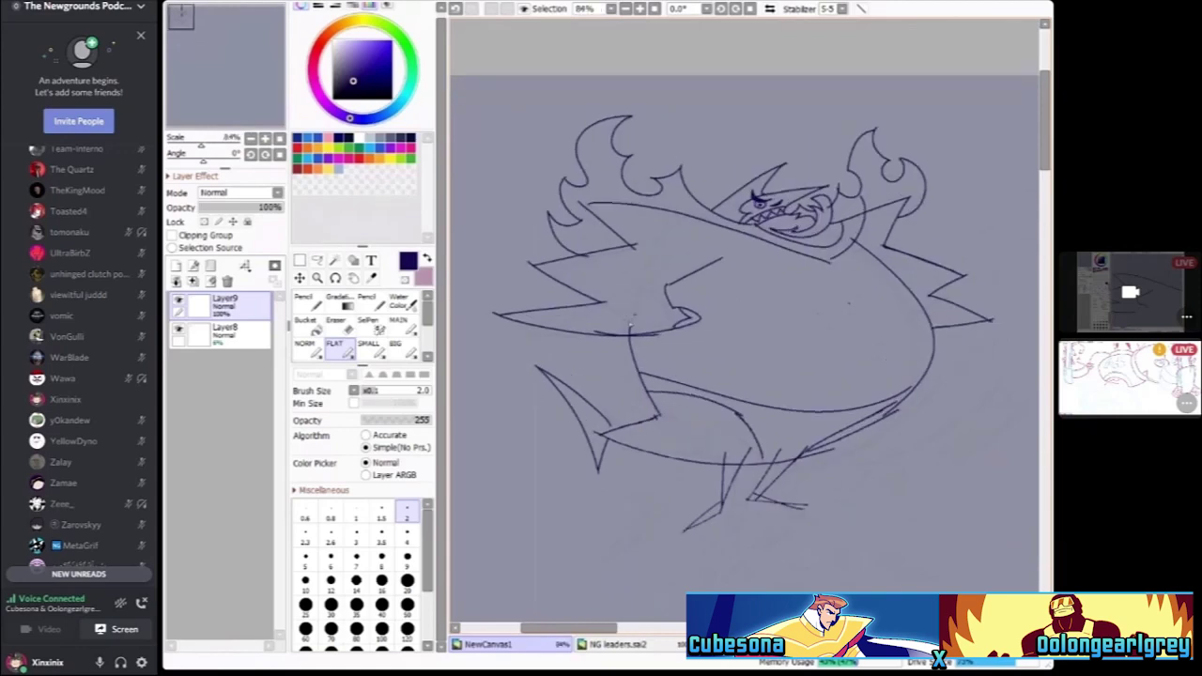
Reinforce the lower back and tail lines, and add small spiky feathers where the tail meets the body
scroll(622, 369, up, 1)
scroll(630, 390, down, 2)
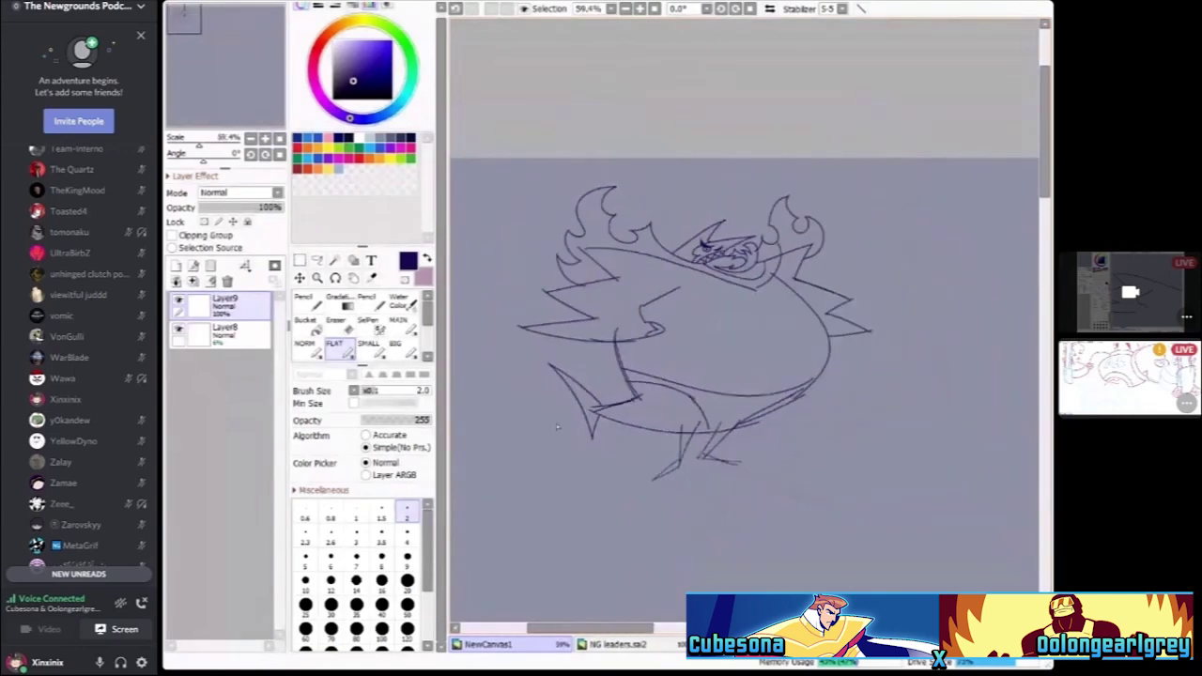
scroll(631, 393, up, 4)
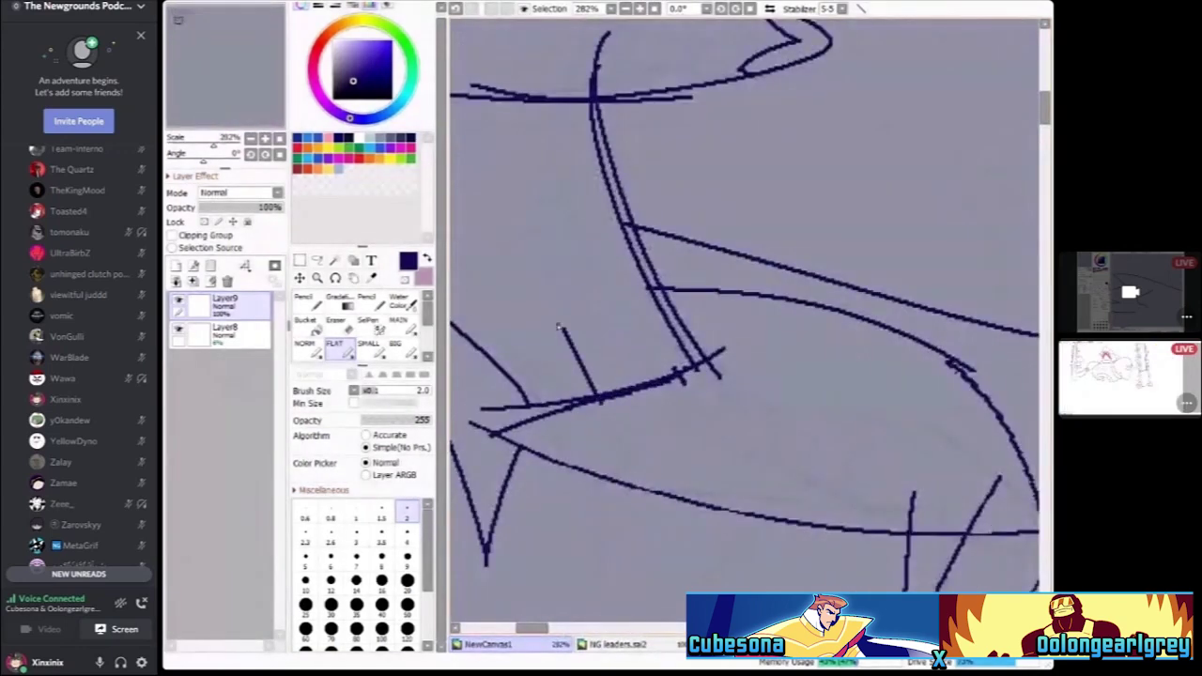
scroll(631, 392, down, 2)
scroll(620, 399, down, 2)
scroll(620, 399, up, 5)
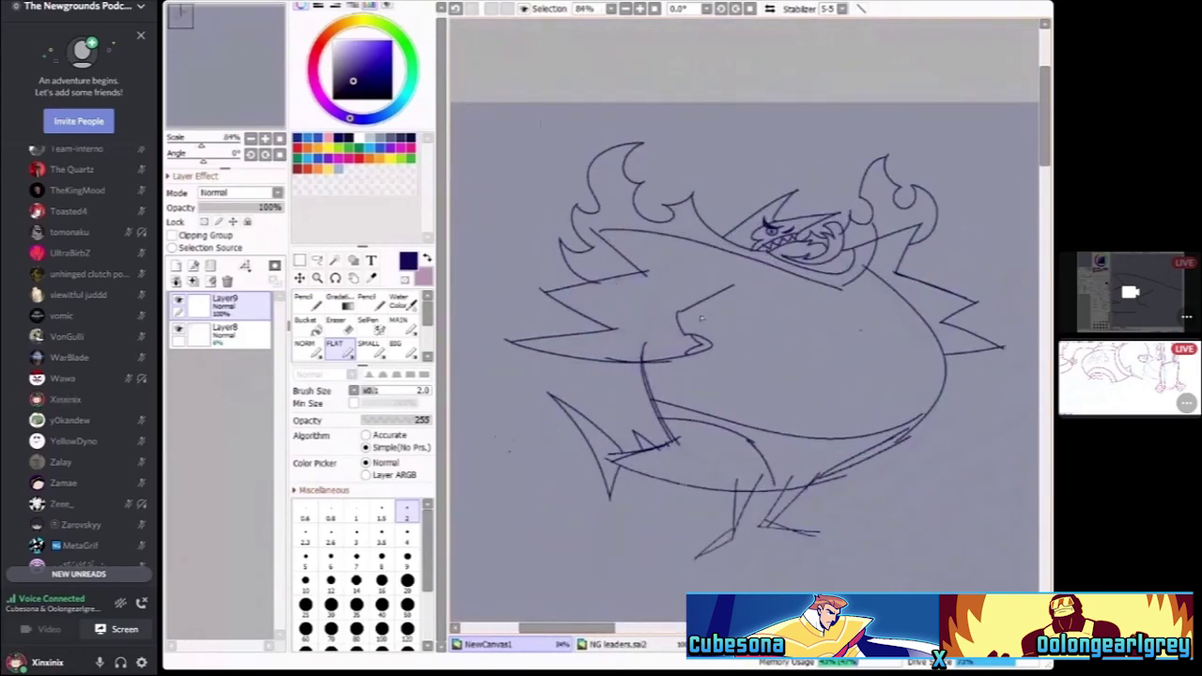
Look over the bird's near wing shoulder and overall silhouette
scroll(664, 350, down, 4)
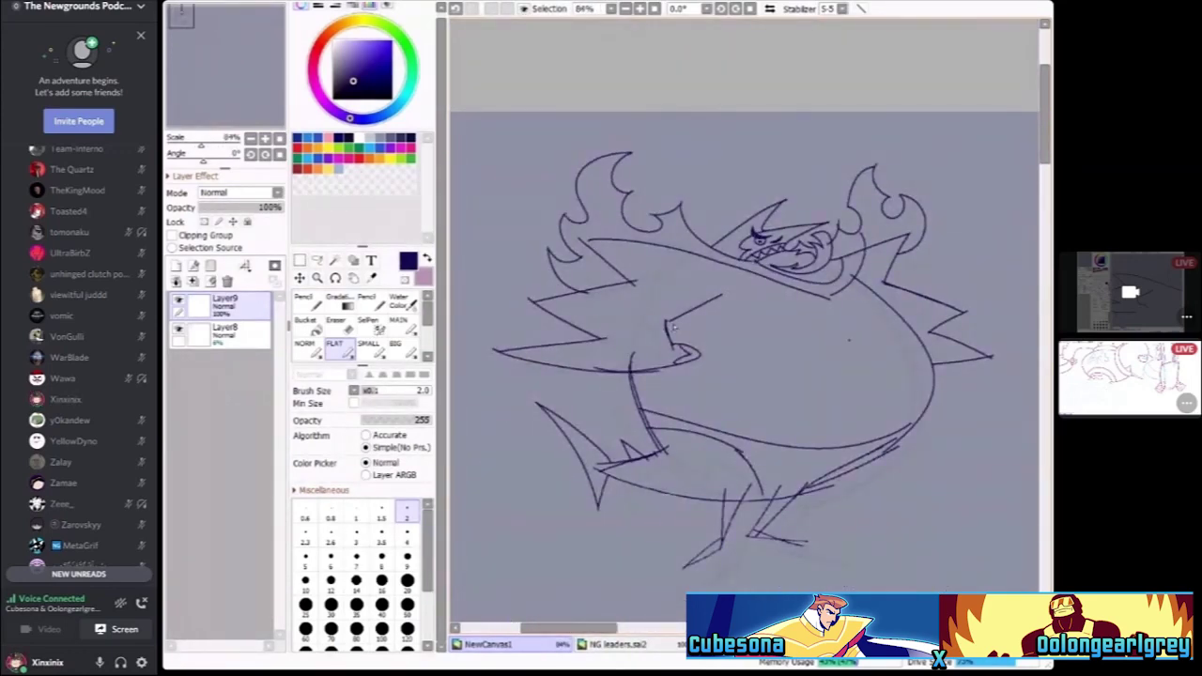
scroll(674, 327, up, 4)
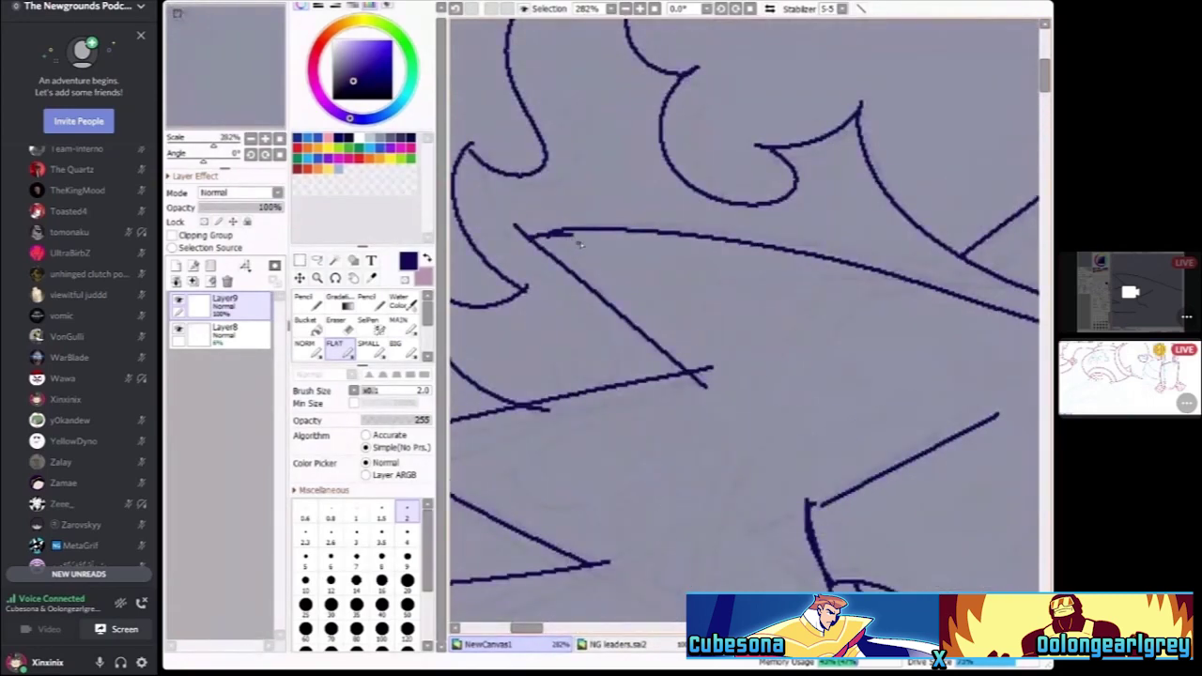
scroll(580, 244, down, 5)
scroll(665, 282, up, 4)
scroll(665, 281, down, 2)
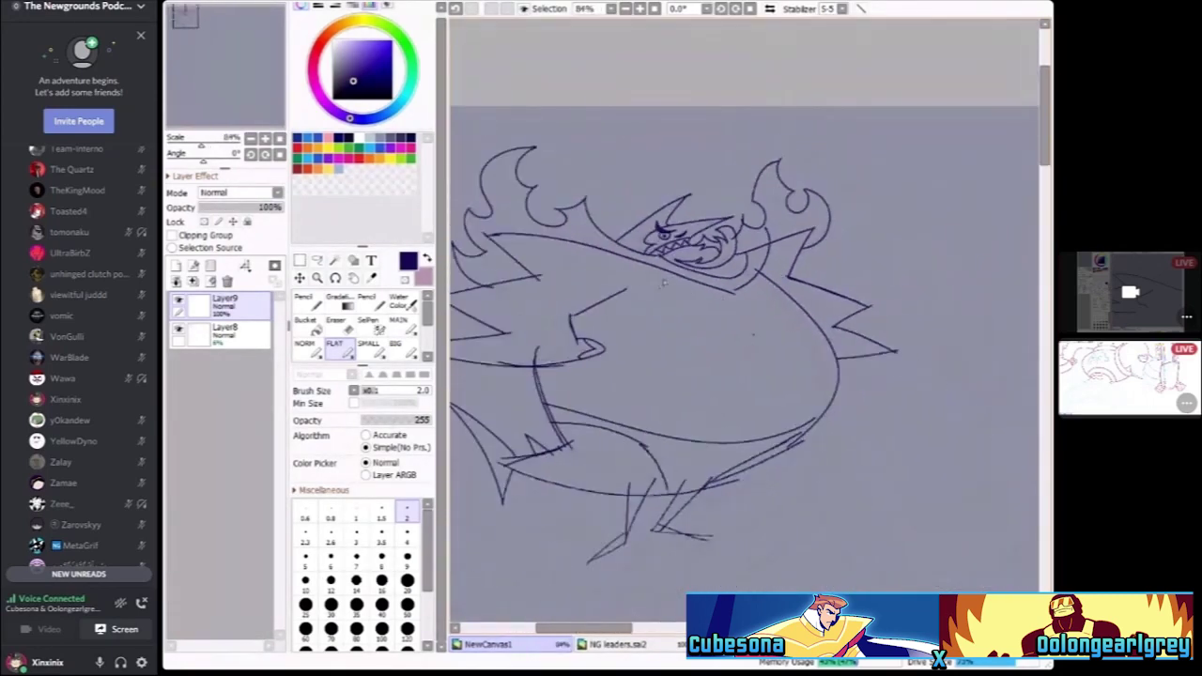
scroll(663, 283, up, 1)
scroll(671, 303, down, 2)
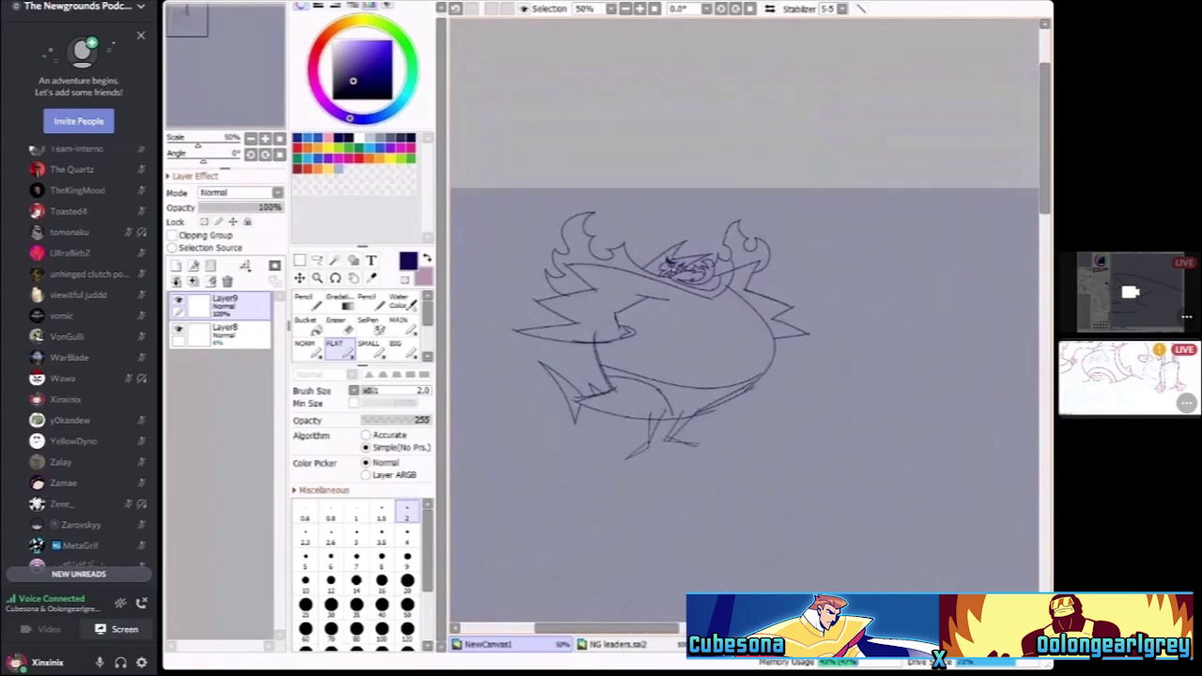
scroll(671, 304, up, 5)
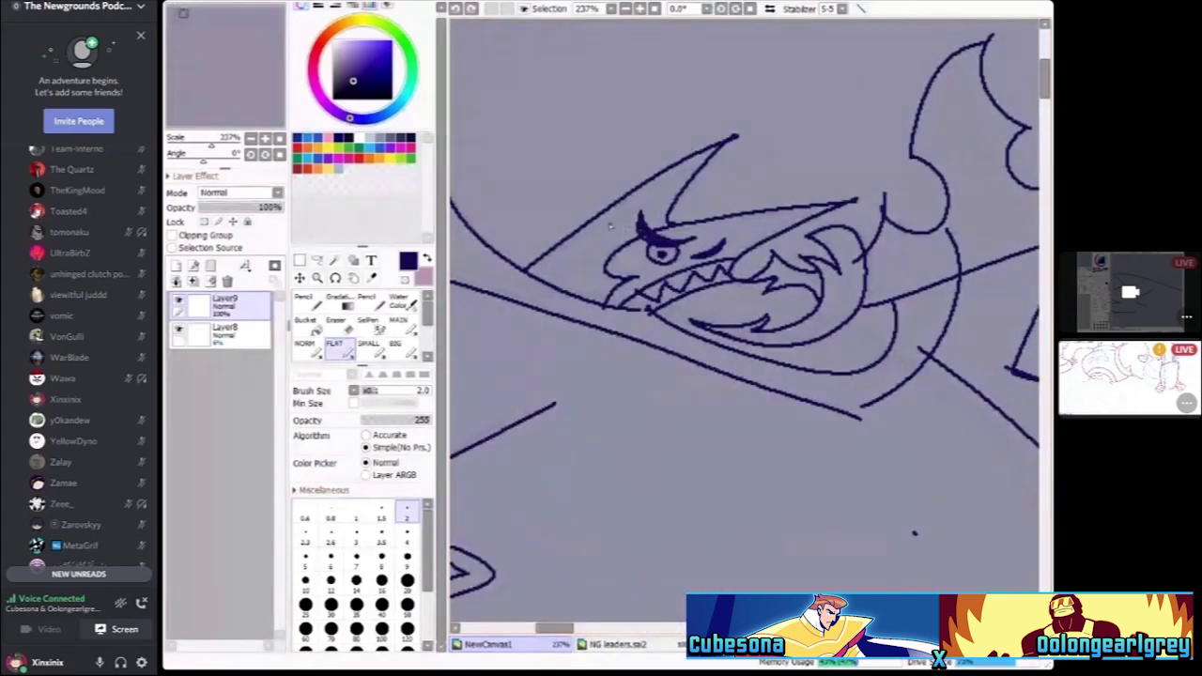
Sharpen the upper tip of the near eyebrow into a thin point with the FLAT brush at size 1
scroll(611, 225, up, 6)
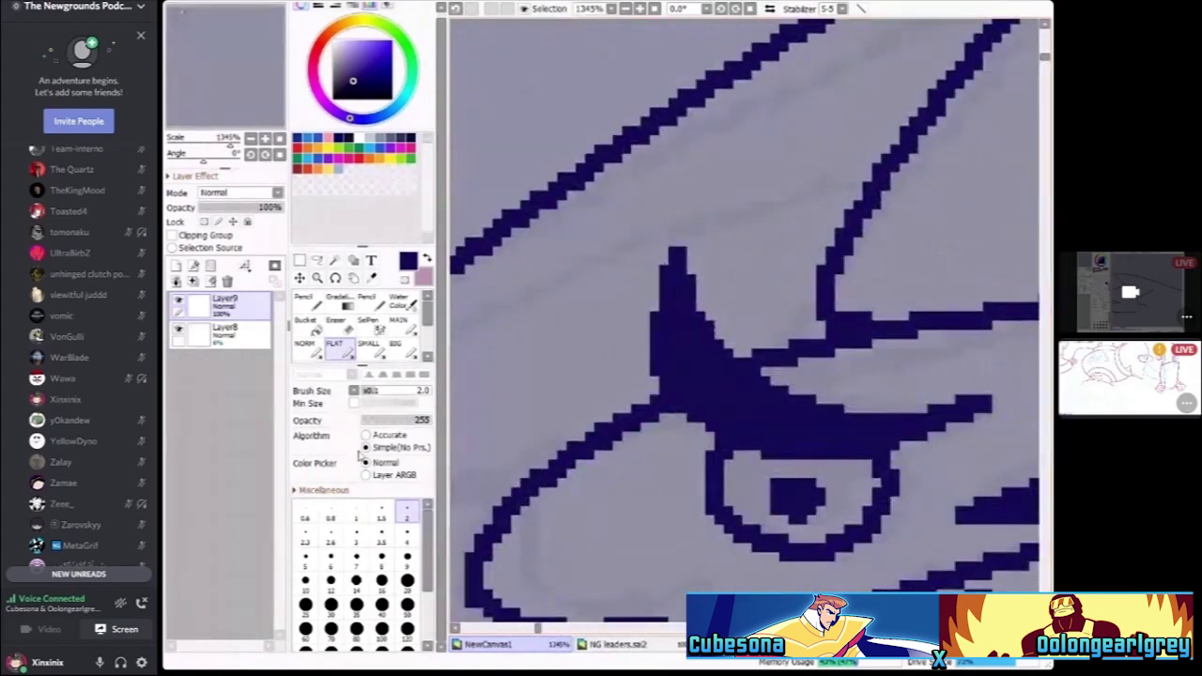
click(356, 511)
scroll(671, 263, up, 3)
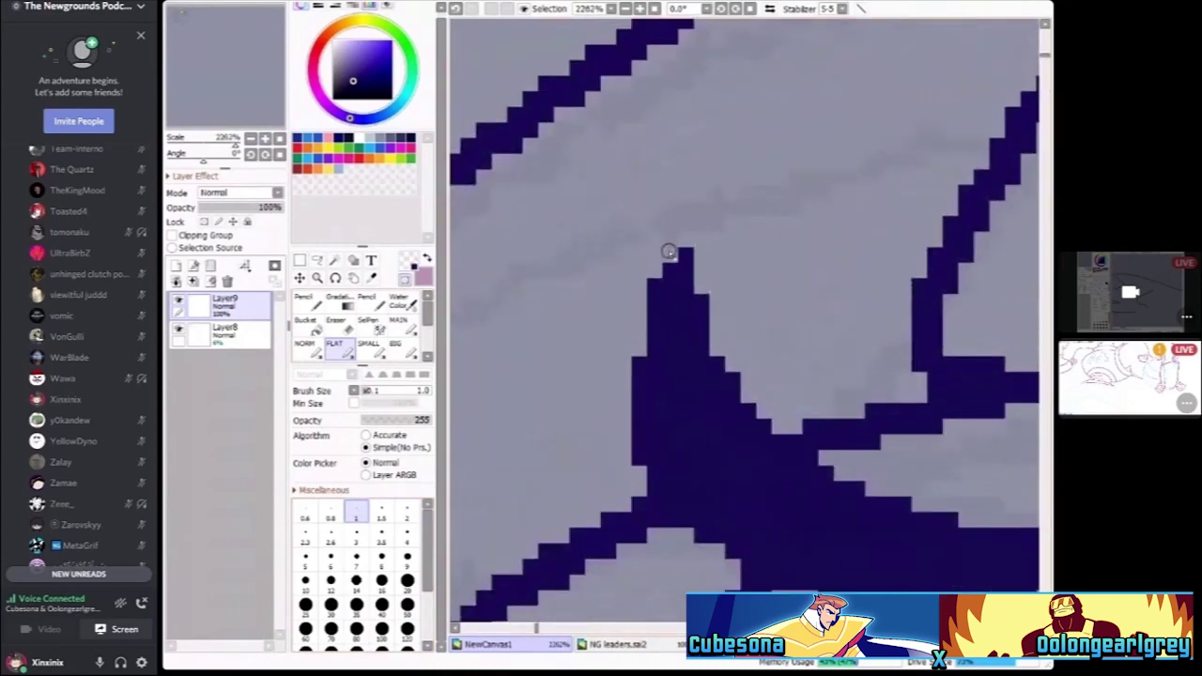
scroll(656, 319, down, 2)
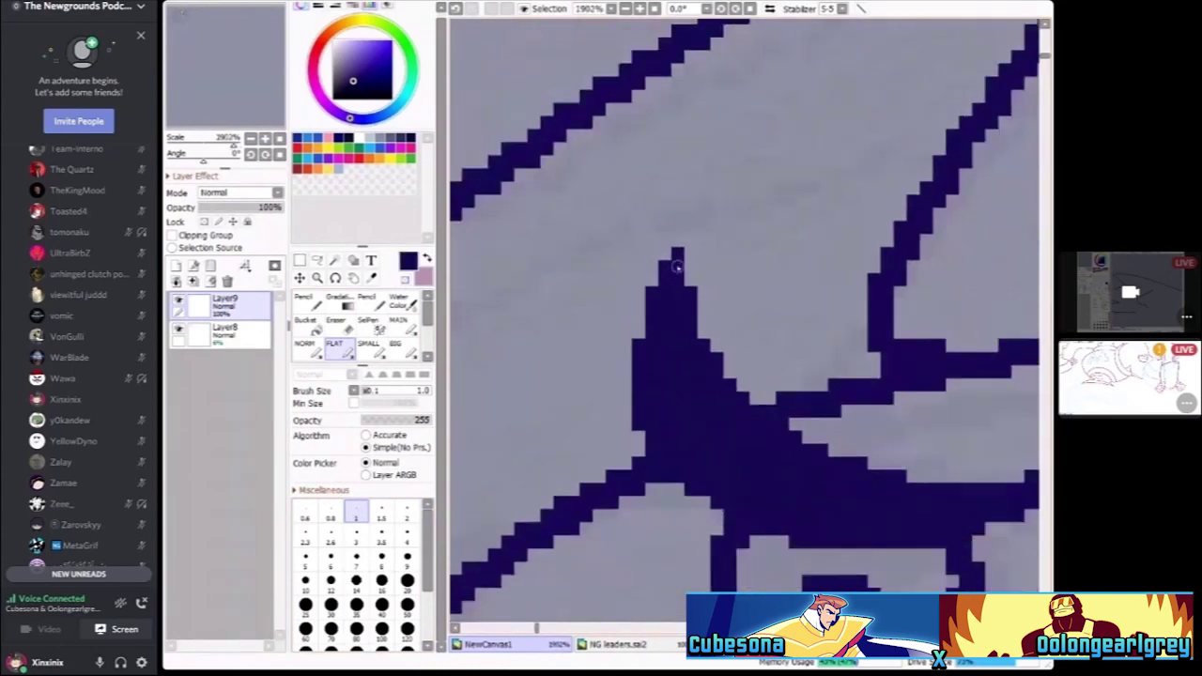
scroll(723, 287, up, 3)
scroll(697, 227, down, 5)
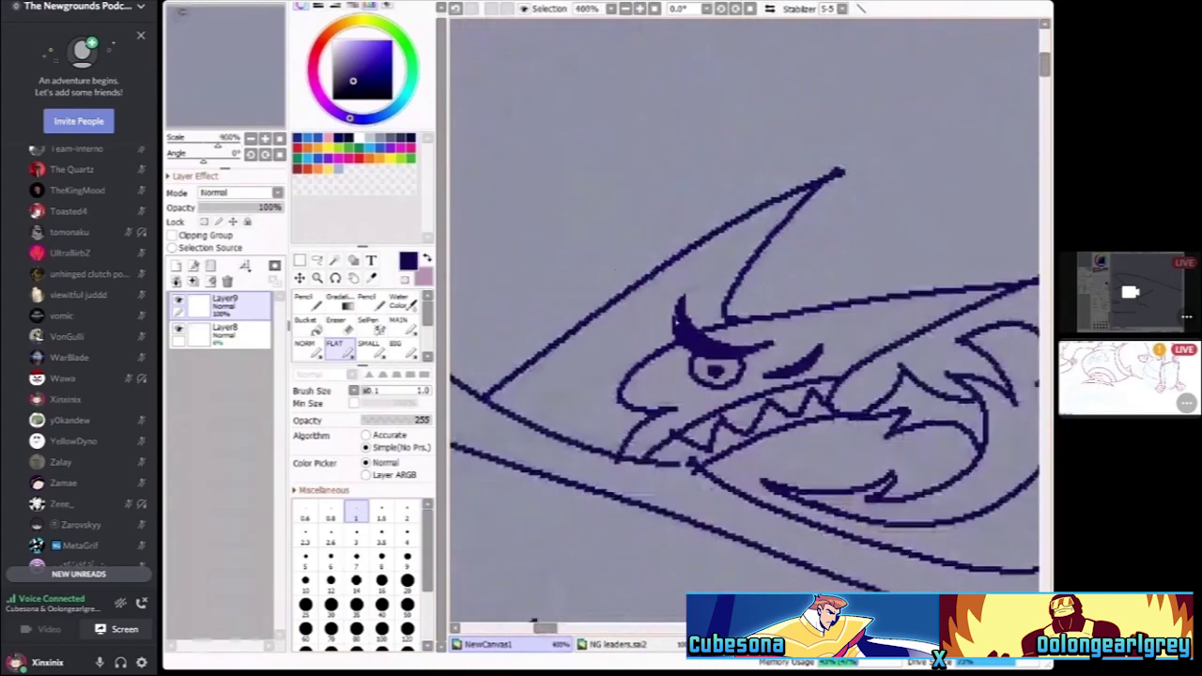
scroll(682, 340, up, 4)
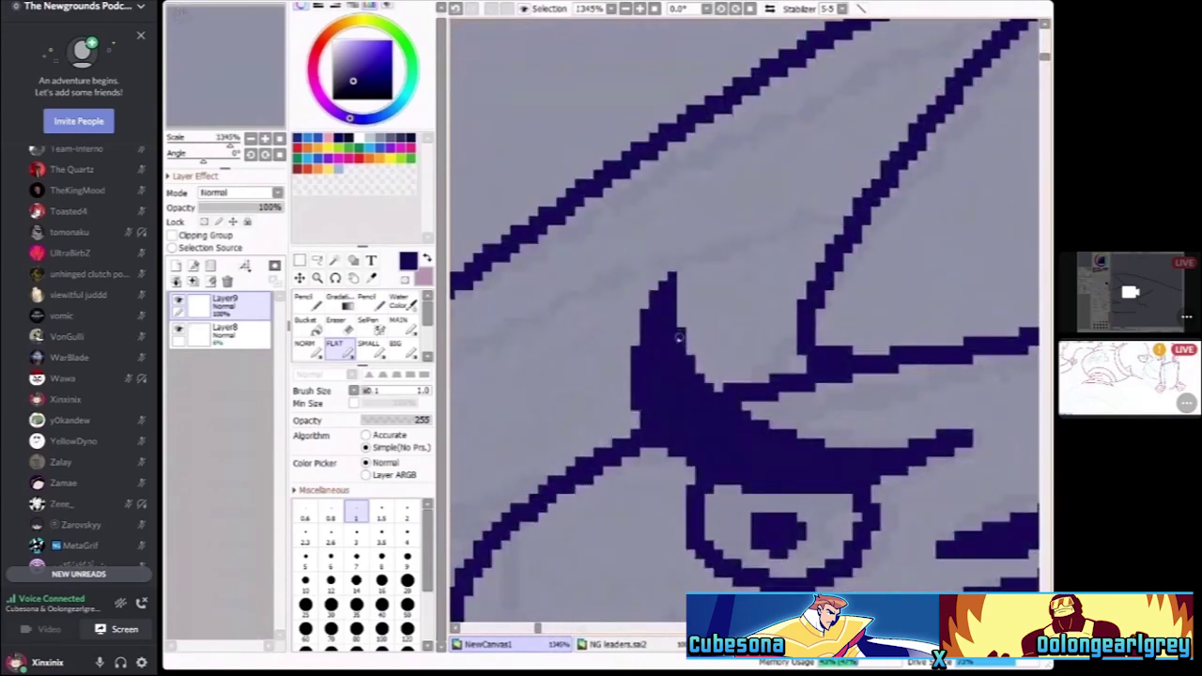
scroll(678, 336, down, 4)
scroll(667, 329, up, 4)
scroll(647, 331, down, 4)
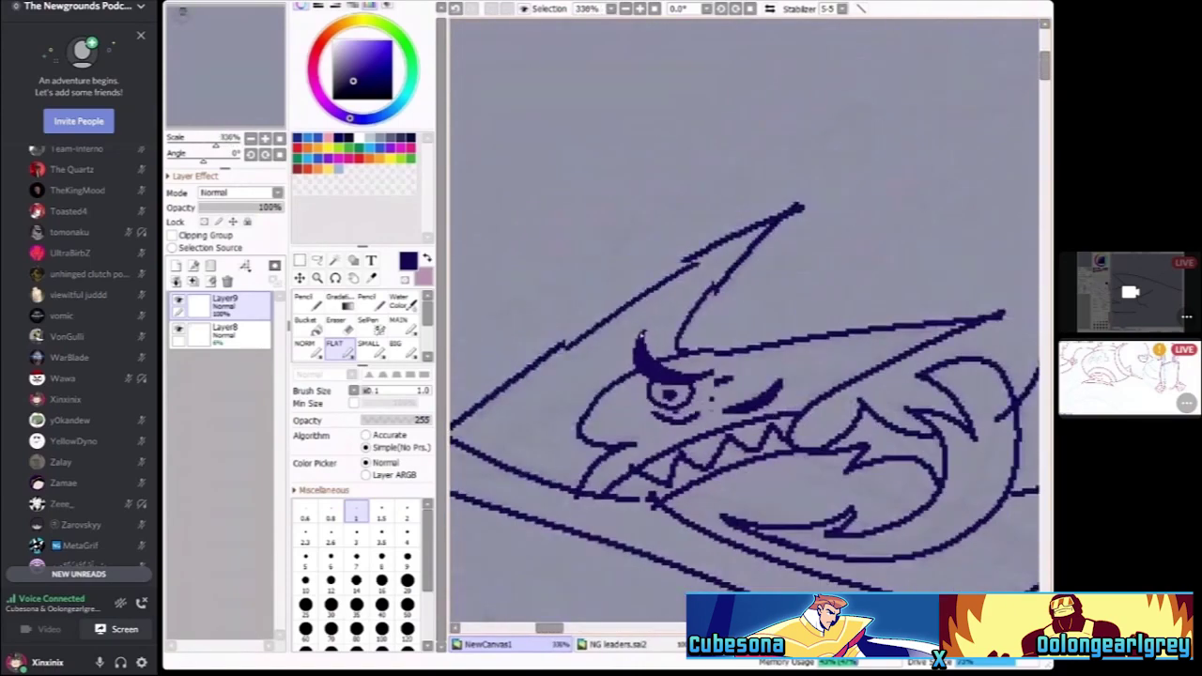
Trim the near eyebrow's inner end into a finer taper using the FLAT brush with transparent colour
scroll(658, 329, up, 5)
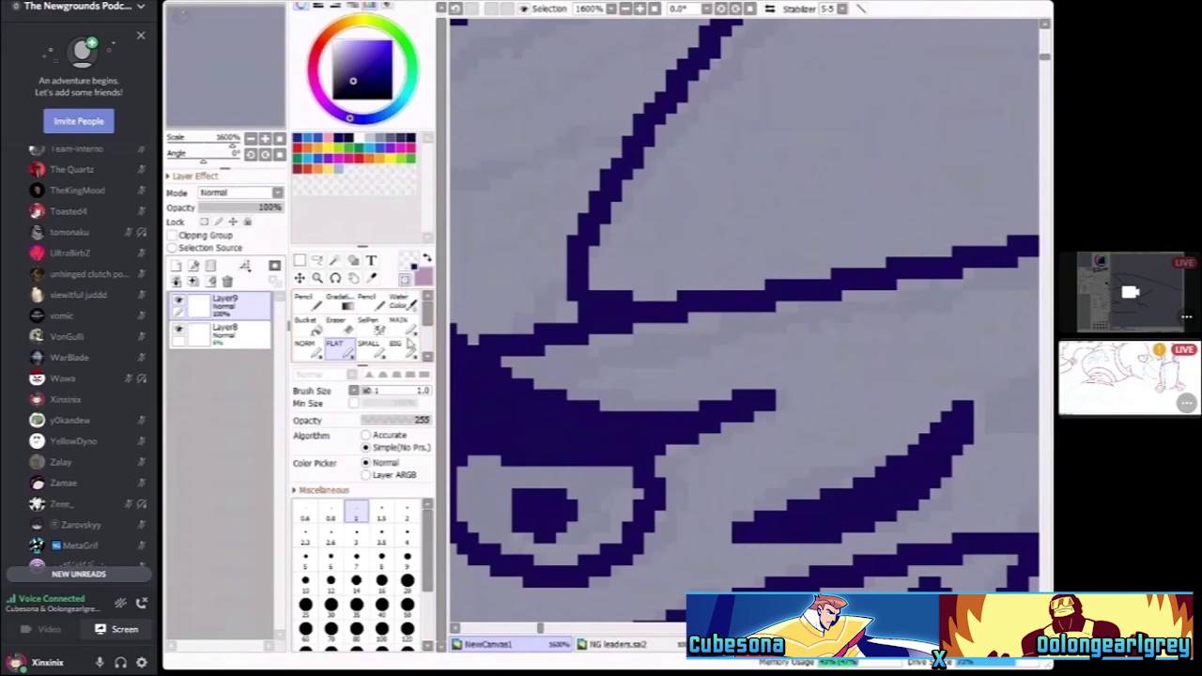
scroll(783, 403, up, 3)
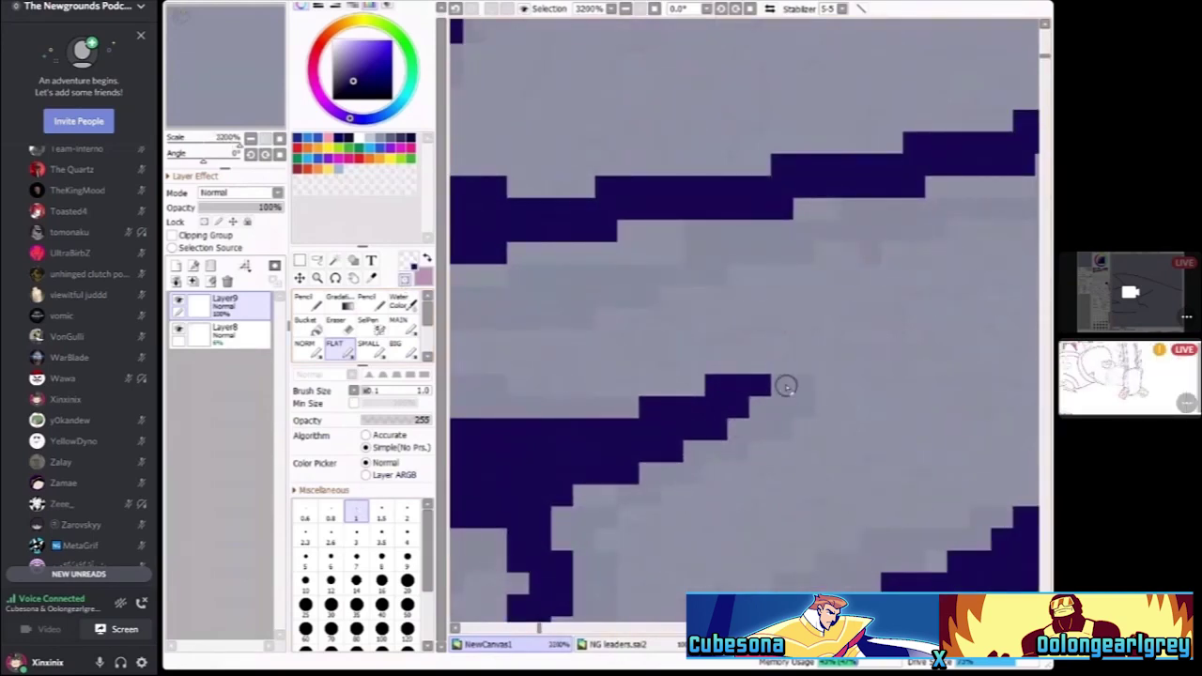
scroll(786, 386, down, 4)
scroll(786, 386, up, 2)
scroll(787, 386, down, 2)
scroll(786, 386, up, 1)
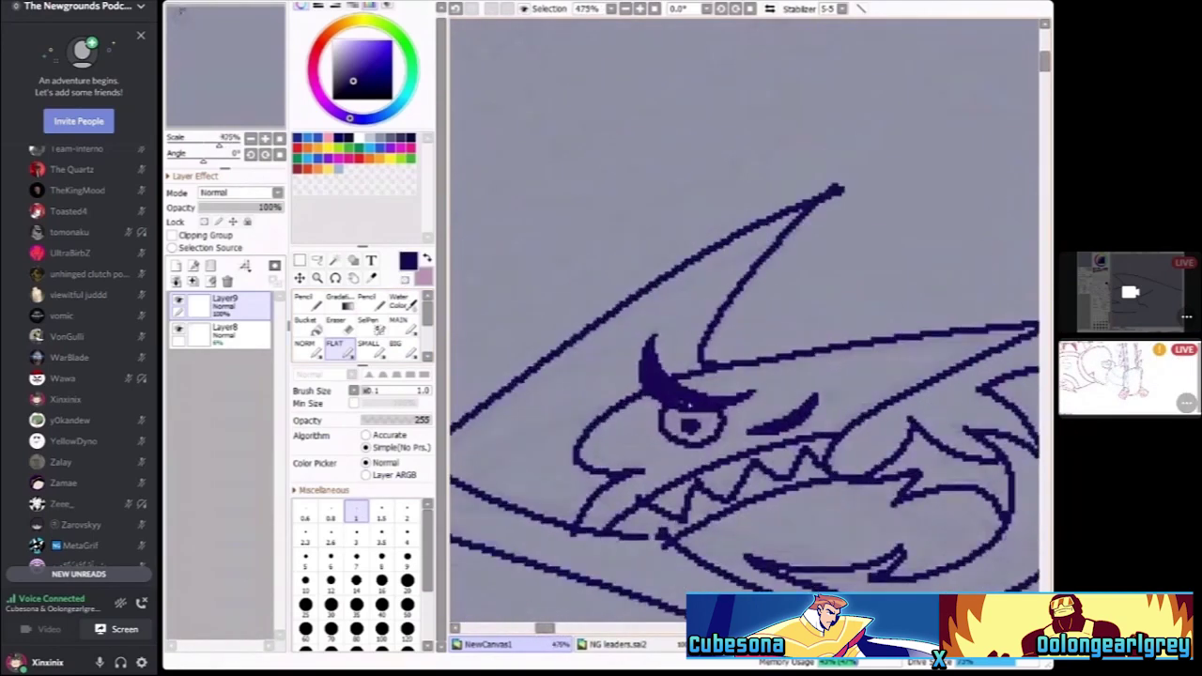
Thicken the outline around the sides and underside of the near eye with the FLAT brush at size 2
scroll(691, 402, up, 3)
click(406, 513)
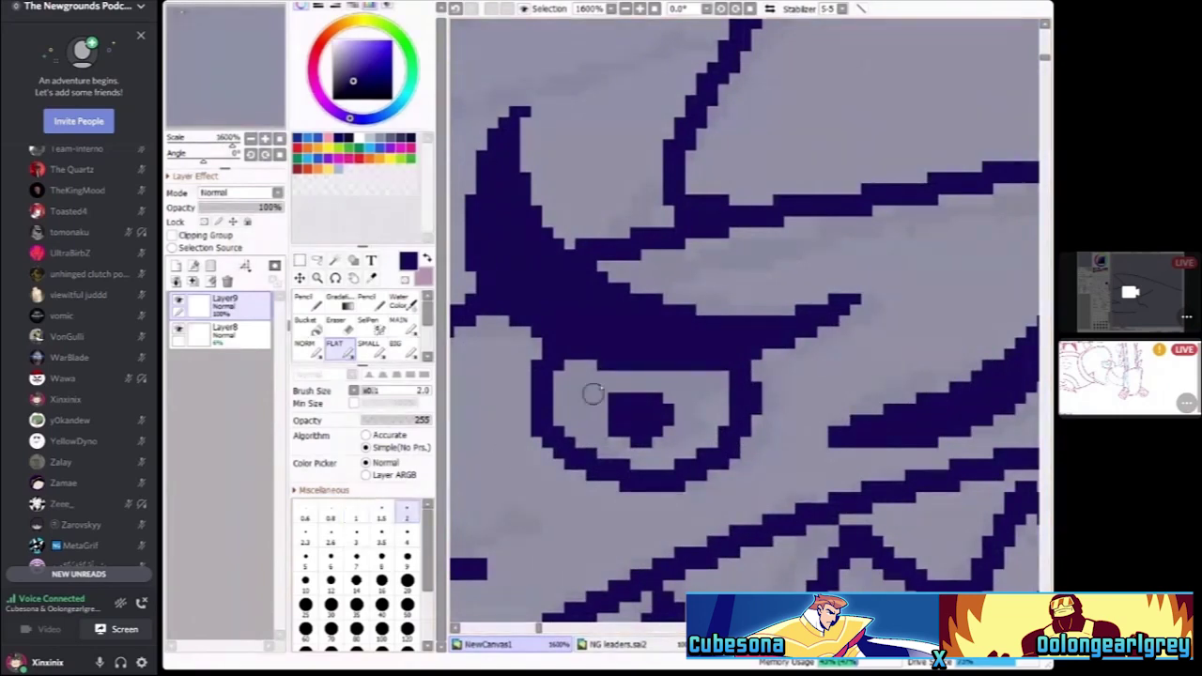
mouse_move(571, 339)
mouse_down()
mouse_move(522, 389)
mouse_move(563, 485)
mouse_up()
scroll(611, 479, down, 4)
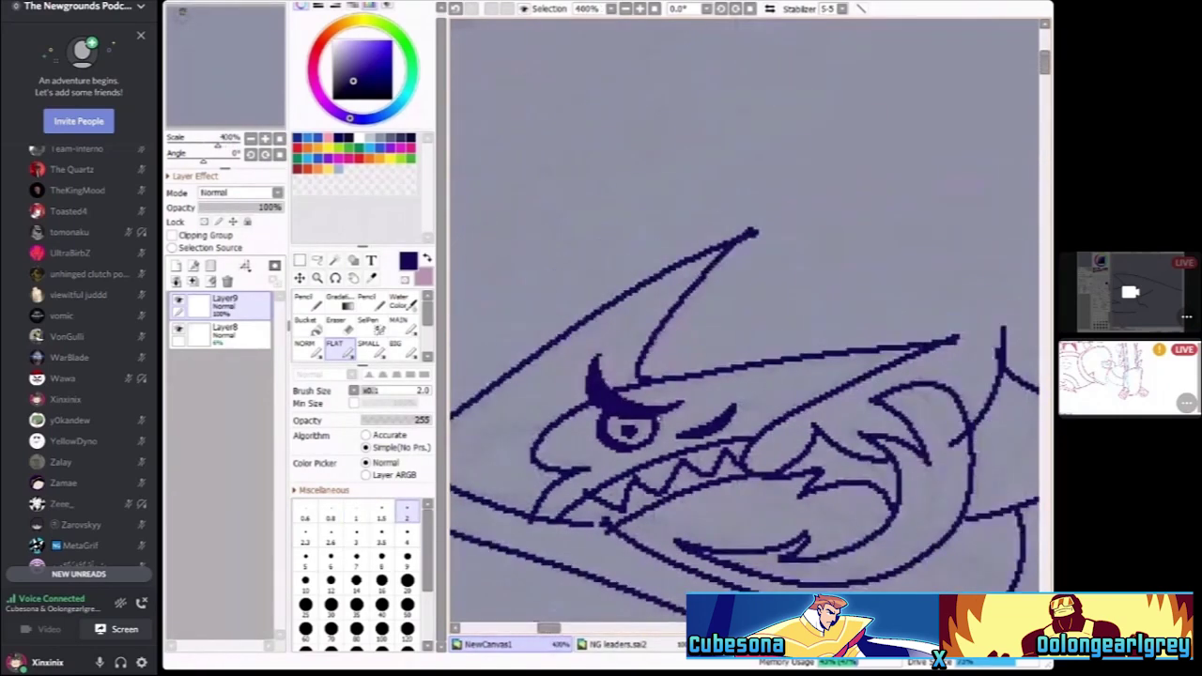
scroll(630, 432, up, 5)
scroll(679, 431, down, 2)
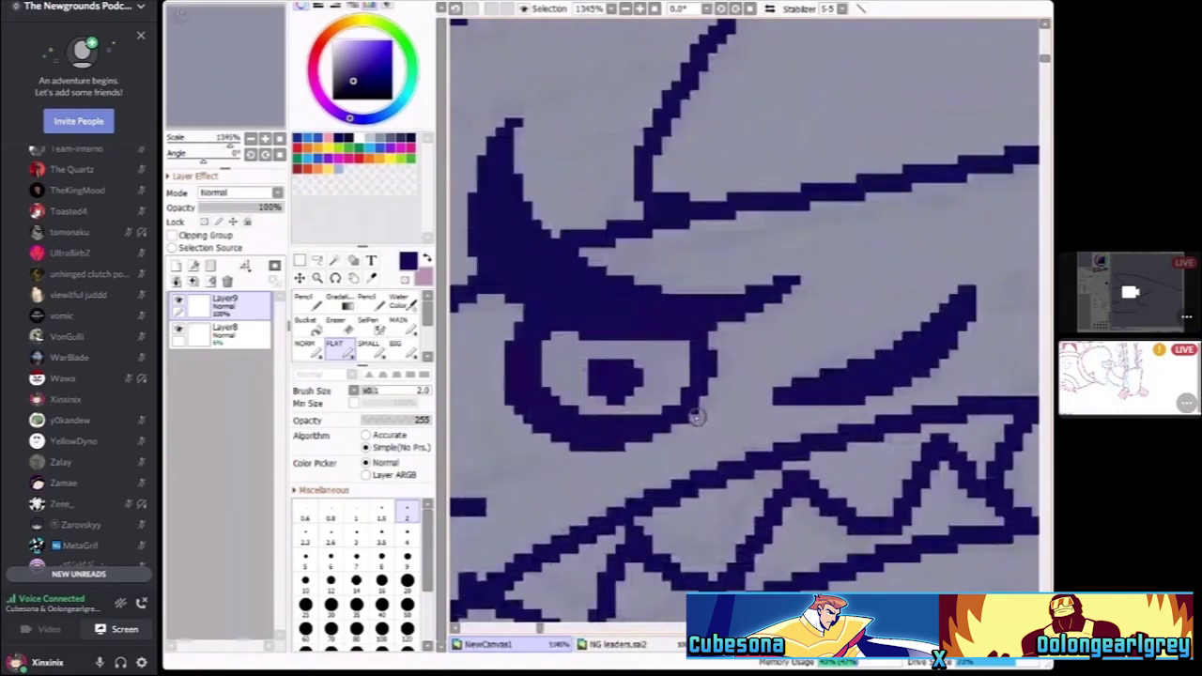
scroll(680, 409, up, 3)
scroll(676, 410, down, 4)
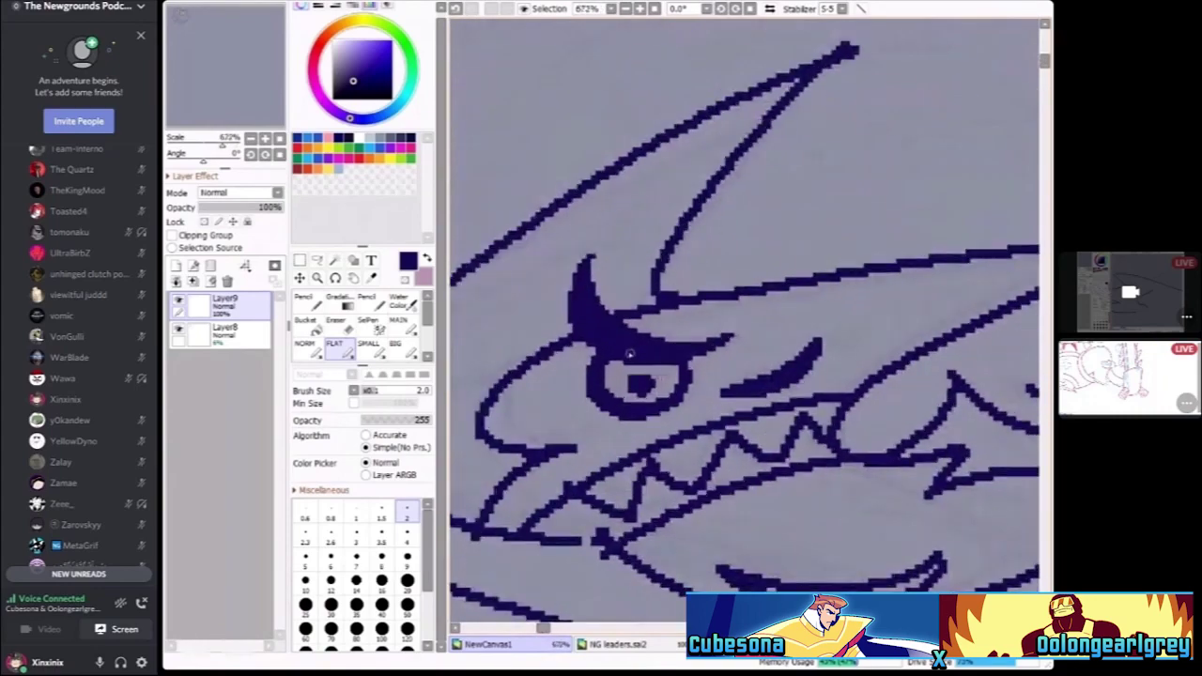
scroll(628, 358, up, 1)
scroll(628, 357, up, 3)
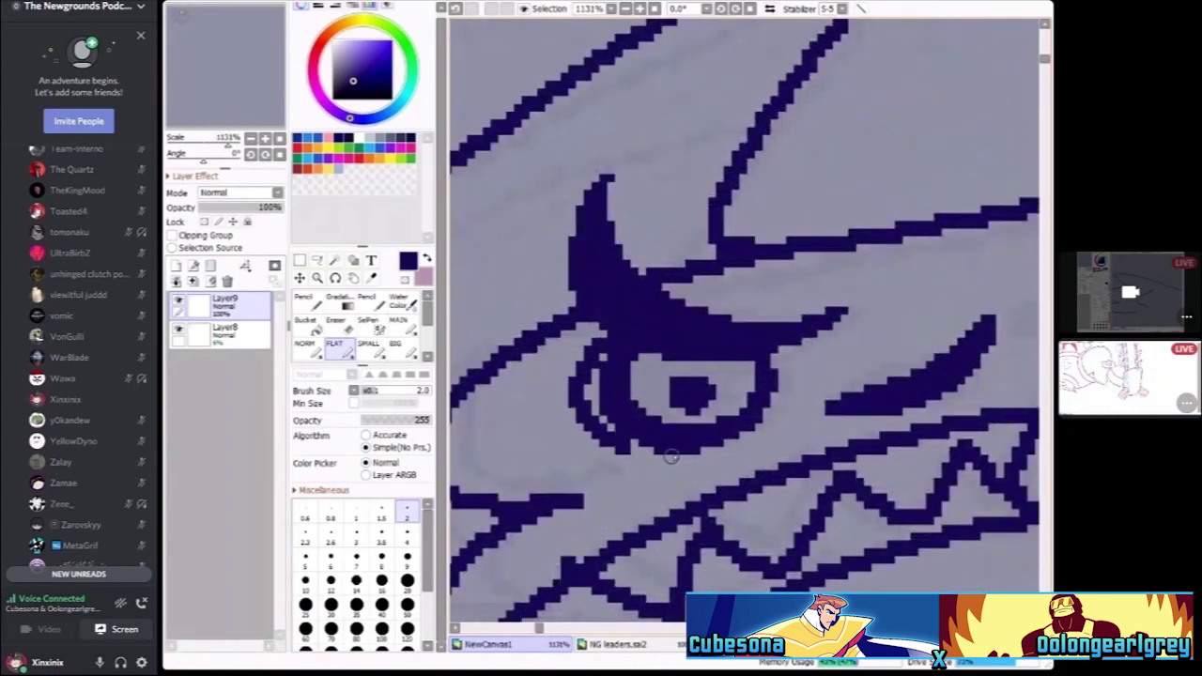
scroll(608, 351, down, 8)
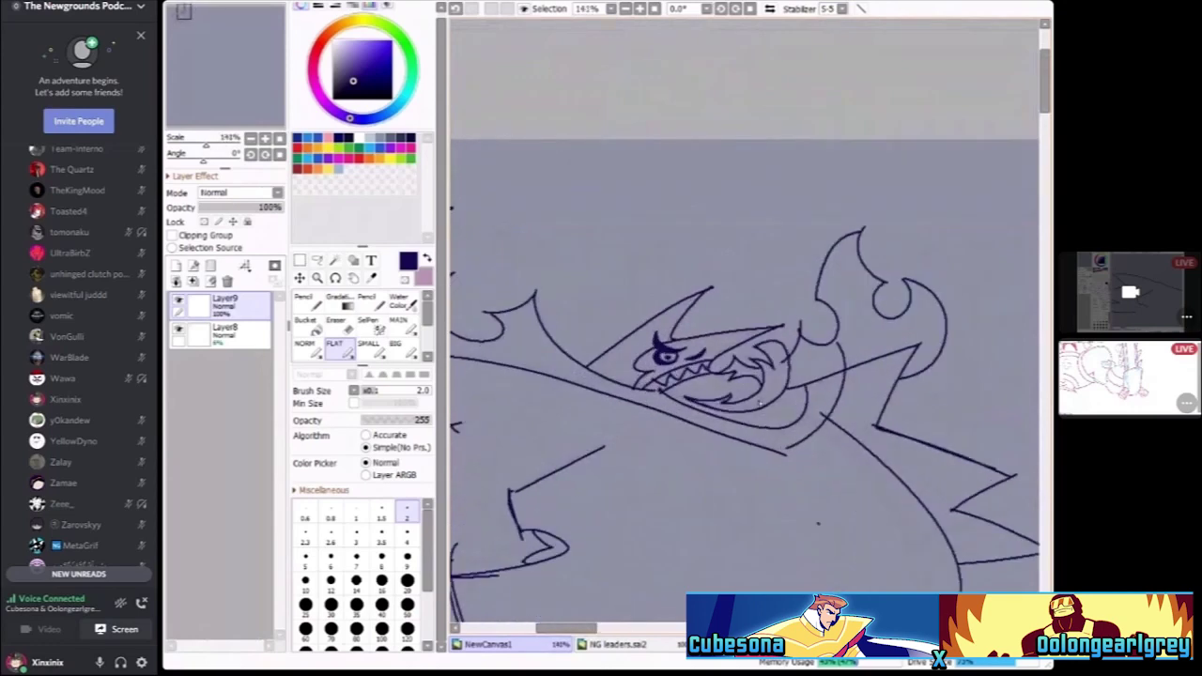
Fill the crescent area behind and beneath the open mouth with dark navy using the Bucket
scroll(772, 401, up, 3)
click(312, 332)
scroll(759, 394, up, 3)
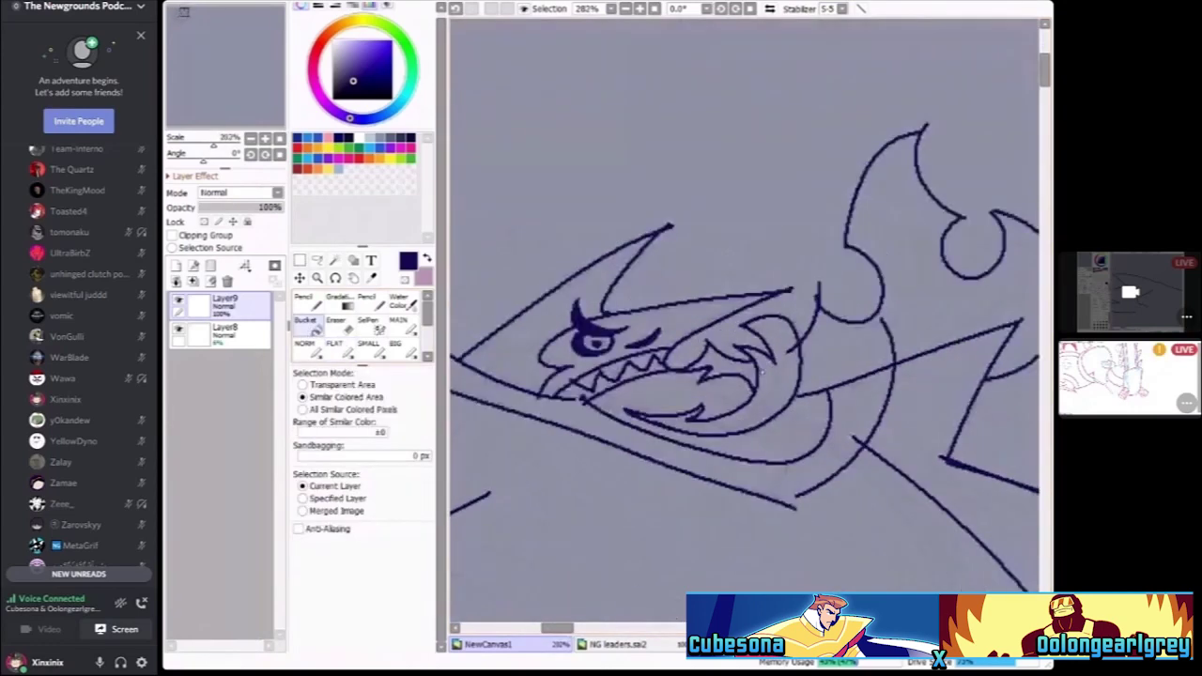
click(752, 411)
scroll(747, 399, down, 5)
scroll(733, 396, up, 3)
scroll(724, 396, down, 3)
scroll(725, 396, up, 2)
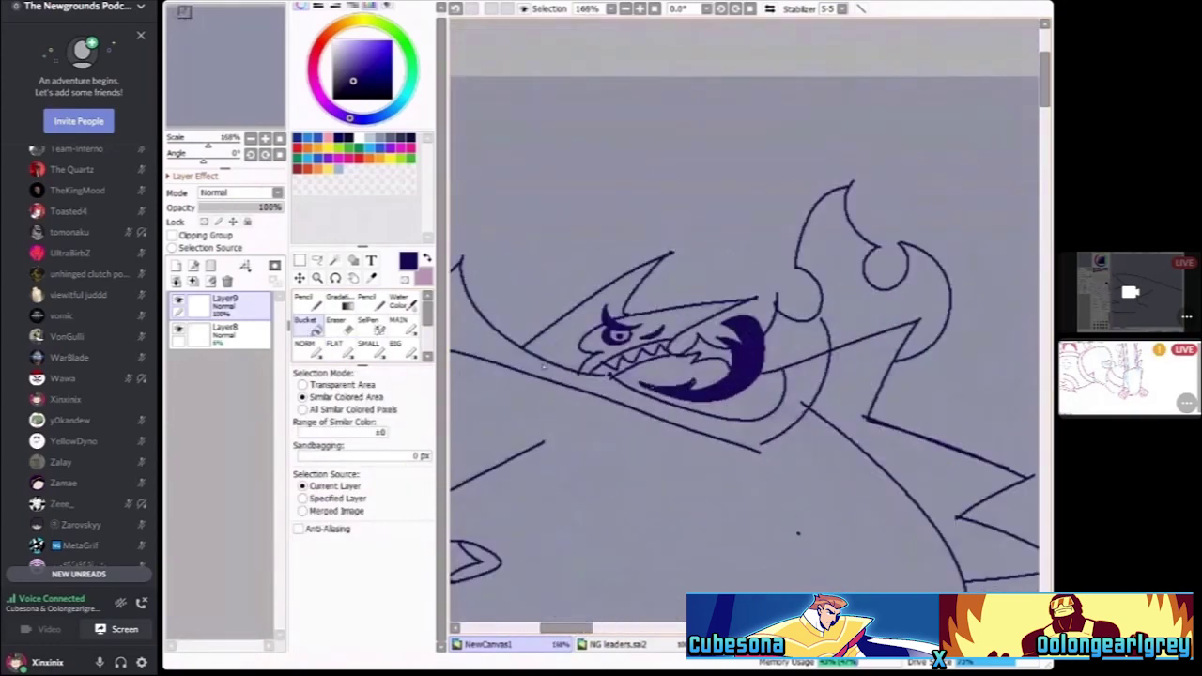
Touch up the filled crescent and the jagged feather edges around the mouth with the FLAT brush at size 2
click(341, 359)
scroll(734, 357, up, 4)
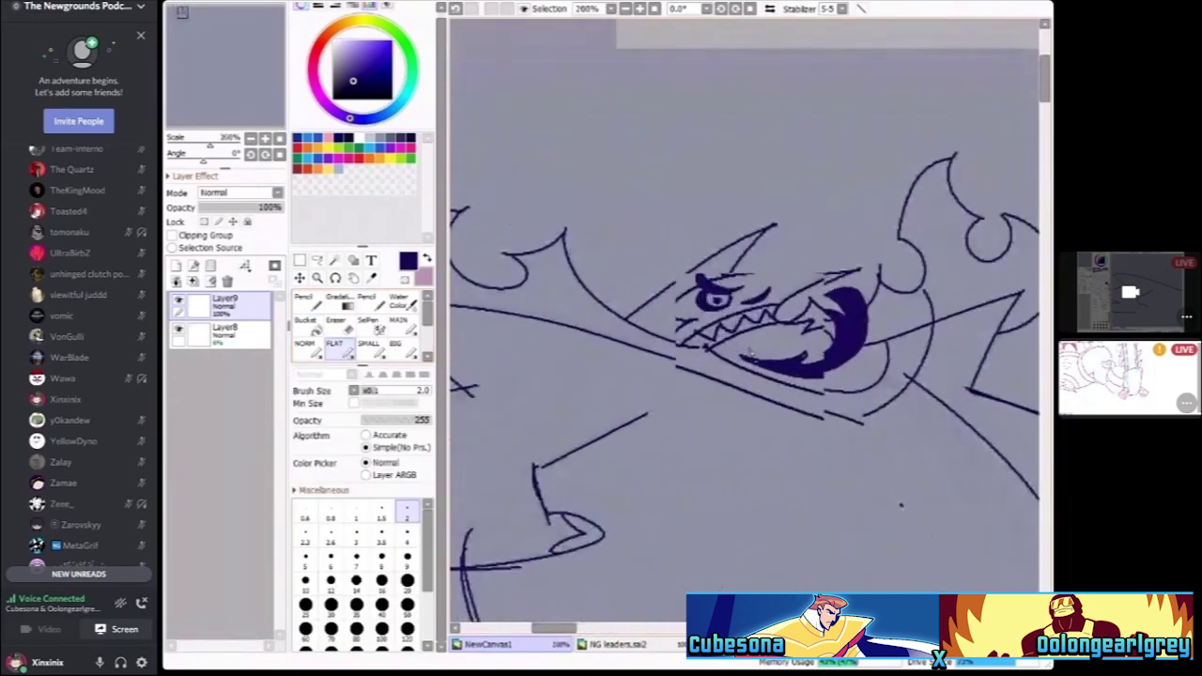
scroll(797, 326, down, 5)
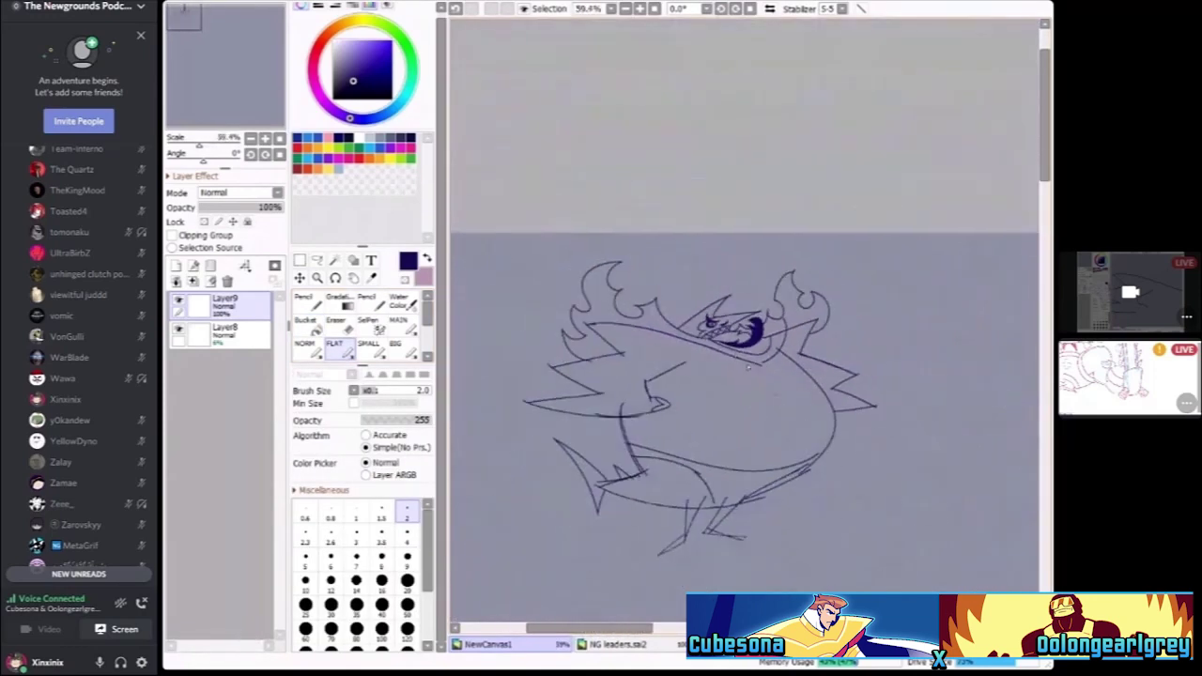
scroll(796, 326, up, 3)
scroll(797, 326, up, 2)
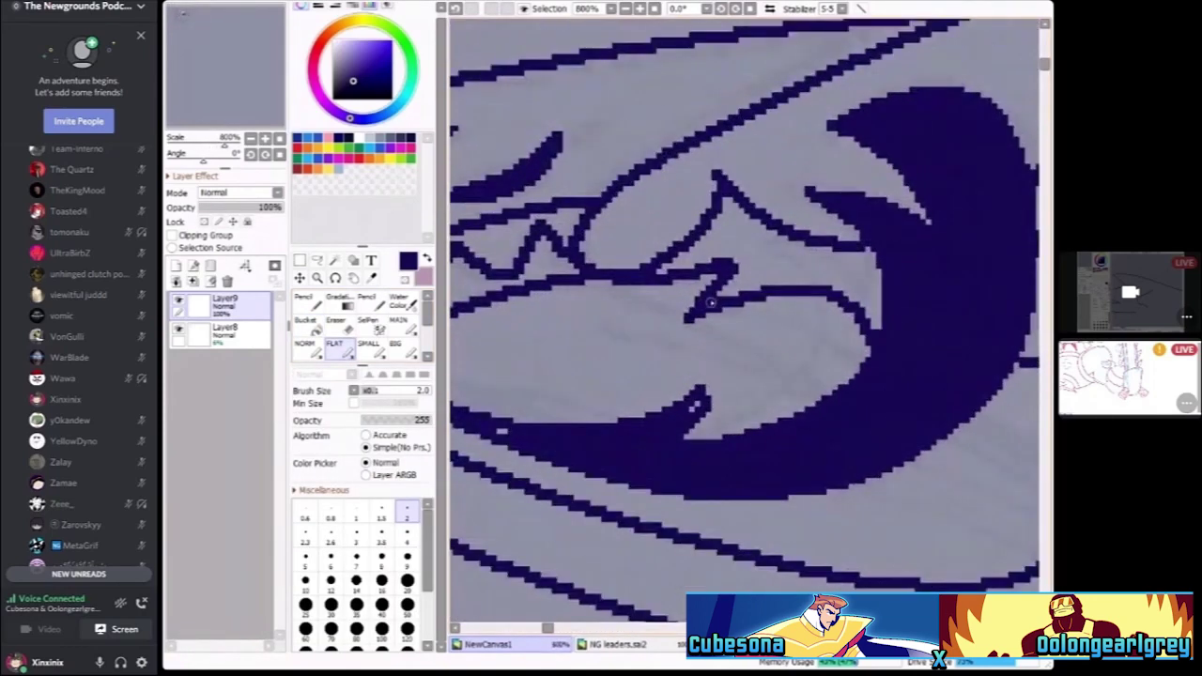
scroll(796, 326, down, 6)
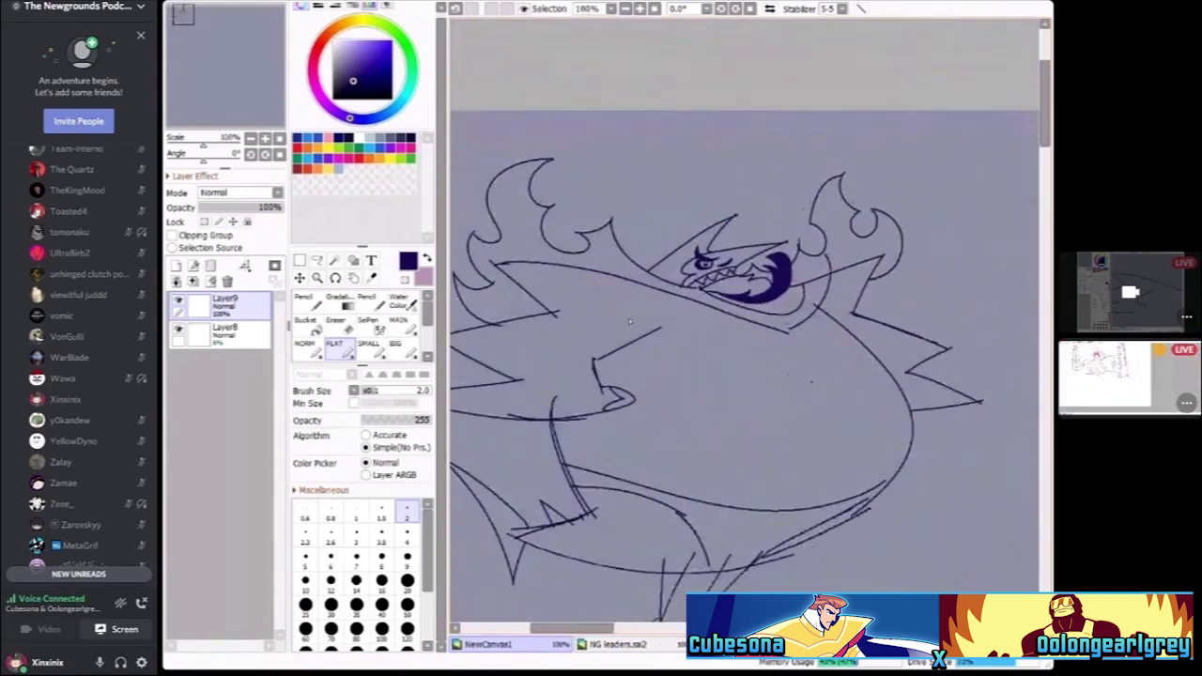
Draw a short horizontal line across the upper chest above the near wing's inner edge
scroll(797, 326, down, 2)
scroll(797, 326, up, 3)
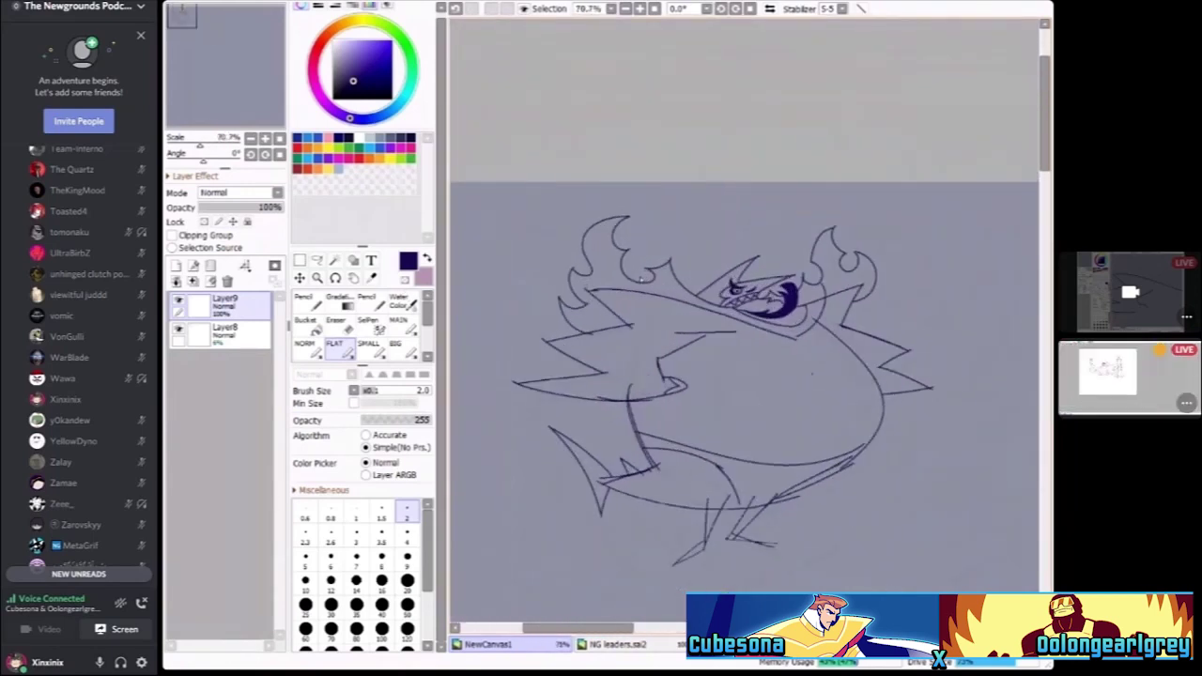
scroll(745, 319, up, 1)
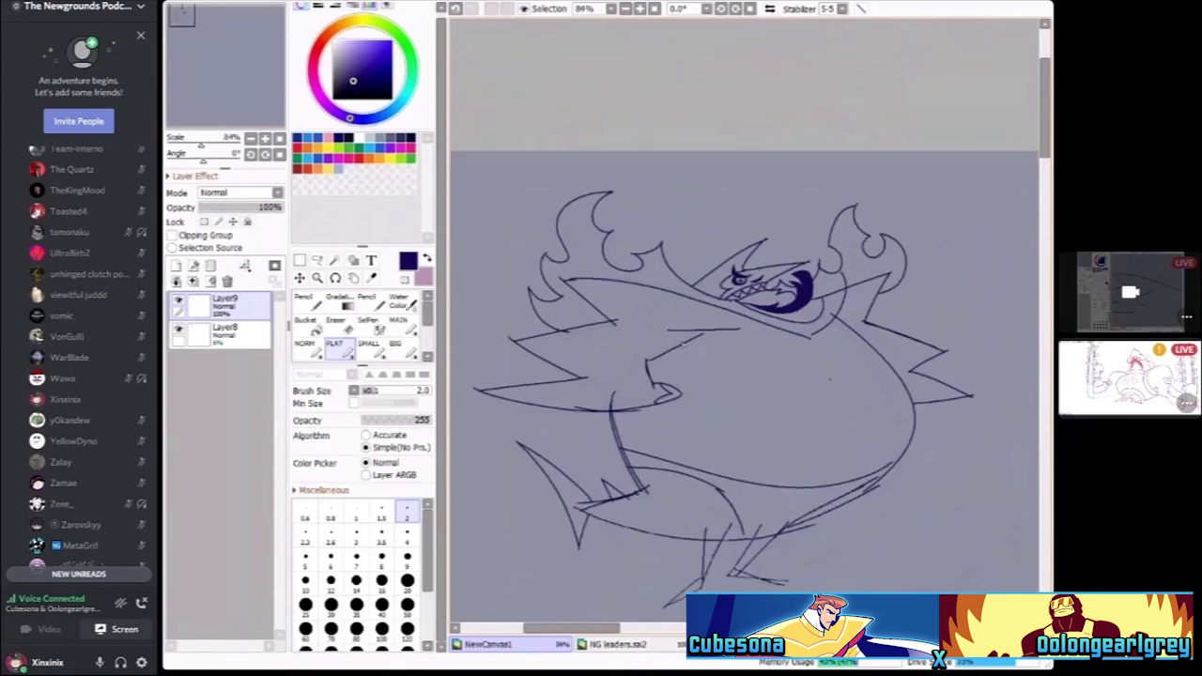
scroll(790, 369, down, 3)
scroll(751, 367, up, 6)
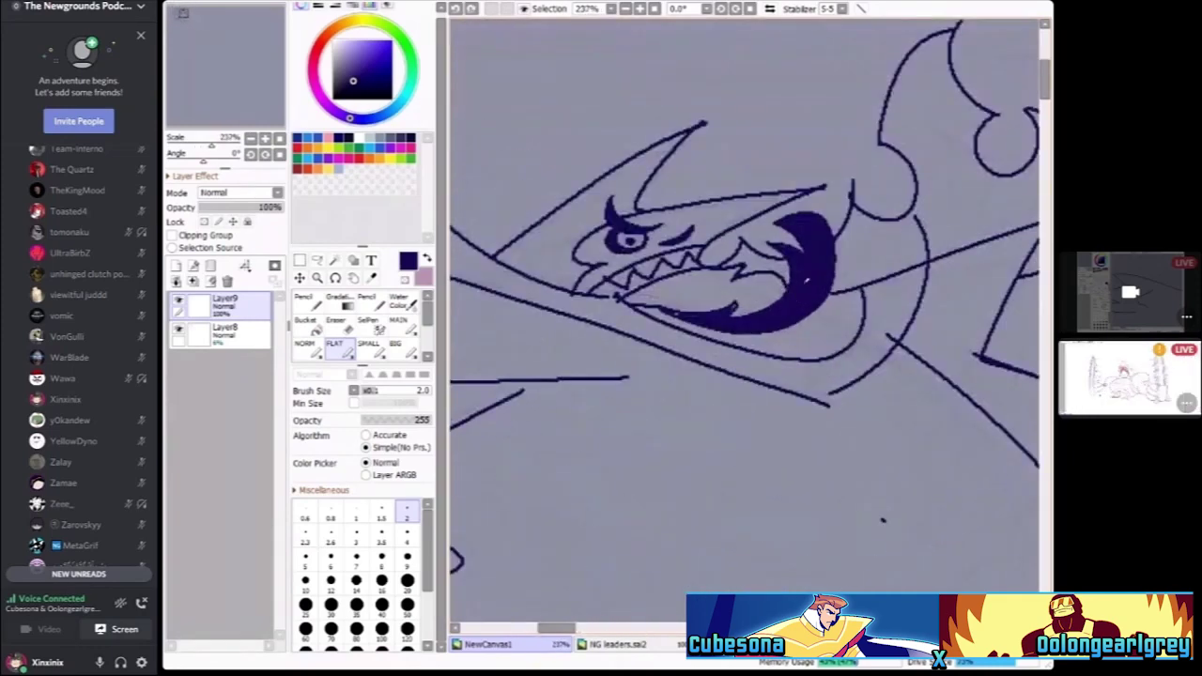
Try a second, slightly slanted line across the chest below the horizontal one
scroll(716, 360, down, 2)
scroll(654, 377, up, 2)
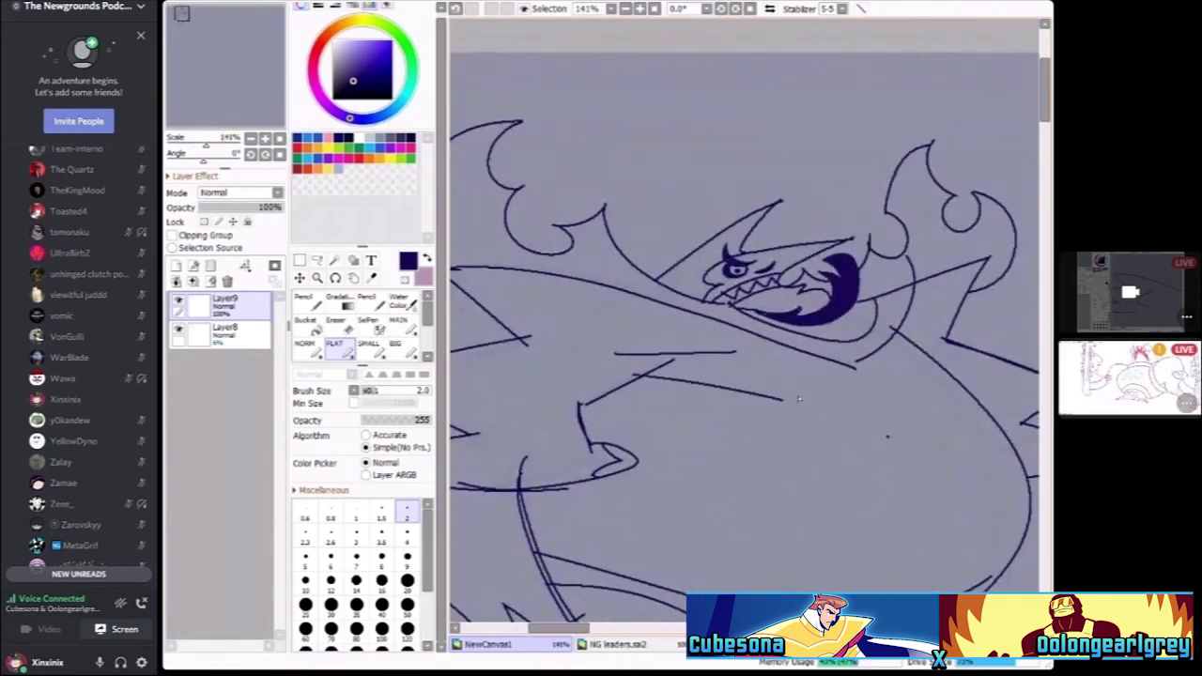
scroll(799, 399, down, 2)
scroll(780, 451, up, 3)
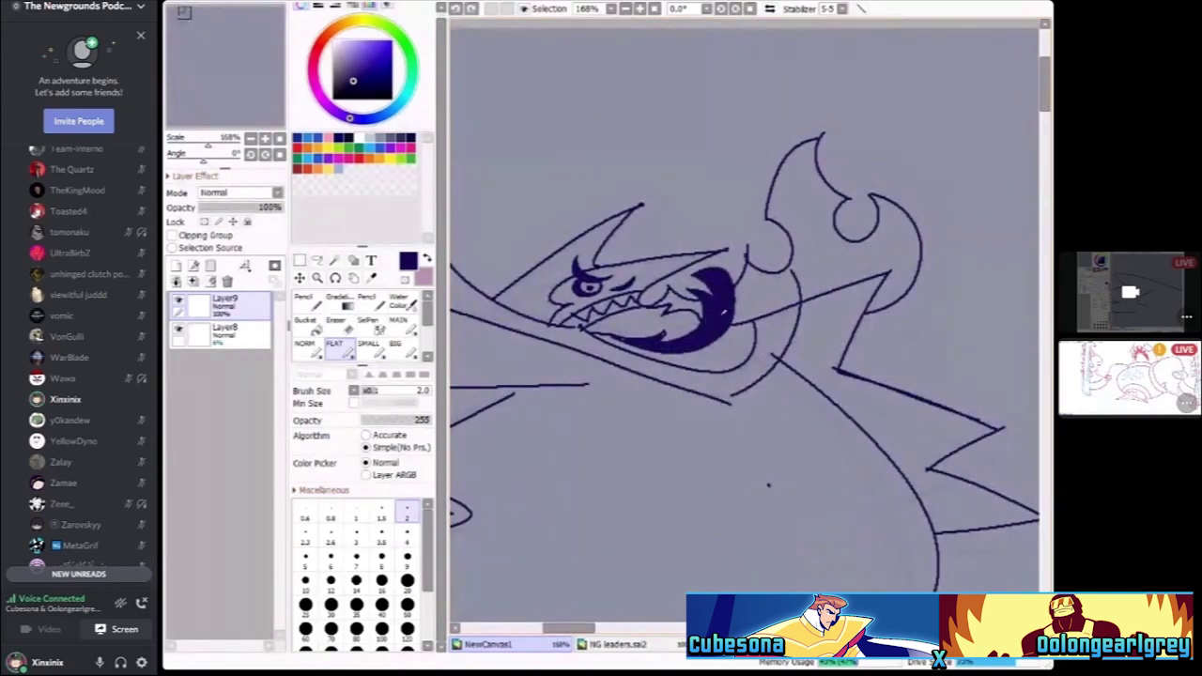
Add short curved hatch marks along the long pointed crest above the mouth
scroll(768, 485, down, 3)
scroll(761, 373, up, 1)
scroll(737, 282, up, 5)
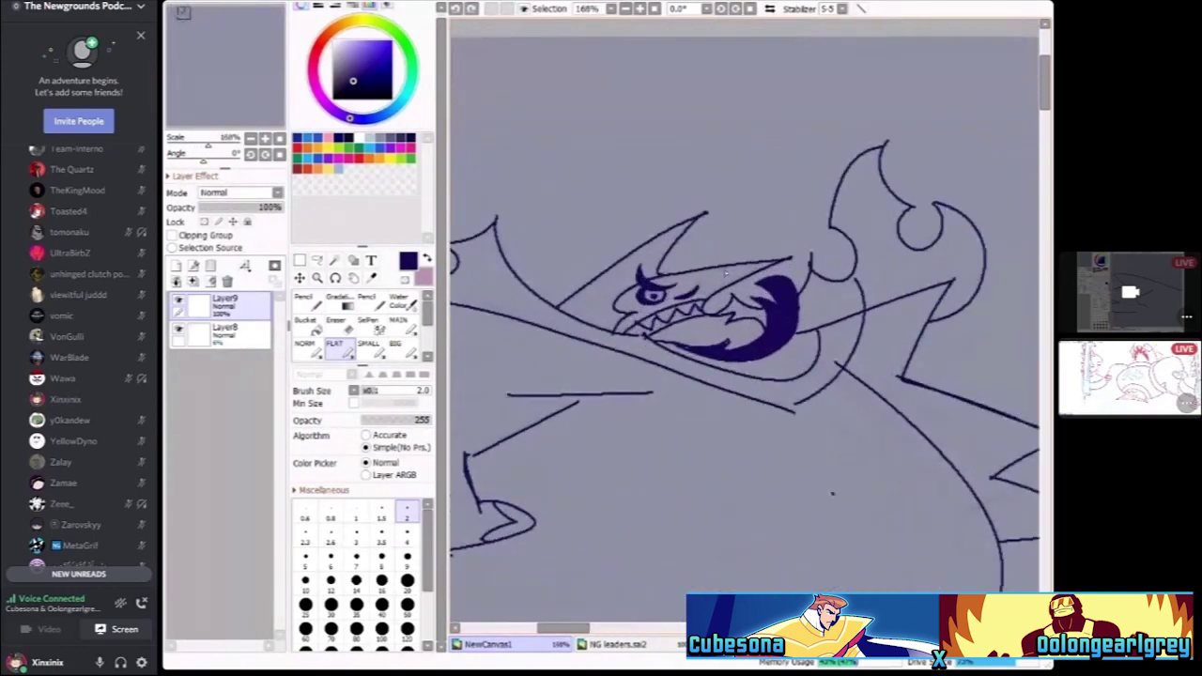
scroll(757, 307, down, 2)
scroll(689, 329, up, 3)
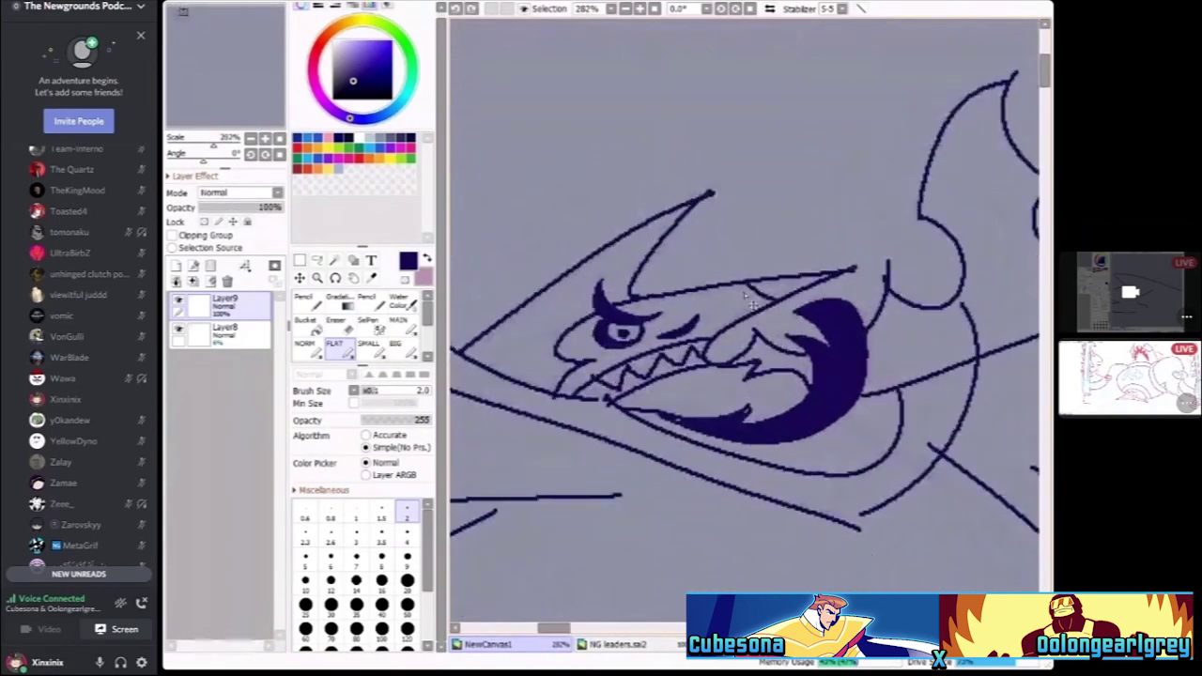
scroll(758, 284, down, 4)
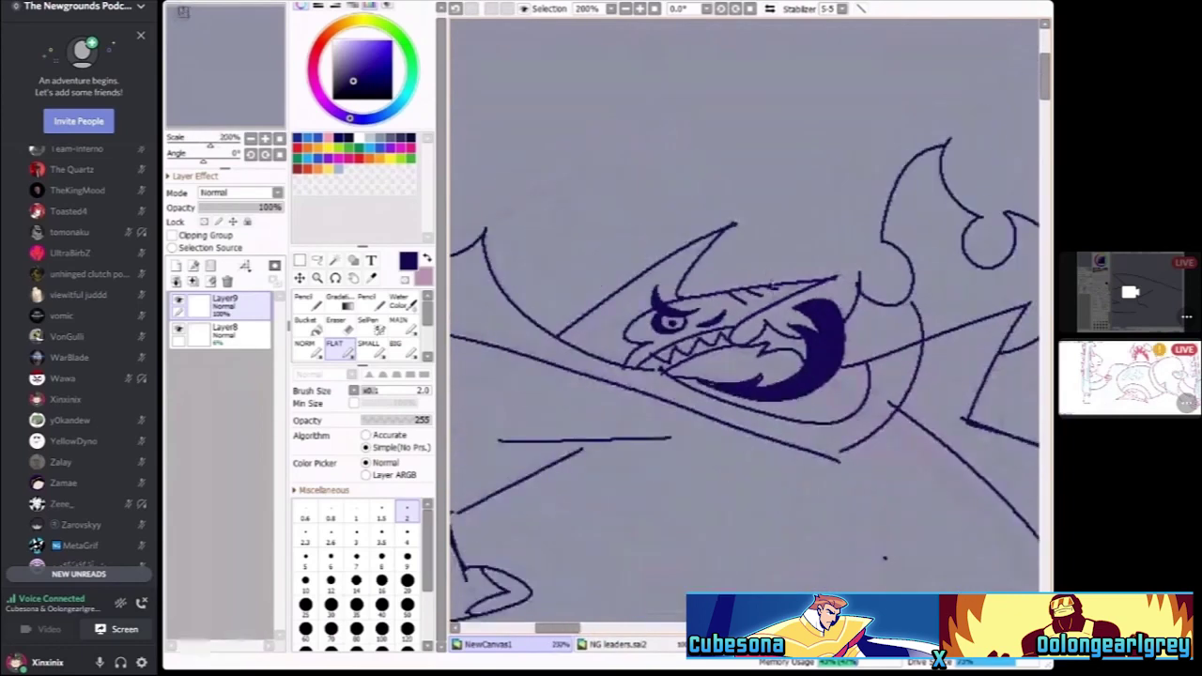
scroll(733, 313, up, 4)
scroll(733, 312, down, 4)
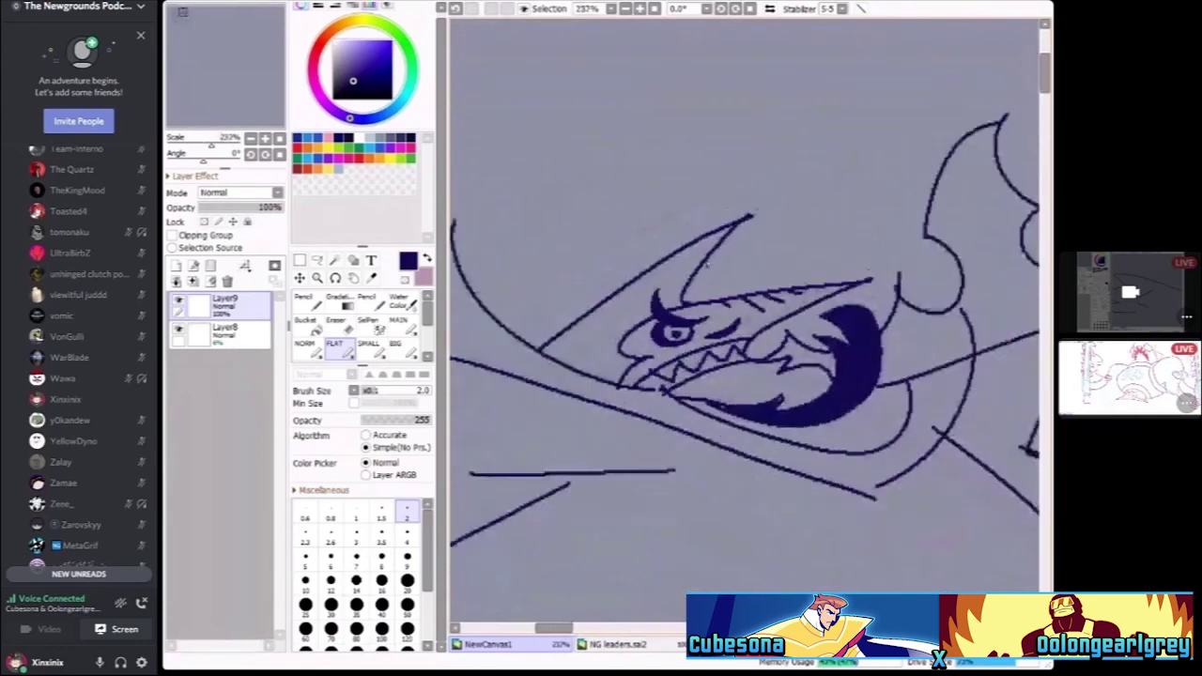
Mirror the canvas view and redraw the short hatch marks along the underside of the head crest line
click(768, 9)
scroll(732, 317, up, 3)
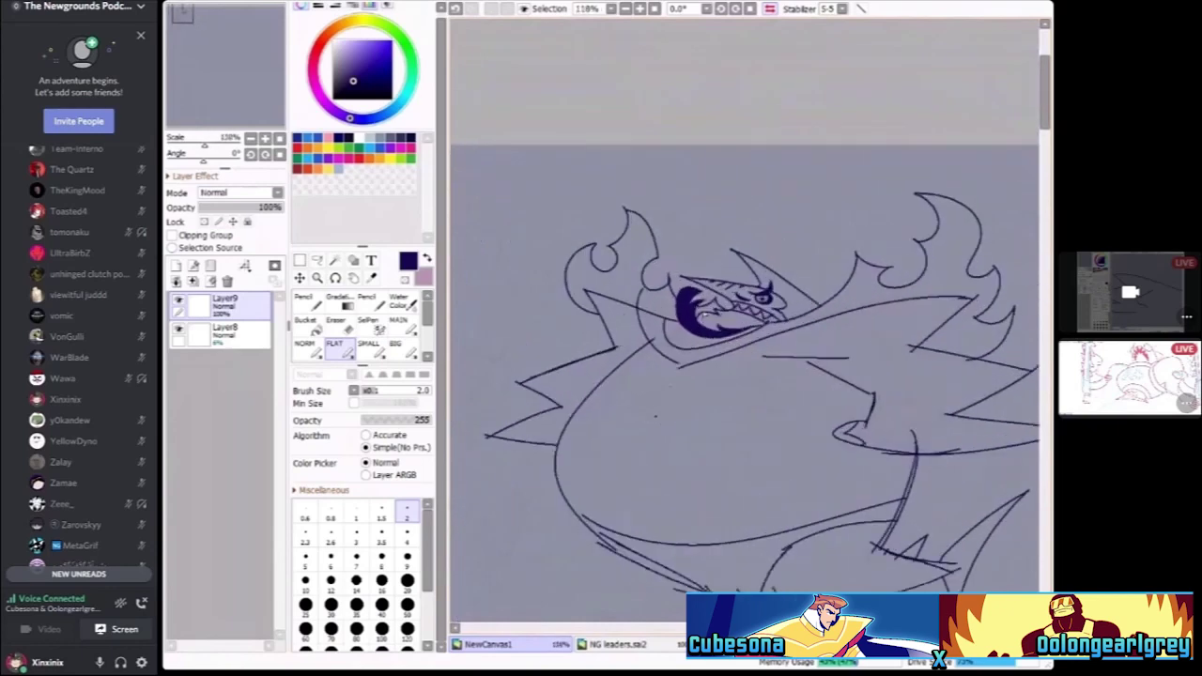
scroll(732, 318, up, 4)
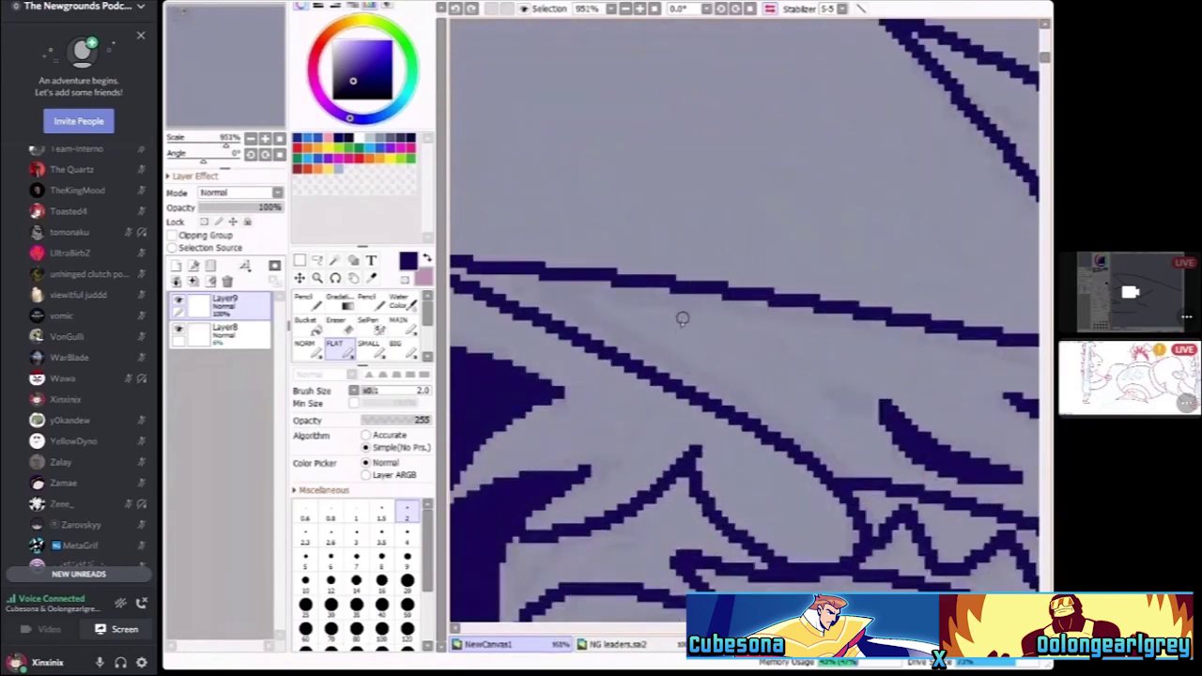
scroll(830, 338, down, 1)
scroll(900, 339, down, 3)
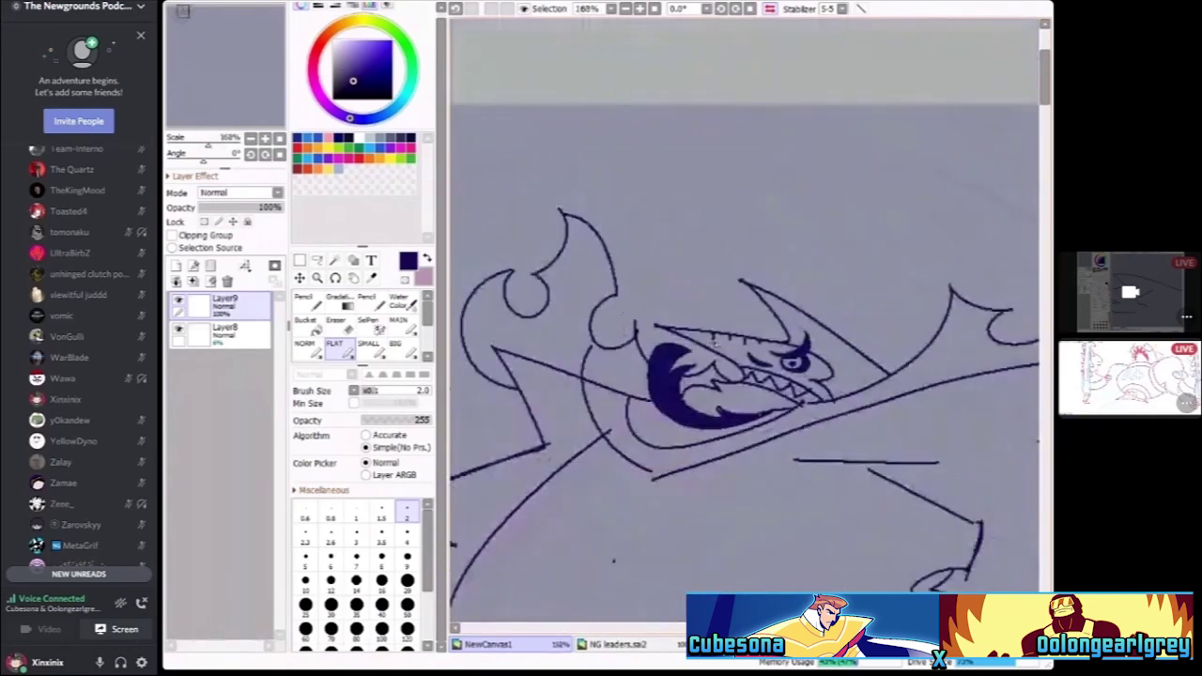
Add a small spike above the eyebrow and a short filled tuft with a spike on top of the crest
scroll(772, 350, up, 3)
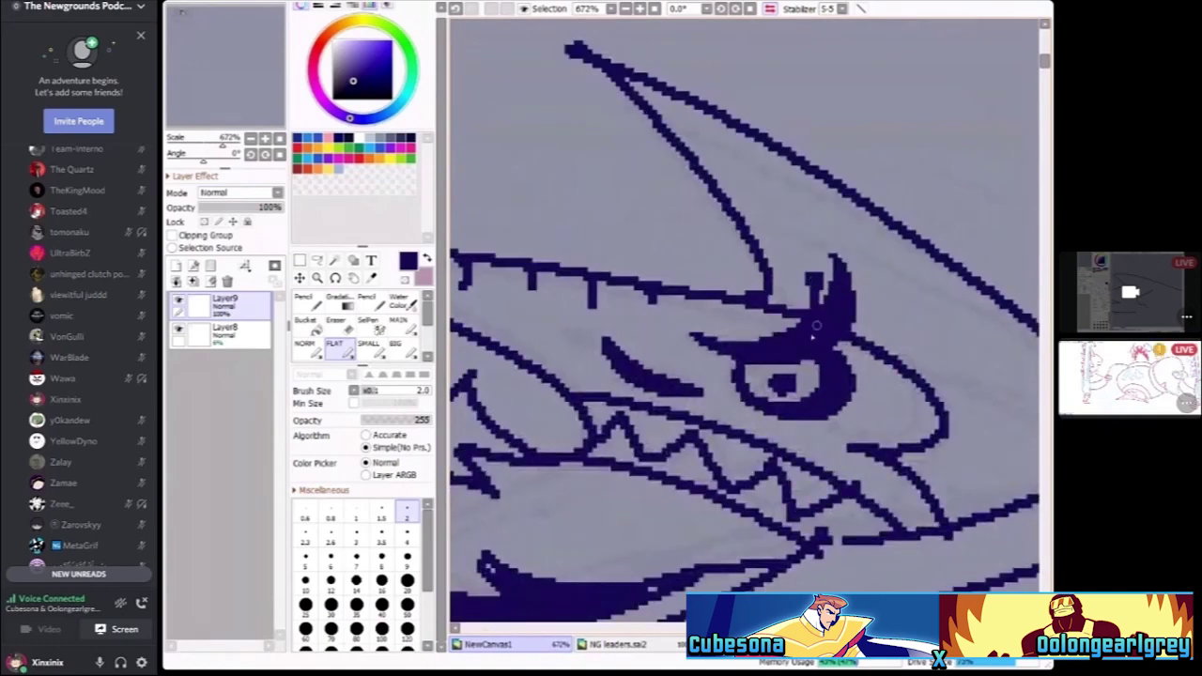
scroll(817, 326, down, 1)
scroll(674, 287, up, 1)
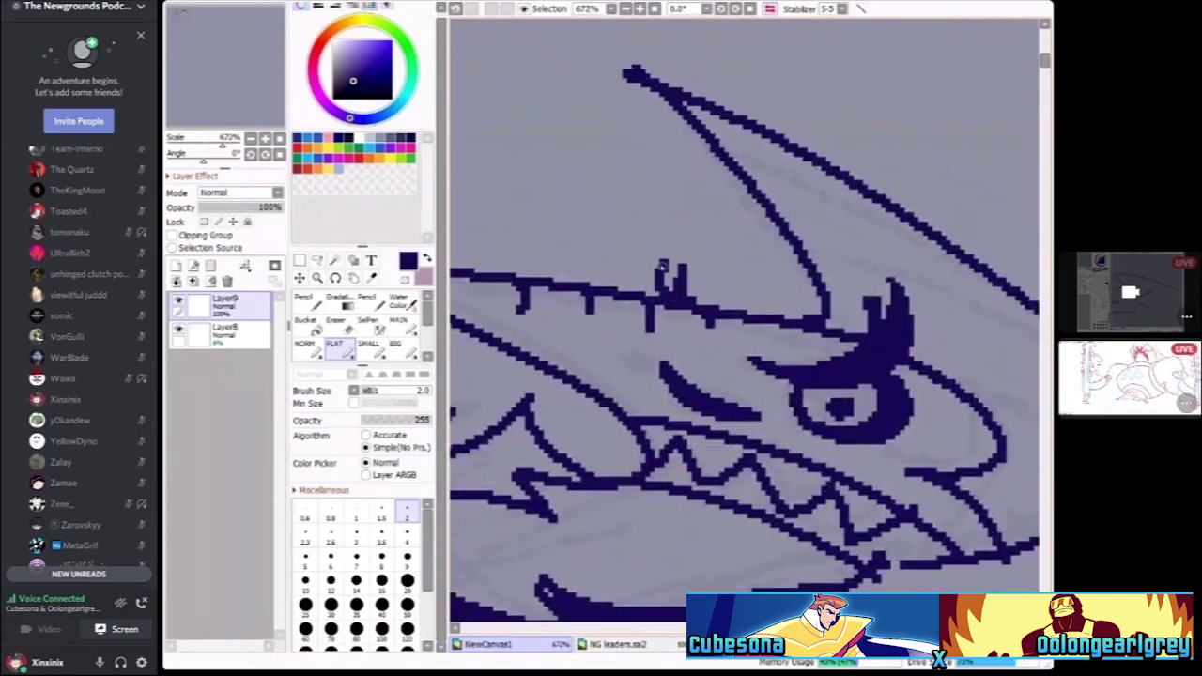
scroll(660, 298, down, 1)
scroll(670, 274, up, 2)
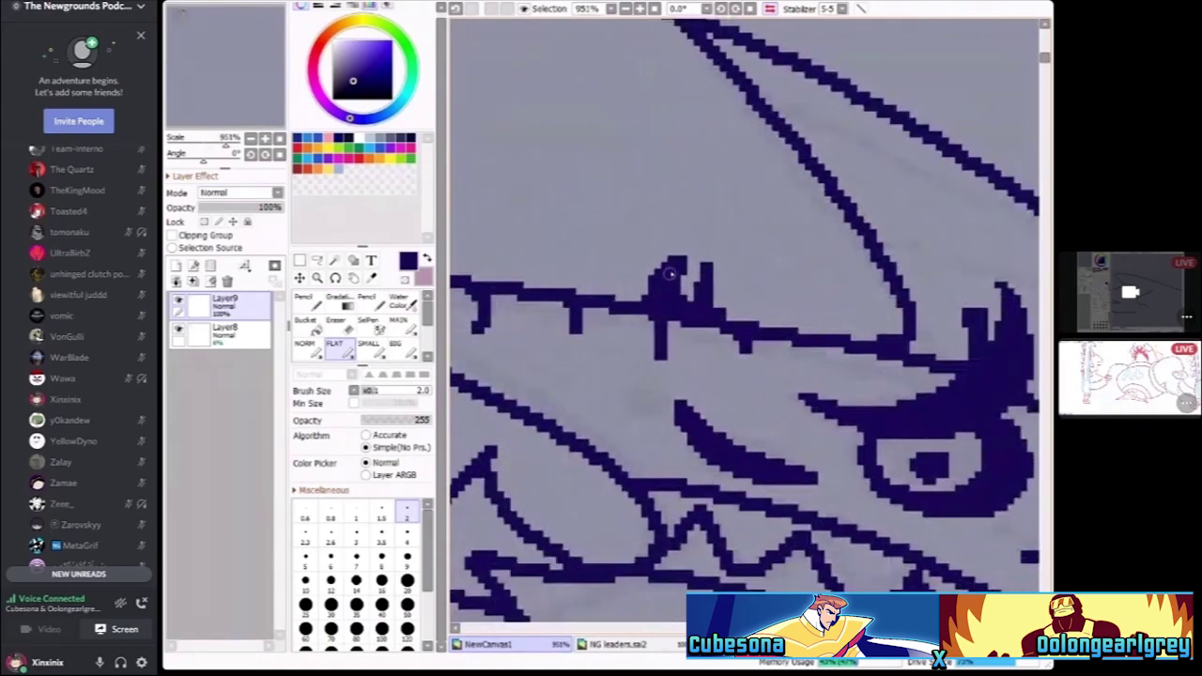
scroll(656, 291, down, 2)
scroll(670, 277, up, 3)
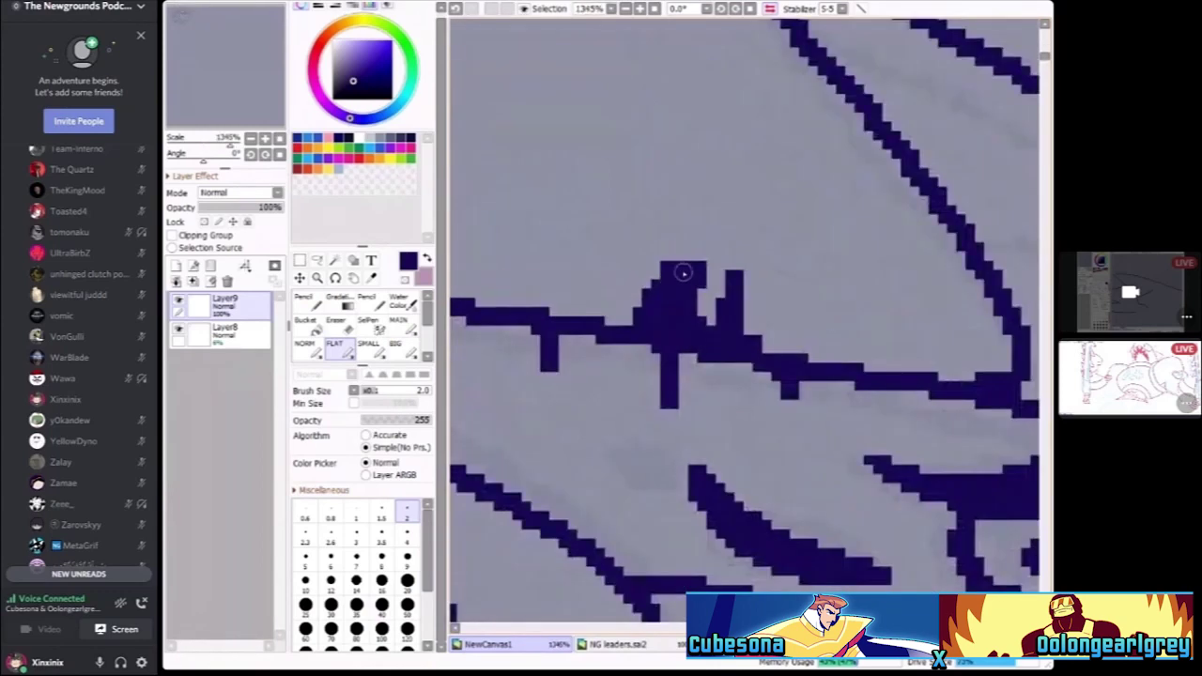
Touch up the filled crescent around the mouth, including its lower edge toward the mouth corner
scroll(695, 262, down, 5)
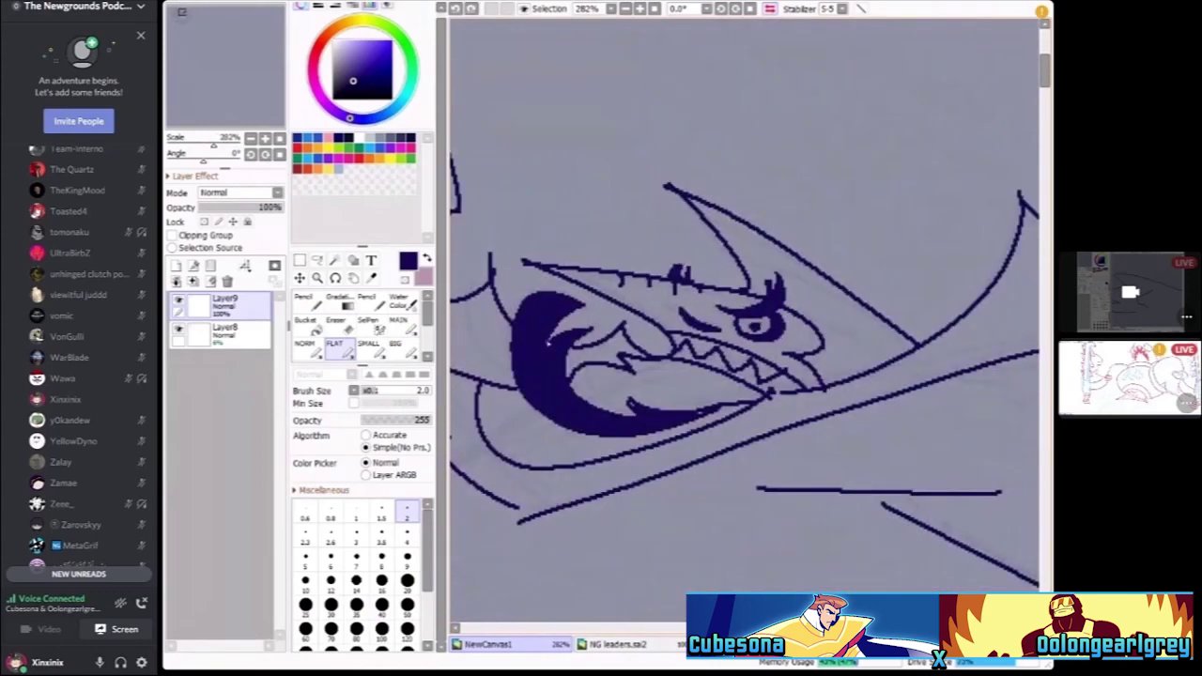
scroll(539, 343, down, 1)
scroll(541, 362, up, 3)
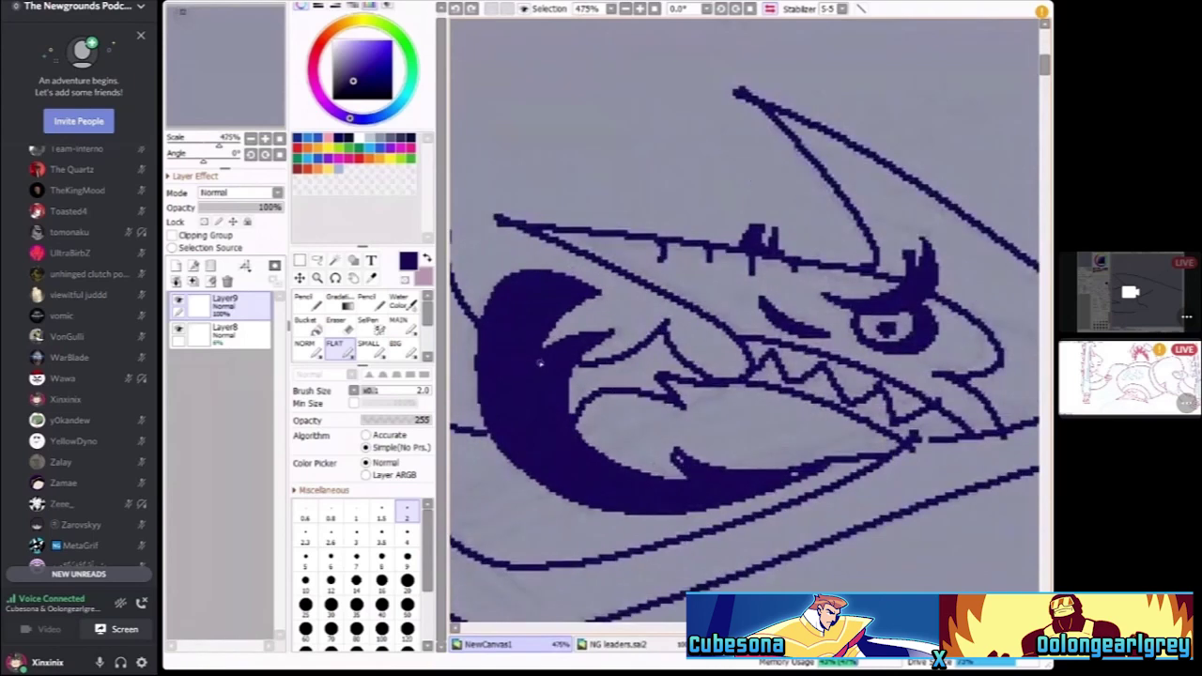
scroll(543, 391, down, 2)
scroll(686, 447, up, 3)
scroll(675, 450, down, 1)
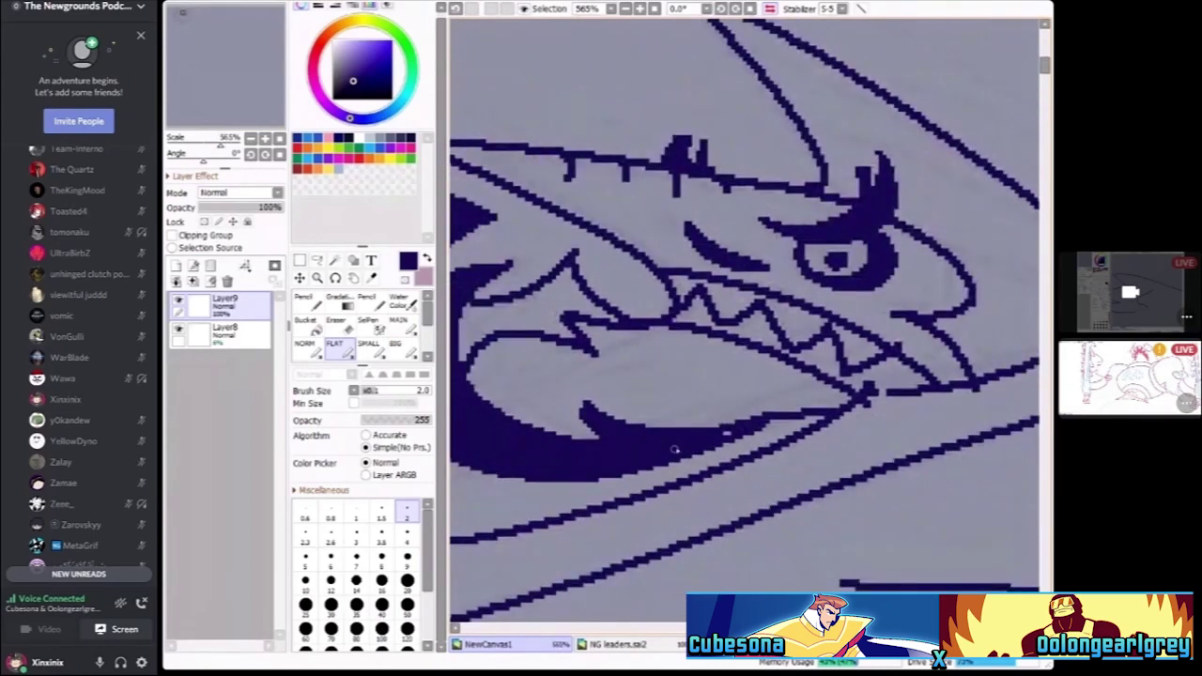
scroll(666, 439, down, 3)
scroll(666, 438, up, 3)
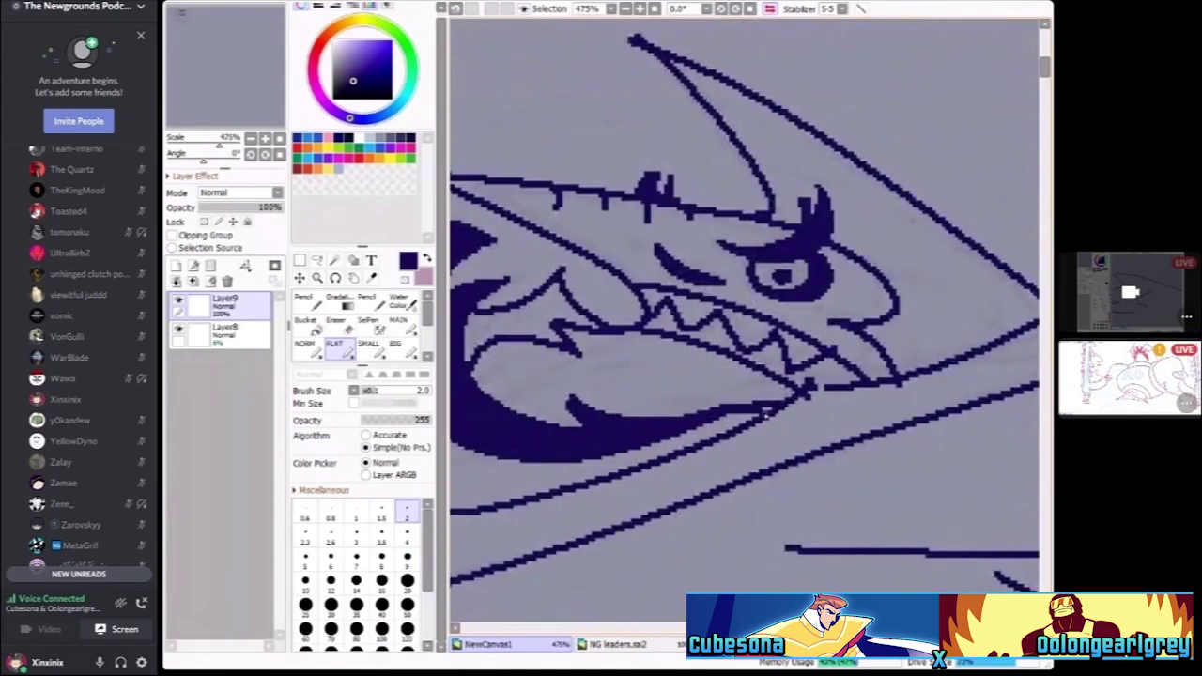
scroll(719, 414, down, 5)
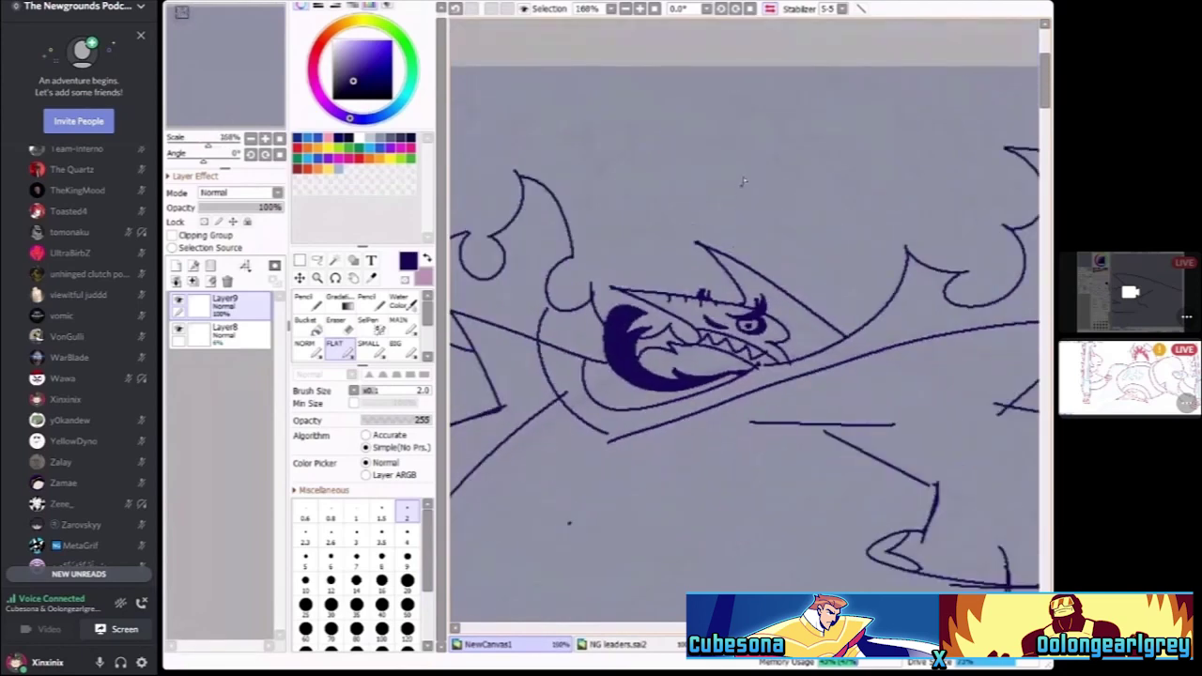
Turn the view back to unmirrored and draw a curve from the flame base along the near wing's upper edge
scroll(798, 437, down, 5)
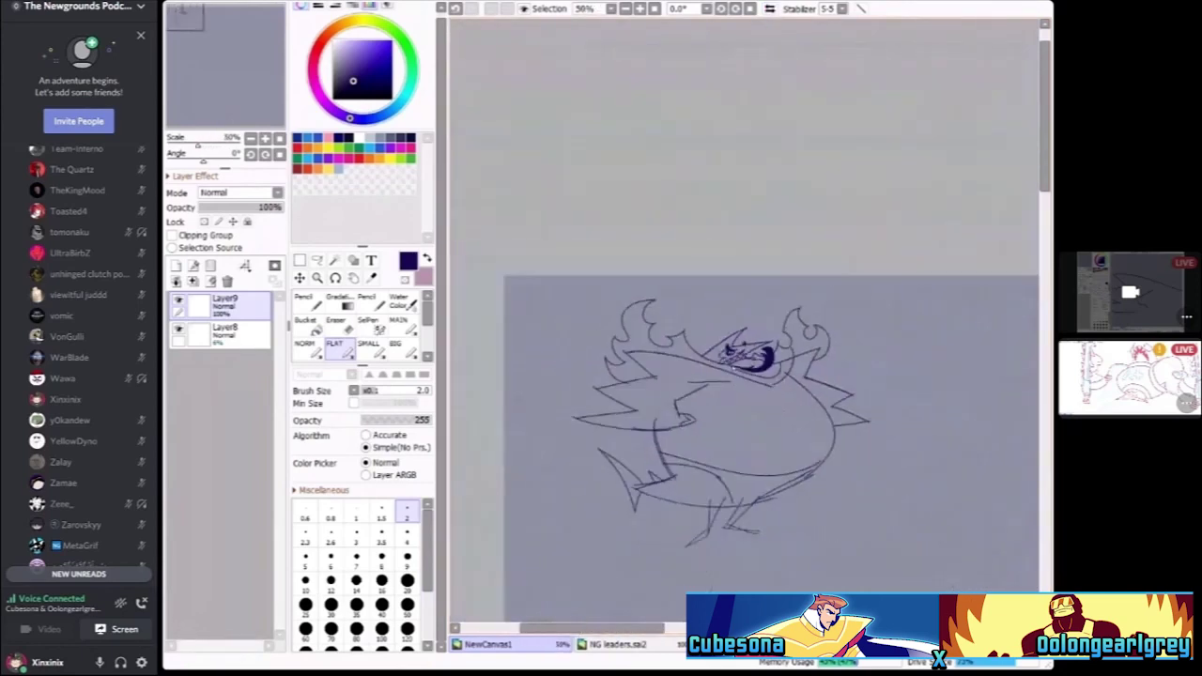
scroll(798, 437, down, 1)
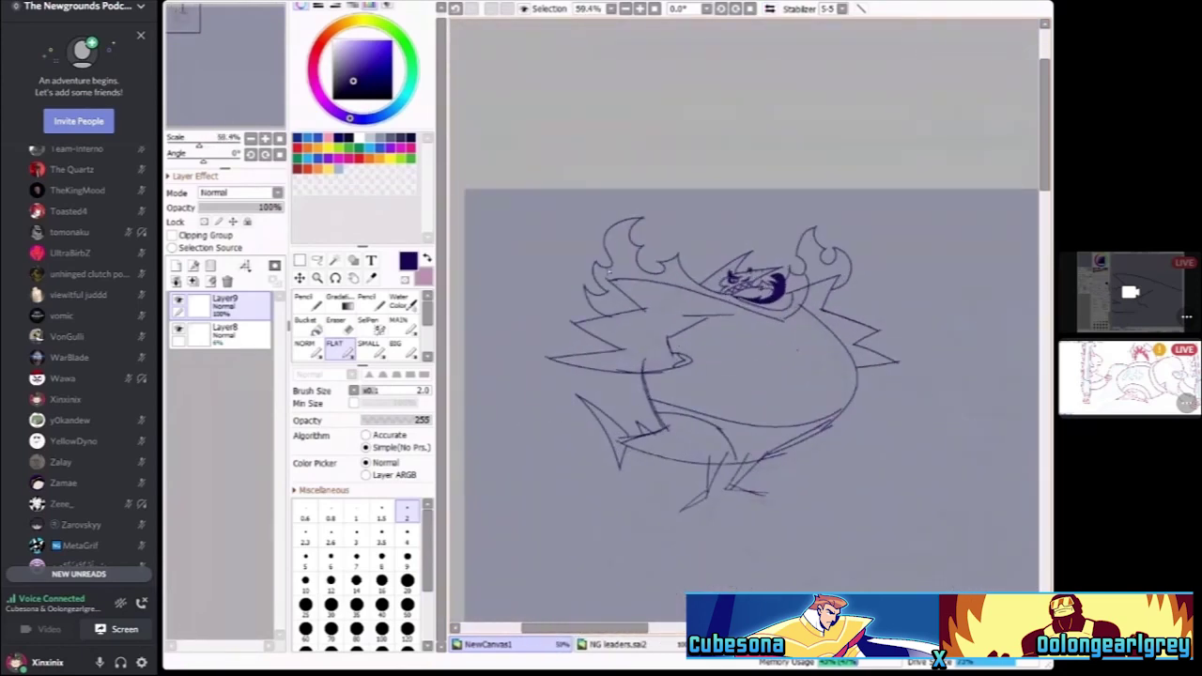
scroll(607, 268, up, 1)
scroll(618, 310, down, 2)
scroll(658, 296, up, 4)
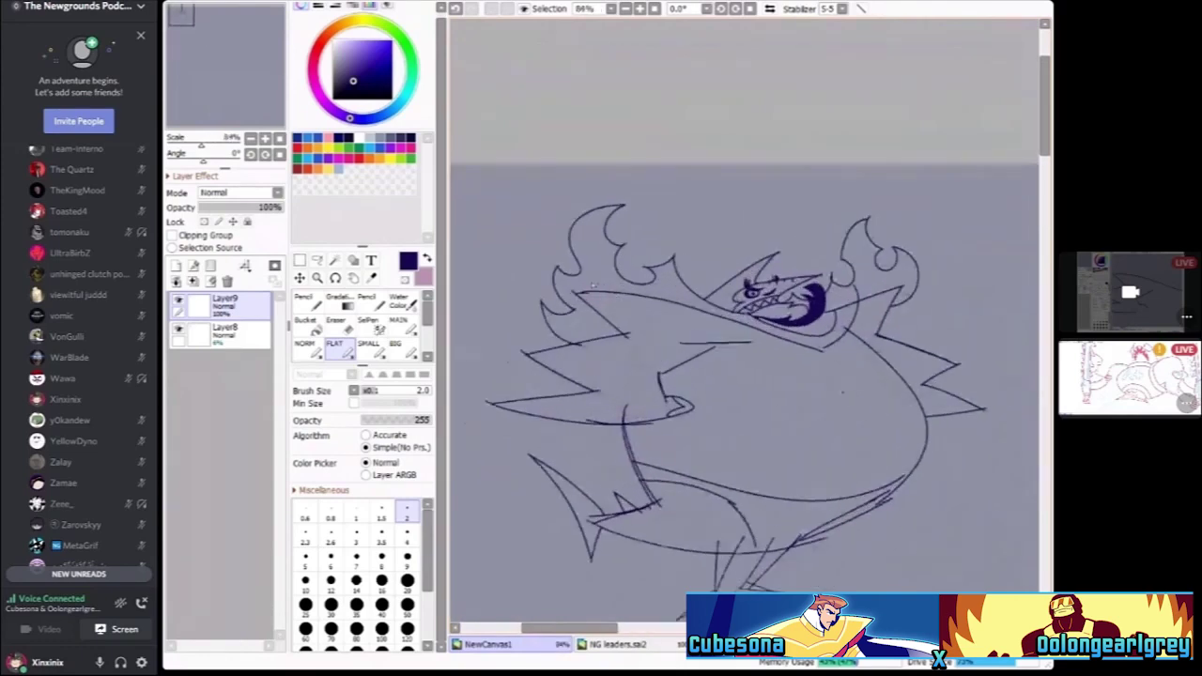
drag(678, 302, 684, 307)
scroll(684, 304, down, 5)
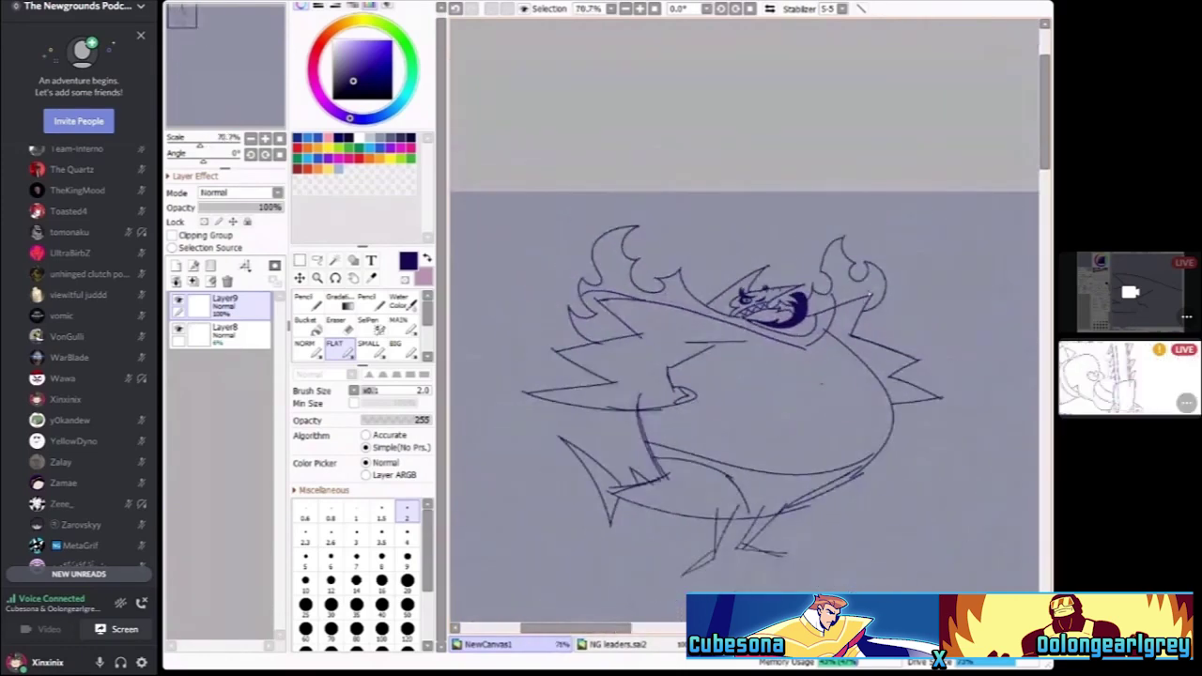
Fill the area between the near wing's lower flame and its pointed upper edge with dark blue, then return to the FLAT brush
scroll(869, 314, up, 5)
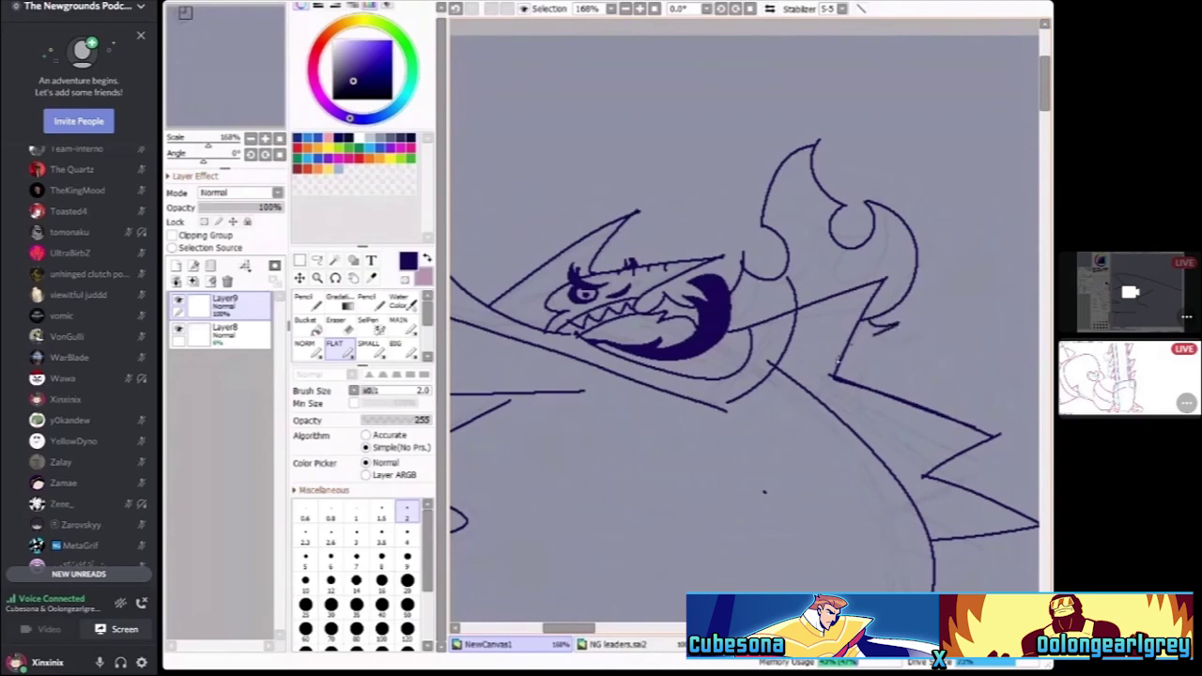
scroll(838, 362, down, 6)
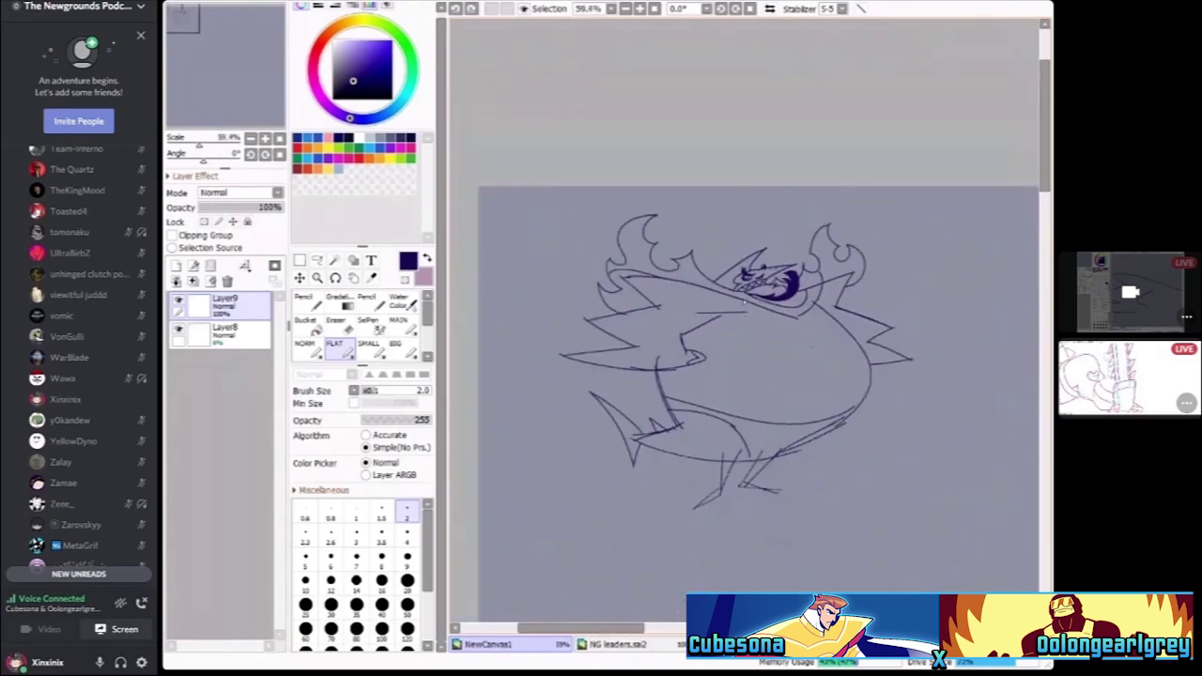
scroll(714, 306, up, 2)
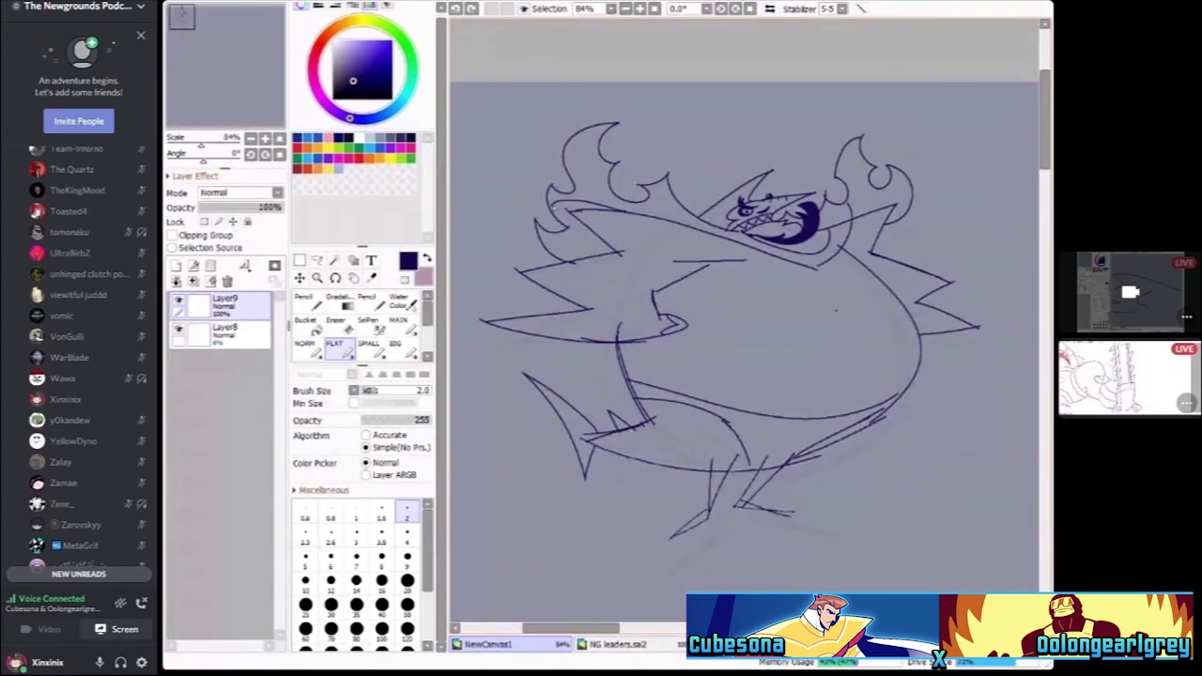
scroll(555, 203, up, 8)
scroll(549, 214, down, 3)
click(312, 322)
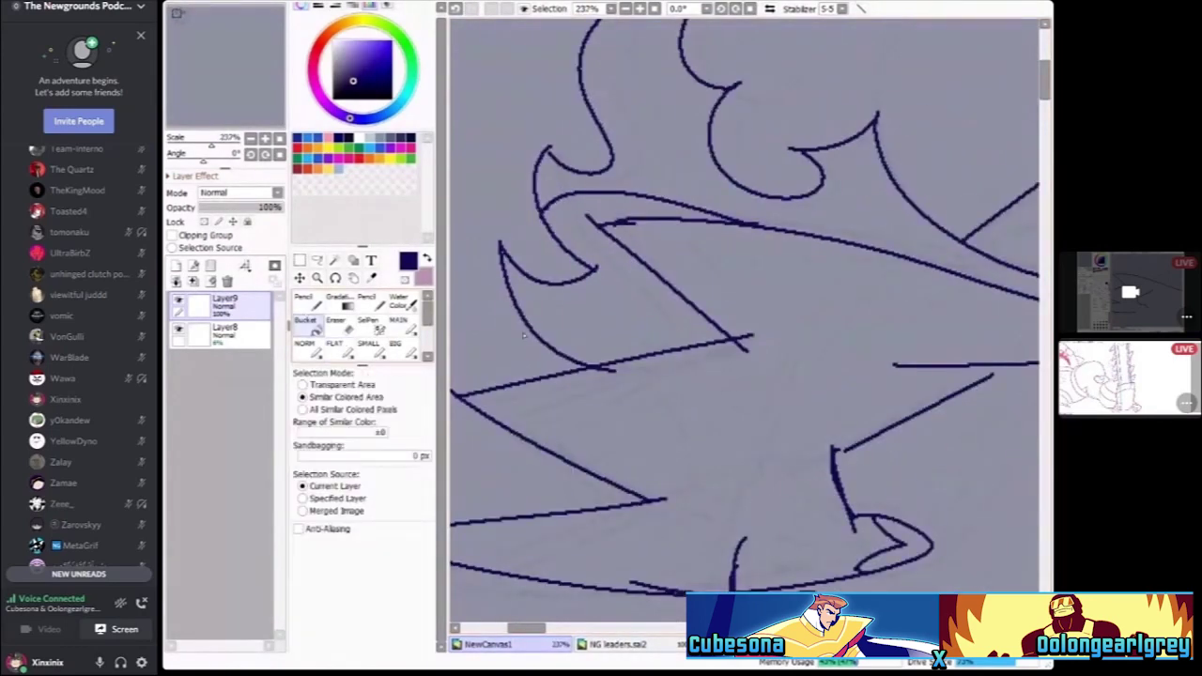
click(620, 317)
scroll(620, 315, down, 4)
click(337, 347)
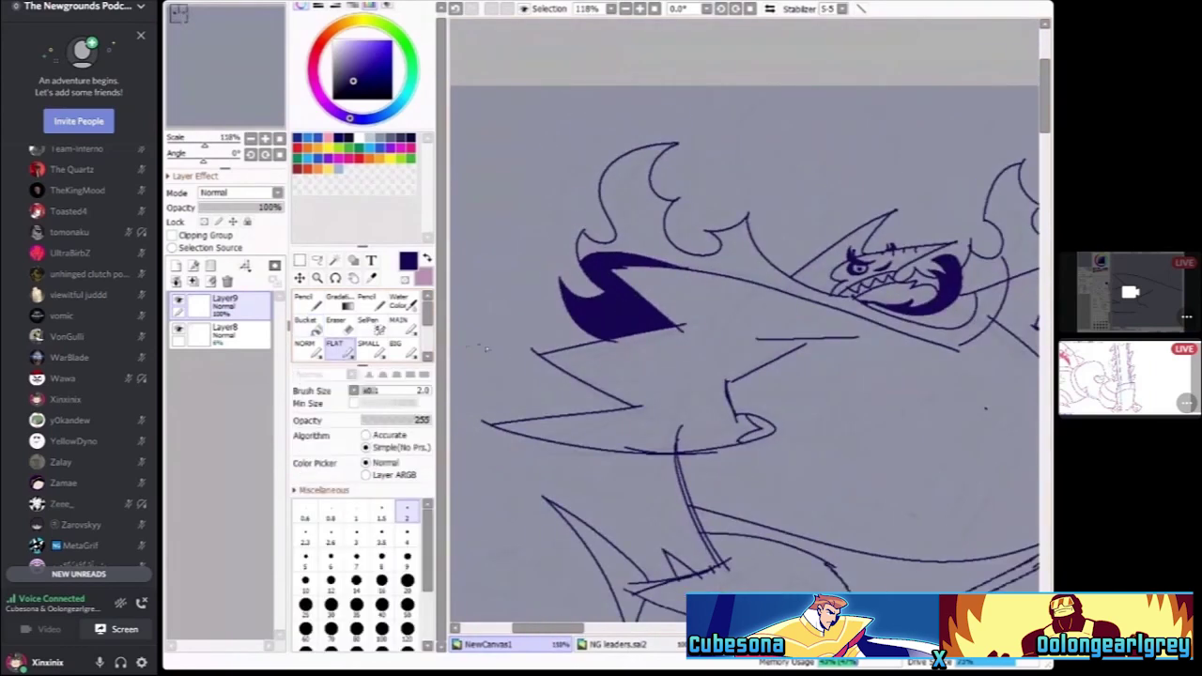
Draw jagged feather curves below the near wing's upper edge, running from the filled area toward the collar
scroll(709, 306, up, 2)
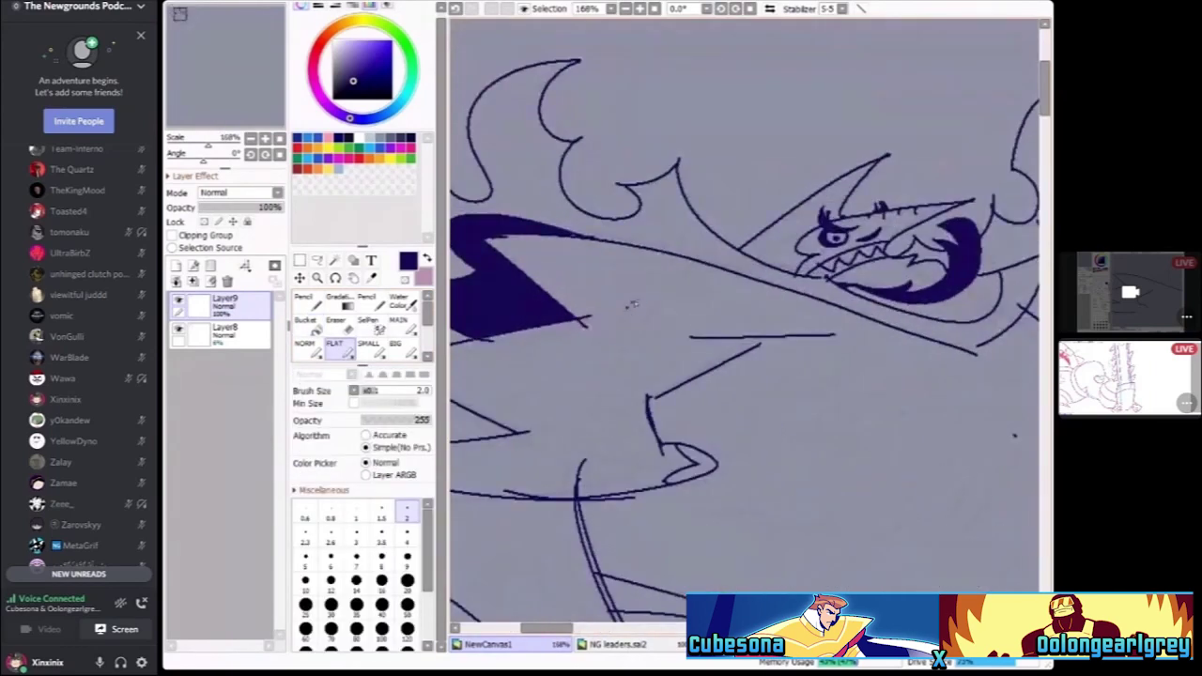
scroll(748, 318, down, 3)
scroll(594, 307, up, 2)
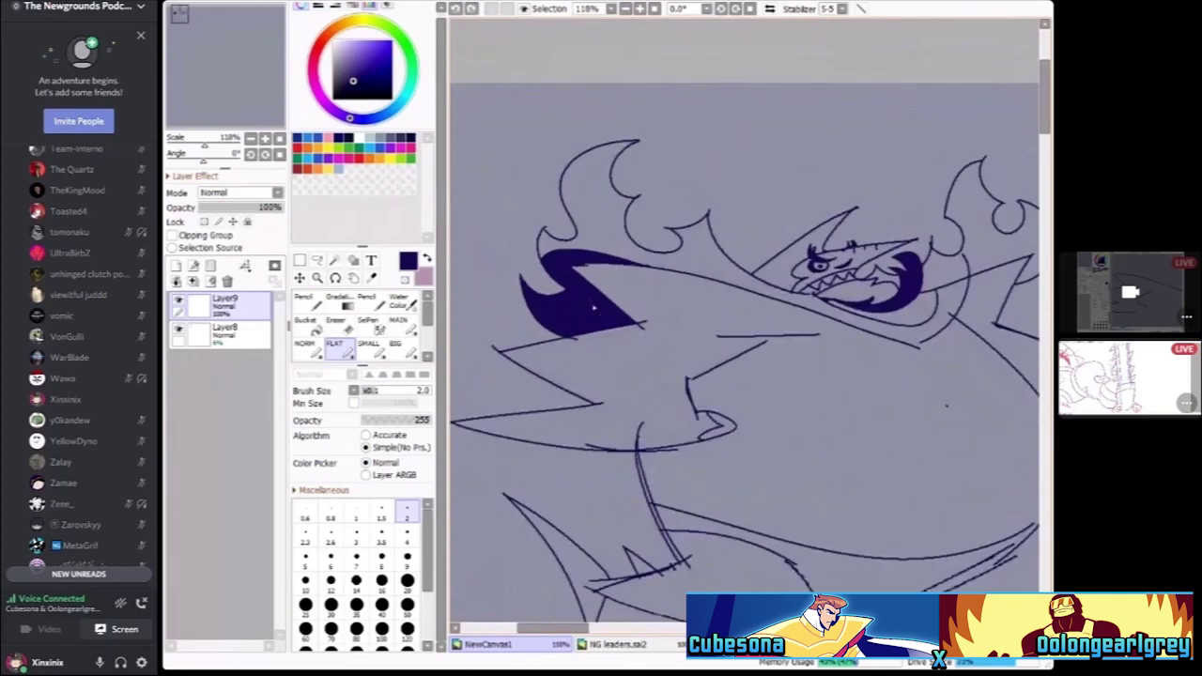
scroll(590, 313, up, 2)
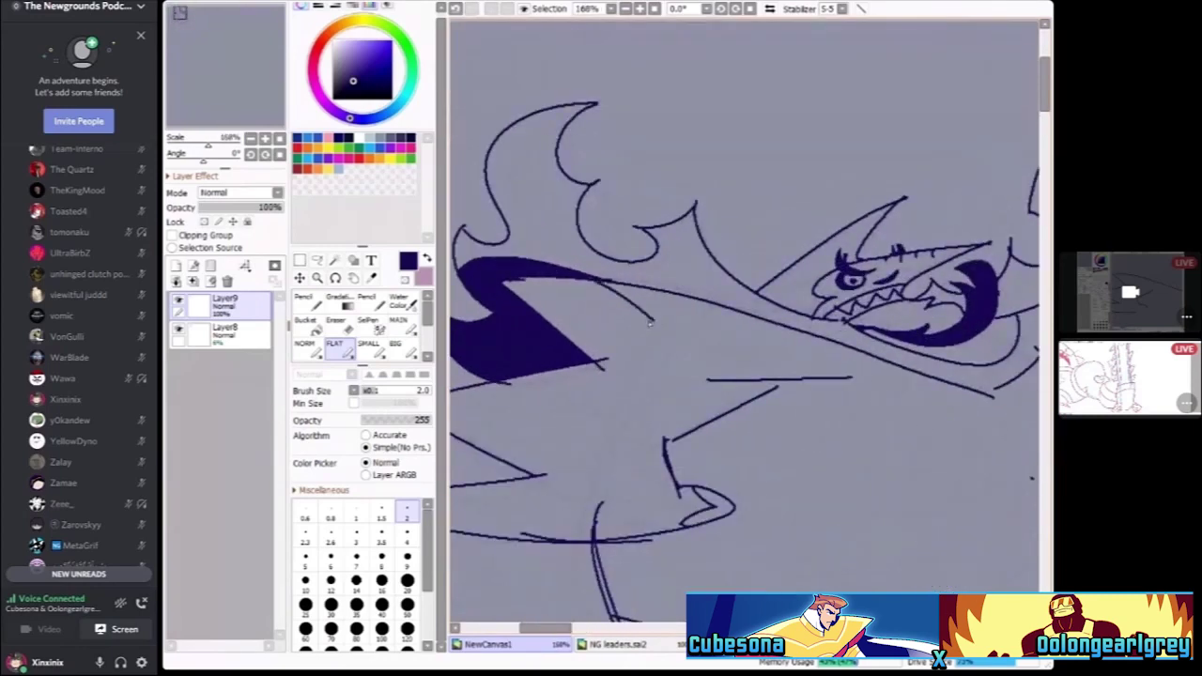
scroll(719, 338, down, 1)
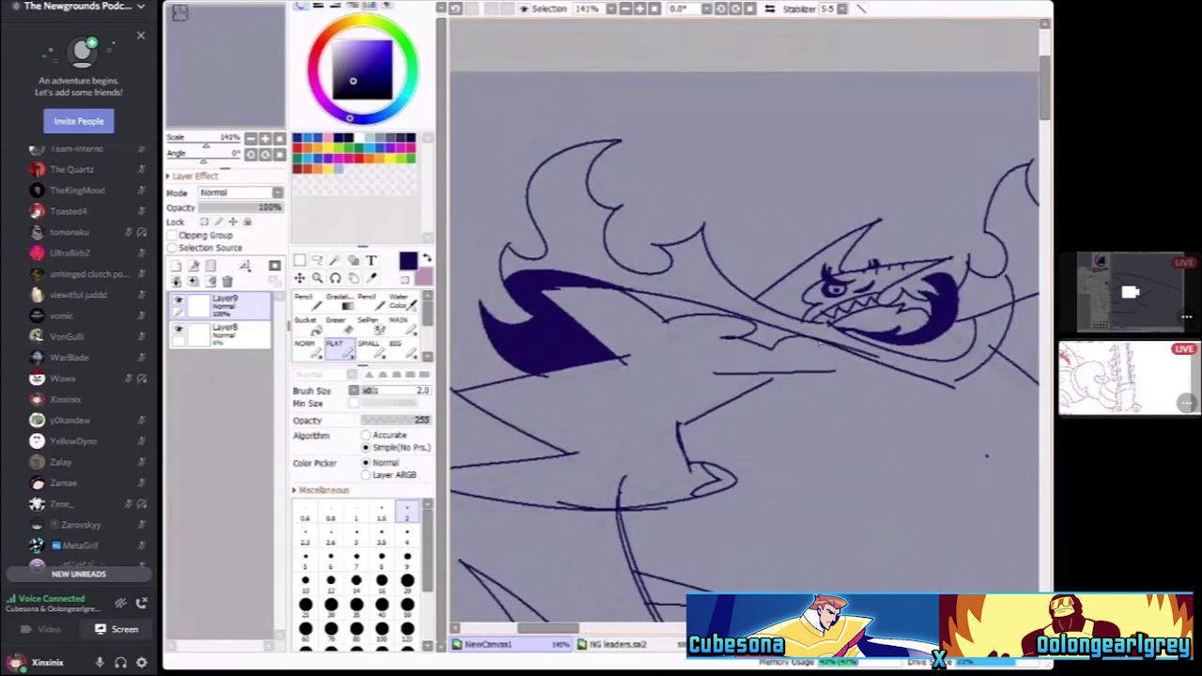
Sketch a jagged feather edge across the far side of the collar, below the far wing's flame
scroll(820, 346, up, 2)
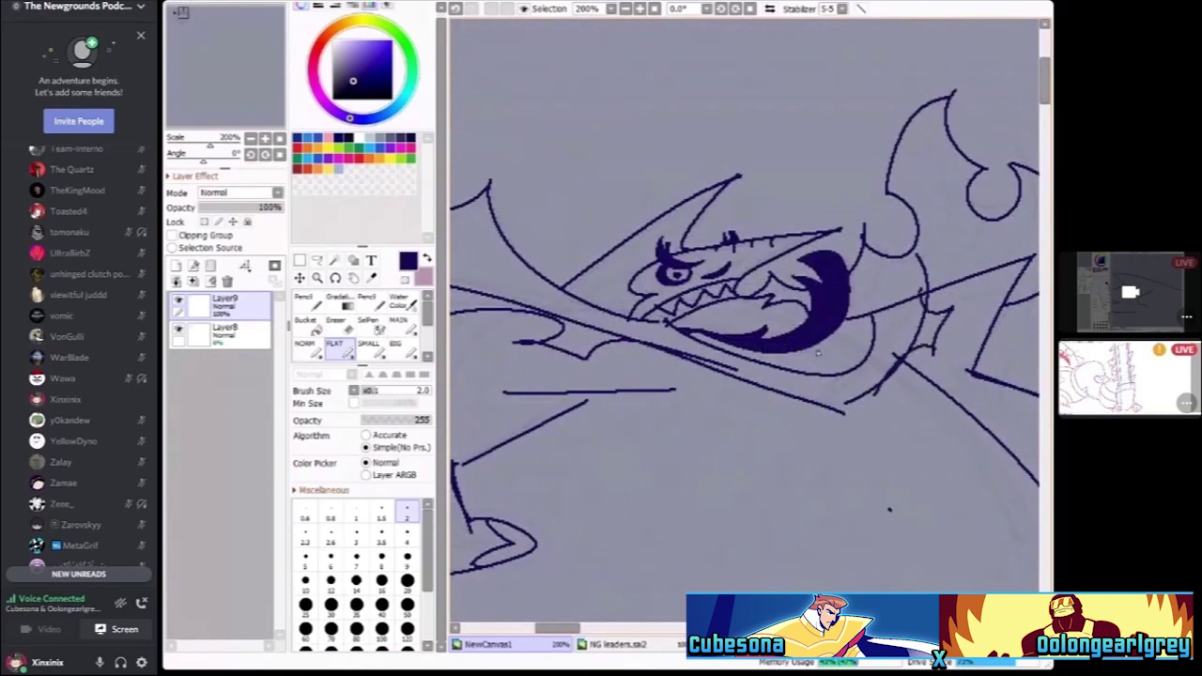
scroll(817, 353, down, 4)
scroll(854, 317, up, 5)
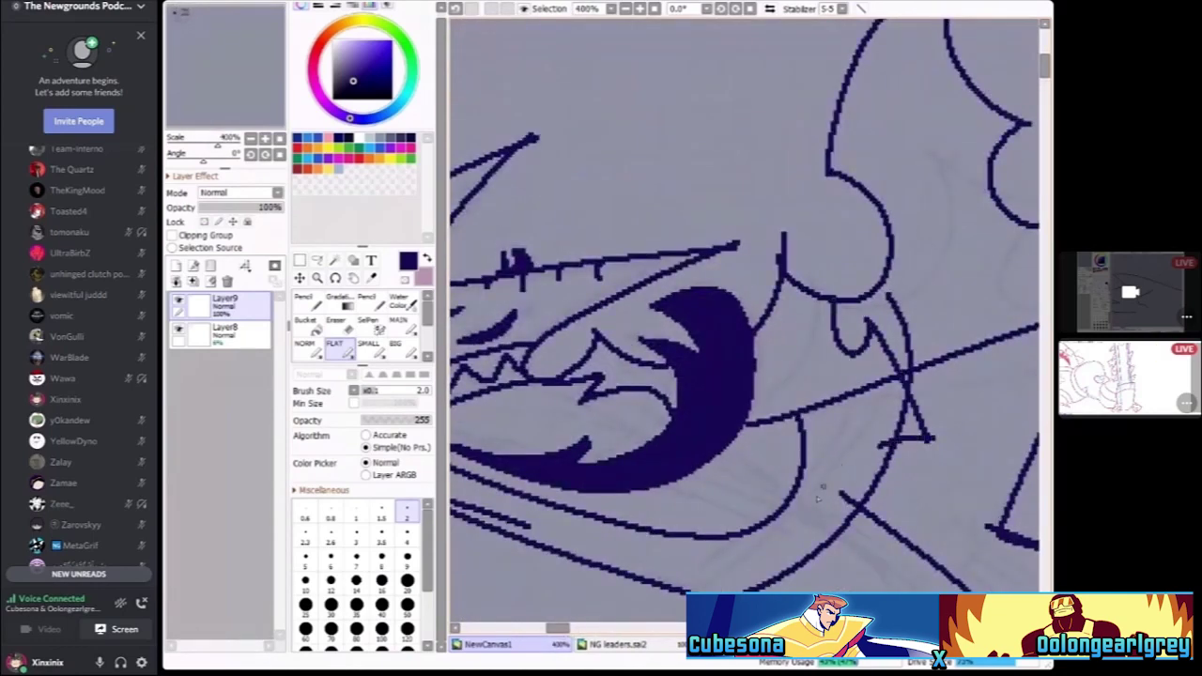
scroll(827, 486, down, 6)
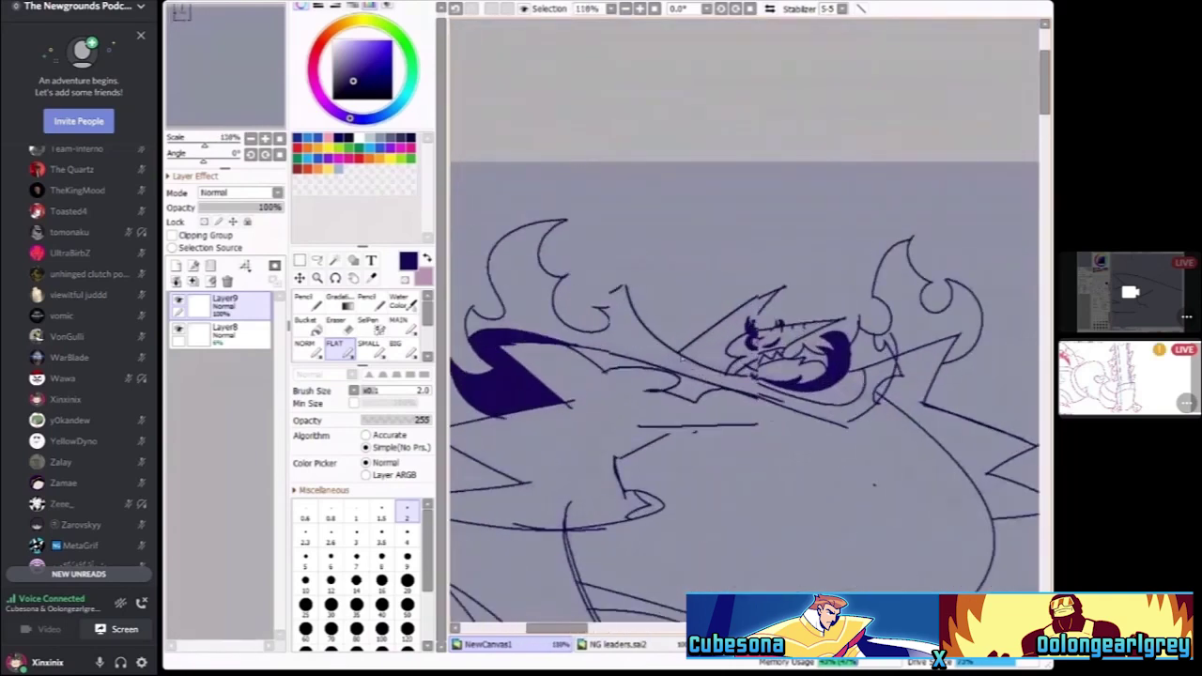
scroll(736, 361, up, 4)
scroll(756, 371, down, 5)
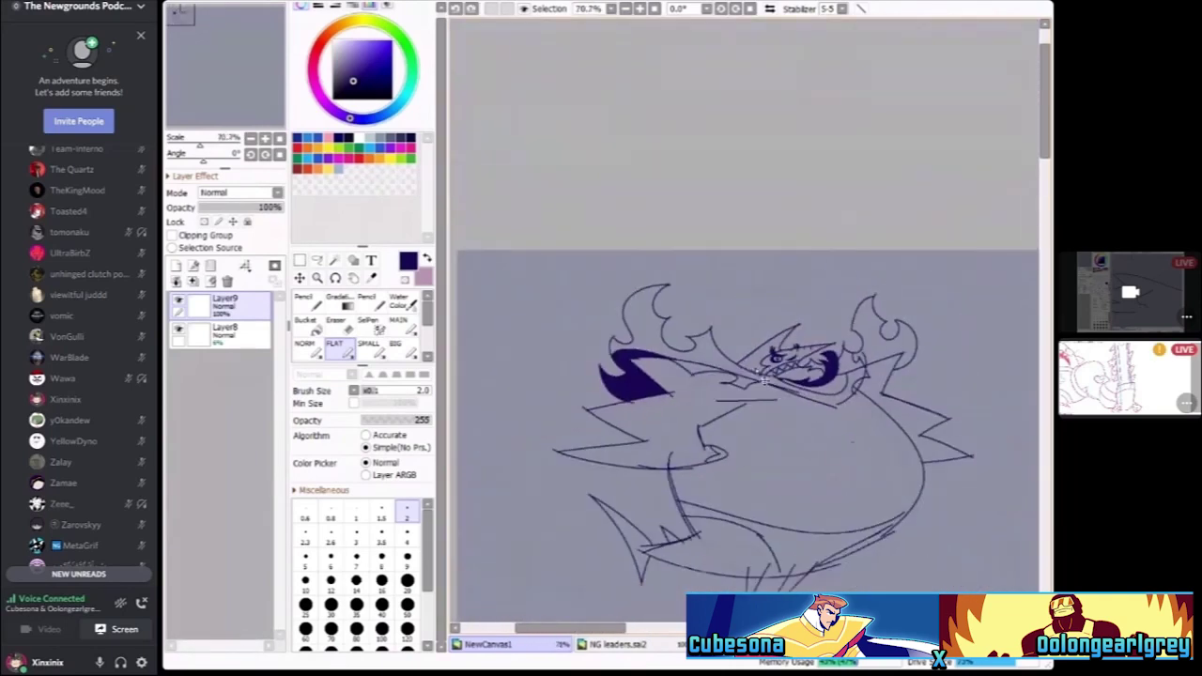
scroll(764, 378, up, 3)
scroll(672, 330, down, 4)
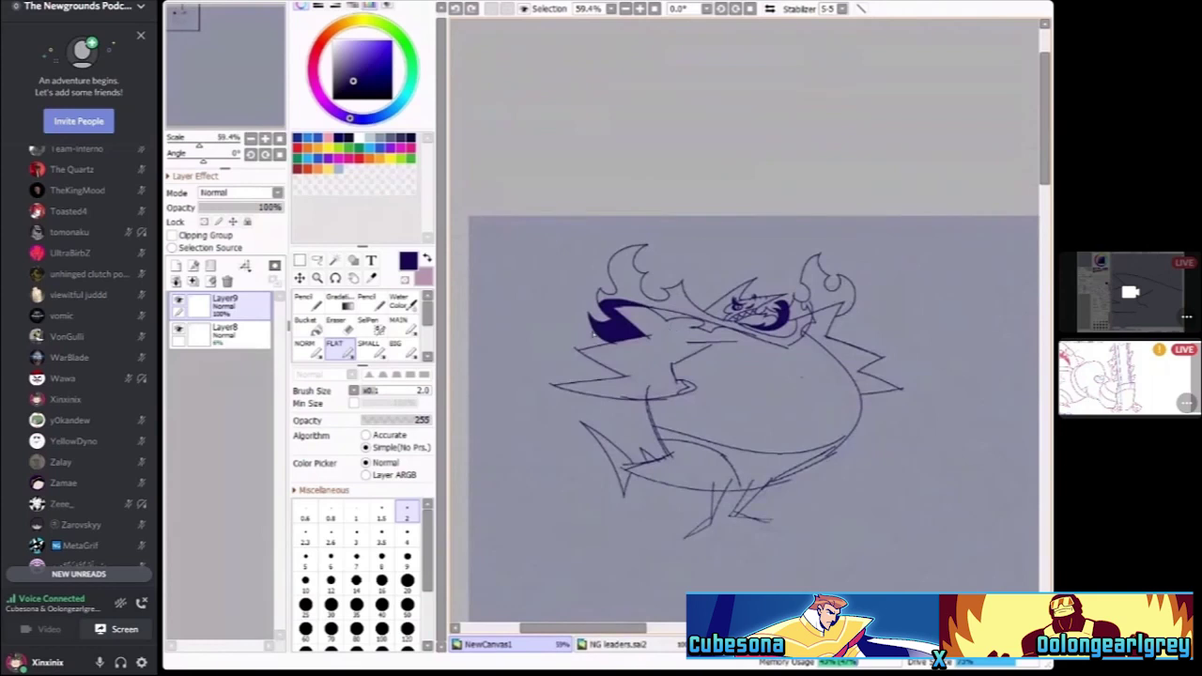
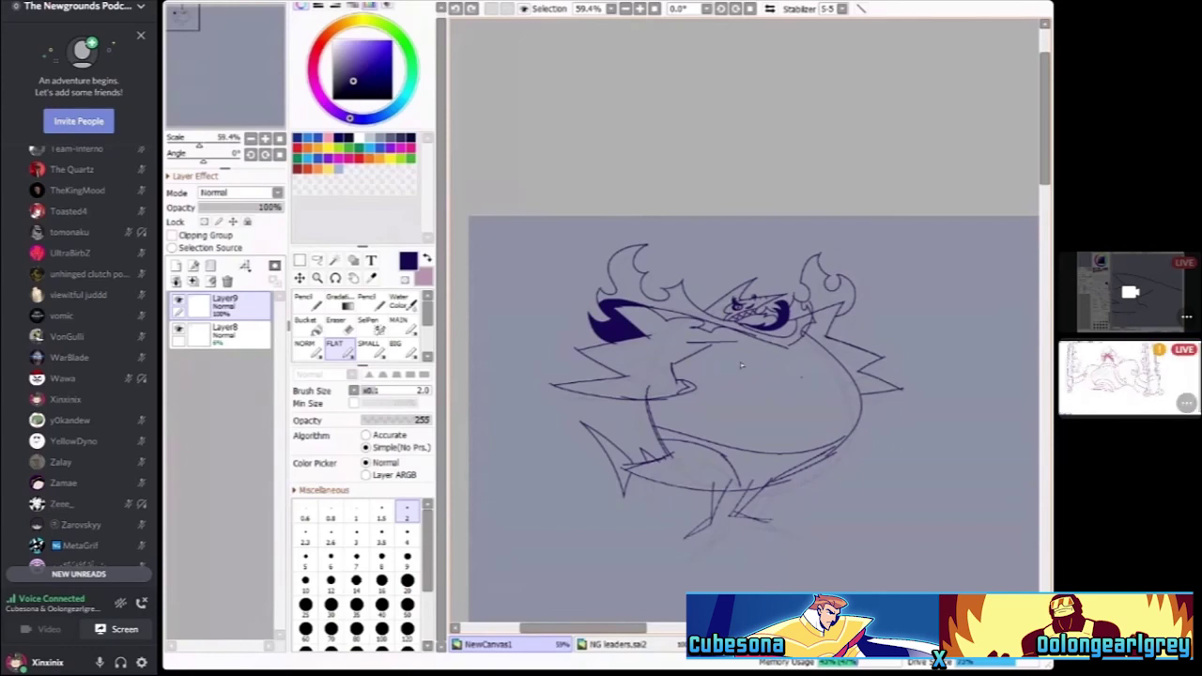
Close the outline gaps between the bird's belly curve, rear leg curve and lower body line with short strokes
scroll(714, 353, down, 1)
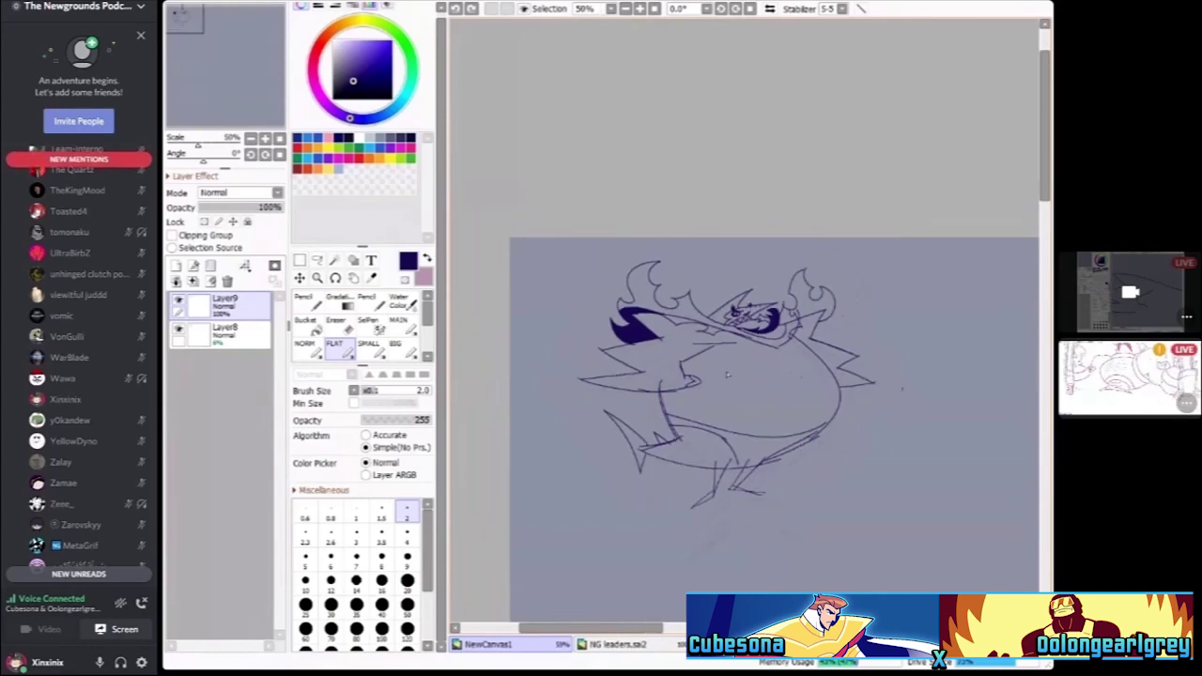
scroll(747, 387, up, 2)
scroll(724, 400, down, 2)
scroll(704, 432, up, 3)
scroll(753, 472, down, 1)
scroll(751, 474, up, 8)
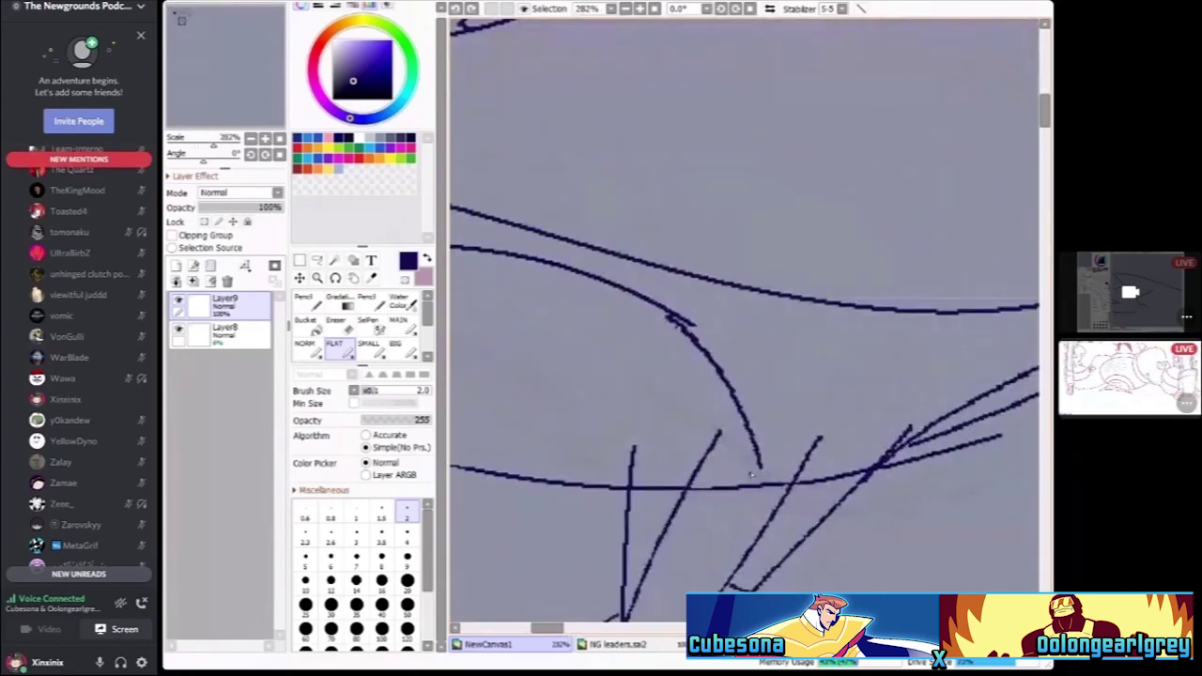
scroll(752, 479, down, 6)
scroll(940, 338, up, 9)
drag(928, 338, 989, 293)
scroll(851, 419, down, 12)
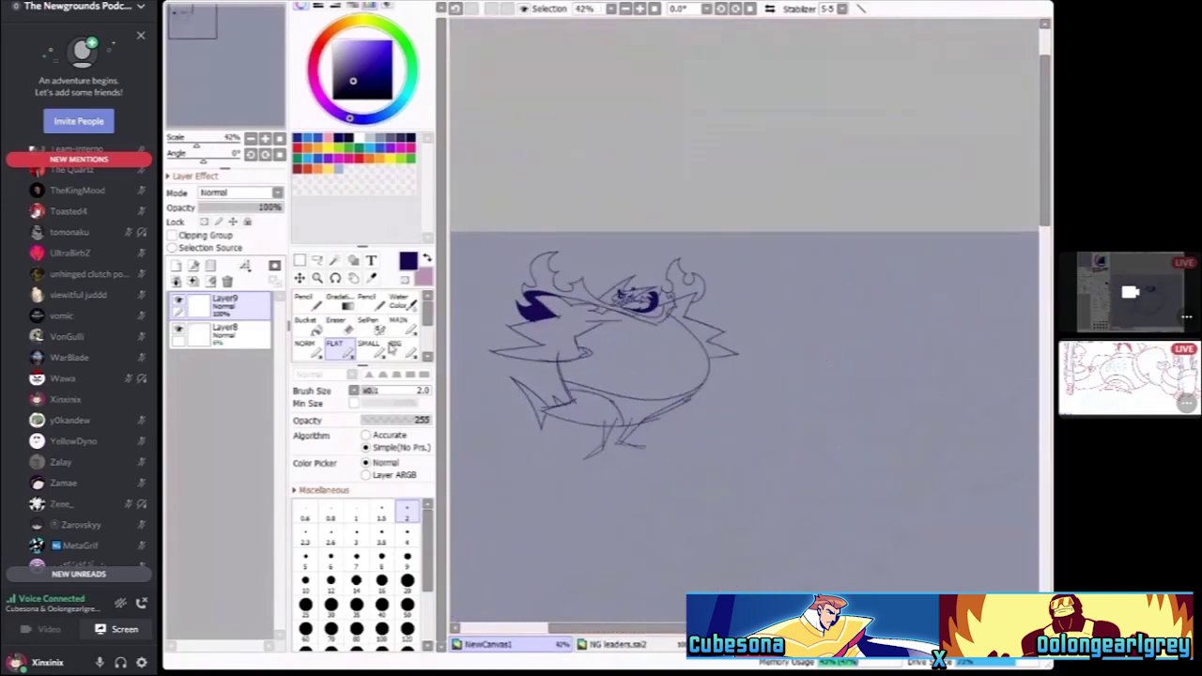
Fill the band beneath the round belly with dark blue using the Bucket, and return to the FLAT brush
click(310, 329)
scroll(616, 418, up, 3)
click(665, 398)
scroll(663, 397, down, 3)
scroll(554, 398, up, 3)
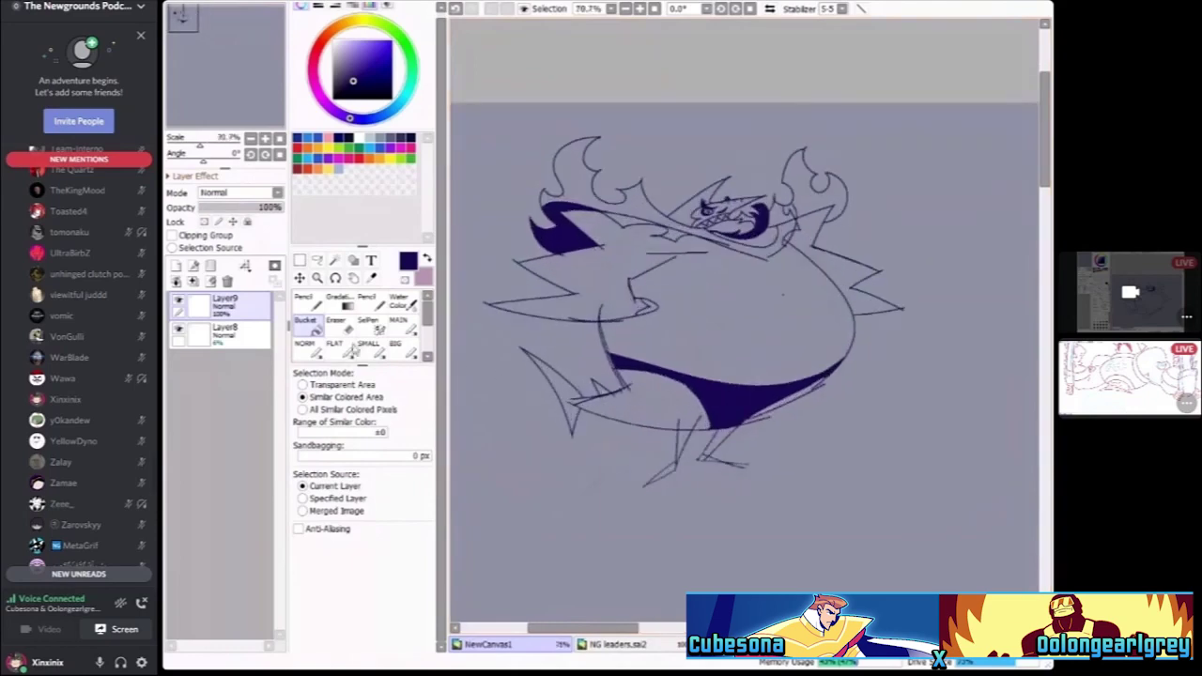
click(342, 357)
click(336, 345)
Examine the bird's overall silhouette, belly, near wing and lower flame from far and close
scroll(813, 350, up, 3)
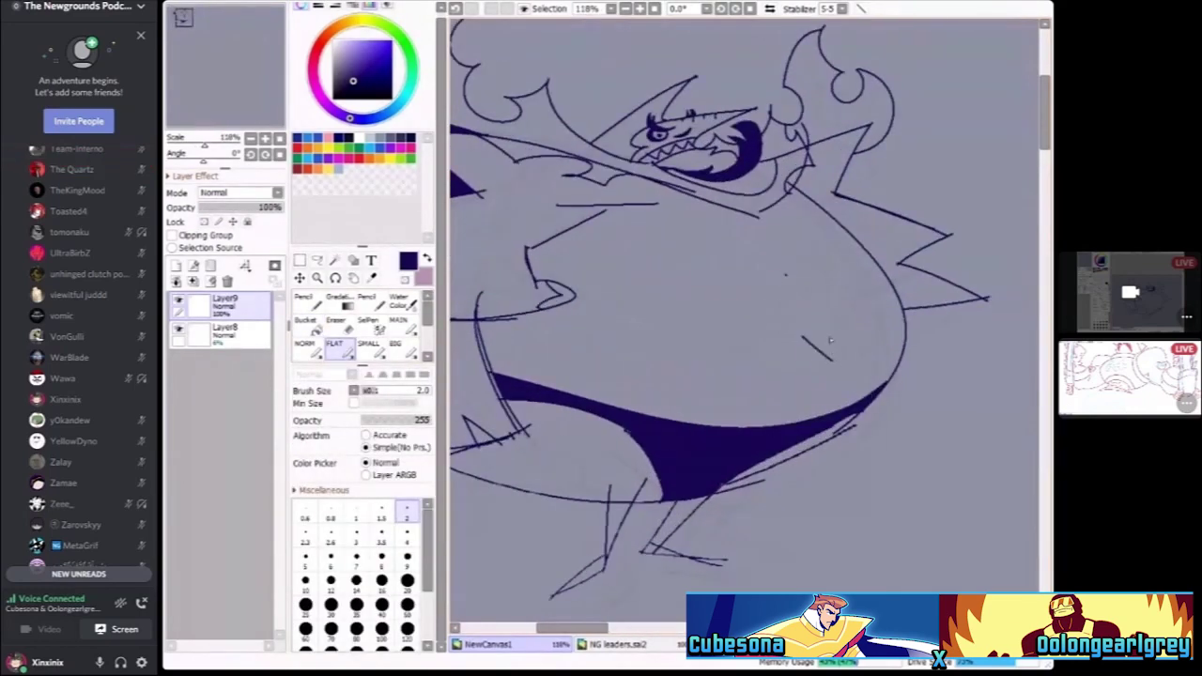
scroll(813, 350, down, 3)
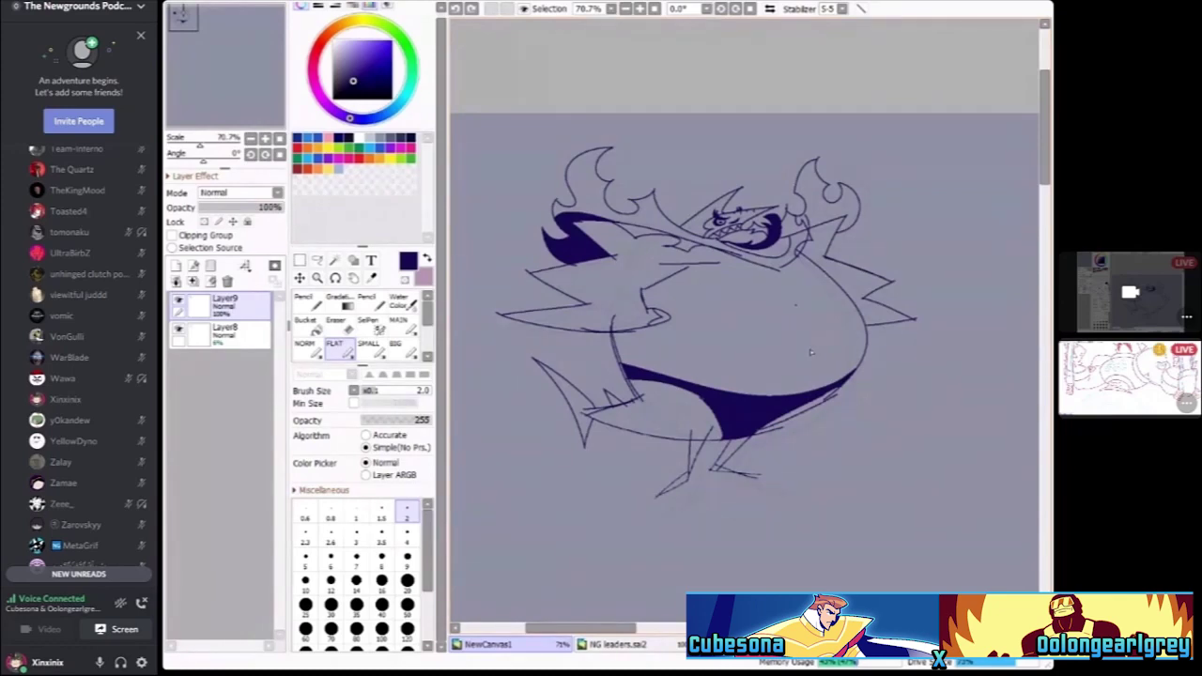
scroll(689, 296, up, 5)
scroll(658, 320, down, 5)
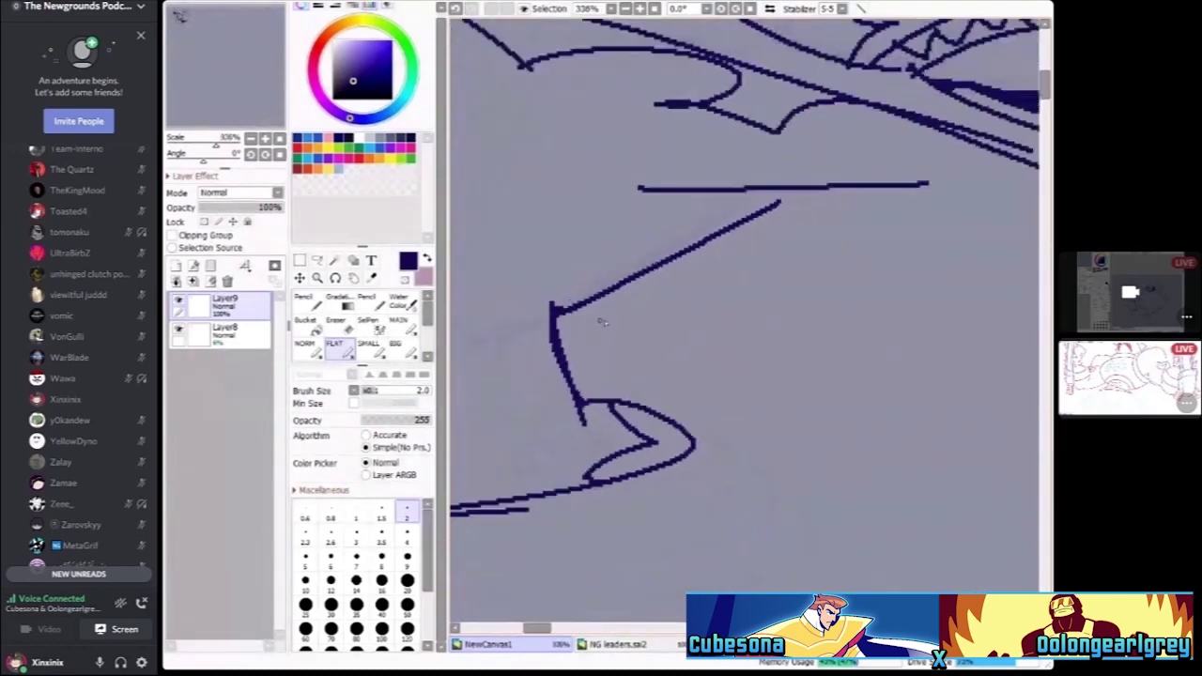
scroll(648, 326, up, 1)
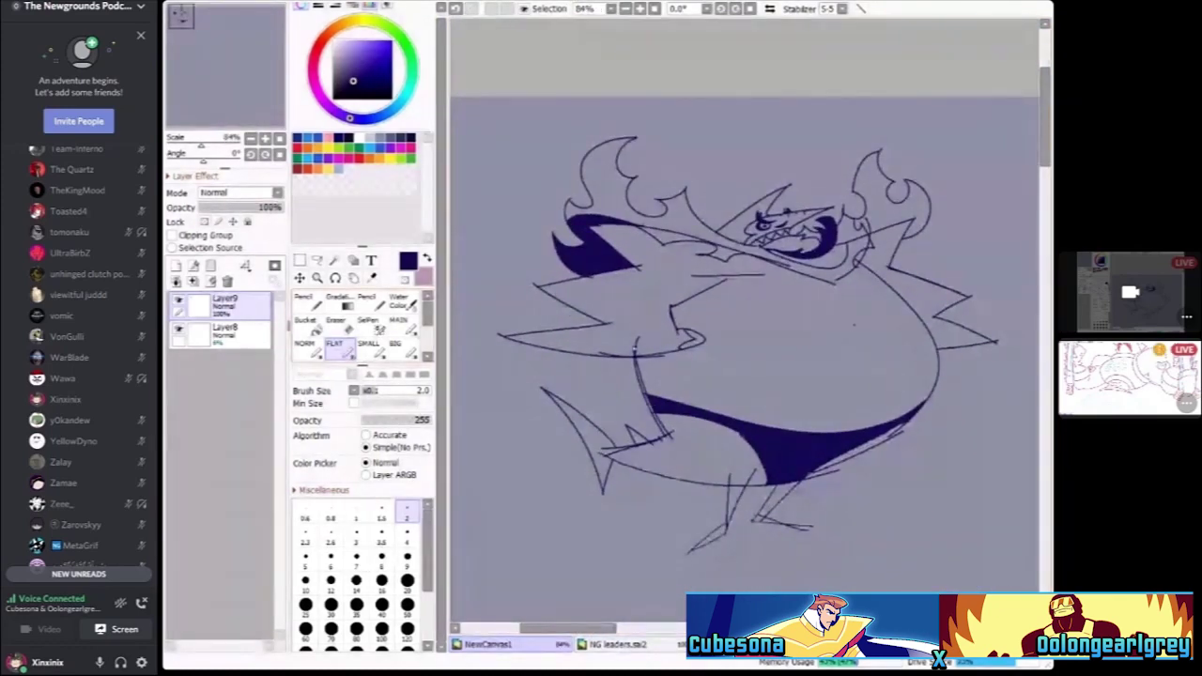
scroll(648, 326, up, 3)
scroll(704, 346, down, 6)
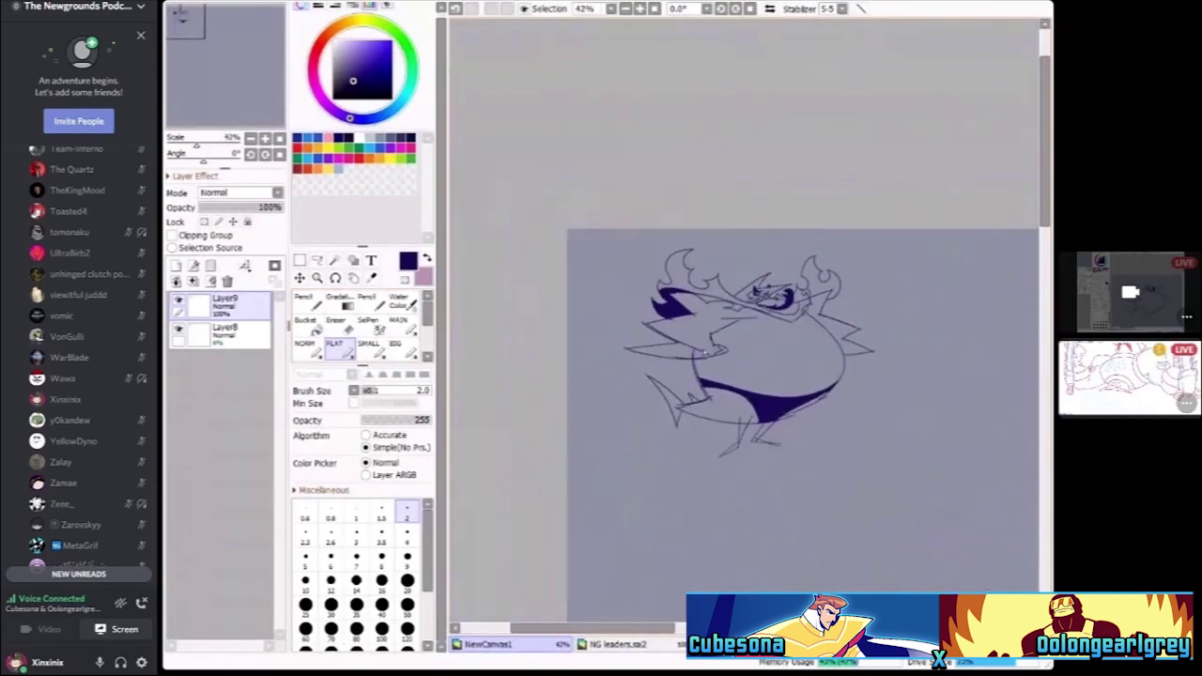
scroll(711, 362, up, 6)
scroll(877, 315, down, 6)
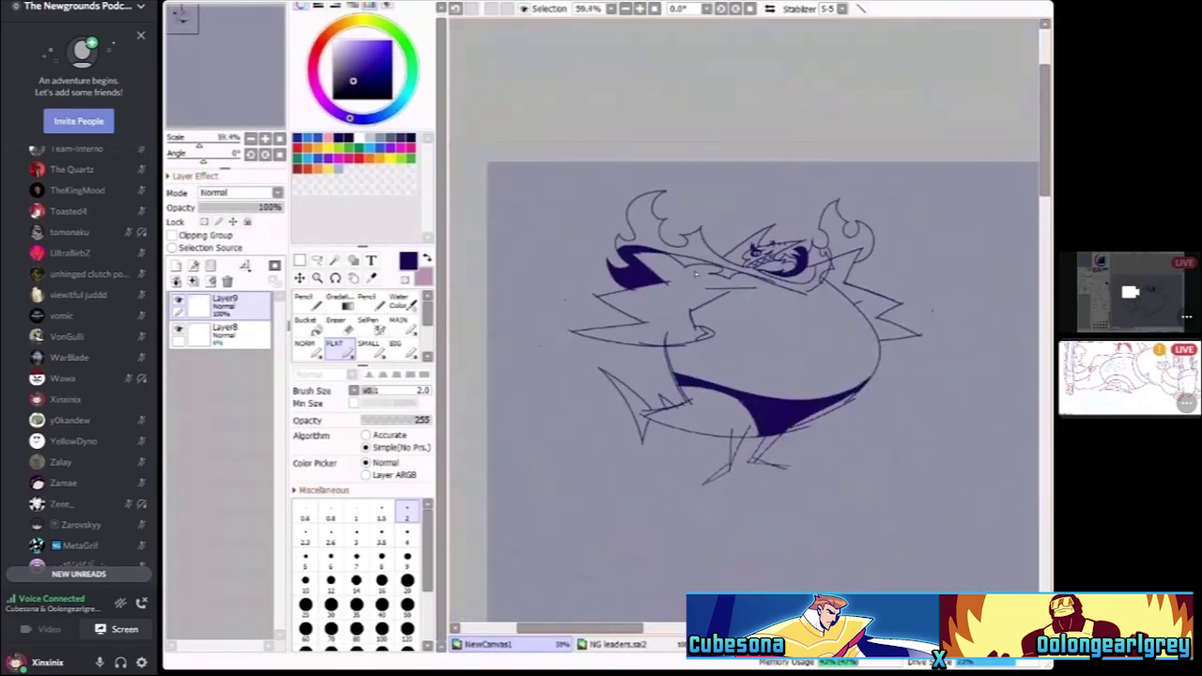
scroll(721, 318, up, 5)
scroll(720, 313, down, 4)
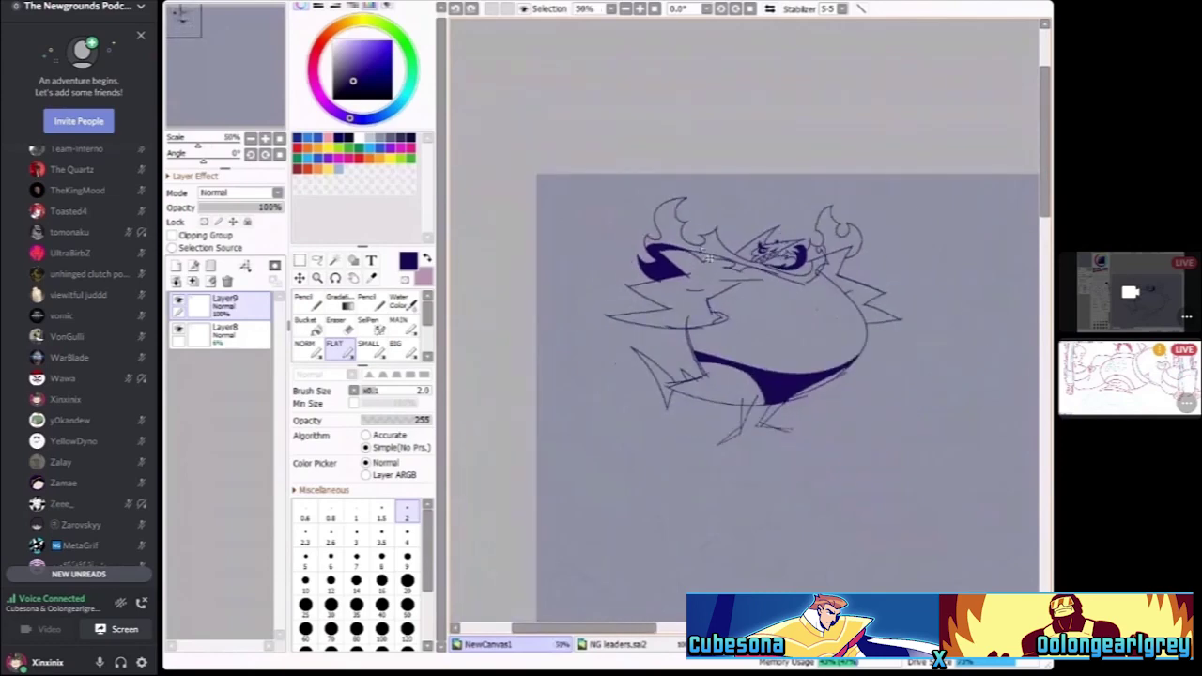
scroll(878, 275, up, 2)
scroll(878, 277, down, 2)
scroll(769, 311, up, 4)
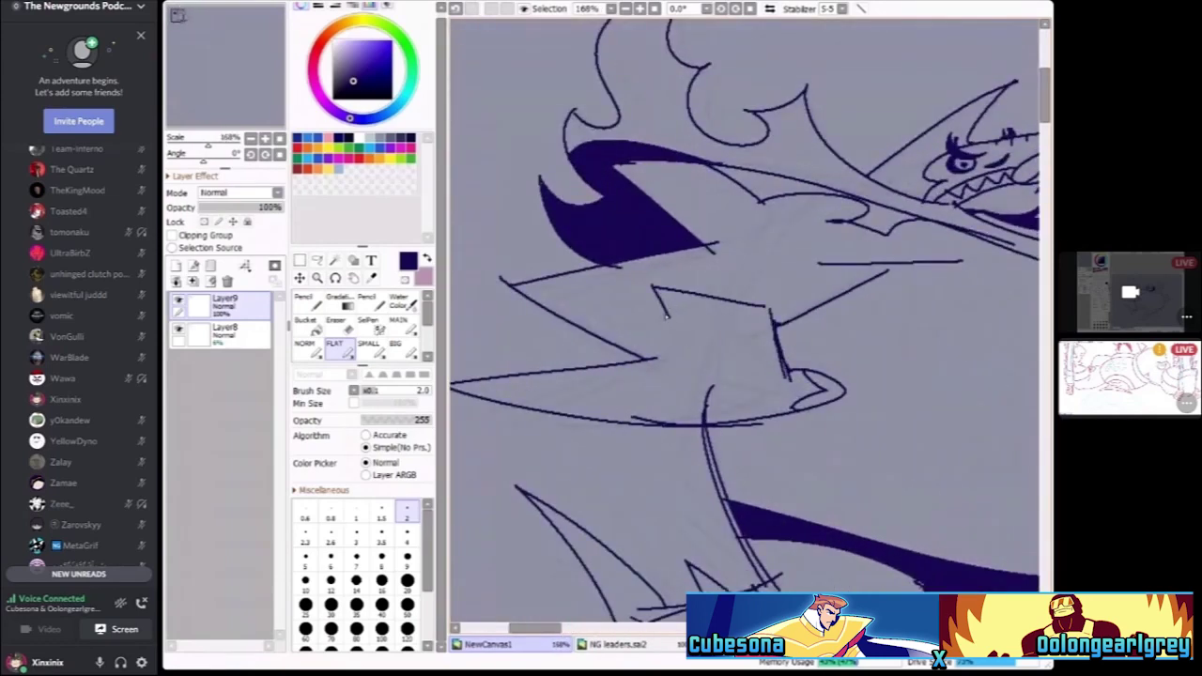
scroll(667, 317, down, 4)
scroll(620, 301, up, 3)
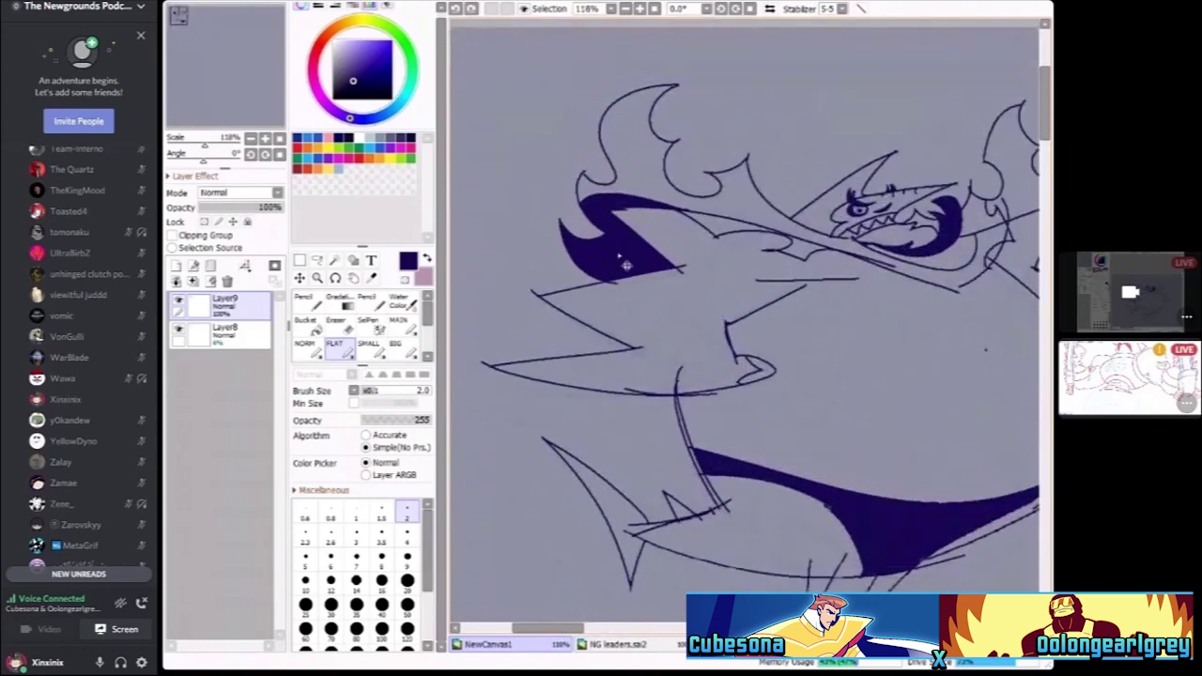
scroll(682, 318, up, 2)
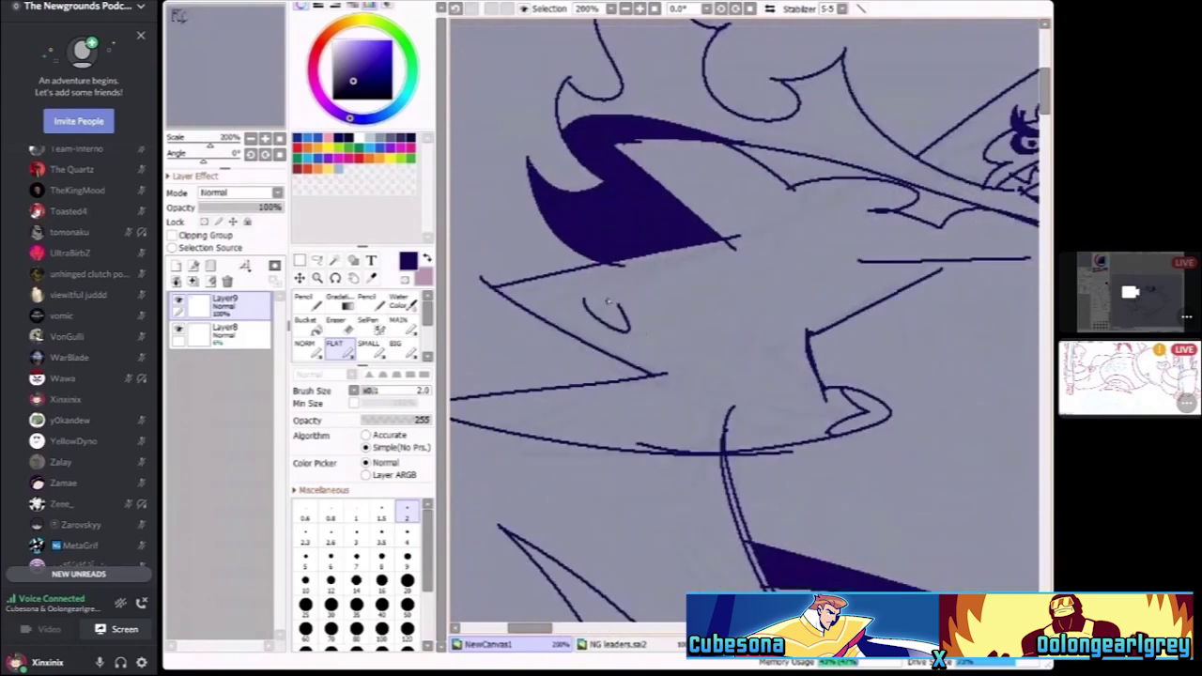
scroll(773, 332, down, 2)
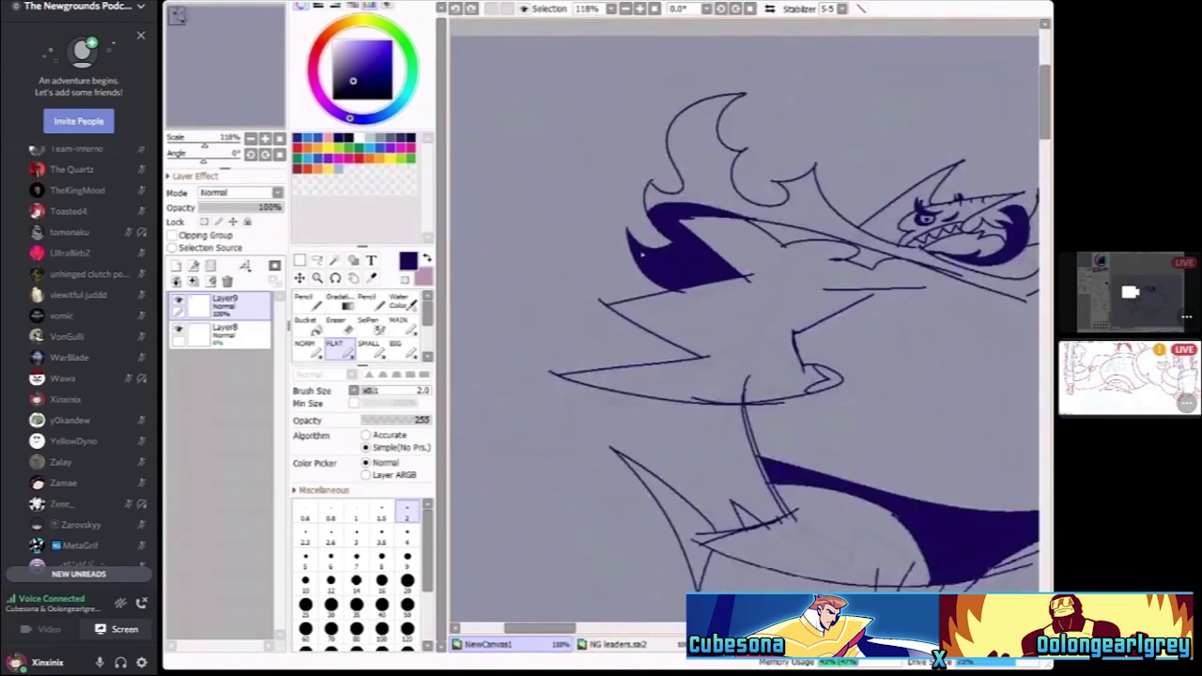
scroll(740, 293, down, 5)
scroll(864, 348, up, 2)
scroll(807, 293, down, 2)
scroll(825, 286, up, 2)
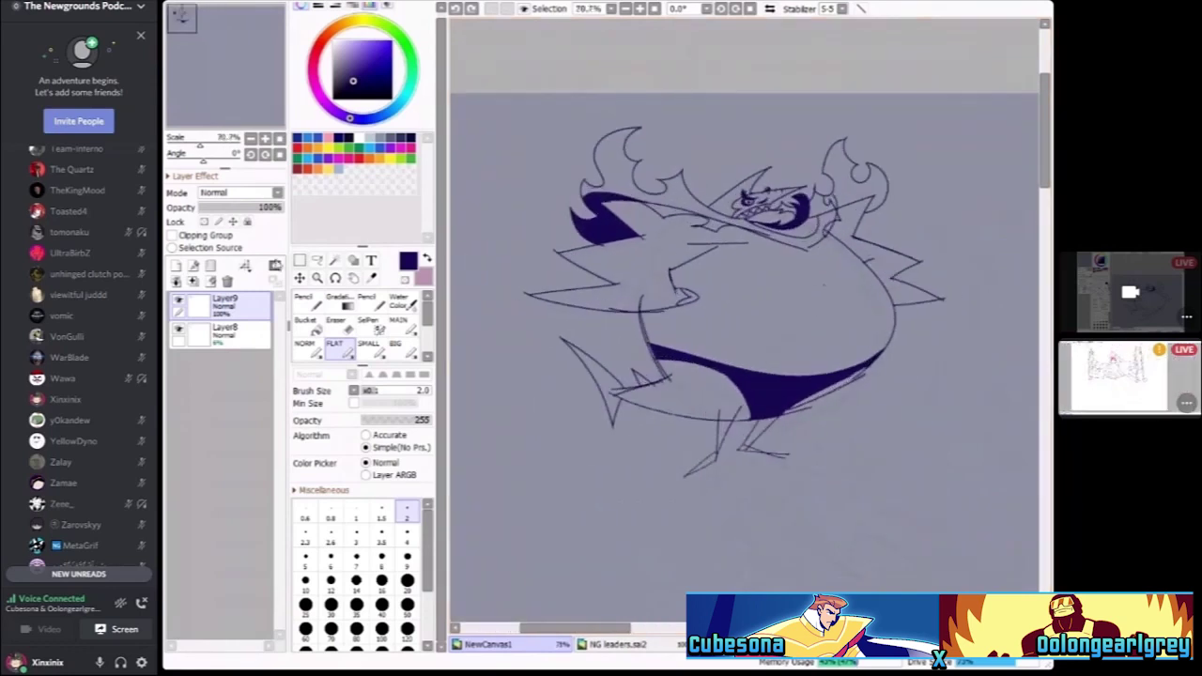
Fade Layer9 to 9% opacity and delete the older sketch layer, Layer8
click(204, 209)
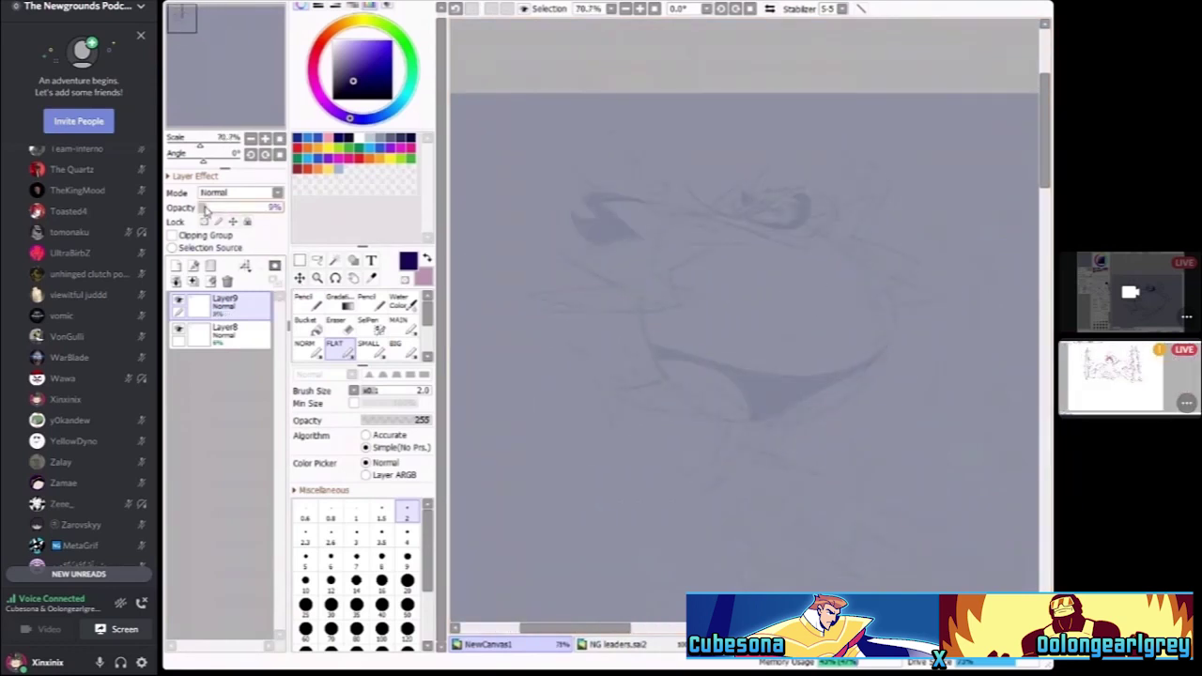
click(244, 340)
click(227, 282)
Deform the bird sketch so its near-wing side becomes taller and its far side slightly shorter, apply it and deselect
key(ctrl+t)
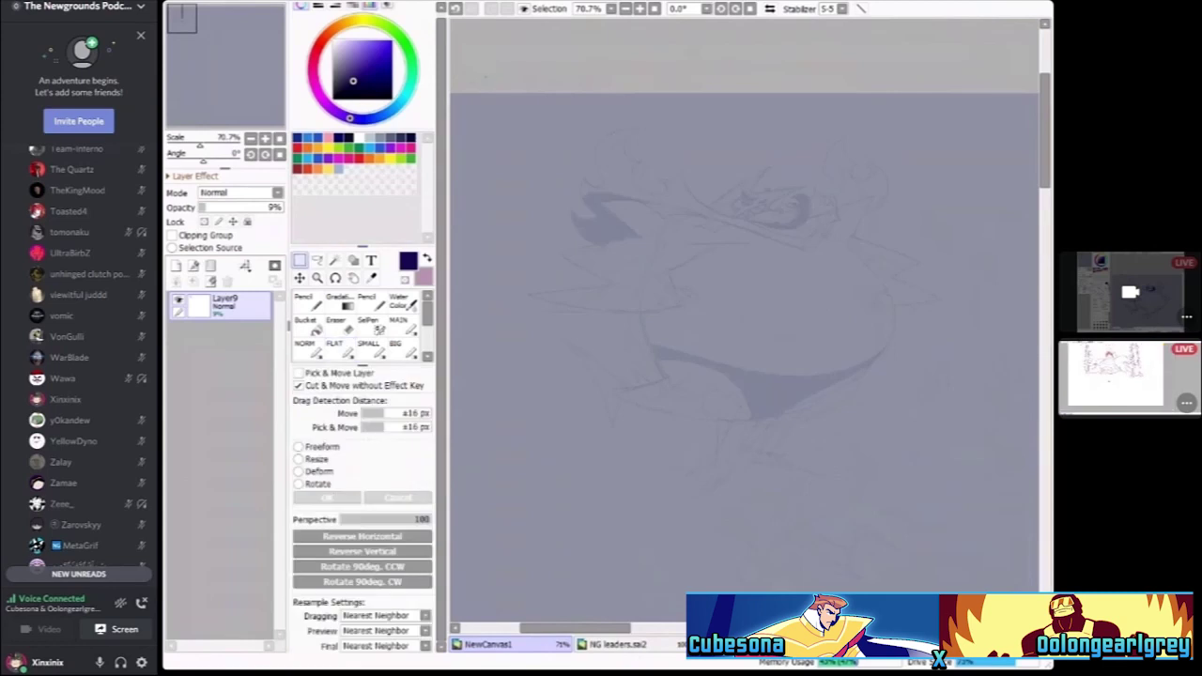
click(318, 472)
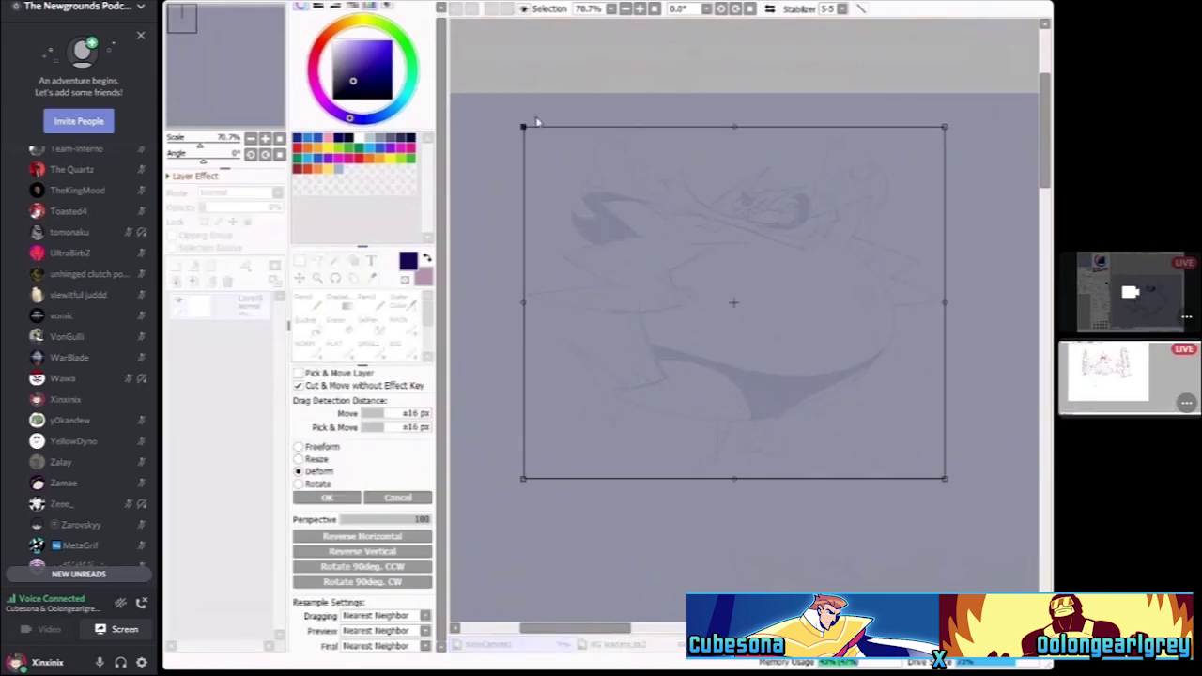
drag(528, 121, 540, 110)
drag(524, 479, 510, 506)
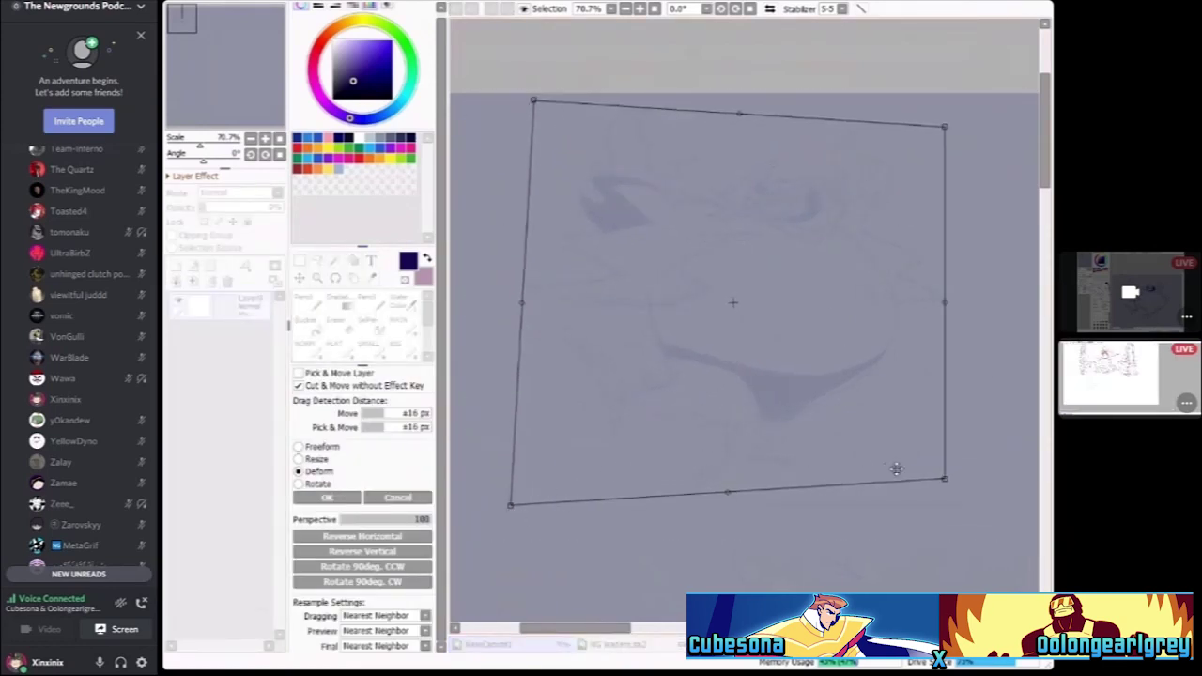
drag(945, 479, 945, 471)
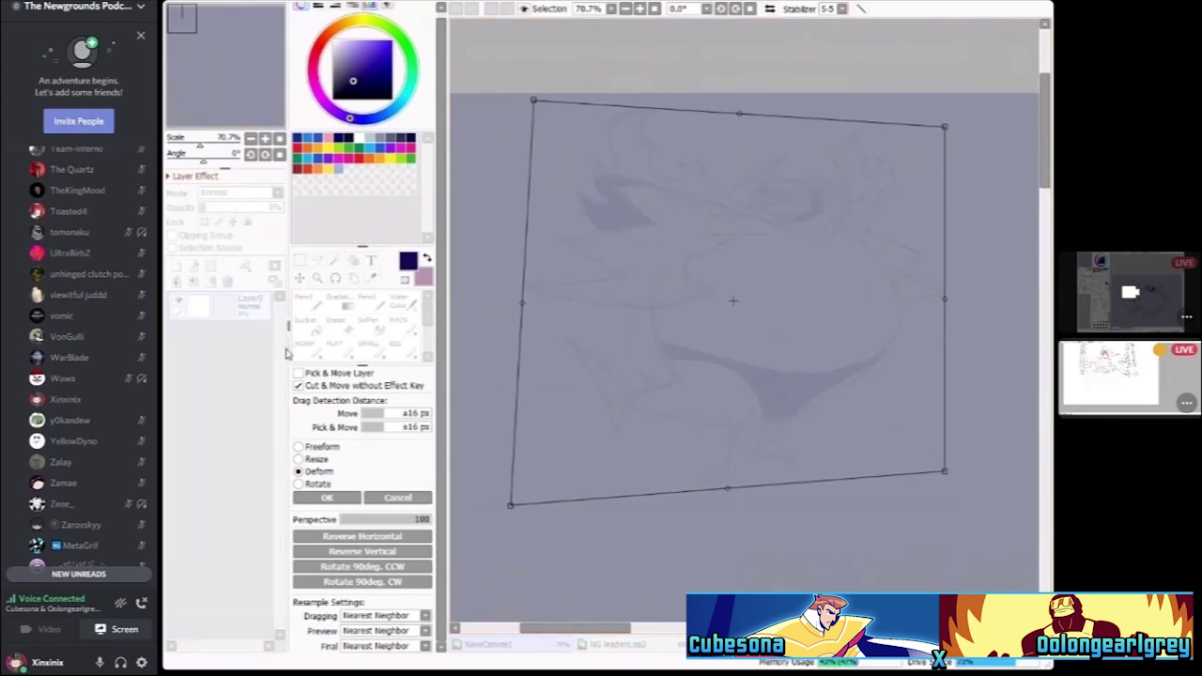
click(327, 497)
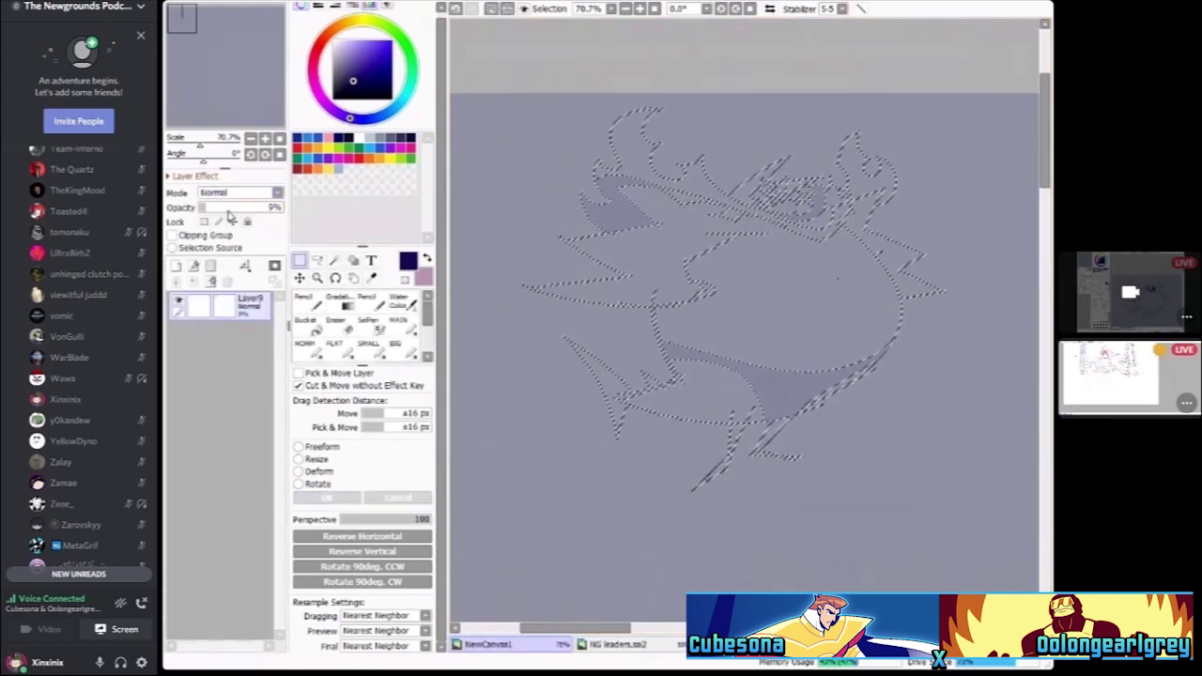
key(ctrl+d)
Check the reshaped sketch at 37% opacity, choose the MAIN brush and fade the layer back to a faint guide
scroll(838, 308, down, 1)
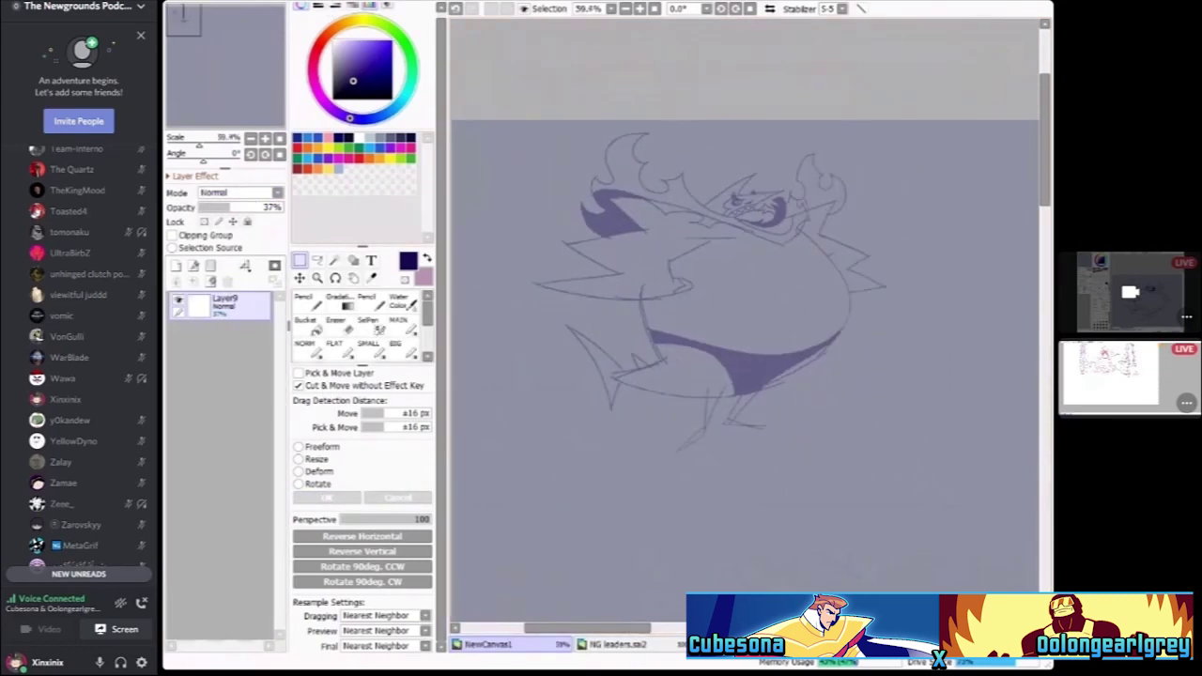
scroll(838, 308, up, 2)
click(401, 325)
click(212, 208)
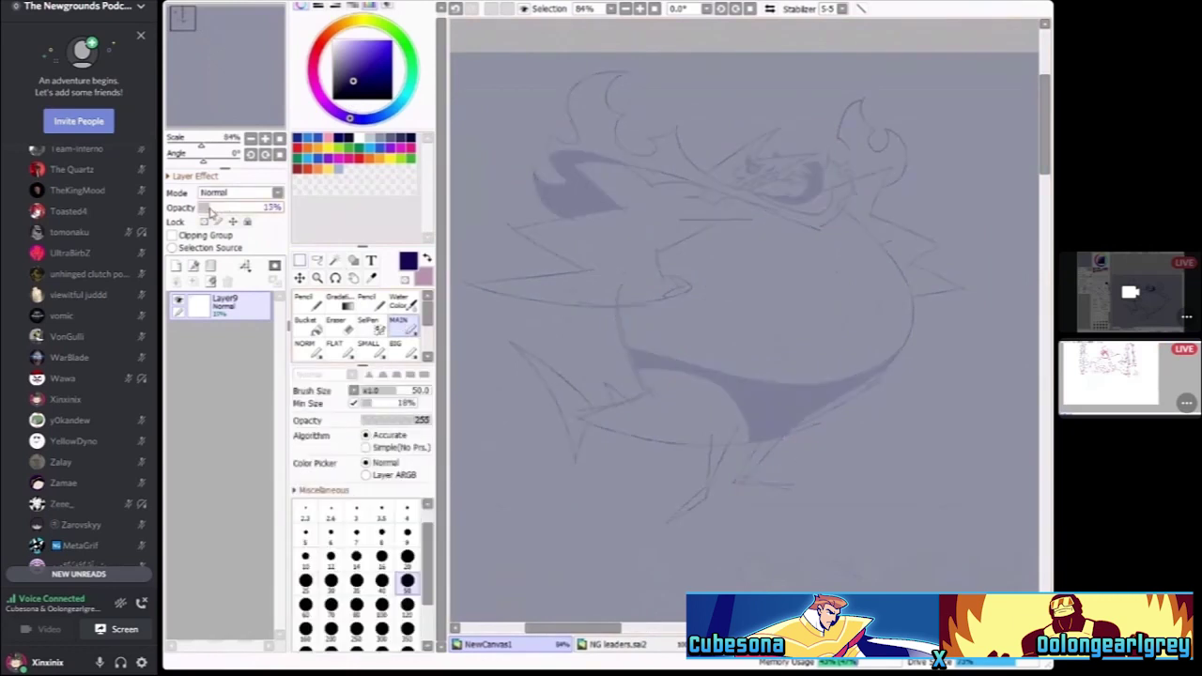
Add a new layer above the faded sketch and set the MAIN brush size to 6
click(176, 266)
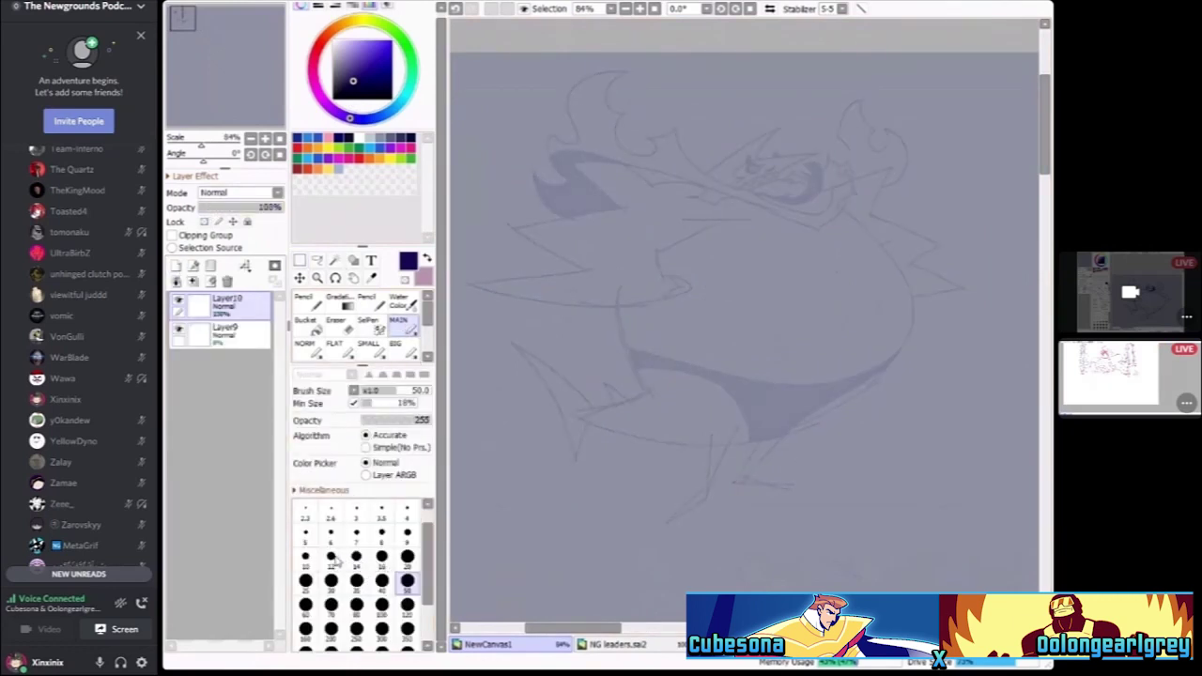
click(304, 558)
scroll(639, 178, up, 2)
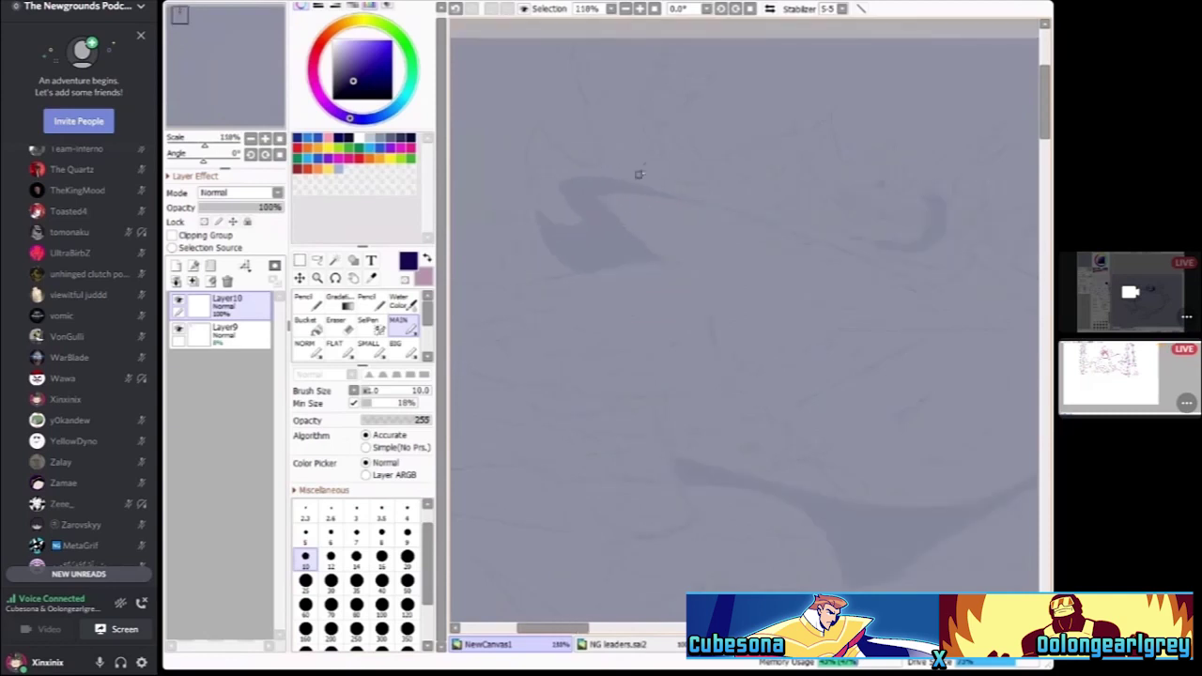
scroll(639, 175, down, 4)
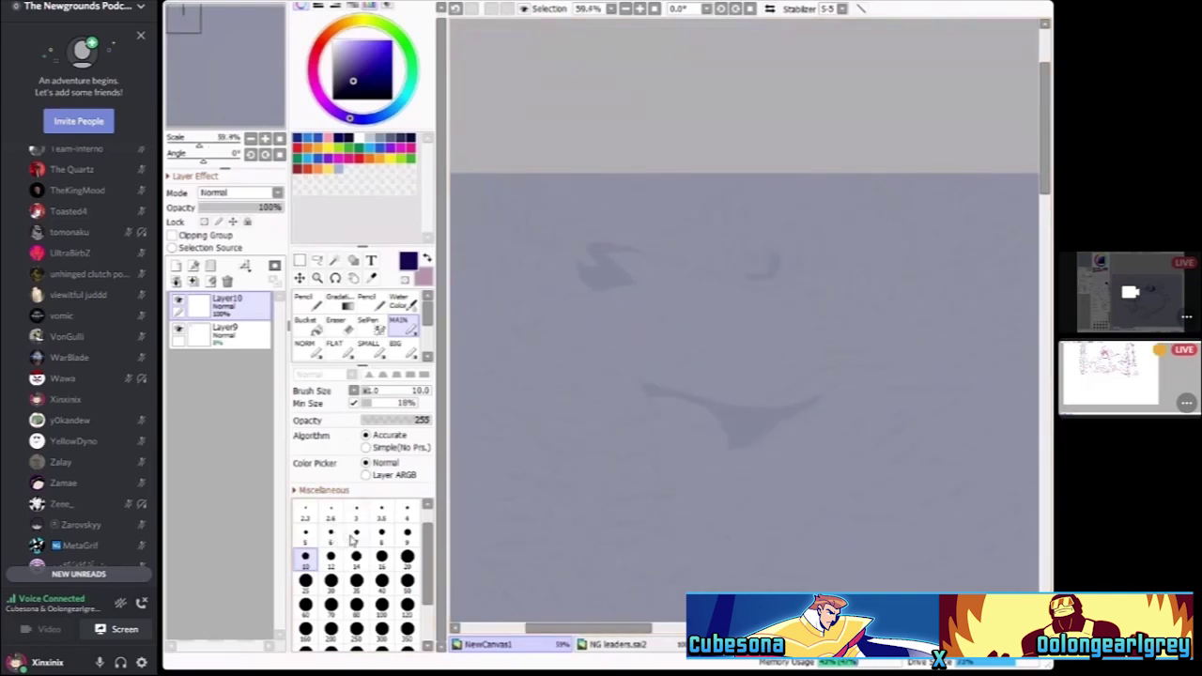
click(331, 532)
Ink the long front edge of the head and its two pointed crest spikes, redoing the first strokes
scroll(758, 241, up, 8)
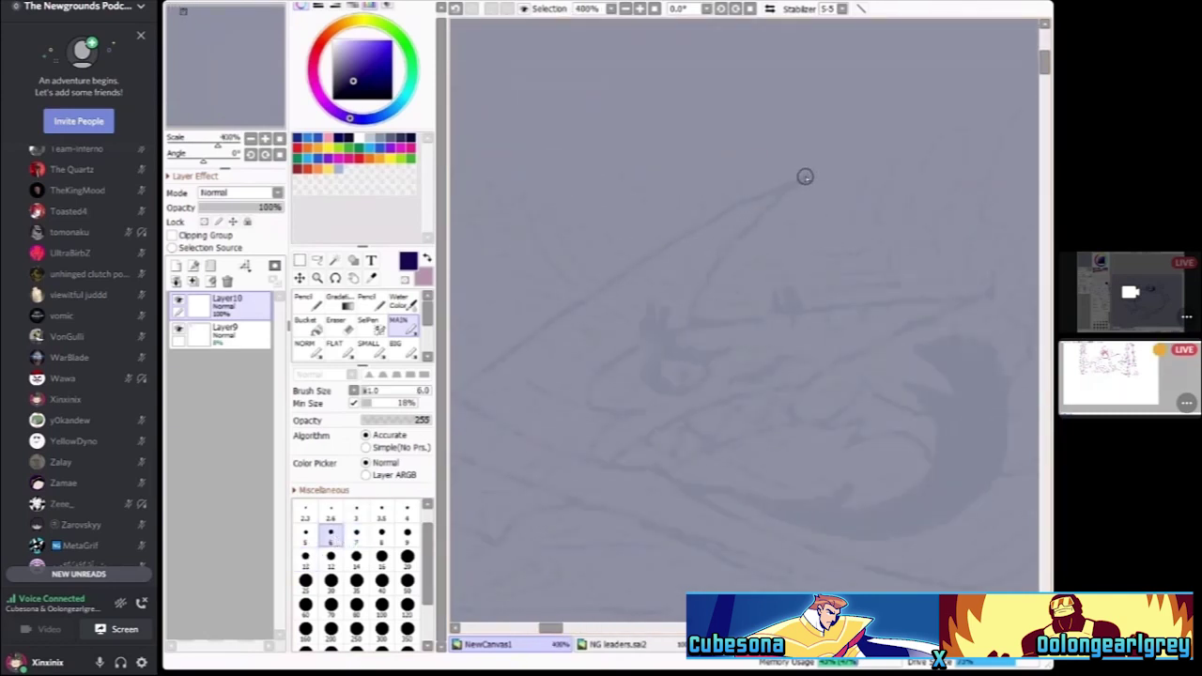
mouse_move(806, 177)
mouse_down()
mouse_move(725, 202)
mouse_move(451, 391)
mouse_up()
mouse_move(814, 167)
mouse_down()
mouse_move(766, 299)
mouse_move(1011, 250)
mouse_up()
scroll(805, 285, down, 5)
key(ctrl+z)
scroll(848, 289, up, 5)
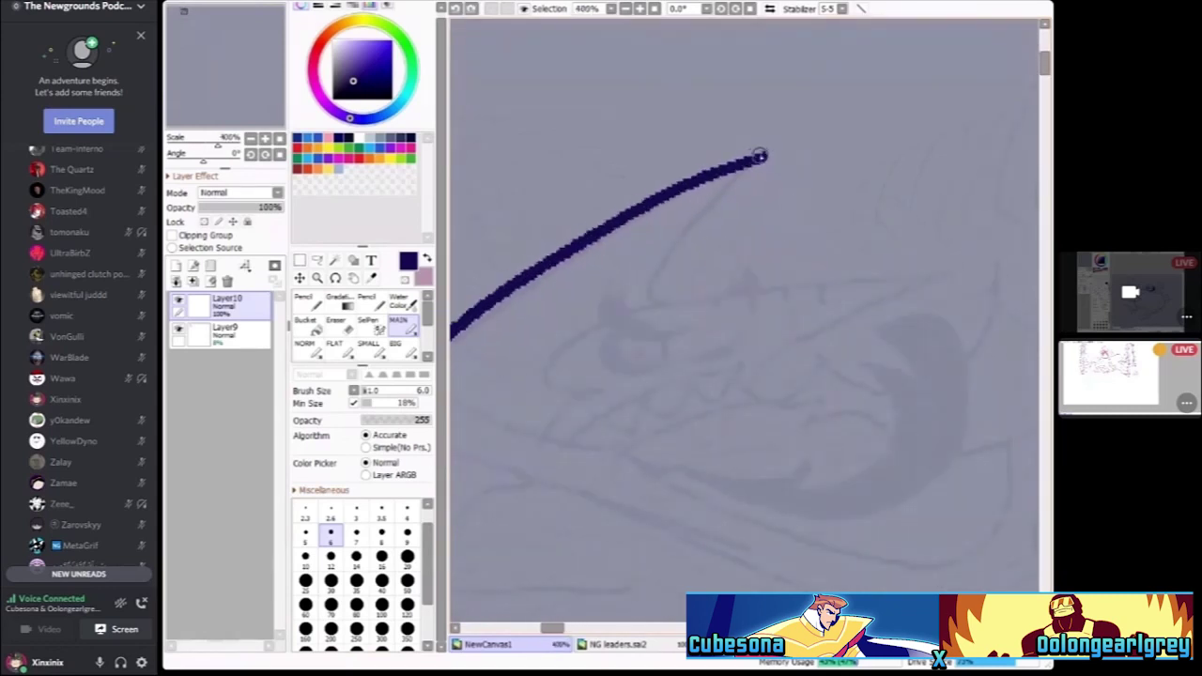
mouse_move(759, 157)
mouse_down()
mouse_move(683, 229)
mouse_move(669, 306)
mouse_move(956, 268)
mouse_move(752, 327)
mouse_move(652, 416)
mouse_up()
scroll(960, 265, up, 1)
scroll(657, 418, up, 1)
Ink the upper and lower curved lines of the bird's mouth below the crest spikes
drag(754, 419, 648, 422)
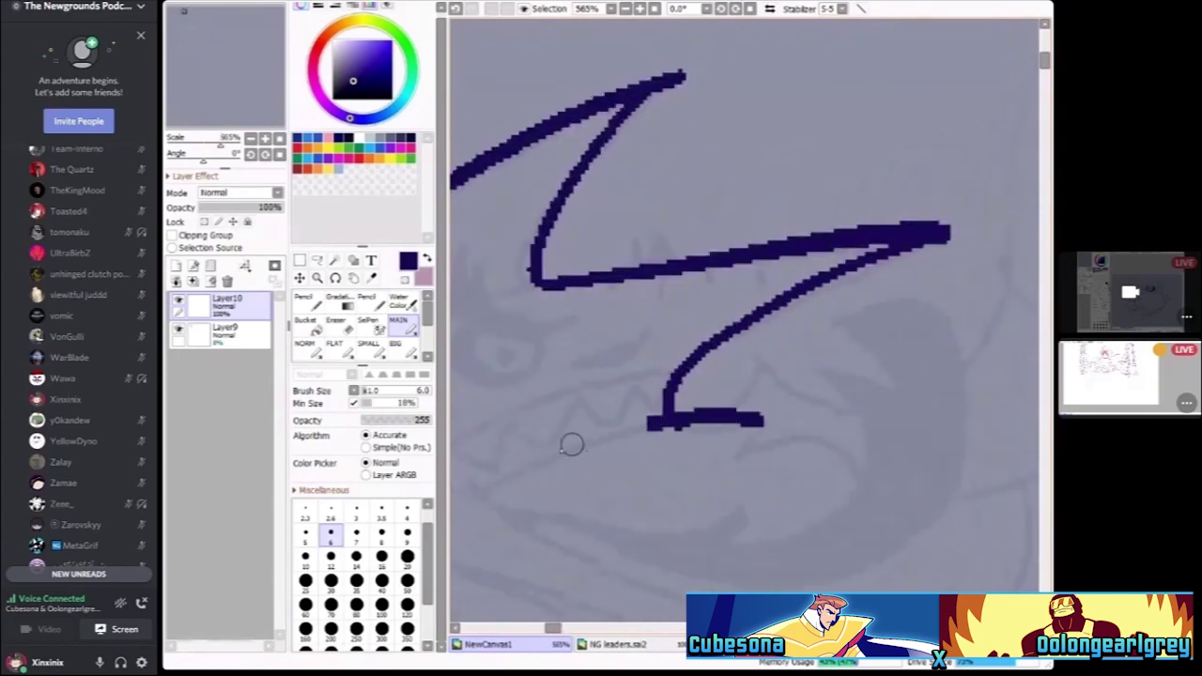
drag(572, 446, 465, 503)
scroll(686, 398, down, 1)
drag(759, 402, 609, 451)
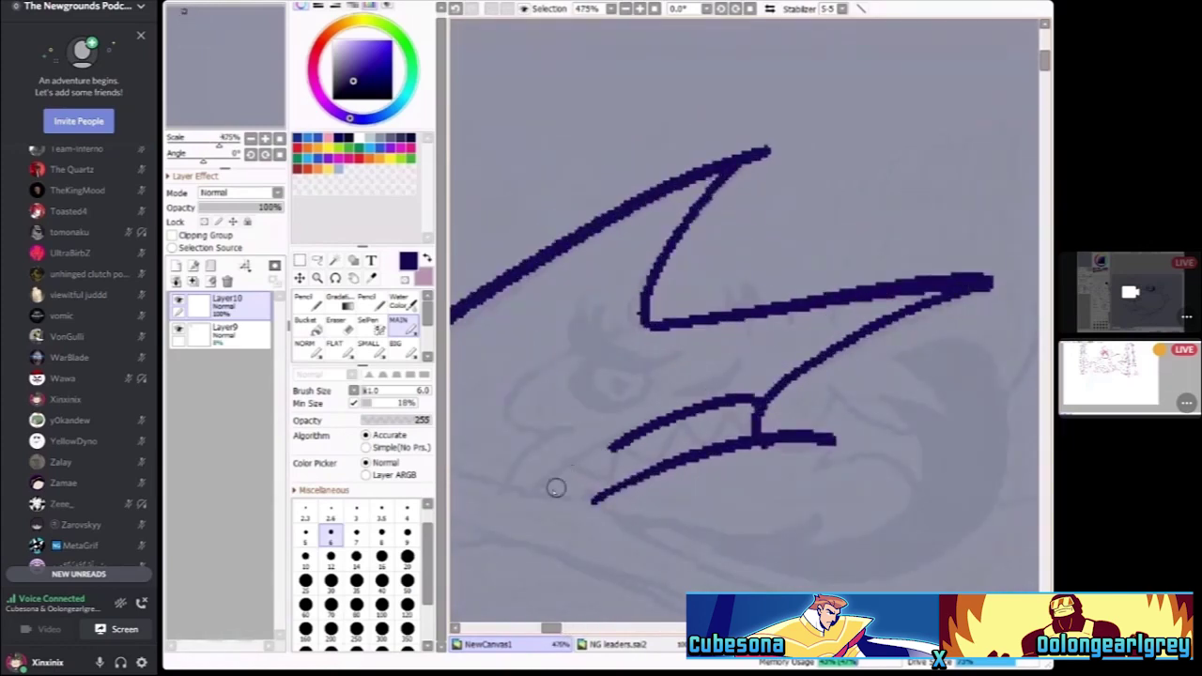
mouse_move(556, 489)
mouse_down()
mouse_move(542, 500)
mouse_move(633, 458)
mouse_move(730, 447)
mouse_move(765, 381)
mouse_move(862, 321)
mouse_up()
scroll(601, 460, up, 5)
View the other artist's shared screen briefly and return to the stream of the bird drawing
click(1130, 377)
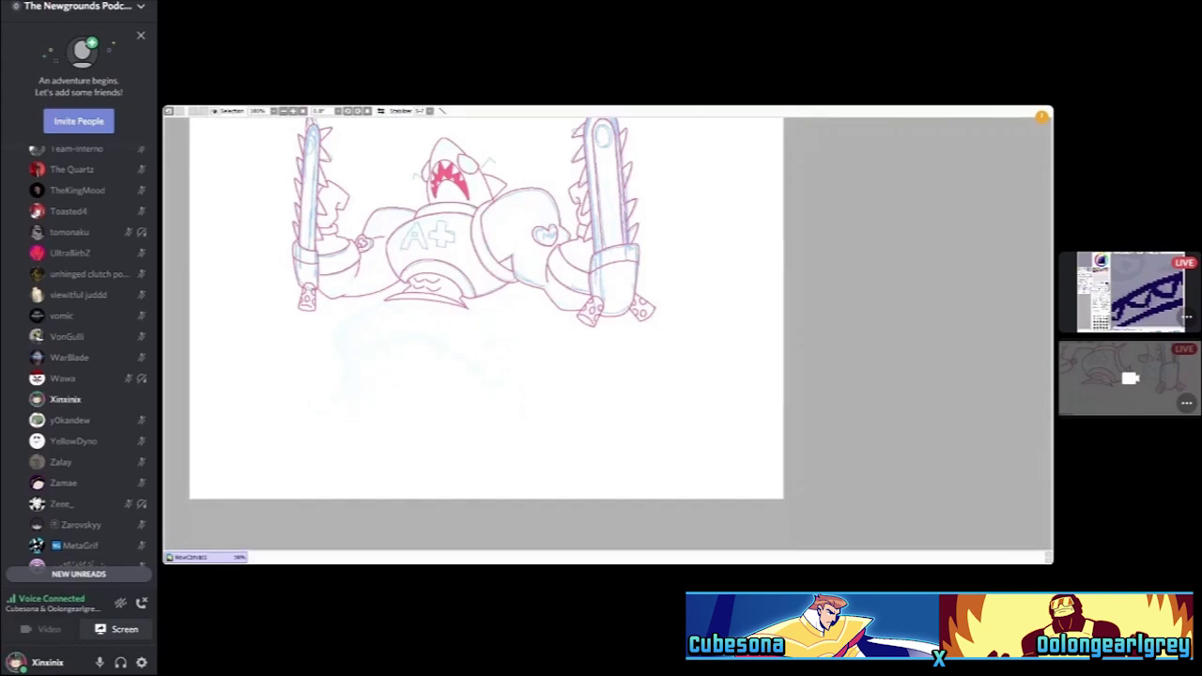
click(1131, 292)
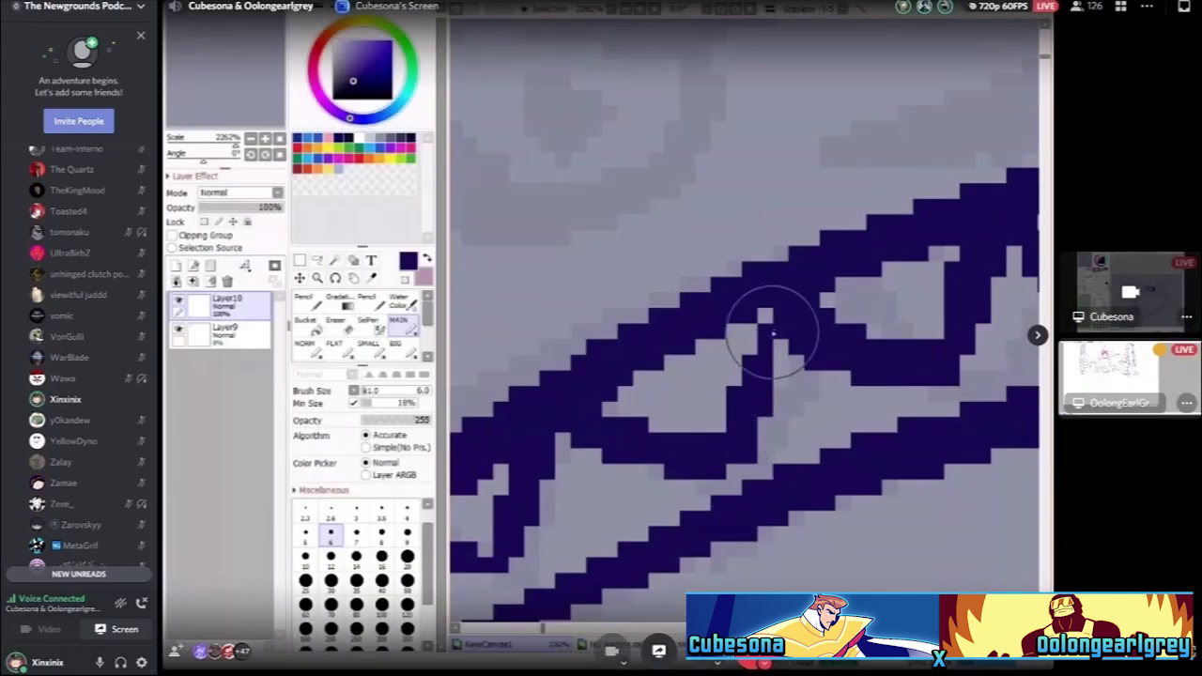
Ink the triangular teeth and the curled jaw outline of the head, and check the head in mirrored view
drag(776, 333, 764, 329)
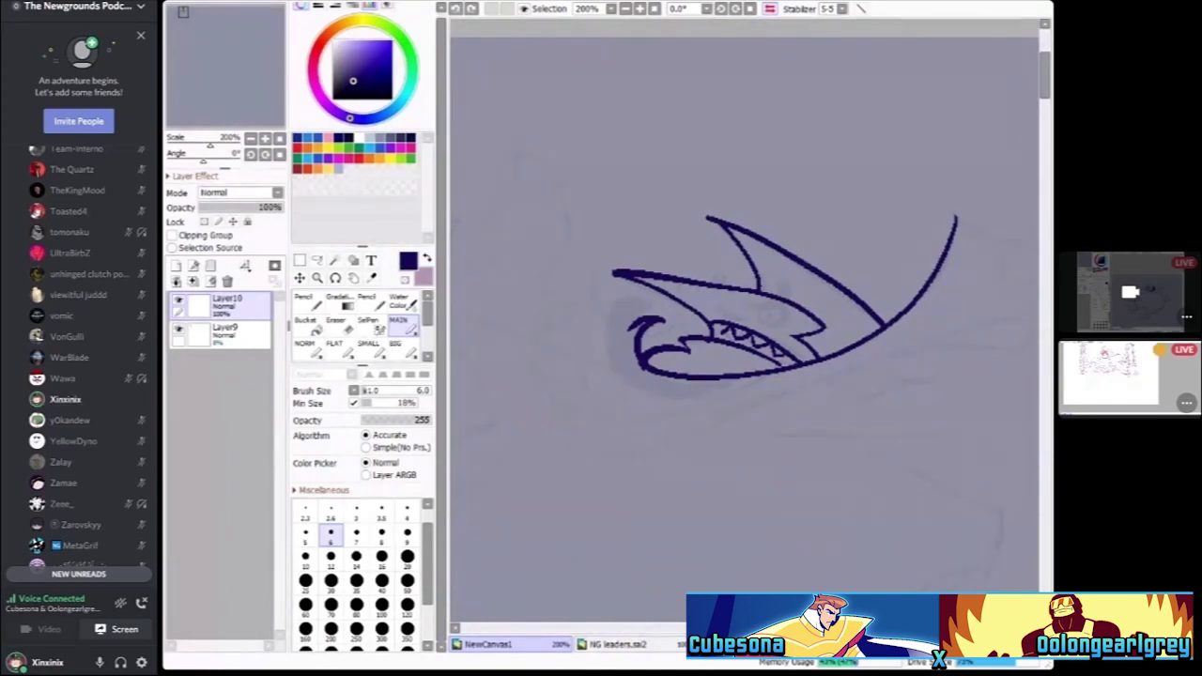
scroll(787, 366, down, 4)
scroll(714, 344, up, 8)
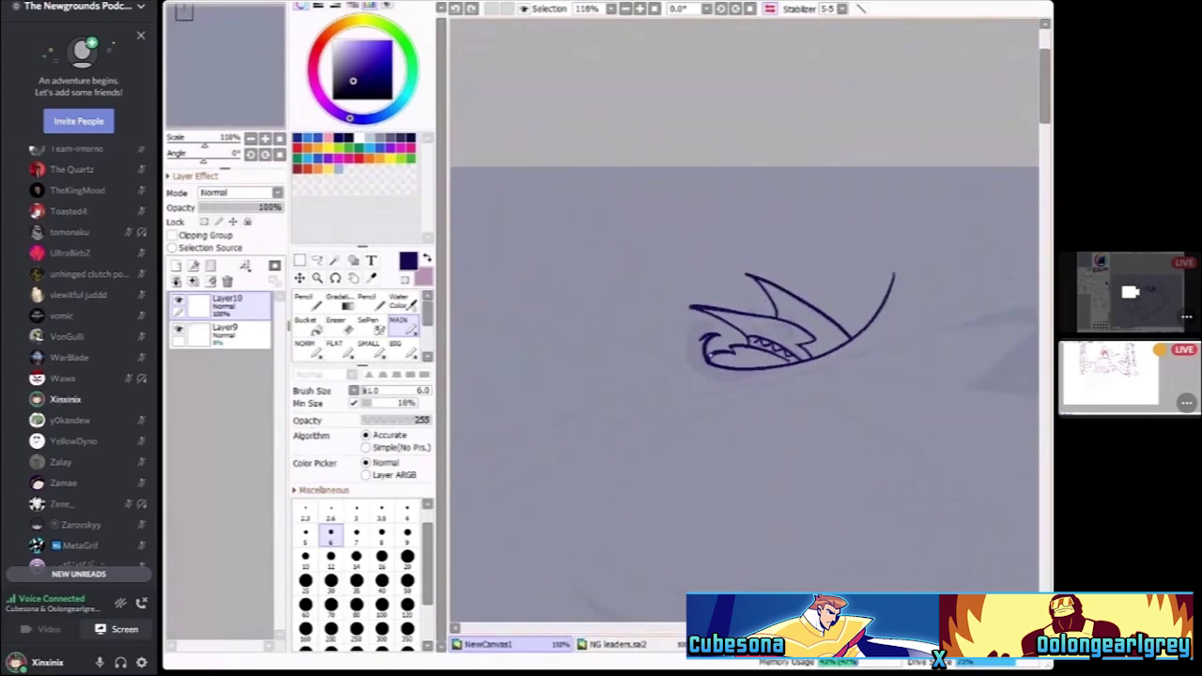
Close the outline of the curled lower jaw and fill it with solid dark blue
mouse_move(757, 285)
mouse_down()
mouse_move(633, 360)
mouse_move(683, 479)
mouse_move(884, 461)
mouse_up()
scroll(726, 480, up, 1)
drag(772, 478, 943, 435)
scroll(753, 410, down, 9)
scroll(821, 419, up, 5)
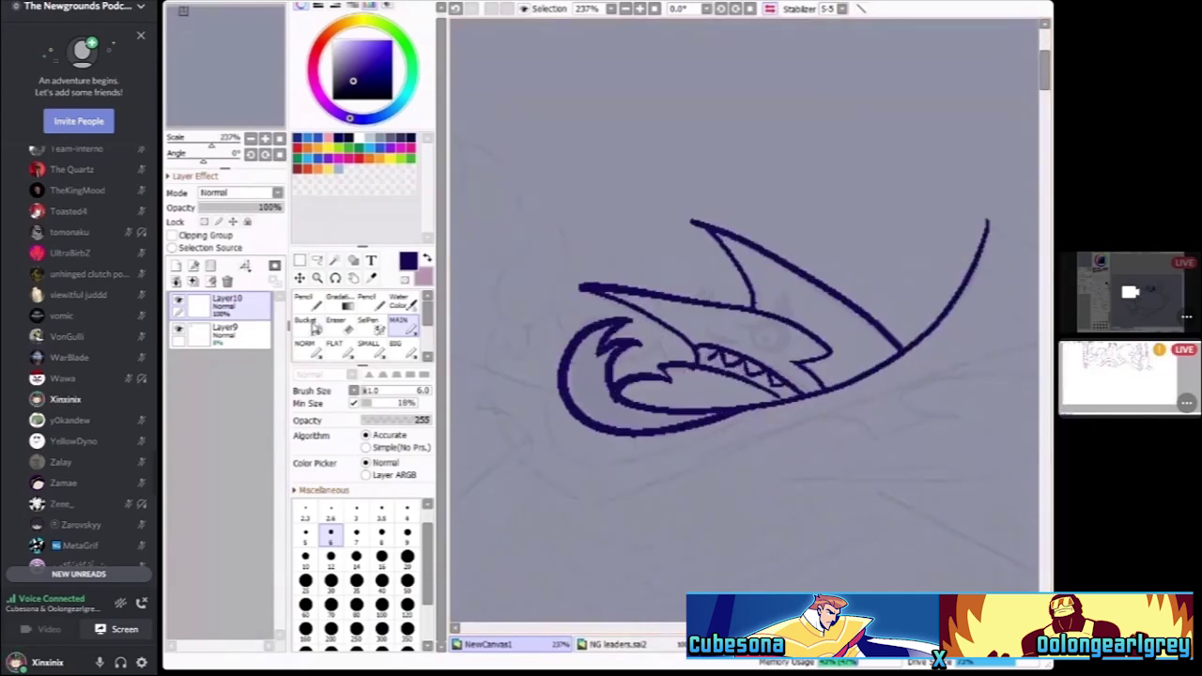
click(315, 325)
click(591, 379)
click(401, 324)
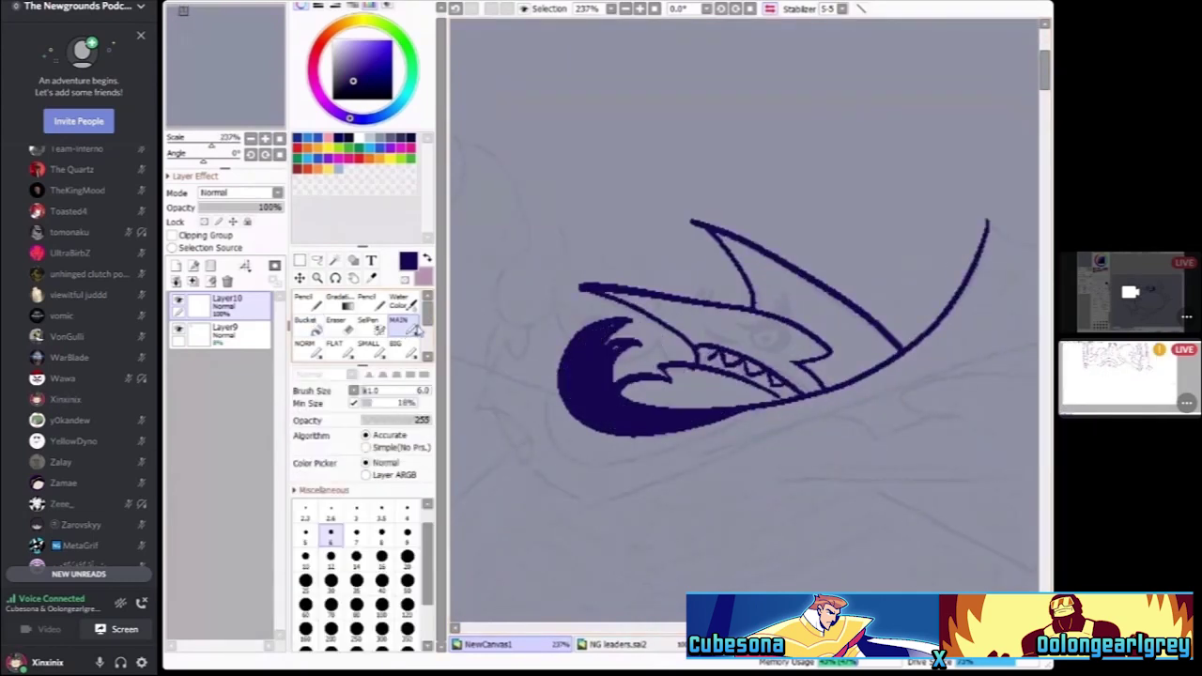
Ink the body's large rounded belly as one sweeping curve in flipped view, redoing the first strokes
scroll(613, 375, up, 6)
scroll(609, 310, down, 8)
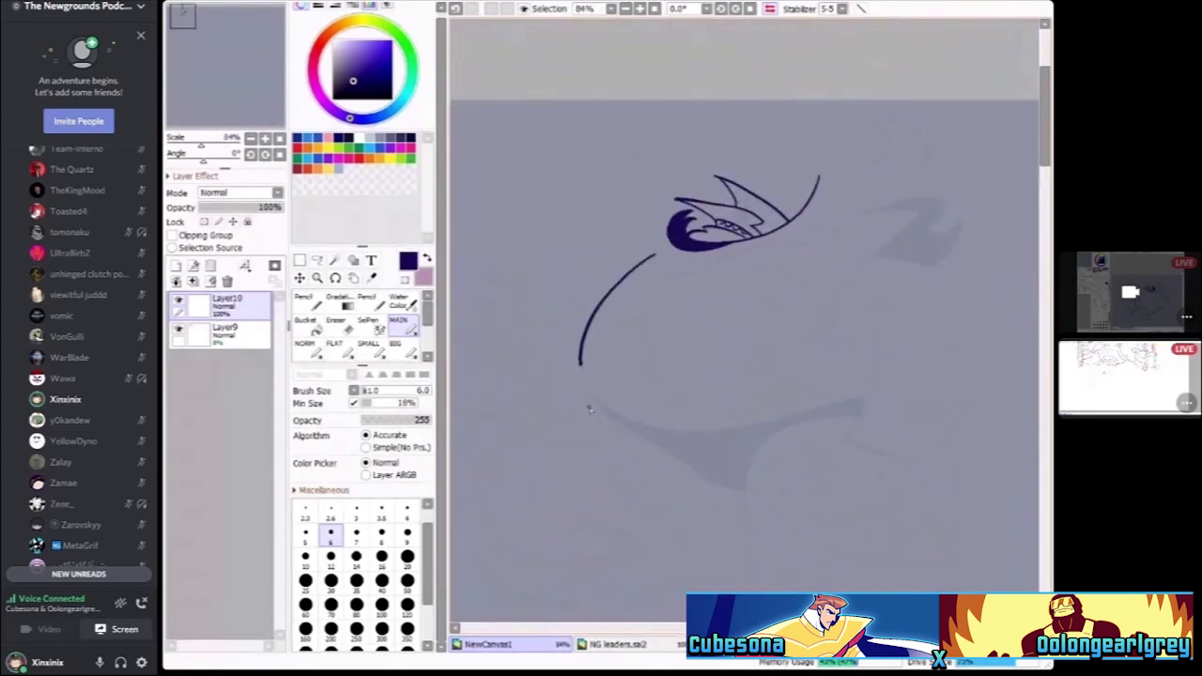
scroll(636, 385, down, 2)
key(ctrl+z)
scroll(638, 418, up, 3)
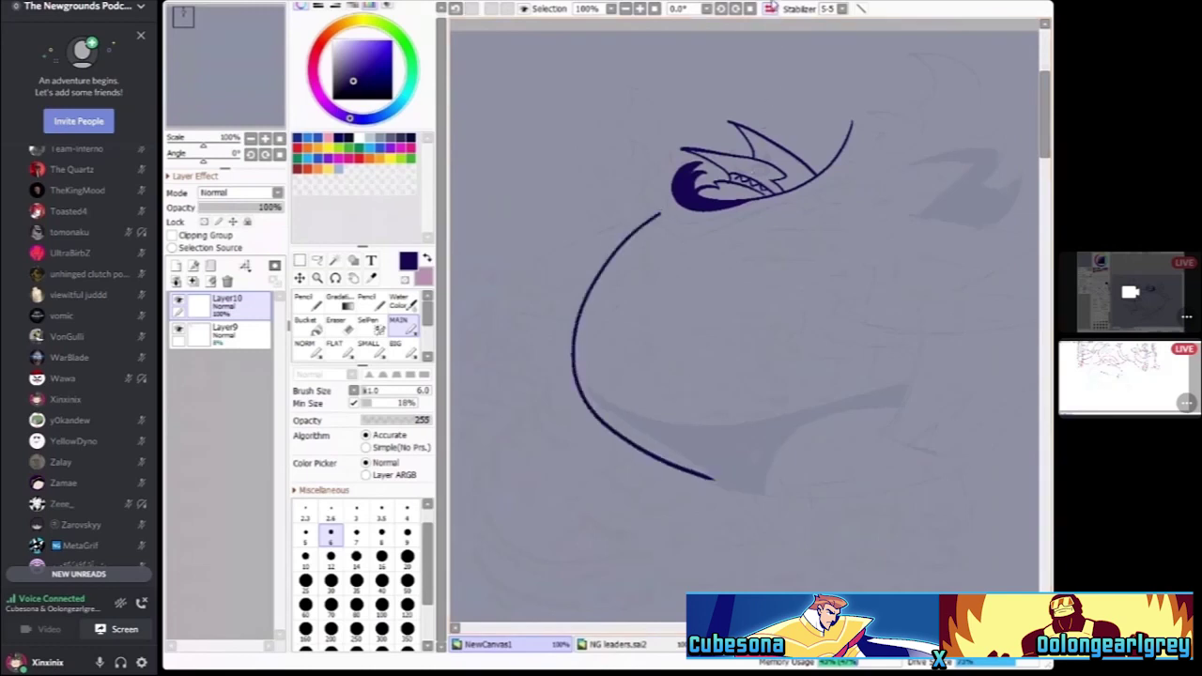
click(771, 8)
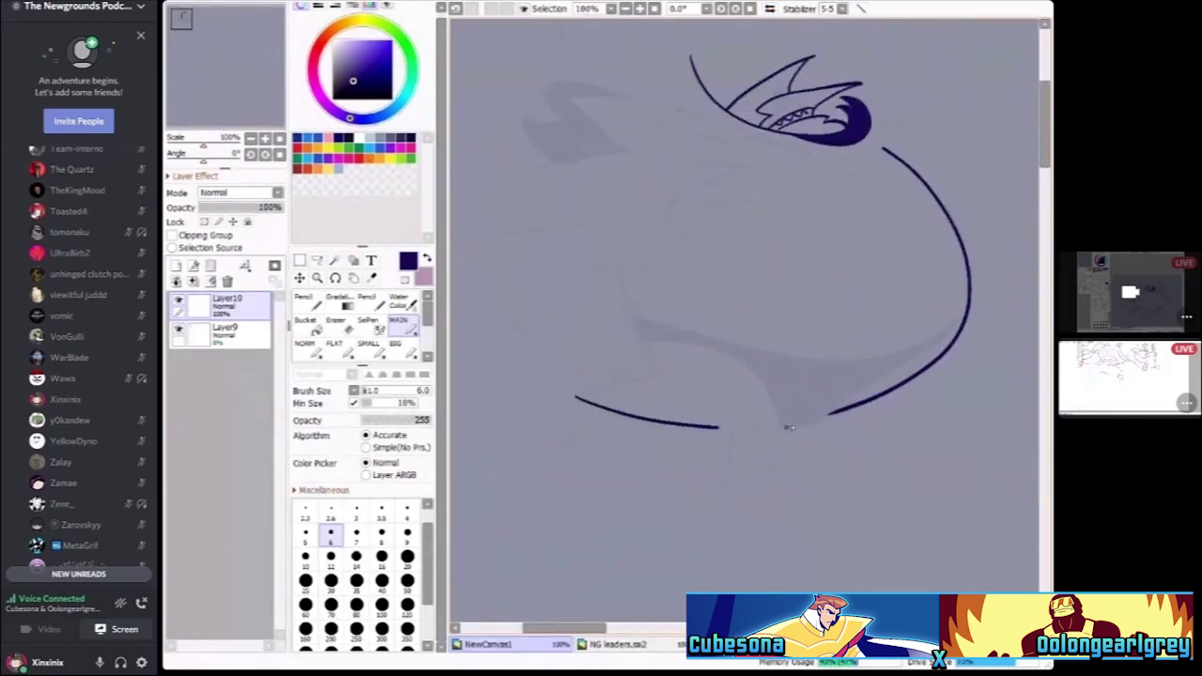
scroll(772, 406, down, 2)
key(ctrl+z)
key(ctrl+z)
scroll(809, 365, up, 2)
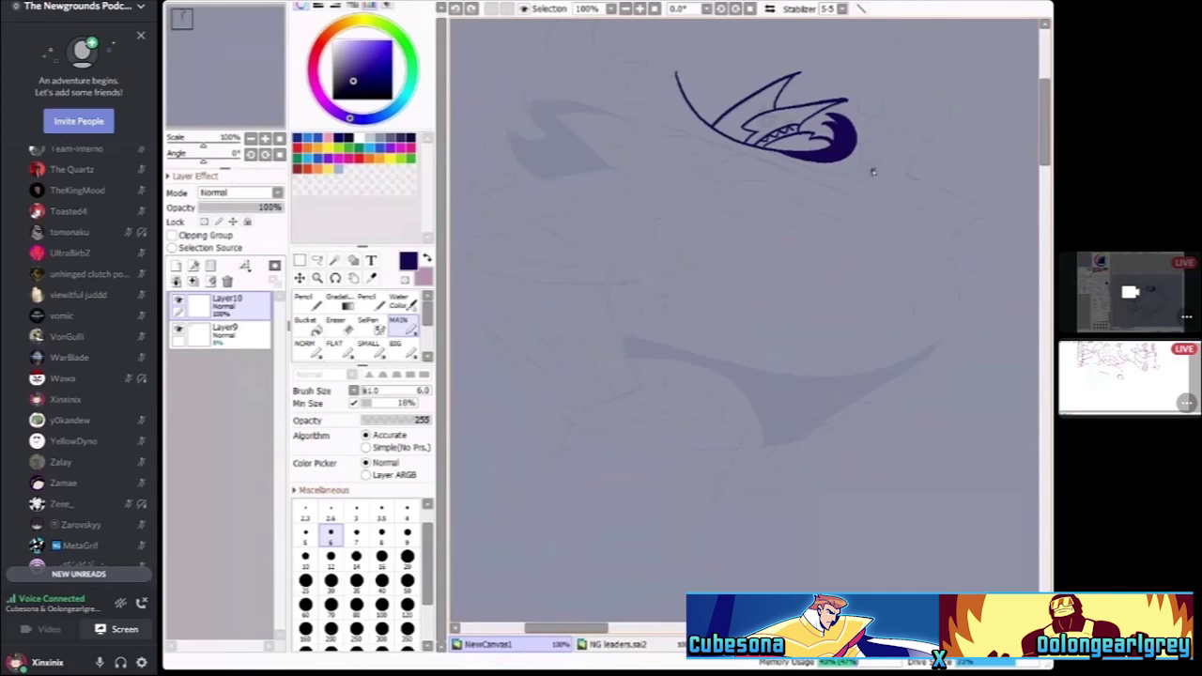
mouse_move(965, 305)
mouse_down()
mouse_move(896, 423)
mouse_move(670, 444)
mouse_up()
scroll(609, 297, up, 1)
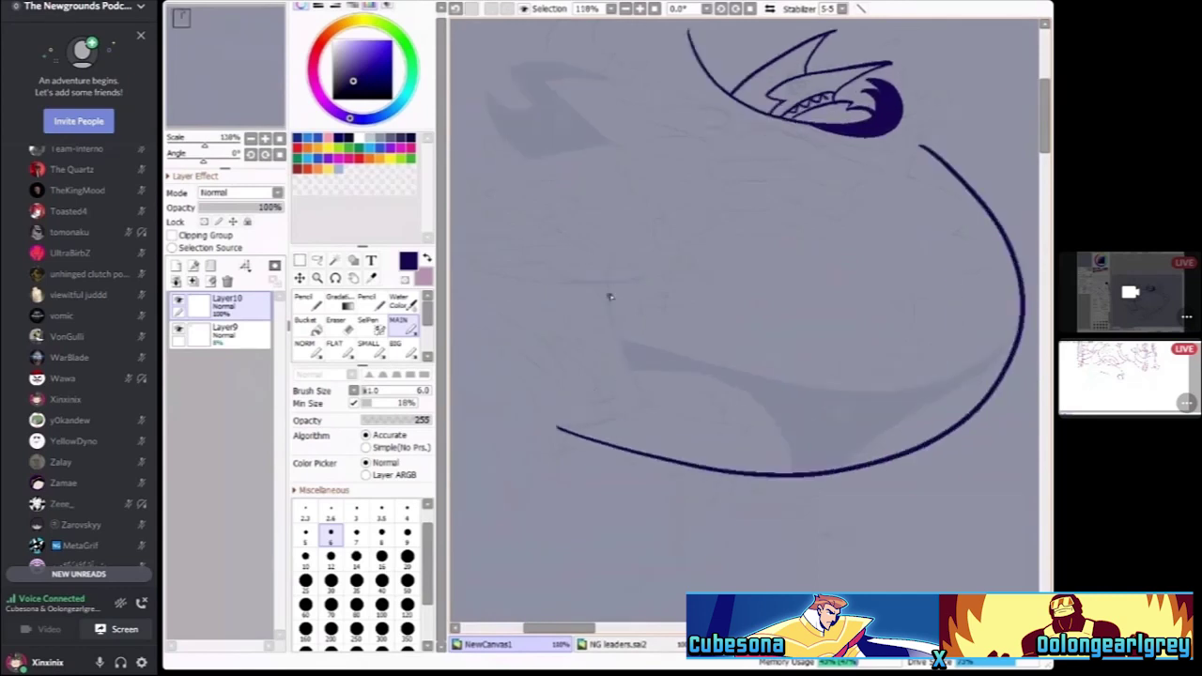
Ink the notched rear edge of the body and the pointed tail fin at the end of the belly curve
drag(613, 417, 565, 431)
scroll(626, 359, down, 3)
scroll(569, 391, up, 6)
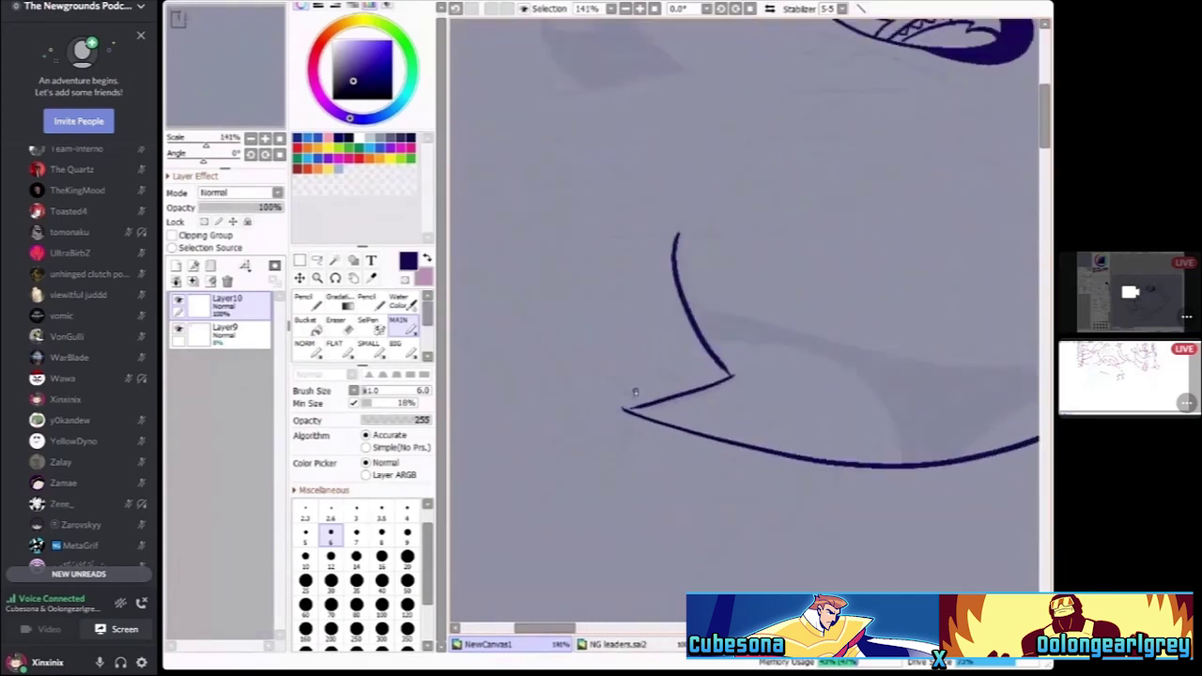
mouse_move(643, 410)
mouse_down()
mouse_move(462, 261)
mouse_move(594, 466)
mouse_up()
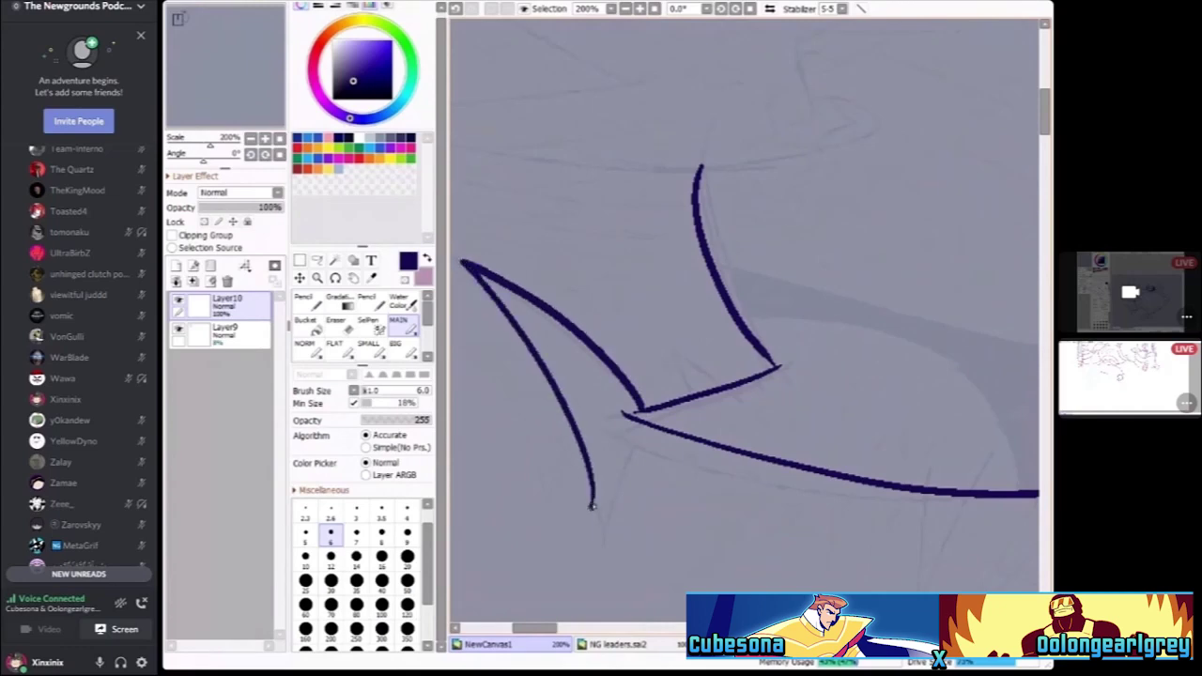
scroll(620, 366, down, 6)
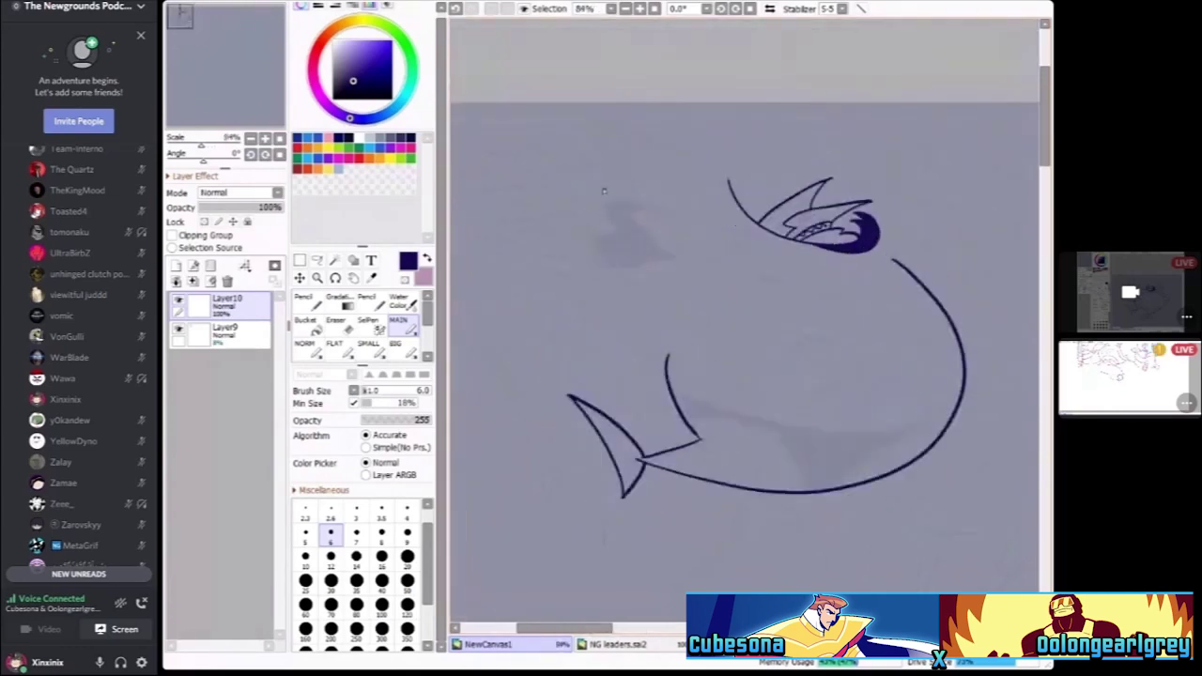
Ink the spiked arm fin with its curved underside and small hooked notch, and extend the body's back edge up to it
scroll(666, 264, up, 4)
mouse_move(599, 329)
mouse_down()
mouse_move(651, 359)
mouse_move(459, 369)
mouse_move(544, 398)
mouse_move(778, 397)
mouse_up()
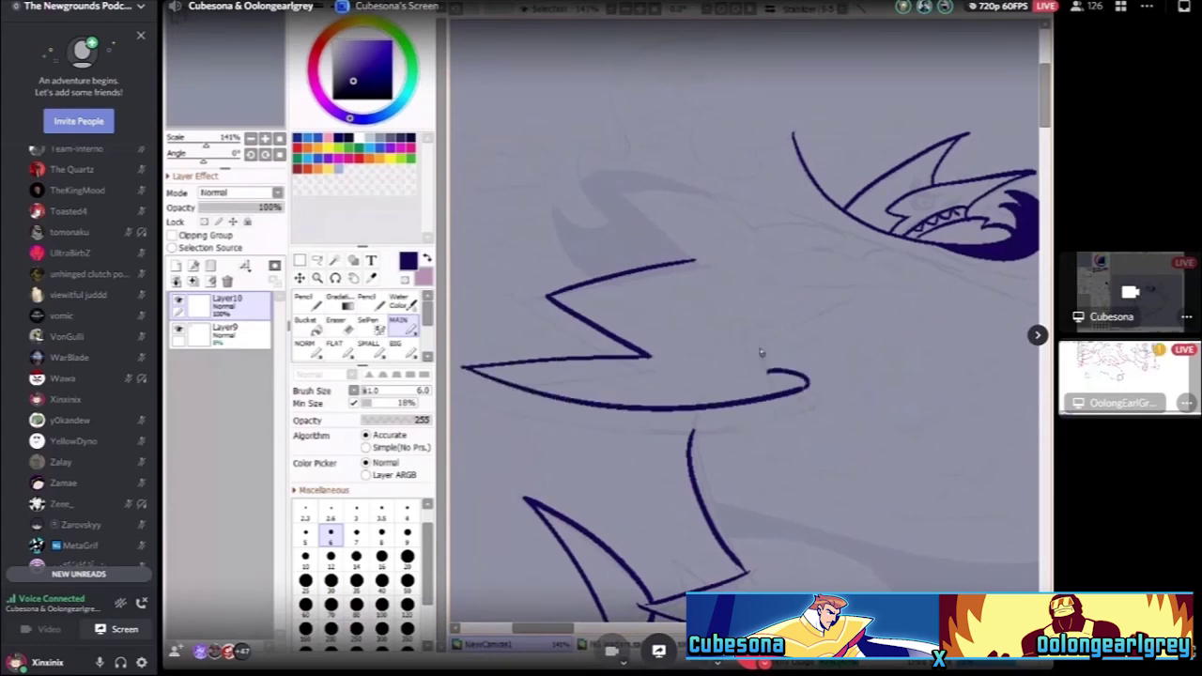
drag(762, 353, 762, 341)
scroll(820, 294, up, 2)
drag(877, 297, 729, 366)
scroll(717, 339, down, 7)
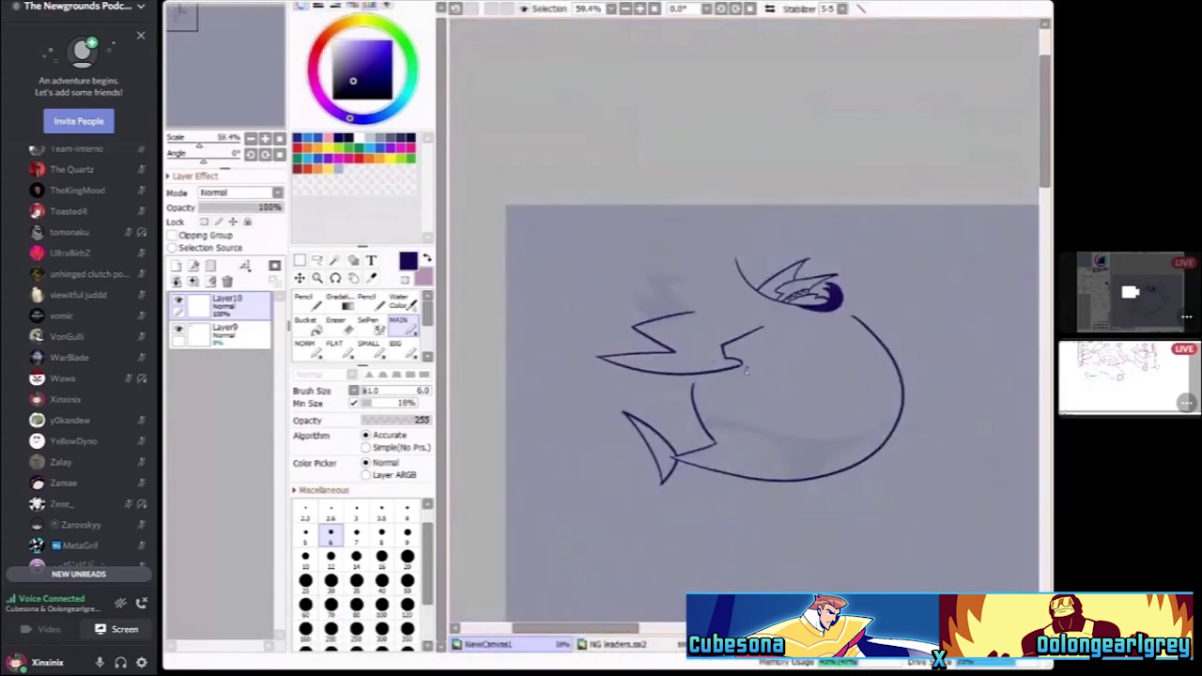
scroll(746, 371, up, 4)
scroll(672, 467, down, 5)
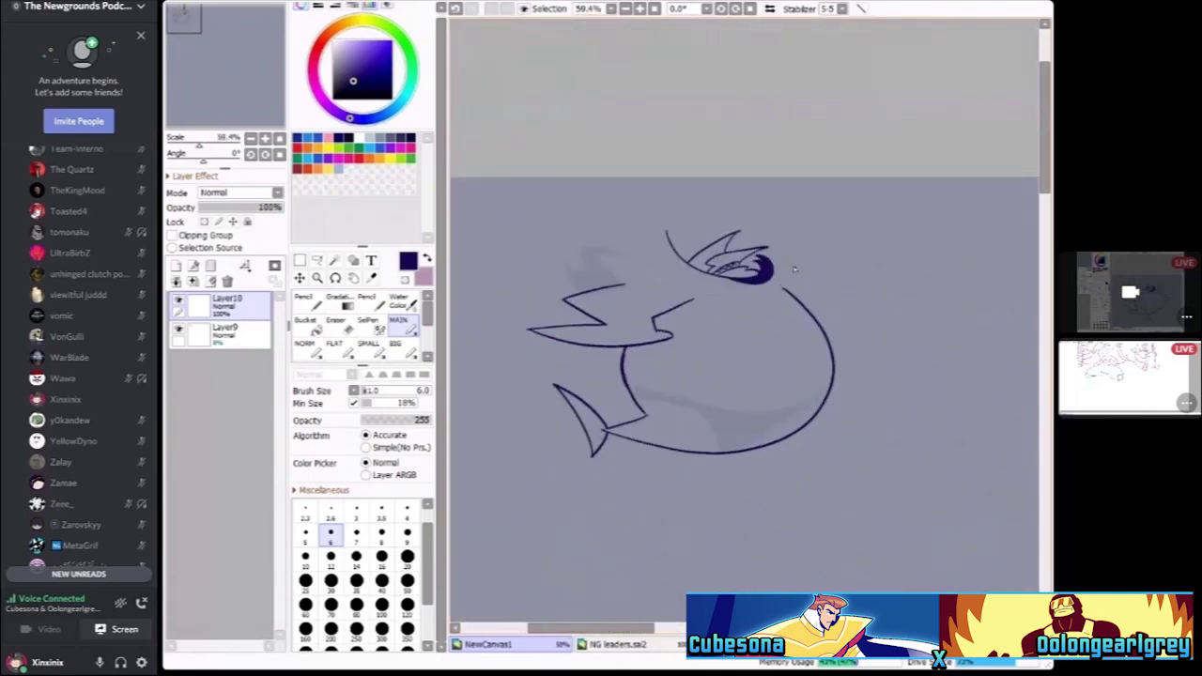
Ink the arched shoulder line above the arm fin and the wavy collar edge running beneath the head
scroll(699, 300, up, 2)
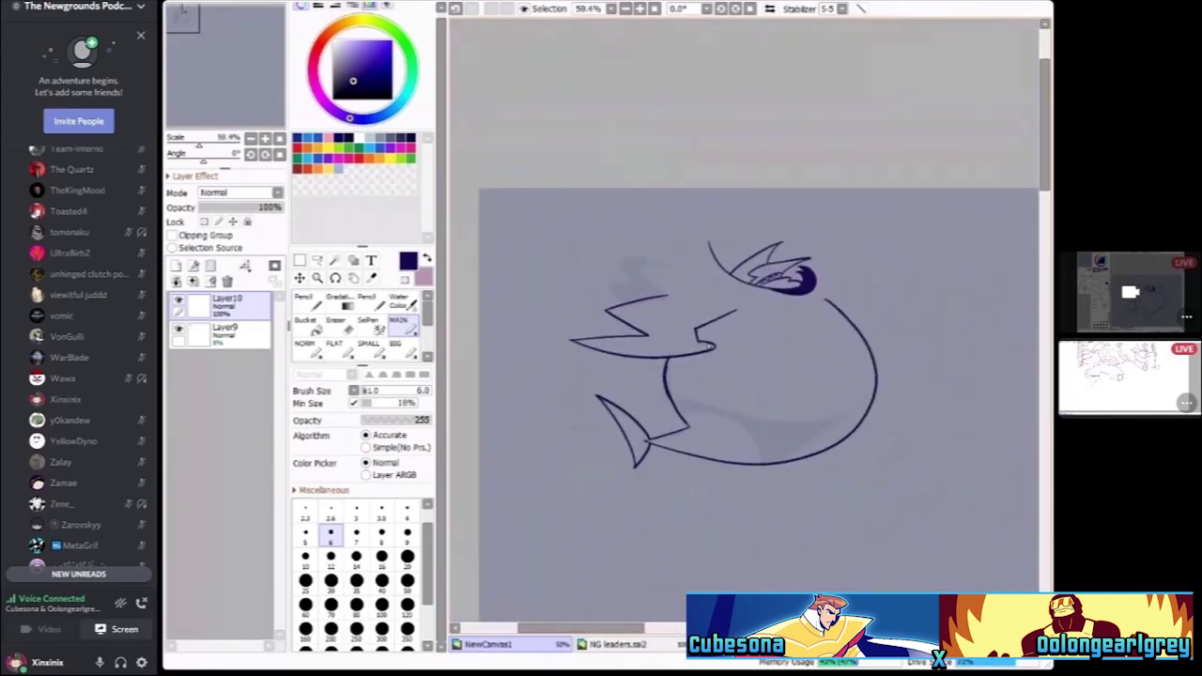
scroll(599, 217, up, 2)
scroll(598, 218, up, 2)
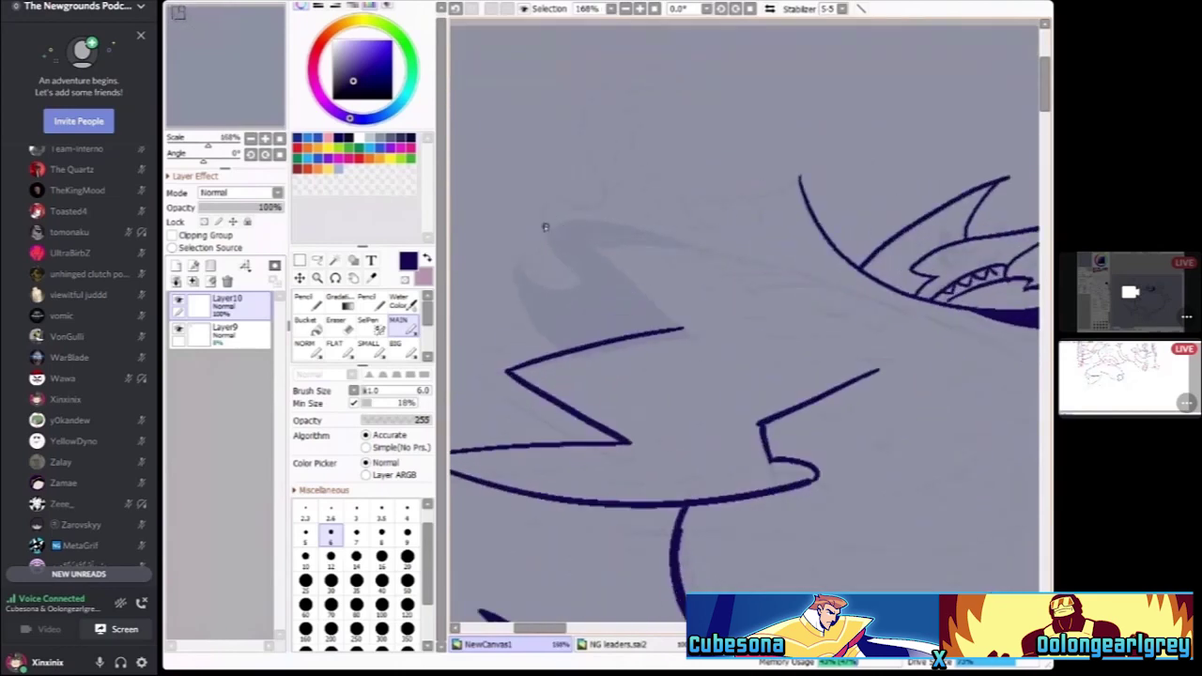
mouse_move(507, 219)
mouse_down()
mouse_move(732, 272)
mouse_move(797, 317)
mouse_move(899, 334)
mouse_up()
scroll(841, 313, down, 2)
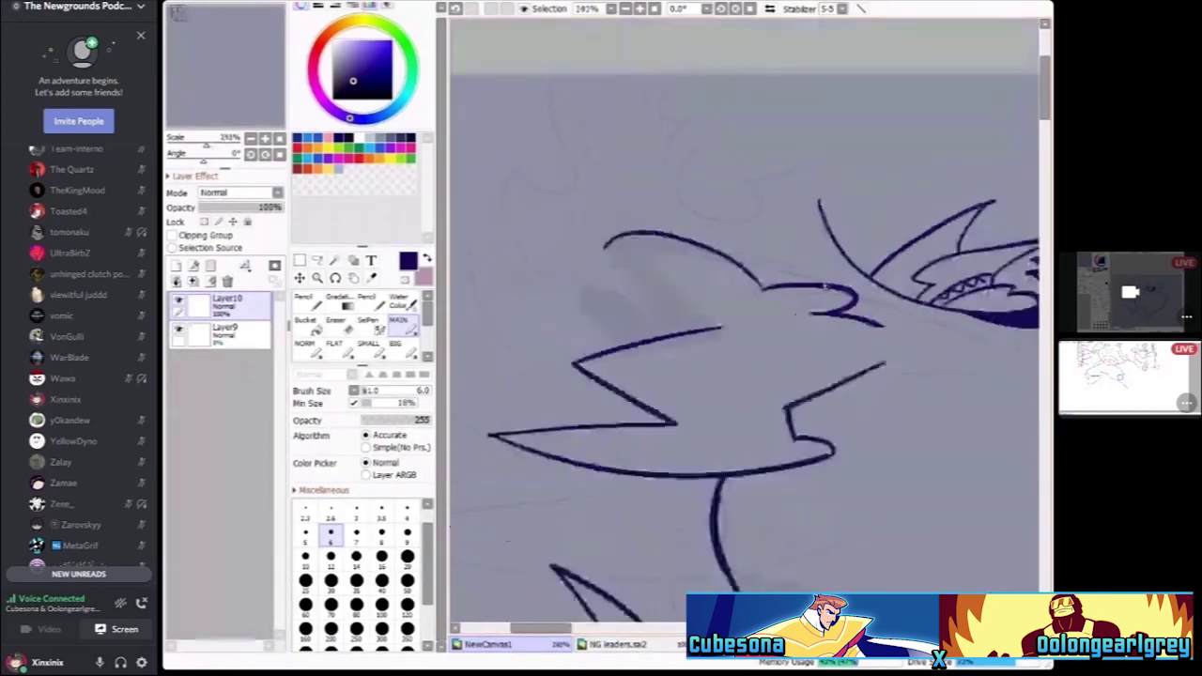
scroll(873, 320, up, 2)
drag(786, 309, 938, 336)
scroll(853, 301, down, 6)
scroll(944, 321, up, 6)
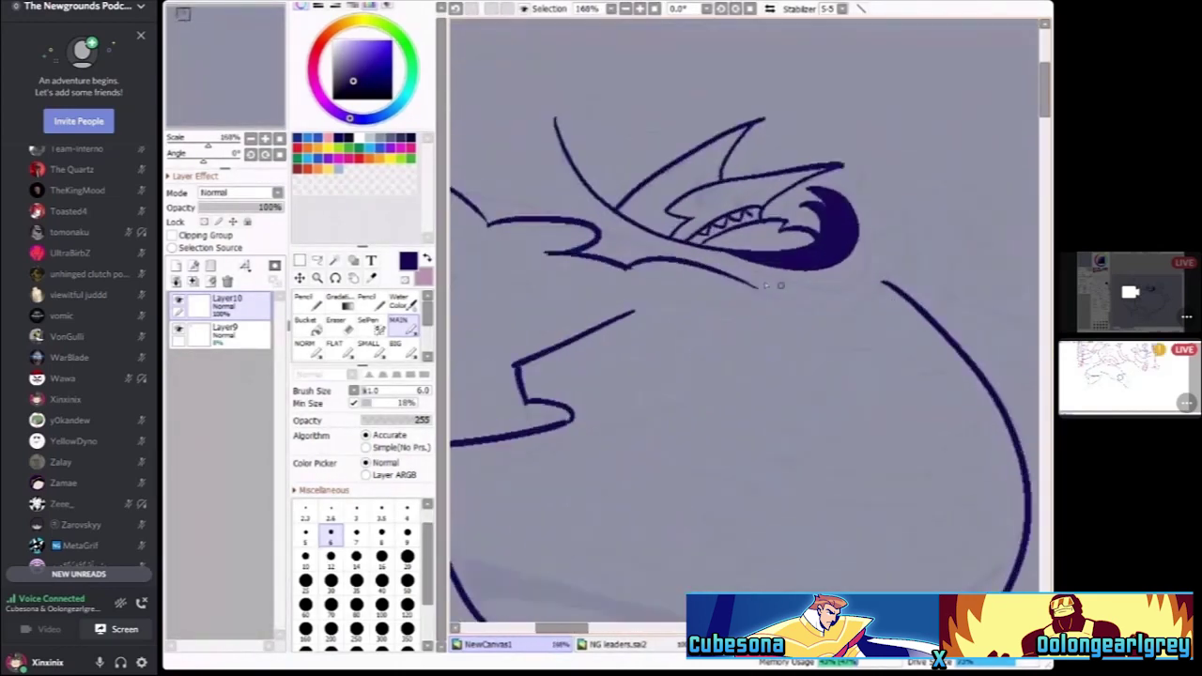
Ink the collar's pointed corner below the jaw, joining it to the belly line with a small curl
scroll(843, 323, up, 3)
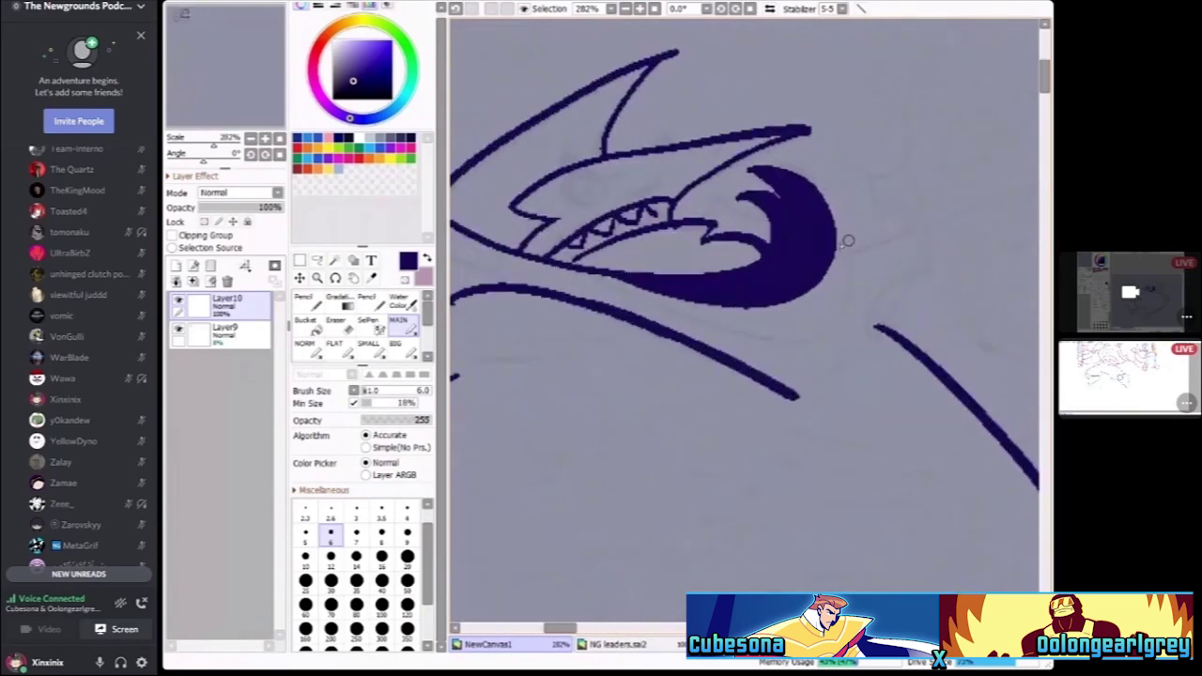
scroll(807, 373, down, 2)
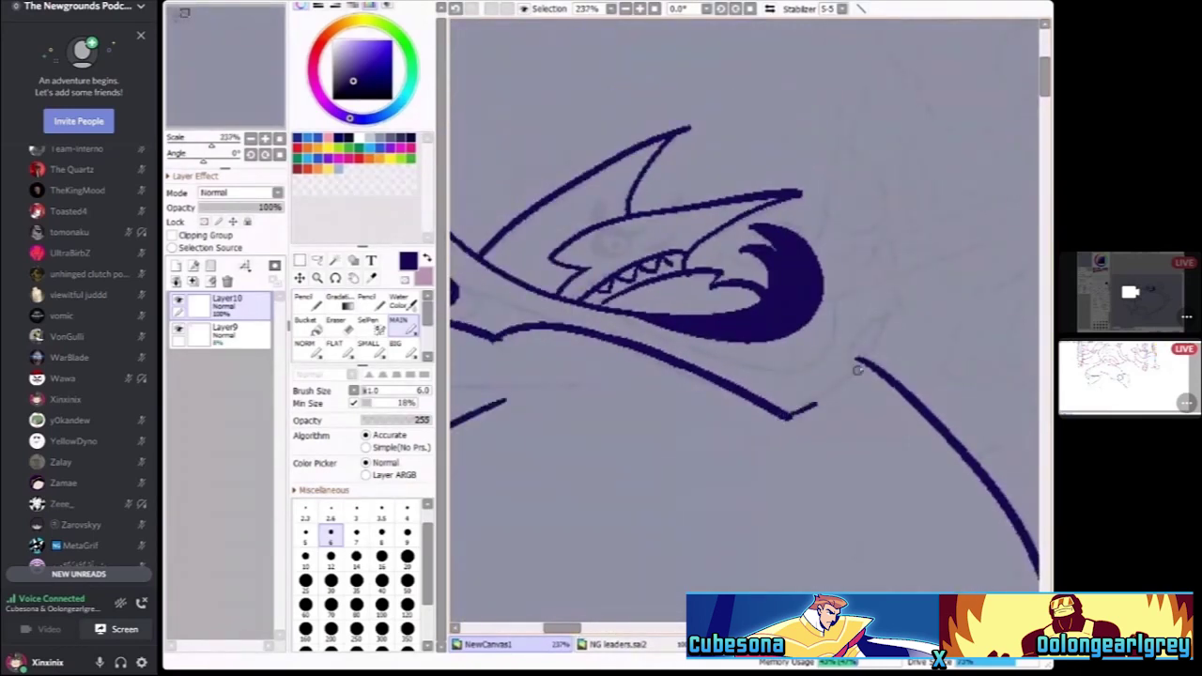
scroll(874, 275, down, 3)
scroll(833, 254, up, 3)
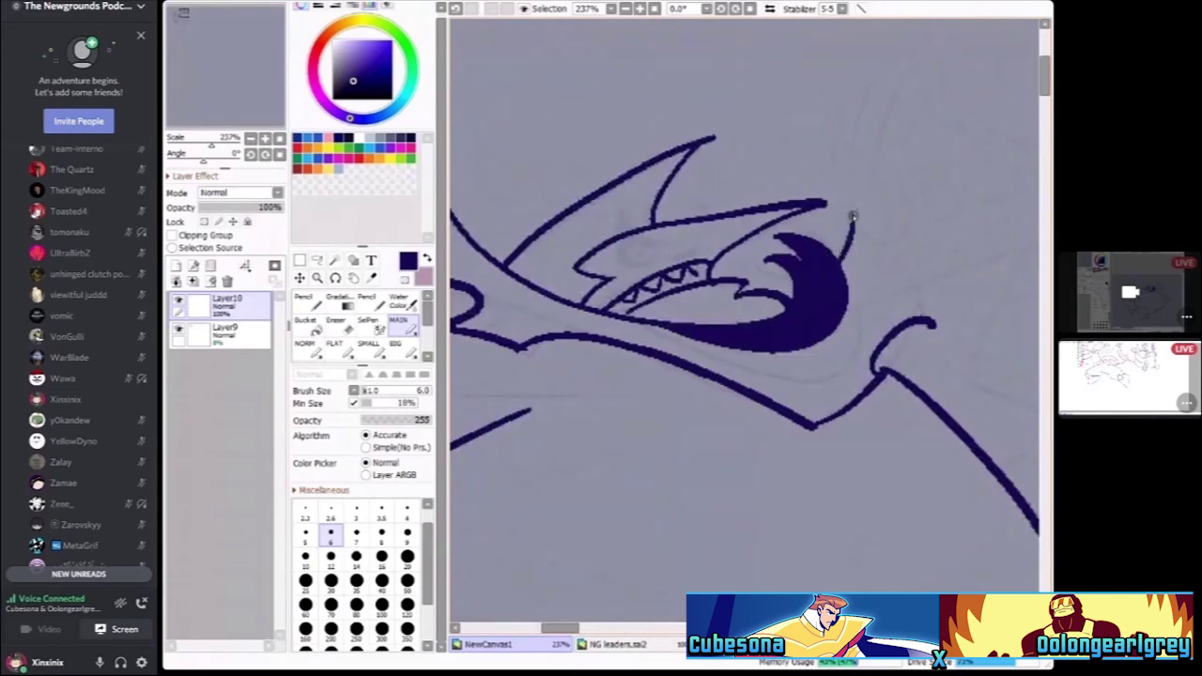
Ink the curling flame rising beside the filled jaw, with its pointed tip and rounded inner curls
drag(853, 217, 872, 168)
scroll(872, 167, down, 3)
scroll(891, 161, up, 3)
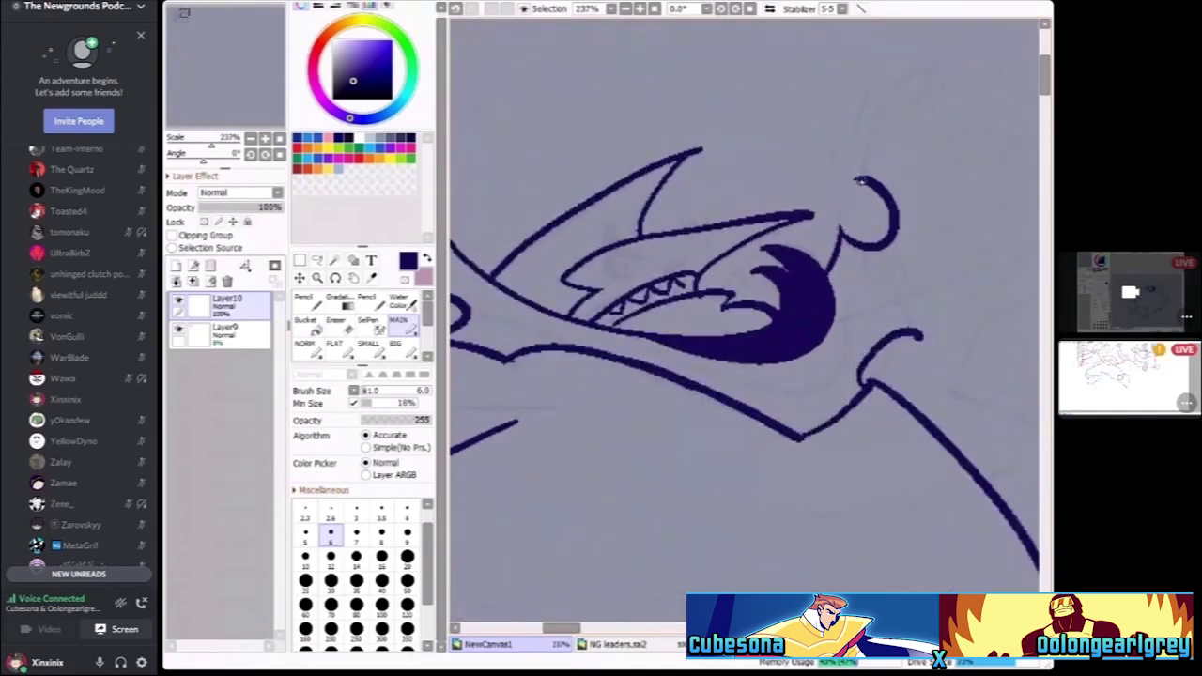
scroll(954, 153, down, 4)
scroll(986, 161, up, 5)
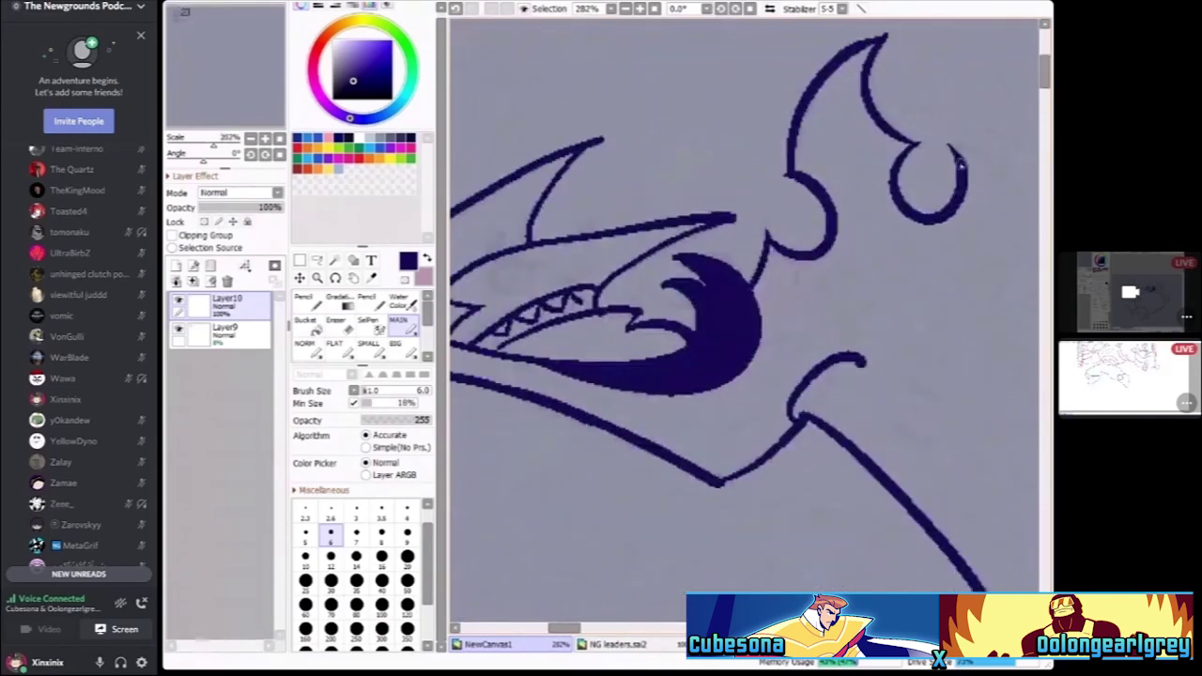
drag(967, 154, 947, 346)
scroll(916, 265, down, 7)
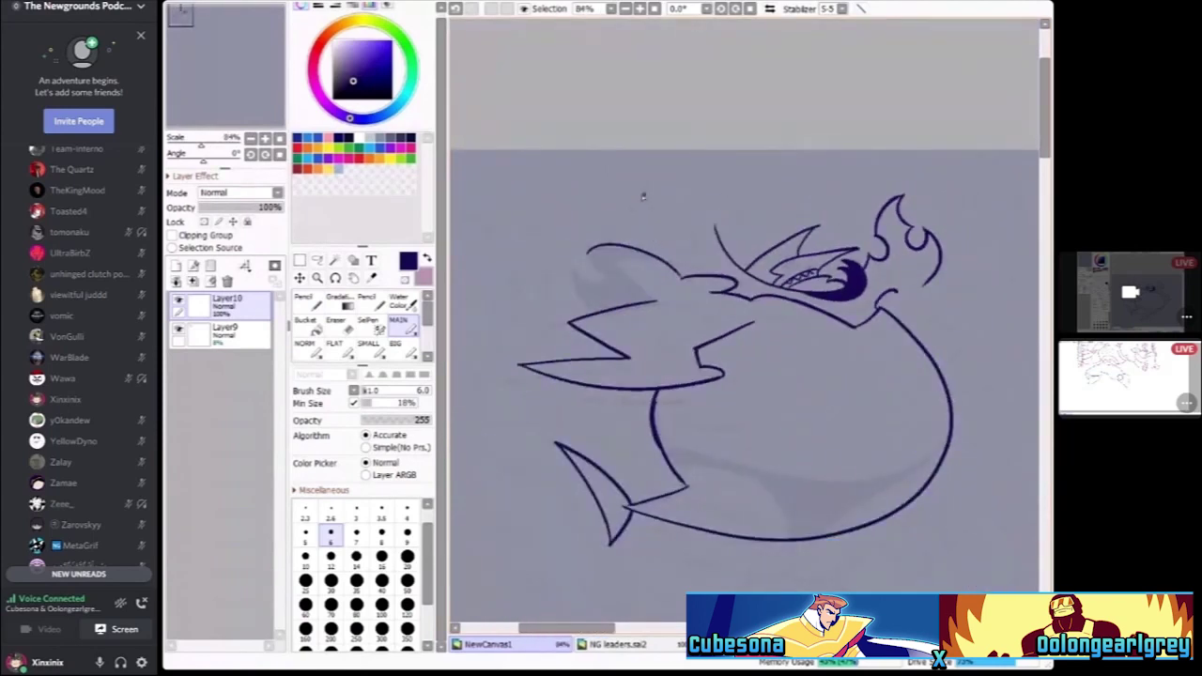
Ink the small flame tongues along the outer end of the shoulder, down to the arm fin
scroll(644, 195, up, 5)
mouse_move(592, 167)
mouse_down()
mouse_move(566, 265)
mouse_move(652, 331)
mouse_move(518, 297)
mouse_up()
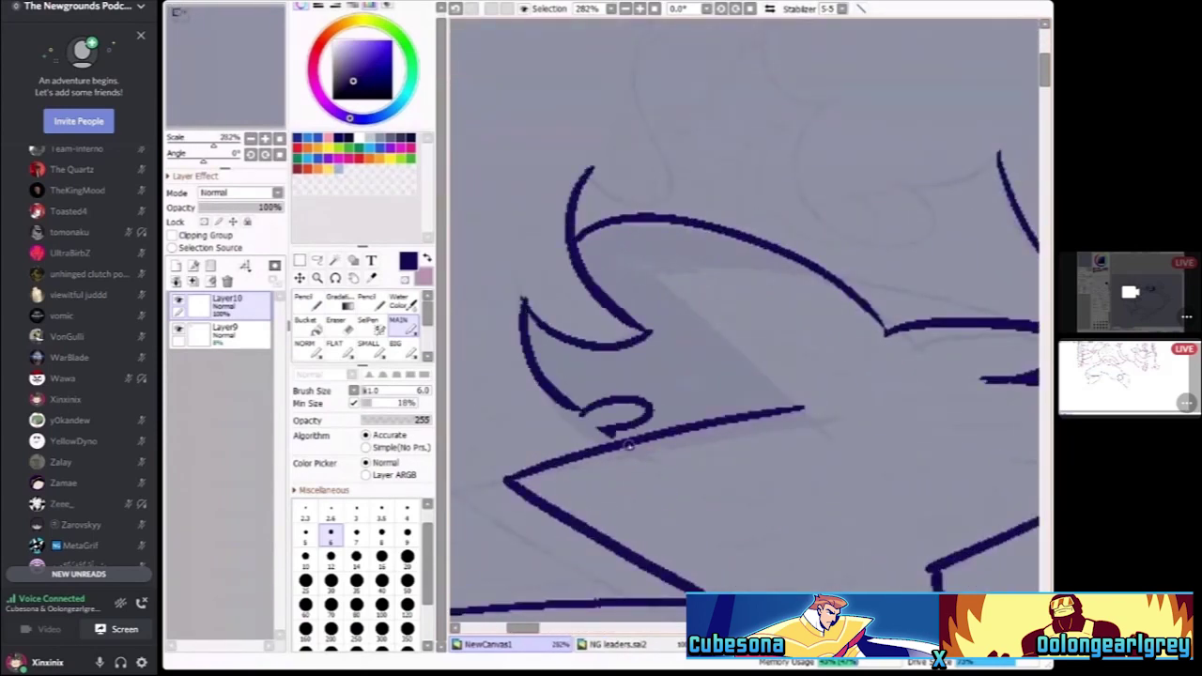
scroll(627, 446, down, 3)
scroll(620, 282, up, 2)
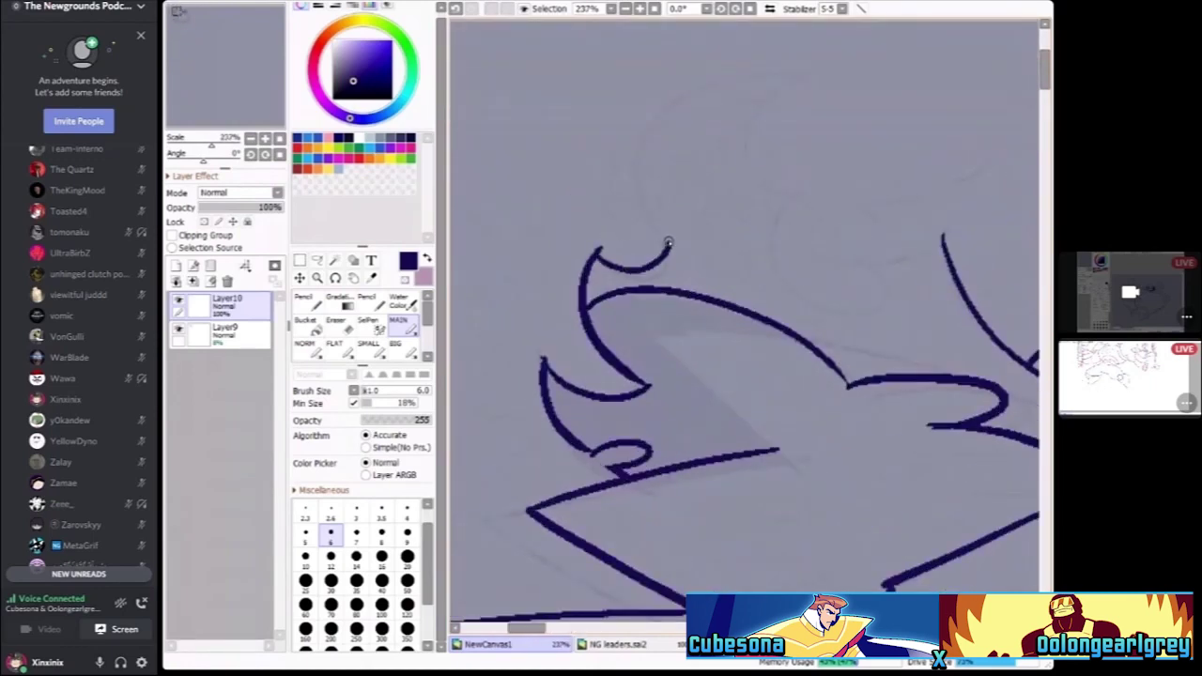
Ink the tall curled flame rising from the shoulder, with its scalloped inner edge, redoing the first attempt
mouse_move(669, 242)
mouse_down()
mouse_move(633, 243)
mouse_move(655, 98)
mouse_move(798, 83)
mouse_up()
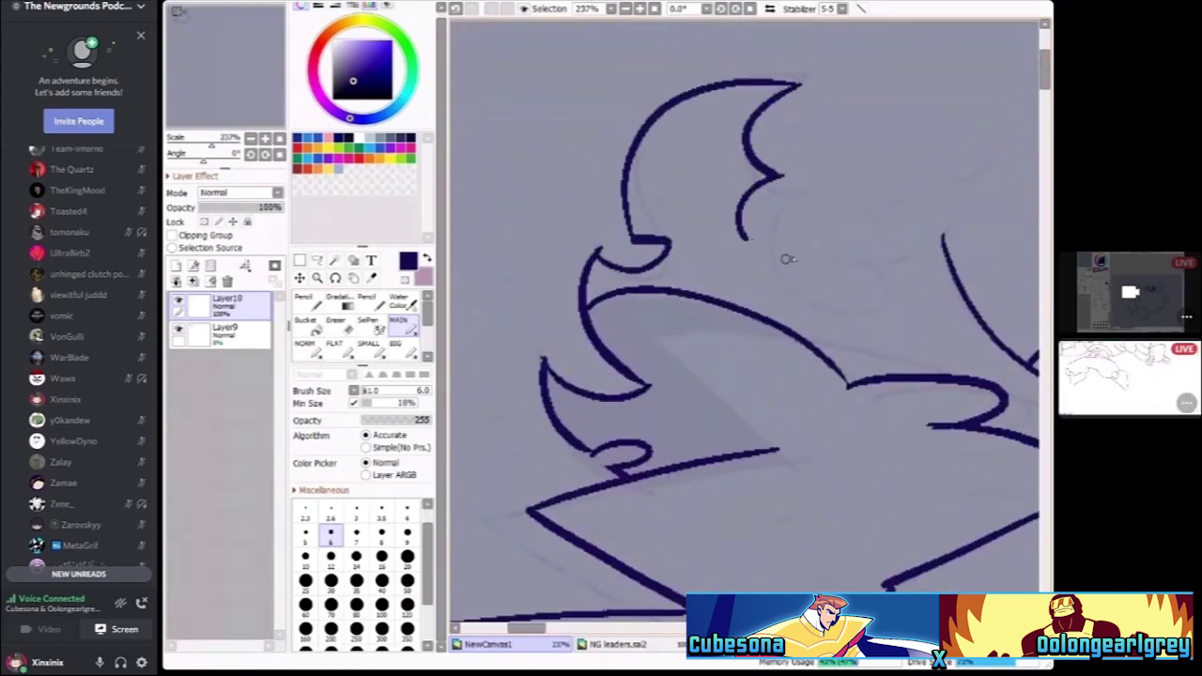
scroll(787, 259, down, 2)
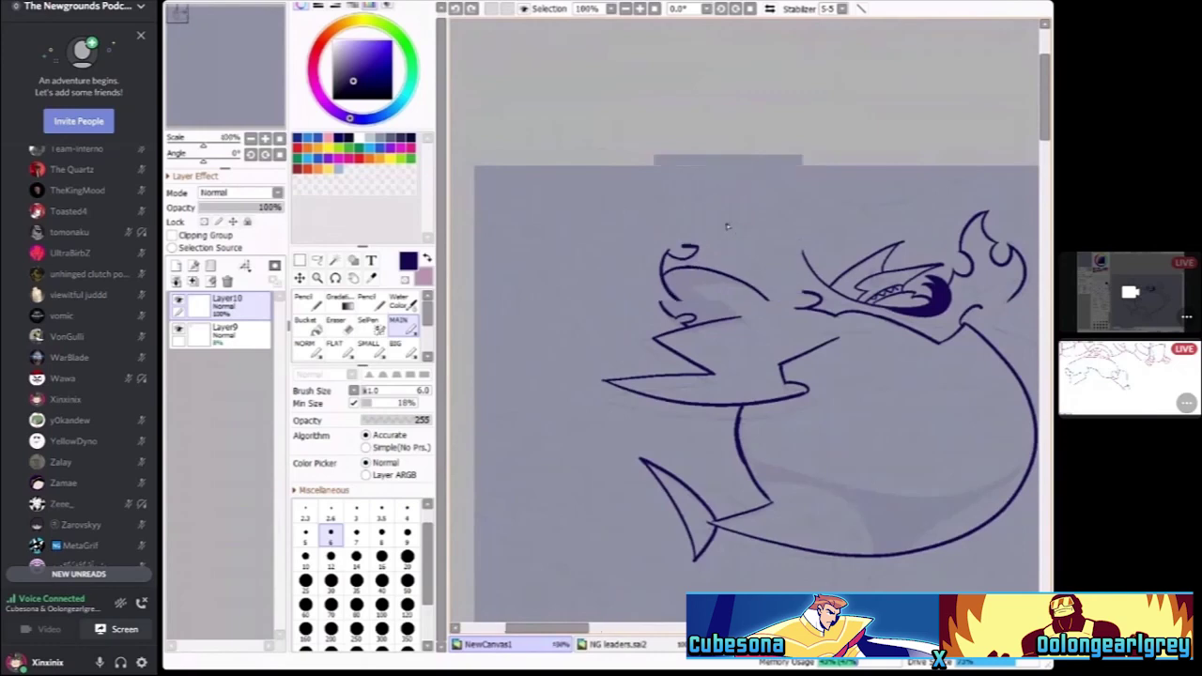
scroll(724, 228, up, 5)
mouse_move(595, 274)
mouse_down()
mouse_move(715, 281)
mouse_move(636, 153)
mouse_move(771, 19)
mouse_move(900, 39)
mouse_up()
scroll(798, 127, down, 2)
scroll(878, 102, up, 2)
mouse_move(792, 92)
mouse_down()
mouse_move(785, 250)
mouse_move(798, 225)
mouse_move(907, 415)
mouse_move(869, 332)
mouse_move(988, 291)
mouse_up()
scroll(986, 292, down, 5)
key(ctrl+z)
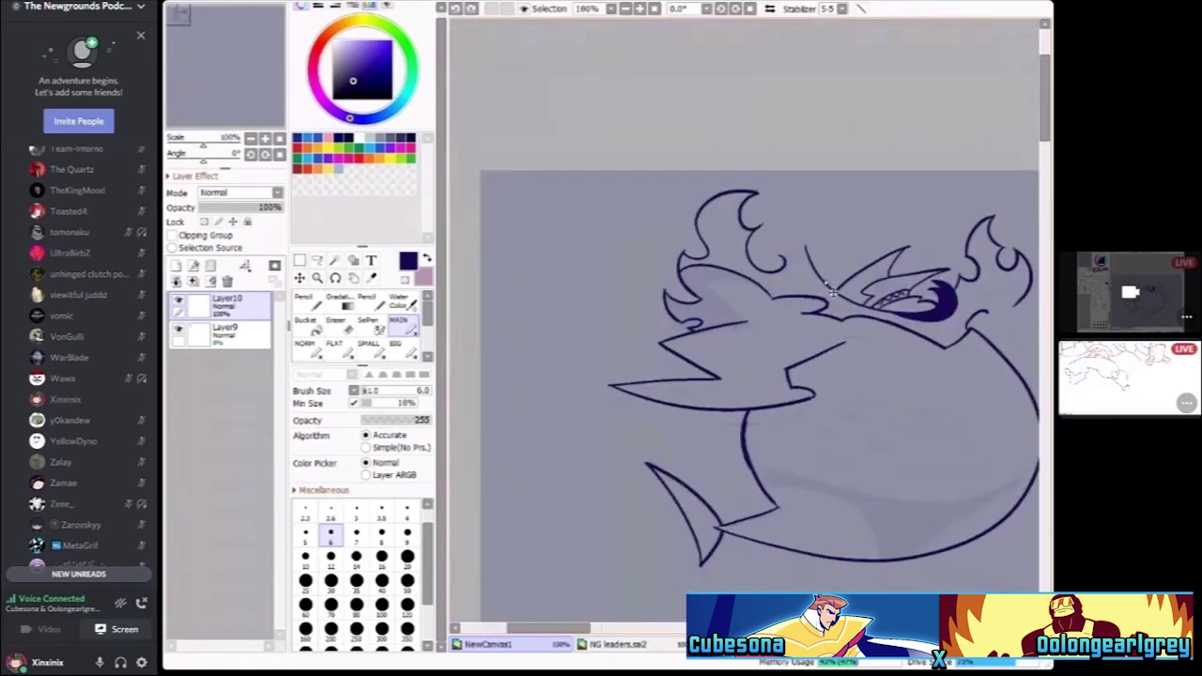
scroll(736, 247, up, 4)
Switch between the two artists' shared screens to view the progress on the bird and on the chainsaw-armed shark character
click(1130, 379)
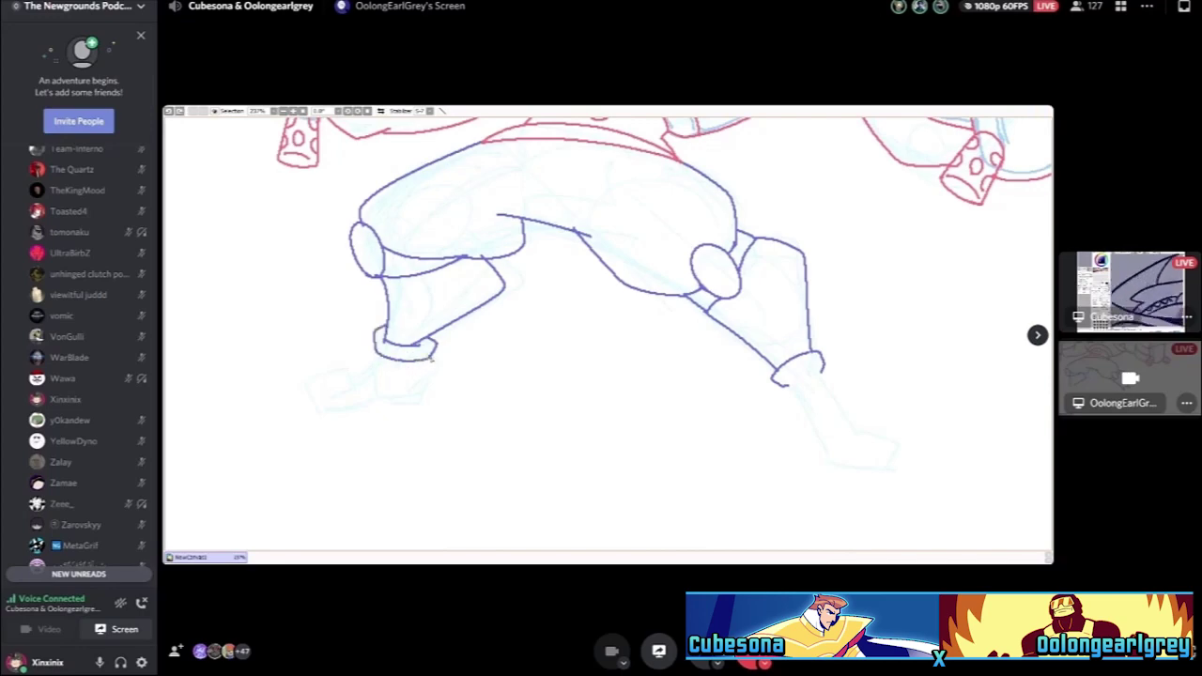
click(1130, 291)
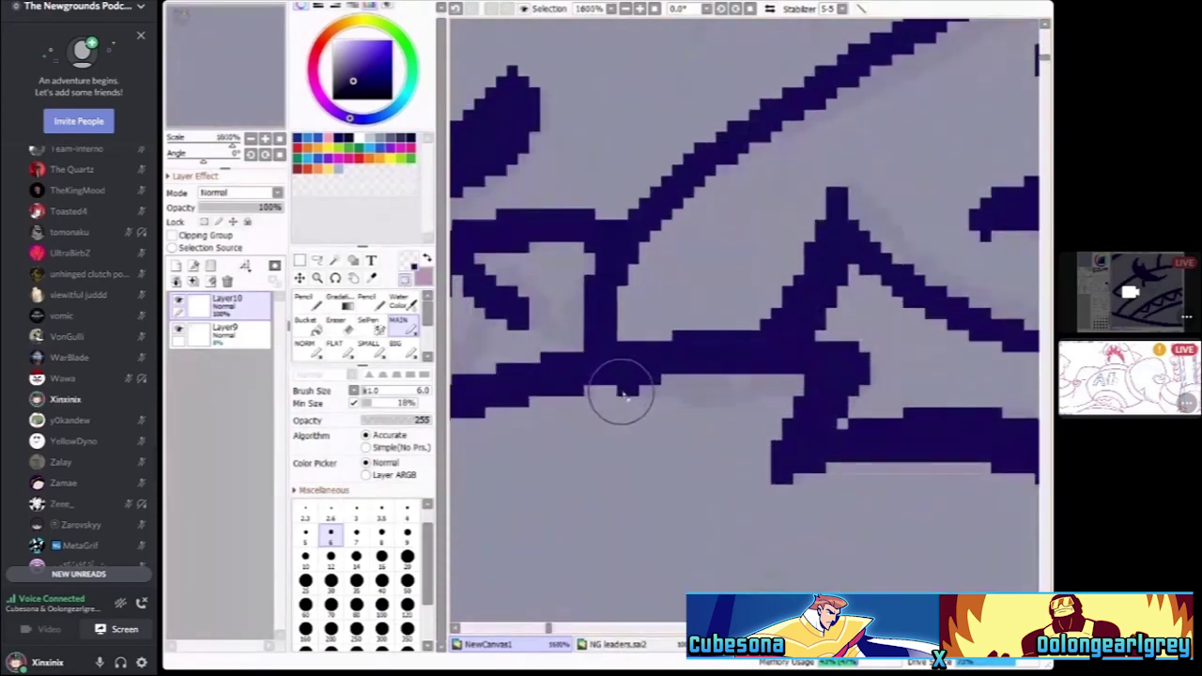
click(1130, 377)
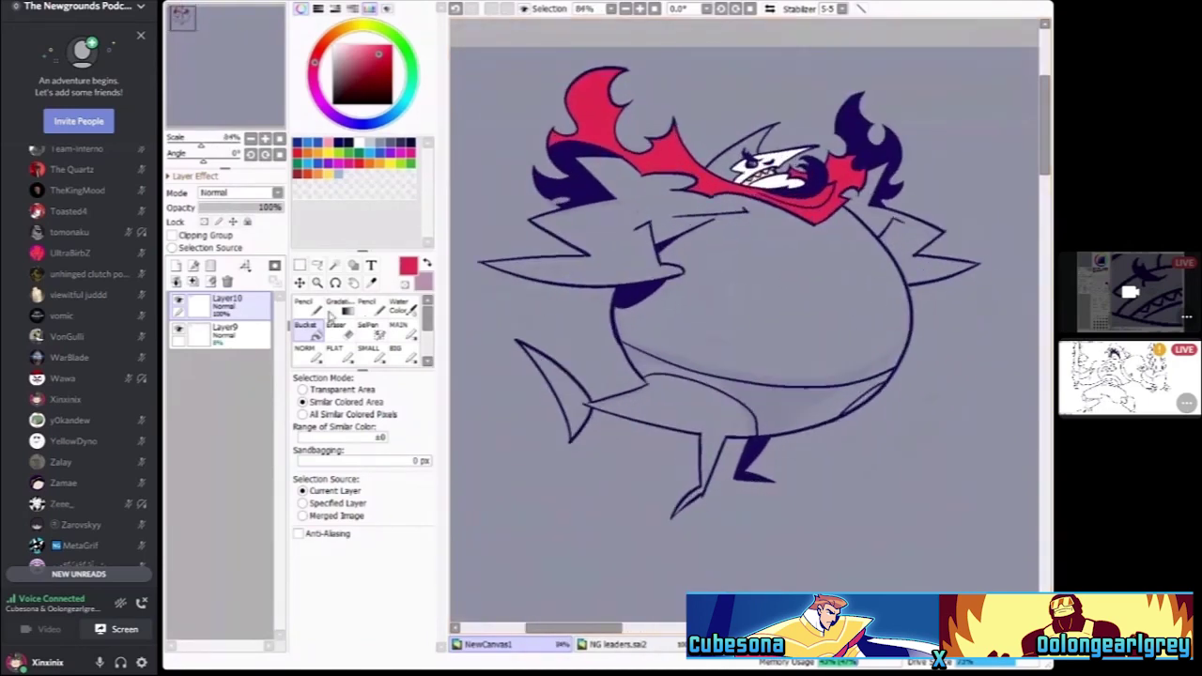
click(1130, 378)
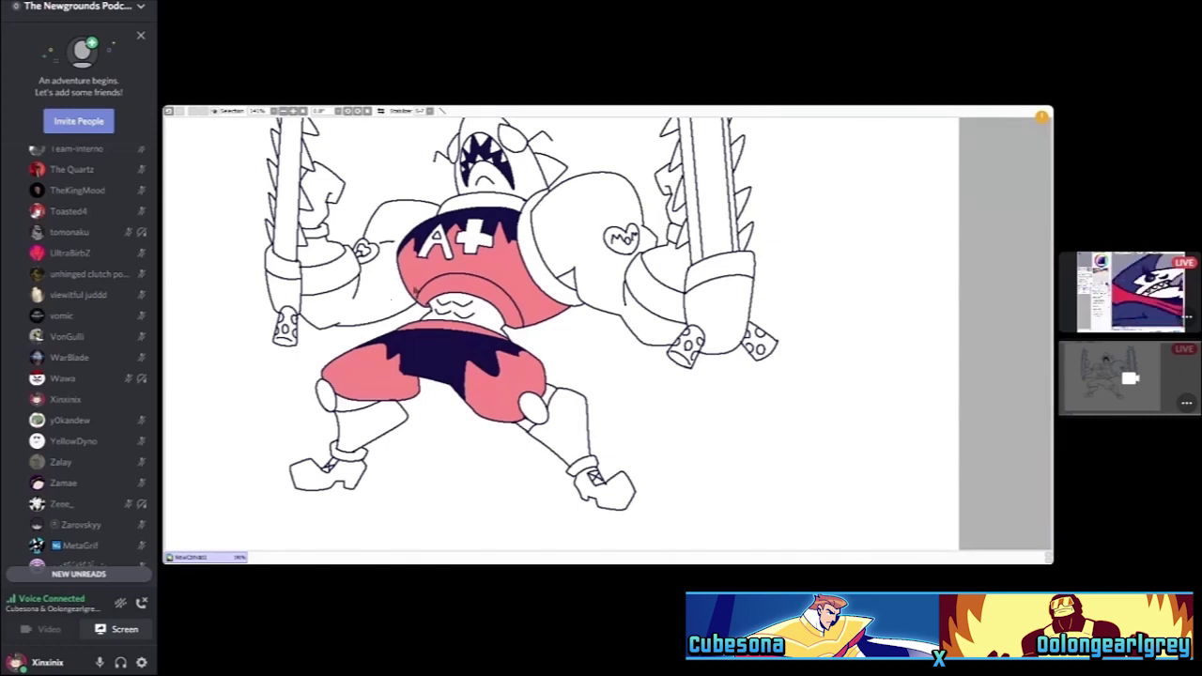
Touch up the outer edge of the red shirt on the chainsaw-armed shark character
scroll(451, 290, down, 3)
scroll(505, 284, up, 1)
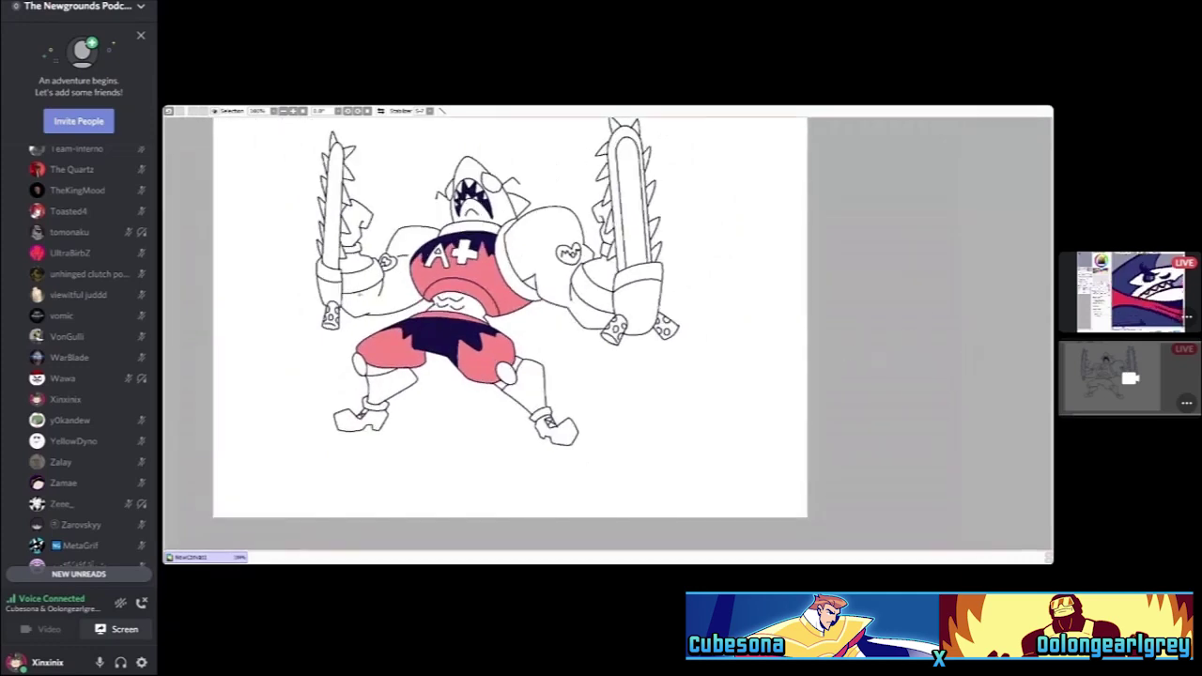
scroll(469, 274, up, 5)
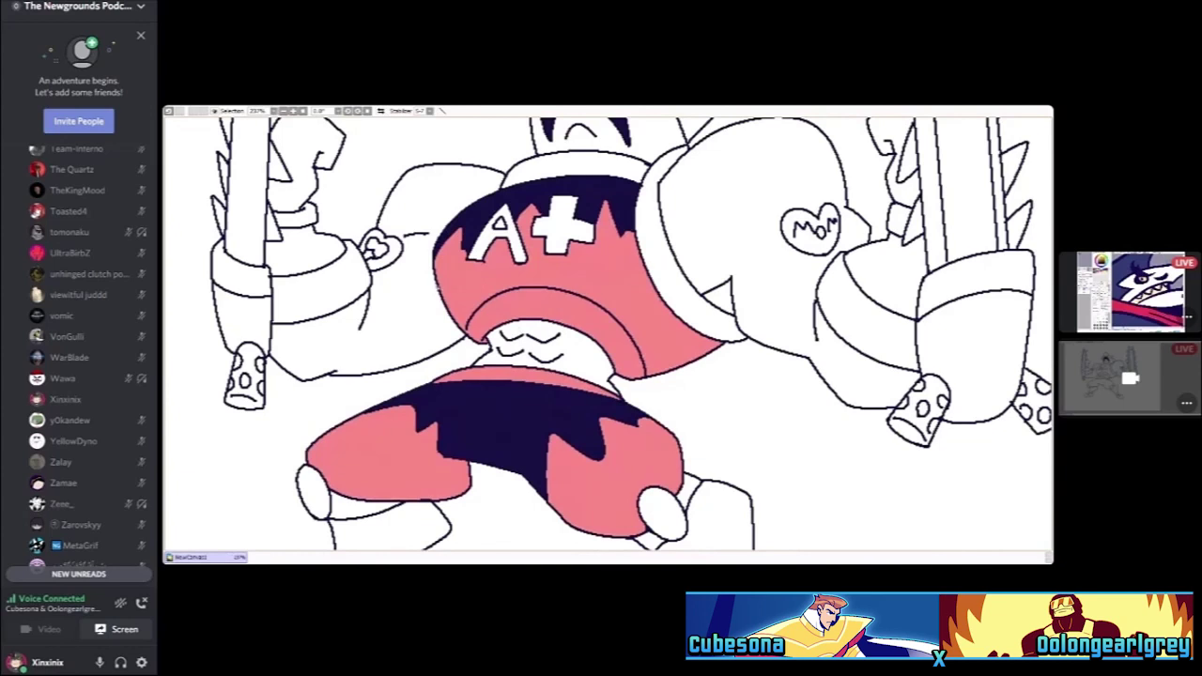
drag(448, 257, 452, 265)
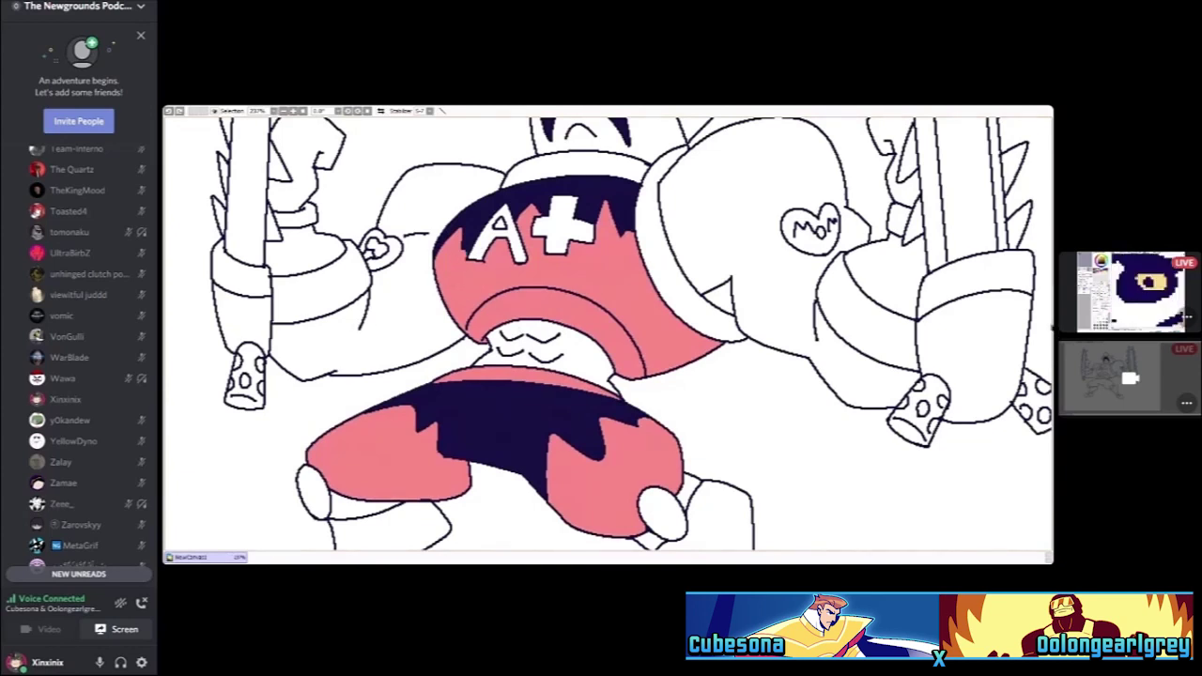
Draw a jagged flame outline across the lower part of the shark's red shirt and fill the area below it with yellow
key(ctrl+y)
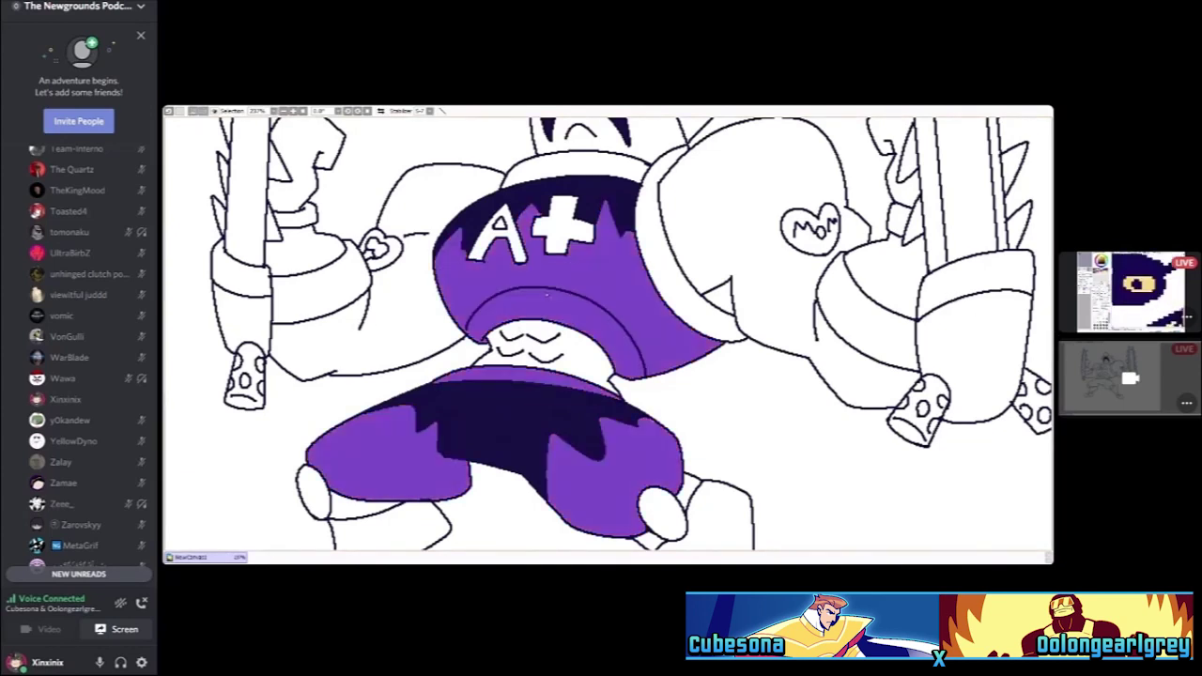
key(ctrl+z)
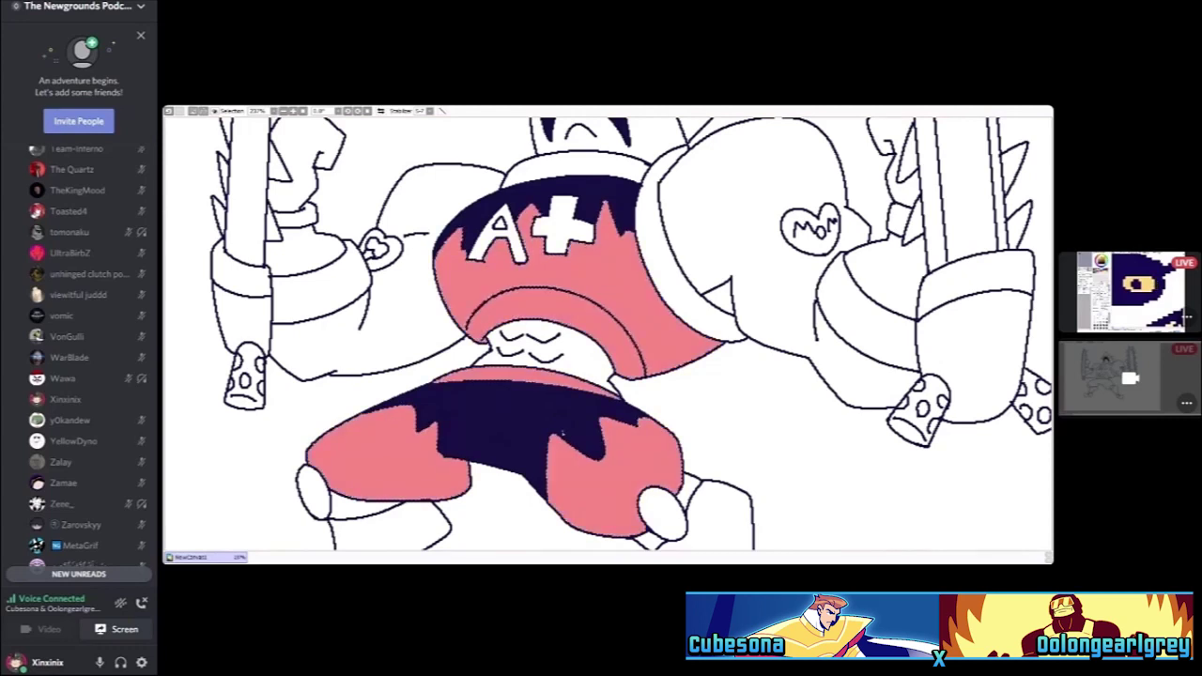
mouse_move(440, 273)
mouse_down()
mouse_move(483, 283)
mouse_move(498, 257)
mouse_move(511, 277)
mouse_move(542, 264)
mouse_move(576, 277)
mouse_move(616, 253)
mouse_move(629, 296)
mouse_move(665, 364)
mouse_up()
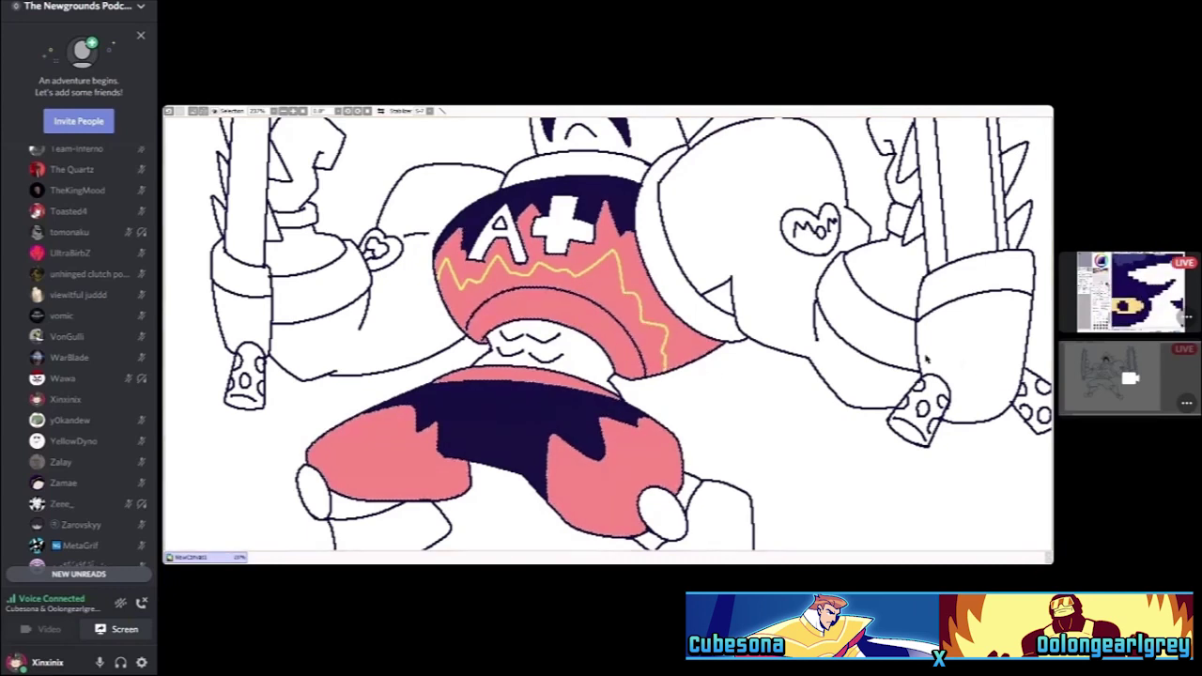
click(491, 308)
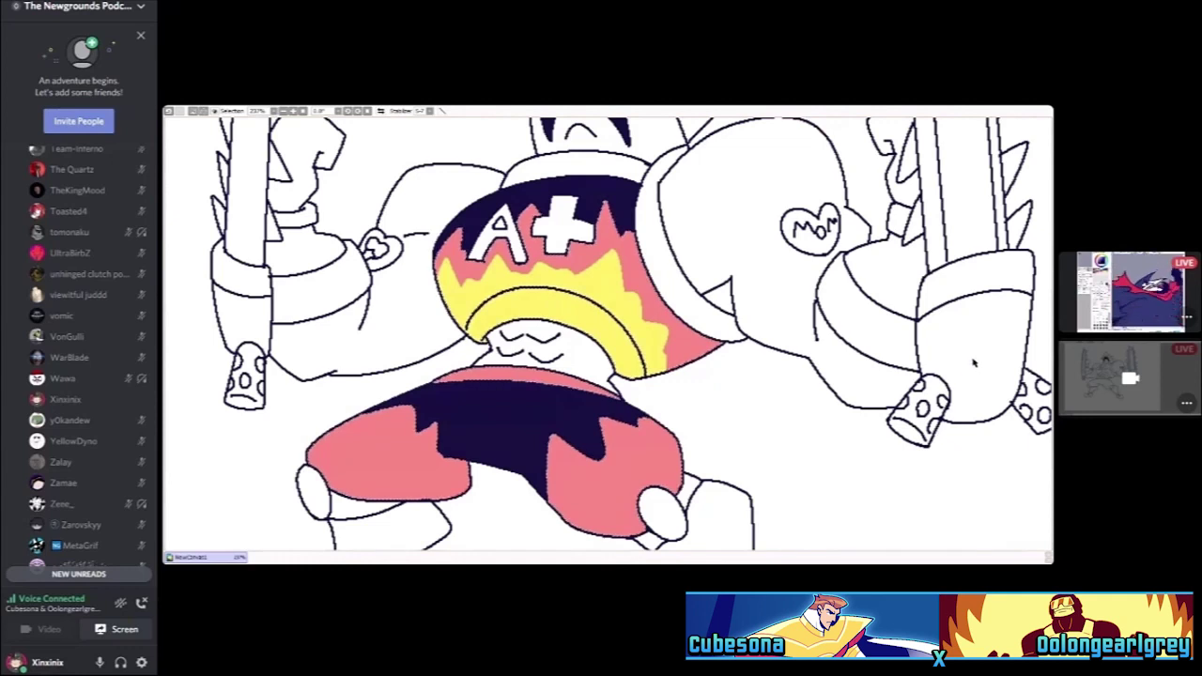
Outline jagged flames across both legs of the shark's red shorts and fill their lower areas with yellow
drag(332, 436, 389, 424)
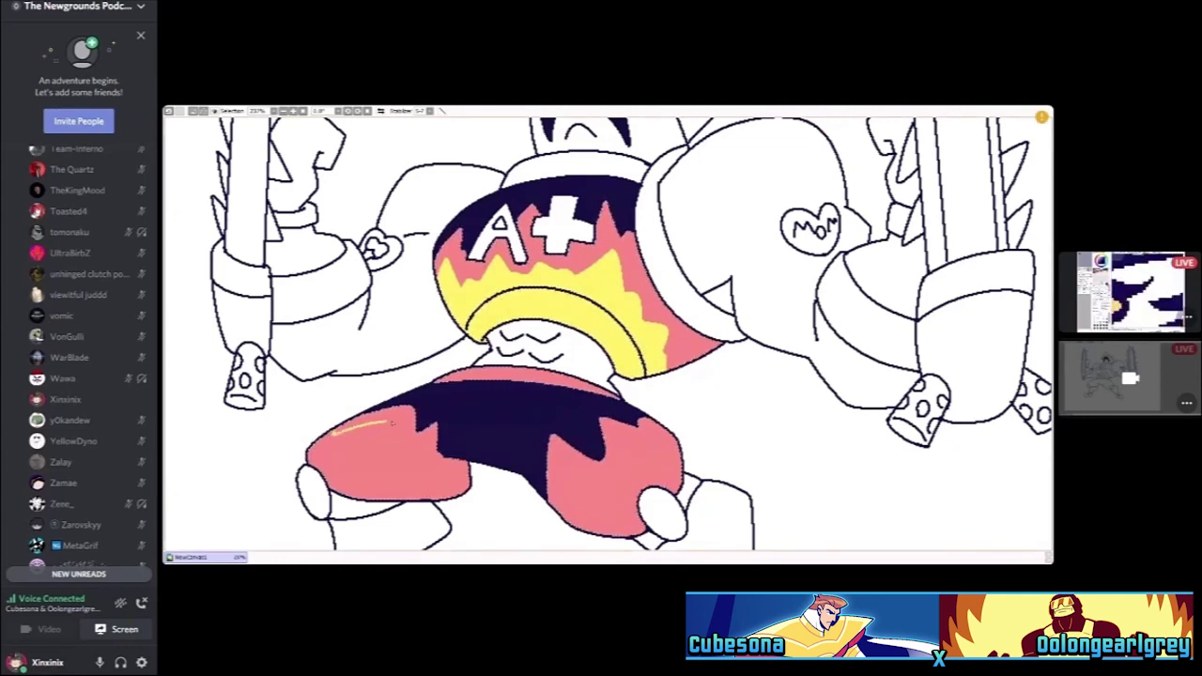
drag(420, 466, 451, 498)
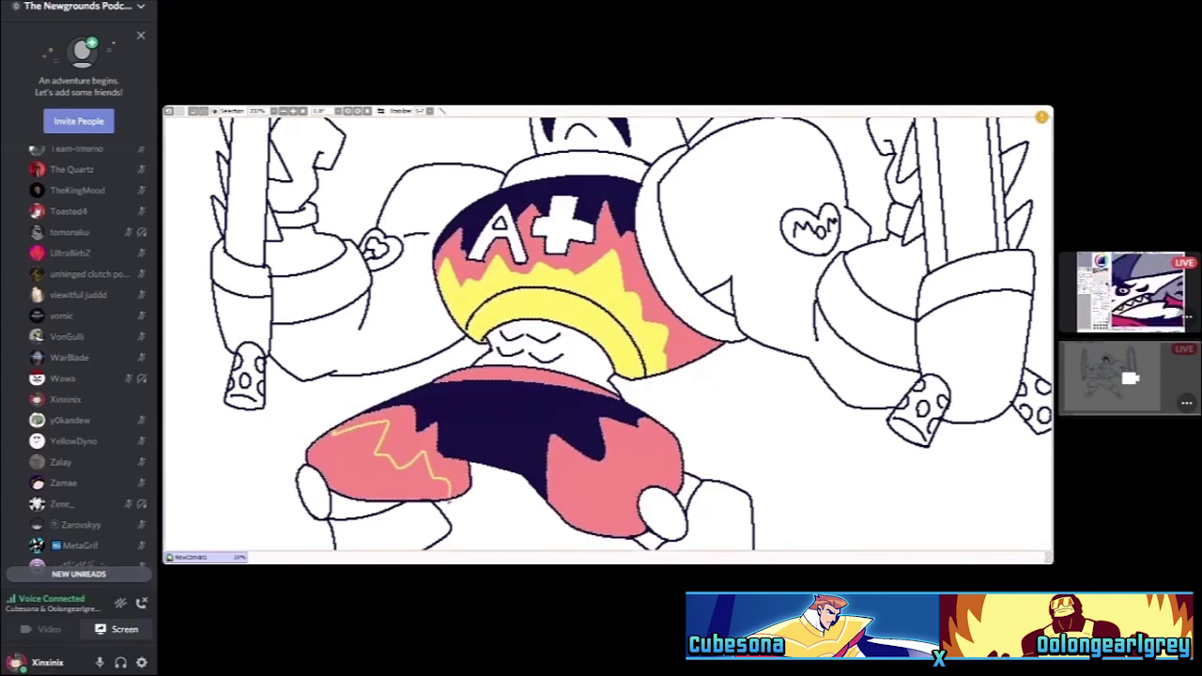
mouse_move(558, 505)
mouse_down()
mouse_move(557, 465)
mouse_move(603, 504)
mouse_move(603, 476)
mouse_move(618, 487)
mouse_move(624, 478)
mouse_move(610, 436)
mouse_move(655, 452)
mouse_up()
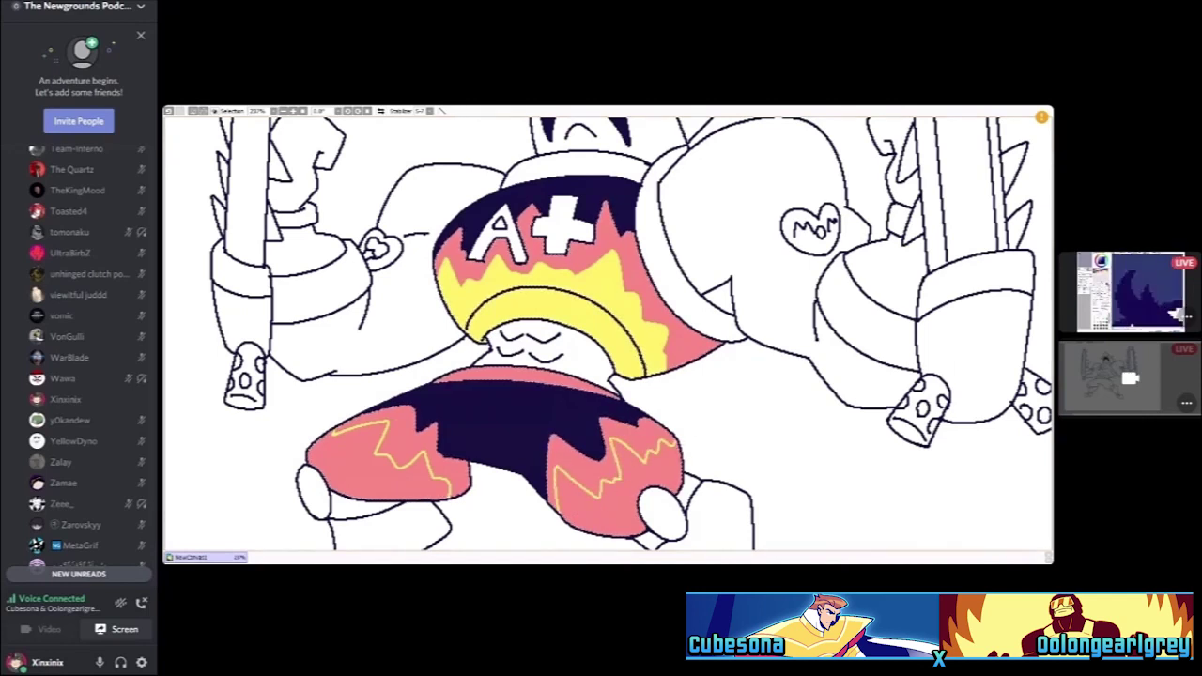
click(678, 458)
click(356, 468)
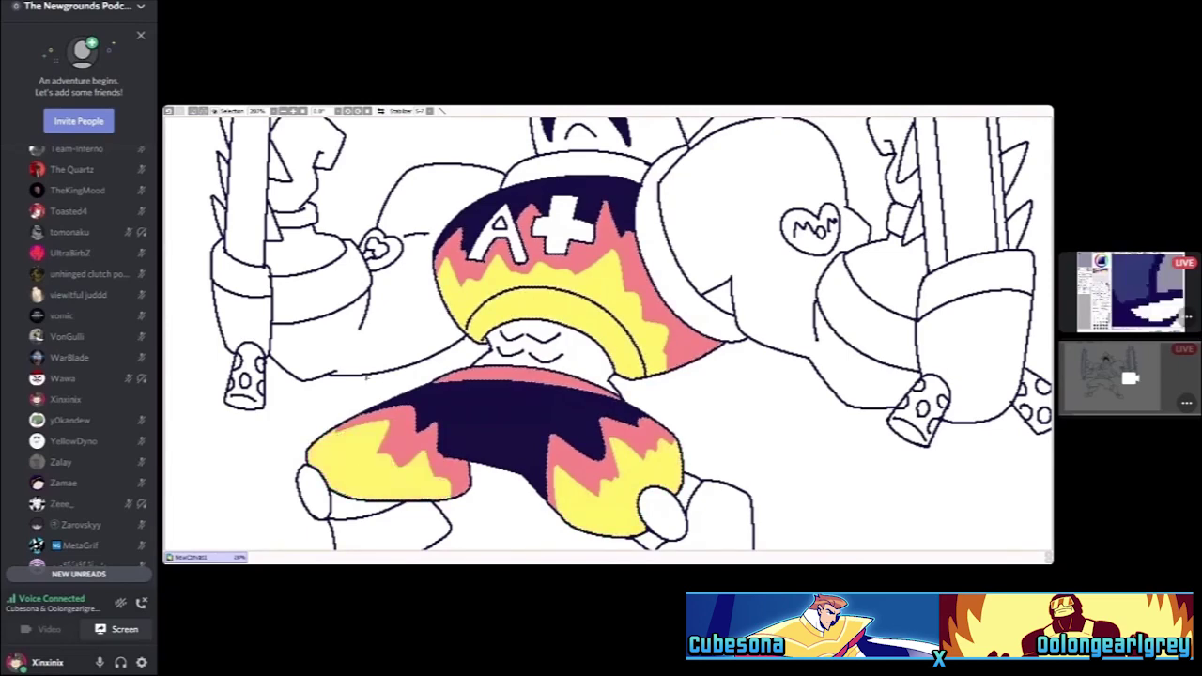
scroll(407, 367, down, 9)
scroll(429, 361, up, 5)
scroll(424, 327, up, 2)
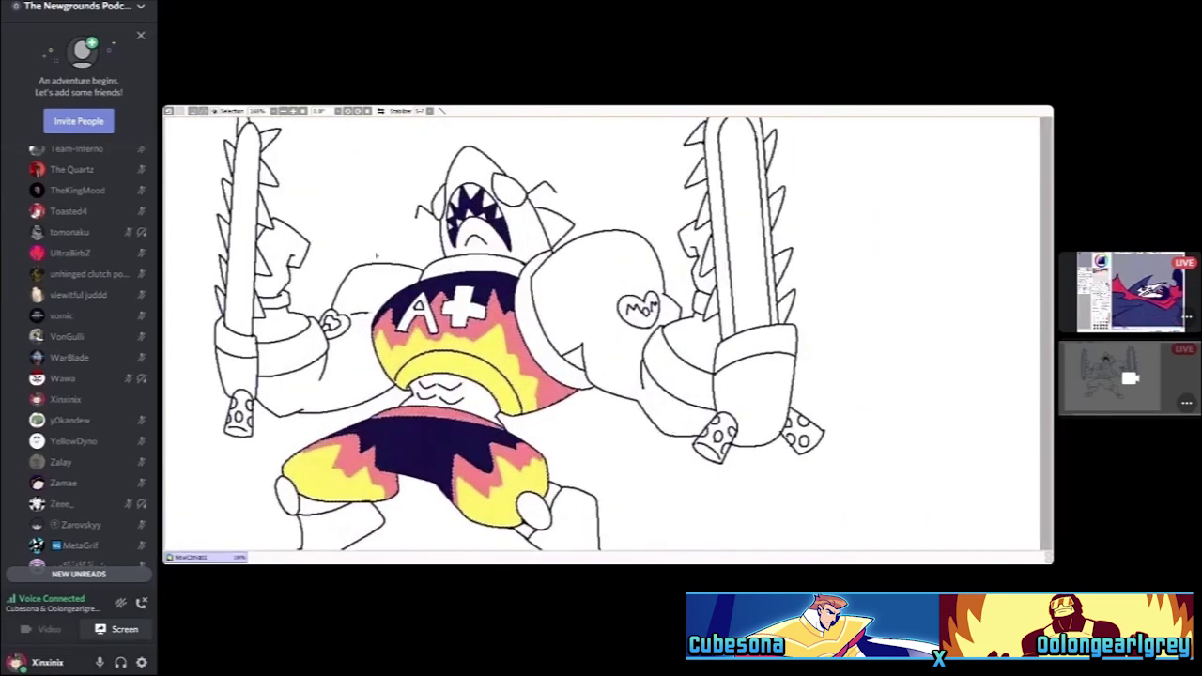
Fill the A+ lettering on the shark's shirt with light blue
click(197, 112)
scroll(433, 276, up, 2)
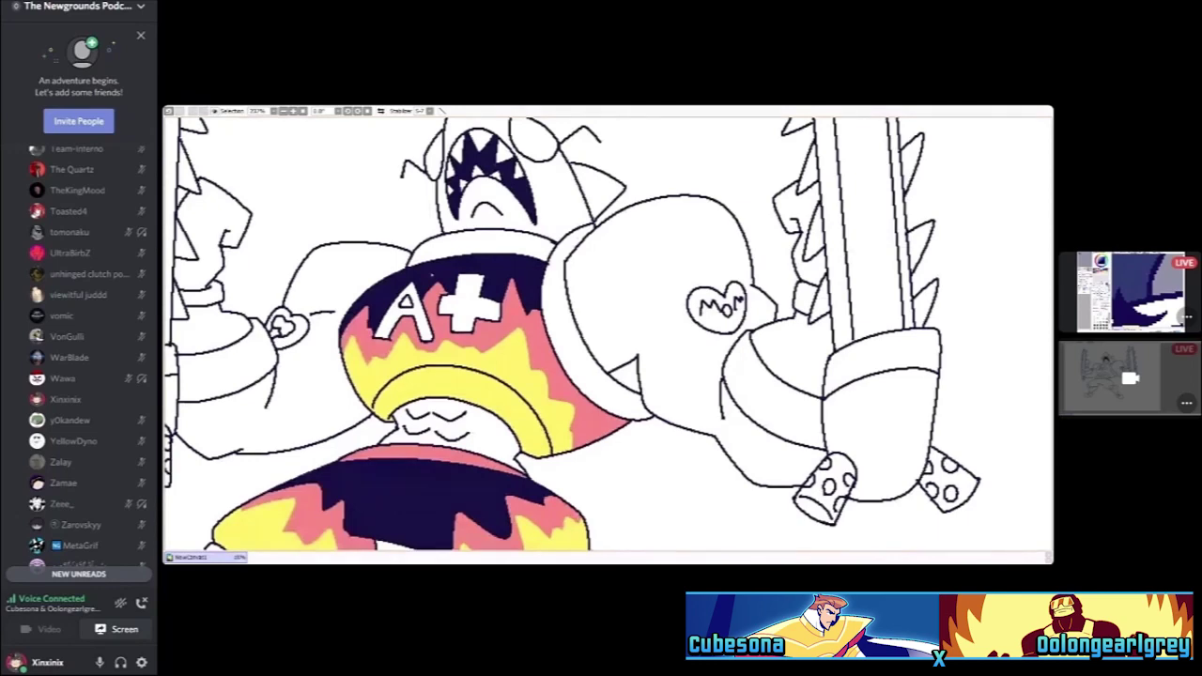
scroll(404, 302, down, 3)
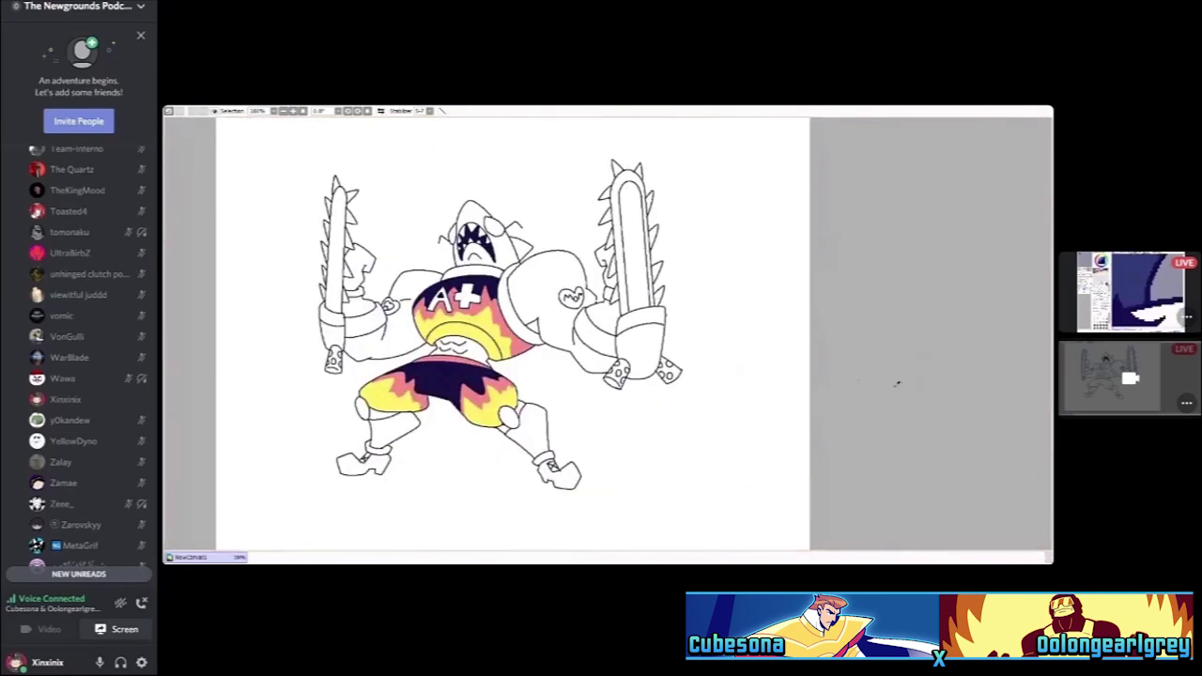
scroll(451, 296, up, 3)
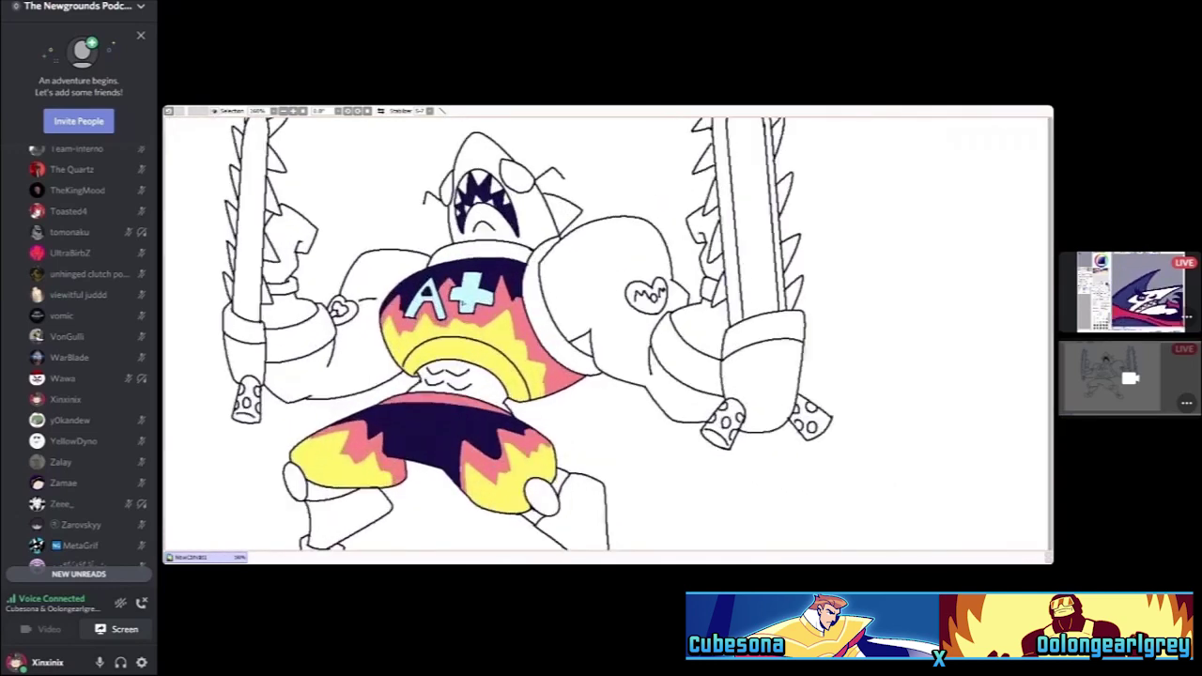
scroll(451, 296, down, 2)
scroll(713, 297, down, 1)
scroll(519, 337, up, 2)
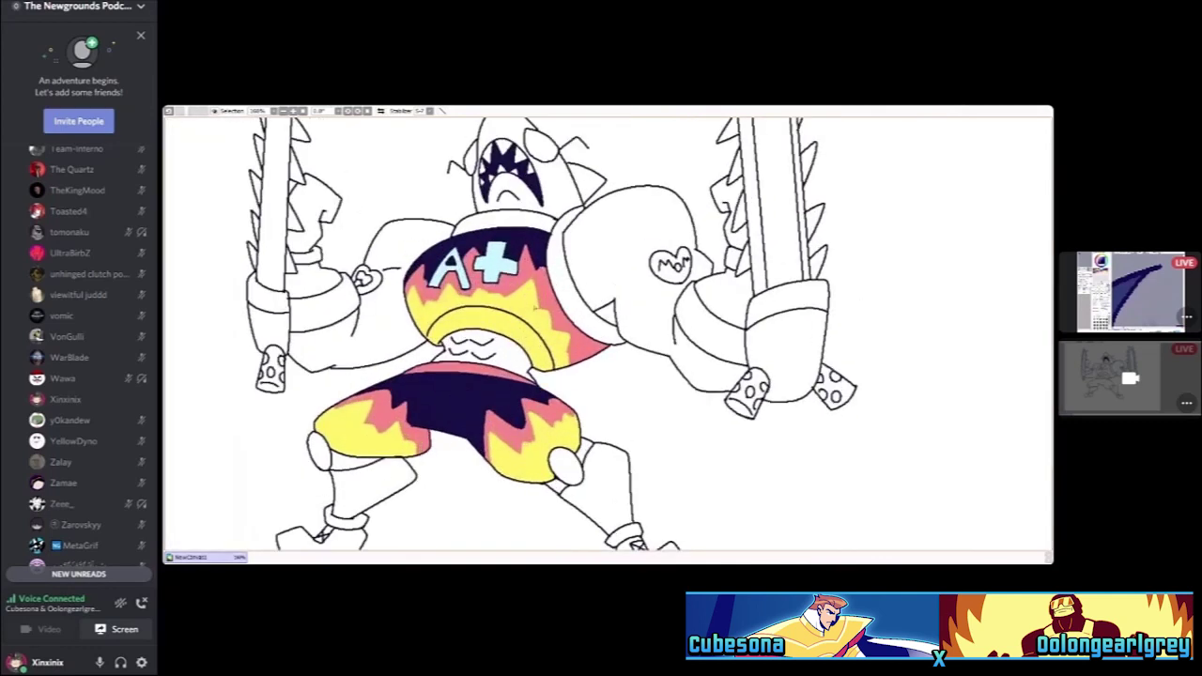
Fill the heart tattoos on both of the shark's arms with red
click(661, 273)
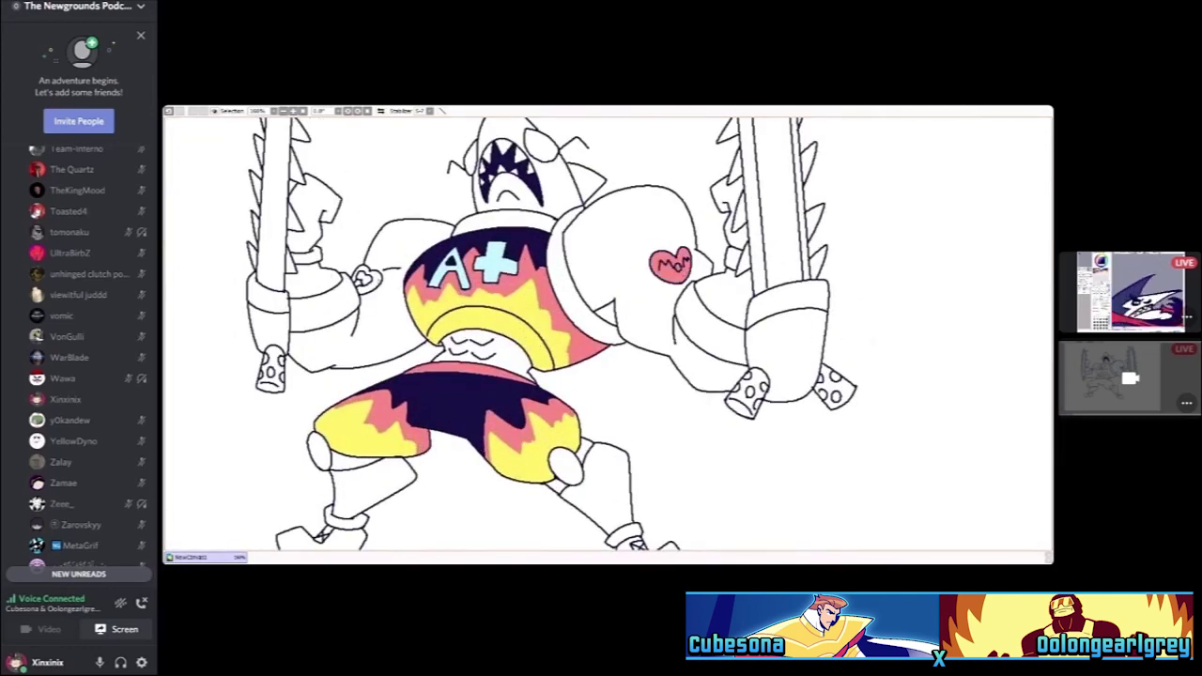
click(366, 280)
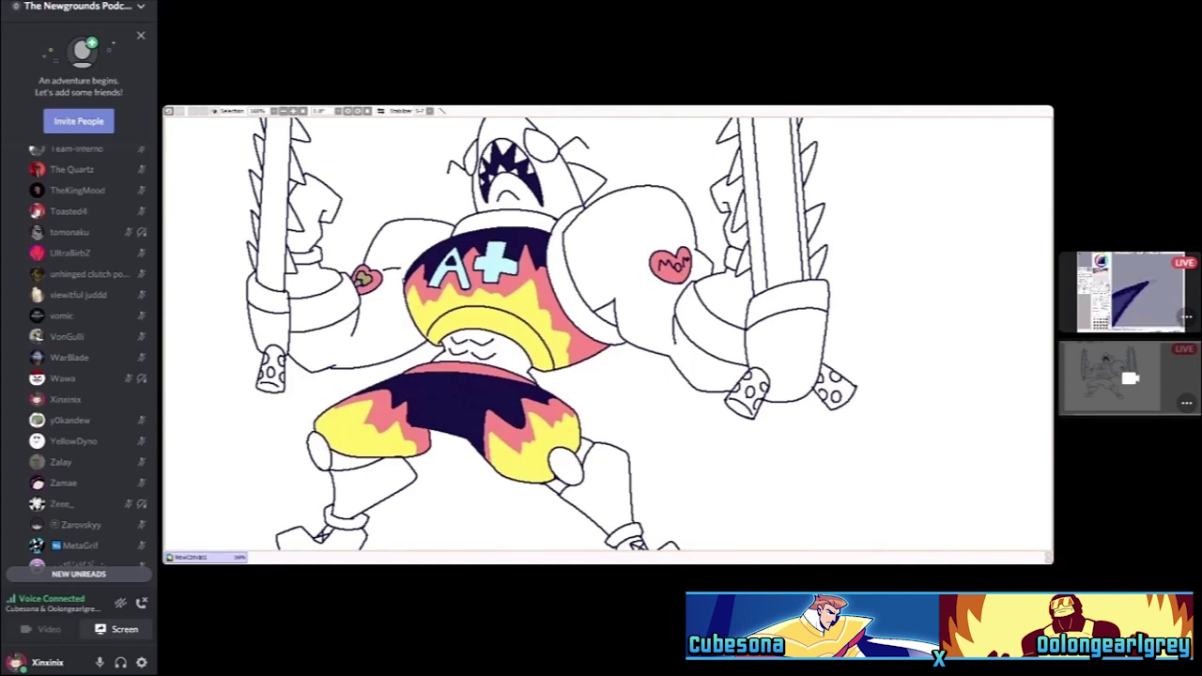
scroll(966, 467, down, 2)
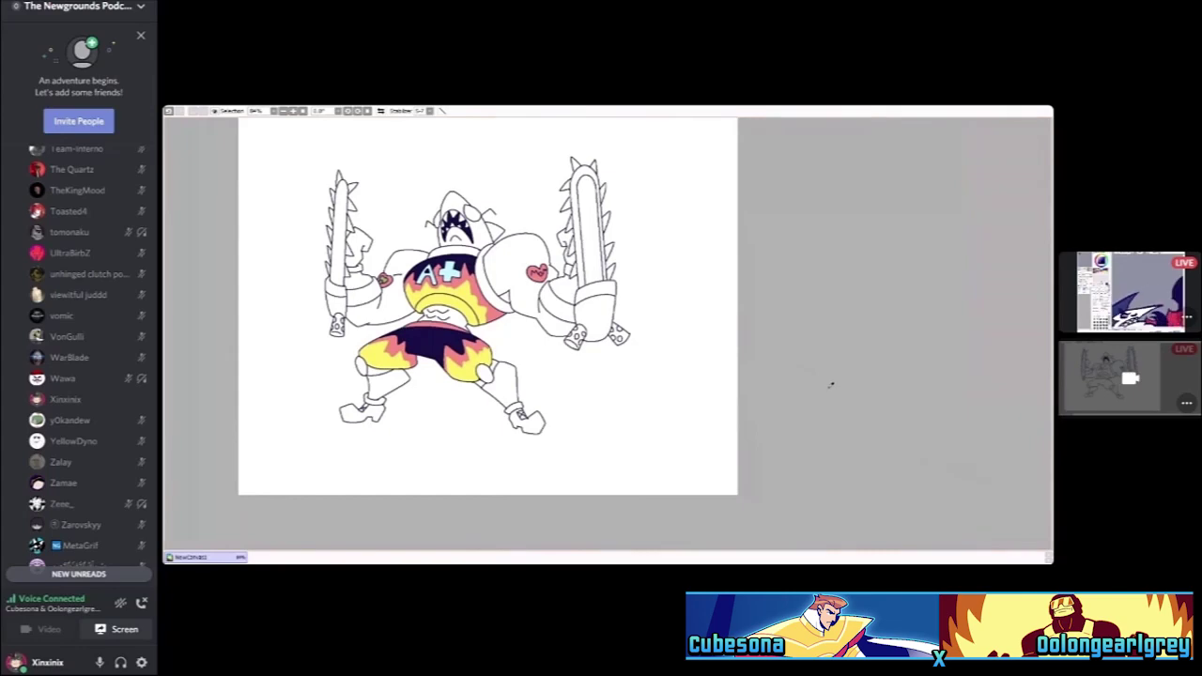
scroll(817, 385, up, 2)
scroll(378, 270, up, 1)
Undo the misplaced green fill over the line art and fill the glove section beside the larger chainsaw with red
click(378, 270)
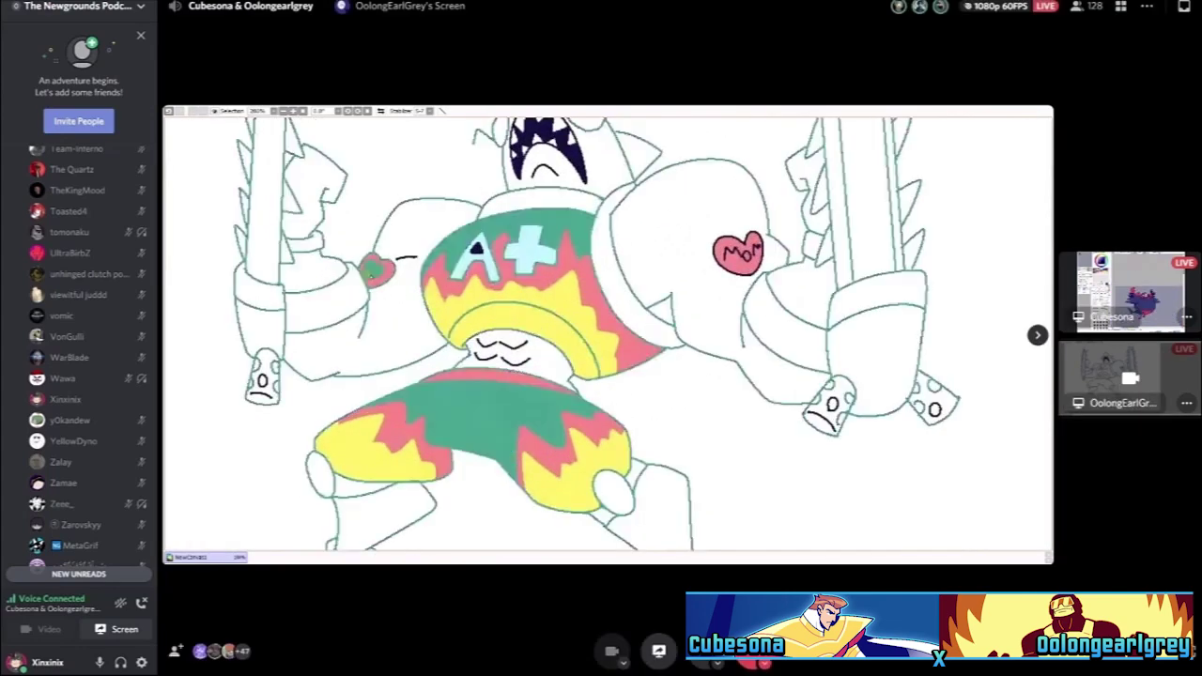
key(ctrl+z)
scroll(405, 324, down, 4)
scroll(469, 329, up, 2)
click(659, 315)
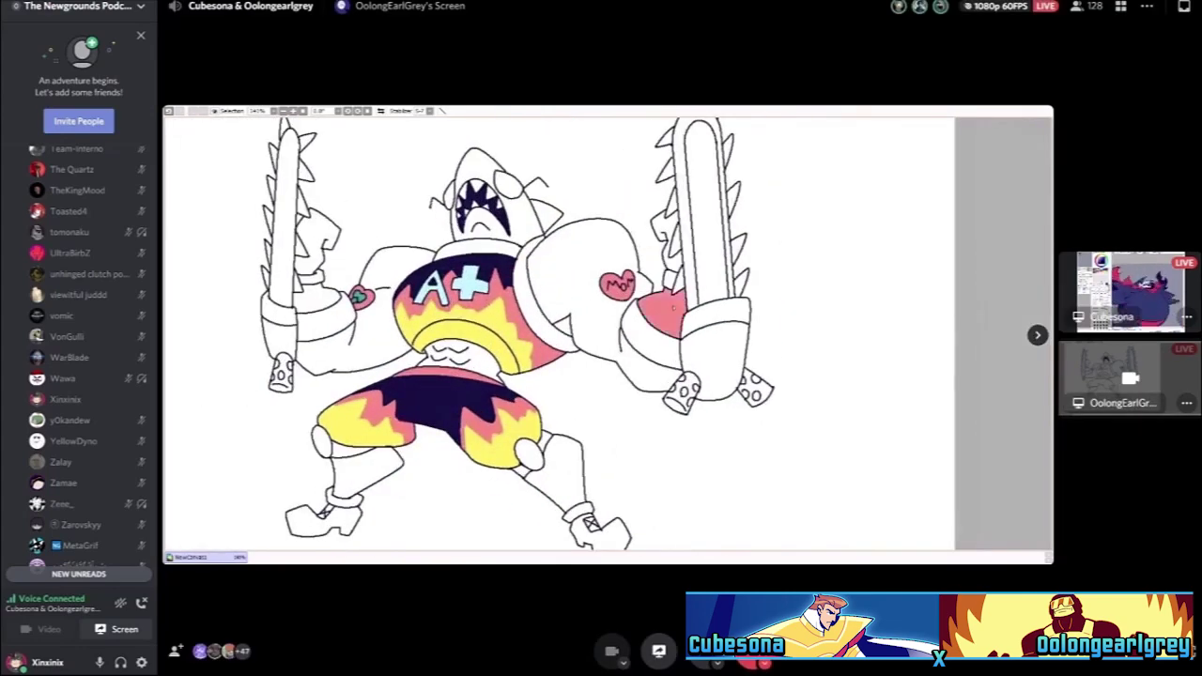
Switch between the two shared screens to compare the flaming bird's details with the shark's base colors
click(1130, 292)
scroll(765, 335, down, 2)
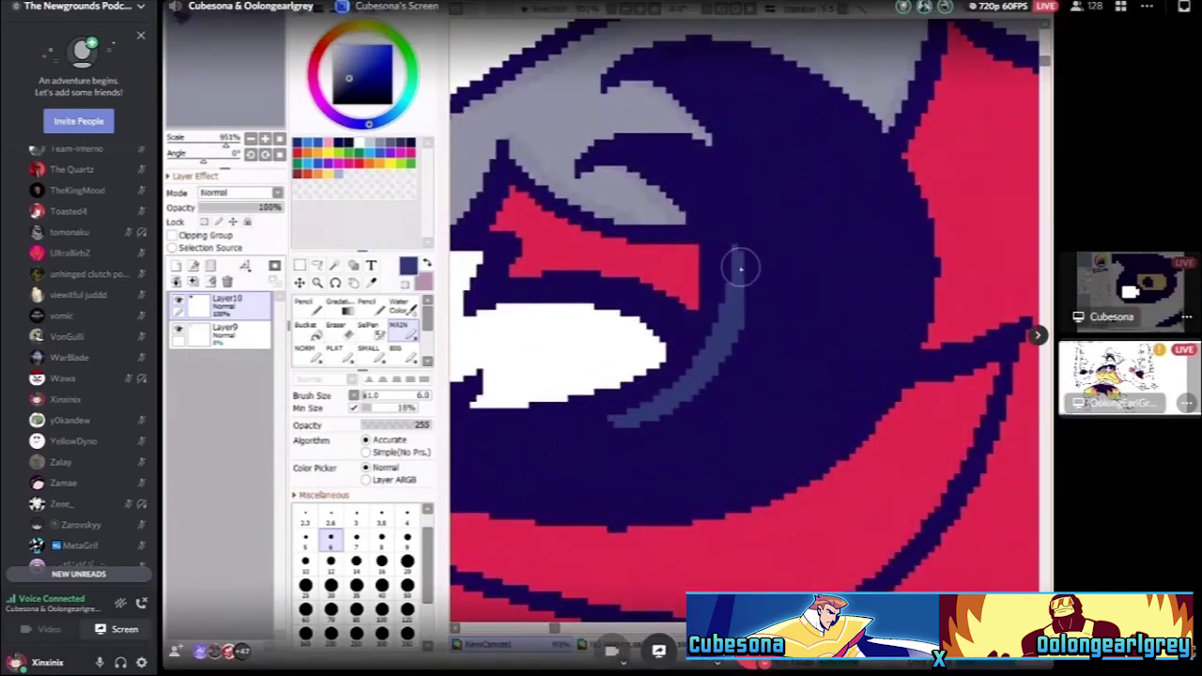
click(1132, 378)
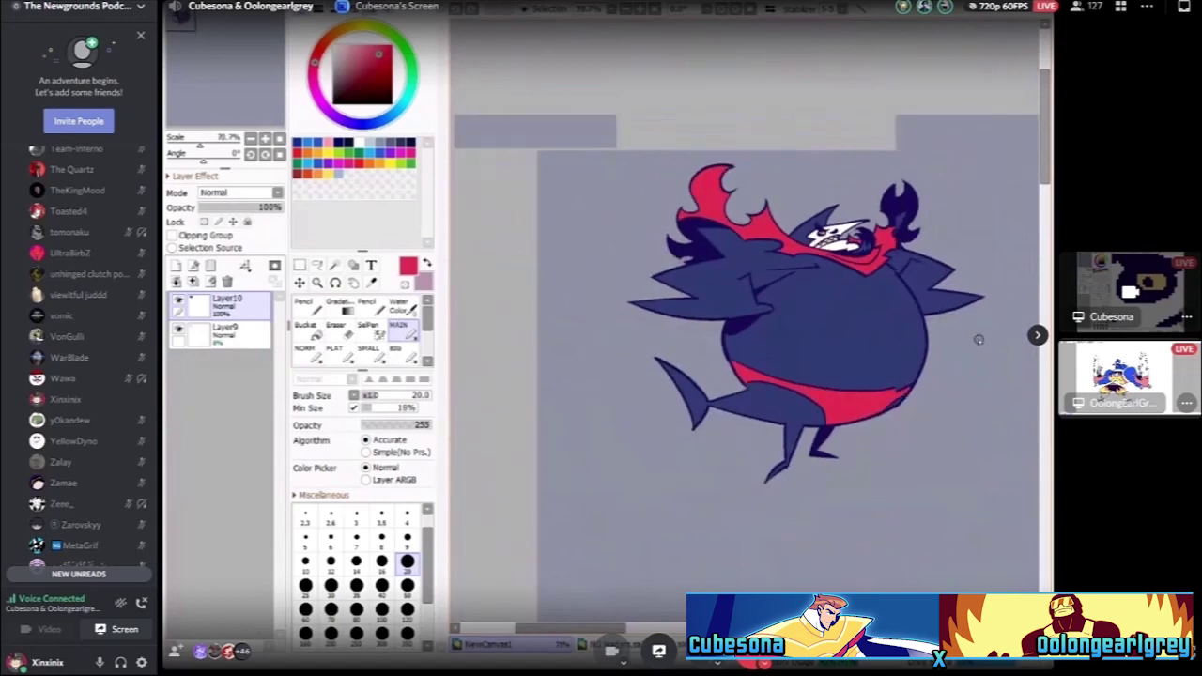
click(1130, 378)
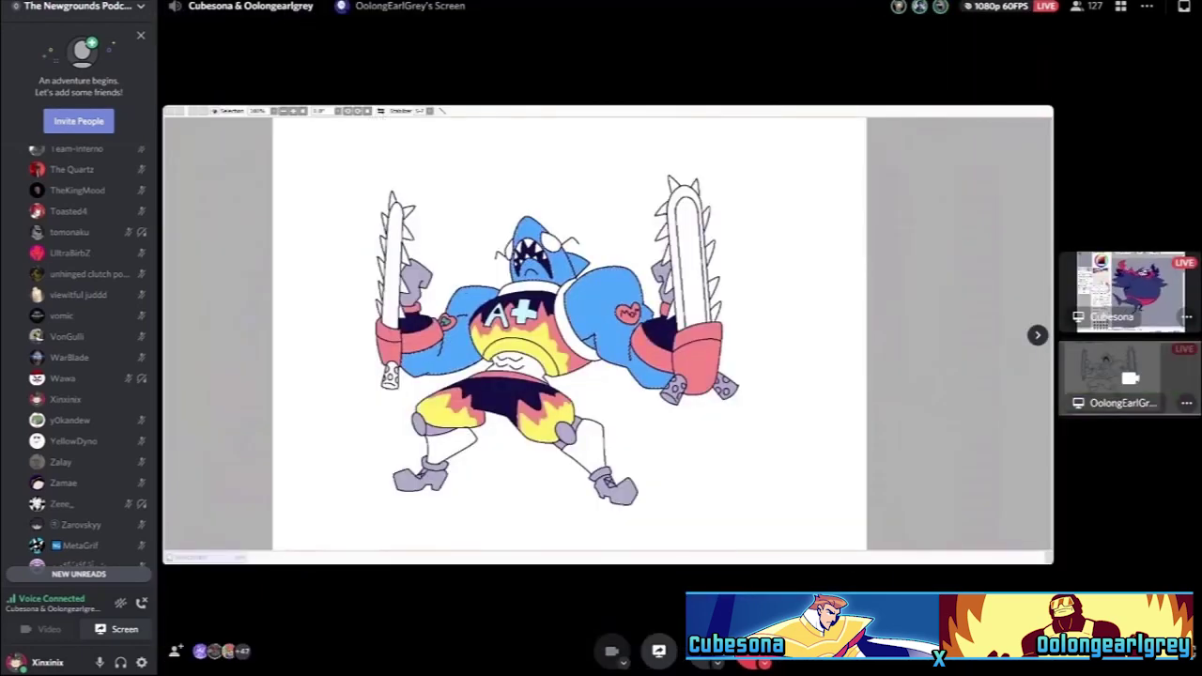
click(1130, 291)
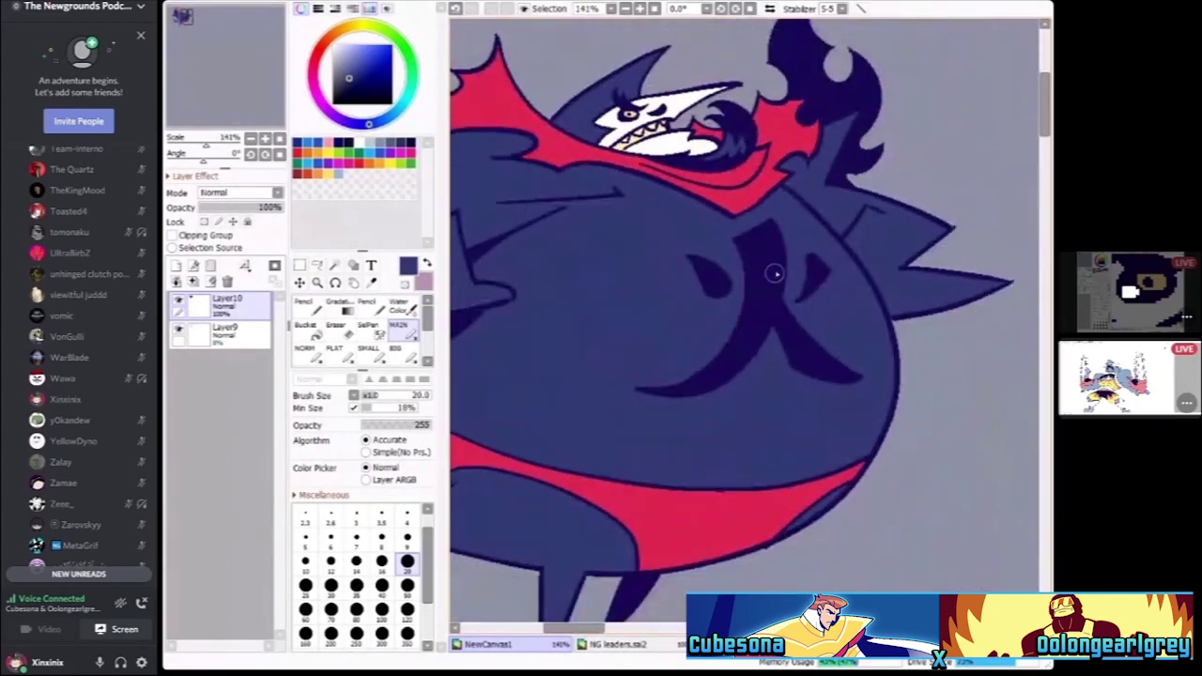
Paint the fire symbol 火 on the bird's belly and sample dark navy for the flame behind the raised arm
mouse_move(788, 189)
mouse_down()
mouse_move(814, 266)
mouse_move(775, 380)
mouse_up()
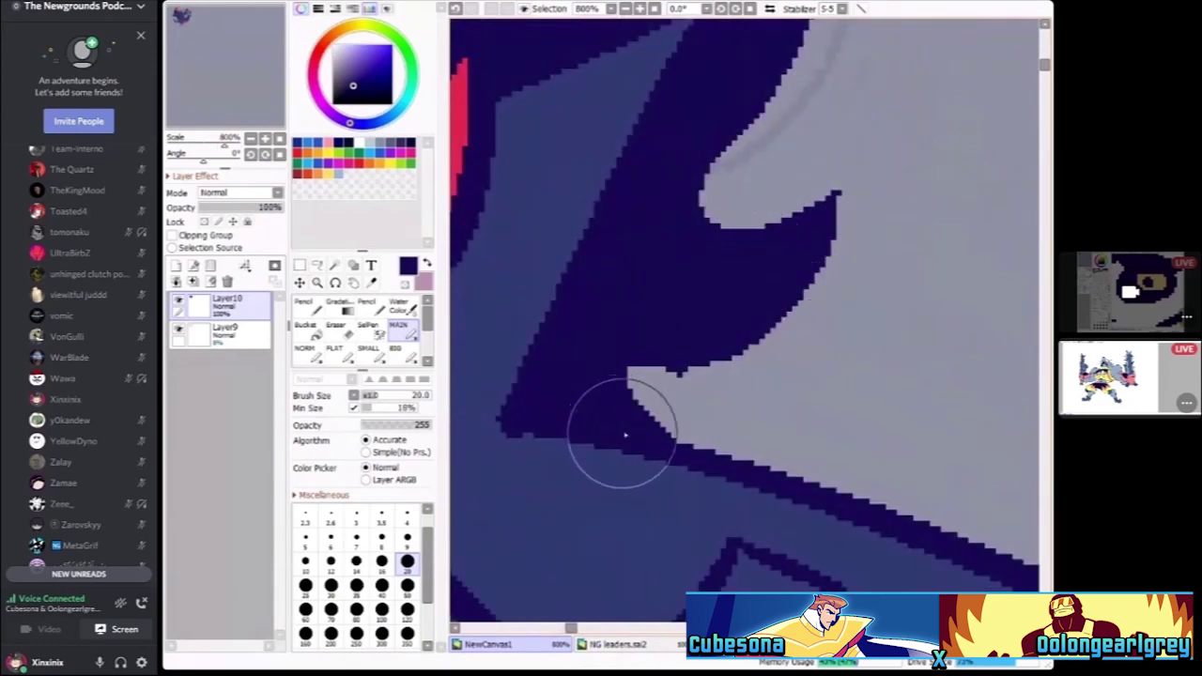
scroll(655, 379, up, 3)
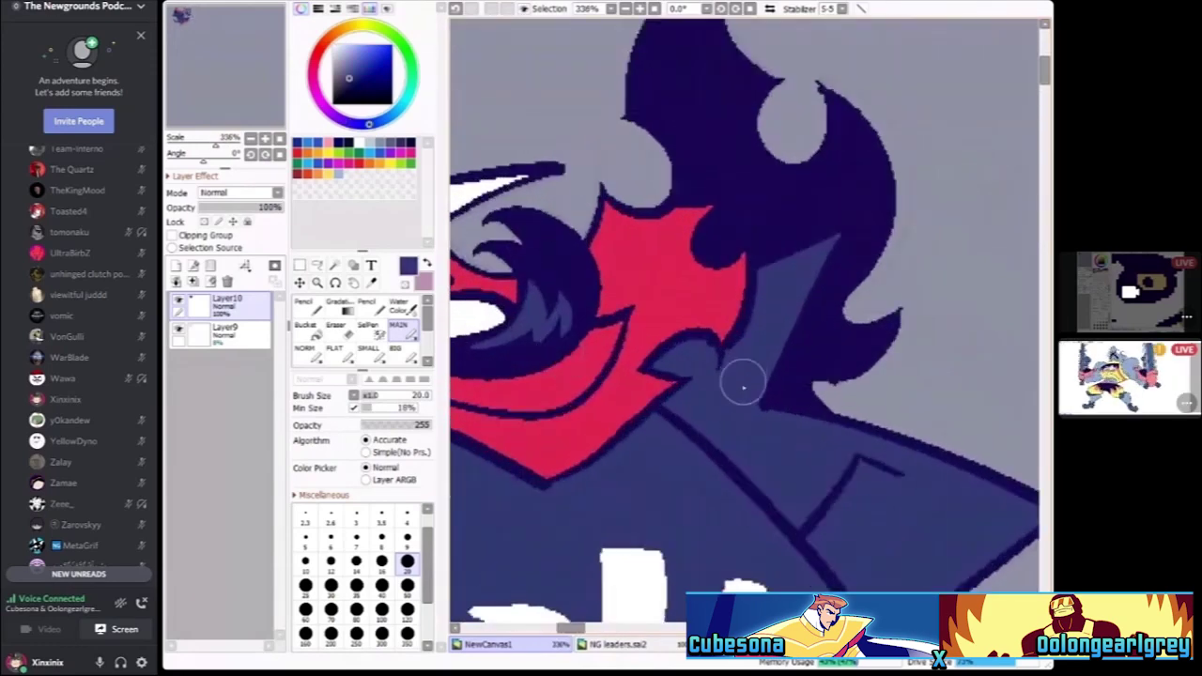
scroll(841, 375, down, 3)
right_click(843, 350)
scroll(845, 350, up, 2)
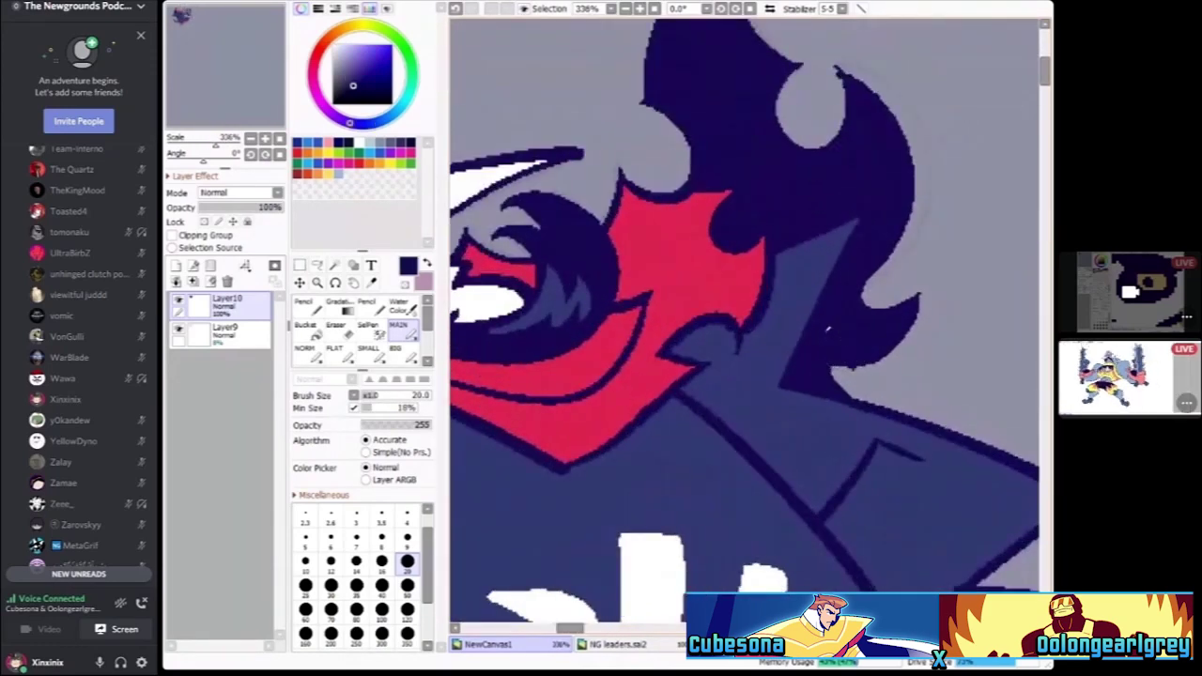
Reshape the dark navy flame at the outer end of the bird's shoulder, just above the arm fin
scroll(872, 349, down, 2)
scroll(864, 349, up, 1)
scroll(782, 318, down, 3)
scroll(582, 306, up, 11)
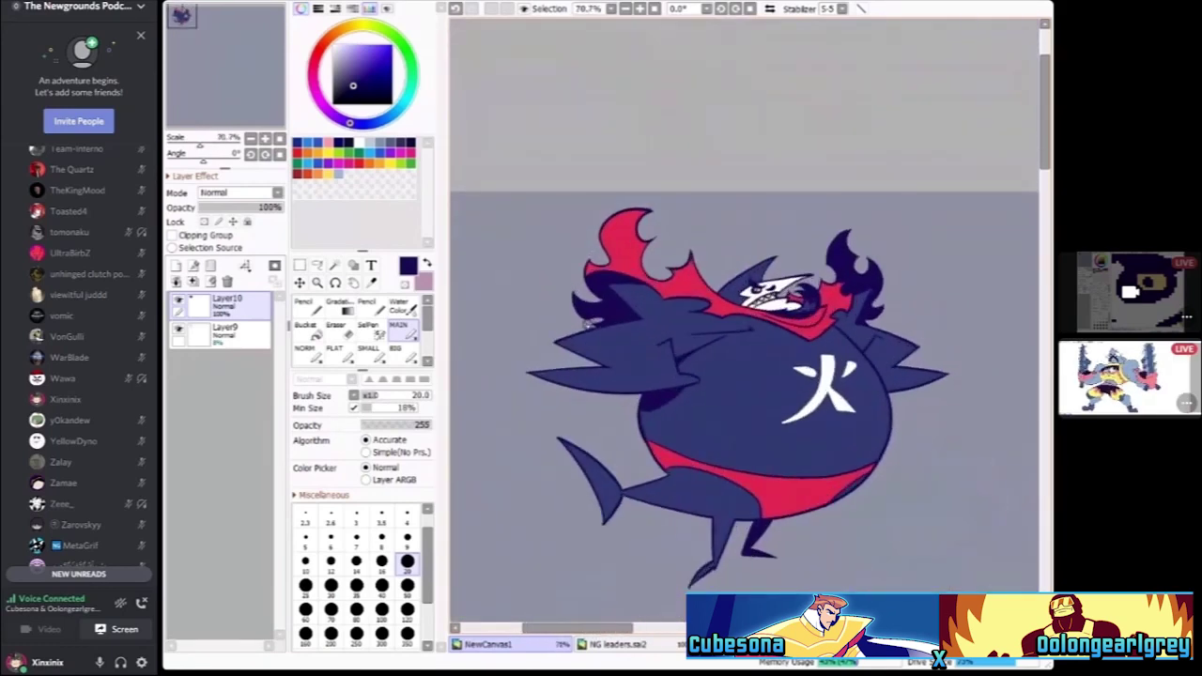
mouse_move(561, 242)
mouse_down()
mouse_move(485, 282)
mouse_move(533, 351)
mouse_up()
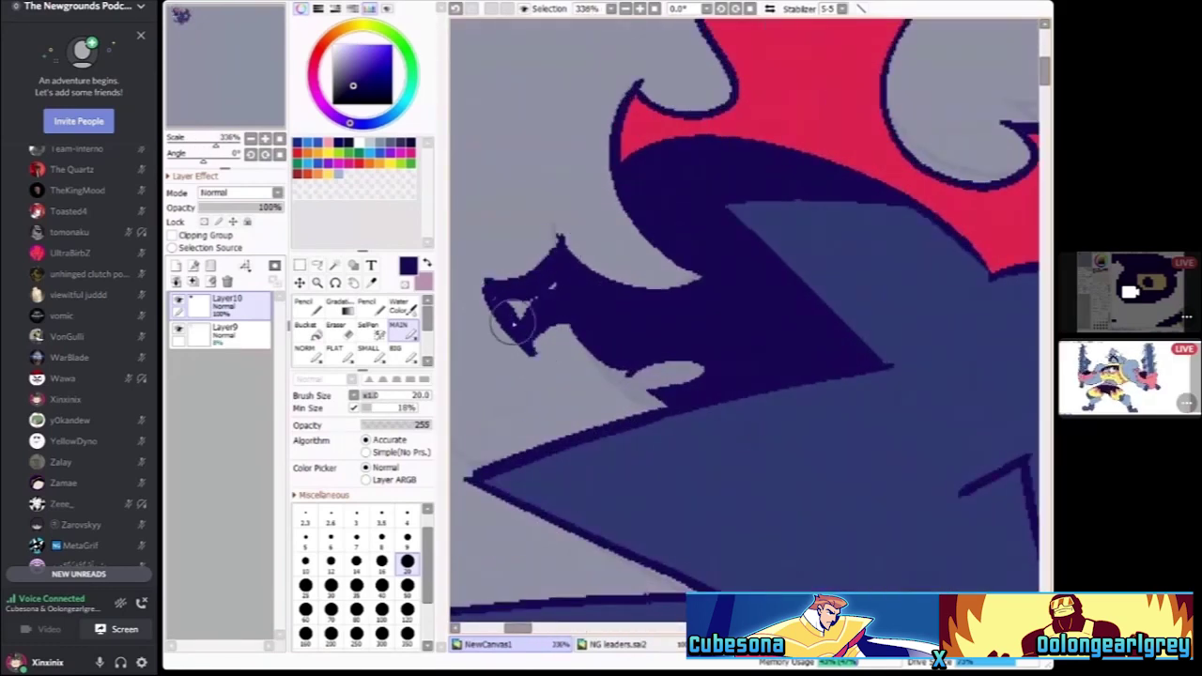
scroll(529, 309, down, 5)
scroll(564, 310, up, 3)
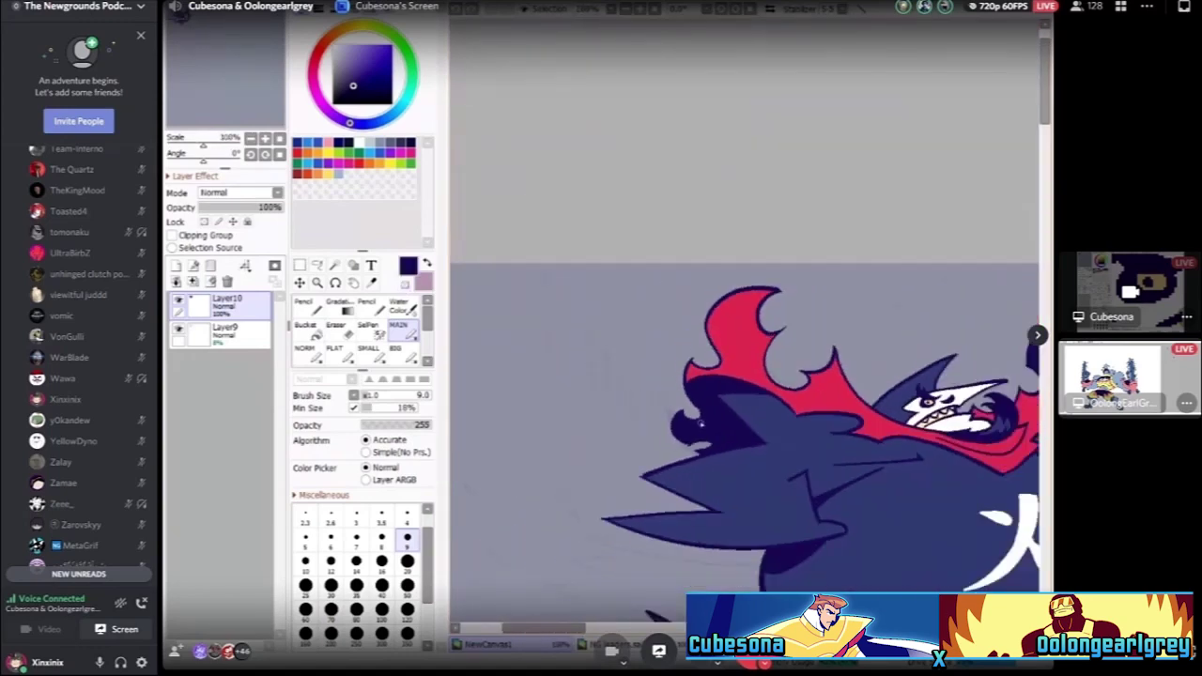
Switch between the shared screens to review the fully colored shark and the bird with its white arm fins
click(1119, 405)
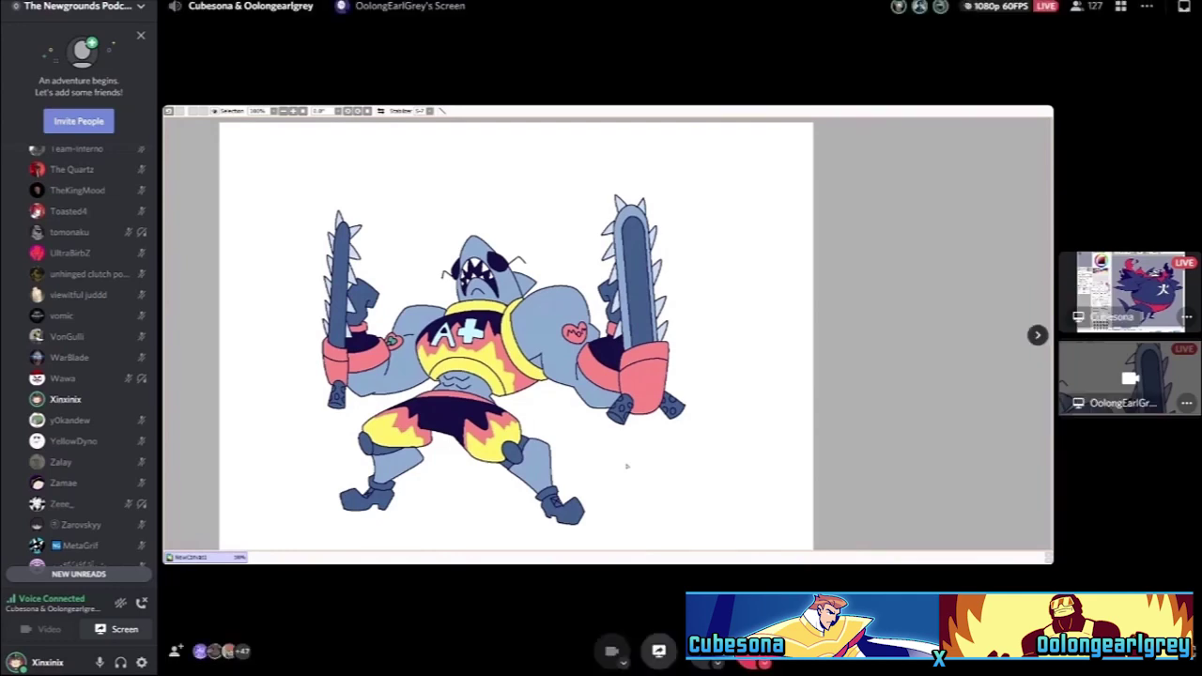
click(1130, 293)
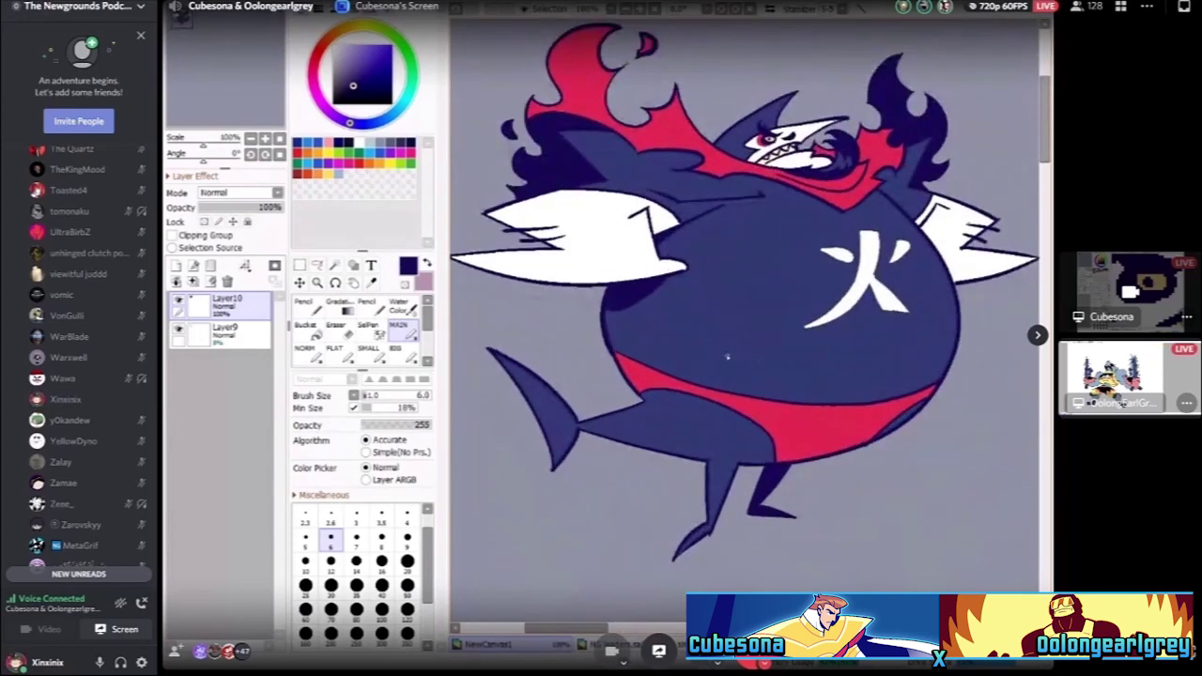
click(1118, 378)
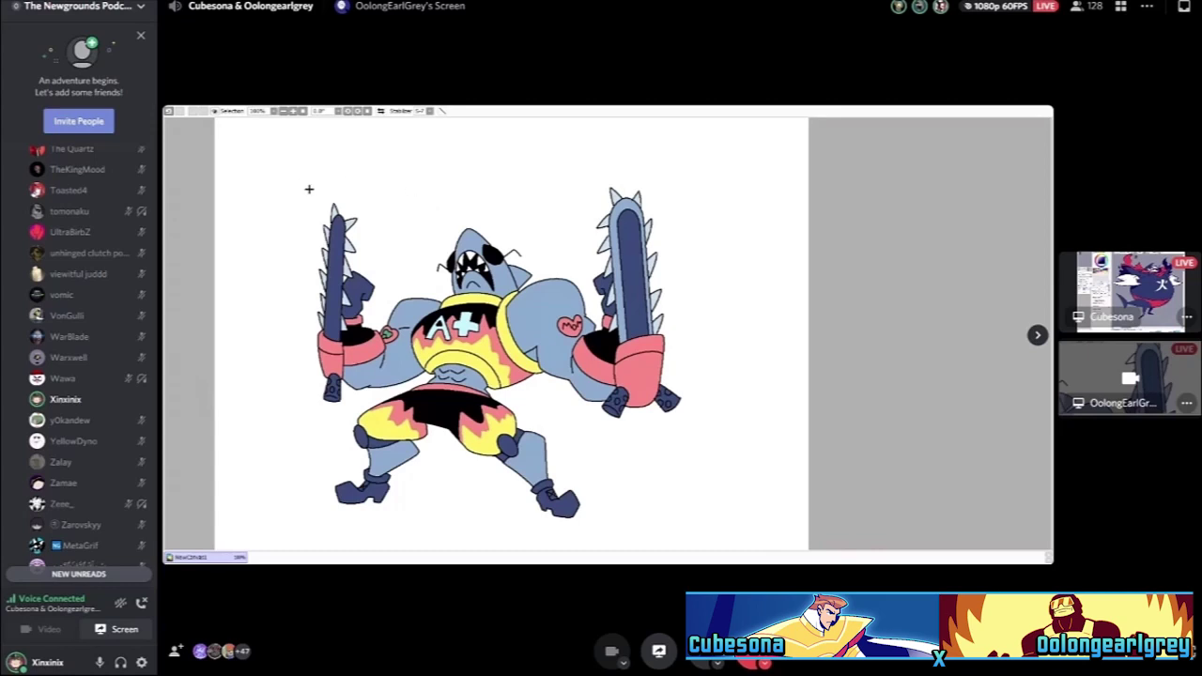
scroll(80, 357, down, 3)
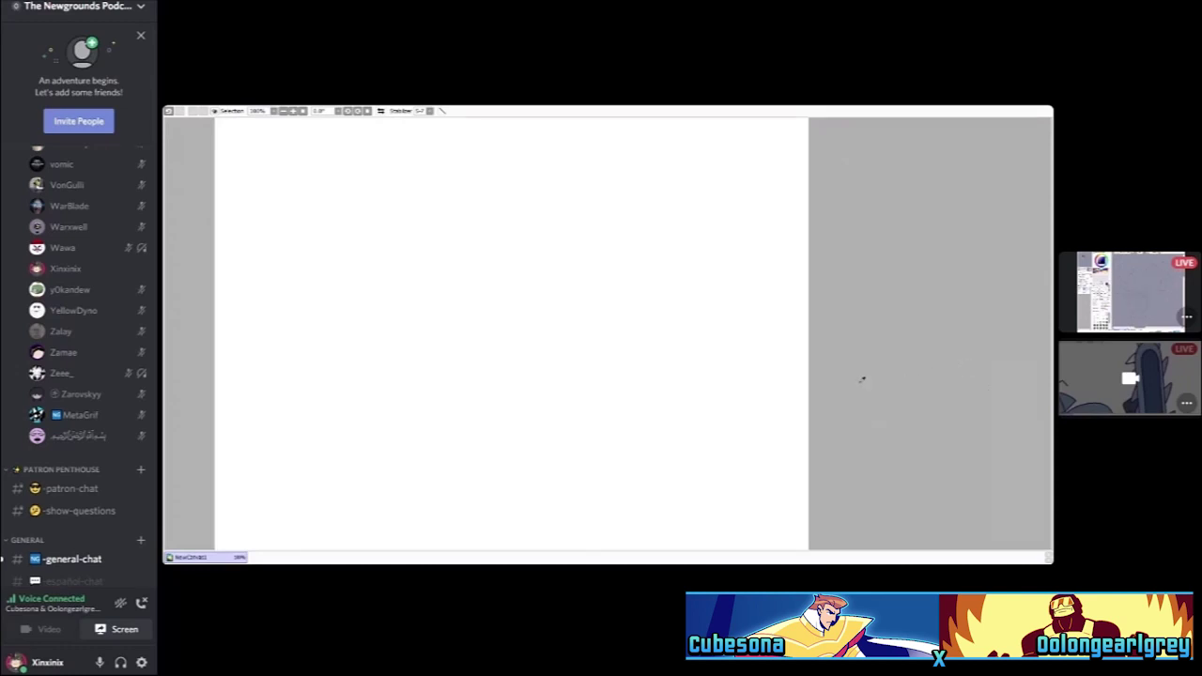
mouse_move(413, 212)
mouse_down()
mouse_move(413, 258)
mouse_move(442, 188)
mouse_move(434, 261)
mouse_up()
key(ctrl+z)
key(ctrl+z)
key(ctrl+z)
mouse_move(461, 312)
mouse_down()
mouse_move(486, 290)
mouse_move(435, 304)
mouse_move(486, 310)
mouse_move(434, 305)
mouse_move(487, 283)
mouse_move(433, 299)
mouse_move(474, 268)
mouse_move(472, 294)
mouse_move(446, 288)
mouse_move(472, 296)
mouse_move(446, 294)
mouse_move(471, 281)
mouse_move(473, 295)
mouse_up()
key(ctrl+z)
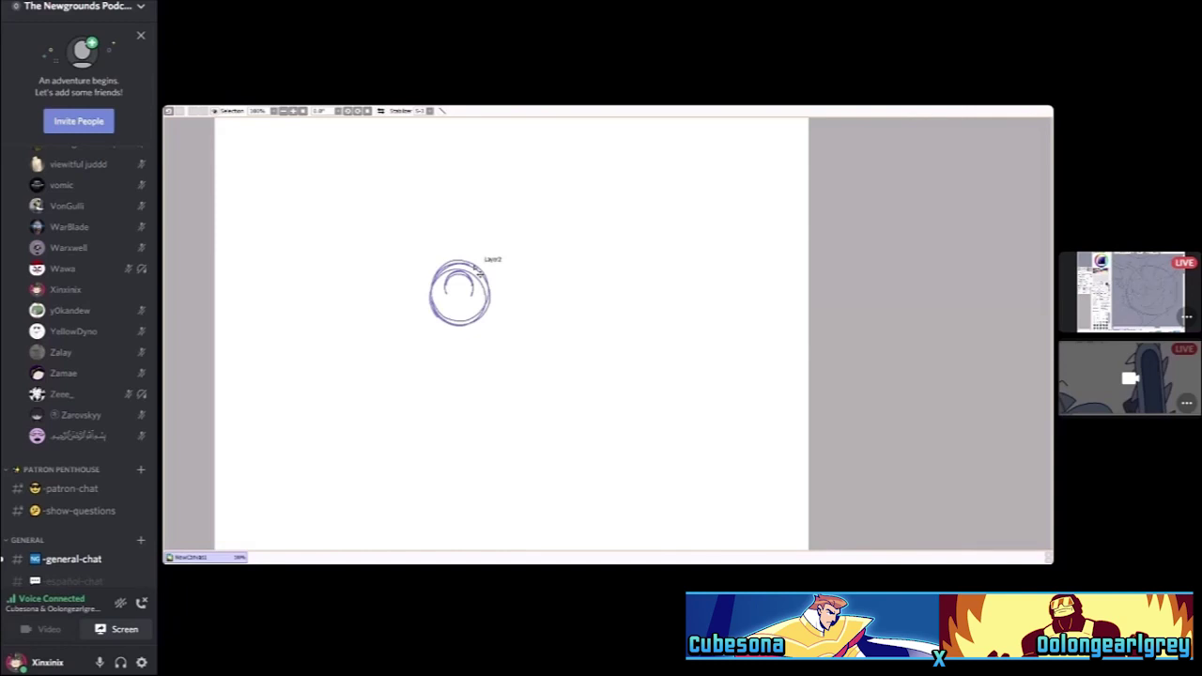
key(ctrl+z)
key(ctrl+z)
key(ctrl+z)
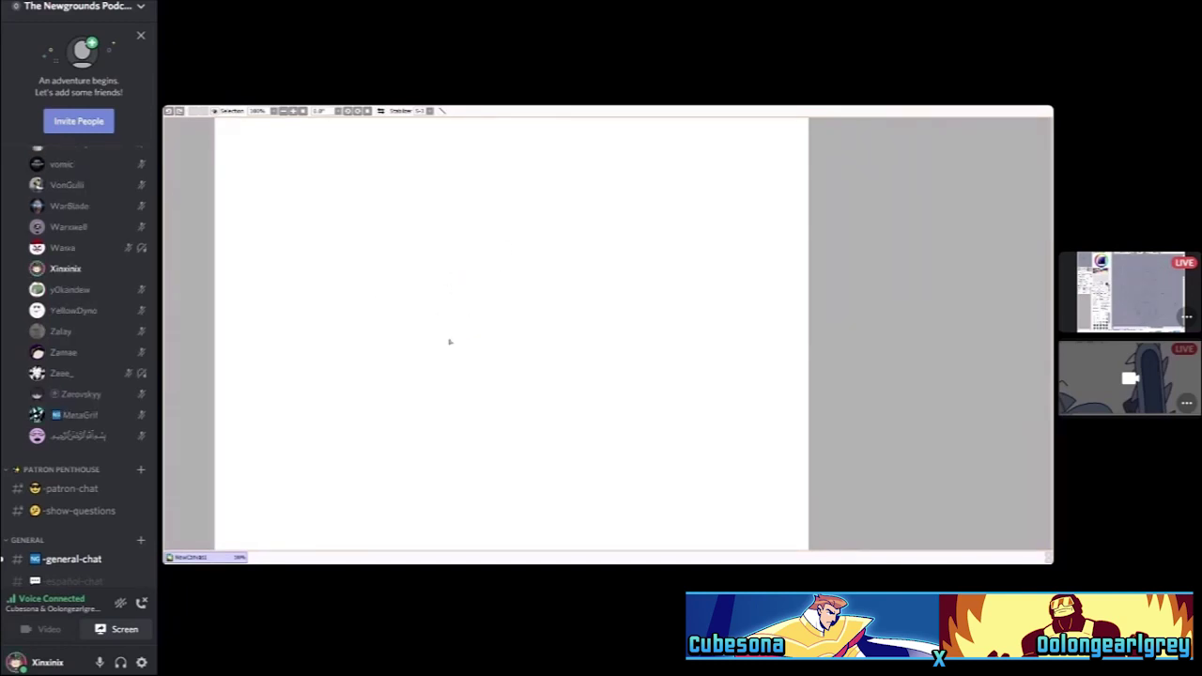
Sketch a small octopus character on the blank canvas with a rounded head, X-shaped eyes and curling tentacles
mouse_move(428, 330)
mouse_down()
mouse_move(464, 318)
mouse_move(477, 346)
mouse_move(452, 311)
mouse_move(424, 349)
mouse_move(419, 325)
mouse_move(485, 327)
mouse_move(481, 350)
mouse_move(457, 294)
mouse_move(414, 338)
mouse_up()
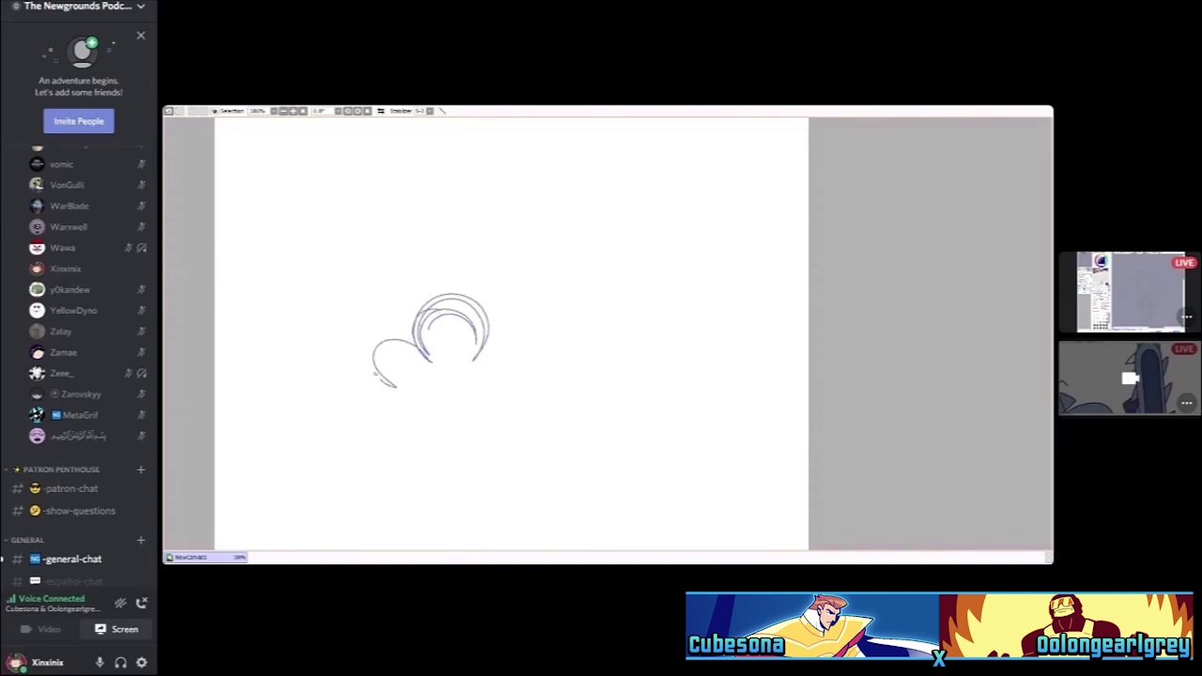
drag(374, 373, 365, 396)
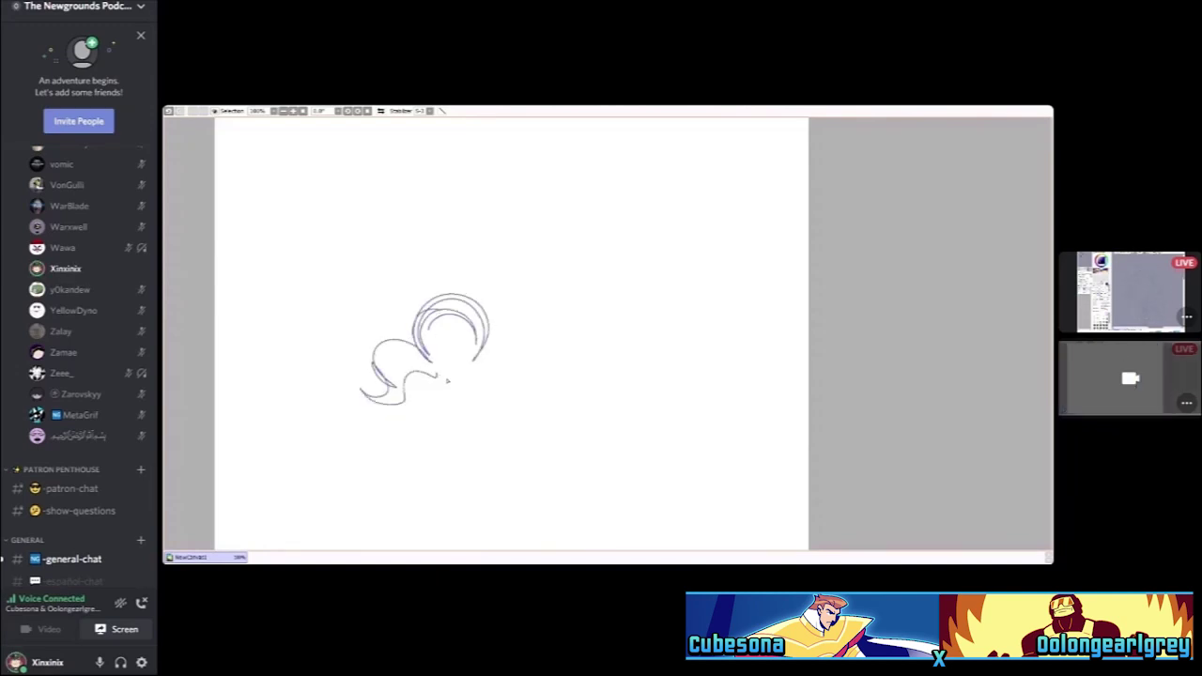
mouse_move(479, 356)
mouse_down()
mouse_move(523, 418)
mouse_move(490, 388)
mouse_move(417, 399)
mouse_move(429, 434)
mouse_move(470, 393)
mouse_move(505, 428)
mouse_up()
key(ctrl+z)
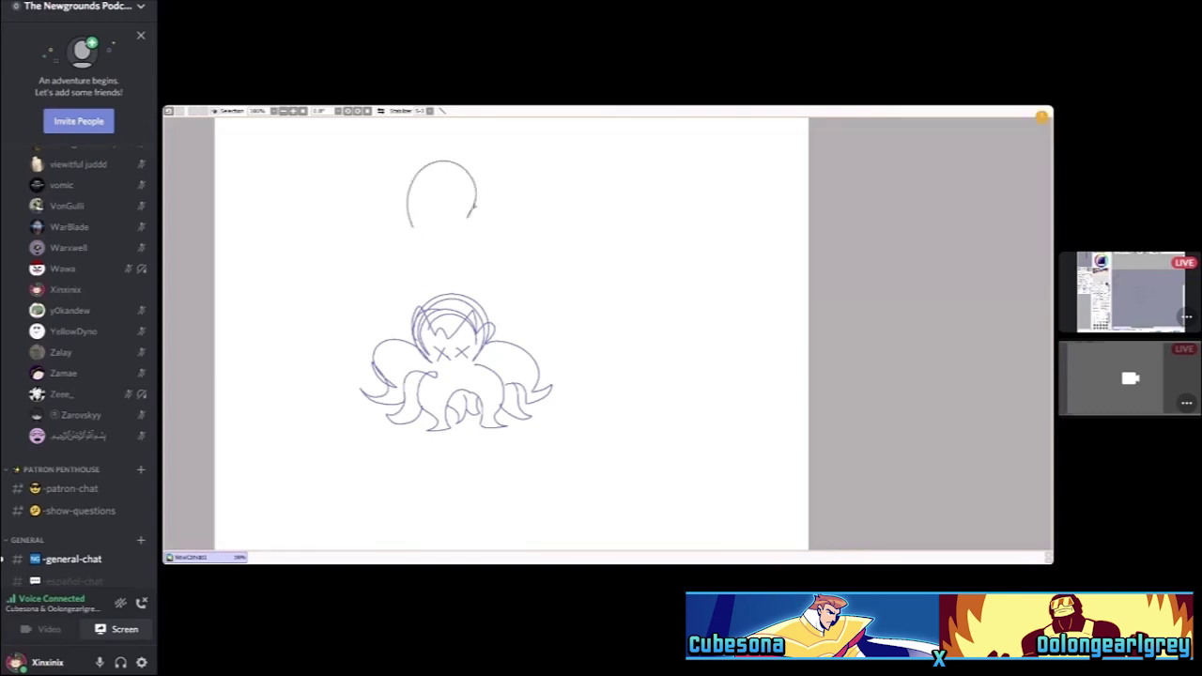
Redraw the rounded head outline of a second character directly above the octopus
key(ctrl+z)
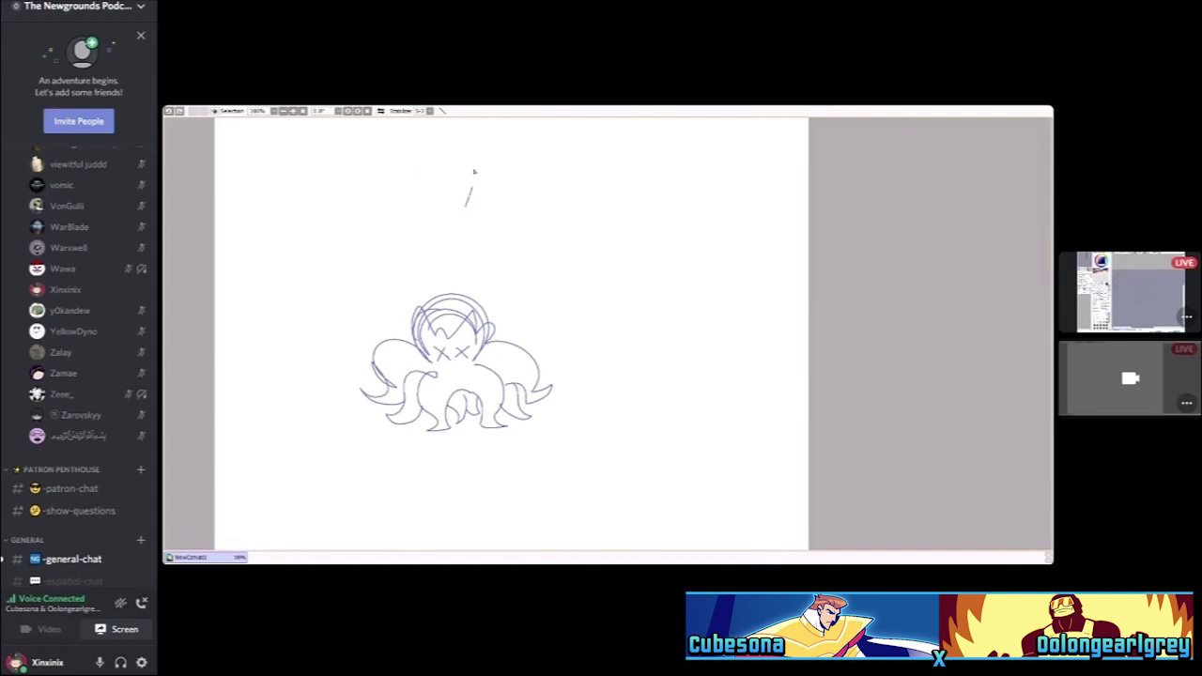
mouse_move(475, 172)
mouse_down()
mouse_move(421, 165)
mouse_move(437, 224)
mouse_up()
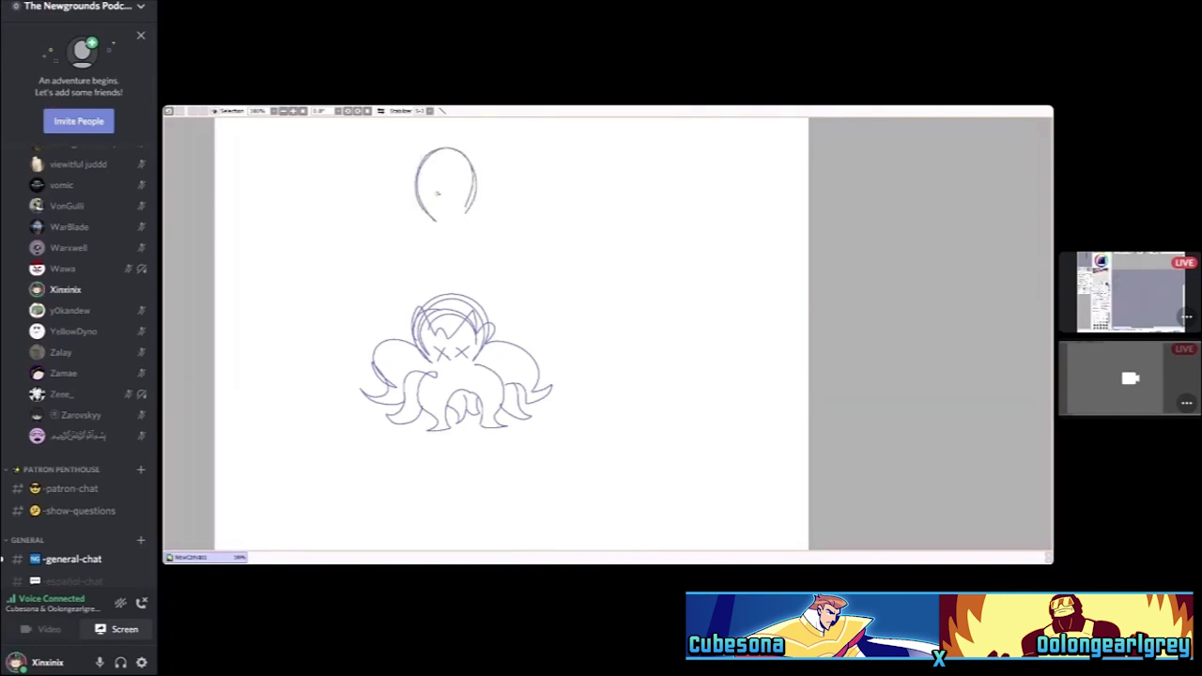
key(ctrl+z)
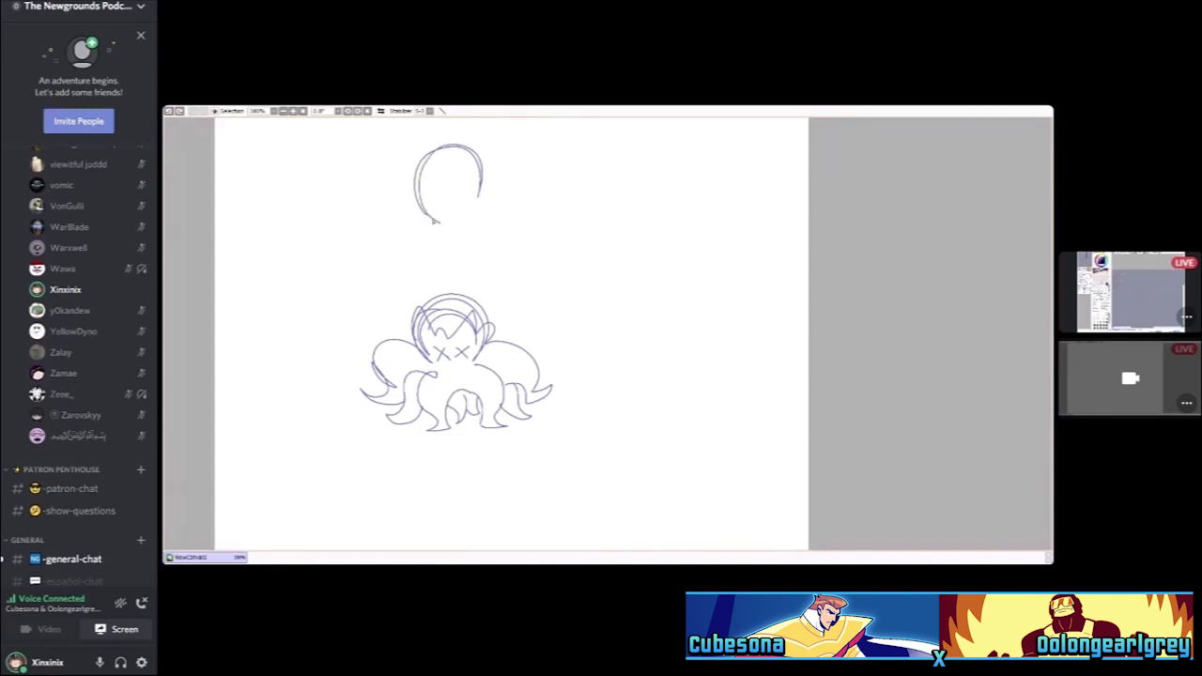
drag(434, 222, 476, 158)
mouse_move(460, 226)
mouse_down()
mouse_move(448, 260)
mouse_move(480, 205)
mouse_move(435, 179)
mouse_move(439, 207)
mouse_move(447, 179)
mouse_move(431, 175)
mouse_up()
key(ctrl+z)
mouse_move(545, 257)
mouse_down()
mouse_move(636, 379)
mouse_move(595, 247)
mouse_move(737, 427)
mouse_up()
scroll(710, 372, down, 2)
scroll(646, 348, up, 2)
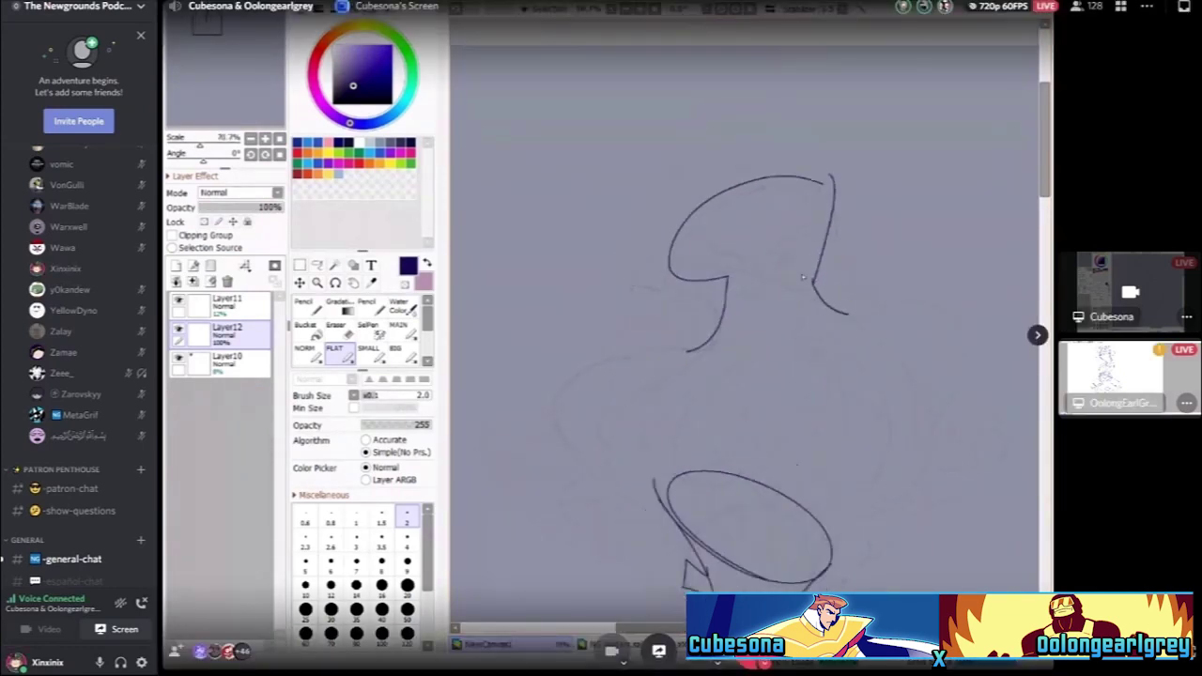
Switch between the two shared screens to compare the stacked characters' red outlines with the navy creature sketch
click(1118, 376)
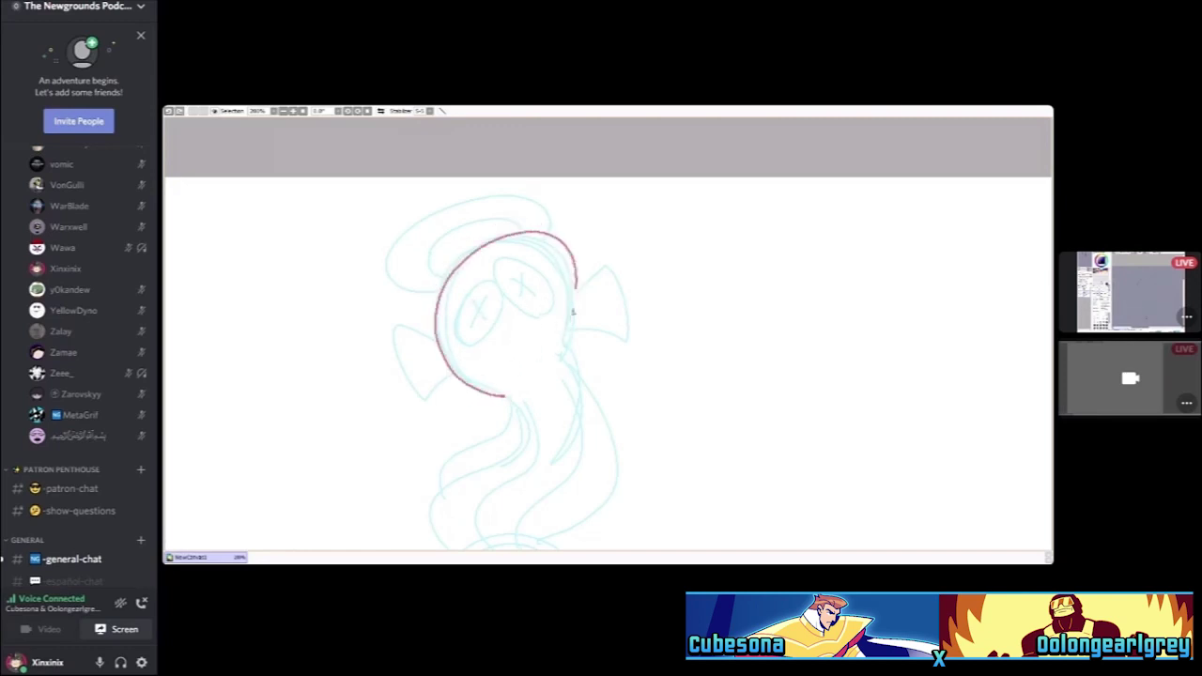
click(1130, 292)
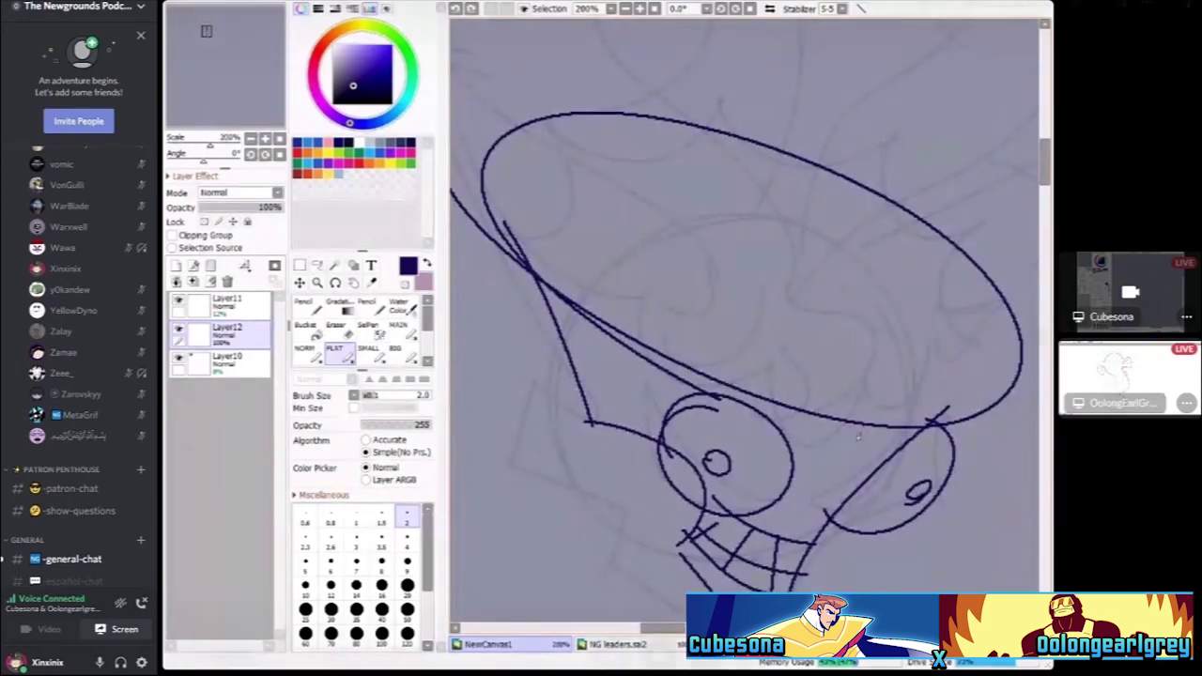
click(1131, 378)
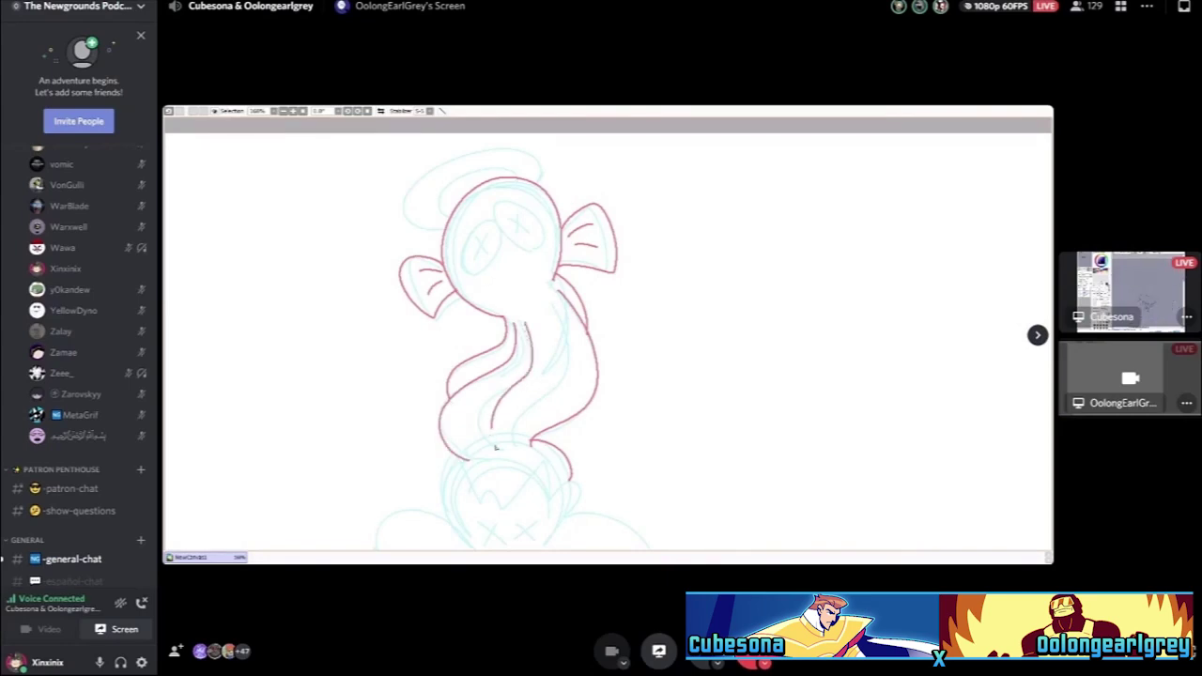
click(1130, 293)
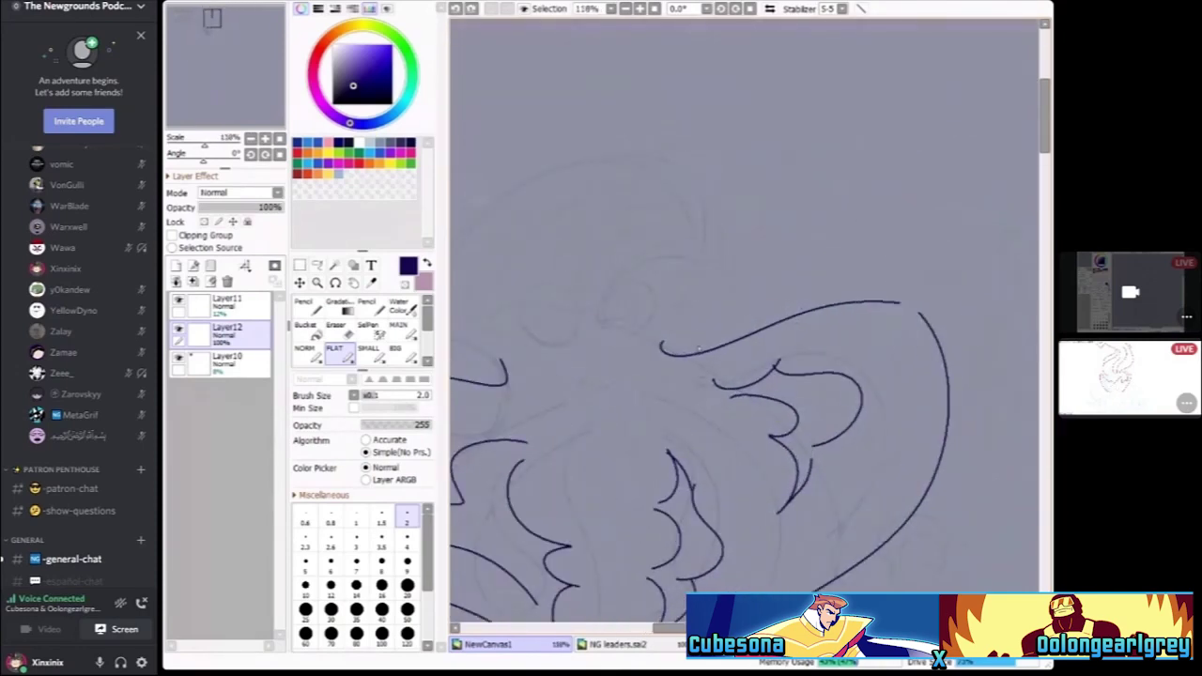
Sketch the curled, finned tentacle rising from the creature's right-hand shoulder, undoing and redrawing its upper curl
mouse_move(698, 349)
mouse_down()
mouse_move(782, 324)
mouse_move(727, 242)
mouse_move(758, 111)
mouse_move(752, 142)
mouse_move(845, 251)
mouse_up()
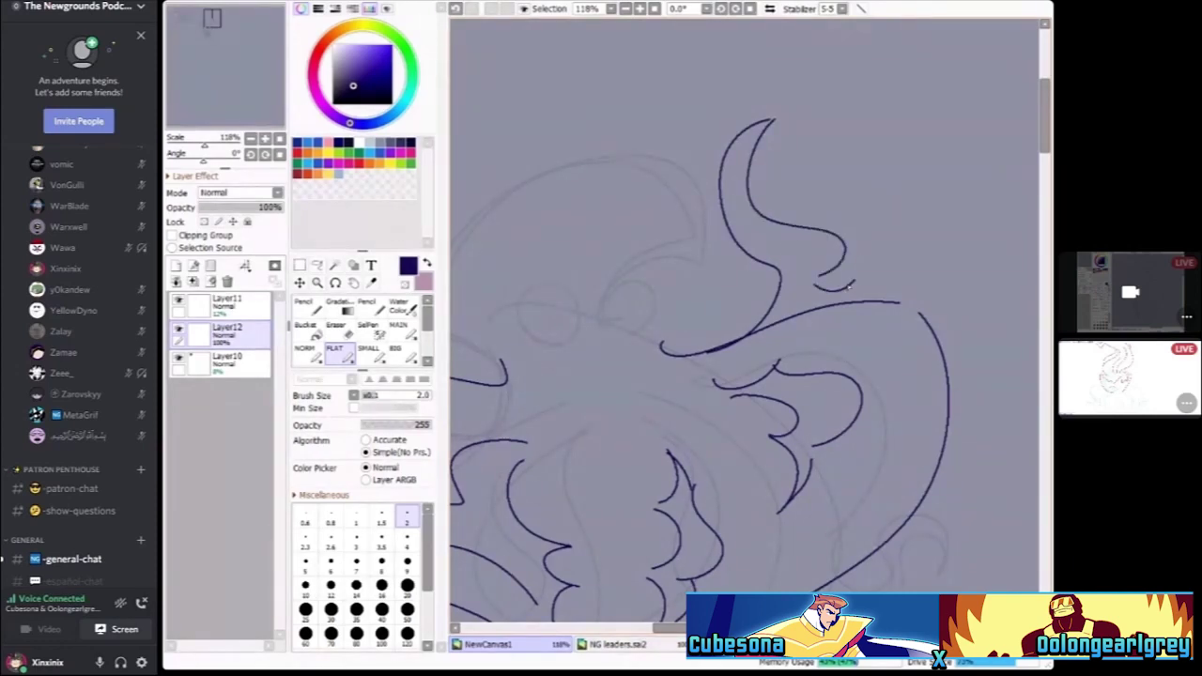
key(ctrl+z)
scroll(752, 267, down, 6)
scroll(815, 252, up, 5)
scroll(769, 261, up, 1)
scroll(771, 264, down, 1)
key(ctrl+z)
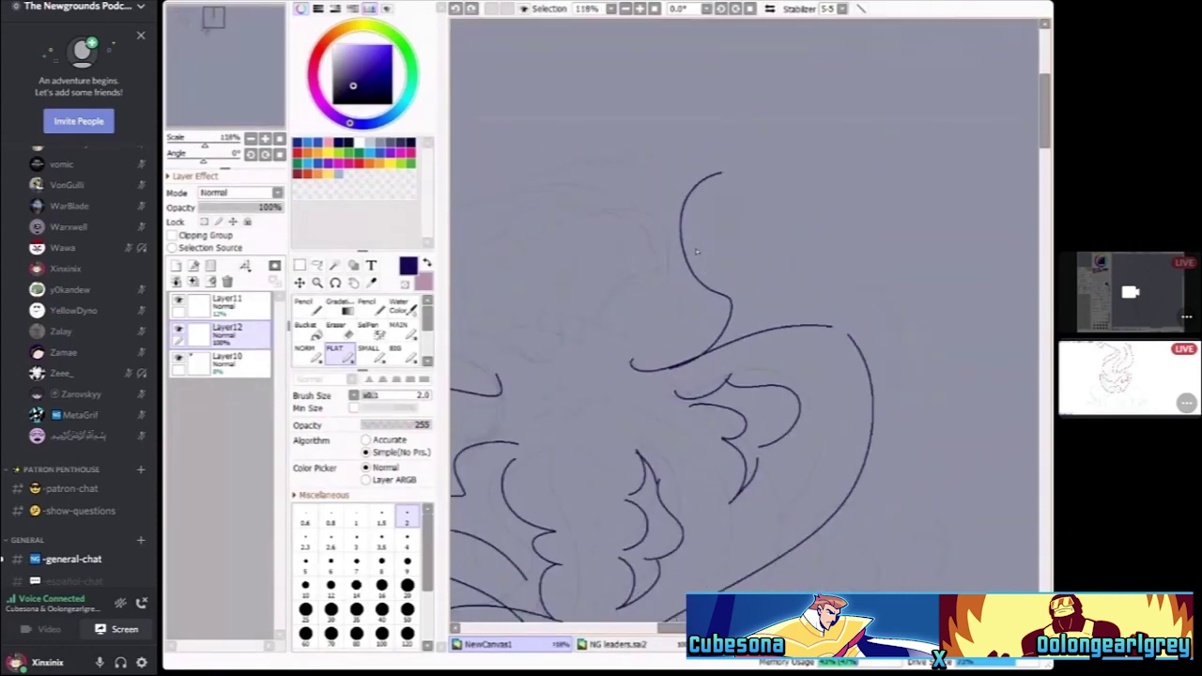
scroll(697, 252, up, 3)
mouse_move(752, 95)
mouse_down()
mouse_move(749, 155)
mouse_move(861, 239)
mouse_move(866, 387)
mouse_up()
Sketch the matching curled tentacle with jagged fins above the creature's left-hand shoulder
scroll(863, 346, down, 4)
scroll(863, 345, down, 2)
scroll(677, 363, up, 3)
mouse_move(751, 417)
mouse_down()
mouse_move(687, 266)
mouse_move(632, 260)
mouse_move(661, 326)
mouse_move(607, 335)
mouse_move(583, 363)
mouse_up()
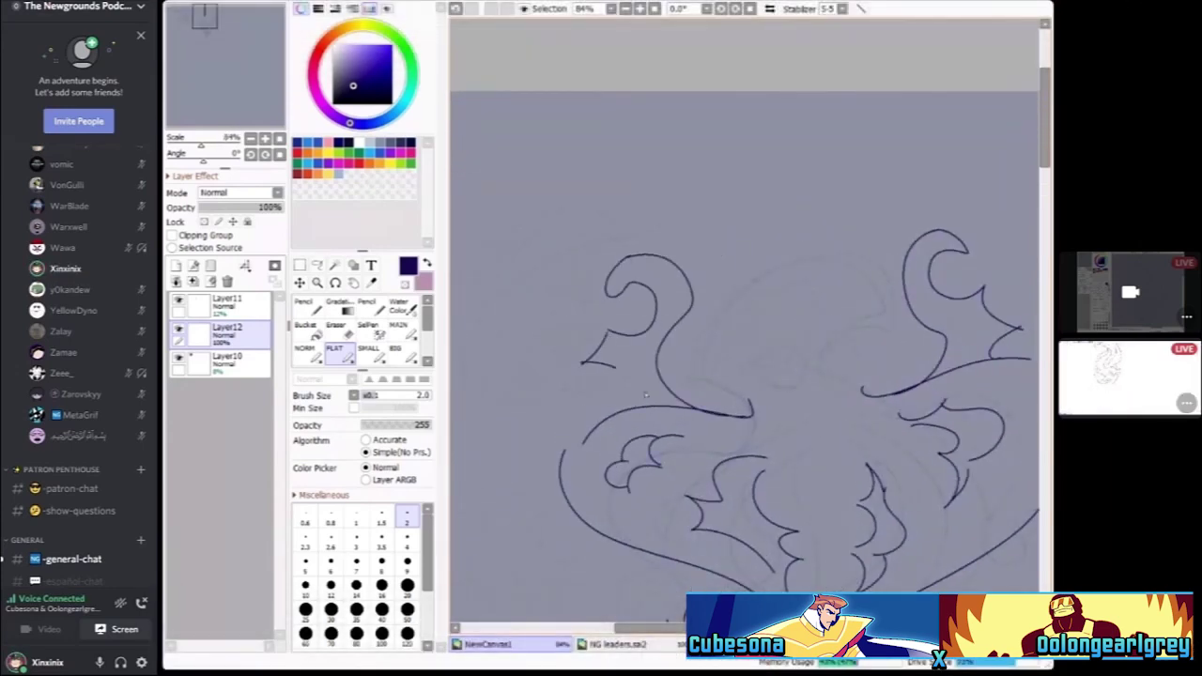
scroll(700, 296, down, 4)
scroll(736, 348, up, 6)
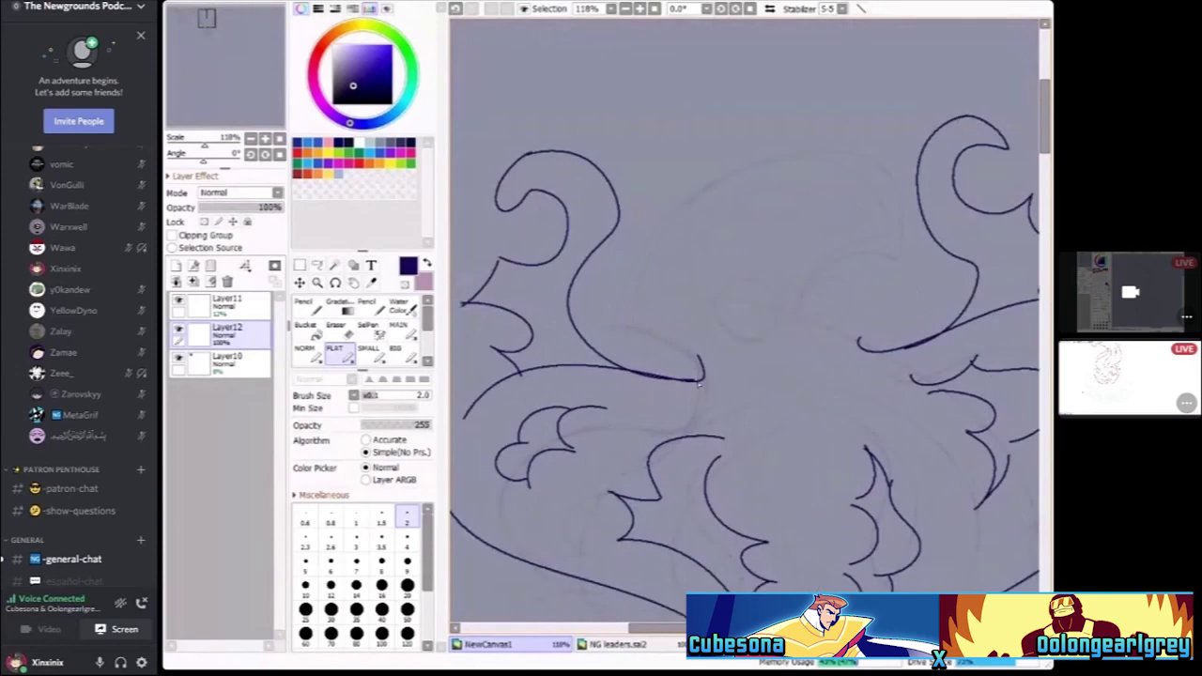
Sketch the large bulbous head outline between the two curled tentacles
drag(701, 379, 607, 268)
mouse_move(631, 310)
mouse_down()
mouse_move(829, 184)
mouse_move(853, 349)
mouse_move(891, 344)
mouse_up()
scroll(715, 306, down, 1)
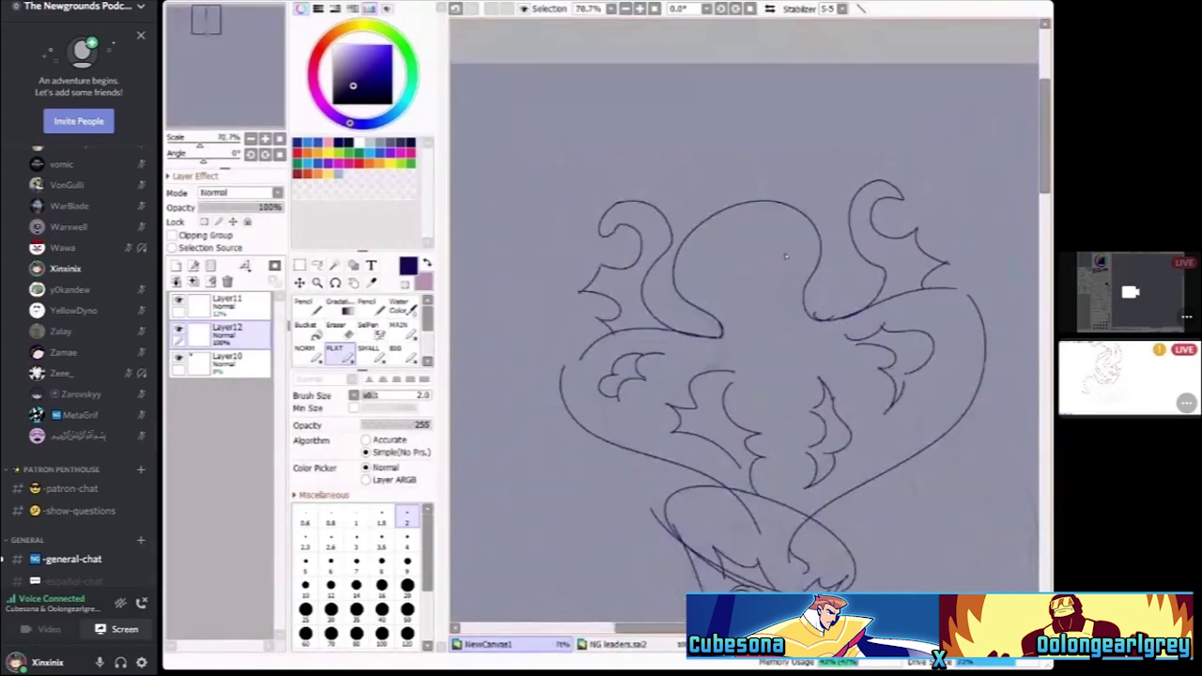
Sketch two oval eyes on the bulbous head, with a jagged moustache-like mouth and small spiked curls beneath them
scroll(715, 306, up, 4)
mouse_move(698, 325)
mouse_down()
mouse_move(745, 226)
mouse_move(750, 328)
mouse_up()
mouse_move(800, 182)
mouse_down()
mouse_move(841, 349)
mouse_move(822, 140)
mouse_move(676, 408)
mouse_move(643, 353)
mouse_move(648, 461)
mouse_move(762, 465)
mouse_move(769, 401)
mouse_move(810, 414)
mouse_move(812, 312)
mouse_move(836, 395)
mouse_move(916, 406)
mouse_up()
scroll(789, 243, down, 5)
scroll(789, 296, up, 4)
mouse_move(829, 268)
mouse_down()
mouse_move(959, 265)
mouse_move(943, 258)
mouse_move(964, 381)
mouse_move(916, 406)
mouse_up()
mouse_move(933, 306)
mouse_down()
mouse_move(927, 256)
mouse_move(972, 315)
mouse_up()
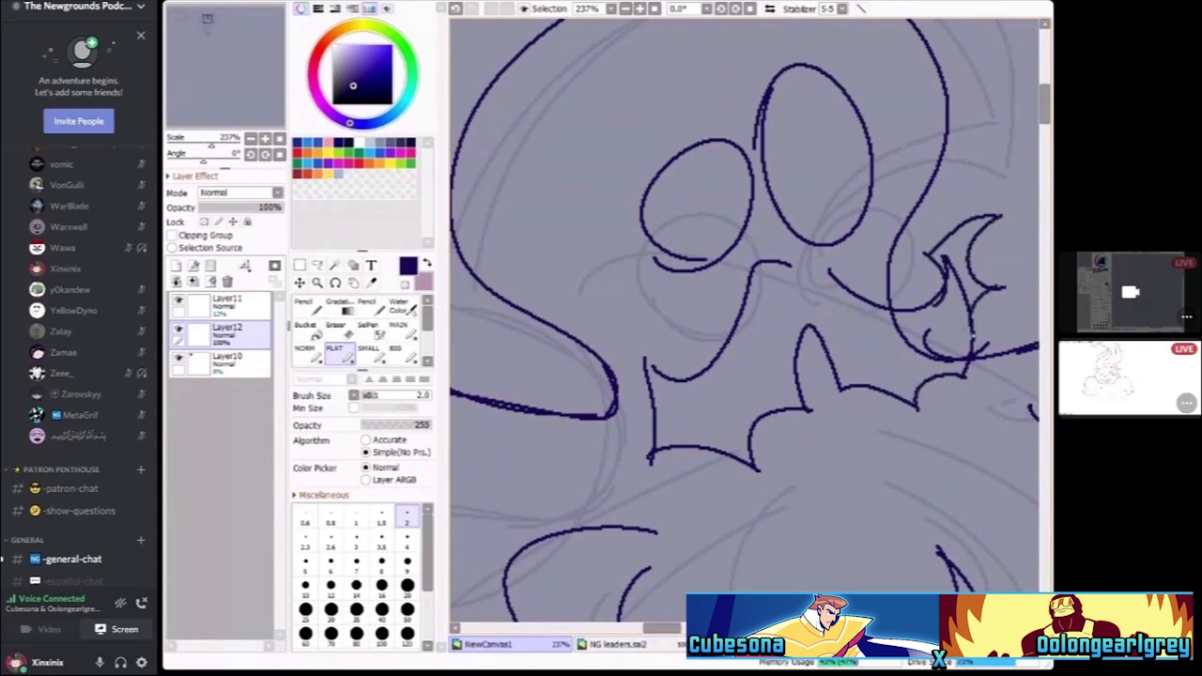
drag(902, 331, 951, 324)
mouse_move(736, 373)
mouse_down()
mouse_move(711, 322)
mouse_move(599, 379)
mouse_move(689, 440)
mouse_move(731, 434)
mouse_move(809, 506)
mouse_up()
Examine the full creature sketch and its head at several zoom levels to judge the proportions
scroll(708, 351, down, 11)
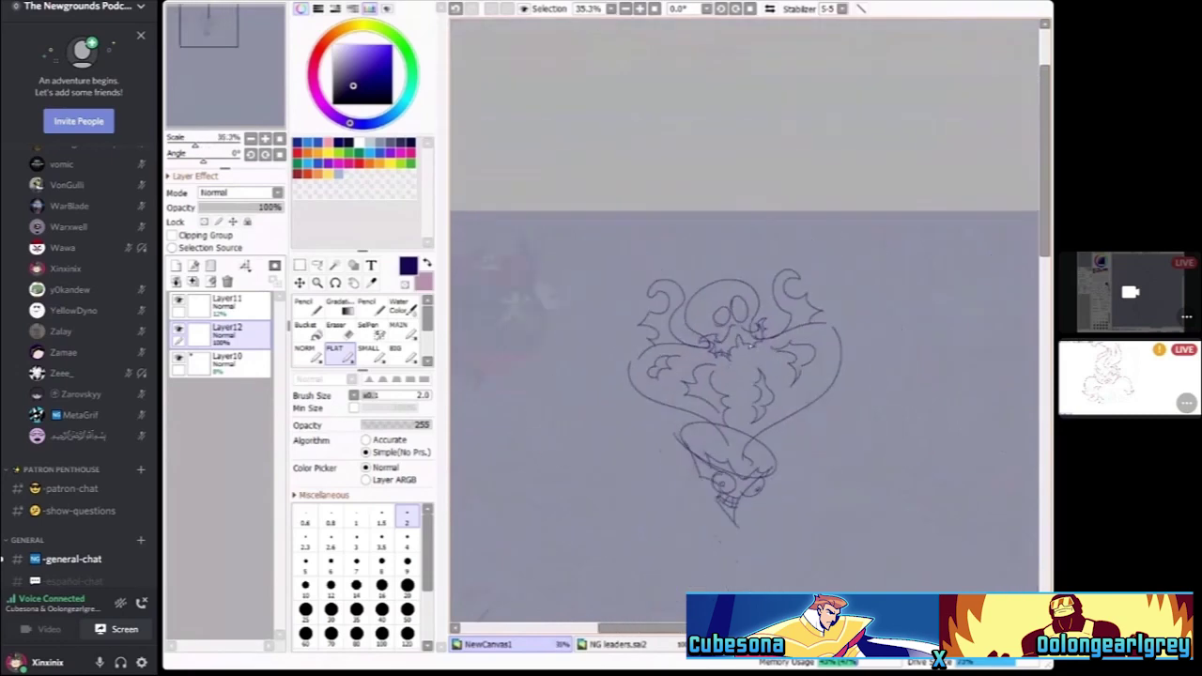
scroll(737, 376, up, 3)
scroll(745, 223, down, 3)
scroll(748, 223, up, 4)
scroll(763, 272, up, 2)
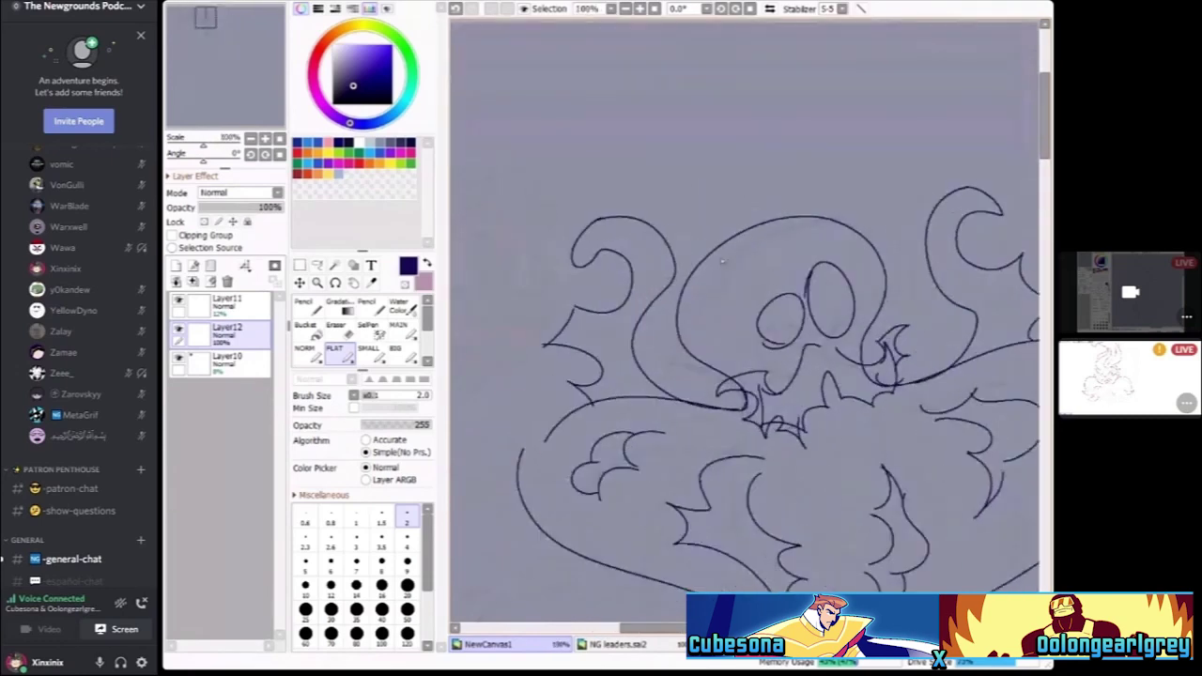
scroll(678, 217, down, 7)
scroll(662, 202, up, 4)
scroll(611, 269, down, 2)
scroll(607, 272, up, 2)
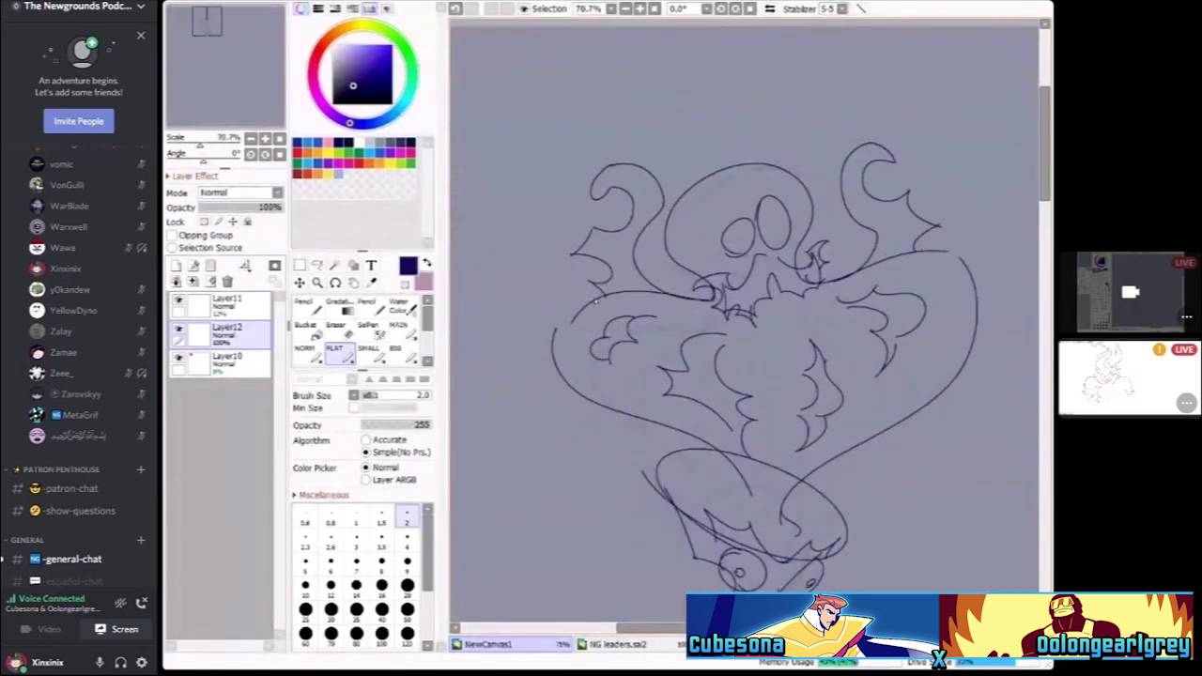
Sketch another curled tentacle along the outside of the creature's left-hand shoulder and arm
scroll(554, 294, up, 1)
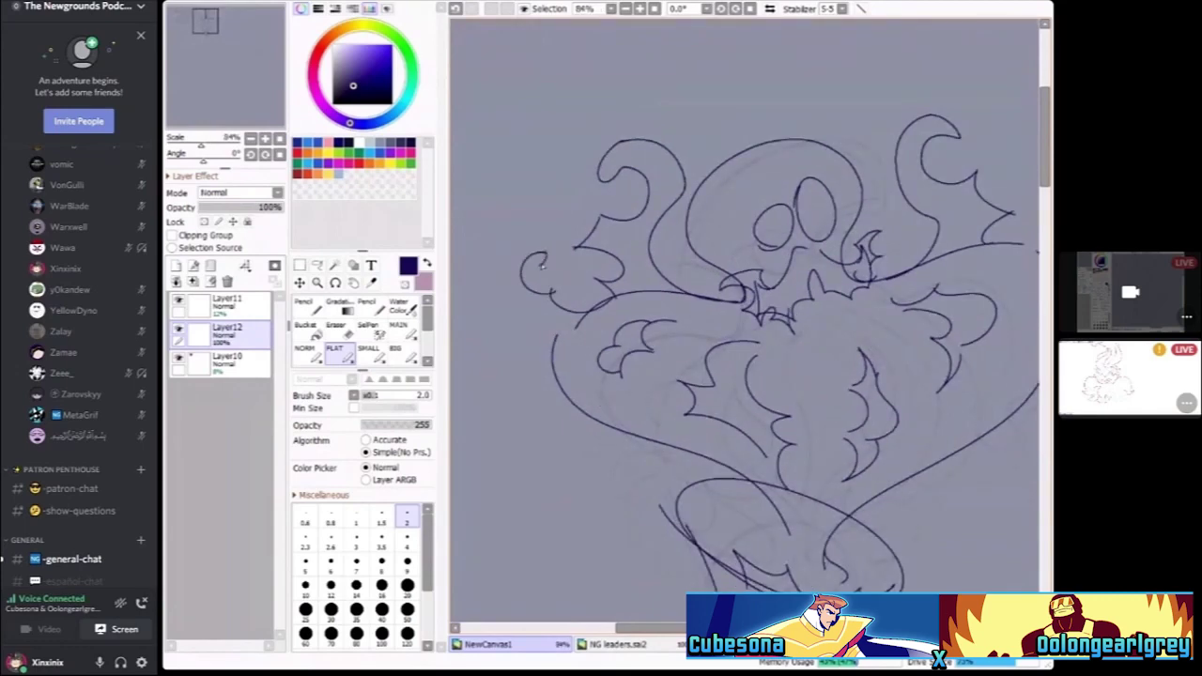
scroll(572, 380, down, 1)
mouse_move(529, 375)
mouse_down()
mouse_move(571, 398)
mouse_move(580, 388)
mouse_move(538, 387)
mouse_up()
scroll(556, 392, up, 1)
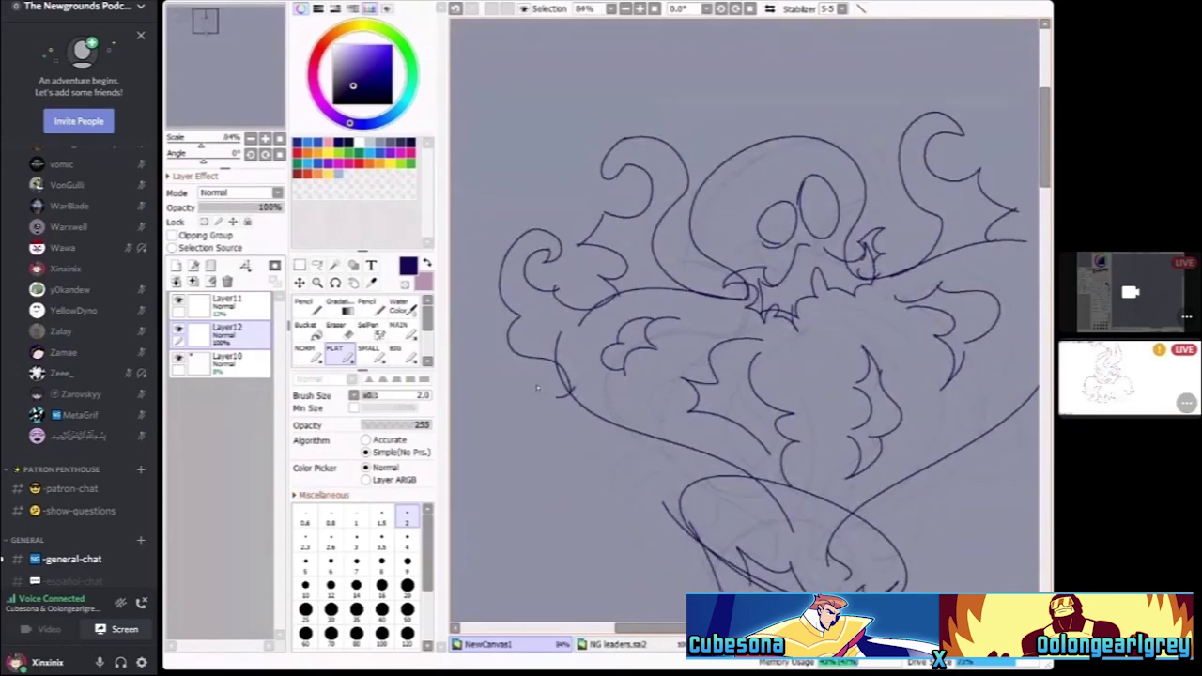
scroll(651, 399, down, 3)
scroll(897, 296, up, 3)
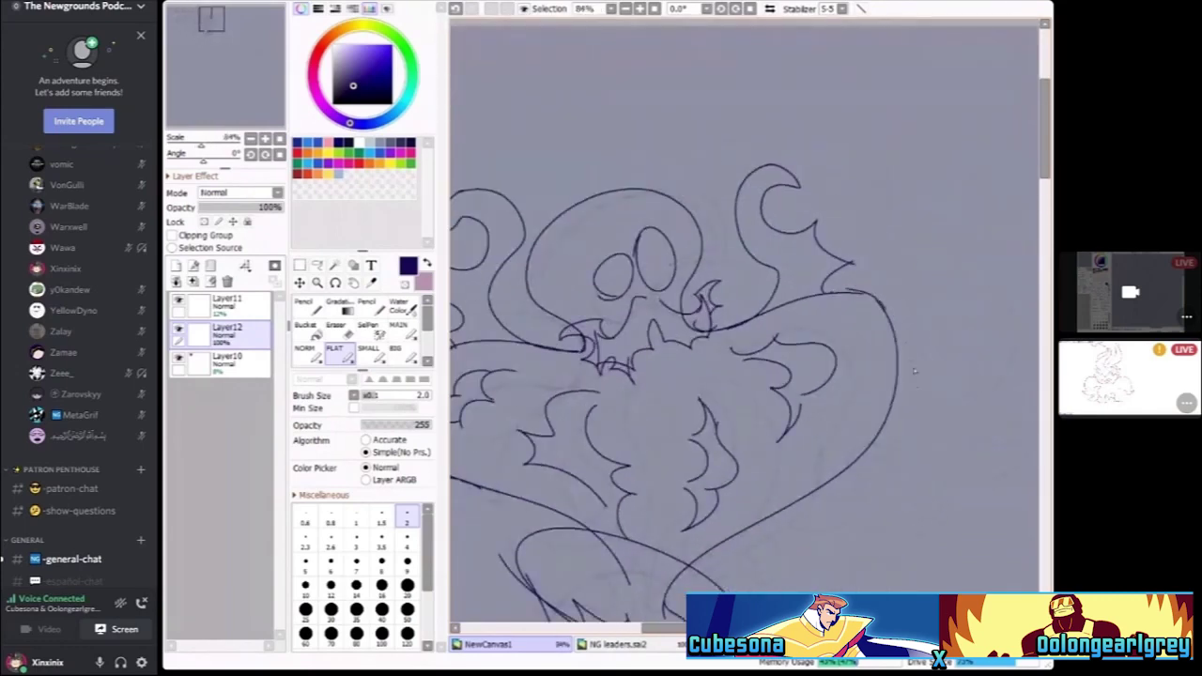
Add a small oval pupil inside each of the upper head's two eyes
scroll(914, 372, down, 2)
scroll(706, 285, up, 4)
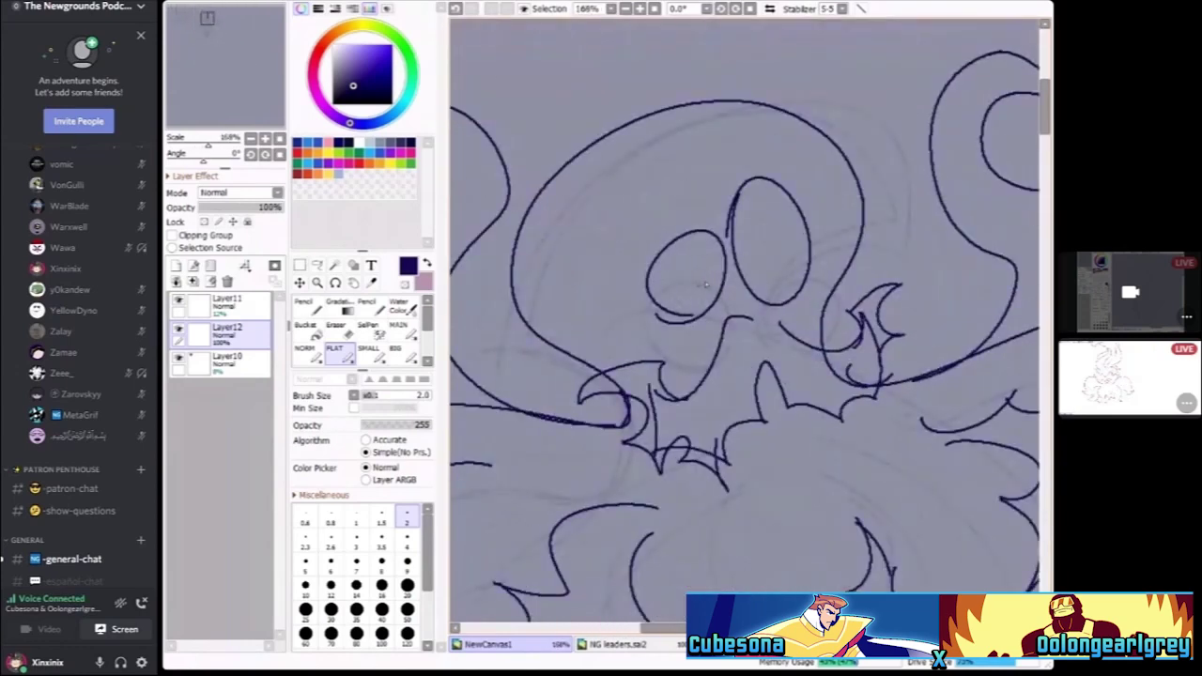
scroll(742, 253, down, 5)
scroll(679, 275, up, 4)
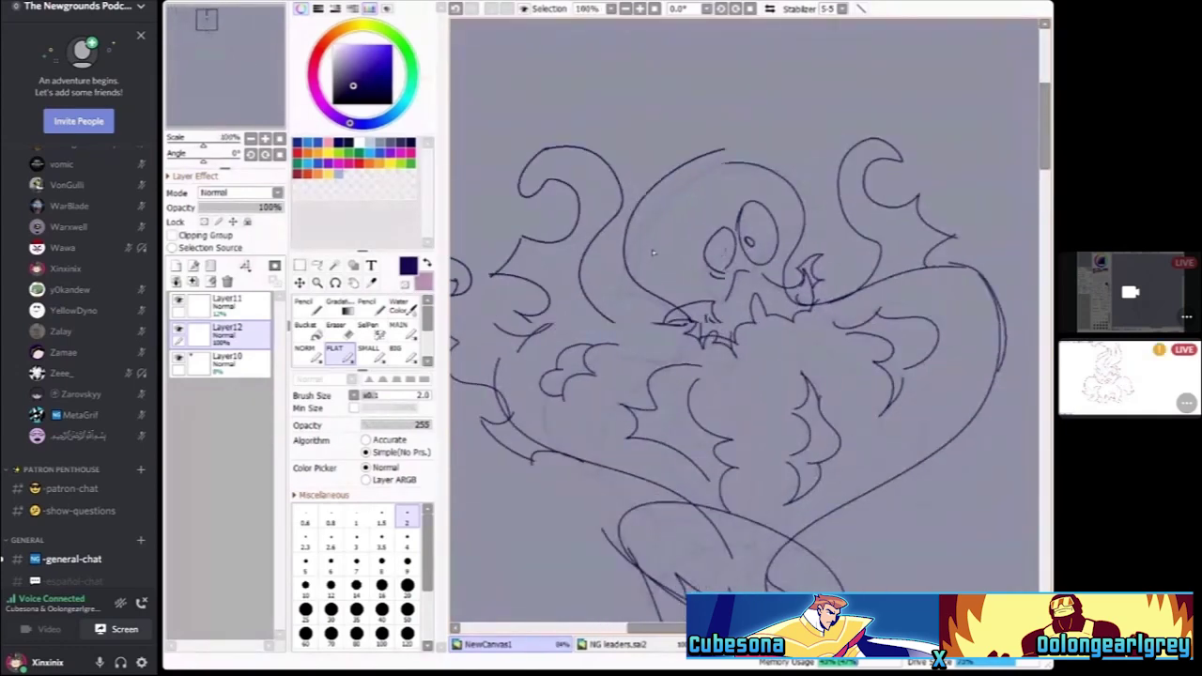
drag(624, 221, 576, 261)
scroll(713, 252, up, 3)
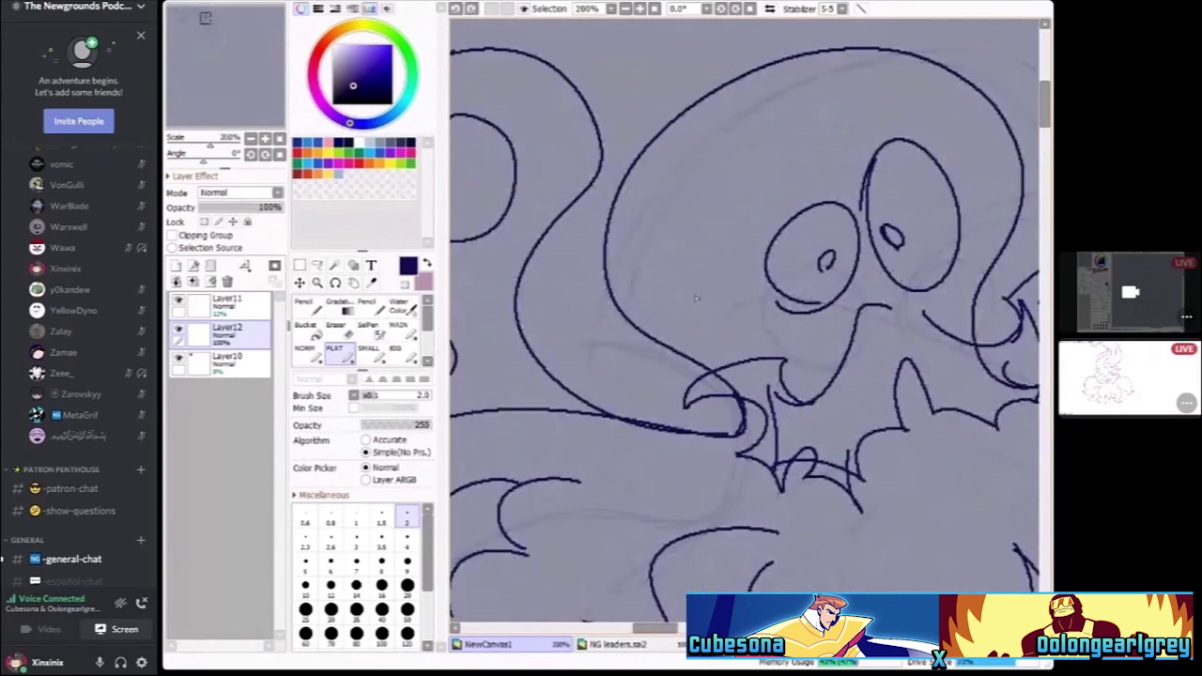
scroll(706, 291, down, 8)
scroll(705, 304, up, 3)
scroll(745, 320, down, 2)
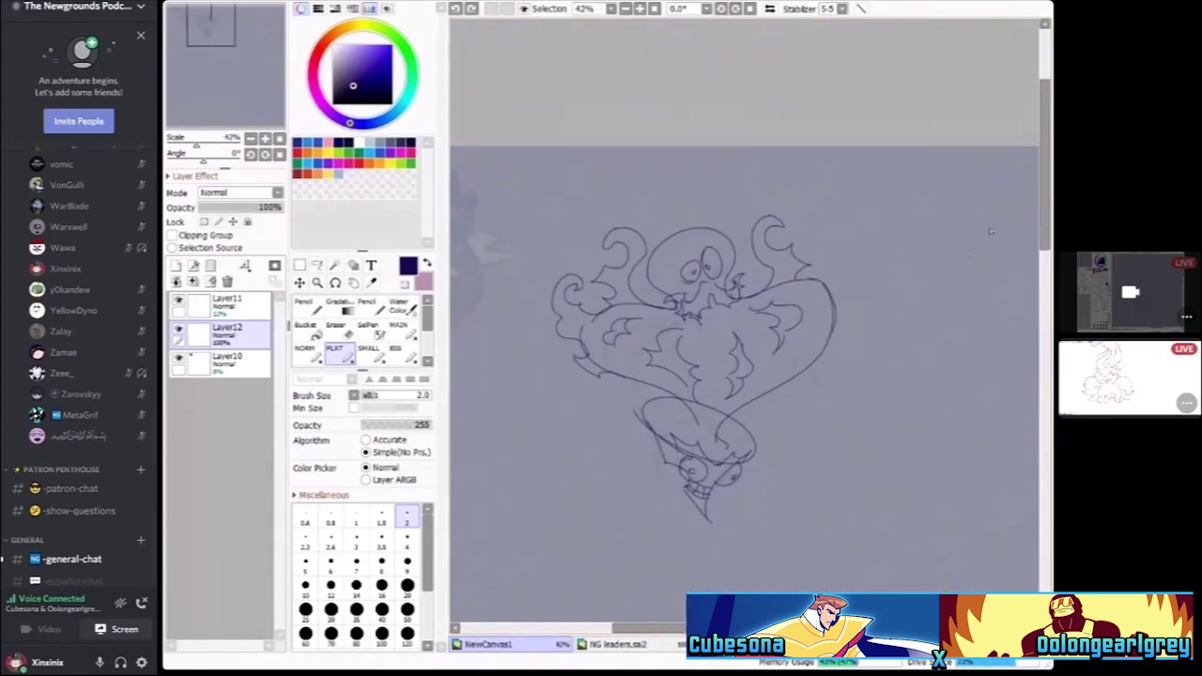
scroll(646, 343, up, 6)
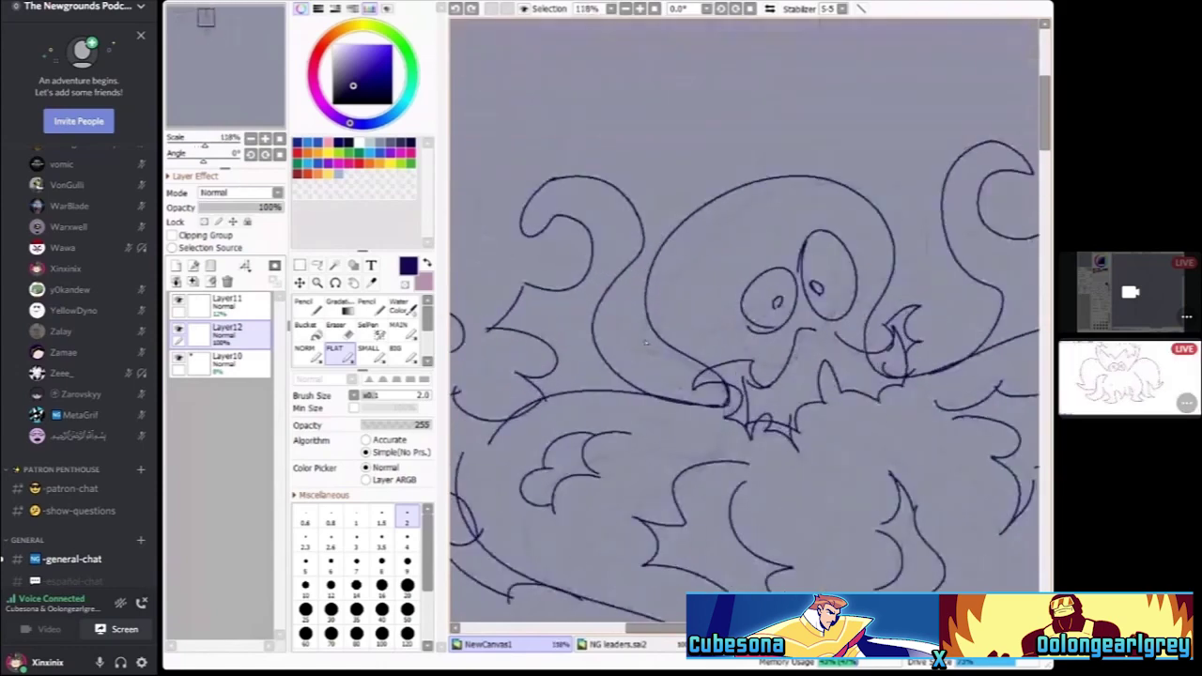
drag(815, 179, 907, 229)
key(ctrl+z)
scroll(691, 178, down, 7)
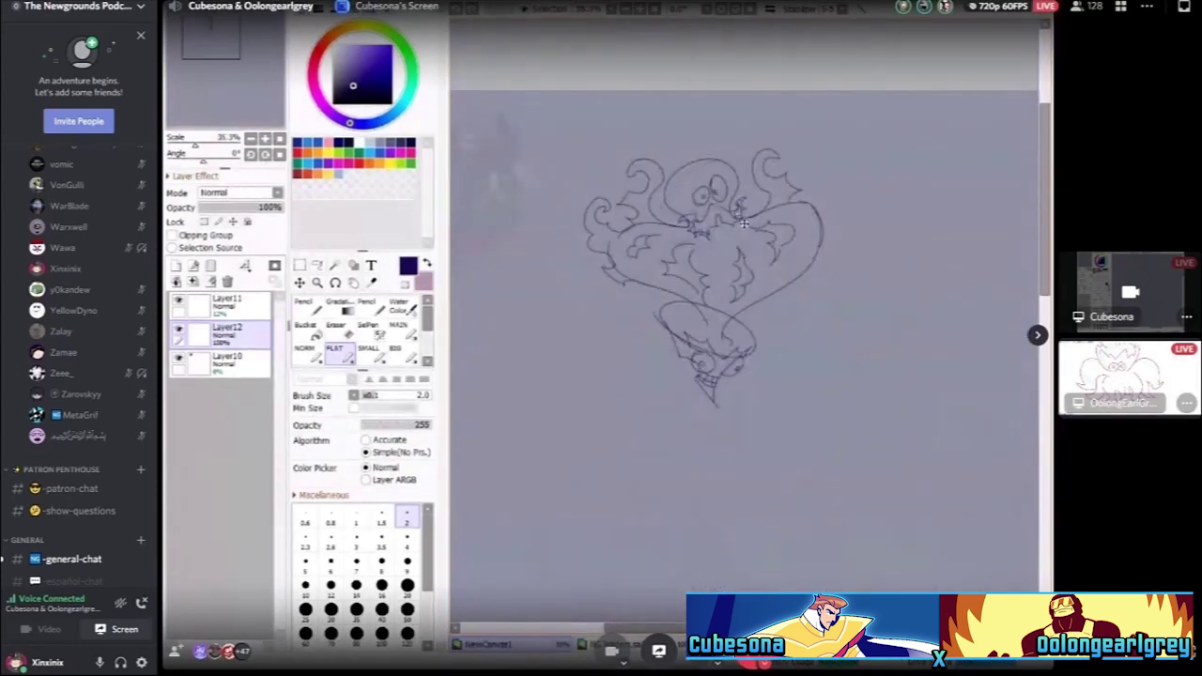
Switch between the shared screens to compare the creature's lower face sketch with the inked, purple-haired octopus
scroll(711, 202, up, 2)
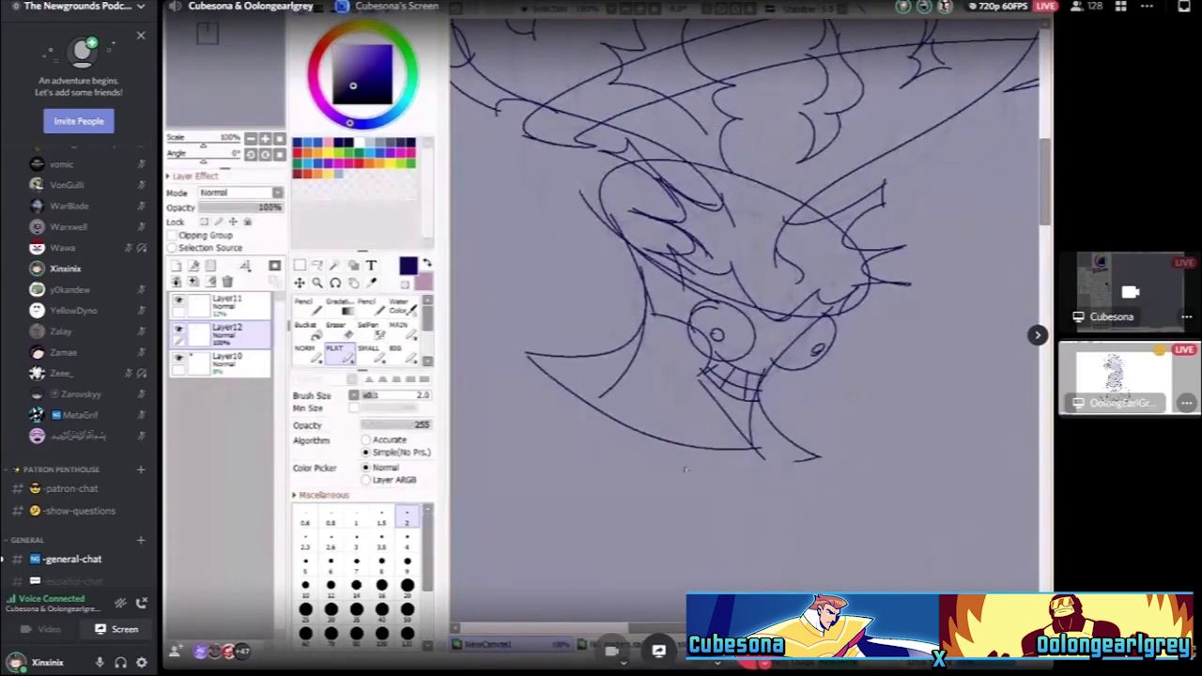
click(1116, 375)
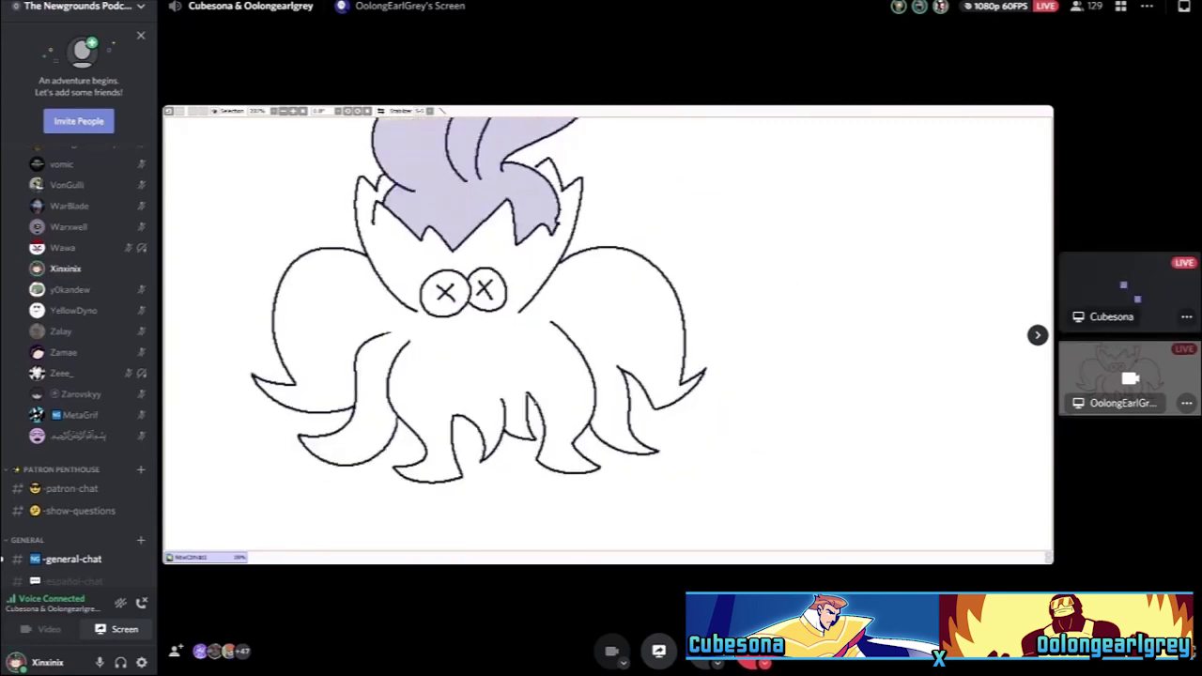
click(1131, 292)
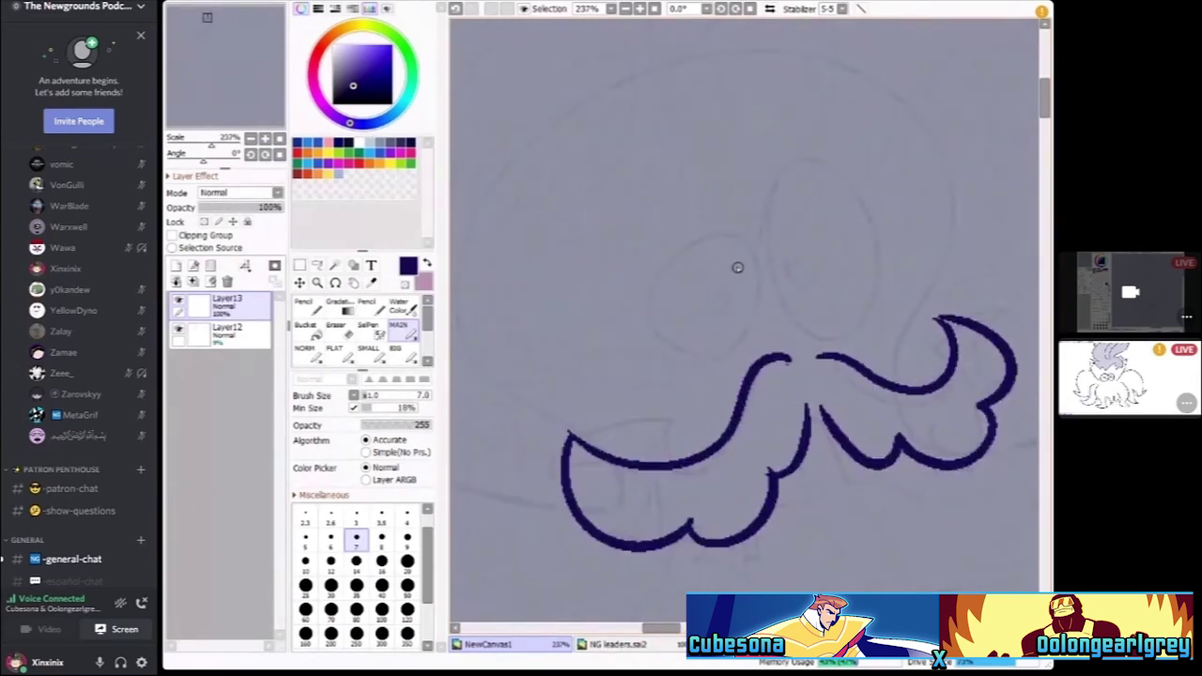
Ink two thick navy rings for the eyes above the moustache on Layer13, using the MAIN brush at size 7
mouse_move(727, 269)
mouse_down()
mouse_move(797, 282)
mouse_move(658, 300)
mouse_move(797, 301)
mouse_up()
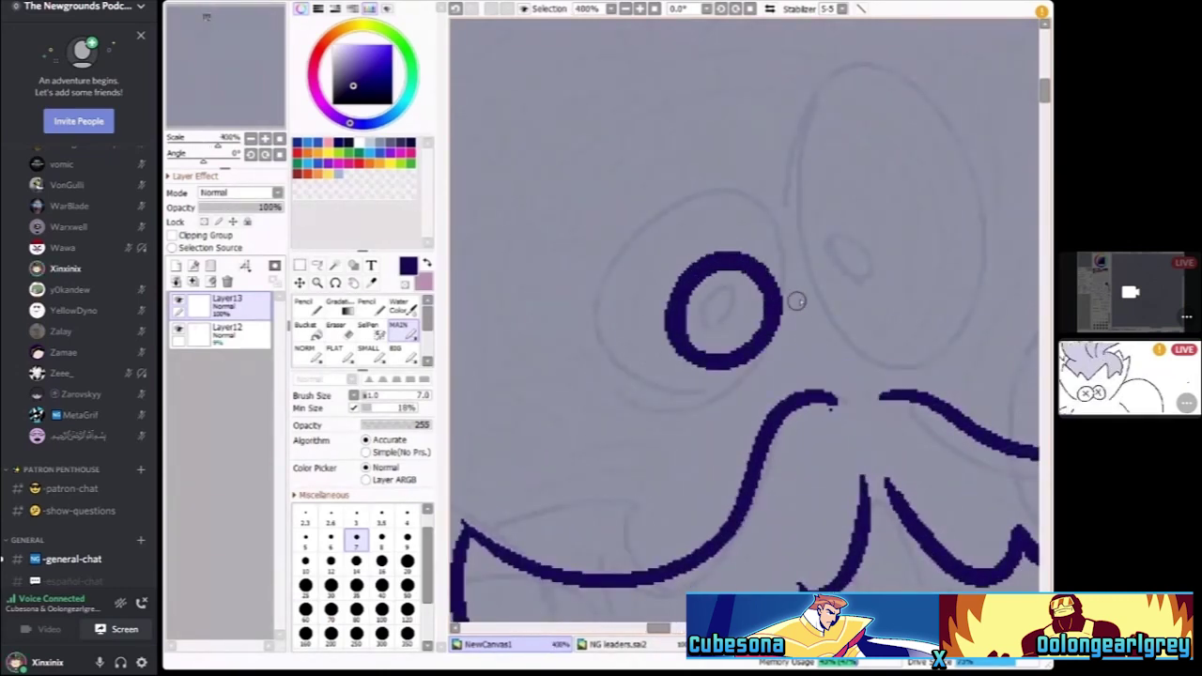
drag(878, 350, 827, 317)
scroll(825, 286, down, 8)
key(ctrl+z)
scroll(835, 278, up, 9)
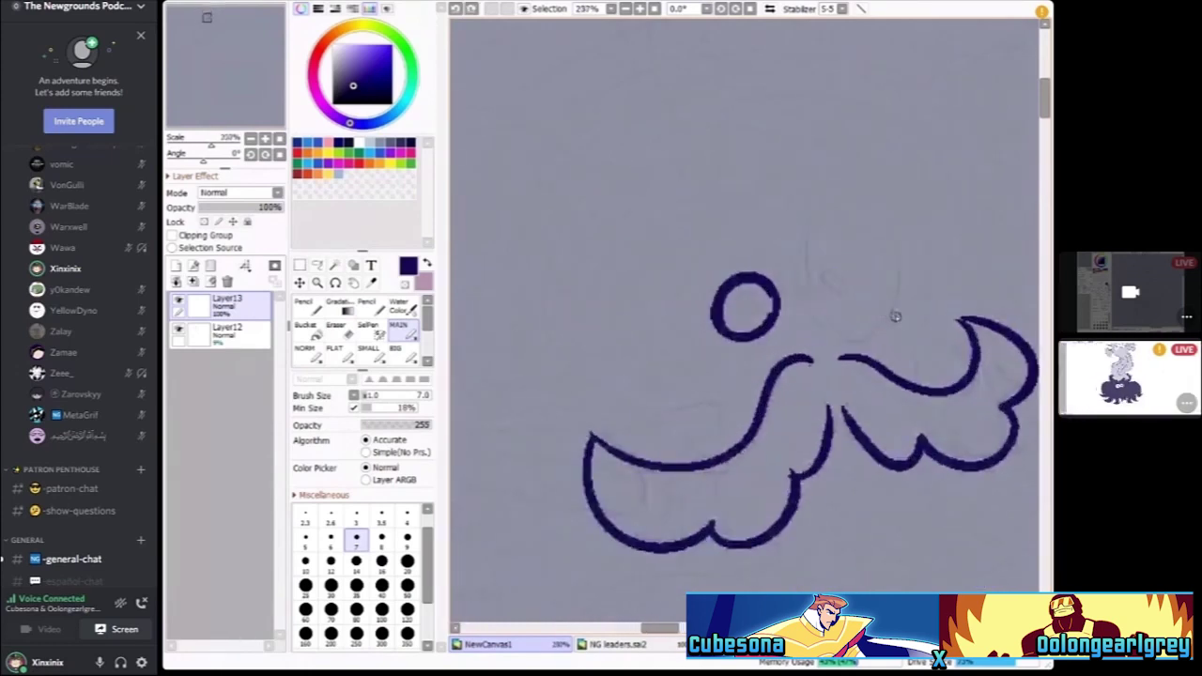
mouse_move(817, 274)
mouse_down()
mouse_move(900, 384)
mouse_move(798, 263)
mouse_up()
scroll(702, 349, down, 1)
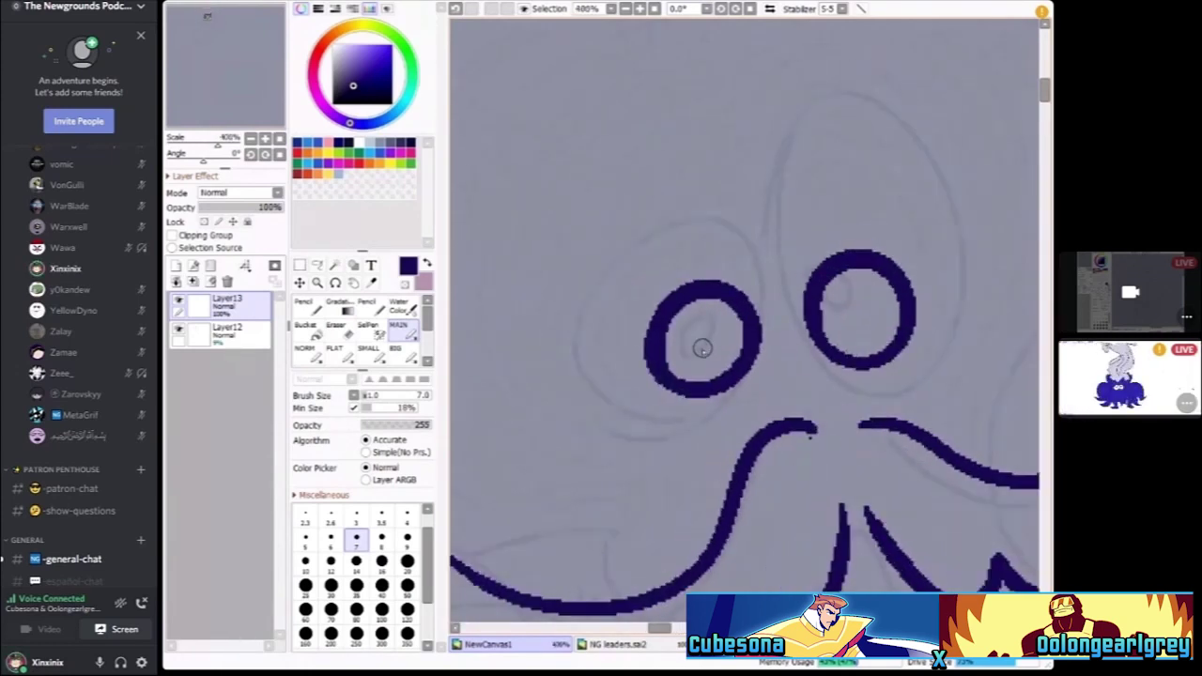
Ink a solid navy pupil inside each of the two eye rings
drag(867, 290, 865, 312)
scroll(808, 299, down, 3)
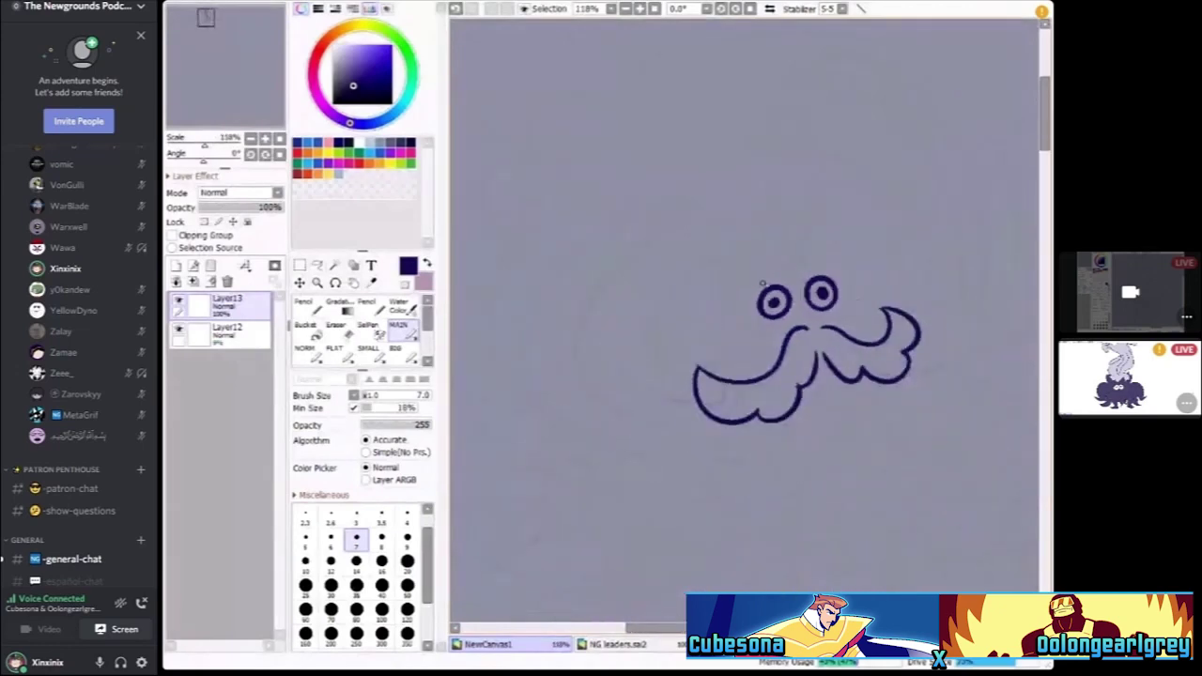
Try to ink large rounded outlines enclosing both ringed eyes above the moustache
scroll(708, 340, up, 2)
mouse_move(686, 389)
mouse_down()
mouse_move(658, 183)
mouse_move(625, 357)
mouse_up()
scroll(624, 357, down, 2)
scroll(792, 274, up, 2)
drag(907, 390, 776, 236)
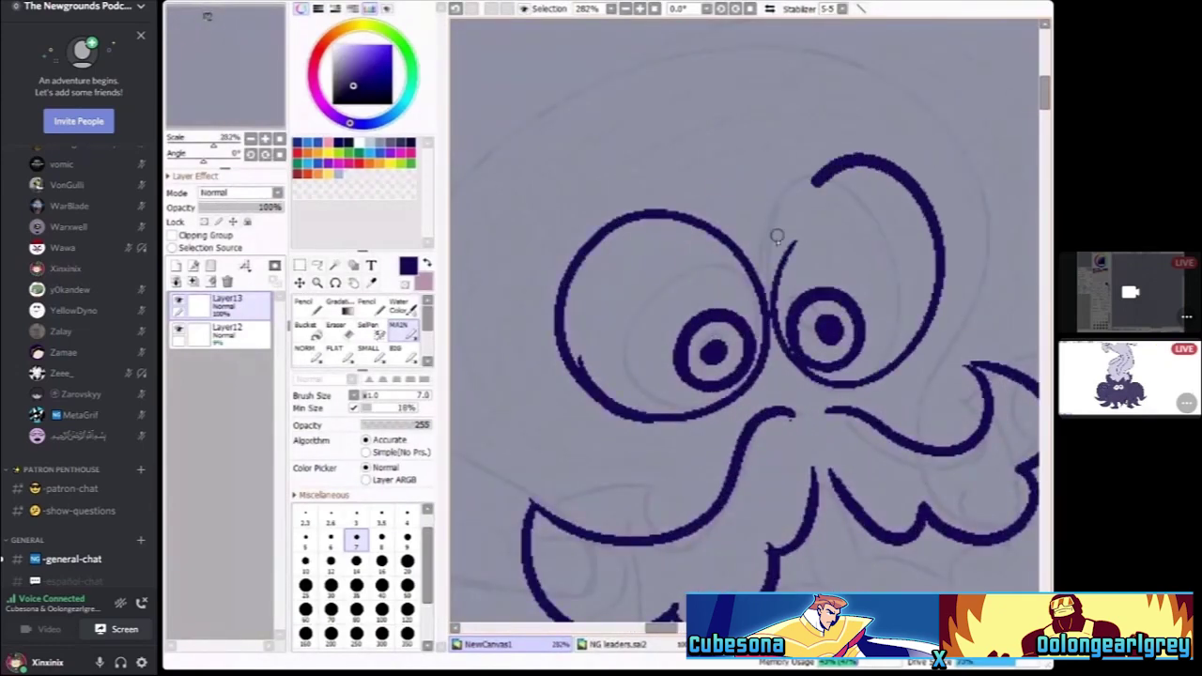
scroll(776, 235, down, 7)
key(ctrl+z)
key(ctrl+z)
Try again to ink the eye outlines, using a wide tilted oval and a tall narrow oval
scroll(691, 202, up, 6)
scroll(820, 404, up, 2)
mouse_move(761, 396)
mouse_down()
mouse_move(798, 444)
mouse_move(992, 413)
mouse_move(836, 223)
mouse_move(693, 367)
mouse_move(783, 435)
mouse_move(847, 259)
mouse_move(986, 241)
mouse_move(861, 446)
mouse_up()
scroll(789, 435, down, 5)
scroll(923, 376, up, 3)
scroll(928, 345, up, 2)
scroll(837, 366, down, 4)
scroll(828, 376, up, 2)
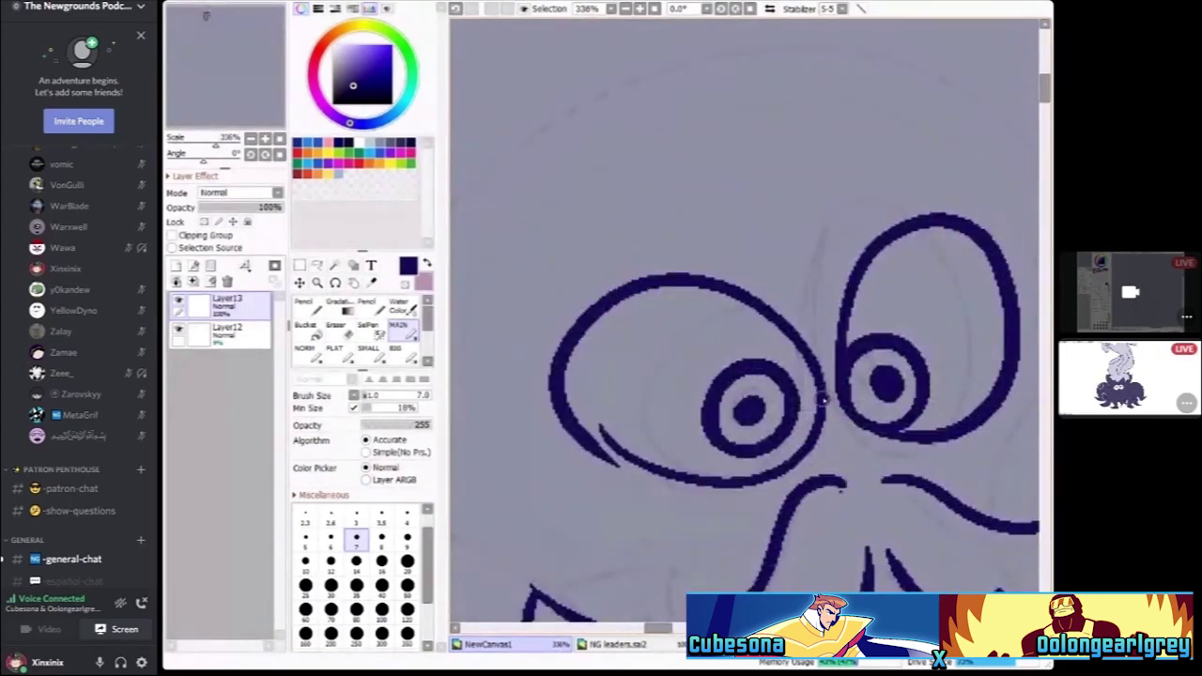
scroll(823, 402, down, 4)
scroll(764, 397, up, 2)
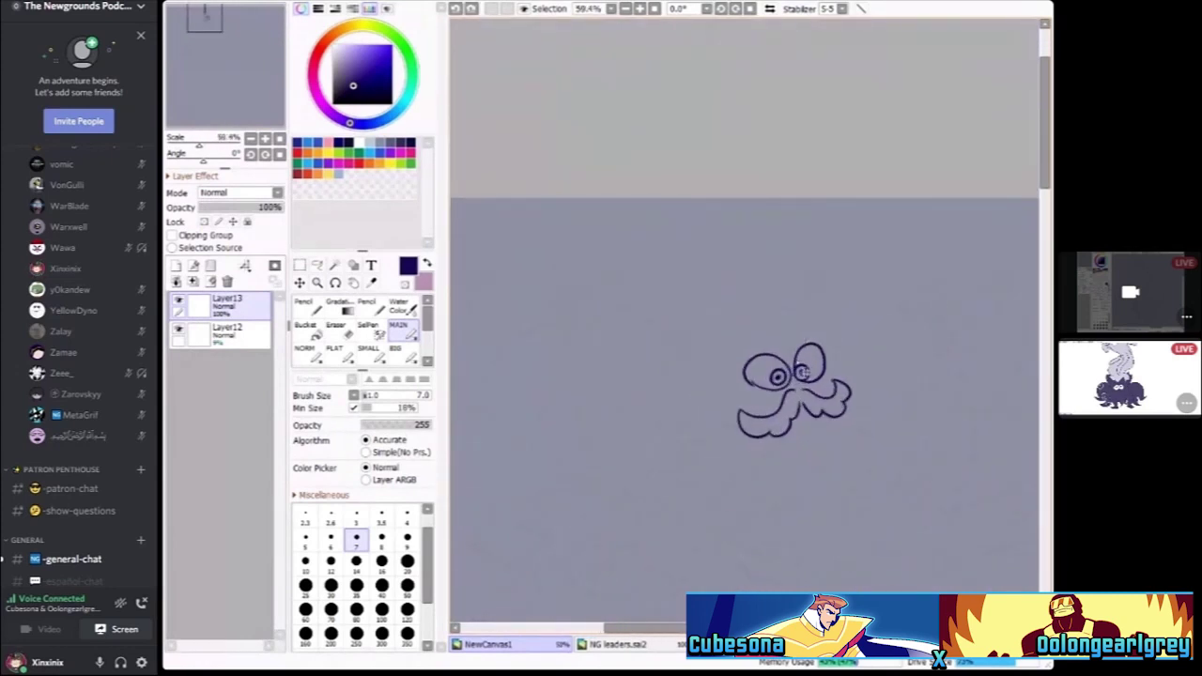
scroll(765, 396, up, 1)
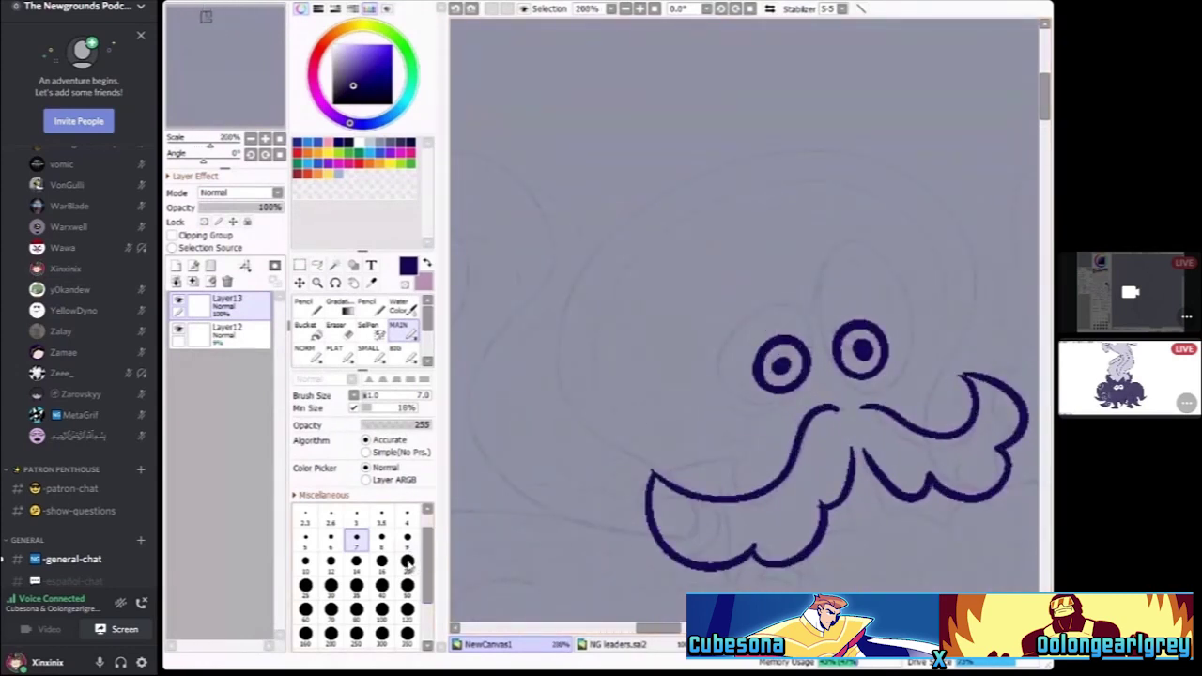
Try to ink a wider curved outline around the left-hand eye
scroll(750, 310, up, 1)
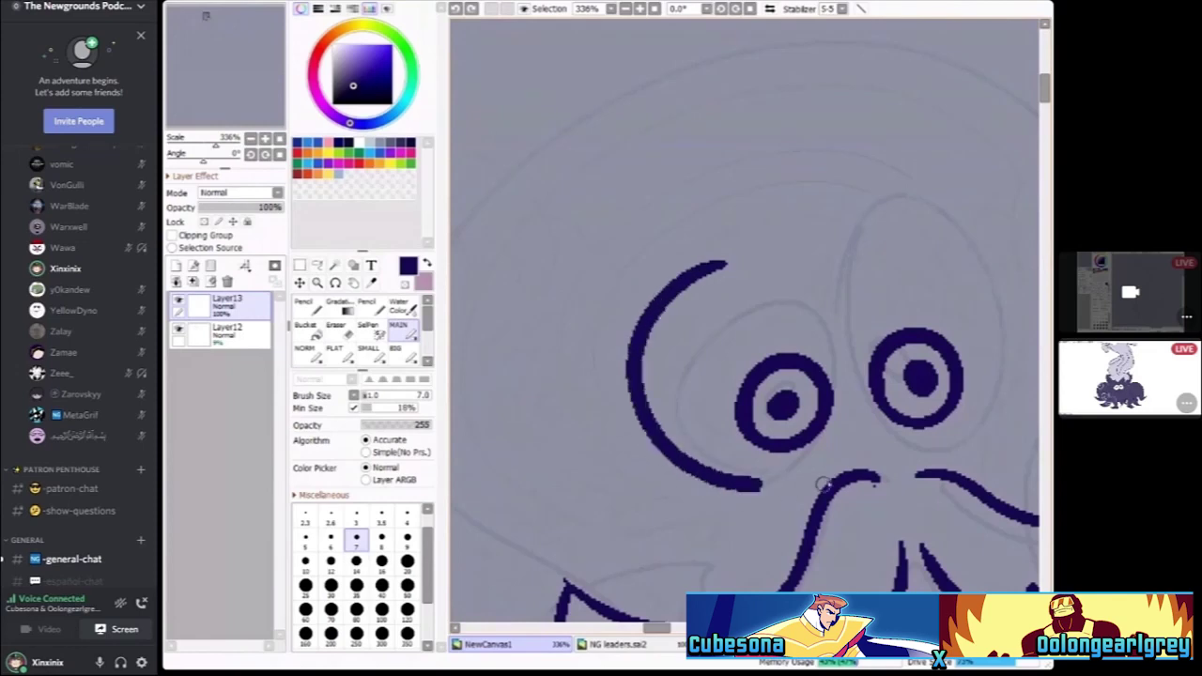
scroll(671, 329, down, 3)
scroll(655, 339, up, 2)
scroll(721, 284, up, 2)
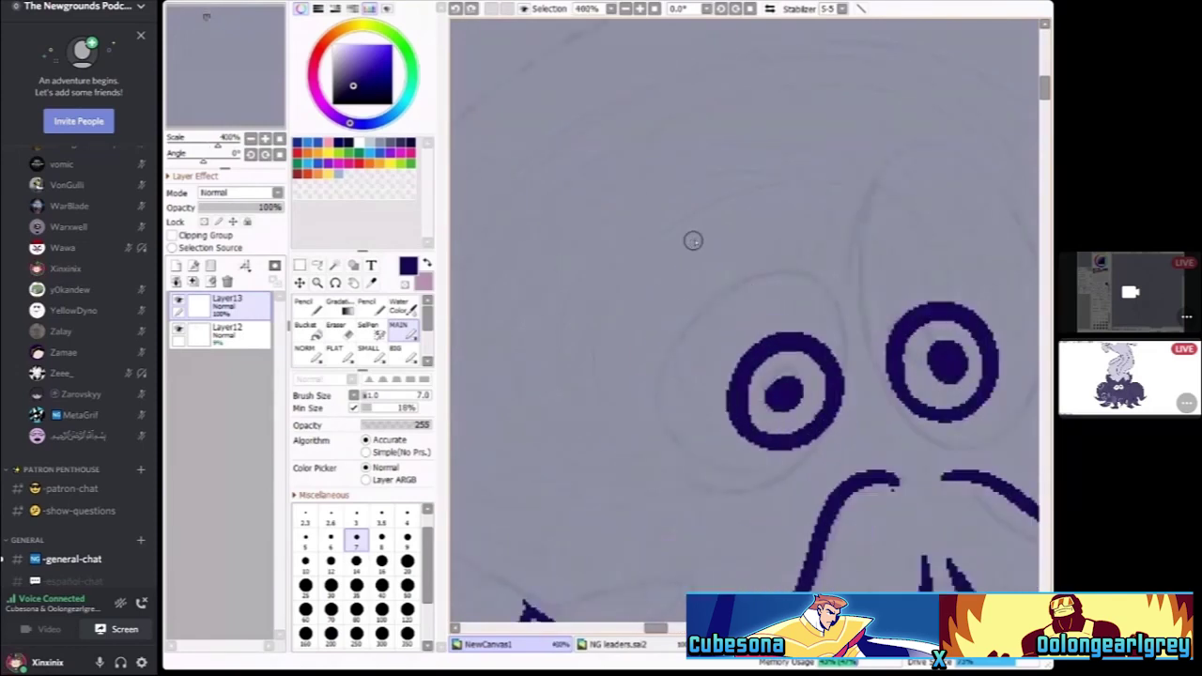
scroll(733, 271, down, 5)
scroll(752, 282, up, 4)
Lasso the left-hand eye ring and pupil on Layer13 and nudge them outward, away from the other eye
key(l)
scroll(724, 242, up, 1)
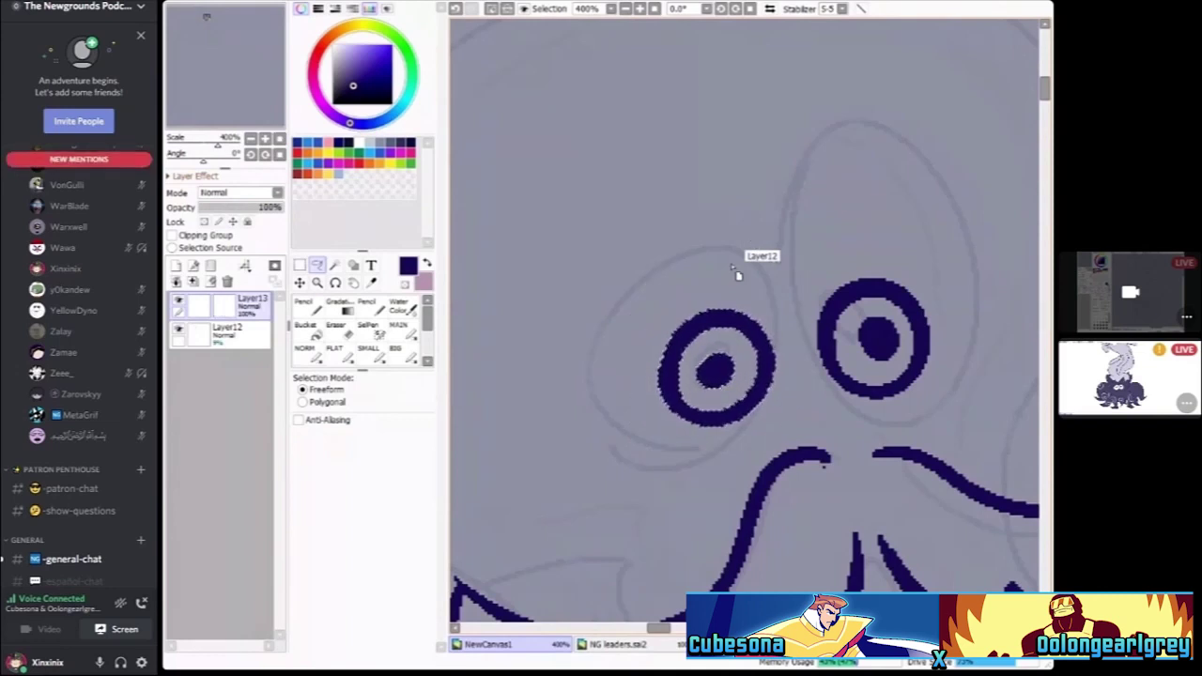
key(ctrl+shift+Down)
key(ctrl+shift+Up)
key(ctrl+shift+Down)
key(ctrl+shift+Up)
key(ctrl+shift+Left)
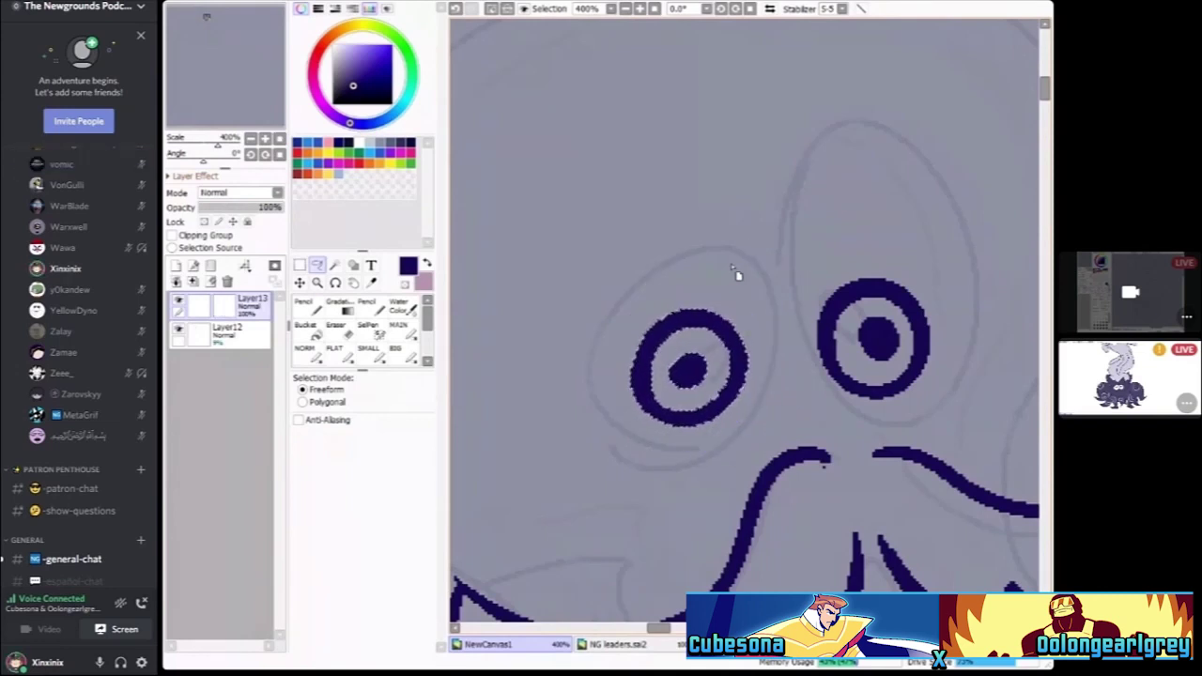
Lasso the right-hand eye, shift it outward and slightly up, and clear the selection
drag(824, 264, 949, 374)
scroll(921, 246, down, 7)
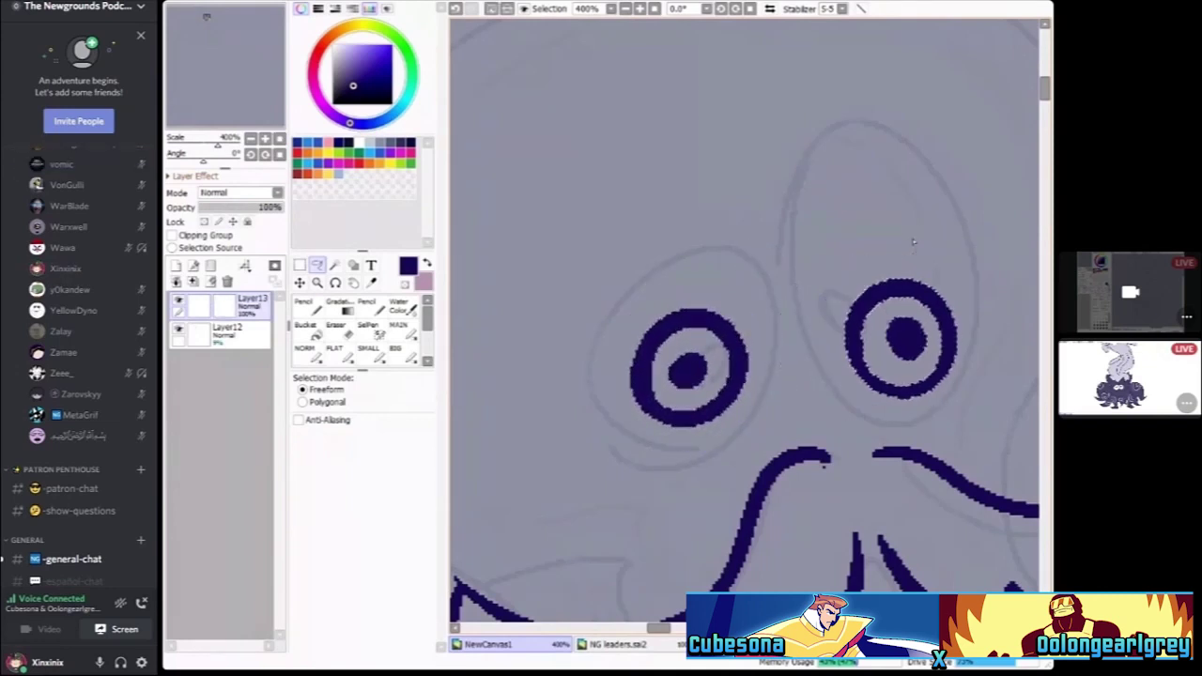
scroll(834, 247, up, 2)
key(ctrl+z)
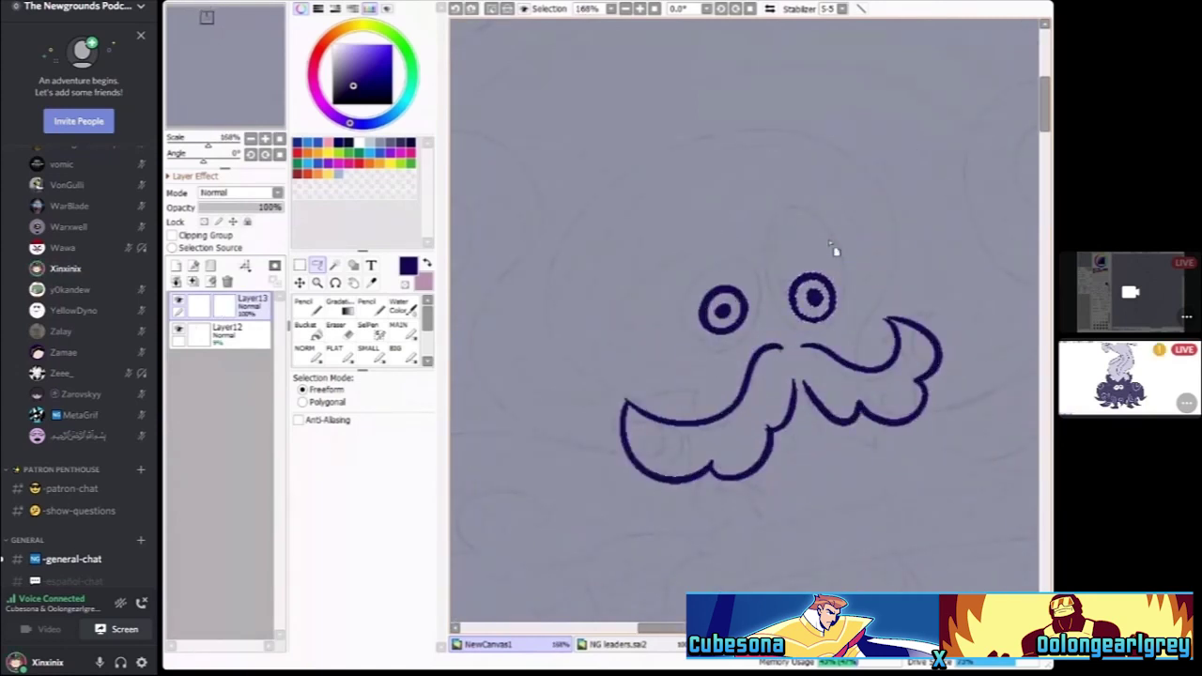
key(ctrl+shift+Up)
key(ctrl+d)
Try to ink a large circular outline around the left-hand eye with the MAIN brush at size 7
click(404, 335)
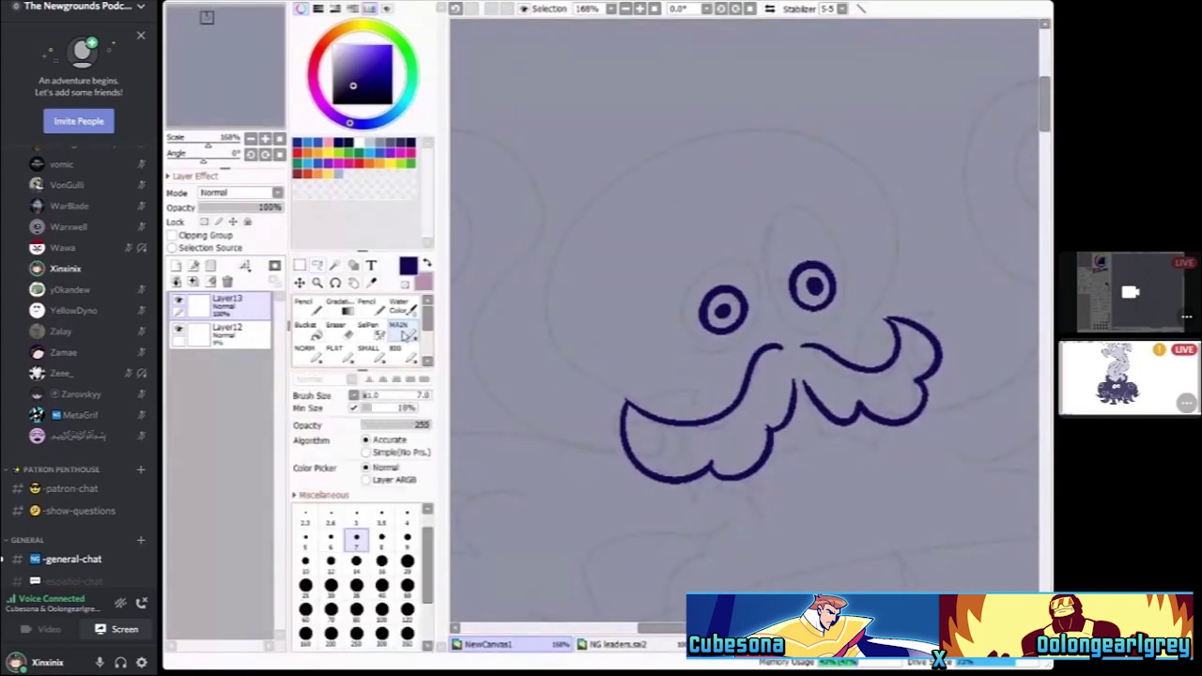
scroll(694, 288, up, 3)
mouse_move(615, 264)
mouse_down()
mouse_move(808, 245)
mouse_move(616, 267)
mouse_up()
scroll(638, 272, down, 2)
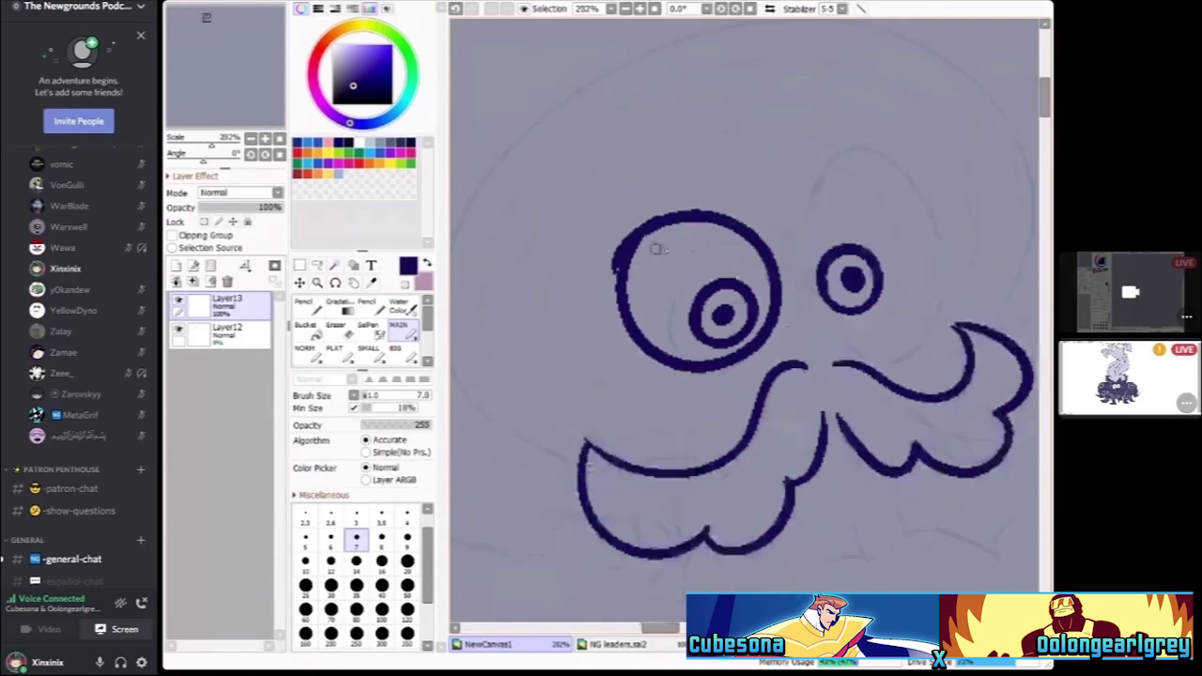
scroll(780, 216, up, 3)
scroll(771, 209, down, 3)
key(ctrl+z)
scroll(659, 177, up, 3)
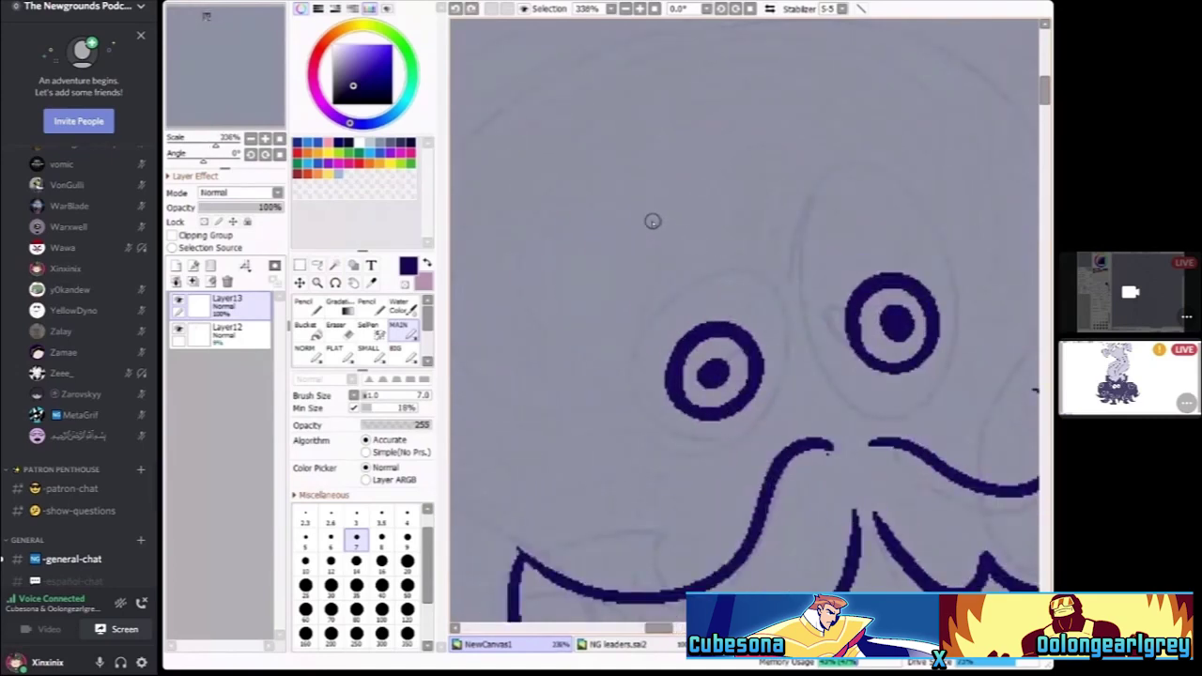
Try to ink big round outlines around both repositioned eyes
mouse_move(632, 215)
mouse_down()
mouse_move(625, 470)
mouse_move(611, 180)
mouse_move(723, 227)
mouse_up()
scroll(757, 225, down, 3)
scroll(746, 182, up, 3)
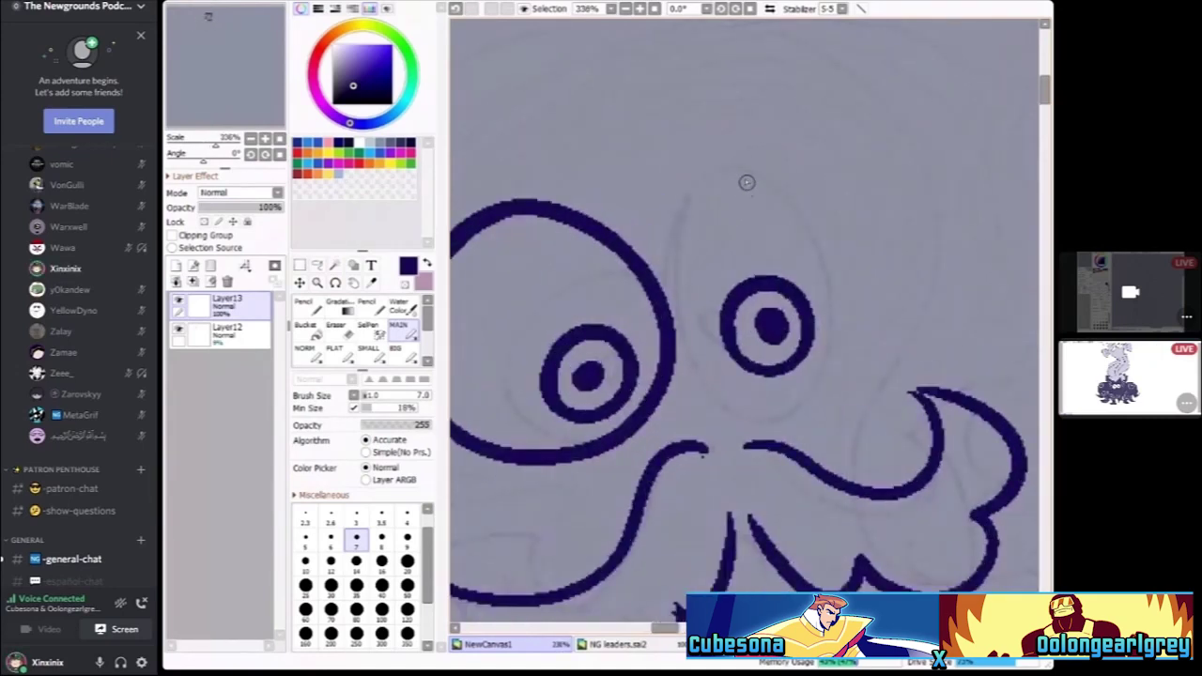
mouse_move(746, 183)
mouse_down()
mouse_move(848, 400)
mouse_move(797, 159)
mouse_up()
scroll(714, 258, down, 3)
scroll(683, 313, up, 3)
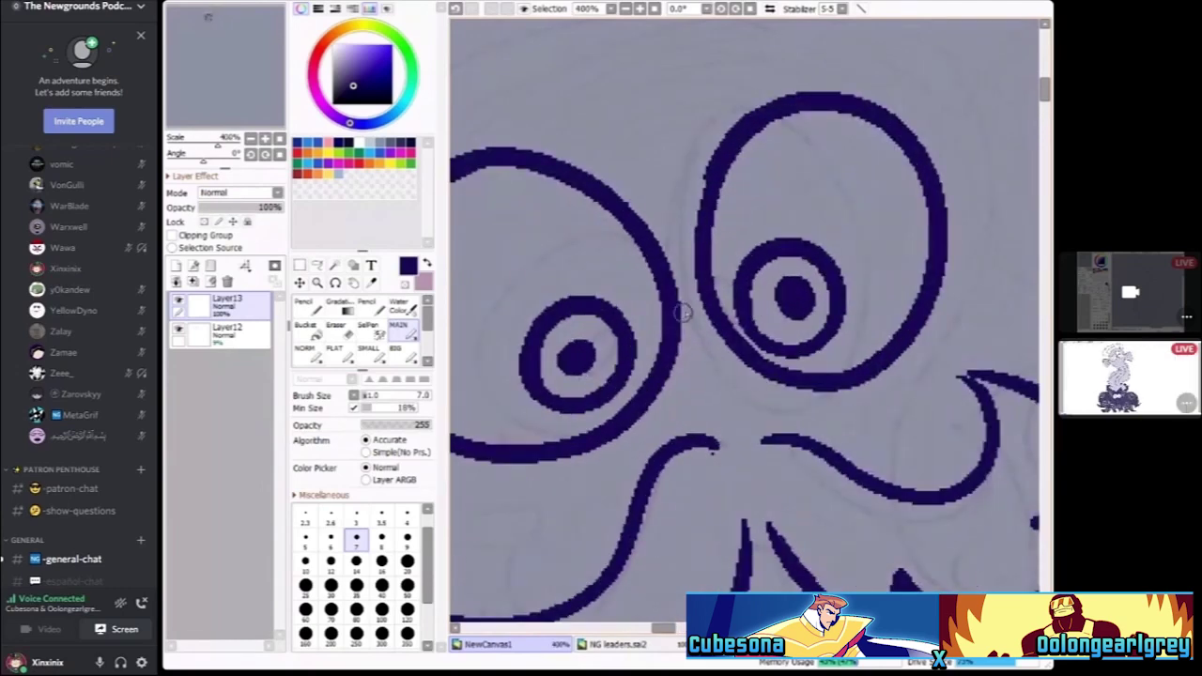
scroll(704, 302, up, 2)
scroll(674, 325, down, 6)
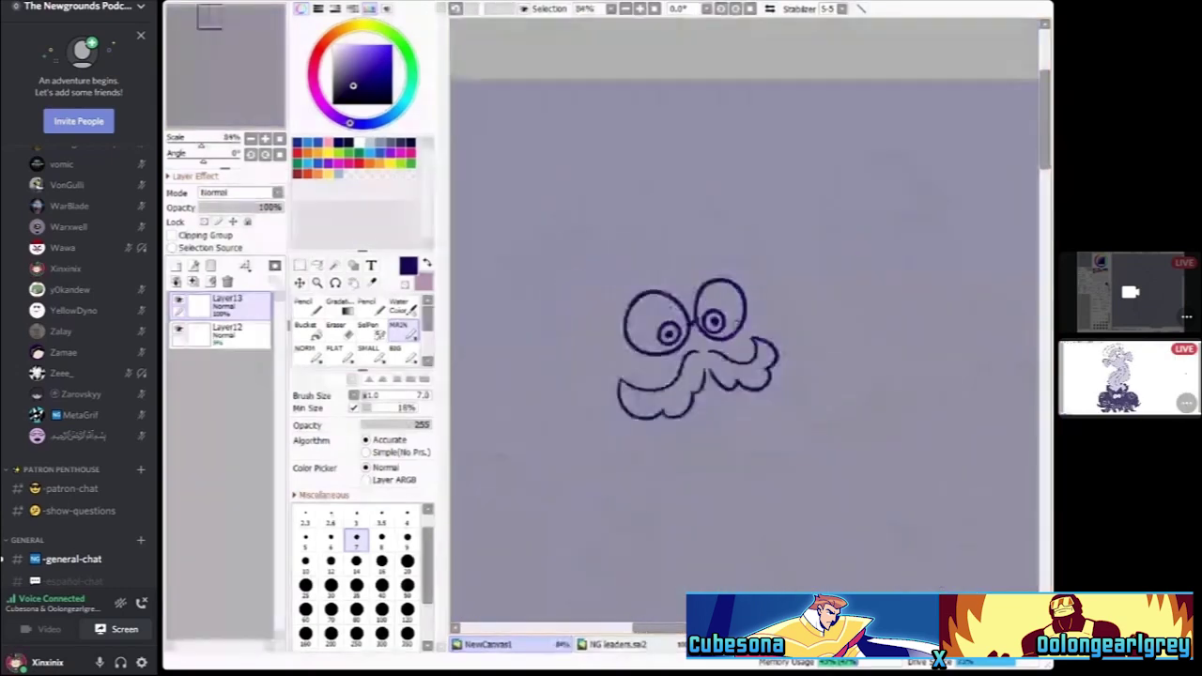
scroll(649, 326, up, 1)
scroll(627, 327, down, 1)
scroll(627, 327, up, 1)
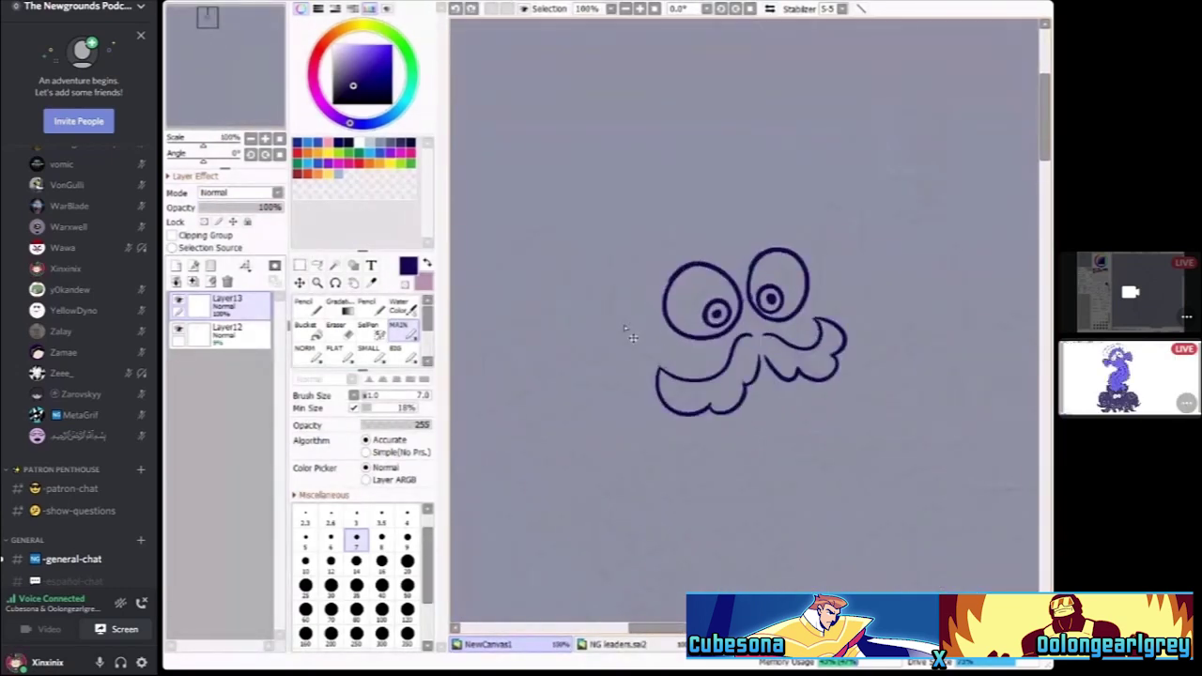
click(319, 269)
scroll(678, 302, up, 1)
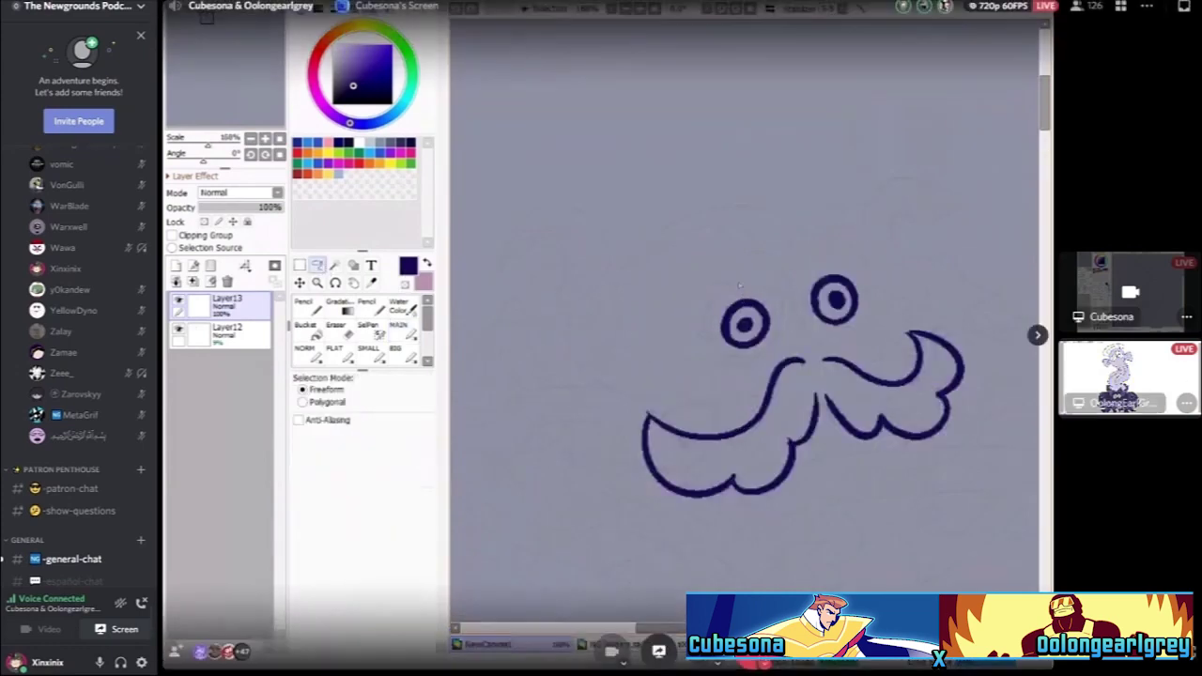
View the other artist's shared screen with the stacked octopus characters, and return to the inking canvas
click(1130, 378)
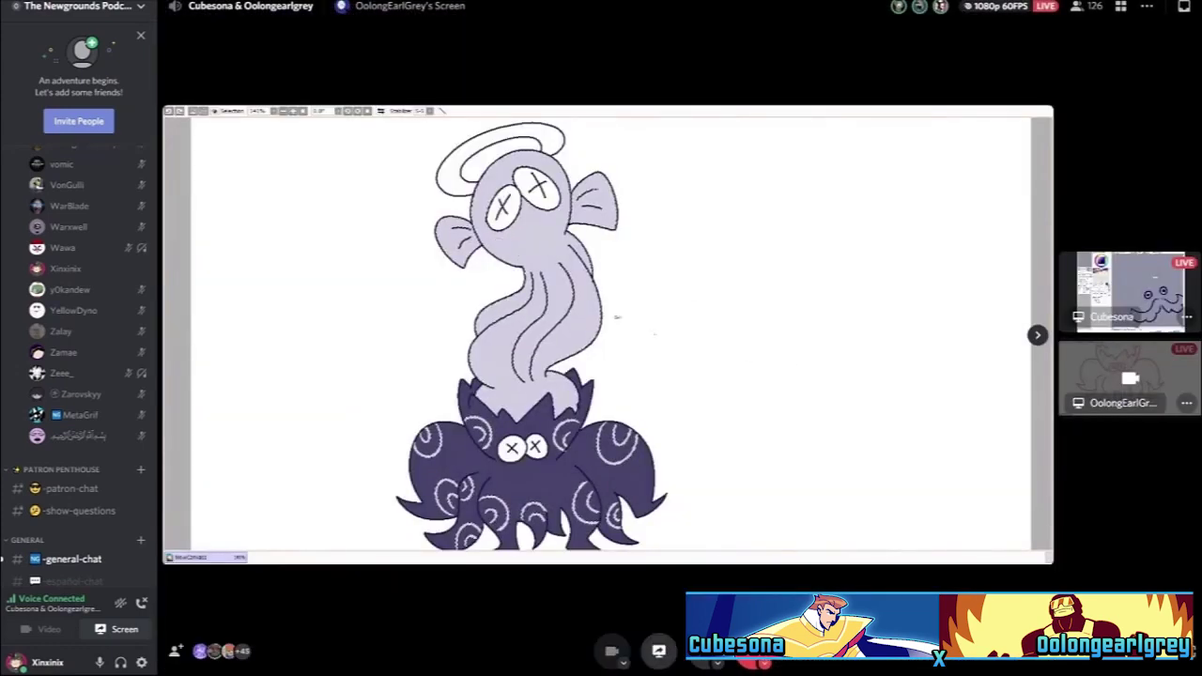
click(1130, 292)
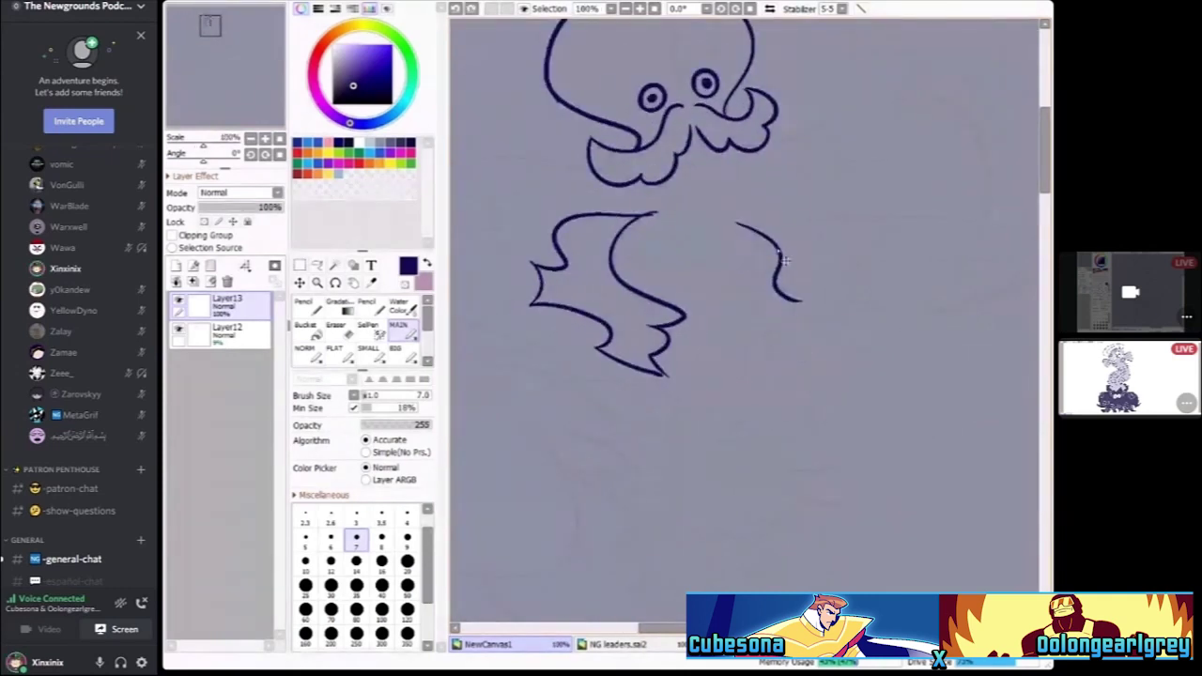
Ink the small forked, jagged tentacle tip below the moustache, right of the large front tentacle
drag(705, 288, 818, 312)
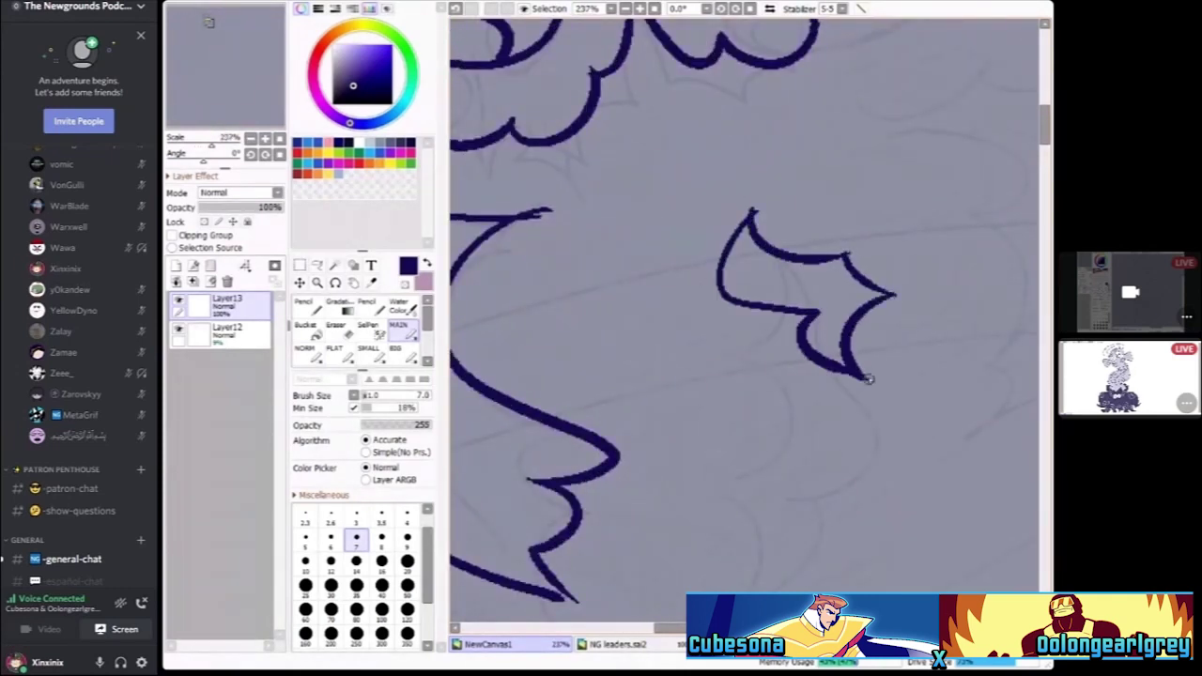
scroll(868, 379, down, 8)
scroll(886, 260, up, 6)
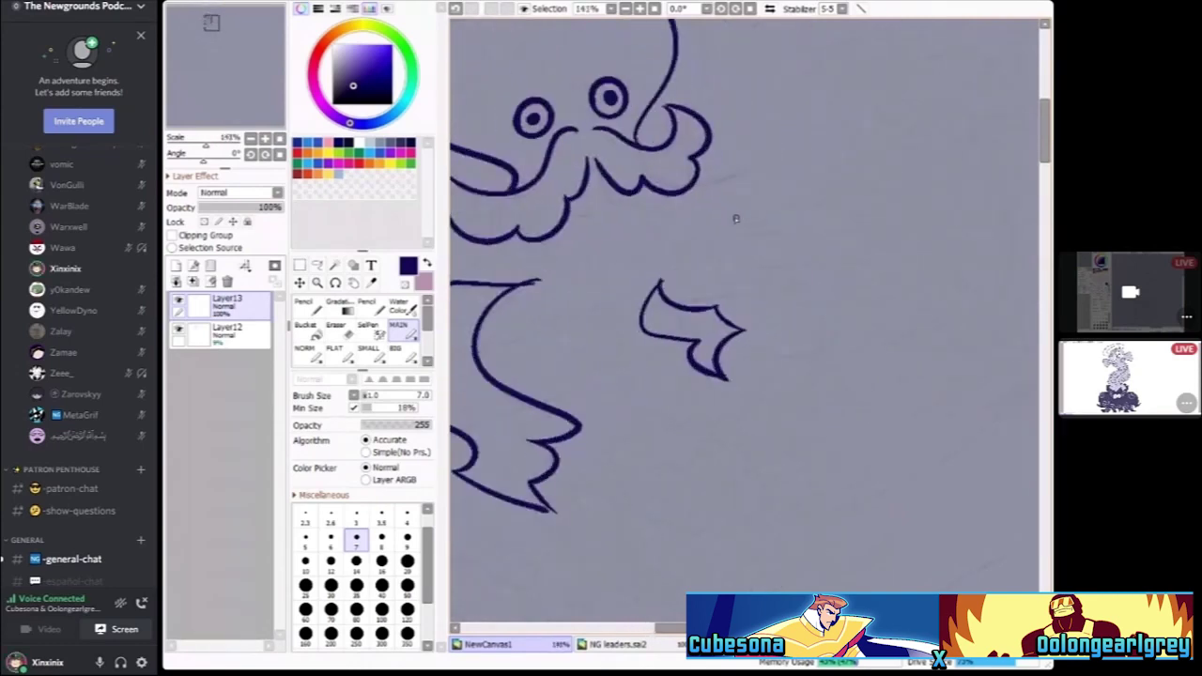
Ink the curving right-hand tentacle with a spiky, scalloped fin along its outer edge
drag(891, 394, 838, 402)
scroll(826, 322, down, 1)
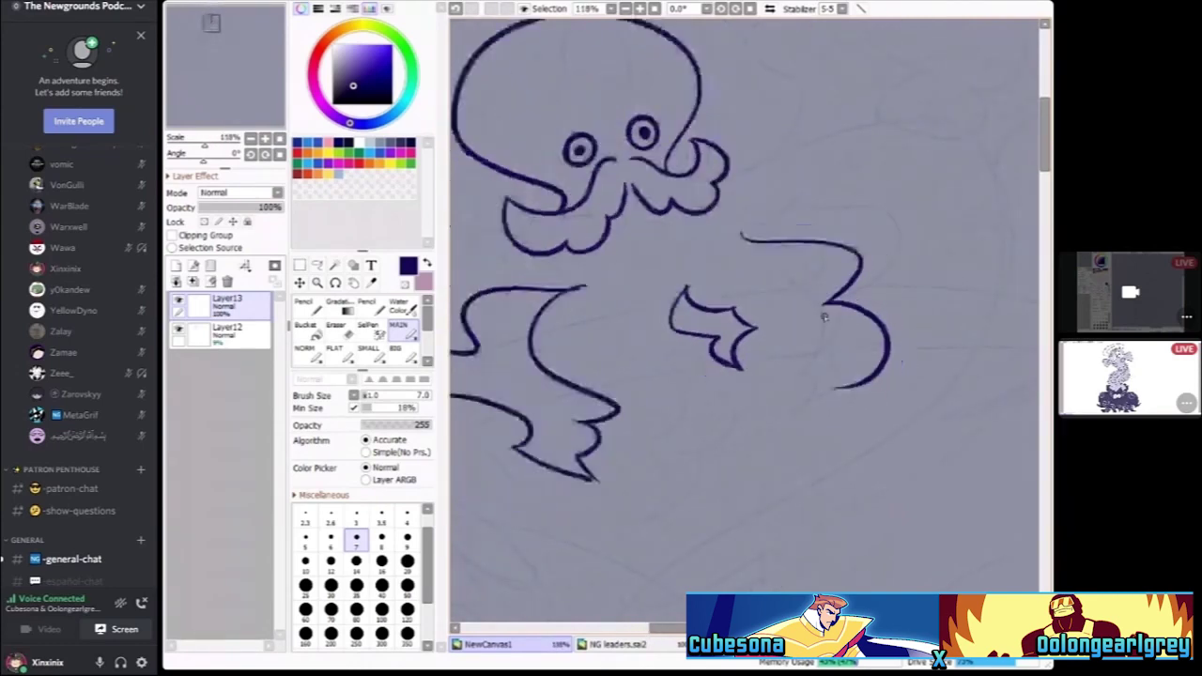
scroll(799, 264, up, 2)
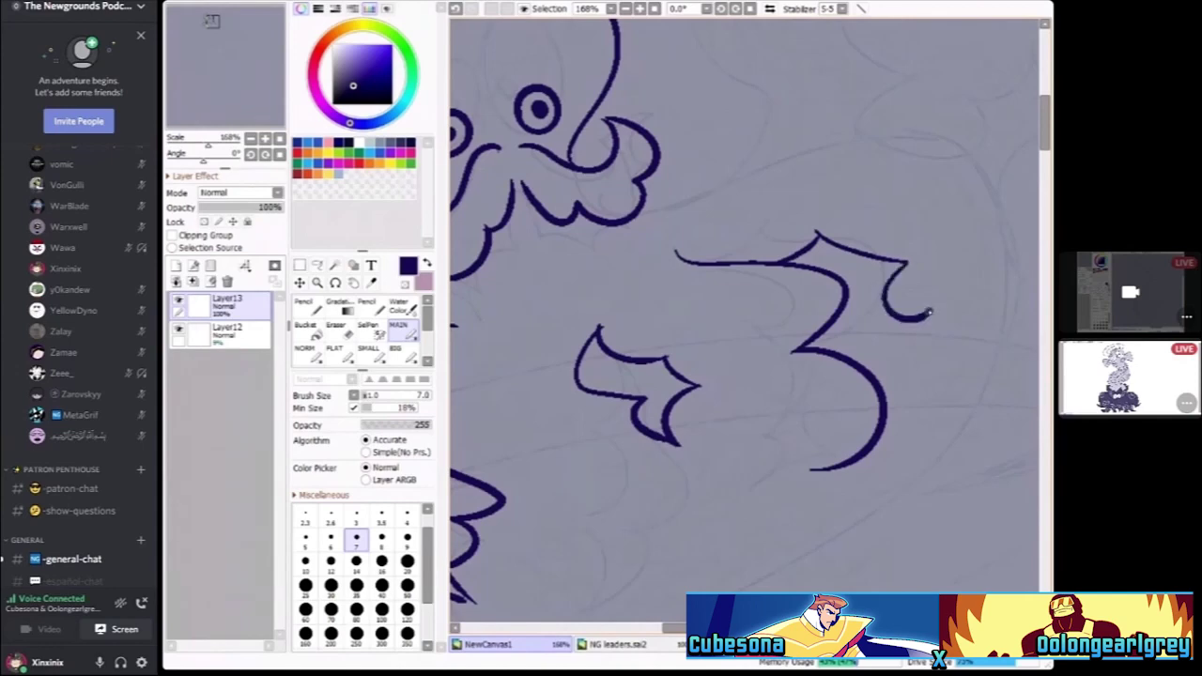
mouse_move(929, 312)
mouse_down()
mouse_move(949, 359)
mouse_move(897, 401)
mouse_move(913, 422)
mouse_move(873, 444)
mouse_up()
scroll(809, 294, down, 9)
scroll(718, 286, up, 3)
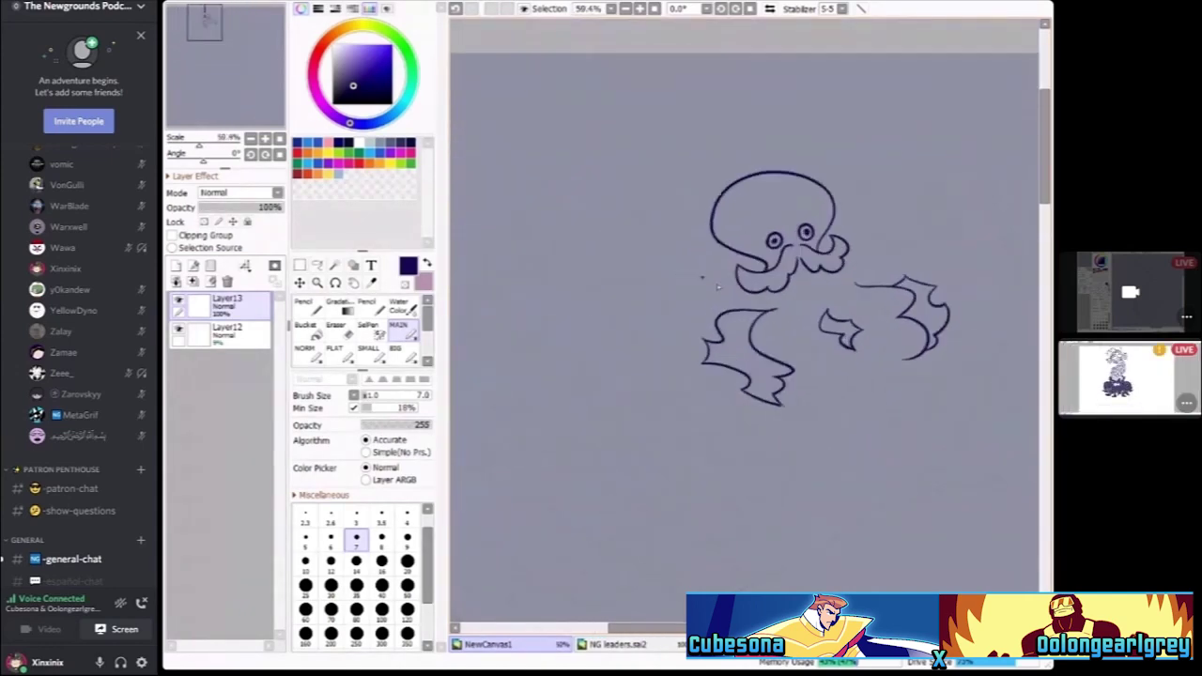
Ink a tall curled tentacle rising left of the head, with a jagged, scalloped edge below its curl
scroll(718, 286, up, 2)
scroll(678, 214, up, 3)
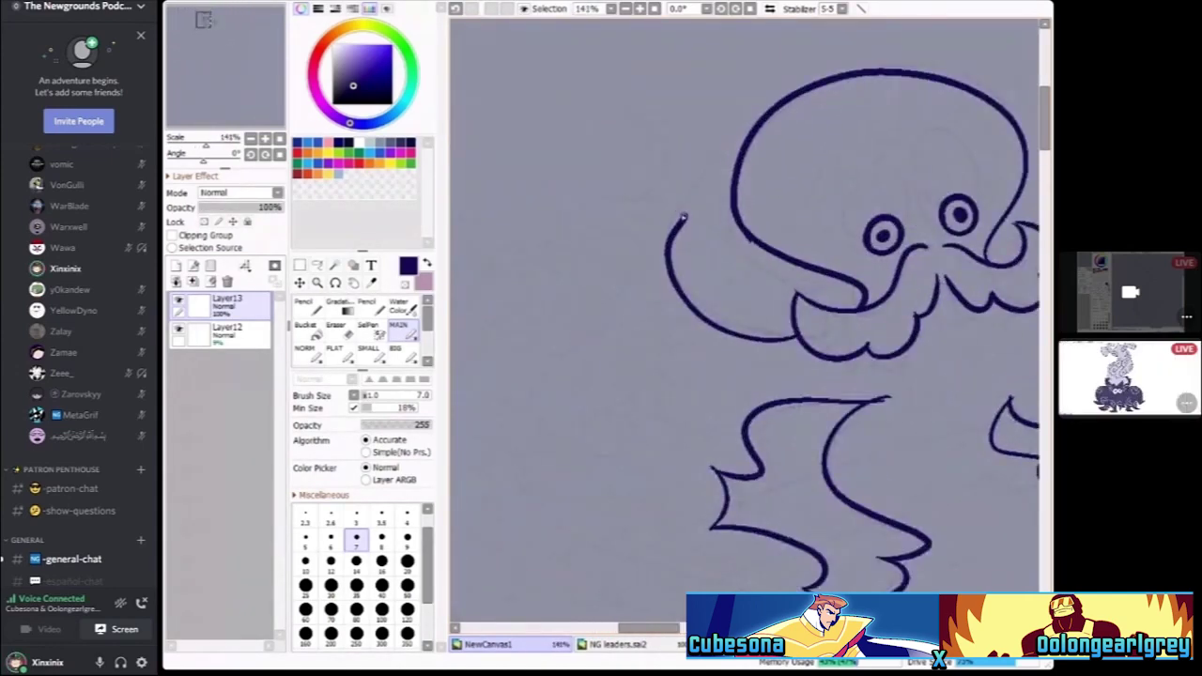
scroll(681, 221, down, 5)
scroll(704, 293, up, 5)
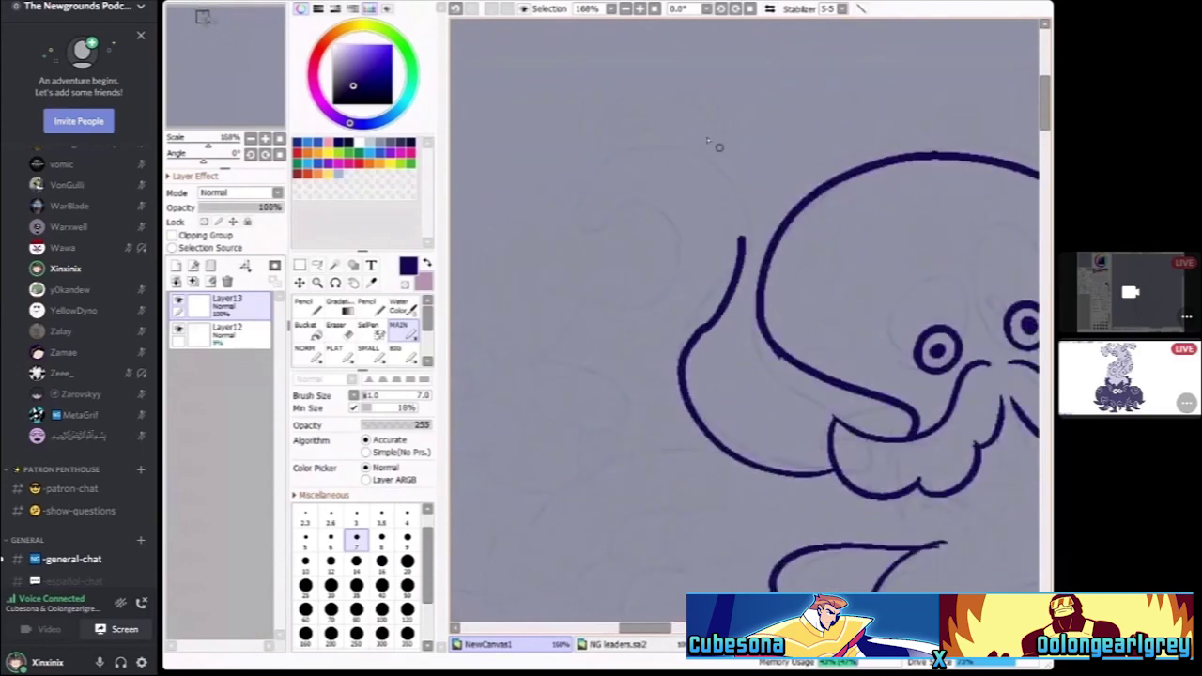
mouse_move(743, 243)
mouse_down()
mouse_move(652, 201)
mouse_move(686, 199)
mouse_up()
scroll(601, 266, up, 1)
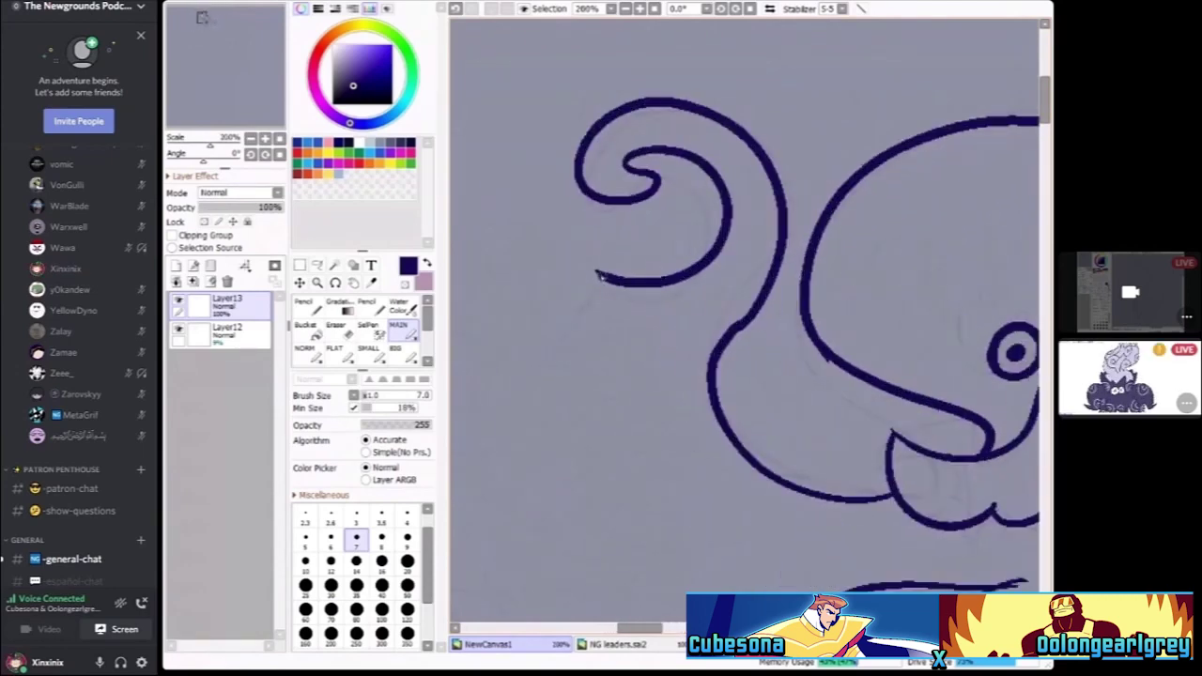
mouse_move(597, 268)
mouse_down()
mouse_move(545, 357)
mouse_move(636, 439)
mouse_up()
scroll(627, 487, down, 4)
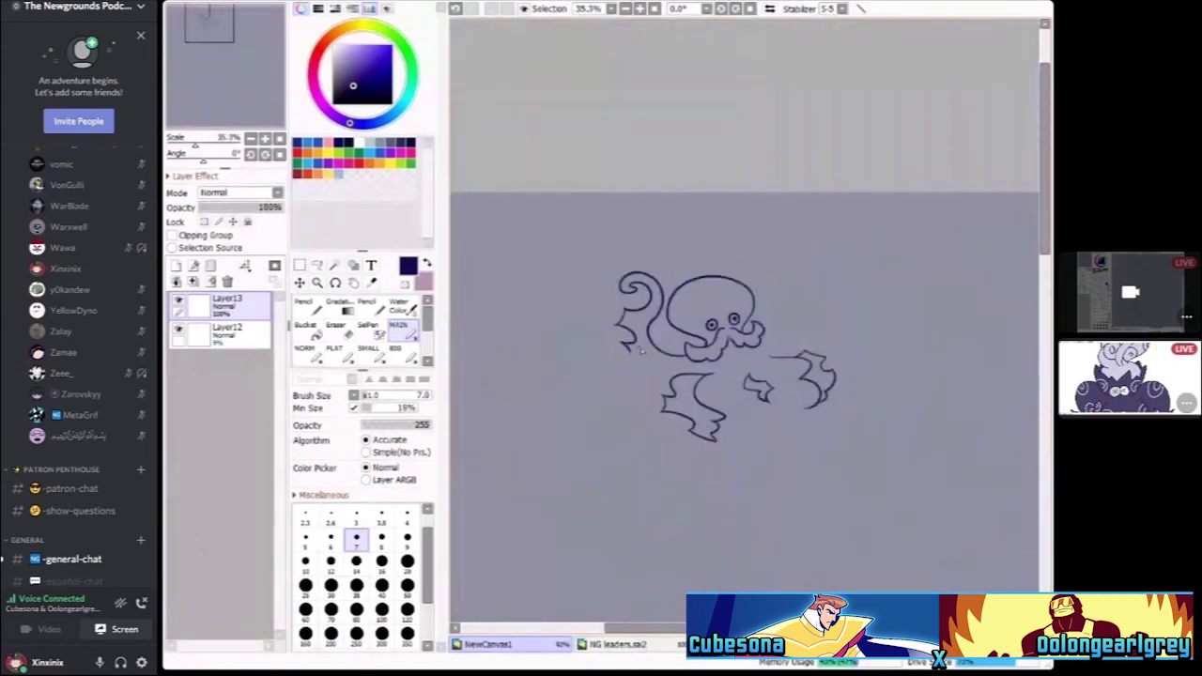
Ink a second curled tentacle to the left of the first, with a jagged, scalloped outer edge running down to a pointed notch
scroll(620, 305, up, 3)
mouse_move(609, 309)
mouse_down()
mouse_move(555, 275)
mouse_move(595, 276)
mouse_move(611, 259)
mouse_move(534, 248)
mouse_move(553, 350)
mouse_up()
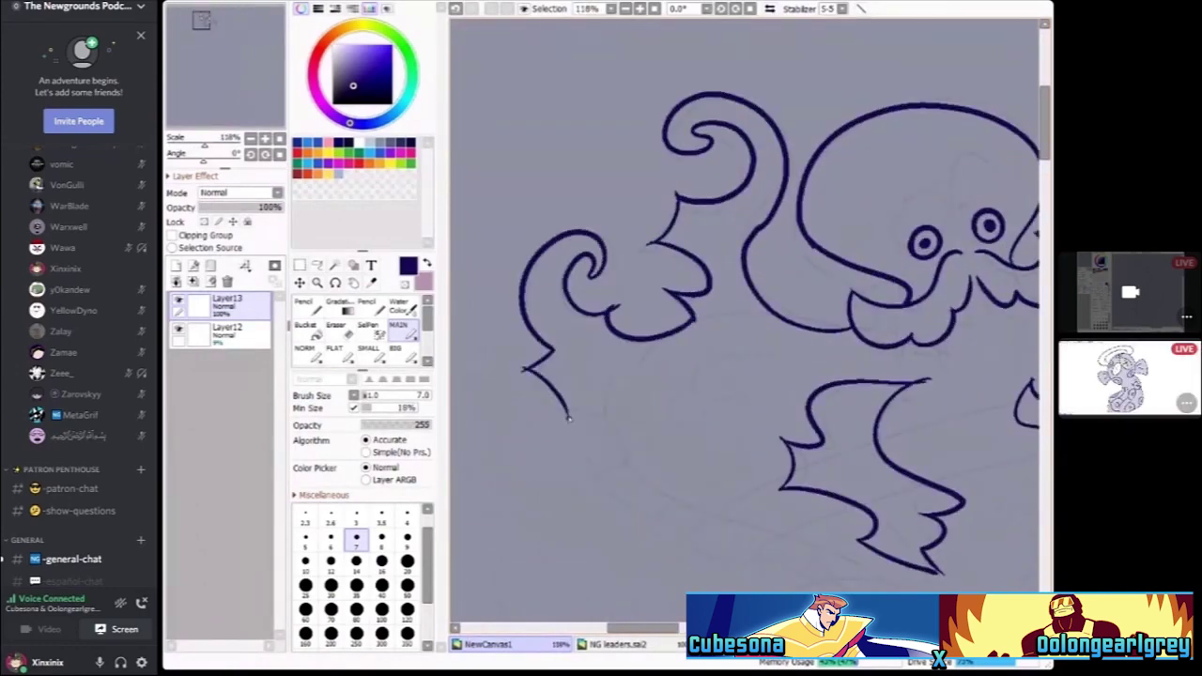
drag(579, 451, 577, 445)
scroll(637, 418, down, 2)
scroll(625, 471, up, 4)
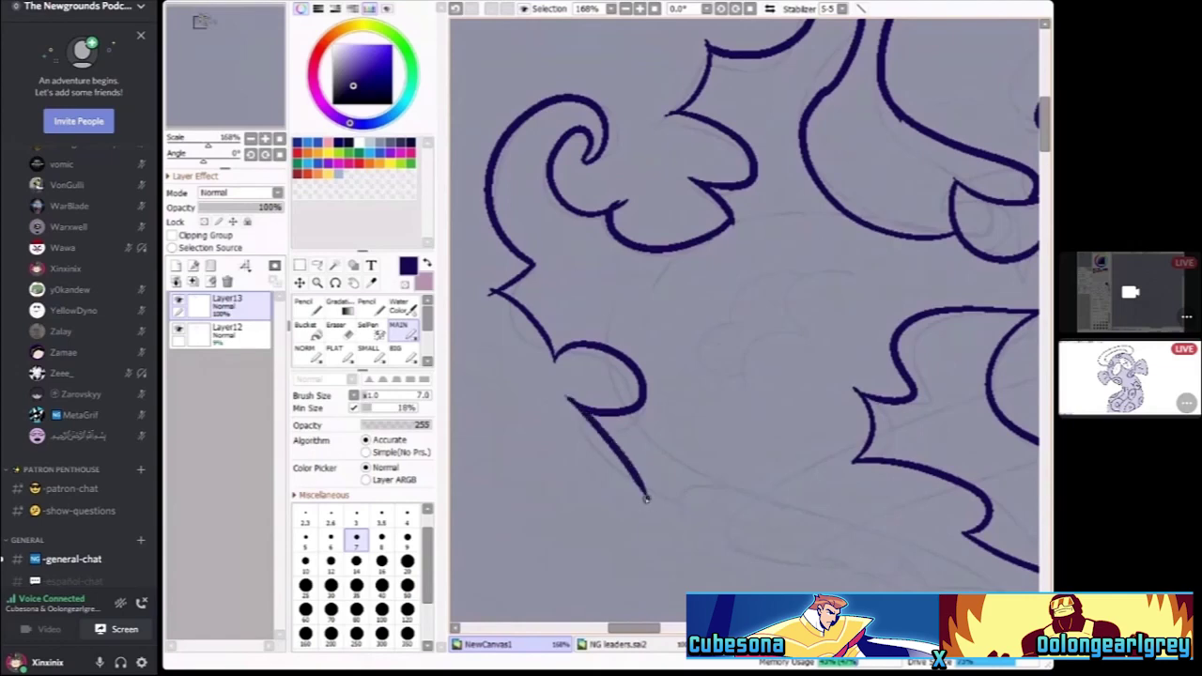
scroll(752, 492, down, 4)
scroll(611, 377, up, 3)
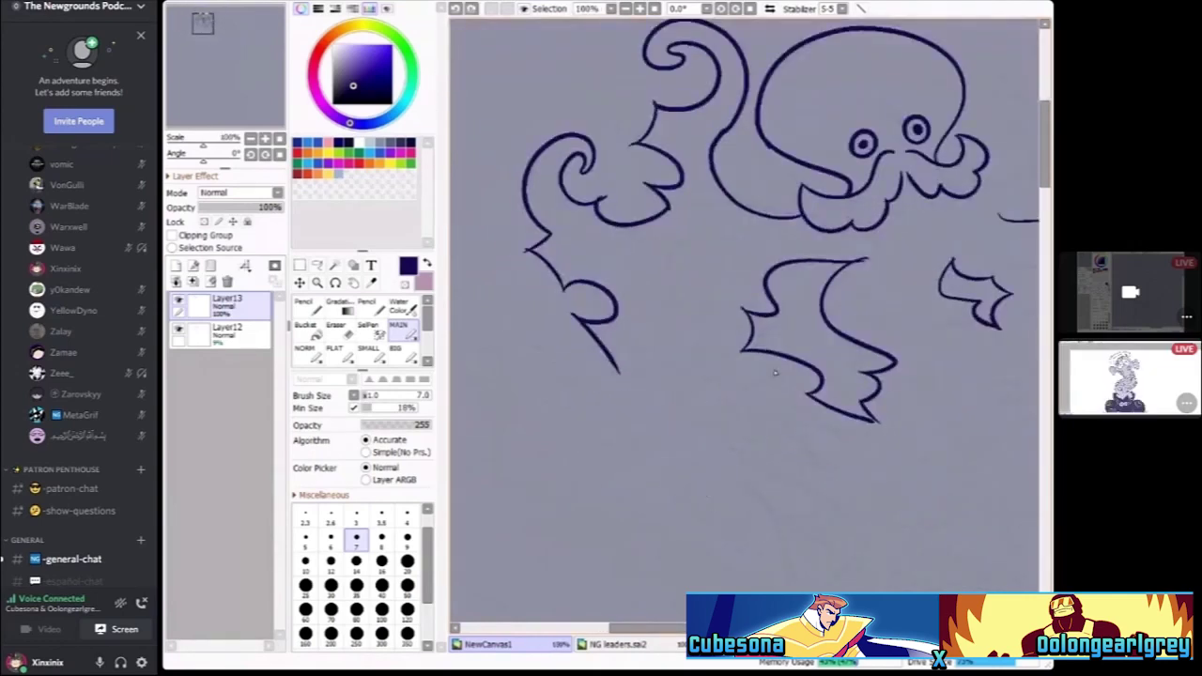
scroll(652, 348, down, 2)
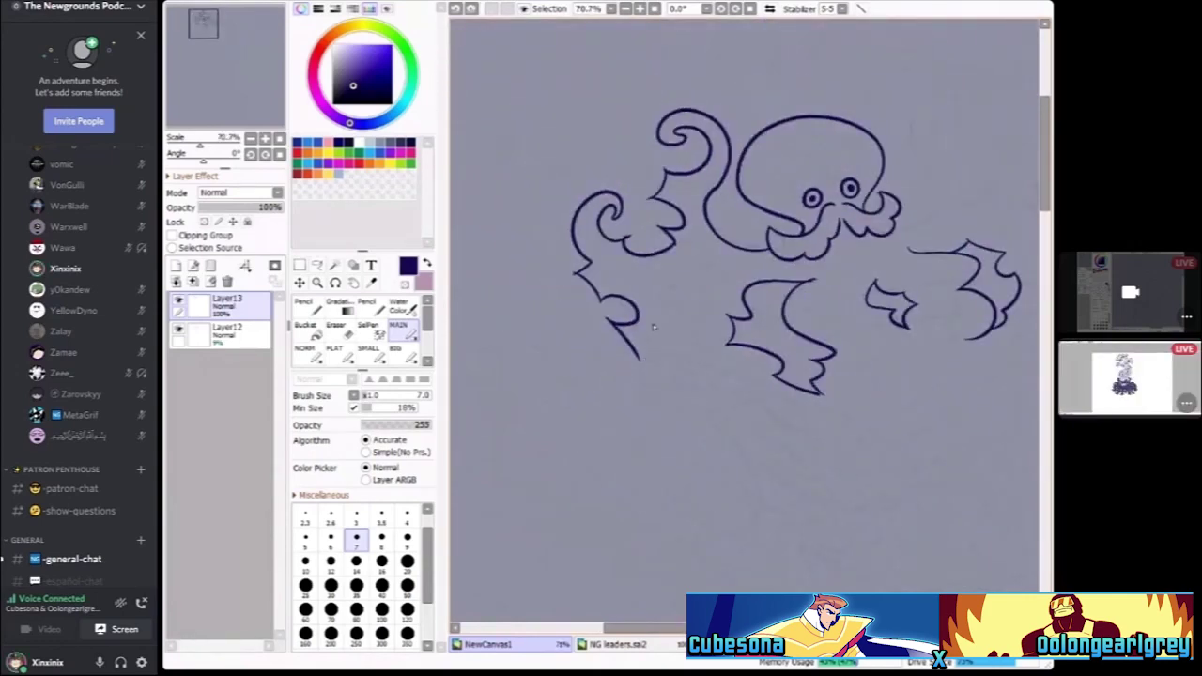
scroll(653, 346, up, 1)
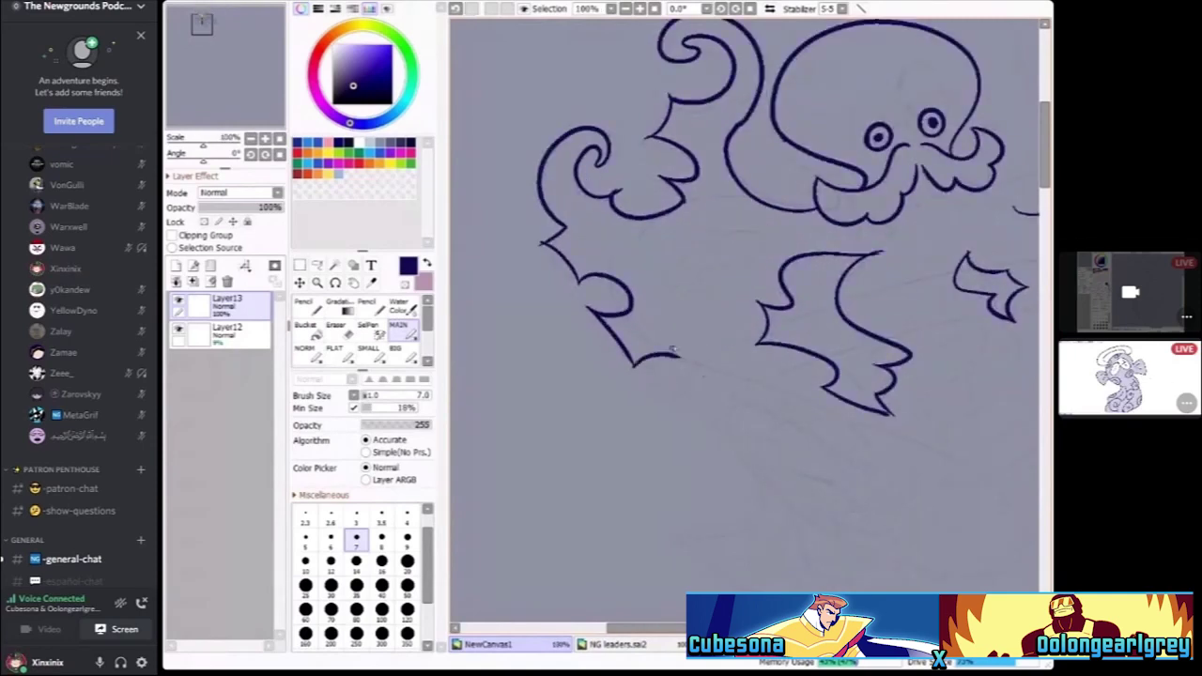
Ink the left tentacle's long lower edge sweeping right into a rounded tip, with jagged points beneath it
drag(705, 366, 843, 415)
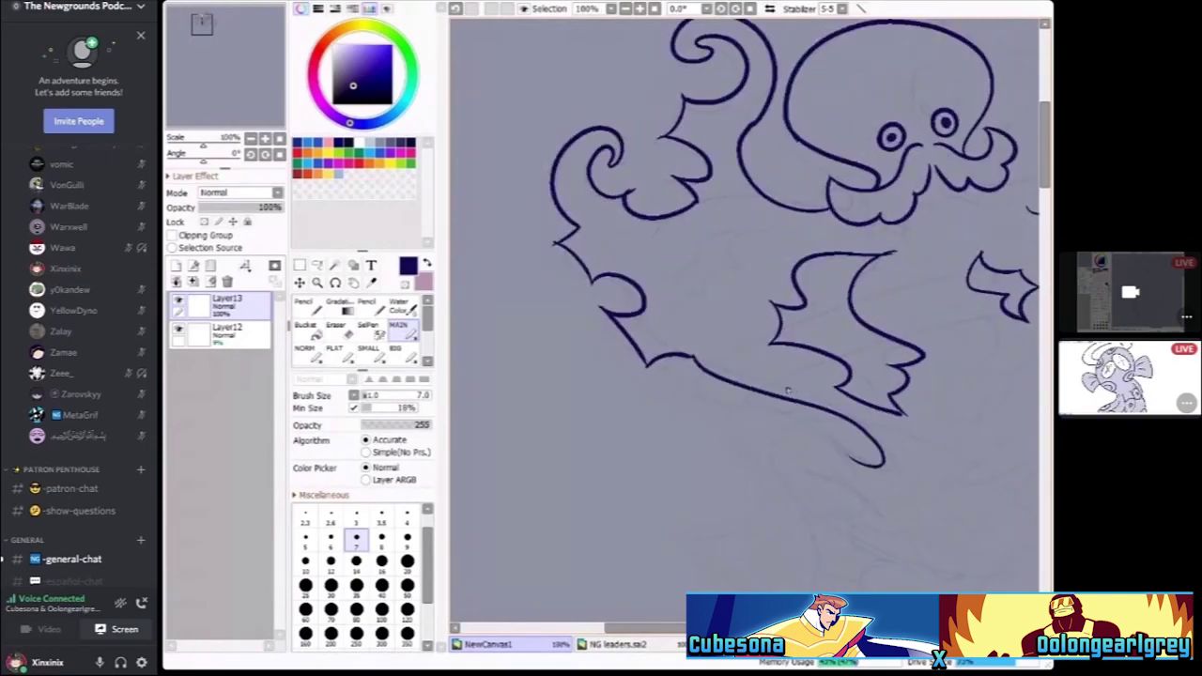
scroll(787, 391, up, 2)
drag(751, 387, 859, 464)
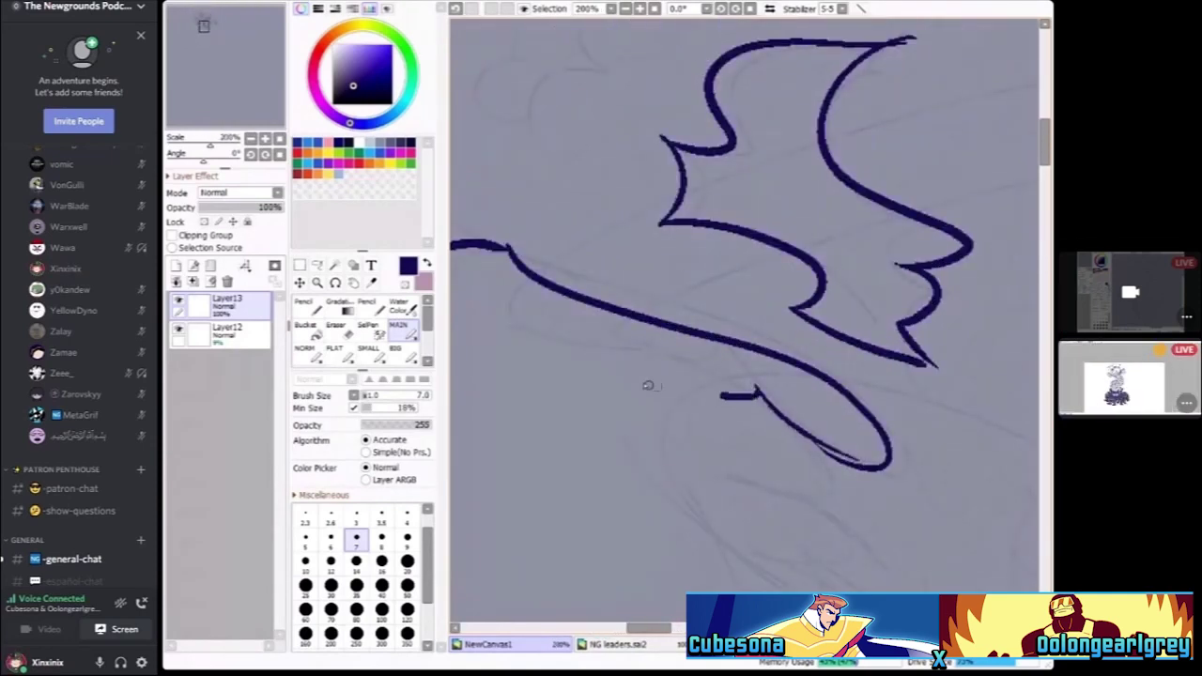
drag(636, 379, 765, 430)
scroll(739, 484, down, 3)
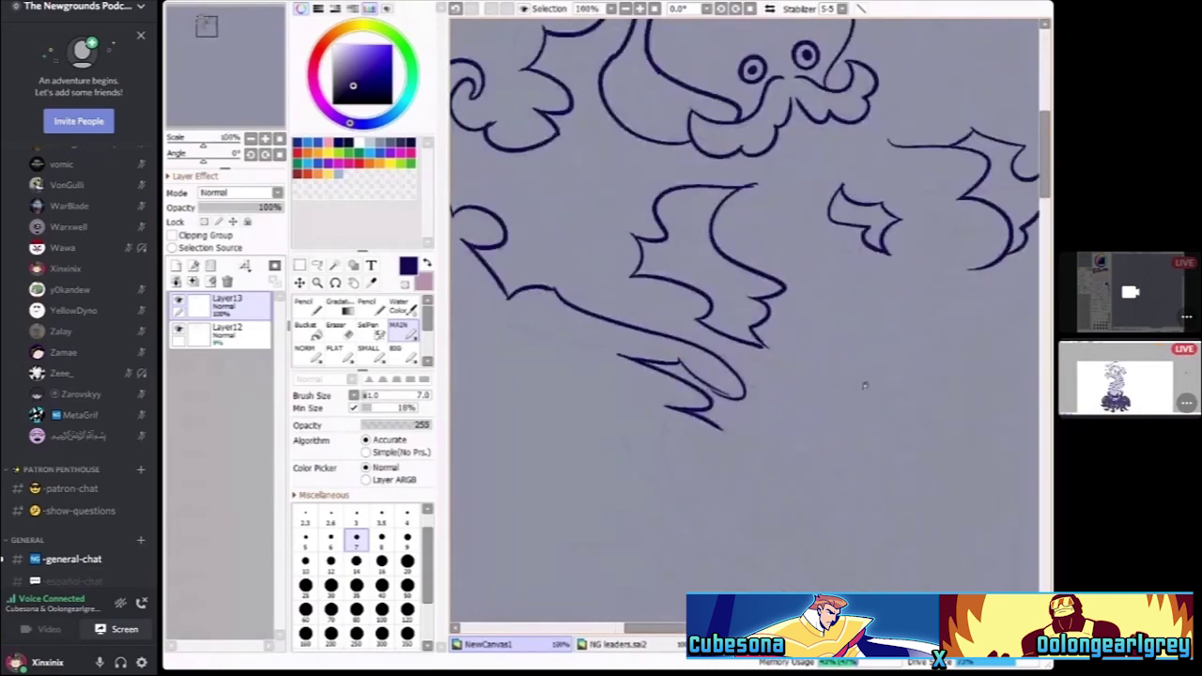
Ink a tentacle rising from behind the moustache to the right of the head, in an S-curve ending in a small hooked tip
scroll(807, 214, up, 1)
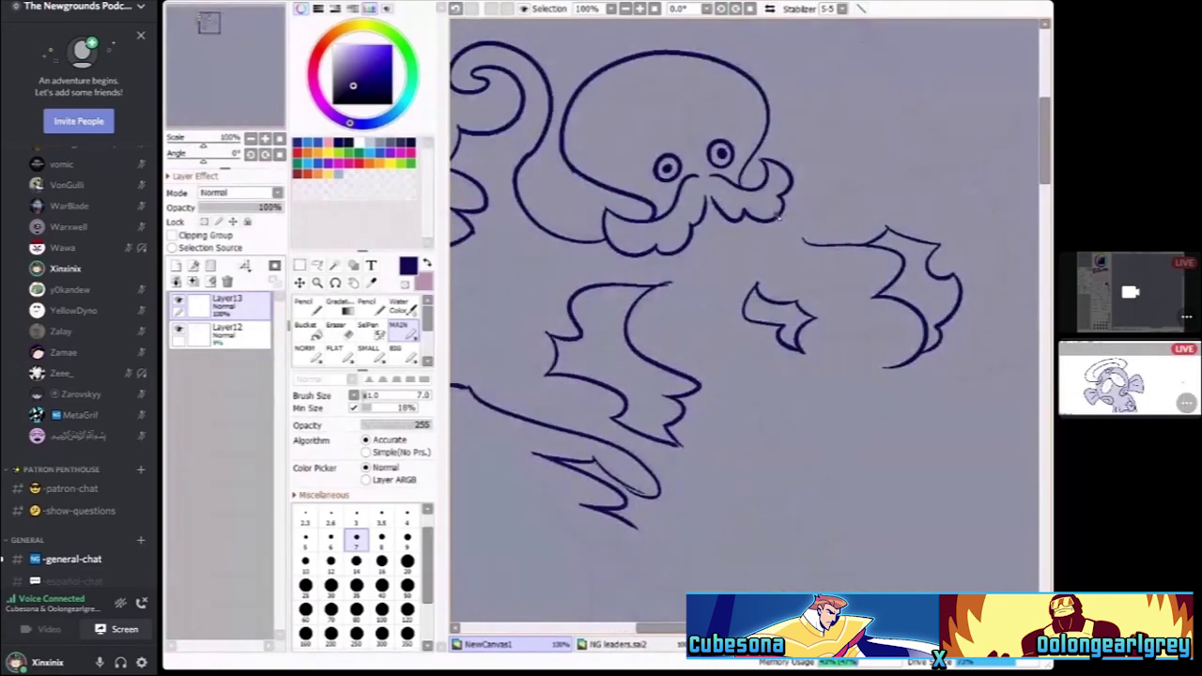
scroll(841, 155, down, 1)
scroll(808, 174, up, 2)
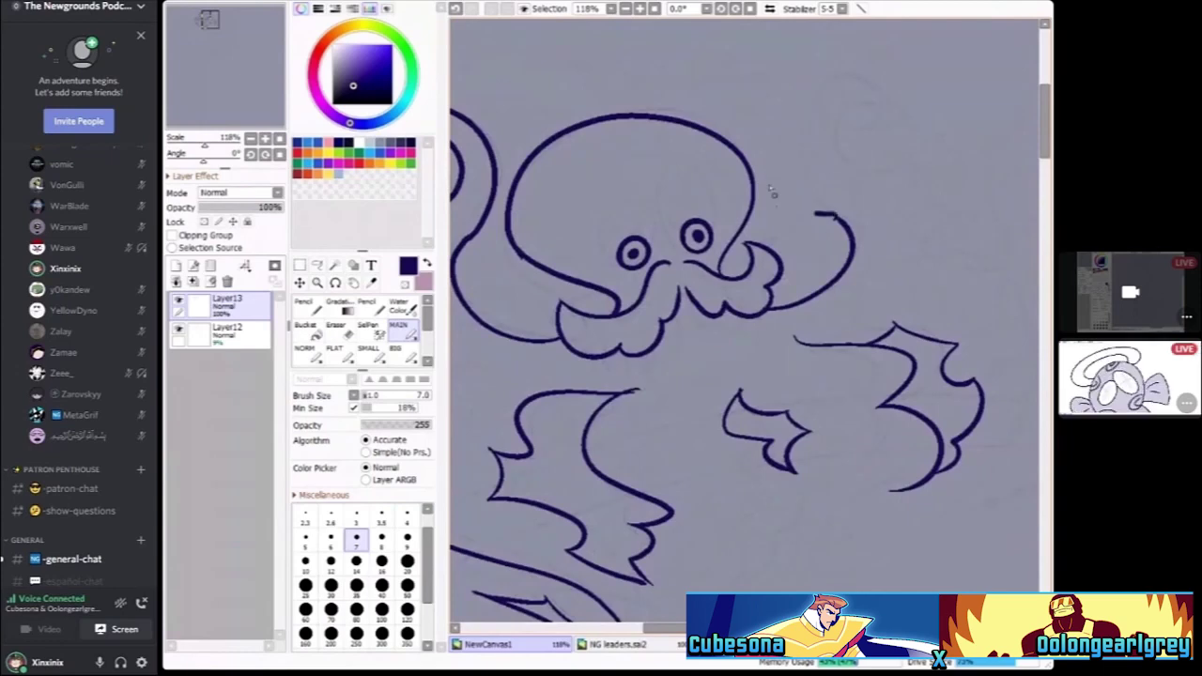
scroll(849, 127, down, 2)
scroll(811, 276, up, 5)
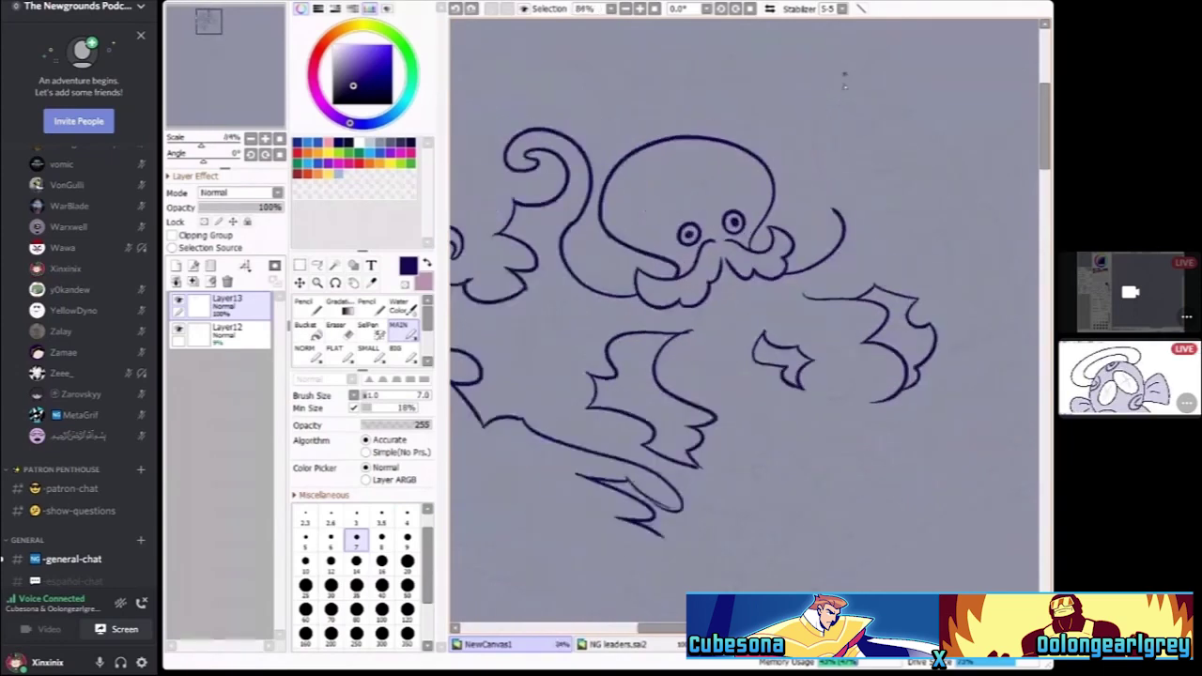
mouse_move(776, 281)
mouse_down()
mouse_move(778, 144)
mouse_move(906, 174)
mouse_up()
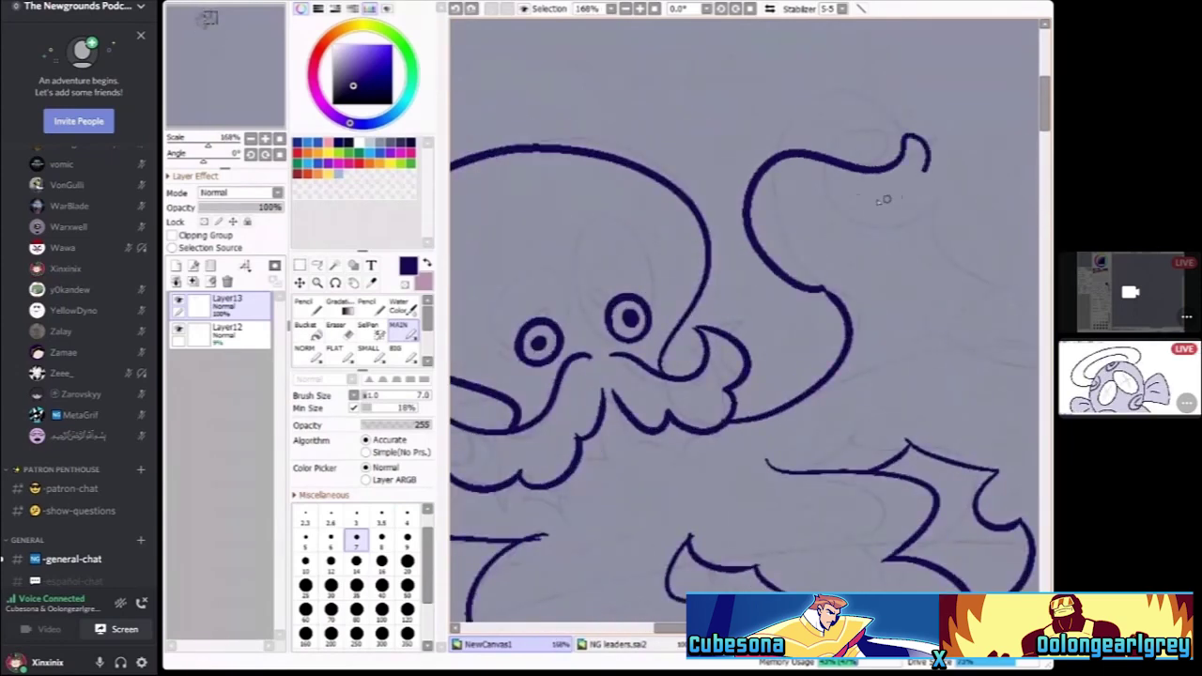
Ink the spiky, scalloped edge stepping down and outward from the right-hand tentacle's hooked tip
scroll(964, 344, down, 3)
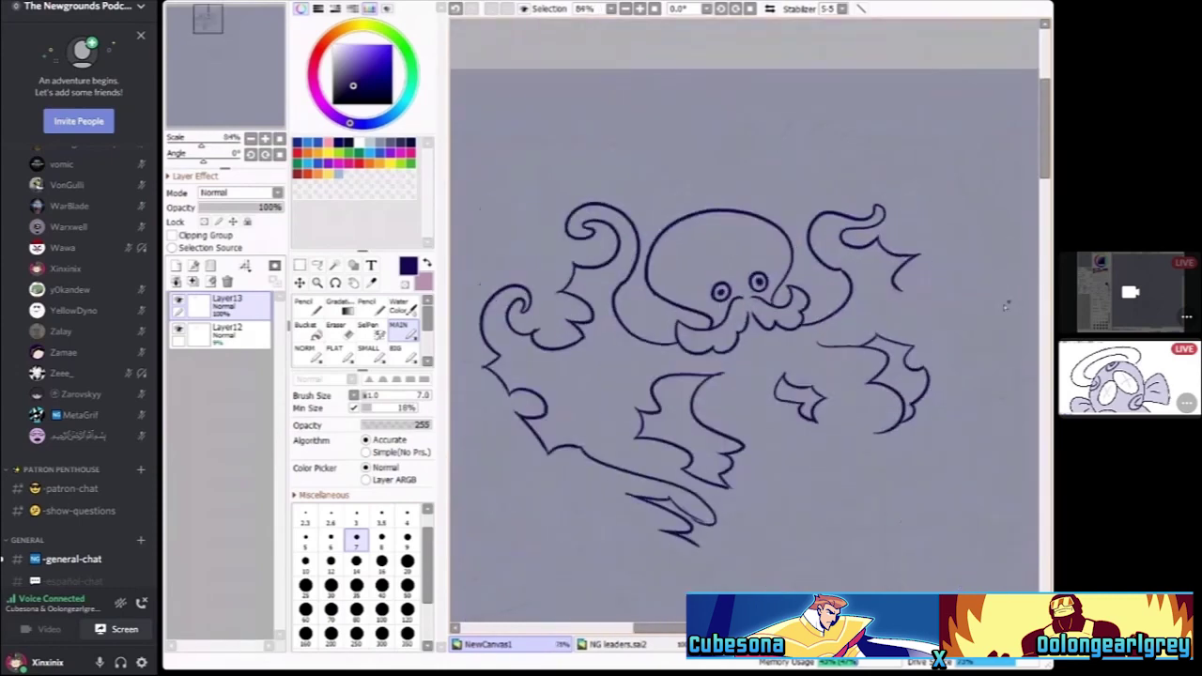
scroll(830, 273, up, 2)
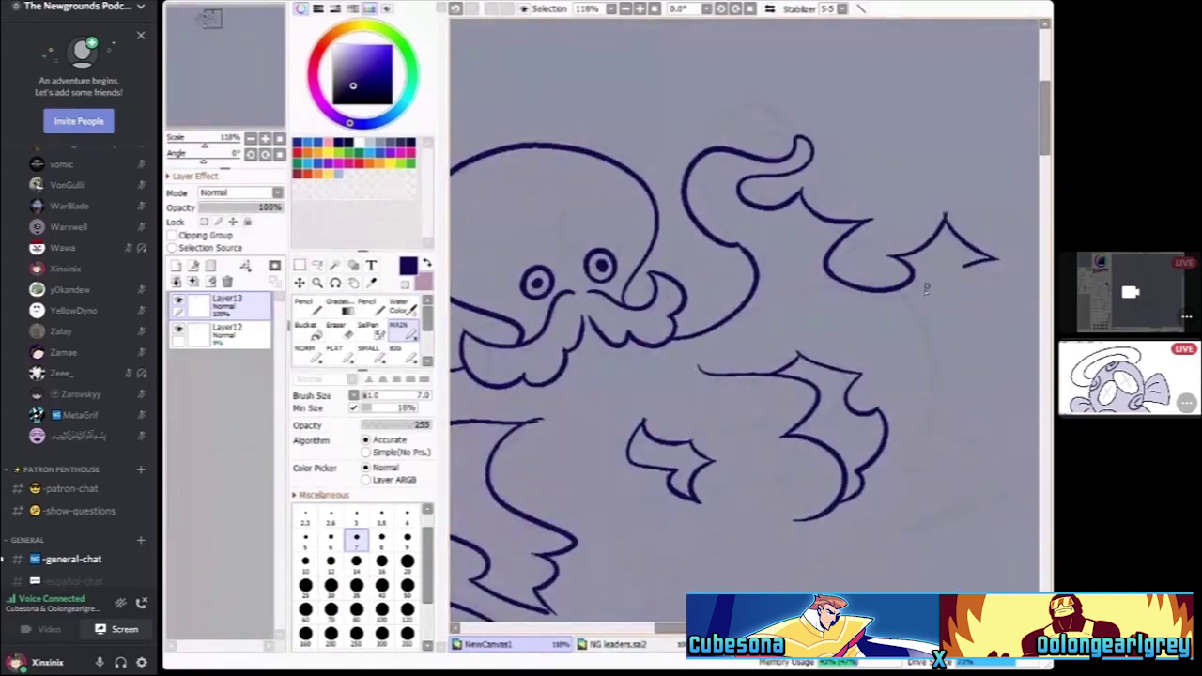
scroll(962, 354, down, 3)
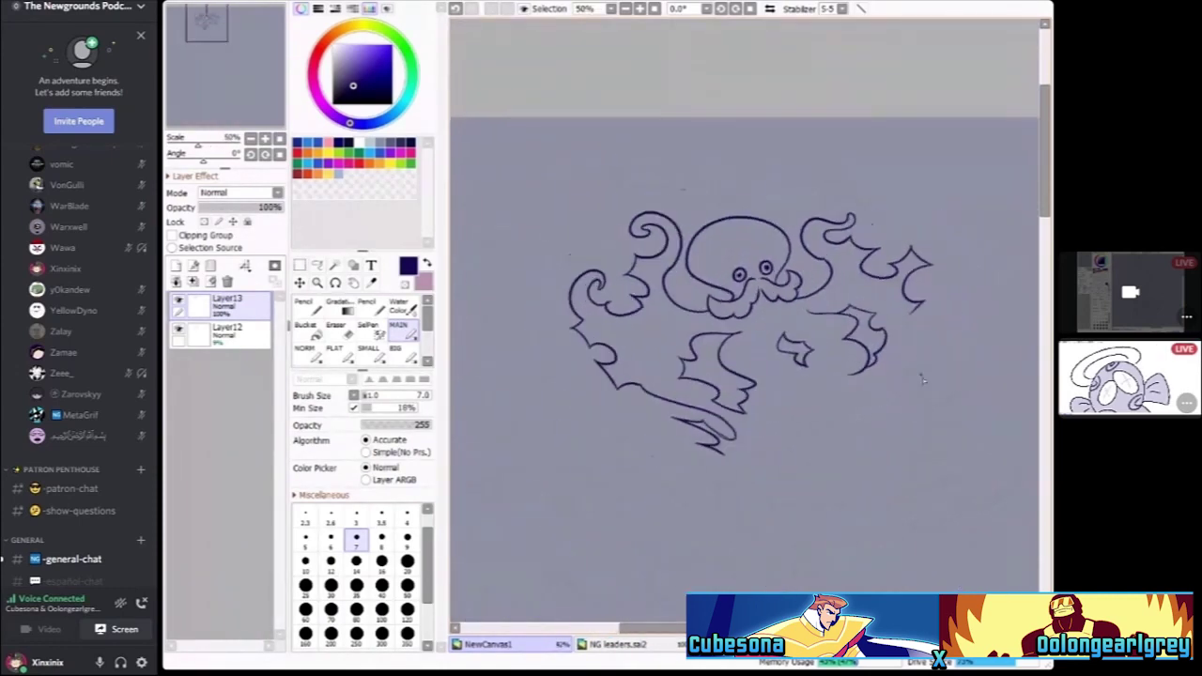
Ink the right tentacle's long outer edge sweeping down and inward into a rounded tip, with jagged points beneath it
scroll(885, 242, up, 4)
drag(900, 246, 700, 503)
scroll(743, 461, down, 3)
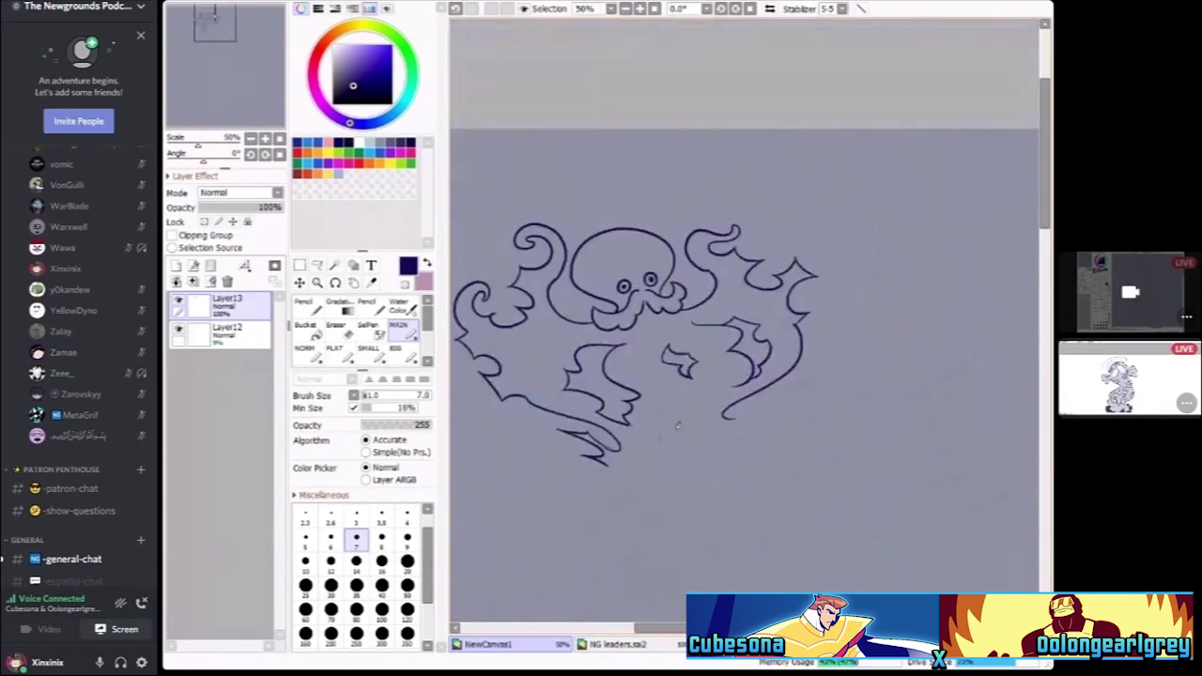
scroll(751, 442, up, 3)
mouse_move(772, 422)
mouse_down()
mouse_move(664, 450)
mouse_move(593, 502)
mouse_move(679, 479)
mouse_up()
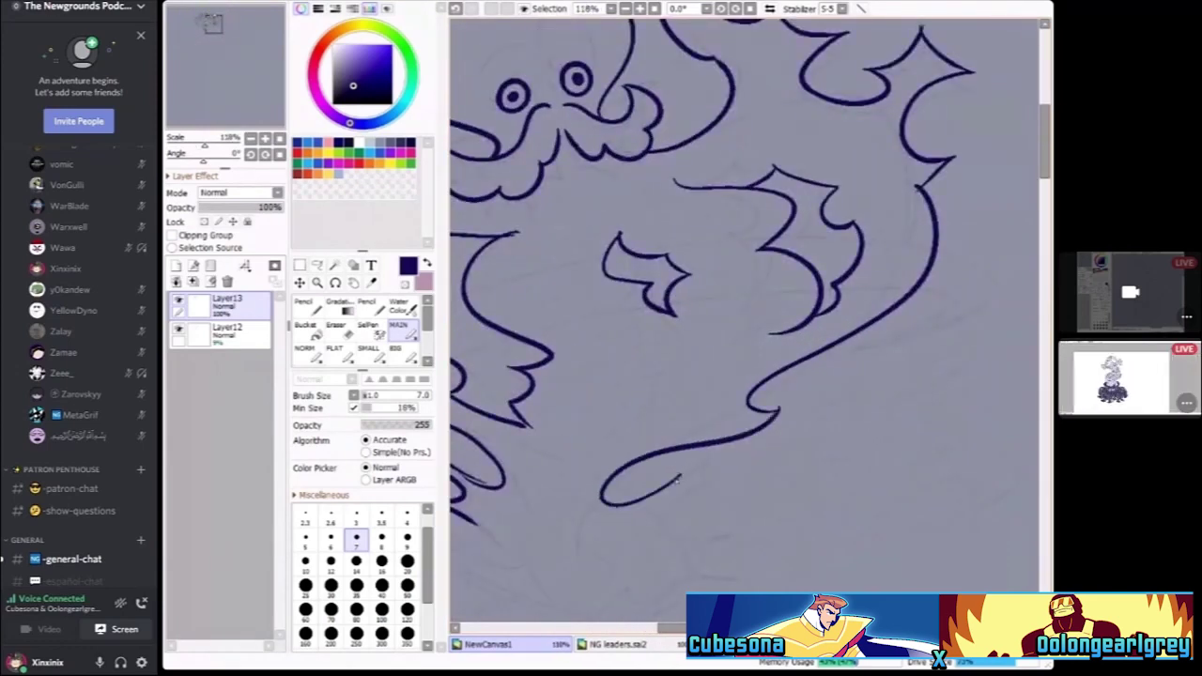
scroll(752, 564, down, 3)
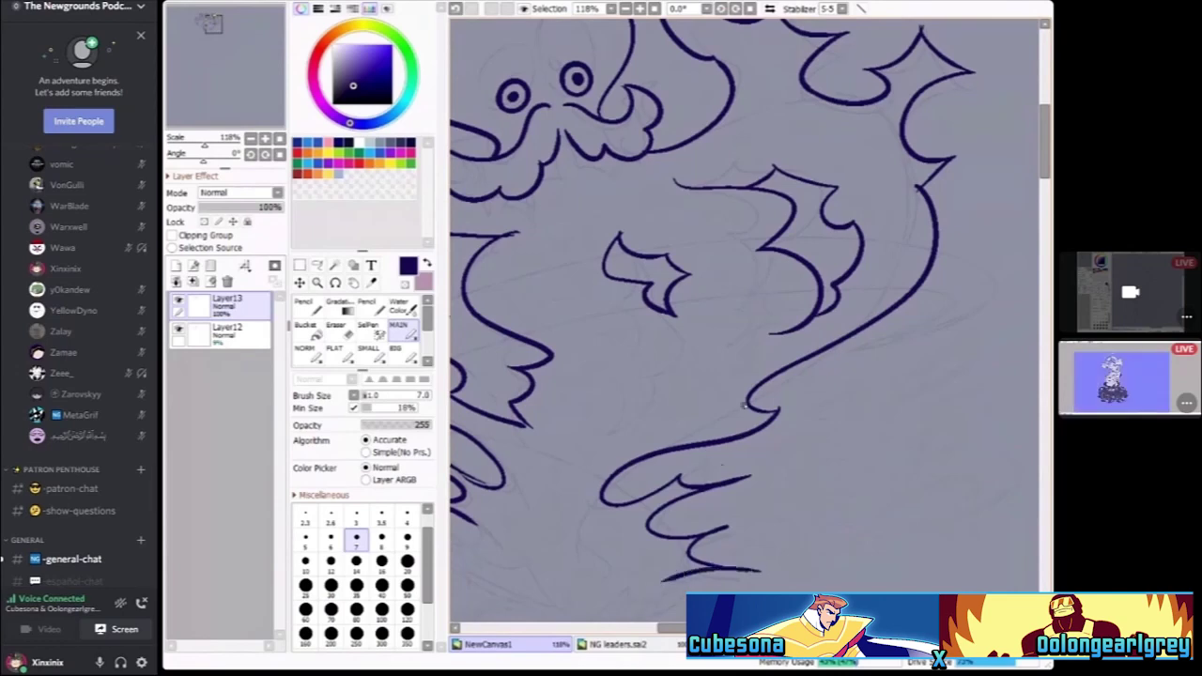
Try inking longer jagged points beneath the left tentacle's rounded tip
scroll(643, 434, up, 3)
scroll(595, 429, down, 3)
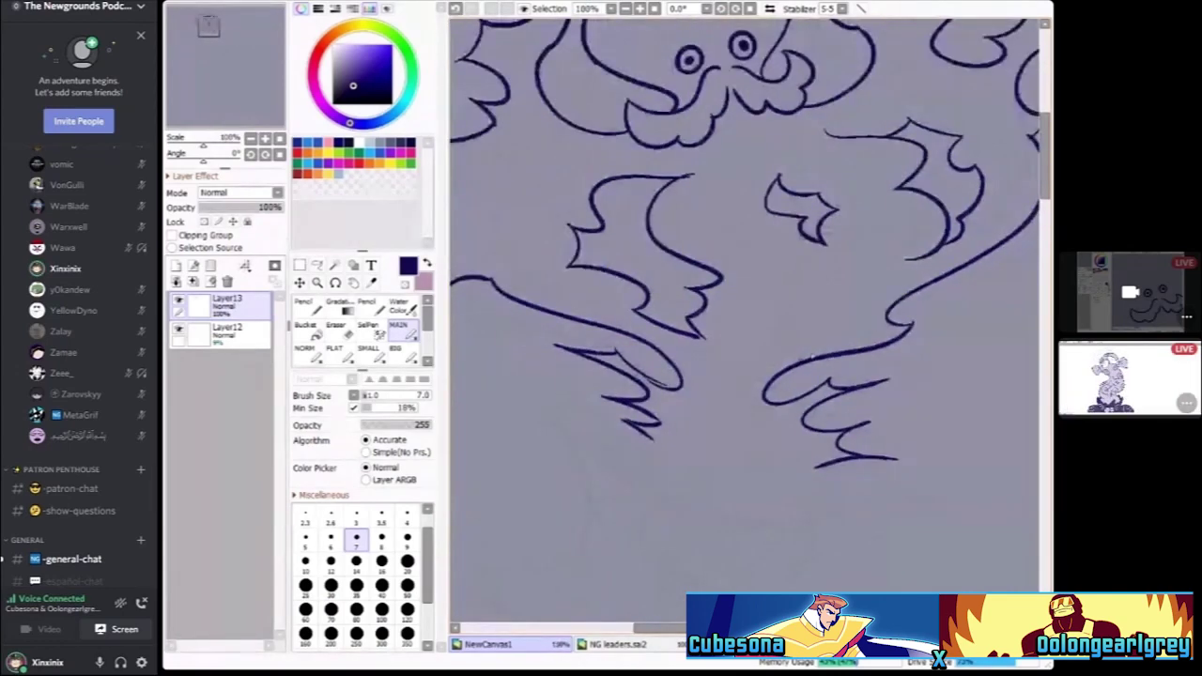
scroll(700, 383, up, 4)
mouse_move(700, 383)
mouse_down()
mouse_move(614, 382)
mouse_move(576, 354)
mouse_up()
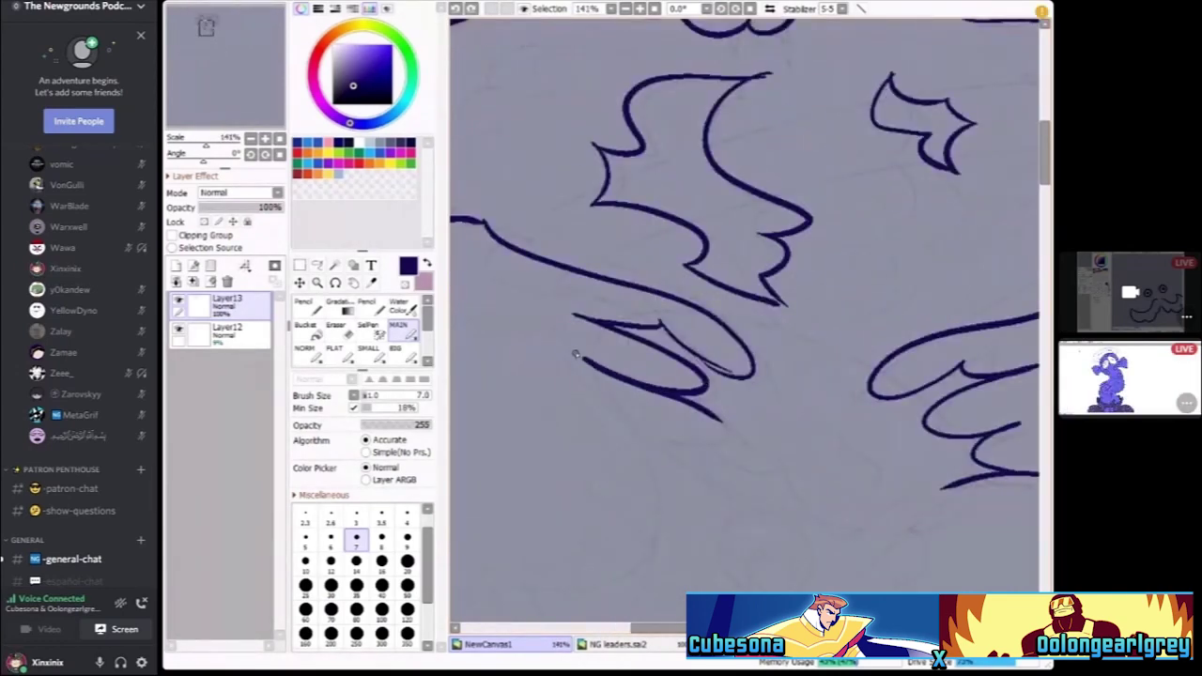
scroll(695, 423, down, 2)
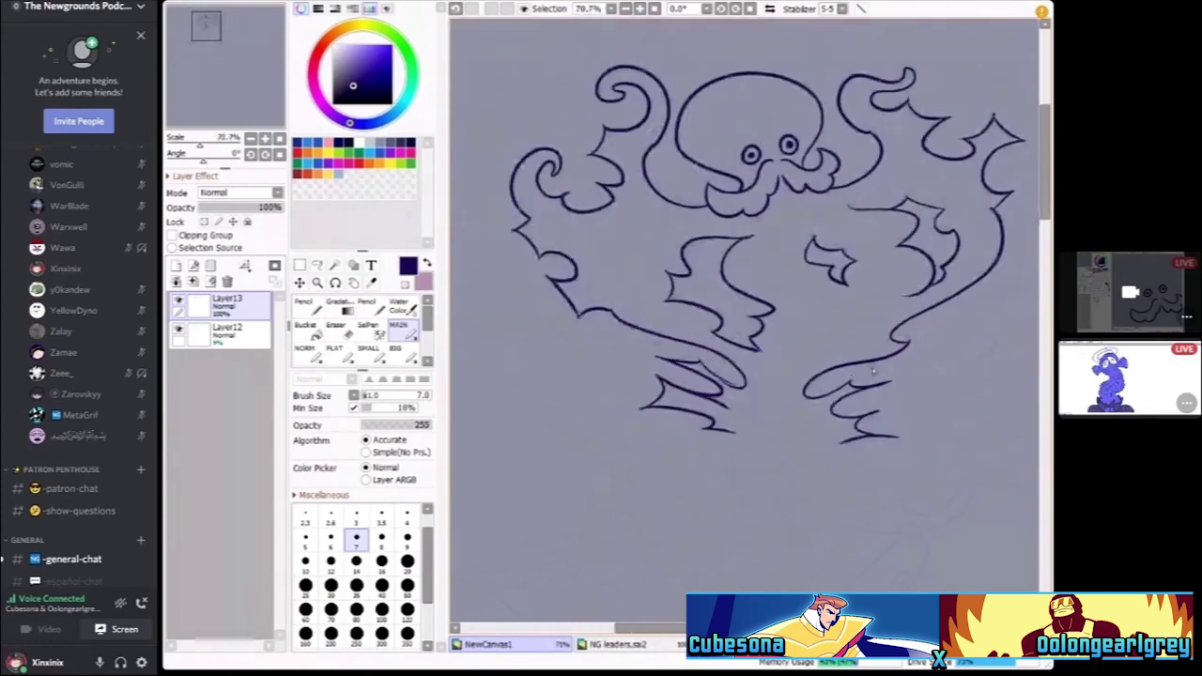
Redraw the lowest curve beneath the right tentacle's rounded tip and erase the stray spike beside it with a size 20 brush
scroll(766, 386, down, 2)
scroll(803, 396, up, 7)
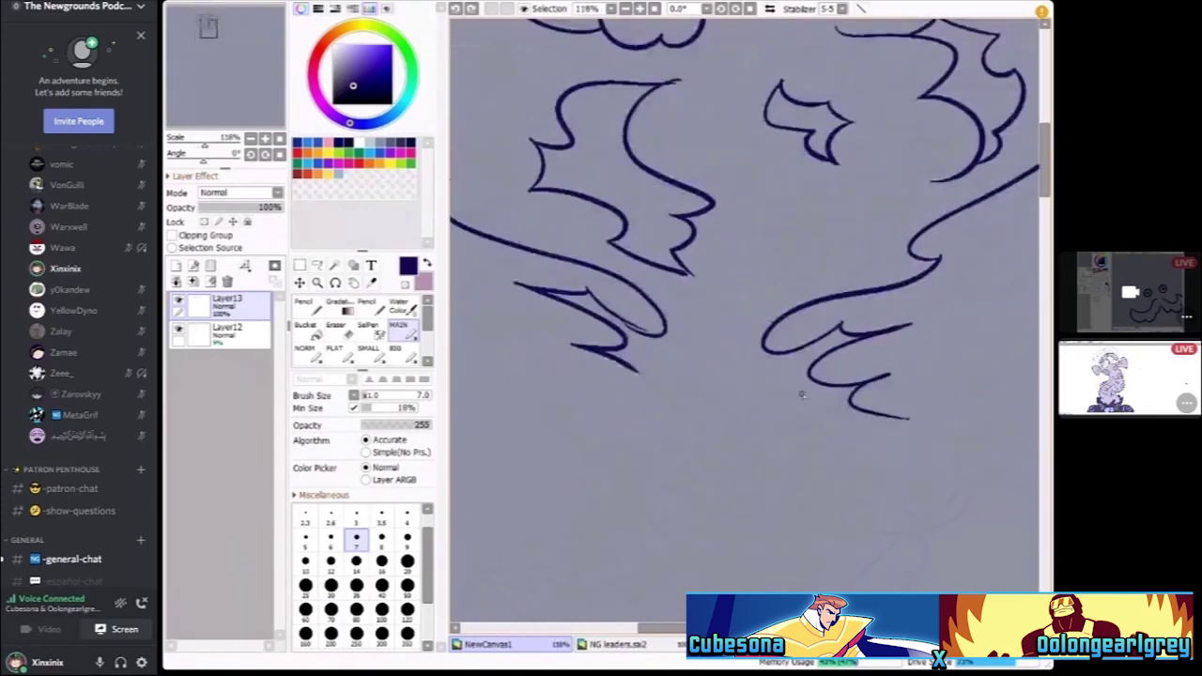
scroll(770, 443, down, 2)
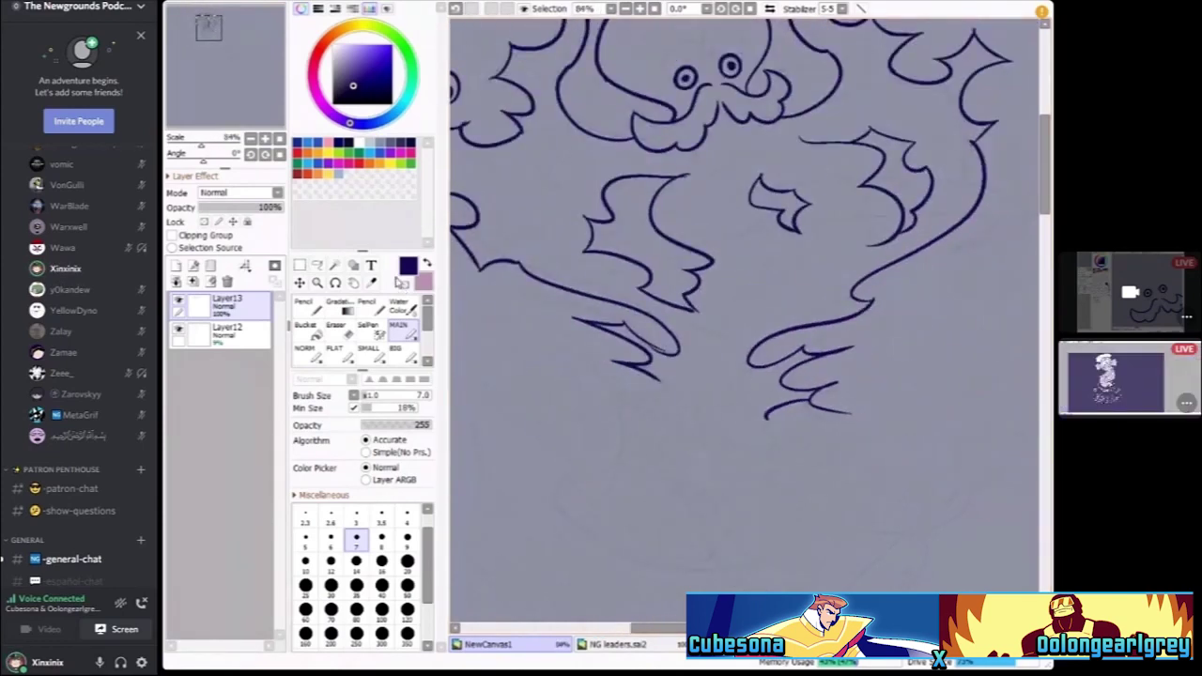
scroll(792, 416, up, 2)
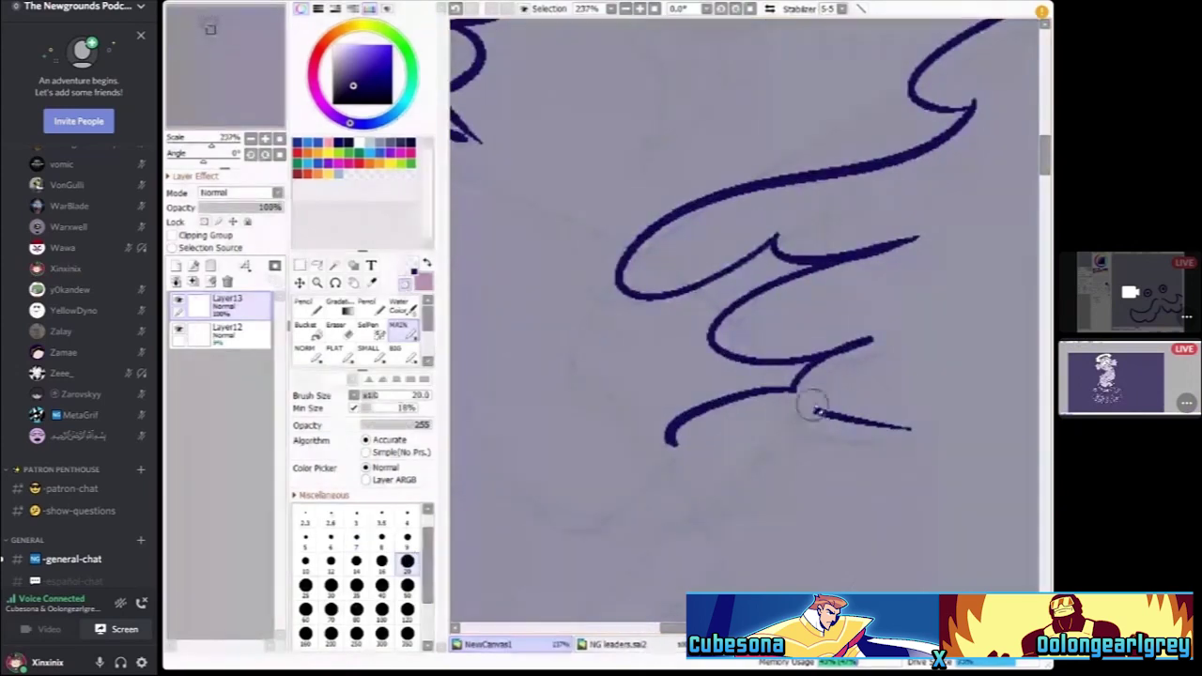
scroll(947, 422, down, 2)
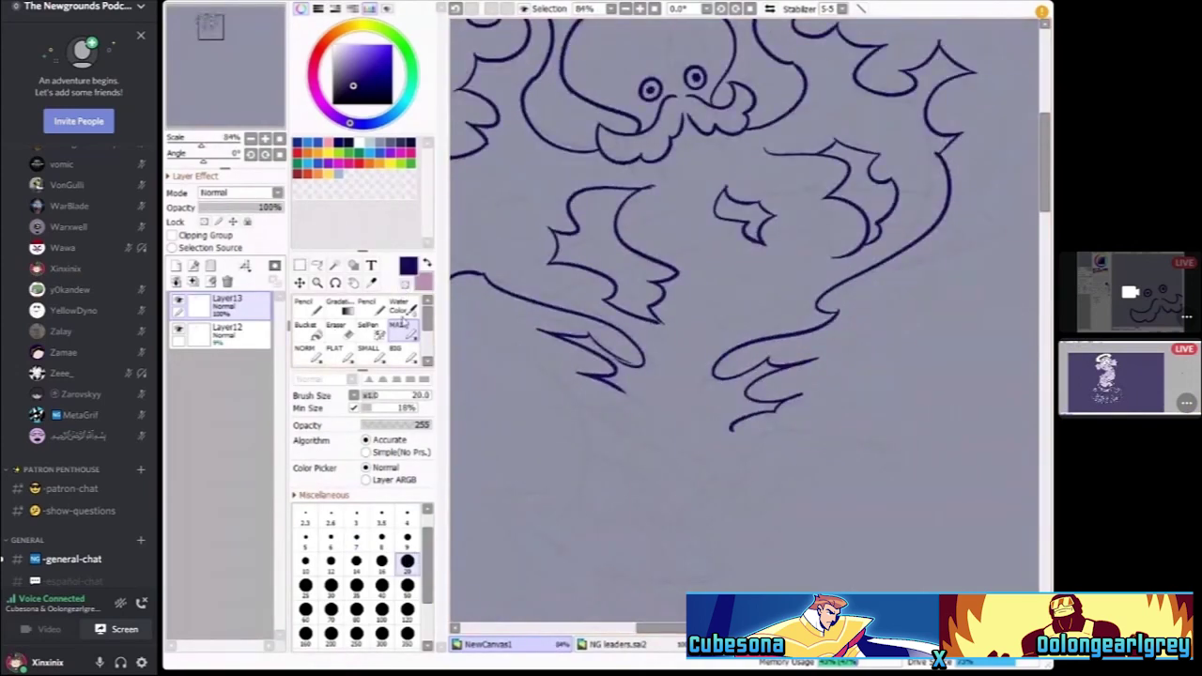
Set the brush size to 6 and ink a pointed, inward-curving edge beneath the left tentacle's jagged points
click(331, 538)
scroll(644, 406, down, 2)
scroll(644, 406, up, 4)
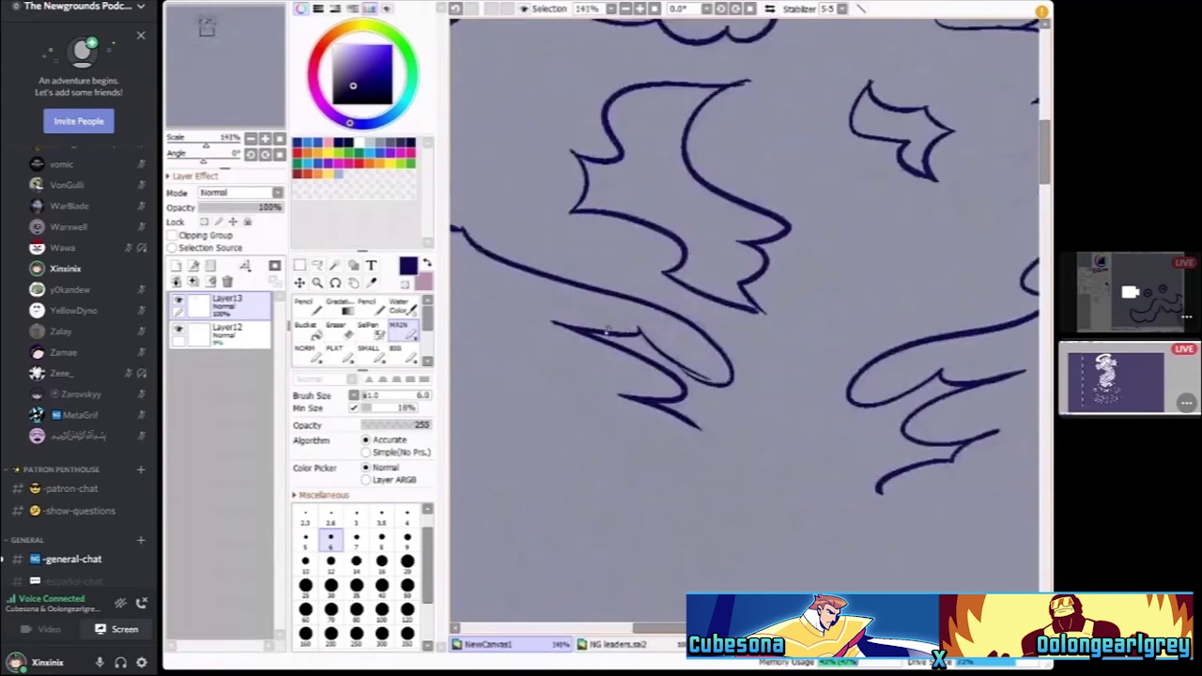
scroll(644, 406, down, 3)
scroll(646, 406, up, 3)
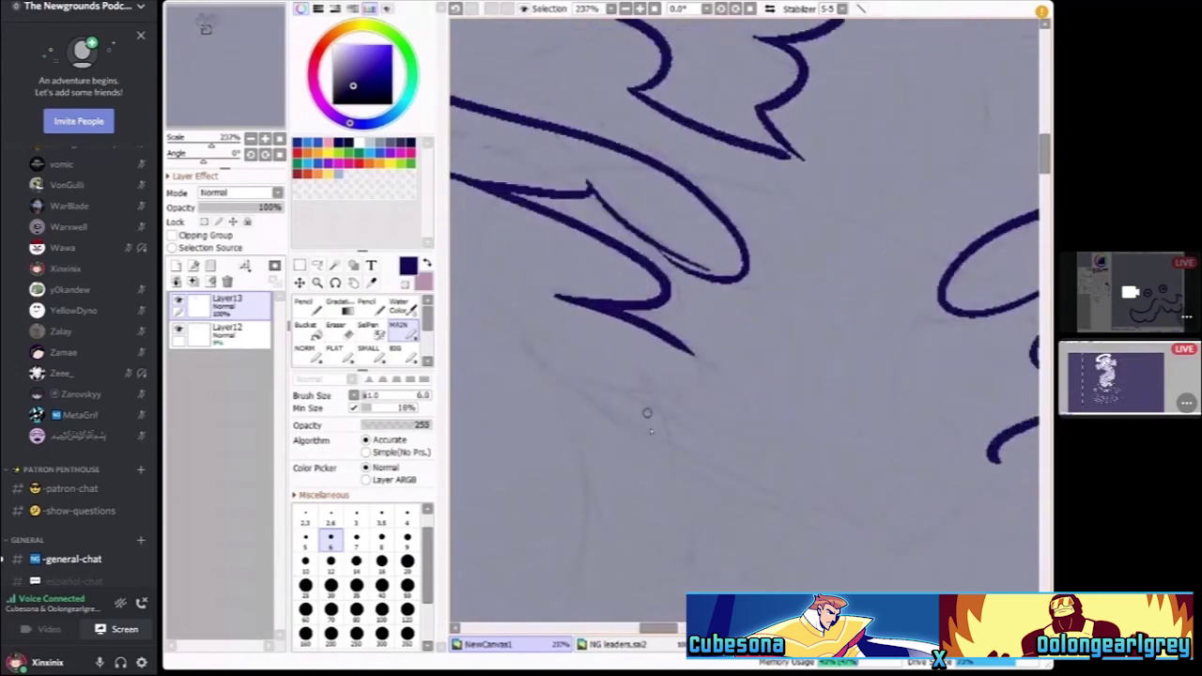
scroll(538, 252, up, 1)
mouse_move(568, 265)
mouse_down()
mouse_move(463, 281)
mouse_move(549, 349)
mouse_move(514, 407)
mouse_up()
drag(670, 457, 673, 460)
scroll(604, 357, down, 5)
key(ctrl+z)
scroll(569, 397, up, 5)
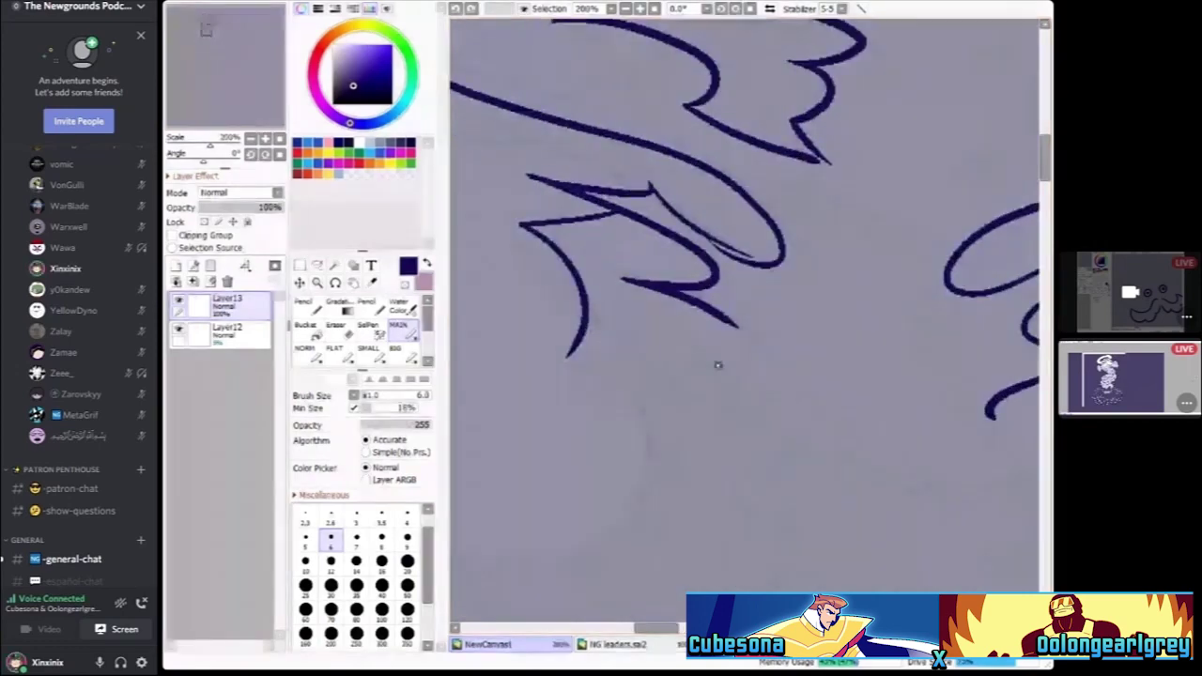
Ink a drooping rounded lobe at the lower end of the left jagged edge, with a short curve rising from it
drag(663, 381, 683, 340)
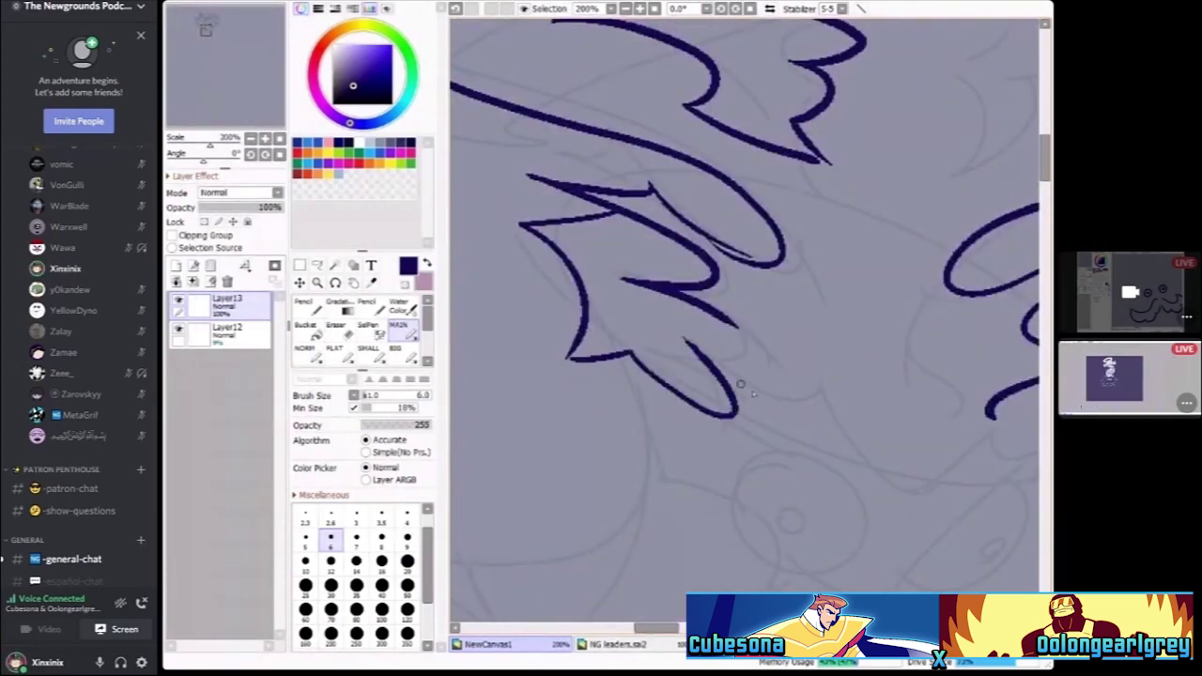
scroll(848, 425, down, 3)
key(ctrl+z)
scroll(883, 447, up, 4)
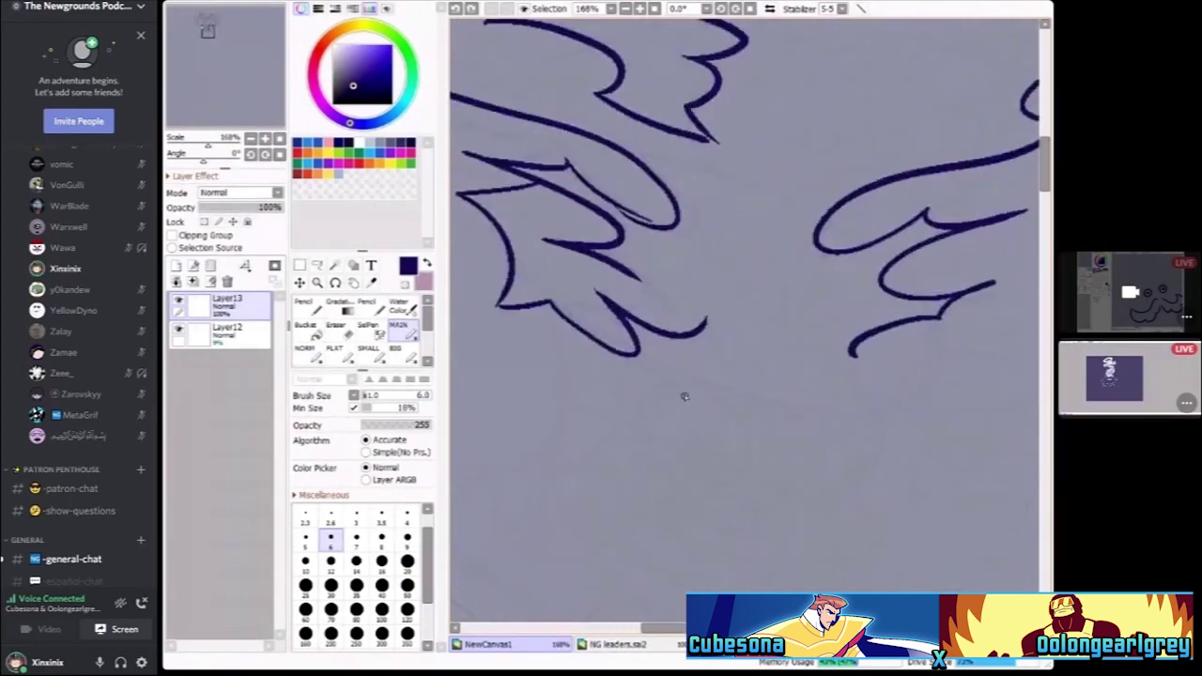
Try extending the lower edge down and right from the lobe's curve, ending in a narrow loop
drag(687, 302, 791, 427)
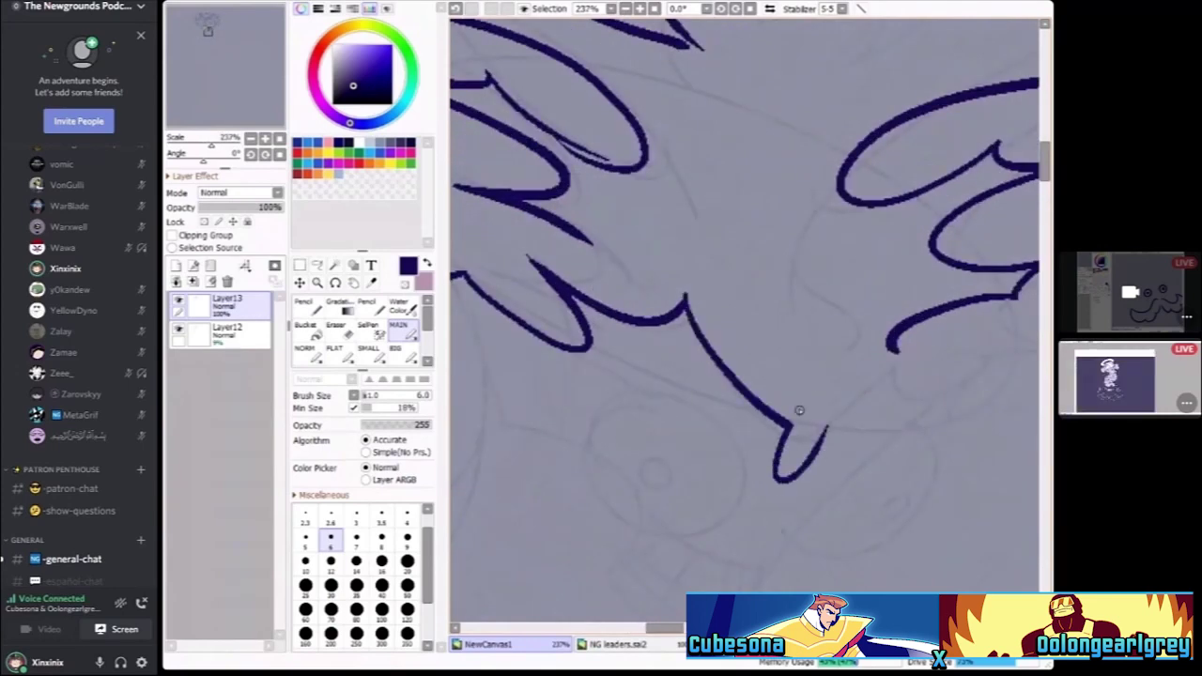
scroll(799, 427, down, 4)
key(ctrl+z)
key(ctrl+z)
scroll(781, 413, up, 5)
Ink the scalloped lower edge from the left lobe down to a low point, and back up to a spiky tip below the right tentacle
mouse_move(711, 275)
mouse_down()
mouse_move(797, 397)
mouse_move(797, 365)
mouse_up()
mouse_move(795, 366)
mouse_down()
mouse_move(819, 477)
mouse_move(809, 436)
mouse_move(827, 453)
mouse_move(813, 457)
mouse_move(881, 414)
mouse_up()
scroll(800, 423, down, 2)
scroll(813, 442, up, 1)
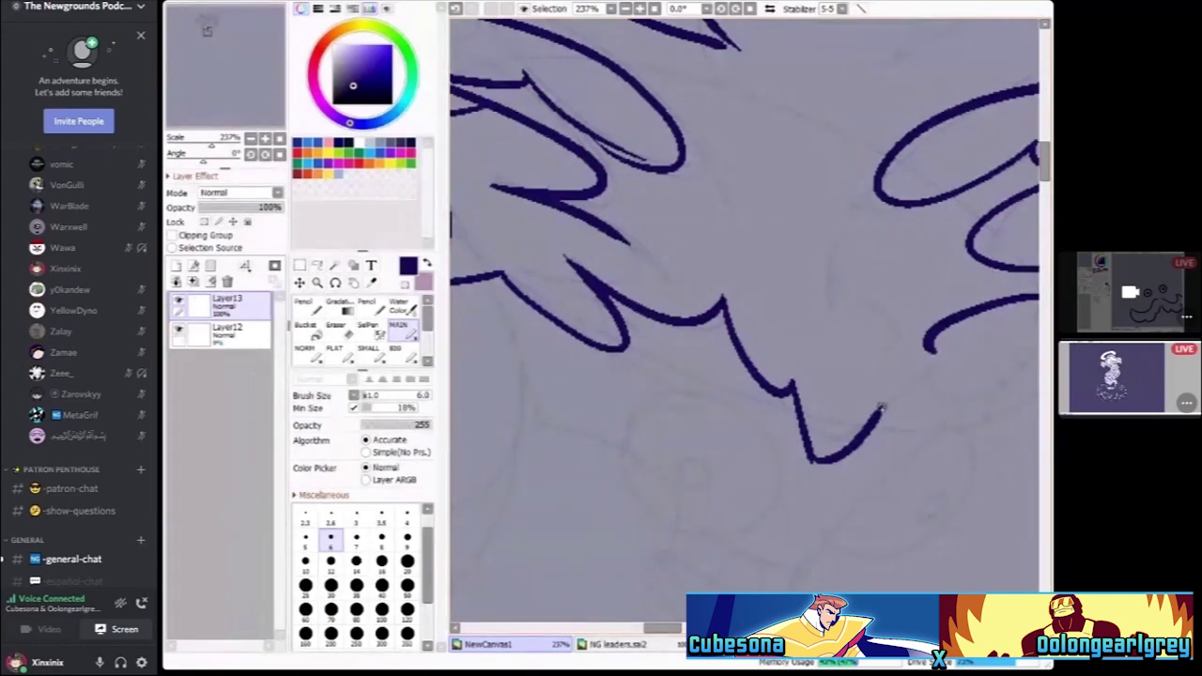
scroll(860, 383, down, 6)
key(ctrl+z)
scroll(899, 385, up, 5)
scroll(853, 408, up, 1)
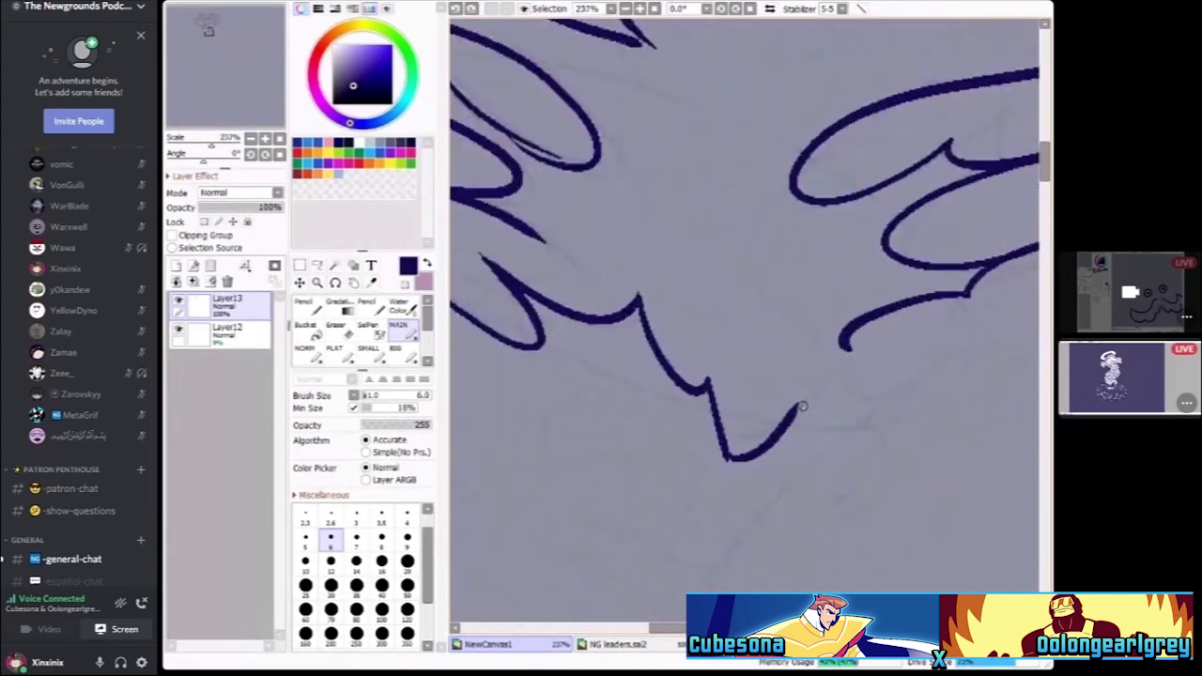
drag(855, 389, 903, 339)
scroll(902, 339, down, 2)
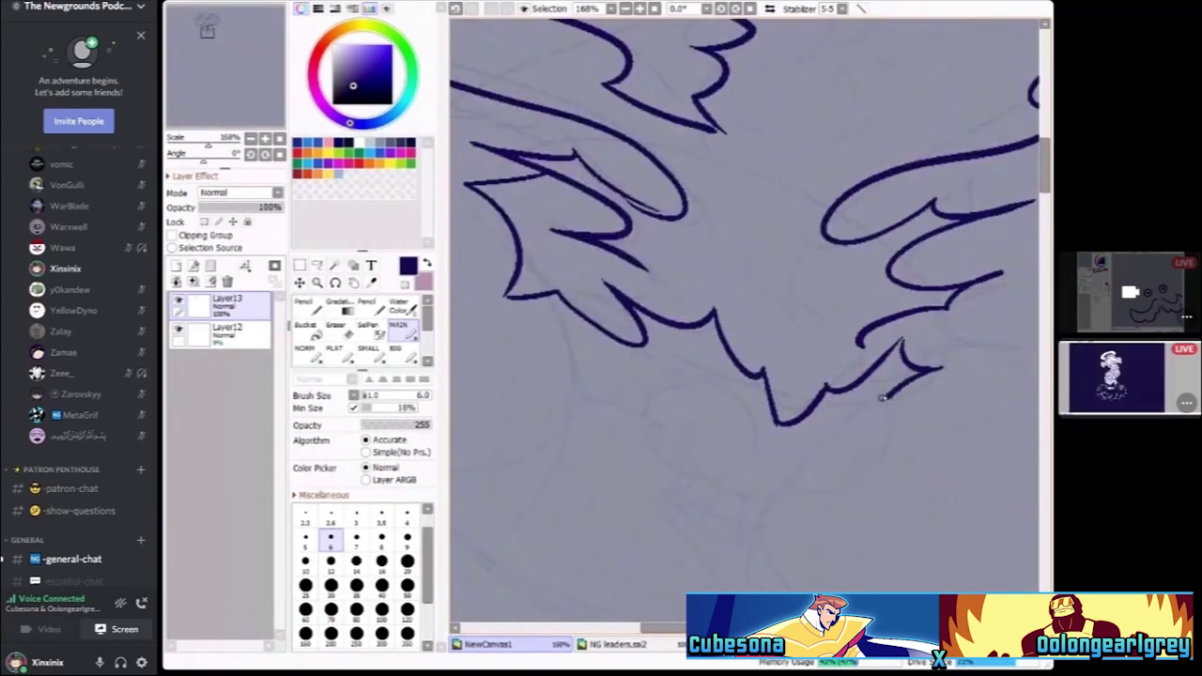
Ink a large round eye outline over the sketched circle below the scalloped edge
scroll(676, 387, up, 4)
mouse_move(692, 357)
mouse_down()
mouse_move(607, 367)
mouse_move(792, 520)
mouse_up()
mouse_move(834, 447)
mouse_down()
mouse_move(673, 342)
mouse_move(604, 417)
mouse_up()
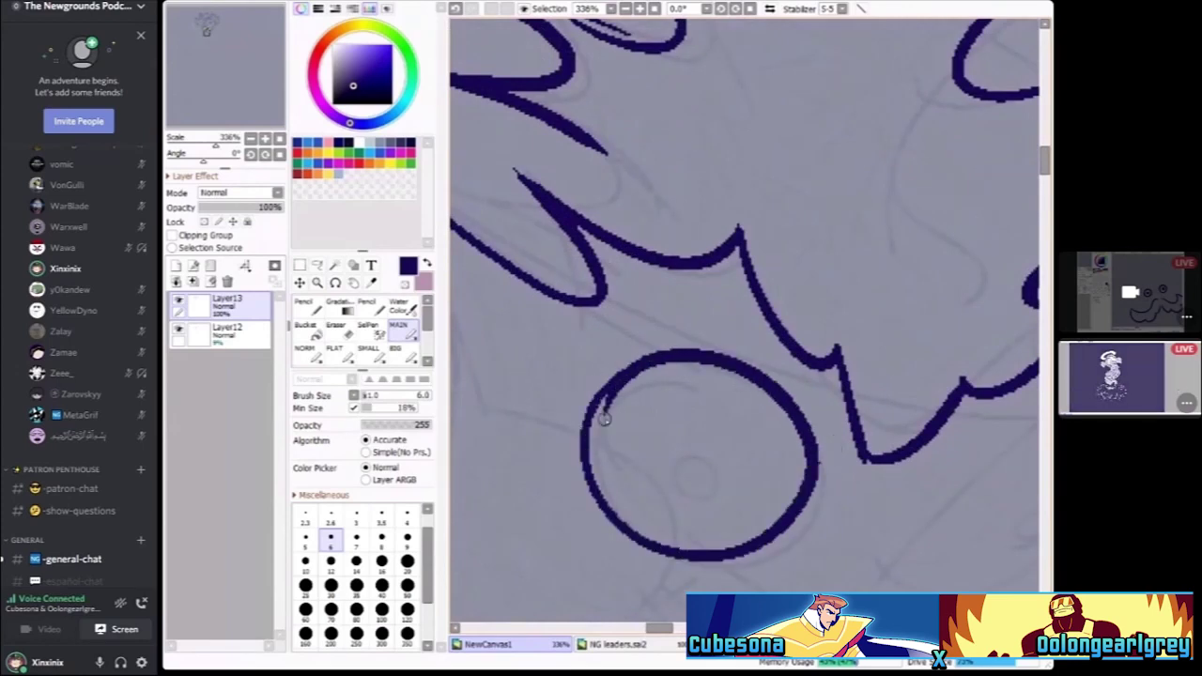
Ink a slanted oval eye to the right of the round eye and fill a small dark pupil in each eye
scroll(686, 352, down, 4)
scroll(846, 404, up, 4)
mouse_move(894, 388)
mouse_down()
mouse_move(733, 444)
mouse_move(738, 571)
mouse_move(926, 441)
mouse_move(744, 424)
mouse_move(686, 503)
mouse_move(896, 435)
mouse_move(850, 371)
mouse_up()
scroll(790, 409, down, 6)
key(ctrl+z)
scroll(789, 415, up, 5)
scroll(883, 455, up, 2)
mouse_move(883, 455)
mouse_down()
mouse_move(832, 464)
mouse_move(878, 460)
mouse_up()
scroll(879, 460, down, 3)
scroll(708, 416, up, 1)
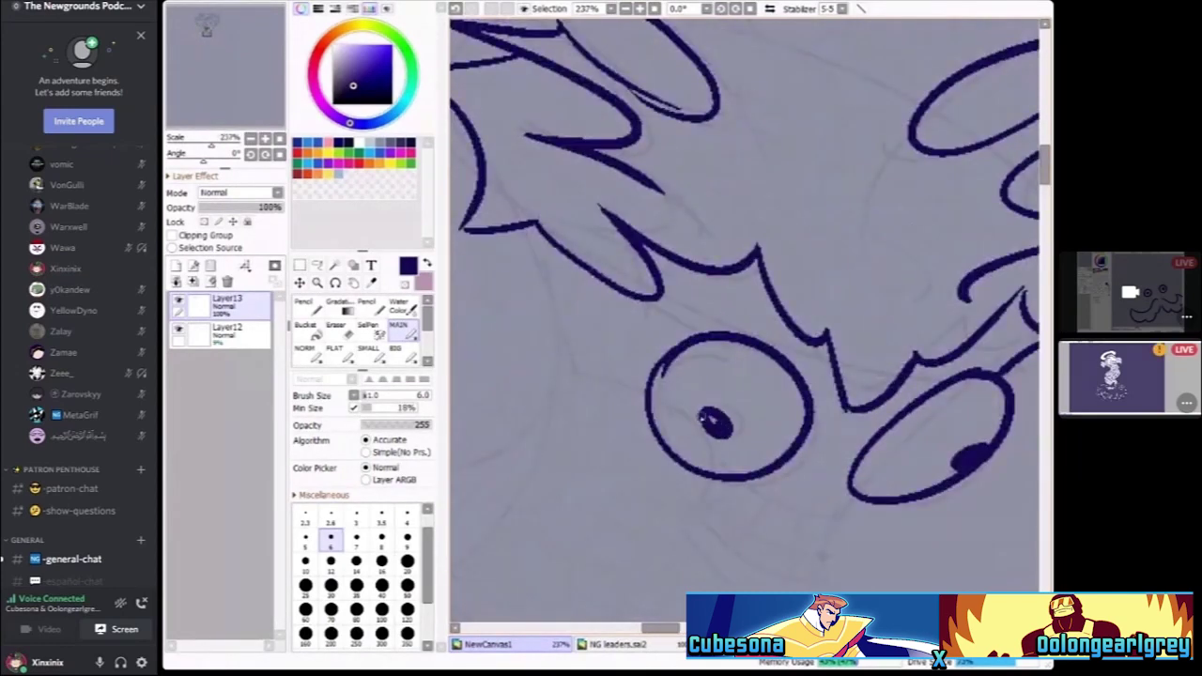
Ink a short curve down from the round eye to a pointed corner, with a straight jaw line slanting down and right
scroll(703, 415, down, 2)
scroll(688, 395, up, 1)
drag(650, 430, 766, 561)
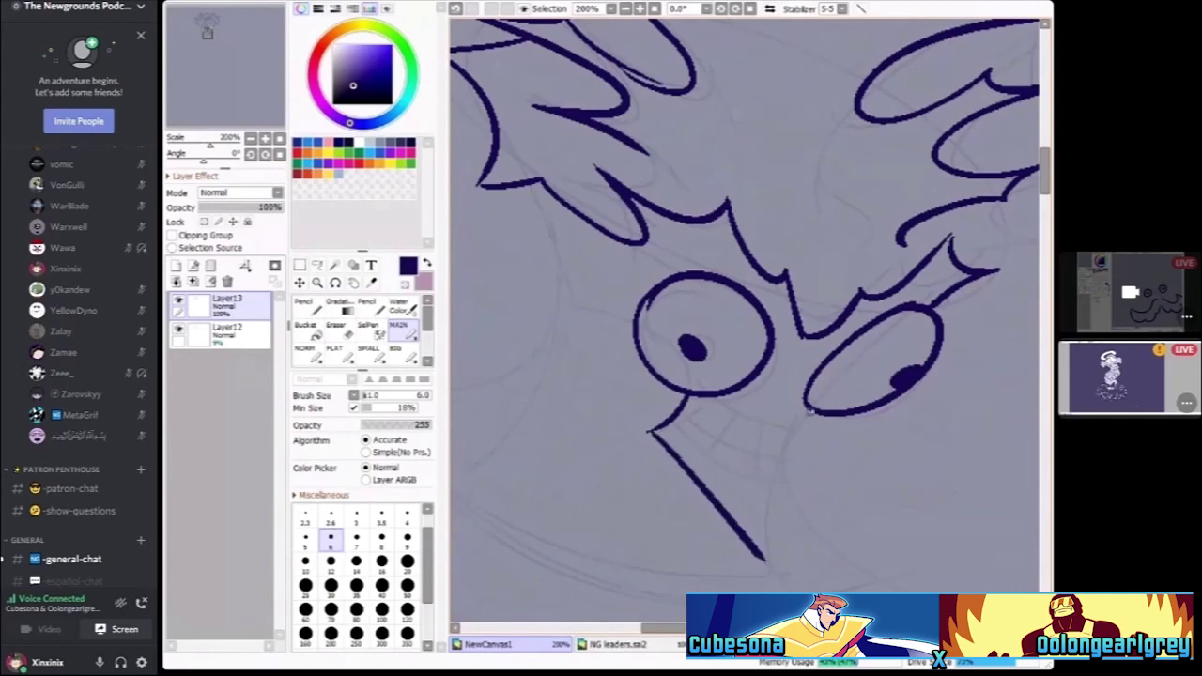
Ink the right side of the face as a curve from the oval eye's lower end down toward the jaw line's end
scroll(752, 404, down, 3)
key(ctrl+z)
scroll(752, 438, up, 5)
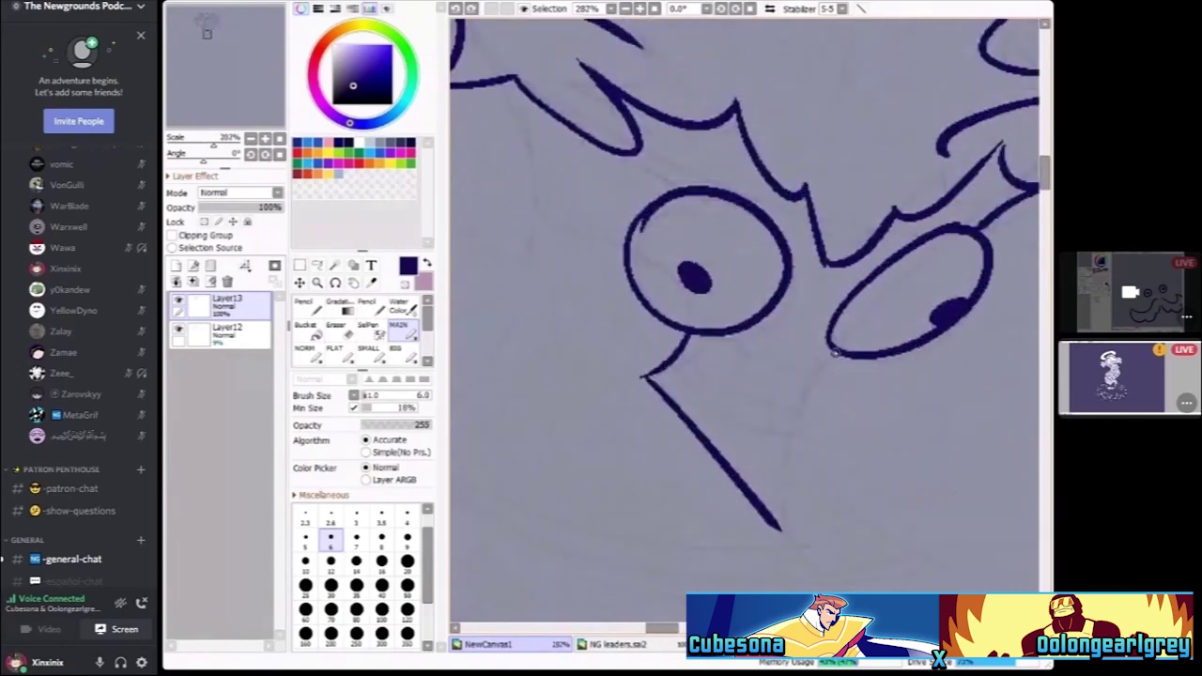
drag(834, 354, 787, 570)
Ink the mouth's curved upper edge from under the round eye to the right face line, and start a tooth line at its left end
scroll(738, 341, up, 1)
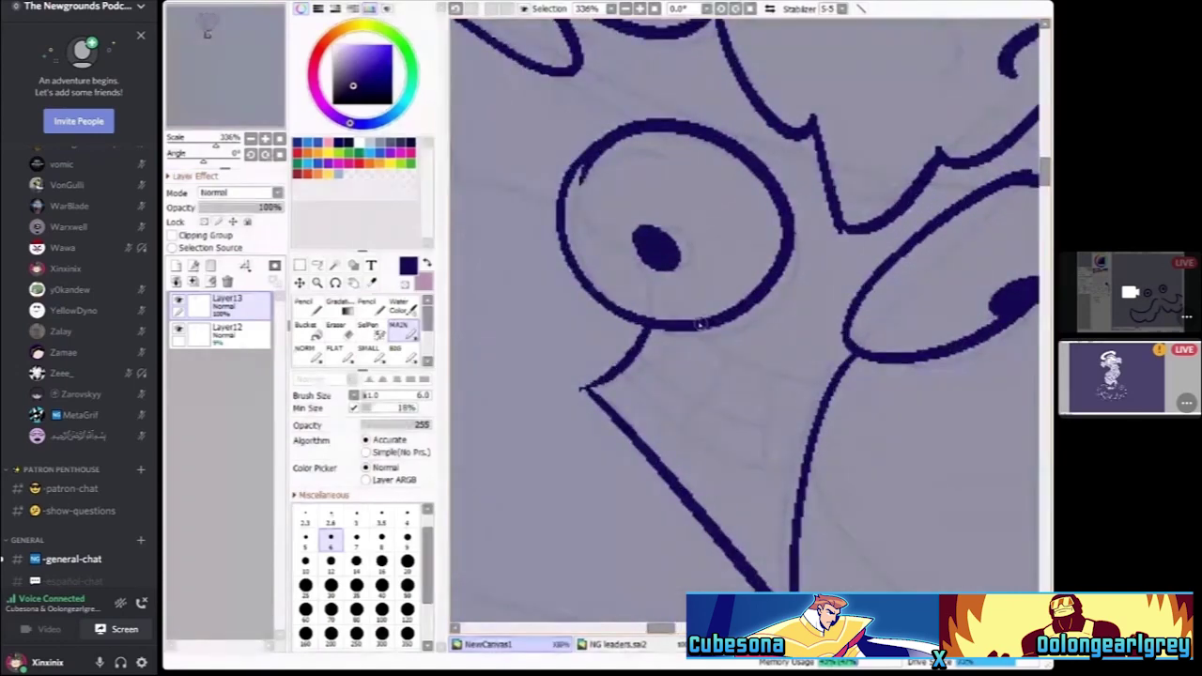
mouse_move(704, 326)
mouse_down()
mouse_move(728, 360)
mouse_move(851, 358)
mouse_up()
scroll(770, 338, down, 5)
key(ctrl+z)
scroll(774, 326, up, 6)
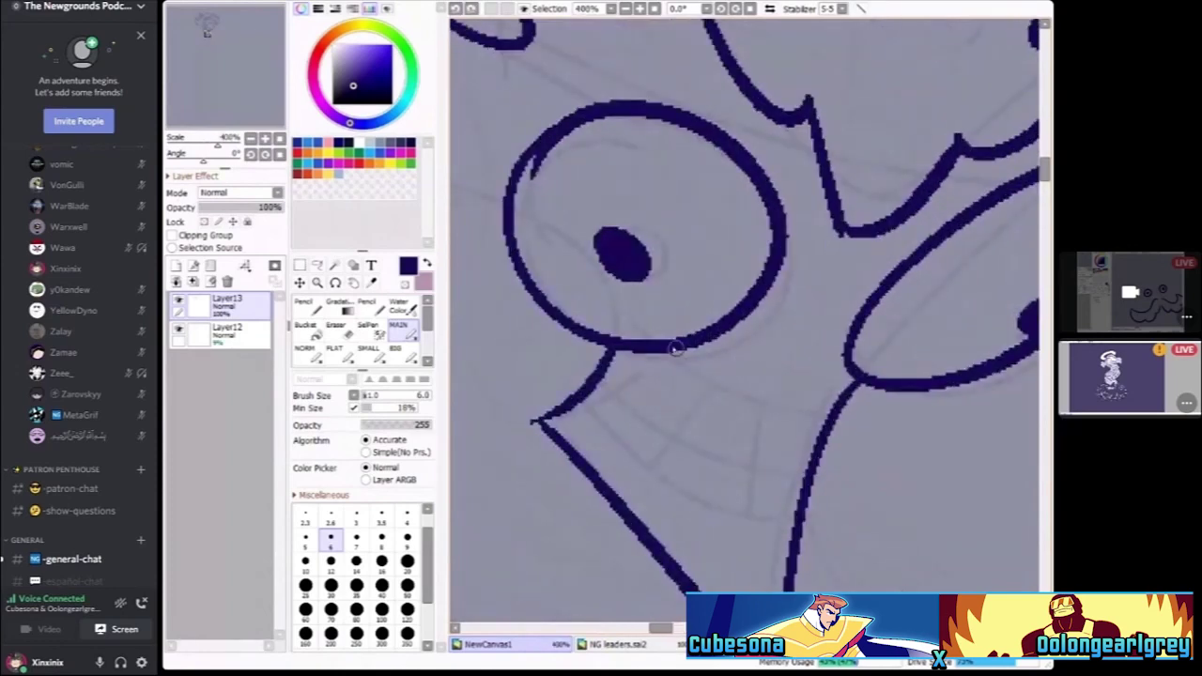
drag(781, 425, 841, 415)
click(592, 395)
drag(676, 204, 686, 222)
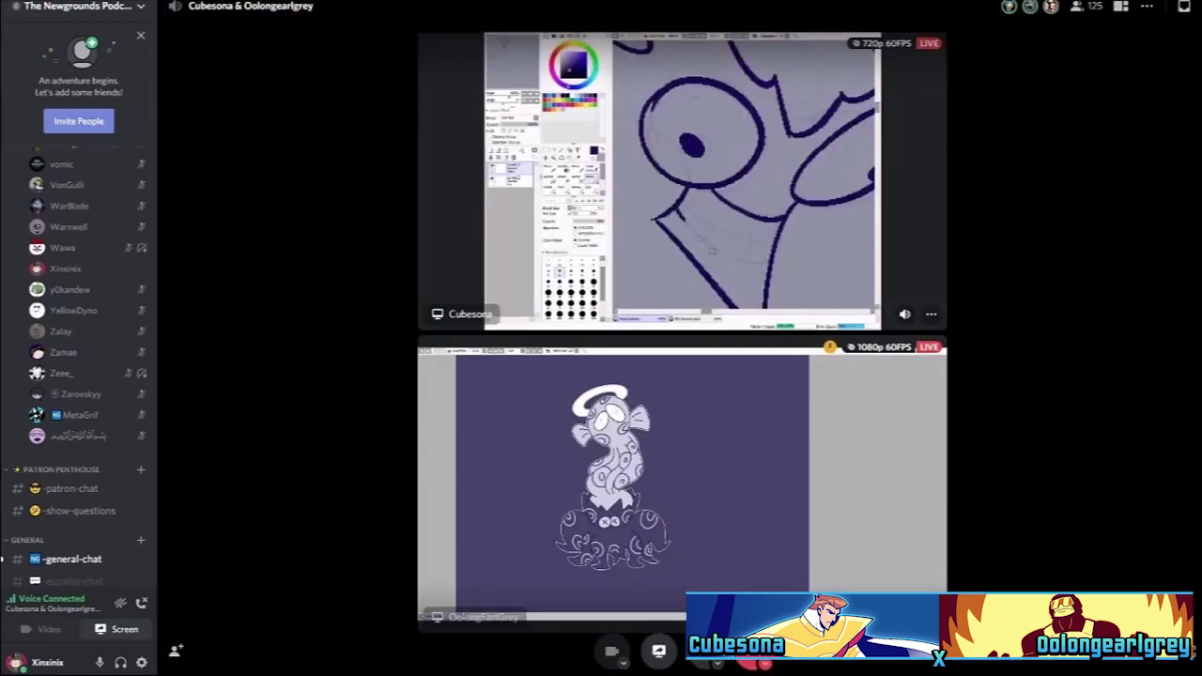
View the other artist's streamed drawing of the haloed tentacle figure, and return to the stream with the octopus inking
click(682, 479)
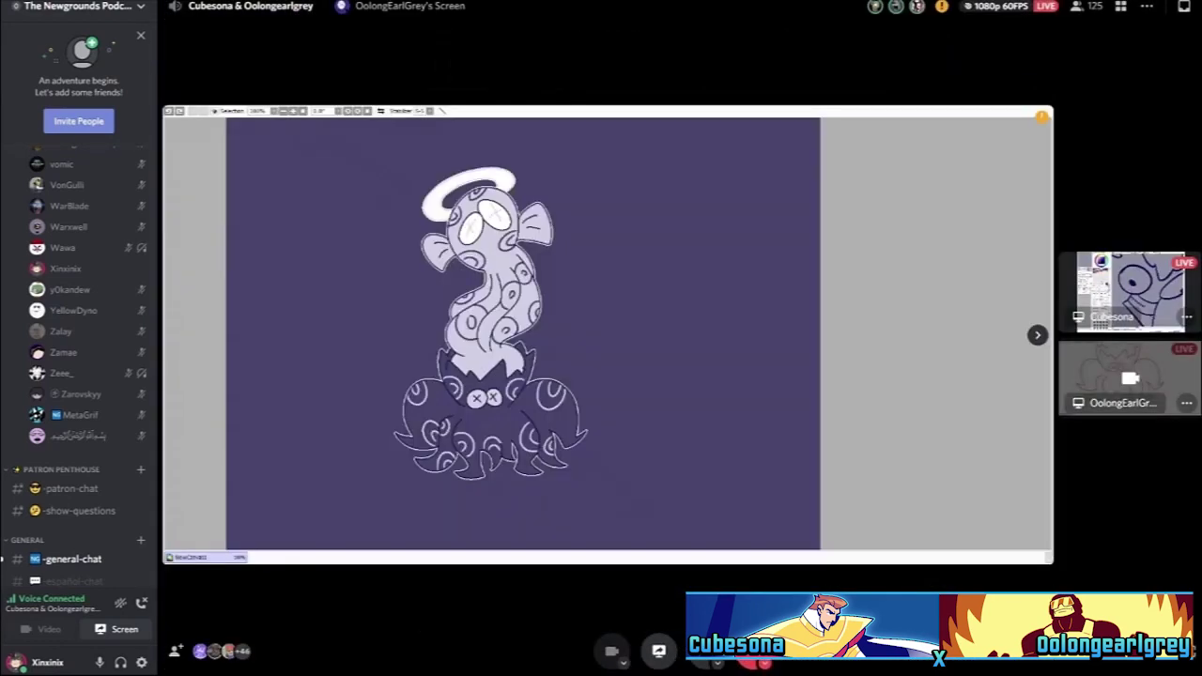
click(1131, 292)
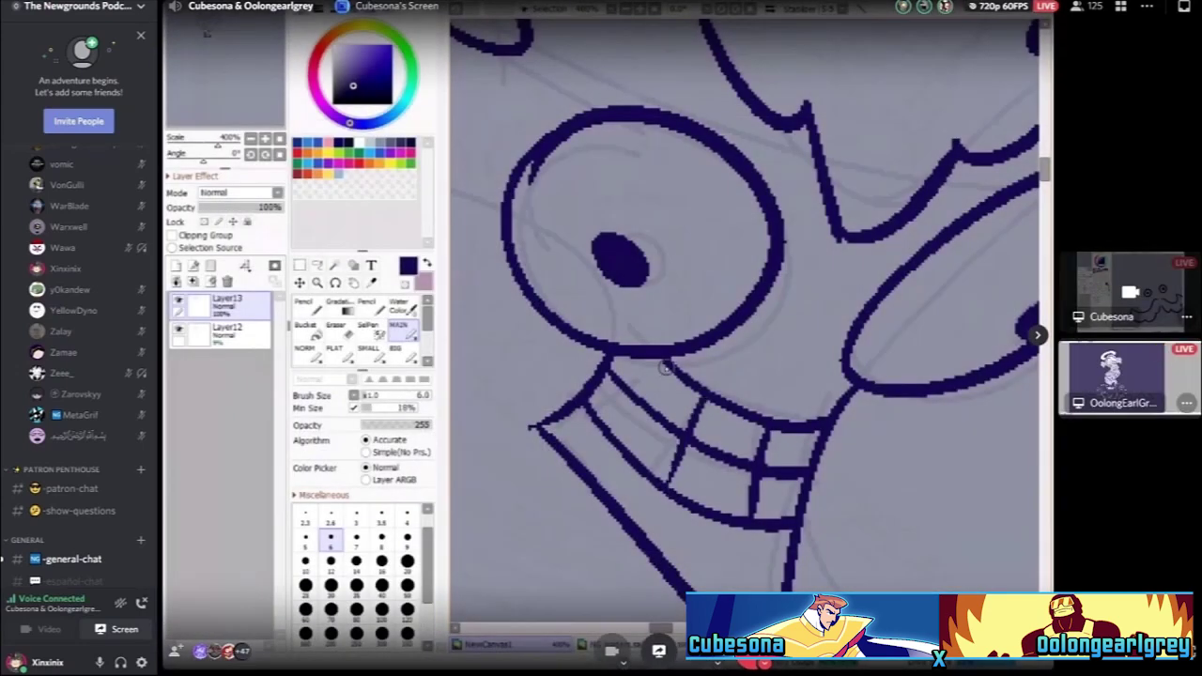
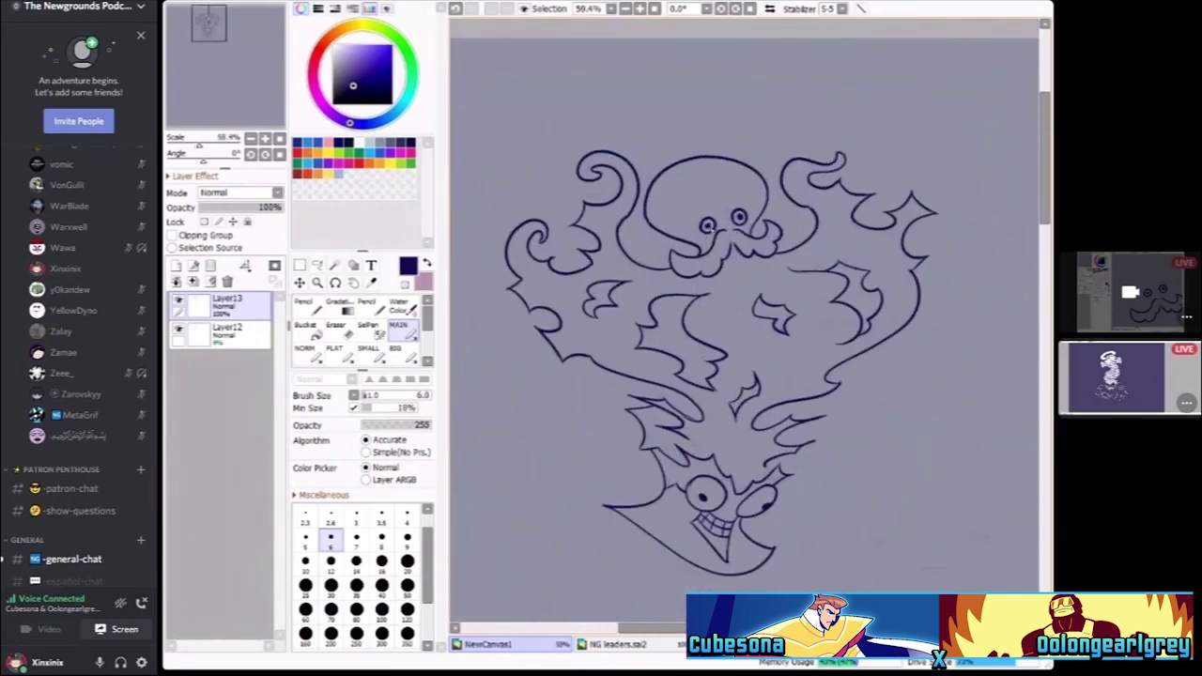
View the second artist's shared screen in the call and return to the first artist's shared screen
click(1130, 378)
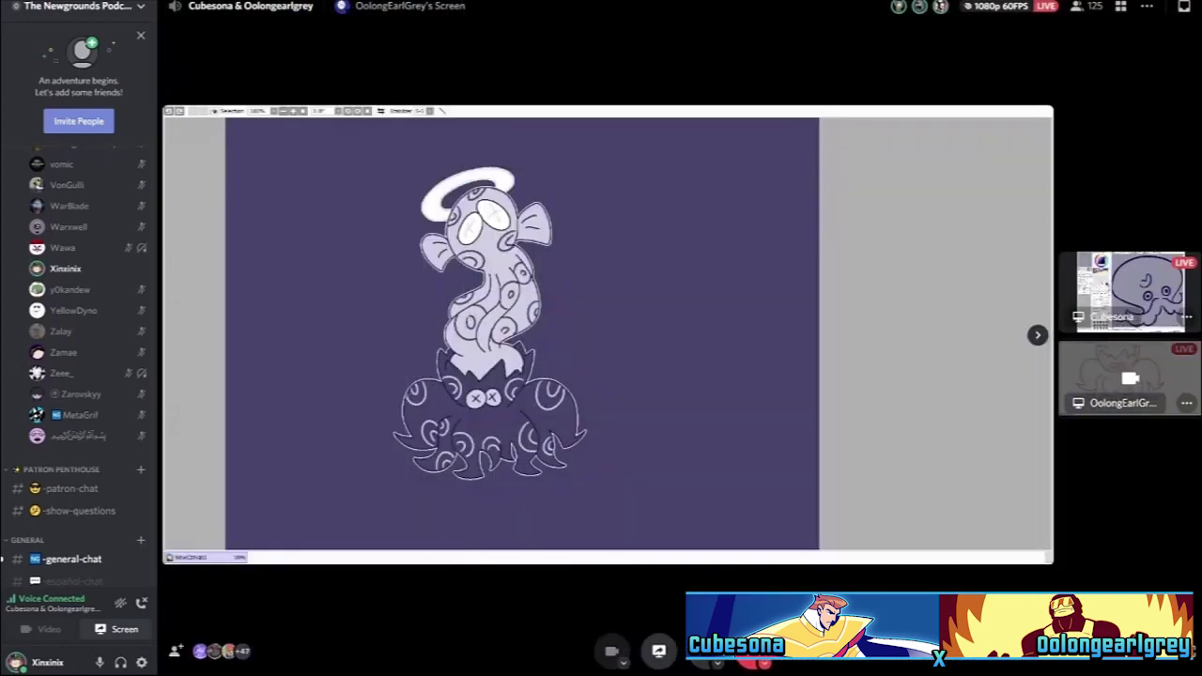
click(1130, 293)
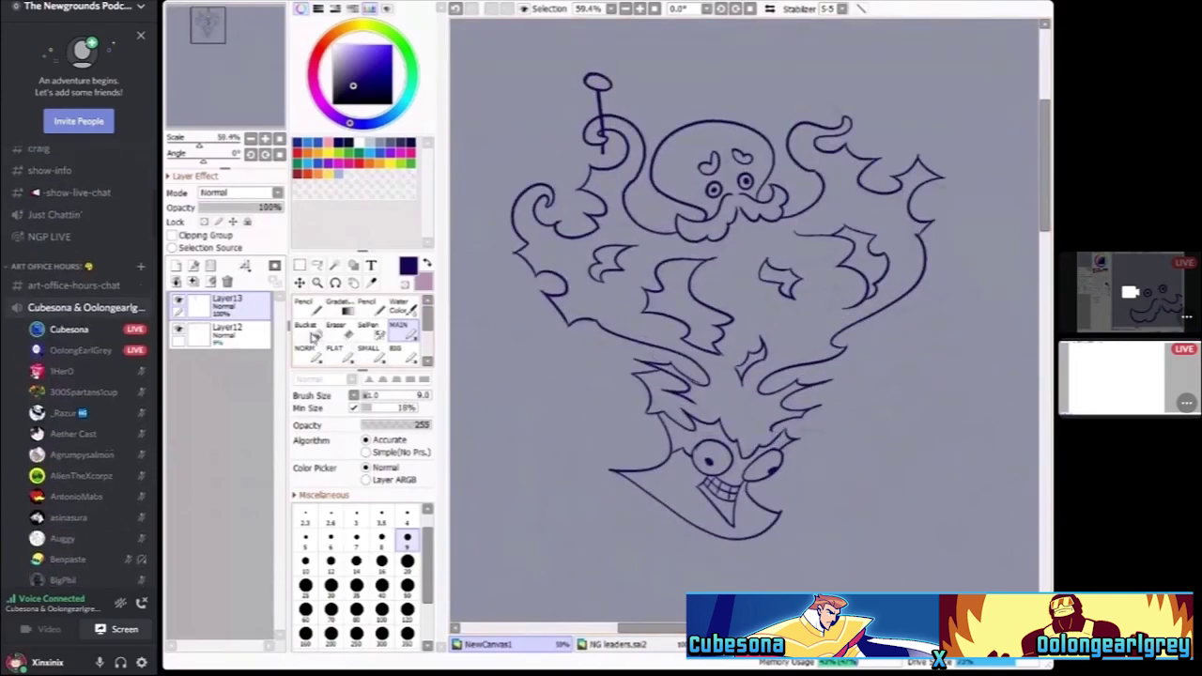
Create a private voice channel in the Art Office Hours! category, named with the two guest artists' handles joined by "&"
click(141, 394)
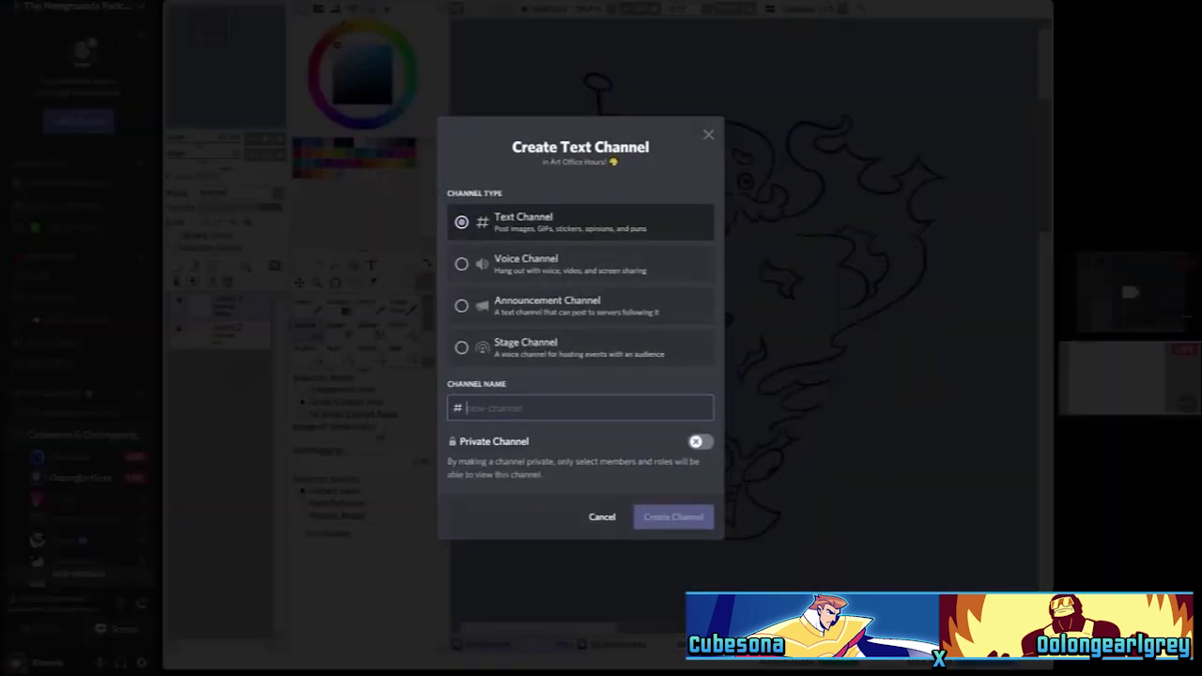
click(581, 265)
click(701, 442)
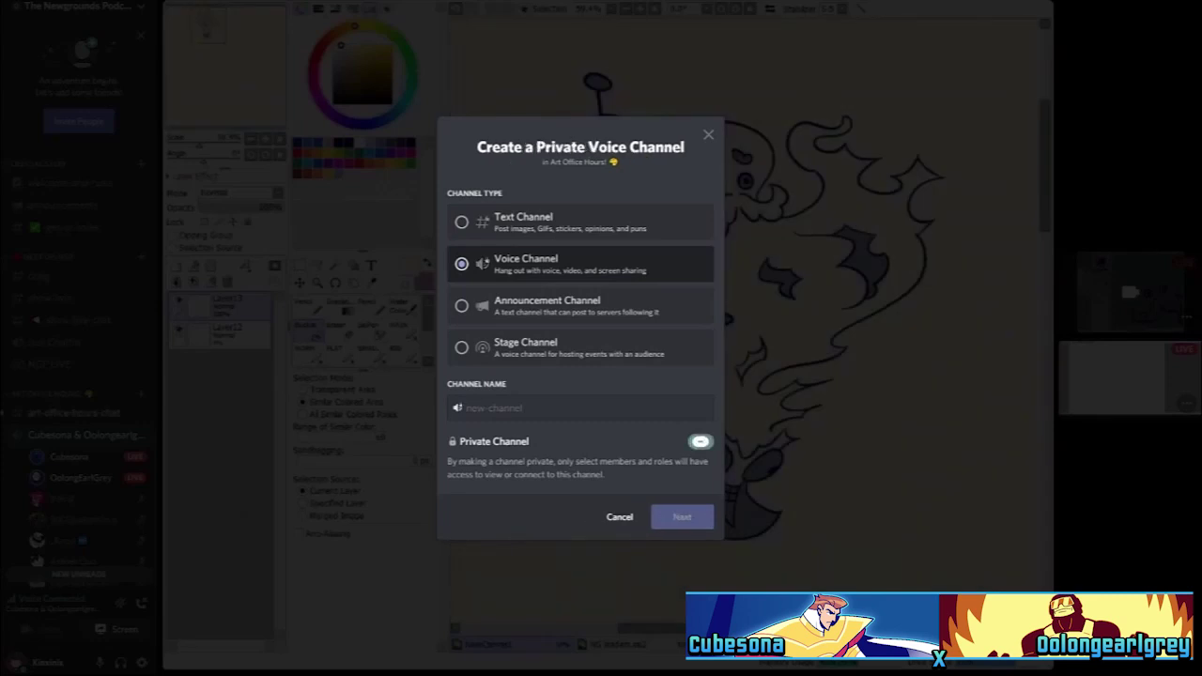
click(580, 408)
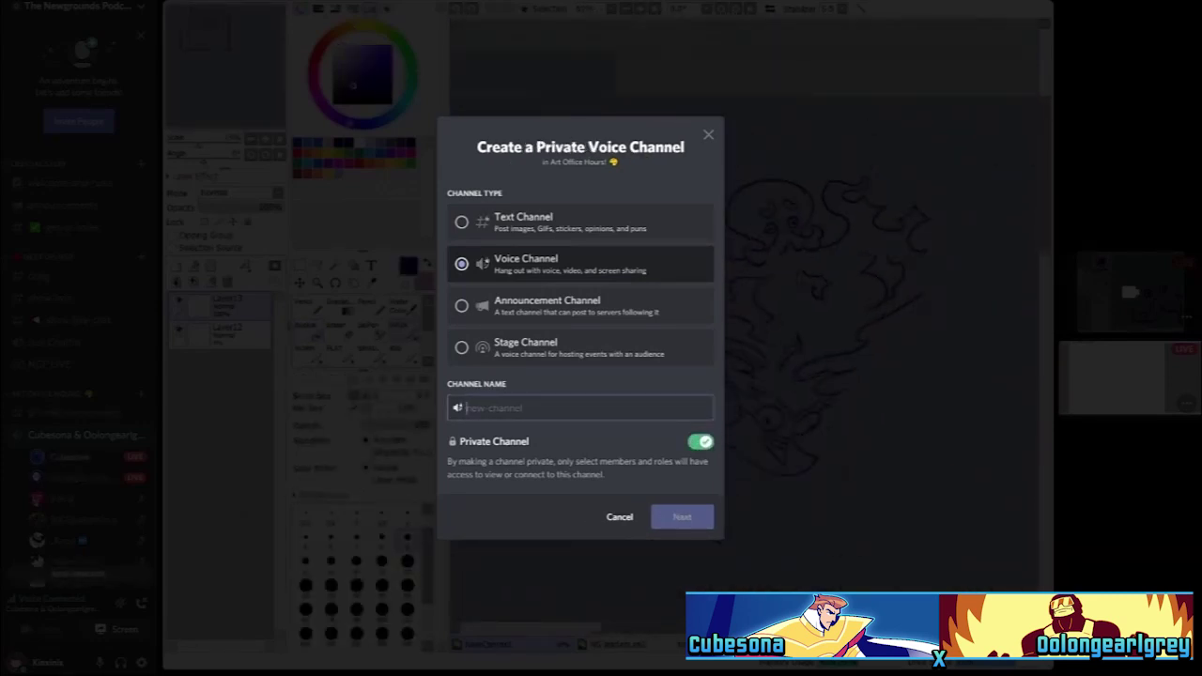
text(AetherionArt )
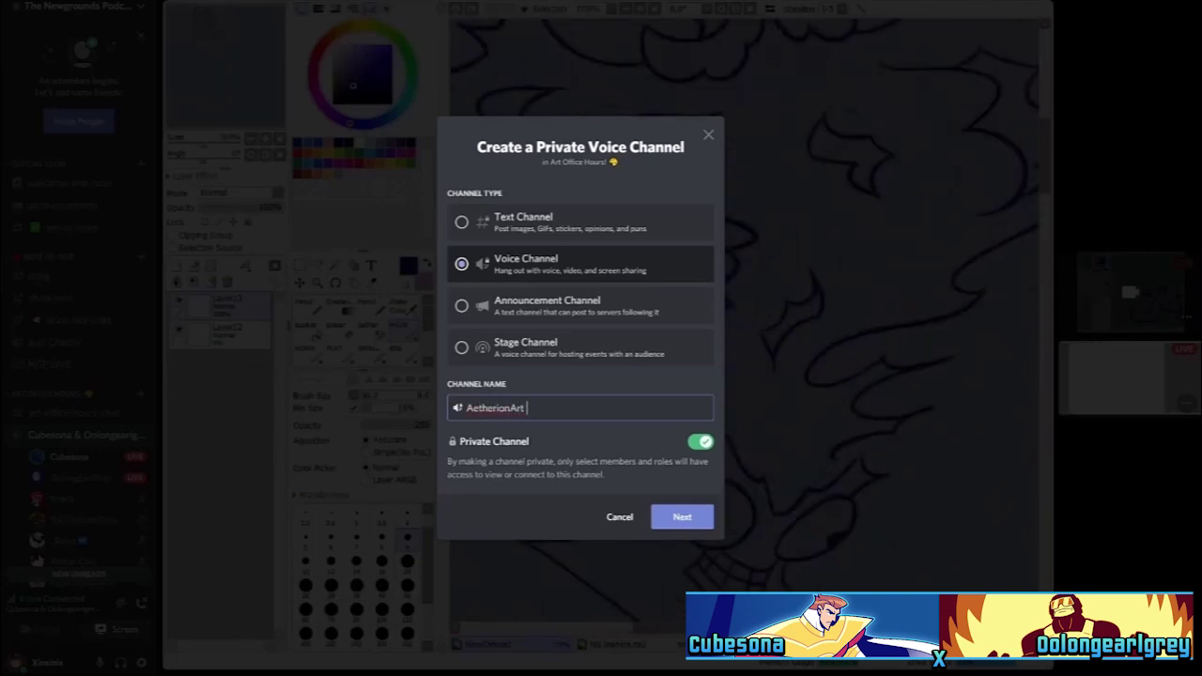
text(&)
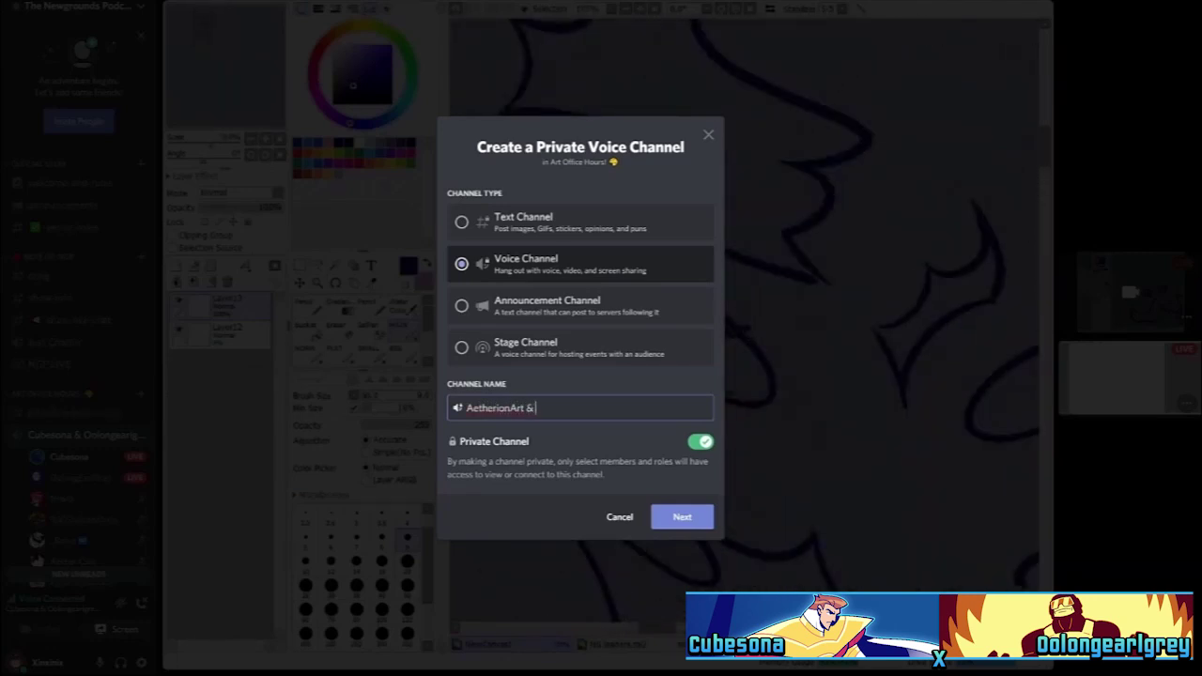
text( Cubeson)
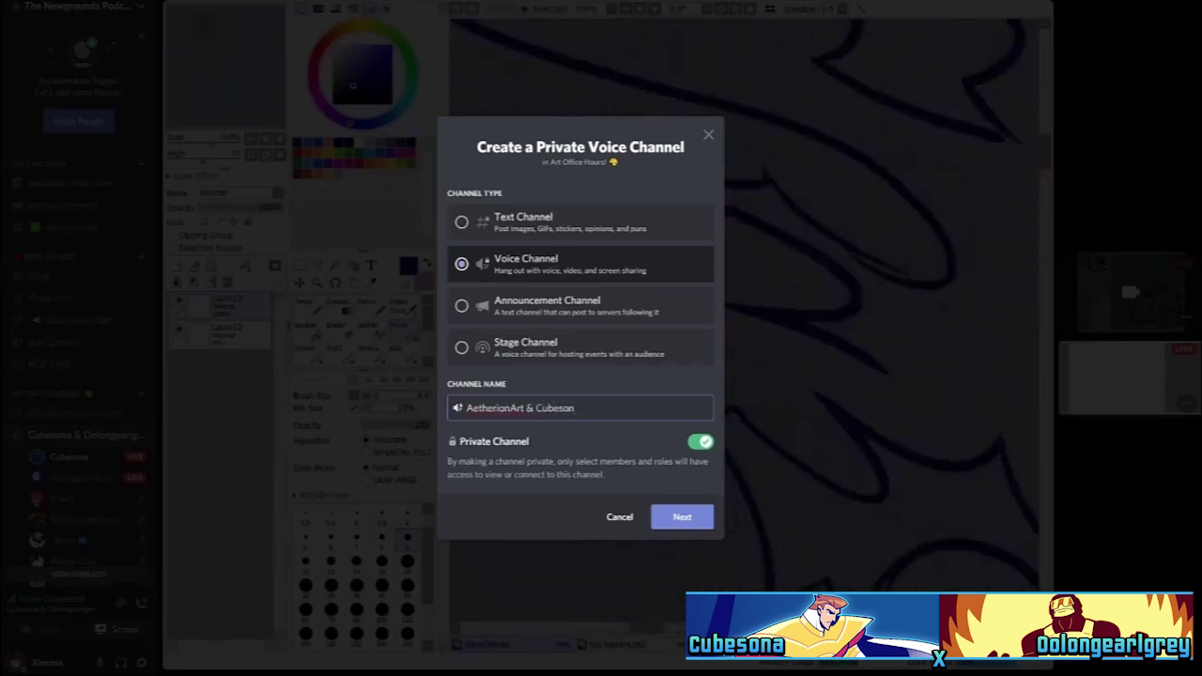
text(LukeValentineAr)
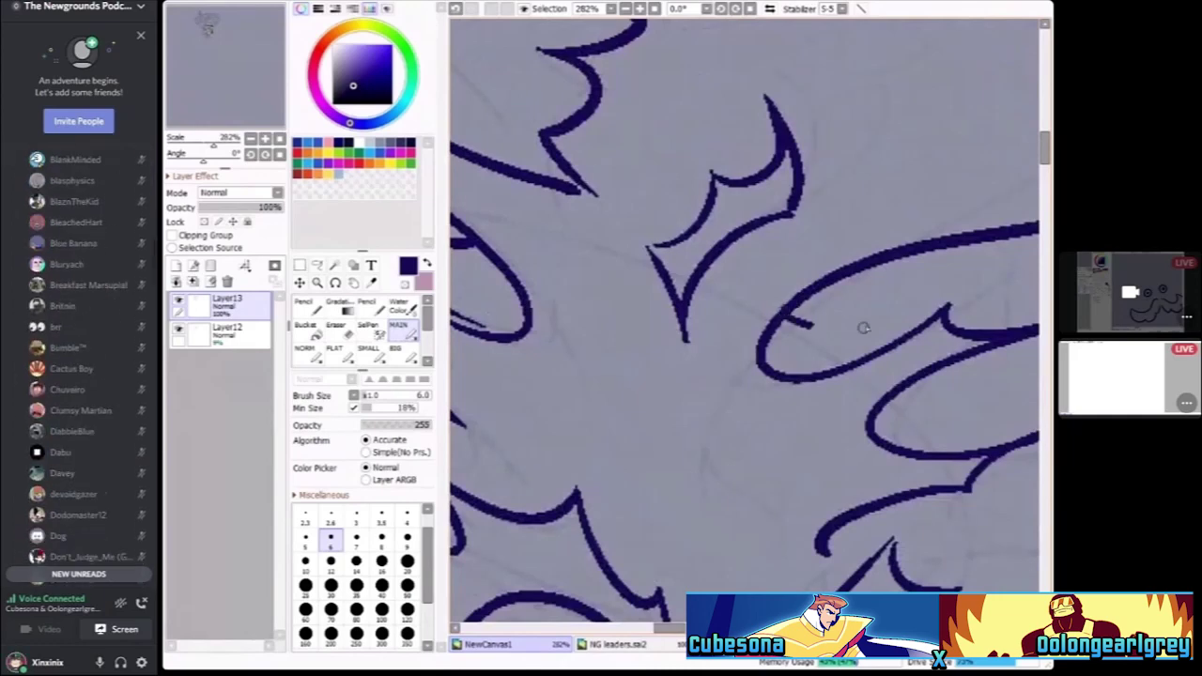
scroll(79, 357, down, 20)
drag(864, 328, 868, 327)
mouse_move(865, 328)
mouse_down()
mouse_move(841, 357)
mouse_move(880, 364)
mouse_move(996, 434)
mouse_move(938, 465)
mouse_up()
scroll(938, 399, up, 1)
scroll(948, 439, down, 4)
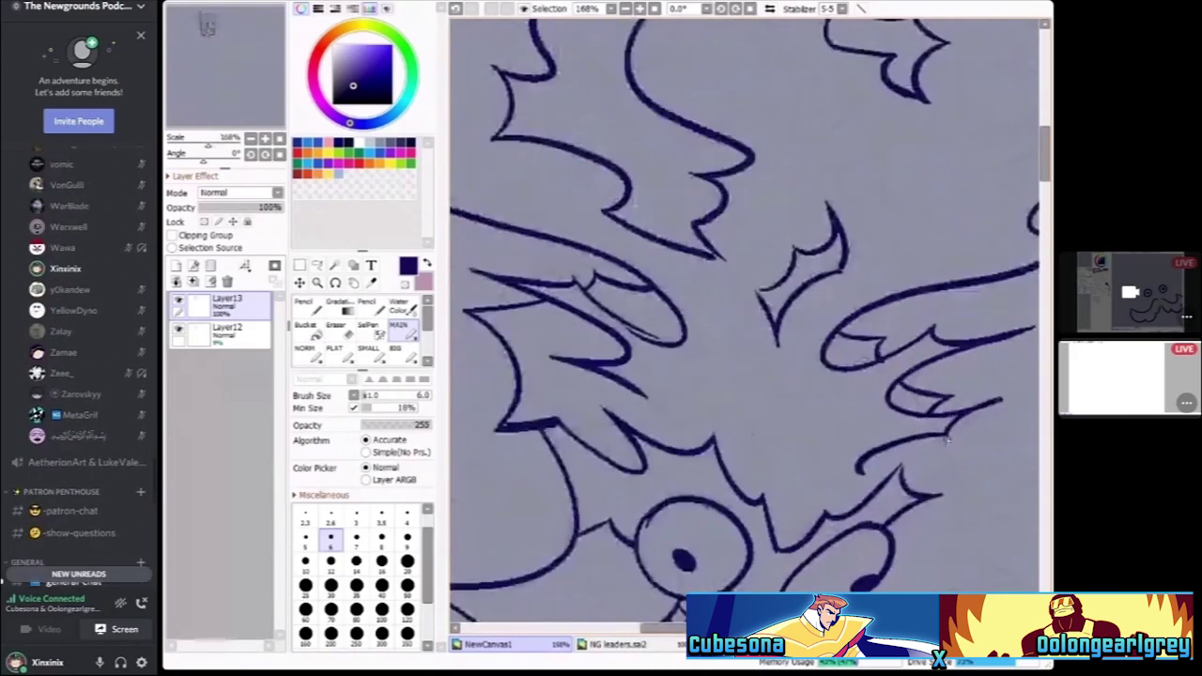
scroll(947, 439, down, 2)
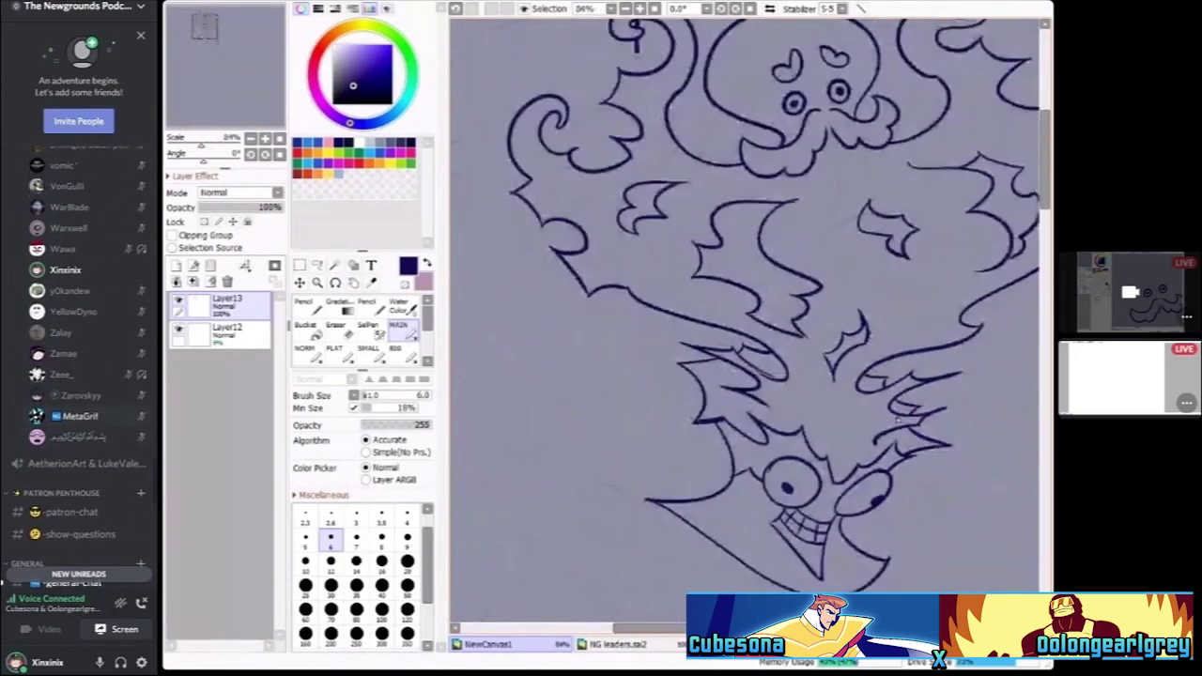
scroll(888, 427, down, 2)
scroll(967, 477, up, 2)
key(ctrl+z)
key(ctrl+z)
key(ctrl+z)
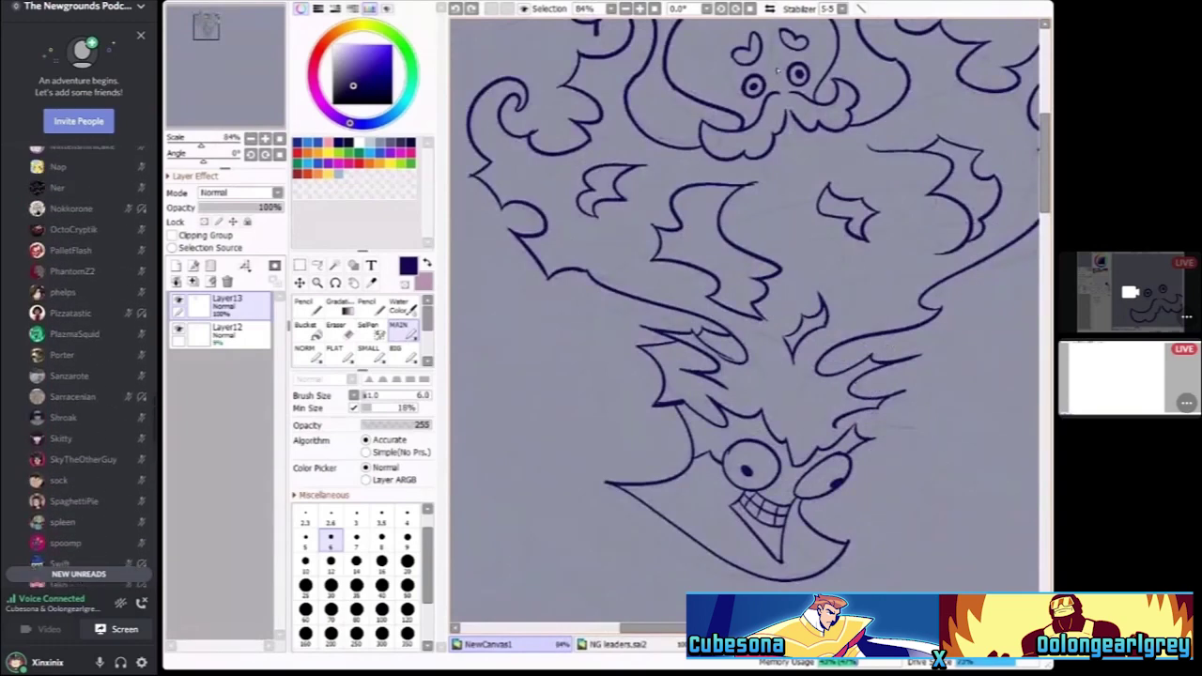
scroll(79, 357, down, 10)
click(771, 10)
Open the settings of the new private voice channel and bring up its channel permissions
scroll(841, 406, down, 2)
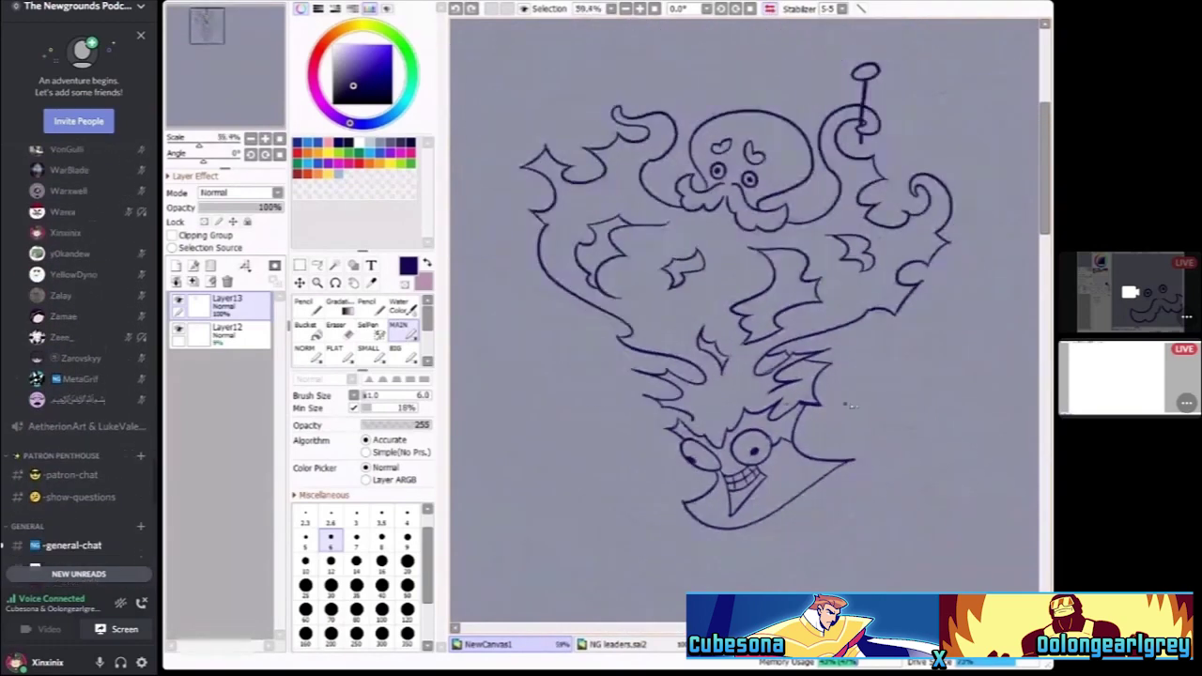
click(141, 420)
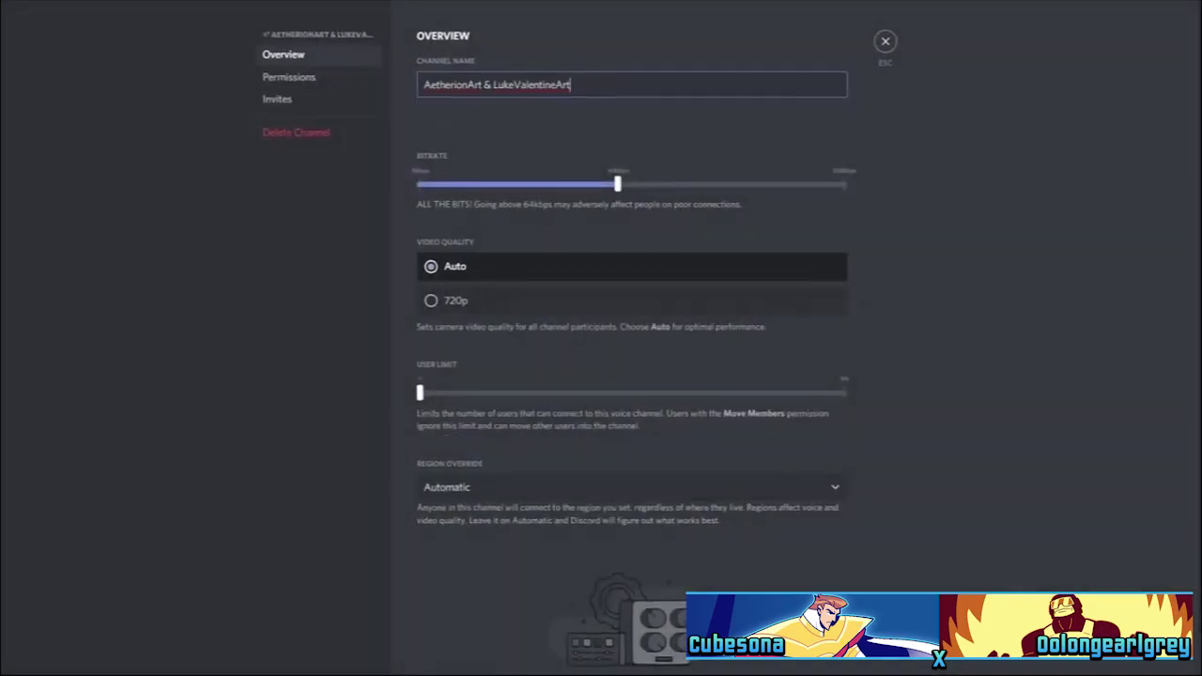
click(290, 77)
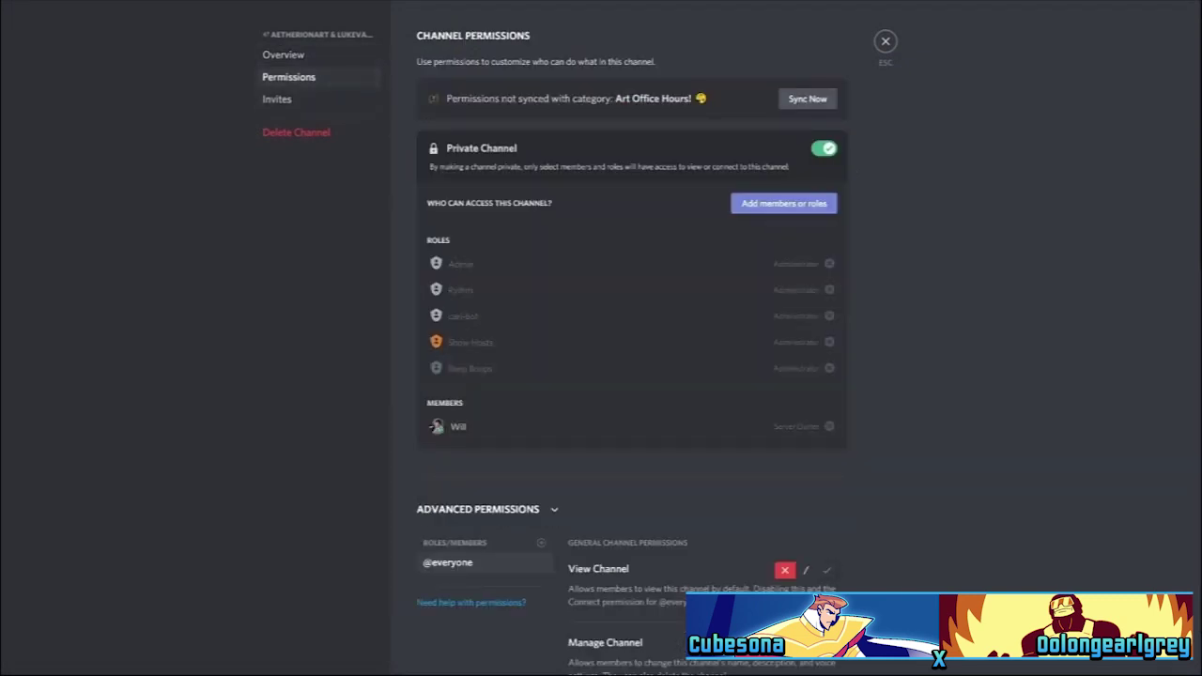
click(284, 54)
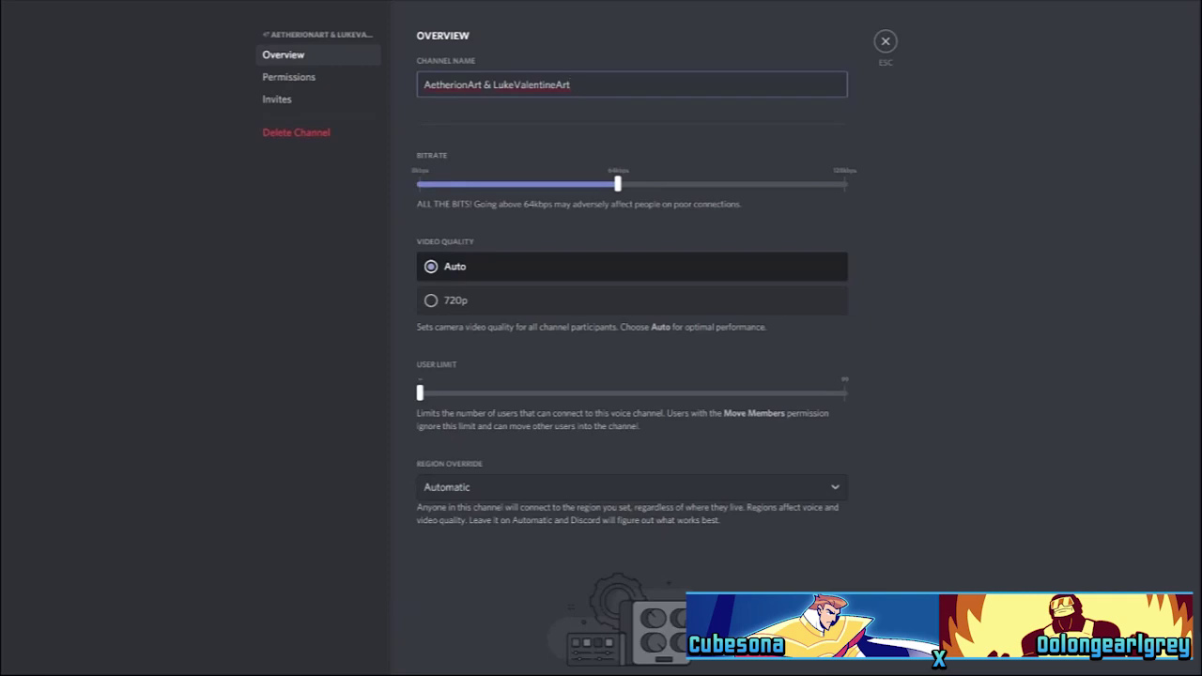
click(290, 77)
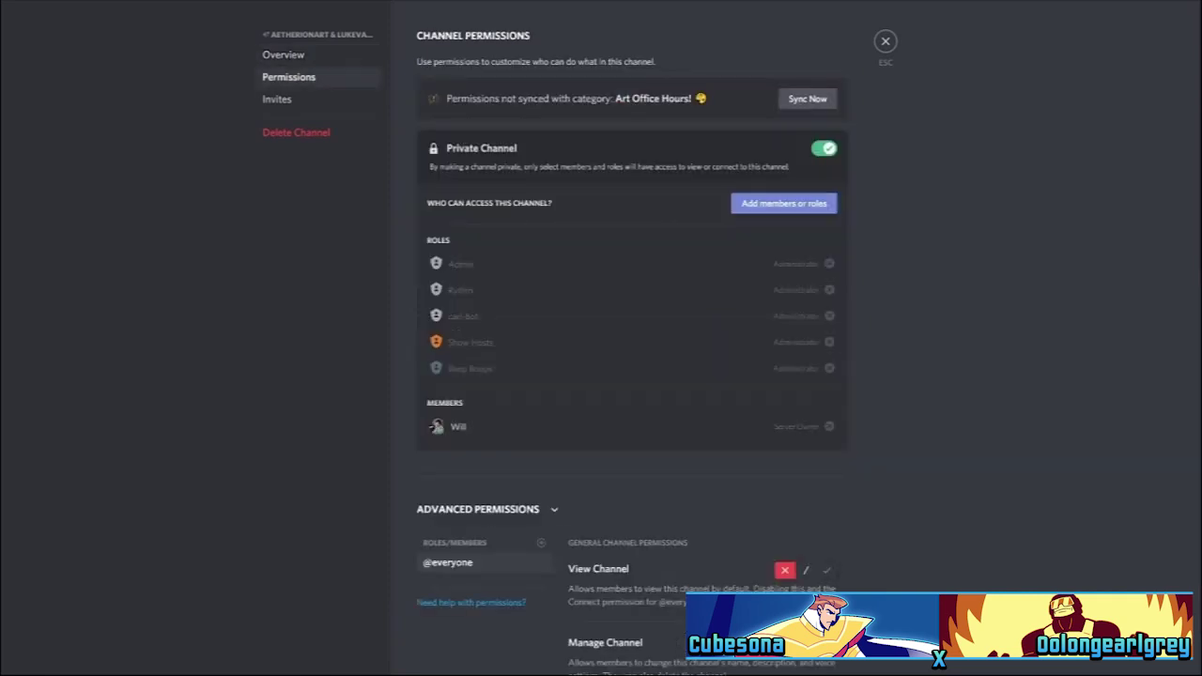
Add the Art Office Hours! role to the channel's permissions and allow it View Channel, Connect, Speak and Video
click(541, 543)
scroll(542, 543, down, 5)
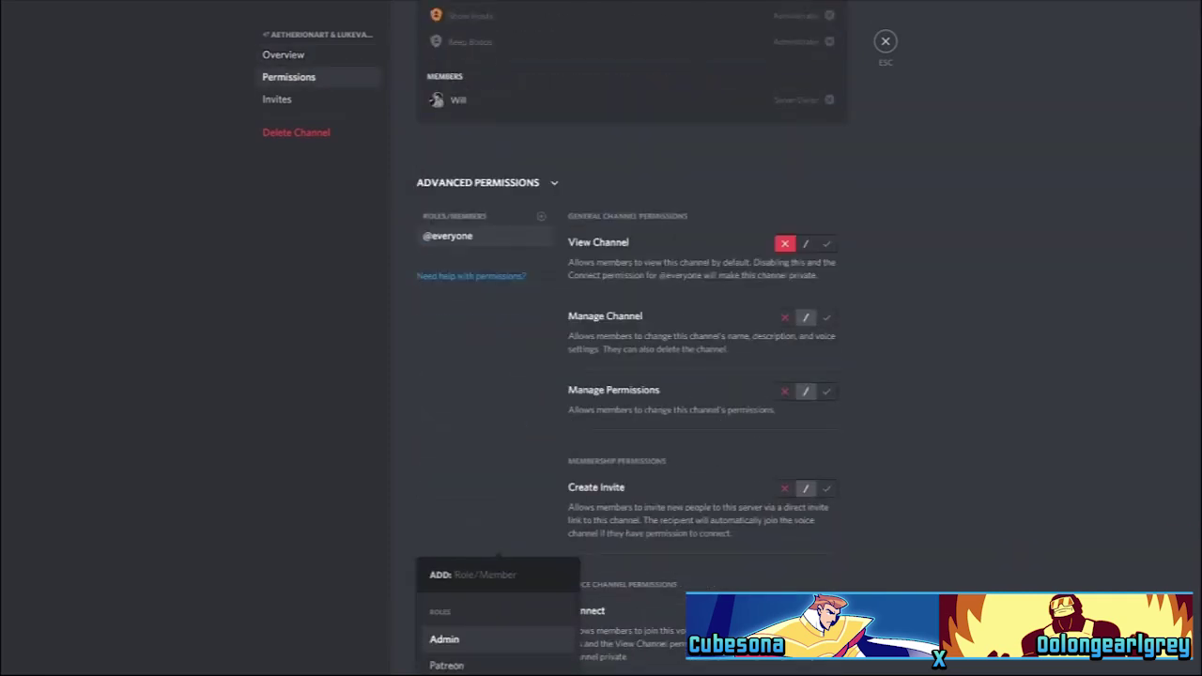
scroll(498, 639, down, 4)
scroll(498, 635, up, 1)
click(498, 653)
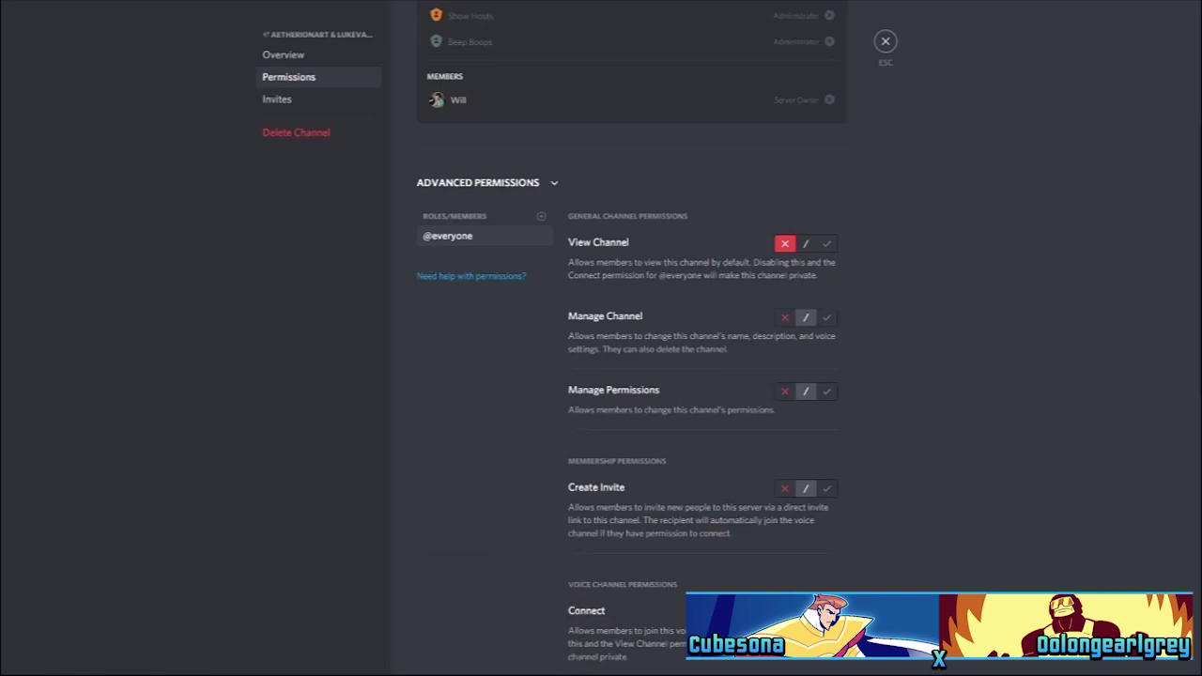
click(827, 244)
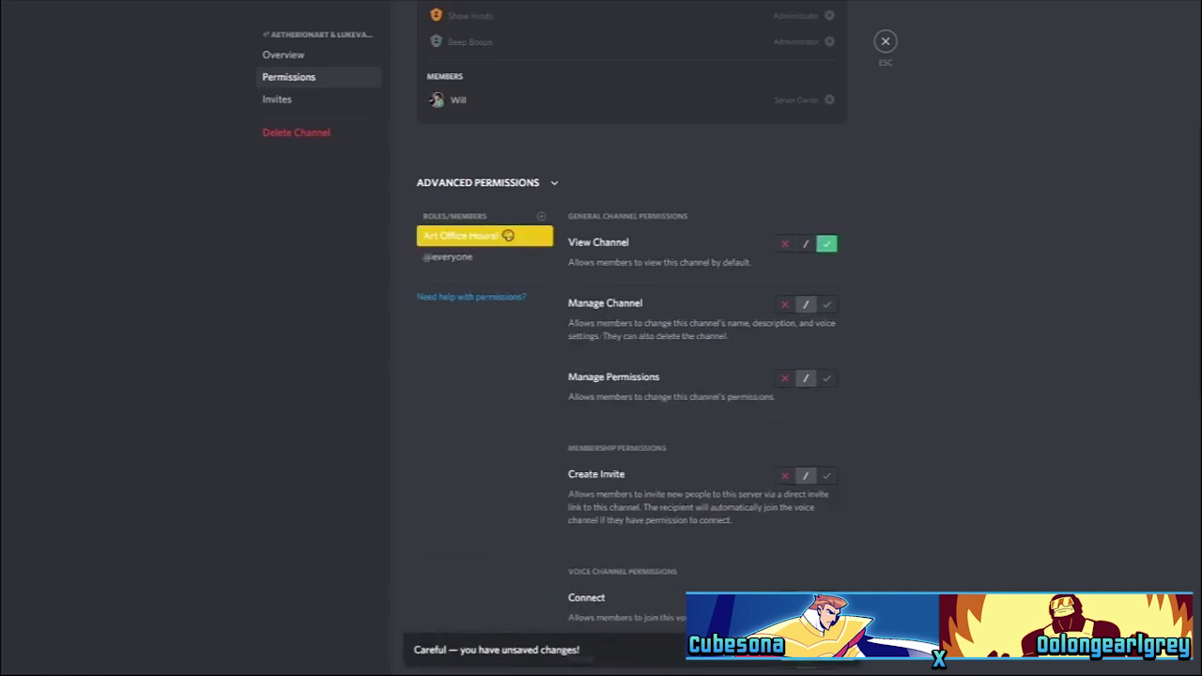
scroll(826, 243, down, 2)
click(827, 468)
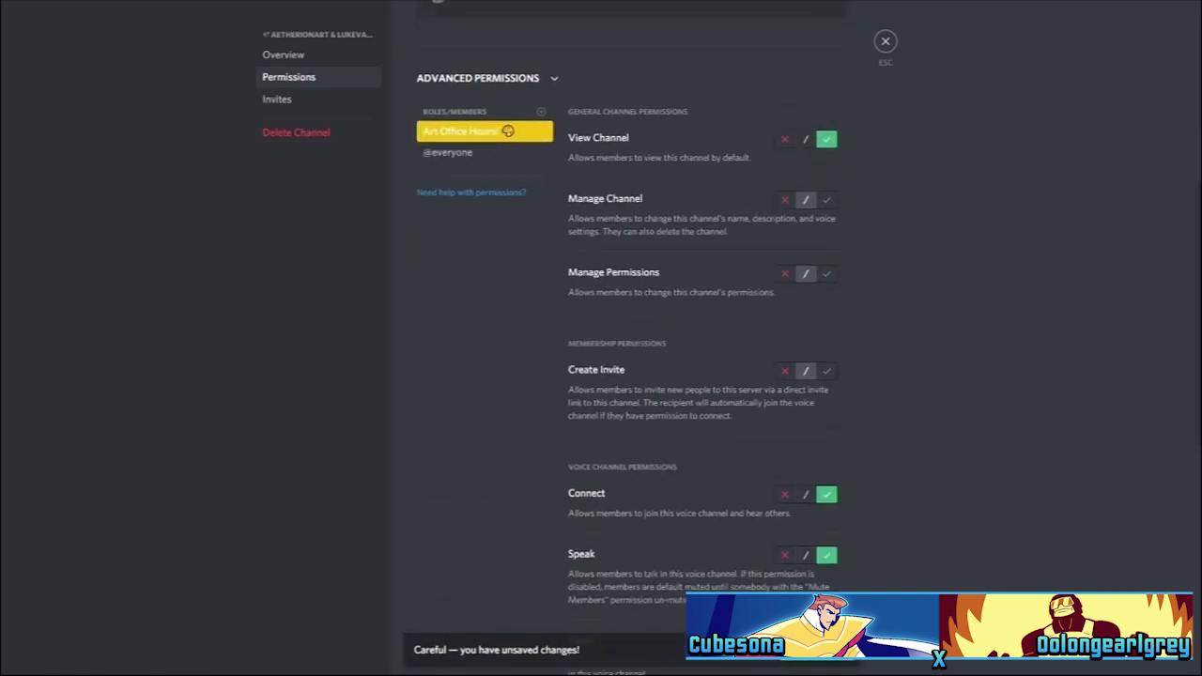
scroll(632, 338, down, 1)
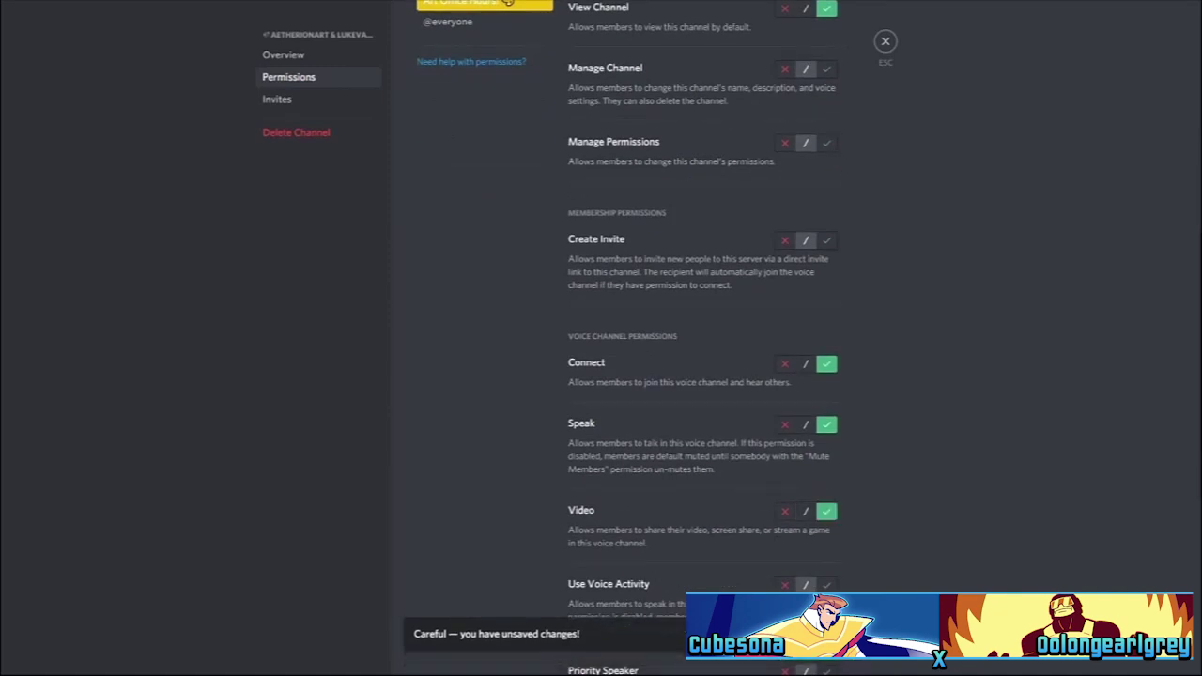
Add the Awesome Patrons role with View Channel and Connect allowed and Speak denied, and save the channel permissions
scroll(631, 338, up, 2)
click(541, 243)
scroll(498, 390, down, 2)
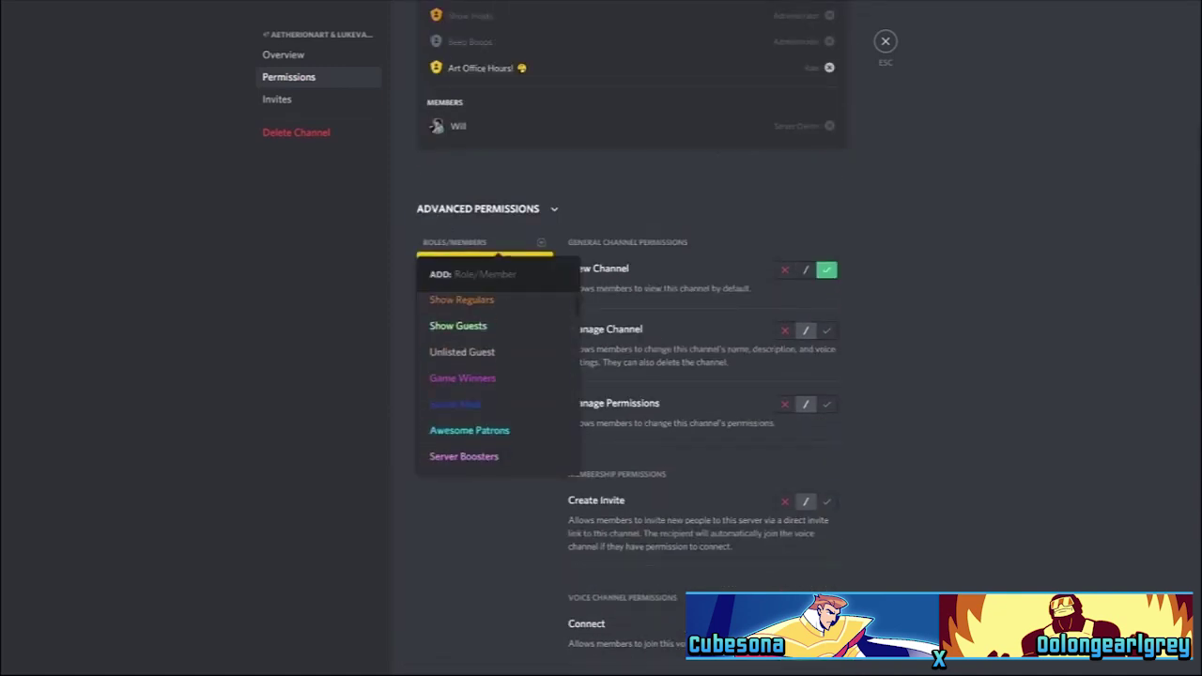
click(498, 431)
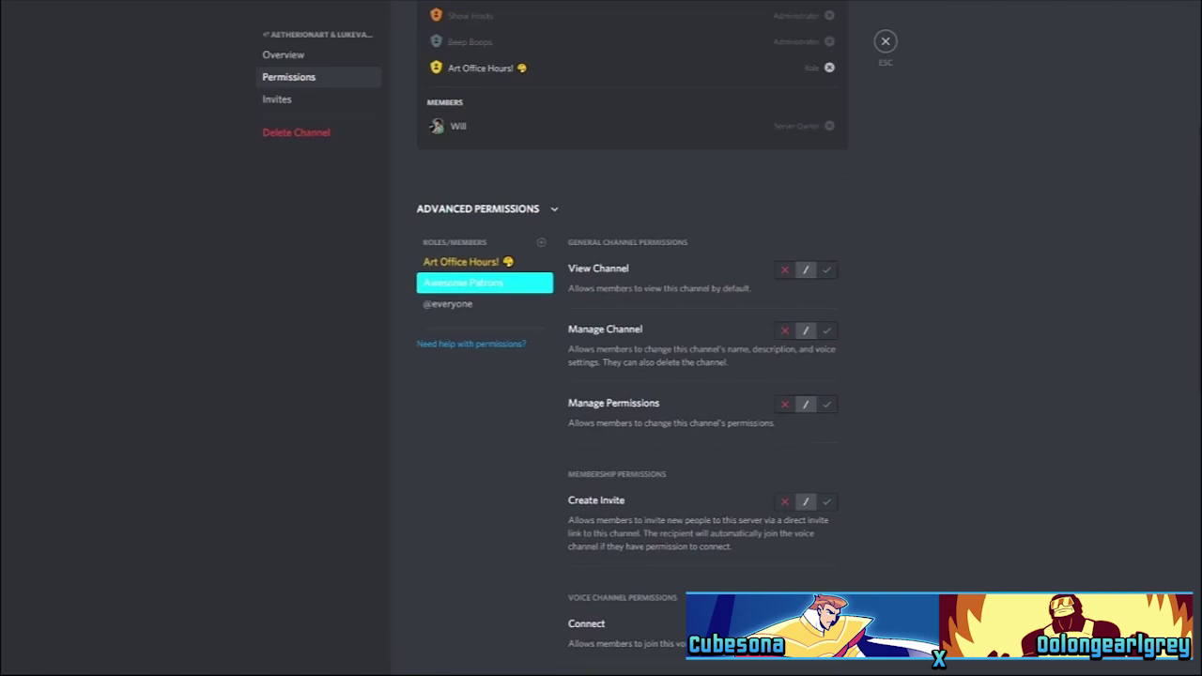
click(826, 270)
scroll(827, 282, down, 3)
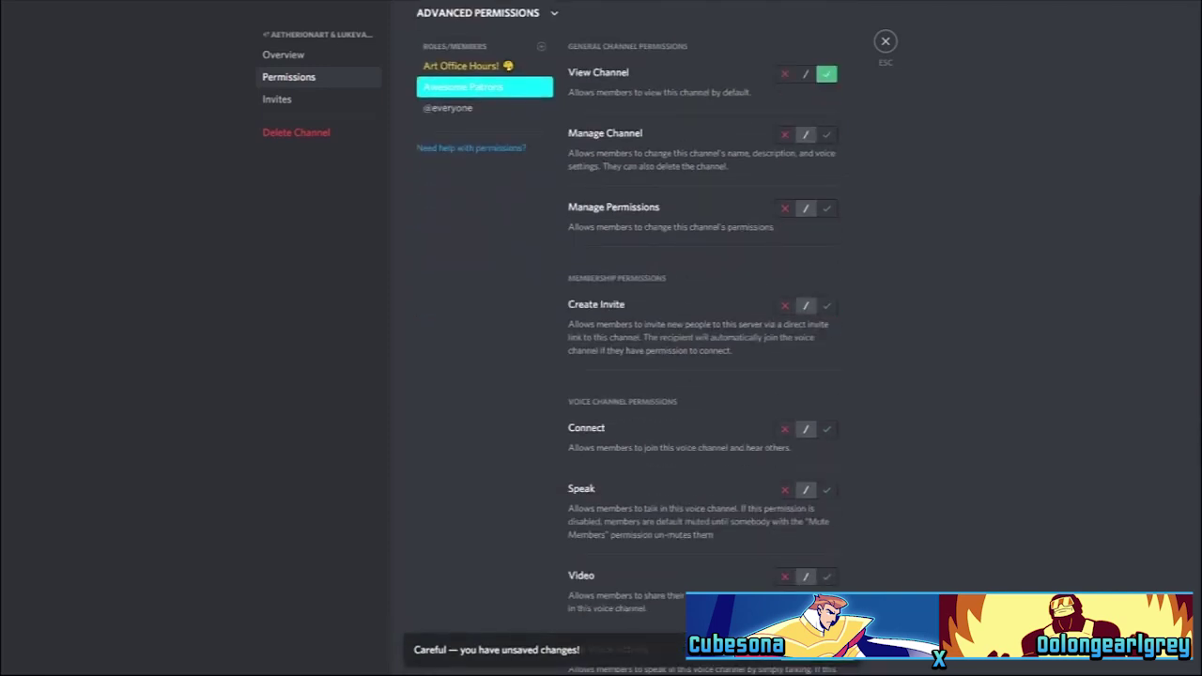
click(785, 491)
scroll(785, 490, down, 2)
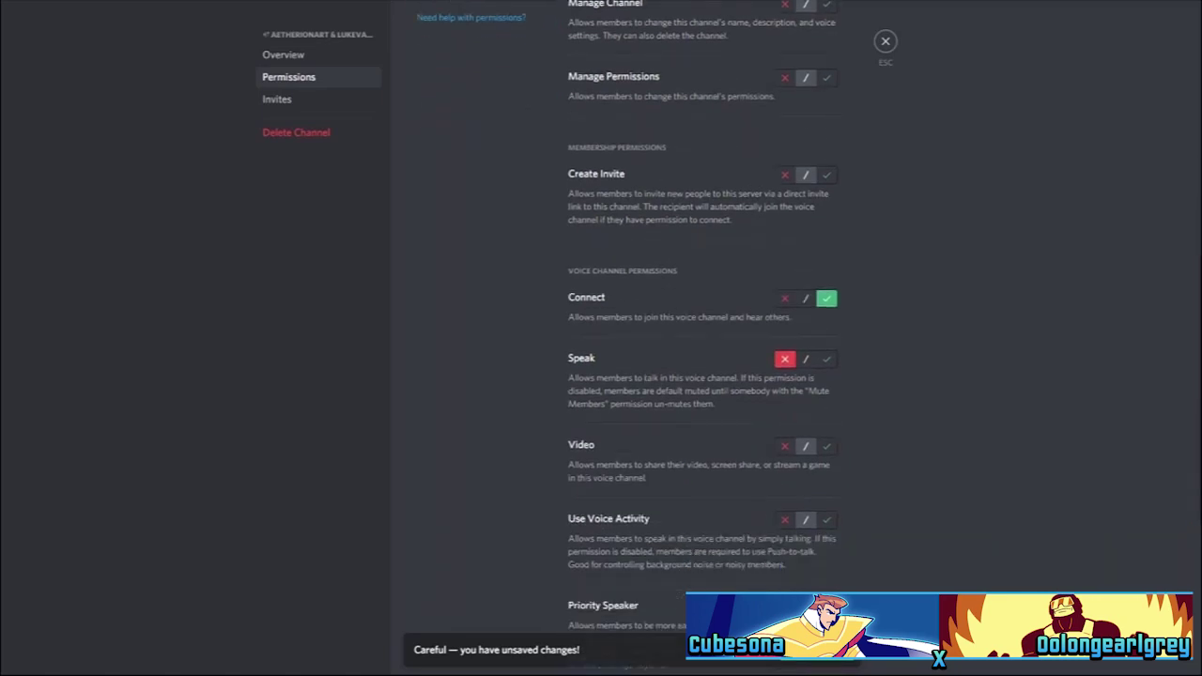
click(823, 651)
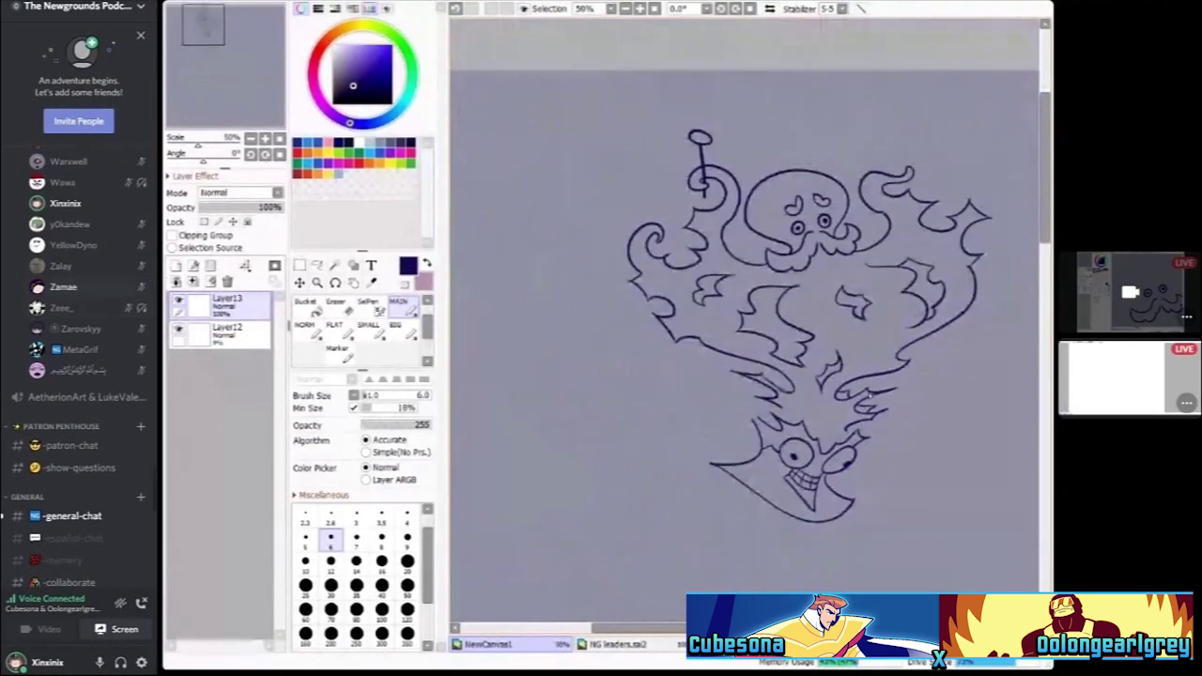
scroll(900, 444, up, 2)
scroll(64, 279, down, 1)
scroll(798, 356, up, 12)
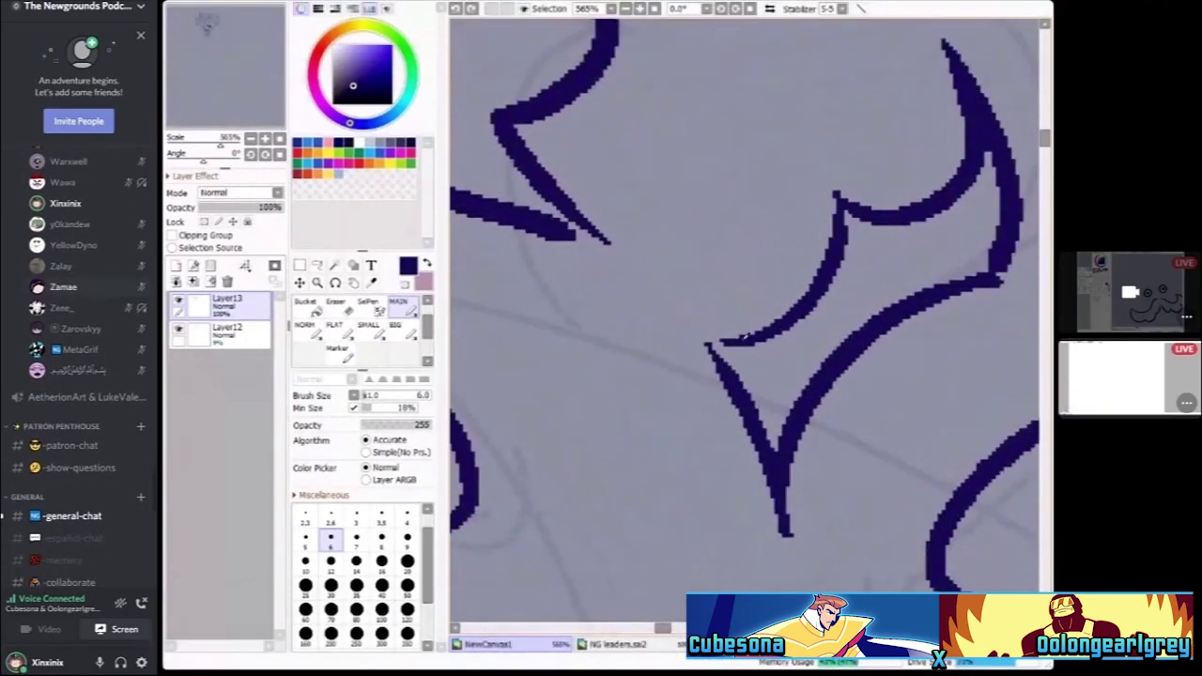
scroll(698, 352, up, 3)
scroll(698, 352, down, 4)
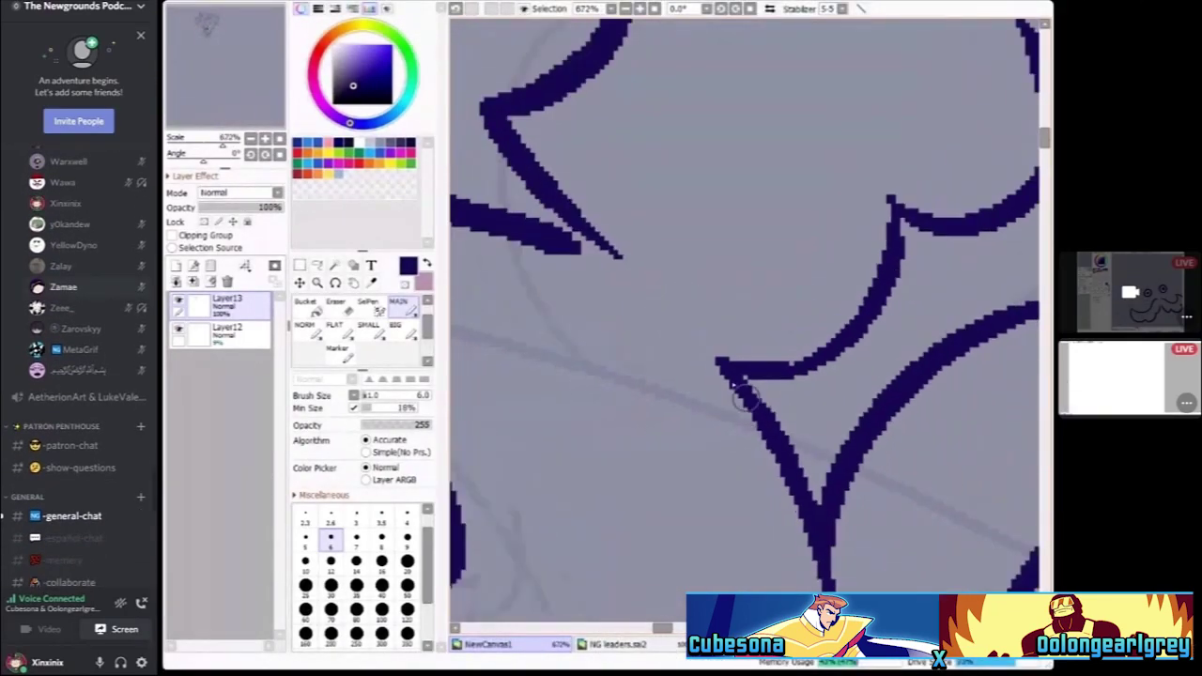
scroll(760, 330, down, 11)
scroll(747, 360, up, 12)
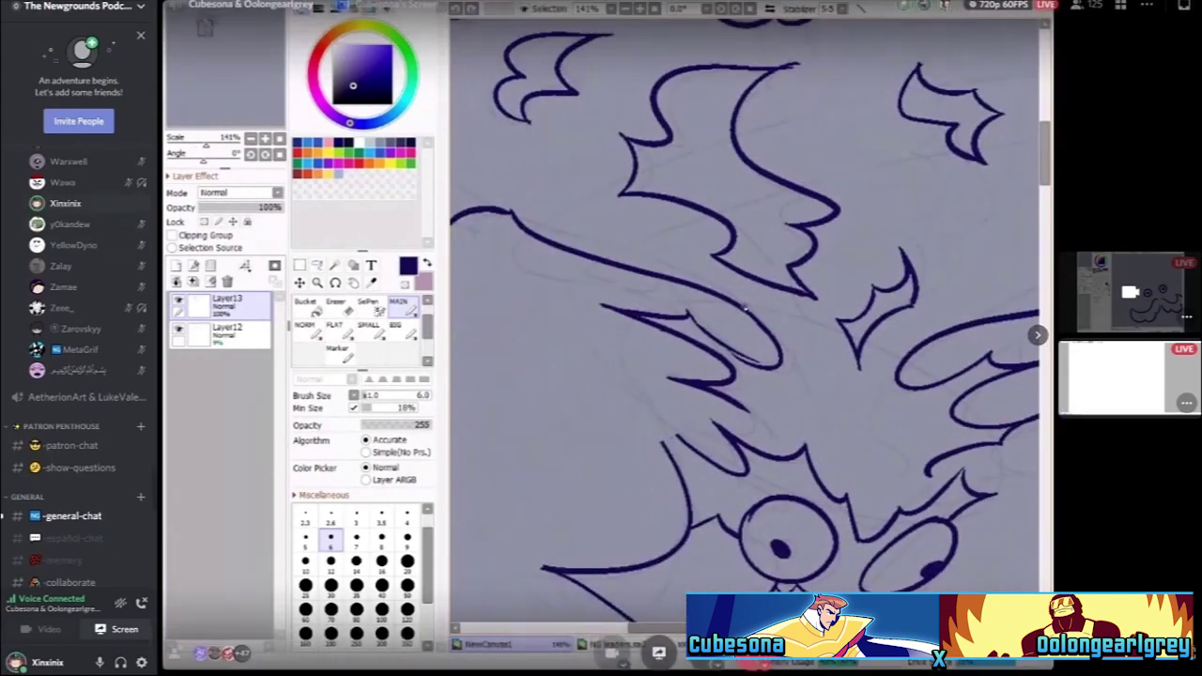
Move the floating stream preview off the direct message list and send a message in the guest artists' three-member group chat
click(2, 7)
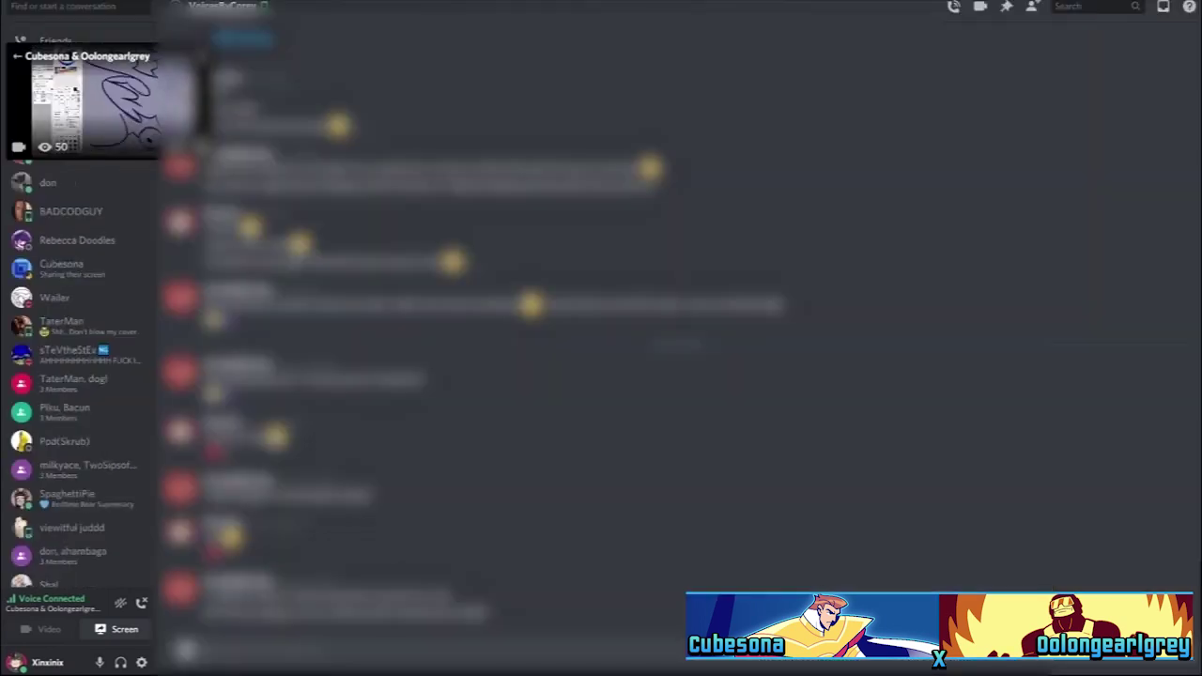
drag(120, 111, 996, 85)
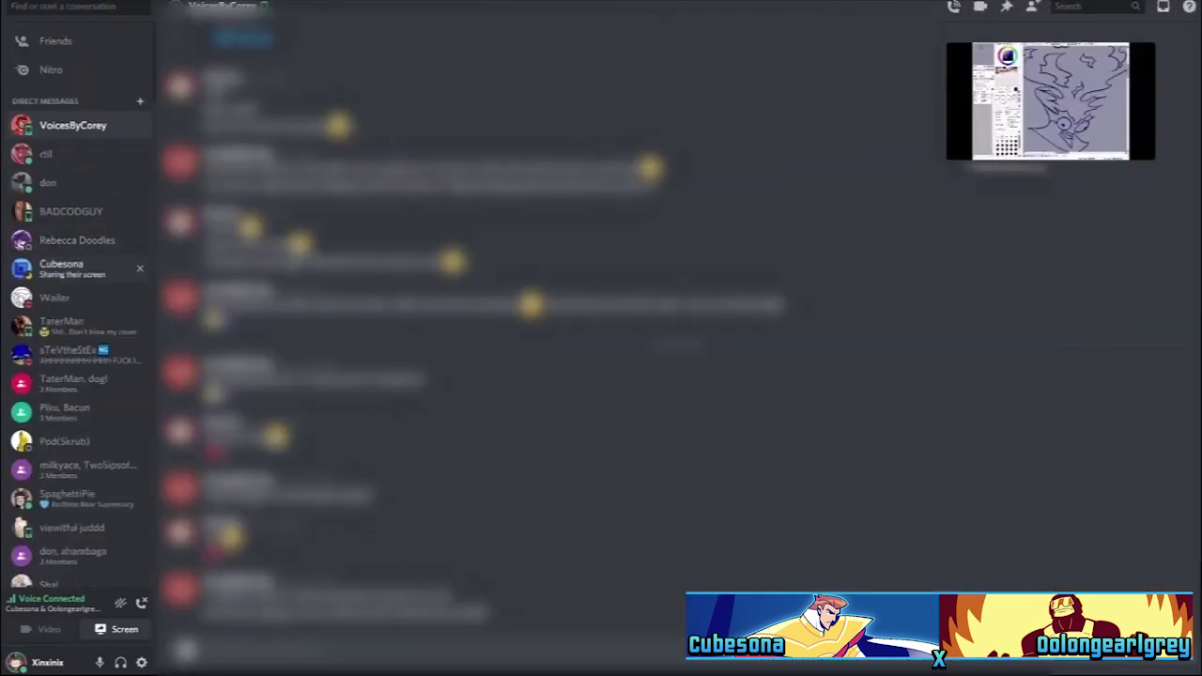
scroll(94, 298, down, 1)
scroll(80, 376, down, 1)
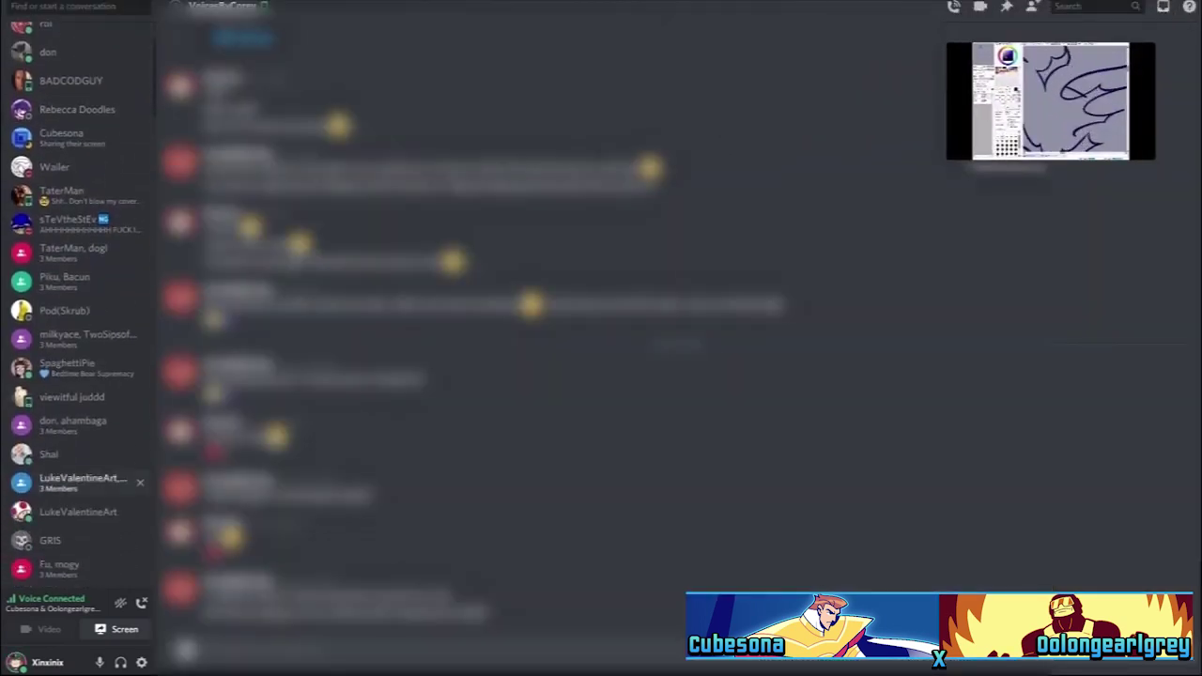
click(85, 481)
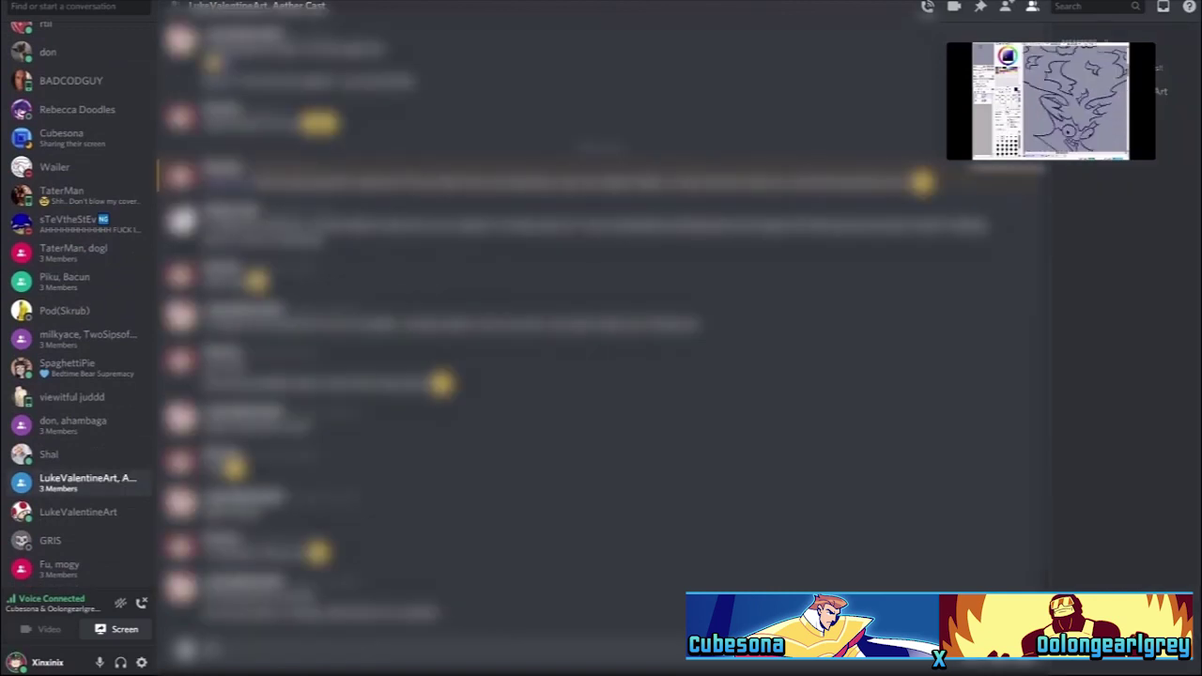
key(Return)
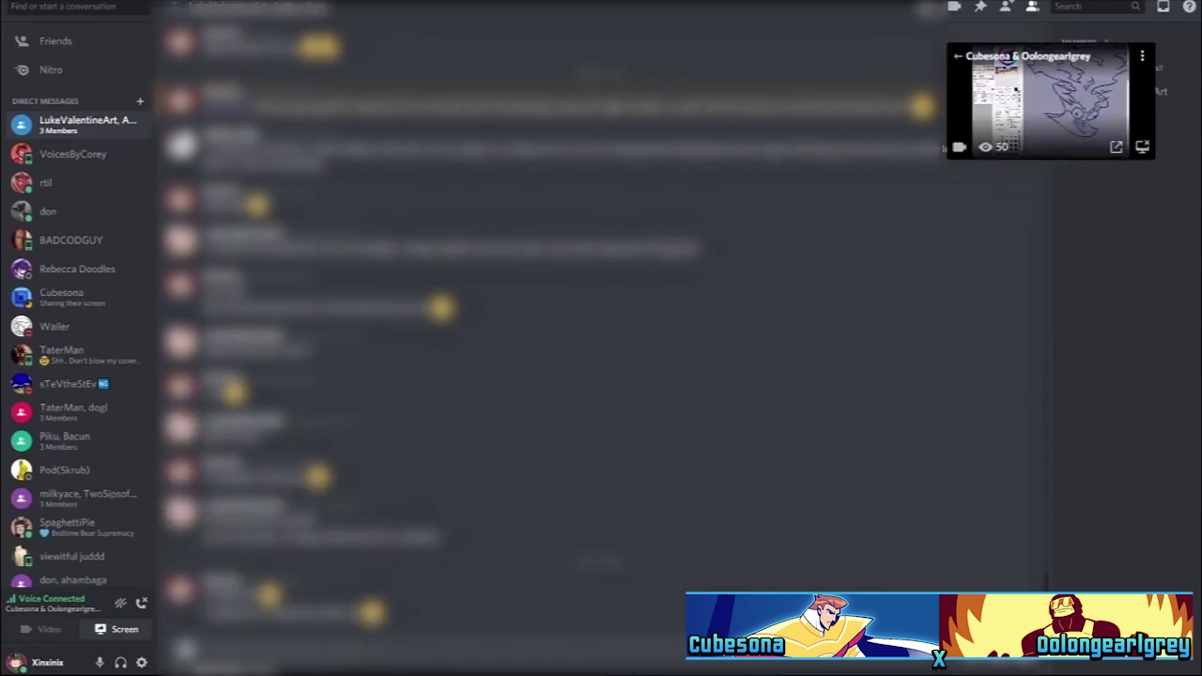
Return to the voice channel's stream view and open the permissions settings of the new private guest-artist channel
click(1050, 104)
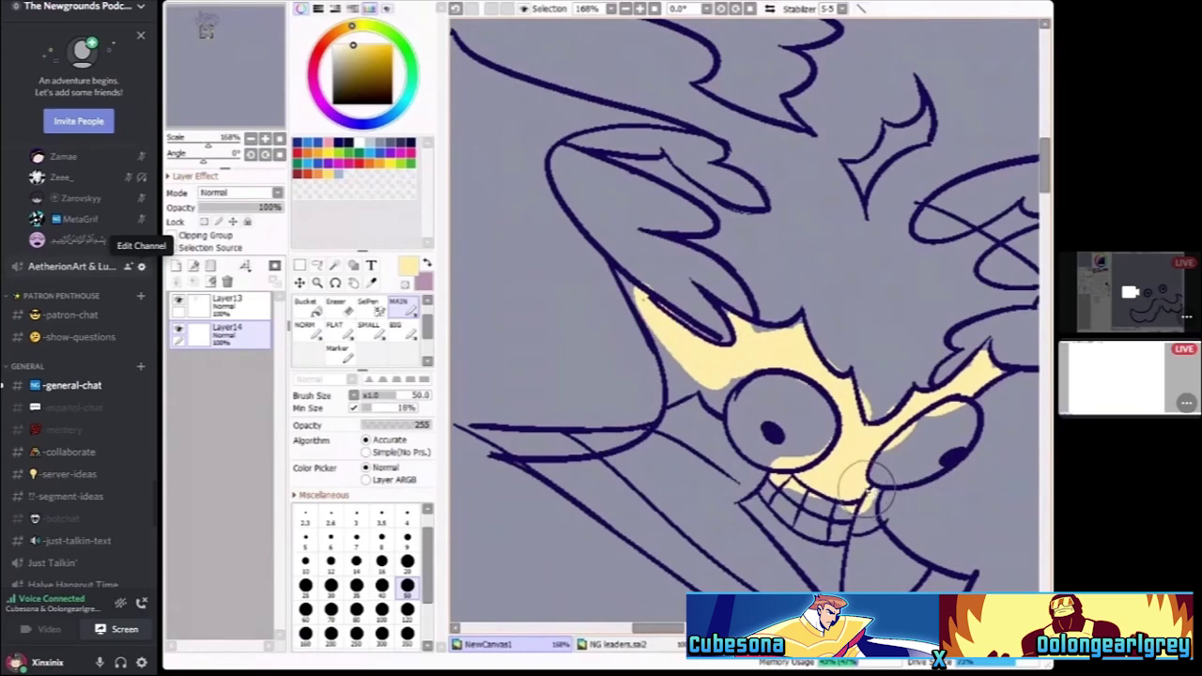
click(141, 266)
click(290, 77)
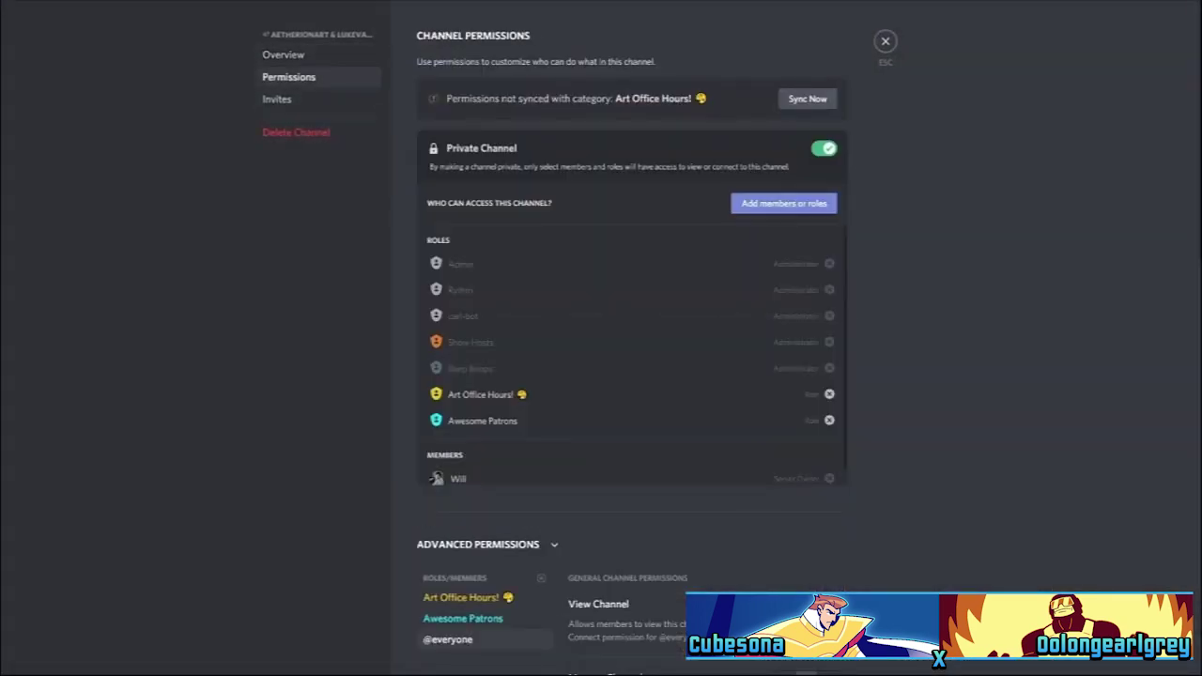
Review the advanced permissions of the Awesome Patrons and Art Office Hours! roles and close the channel settings
scroll(489, 423, down, 3)
click(464, 421)
scroll(464, 421, down, 5)
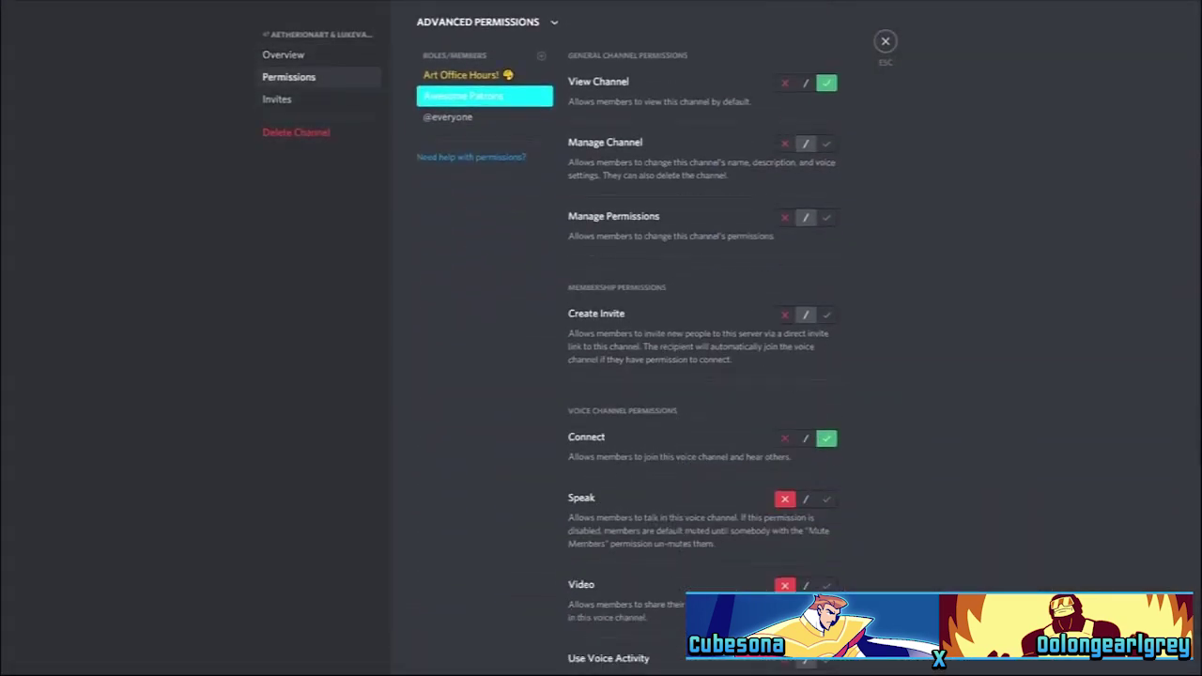
scroll(485, 376, down, 1)
scroll(485, 376, up, 4)
click(470, 272)
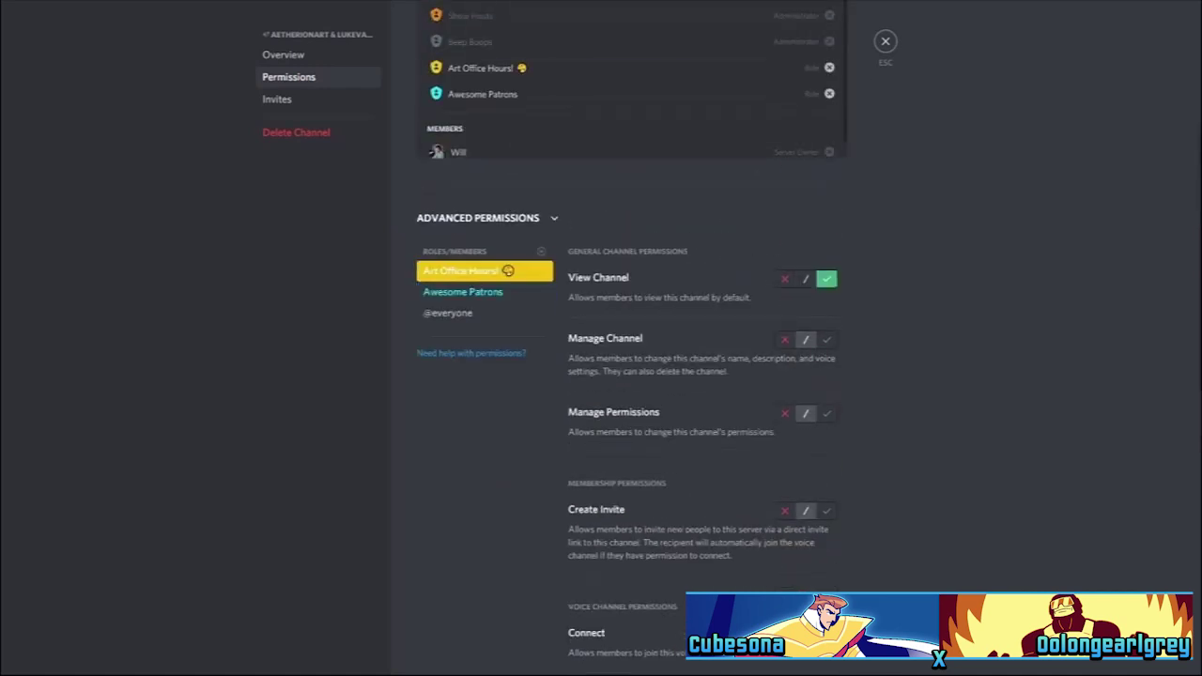
click(464, 292)
scroll(470, 313, down, 3)
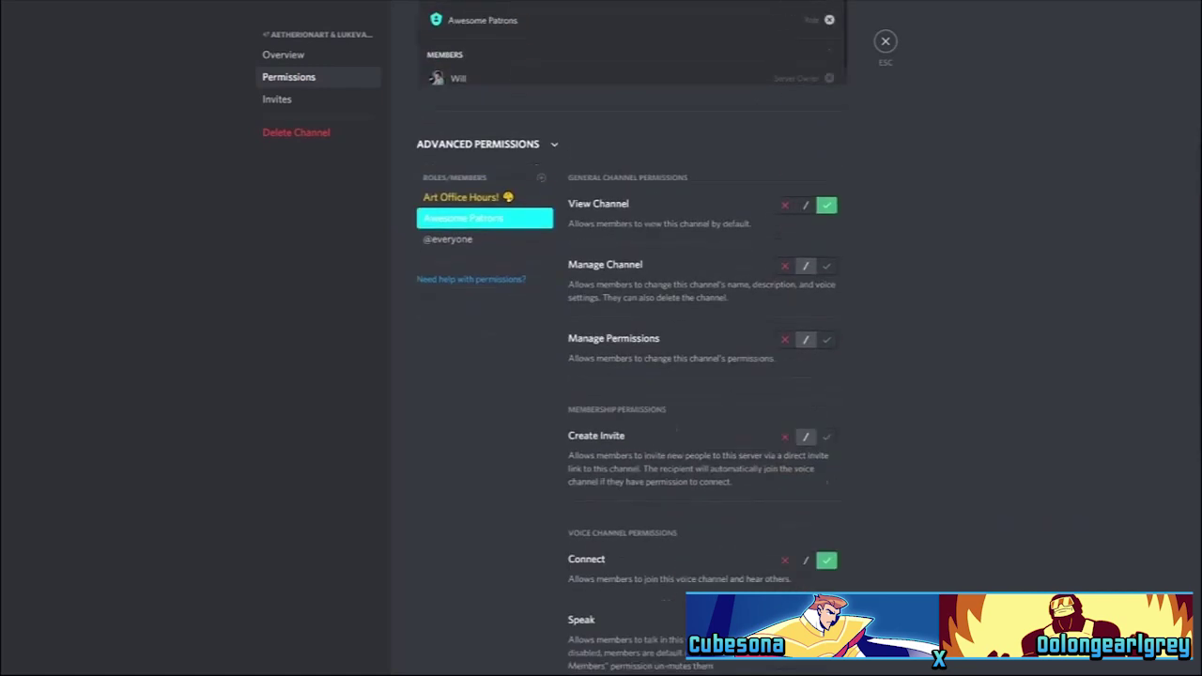
scroll(508, 140, up, 1)
click(508, 140)
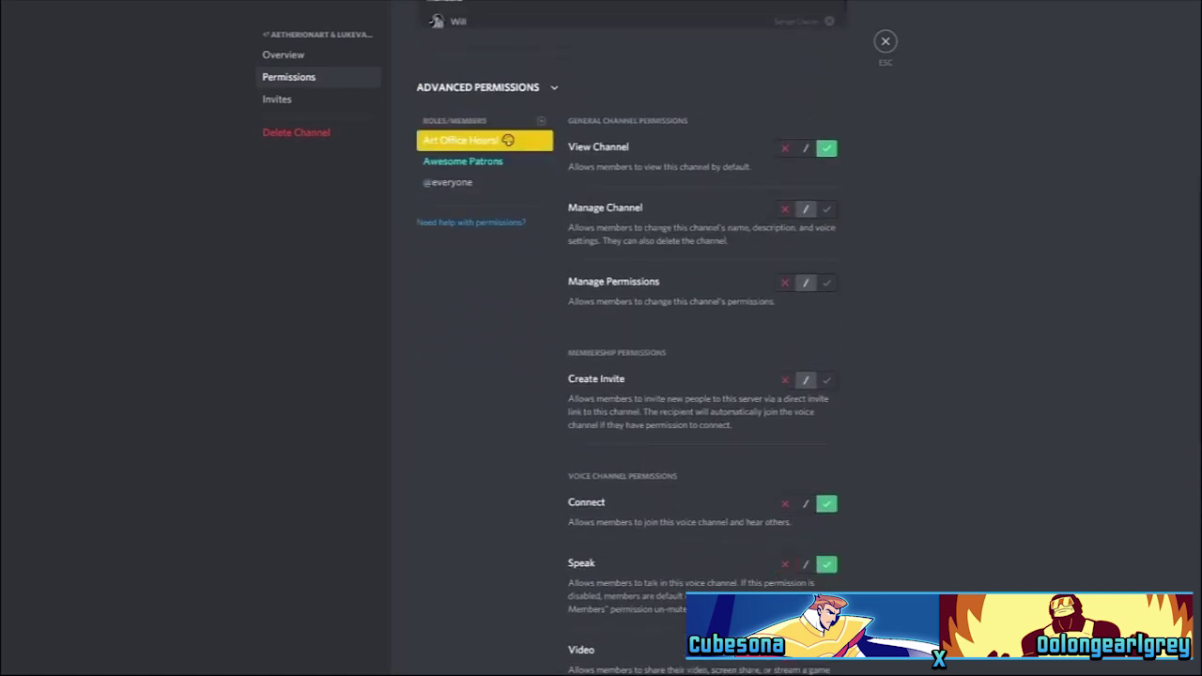
click(485, 161)
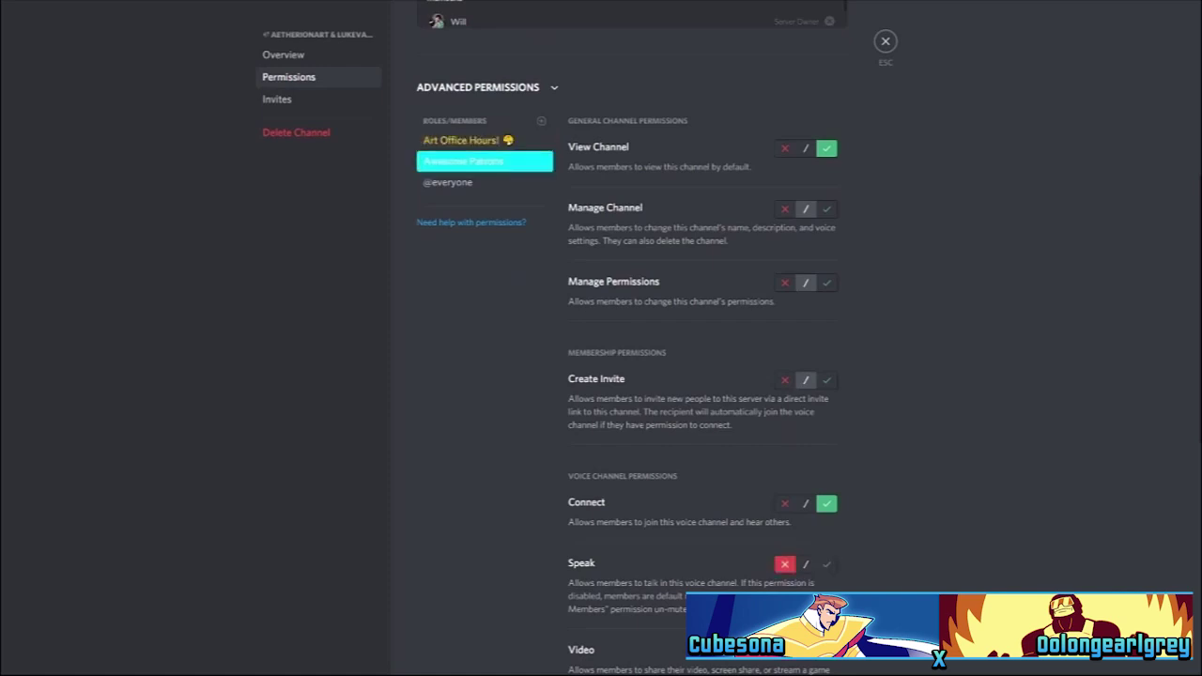
click(885, 41)
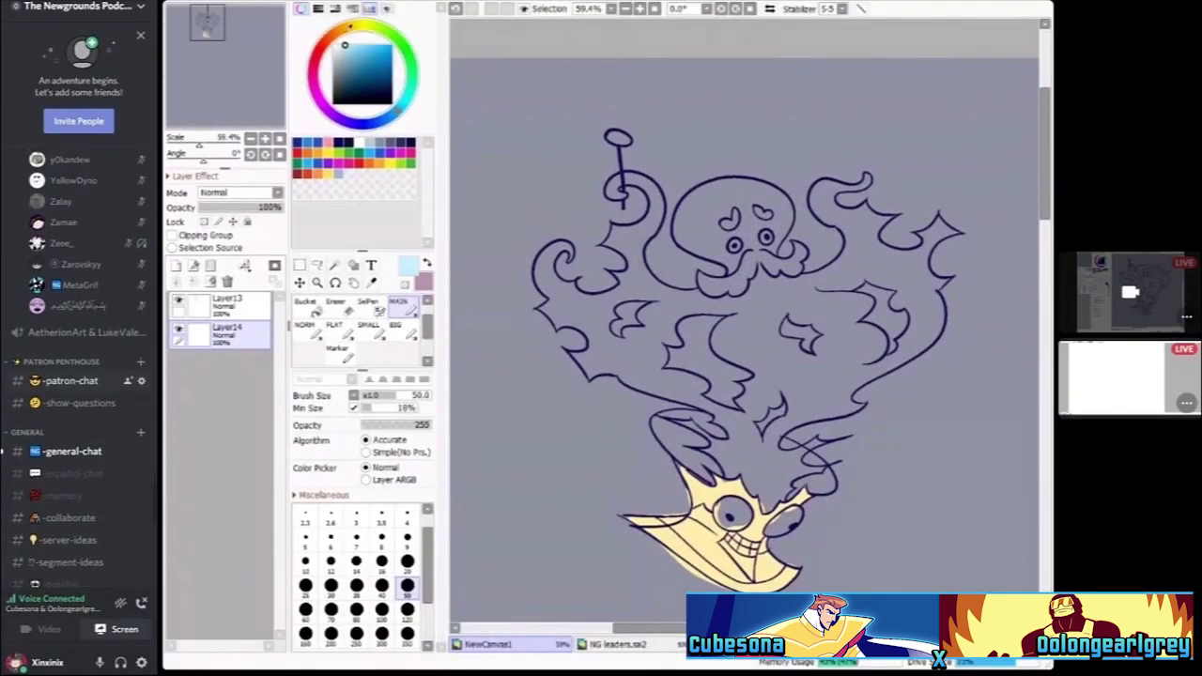
Check the guest artists' group conversation in the direct messages and the general channel of the Art Office Hour group chat server
scroll(79, 376, up, 1)
click(2, 52)
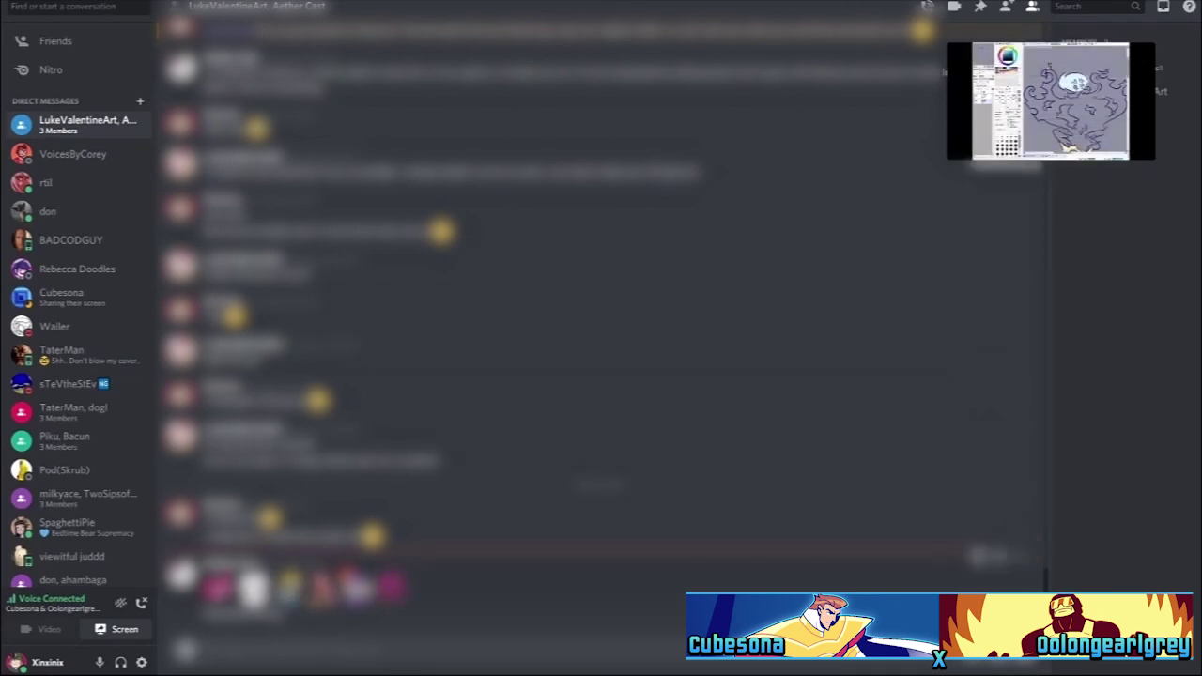
click(2, 51)
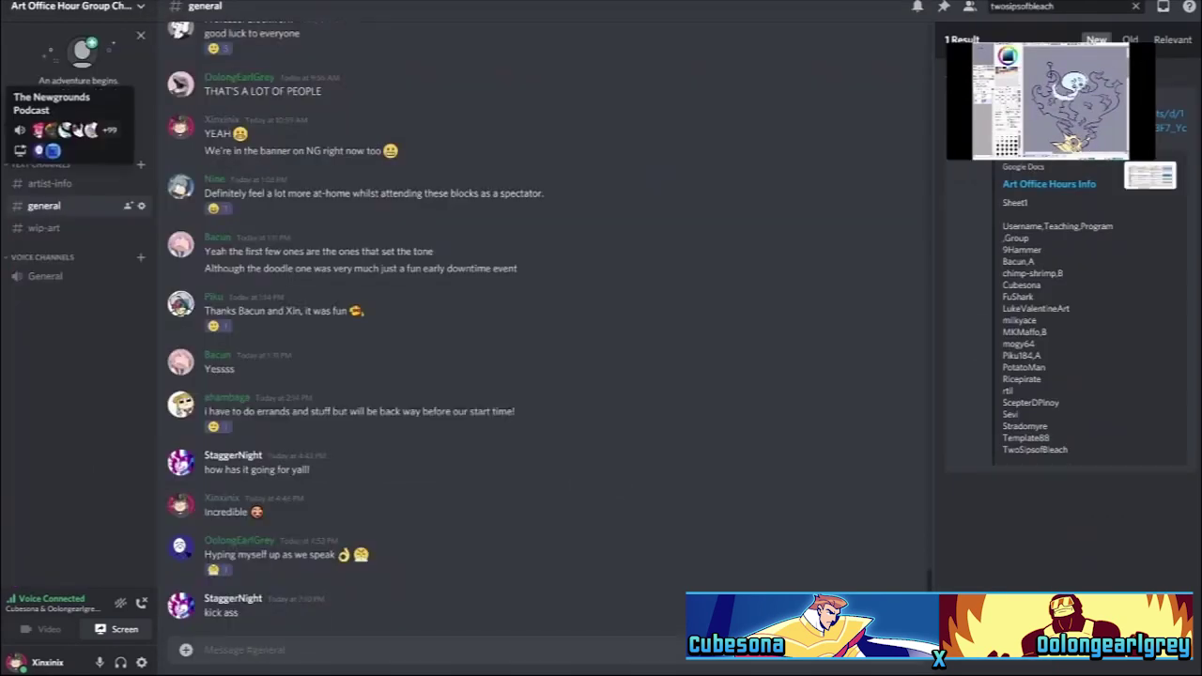
Go back to The Newgrounds Podcast server's voice channel and view the second artist's screen share, returning to the first artist's stream
click(2, 126)
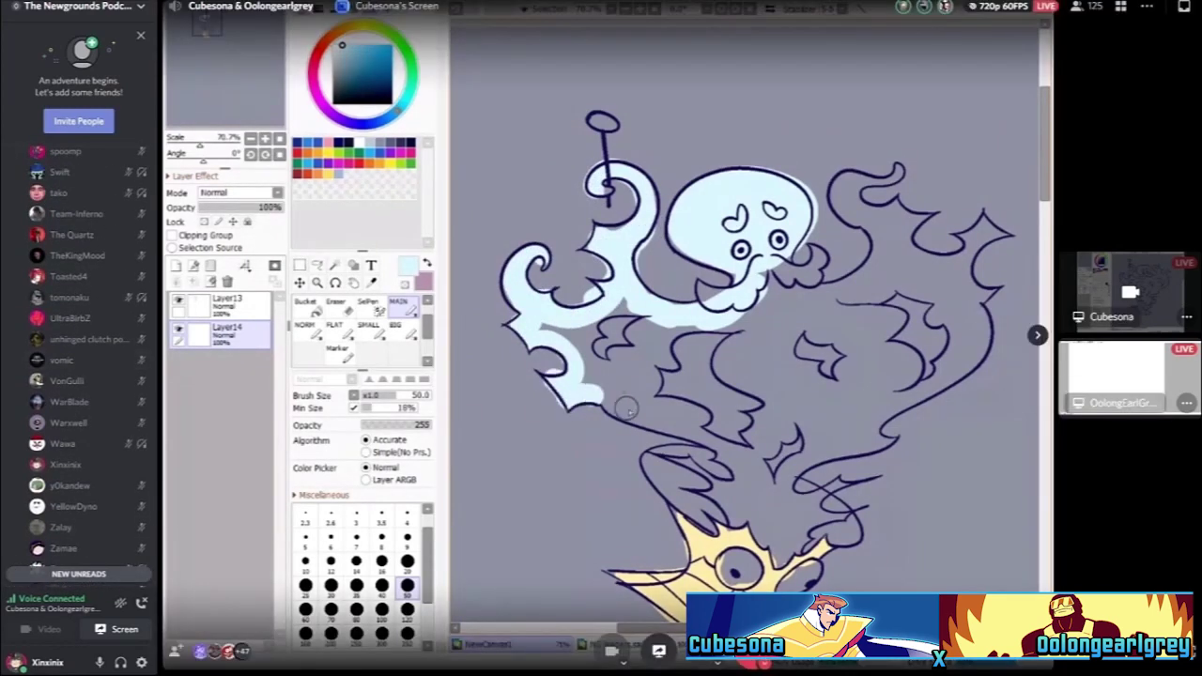
click(1117, 378)
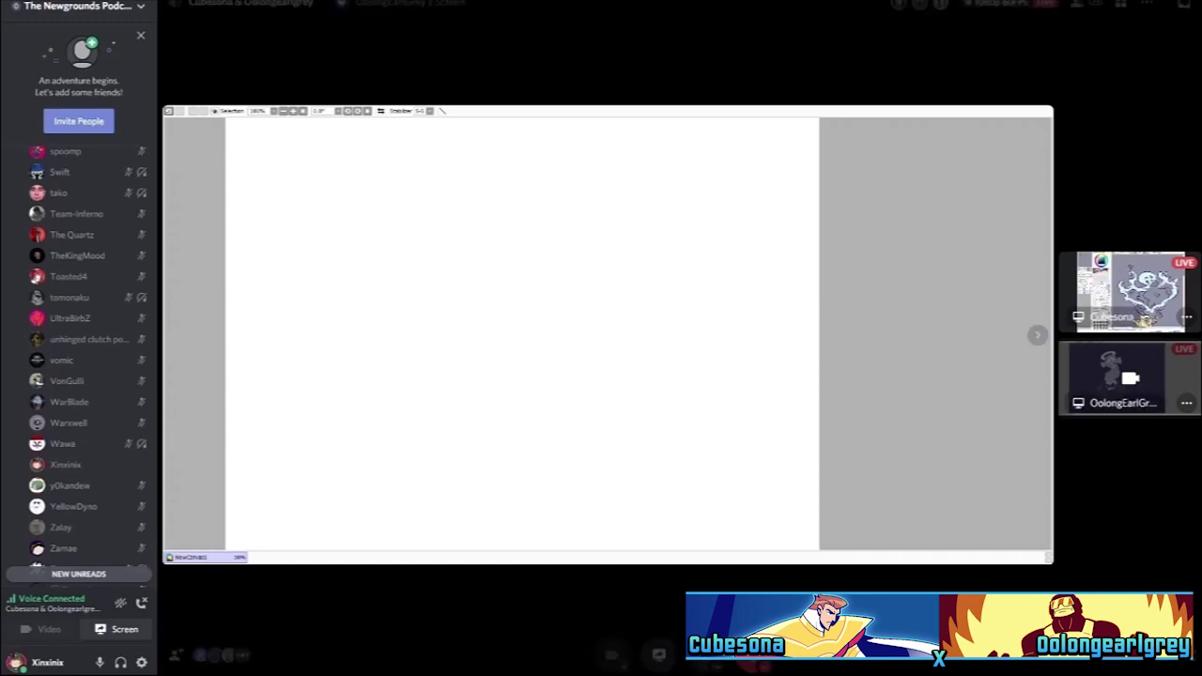
click(1130, 292)
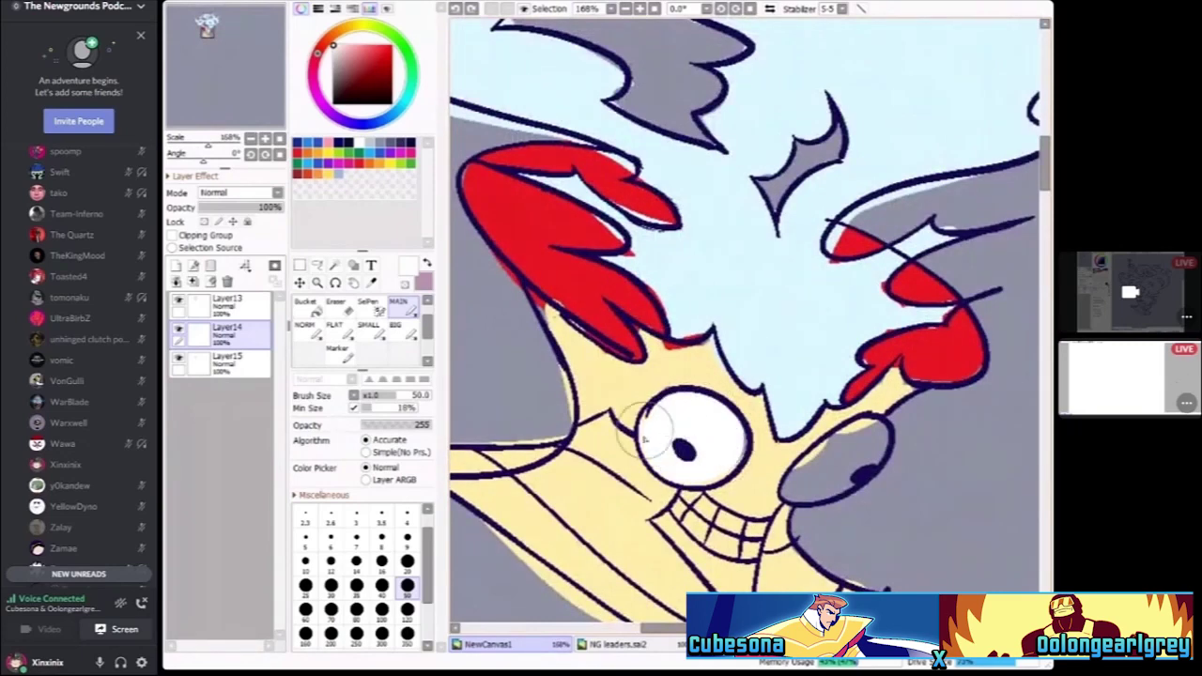
In PaintTool SAI, fill the hat character's eyes and teeth with white on Layer14
scroll(759, 496, up, 3)
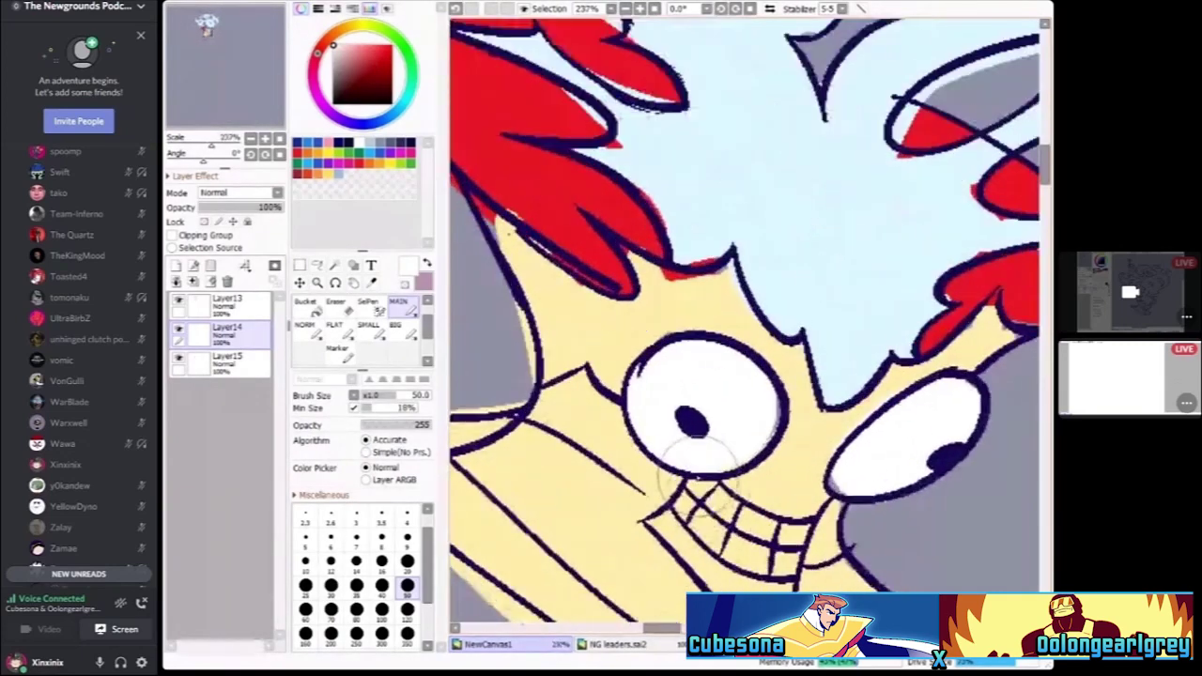
scroll(698, 497, down, 8)
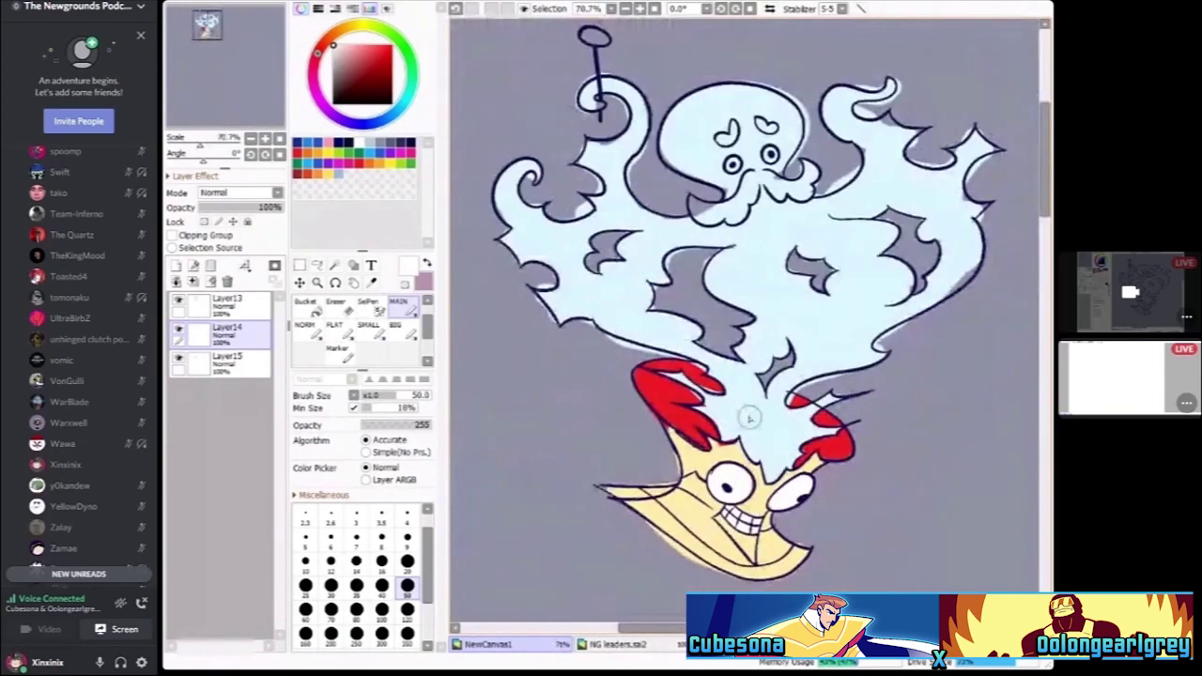
scroll(698, 497, up, 2)
scroll(698, 497, down, 1)
scroll(491, 324, up, 2)
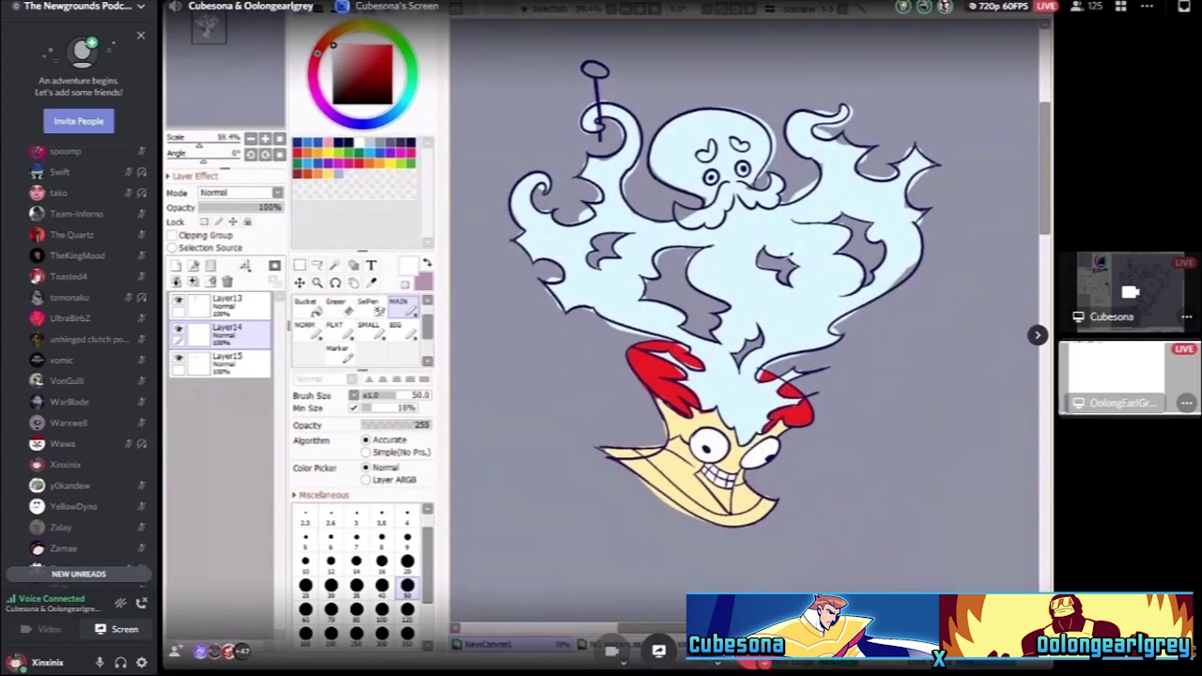
Sample the octopus's light blue and paint in the bare gap in its moustache, returning to Layer14
right_click(732, 257)
click(225, 304)
scroll(725, 263, up, 5)
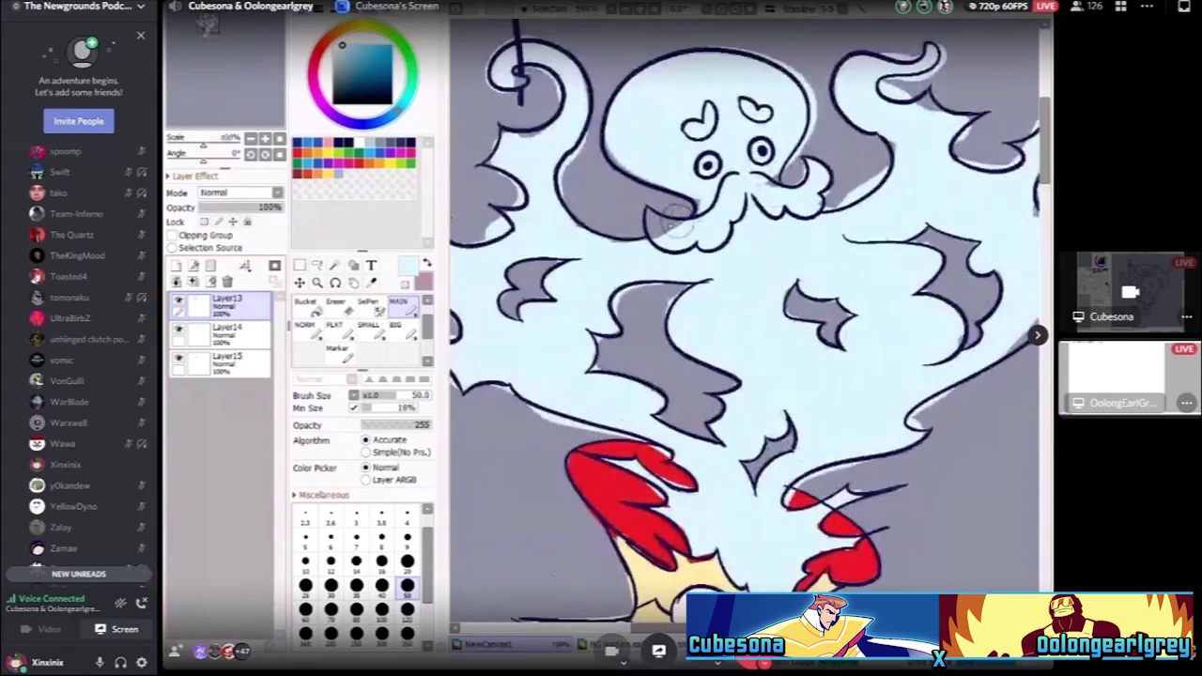
scroll(725, 263, down, 4)
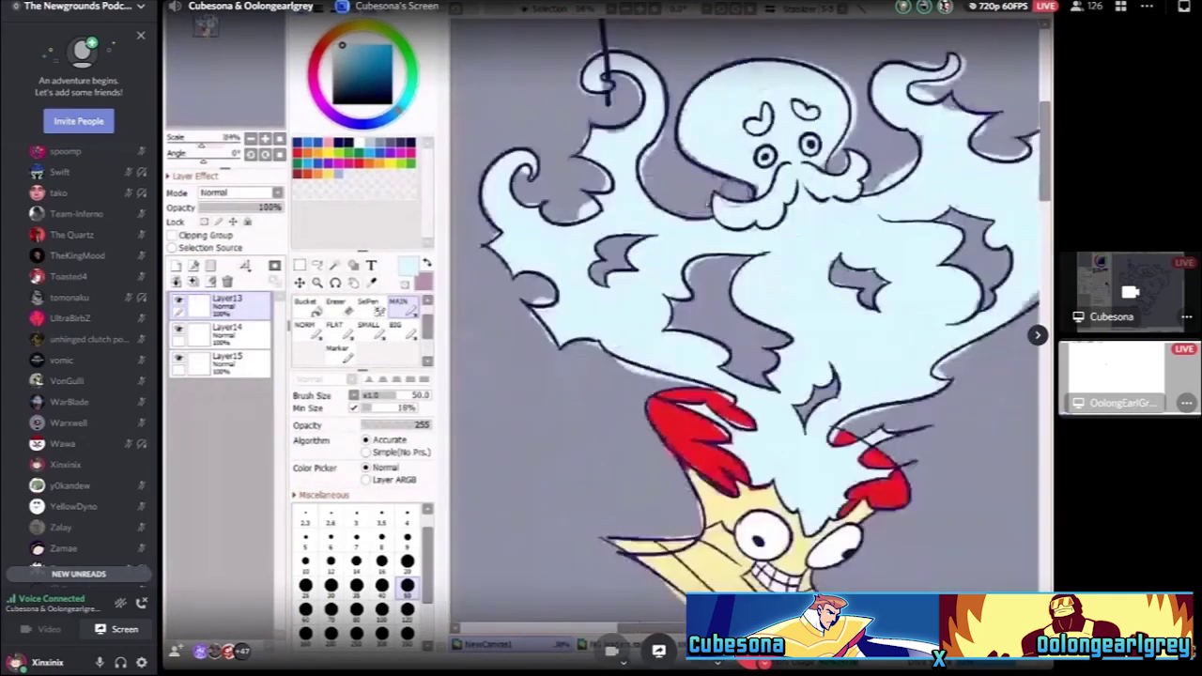
click(240, 345)
scroll(757, 167, up, 5)
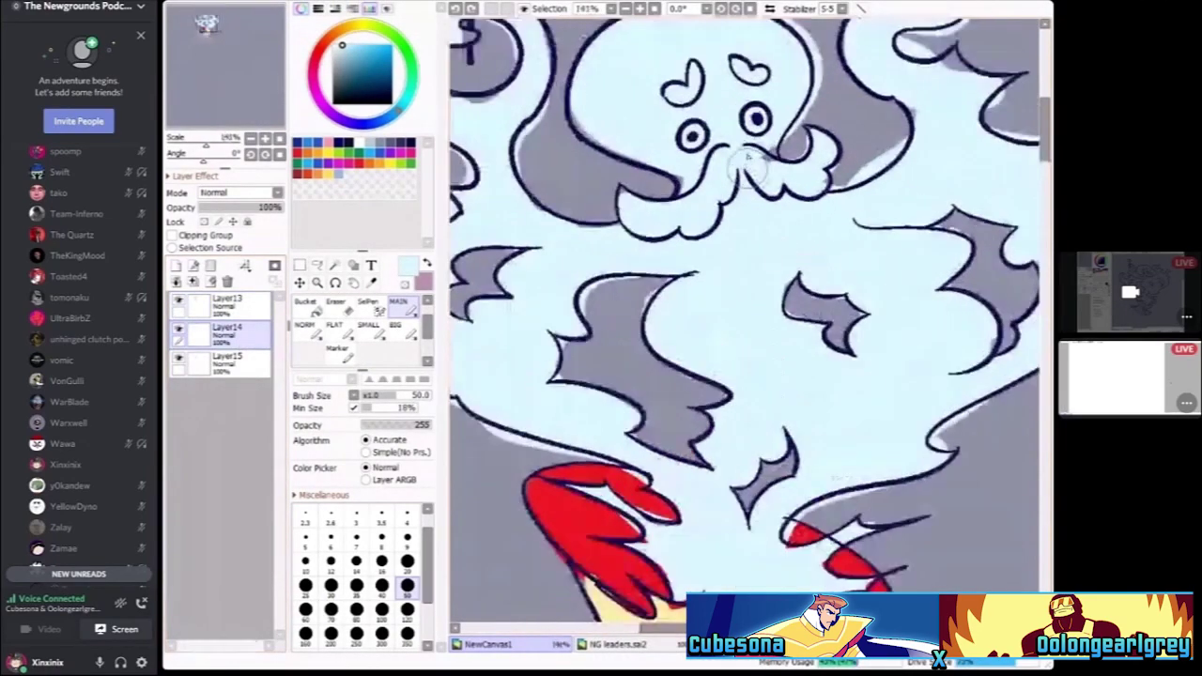
scroll(771, 172, down, 5)
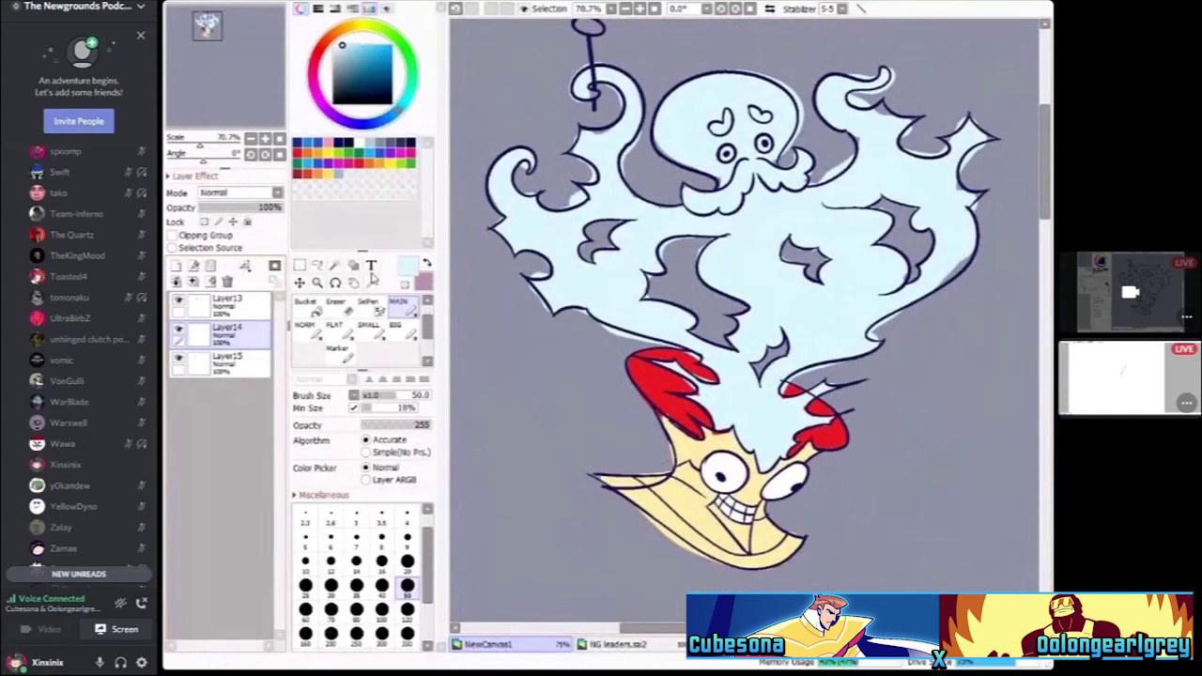
Select all the light blue octopus and smoke areas with the Magic Wand, including the moustache patch, undoing the stray selections
click(332, 267)
click(636, 289)
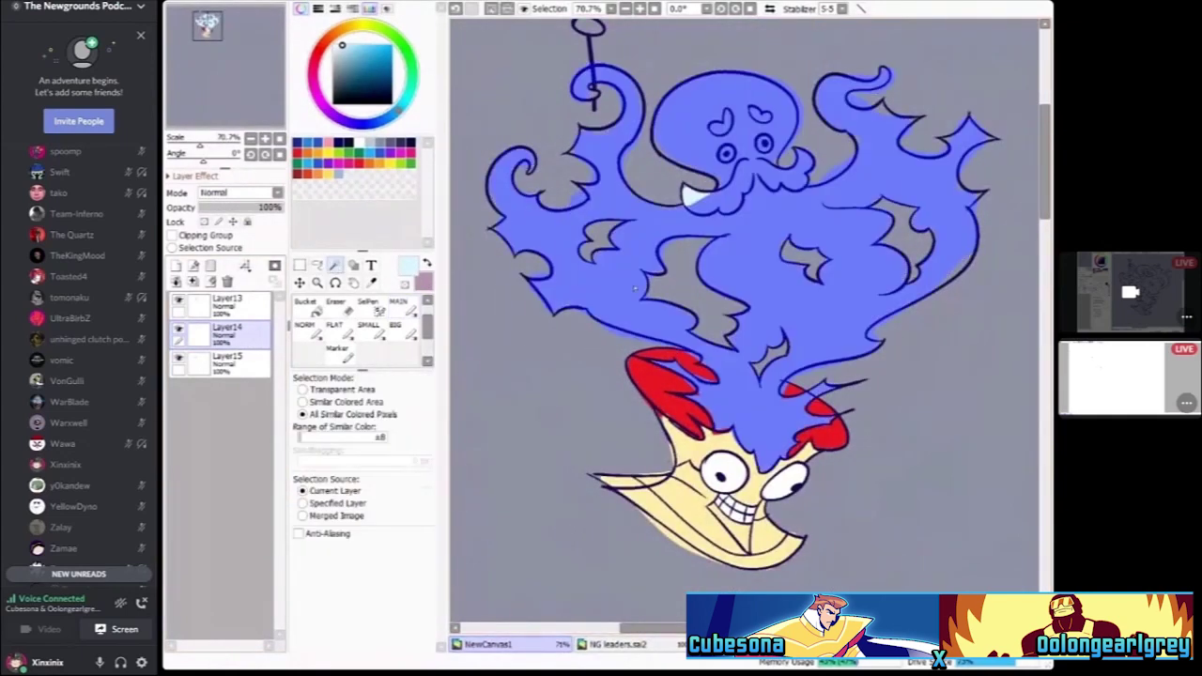
key(ctrl+i)
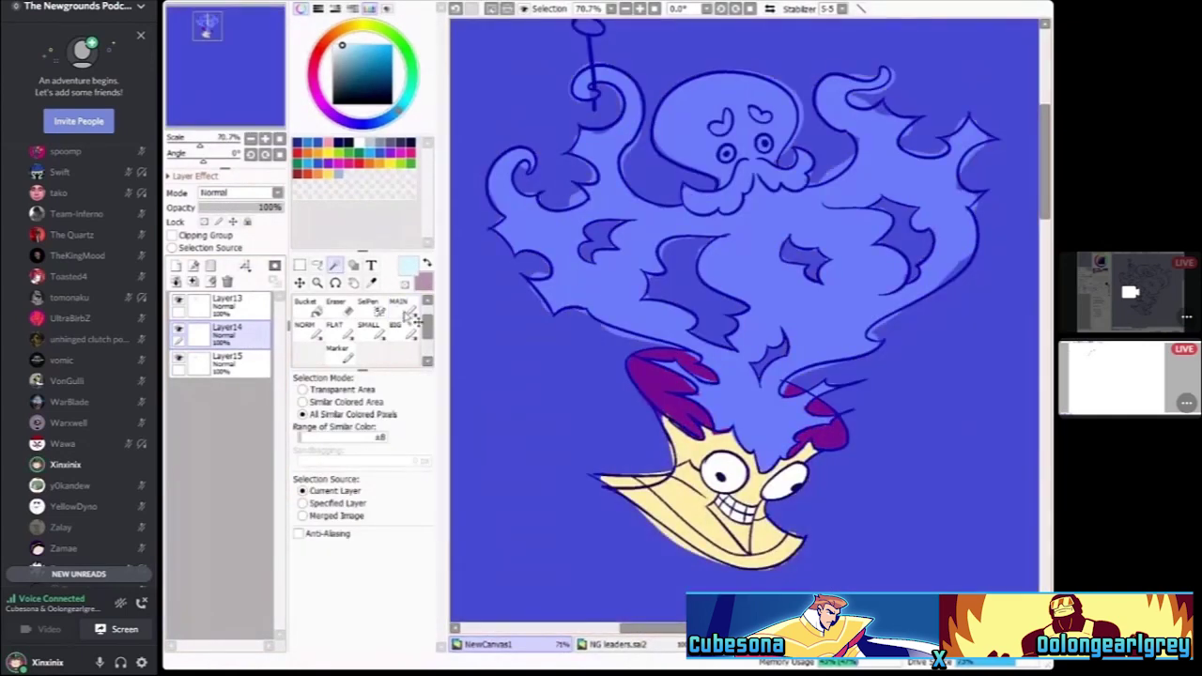
key(ctrl+z)
click(697, 199)
key(ctrl+z)
click(228, 311)
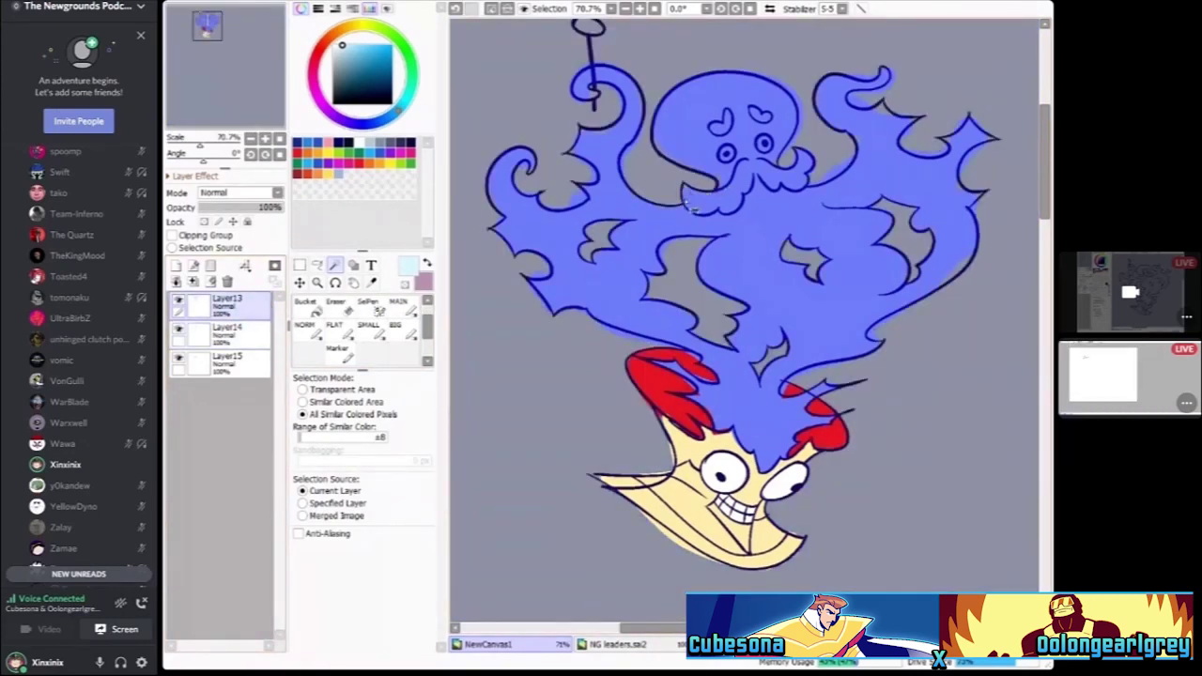
click(691, 209)
key(ctrl+z)
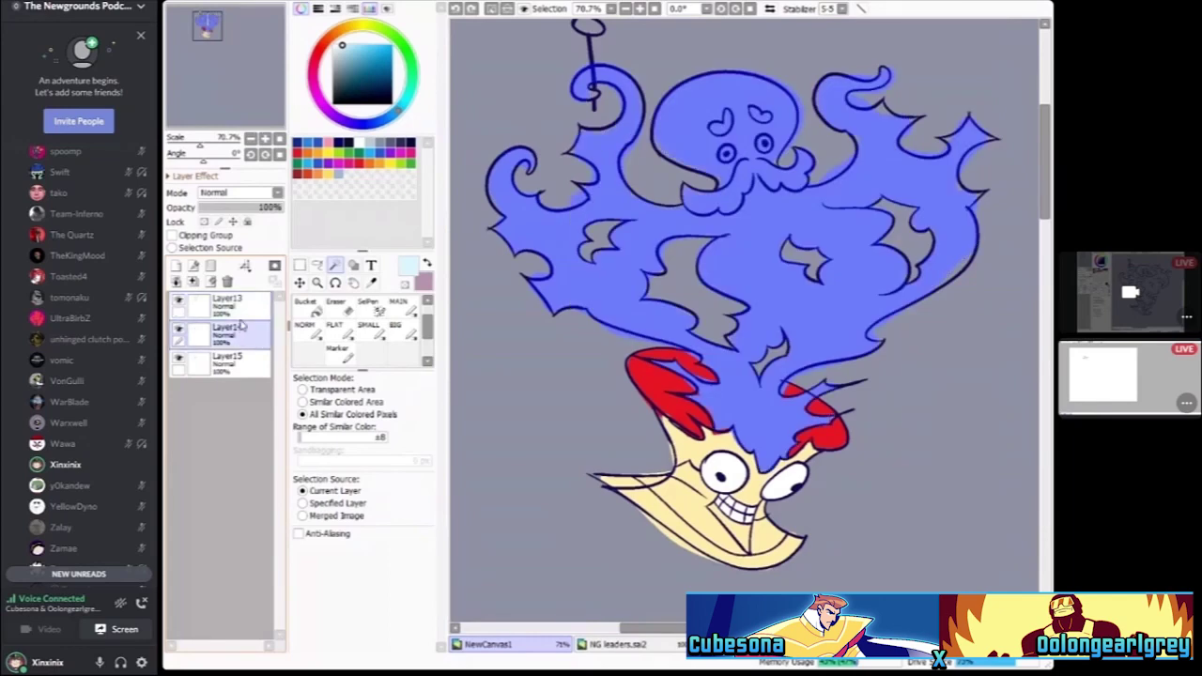
With Layer13 active, refine the Magic Wand selection at the edge of the small cutout in the smoke
scroll(367, 315, up, 1)
click(368, 310)
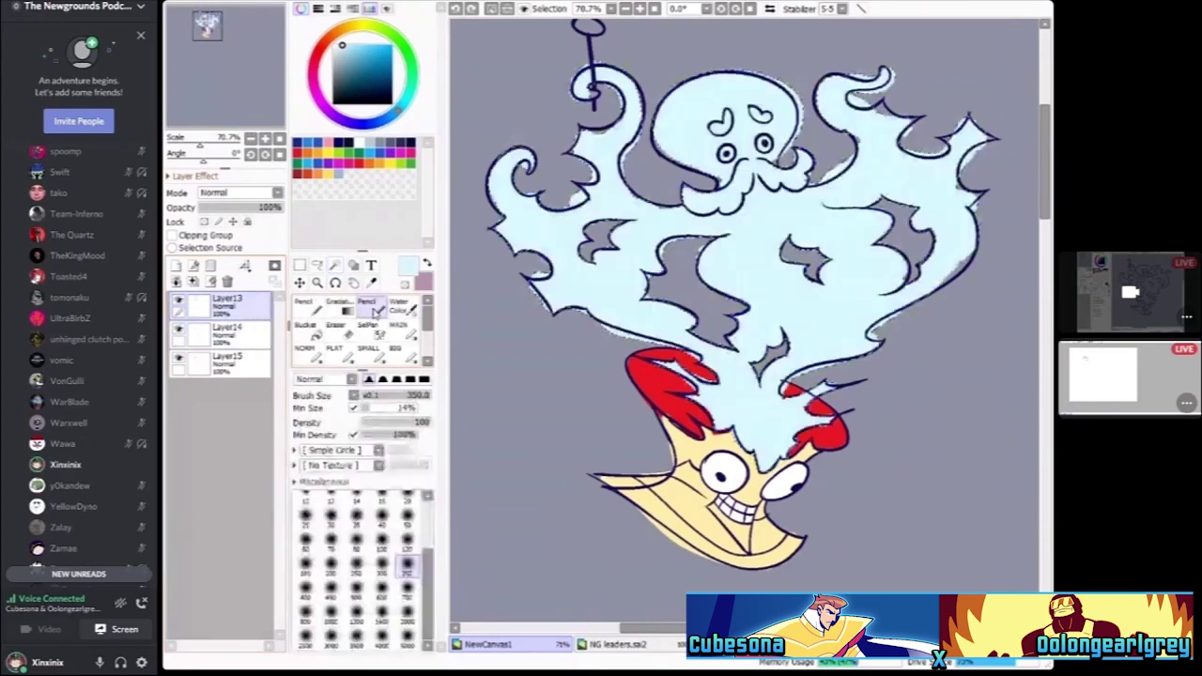
click(335, 266)
scroll(606, 234, up, 15)
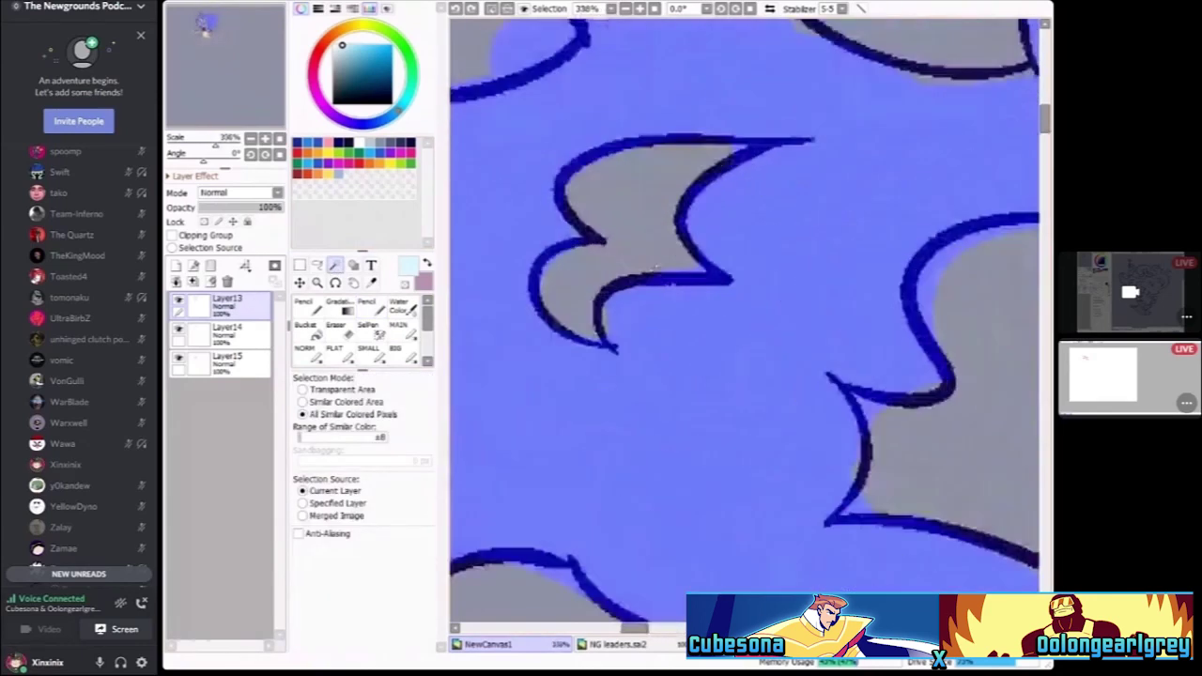
click(689, 272)
scroll(648, 263, down, 15)
scroll(539, 204, down, 1)
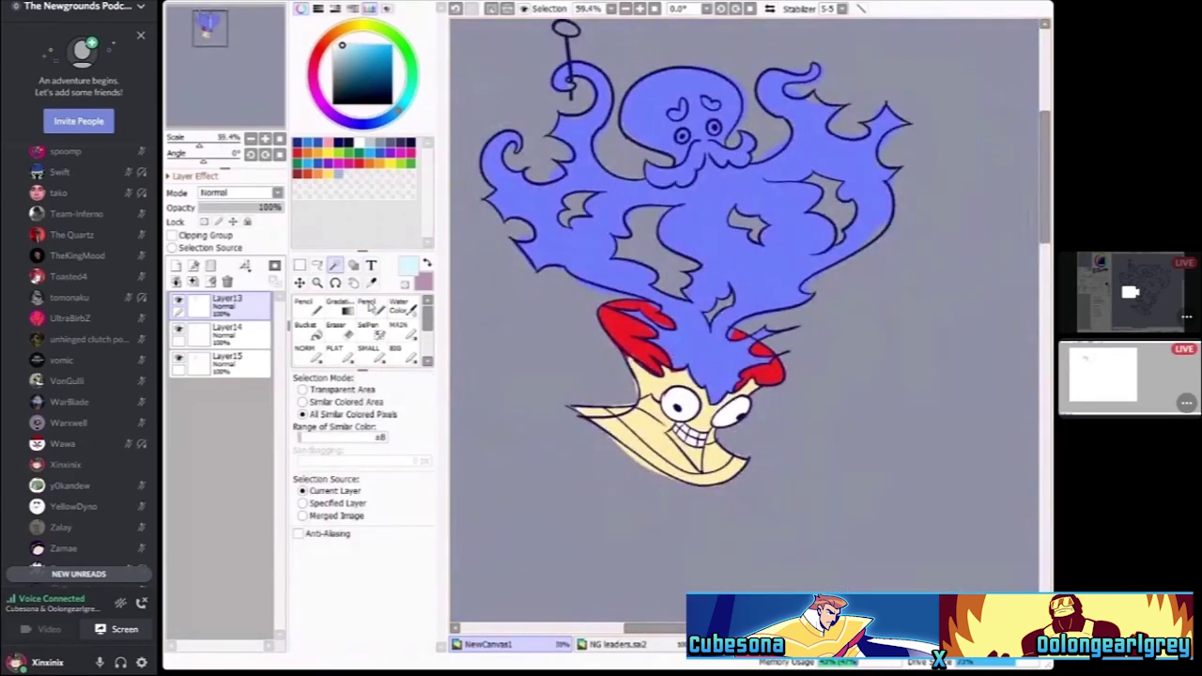
Airbrush a soft white glow over the lower part of the selected smoke on Layer13 with a brush size of 1000
click(367, 306)
click(334, 46)
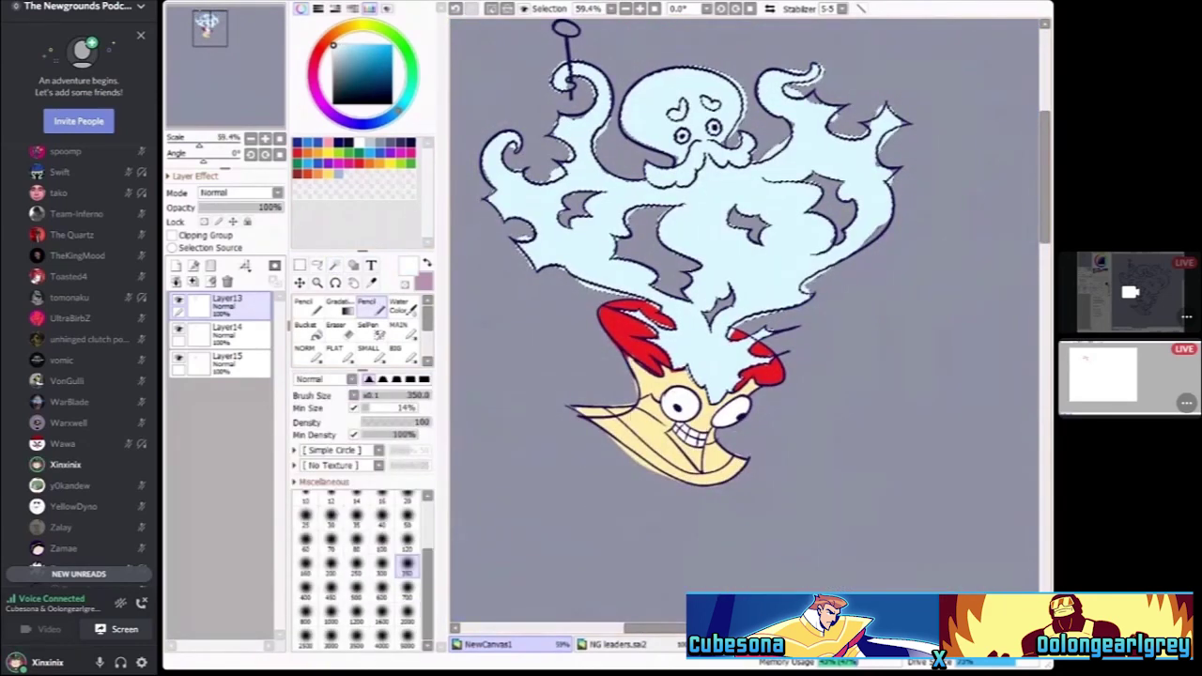
click(406, 613)
scroll(639, 441, down, 1)
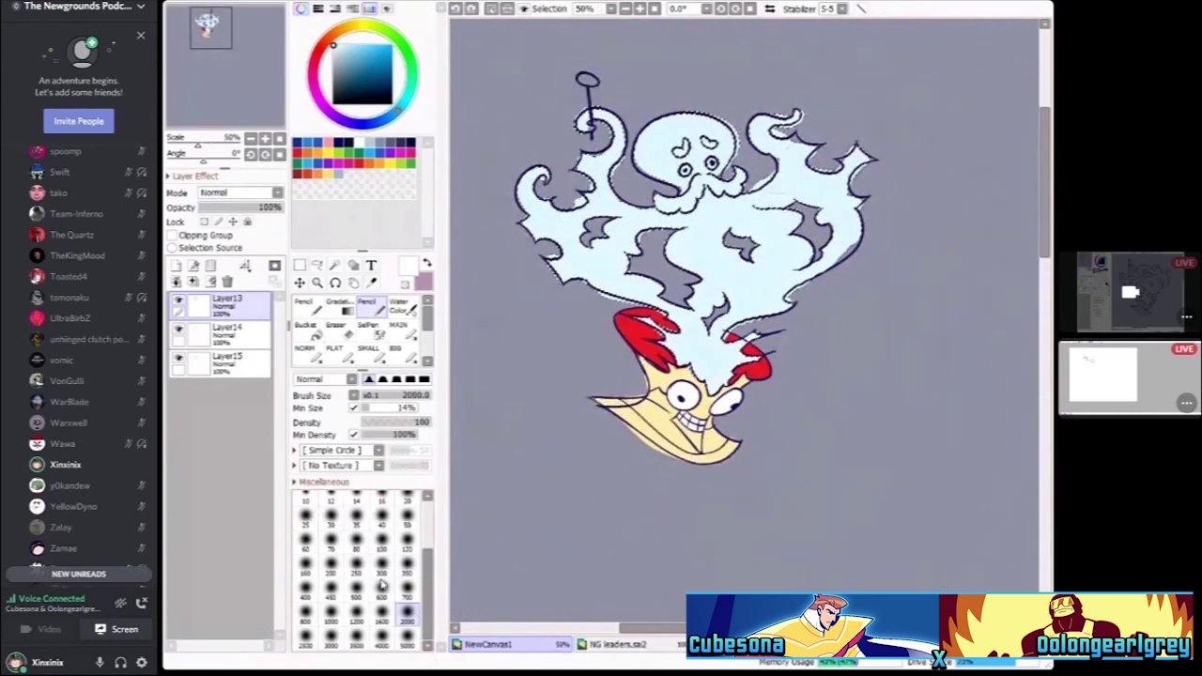
click(406, 589)
click(333, 618)
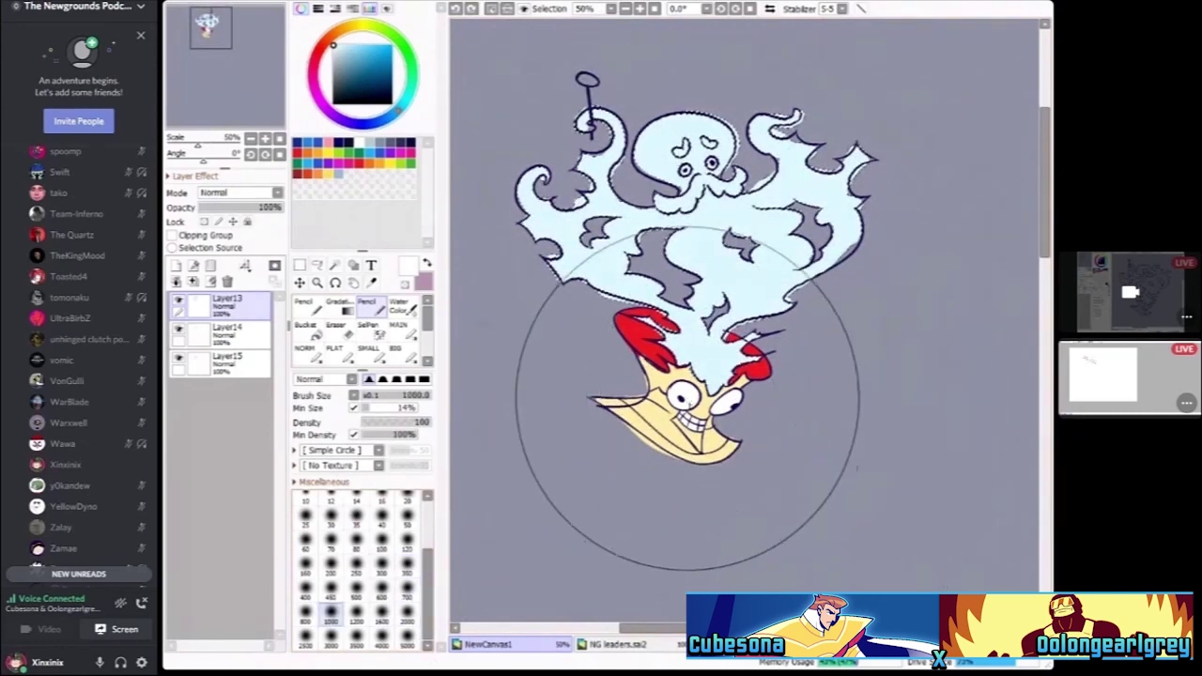
mouse_move(694, 397)
mouse_down()
mouse_move(770, 390)
mouse_move(805, 401)
mouse_move(715, 435)
mouse_up()
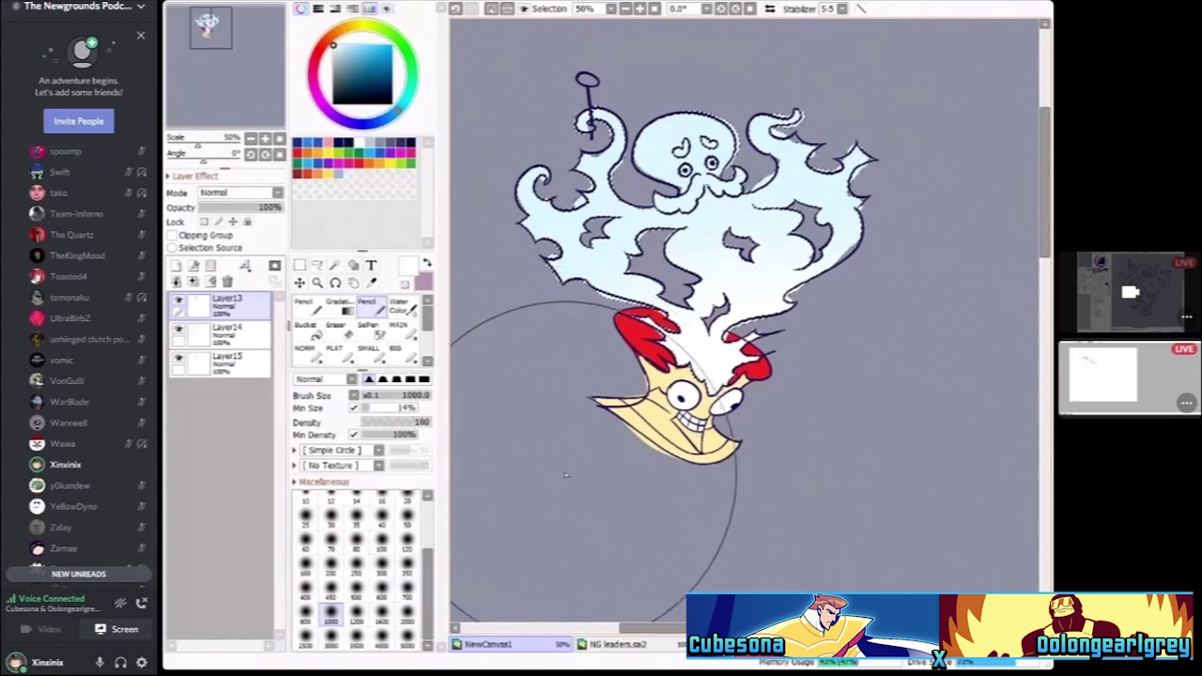
scroll(752, 497, down, 1)
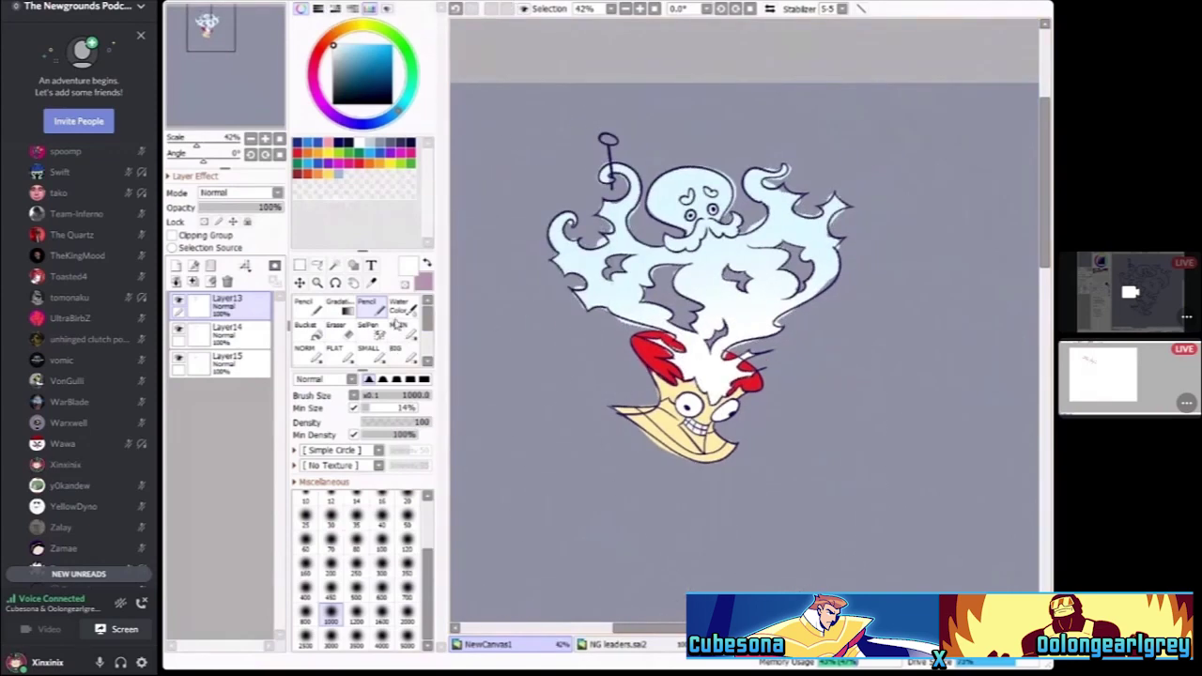
With the MAIN brush at size 9, sample the hat's red and draw jagged veins around the larger eye on Layer13
click(398, 325)
scroll(710, 386, up, 5)
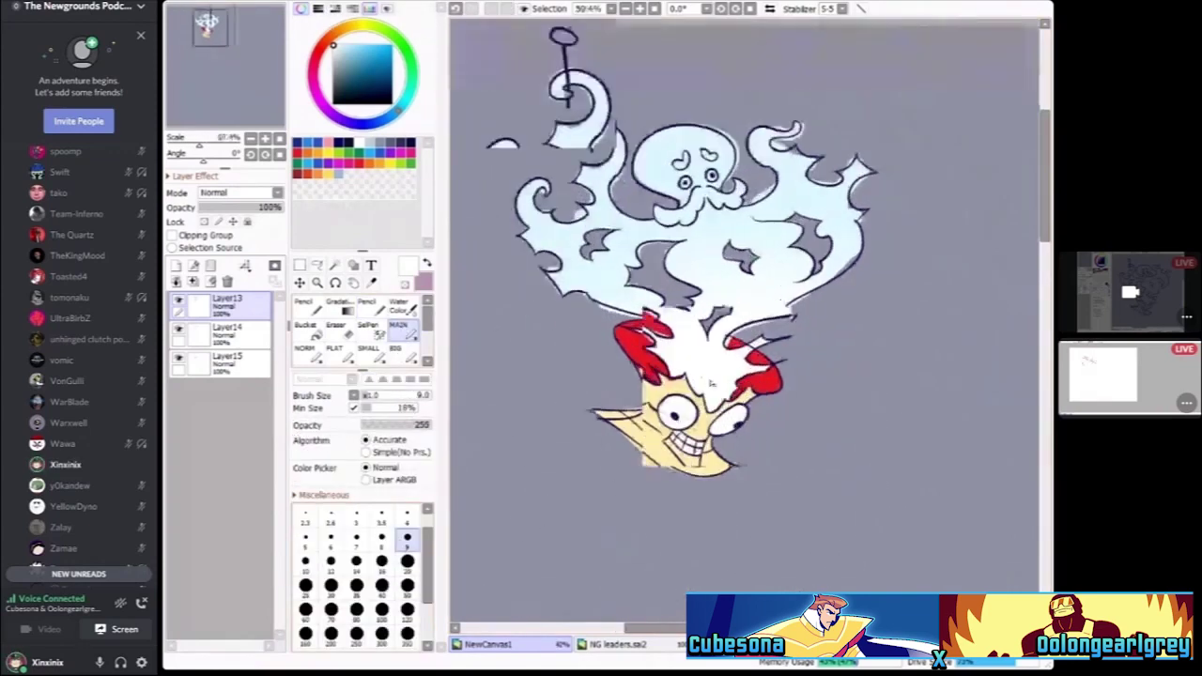
right_click(622, 368)
scroll(601, 495, up, 7)
drag(683, 311, 720, 310)
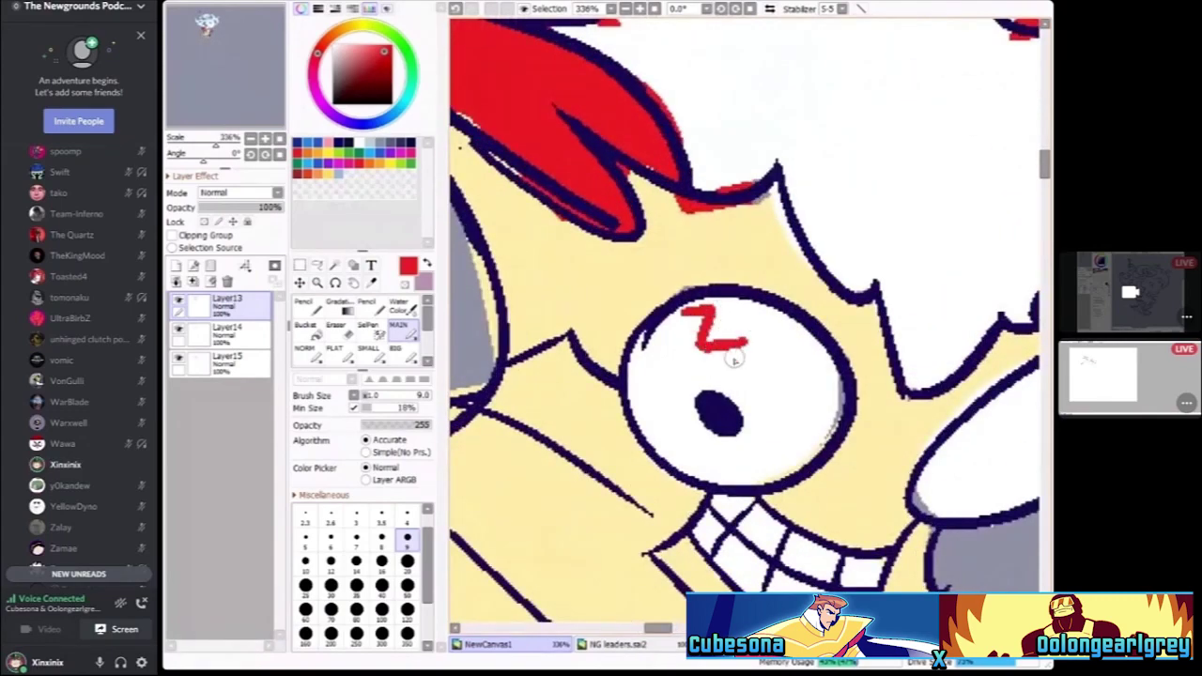
scroll(729, 350, up, 2)
drag(758, 348, 757, 369)
scroll(742, 349, down, 2)
scroll(794, 328, up, 1)
drag(785, 314, 787, 338)
scroll(775, 344, down, 2)
scroll(650, 386, up, 2)
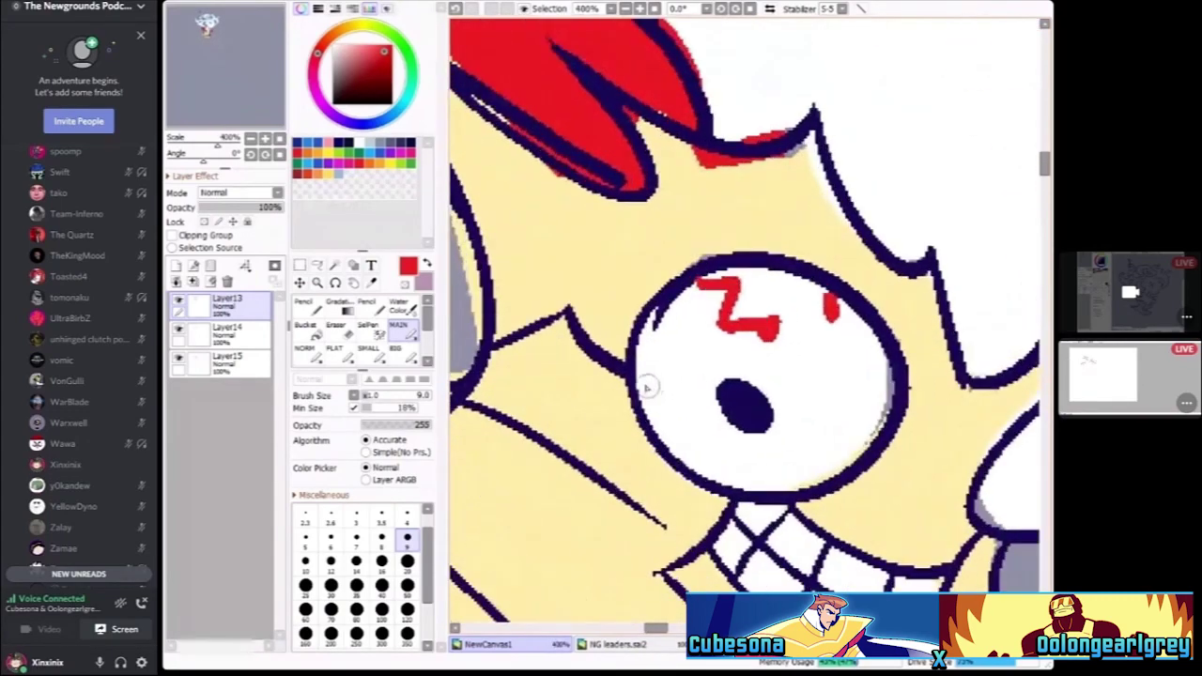
scroll(699, 428, down, 4)
scroll(771, 437, up, 3)
drag(775, 443, 762, 437)
scroll(755, 421, down, 3)
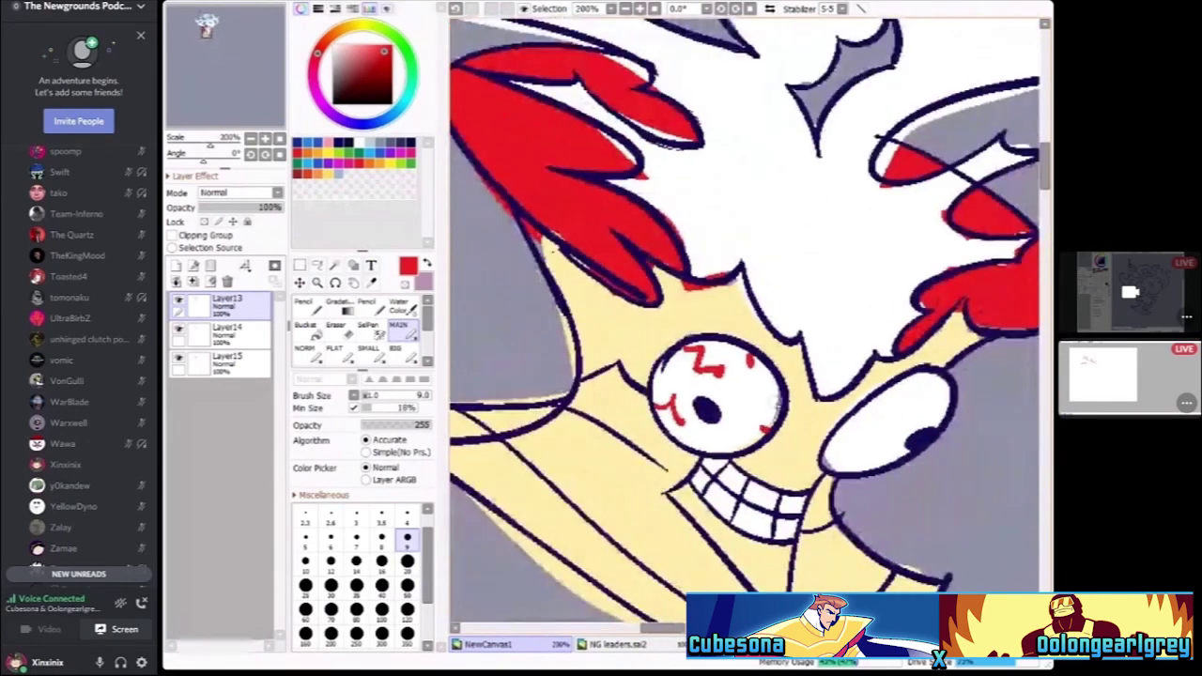
Draw matching red veins in the white of the narrower eye at the hat's edge
scroll(850, 419, up, 3)
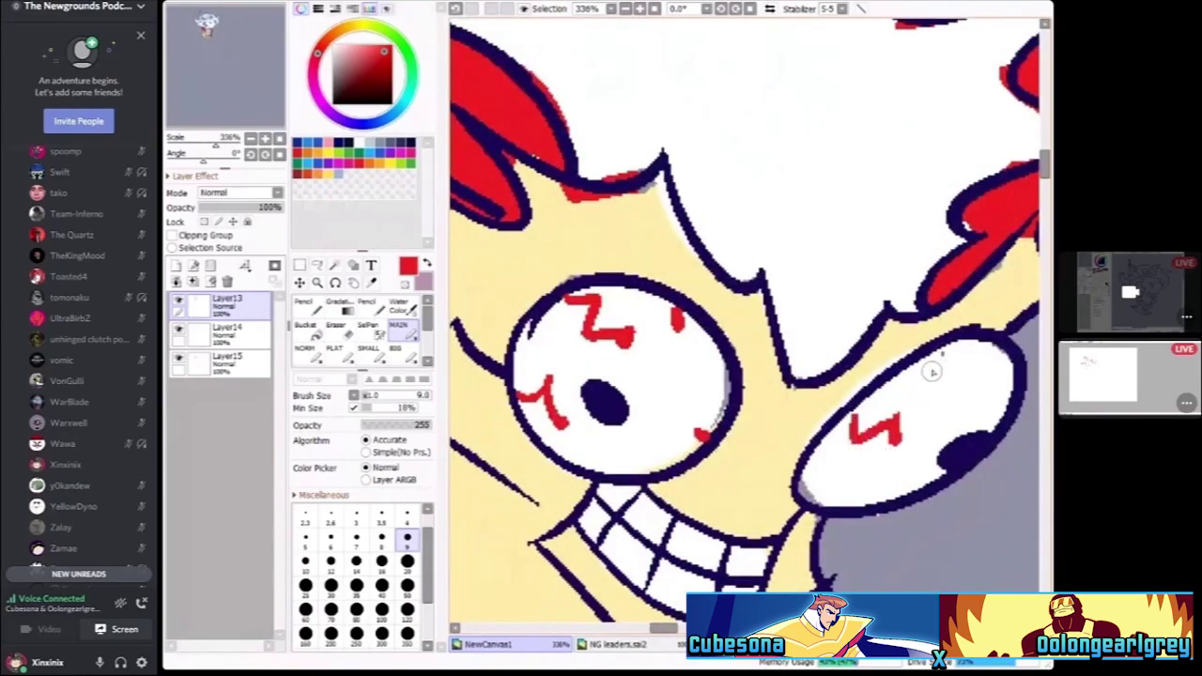
drag(940, 355, 935, 376)
scroll(996, 355, up, 1)
scroll(974, 374, down, 10)
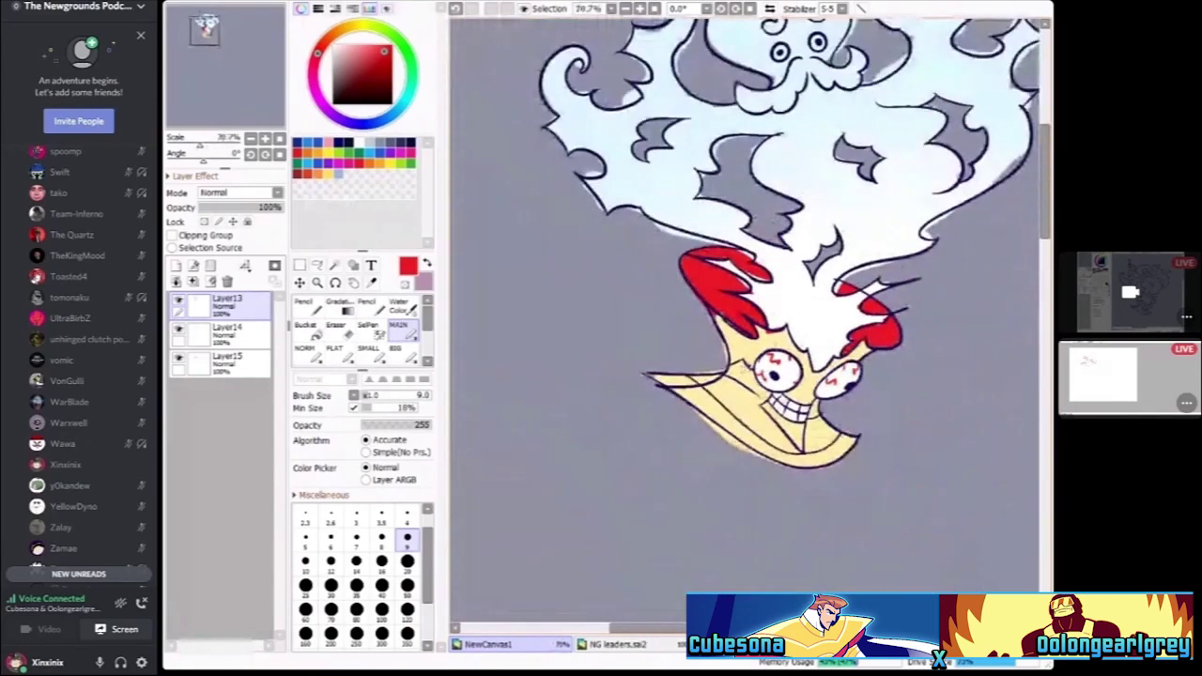
scroll(778, 378, up, 7)
scroll(778, 377, down, 8)
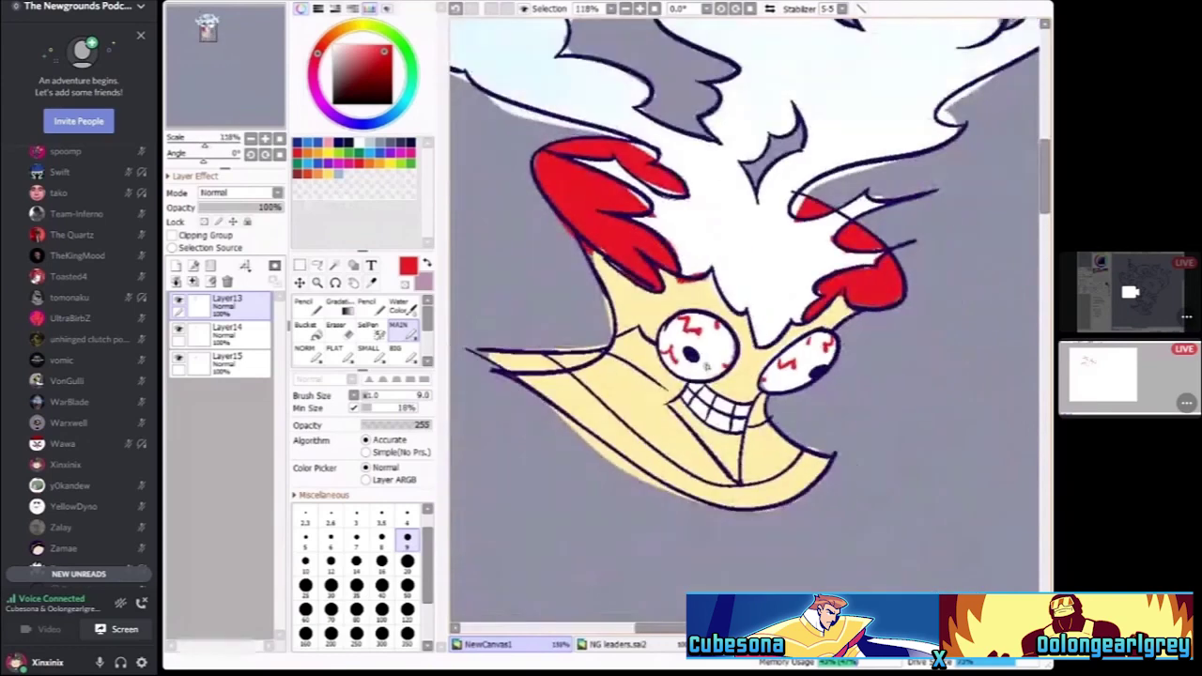
scroll(697, 376, up, 5)
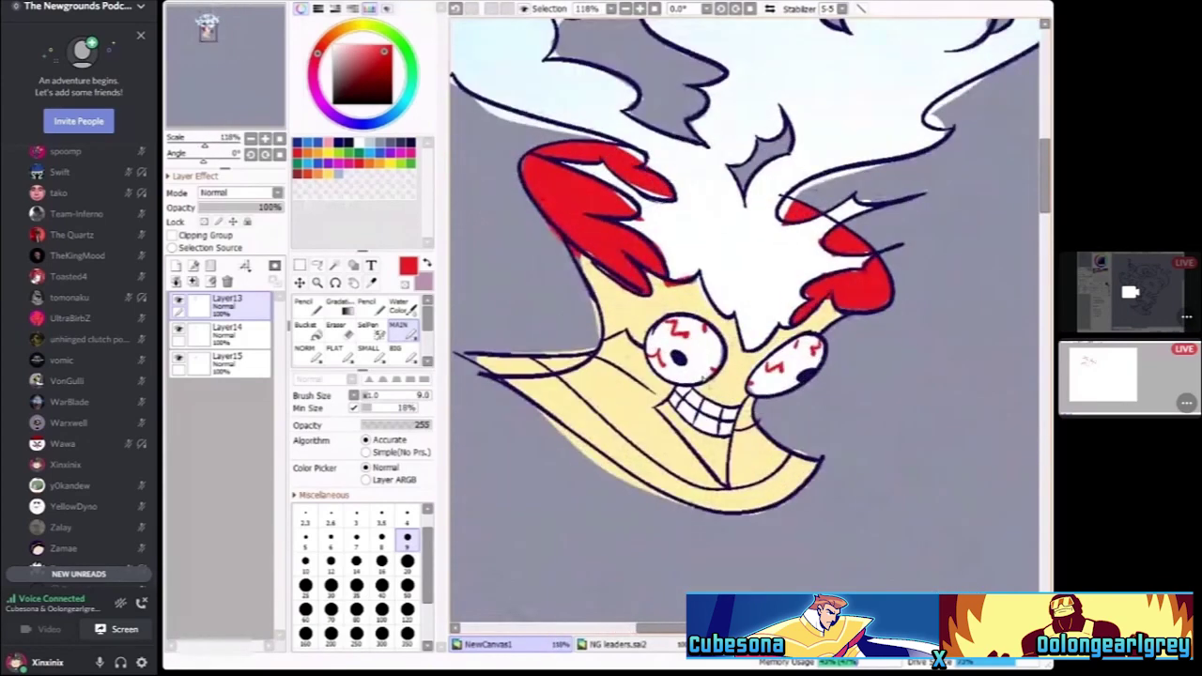
Select the hat's cream area on Layer14 with the Magic Wand, undoing the stray Layer13 selection, and return to the MAIN brush
click(335, 266)
click(604, 394)
key(ctrl+z)
click(222, 334)
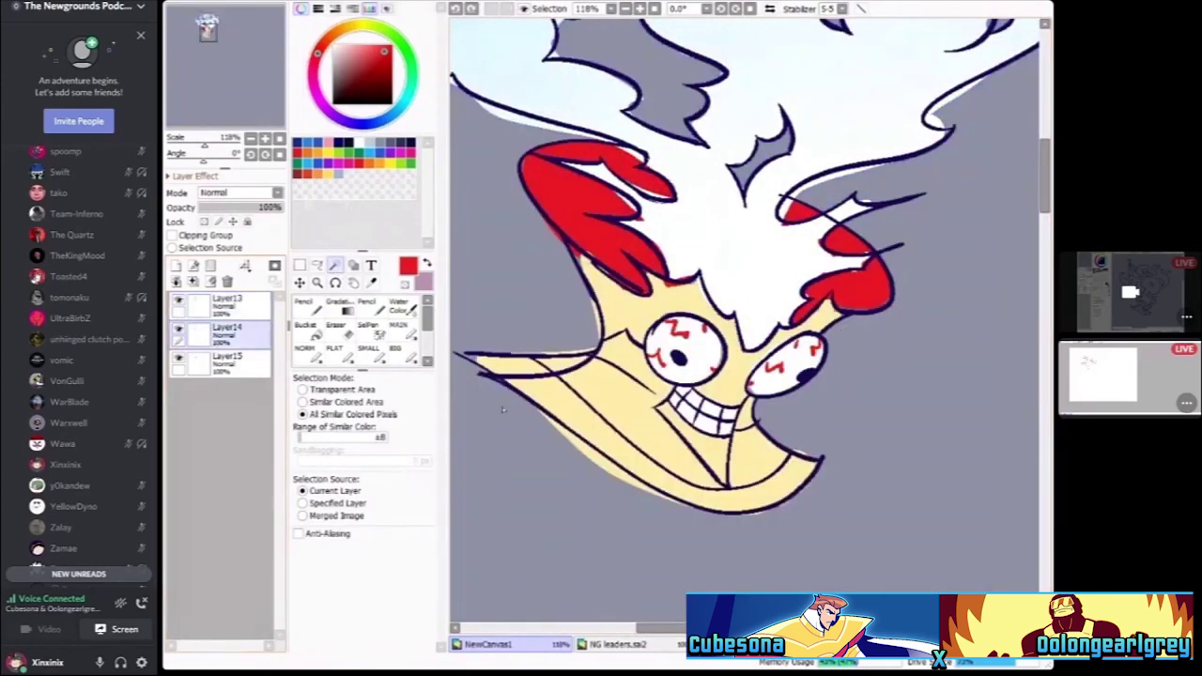
click(676, 428)
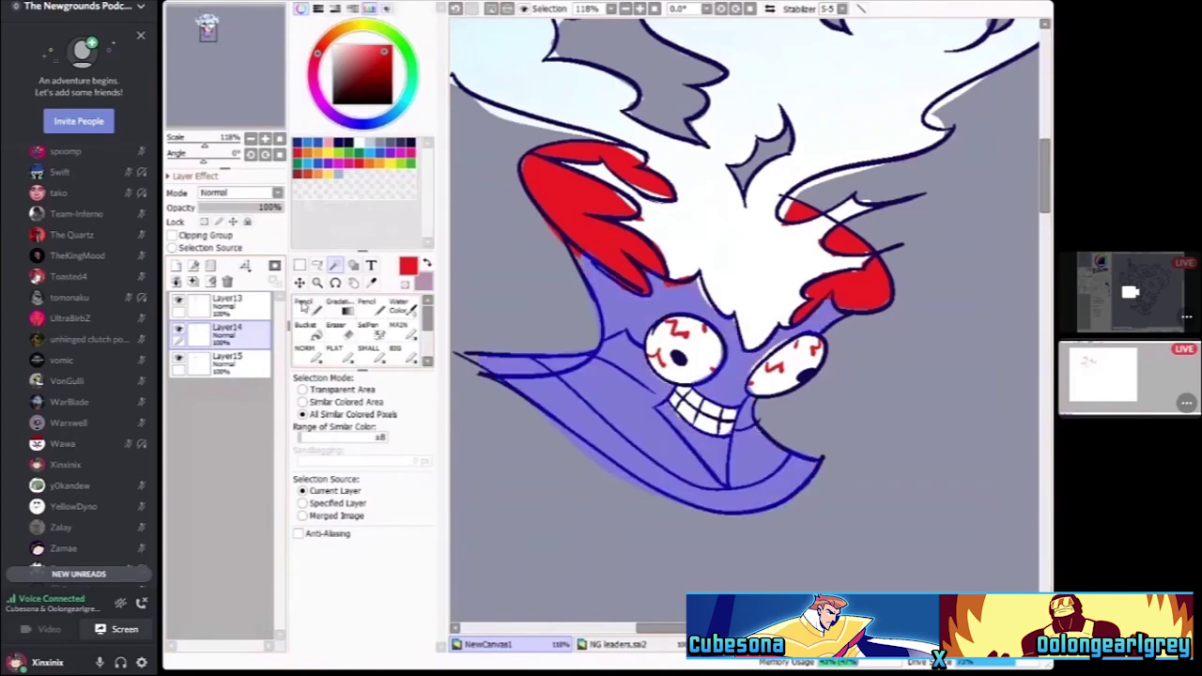
click(398, 325)
Try painting a thin red upper lip above the teeth, and undo it
scroll(770, 465, up, 1)
scroll(770, 465, up, 1)
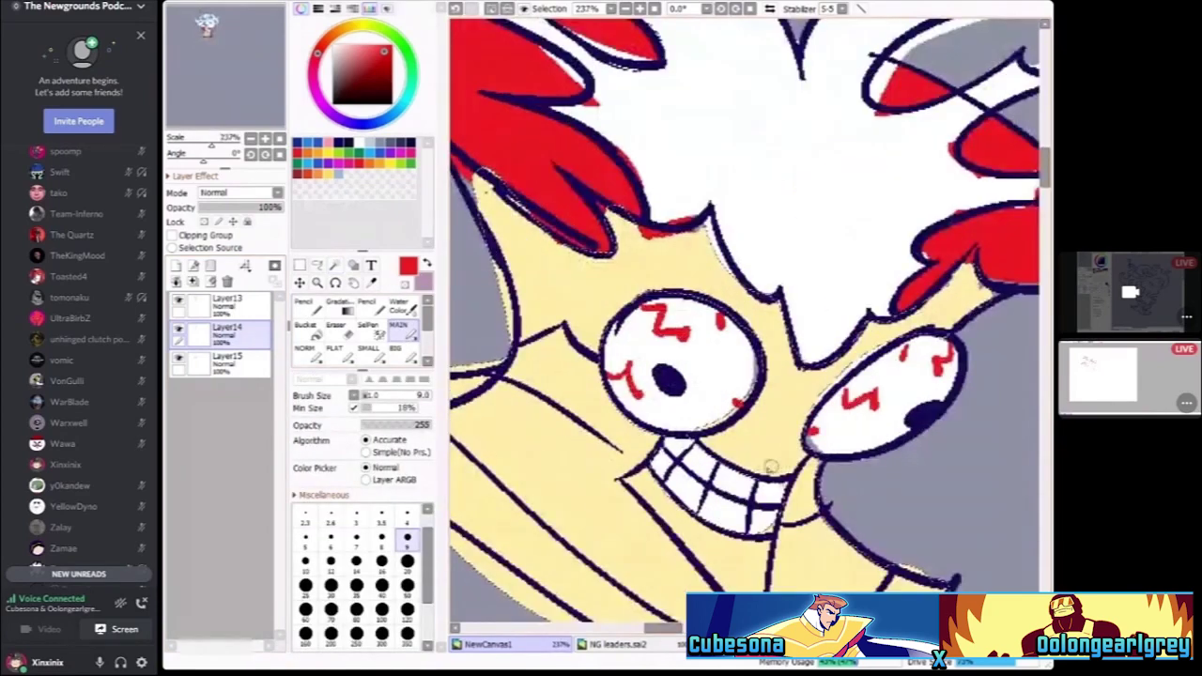
scroll(771, 465, up, 1)
mouse_move(730, 483)
mouse_down()
mouse_move(804, 456)
mouse_move(836, 490)
mouse_up()
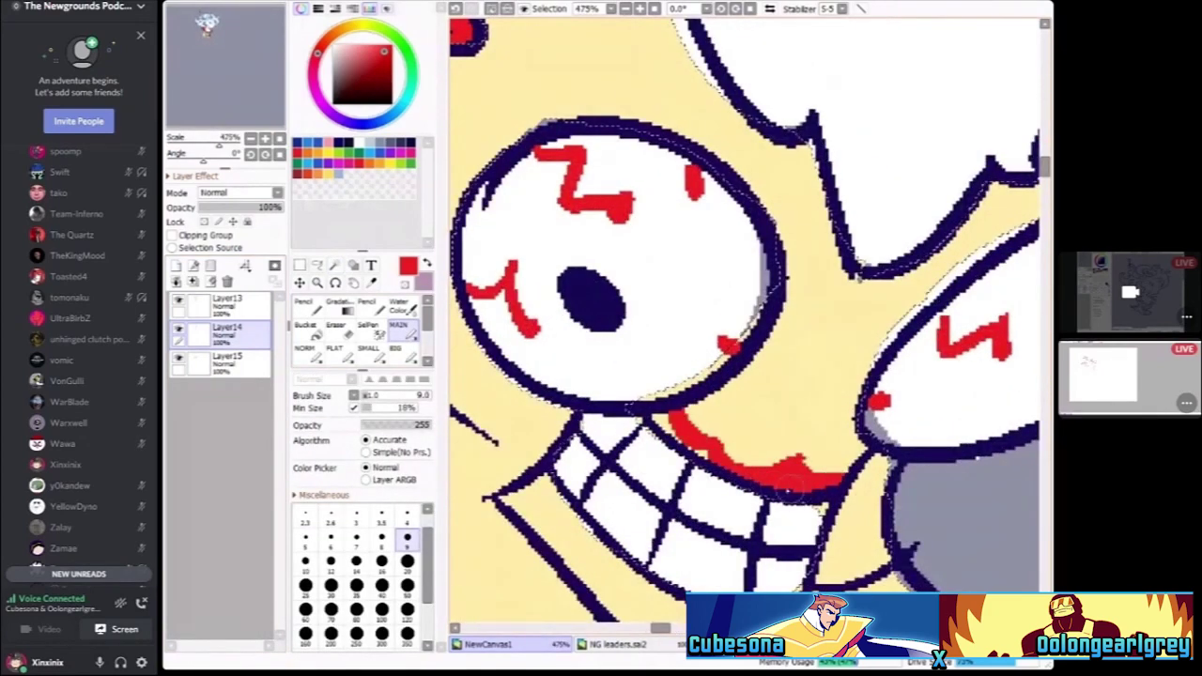
scroll(669, 432, down, 4)
scroll(725, 450, up, 1)
key(ctrl+z)
key(ctrl+z)
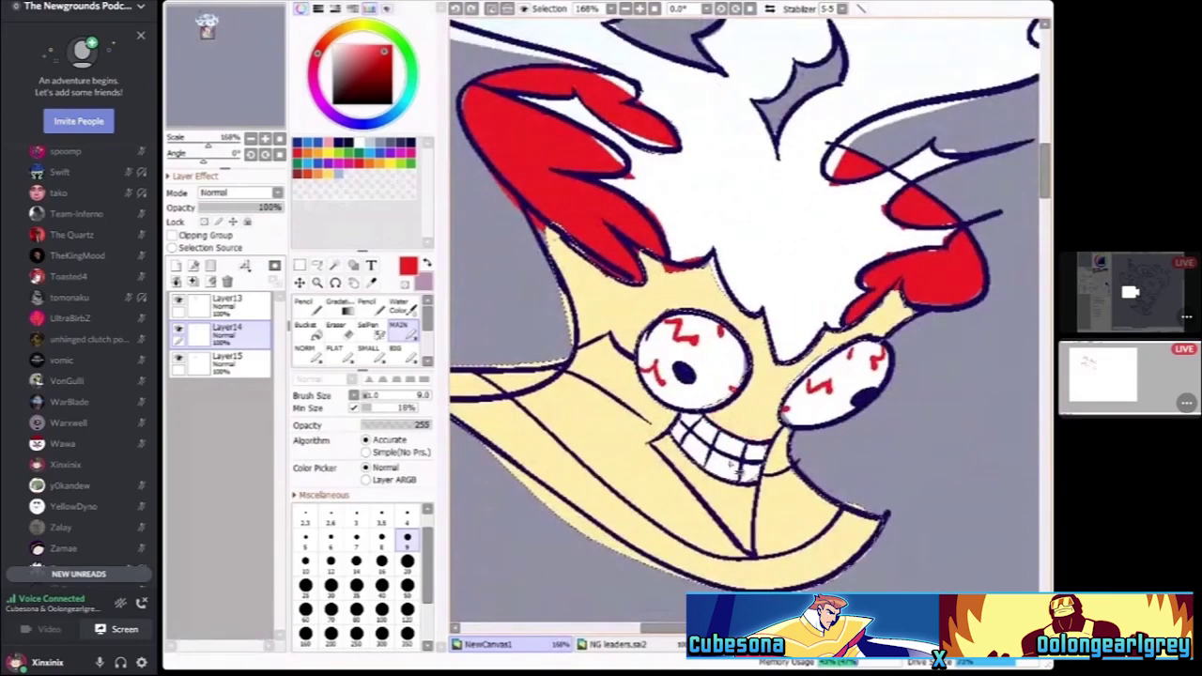
Paint wavy red upper and lower lips around the teeth on Layer14 within the cream selection, and clear the selection
scroll(729, 444, up, 2)
scroll(733, 435, up, 1)
mouse_move(663, 345)
mouse_down()
mouse_move(694, 440)
mouse_move(719, 414)
mouse_move(771, 449)
mouse_move(835, 441)
mouse_up()
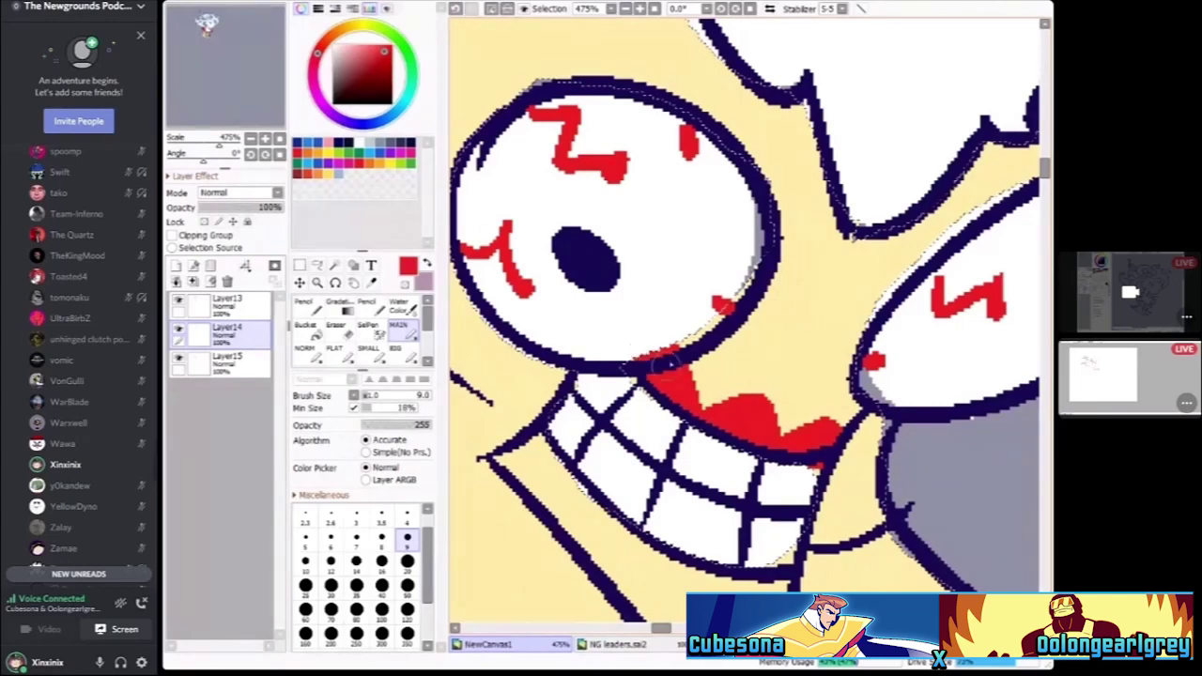
scroll(658, 362, down, 2)
scroll(601, 395, up, 2)
mouse_move(609, 375)
mouse_down()
mouse_move(707, 490)
mouse_move(820, 547)
mouse_move(860, 540)
mouse_up()
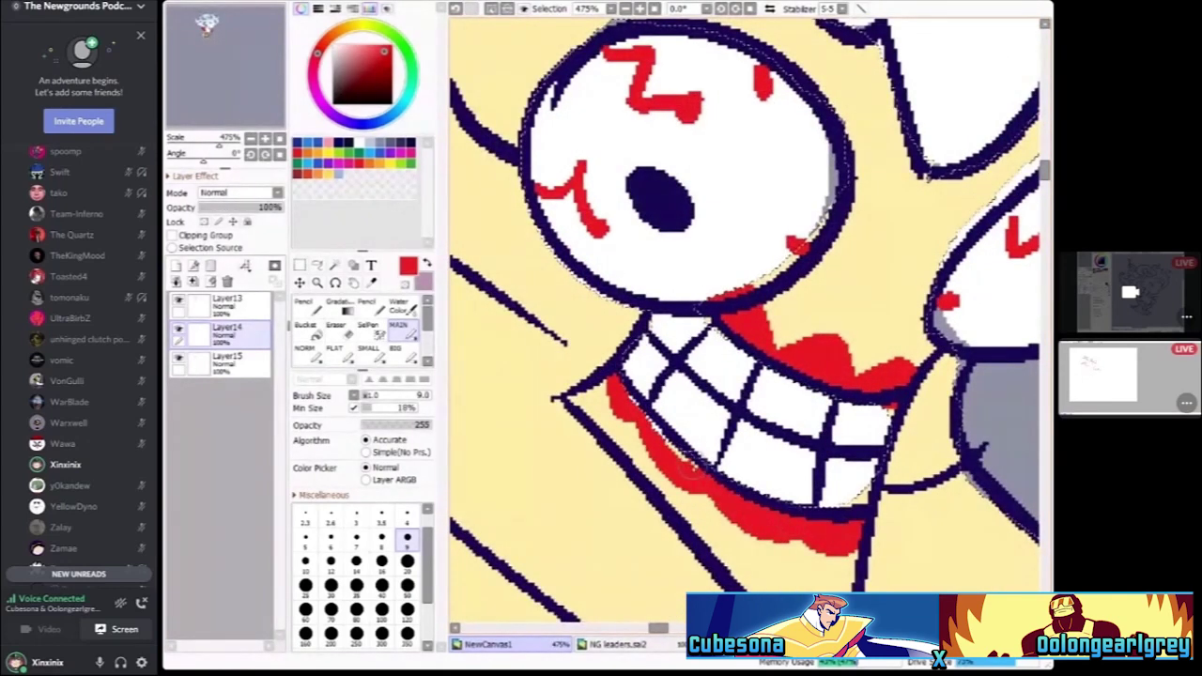
mouse_move(605, 376)
mouse_down()
mouse_move(664, 494)
mouse_move(700, 473)
mouse_move(717, 505)
mouse_move(784, 553)
mouse_move(814, 520)
mouse_up()
scroll(751, 408, down, 11)
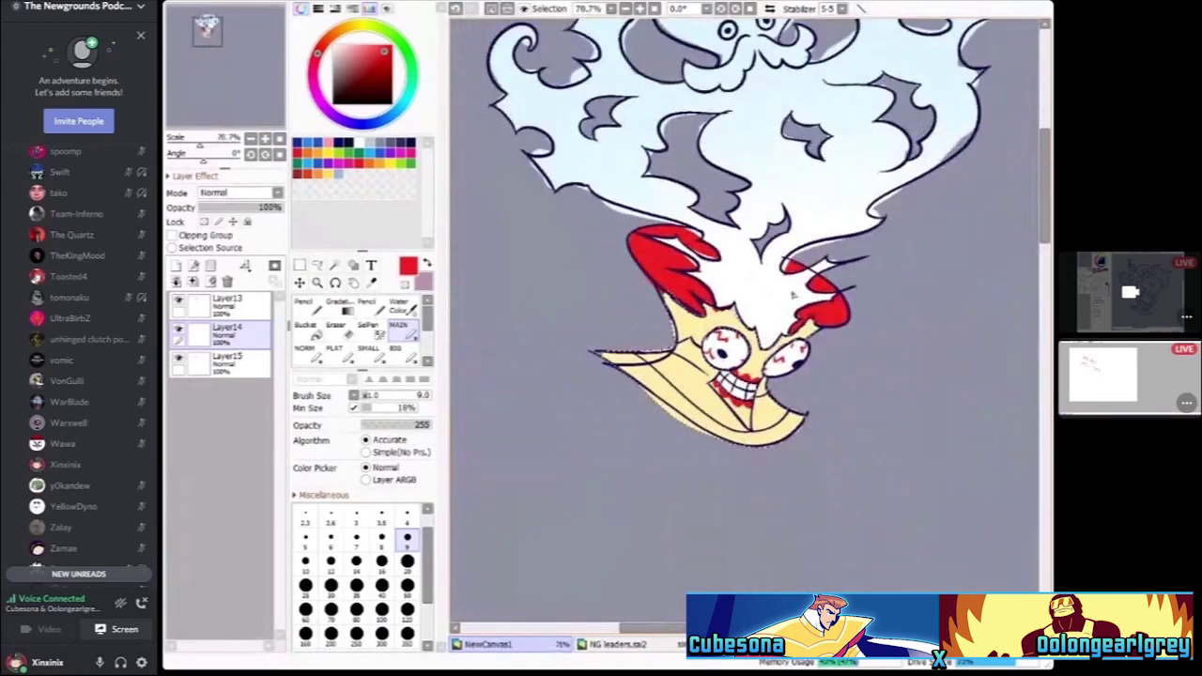
scroll(789, 314, up, 2)
scroll(766, 376, down, 2)
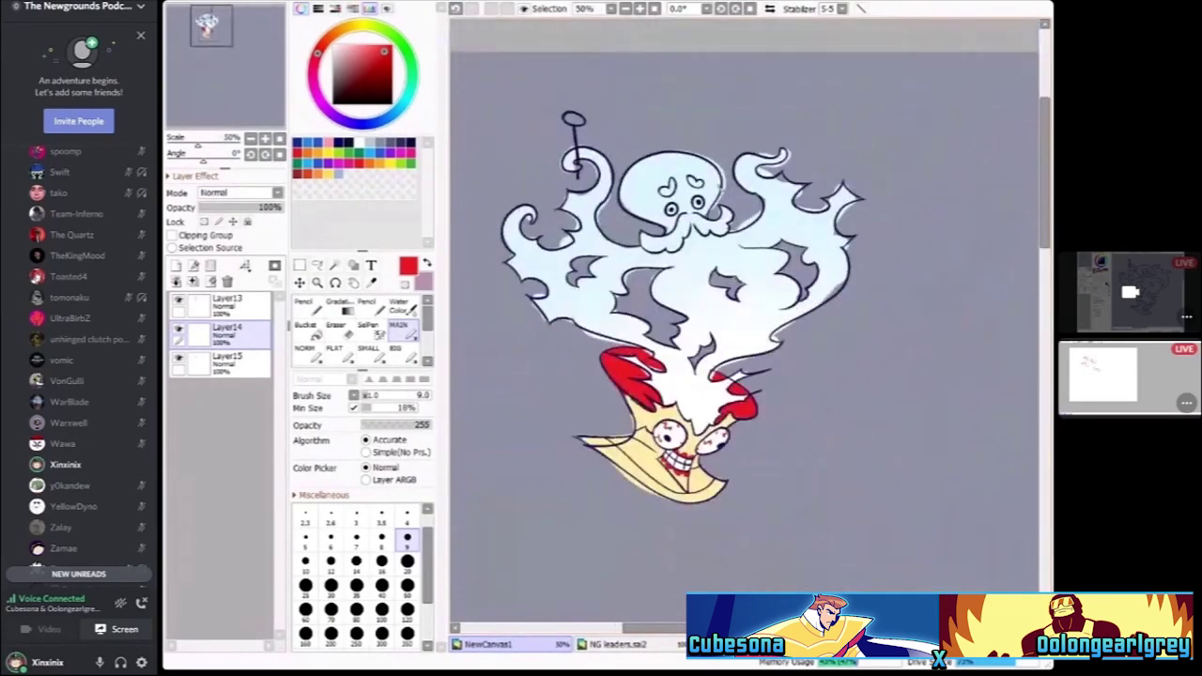
Paint a wide curved band across the lower smoke with brush size 50 in a stronger blue based on the octopus colour, and activate Layer13
click(407, 583)
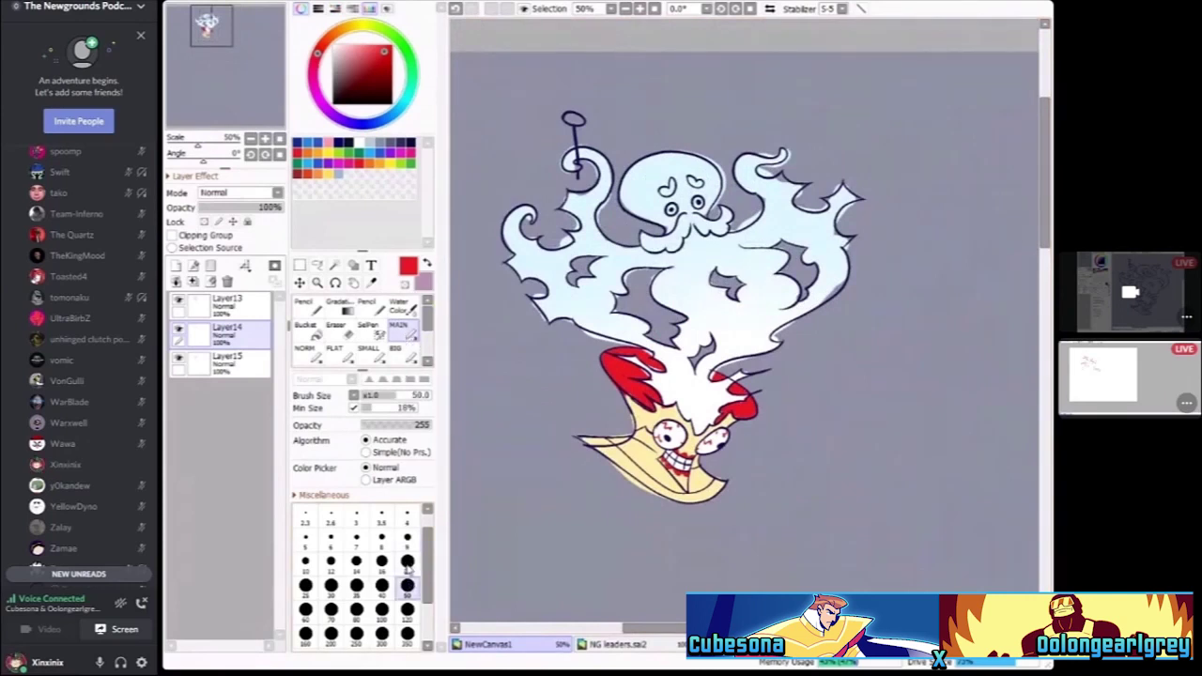
scroll(564, 338, up, 1)
click(407, 584)
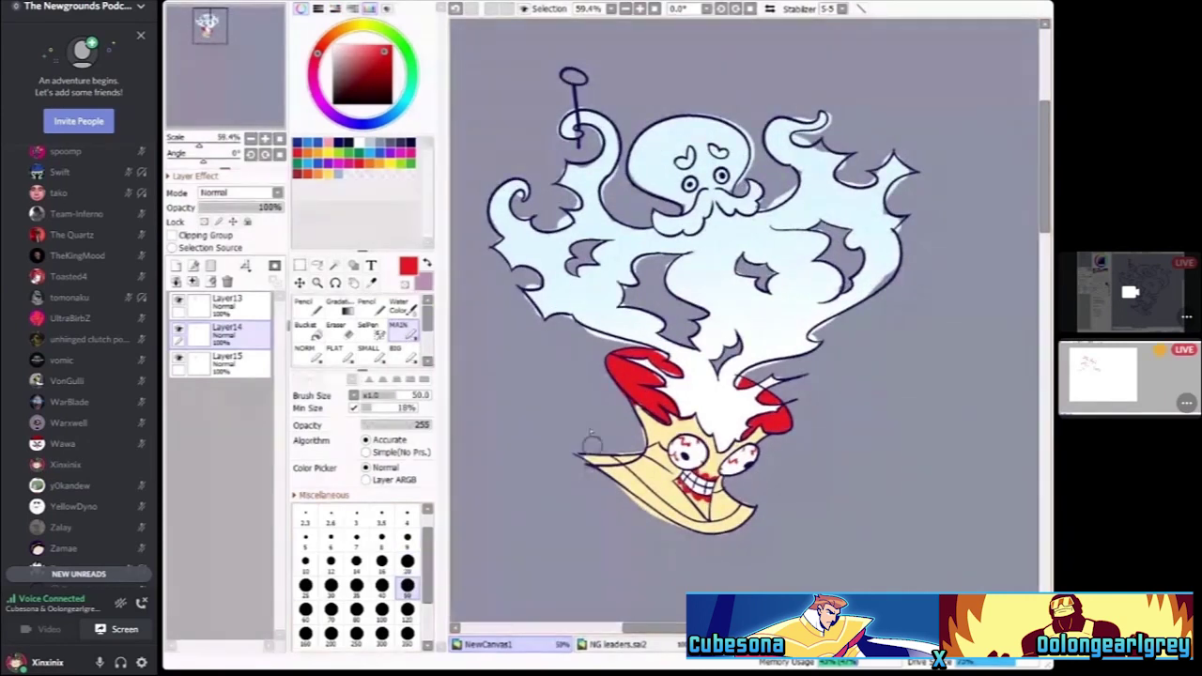
alt+click(667, 432)
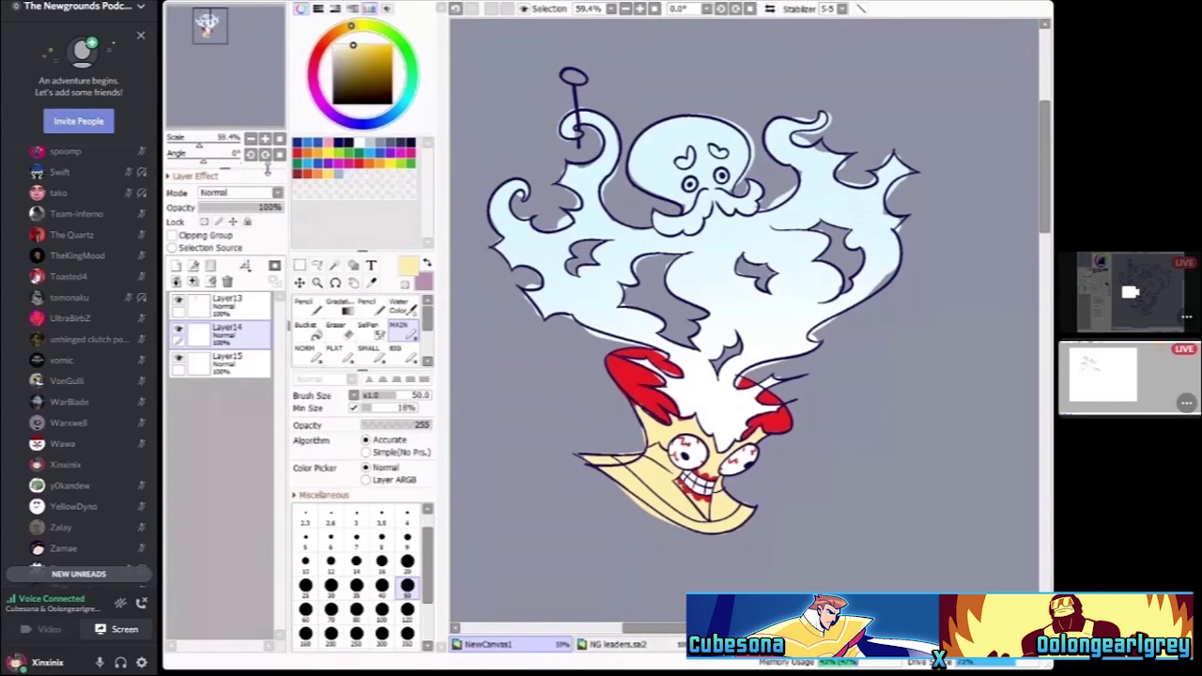
alt+click(668, 124)
click(372, 52)
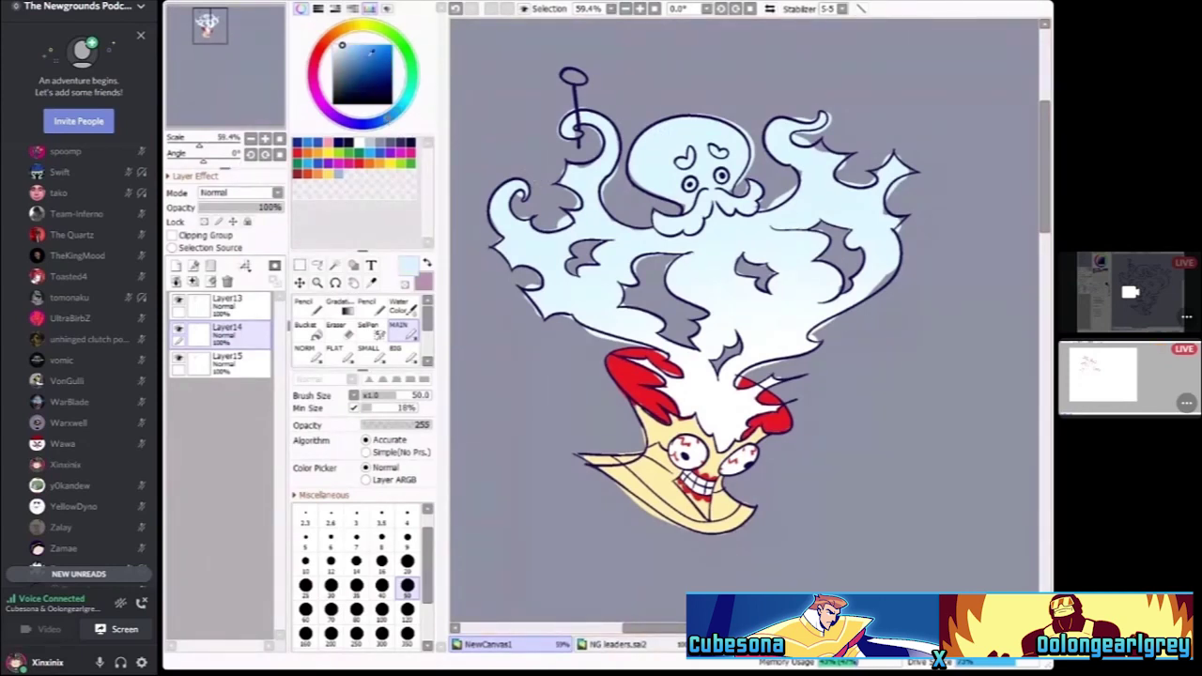
mouse_move(554, 338)
mouse_down()
mouse_move(795, 254)
mouse_move(930, 274)
mouse_up()
click(250, 309)
Enlarge the tally-mark stream, look through the voice channel's member list, and return to the hat drawing stream
click(1130, 377)
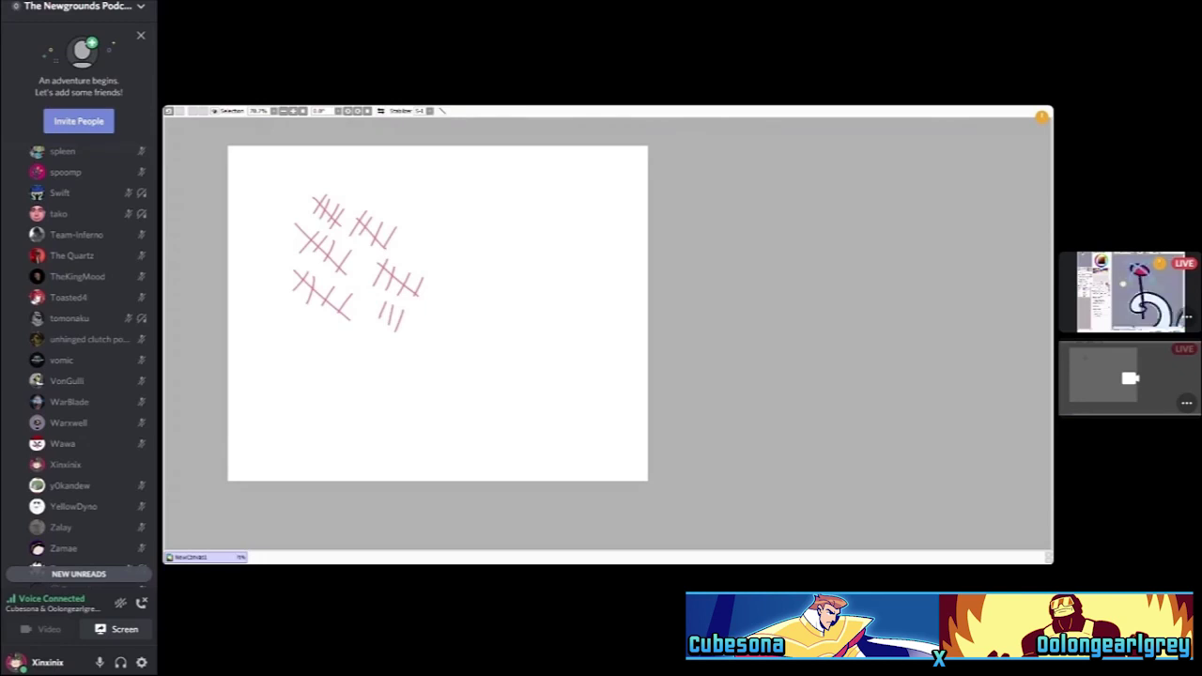
scroll(78, 400, down, 2)
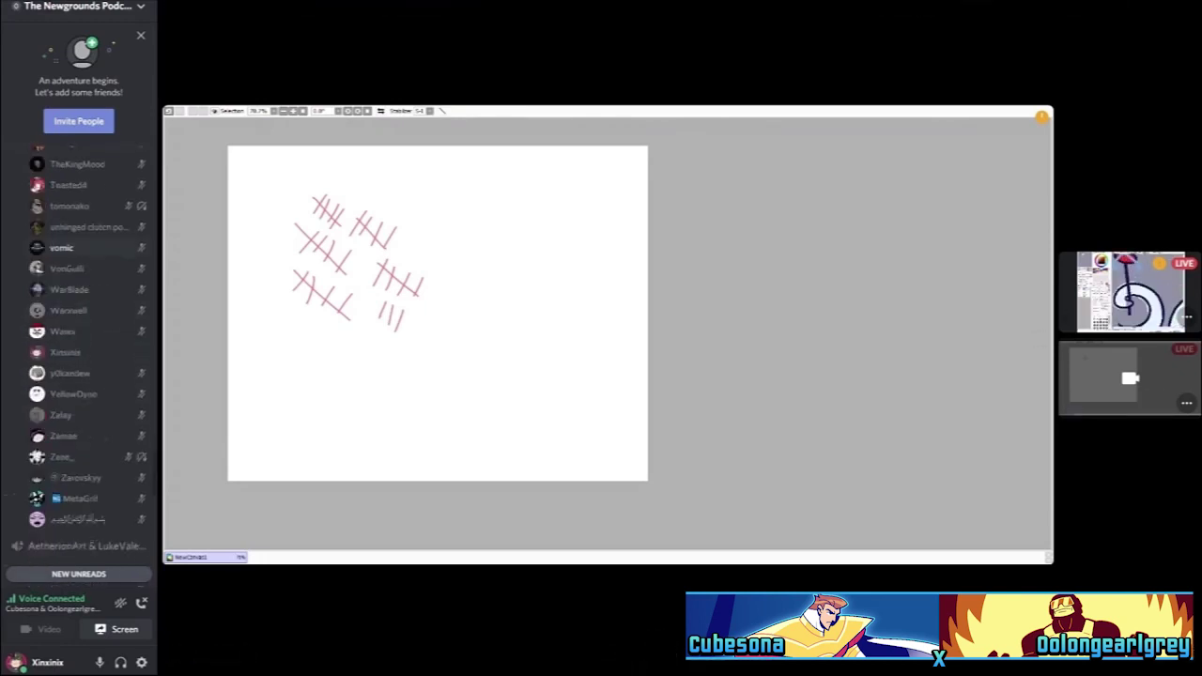
scroll(79, 400, up, 5)
scroll(80, 357, up, 10)
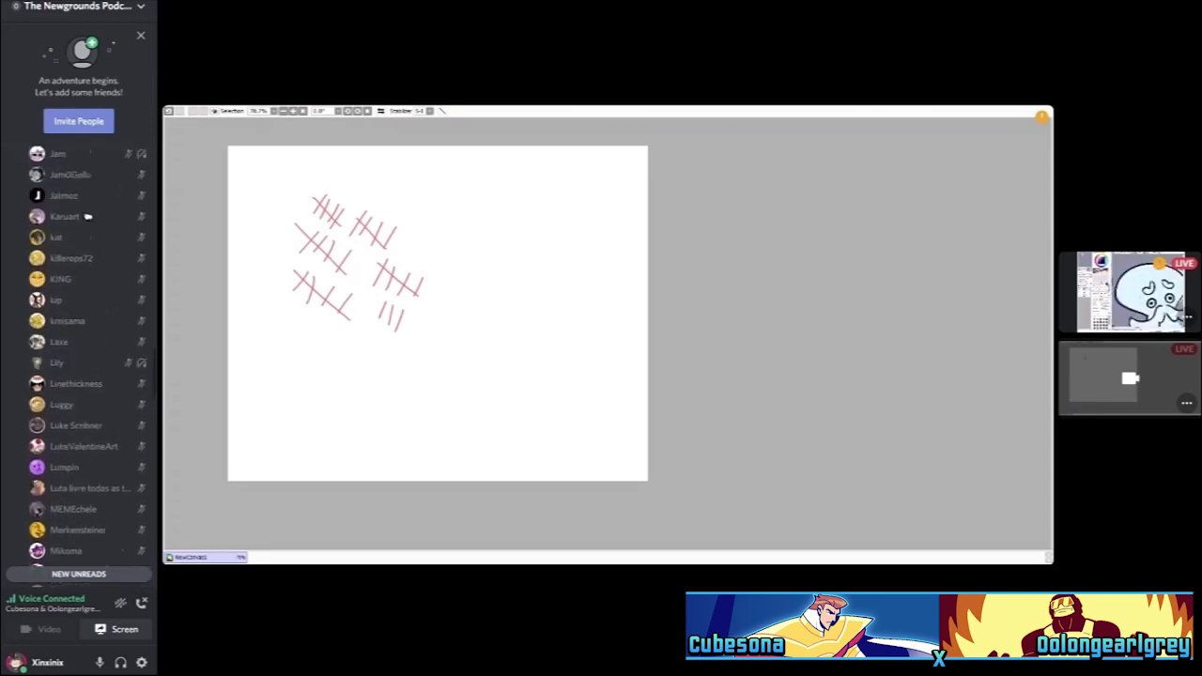
scroll(79, 357, up, 4)
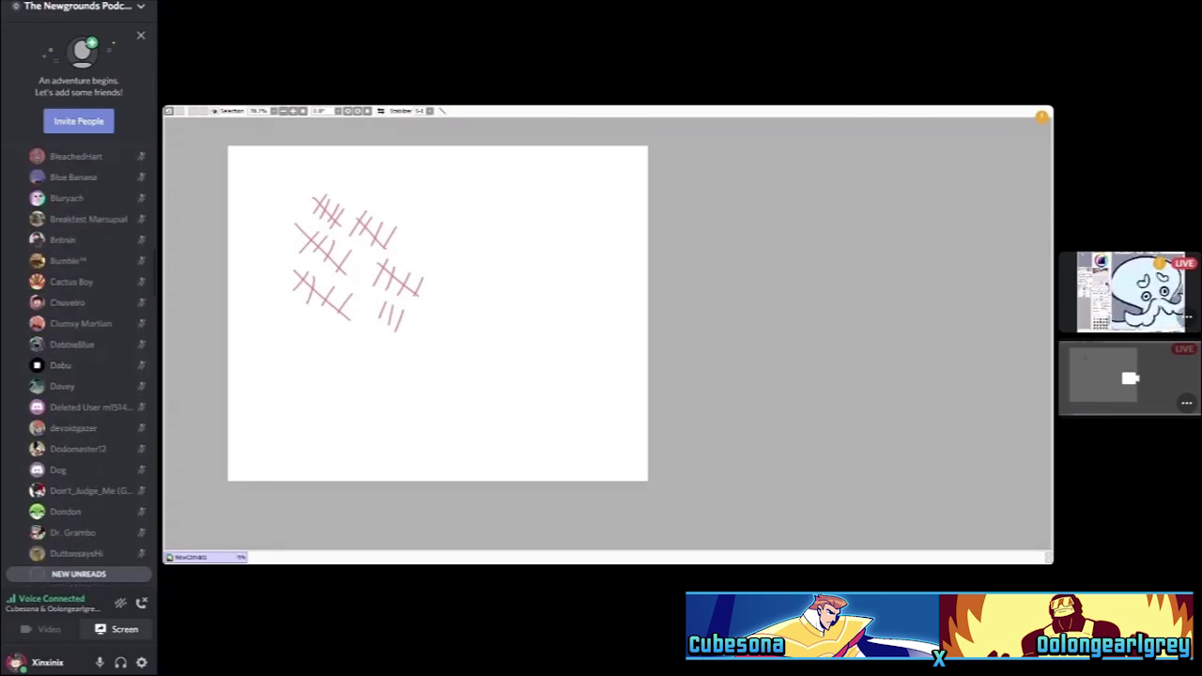
click(1130, 291)
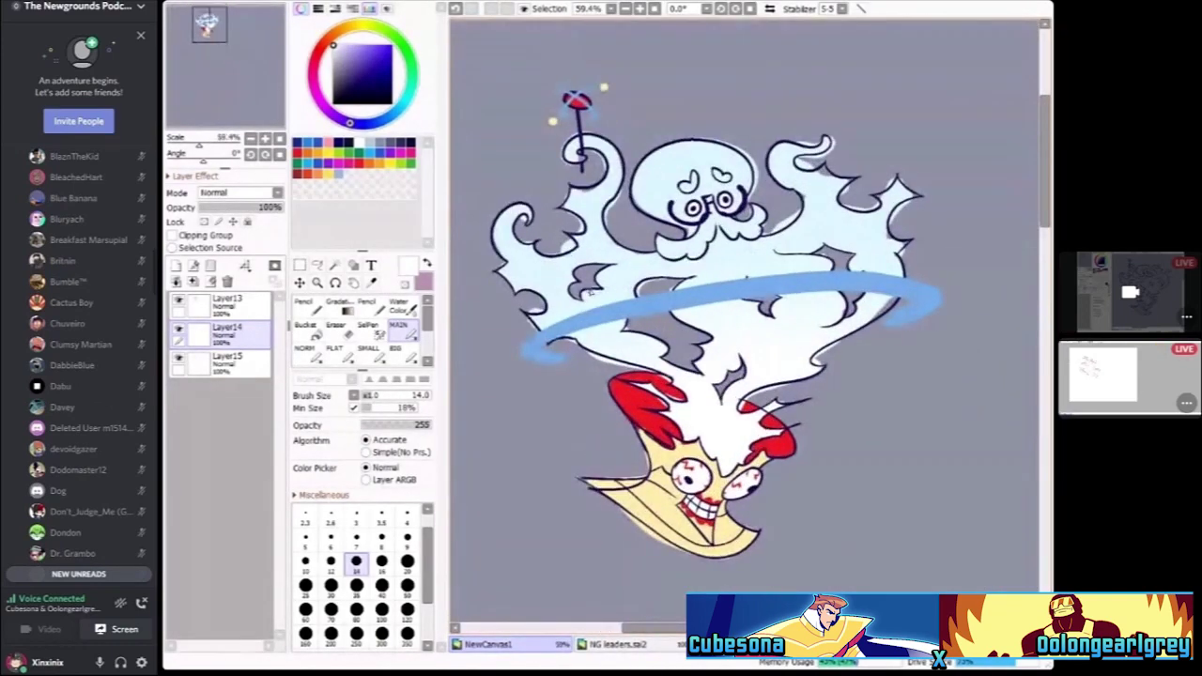
Alternate between the tally-mark stream and the hat drawing stream to check progress on both
click(1109, 378)
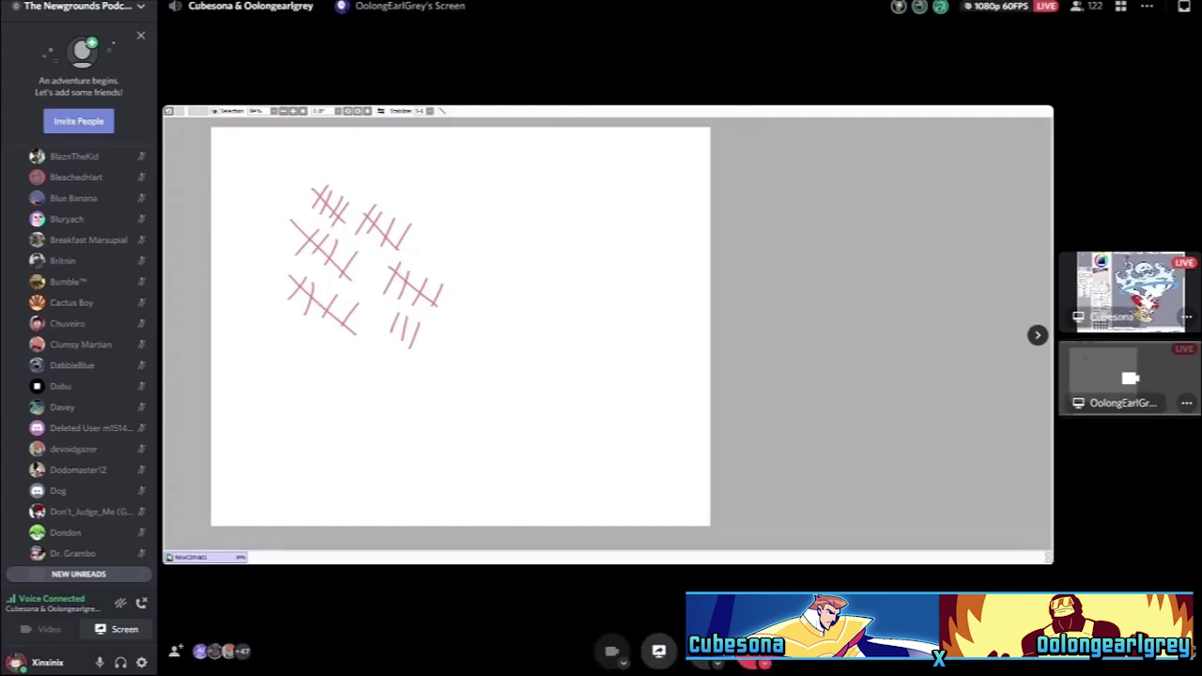
click(1132, 291)
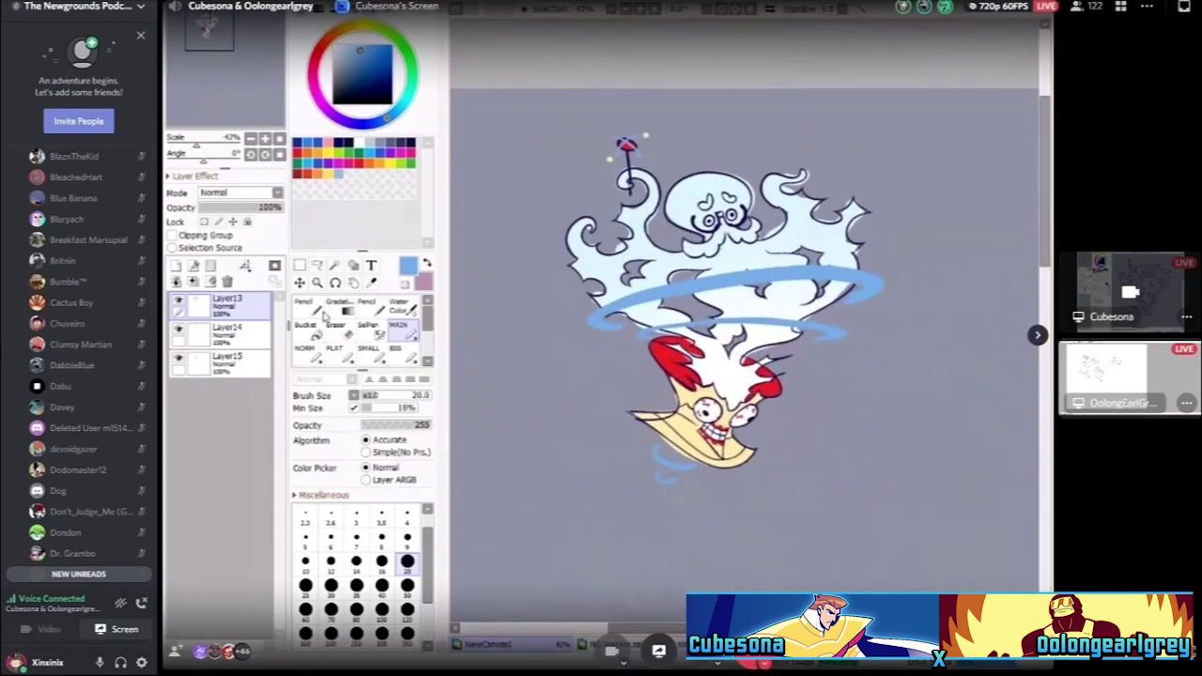
click(1116, 376)
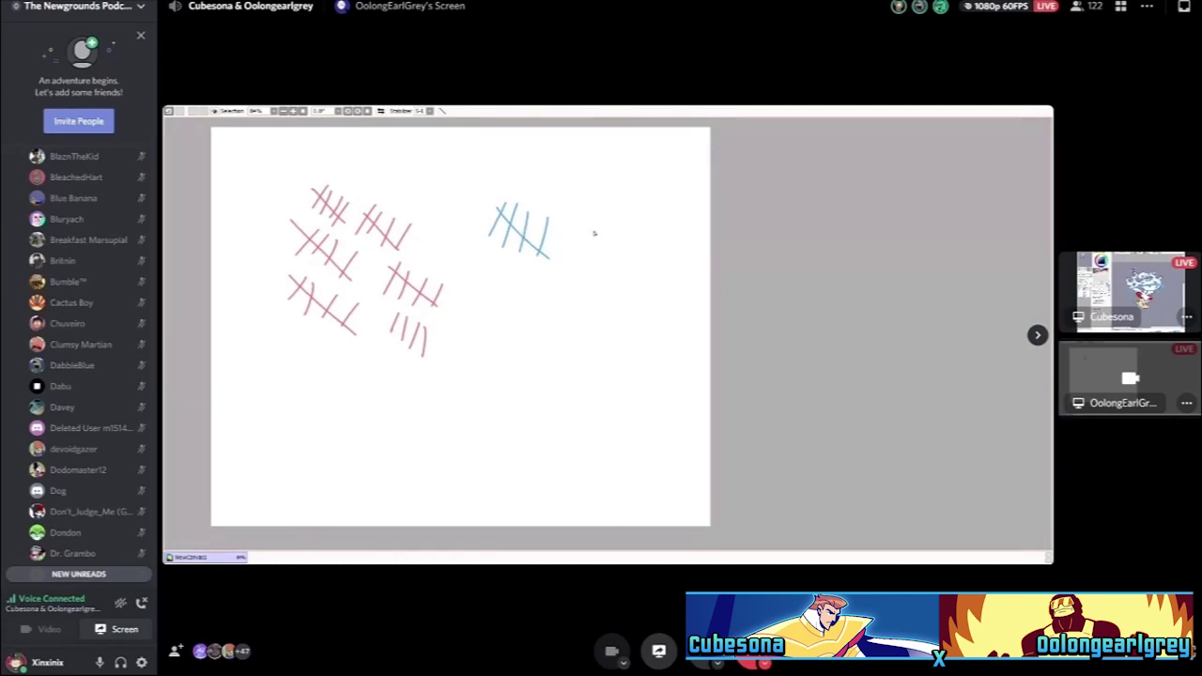
click(1127, 291)
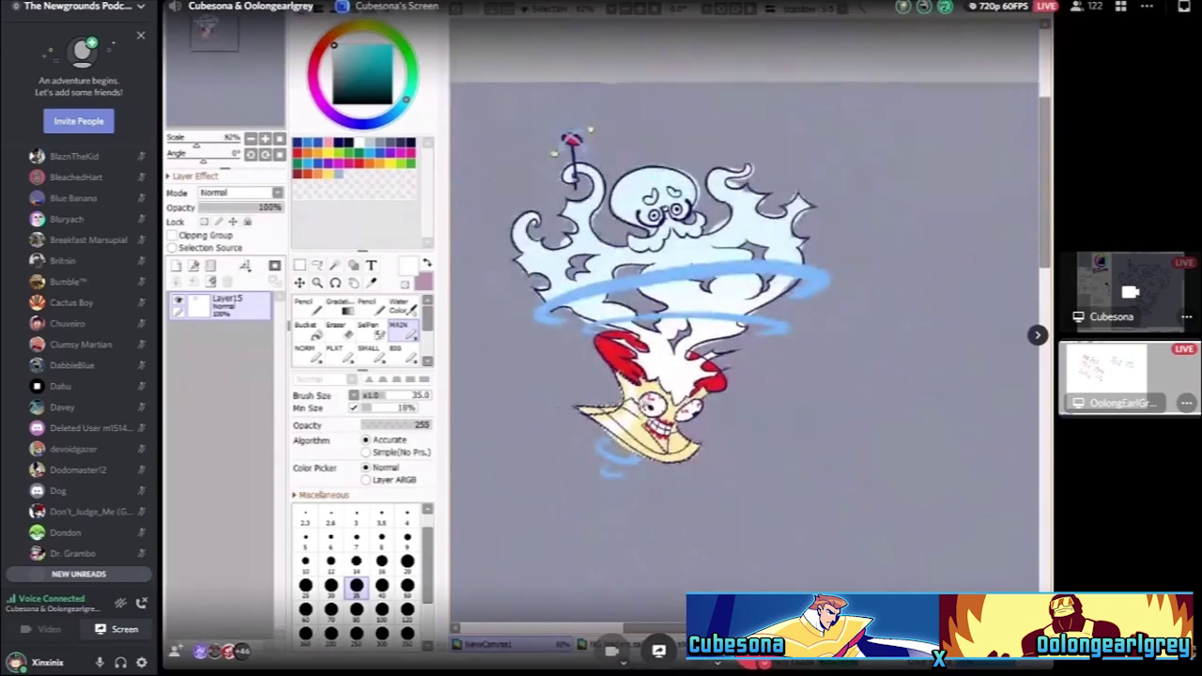
Show both streams together in the grid and browse the member and channel list
click(682, 207)
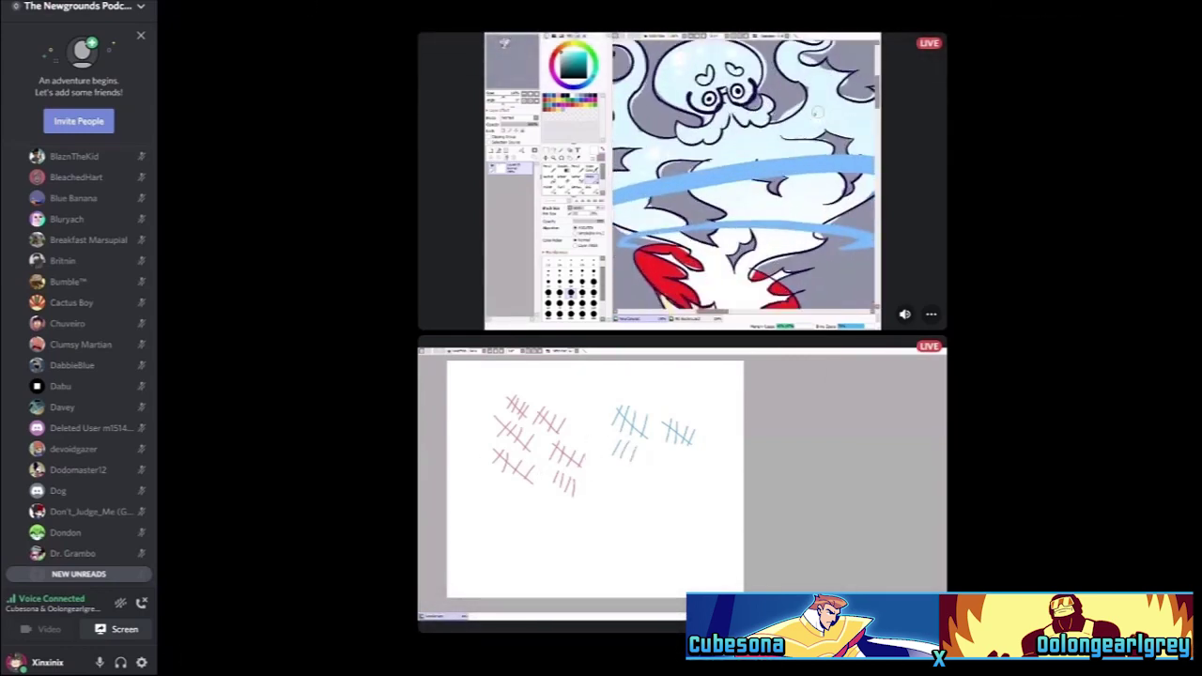
scroll(78, 357, down, 15)
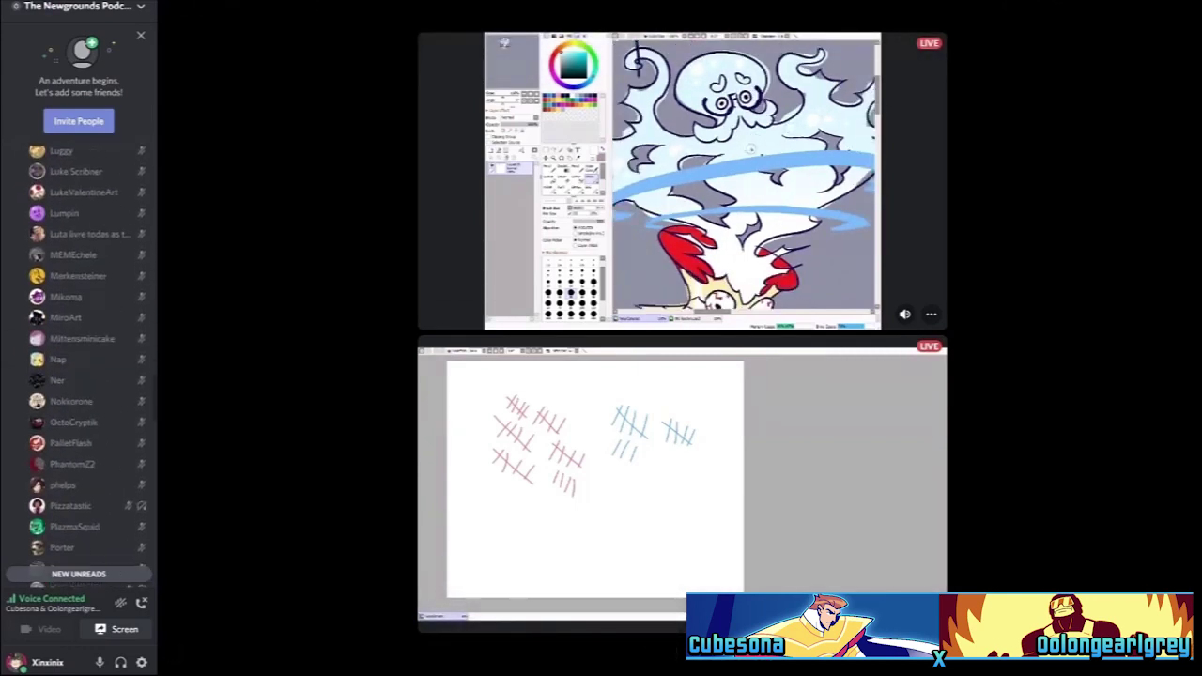
scroll(78, 357, up, 5)
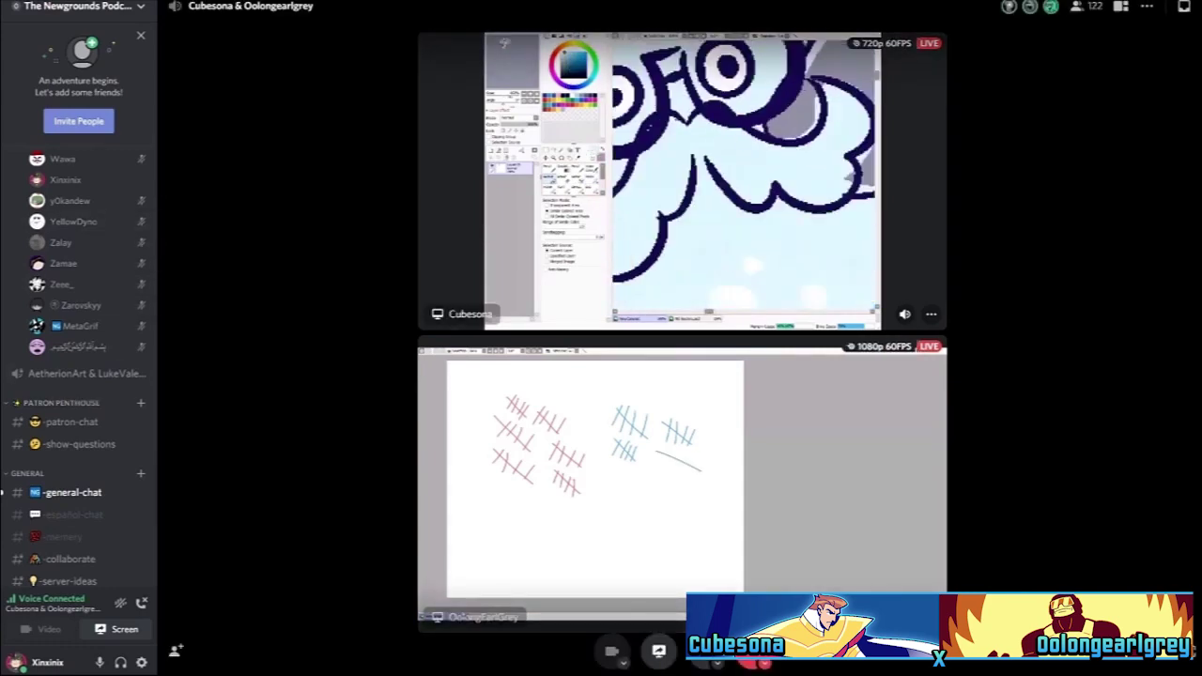
Enlarge the hat drawing stream to watch the octopus linework, and switch to the tally-mark stream
click(683, 181)
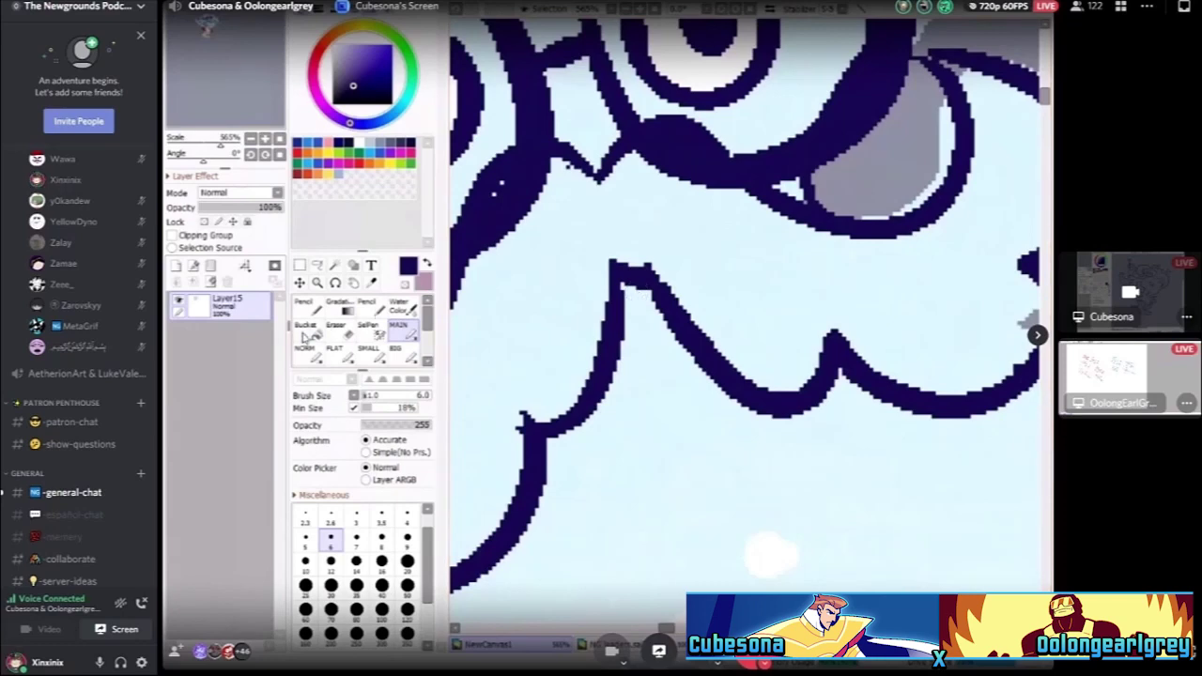
click(1116, 377)
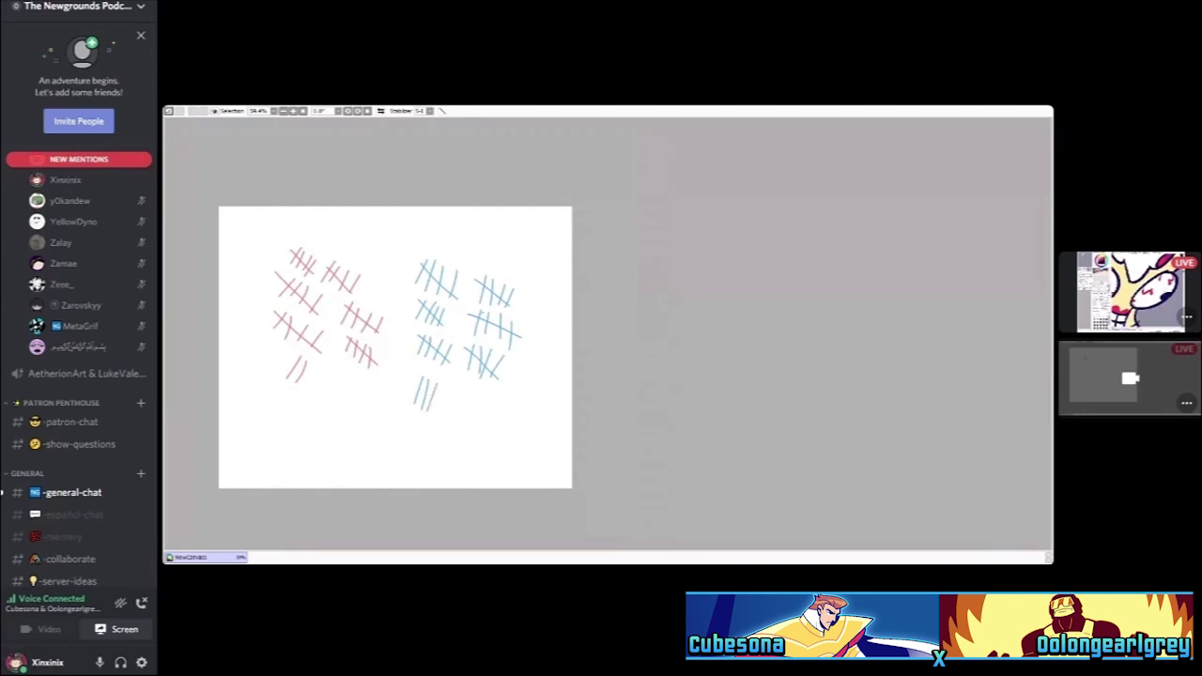
Browse the server's channel list up to the behind-the-scenes channels and return to the art office hours voice channel
scroll(79, 375, up, 6)
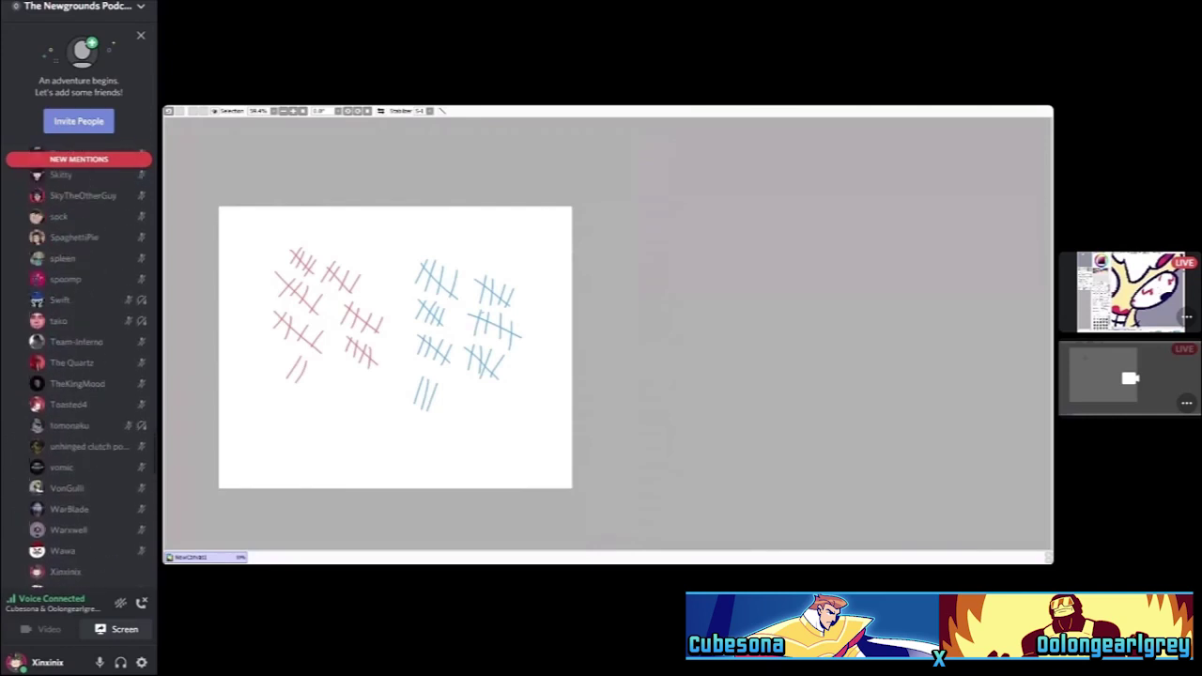
scroll(79, 376, up, 7)
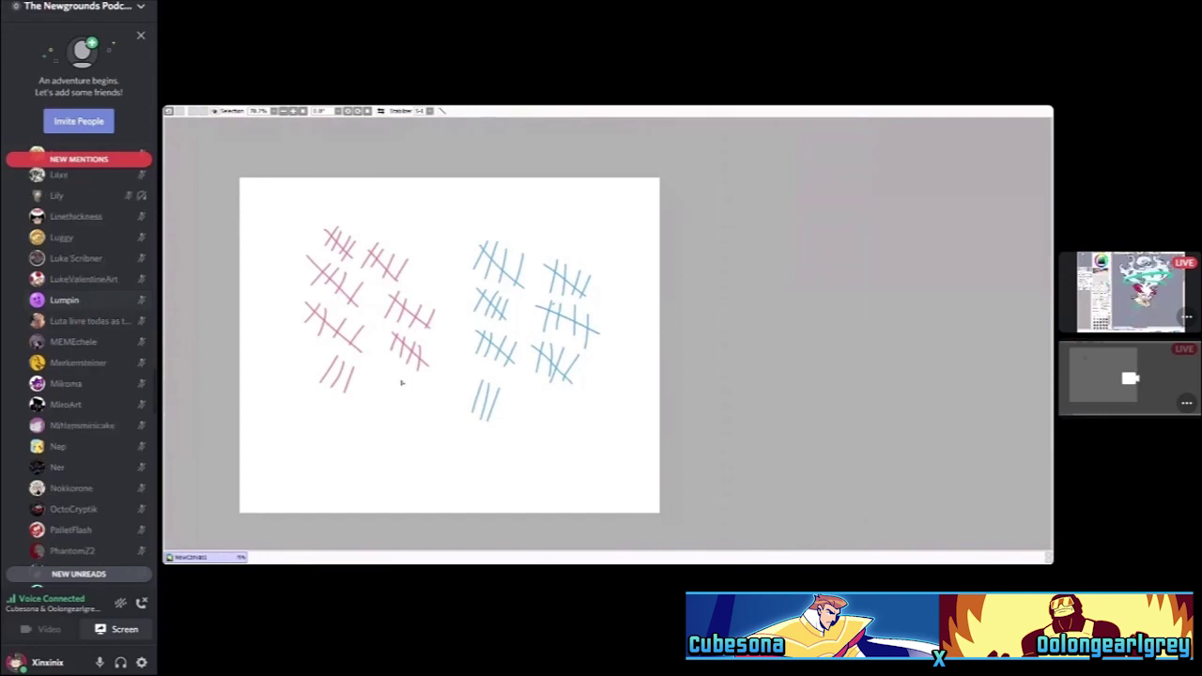
scroll(499, 388, up, 4)
scroll(80, 376, up, 15)
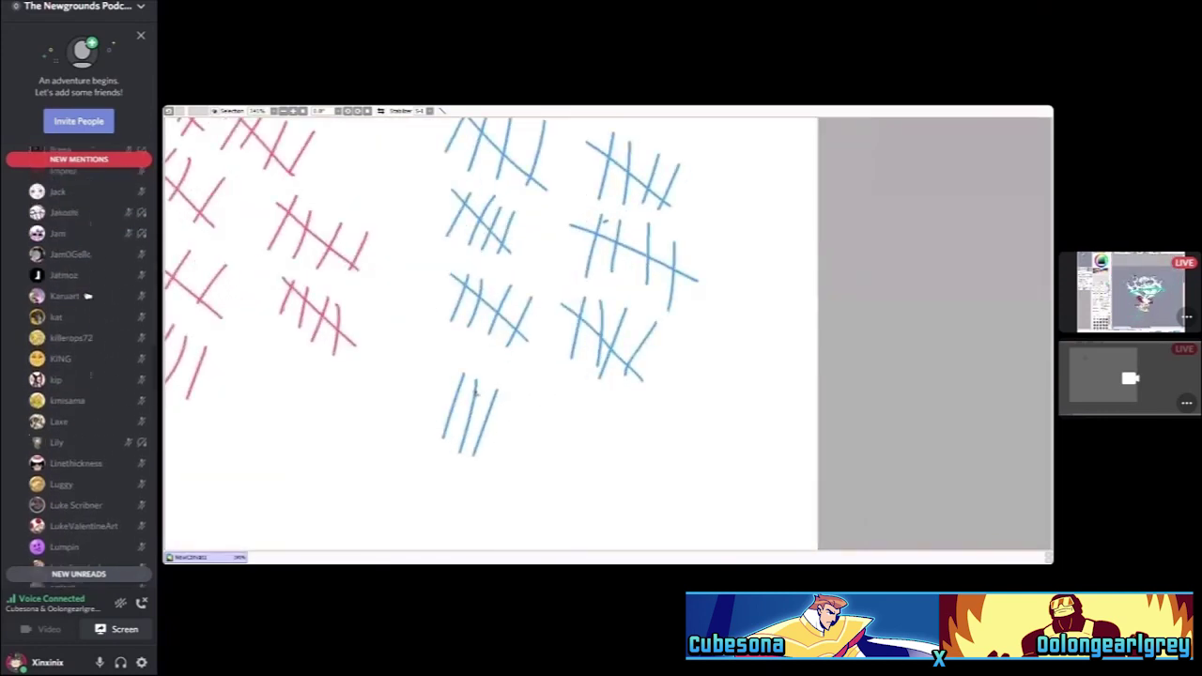
scroll(80, 376, up, 10)
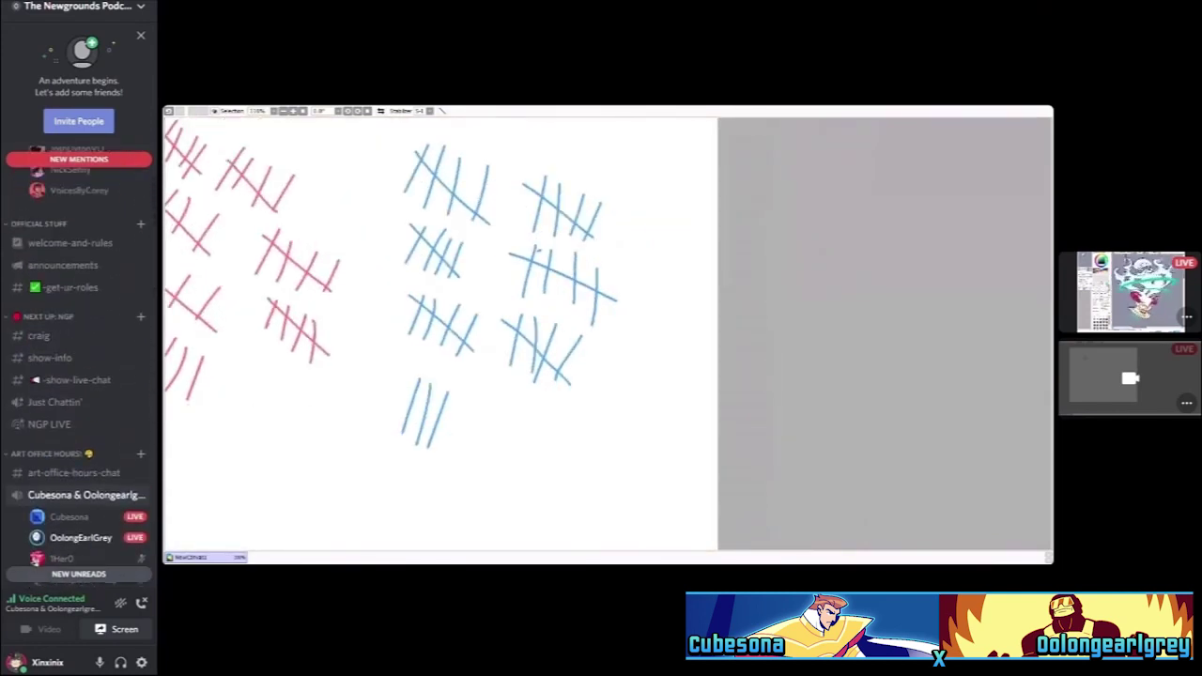
scroll(80, 376, up, 5)
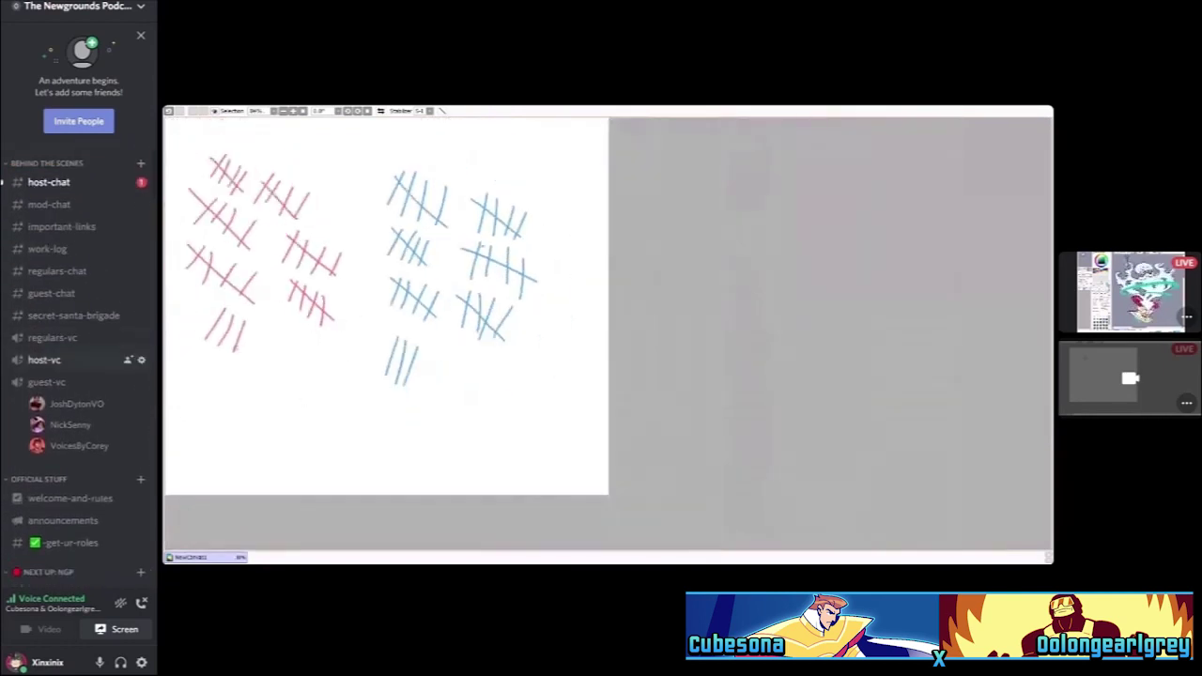
scroll(80, 376, down, 10)
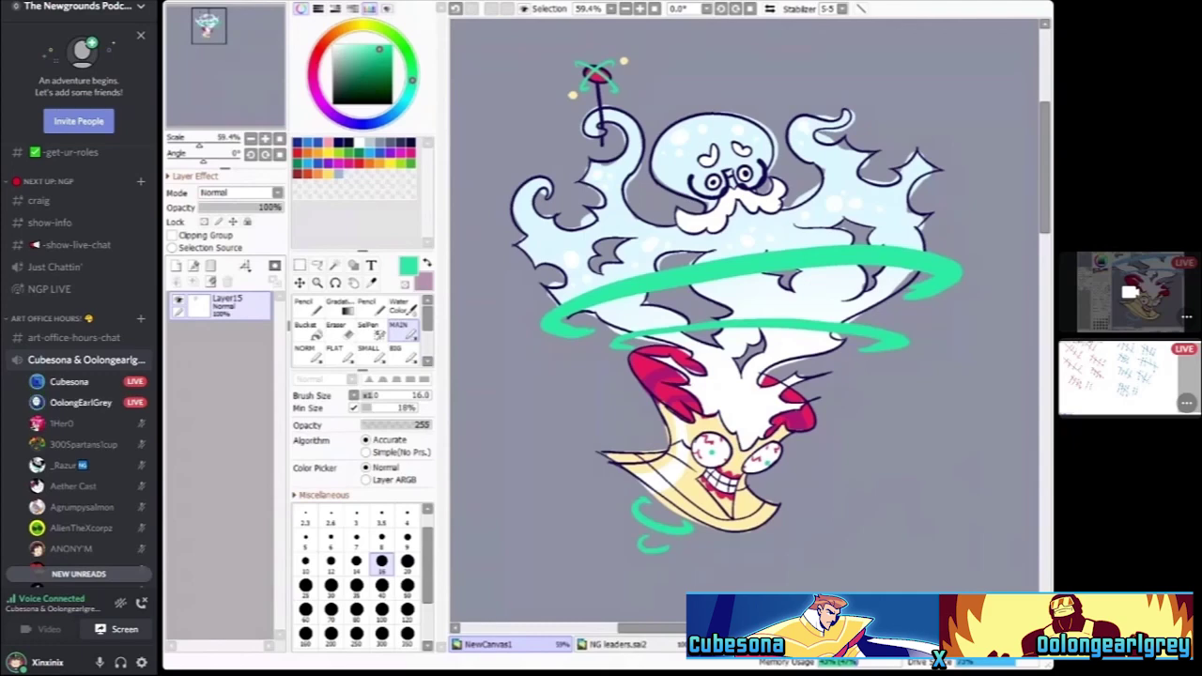
Check the tally-mark stream, return to the hat drawing stream, and look down the member list to the general channels
click(1131, 379)
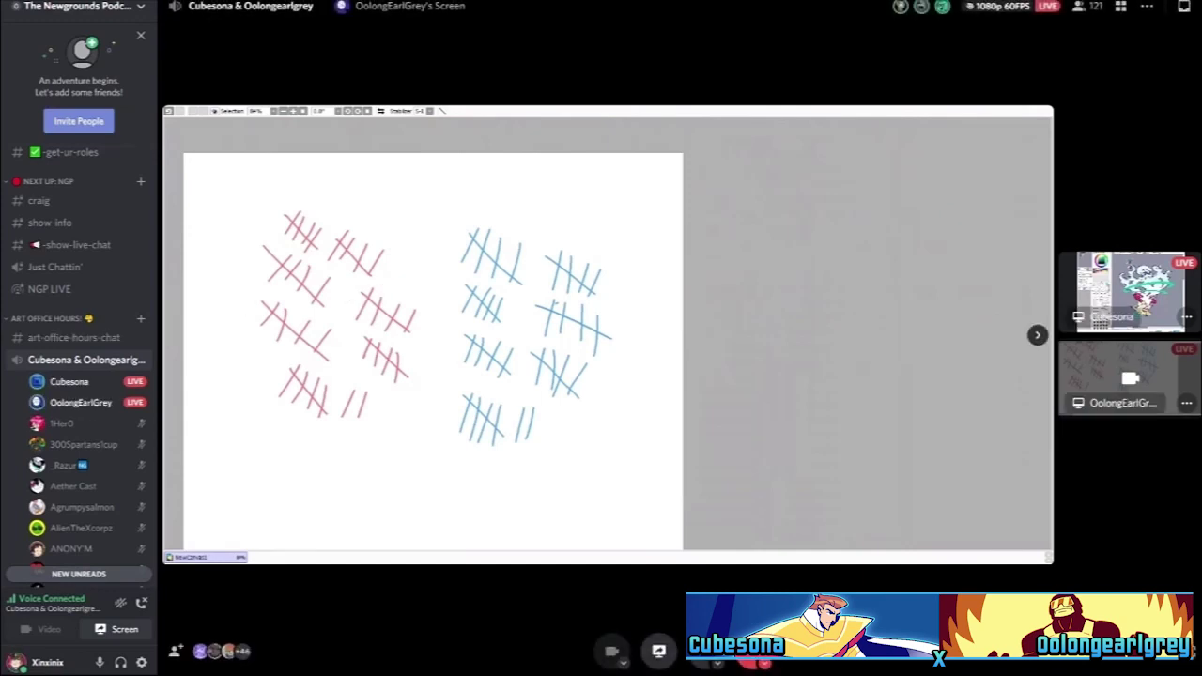
click(1130, 291)
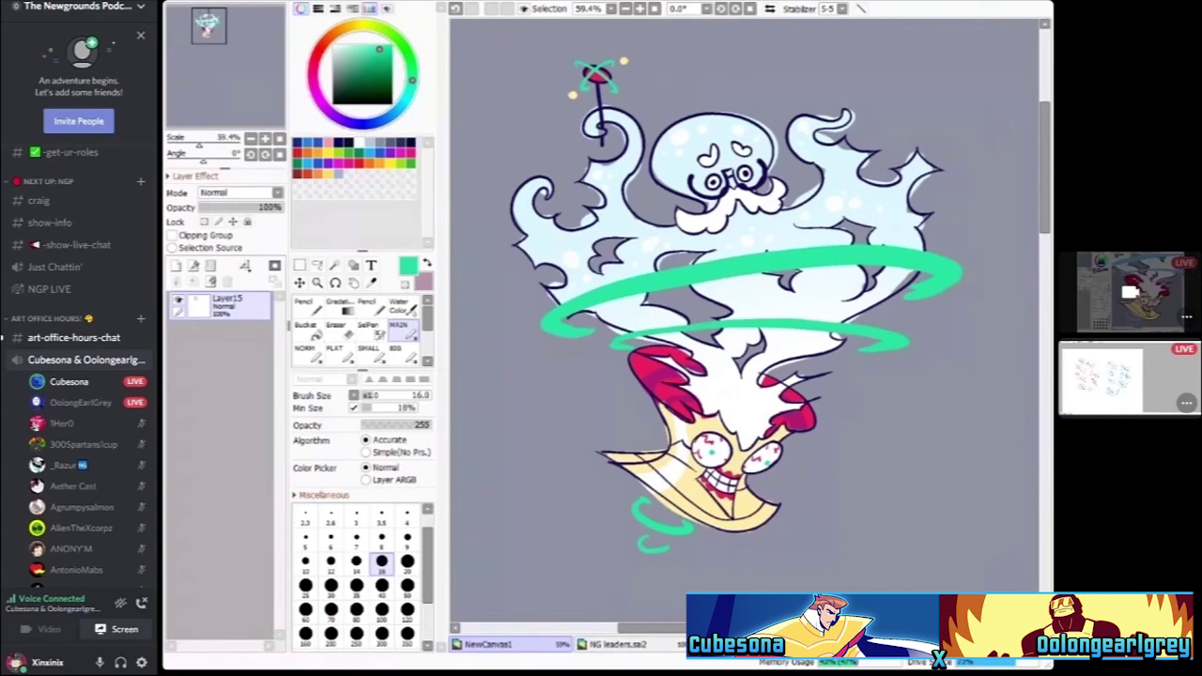
scroll(80, 461, down, 3)
scroll(80, 366, down, 10)
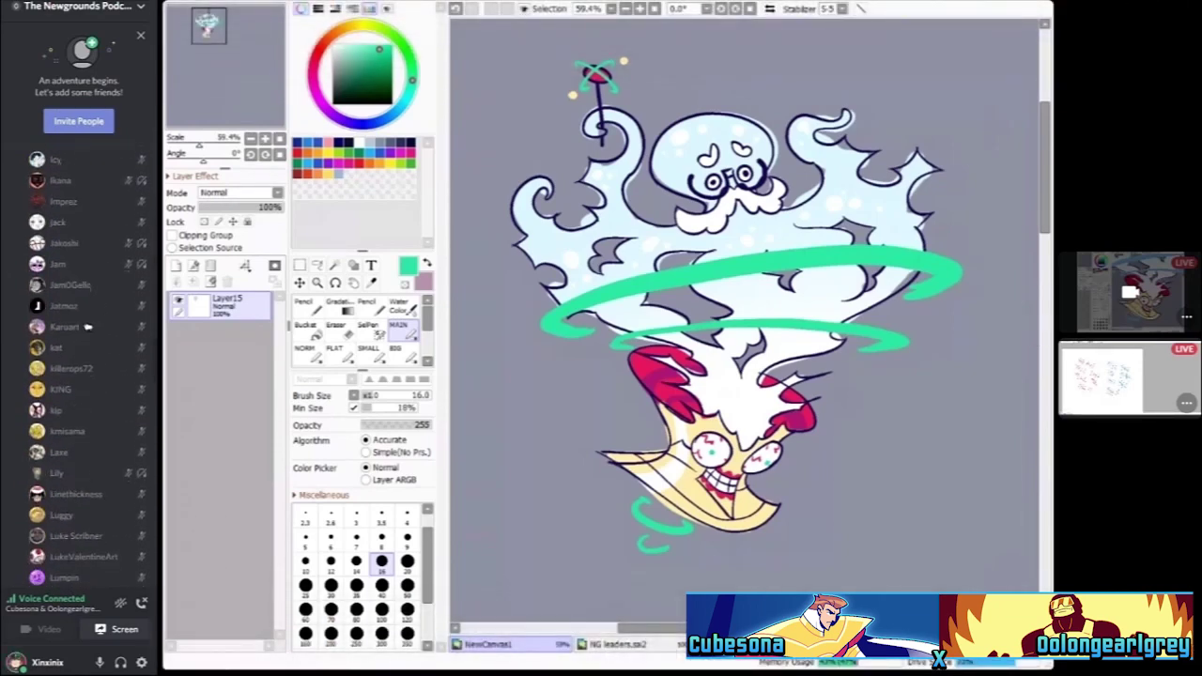
scroll(80, 367, down, 5)
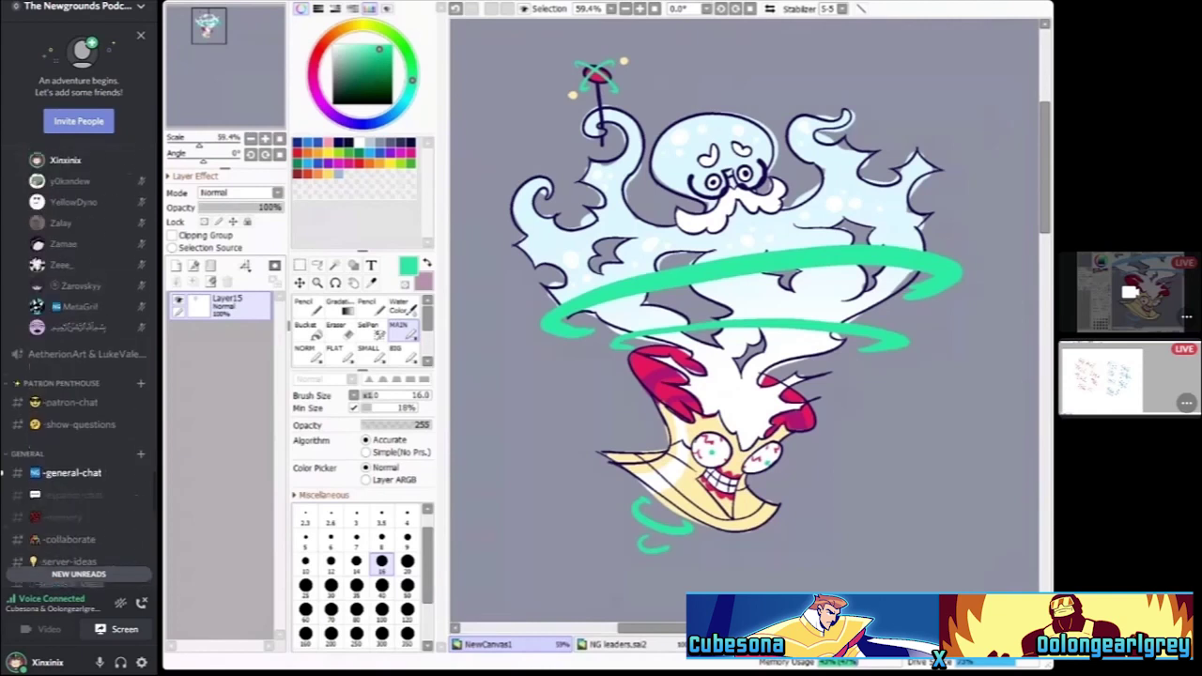
Go back up the voice channel's member list and look up one member's assigned server roles
scroll(80, 366, up, 2)
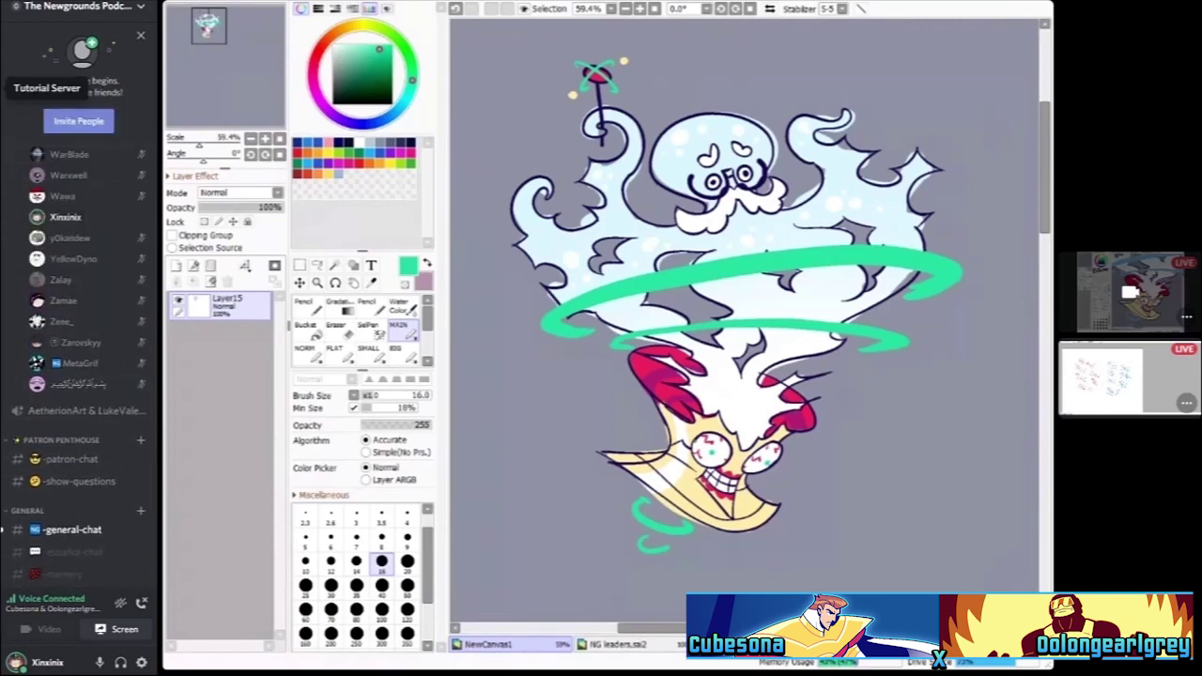
scroll(80, 366, up, 8)
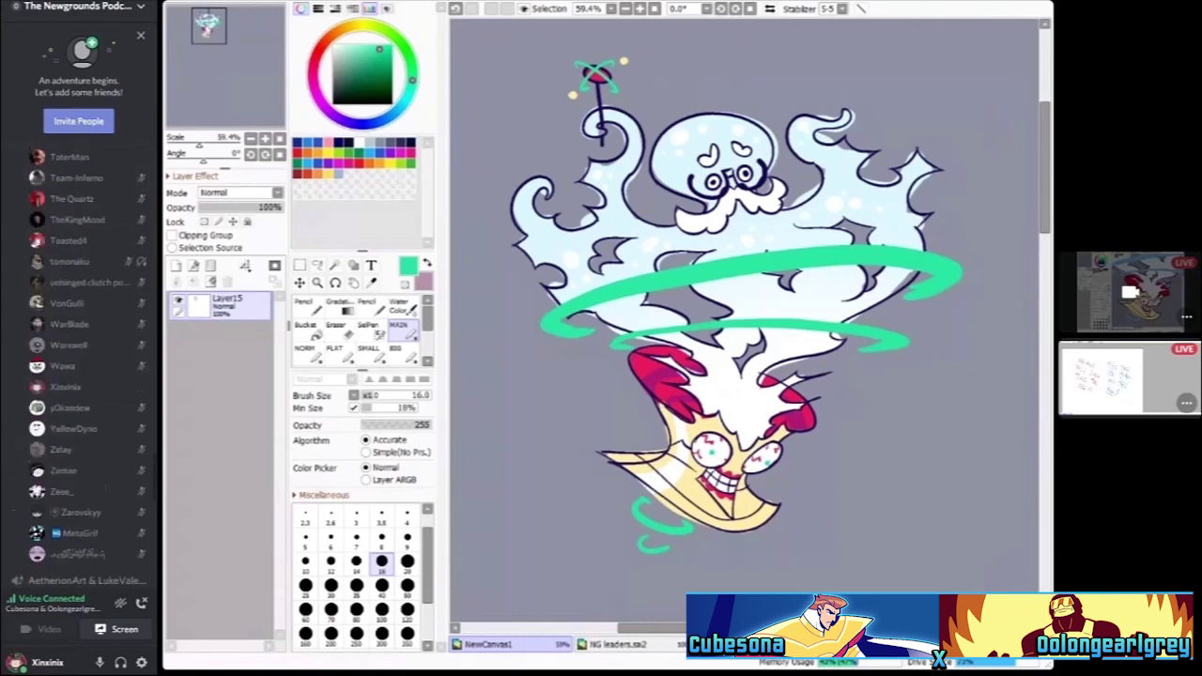
scroll(85, 367, up, 5)
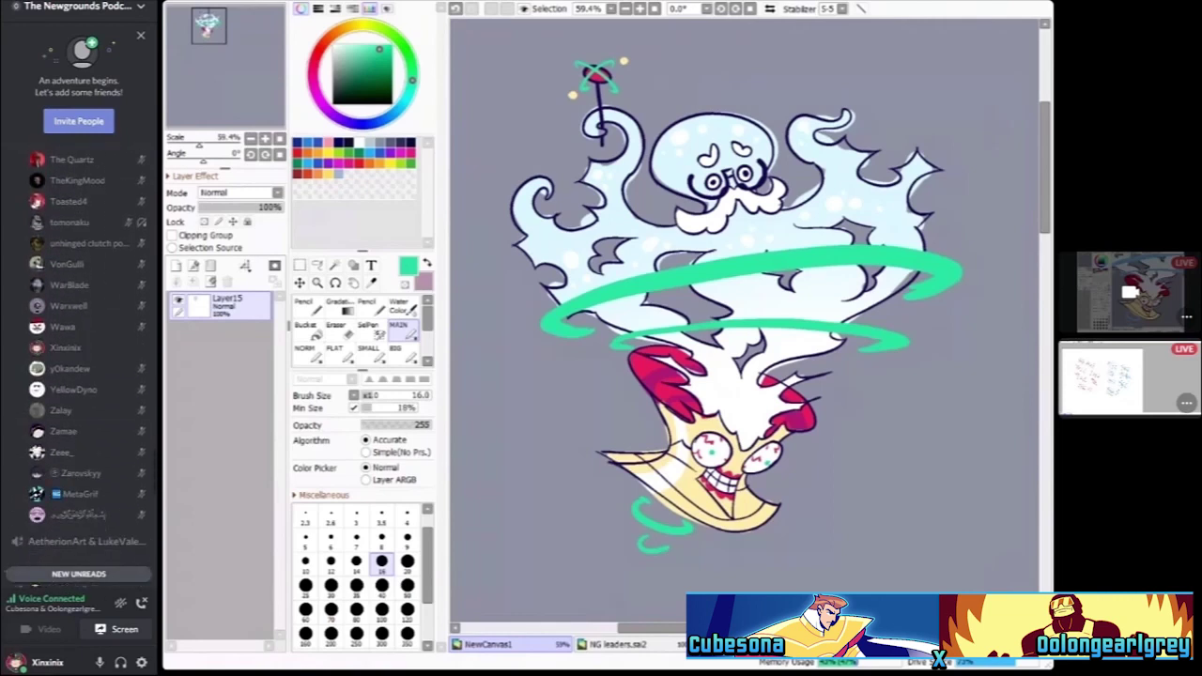
scroll(87, 196, up, 10)
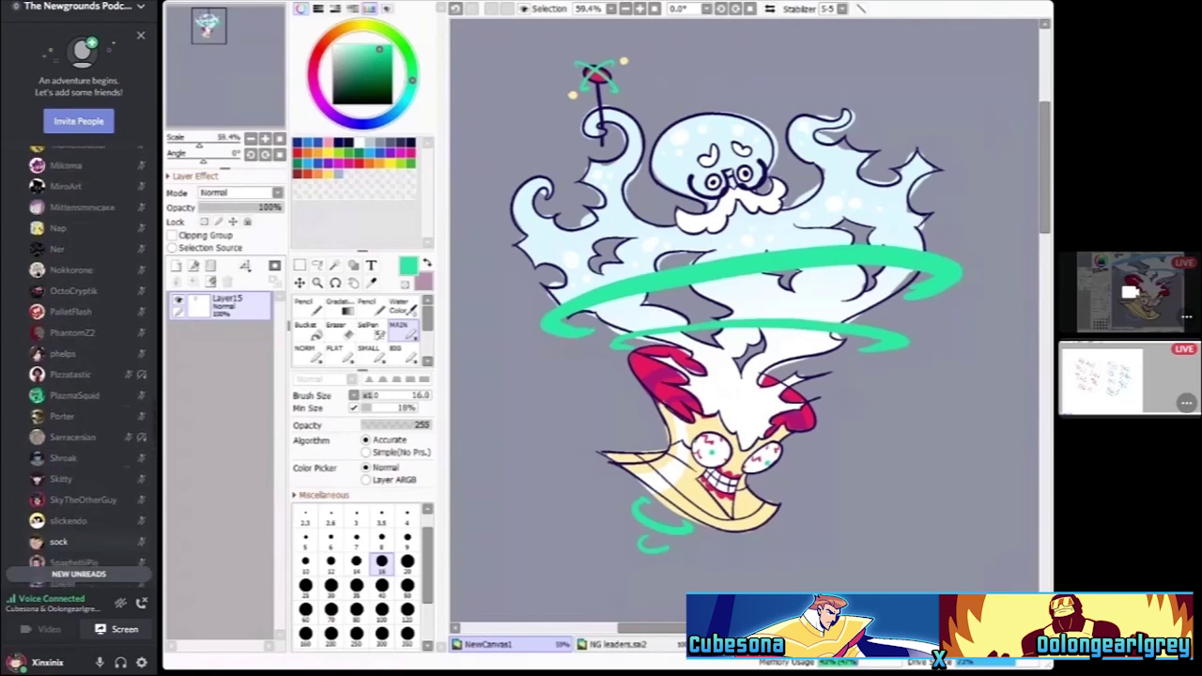
scroll(88, 196, up, 2)
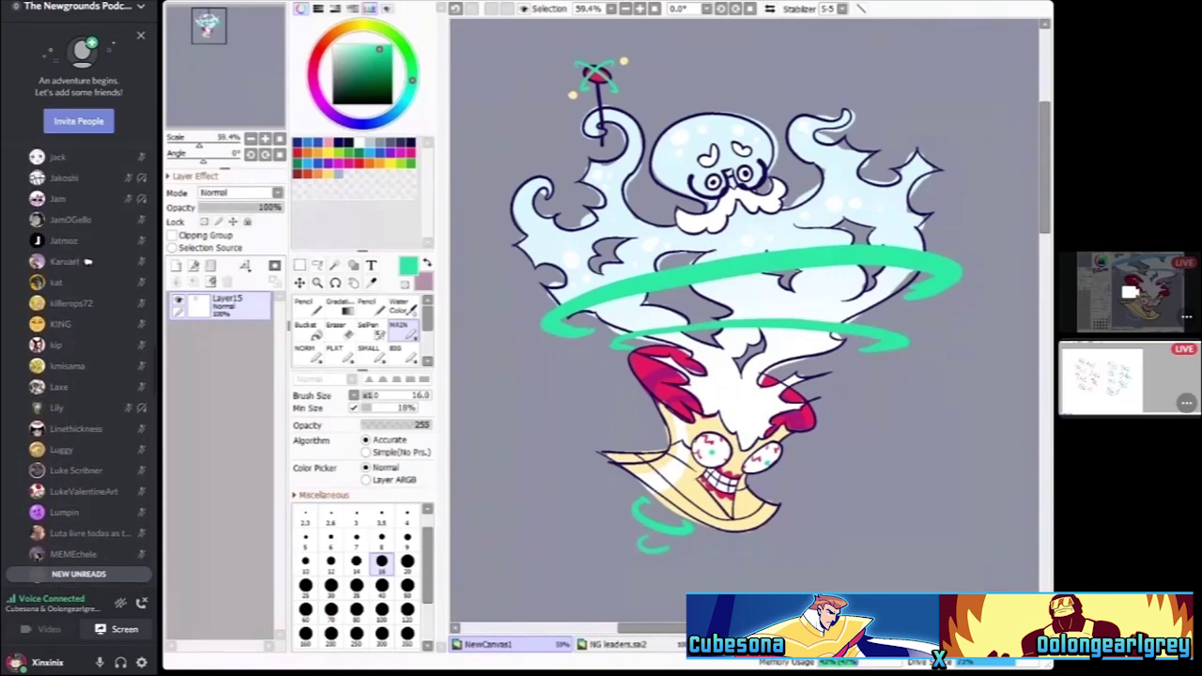
right_click(85, 490)
click(36, 491)
right_click(35, 491)
mouse_move(92, 635)
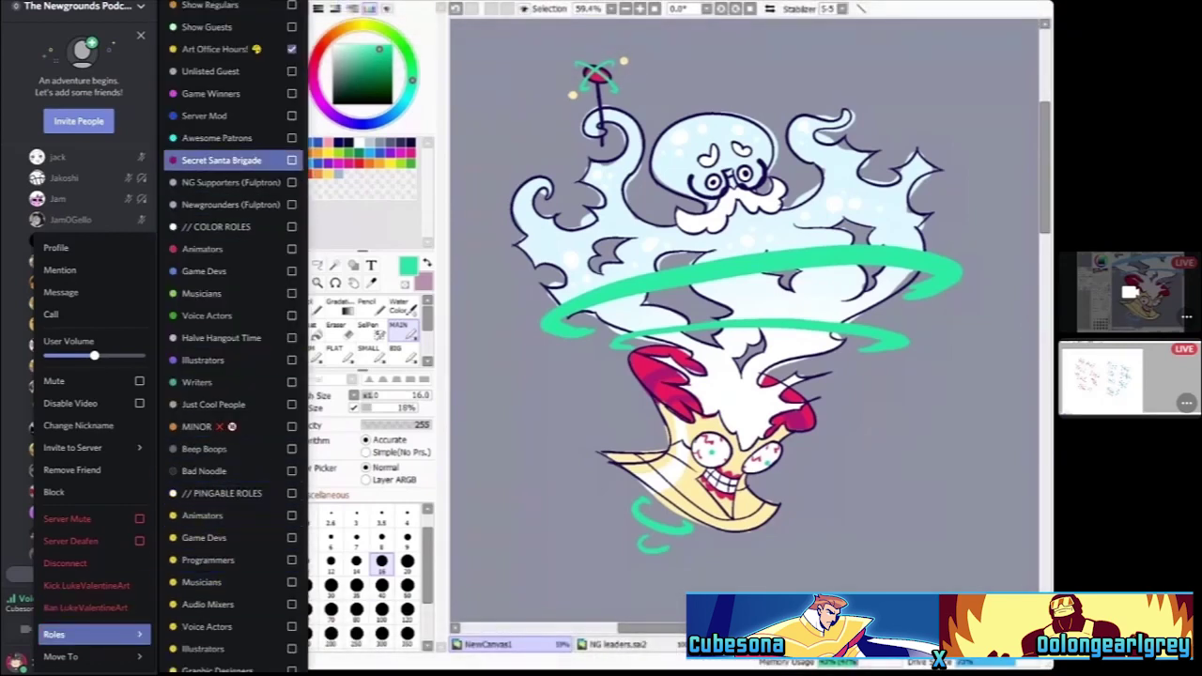
key(Escape)
Look through the remaining voice channel members down to the patron and general channels
scroll(88, 262, down, 10)
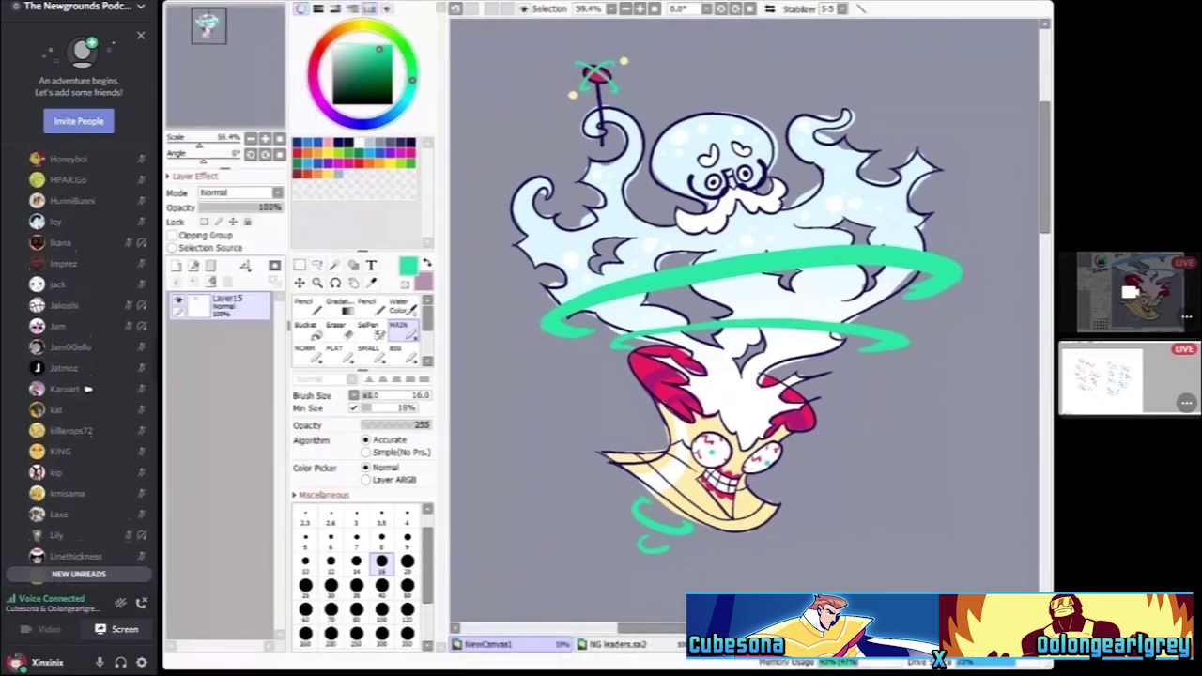
scroll(87, 367, up, 1)
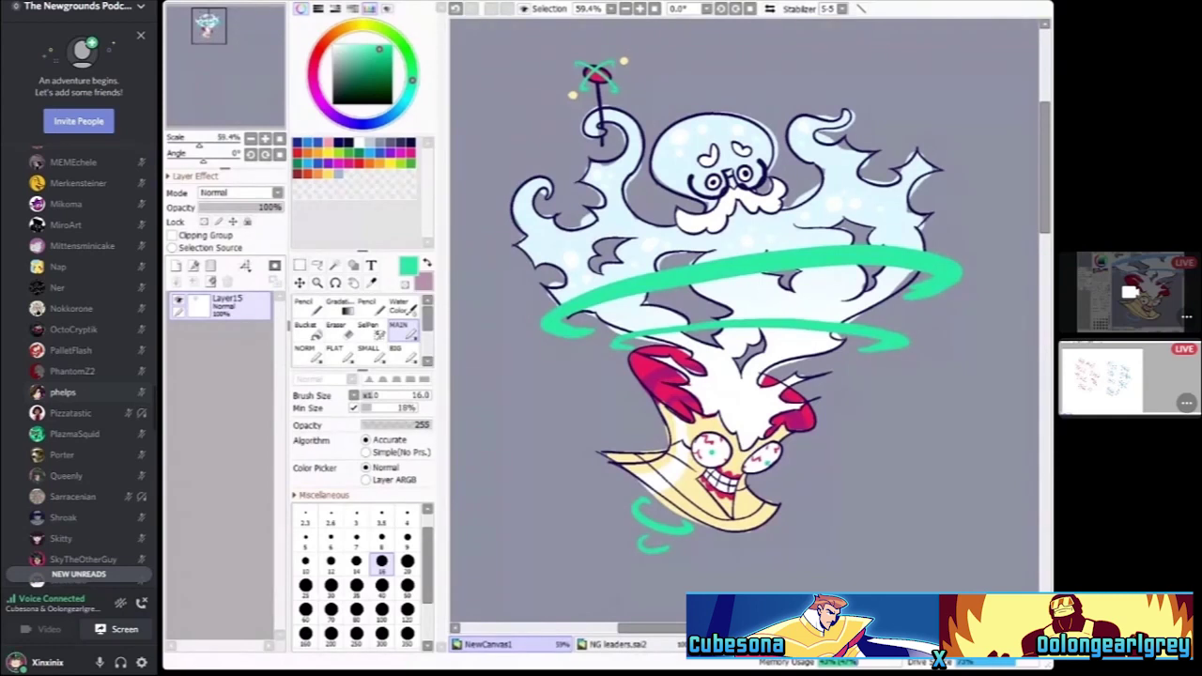
scroll(84, 392, down, 1)
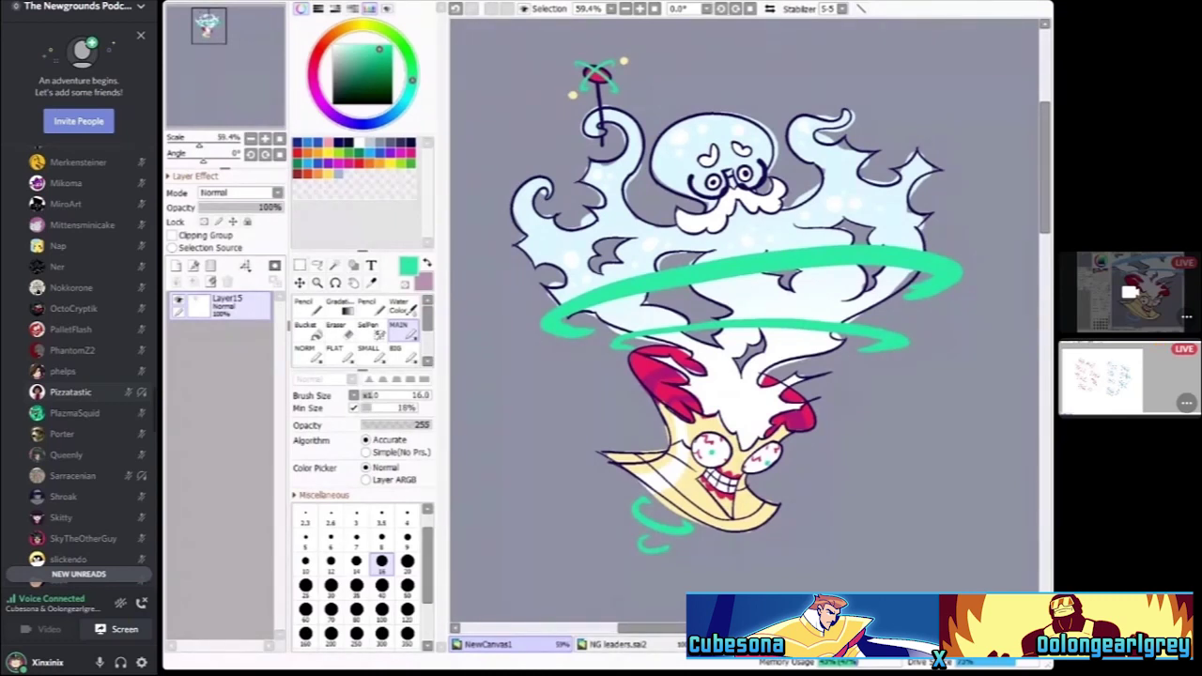
scroll(85, 413, down, 5)
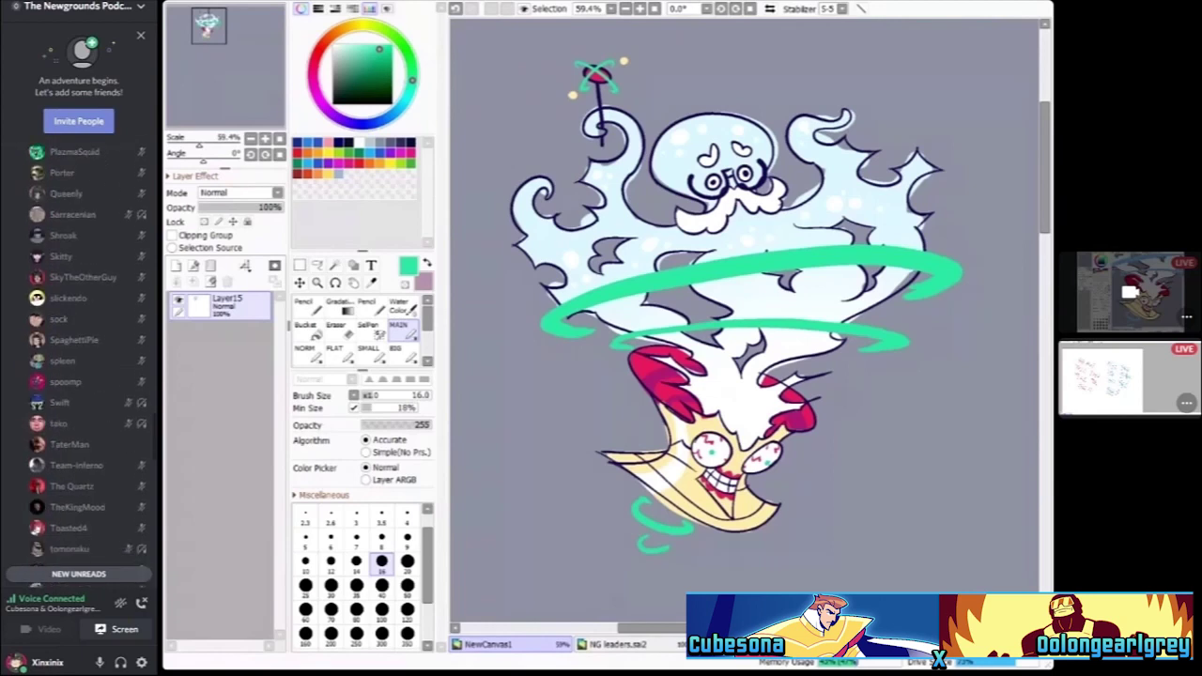
scroll(84, 413, down, 10)
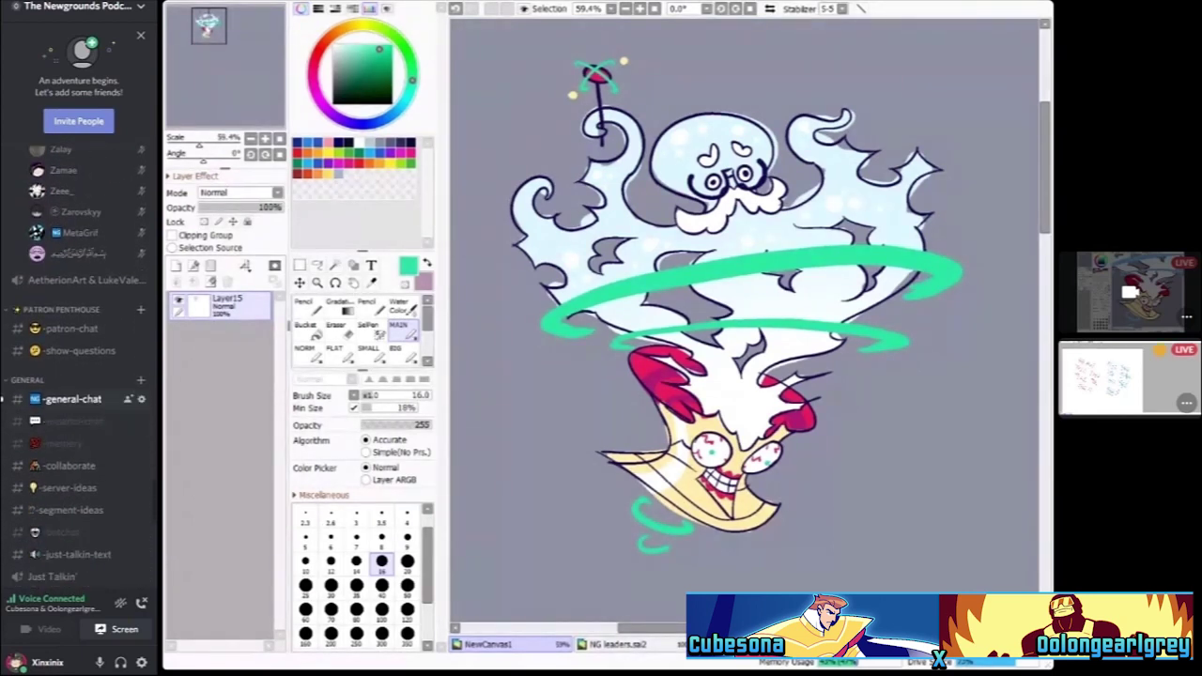
Review the voice channel's members from the end of the list back to the two live streamers heading it
scroll(84, 413, up, 1)
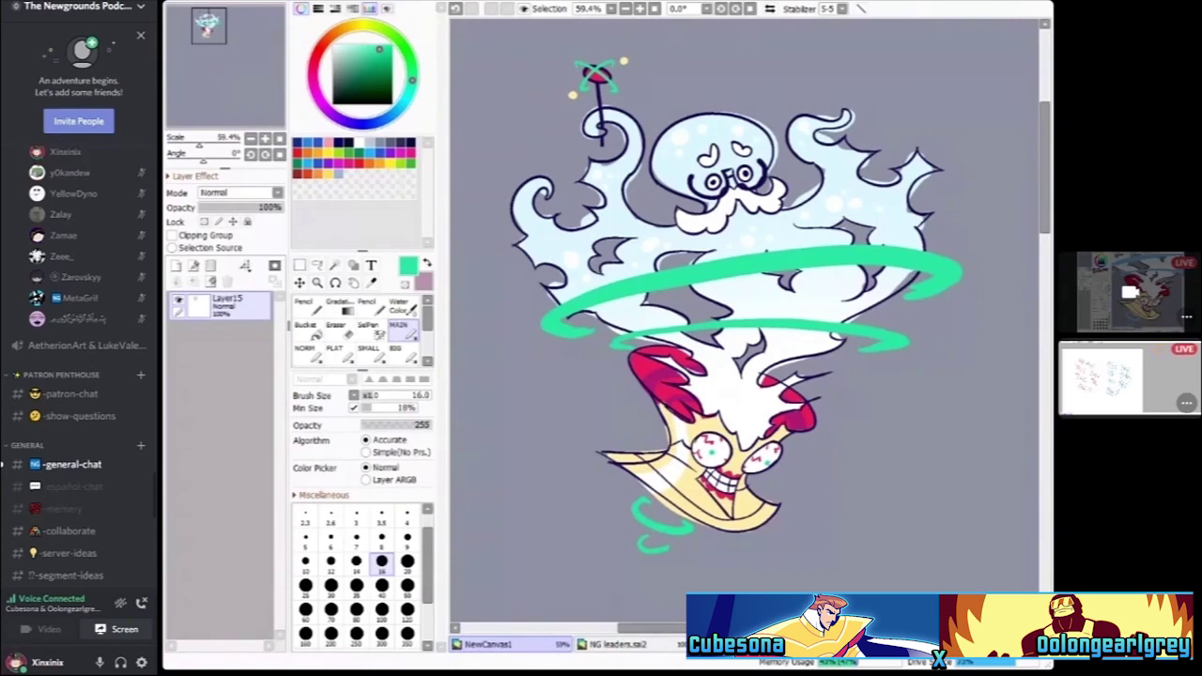
scroll(65, 376, up, 1)
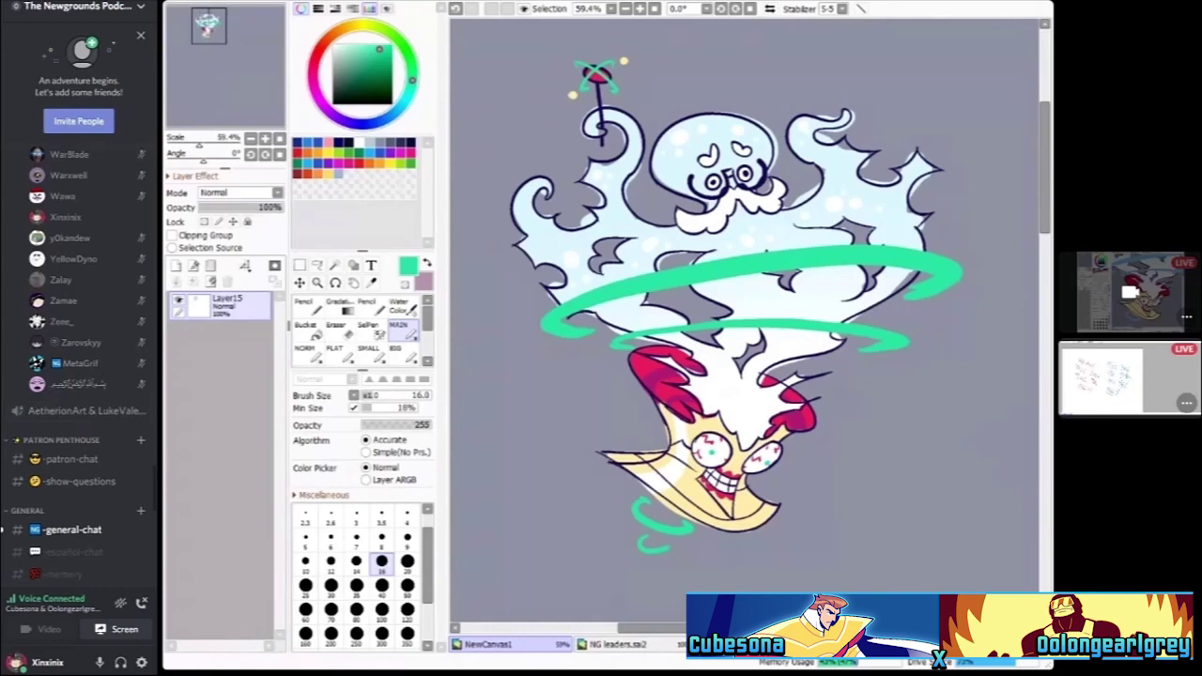
scroll(80, 376, up, 5)
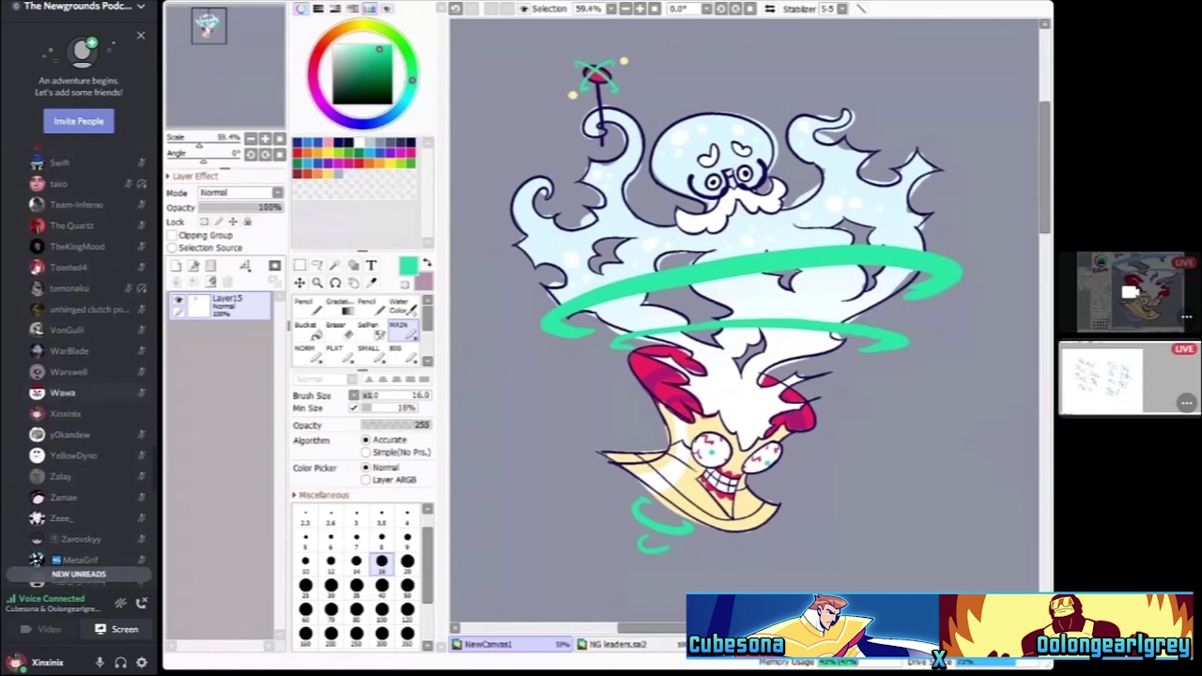
click(2, 45)
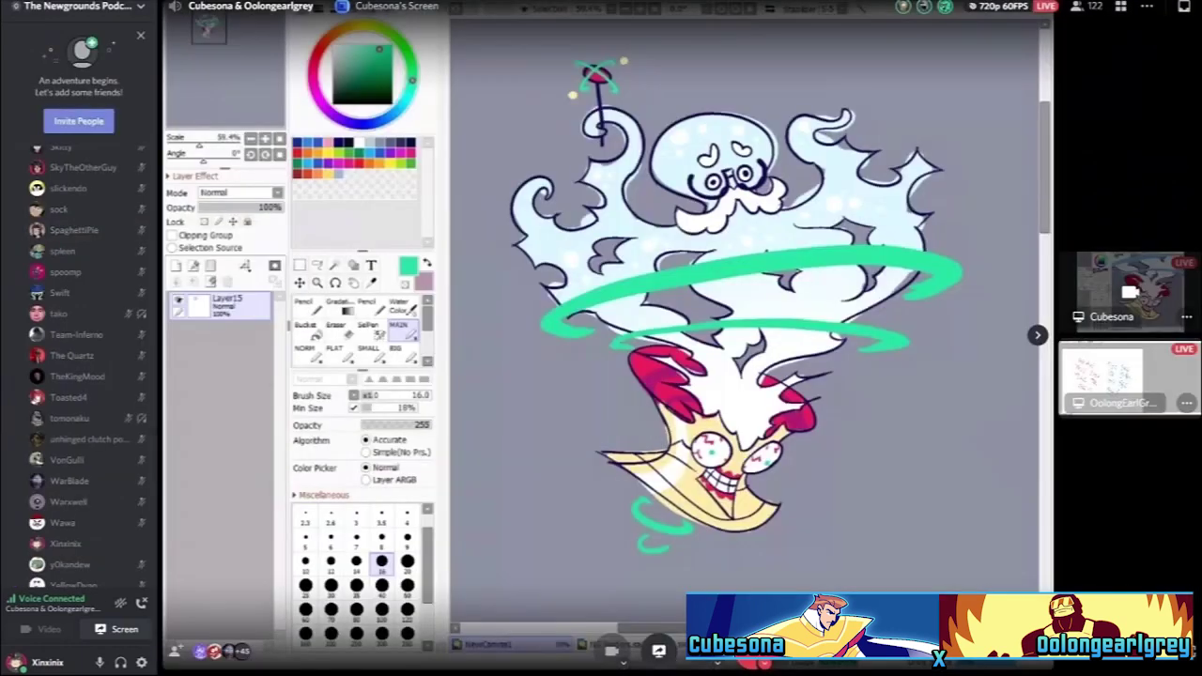
scroll(85, 366, down, 5)
scroll(84, 366, up, 10)
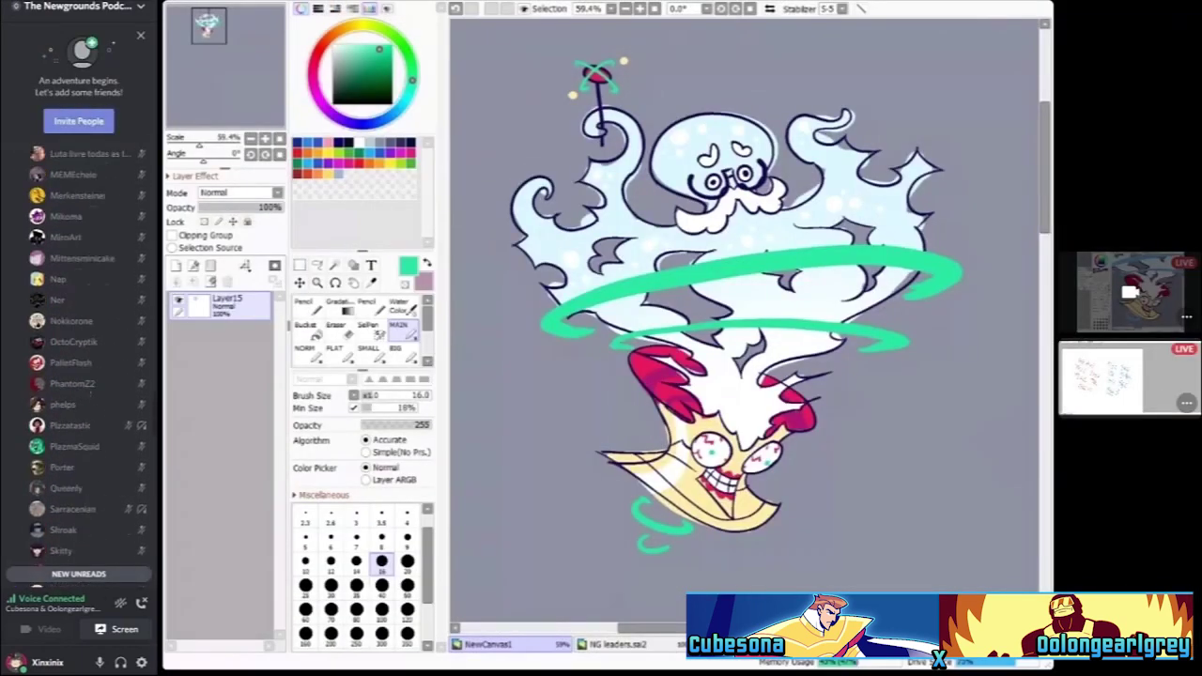
scroll(79, 366, up, 10)
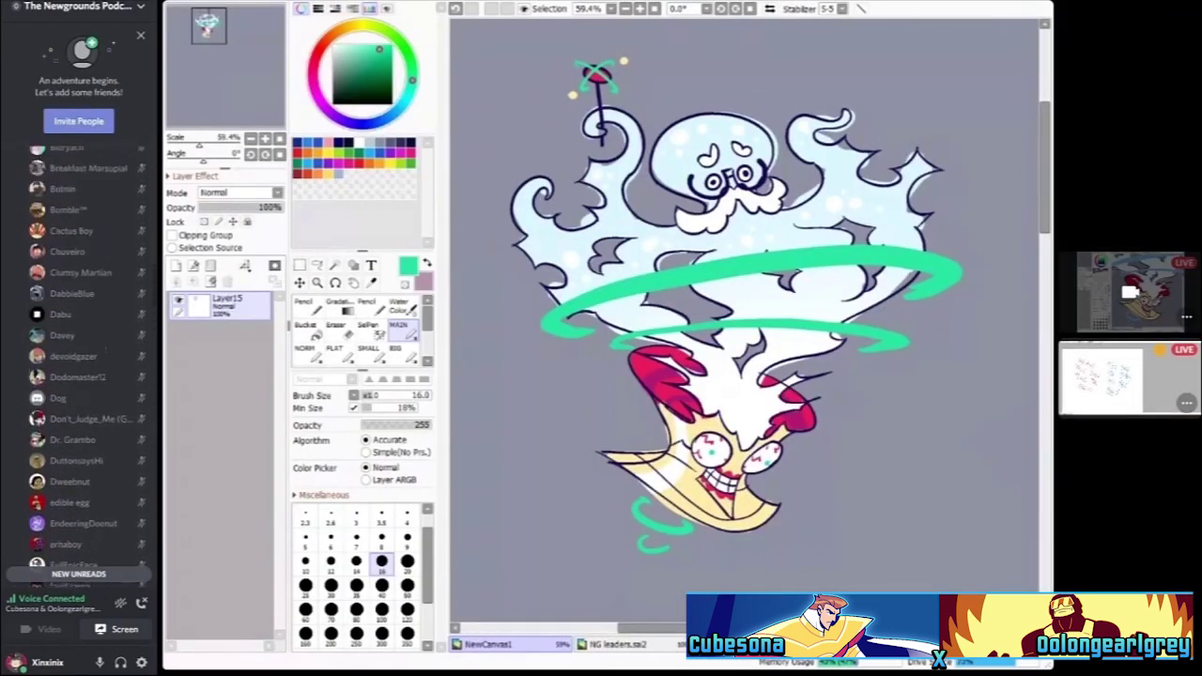
scroll(79, 376, down, 1)
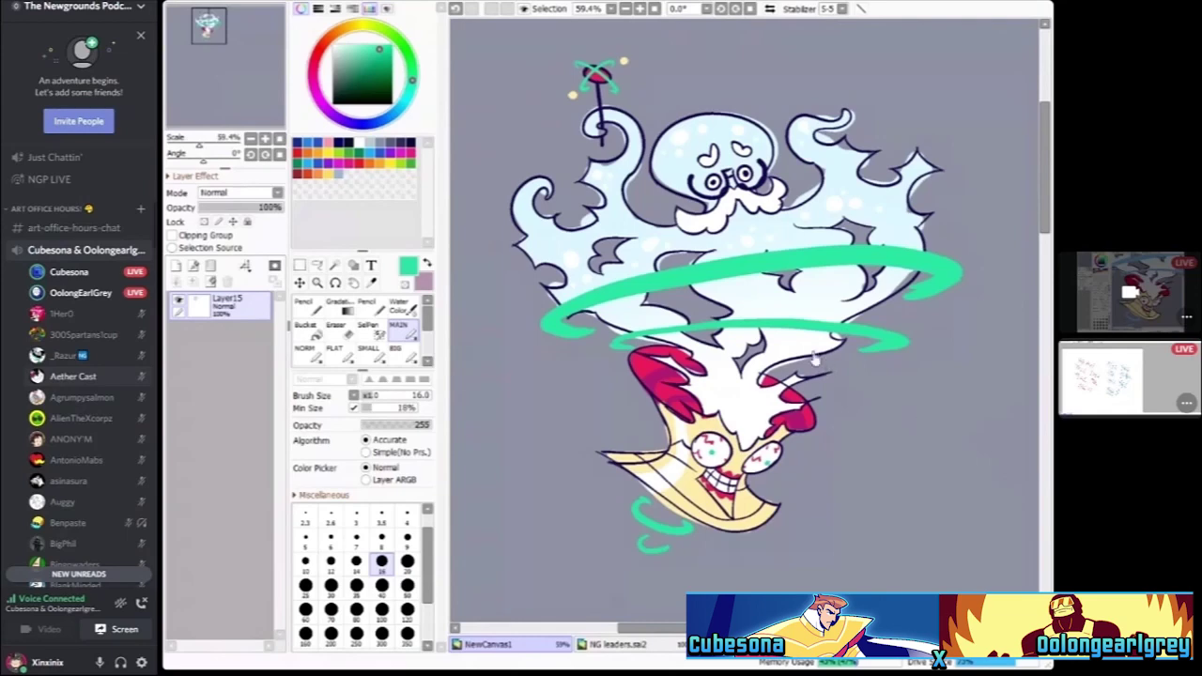
scroll(79, 366, down, 1)
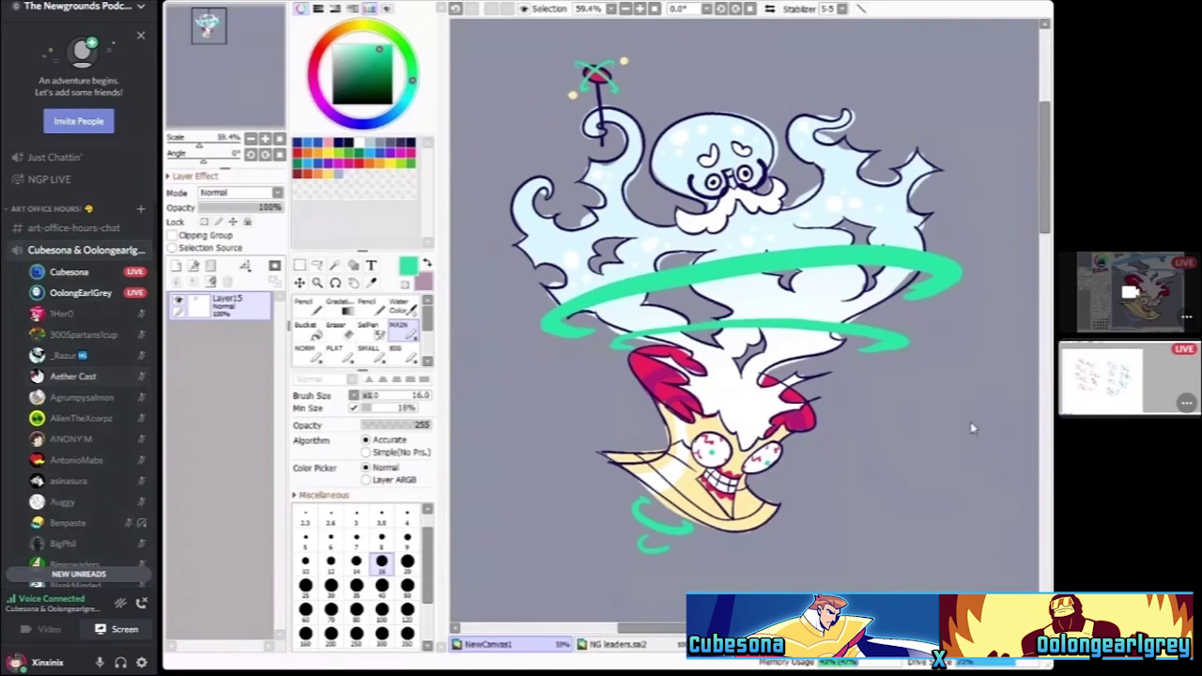